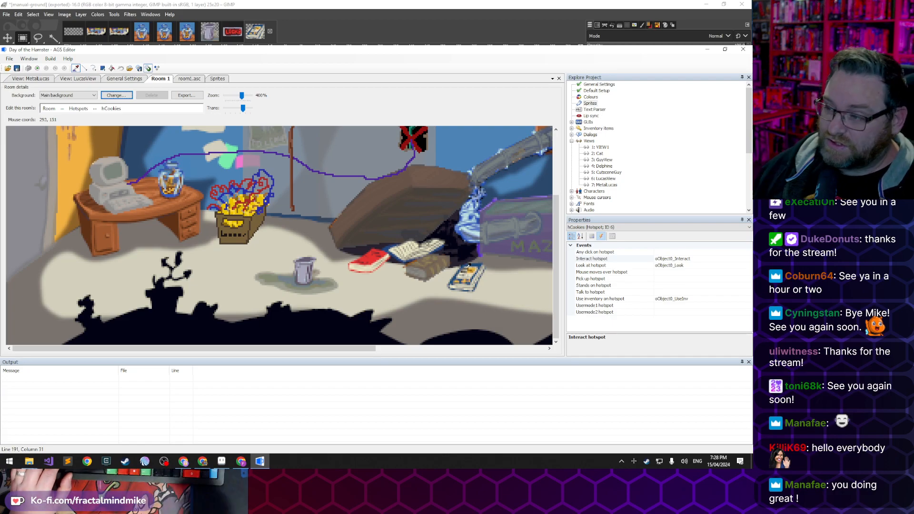
Select the hBookshelf hotspot on the brown book in Room 1 and open its "Look at hotspot" event handler
scroll(469, 265, "down", 3)
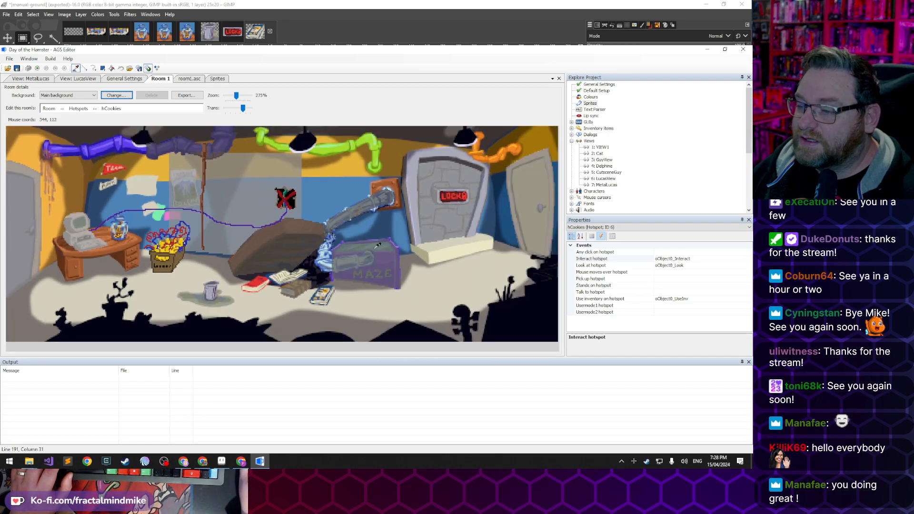
scroll(382, 243, "down", 1)
scroll(294, 282, "up", 1)
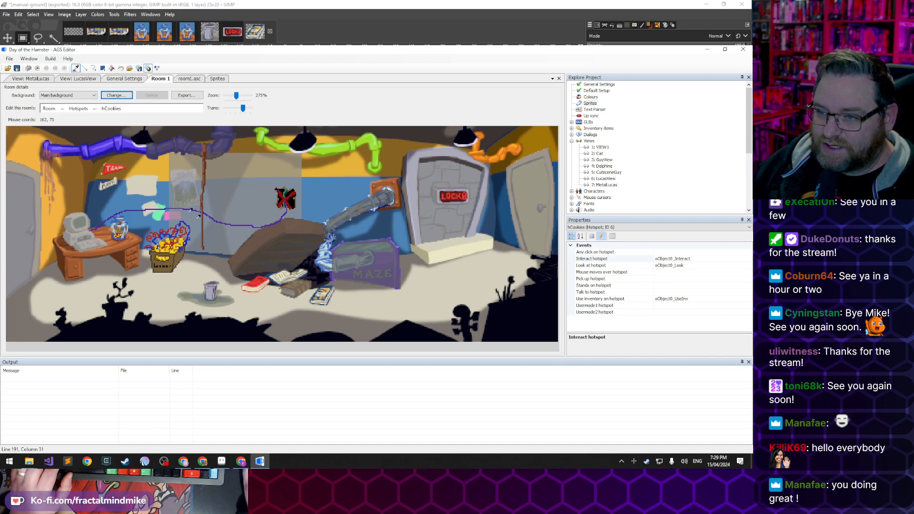
left_click(293, 287)
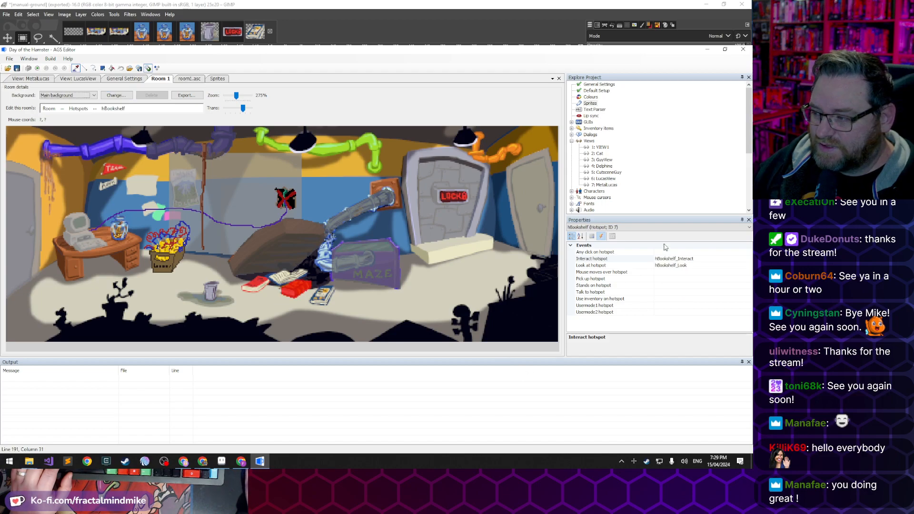
left_click(615, 265)
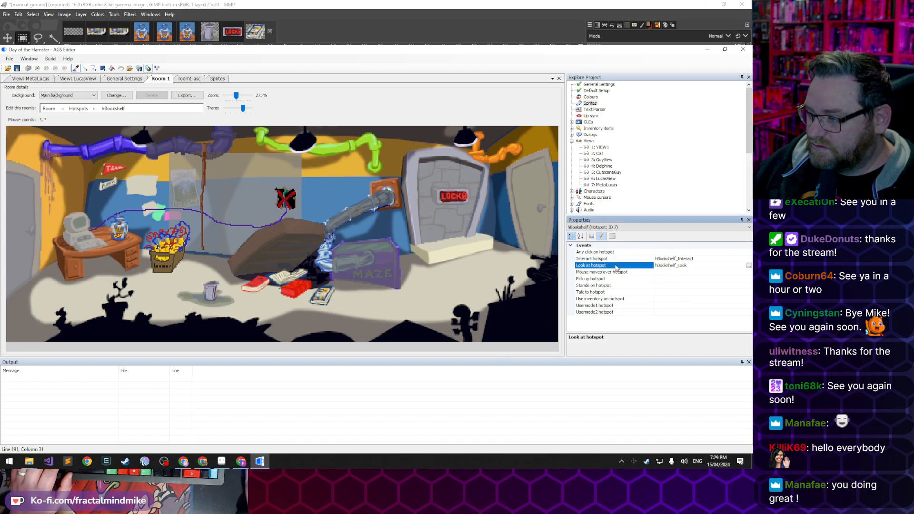
left_click(601, 259)
left_click(607, 265)
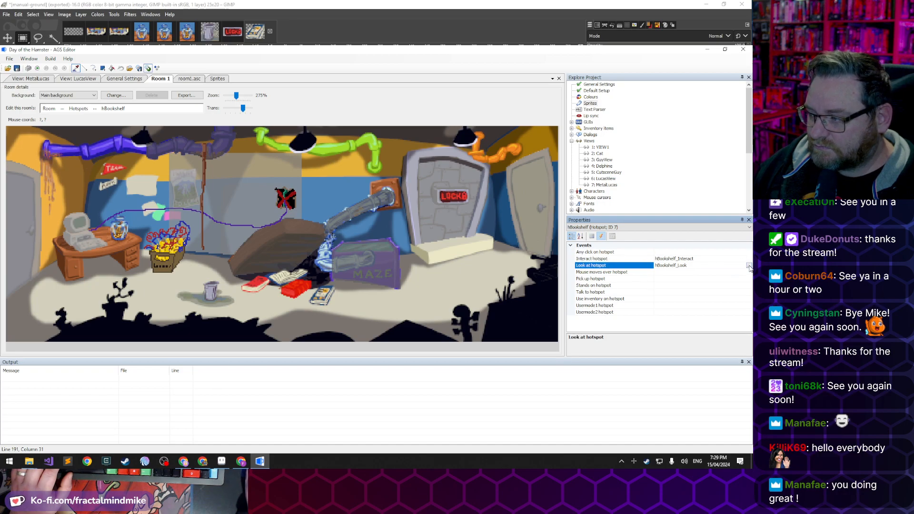
left_click(749, 266)
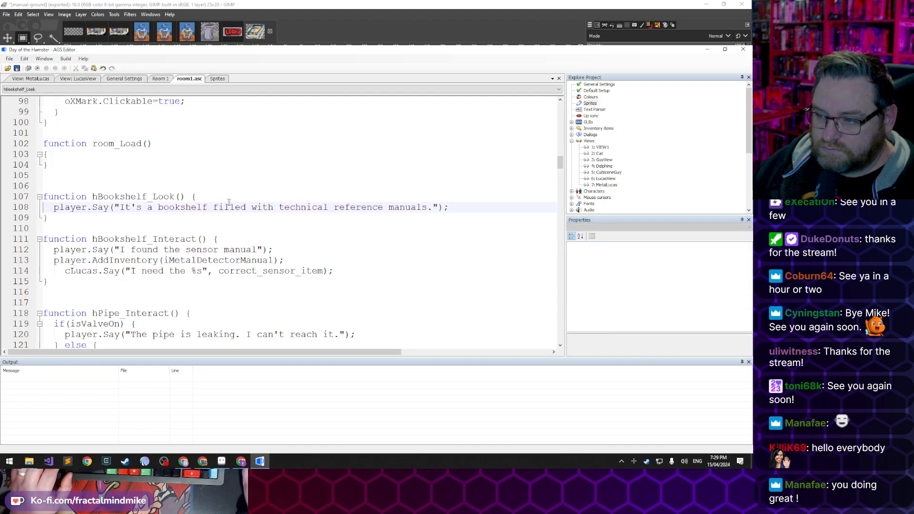
Delete the whole hBookshelf_Look function from the room script and save the project
left_click(124, 207)
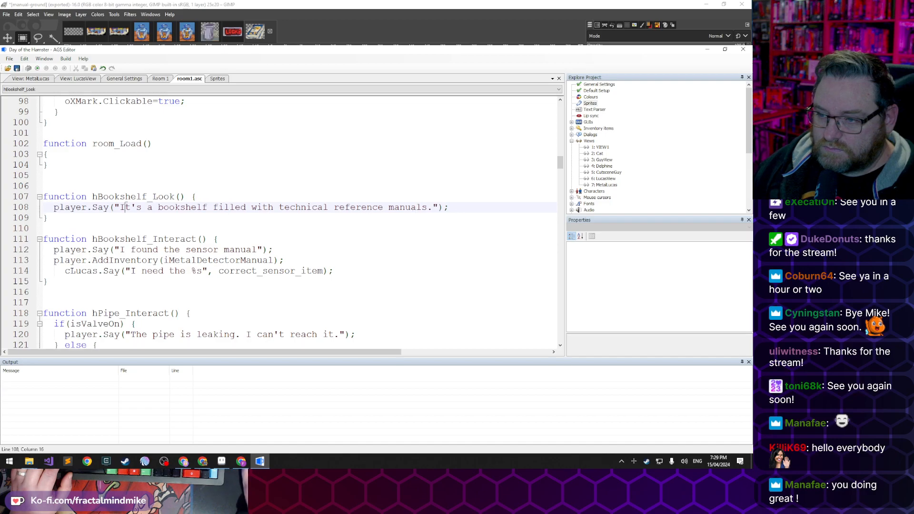
left_click(442, 207)
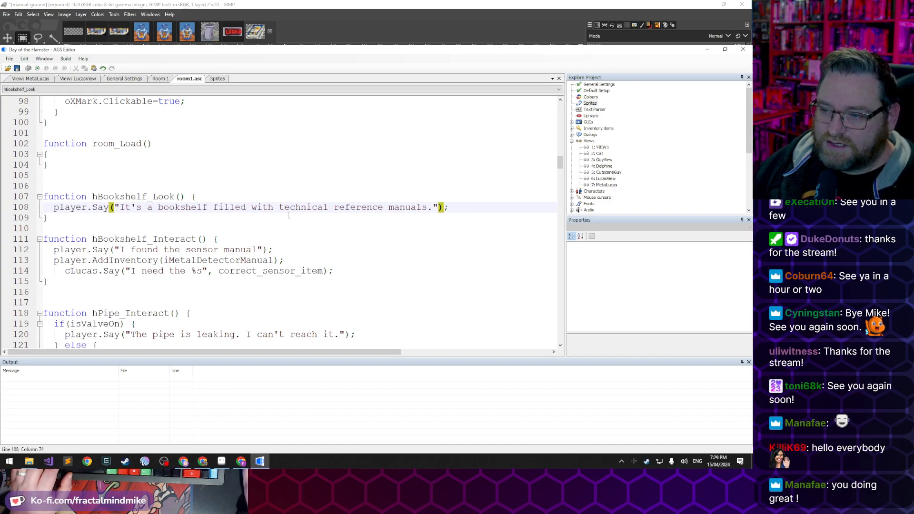
left_click(60, 216)
key("shift+Up")
key("shift+Up")
key("shift+Up")
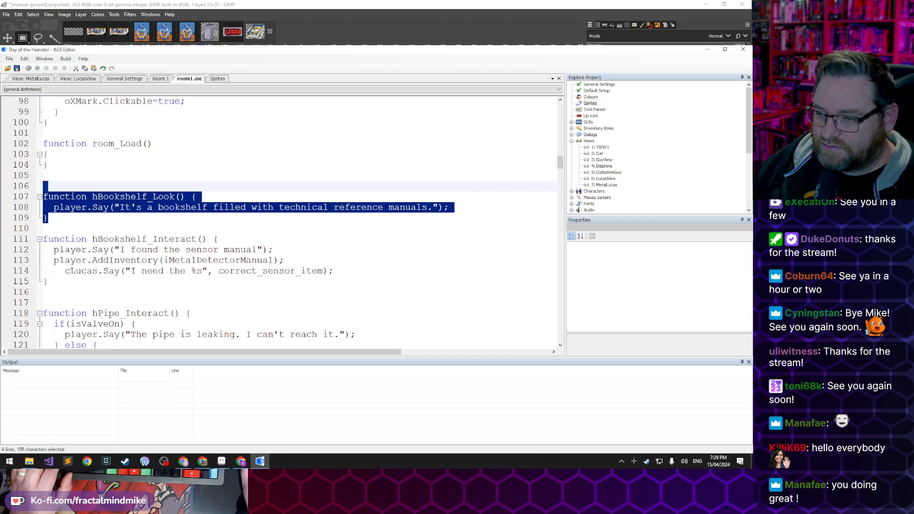
key("Delete")
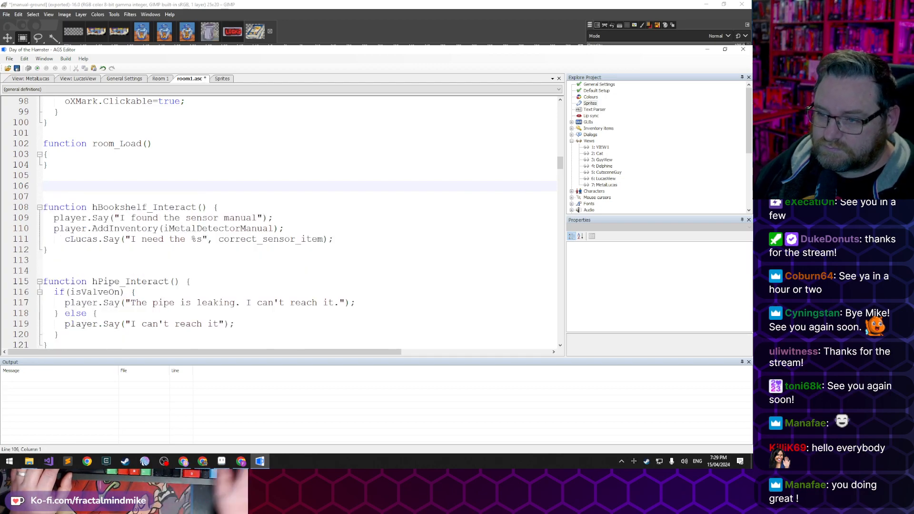
key("ctrl+s")
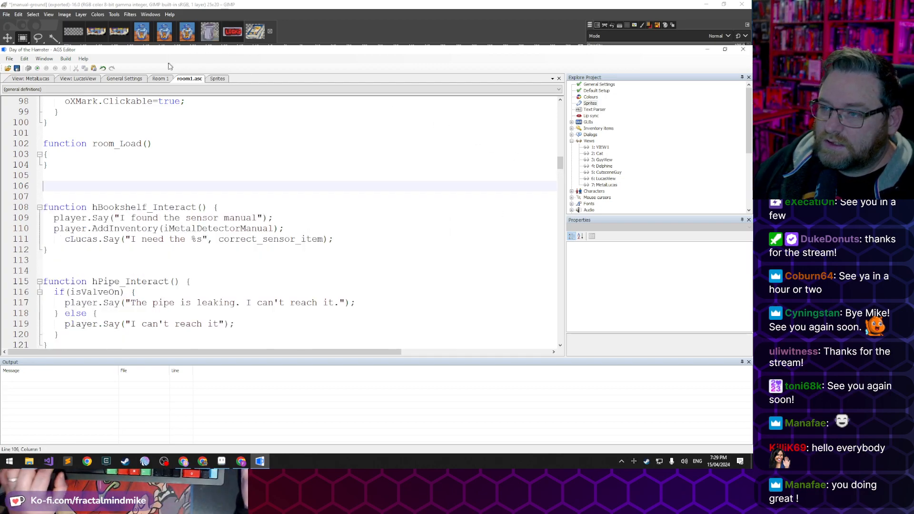
Clear the "Look at hotspot" event of the hBookshelf hotspot in Room 1
left_click(161, 79)
left_click(709, 265)
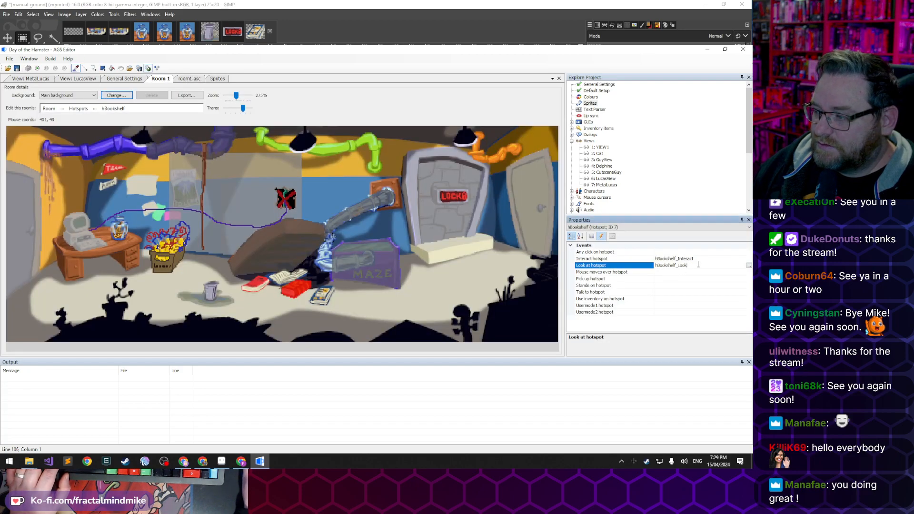
double_click(708, 265)
key("BackSpace")
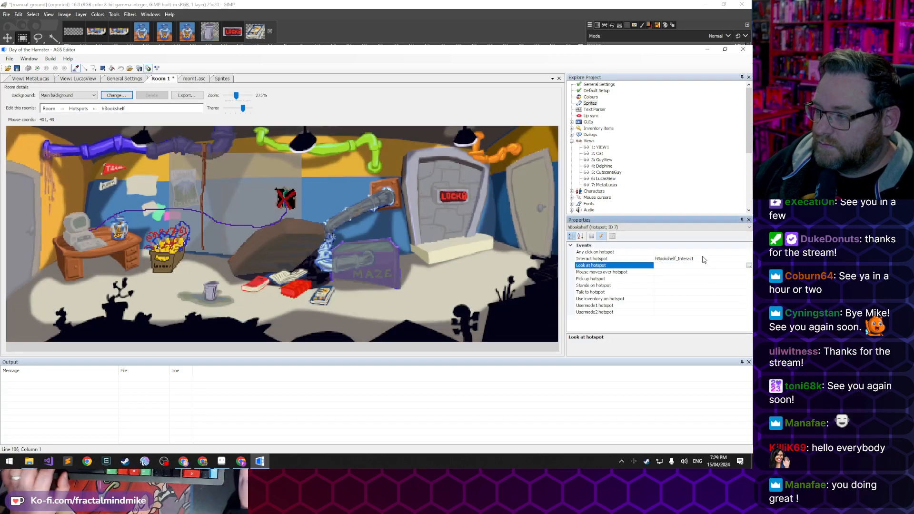
Open the hotspot's interact handler and change the player's line to "This looks useful. It's a sensor manual."
left_click(706, 259)
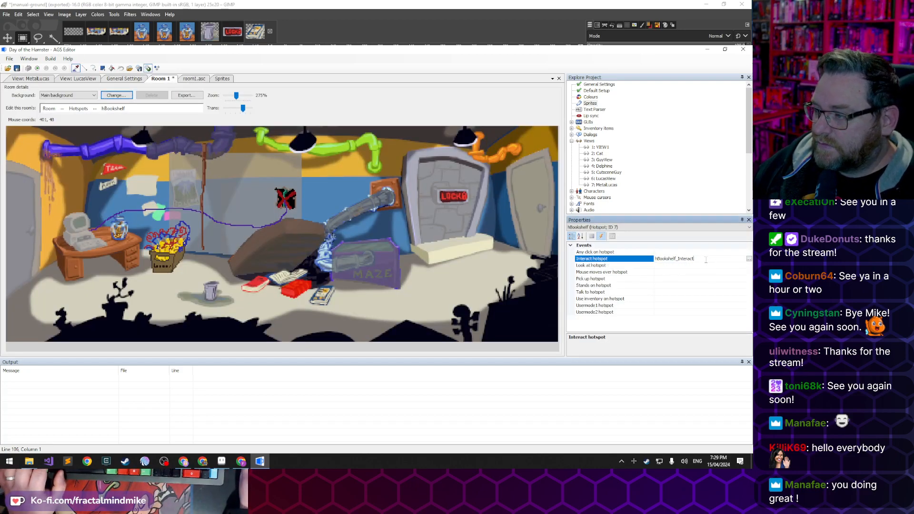
left_click(748, 260)
left_click(179, 217)
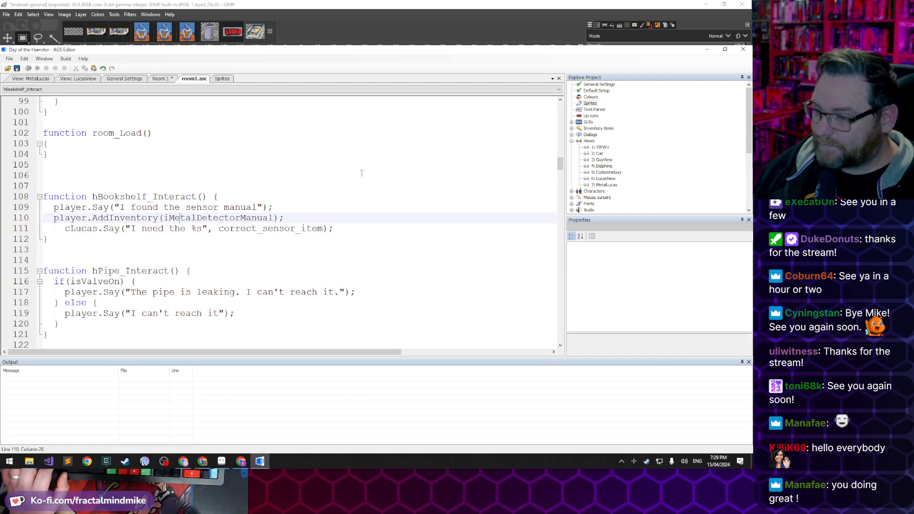
key("Up")
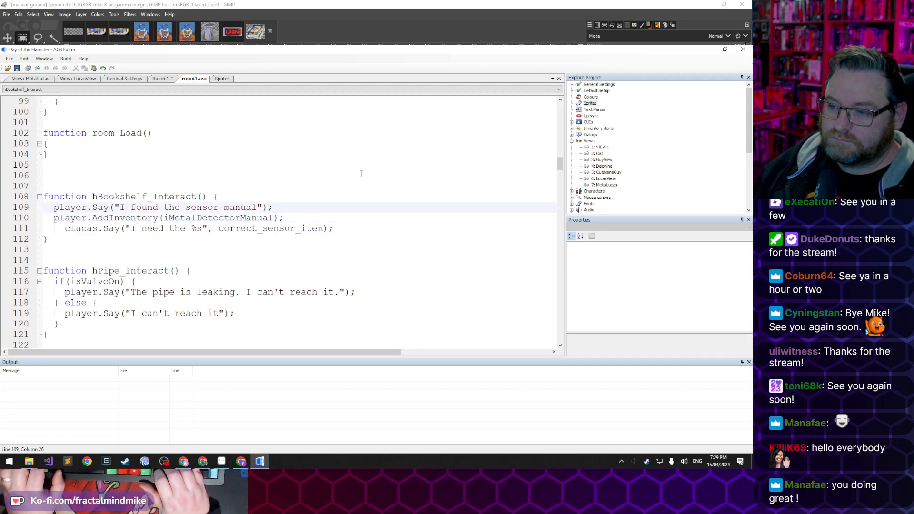
key("ctrl+Left")
key("ctrl+Left")
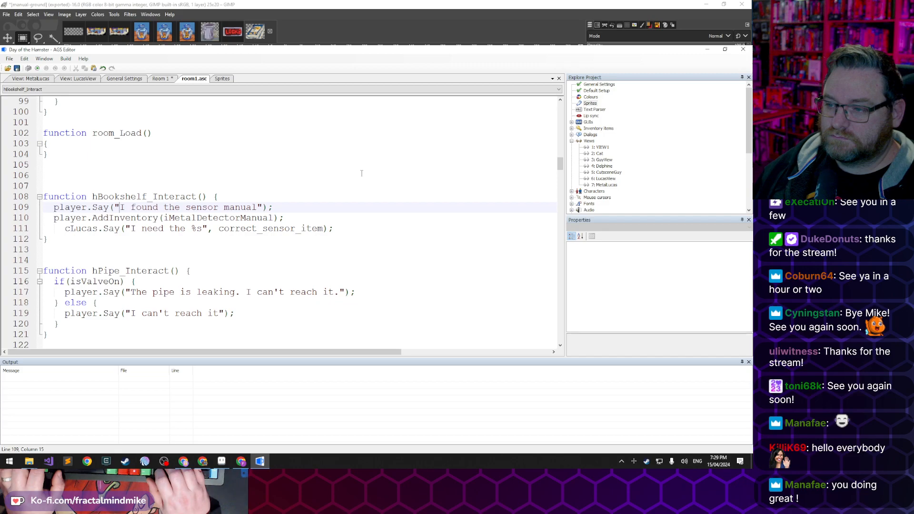
key("shift+End")
key("shift+Left")
key("shift+Left")
key("shift+Left")
type("This looks useful")
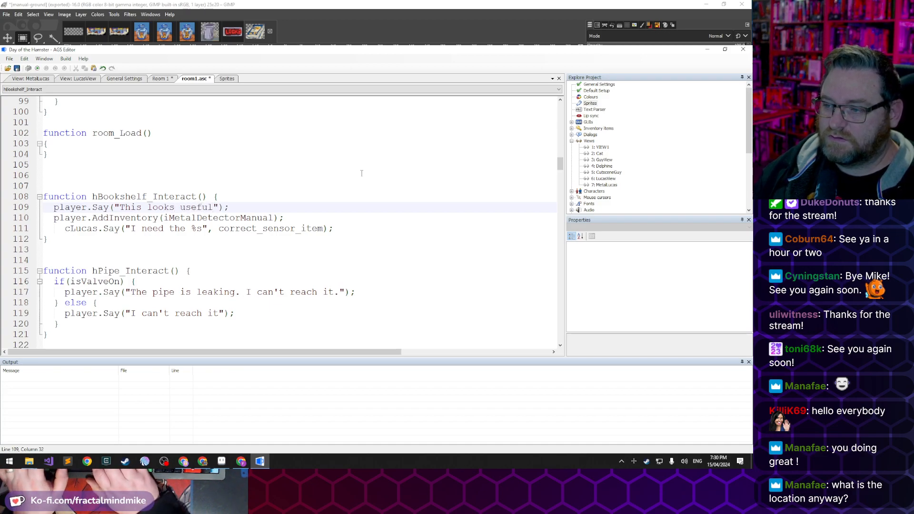
type(". It's")
type(" a sensor manual")
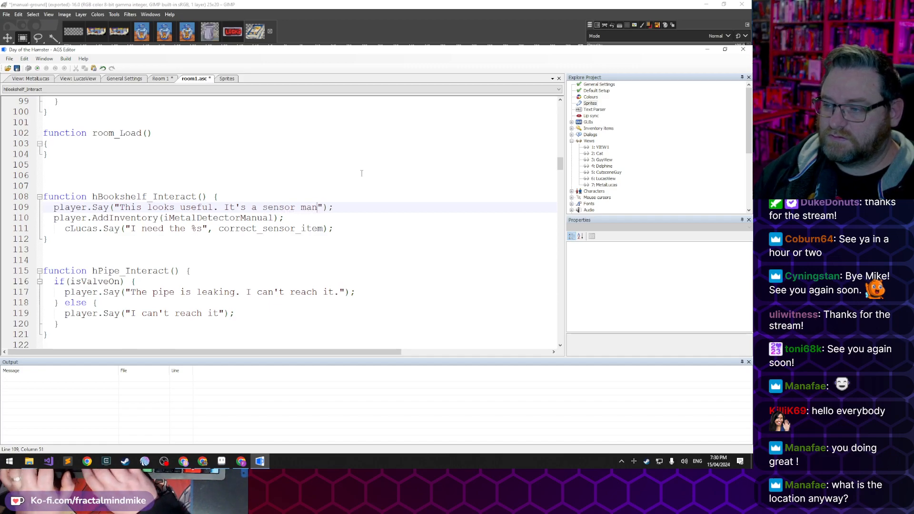
type(".")
Comment out the cLucas.Say line with correct_sensor_item in hBookshelf_Interact and save the project
key("Down")
key("Down")
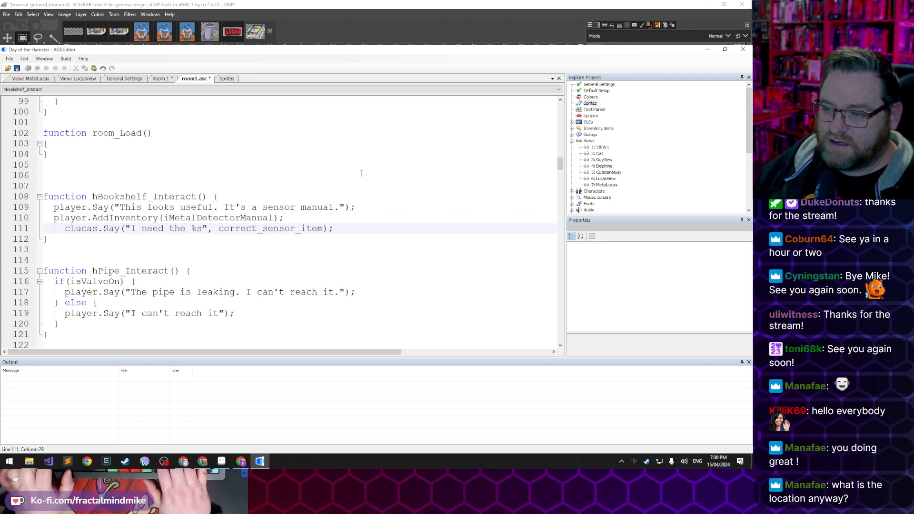
key("shift+Home")
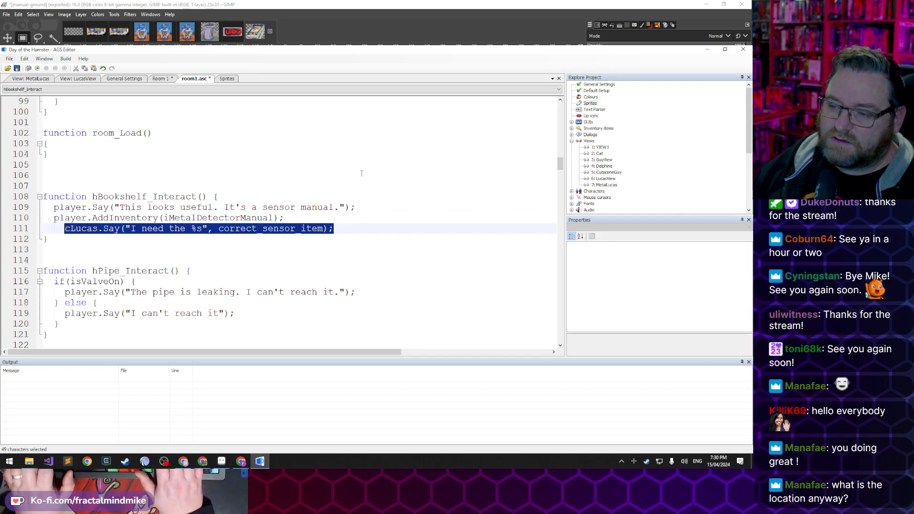
key("Home")
type("//")
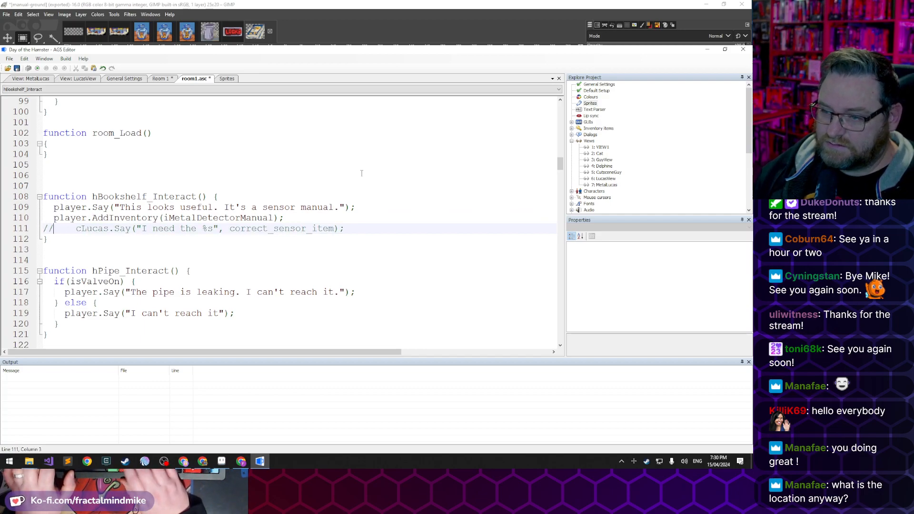
key("ctrl+s")
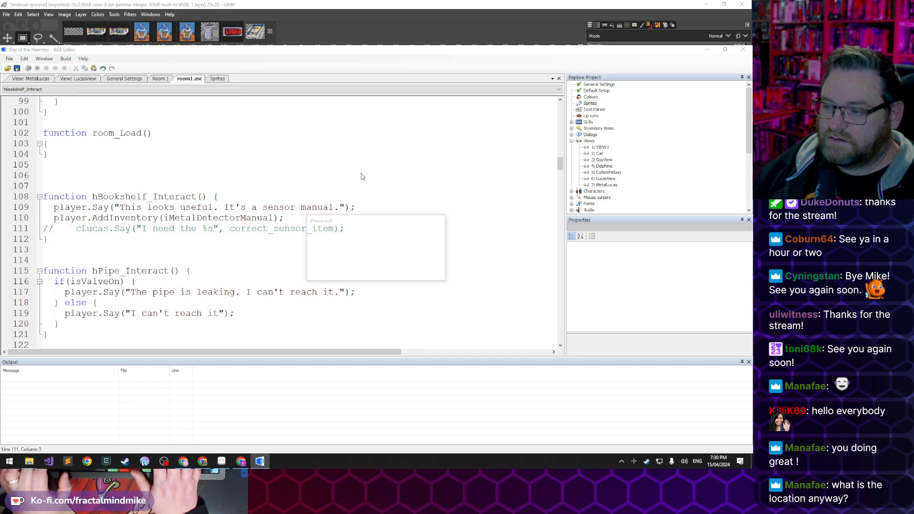
Review the AddInventory call and the commented-out correct_sensor_item line in hBookshelf_Interact
key("ctrl+shift+Left")
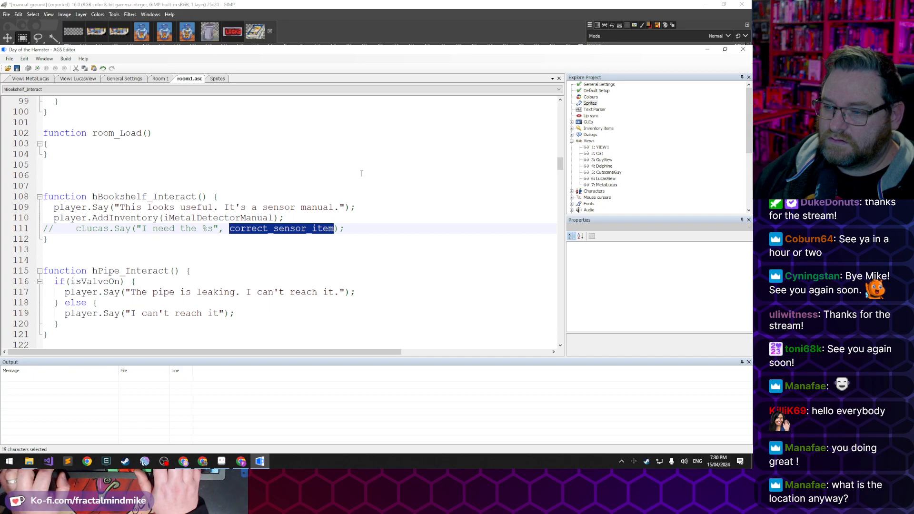
key("Up")
key("End")
key("shift+Home")
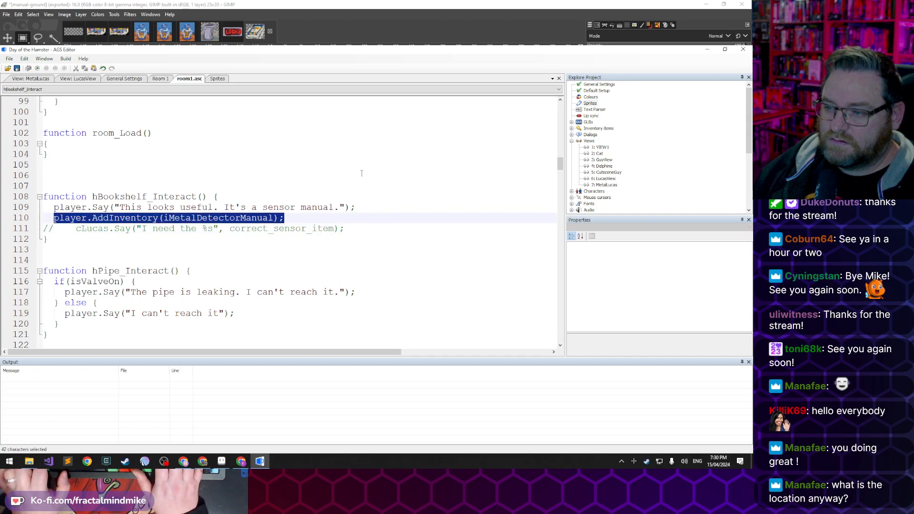
key("Right")
key("Down")
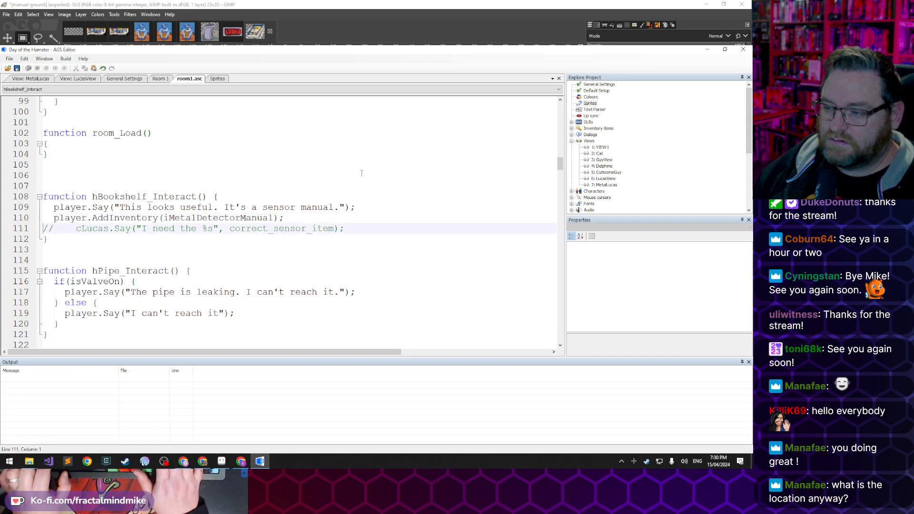
key("Up")
key("End")
key("Left")
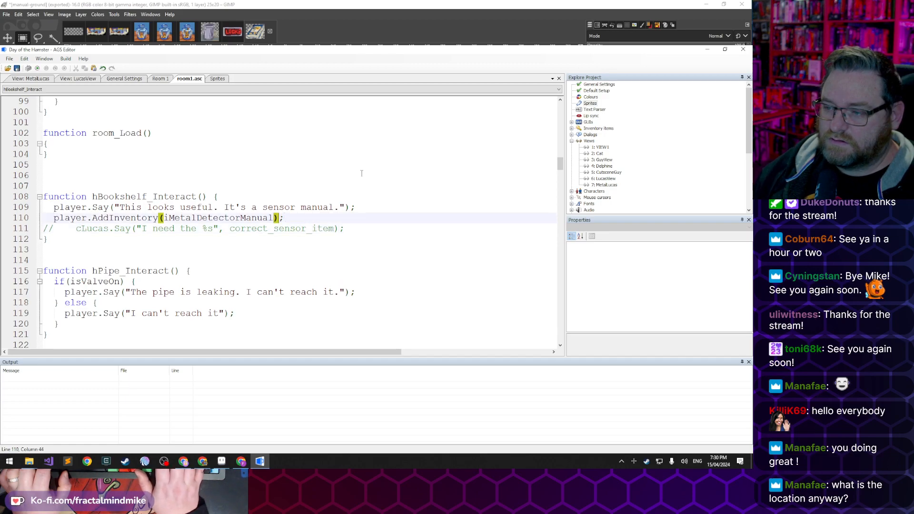
key("Down")
key("ctrl+shift+Right")
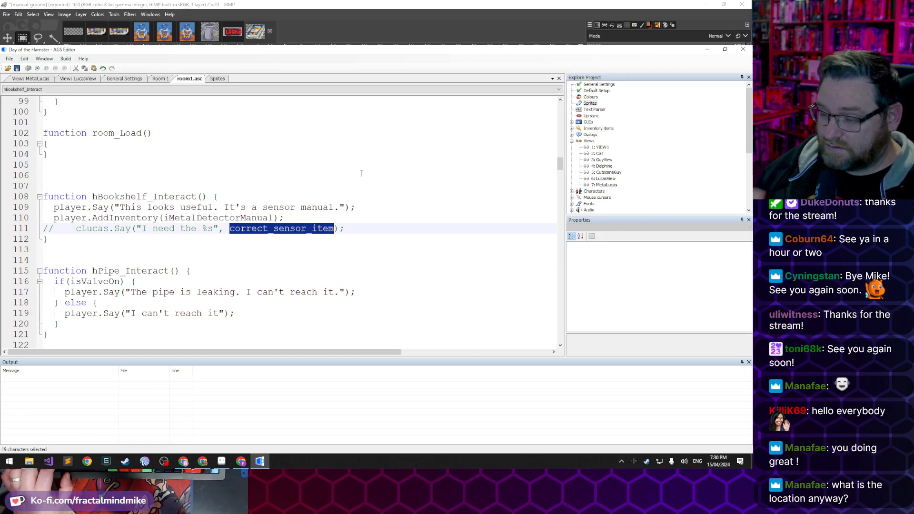
Begin a new statement with "o" on a new line below the AddInventory call in hBookshelf_Interact
key("Up")
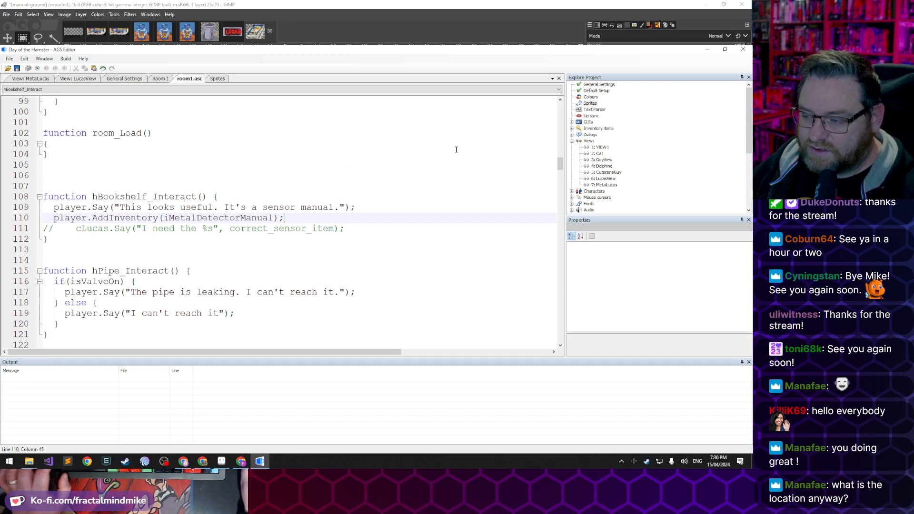
key("Return")
type("o")
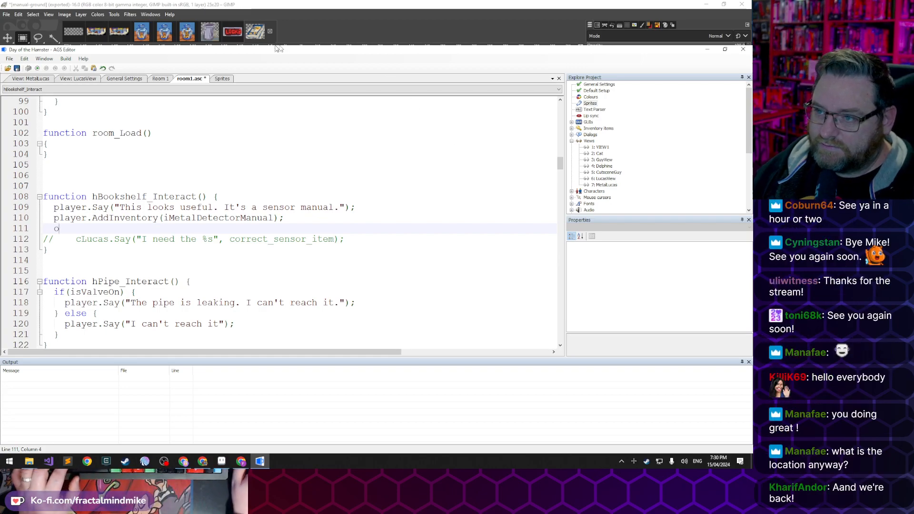
Check the hBookshelf hotspot's description, name and assigned events in Room 1
left_click(161, 79)
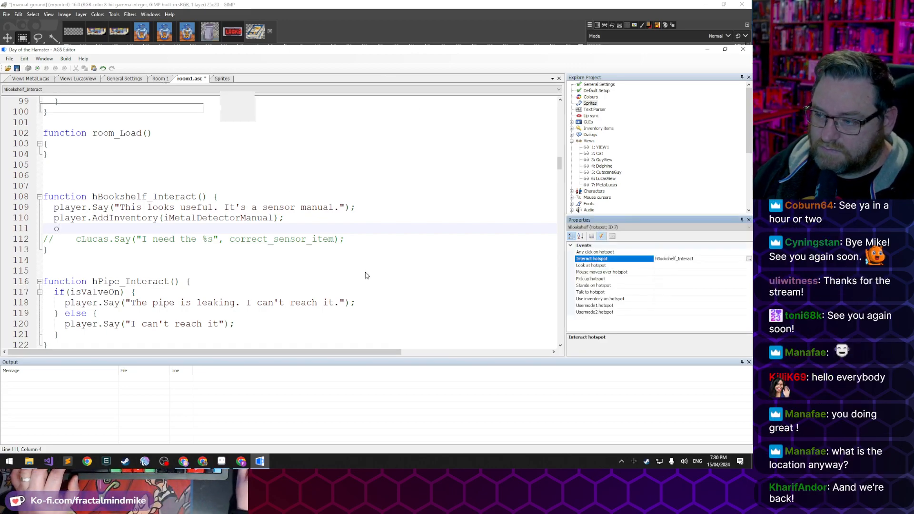
left_click(591, 237)
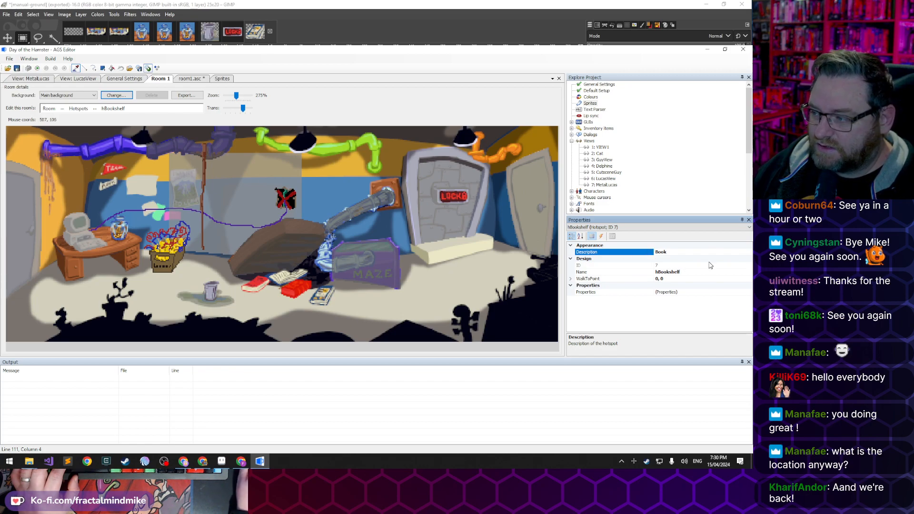
left_click(602, 236)
left_click(695, 260)
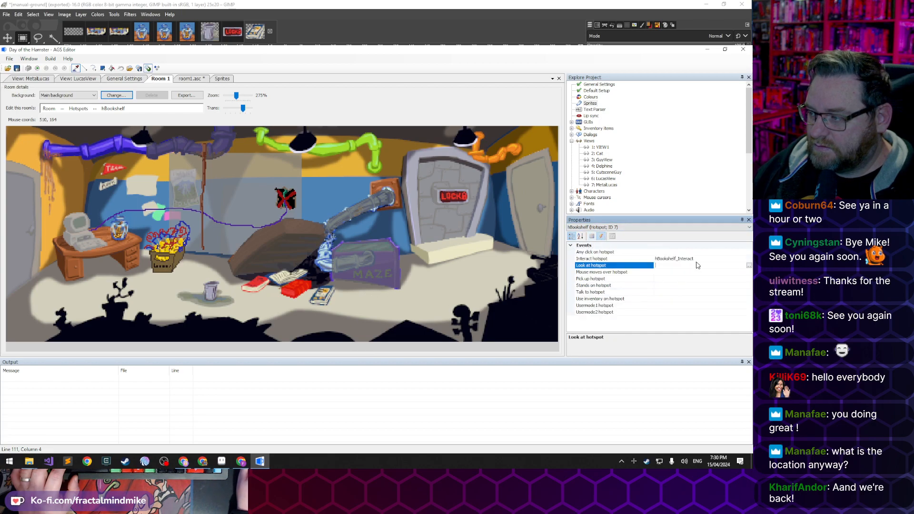
Copy the whole hBookshelf_Interact function in room1.asc, delete it from the script and save
left_click(749, 258)
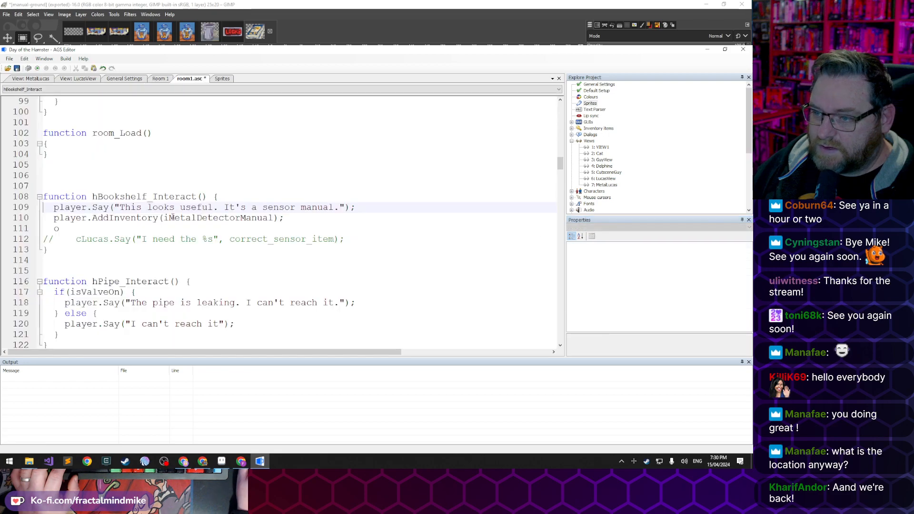
left_click_drag(13, 249, 13, 186)
key("ctrl+c")
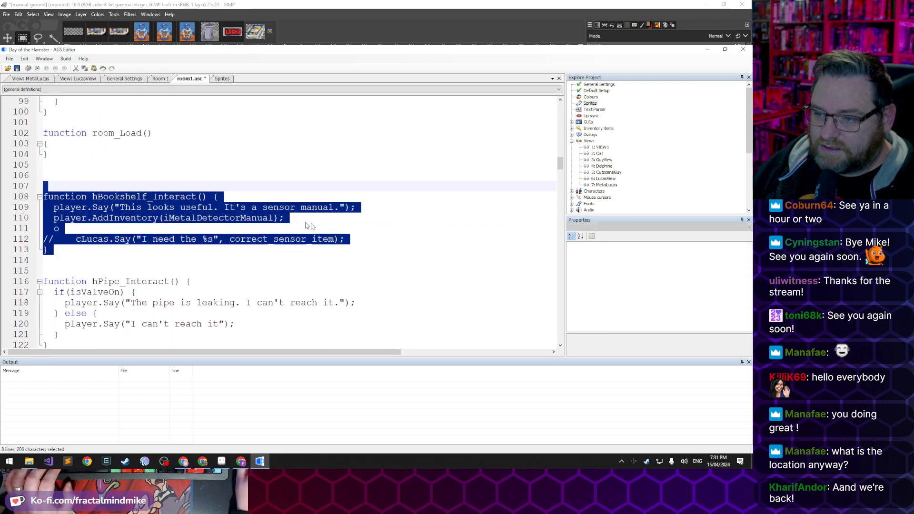
key("Delete")
key("ctrl+s")
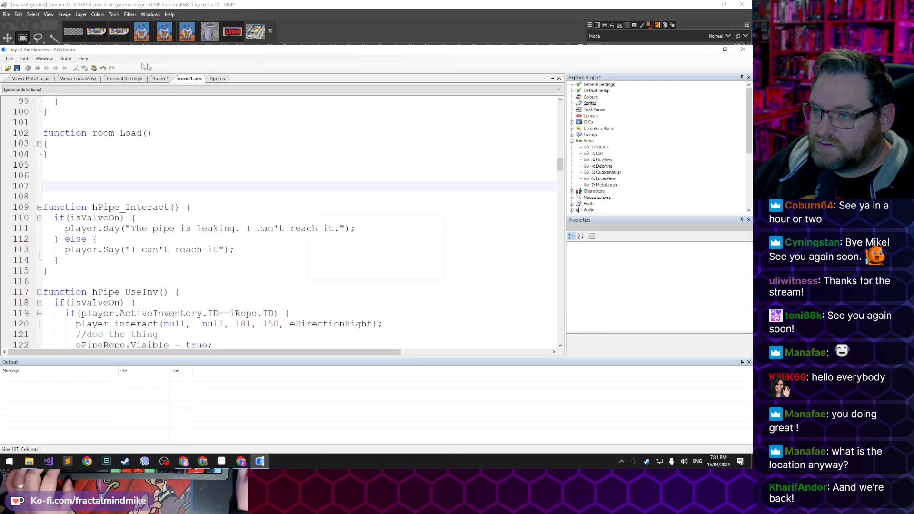
Erase the hBookshelf hotspot's painted area over the books on the floor of Room 1
left_click(166, 88)
left_click(159, 82)
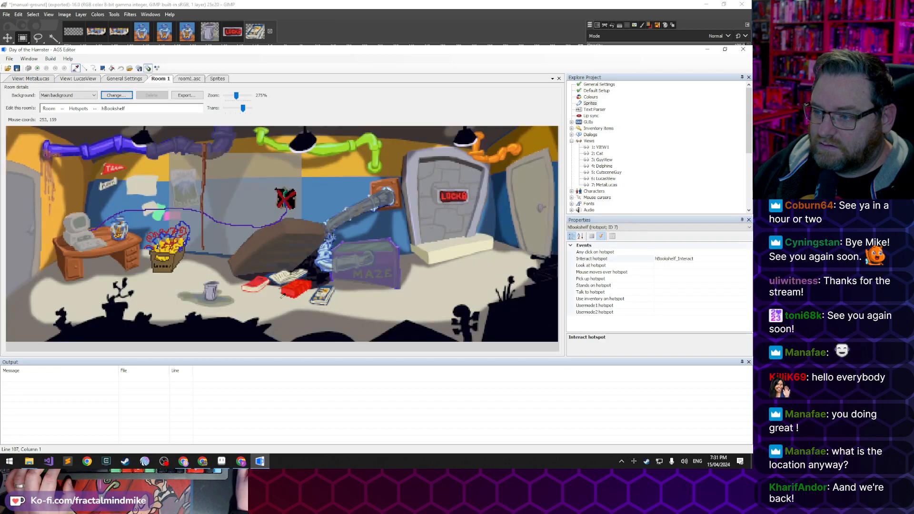
left_click(112, 68)
right_click(308, 286)
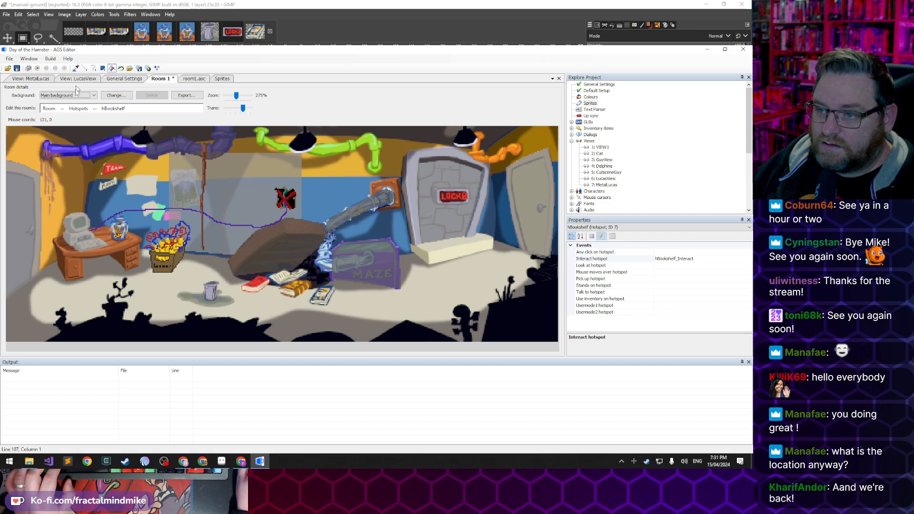
Switch Room 1 to object editing and select the manual object lying among the books on the floor
left_click(62, 110)
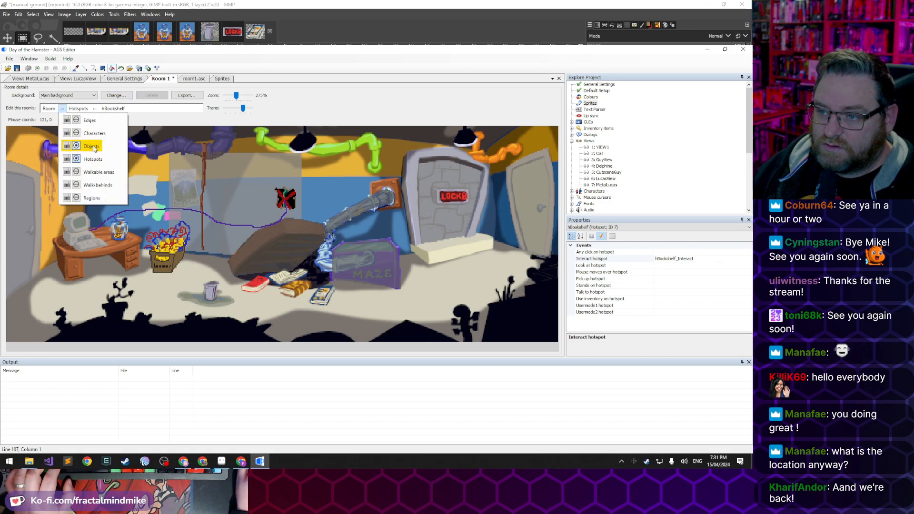
left_click(80, 145)
left_click(328, 301)
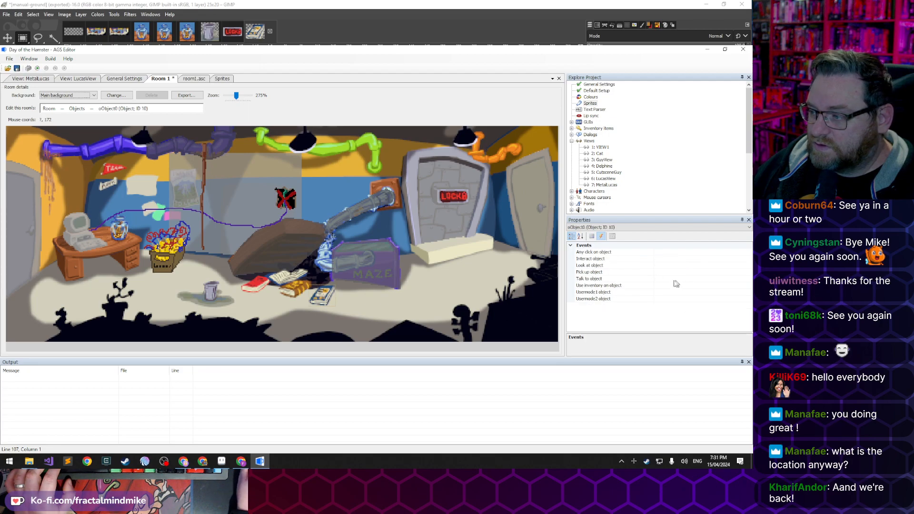
left_click(641, 260)
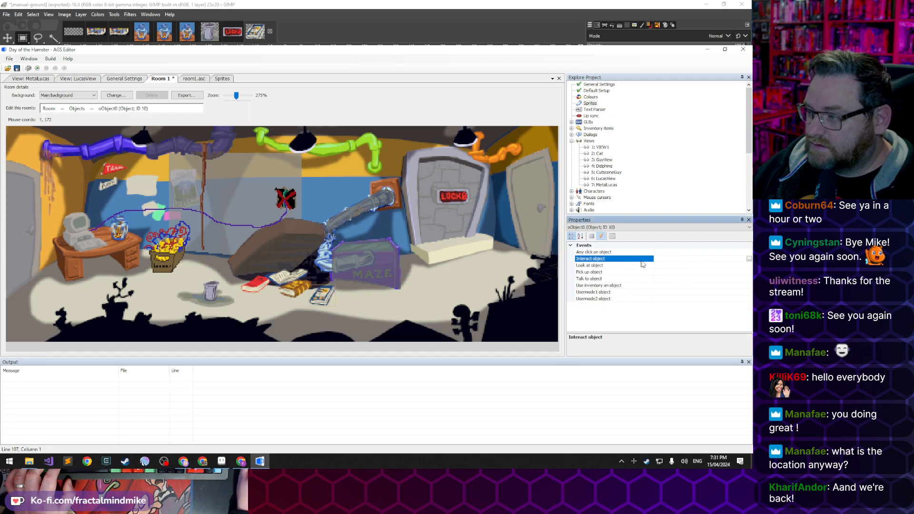
left_click(749, 258)
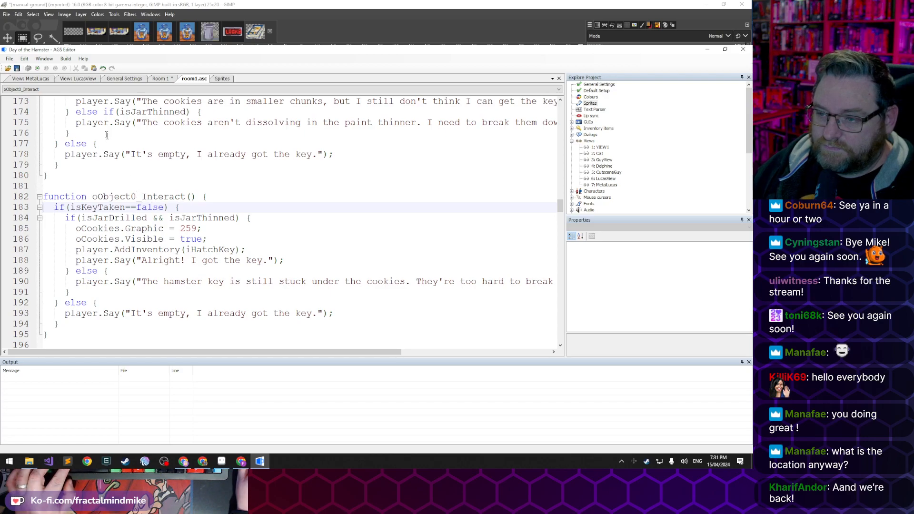
left_click(160, 80)
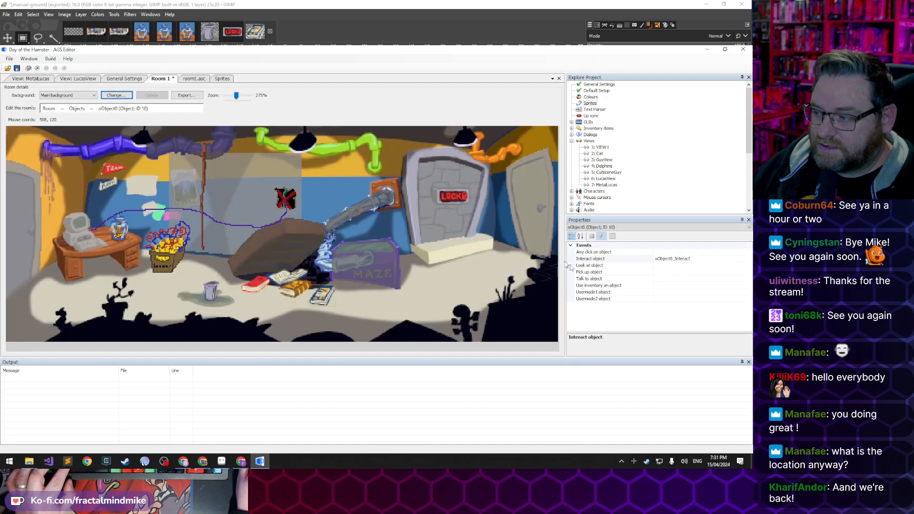
left_click(613, 259)
left_click(680, 260)
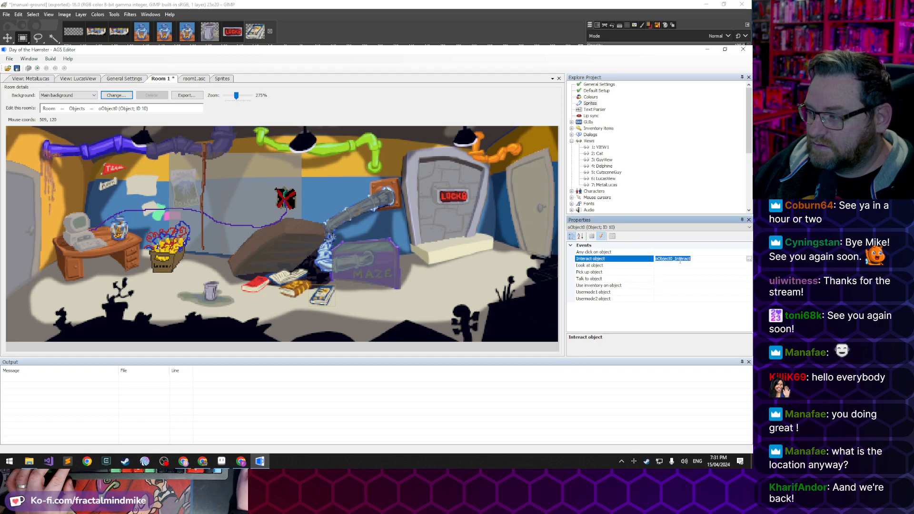
key("Delete")
Rename the selected manual object to oSensorManual
left_click(592, 237)
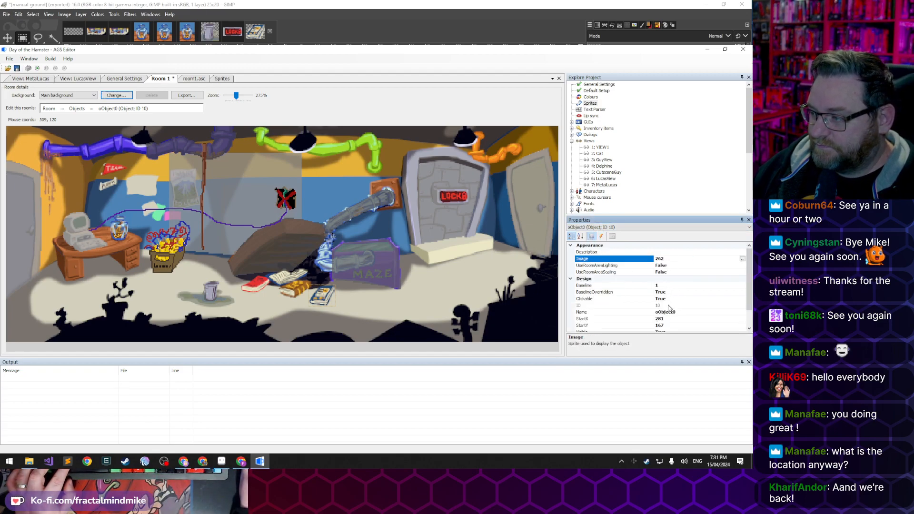
left_click(666, 312)
left_click(667, 312)
type("o")
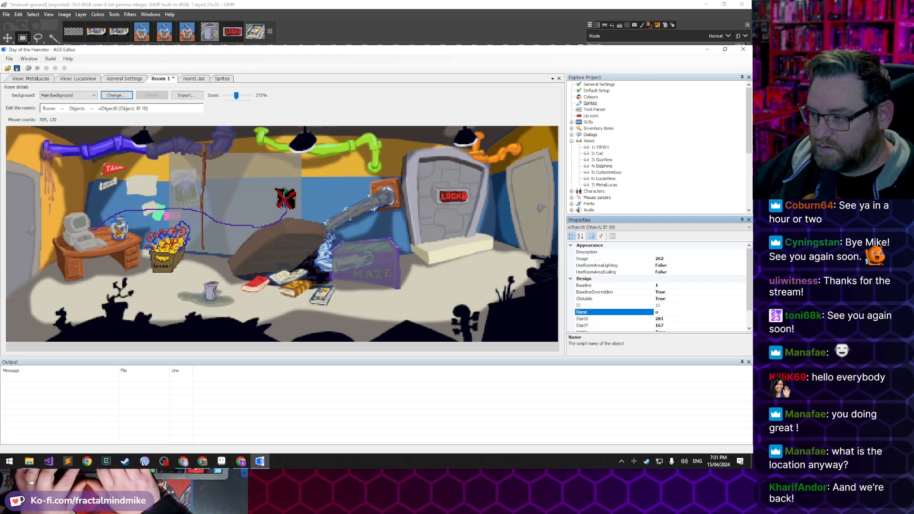
type("i")
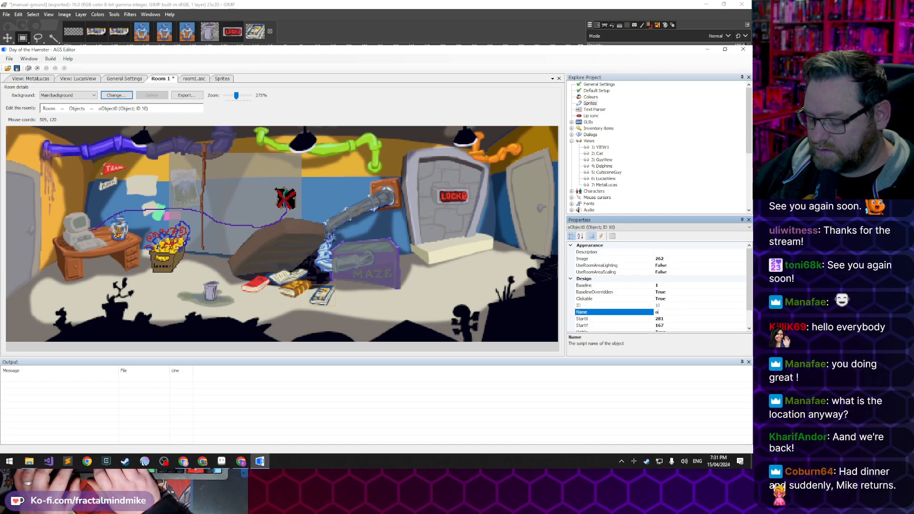
key("BackSpace")
type("Sensor Man")
key("Return")
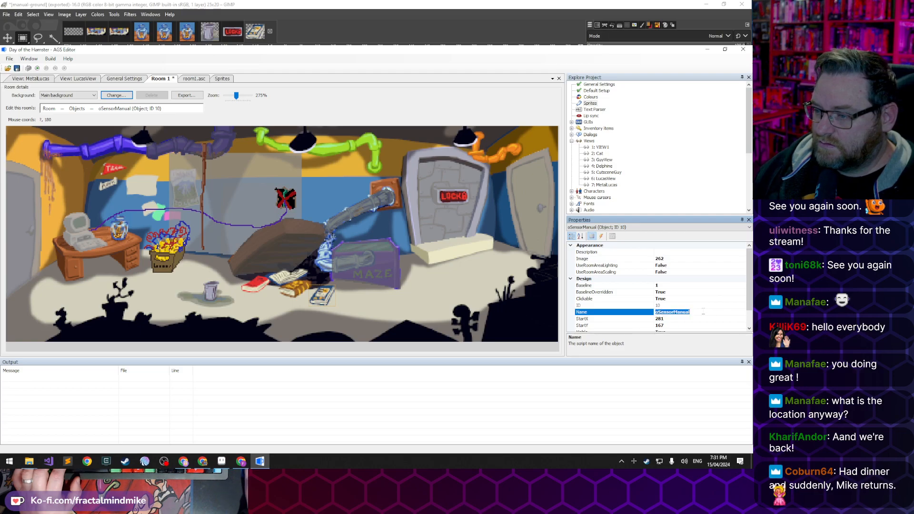
Create the Interact object event function for oSensorManual in the room script
left_click(707, 312)
left_click(600, 236)
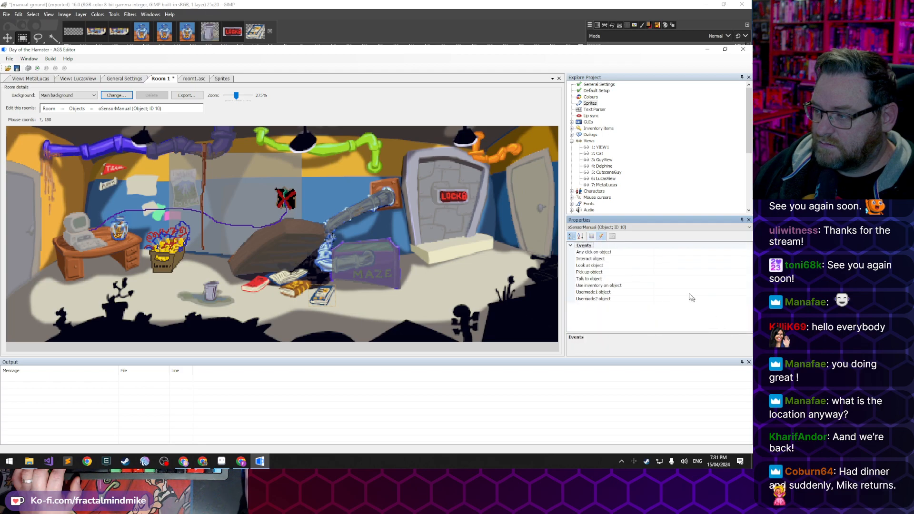
left_click(610, 252)
left_click(621, 259)
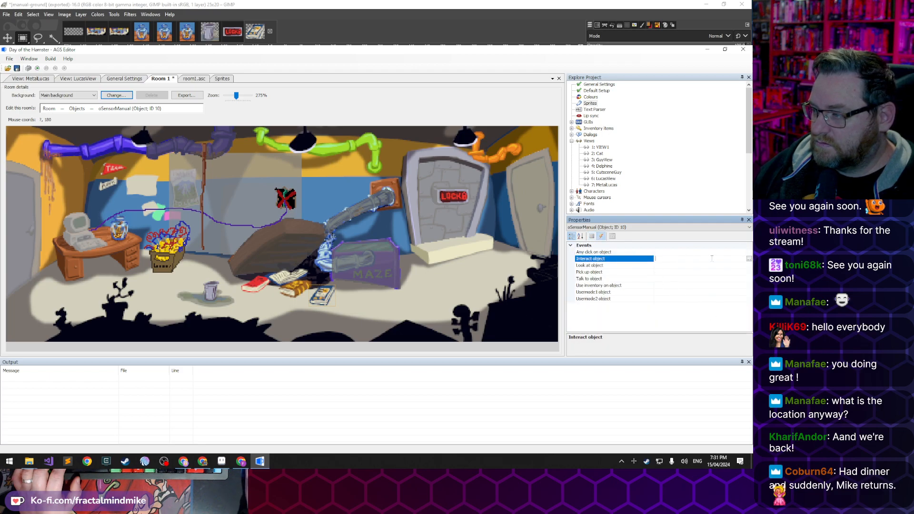
left_click(748, 259)
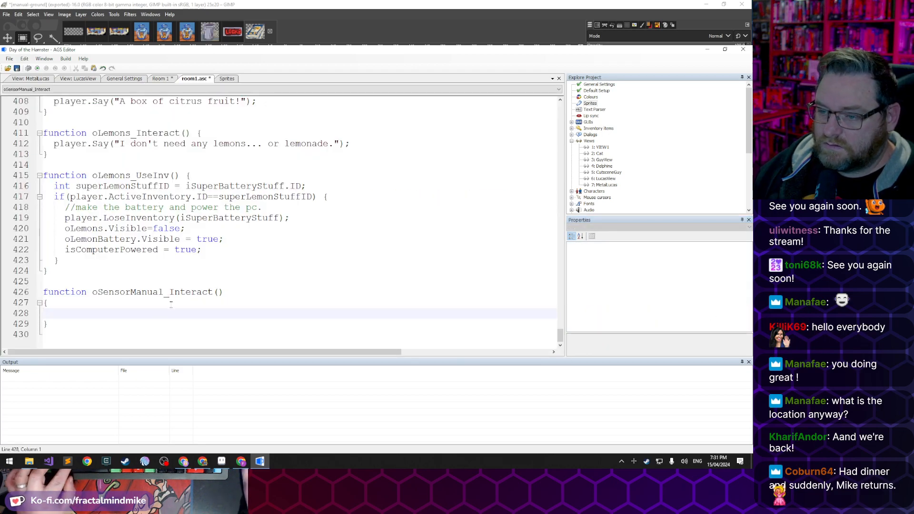
Paste the copied bookshelf code into oSensorManual_Interact and remove its hBookshelf_Interact header, commented-out cLucas.Say line and extra closing brace
key("ctrl+v")
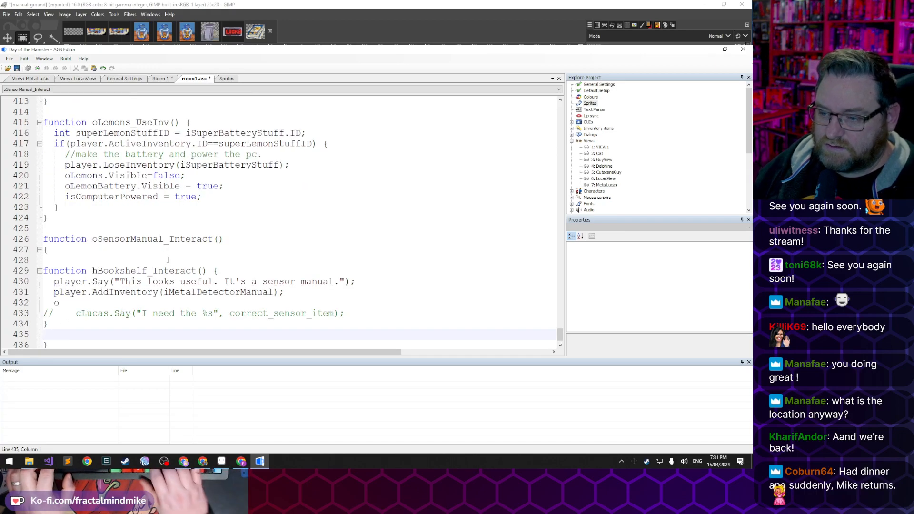
key("shift+Up")
key("shift+Up")
key("shift+Up")
key("shift+End")
key("BackSpace")
key("Up")
key("Up")
key("Up")
key("End")
key("shift+Up")
key("shift+Up")
key("Left")
key("shift+Down")
key("shift+Down")
key("shift+Up")
key("shift+End")
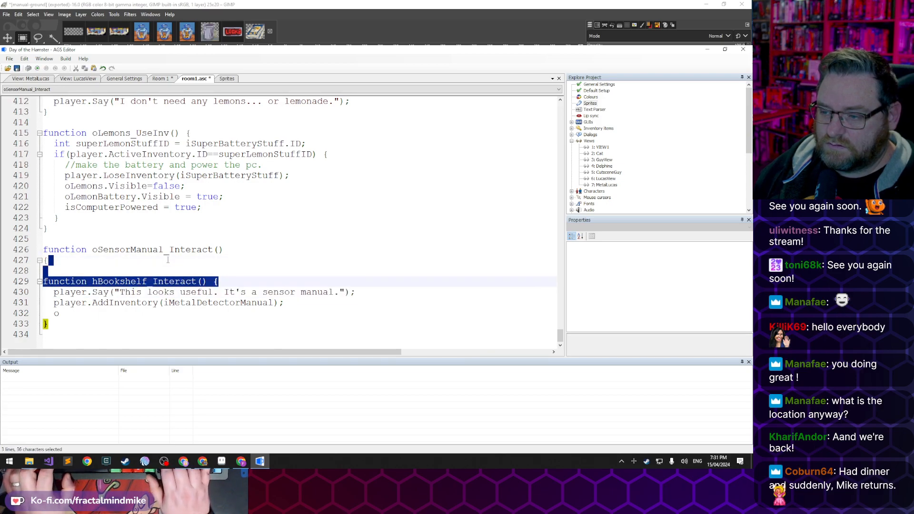
key("BackSpace")
Complete the unfinished "o" line in oSensorManual_Interact as oSensorManual.Visible=false;
key("Down")
key("Down")
key("Down")
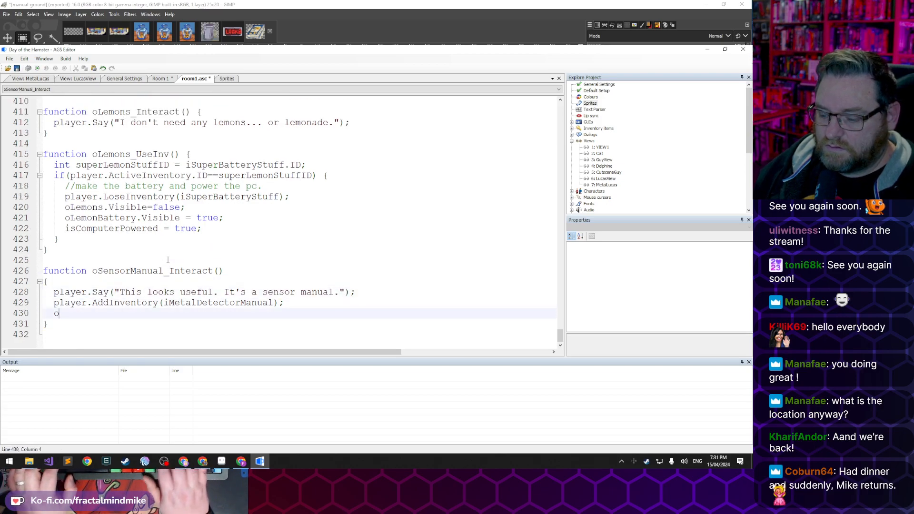
key("End")
type("Senso")
key("Tab")
type(".")
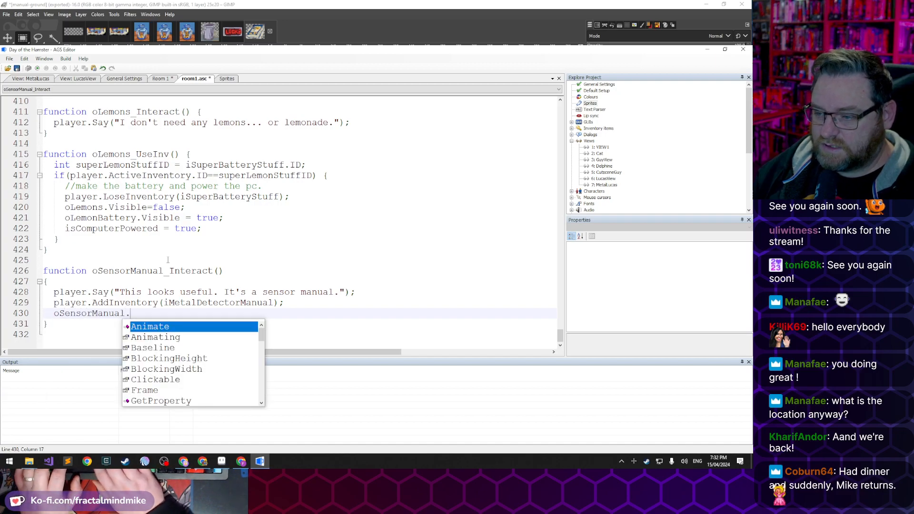
type("v")
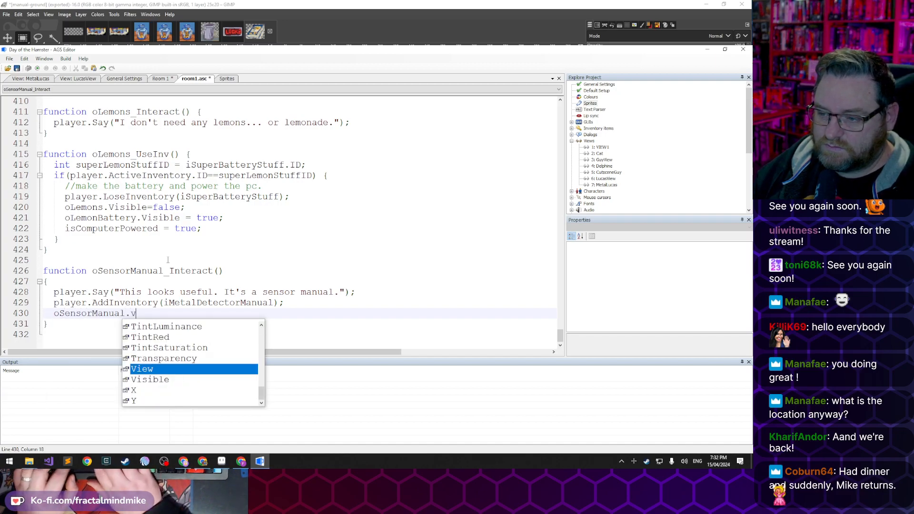
type("isi")
key("Tab")
type("=false;")
Add the line oSensorManual.Clickable=false; to oSensorManual_Interact and save the project
key("Return")
type("oSenso")
key("Tab")
type(".cl")
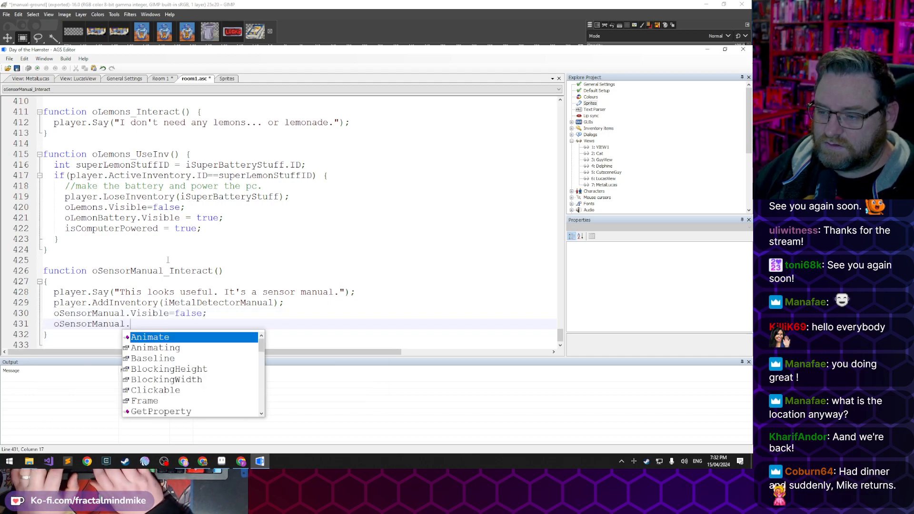
key("Tab")
type("=false;")
key("Down")
key("ctrl+s")
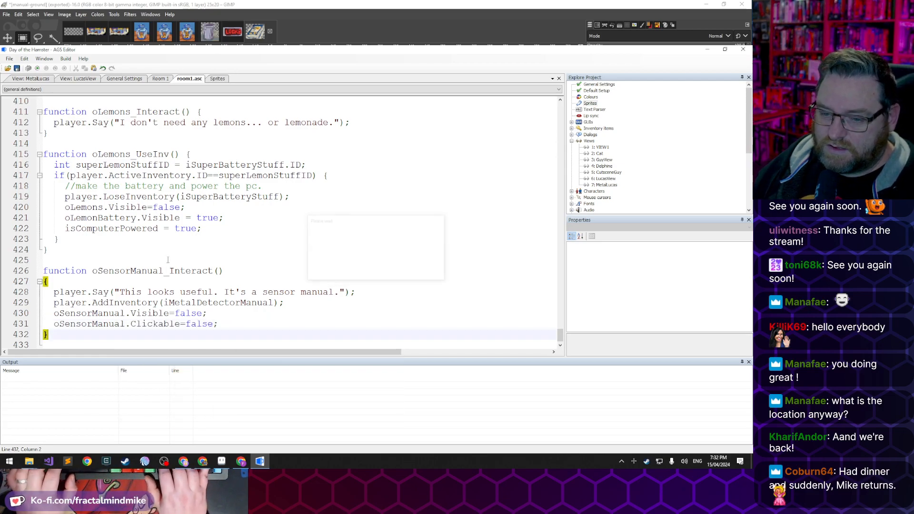
Put the opening brace of oSensorManual_Interact on the same line as the function name and save
key("Down")
key("Up")
key("Up")
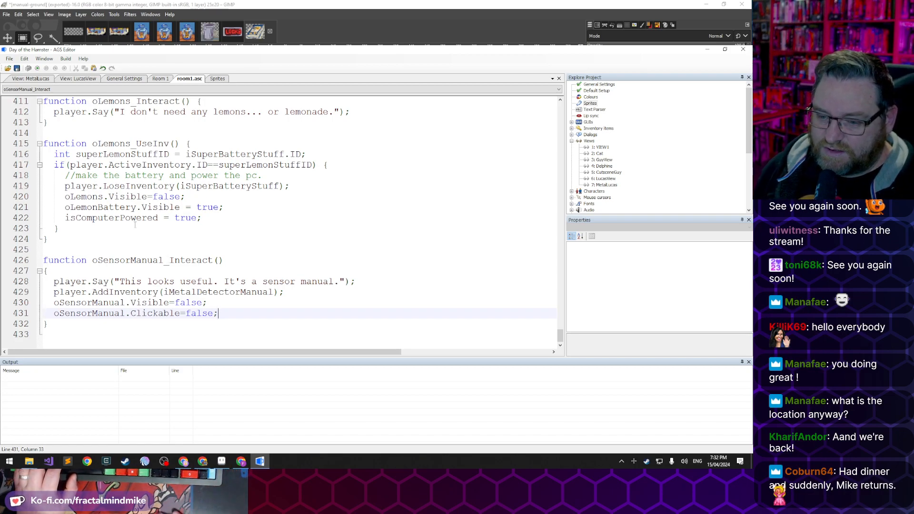
left_click(72, 329)
left_click(43, 270)
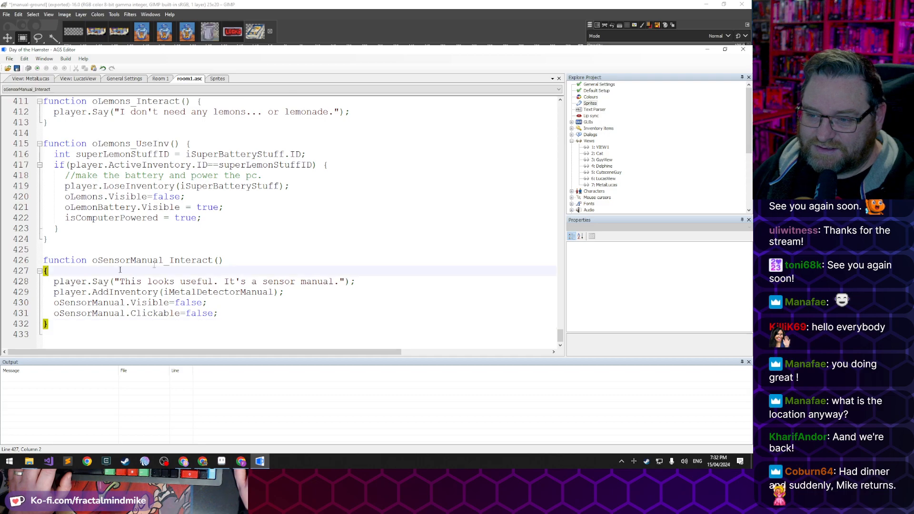
key("BackSpace")
key("ctrl+s")
left_click(147, 323)
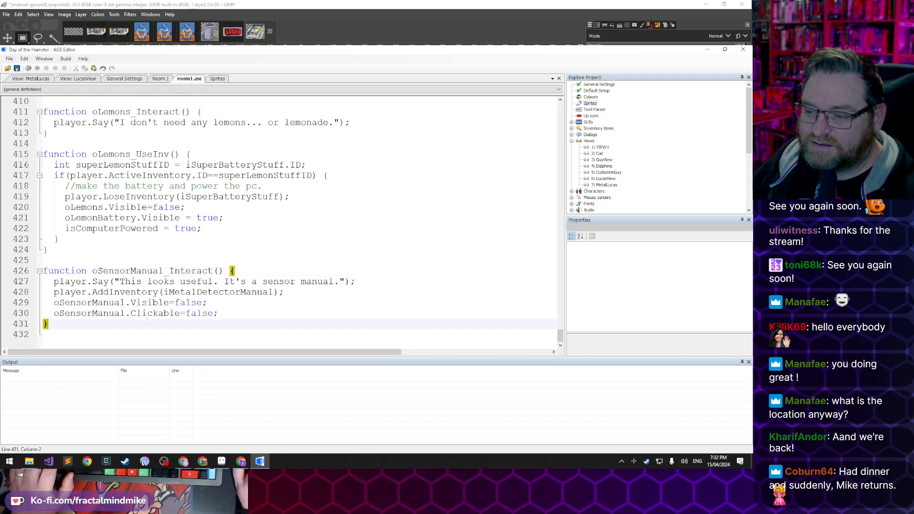
left_click(373, 301)
left_click(222, 317)
left_click(258, 303)
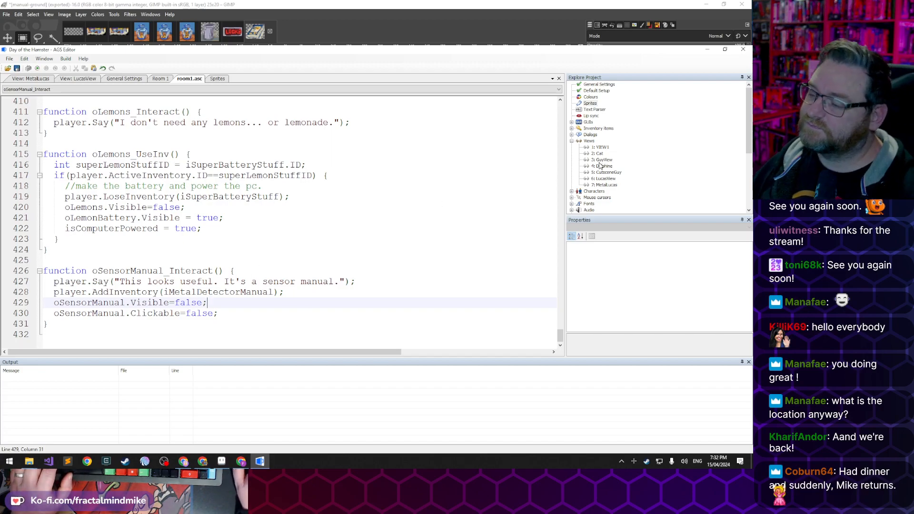
left_click(163, 292)
key("Down")
key("Down")
key("End")
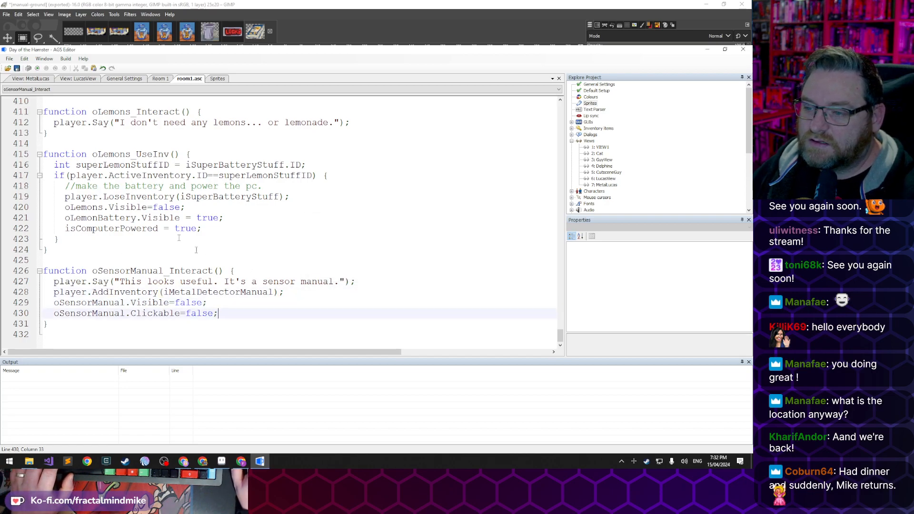
Check the project's global variables and open the Book module script, Book.asc
scroll(601, 197, "down", 5)
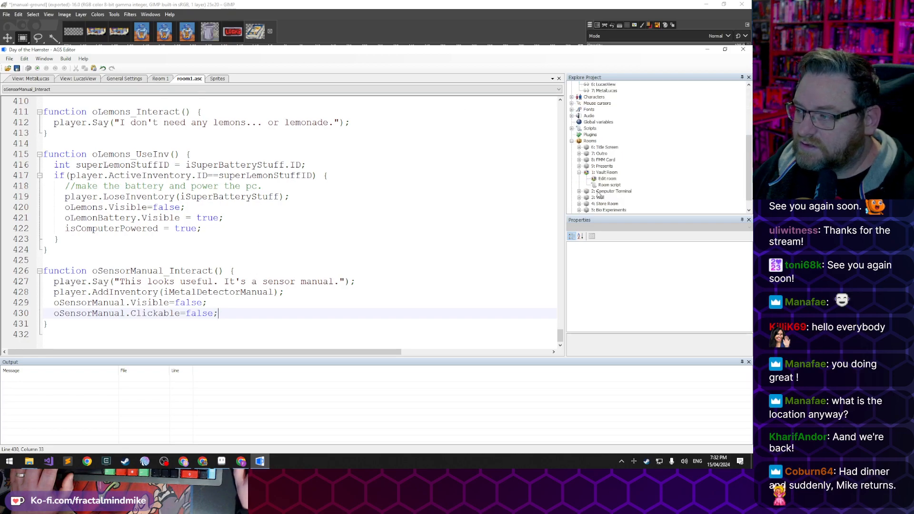
left_click(588, 122)
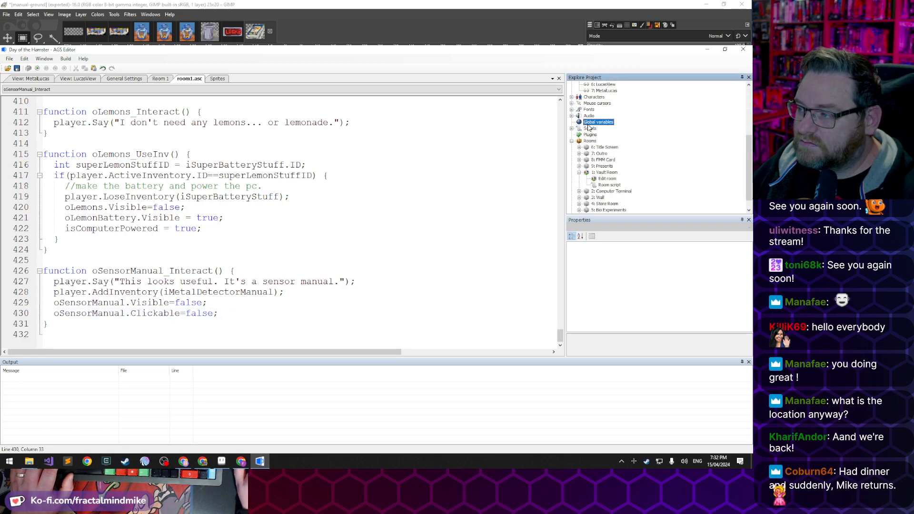
double_click(589, 128)
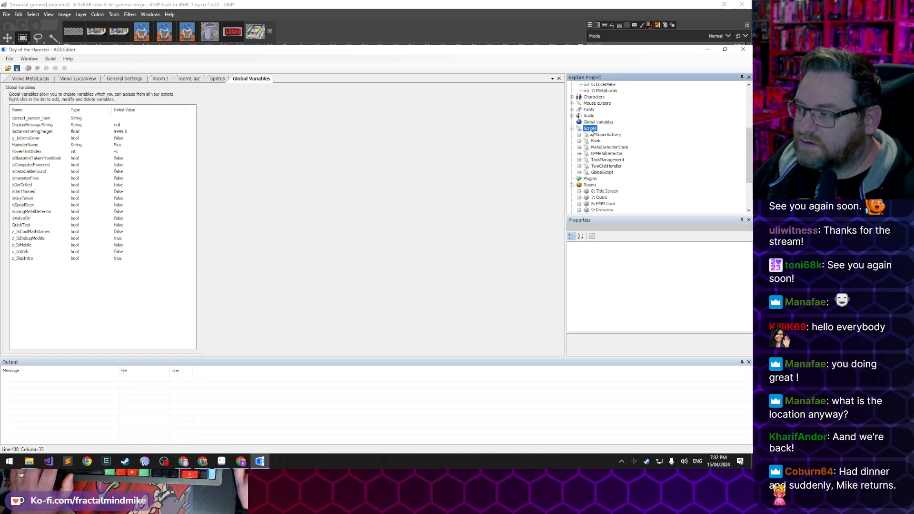
left_click(605, 154)
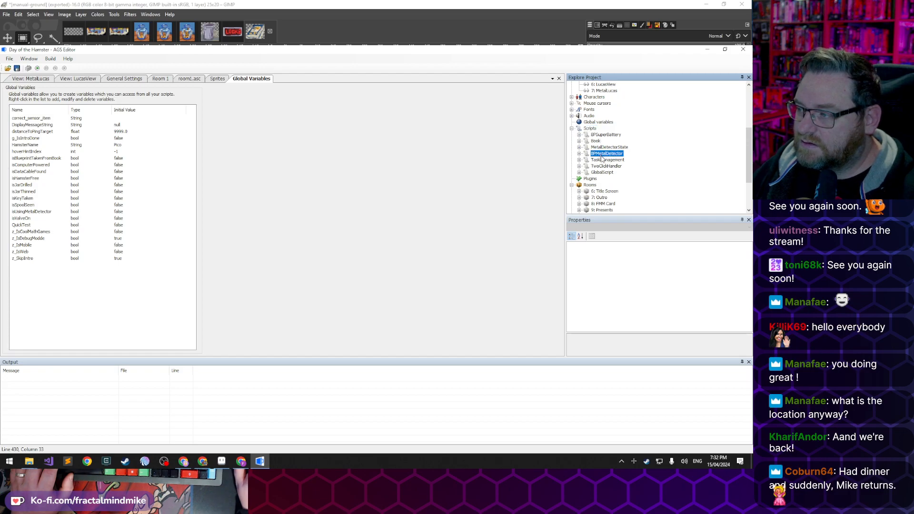
double_click(596, 141)
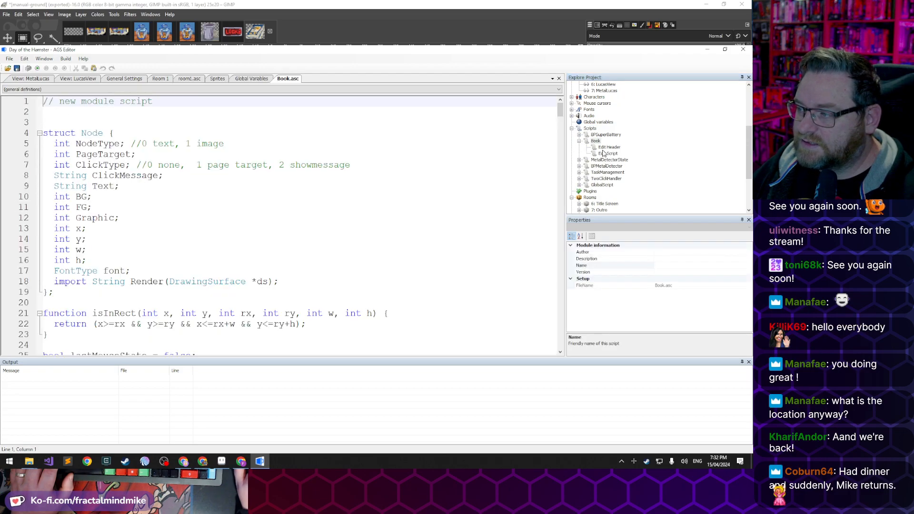
Examine the initBook function in Book.asc, especially the title page lines and contents entries of the Technical Reference
scroll(311, 257, "down", 20)
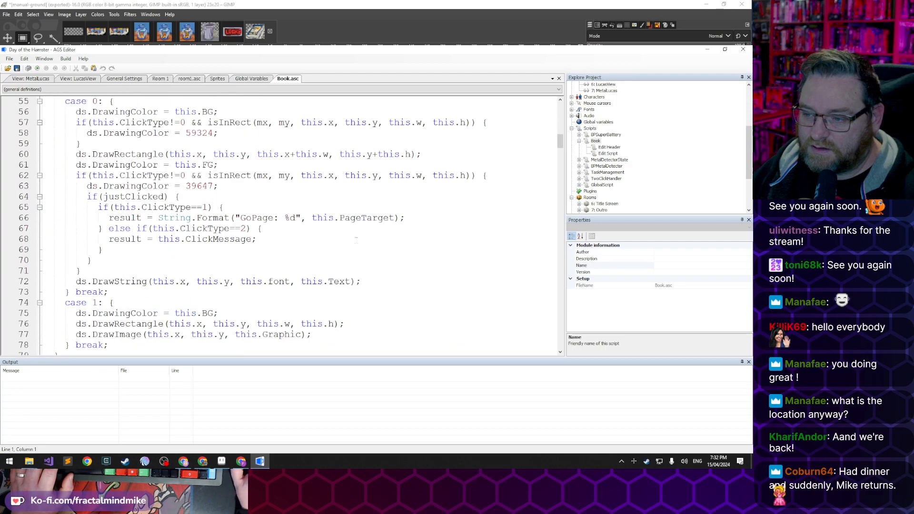
scroll(352, 236, "down", 15)
scroll(352, 235, "up", 20)
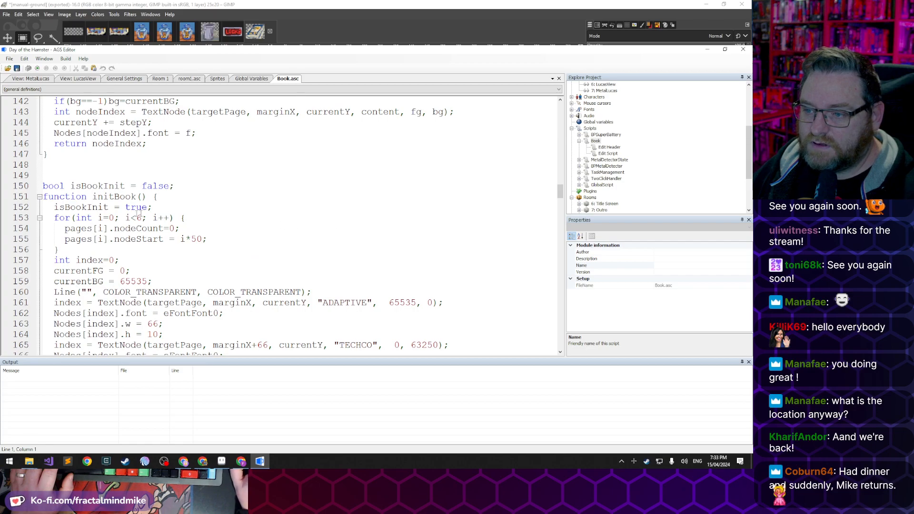
scroll(86, 202, "down", 2)
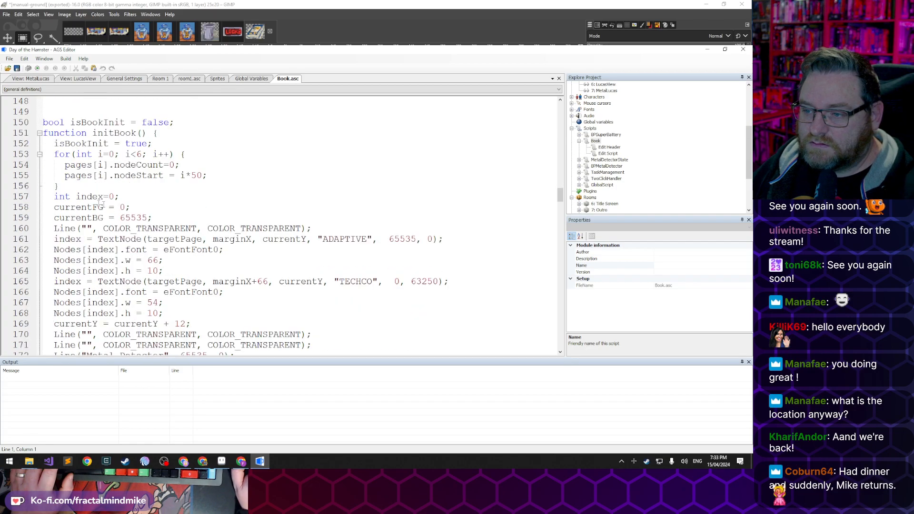
scroll(167, 233, "down", 4)
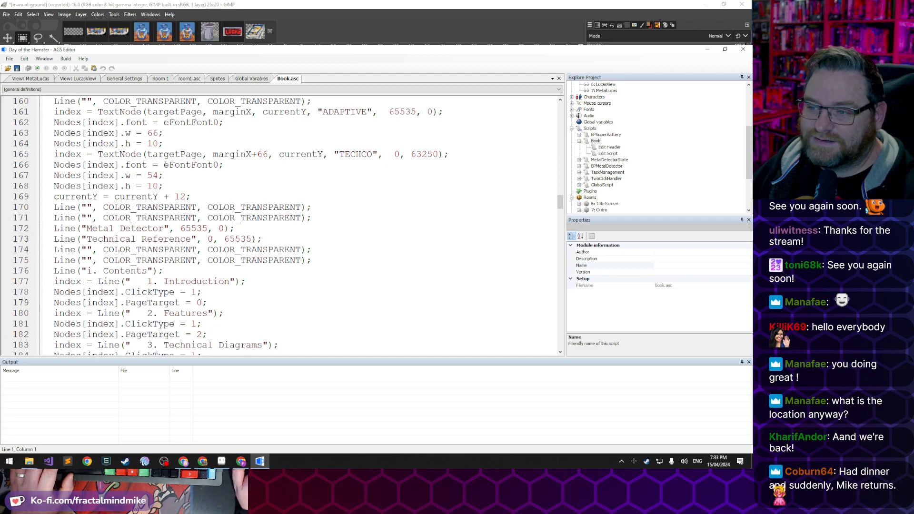
scroll(150, 160, "up", 1)
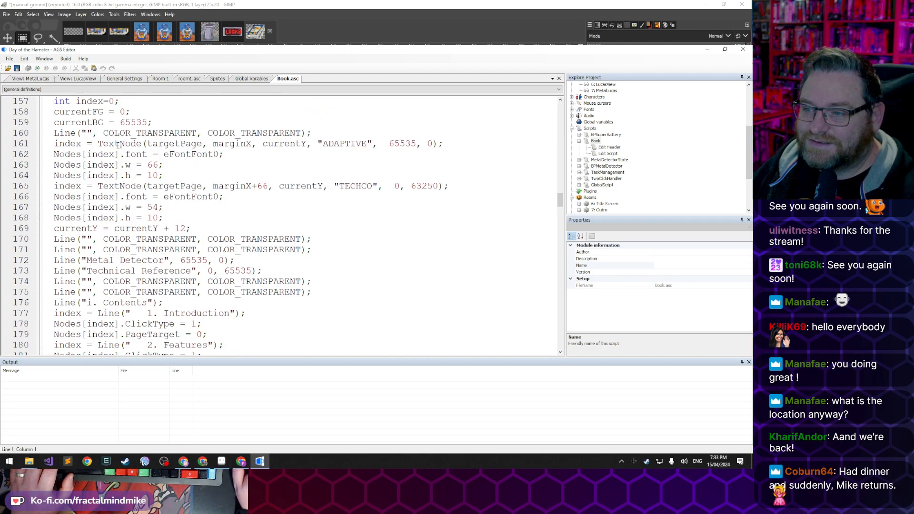
scroll(62, 162, "down", 6)
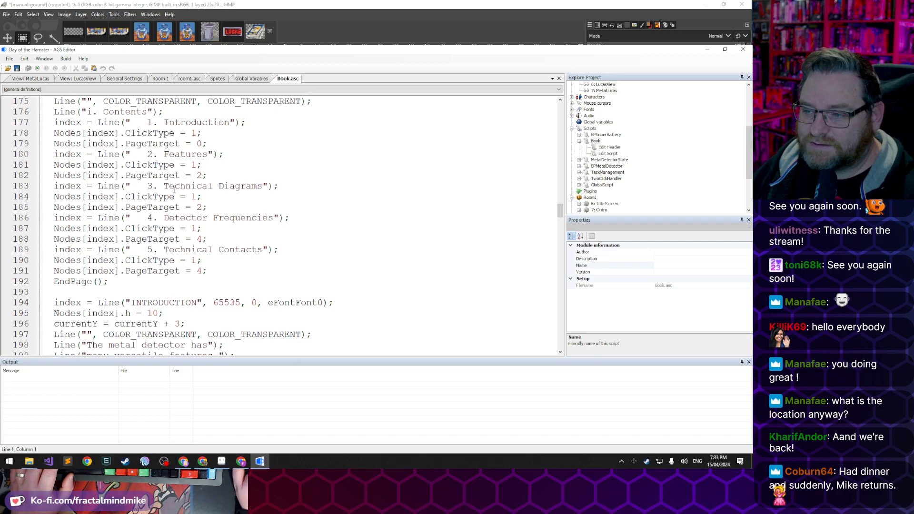
scroll(174, 191, "up", 1)
double_click(176, 154)
scroll(177, 180, "up", 2)
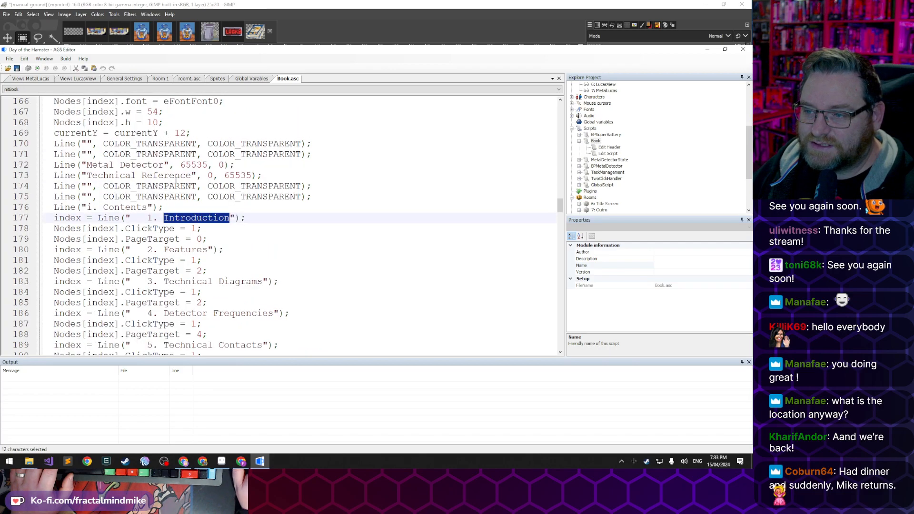
left_click(120, 165)
double_click(111, 175)
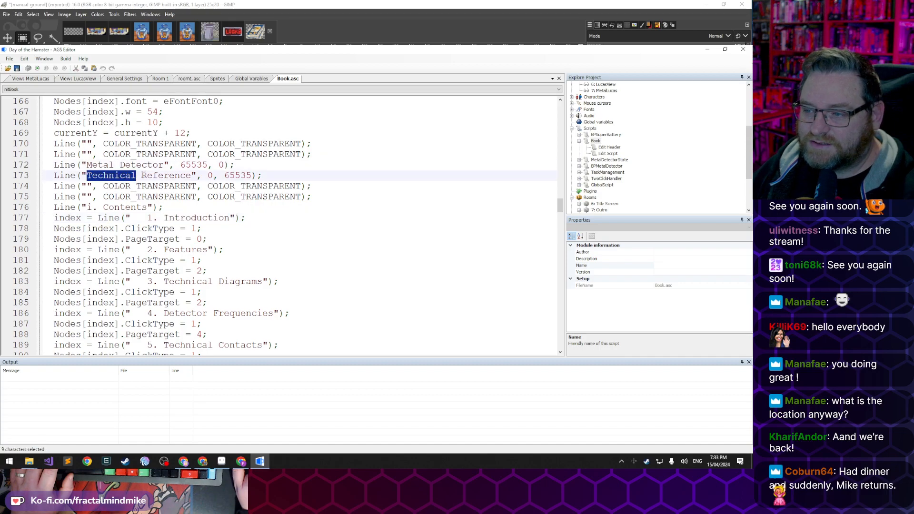
double_click(166, 175)
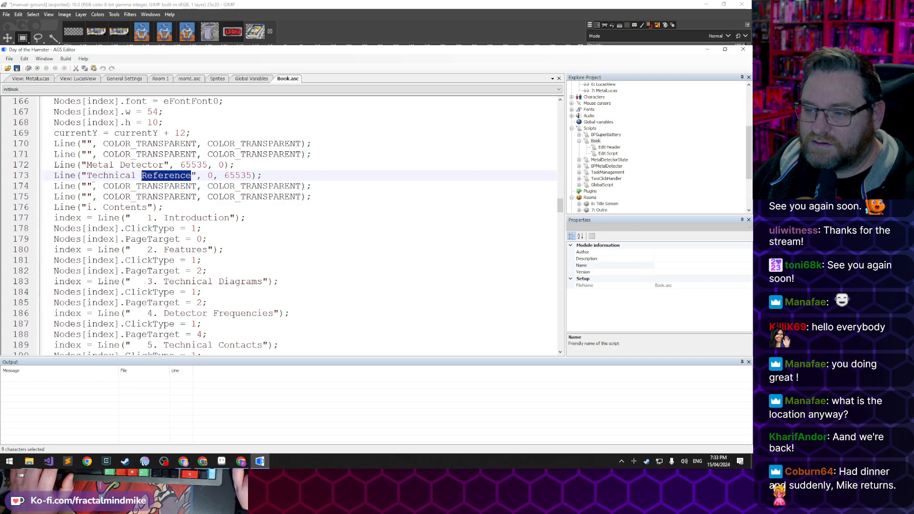
Insert an empty line after the "Technical Reference" line in initBook, undoing the hBookshelf_Interact code pasted there
left_click(87, 186)
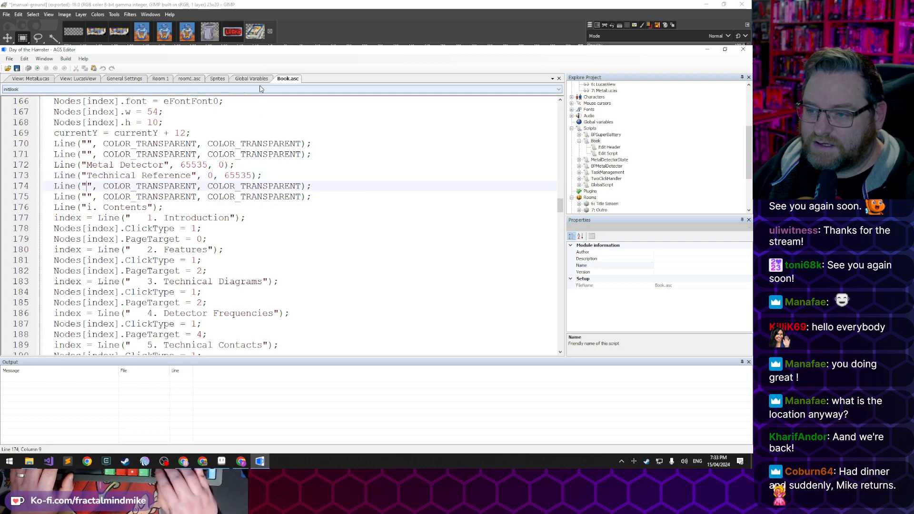
key("Up")
key("End")
key("Return")
type("function hBookshelf_Interact() {   player.Say(\"This looks useful. It's a sensor manual.\");   player.AddInventory(iMetalDetectorManual);   o //    cLucas.Say(\"I need the %s\", correct_sensor_item); }")
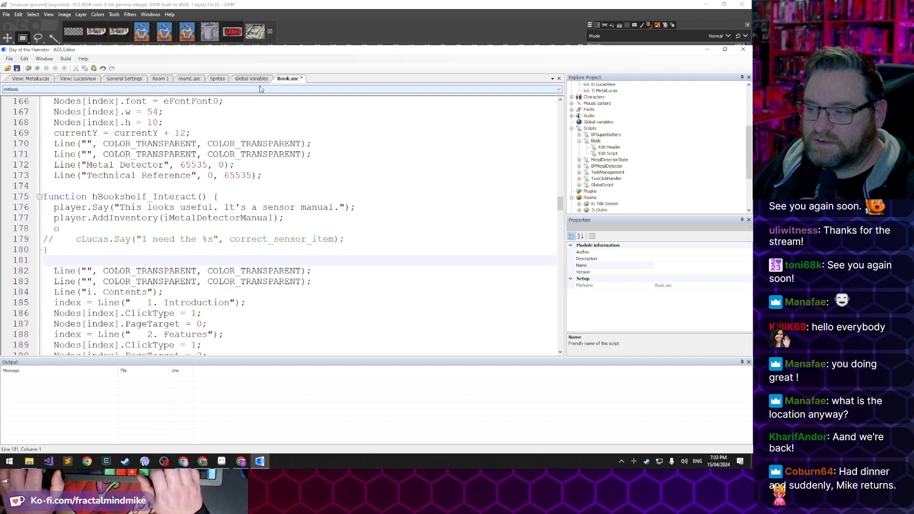
key("ctrl+z")
Replace the empty string in the first Line call after "Technical Reference" with the variable correct_sensor_item and save
type("correct")
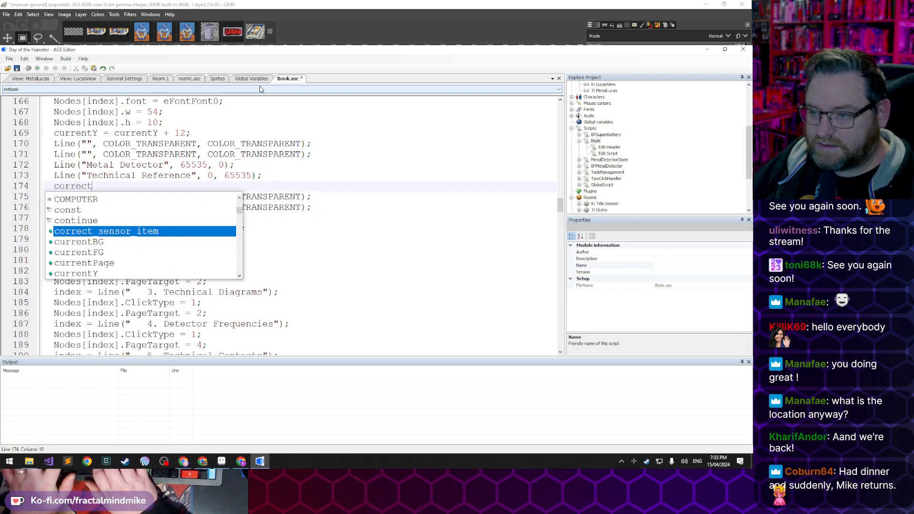
key("Return")
key("shift+Home")
key("ctrl+c")
key("BackSpace")
key("Down")
key("shift+Right")
key("shift+Right")
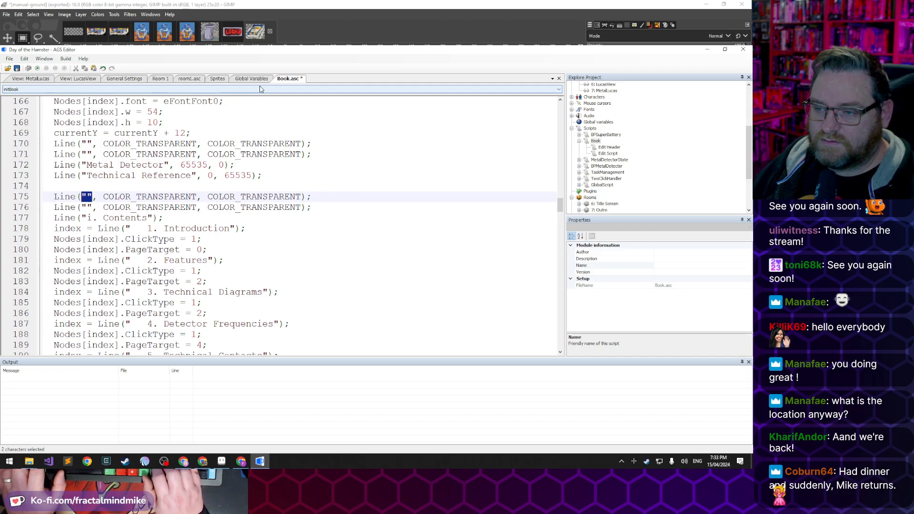
key("ctrl+v")
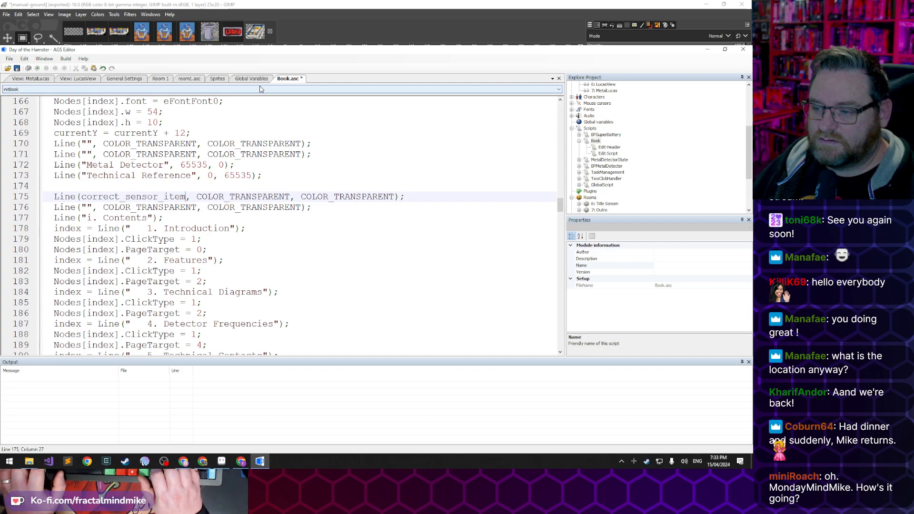
key("ctrl+Left")
key("ctrl+s")
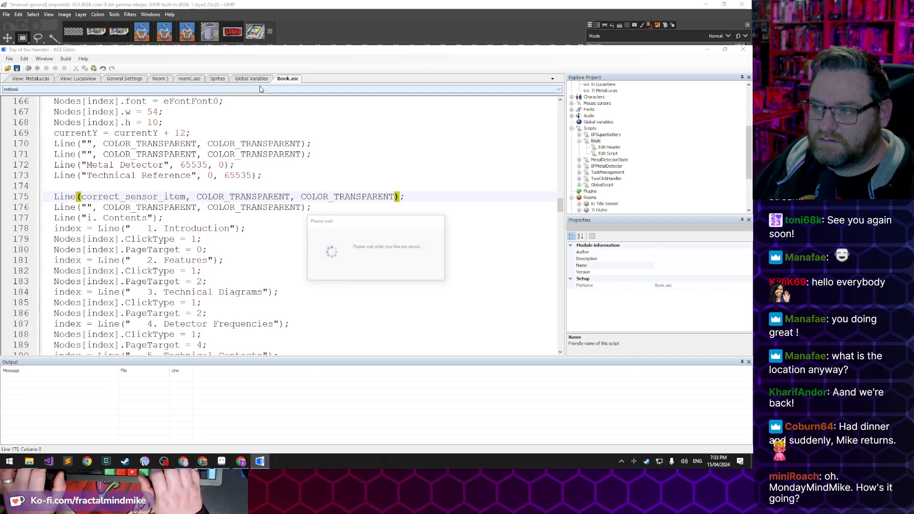
Move the remaining empty-string Line call above the correct_sensor_item line and add a blank line before "i. Contents"
key("Down")
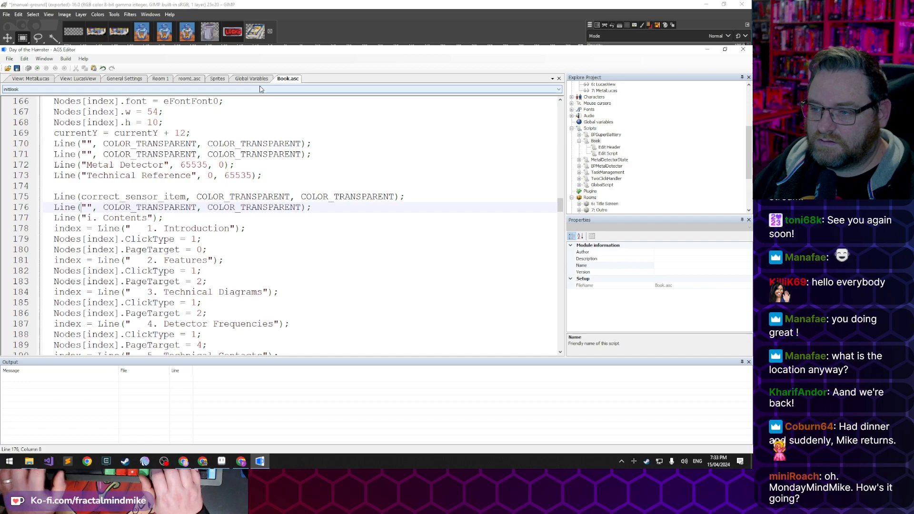
key("Up")
key("End")
key("shift+Down")
key("ctrl+x")
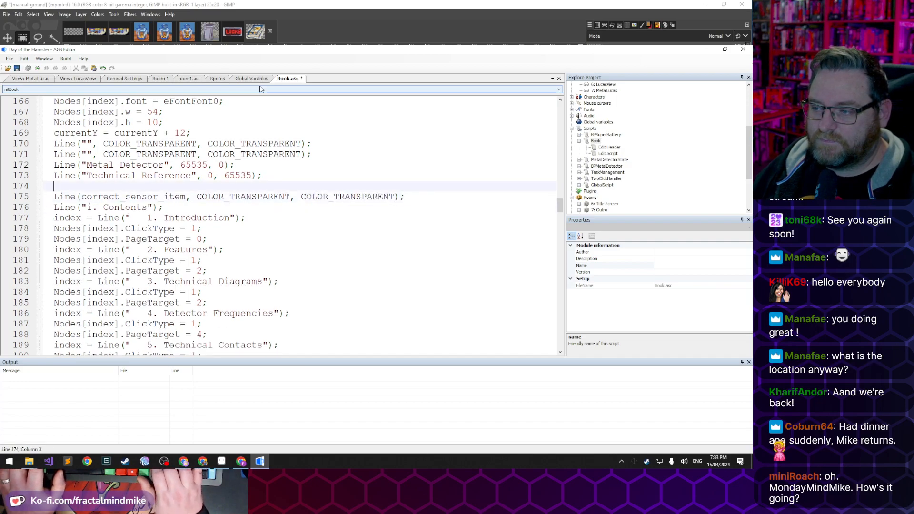
key("Up")
key("ctrl+v")
key("Down")
key("End")
key("Return")
key("Up")
key("Up")
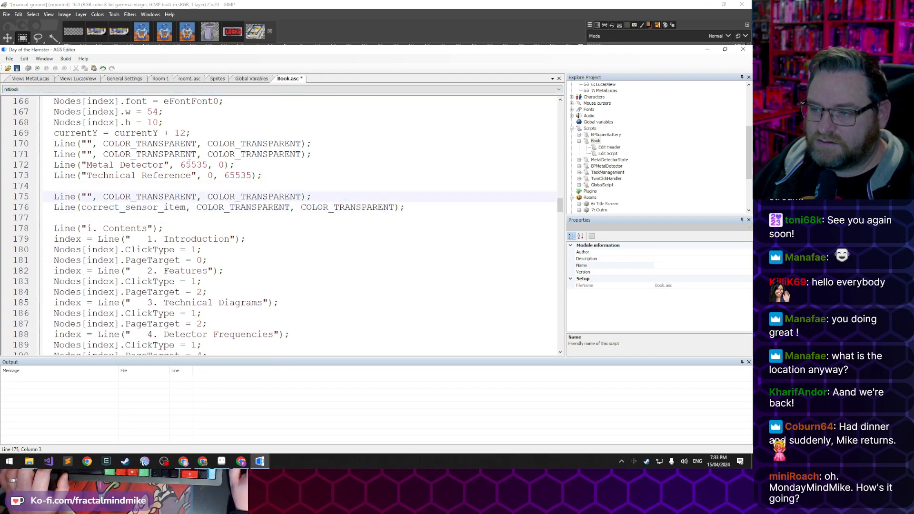
Compare the colour arguments of the "Metal Detector" and "Technical Reference" lines with those of the correct_sensor_item line
double_click(198, 165)
double_click(230, 208)
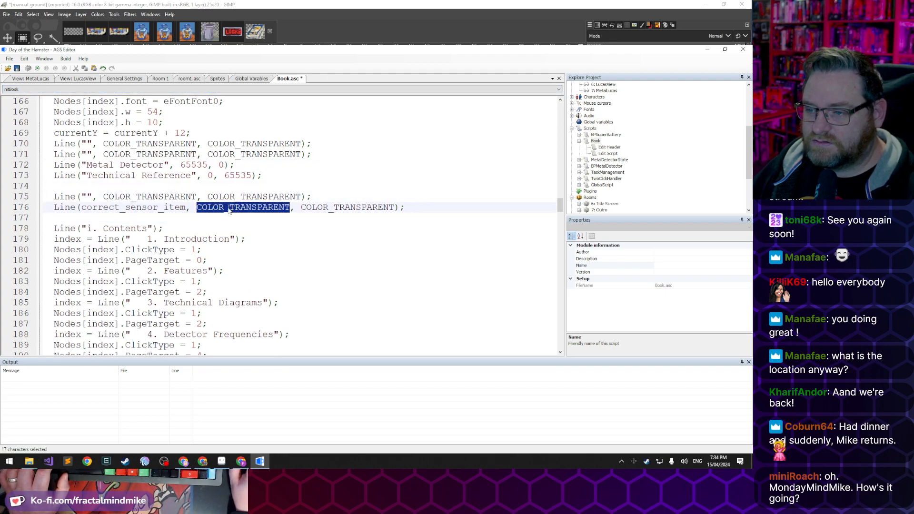
left_click(181, 210)
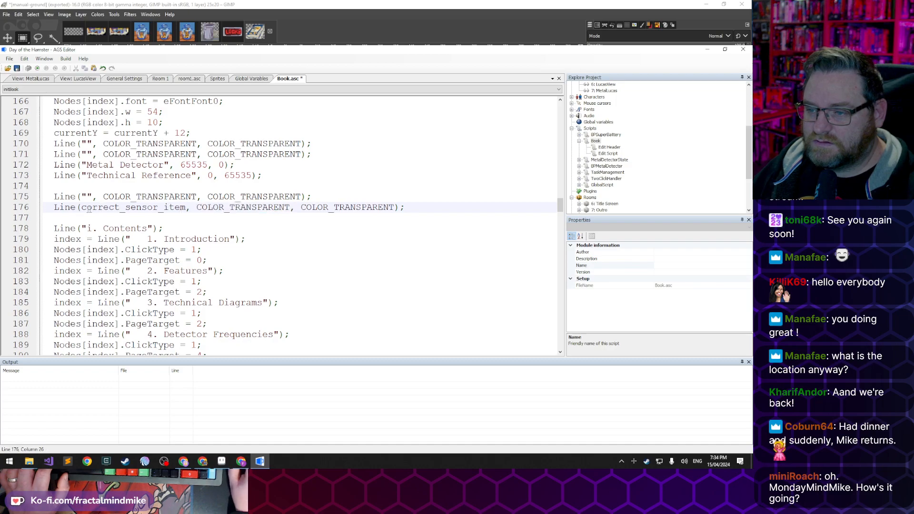
double_click(268, 207)
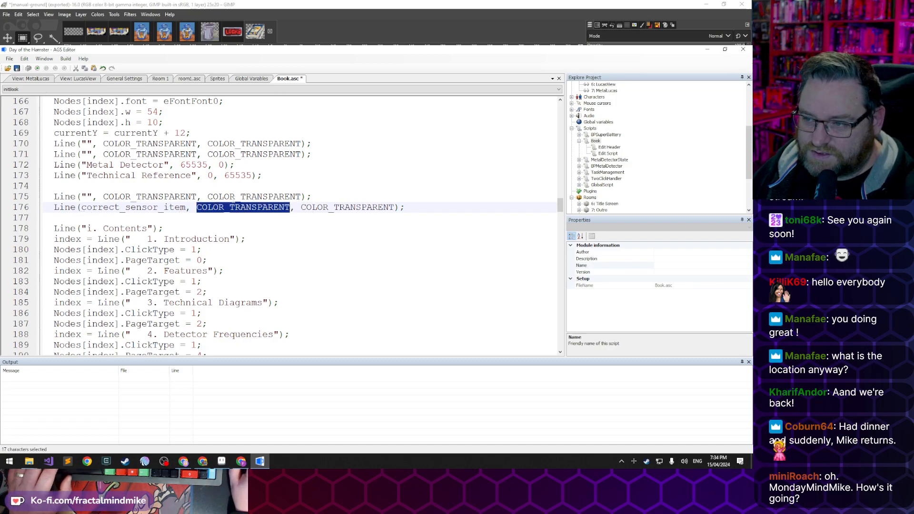
left_click(232, 197)
left_click_drag(232, 197, 221, 187)
left_click(193, 155)
double_click(192, 164)
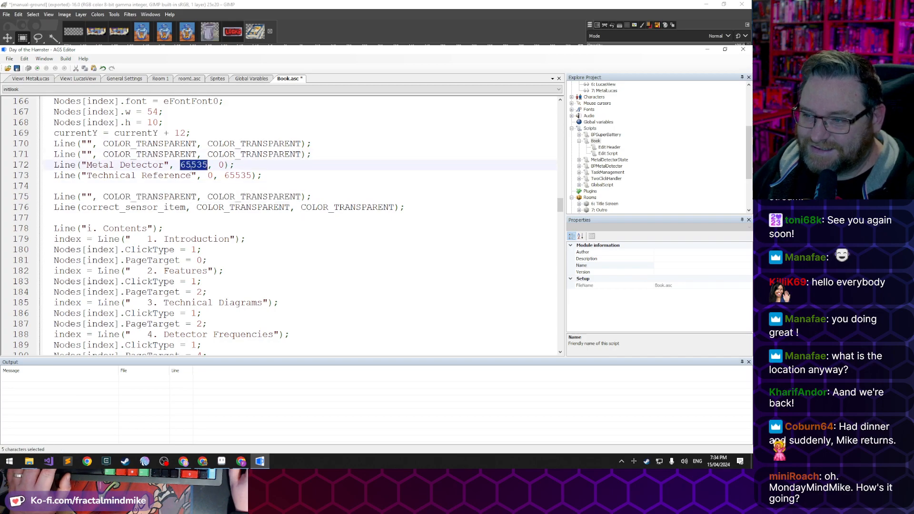
double_click(210, 175)
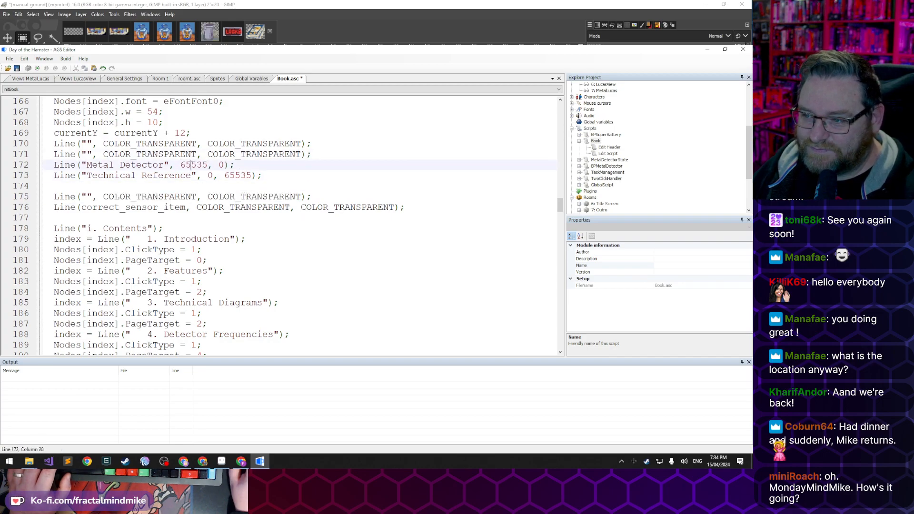
double_click(213, 164)
double_click(221, 165)
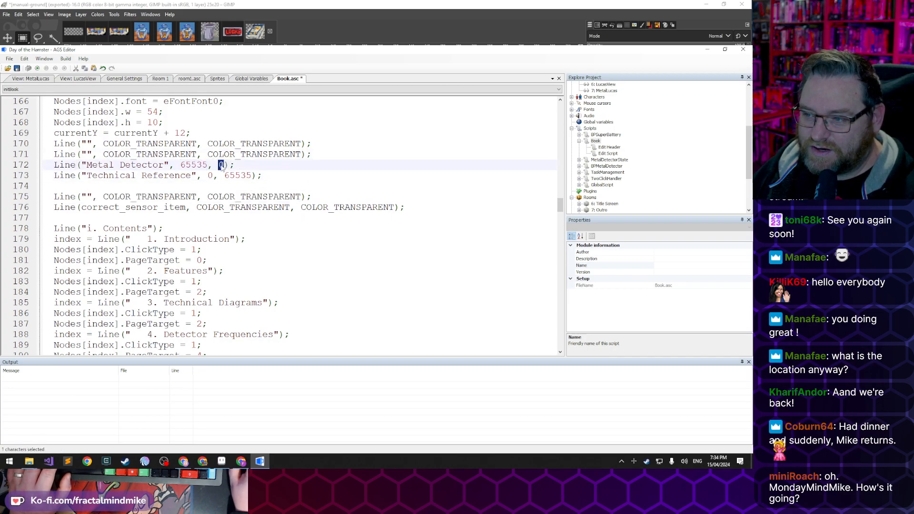
Set the first colour argument to 0 in both the correct_sensor_item line and the empty-string line above it
double_click(235, 208)
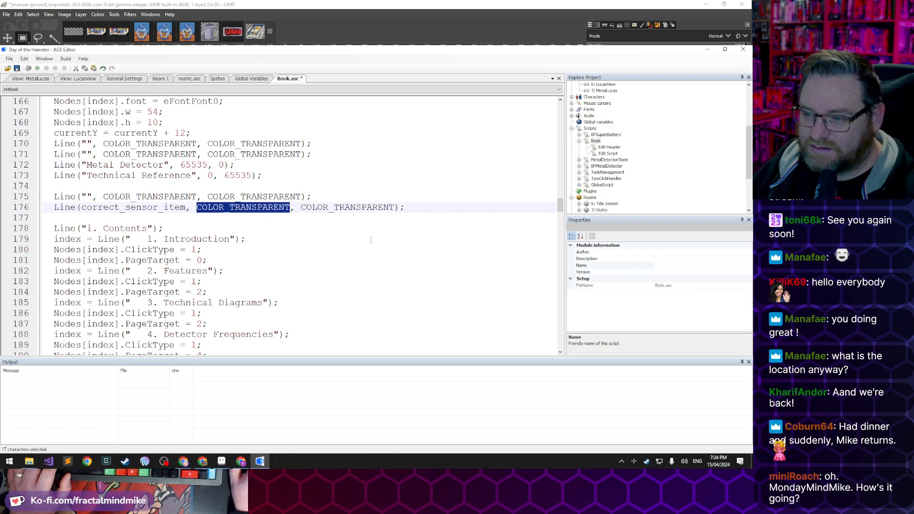
type("0")
key("Up")
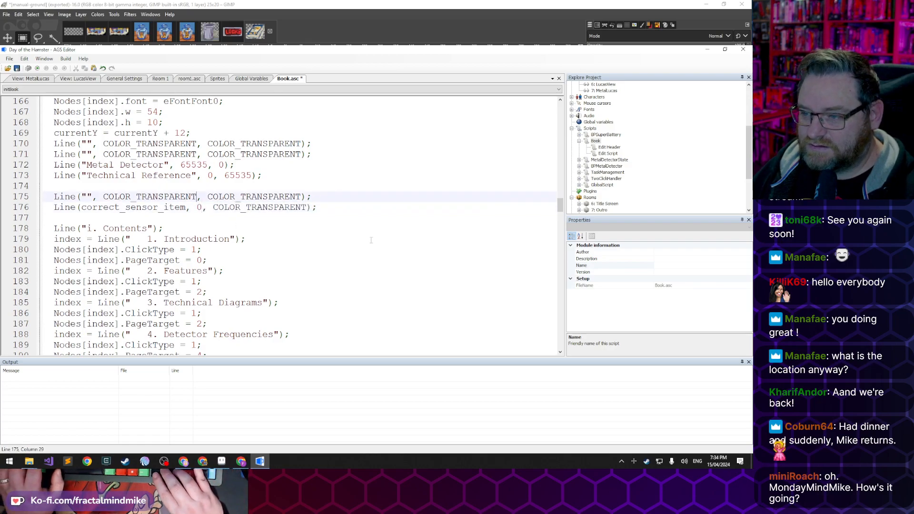
key("ctrl+shift+Left")
type("0")
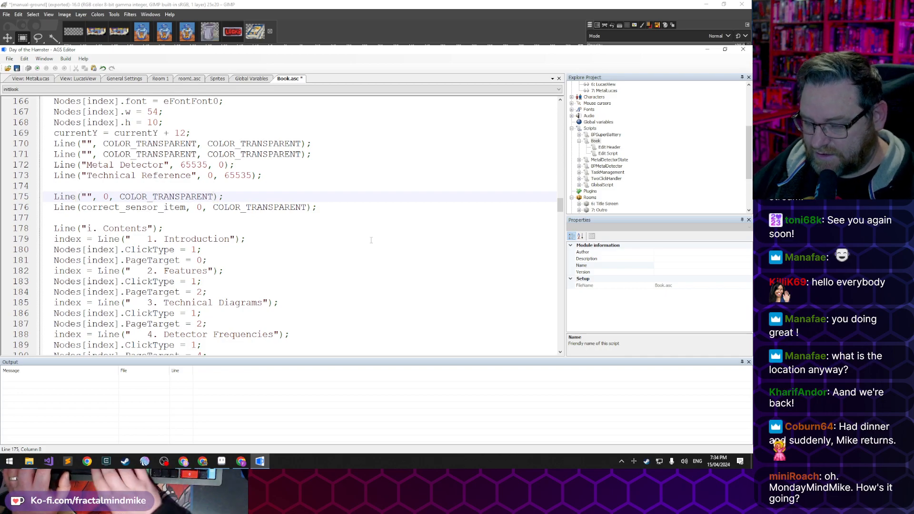
Enter MODEL: as the text of the empty-string Line call above correct_sensor_item and save the project
type("MODEL:")
key("ctrl+s")
key("Down")
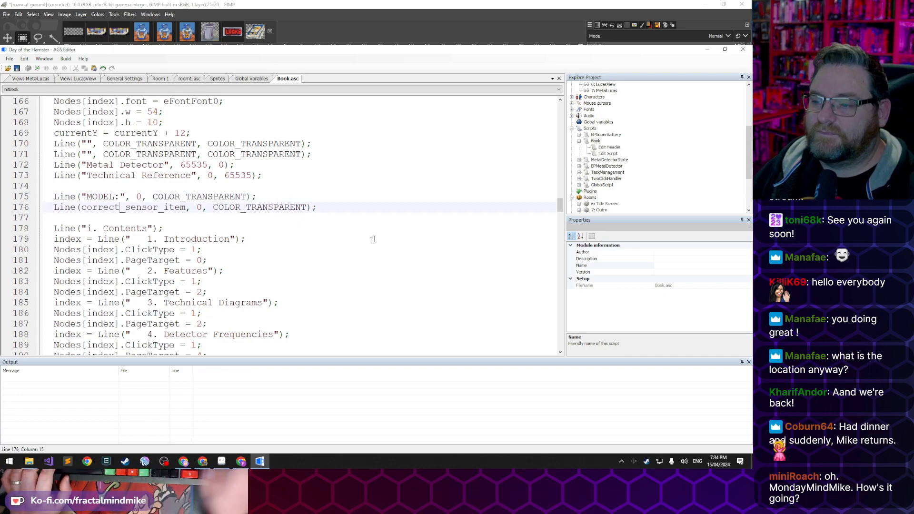
Run the game, walk the character past the maze to the fallen books and pick up the sensor manual from the floor
left_click(37, 69)
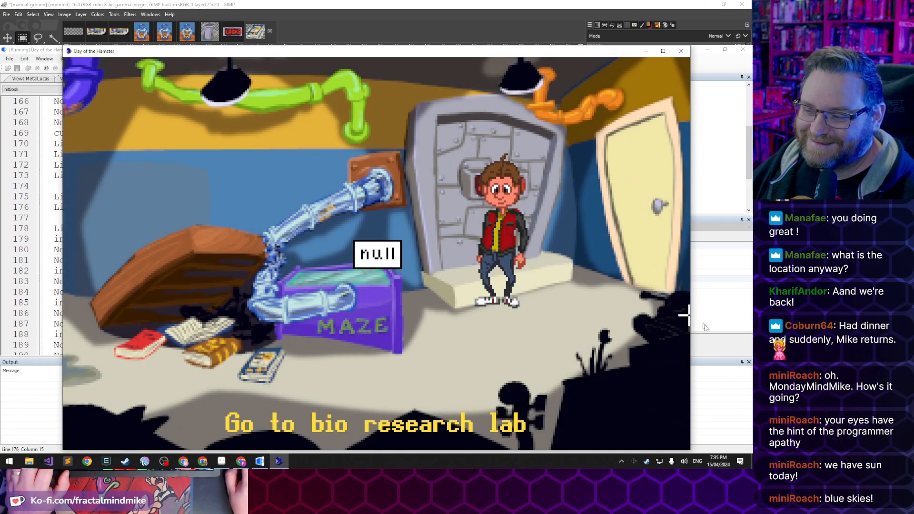
left_click(452, 347)
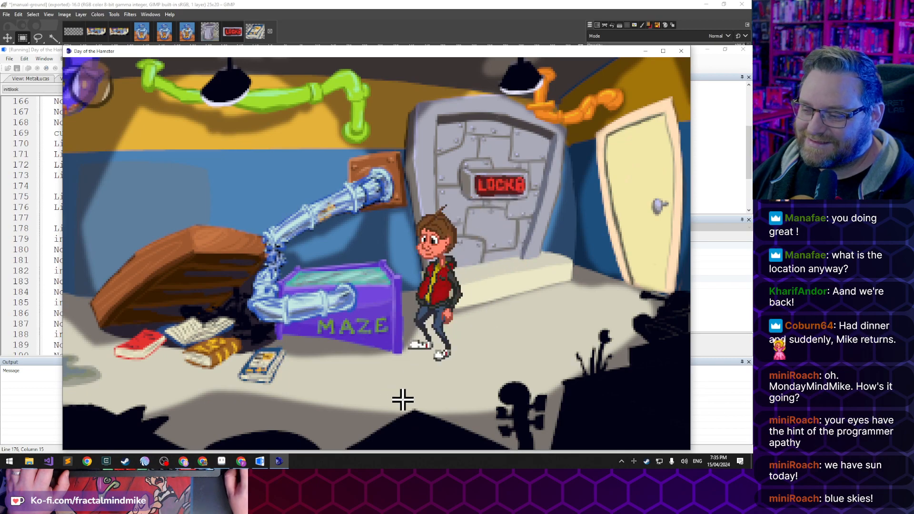
left_click(513, 357)
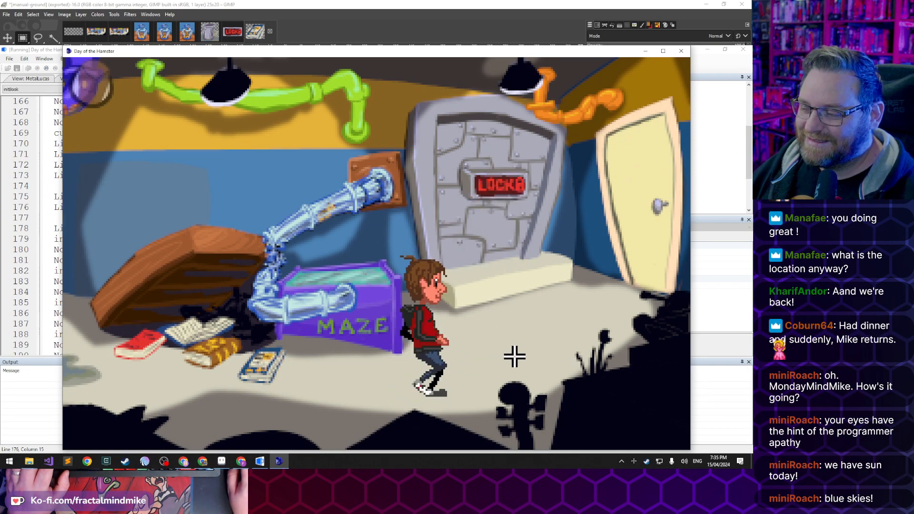
left_click(422, 401)
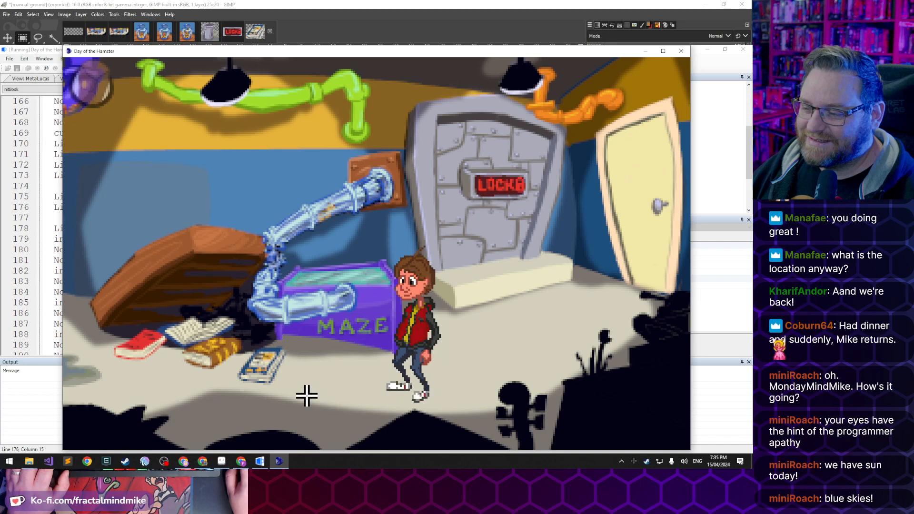
left_click(306, 396)
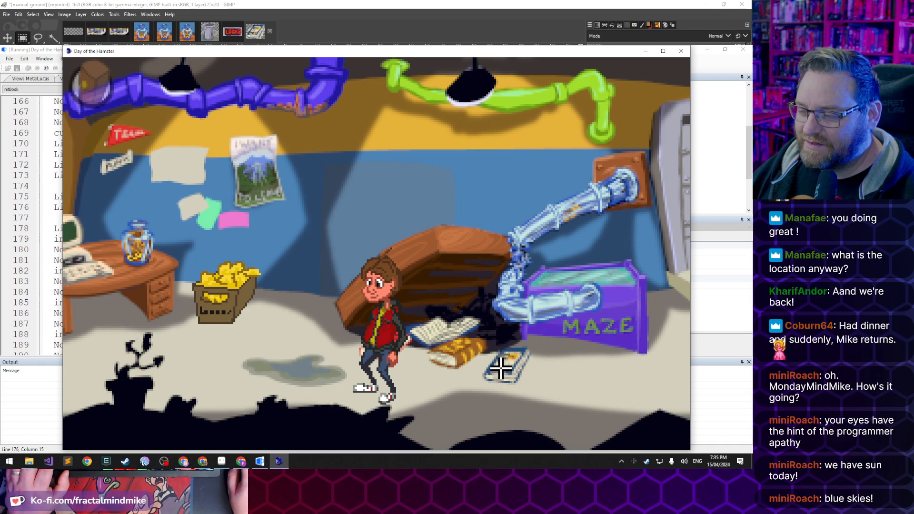
left_click(510, 364)
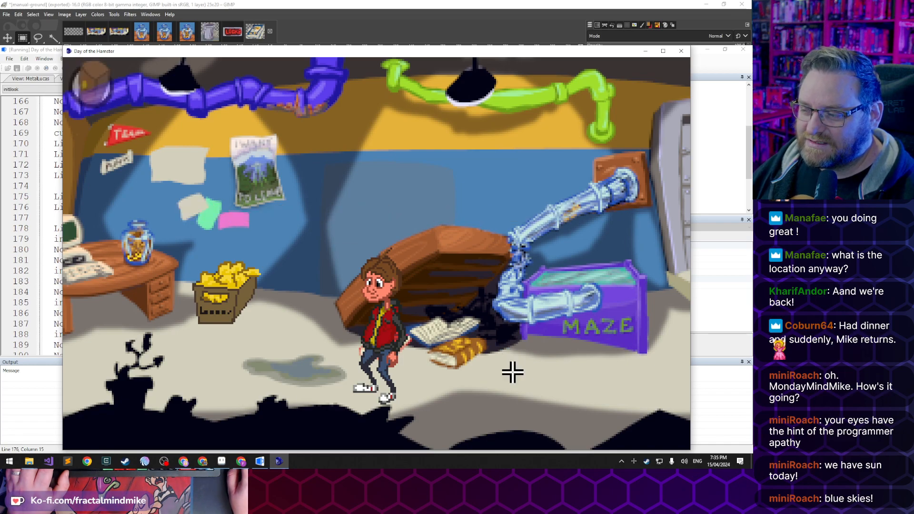
left_click(509, 360)
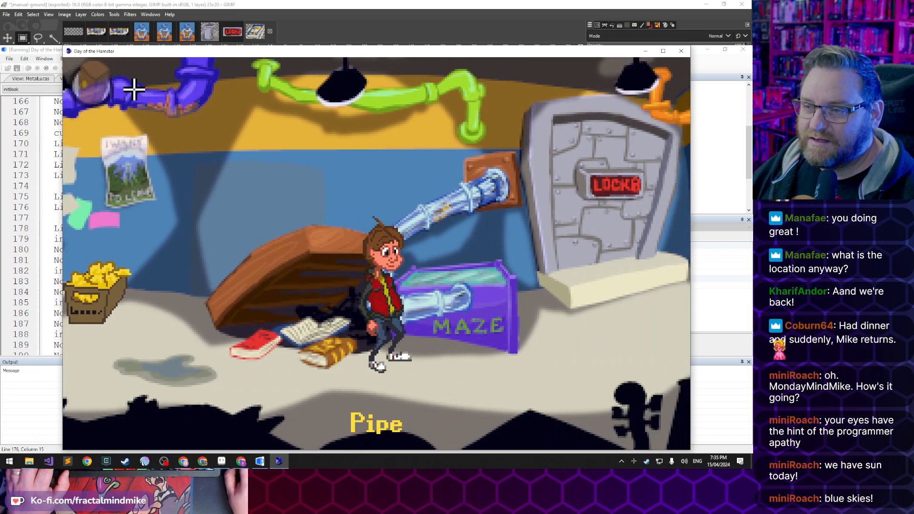
Read the Metal Detector manual from the in-game inventory to check its model text, close it and quit the game
left_click(85, 81)
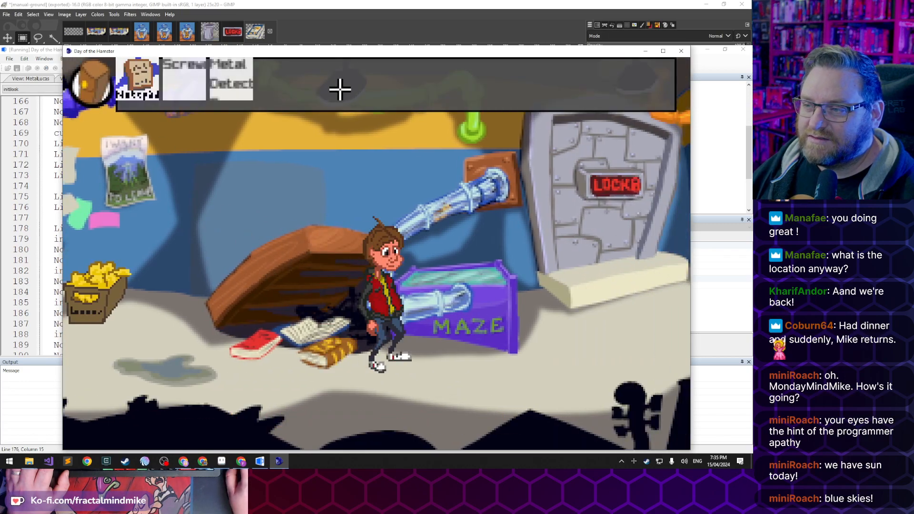
left_click(234, 79)
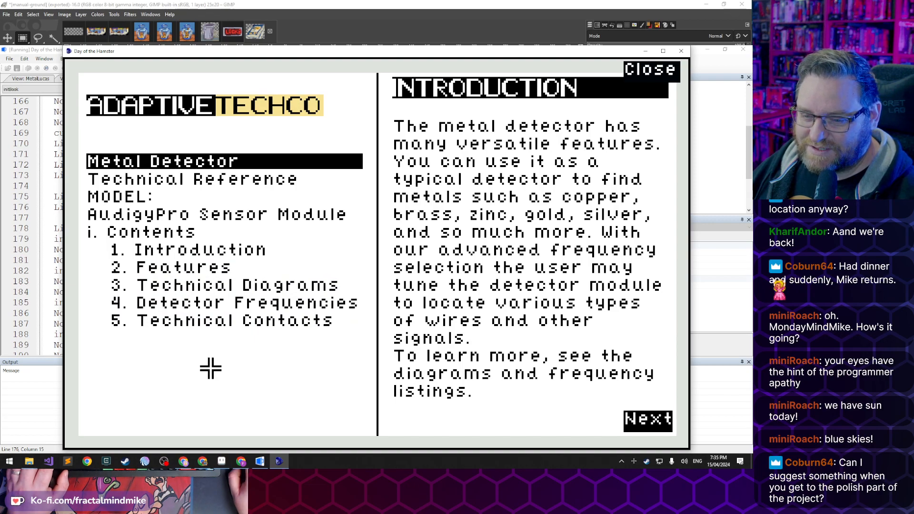
left_click(647, 71)
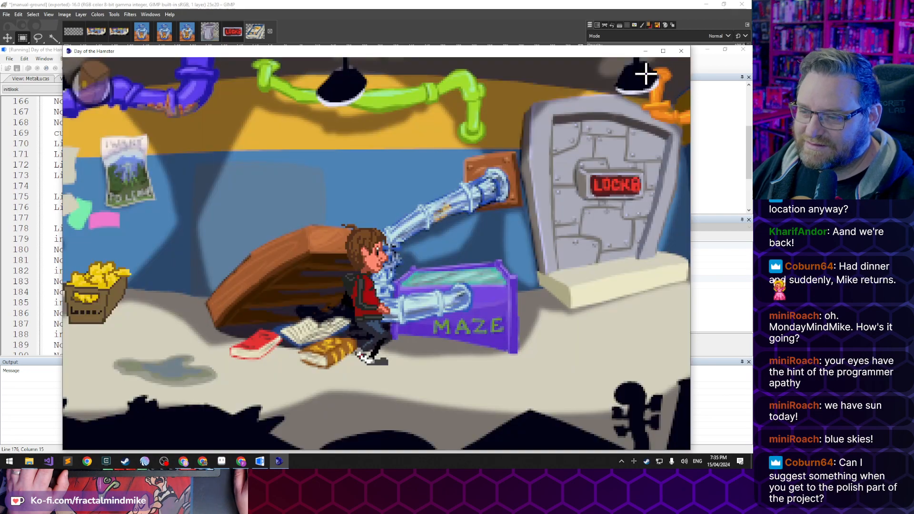
left_click(302, 395)
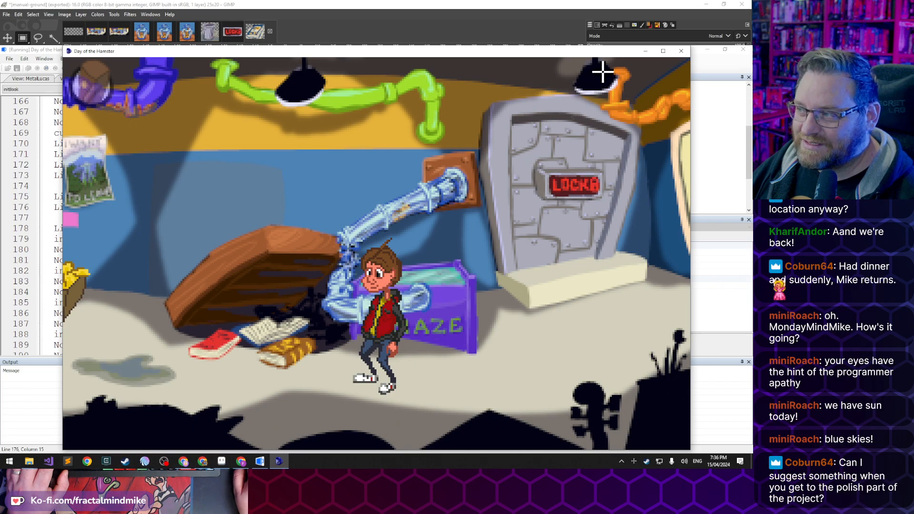
left_click(682, 51)
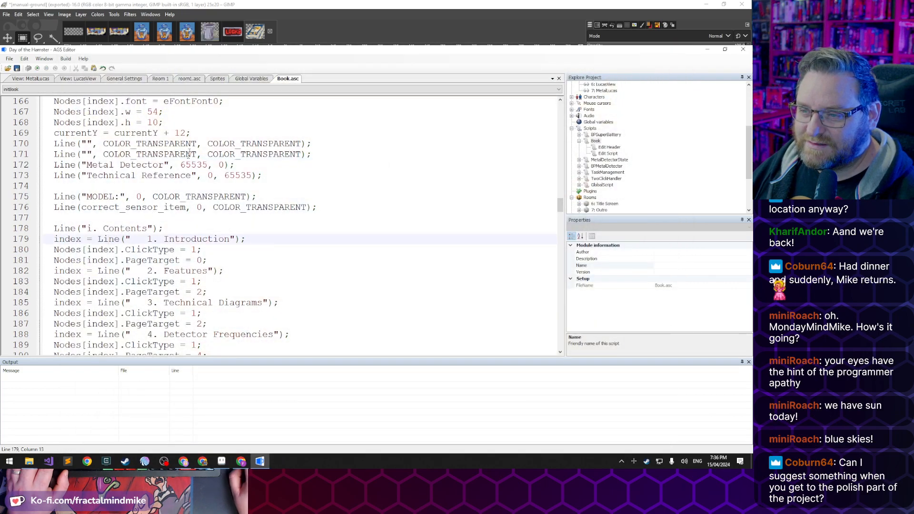
Copy the empty-string Line call with transparent colours to below the correct_sensor_item line and save the project
left_click(339, 158)
key("shift+Up")
key("ctrl+c")
key("Down")
key("Down")
key("Down")
key("Down")
key("Down")
key("Down")
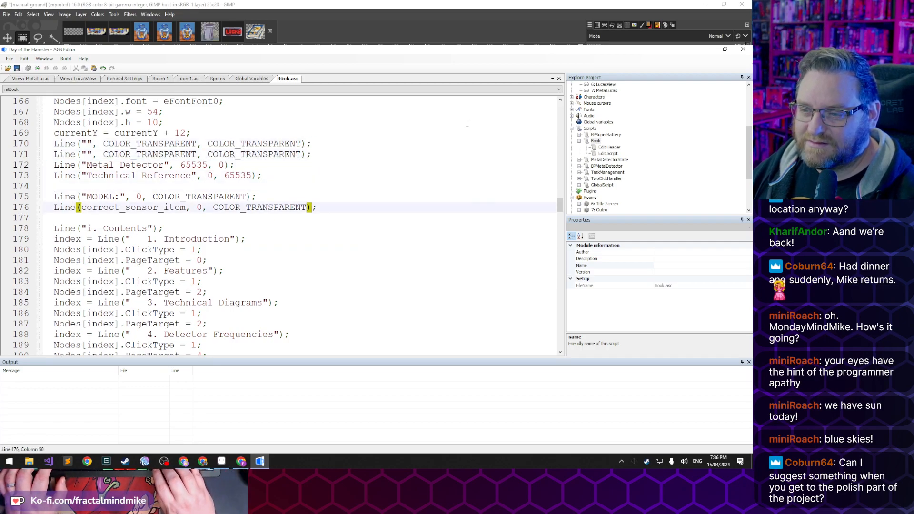
key("Right")
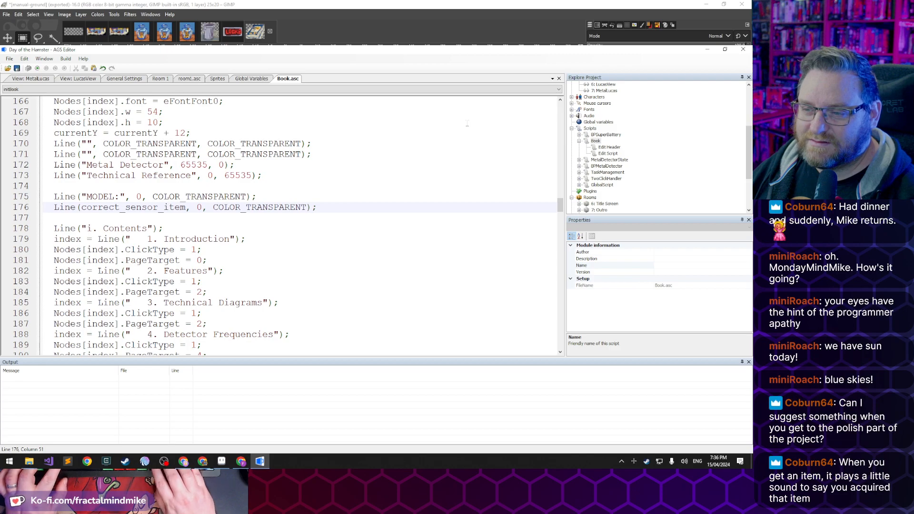
key("Return")
key("ctrl+v")
key("ctrl+s")
key("Down")
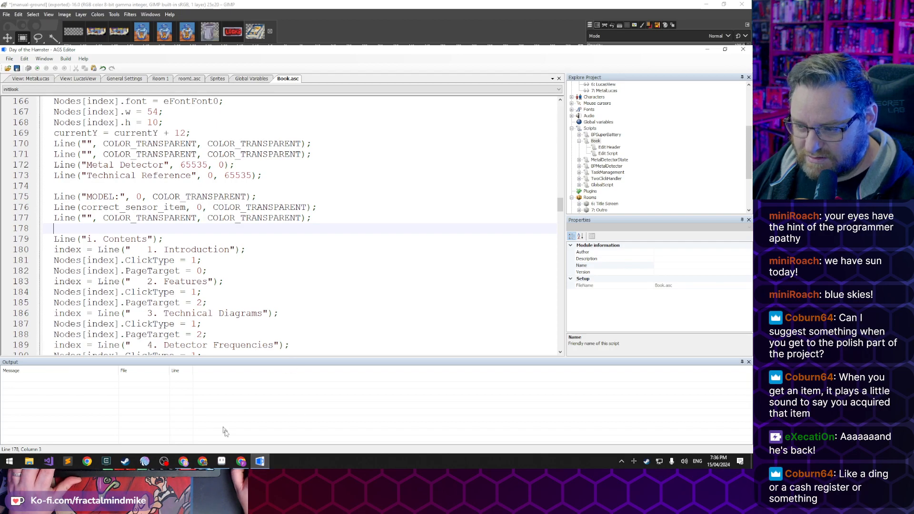
Switch to the planning document in Google Docs and review the sound-effect items in the goals for this game
left_click(241, 461)
left_click(33, 52)
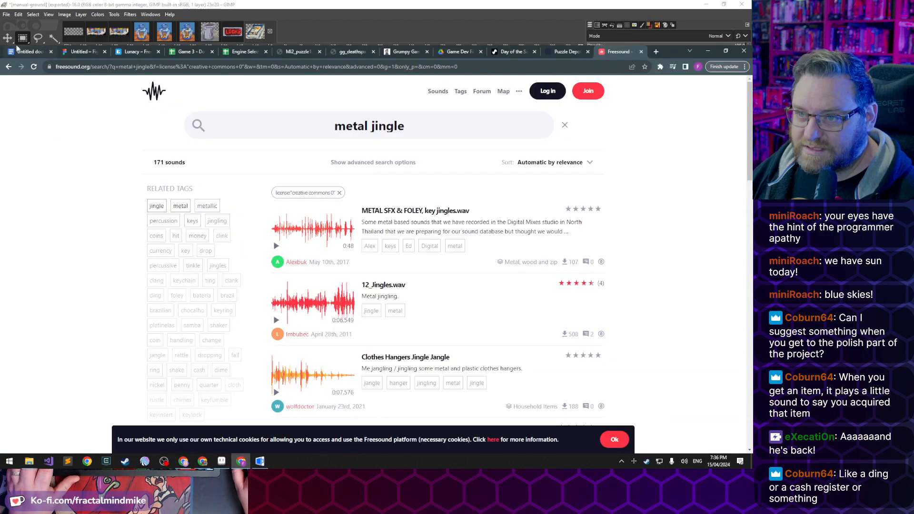
scroll(274, 300, "up", 10)
scroll(275, 300, "up", 15)
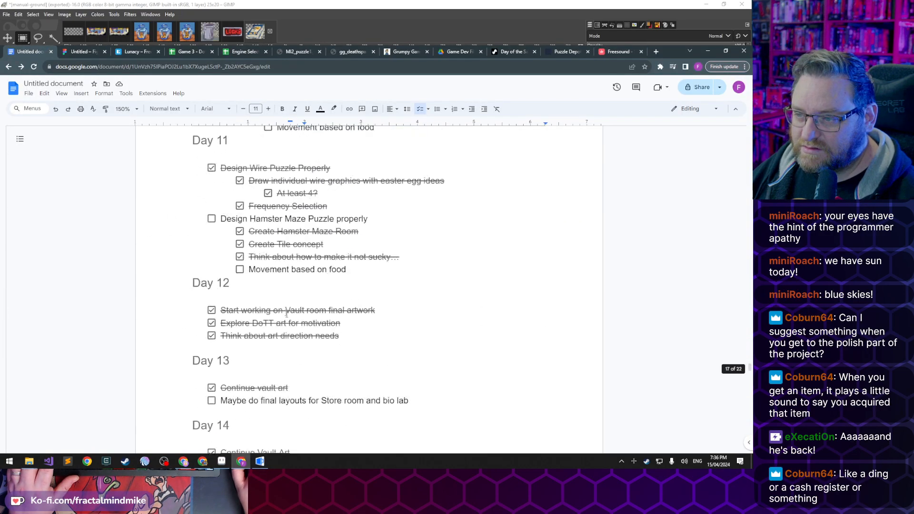
scroll(313, 314, "up", 10)
scroll(305, 295, "down", 9)
scroll(249, 239, "down", 3)
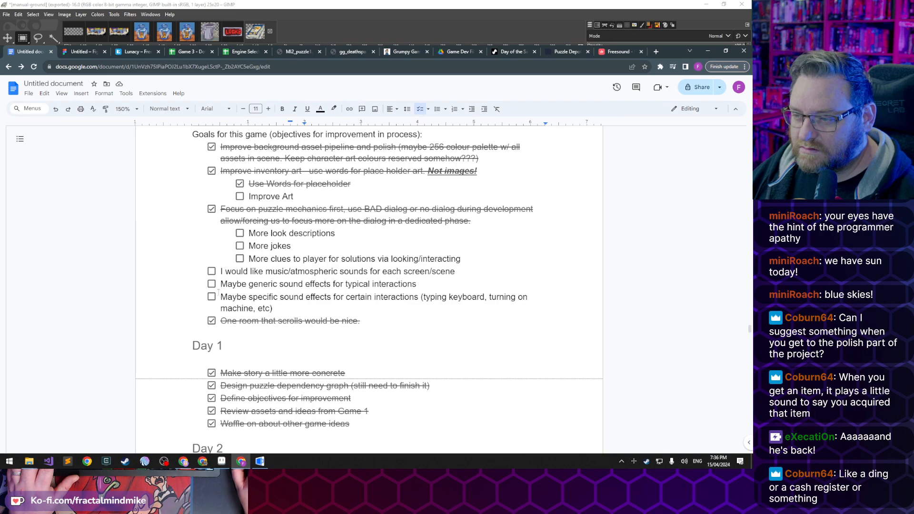
left_click_drag(223, 299, 324, 309)
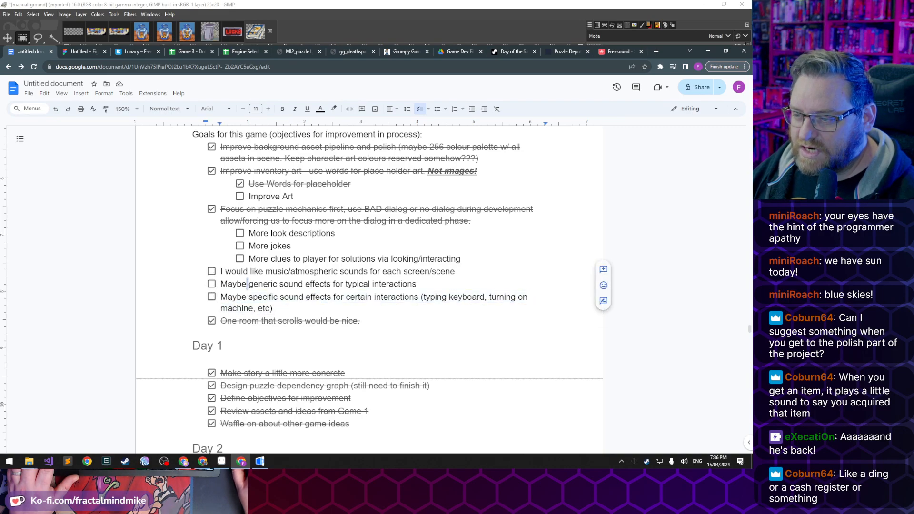
triple_click(388, 284)
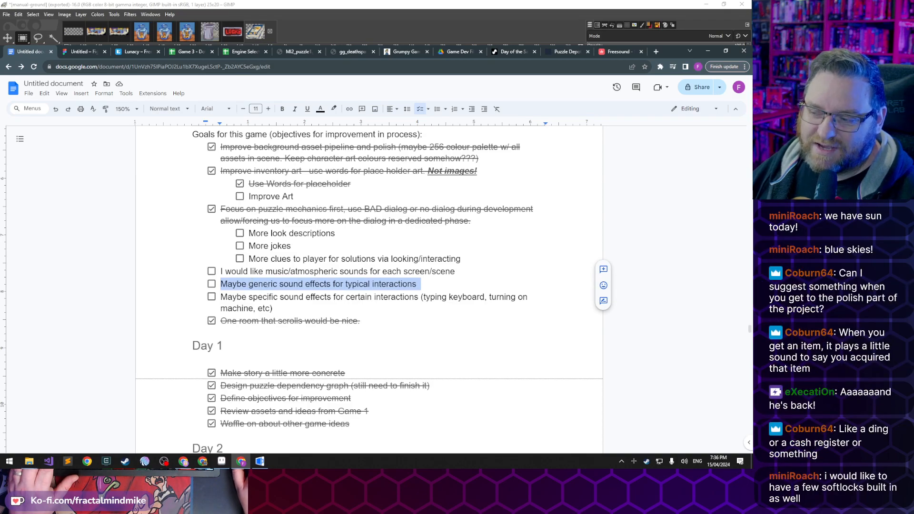
left_click(359, 311)
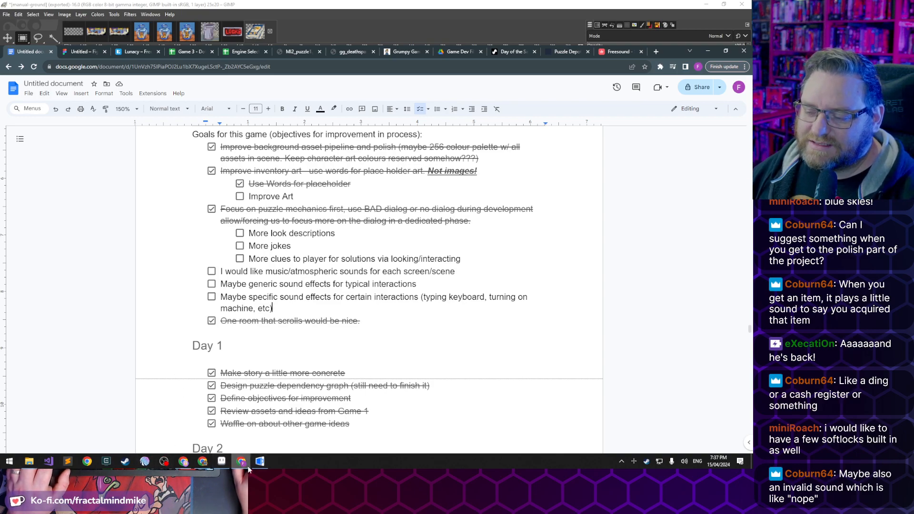
mouse_move(248, 468)
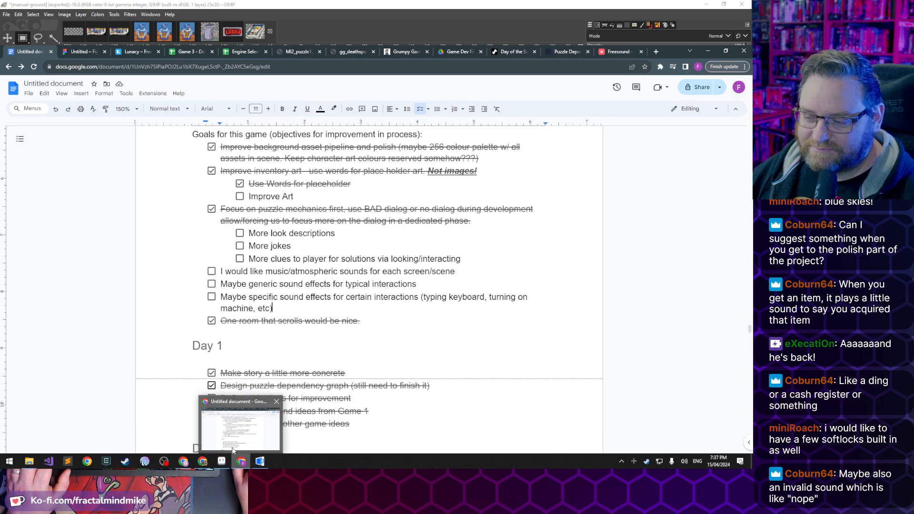
Back in the AGS Editor, set the first colour argument to 65535 in the "MODEL:" and correct_sensor_item lines and save
left_click(263, 461)
left_click(267, 250)
scroll(269, 257, "up", 2)
left_click(172, 291)
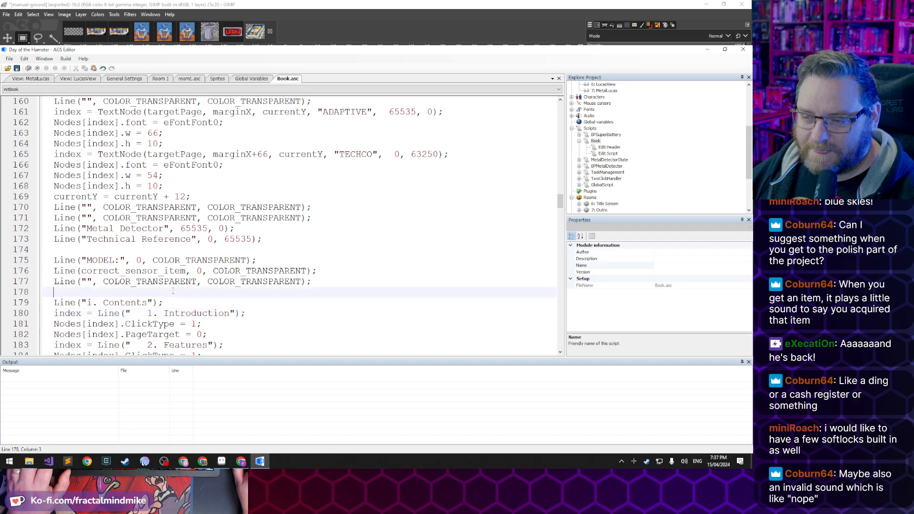
left_click(142, 257)
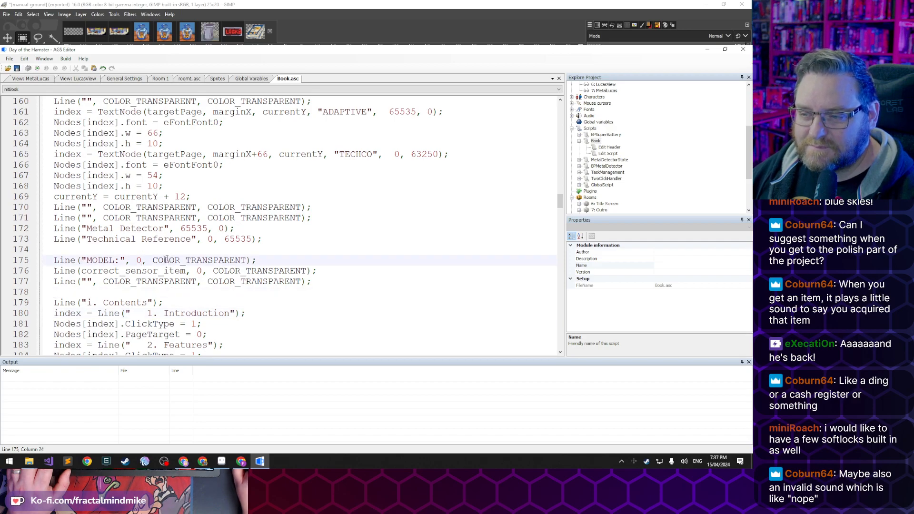
key("Right")
key("Right")
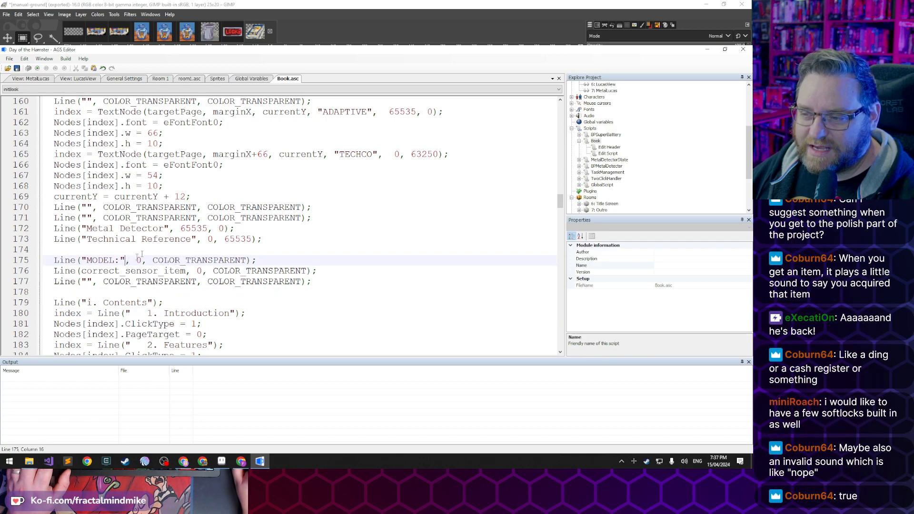
double_click(249, 238)
key("ctrl+c")
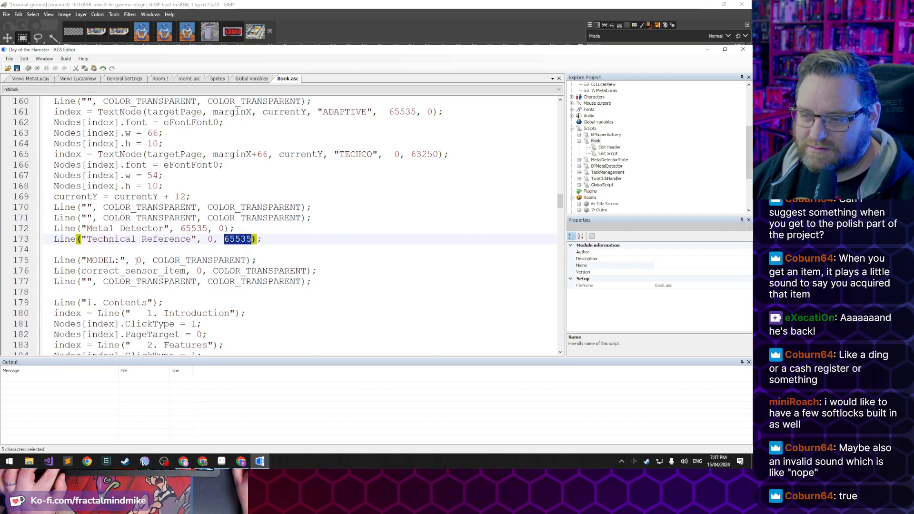
double_click(139, 260)
key("ctrl+v")
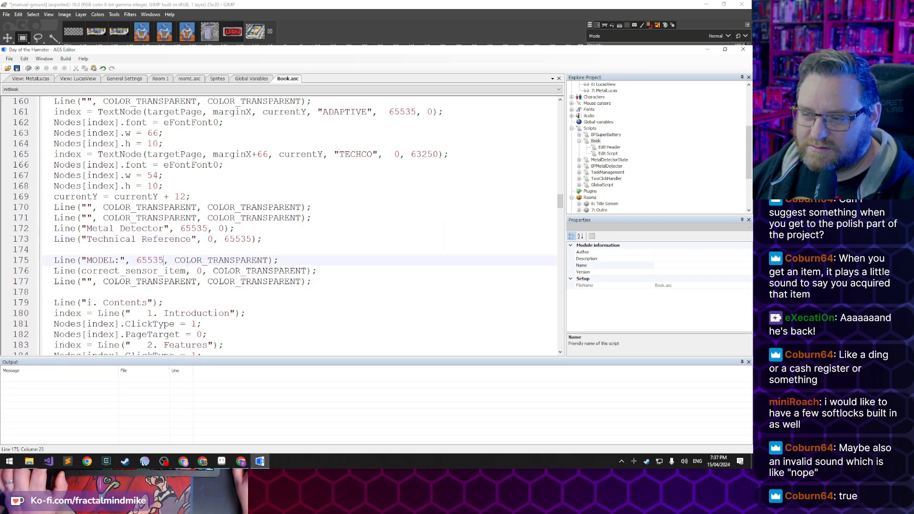
double_click(199, 270)
key("ctrl+v")
key("ctrl+s")
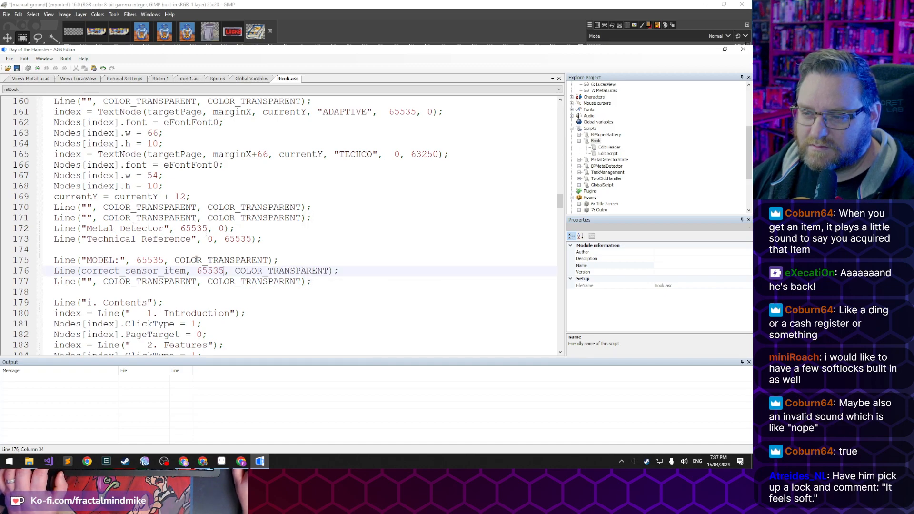
left_click(169, 248)
left_click(181, 270)
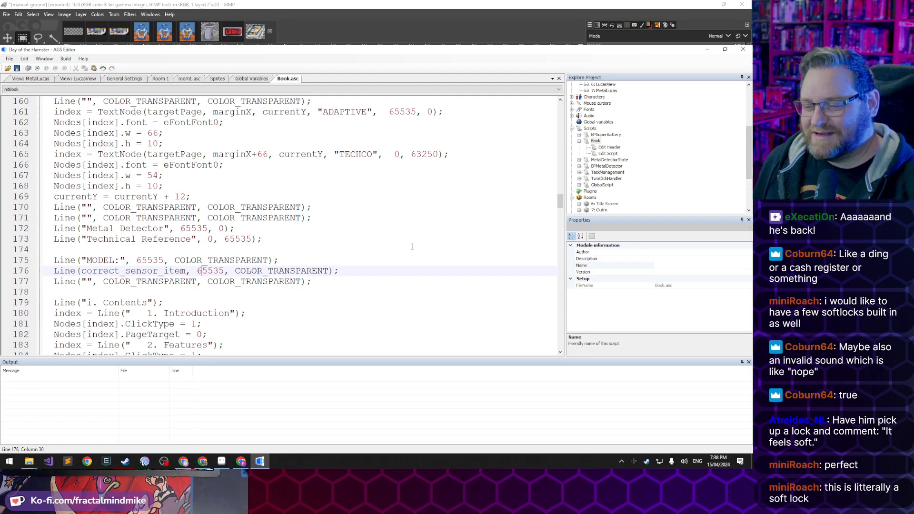
In the planning document's Day 11-25 list, add the checklist item "Include some jokes in the game:" below the Notepad BG item
left_click(241, 463)
scroll(305, 355, "down", 20)
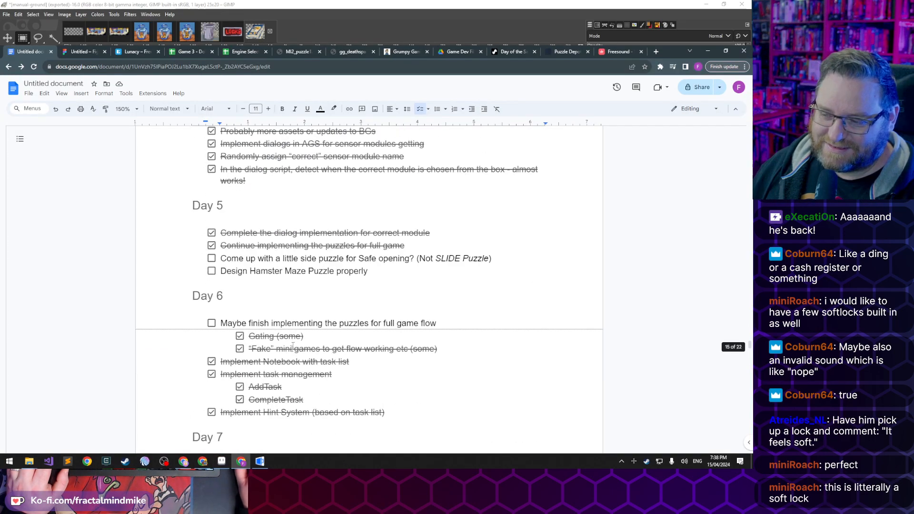
scroll(316, 357, "up", 10)
scroll(317, 354, "up", 15)
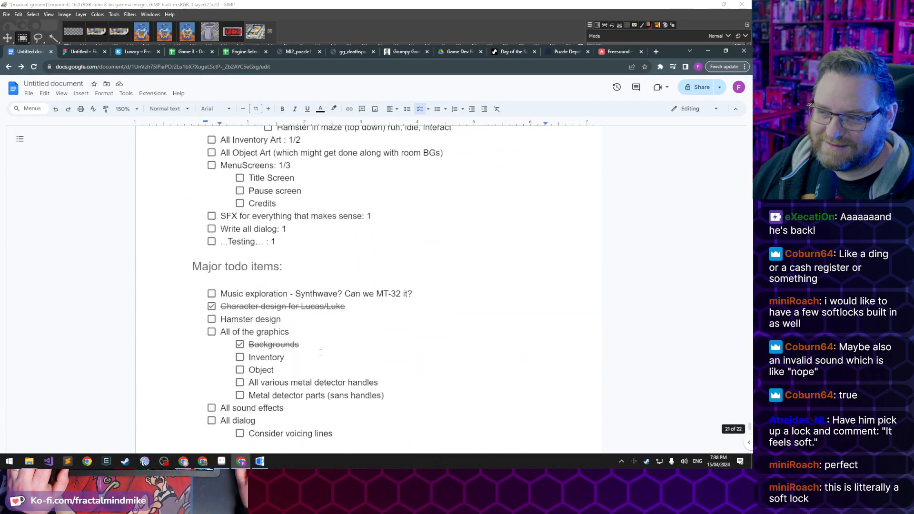
scroll(310, 348, "up", 5)
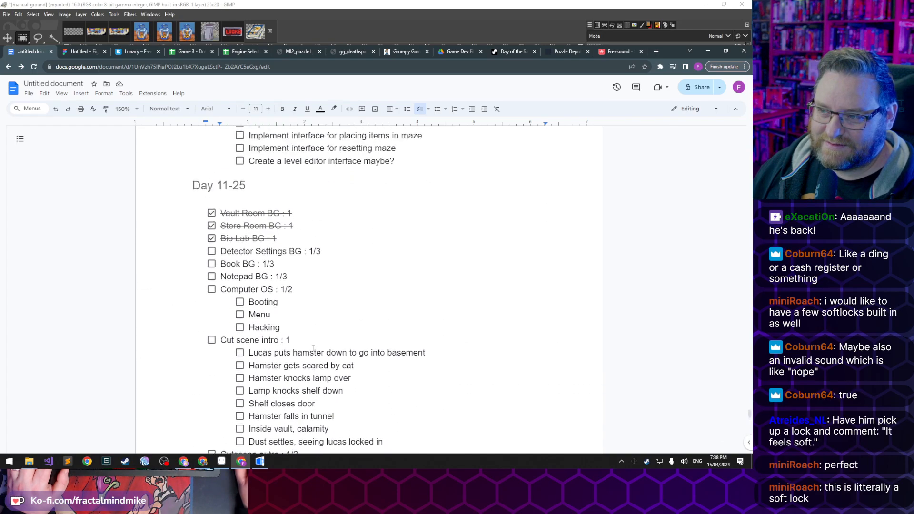
scroll(310, 347, "down", 3)
scroll(312, 345, "up", 1)
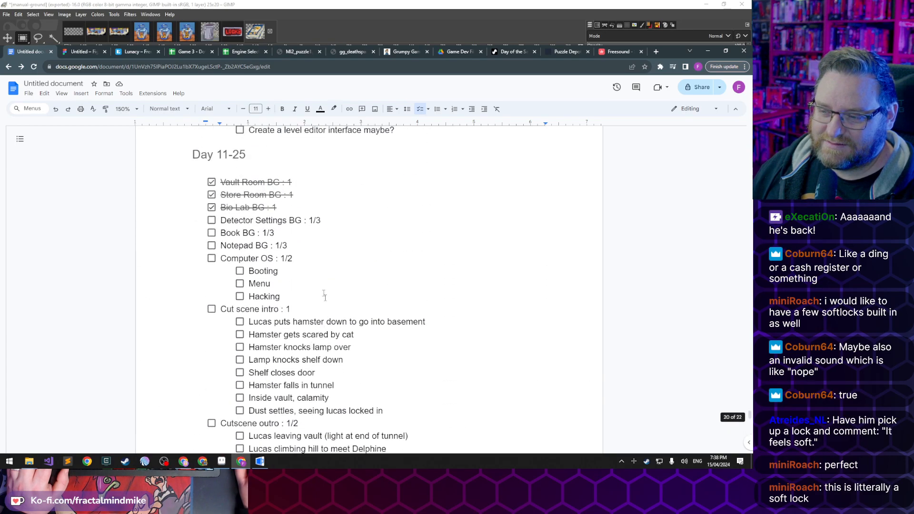
left_click(398, 248)
key("Return")
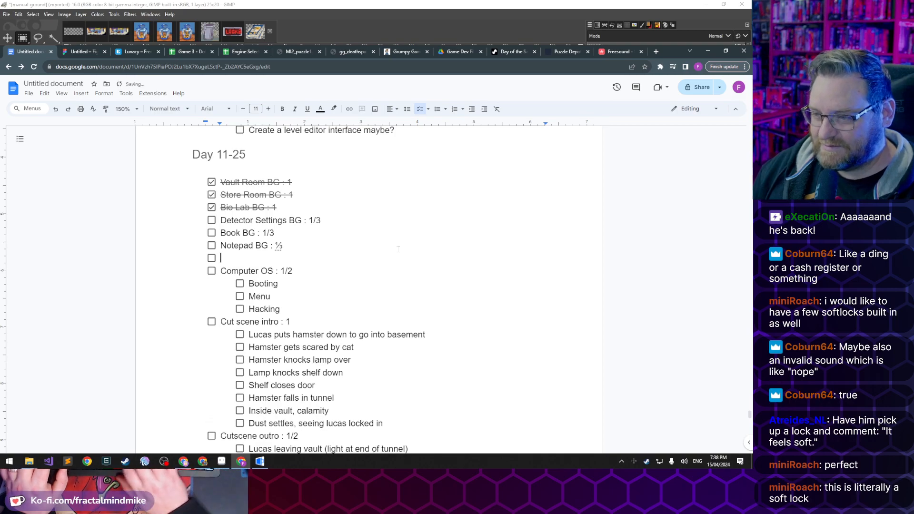
type("Incluse some jokes")
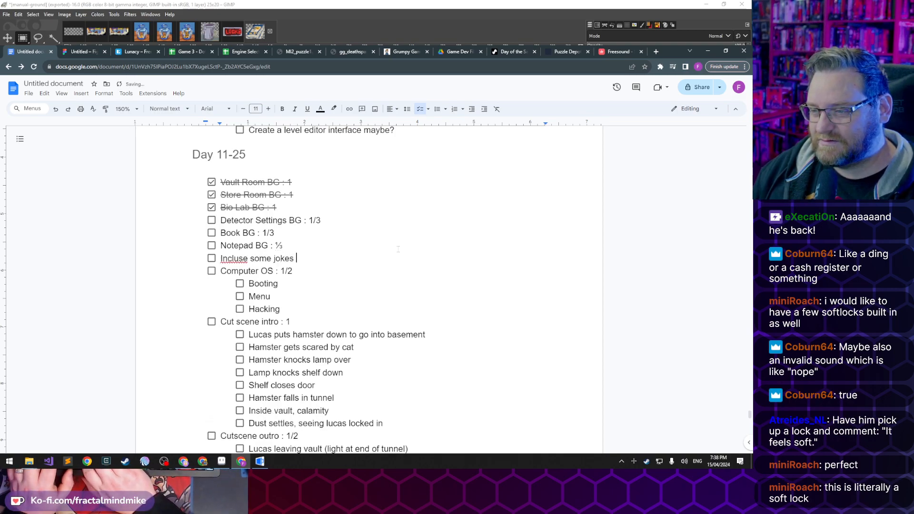
key("Left")
key("Left")
key("BackSpace")
type("d")
key("End")
type("in th")
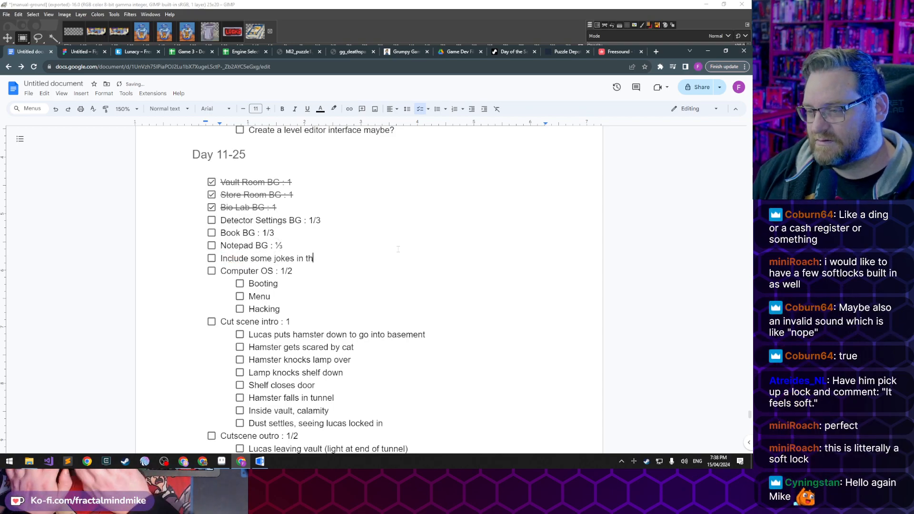
type("e game:")
Add the indented sub-item "Soft Lock (an actual rubber lock or something?)" under the jokes item
key("Return")
key("Tab")
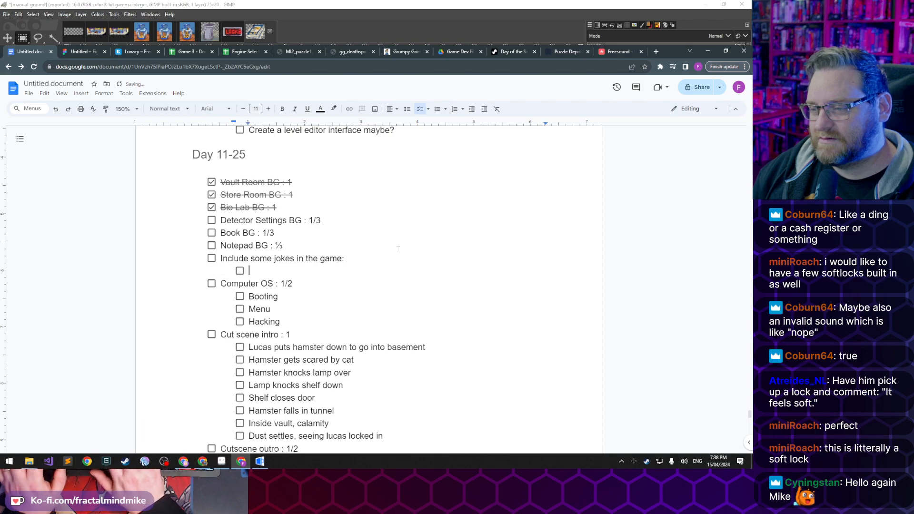
type("Soft L")
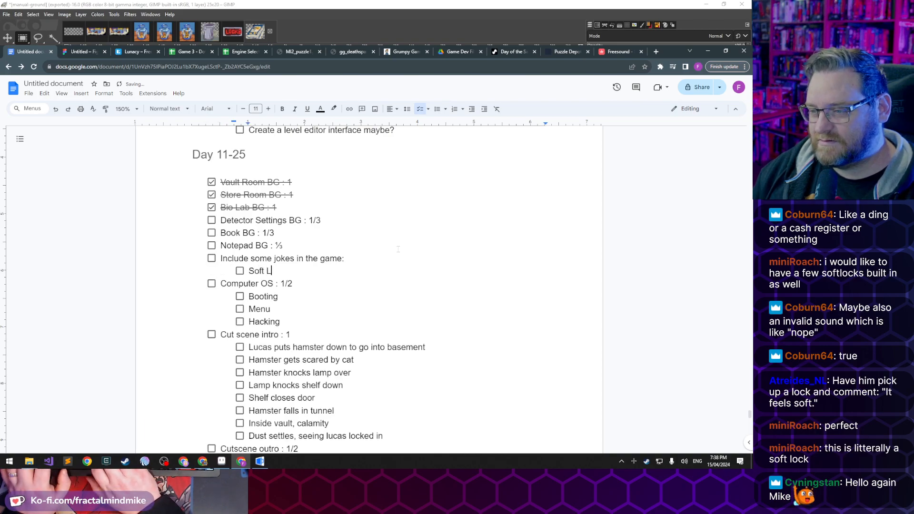
type("ock (an actual")
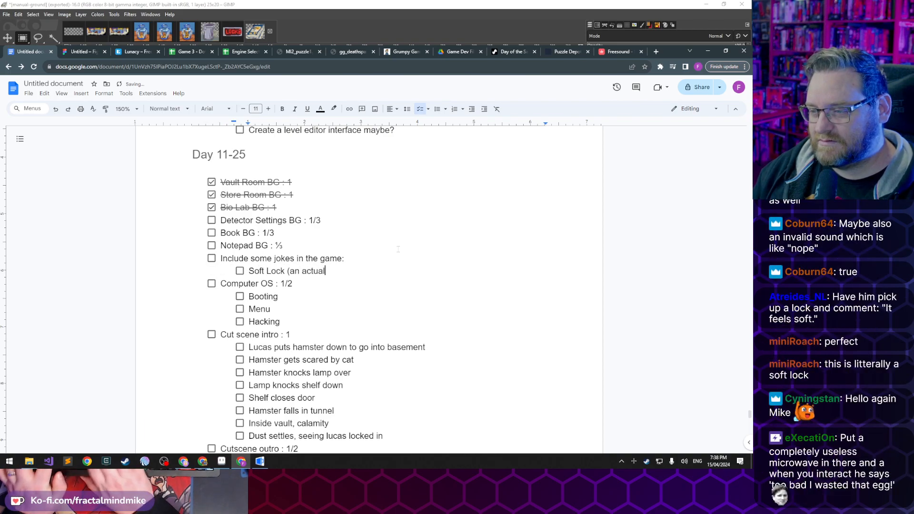
type(" rubber lock or something?")
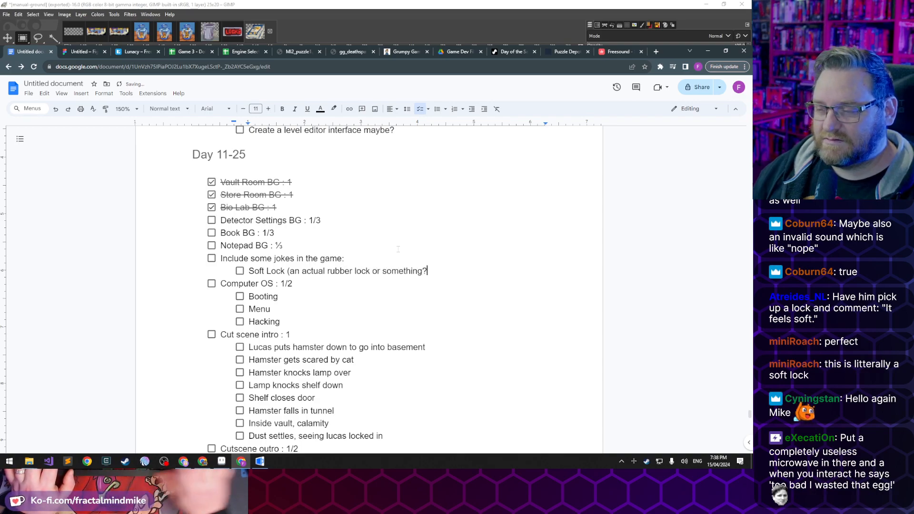
type(")")
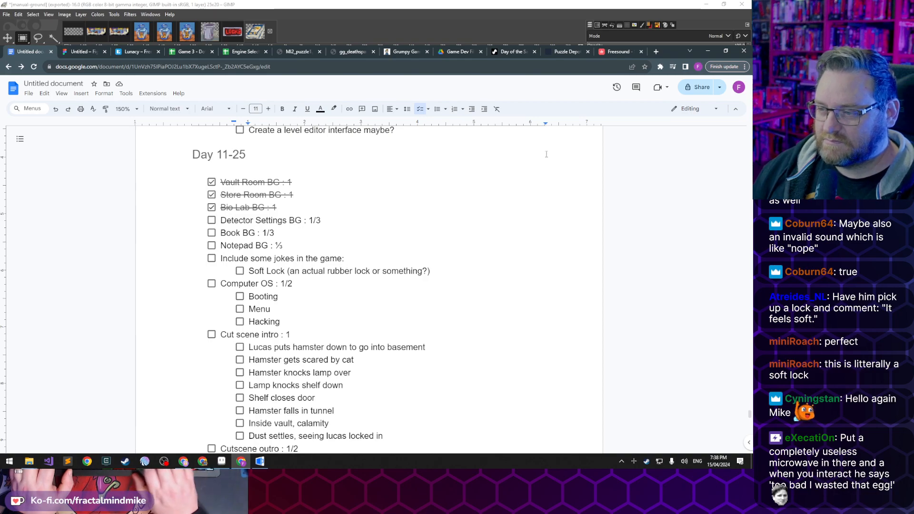
Replace the word "rubber" with "plushy" in the Soft Lock sub-item
key("Right")
key("Right")
key("ctrl+shift+Left")
type("plushy")
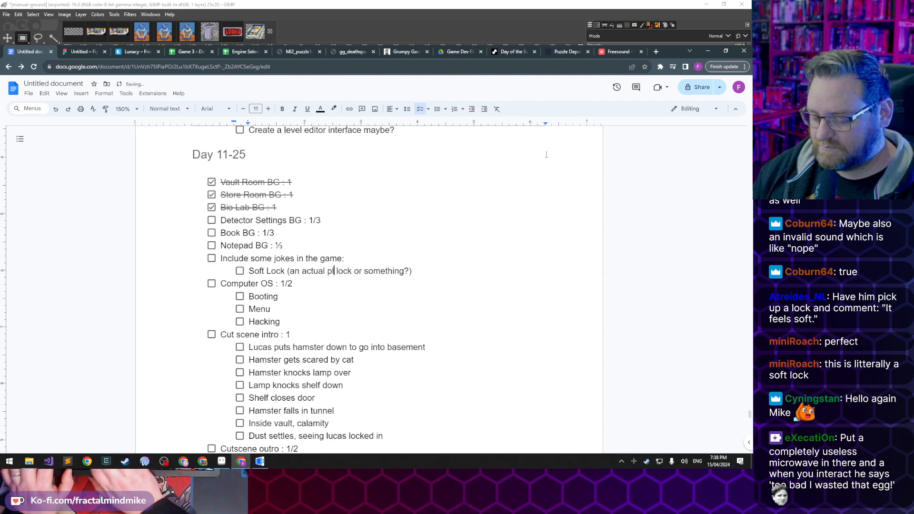
key("Down")
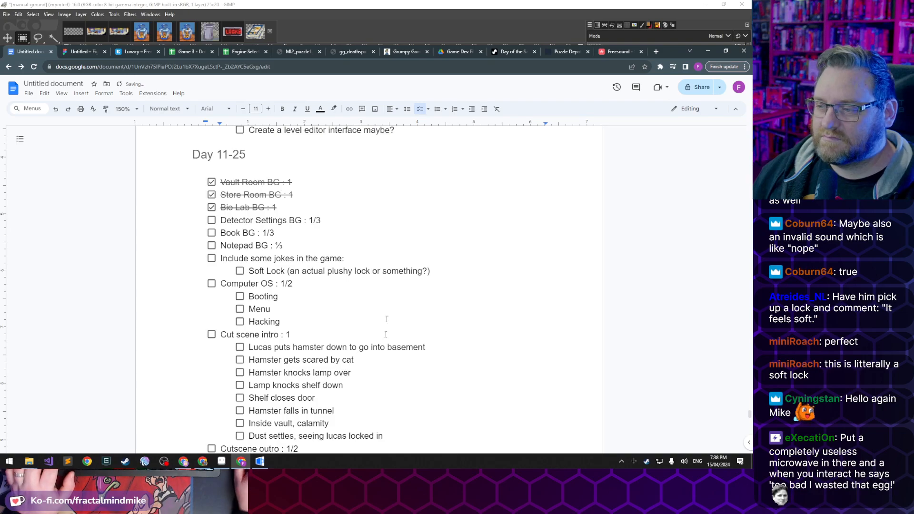
left_click(260, 462)
left_click(285, 306)
left_click(348, 291)
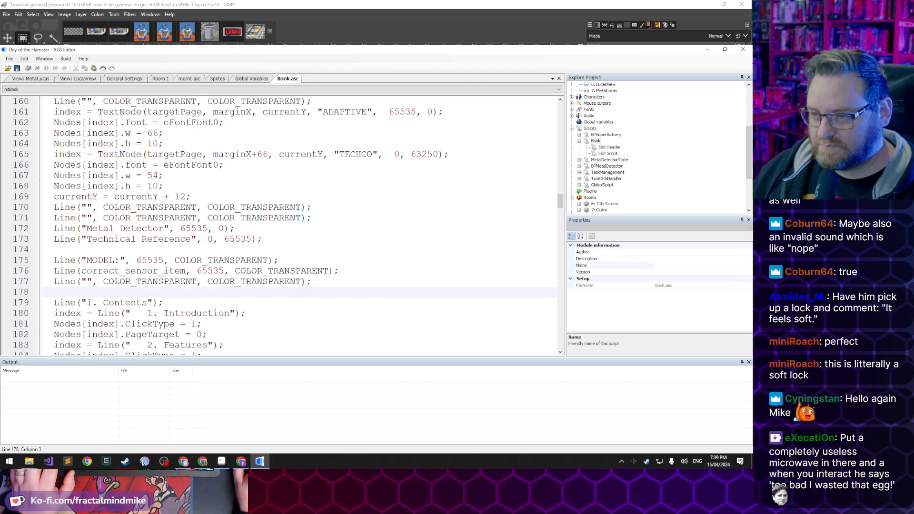
left_click(158, 271)
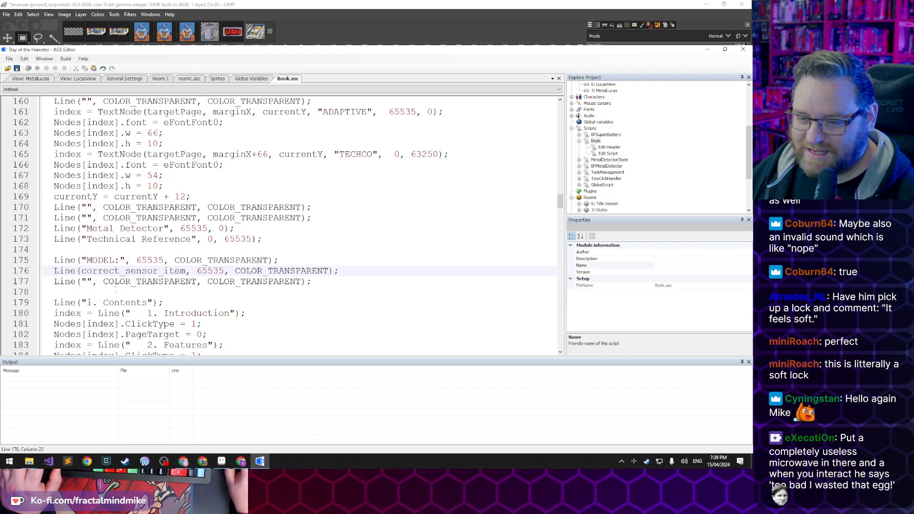
left_click(178, 294)
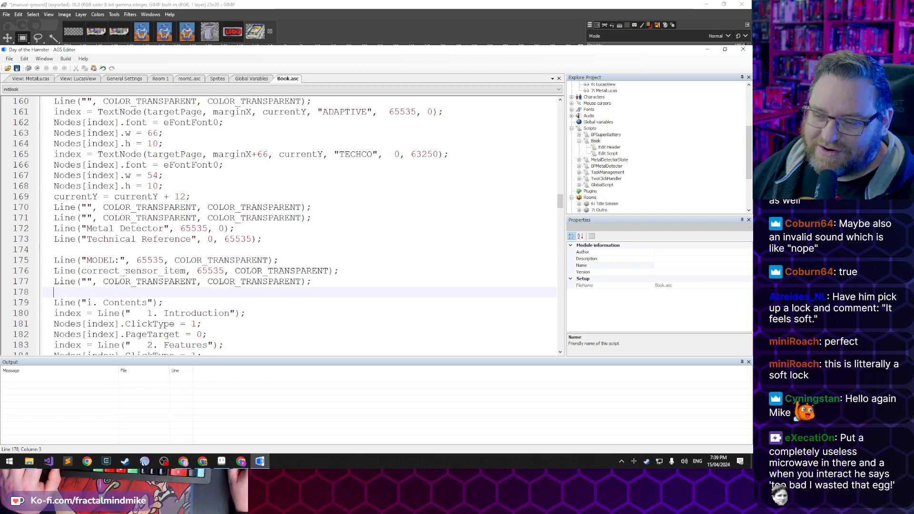
left_click(241, 462)
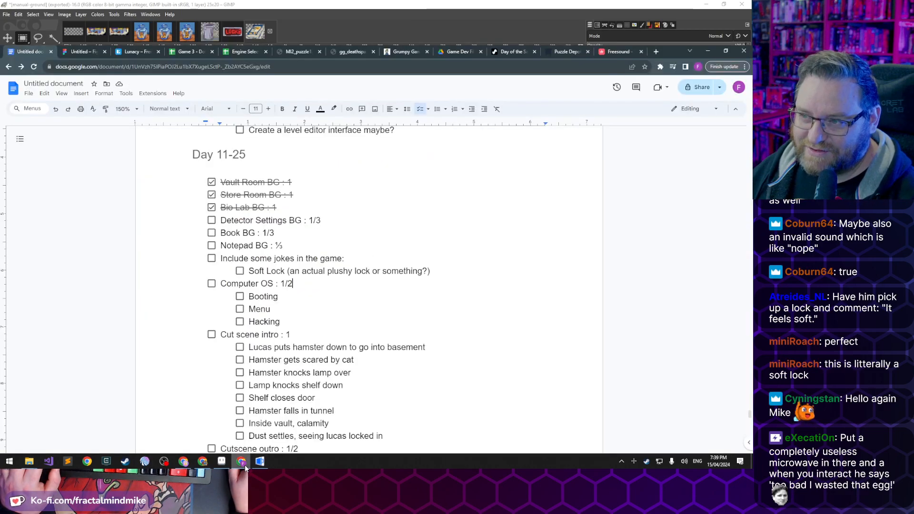
Back in the AGS Editor, set the description of Room 1's oSensorManual object to "Book"
key("alt+Tab")
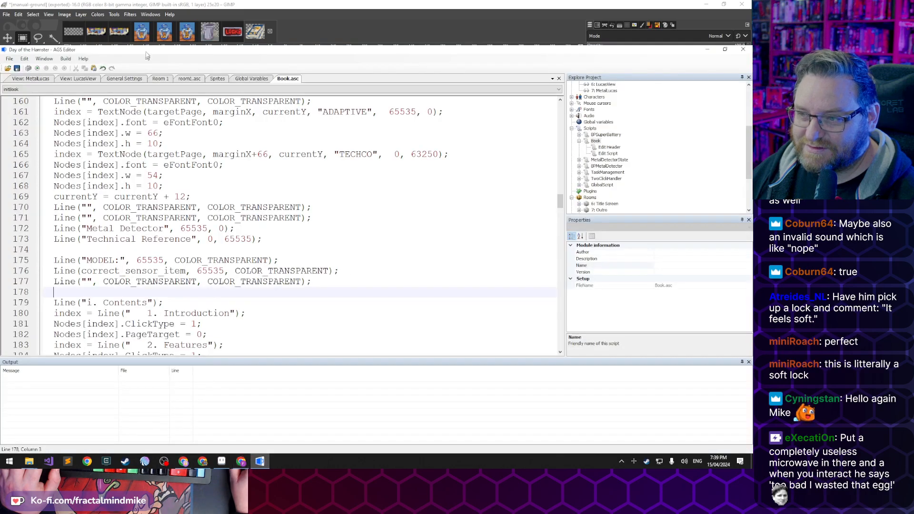
left_click(160, 79)
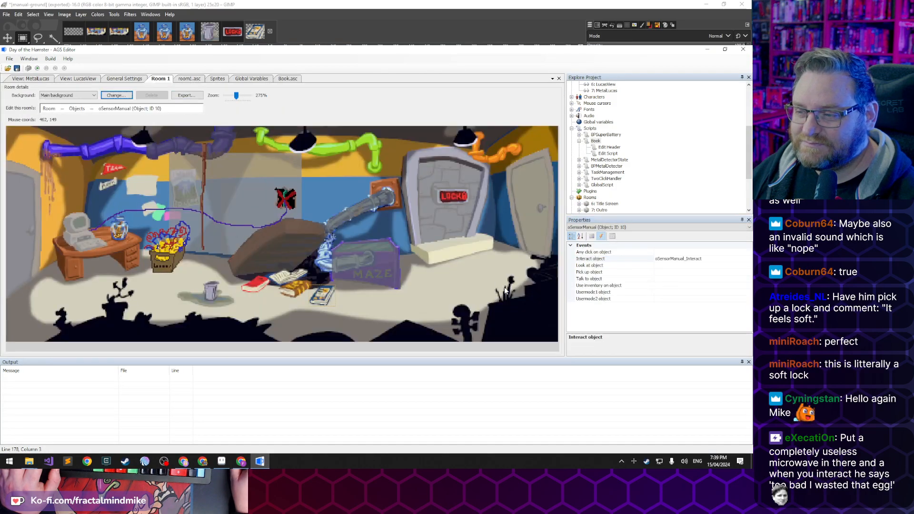
left_click(324, 301)
left_click(592, 236)
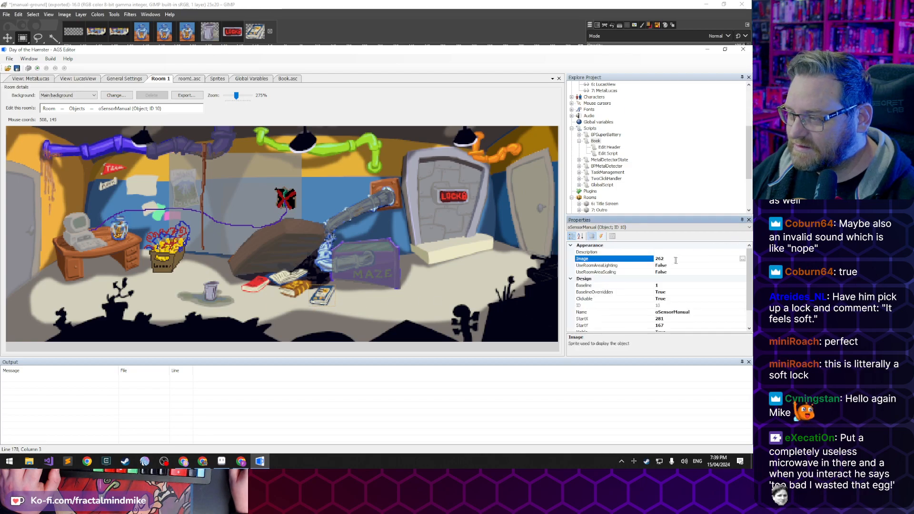
left_click(690, 252)
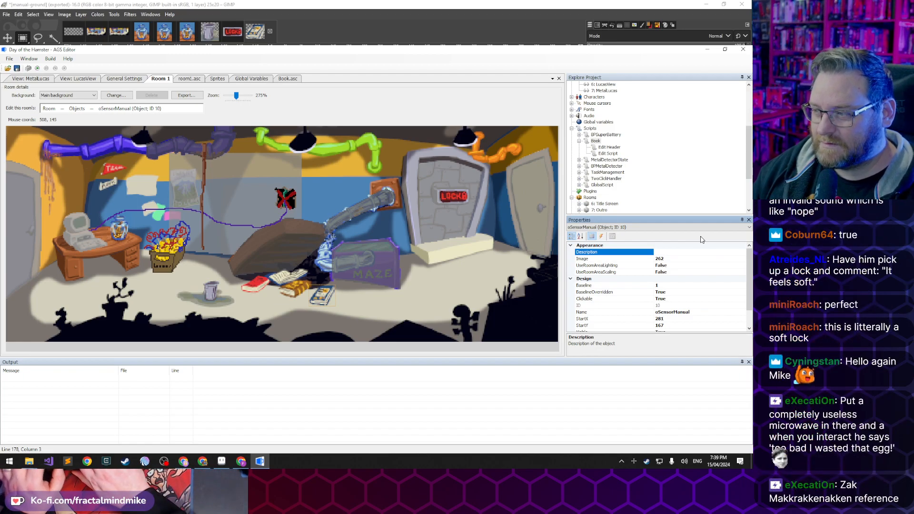
type("Book")
key("Return")
scroll(600, 153, "up", 1)
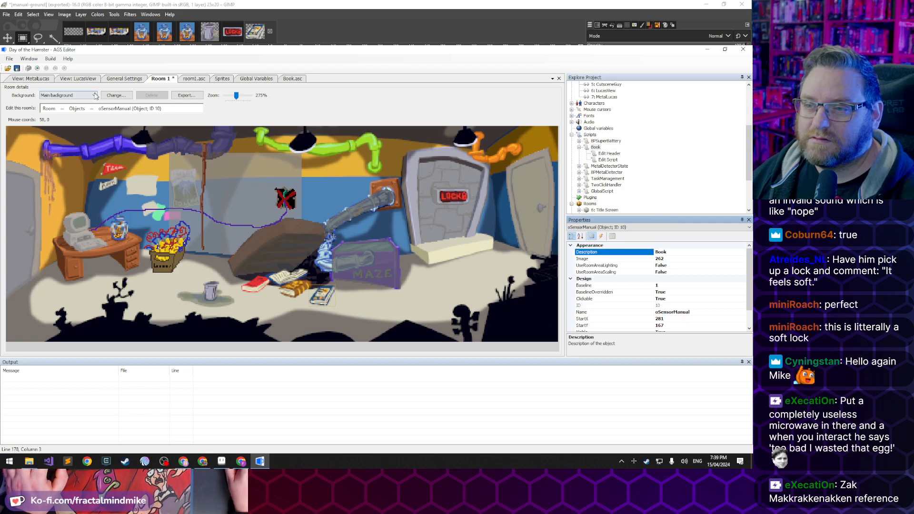
For Room 1's hBookshelf hotspot, draw a closed line outline around the fallen books and the space under the toppled shelf
left_click(62, 109)
left_click(61, 110)
left_click(69, 110)
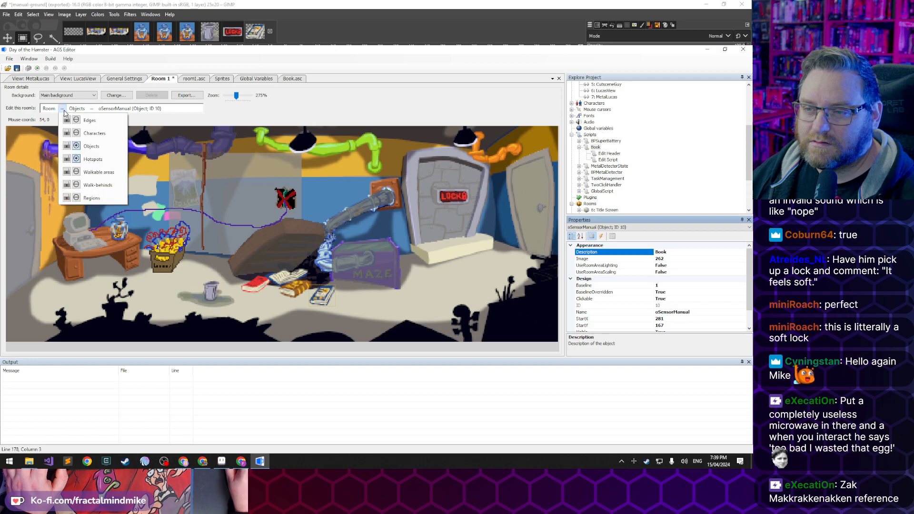
left_click(92, 155)
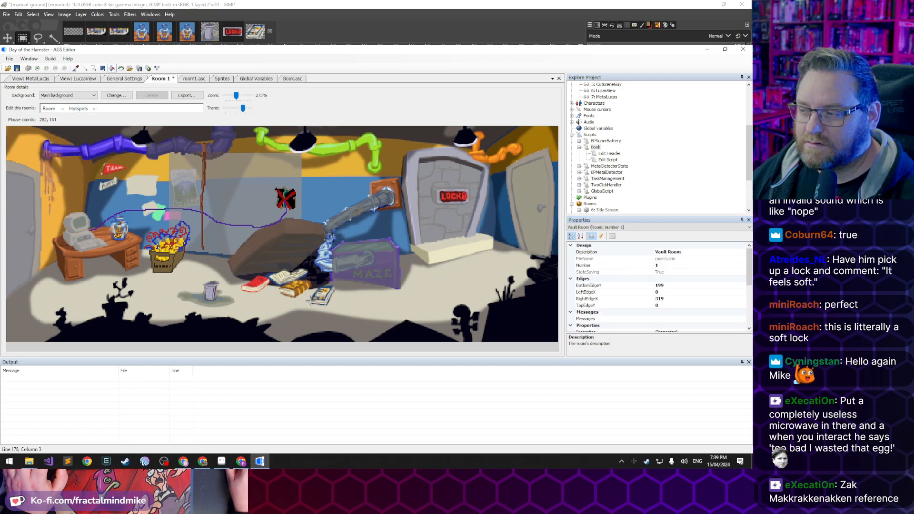
left_click(95, 109)
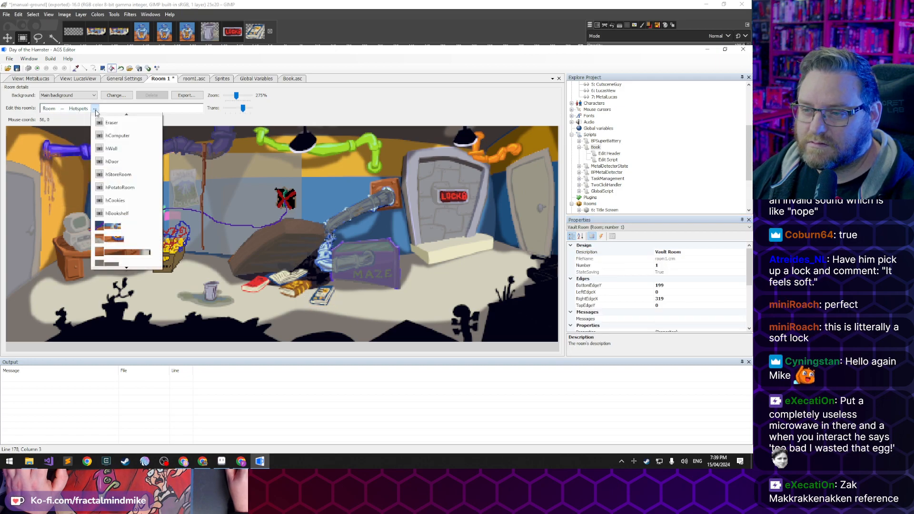
left_click(125, 213)
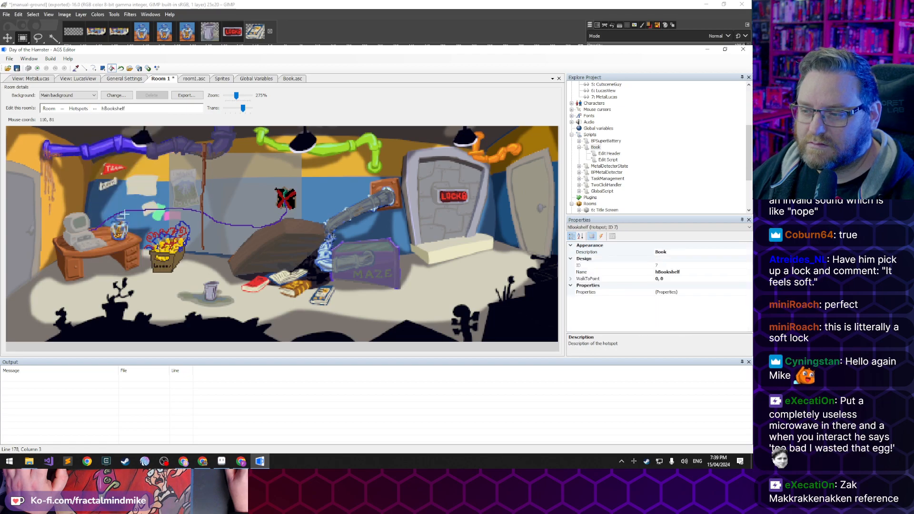
left_click(86, 69)
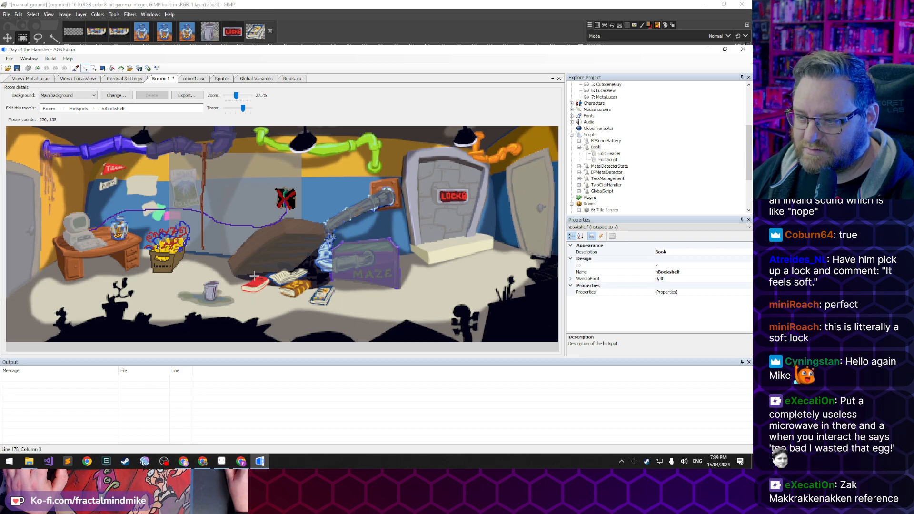
left_click_drag(247, 278, 241, 287)
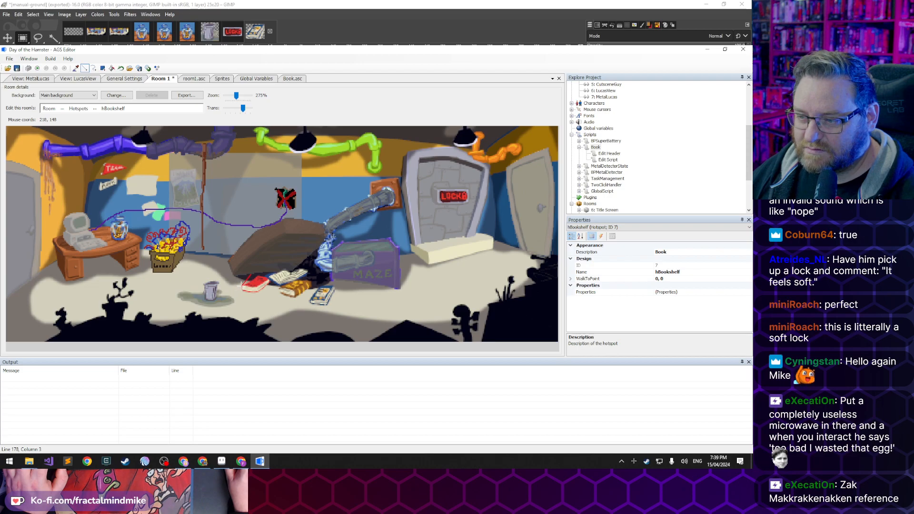
left_click_drag(244, 292, 265, 296)
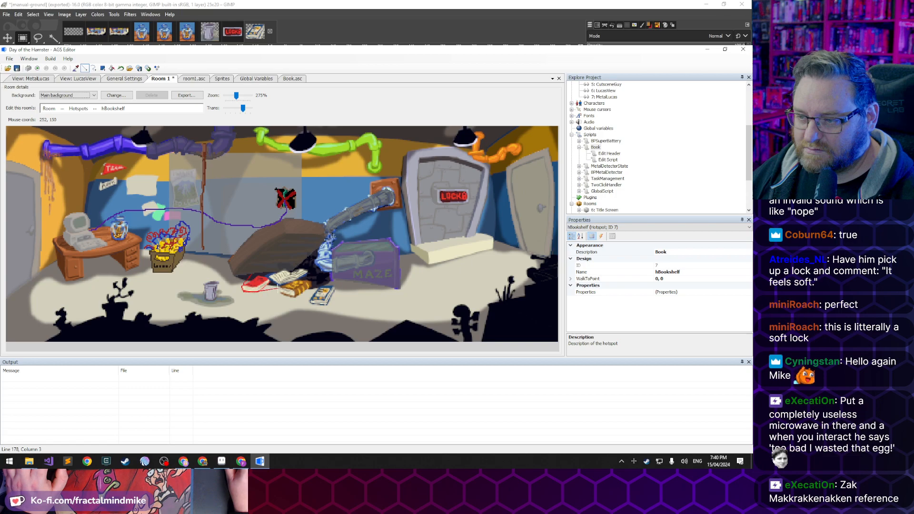
left_click_drag(285, 294, 294, 299)
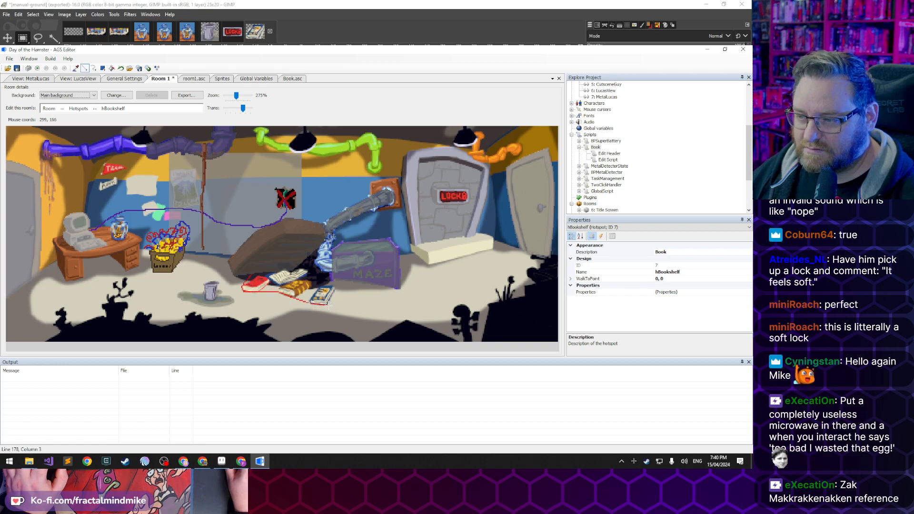
left_click_drag(339, 285, 333, 277)
mouse_move(286, 265)
left_mouse_down()
mouse_move(317, 257)
mouse_move(309, 261)
mouse_move(330, 274)
mouse_move(296, 270)
mouse_move(330, 279)
mouse_move(302, 243)
mouse_move(248, 260)
mouse_move(240, 271)
left_mouse_up()
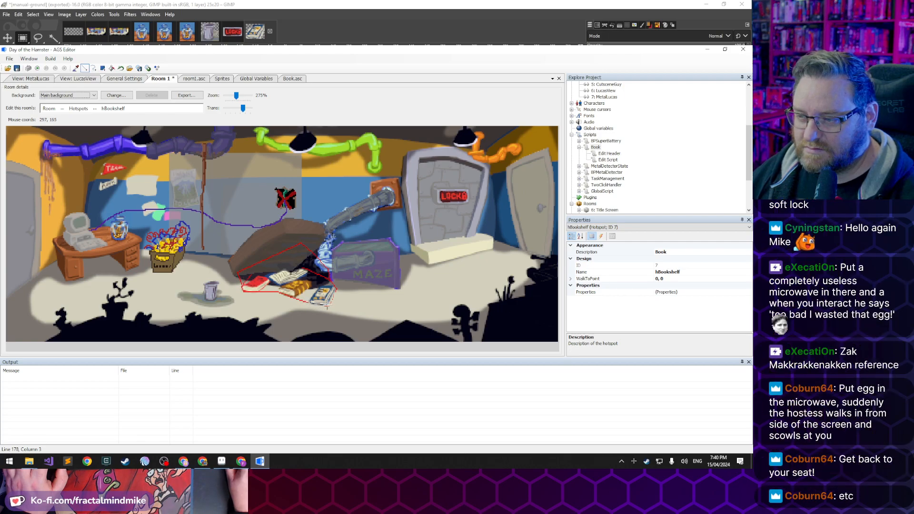
left_click_drag(310, 309, 333, 311)
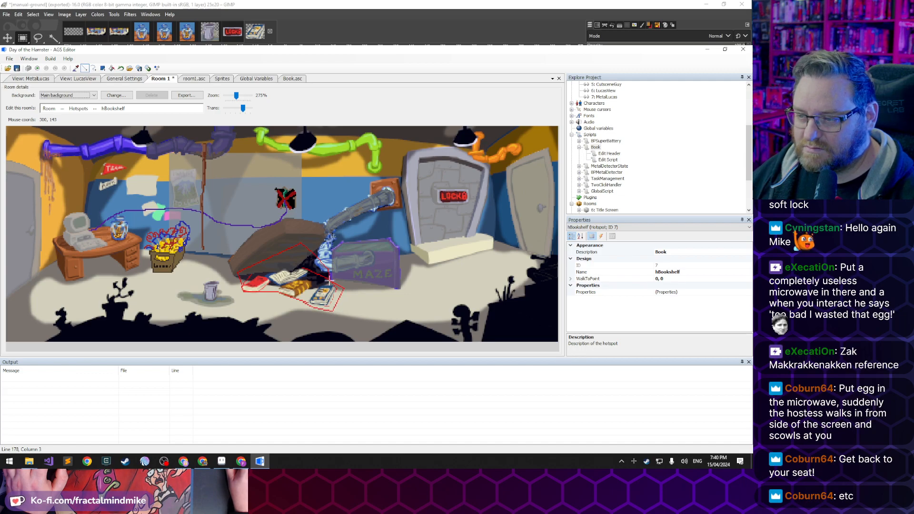
Fill the areas inside the outline around the fallen books with the hBookshelf hotspot
left_click(111, 68)
left_click(316, 297)
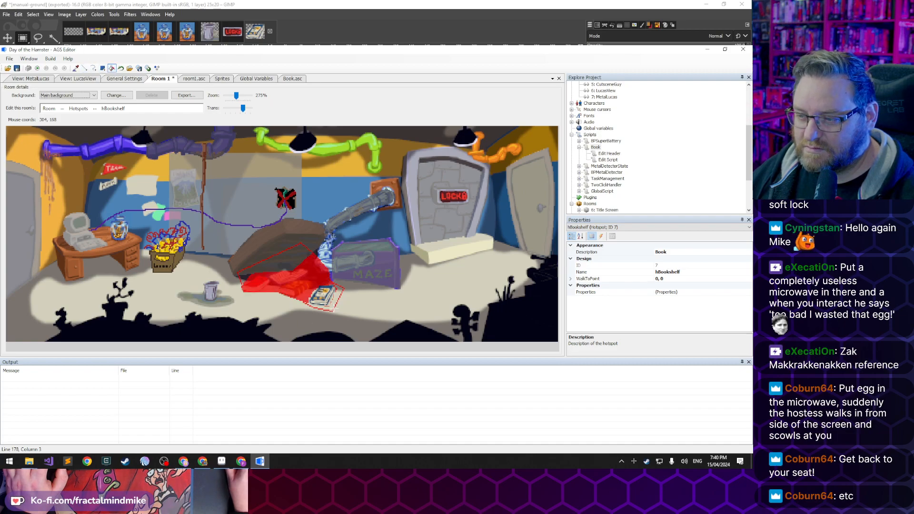
left_click(329, 309)
left_click(289, 257)
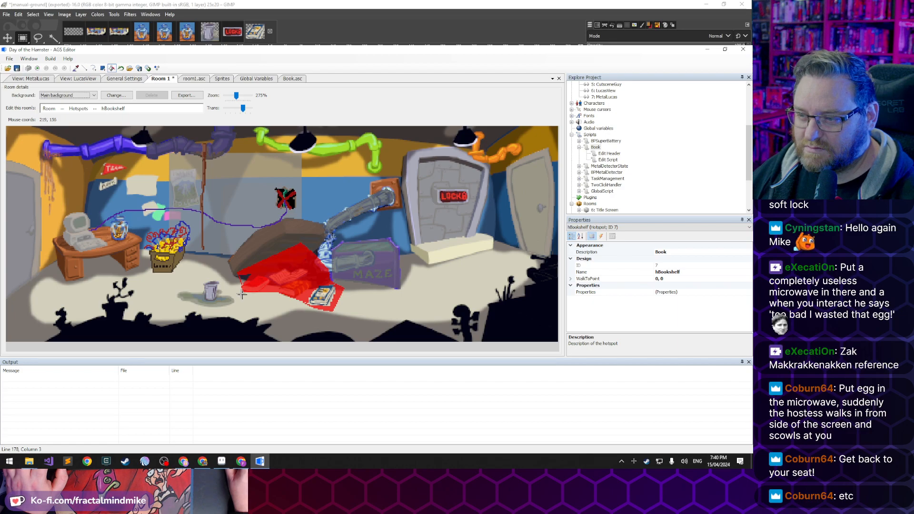
Set the hBookshelf hotspot's description to "Books"
left_click(84, 68)
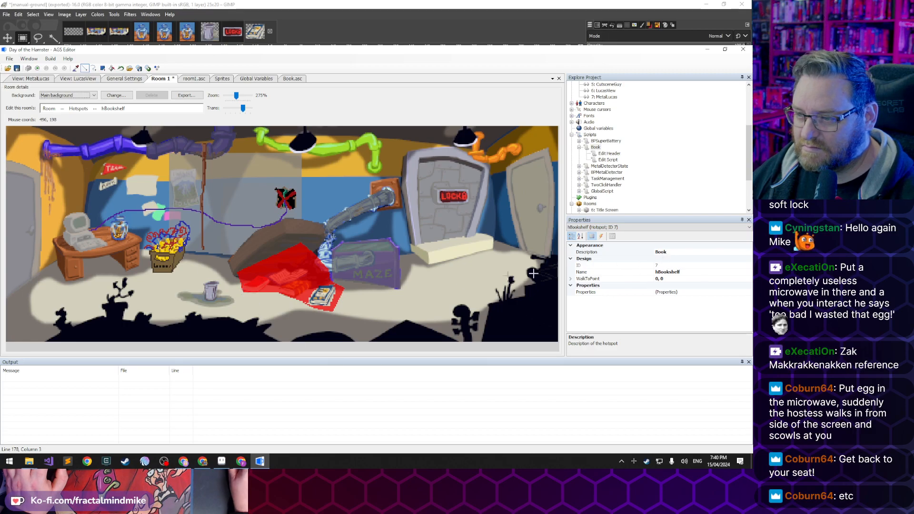
left_click(675, 257)
type("s")
left_click(688, 272)
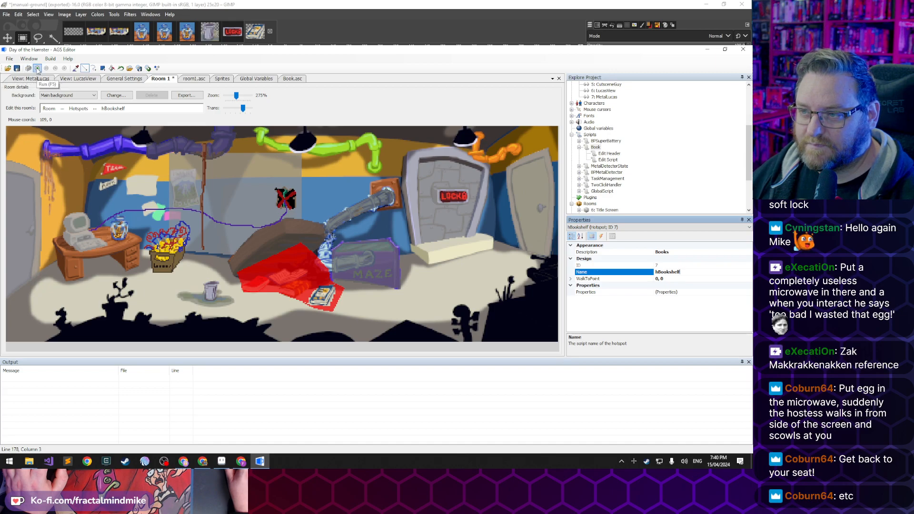
Run the game, check the hover label on the fallen books, and walk the character through the far-side door into the store room
left_click(37, 70)
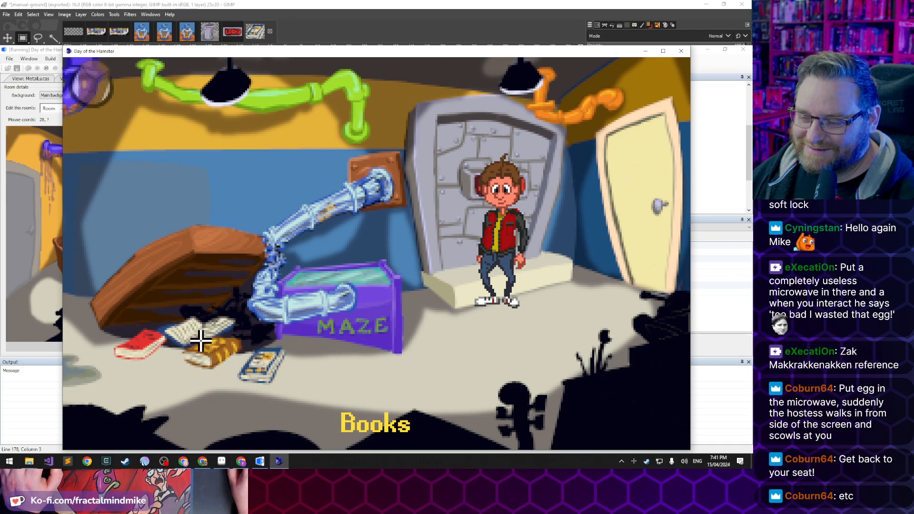
left_click(349, 400)
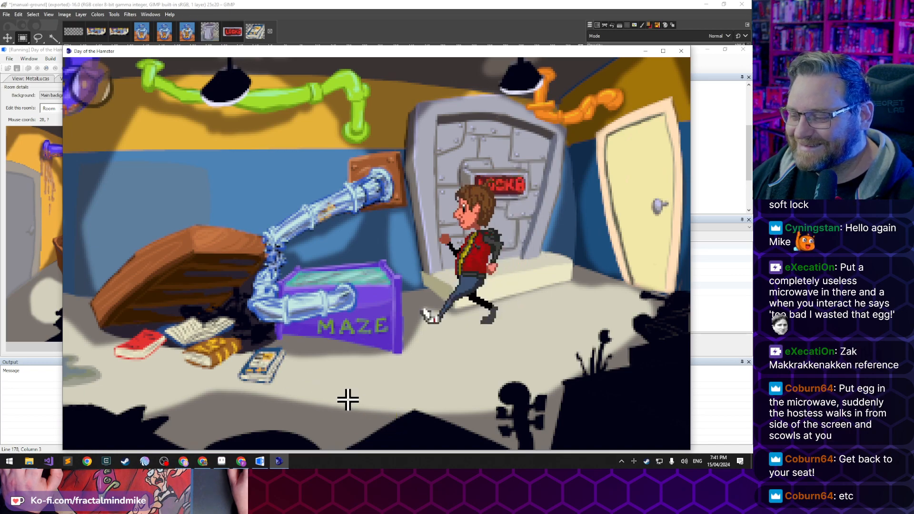
left_click(161, 415)
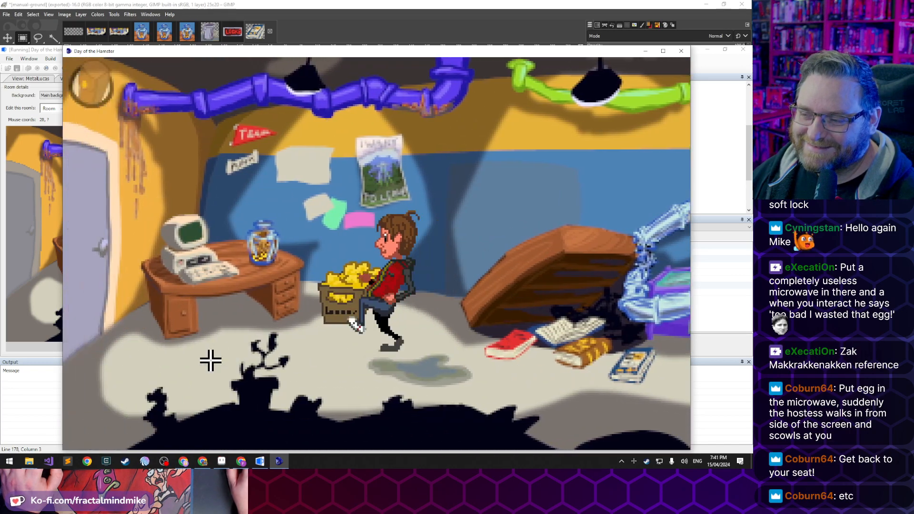
left_click(192, 385)
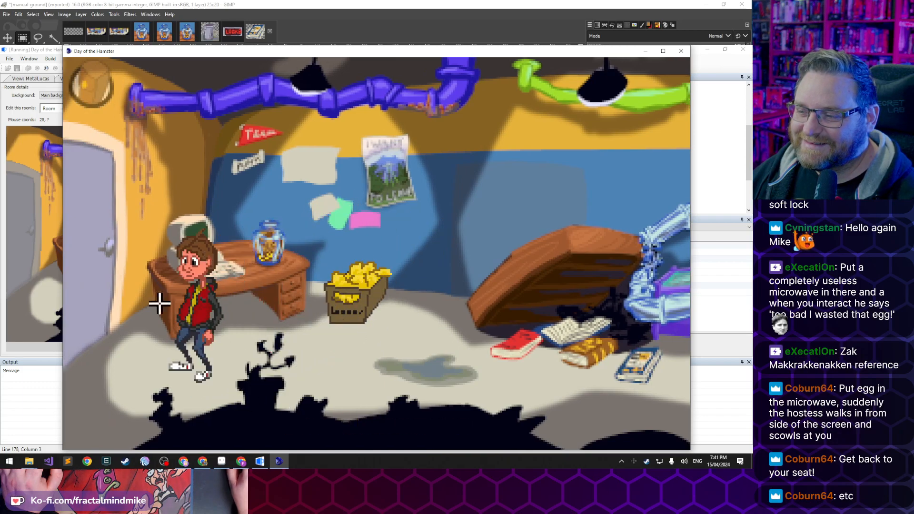
left_click(102, 290)
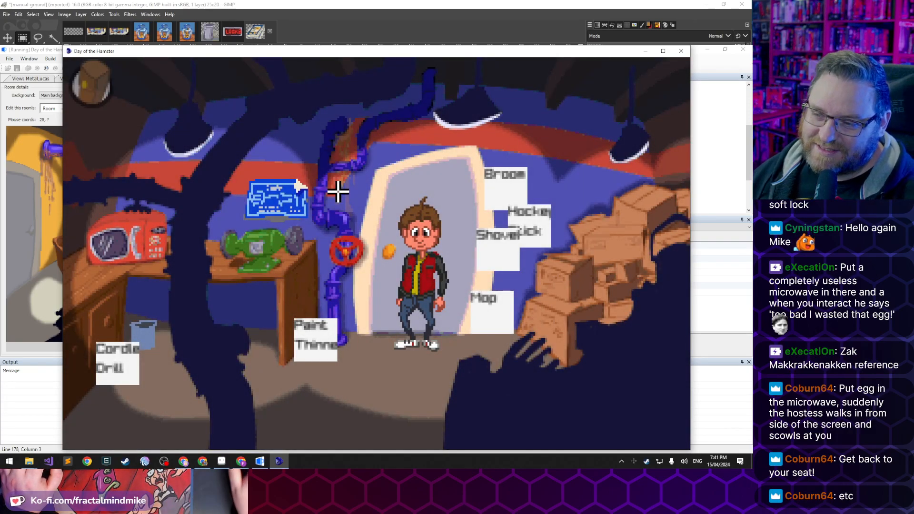
Test the microwave in the store room by interacting with it and by using an inventory item on it
left_click(145, 241)
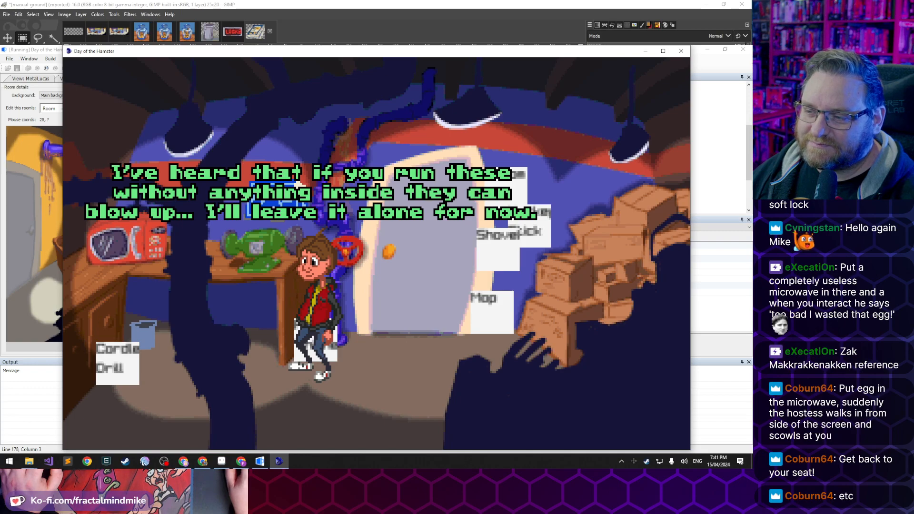
left_click(128, 242)
left_click(119, 235)
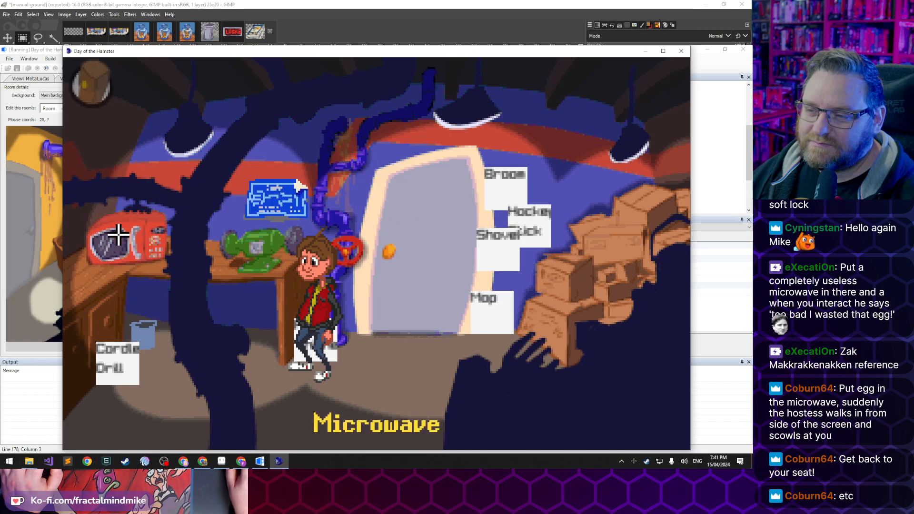
left_click(82, 74)
left_click(183, 79)
left_click(124, 232)
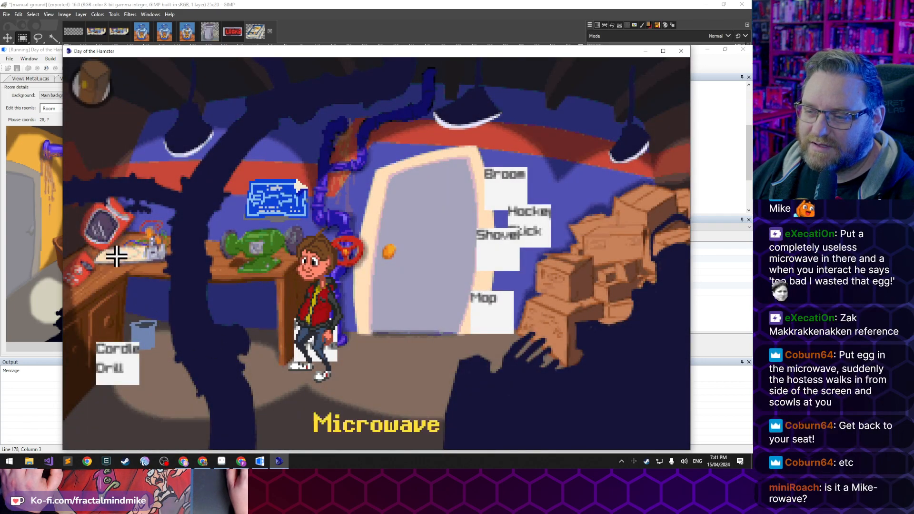
Test walking the character around the store room floor near the workbench
left_click(326, 381)
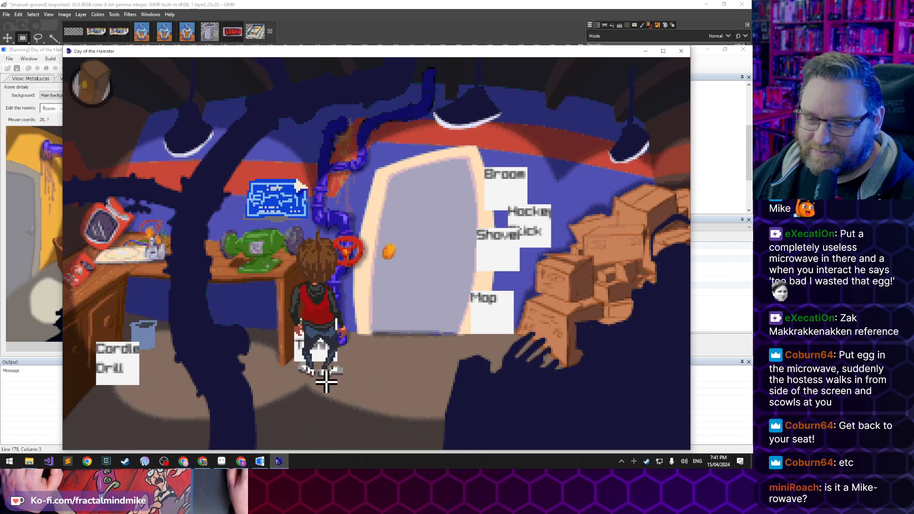
left_click(212, 400)
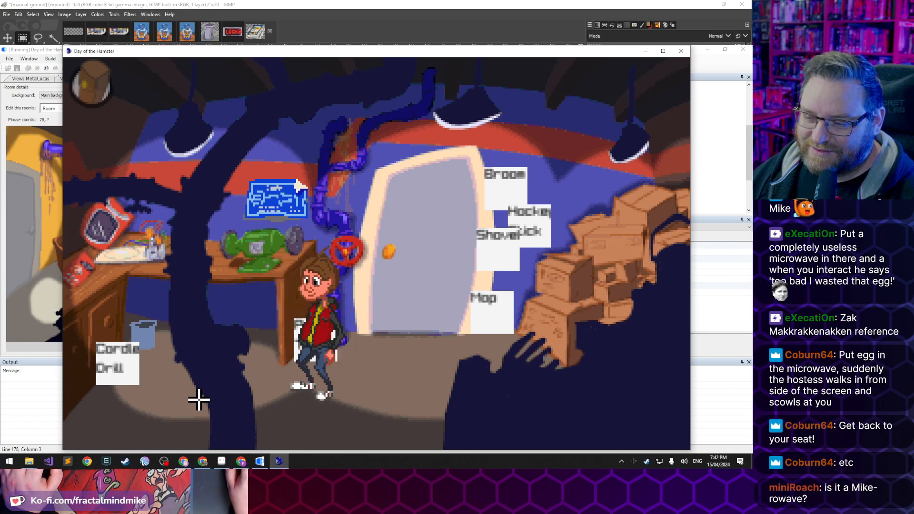
left_click(379, 408)
left_click(178, 400)
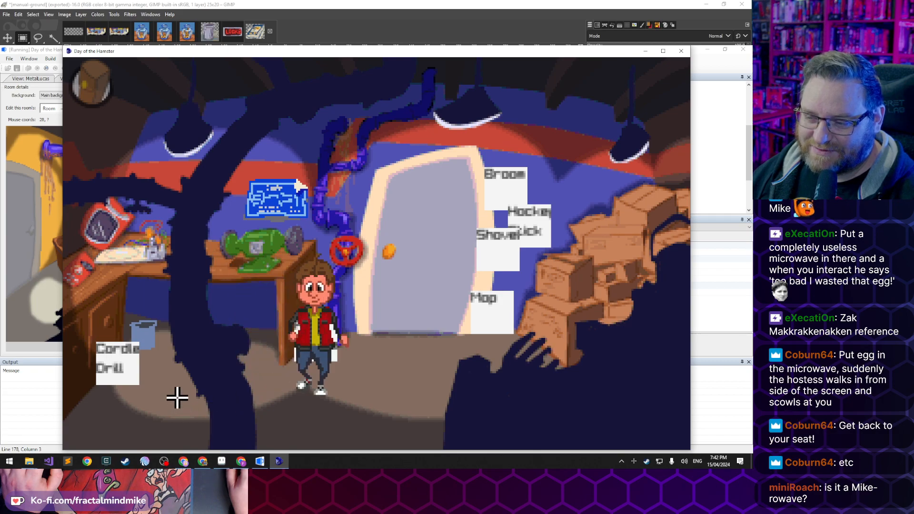
Pick up the cordless drill in the store room, try the blueprint on the wall, and close the game
left_click(122, 359)
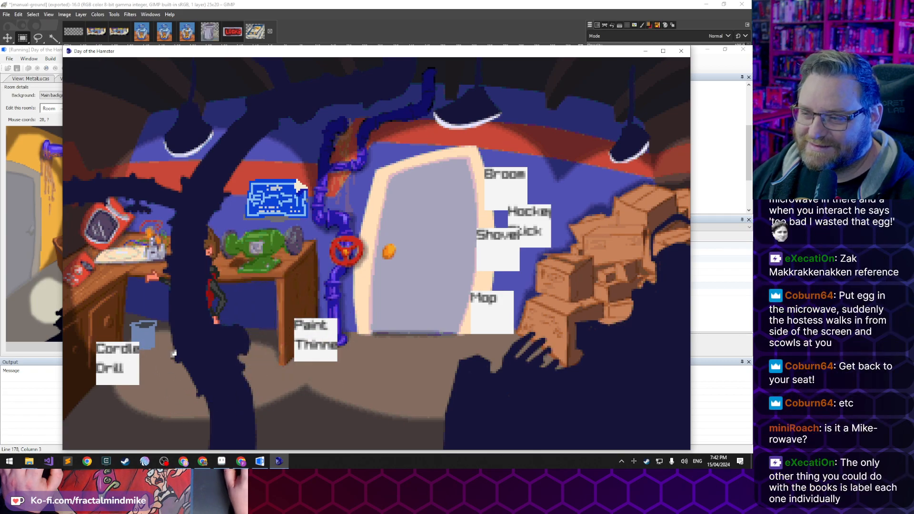
left_click(276, 199)
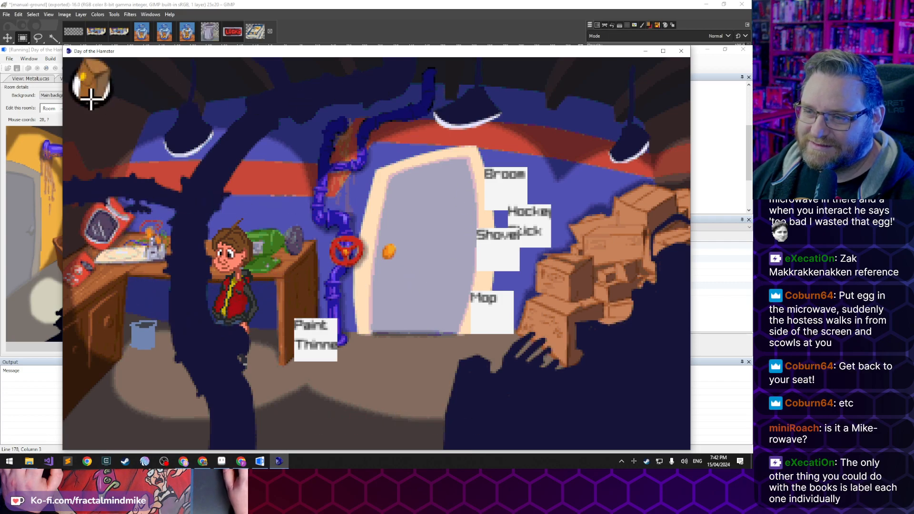
left_click(681, 51)
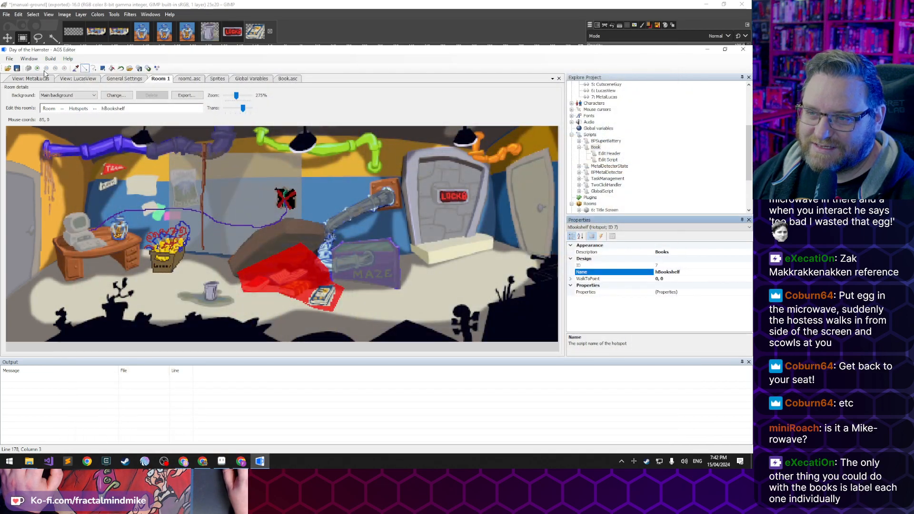
Run the game again and walk the character across the vault room into the store room
left_click(37, 68)
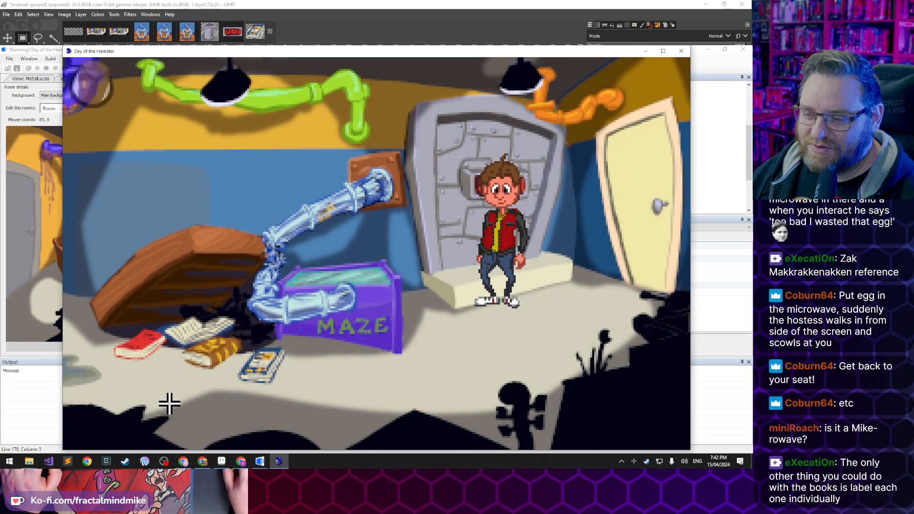
left_click(143, 393)
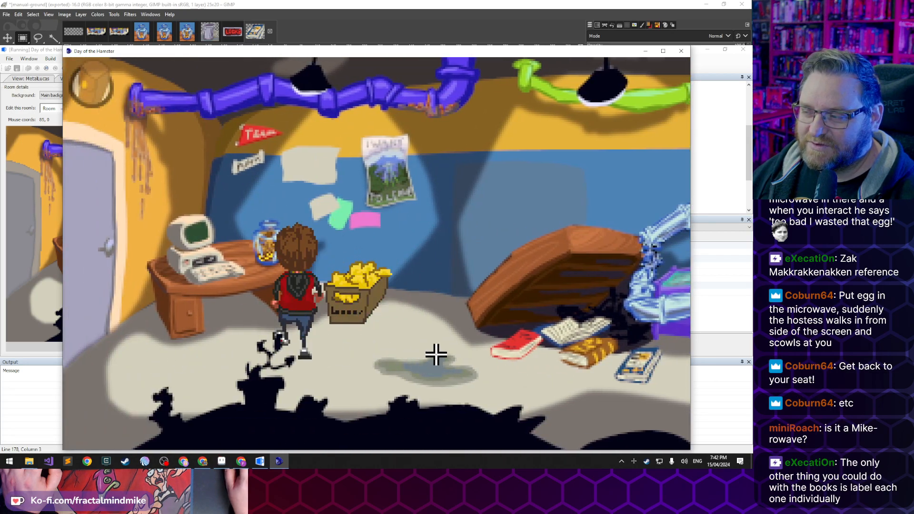
left_click(436, 354)
left_click(255, 365)
left_click(97, 333)
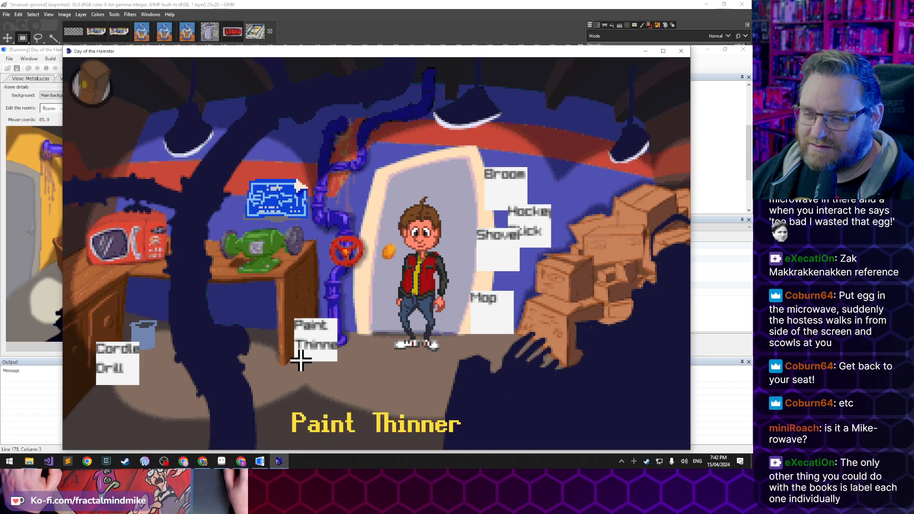
Pick up the paint thinner and the cordless drill in the store room, and return to the vault room
left_click(310, 346)
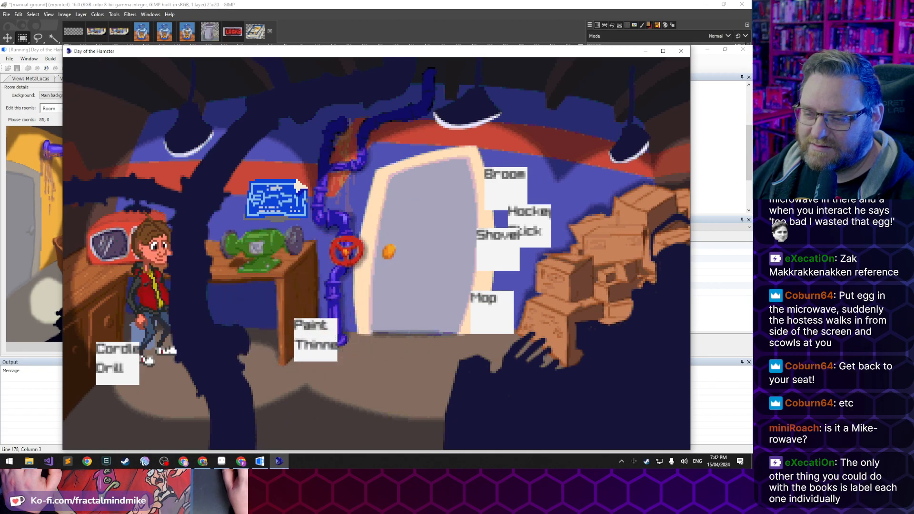
left_click(103, 376)
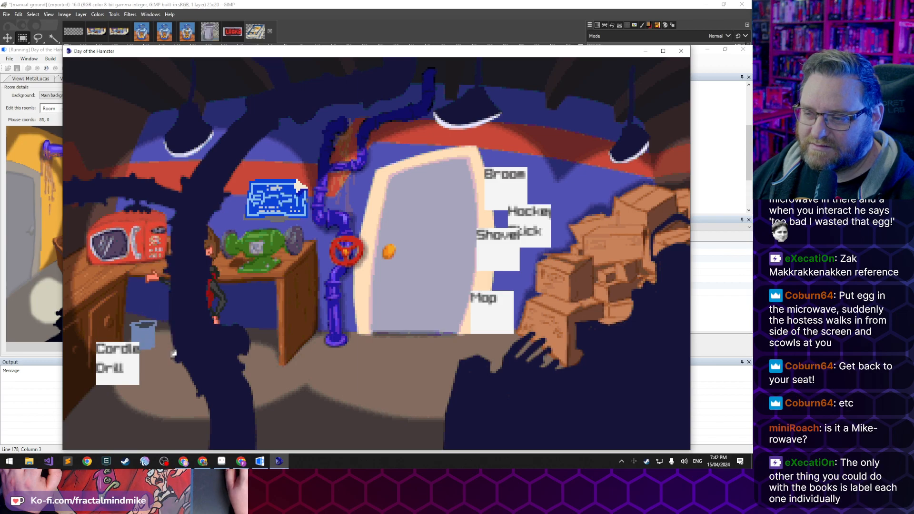
left_click(336, 369)
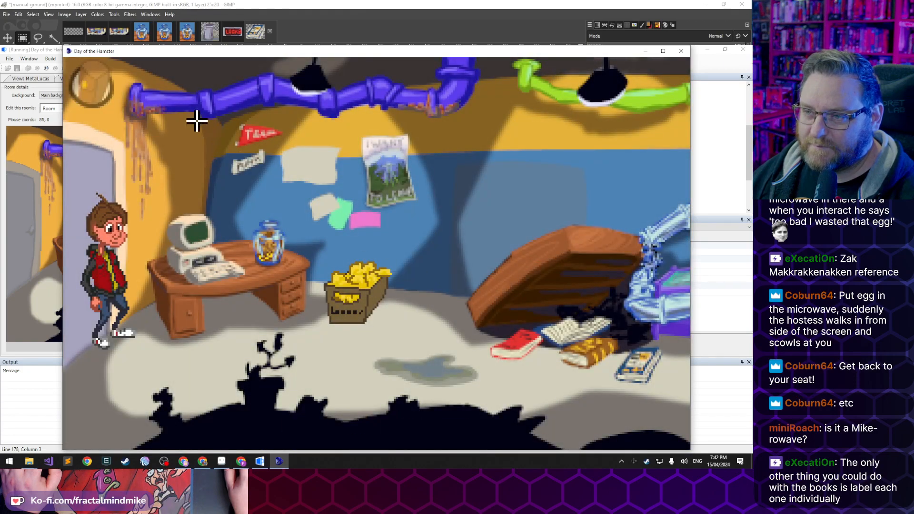
Test the jar puzzle by using the cordless drill and the paint thinner from the inventory on the desk jar
left_click(90, 86)
left_click(277, 79)
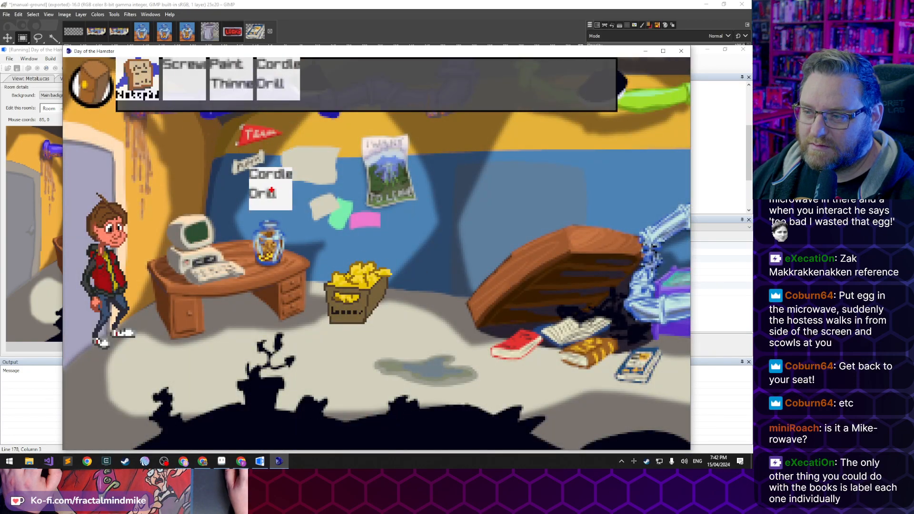
left_click(272, 236)
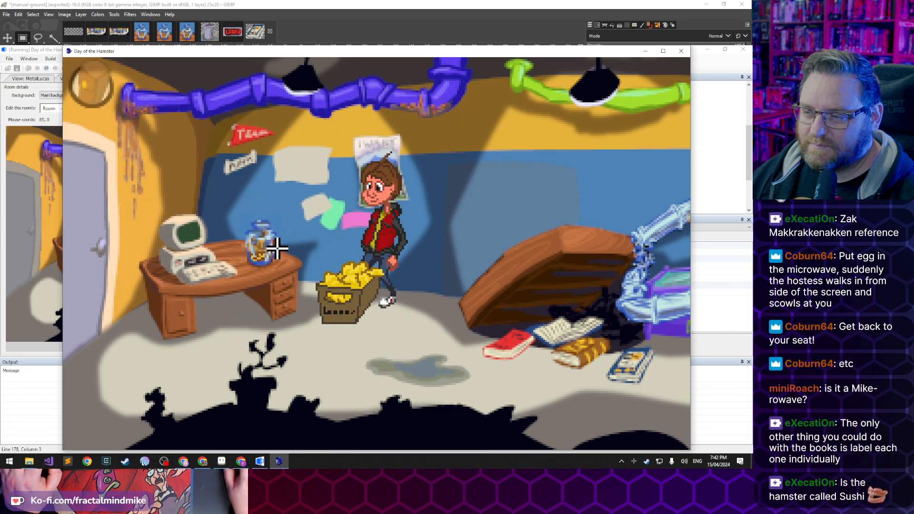
left_click(91, 84)
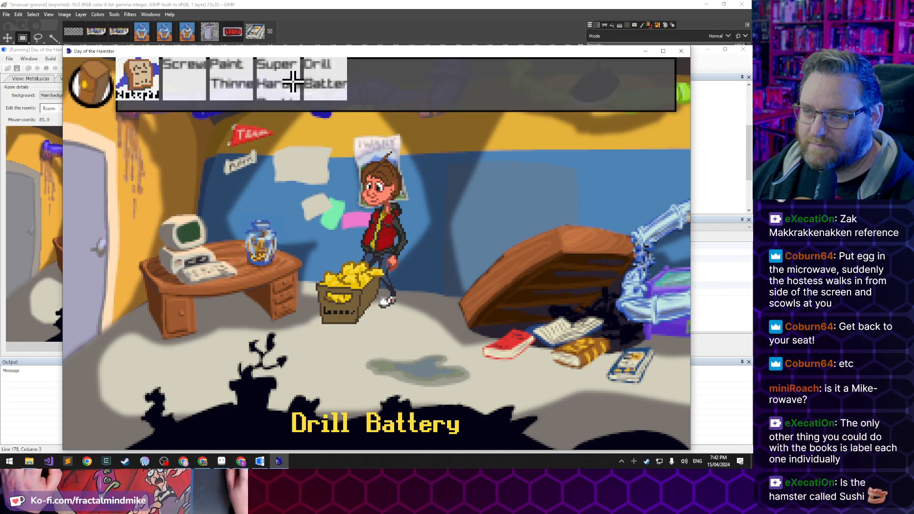
left_click(222, 73)
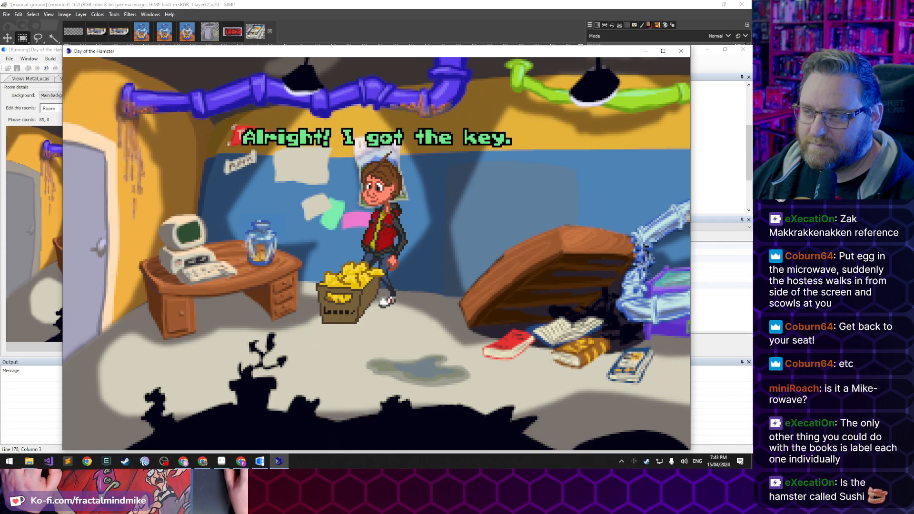
Walk the character to the maze and use the hamster hatch key on the hatch at the pipe's end
left_click(461, 363)
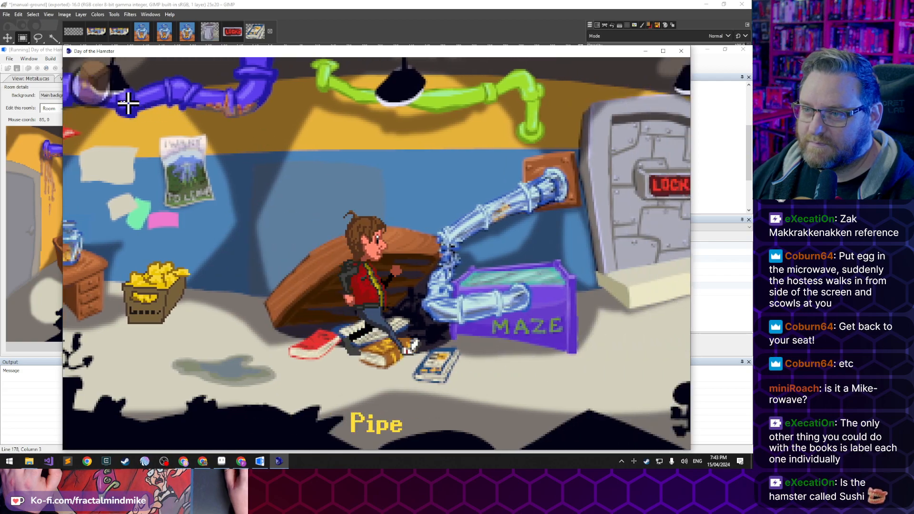
left_click(90, 84)
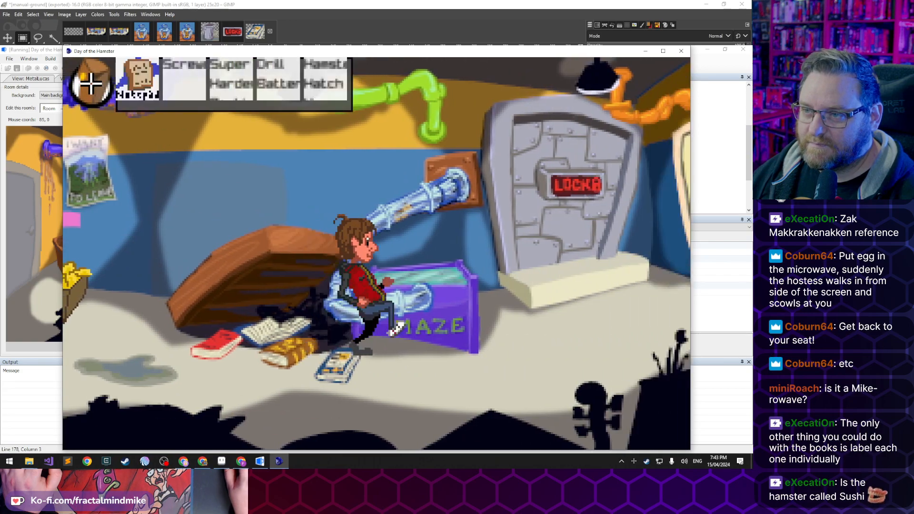
left_click(336, 74)
left_click(407, 199)
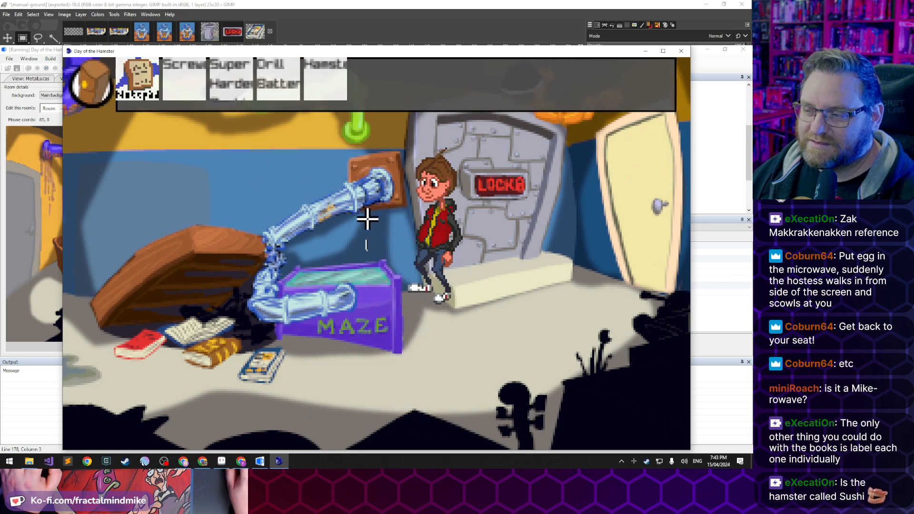
Walk the character back across the vault room and through the store room door to the floor near the workbench
left_click(149, 376)
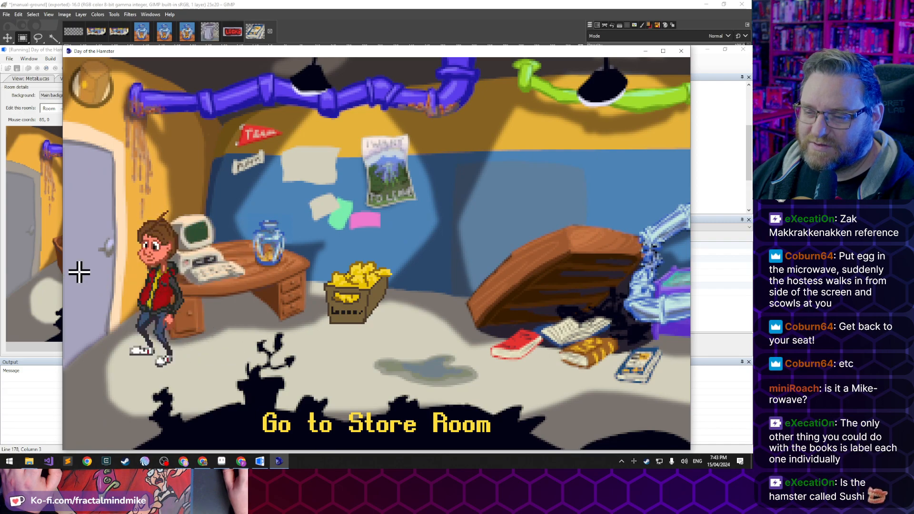
left_click(81, 269)
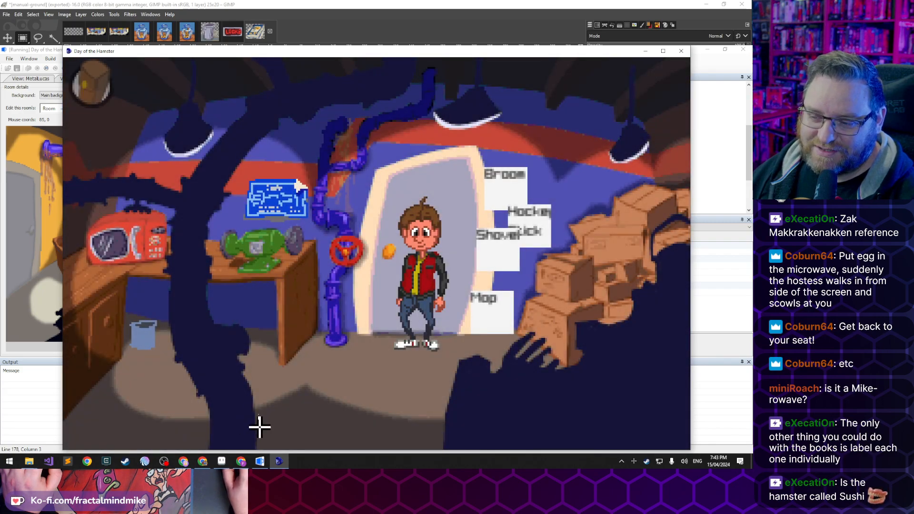
left_click(259, 426)
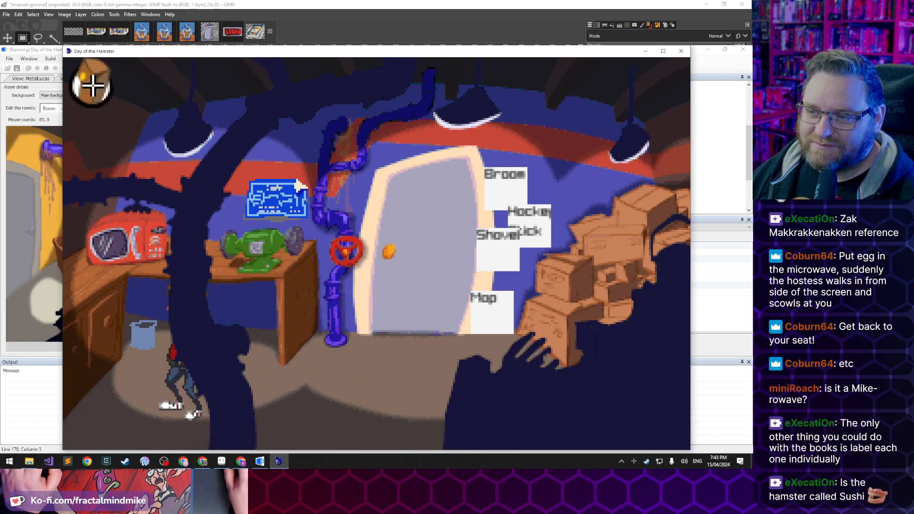
Test using the hamster from the inventory on the store room's microwave
left_click(90, 85)
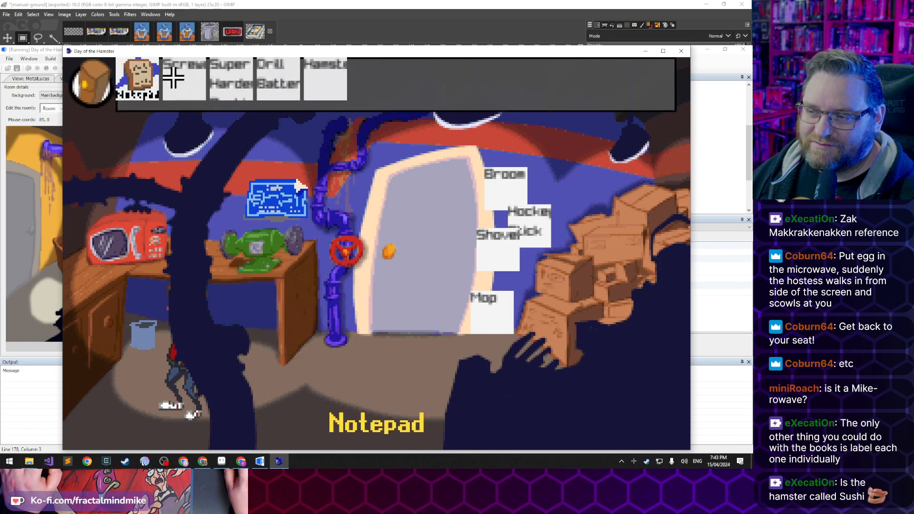
left_click(338, 68)
left_click(175, 233)
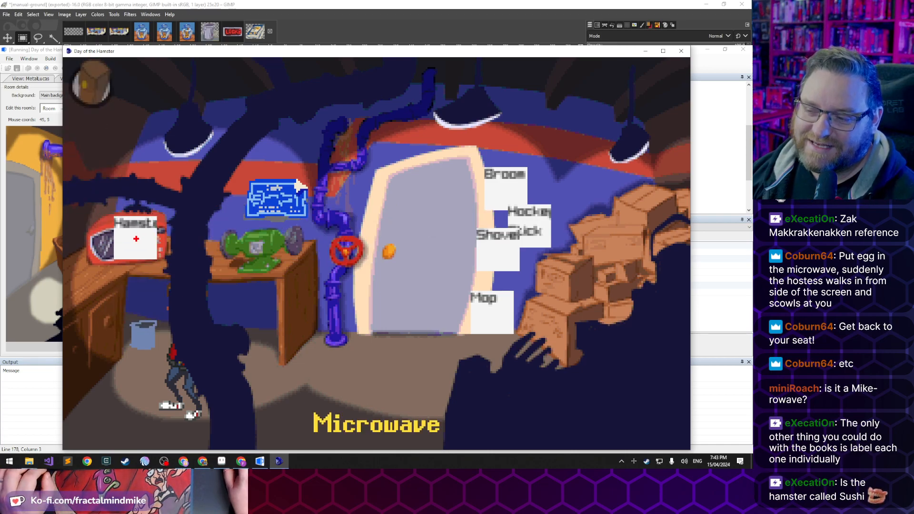
left_click(127, 240)
left_click(133, 243)
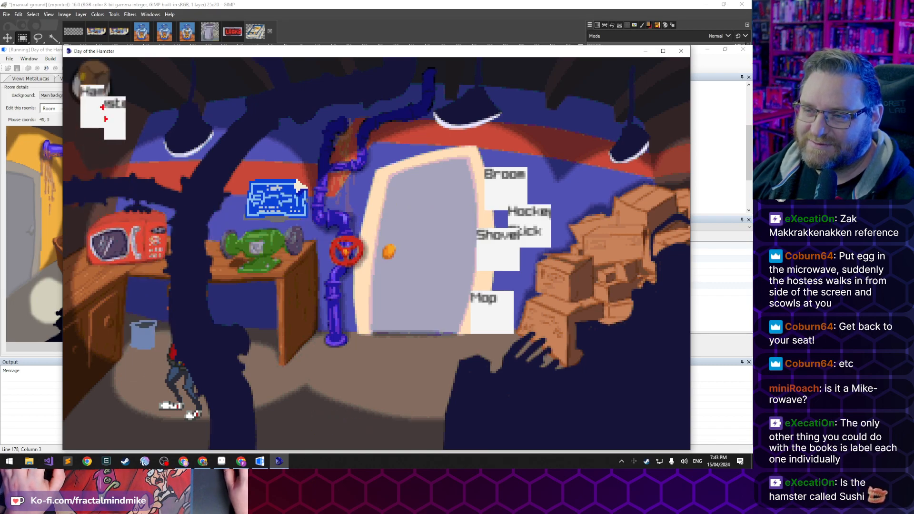
mouse_move(134, 90)
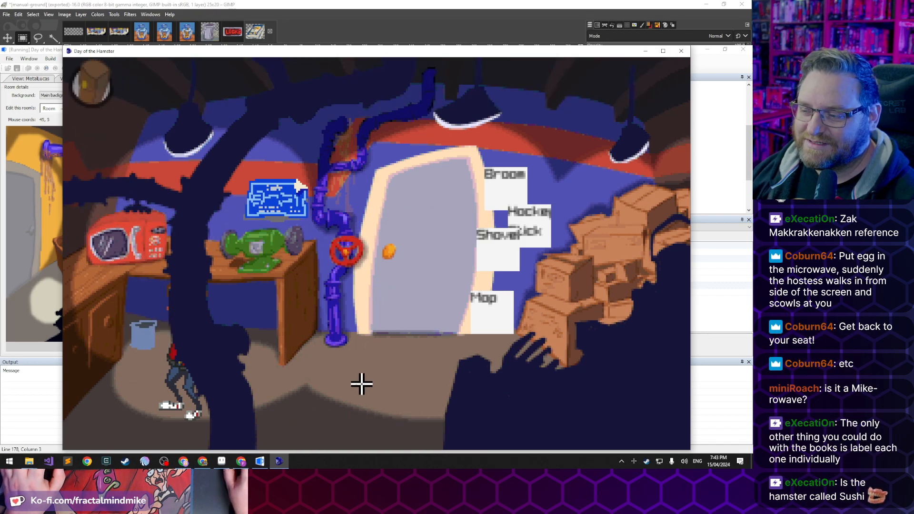
Walk the character back and forth across the store room floor, return to the vault room, and close the game
left_click(400, 385)
left_click(179, 394)
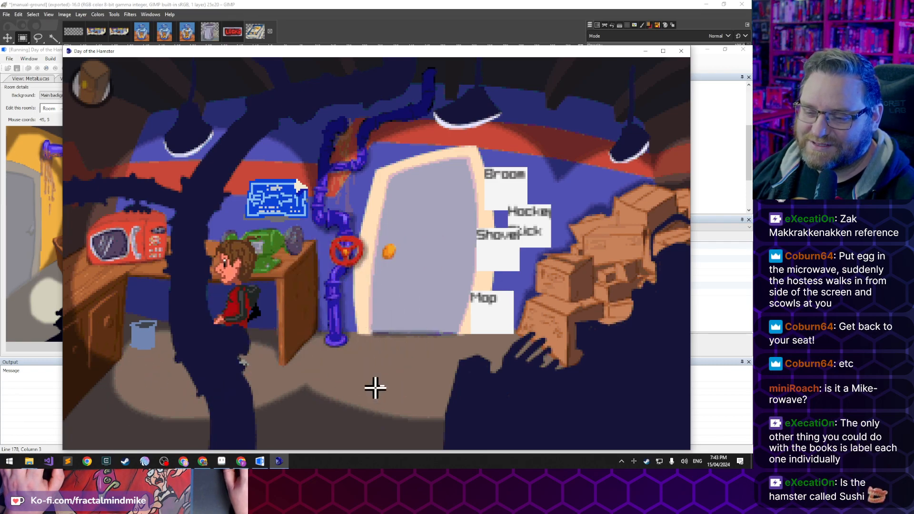
left_click(363, 337)
left_click(155, 375)
left_click(392, 363)
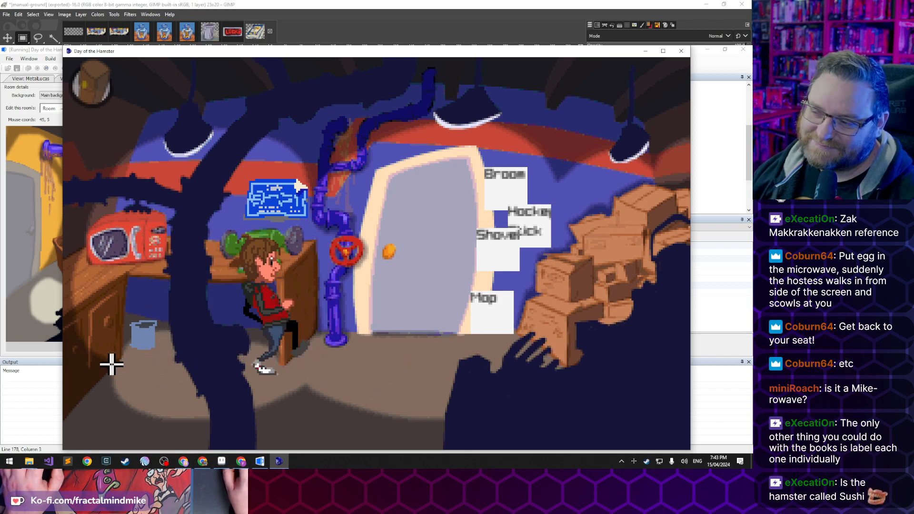
left_click(473, 189)
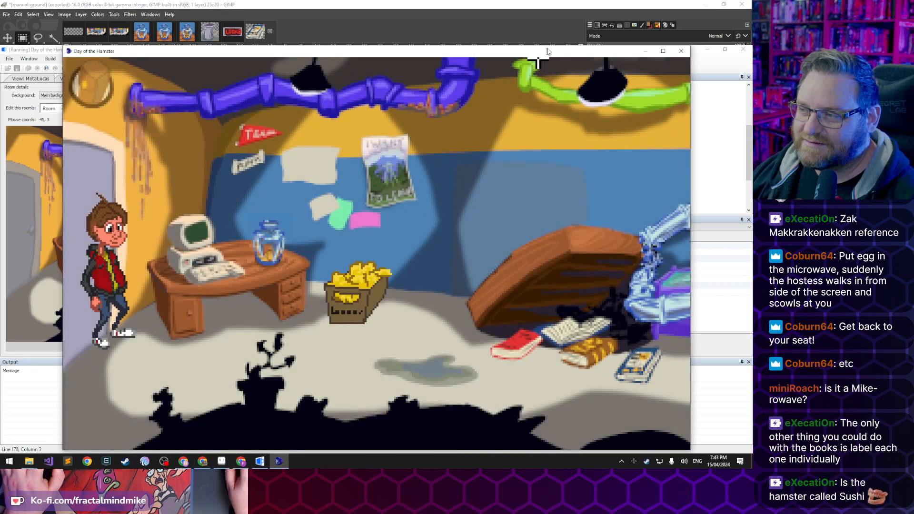
left_click(682, 51)
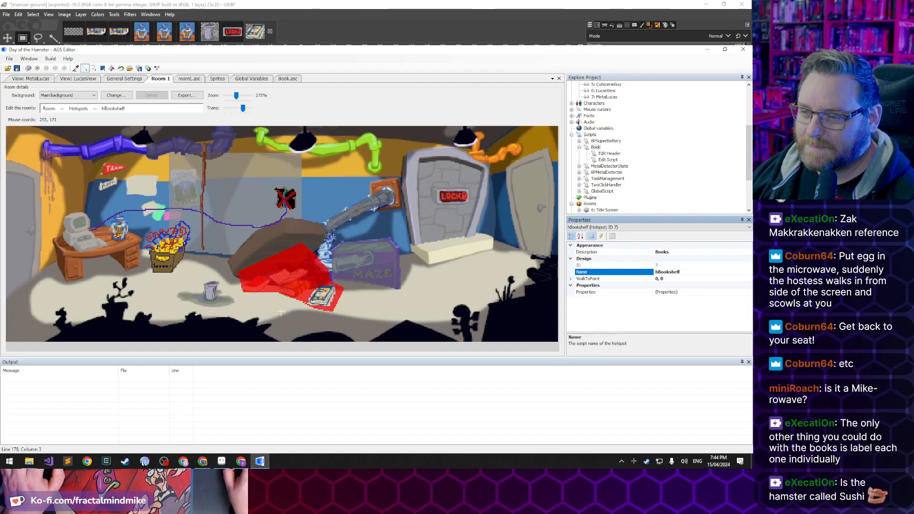
Switch the room editor to Objects and place a new object on the metal pipe above the maze at 323, 79
scroll(280, 312, "up", 1)
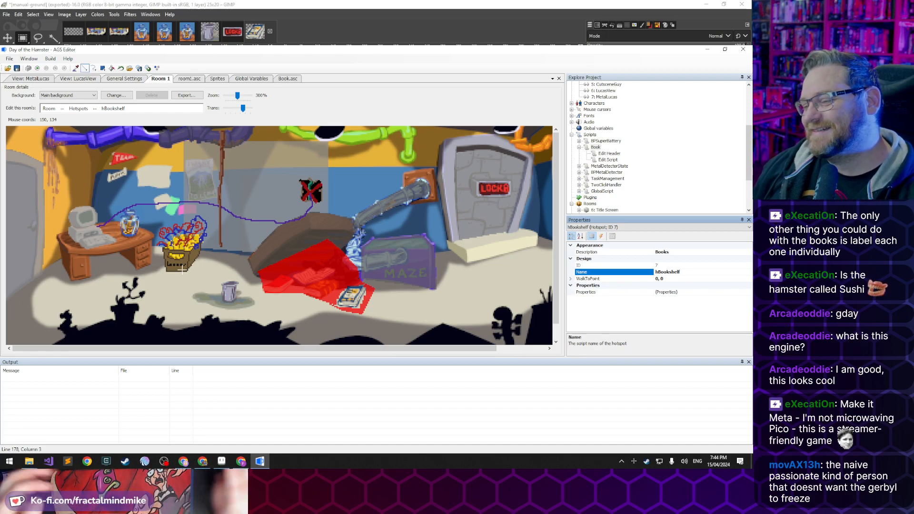
left_click(175, 301)
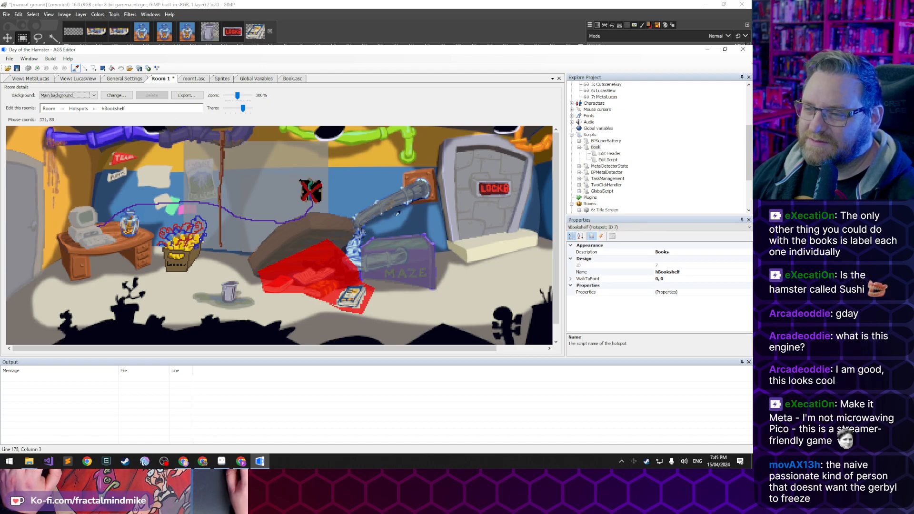
left_click(63, 109)
left_click(81, 145)
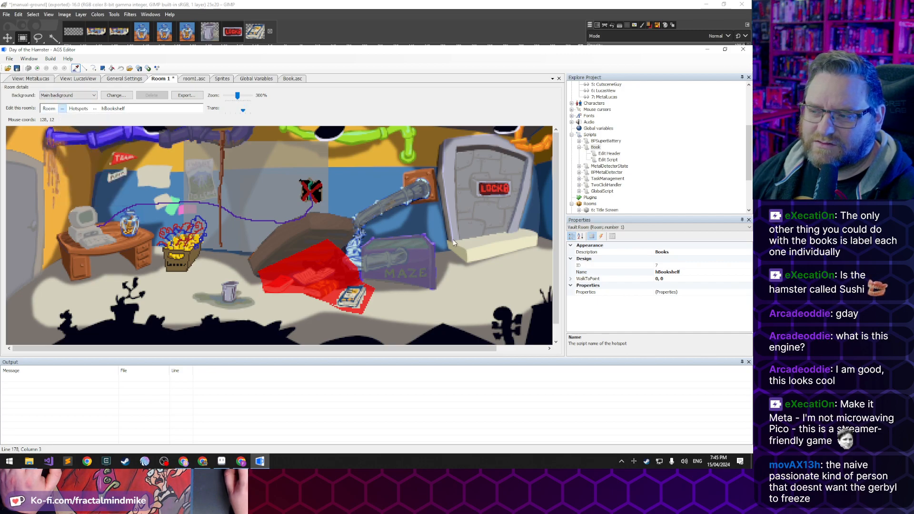
right_click(386, 206)
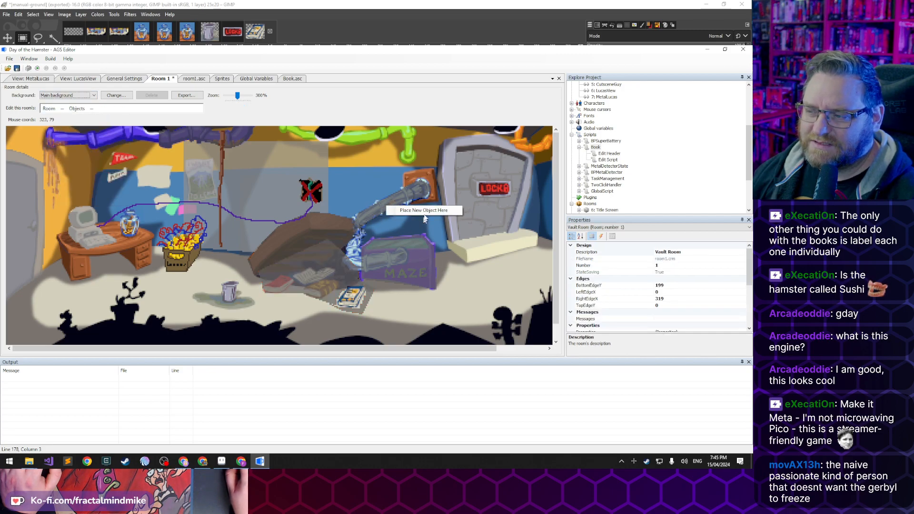
left_click(429, 211)
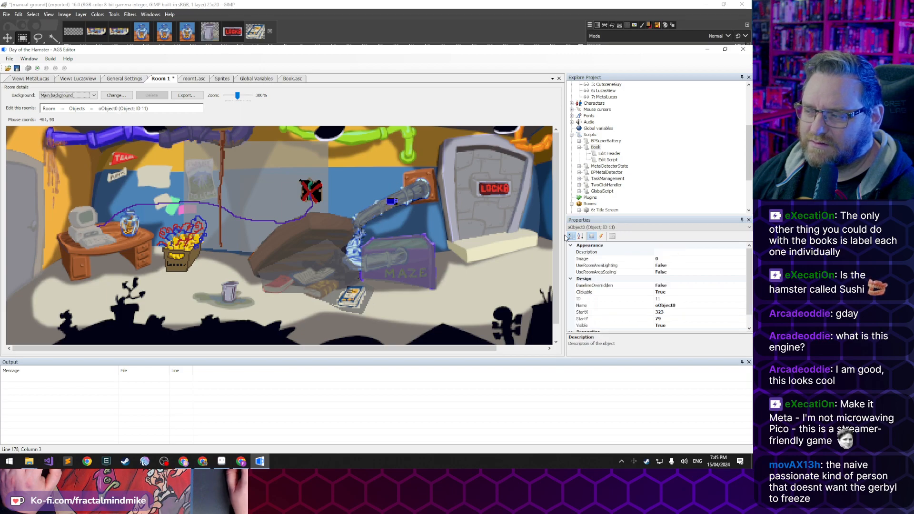
Start importing a new sprite for the new object's image and browse the Vault assets folder for a suitable file
left_click(661, 259)
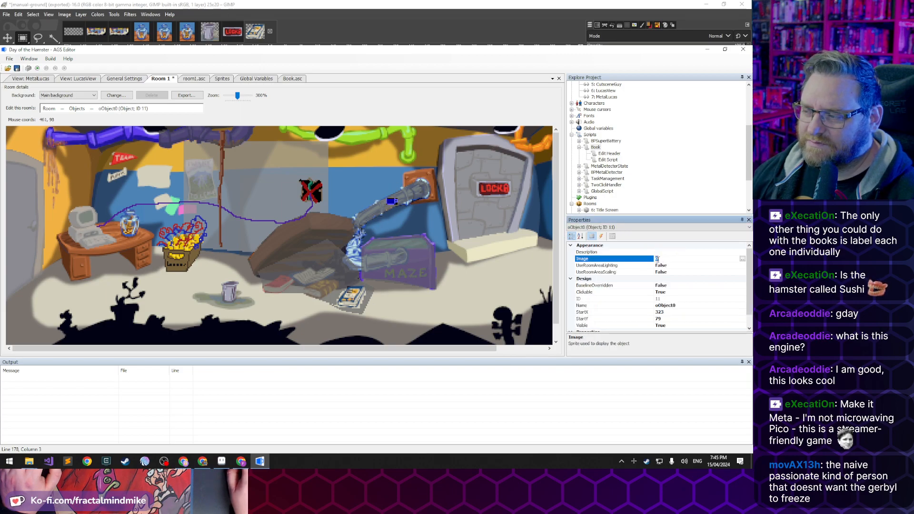
left_click(743, 259)
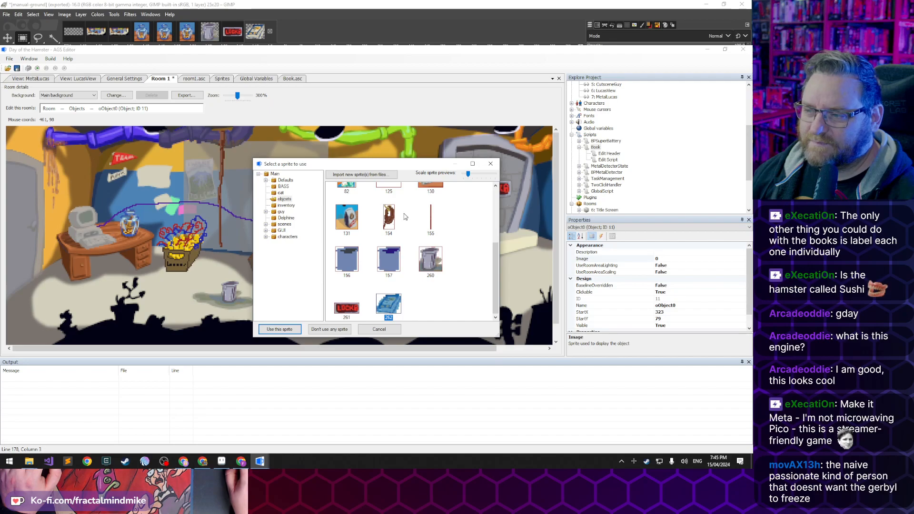
left_click(361, 175)
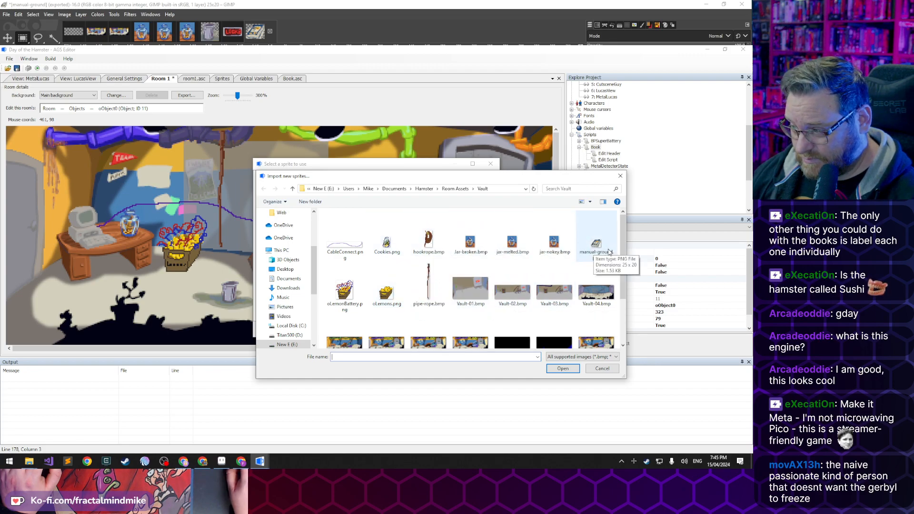
scroll(428, 295, "down", 3)
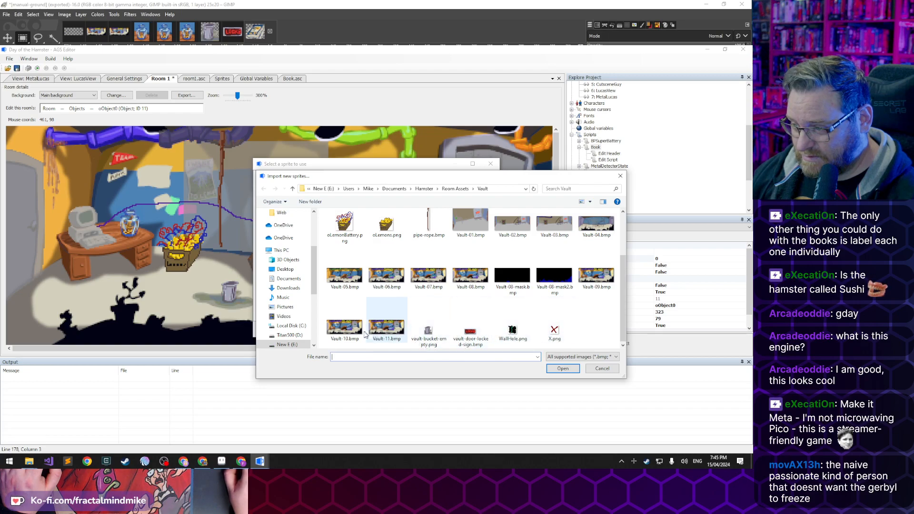
scroll(426, 292, "up", 3)
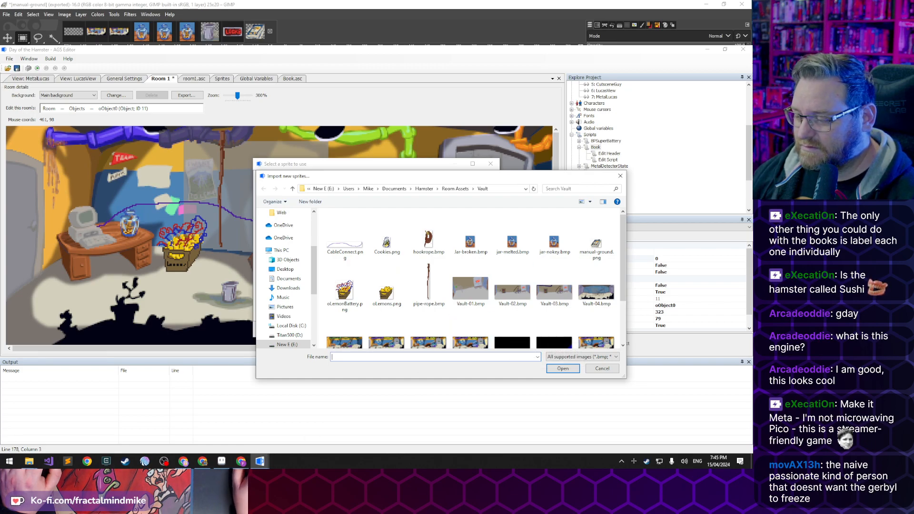
Switch to GIMP, bring up the layered 512x200 vault image, show Pasted Layer #3 and make it the active layer
left_click_drag(380, 8, 522, 48)
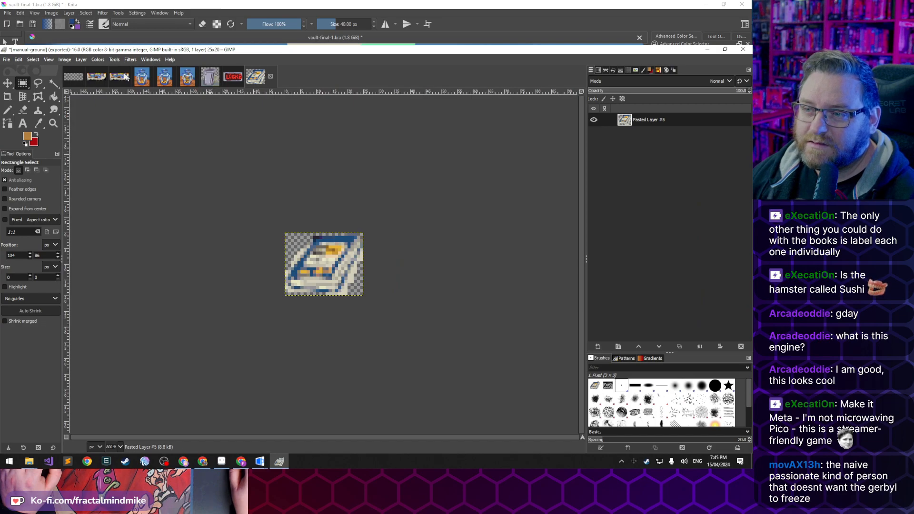
left_click(75, 75)
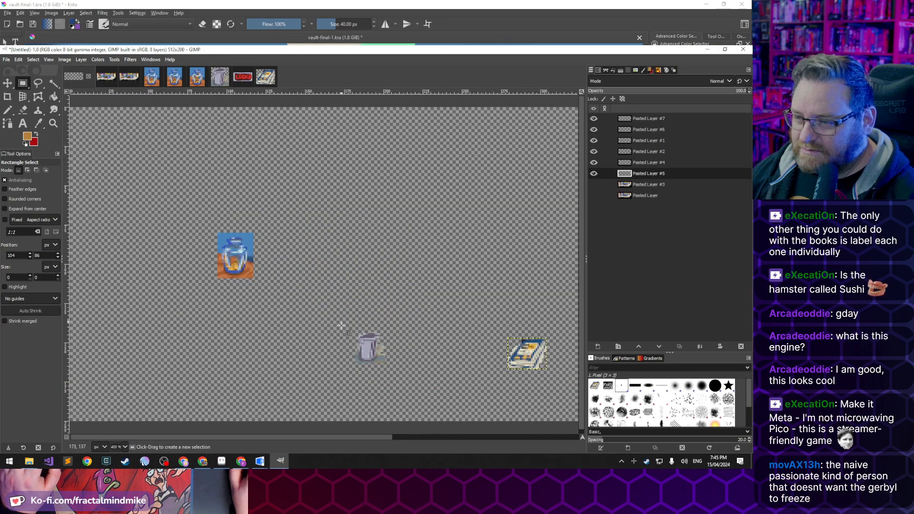
scroll(399, 298, "down", 4)
scroll(402, 299, "up", 2)
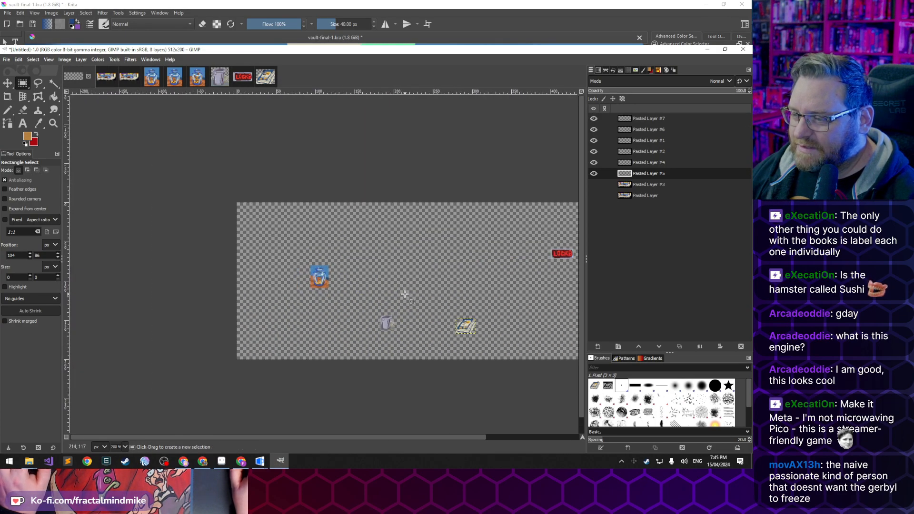
left_click(593, 184)
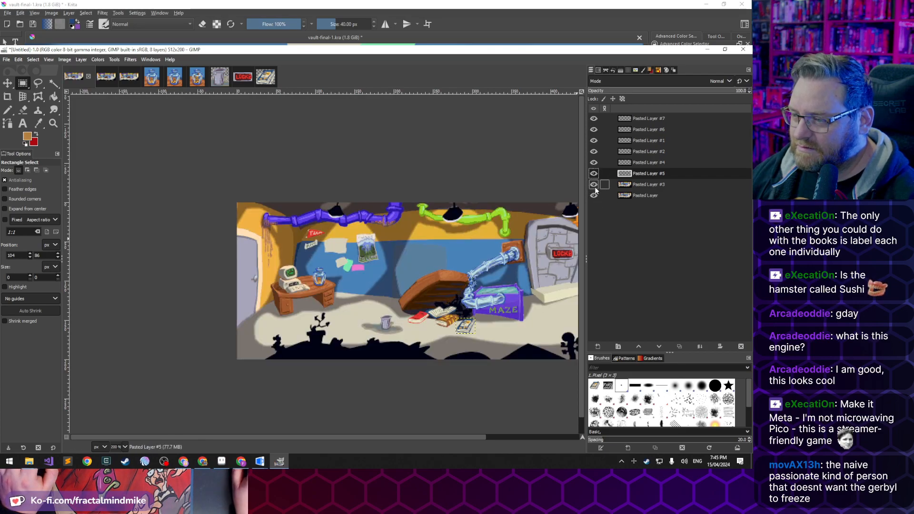
scroll(504, 266, "up", 3)
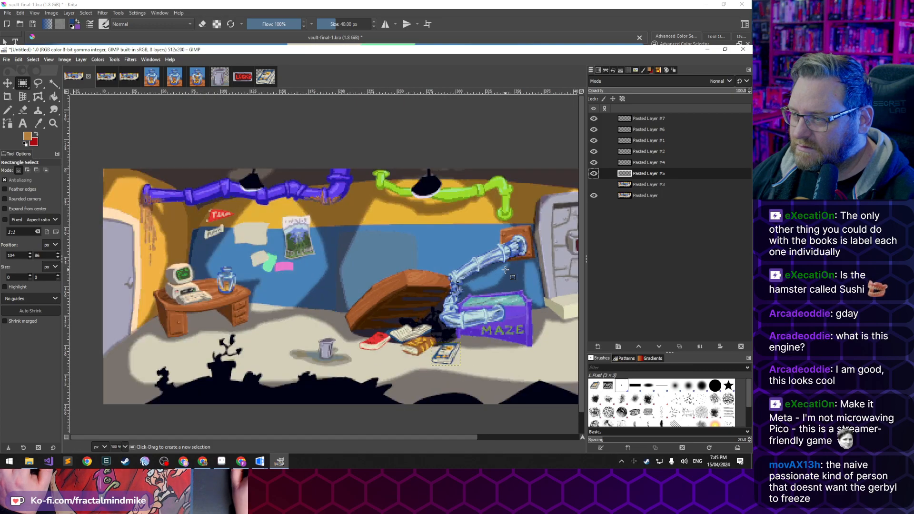
scroll(504, 265, "up", 2)
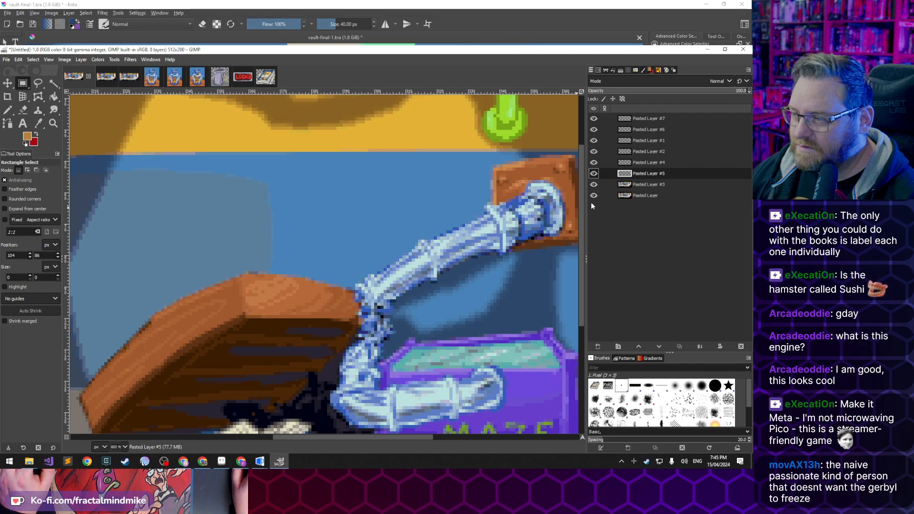
left_click(644, 183)
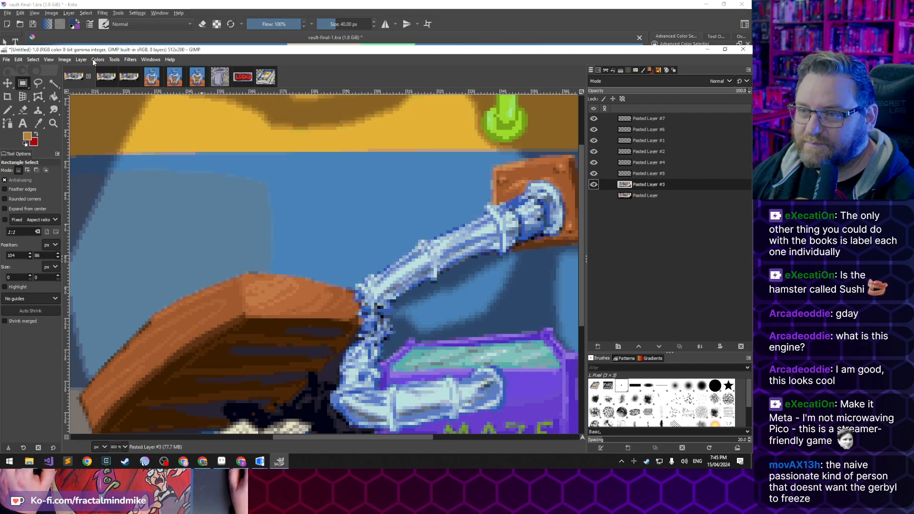
Select a 31 x 26 px area around the upper metal pipe at 310, 66 and subtract the blue background with Fuzzy Select
left_click_drag(405, 211, 502, 293)
scroll(460, 257, "up", 3)
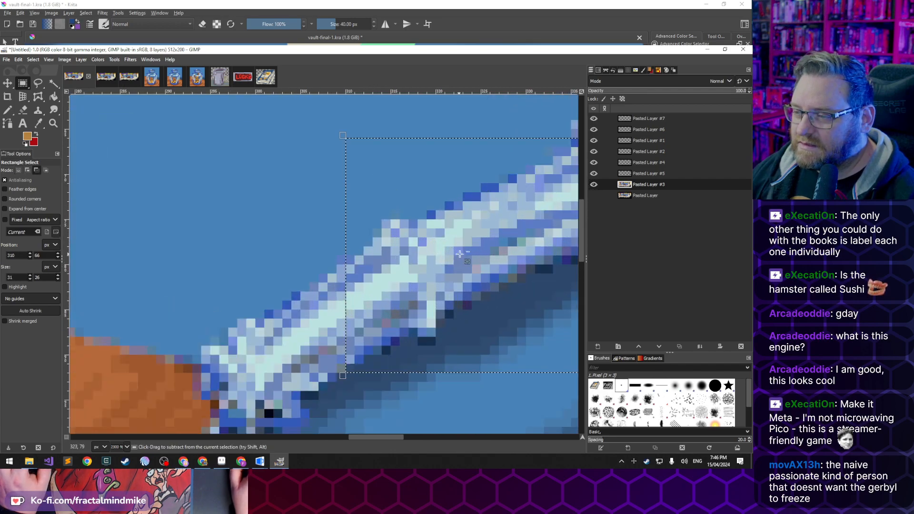
scroll(457, 253, "right", 1)
left_click(54, 83)
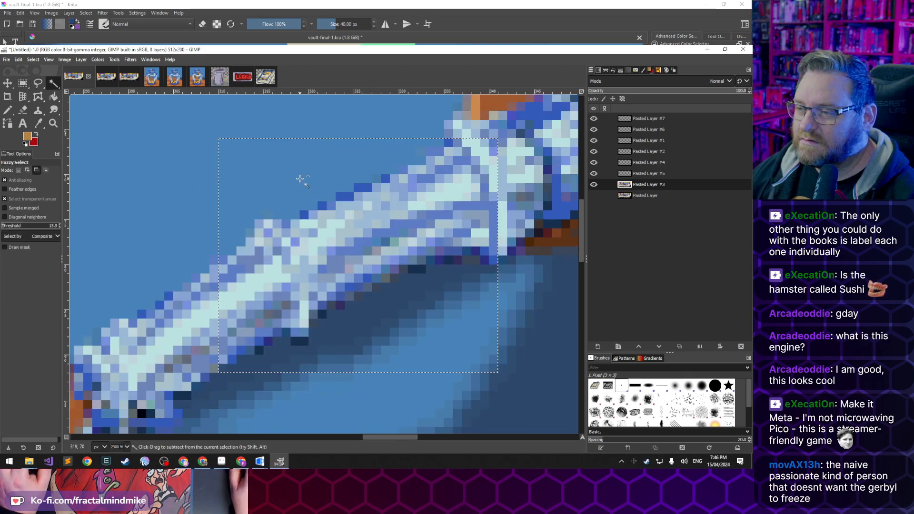
left_click(378, 312)
left_click(327, 367, "ctrl")
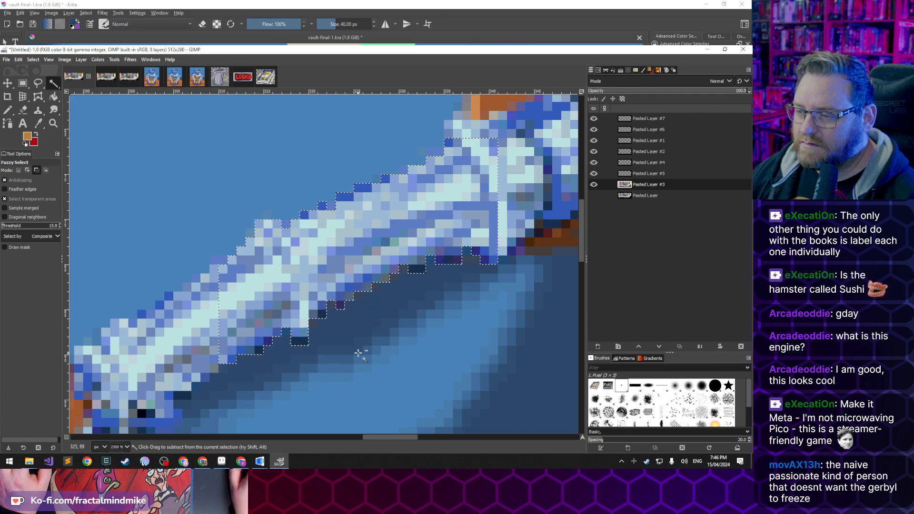
Add the missing dark pixels along the pipe's lower edge to the selection with small rectangular selections
key("r")
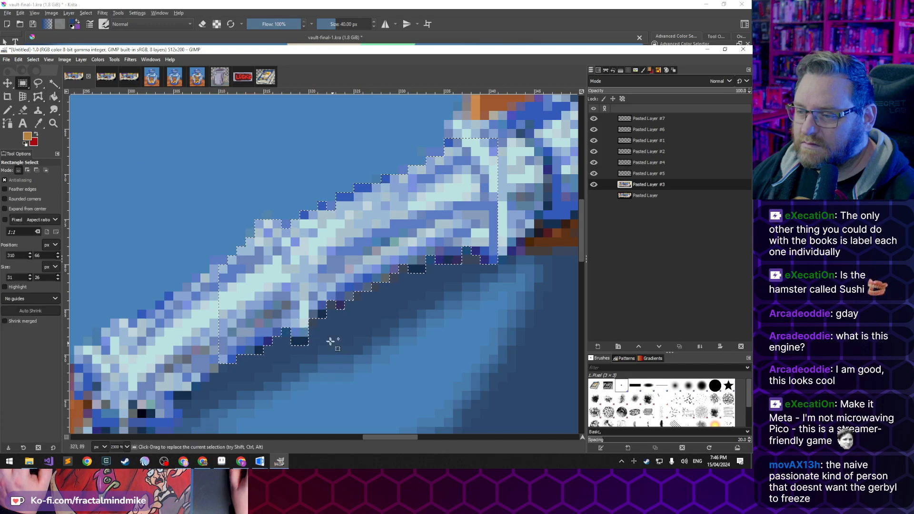
left_click_drag(325, 325, 381, 238, "shift")
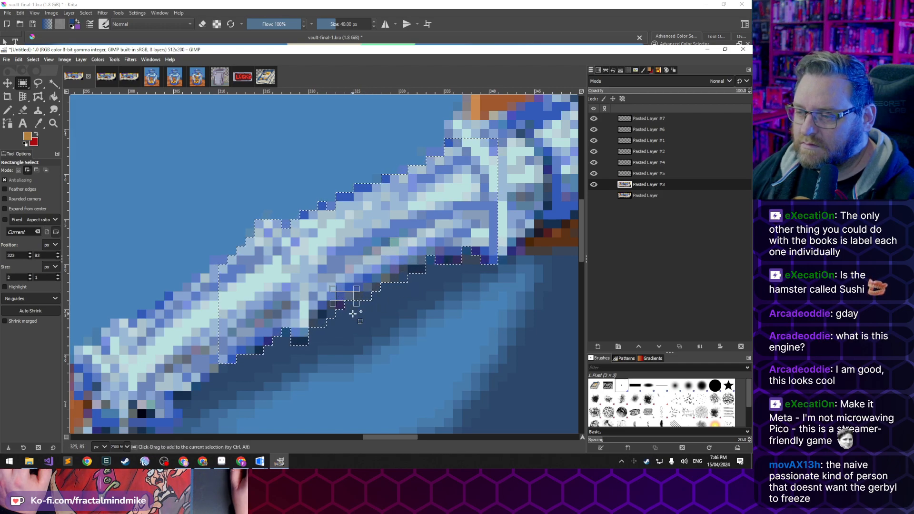
left_click_drag(353, 308, 318, 301, "shift")
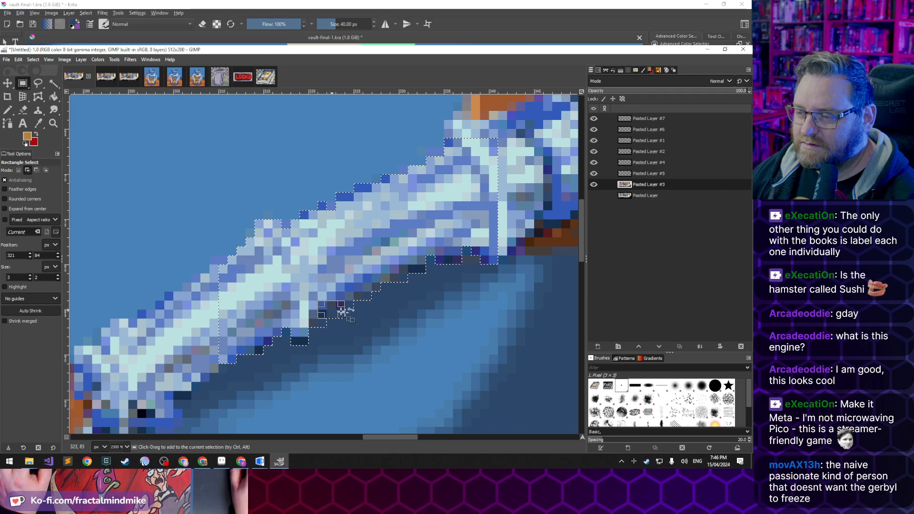
left_click_drag(445, 270, 377, 247, "shift")
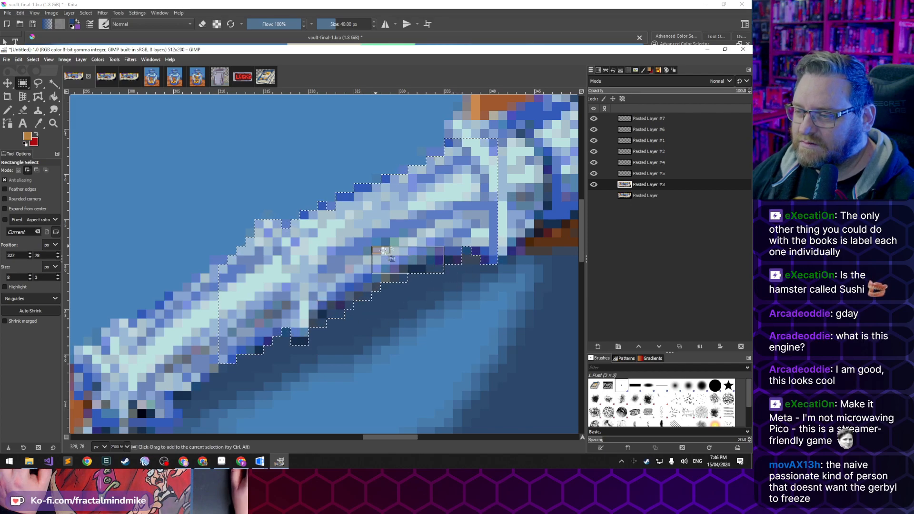
left_click_drag(487, 263, 400, 239, "shift")
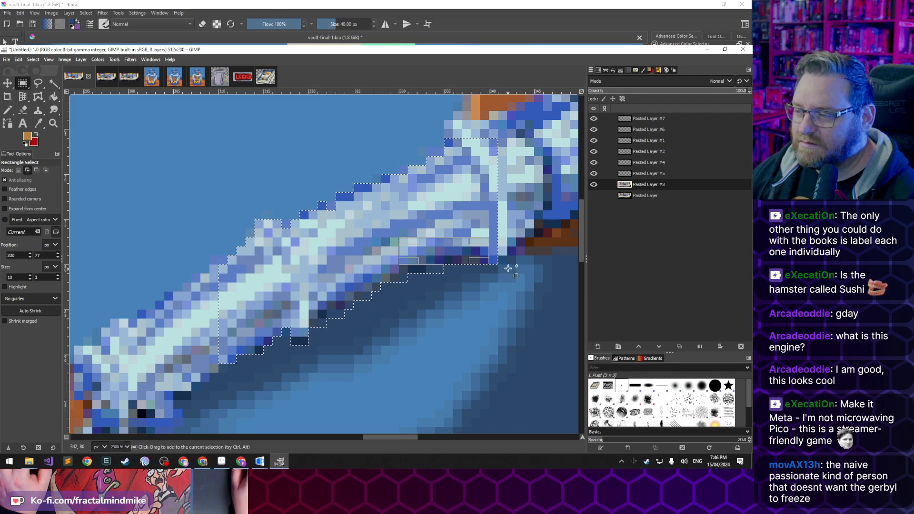
left_click_drag(301, 342, 255, 319, "shift")
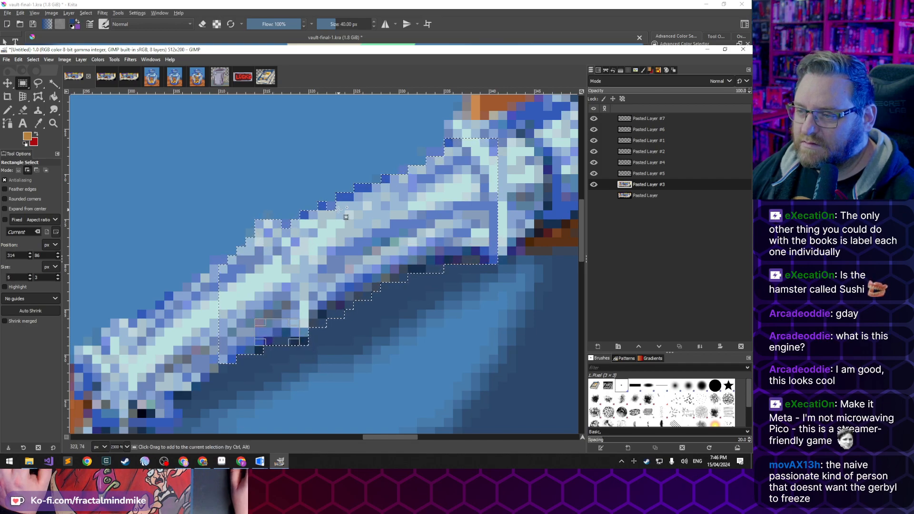
Extend the selection with small rectangles along the pipe's upper edge and around its raised joint
left_click_drag(318, 227, 378, 204, "shift")
left_click_drag(452, 147, 407, 183, "shift")
left_click_drag(458, 139, 436, 156, "shift")
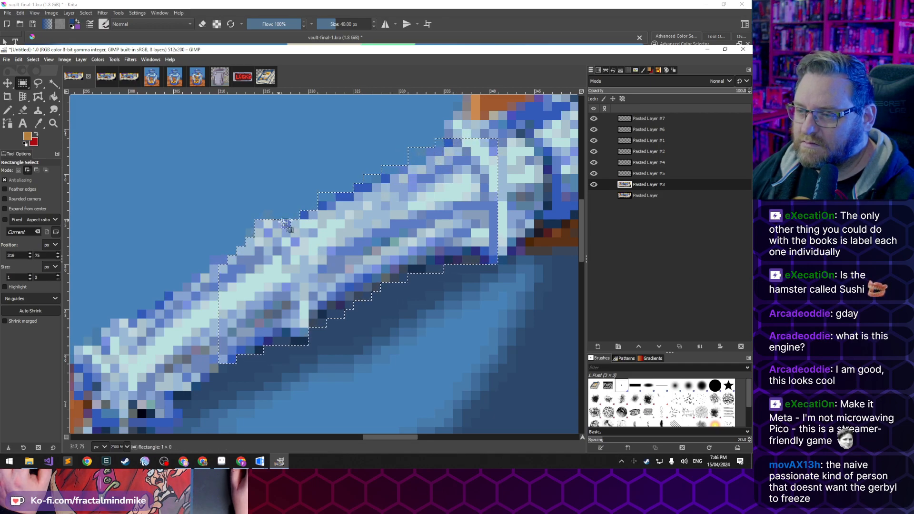
left_click_drag(265, 211, 318, 236, "shift")
left_click_drag(247, 228, 291, 255, "shift")
Copy the selected pipe section and paste it as a new image
scroll(357, 228, "down", 1, "ctrl")
scroll(356, 232, "down", 3, "ctrl")
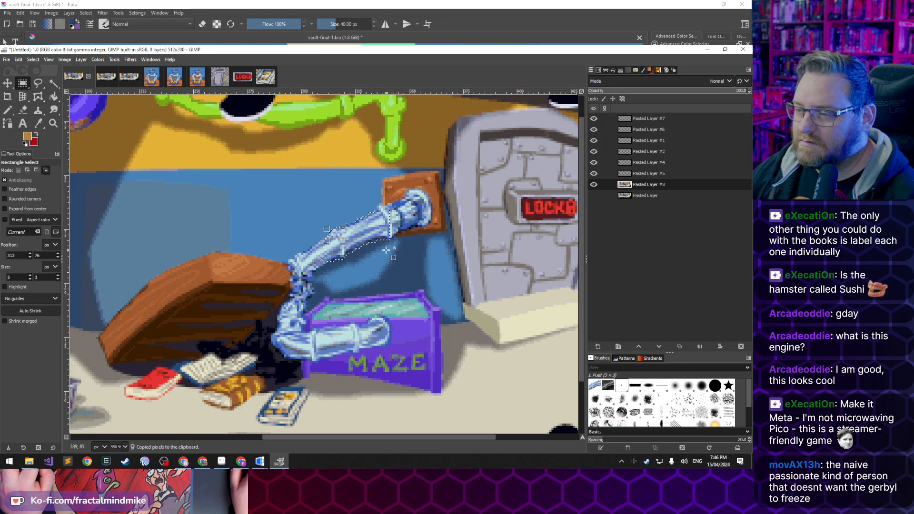
key("ctrl+shift+v")
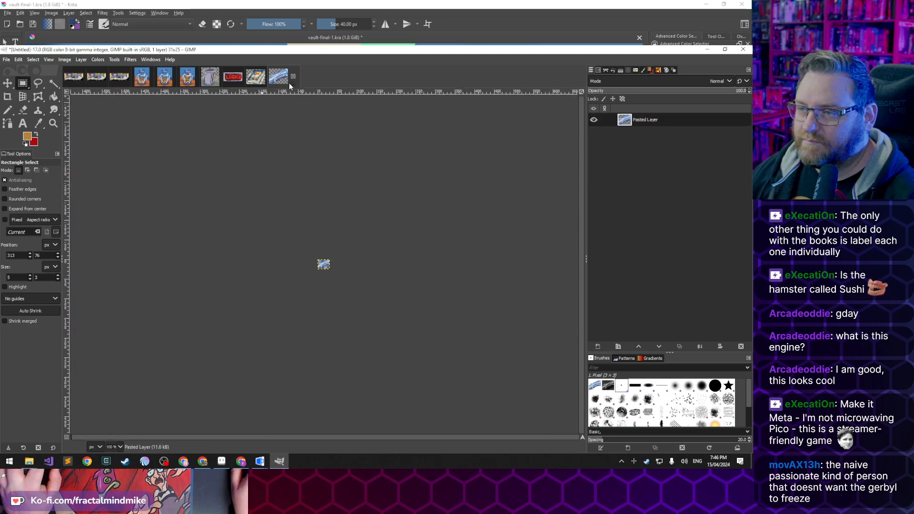
Export the pipe image to the Vault folder as HamsterTubeEmpty.png
left_click(7, 59)
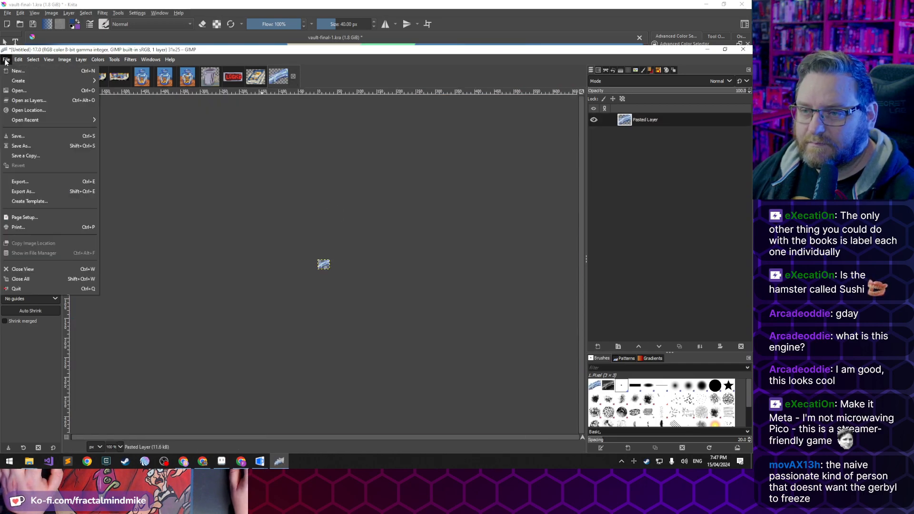
left_click(52, 183)
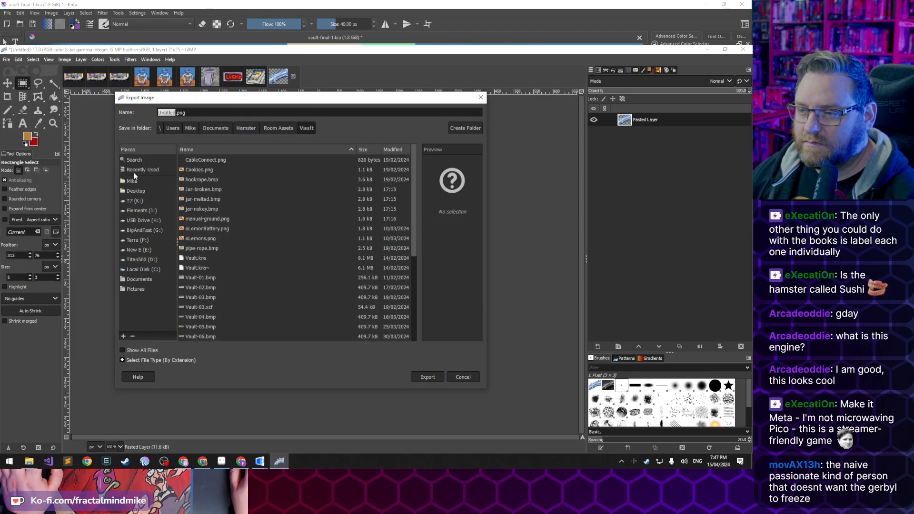
left_click(141, 173)
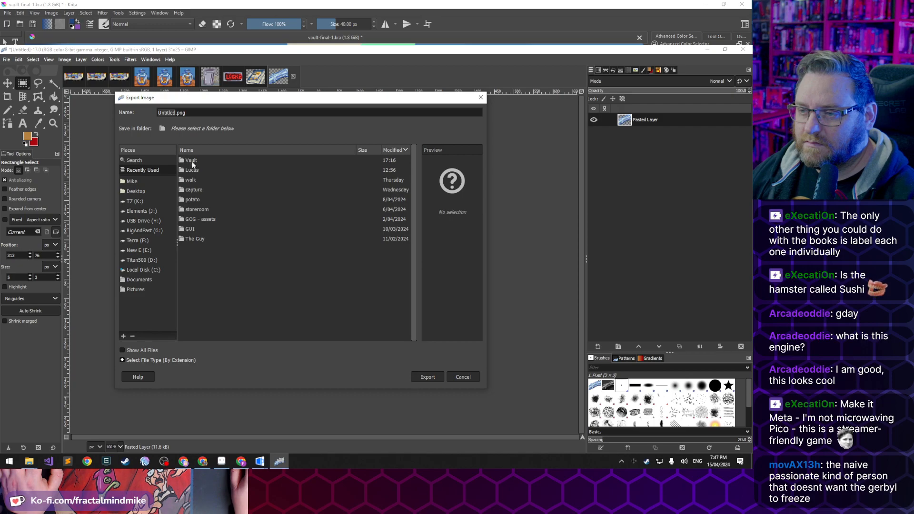
double_click(192, 162)
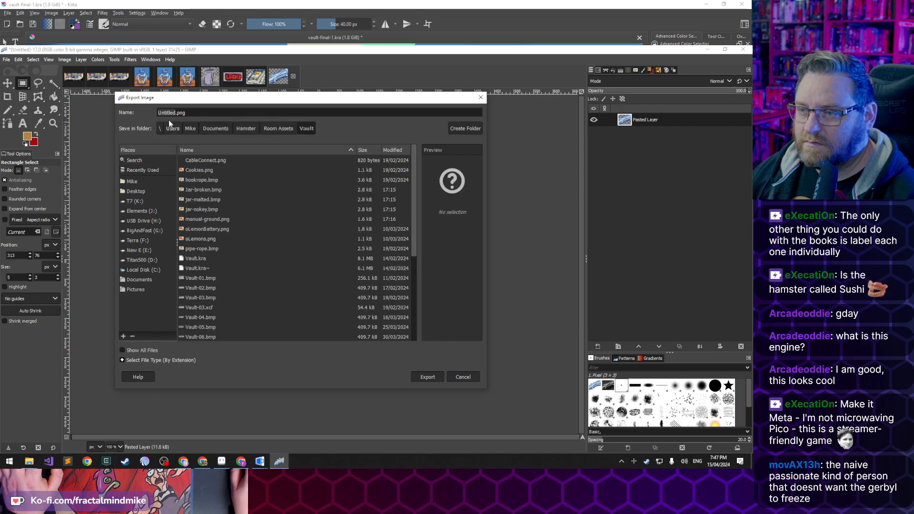
type("HamsterTu")
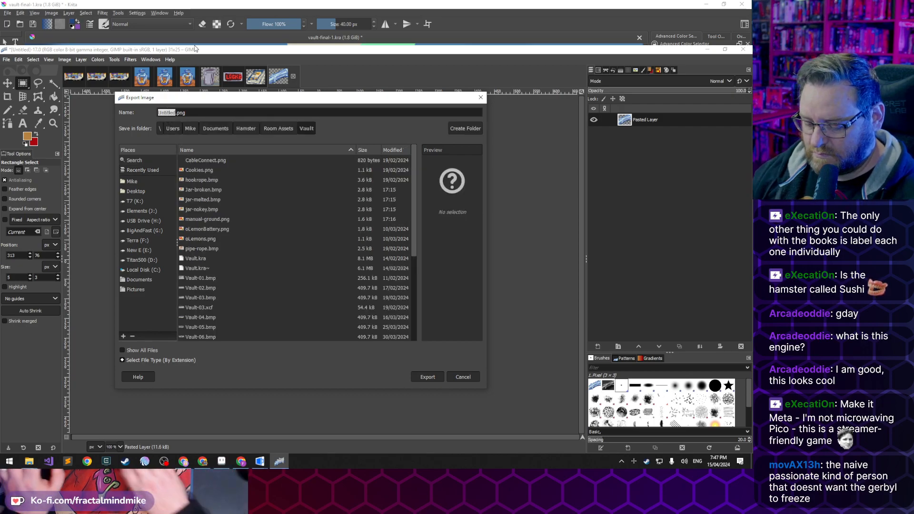
type("beEmpty")
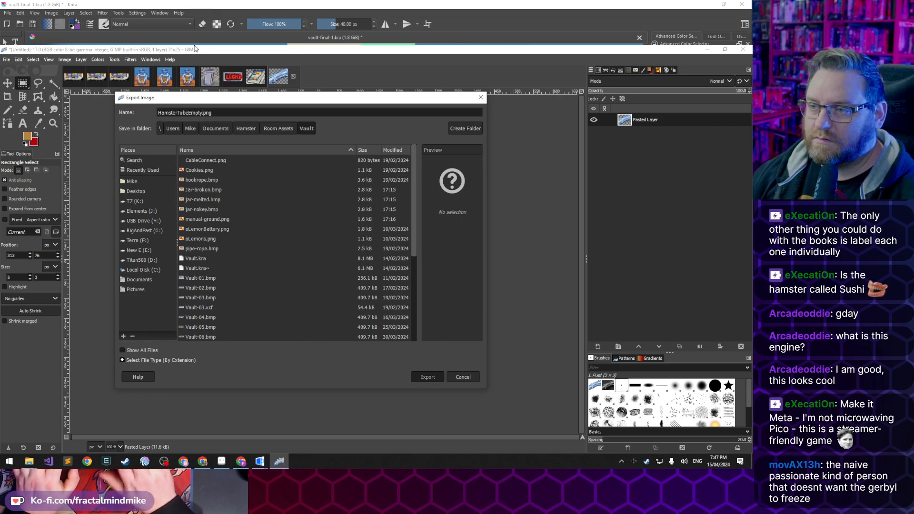
left_click(431, 376)
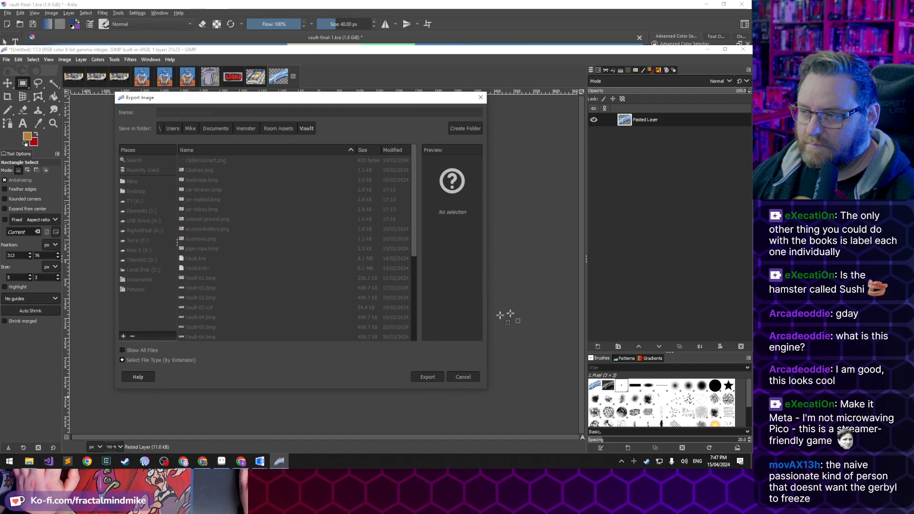
left_click(380, 353)
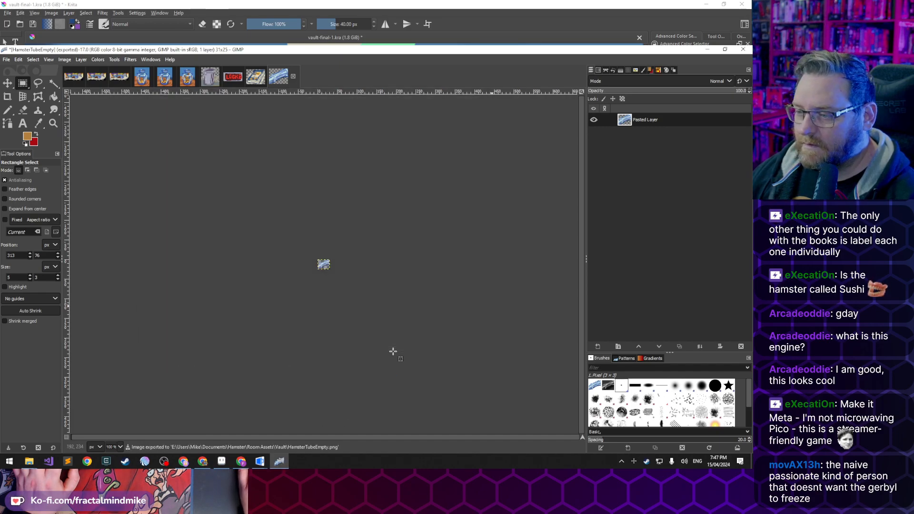
Switch to the AGS Editor's sprite selection and import HamsterTubeEmpty.png with its transparent colour left as-is
mouse_move(259, 461)
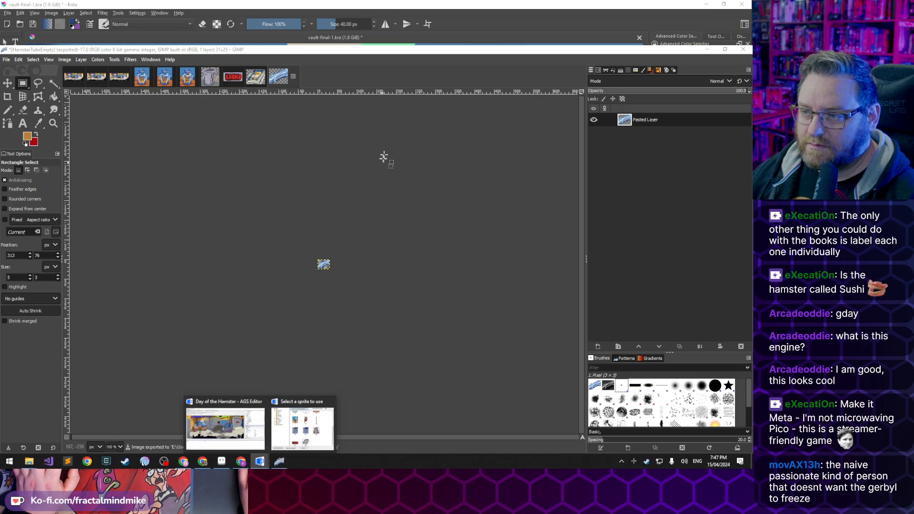
left_click(303, 426)
double_click(429, 242)
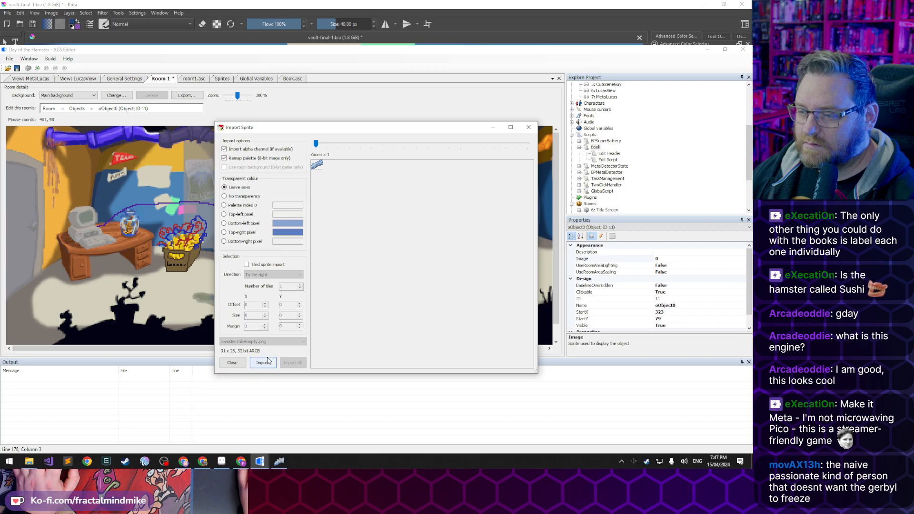
left_click(262, 363)
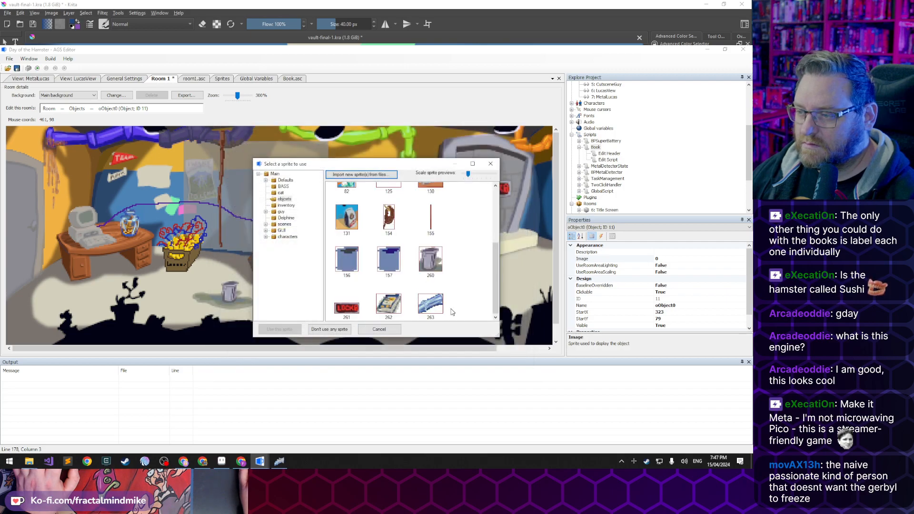
Assign the imported tube sprite 263 to the new object and place it over the middle pipe section at StartX 310, StartY 91
left_click(434, 308)
double_click(434, 308)
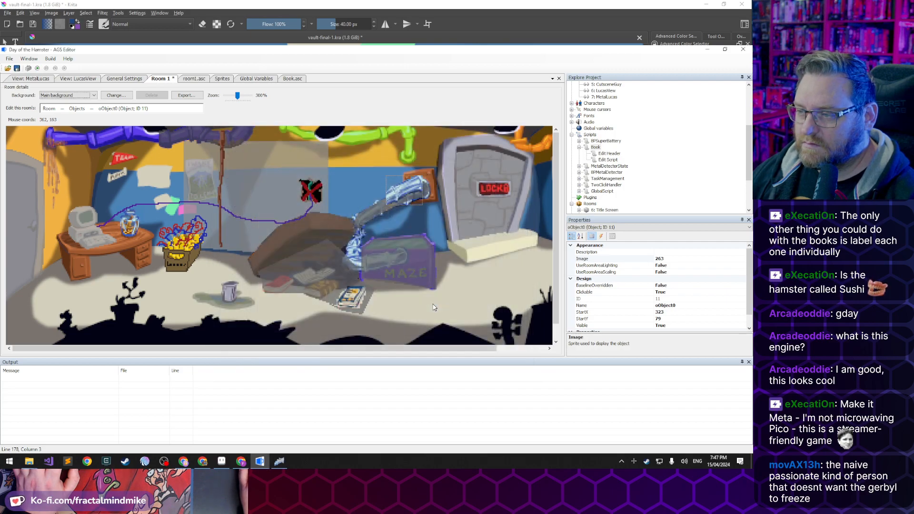
scroll(399, 205, "up", 3)
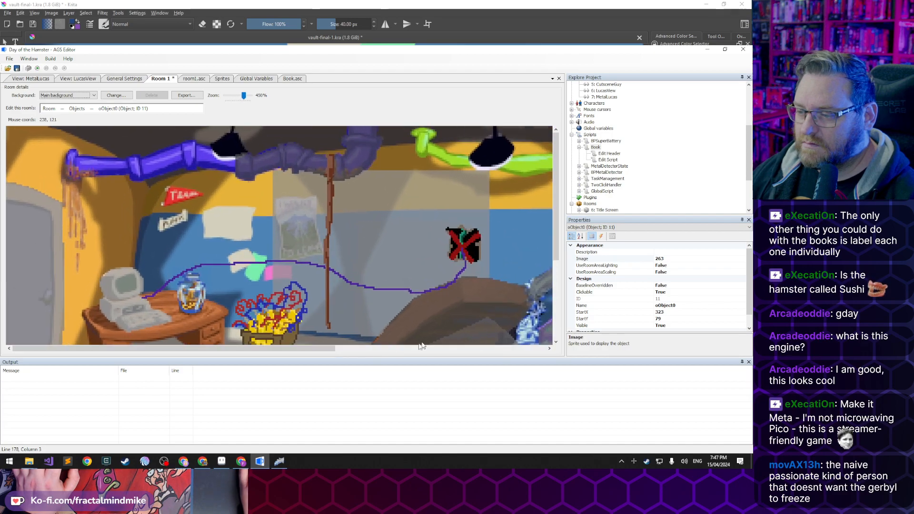
left_click_drag(318, 354, 497, 353)
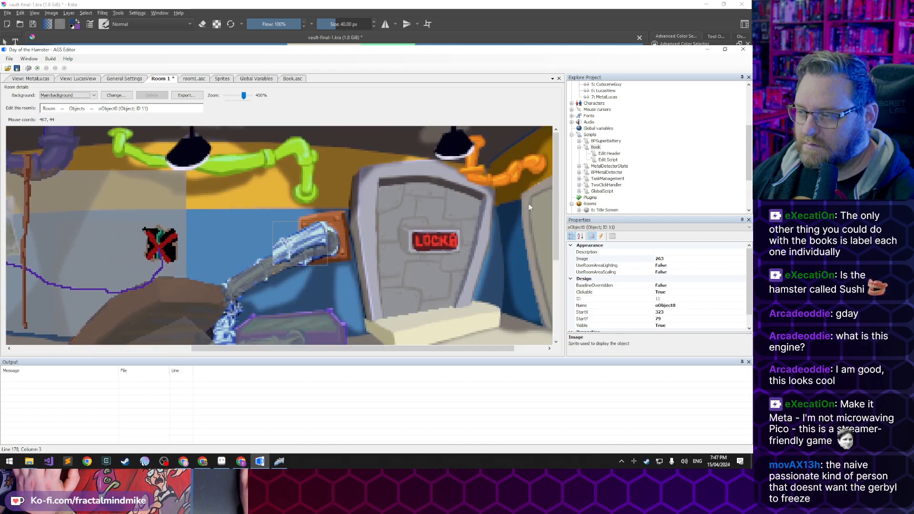
scroll(384, 324, "up", 3)
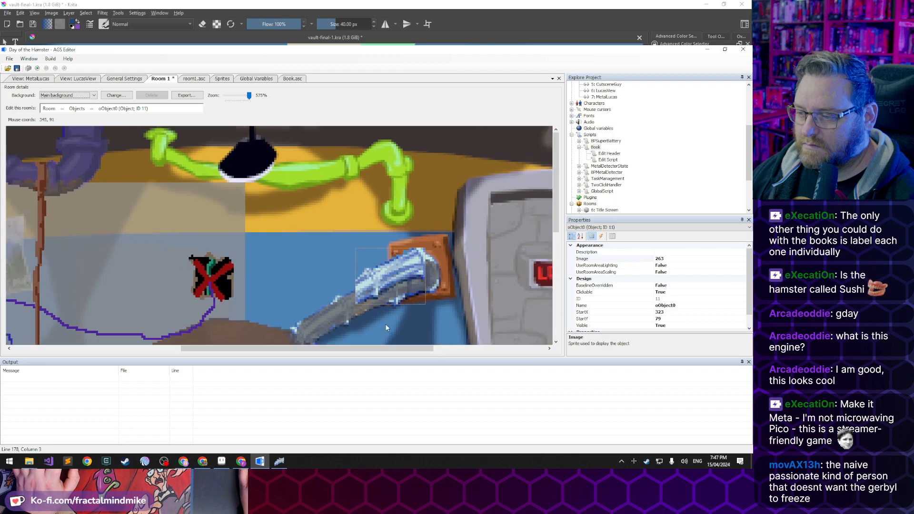
left_click_drag(405, 346, 456, 347)
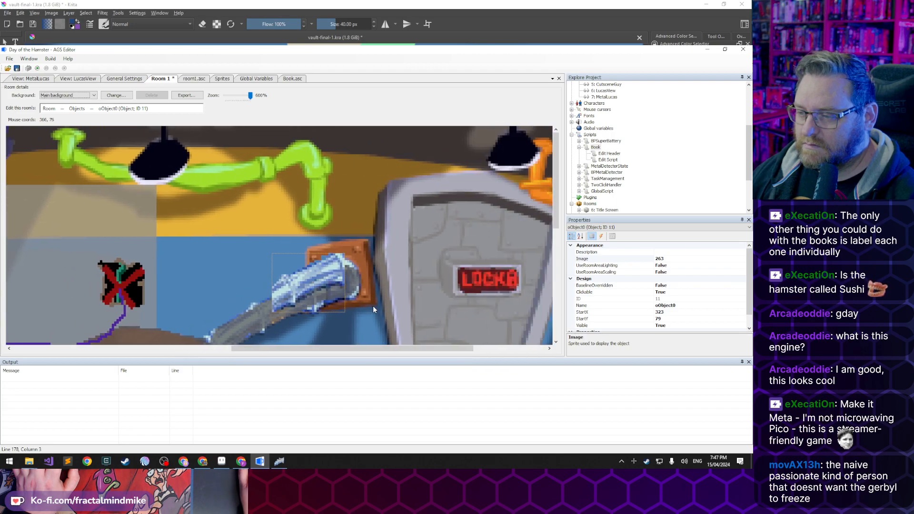
left_click_drag(321, 269, 287, 302)
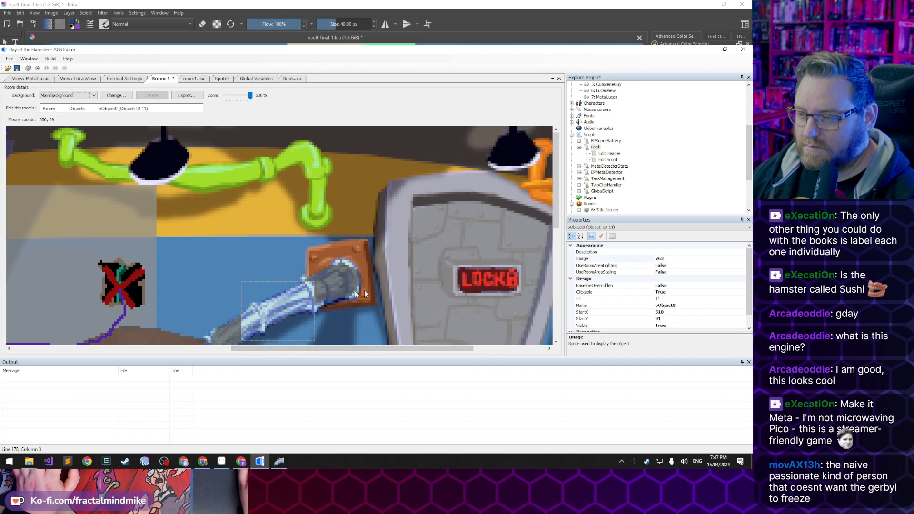
Name the tube object oTubeEmpty and set both its Clickable and Visible properties to False
left_click(670, 306)
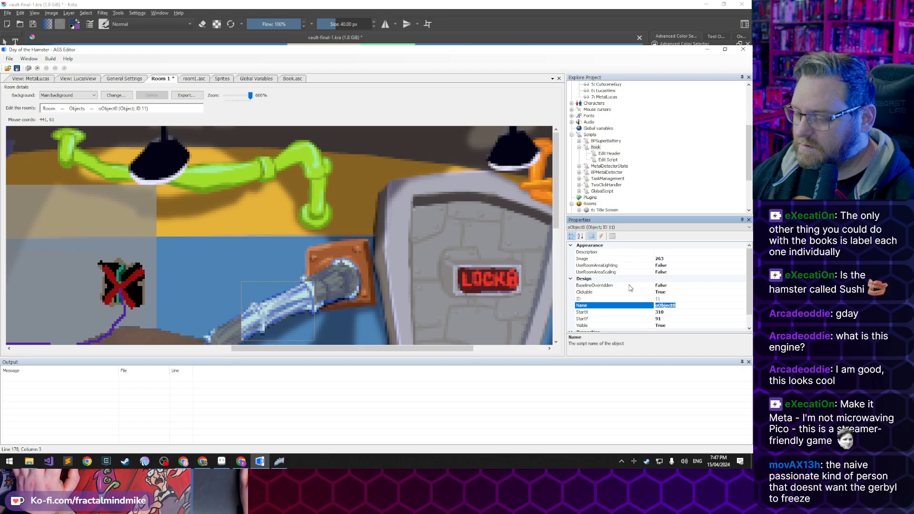
type("oHamsterEmpt")
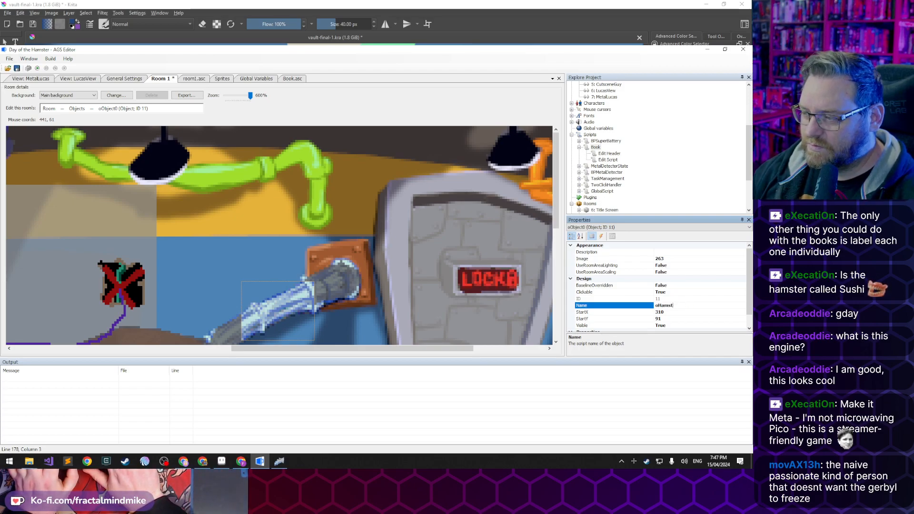
key("BackSpace")
key("BackSpace")
type("Tube")
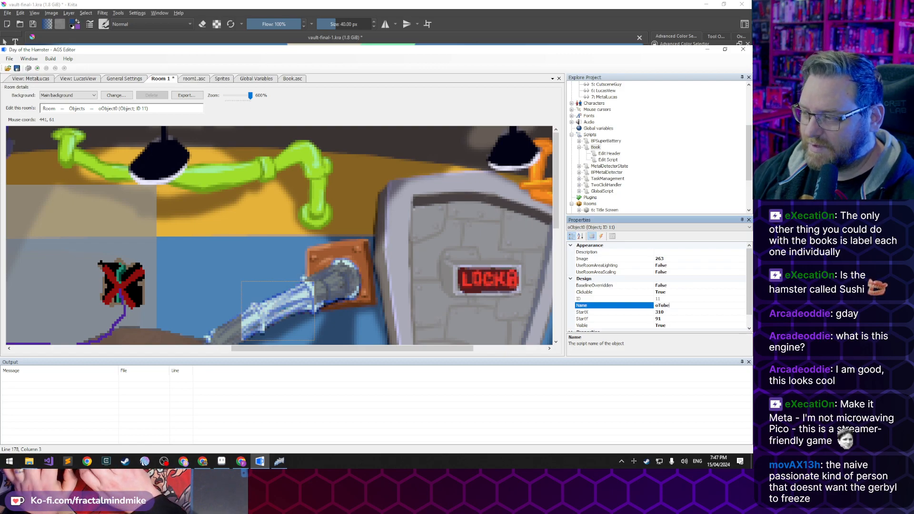
type("Empty")
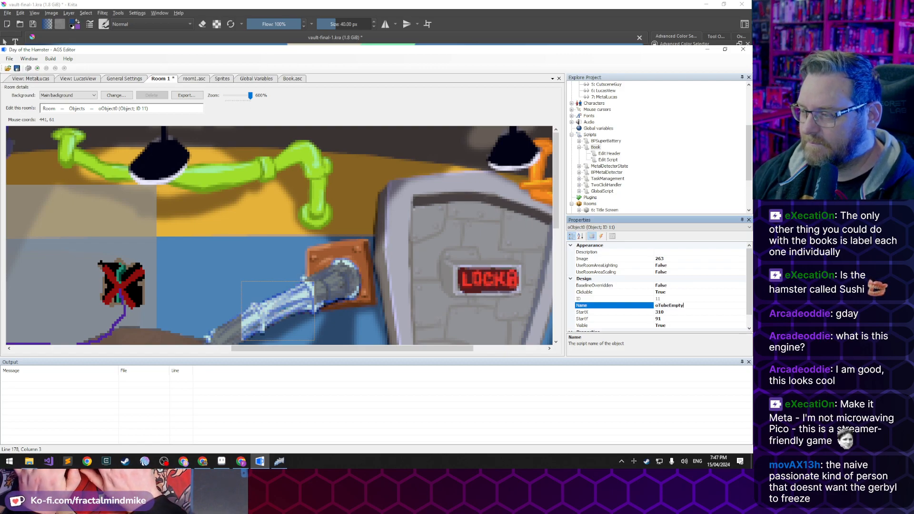
left_click(664, 252)
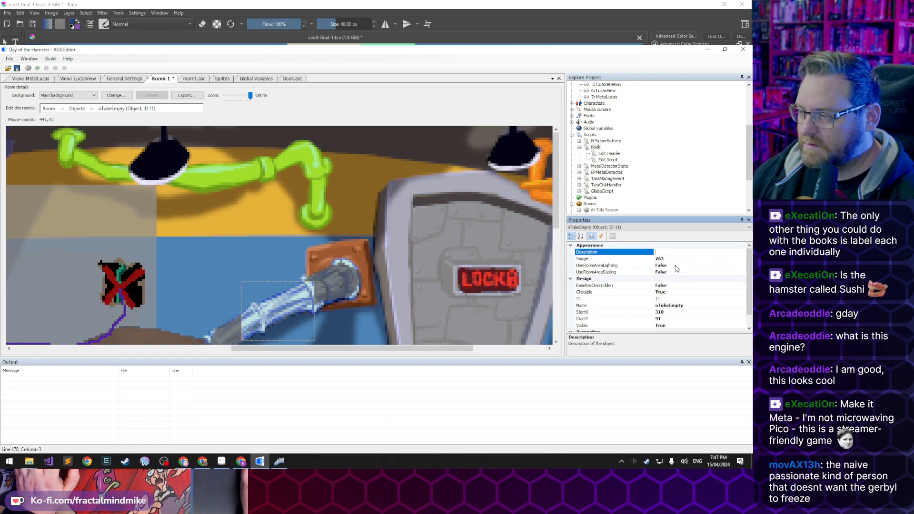
left_click(647, 292)
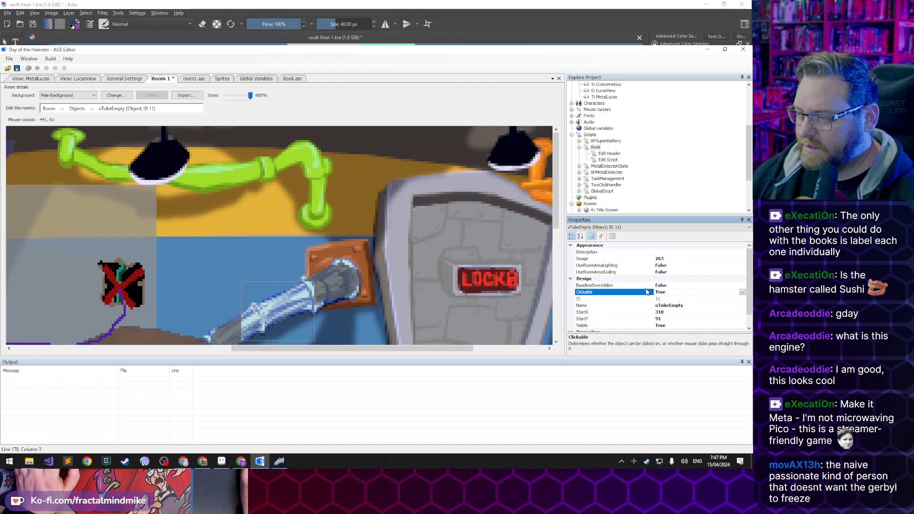
double_click(640, 327)
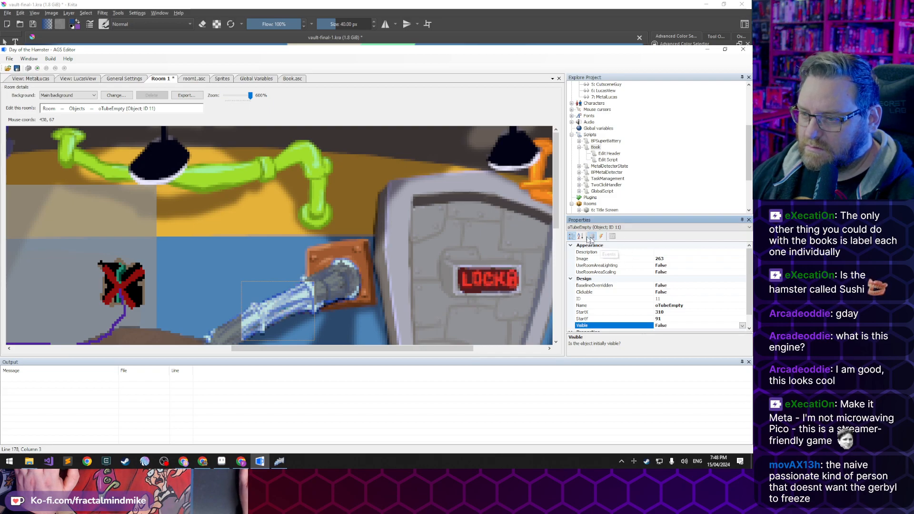
Open the script function for using an inventory item on the hTunnel hotspot
left_click(672, 306)
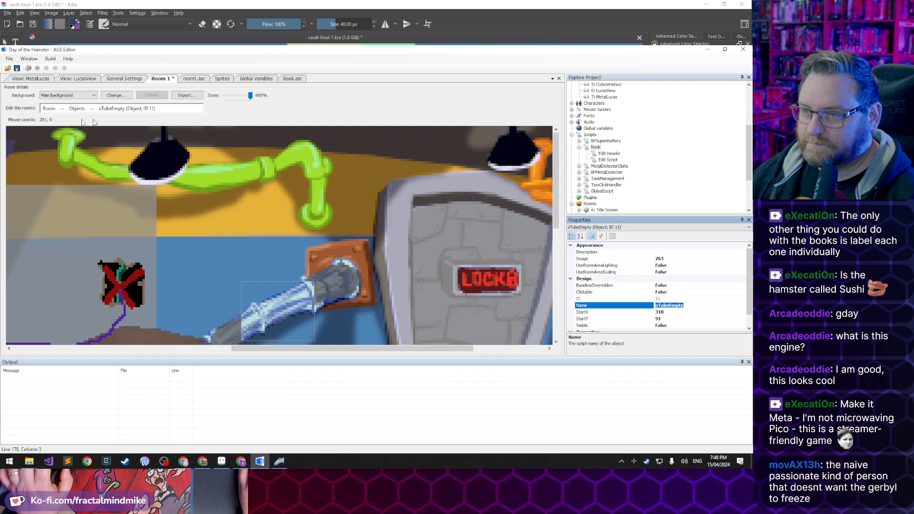
left_click(68, 110)
left_click(86, 160)
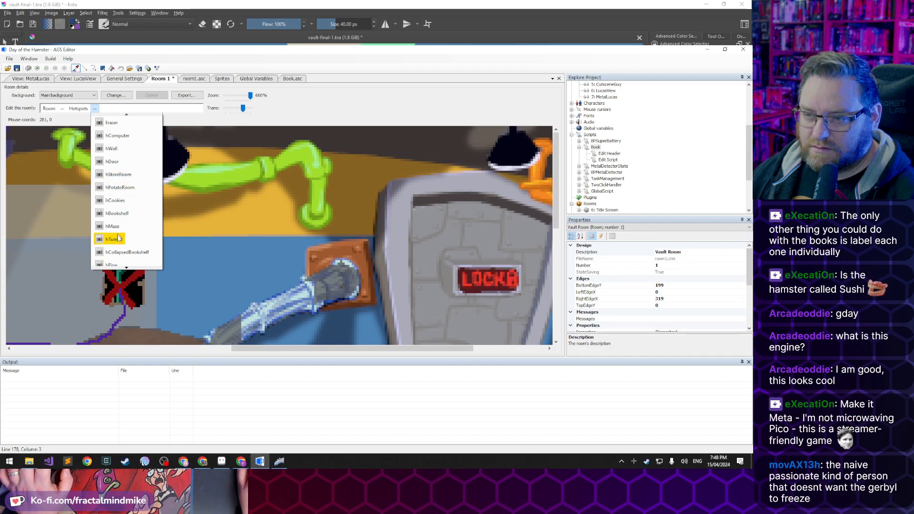
left_click(116, 241)
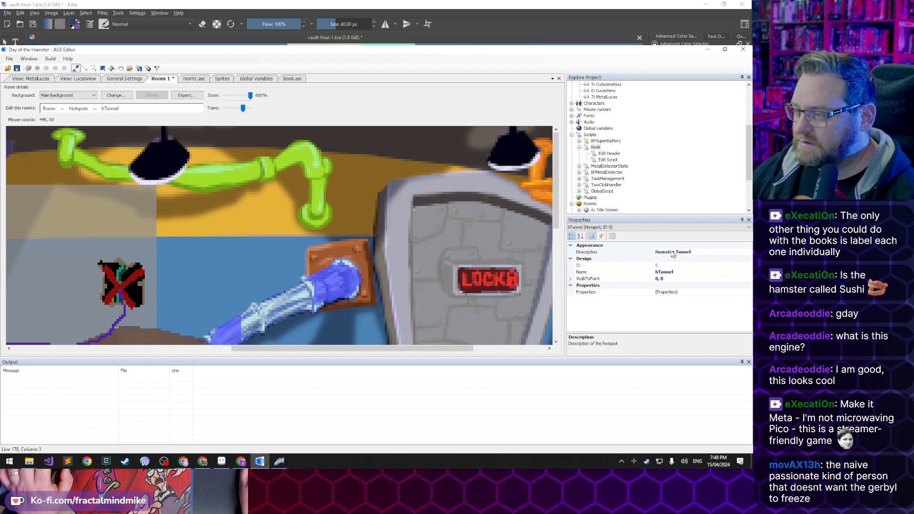
left_click(601, 236)
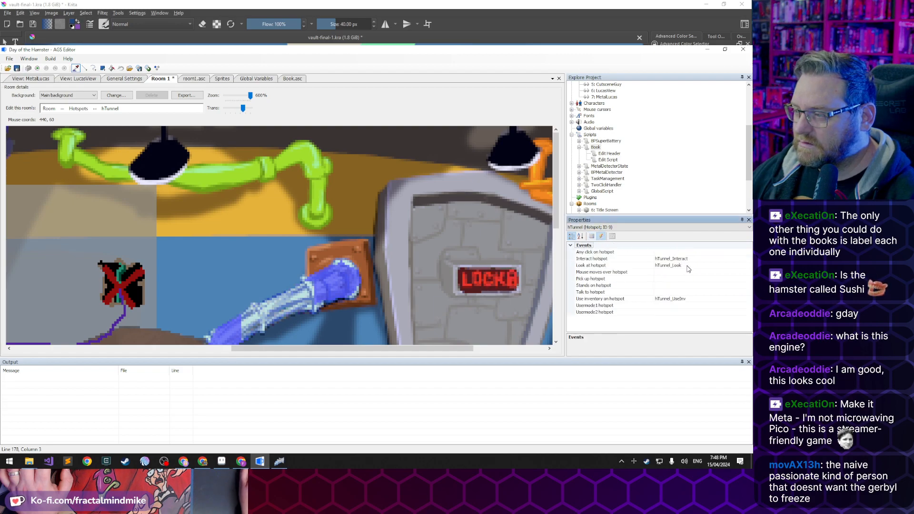
left_click(696, 299)
left_click(748, 300)
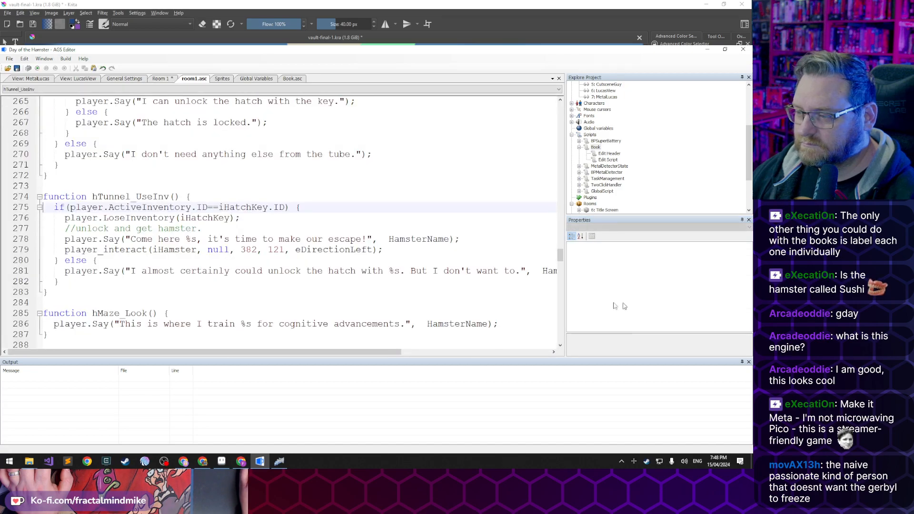
Add oTubeEmpty.Visible=true; after the player_interact call in the hatch-key branch of hTunnel_UseInv and save the project
left_click(118, 228)
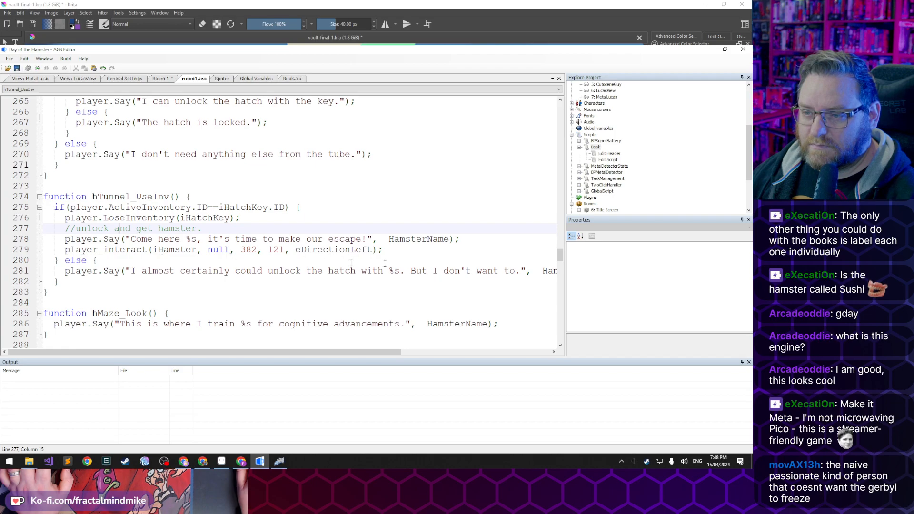
left_click(416, 253)
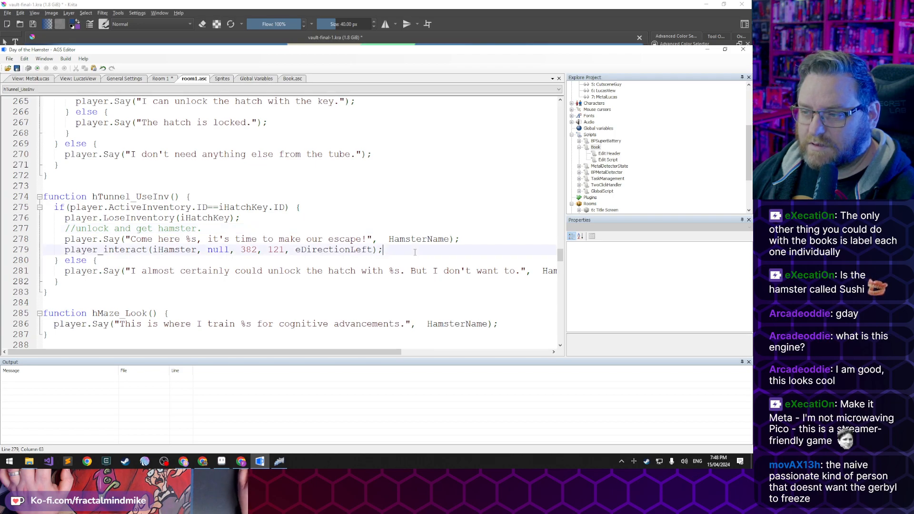
key("Return")
type("oTubeEmpty")
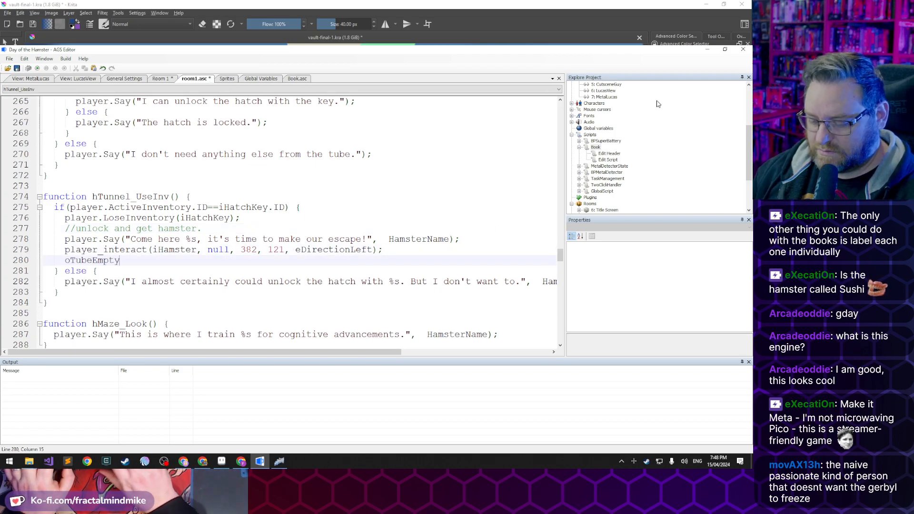
type(".Visible=true;")
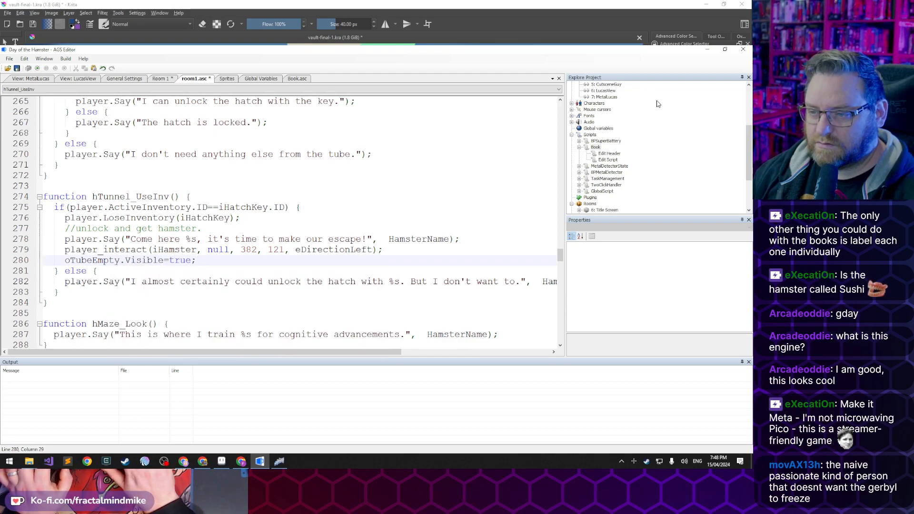
key("ctrl+s")
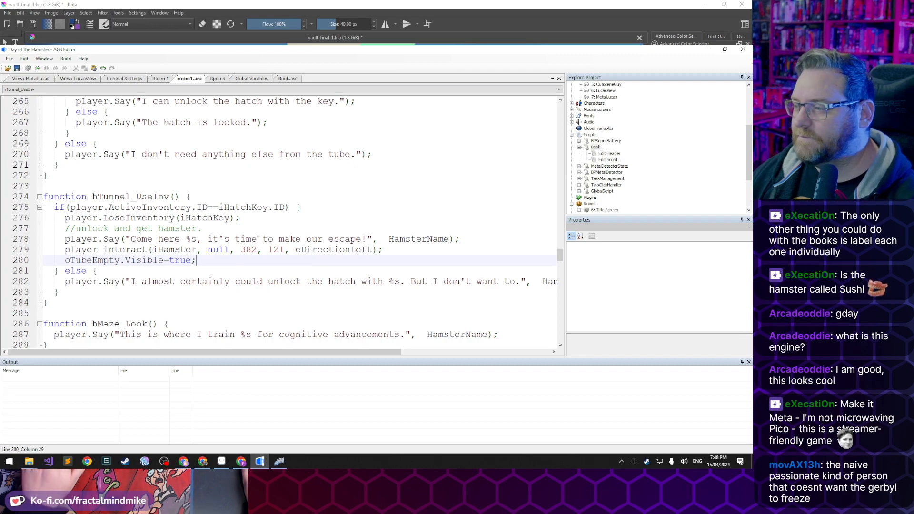
Run the game, walk around the vault room near the fallen books and pick up the blue book
key("F5")
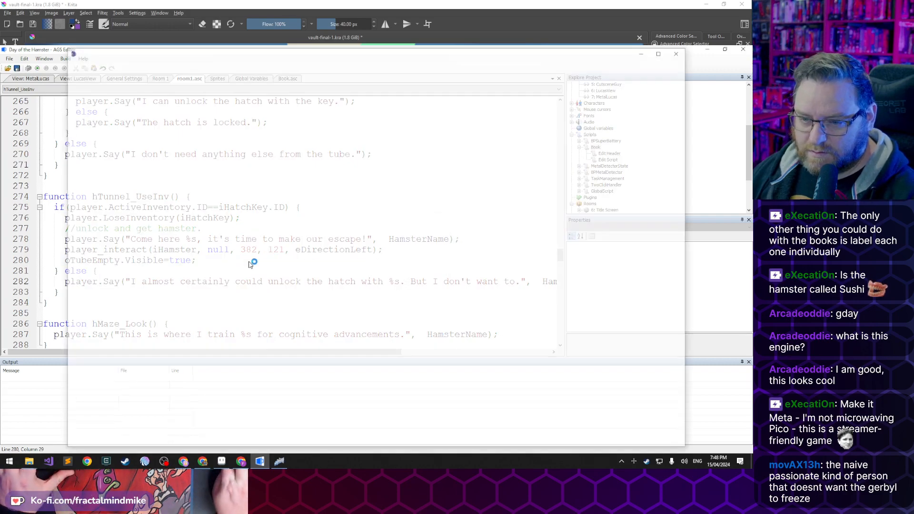
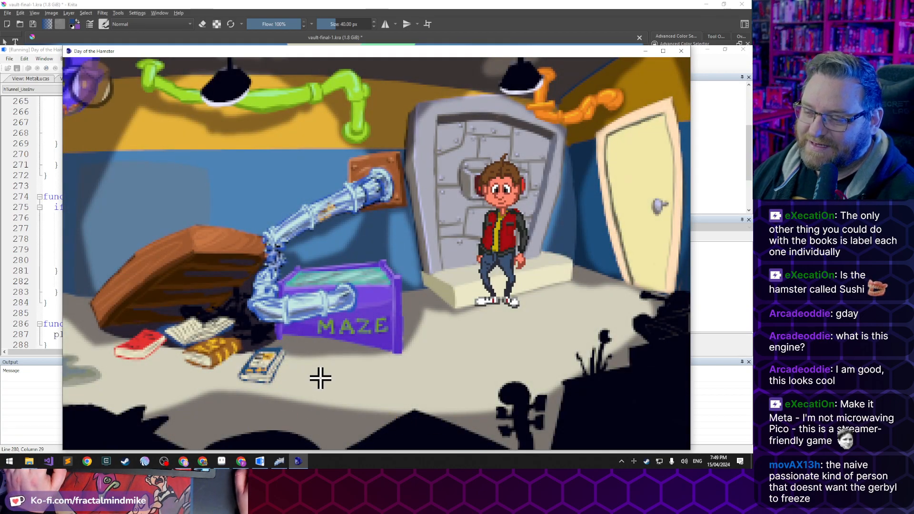
left_click(321, 375)
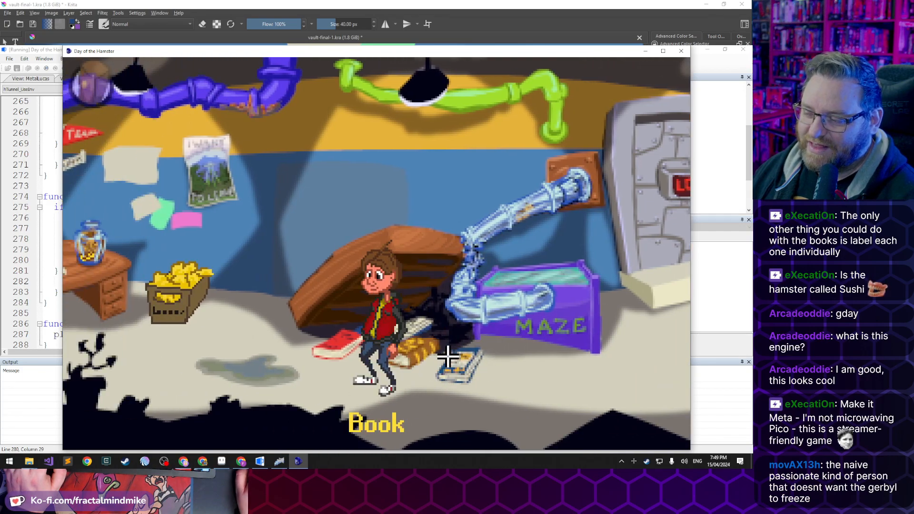
left_click(275, 404)
left_click(487, 427)
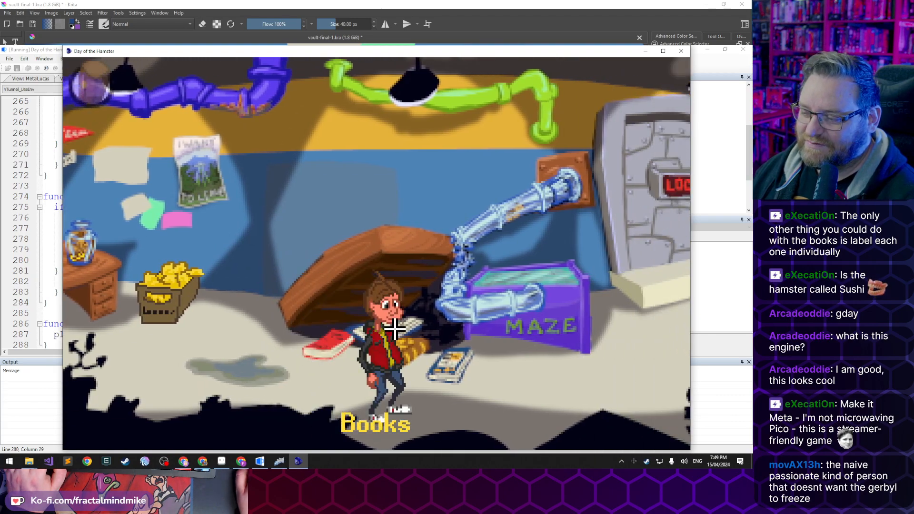
left_click(259, 401)
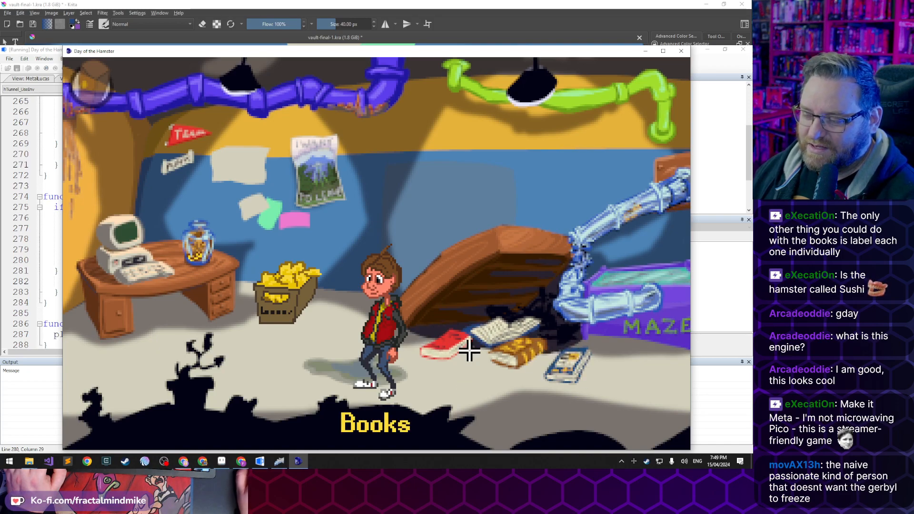
left_click(571, 364)
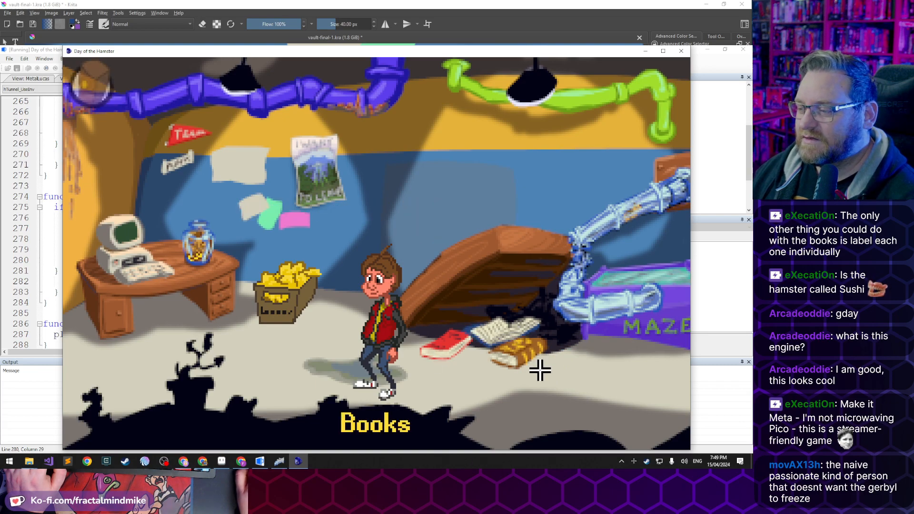
In the running game, collect the Paint Thinner and cordless drill from the storeroom and return to the vault room
left_click(656, 374)
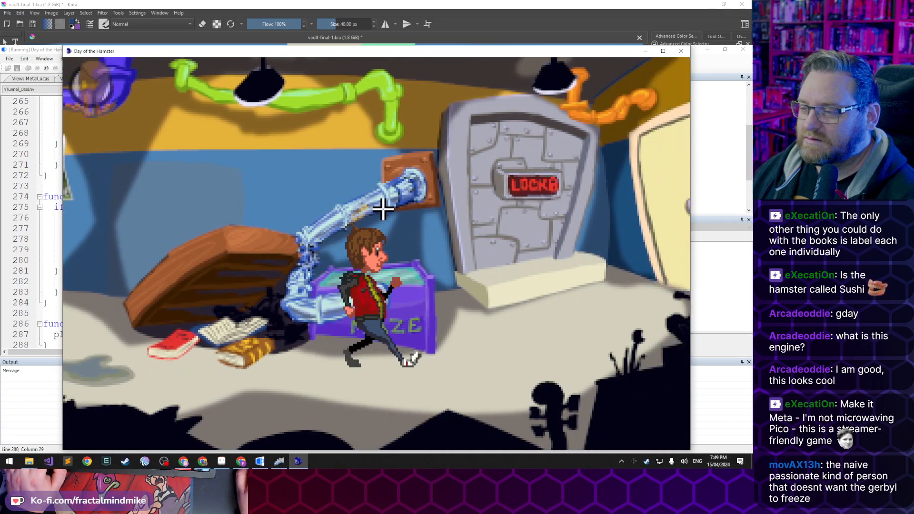
left_click(350, 210)
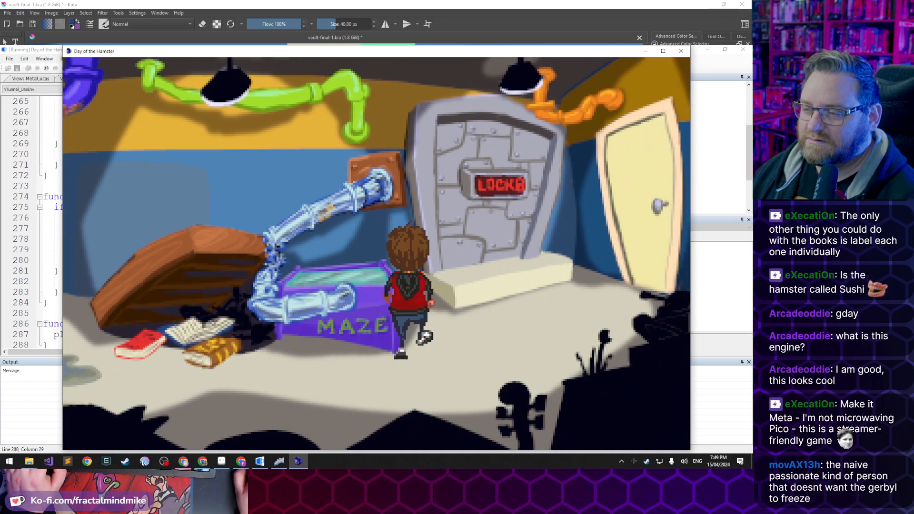
left_click(235, 387)
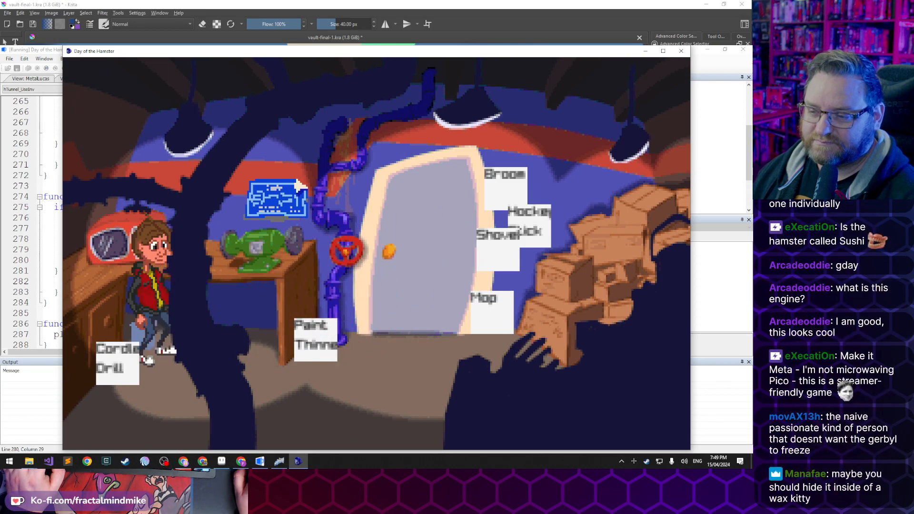
left_click(116, 363)
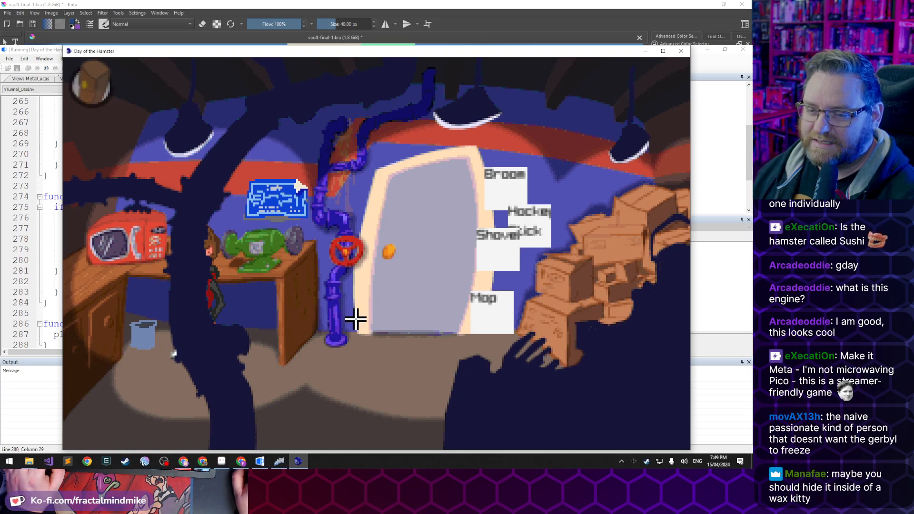
left_click(430, 259)
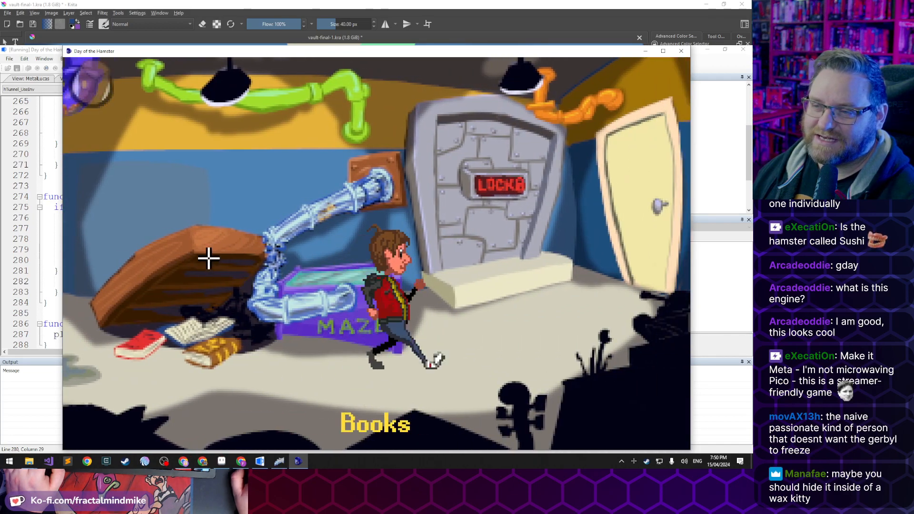
mouse_move(116, 86)
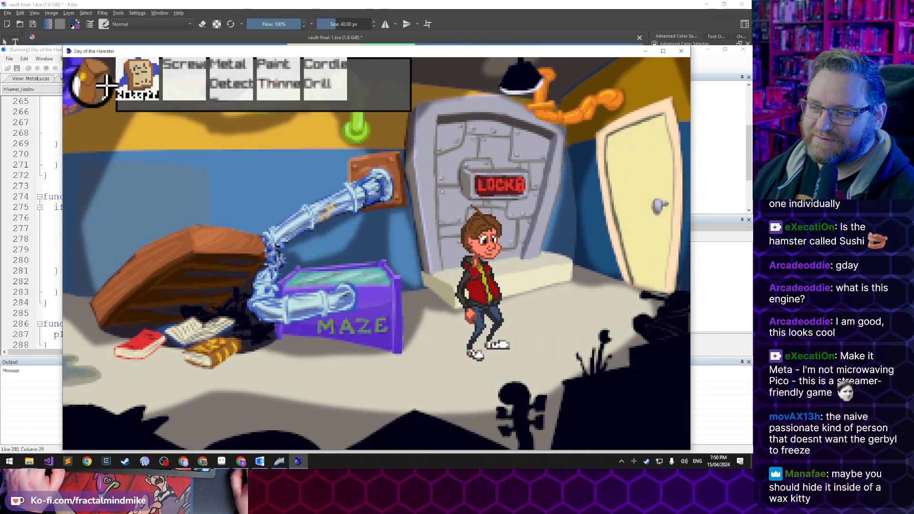
In the running game, walk to the room's desk side and use the cordless drill on the cookie jar
left_click(335, 83)
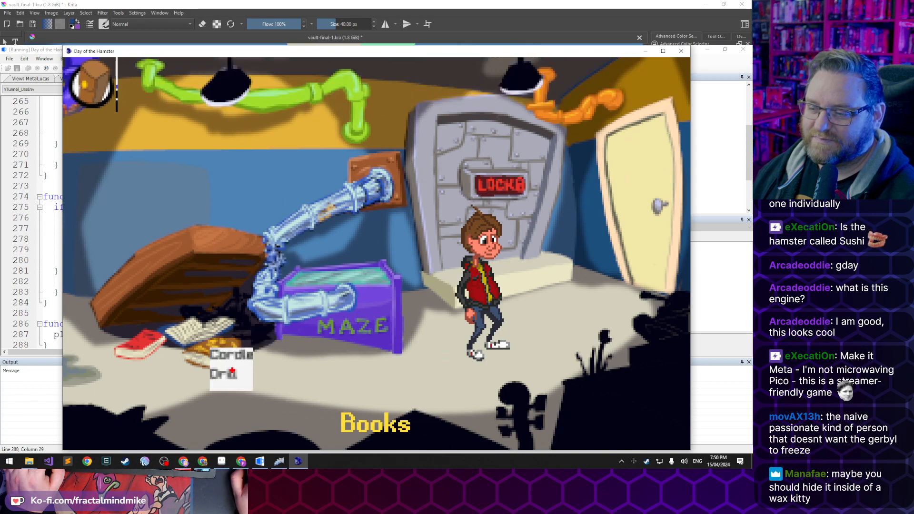
right_click(200, 411)
left_click(181, 405)
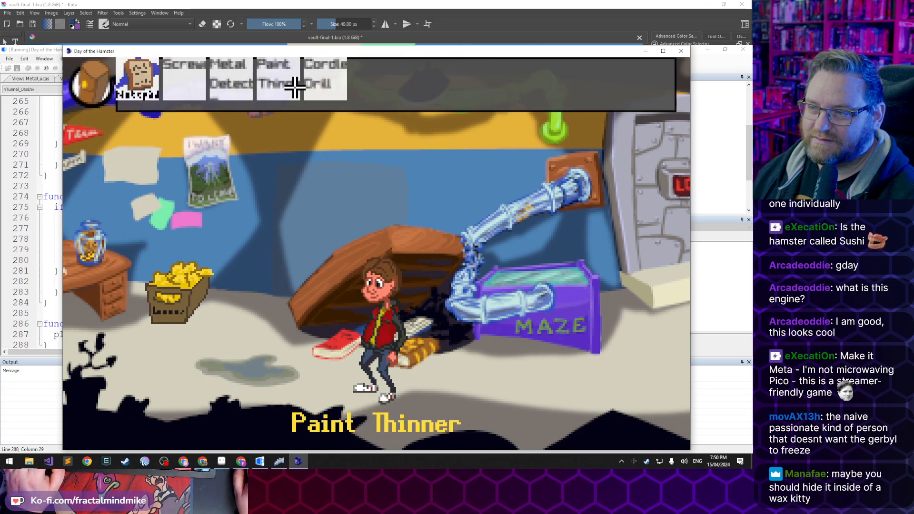
left_click(320, 84)
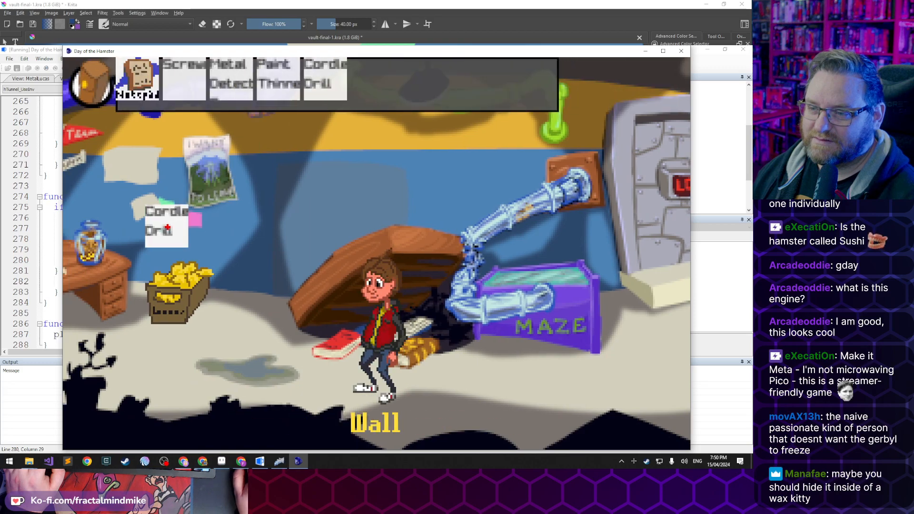
left_click(93, 243)
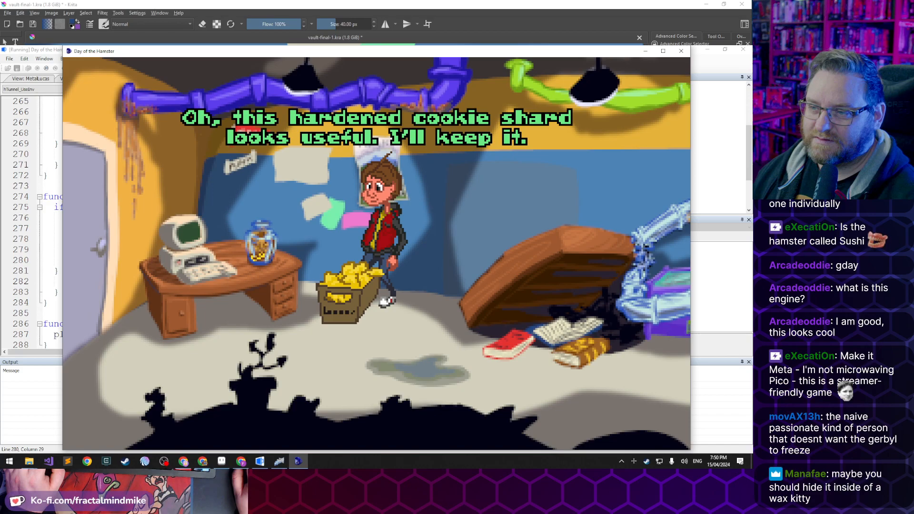
Use the Paint Thinner on the cookie jar in the running game to get the hatch key
mouse_move(240, 68)
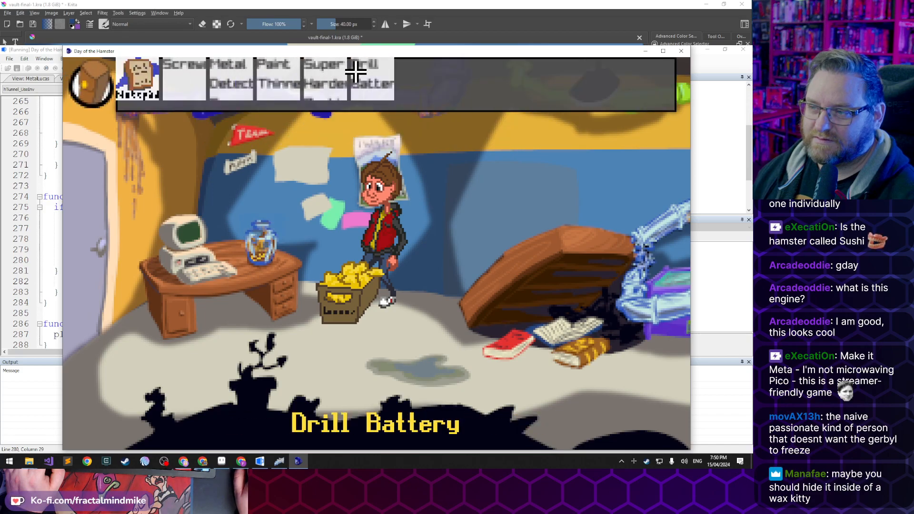
left_click(279, 76)
left_click(266, 258)
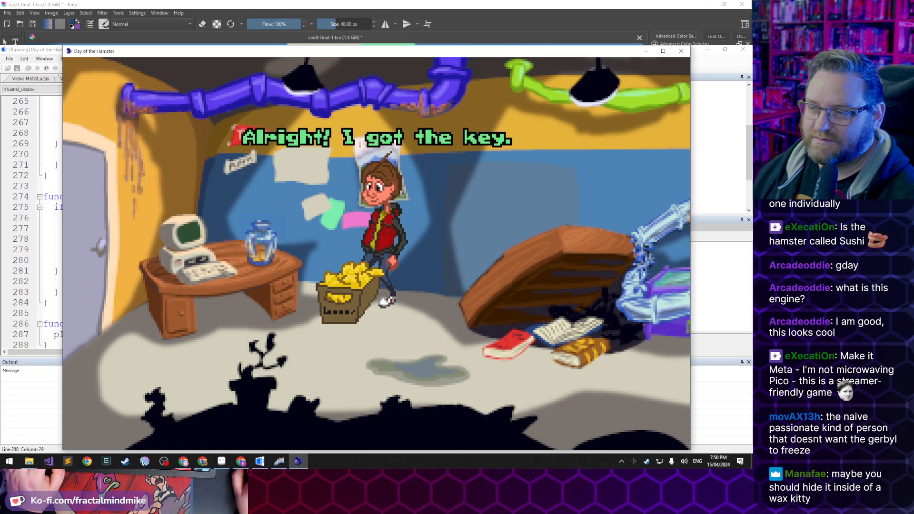
Walk back to the hamster maze in the running game and use the Hatch Key on the hamster tube
left_click(555, 386)
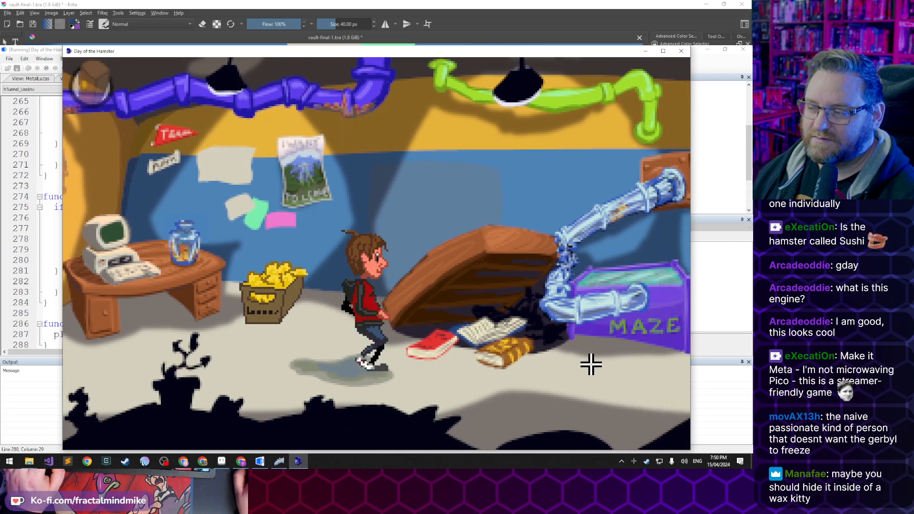
left_click(589, 363)
left_click(92, 86)
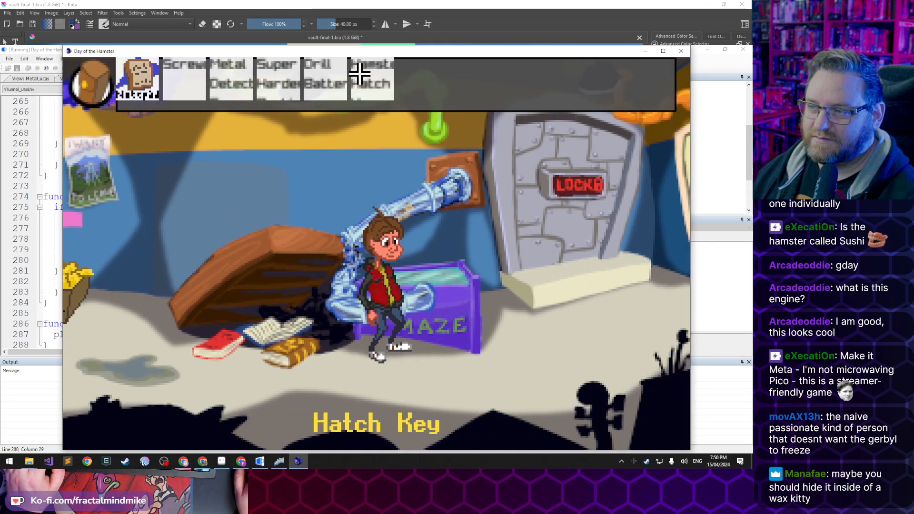
left_click(371, 80)
left_click(438, 190)
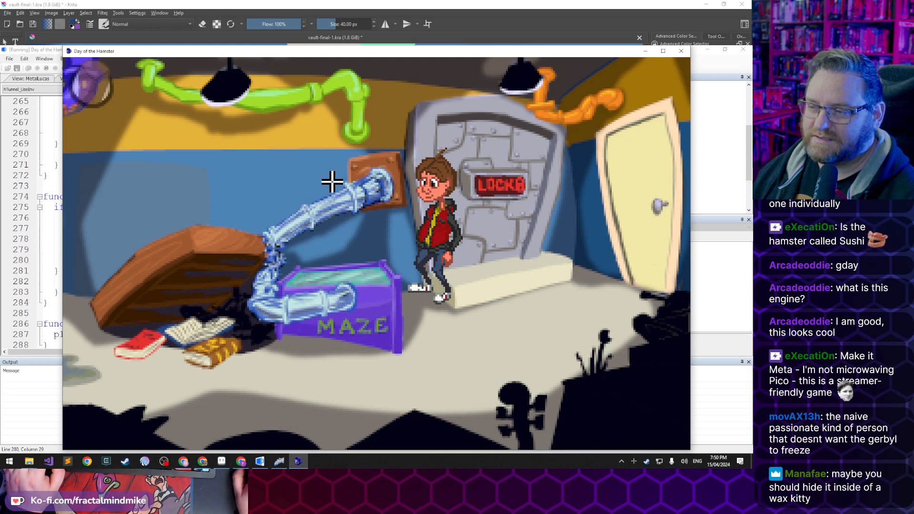
Examine the hamster tube again in the running game, try interacting with the fallen books and close the error dialog
left_click(470, 371)
left_click(286, 275)
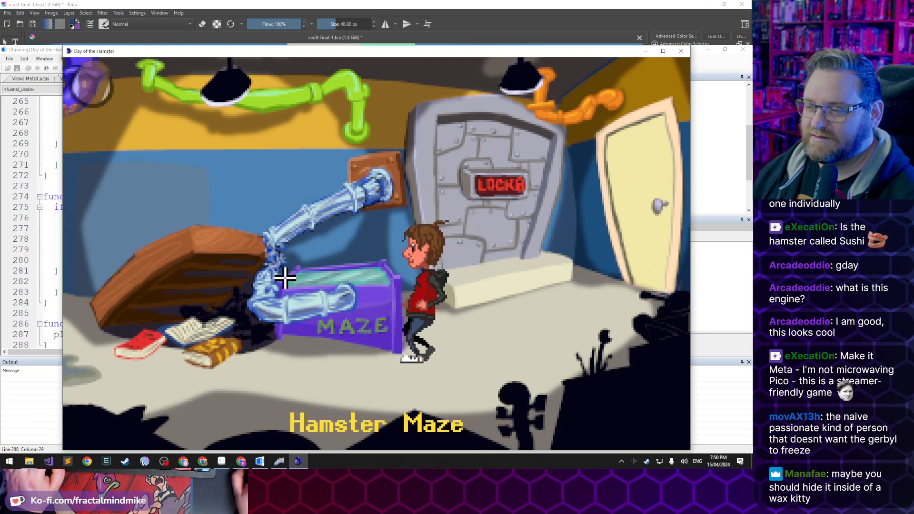
left_click(350, 203)
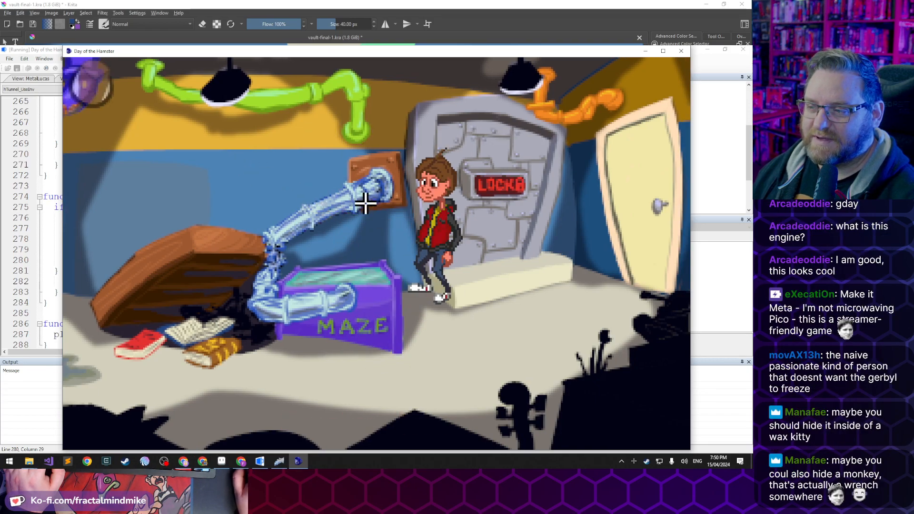
left_click(324, 205)
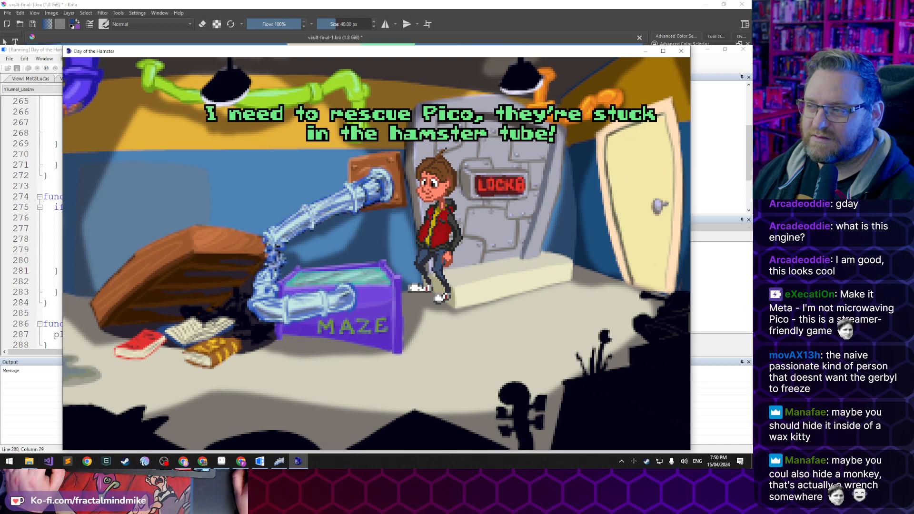
left_click(449, 373)
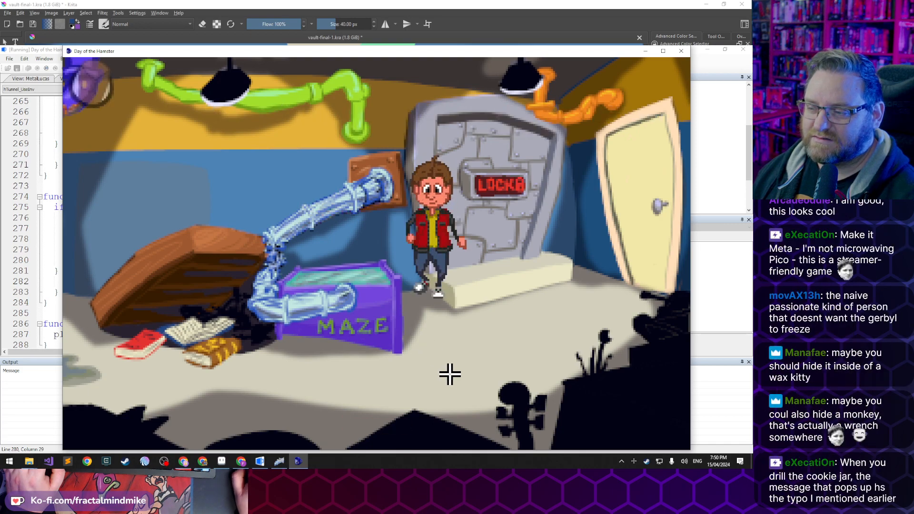
left_click(283, 381)
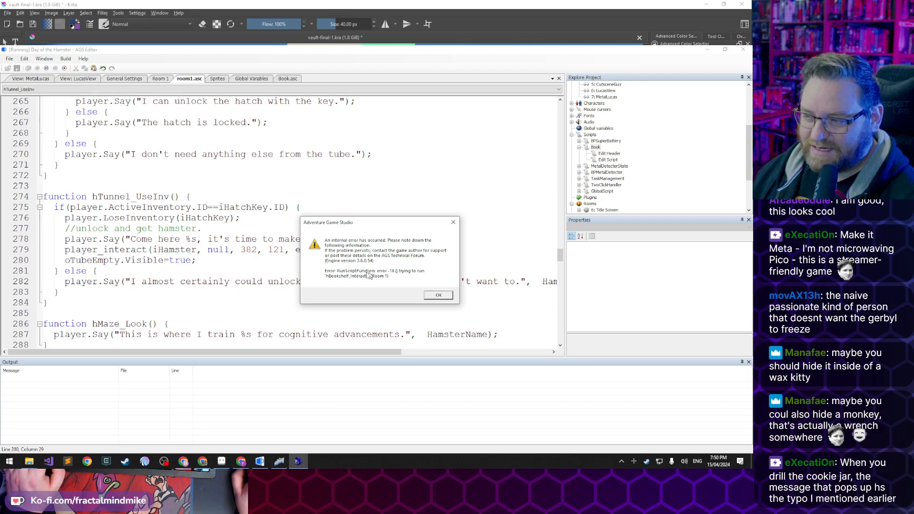
left_click(439, 296)
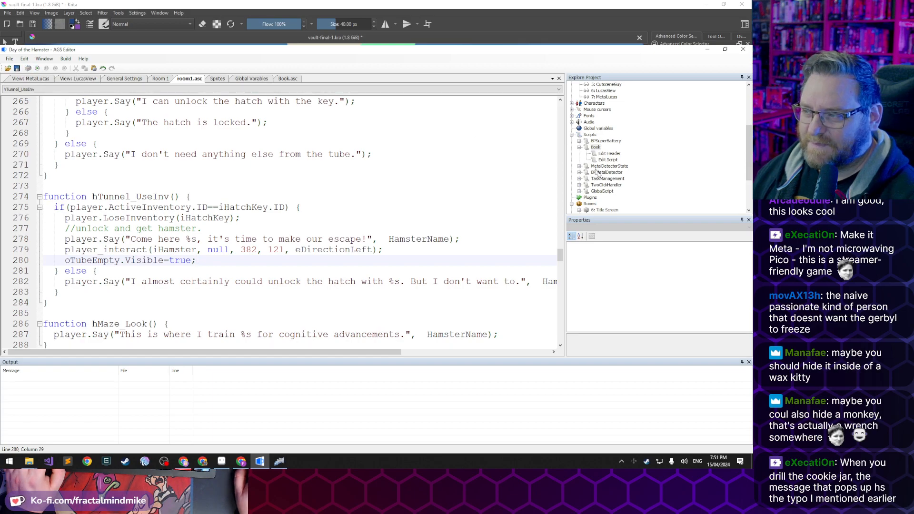
Clear the Interact event handler of the hBookshelf hotspot in Room 1 and launch a test run
left_click(159, 80)
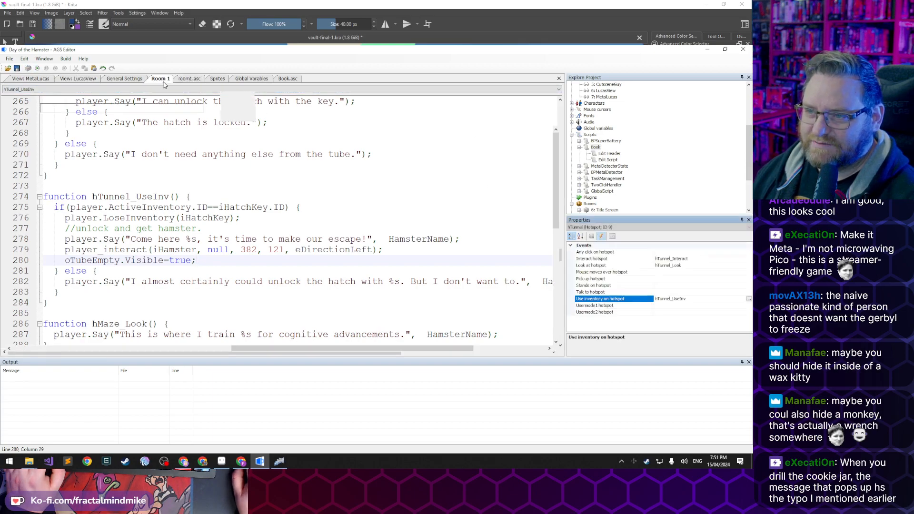
scroll(275, 261, "up", 3)
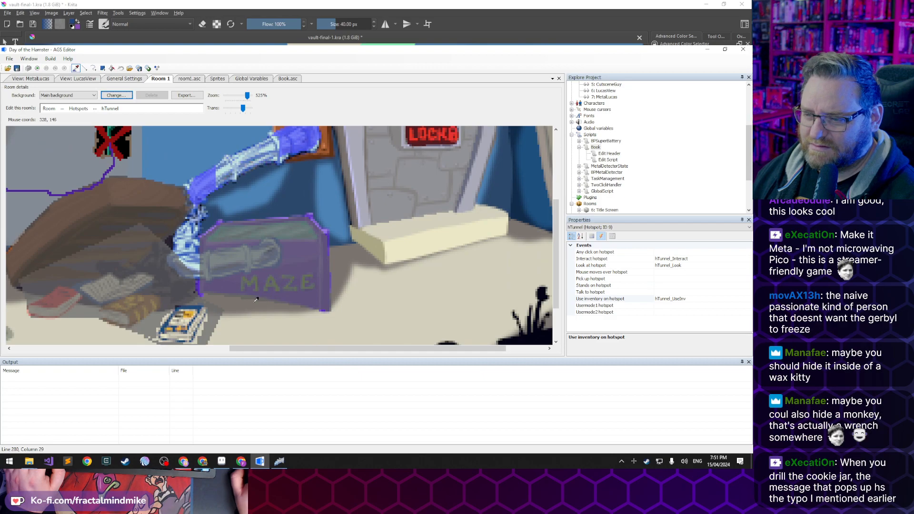
scroll(213, 277, "down", 1)
left_click(206, 256)
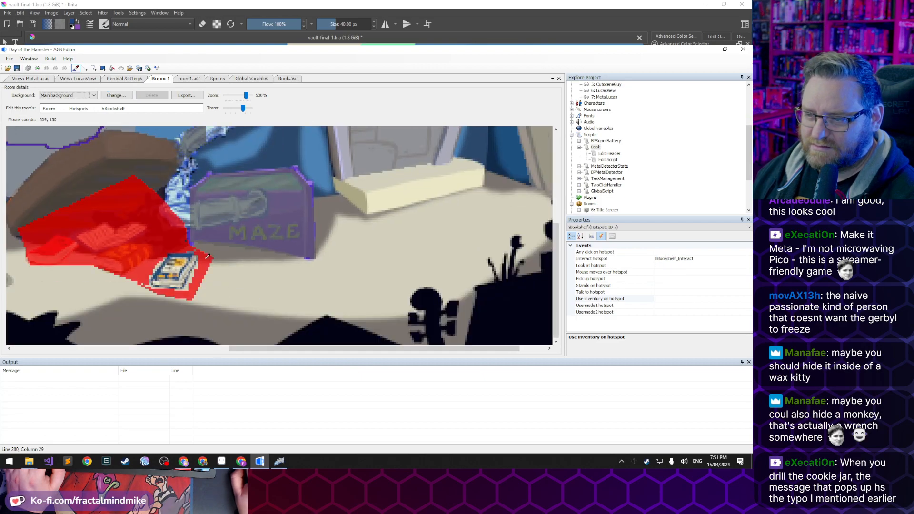
left_click(647, 259)
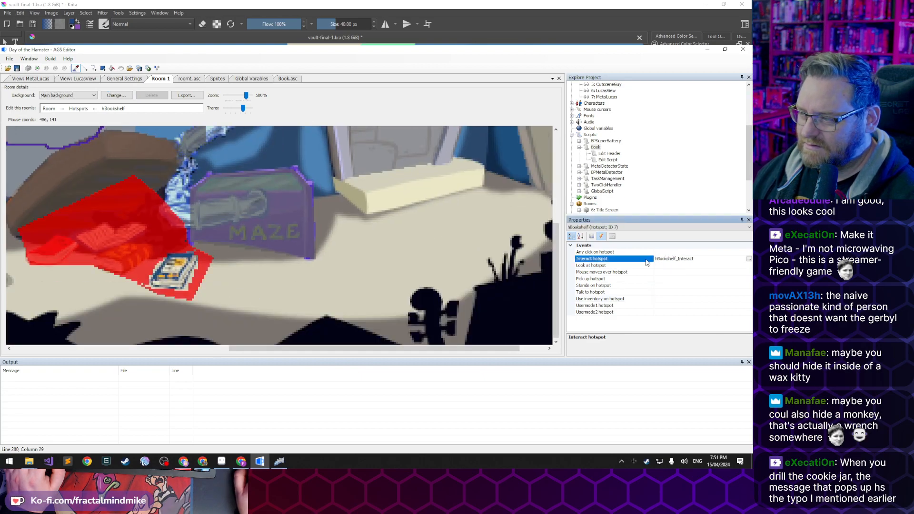
double_click(704, 259)
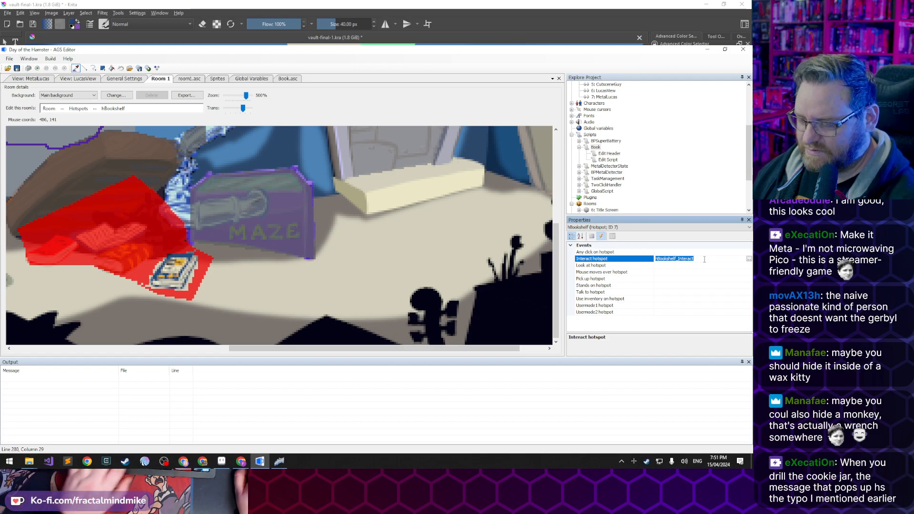
key("Delete")
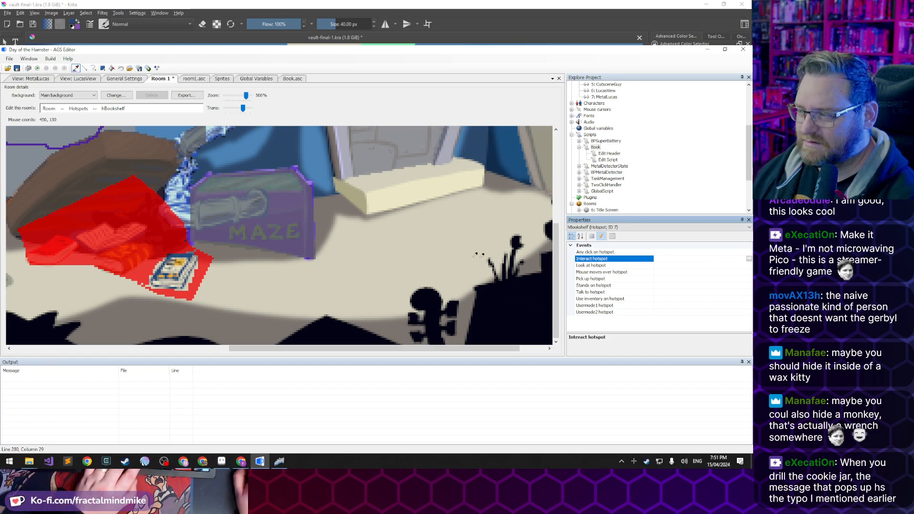
left_click(38, 69)
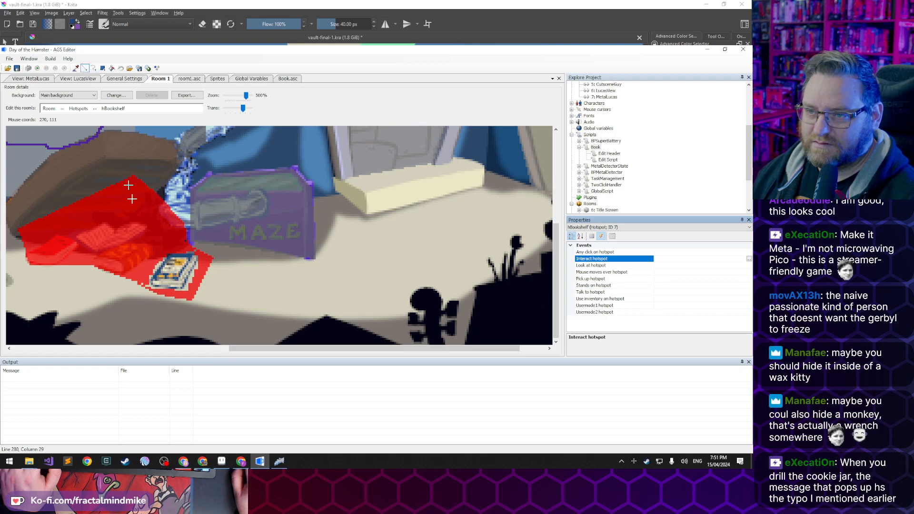
Draw line strokes on the hBookshelf hotspot mask along its lower edge beneath the manual
left_click(142, 284)
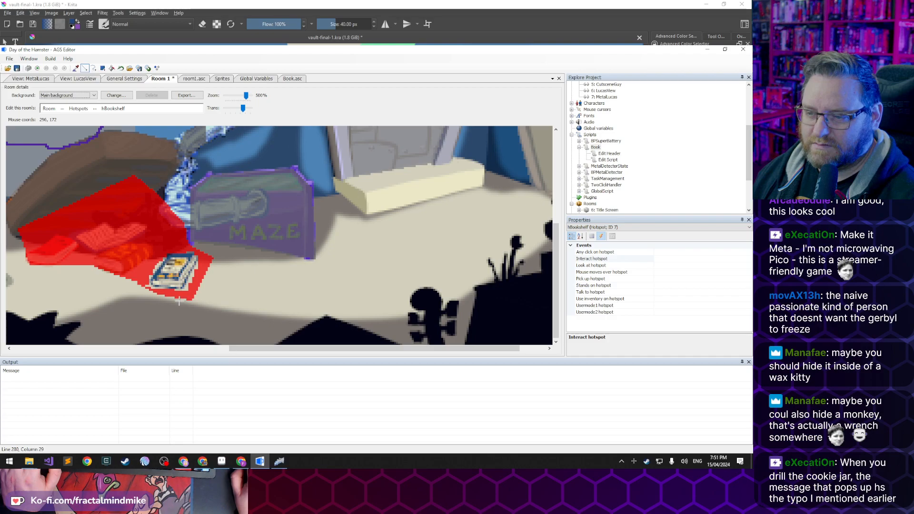
left_click_drag(147, 286, 190, 286)
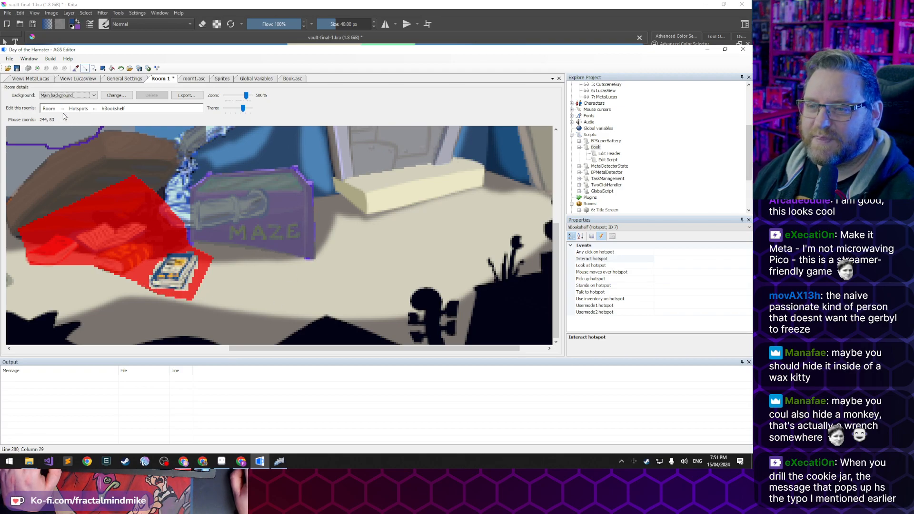
Leave hotspot editing and inspect the whole vault room at 250% zoom
left_click(49, 108)
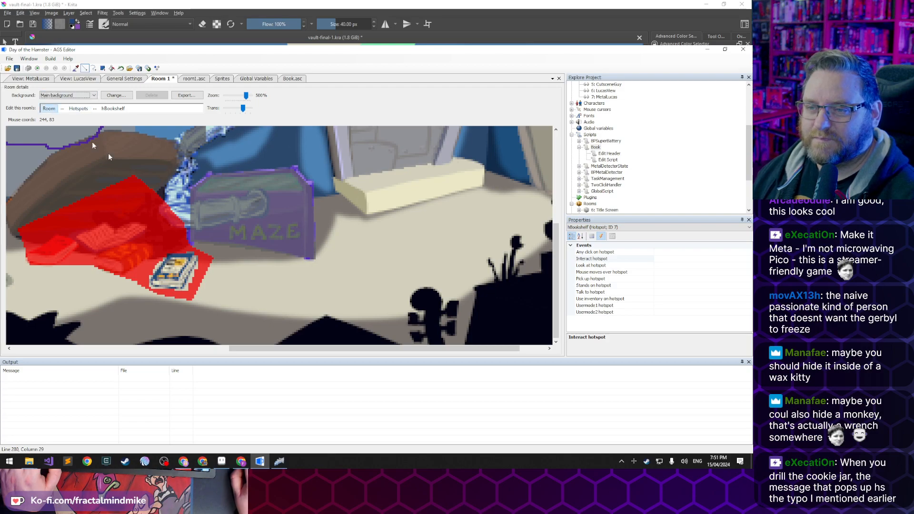
scroll(230, 235, "down", 3)
scroll(276, 262, "down", 4)
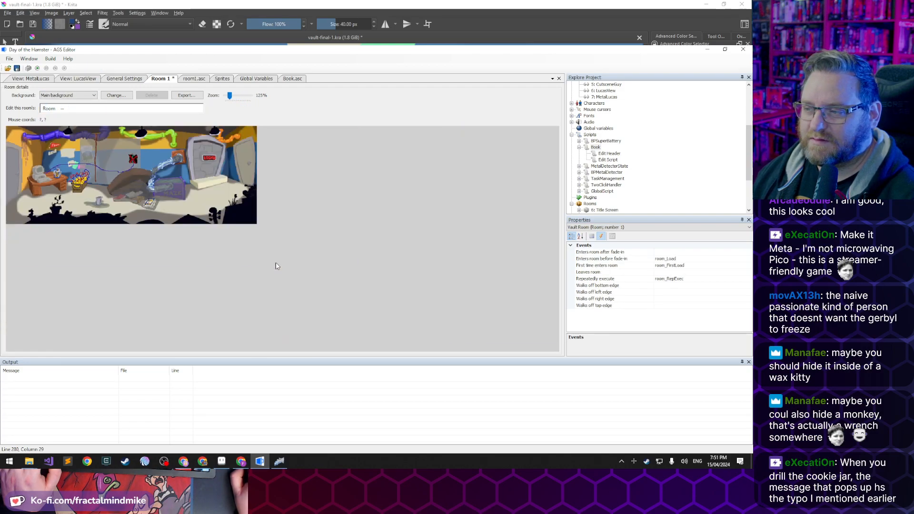
scroll(196, 239, "up", 2)
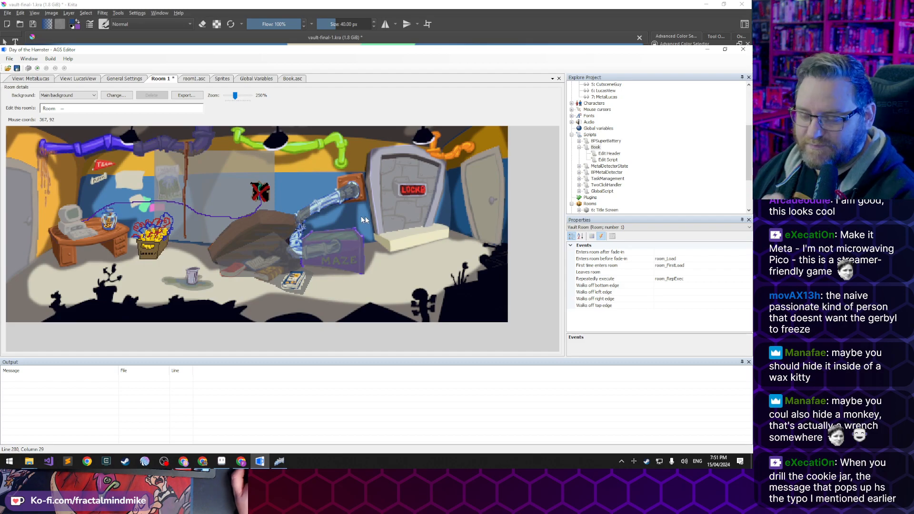
Switch to the Google Docs task list and check off Vault Door Locked under Vault Door Variations
left_click(241, 461)
scroll(203, 189, "up", 20)
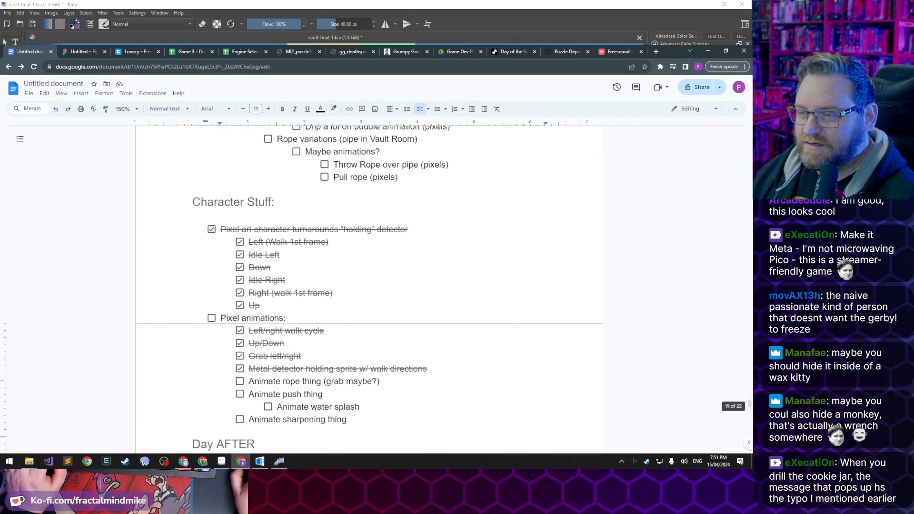
scroll(260, 285, "down", 5)
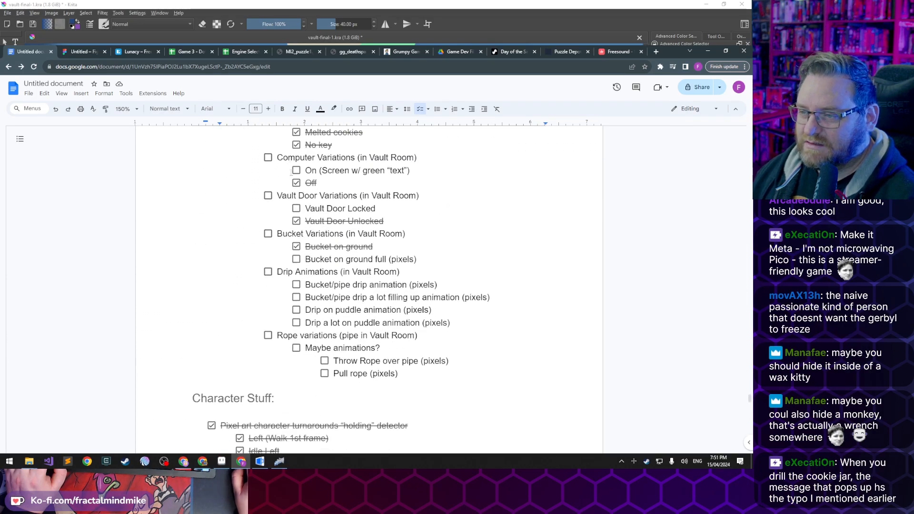
left_click(296, 210)
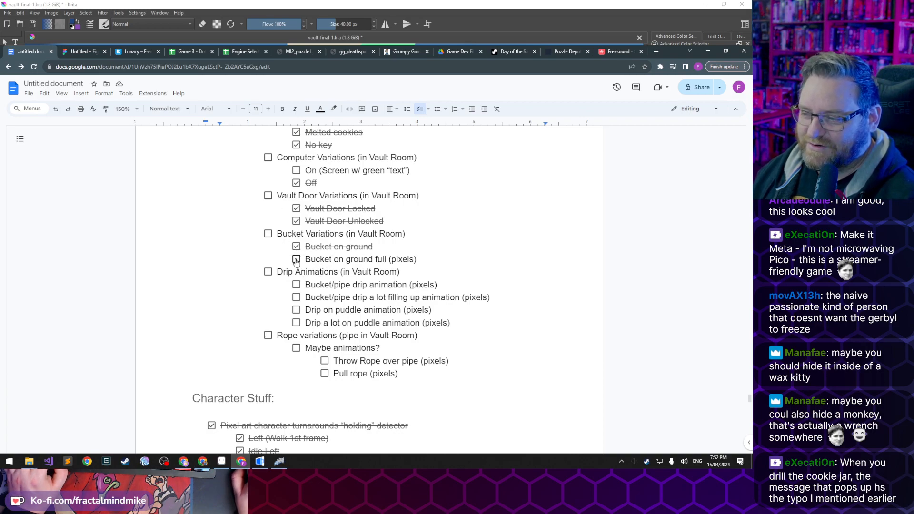
Review the remaining unchecked items in the Vault section of the task list, including computer, bucket, drip and rope variations
scroll(305, 252, "down", 2)
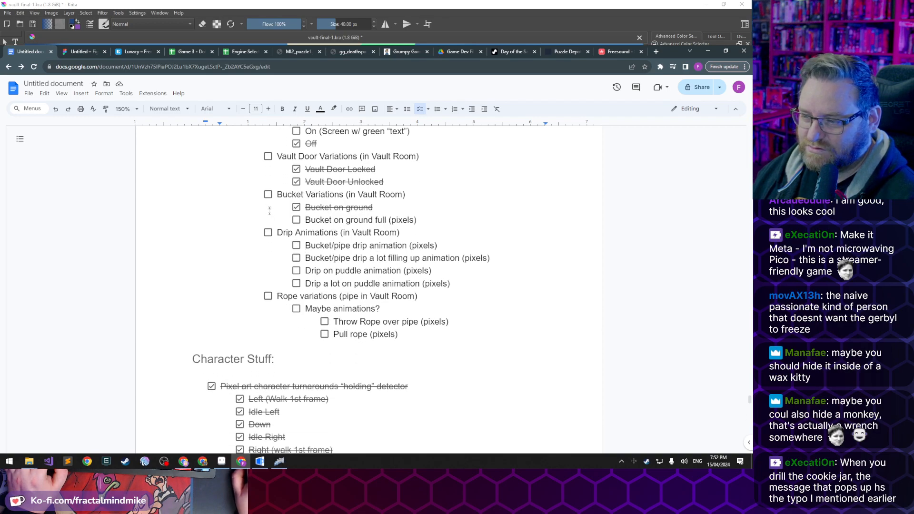
scroll(312, 235, "up", 5)
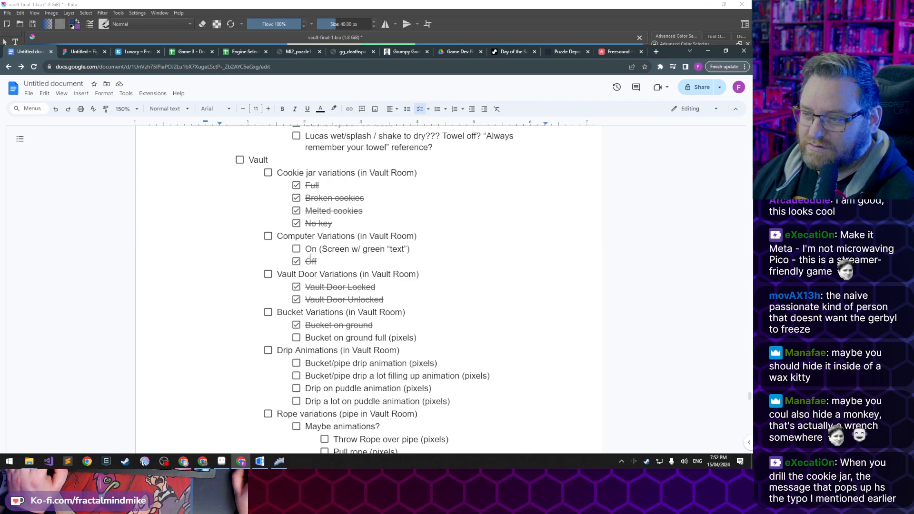
scroll(292, 316, "down", 4)
scroll(288, 229, "up", 6)
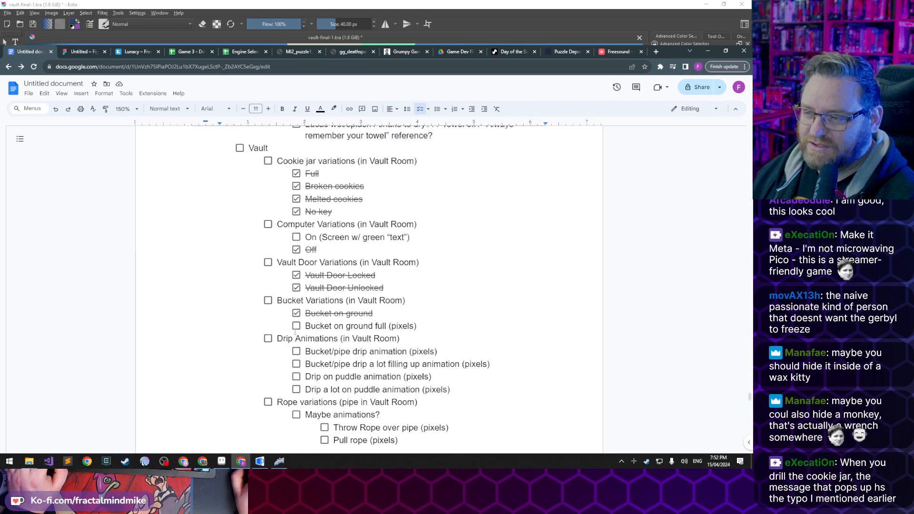
scroll(291, 217, "down", 6)
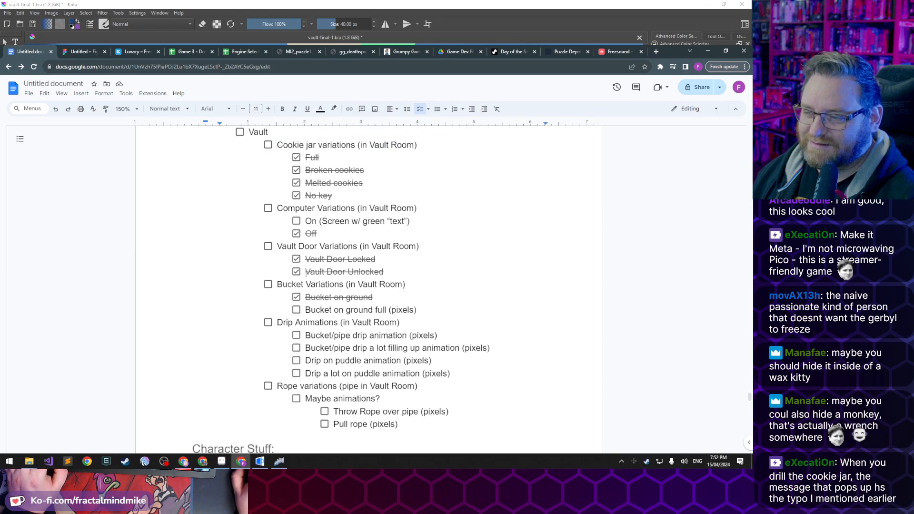
scroll(331, 216, "up", 2)
scroll(331, 216, "up", 3)
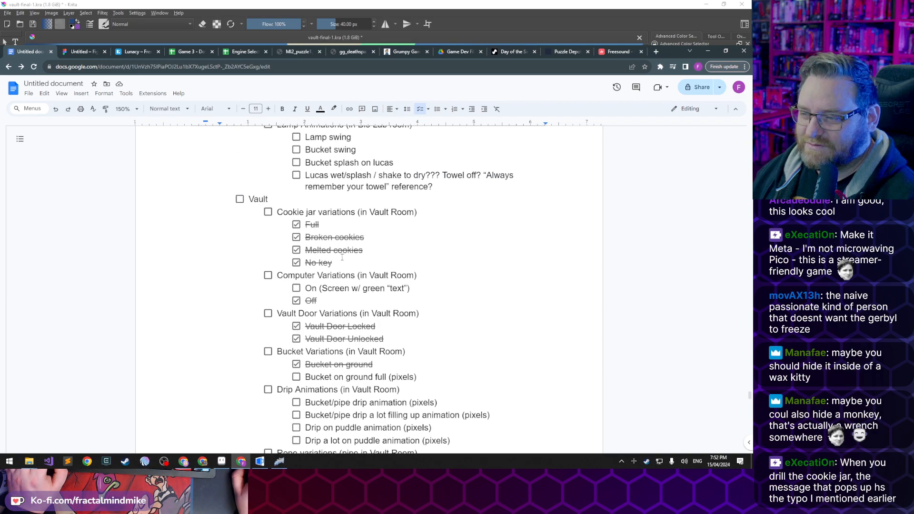
Add a checklist item "Hamster tube (valut room)" after the cookie jar variations in the Vault section
scroll(343, 260, "down", 3)
left_click(349, 187)
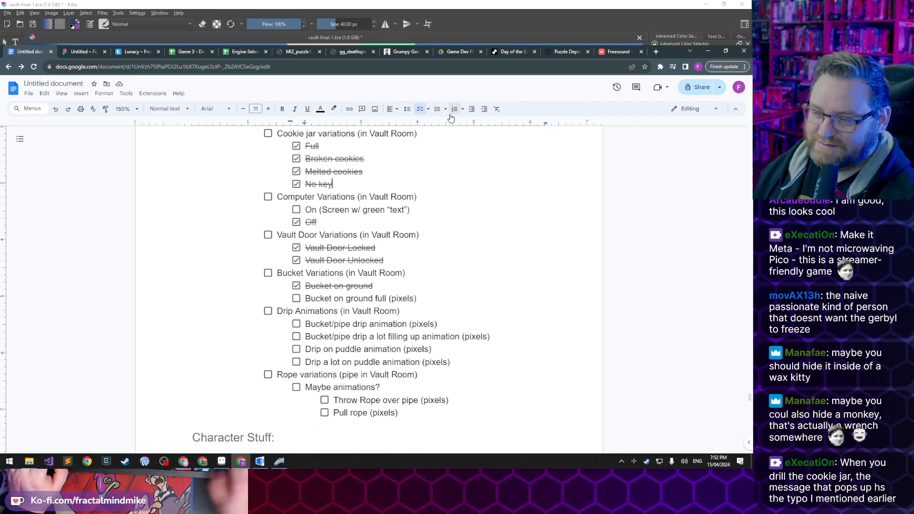
key("Return")
key("Return")
type("Hamster tube")
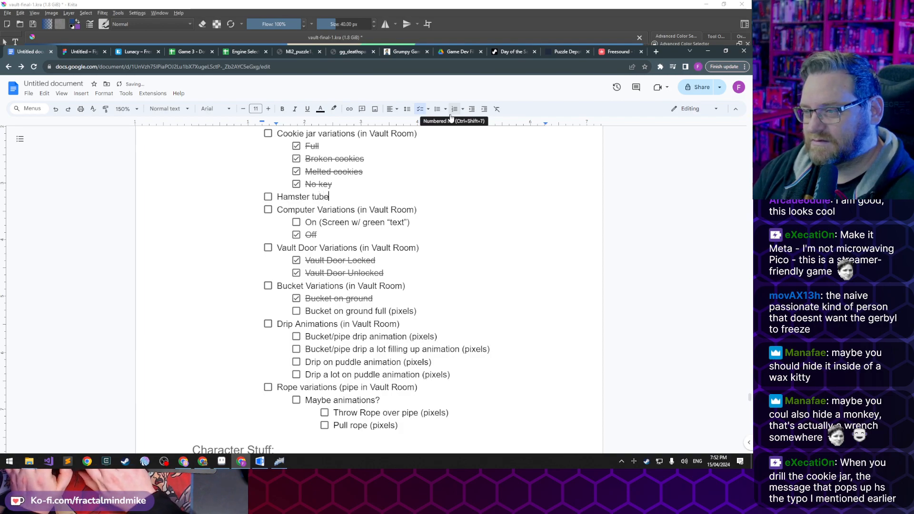
type(" (valut room)")
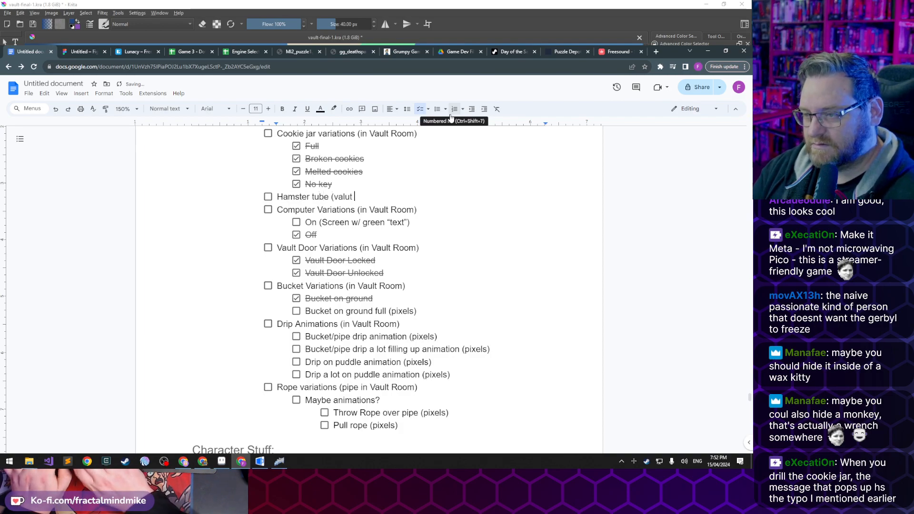
Add the indented sub-items "Hamster in tube" and "No hamster" under the Hamster tube item
key("Return")
key("Tab")
type("Hamster in tube")
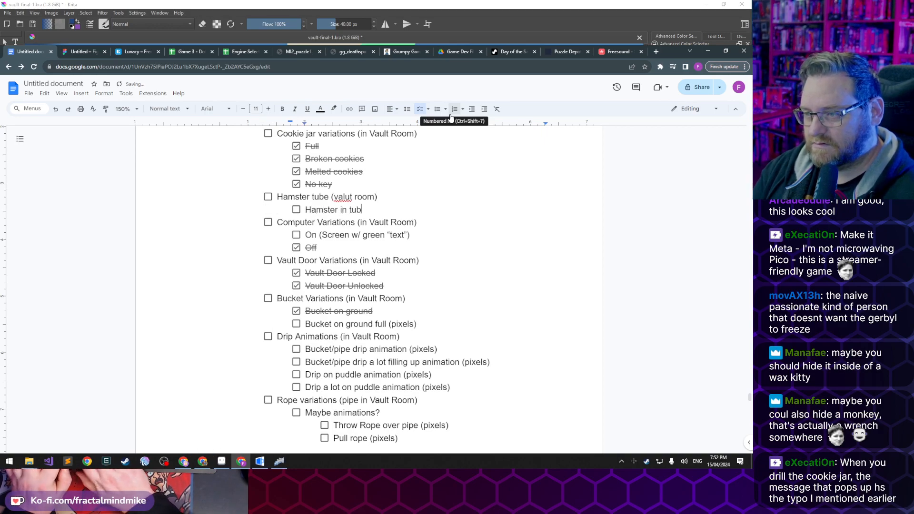
key("Return")
type("No hamster")
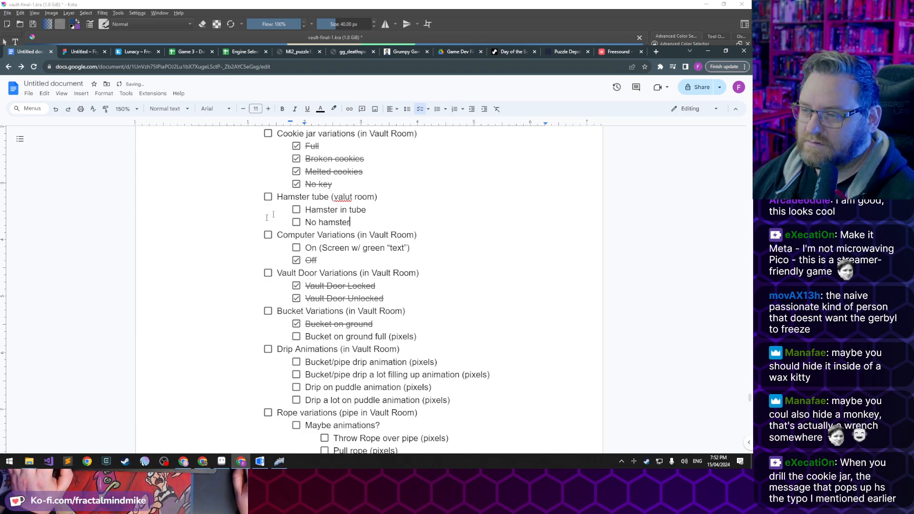
Check off Hamster in tube, No hamster, Hamster tube and Cookie jar variations, leaving Vault Door Variations unchecked
left_click(294, 209)
left_click(298, 221)
left_click(268, 197)
left_click(268, 133)
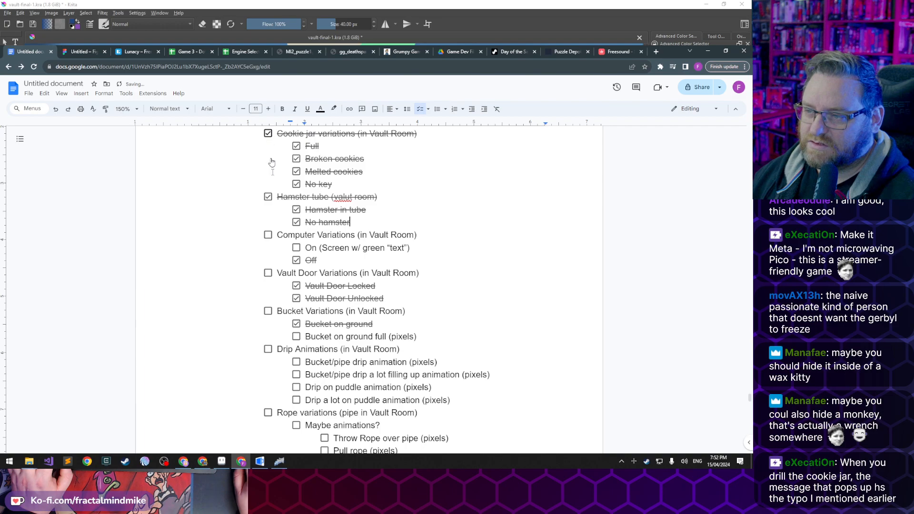
left_click(267, 273)
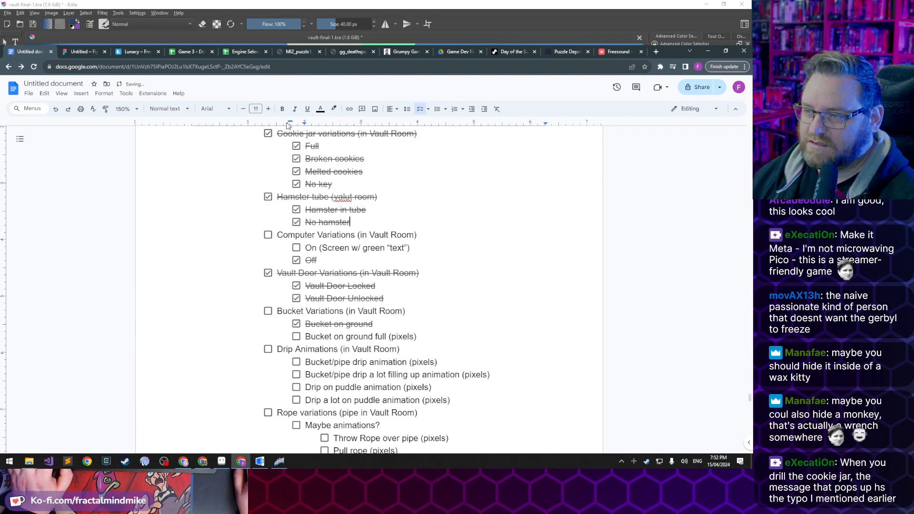
left_click(267, 274)
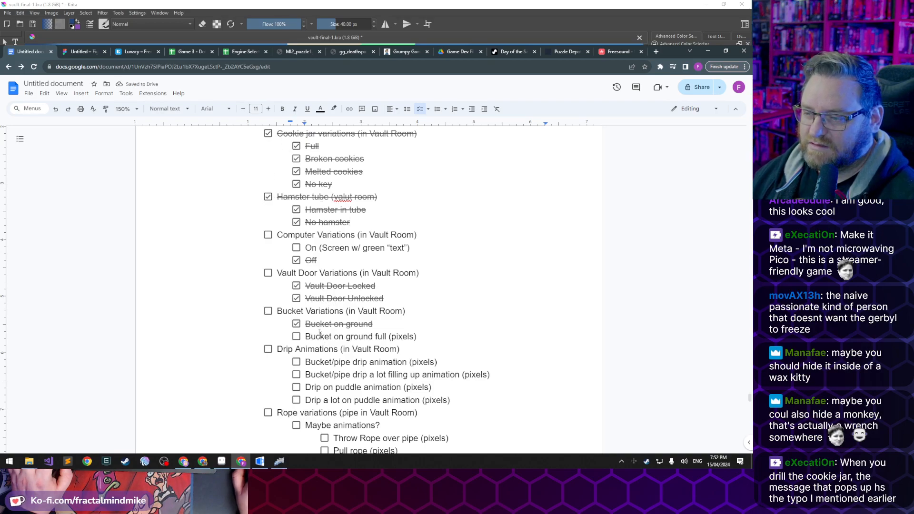
Examine the unchecked bucket and drip animation items in the Vault section
scroll(346, 342, "down", 2)
scroll(334, 247, "down", 1)
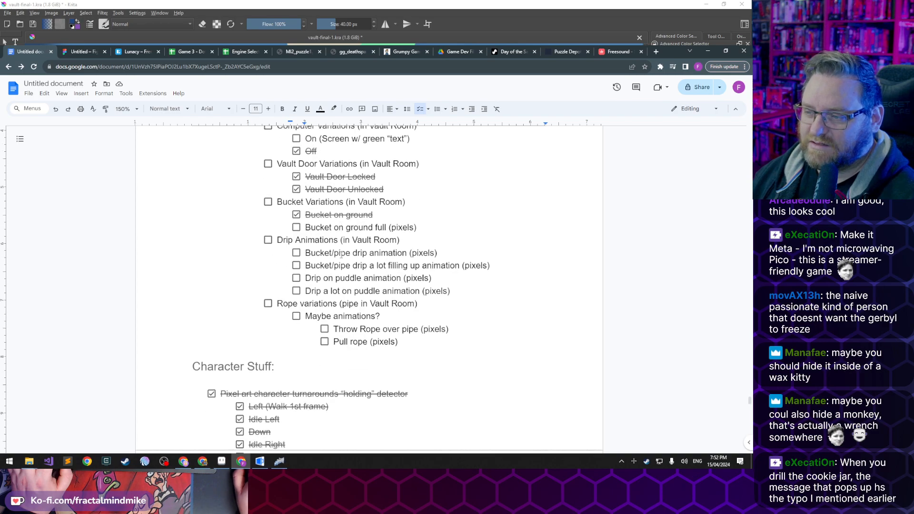
double_click(402, 218)
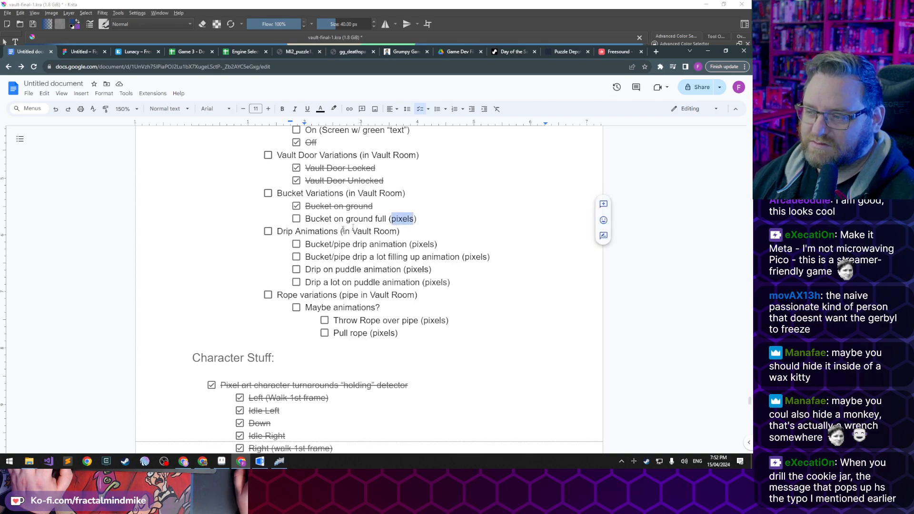
triple_click(326, 220)
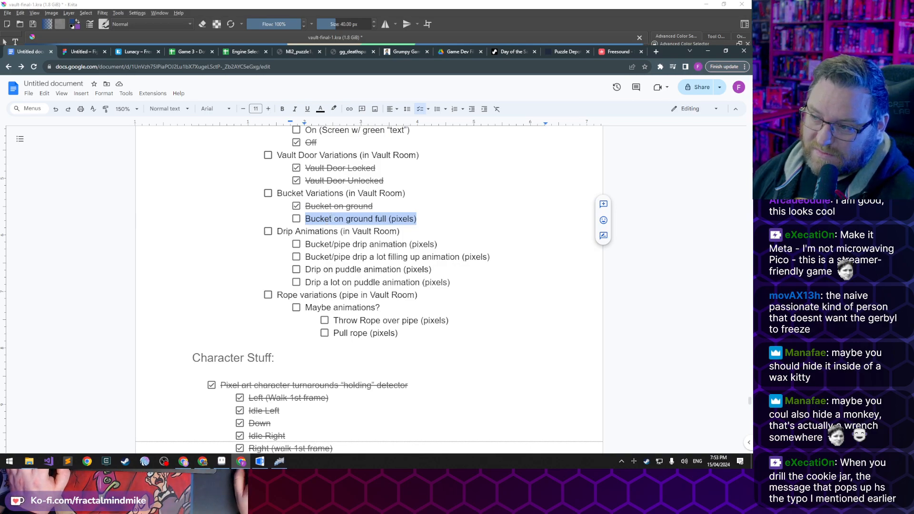
left_click(333, 219)
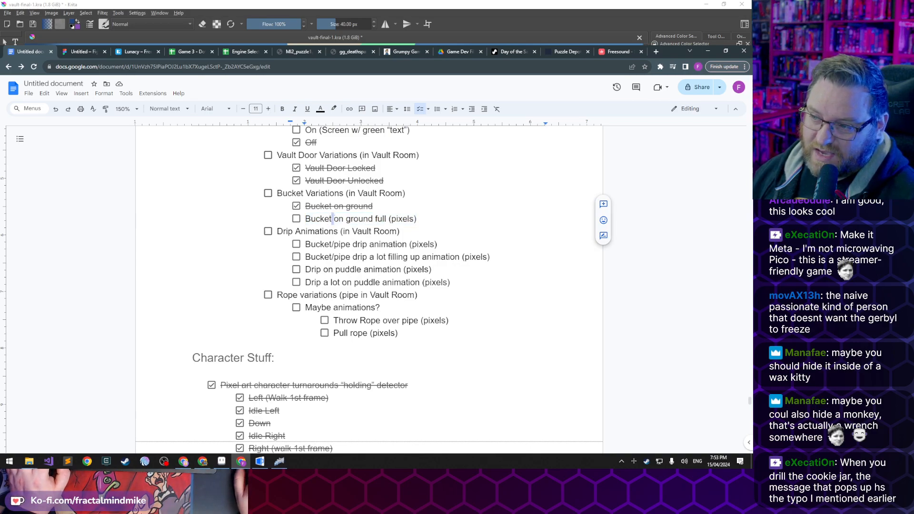
double_click(360, 220)
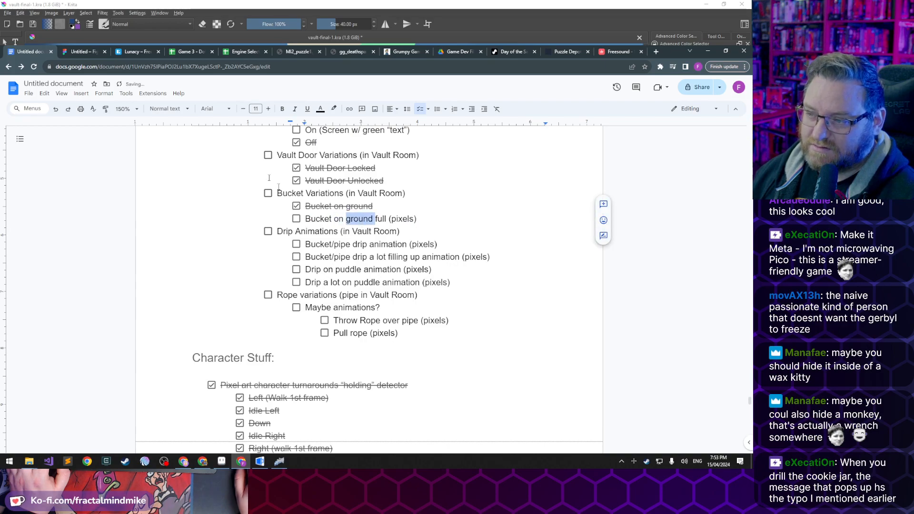
double_click(318, 244)
double_click(318, 232)
left_click(320, 232)
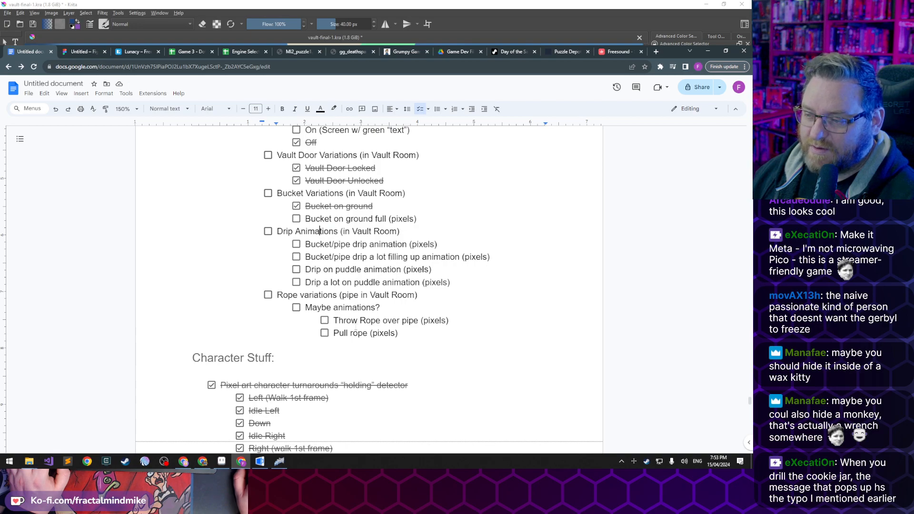
Examine the Computer Variations items and the remaining rope variations in the Vault section
scroll(353, 328, "up", 3)
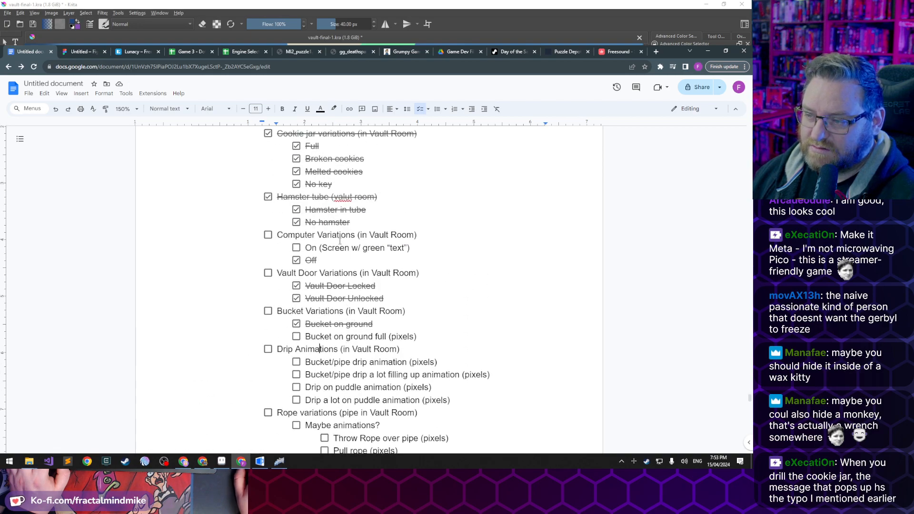
triple_click(314, 248)
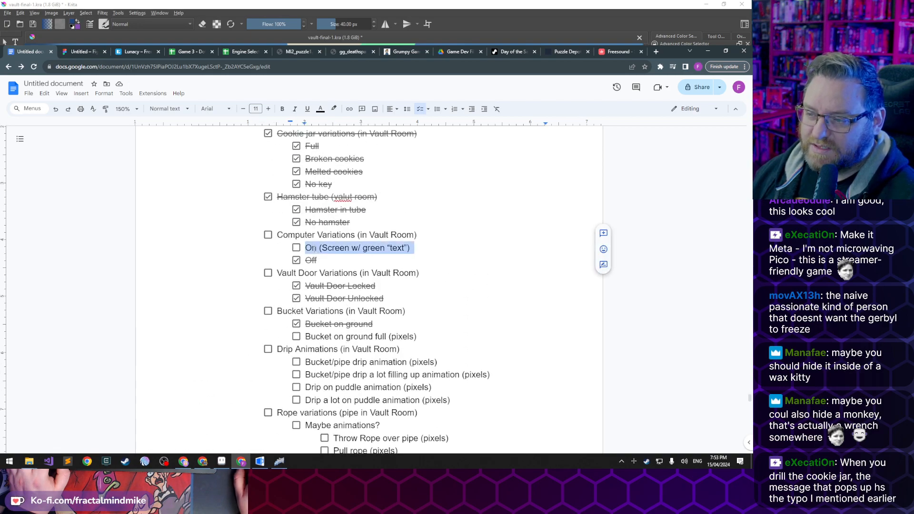
left_click(353, 263)
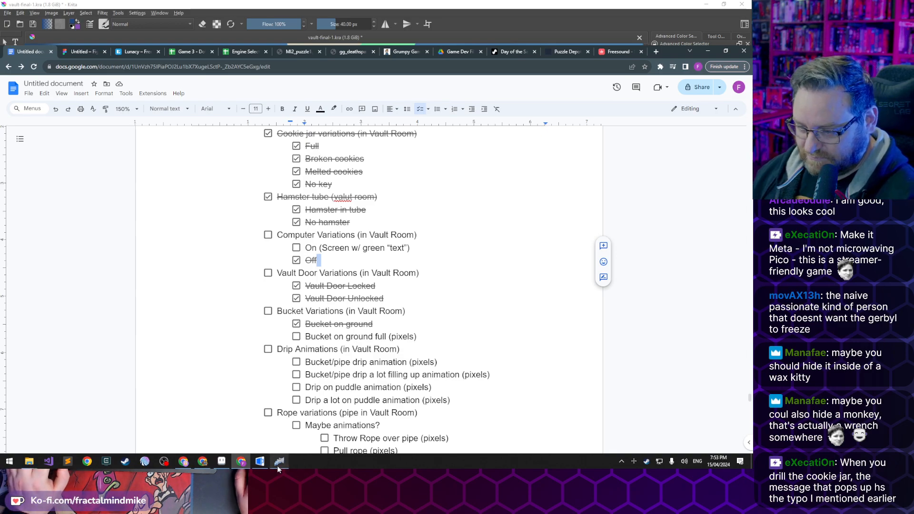
mouse_move(261, 469)
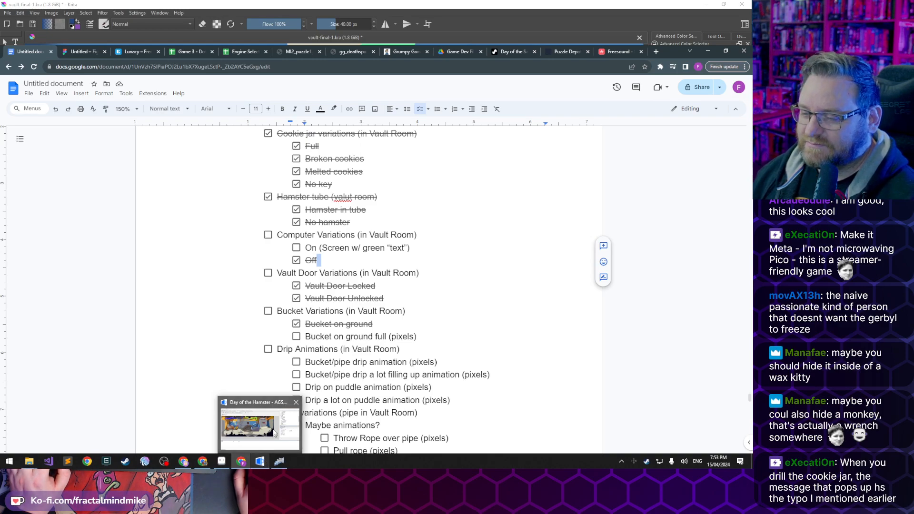
left_click(389, 258)
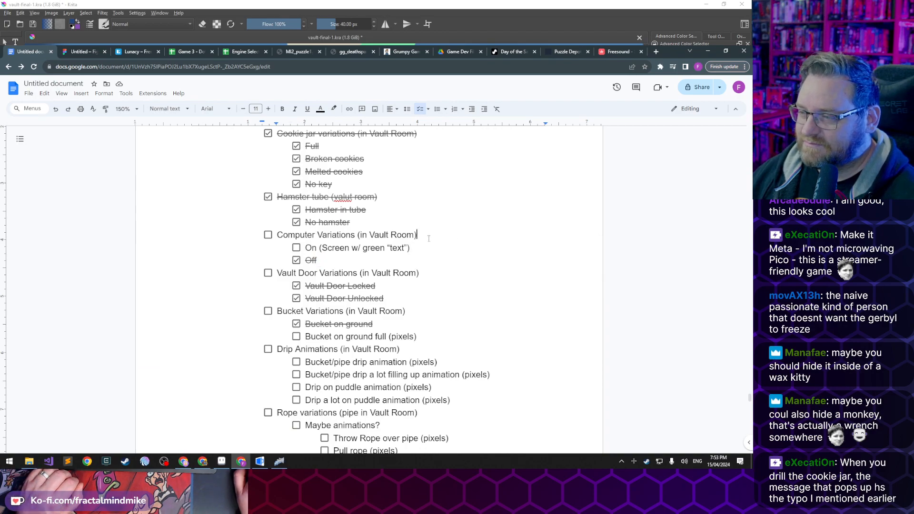
left_click(428, 259)
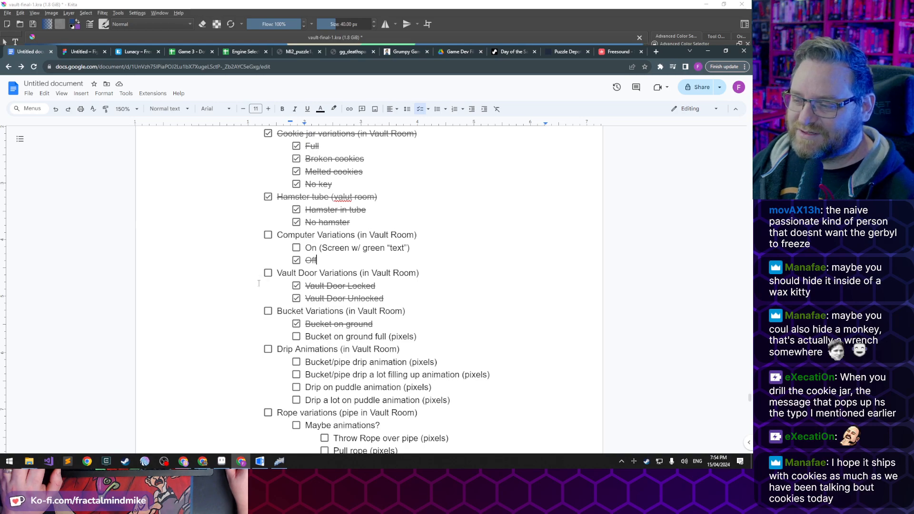
scroll(258, 283, "down", 4)
scroll(432, 270, "up", 2)
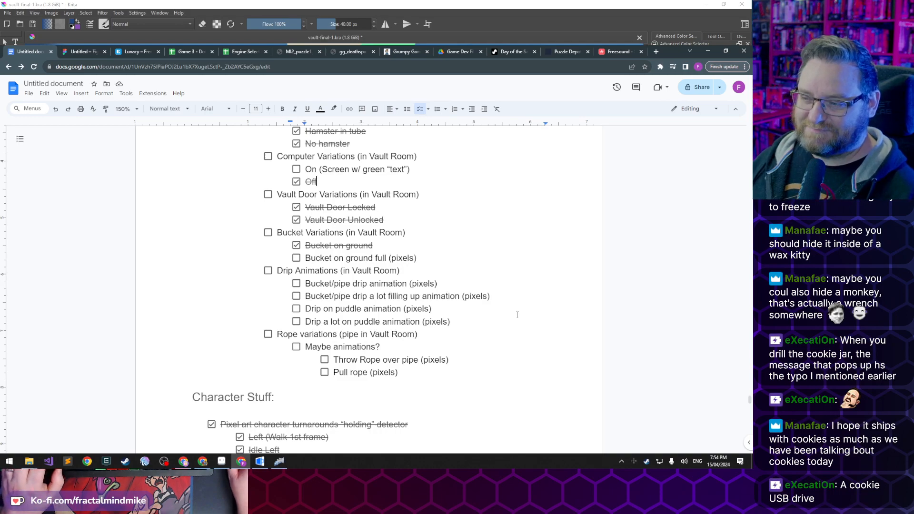
left_click(405, 374)
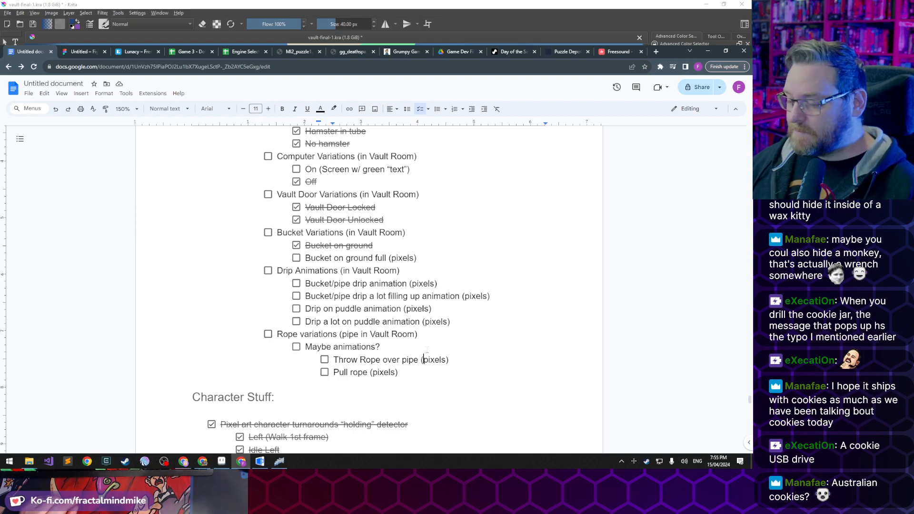
Correct the misspelled "valut" to "vault" in the Hamster tube checklist item
scroll(427, 349, "up", 3)
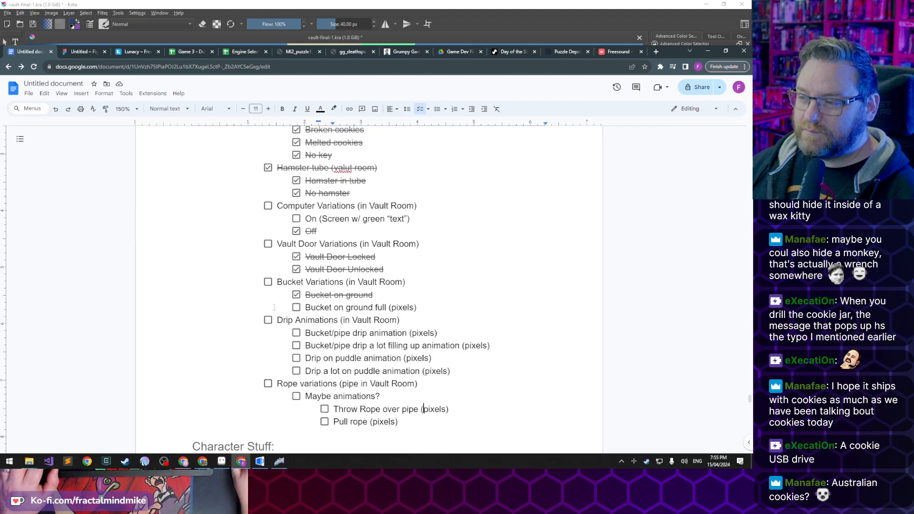
scroll(278, 300, "up", 1)
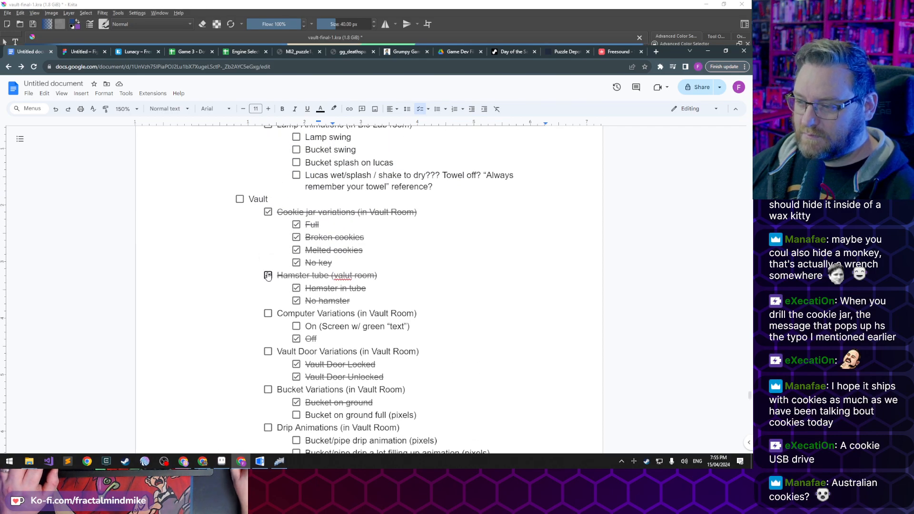
left_click(350, 275)
left_click_drag(338, 275, 345, 276)
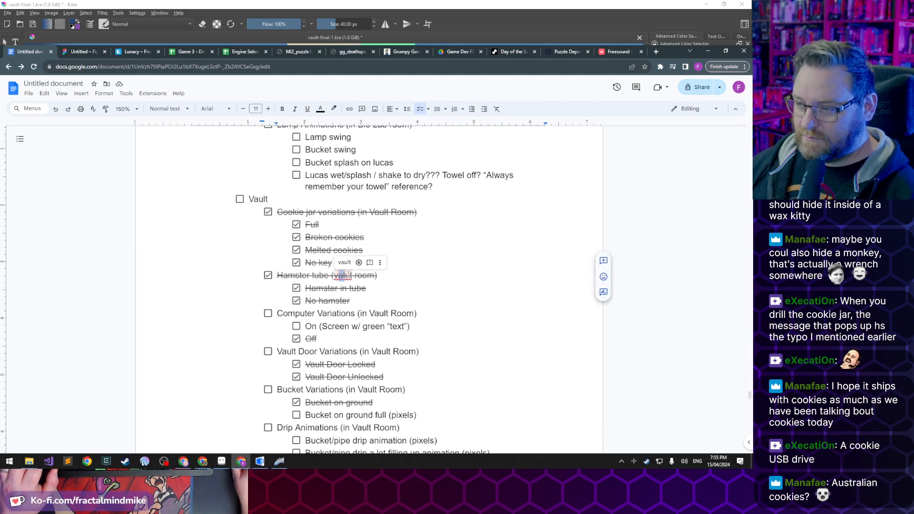
type("aul")
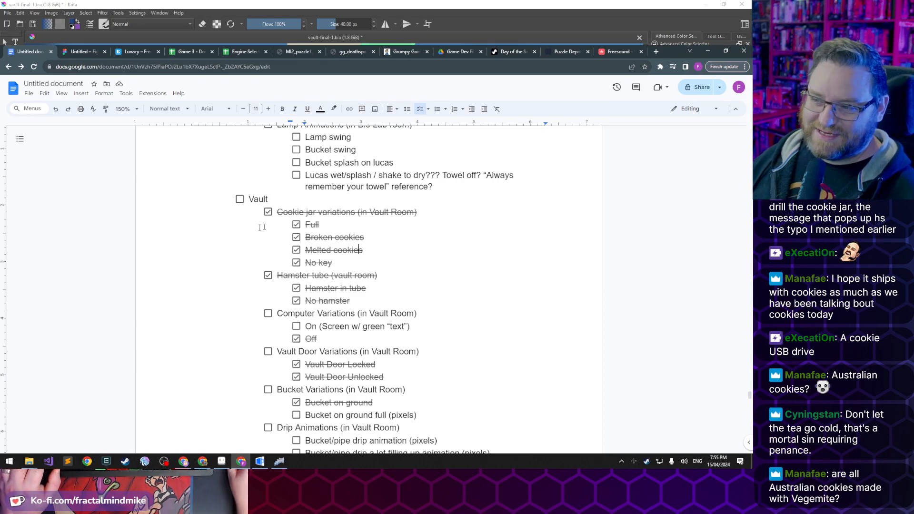
Look over the BioLab rope and lamp items and the Vault section of the task list
scroll(237, 284, "up", 3)
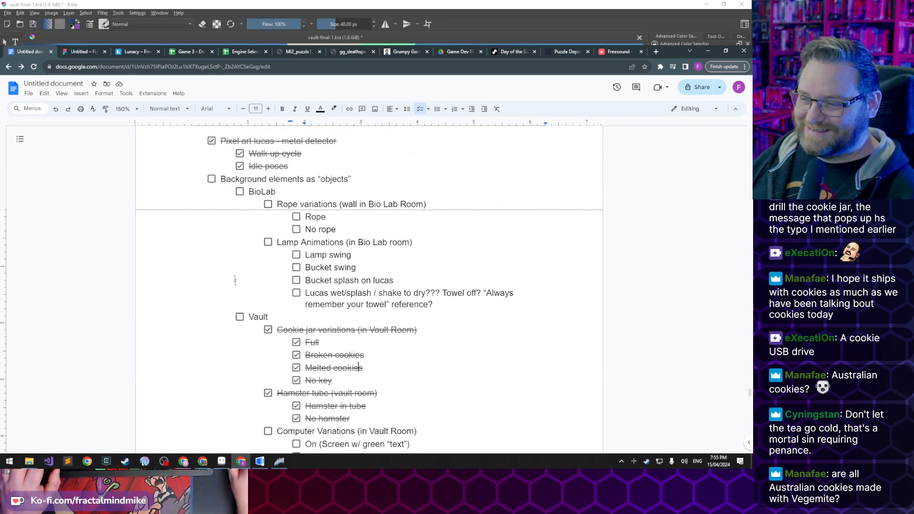
scroll(266, 271, "down", 1)
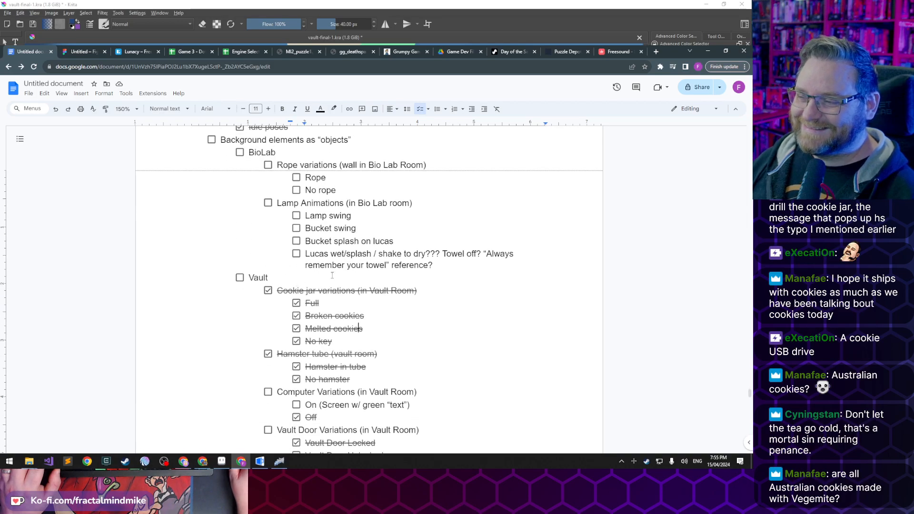
scroll(268, 280, "down", 2)
scroll(269, 281, "up", 2)
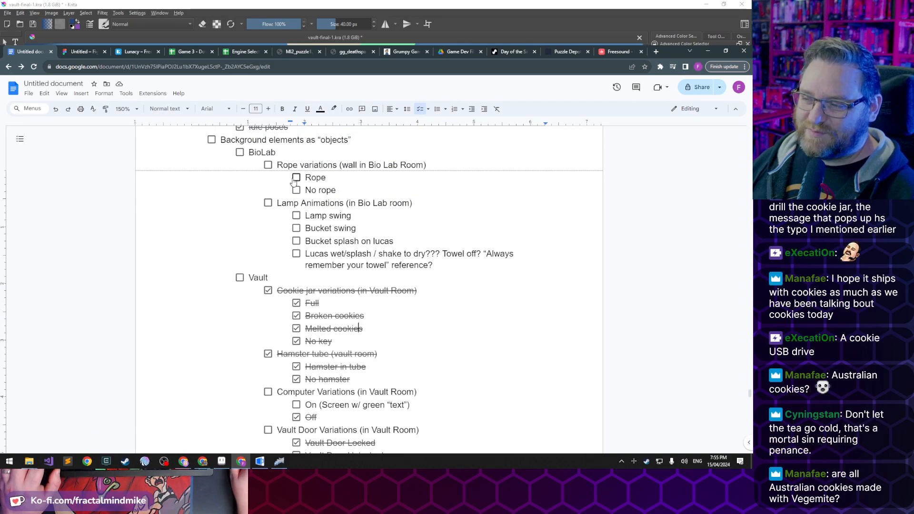
scroll(305, 308, "down", 7)
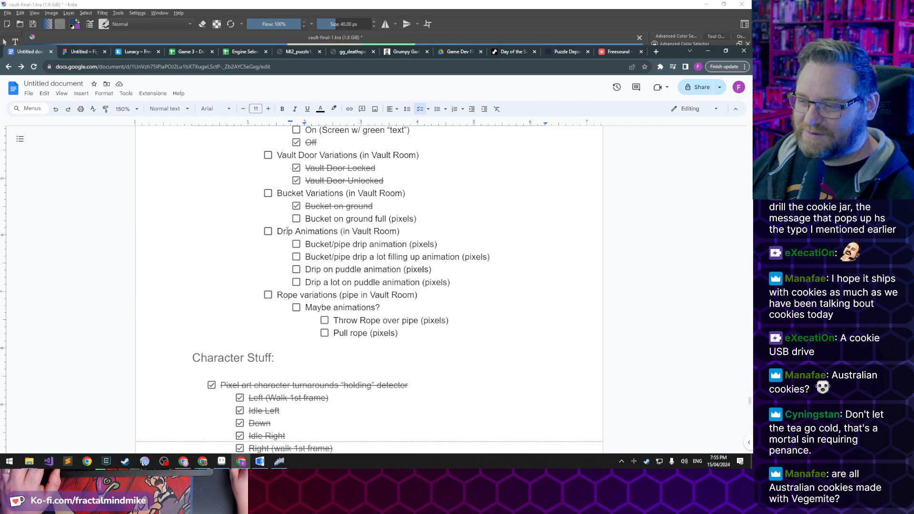
Review the drip, rope, bucket, vault door and computer items, and switch to the vault room in the AGS Editor
left_click_drag(282, 229, 402, 295)
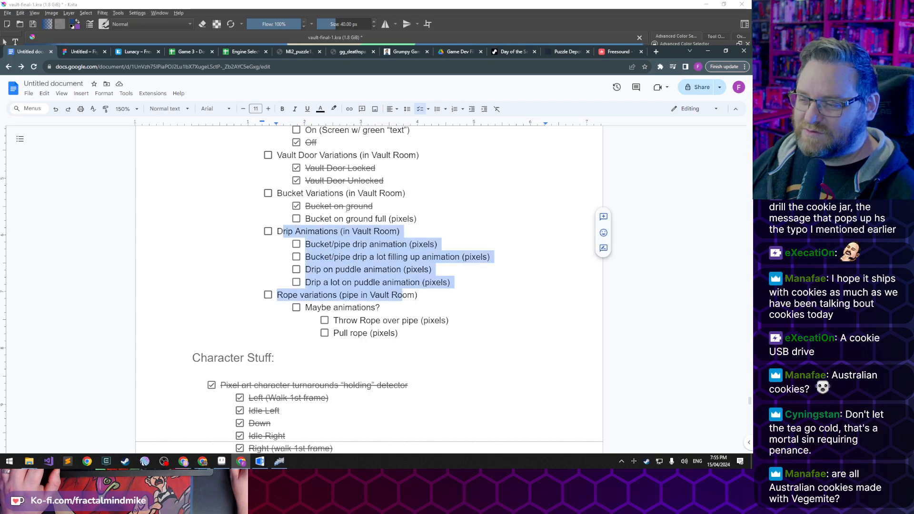
left_click_drag(311, 218, 417, 219)
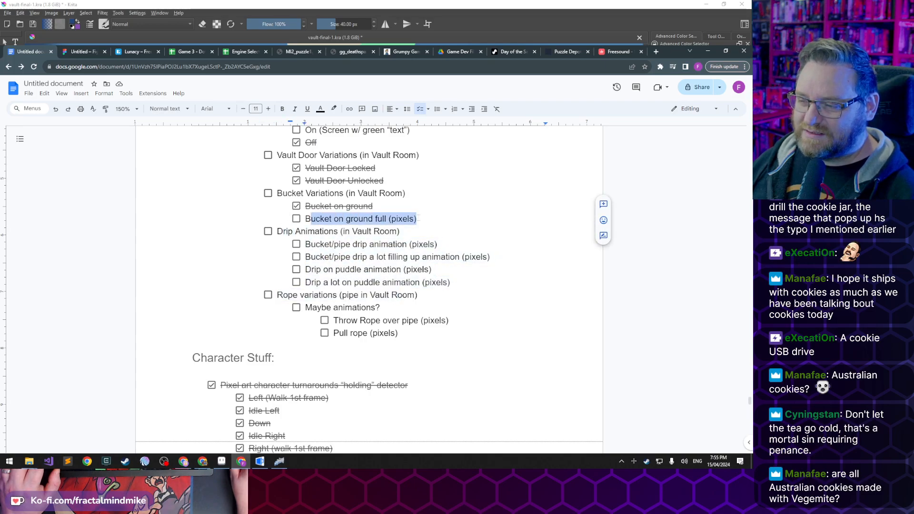
double_click(286, 193)
scroll(391, 245, "up", 3)
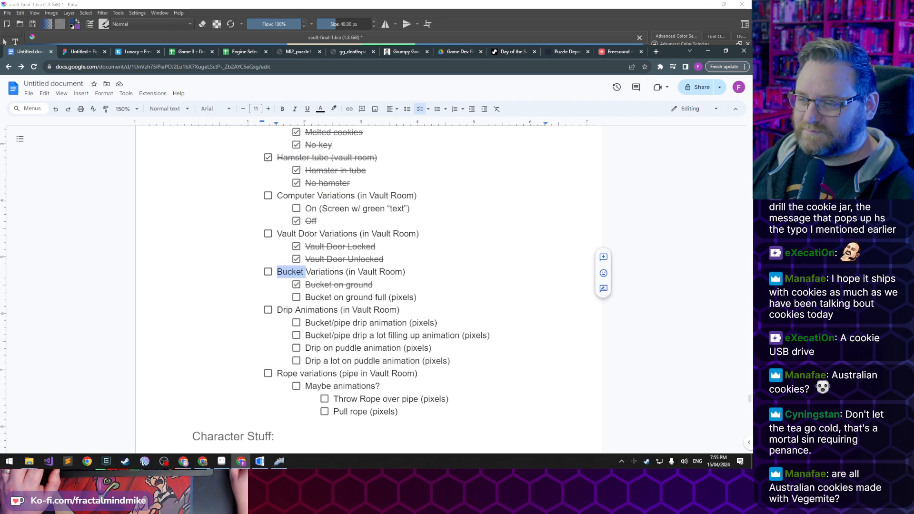
triple_click(355, 234)
double_click(335, 196)
double_click(335, 208)
double_click(353, 196)
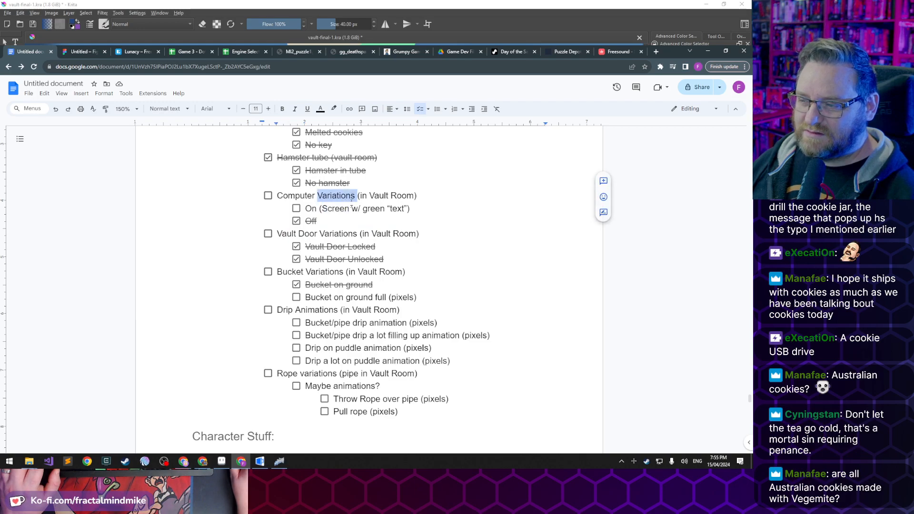
left_click(262, 460)
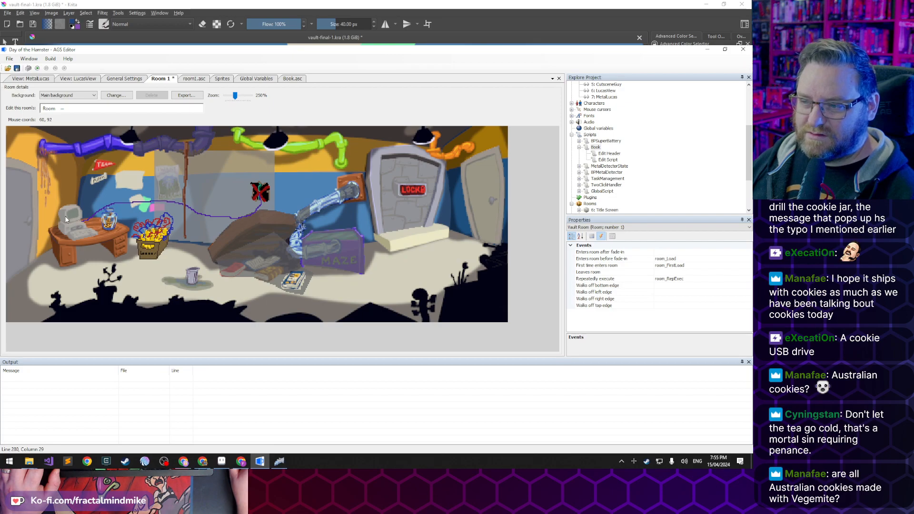
Place a new room object on the computer monitor in the vault room
left_click(62, 109)
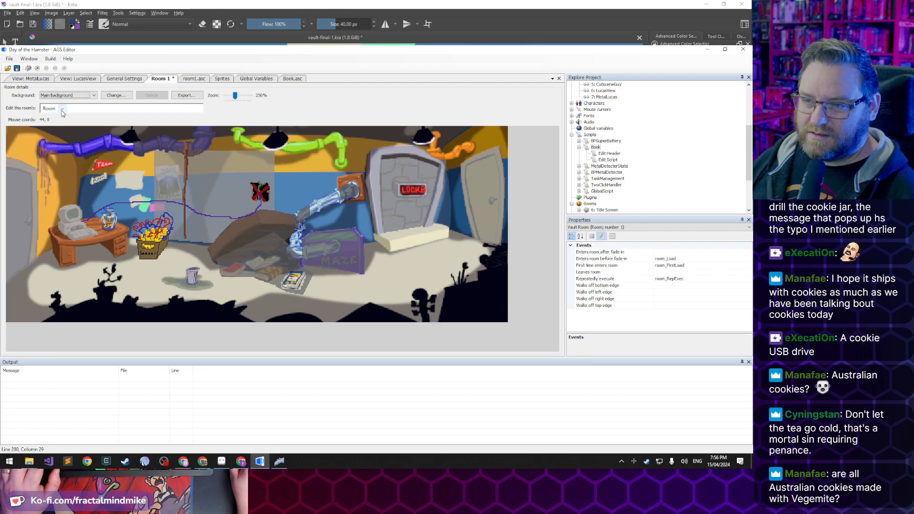
left_click(90, 146)
right_click(98, 222)
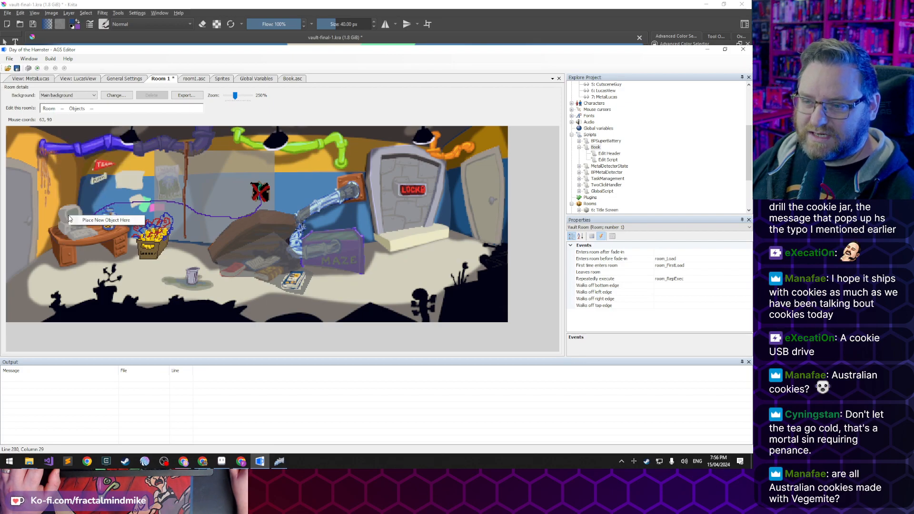
left_click(98, 222)
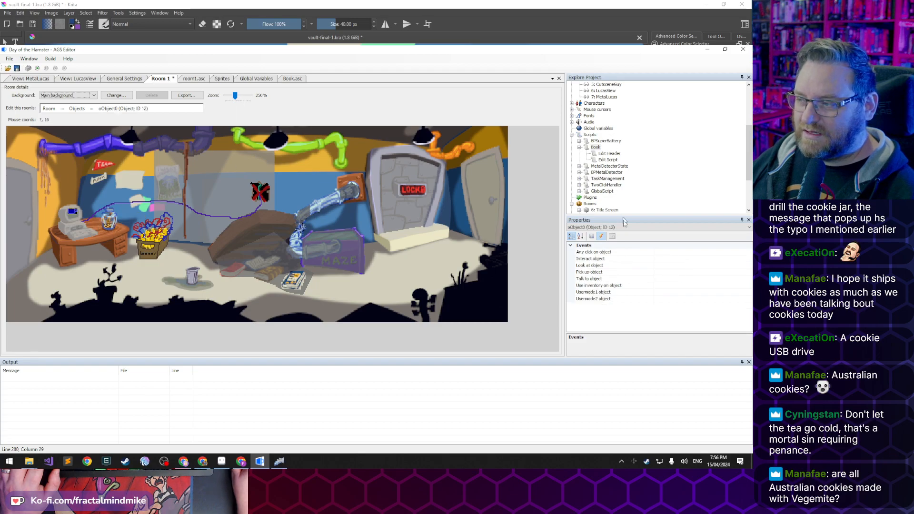
Name the new object oComputerScreen and set its Clickable and Visible properties to False
left_click(593, 236)
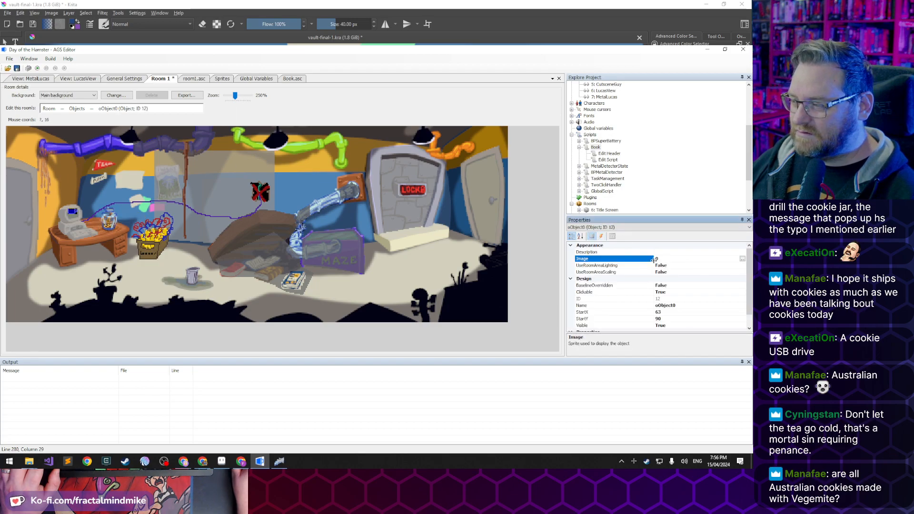
left_click(664, 306)
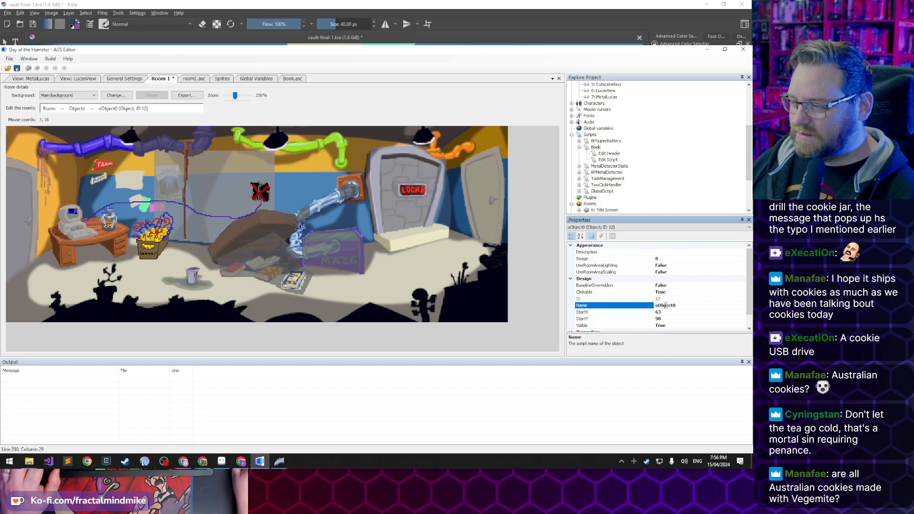
type("oComp")
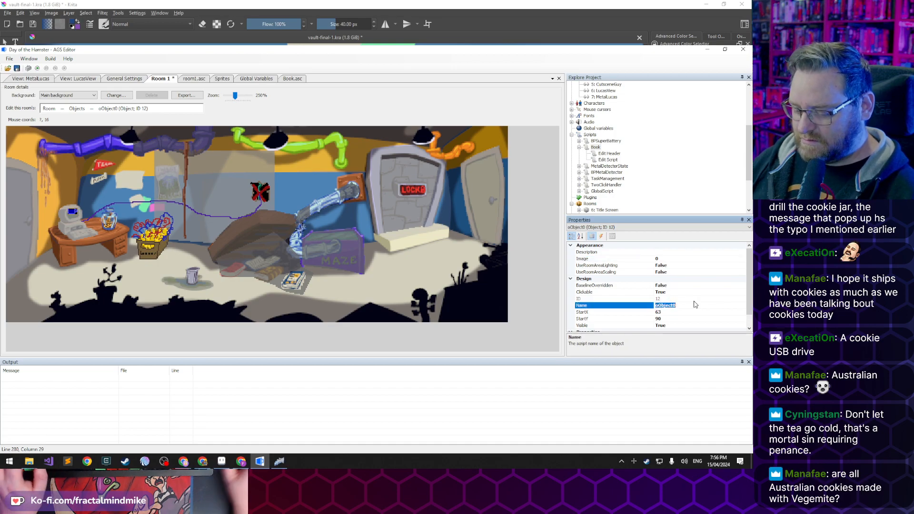
type("u")
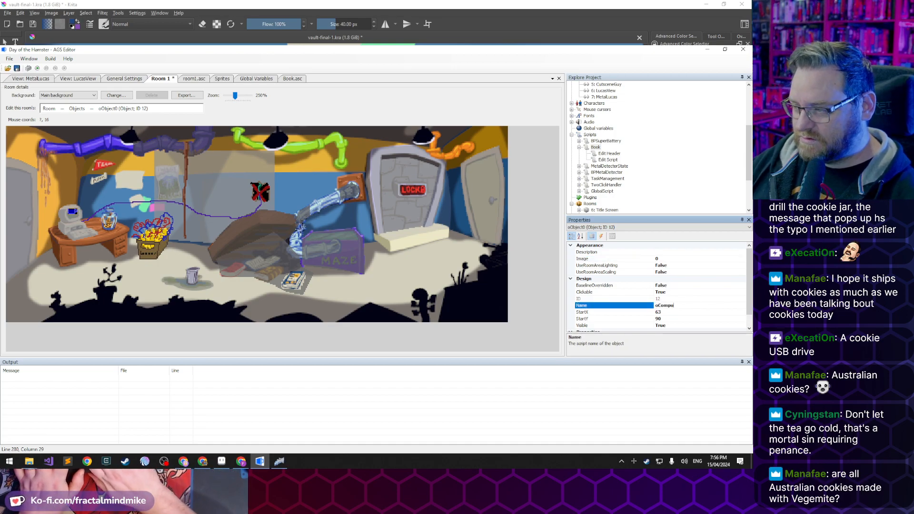
type("terScreen")
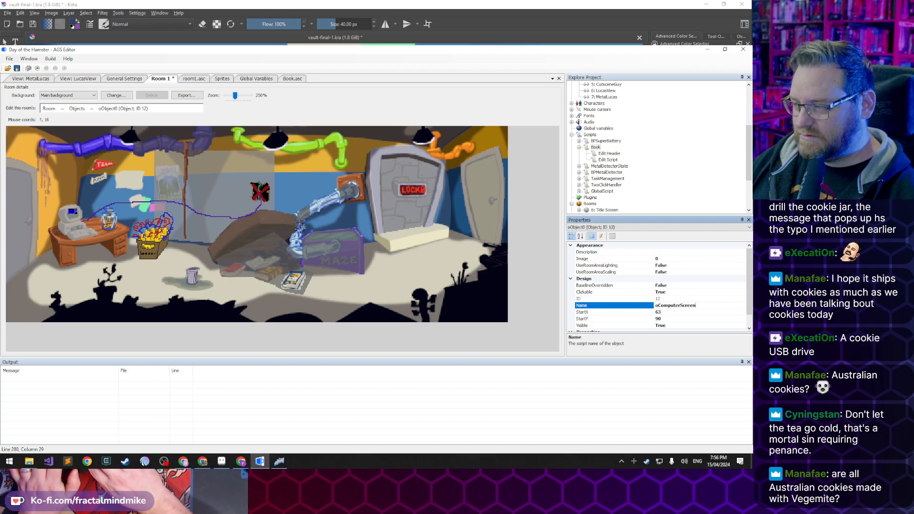
key("Return")
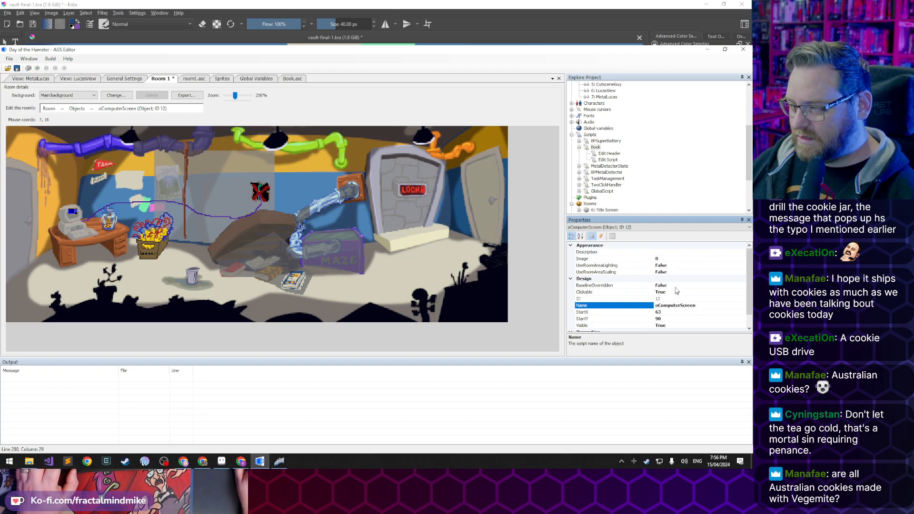
double_click(649, 293)
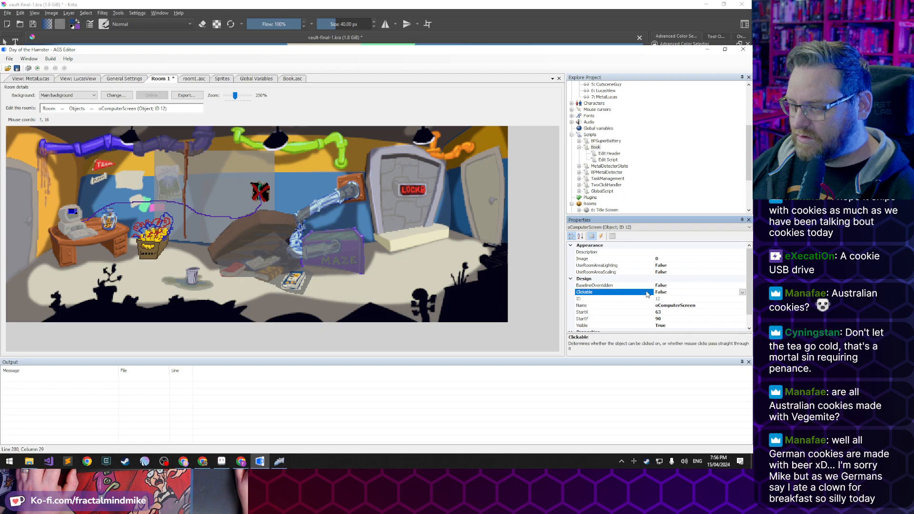
left_click(638, 327)
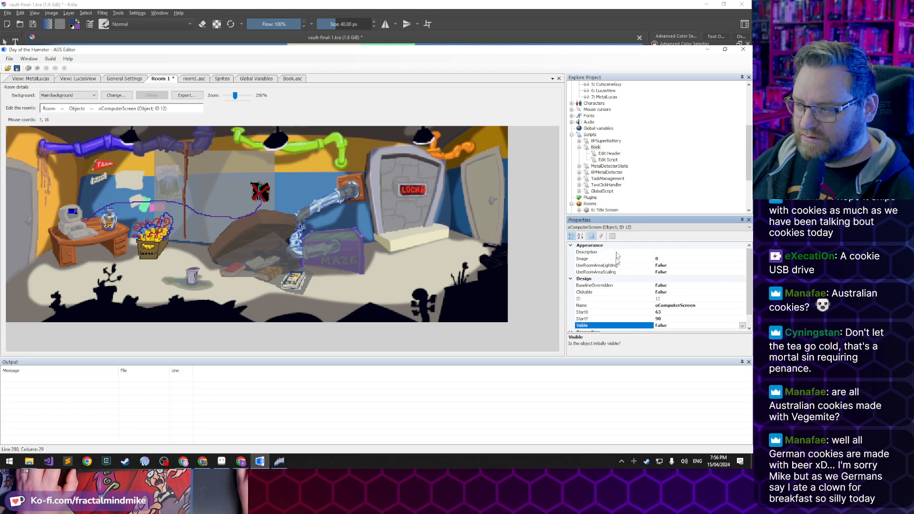
Open the sprite selection for the object's image and go to the vault folder under scenes
left_click(655, 259)
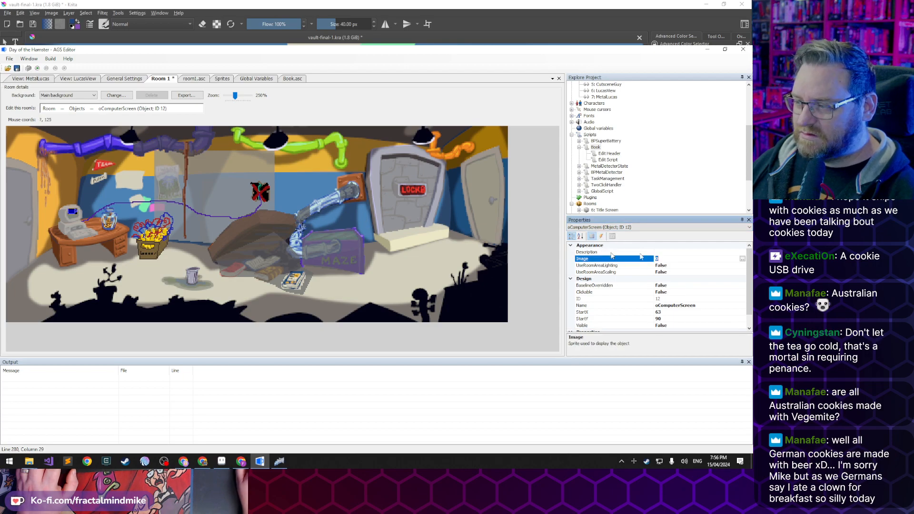
left_click(742, 258)
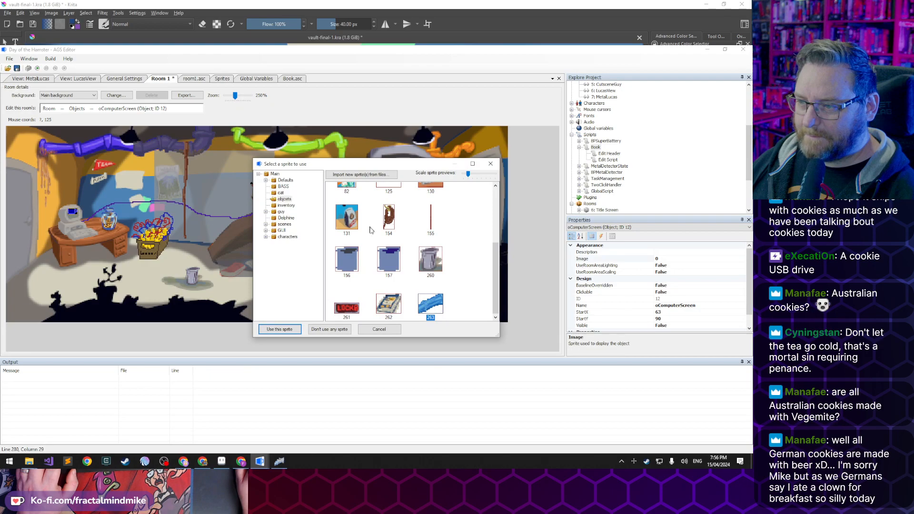
left_click(480, 231)
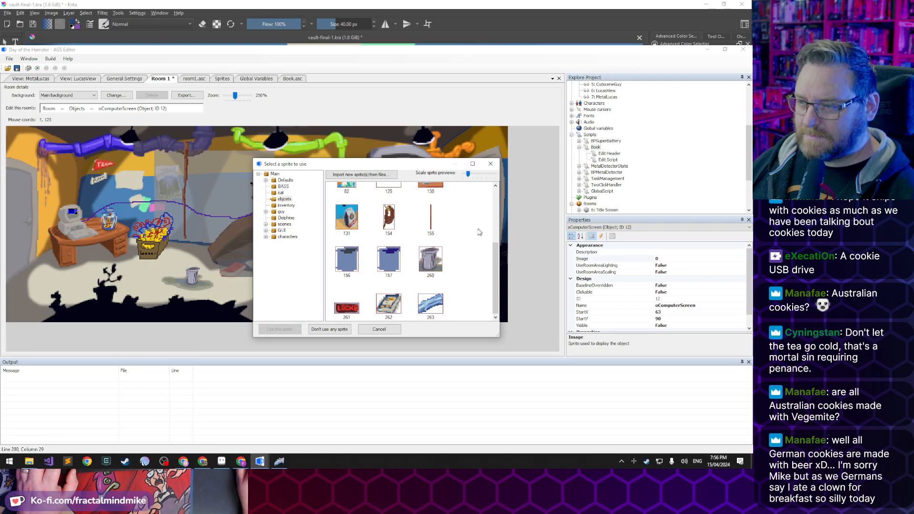
scroll(476, 252, "up", 3)
scroll(477, 252, "down", 3)
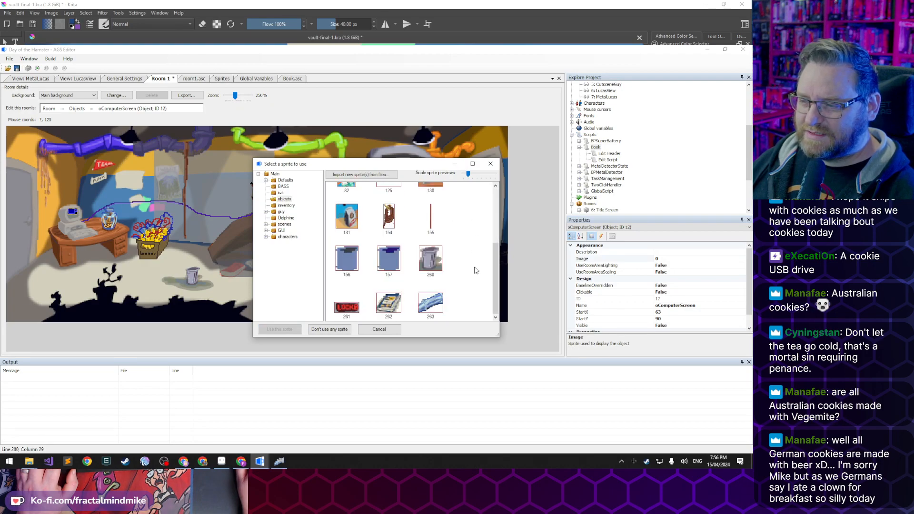
double_click(282, 224)
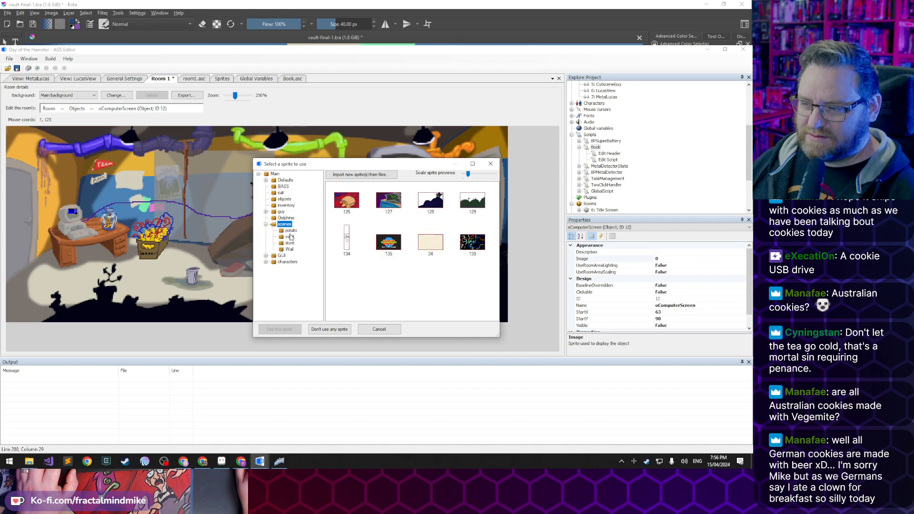
left_click(290, 236)
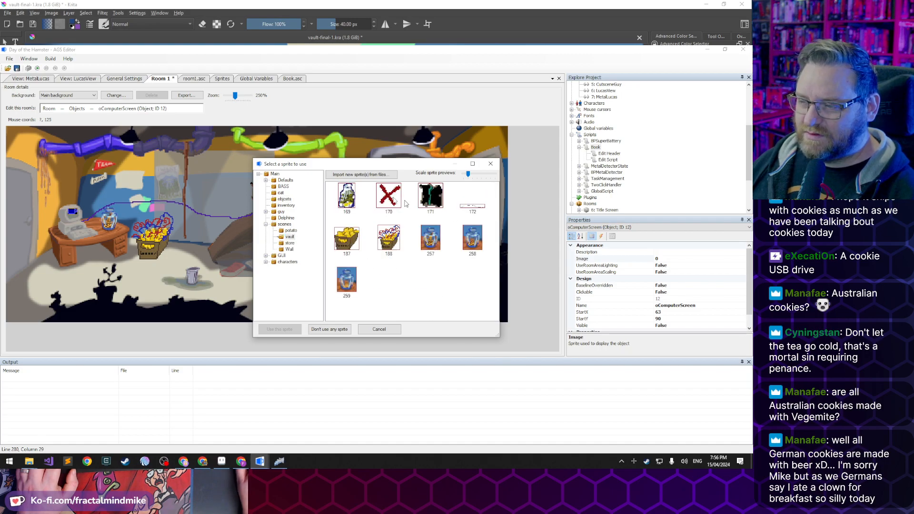
Start importing new sprites and look through the Vault asset files for a computer screen image
left_click(362, 175)
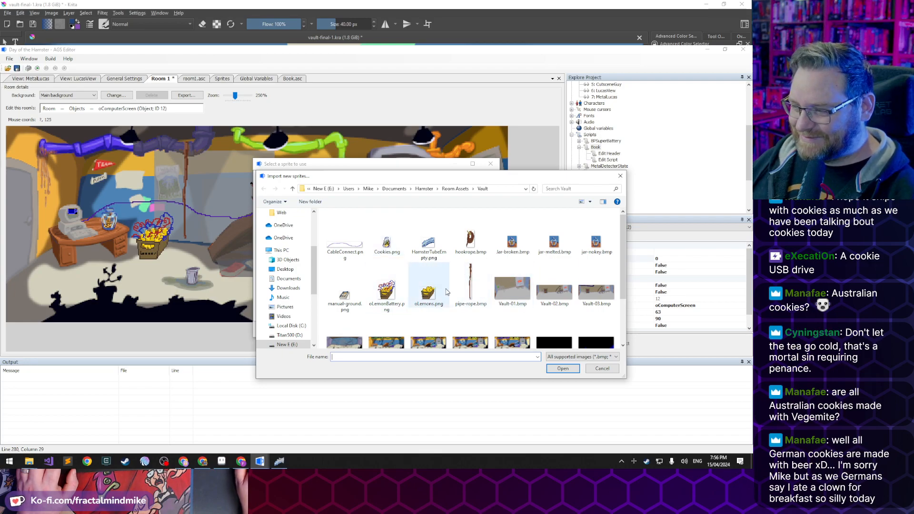
scroll(449, 288, "down", 1)
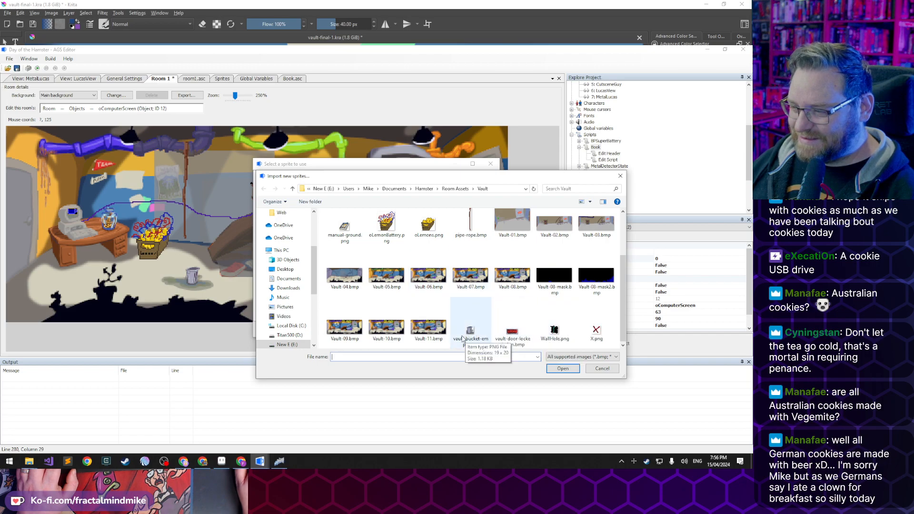
scroll(471, 305, "up", 1)
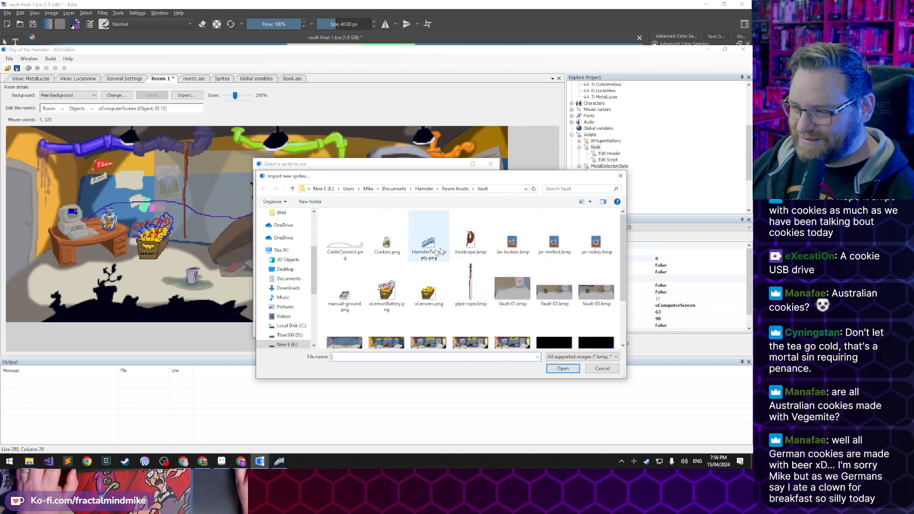
Switch to GIMP and bring up the computer on the desk in the layered 512x200 vault room image
mouse_move(276, 461)
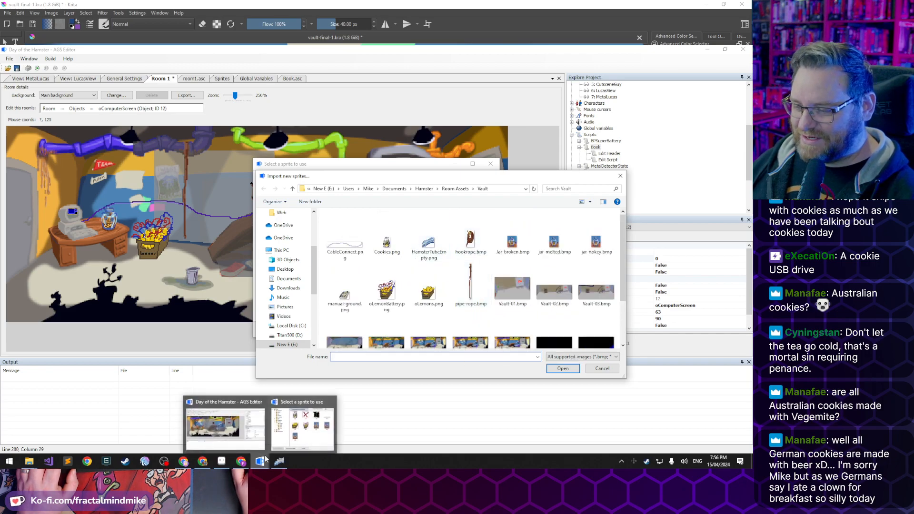
left_click(224, 419)
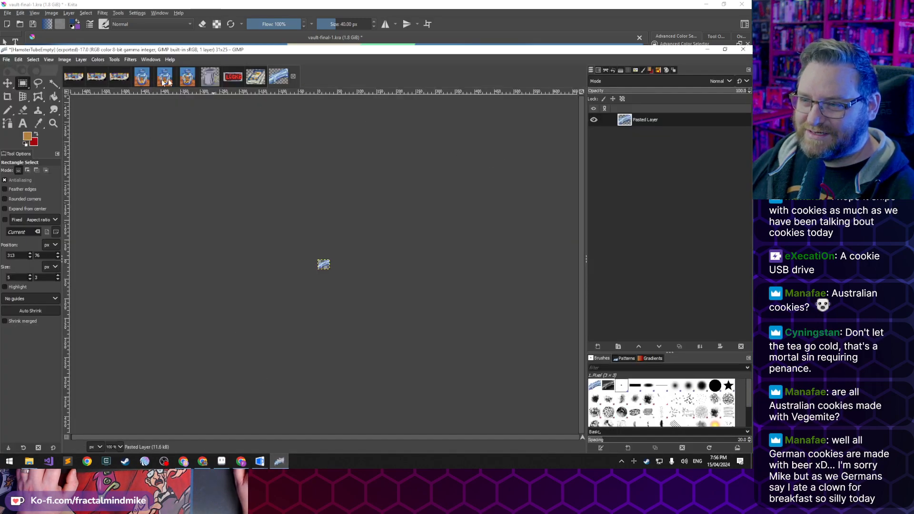
left_click(74, 77)
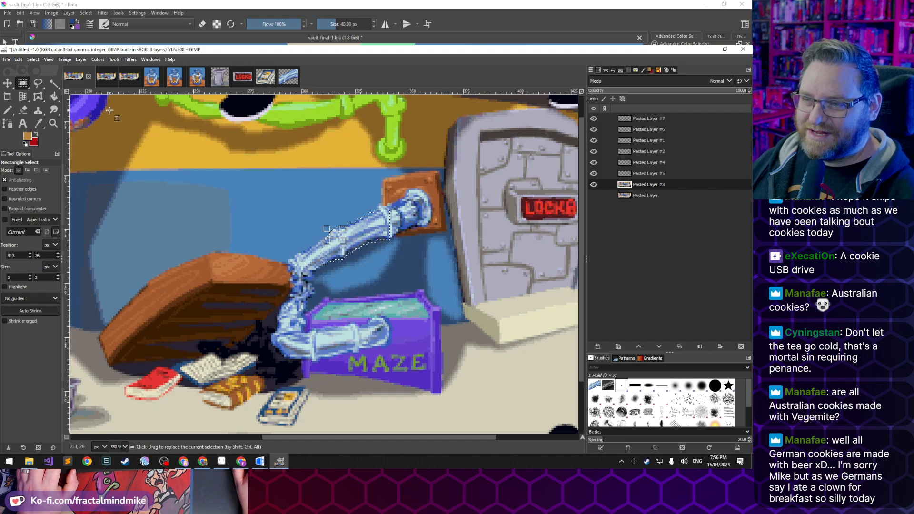
left_click(141, 436)
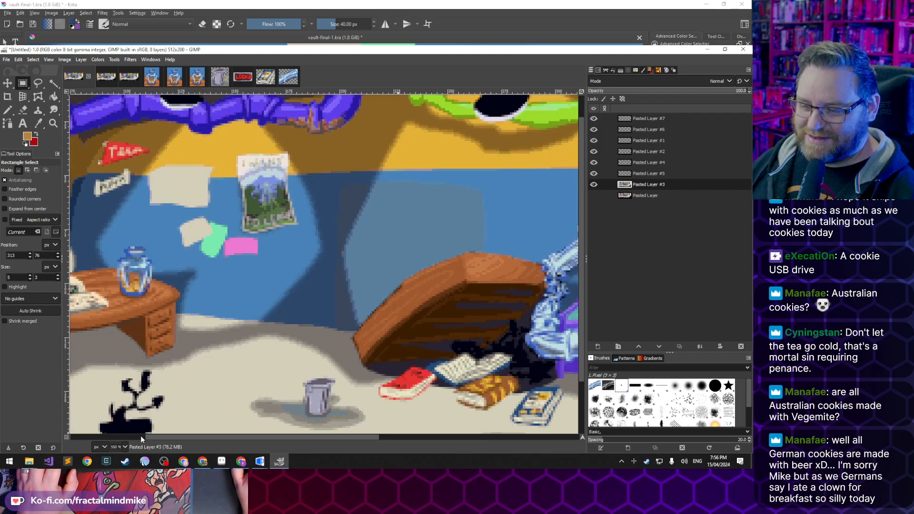
left_click_drag(161, 437, 72, 439)
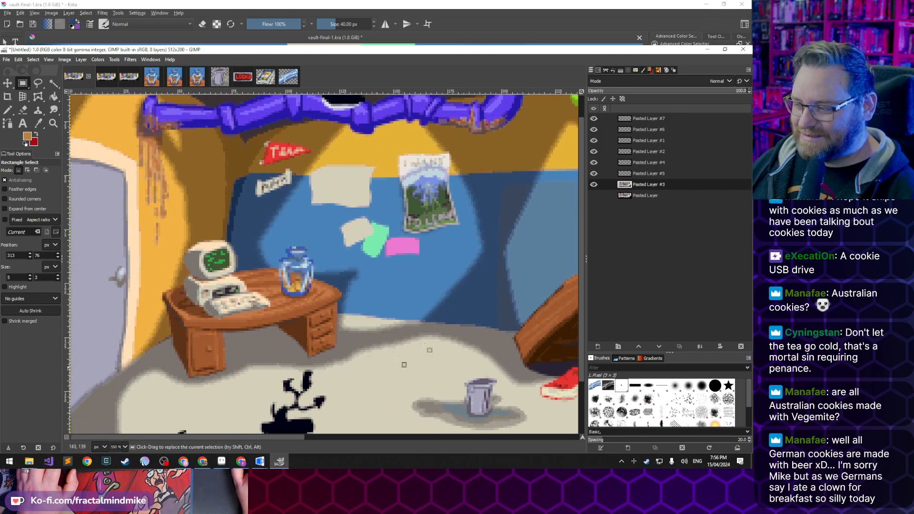
Show the bottom Pasted Layer of the room image and hide Pasted Layer #3 above it
left_click(593, 195)
left_click(593, 185)
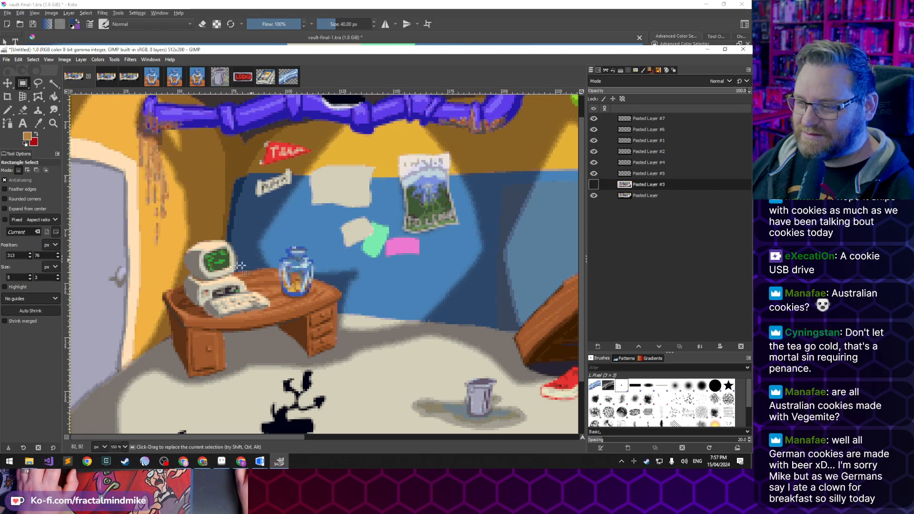
scroll(220, 263, "up", 4)
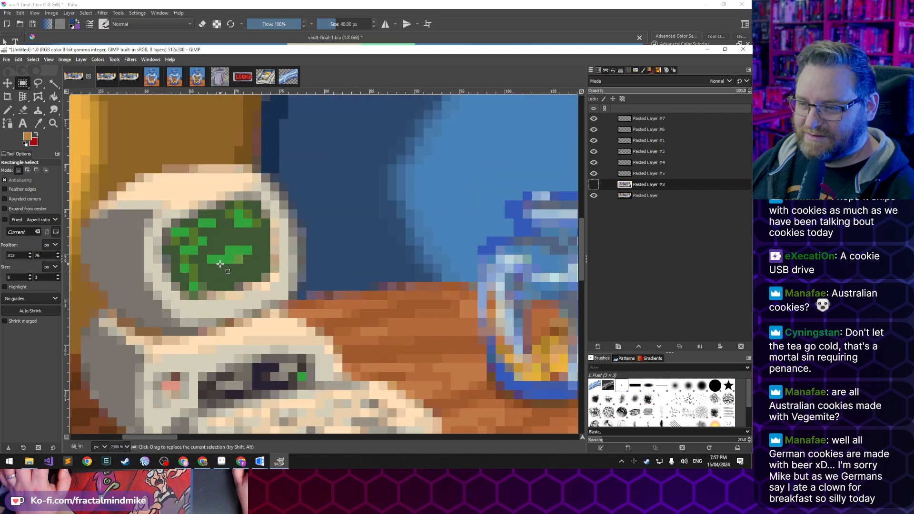
Outline the computer monitor's green screen and its surrounding bezel with a closed Free Select selection
left_click(38, 83)
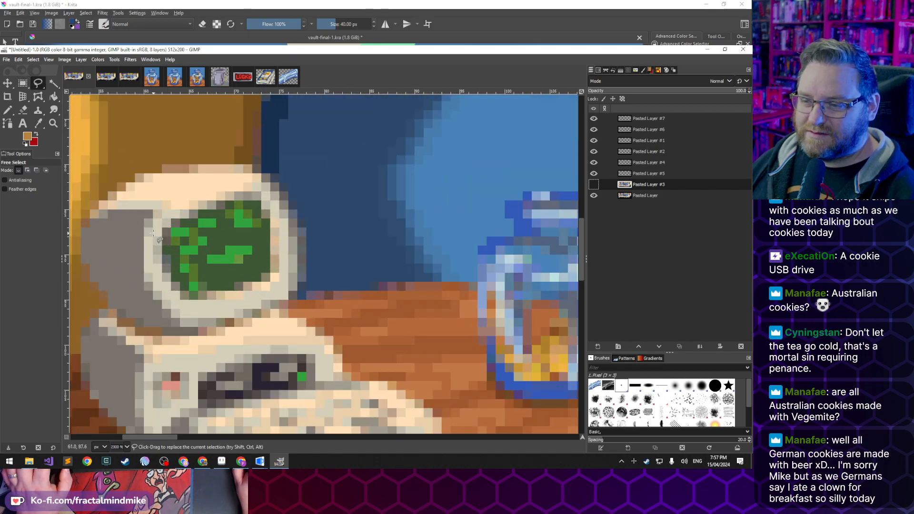
left_click(242, 181)
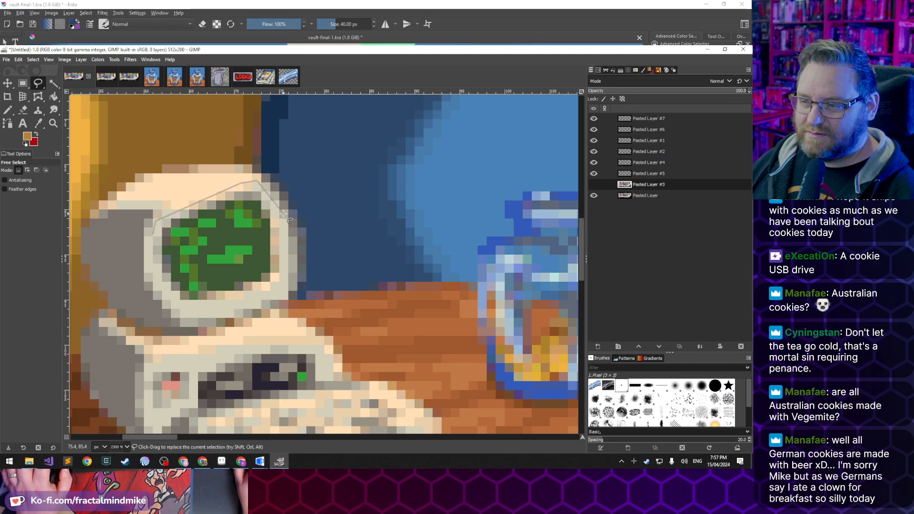
left_click(289, 249)
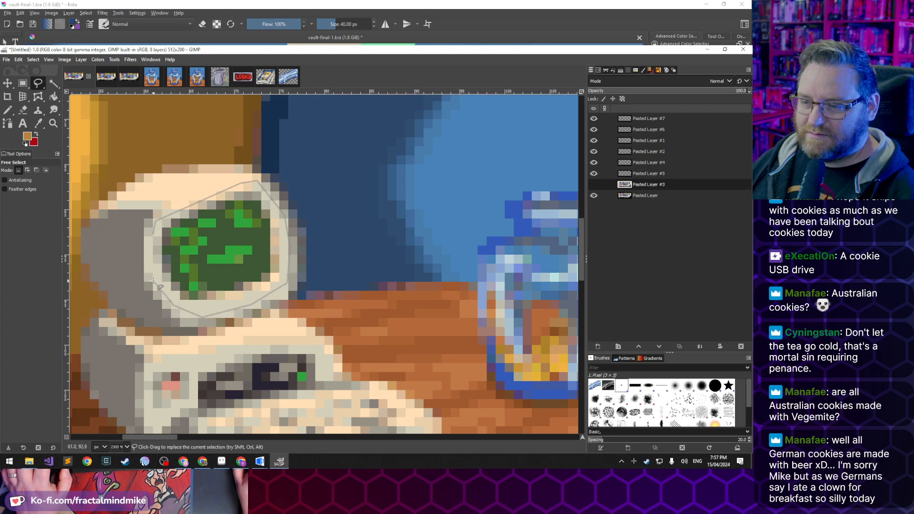
left_click(152, 233)
key("Return")
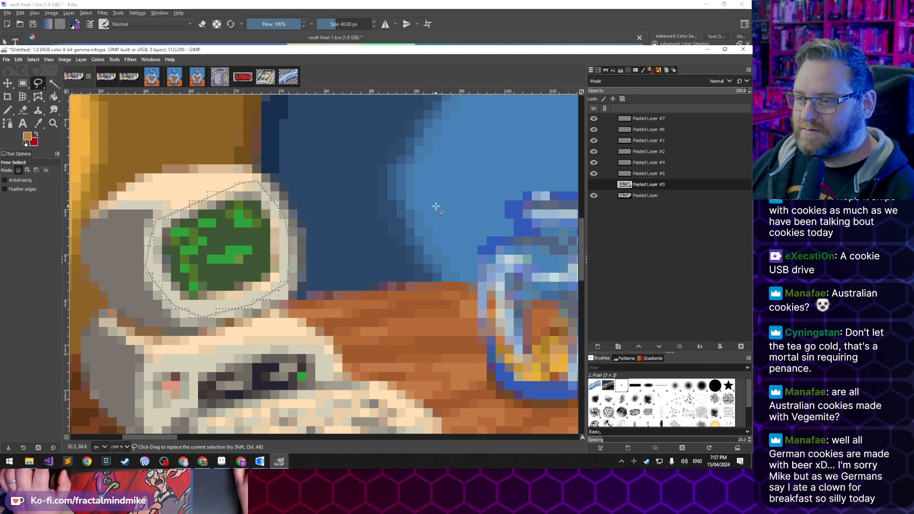
Copy the selected monitor screen and paste it as a new image
key("ctrl+c")
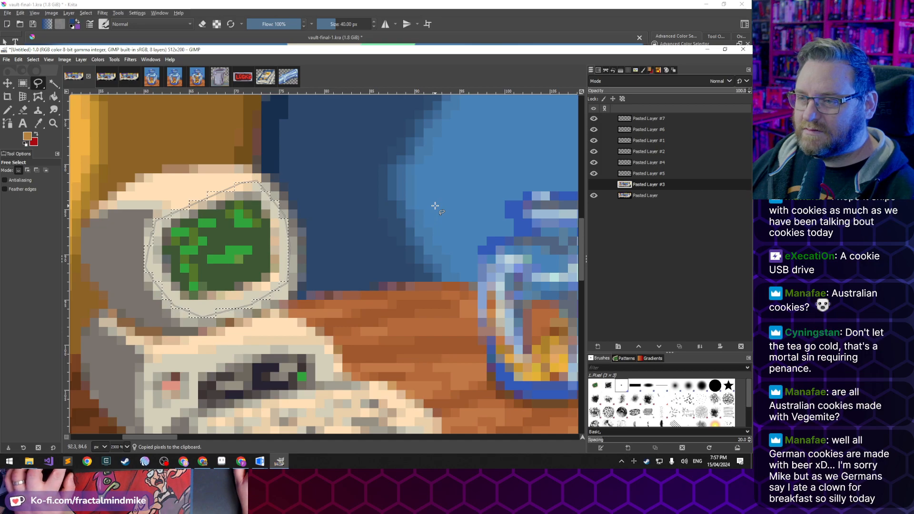
key("shift+ctrl+j")
key("ctrl+shift+v")
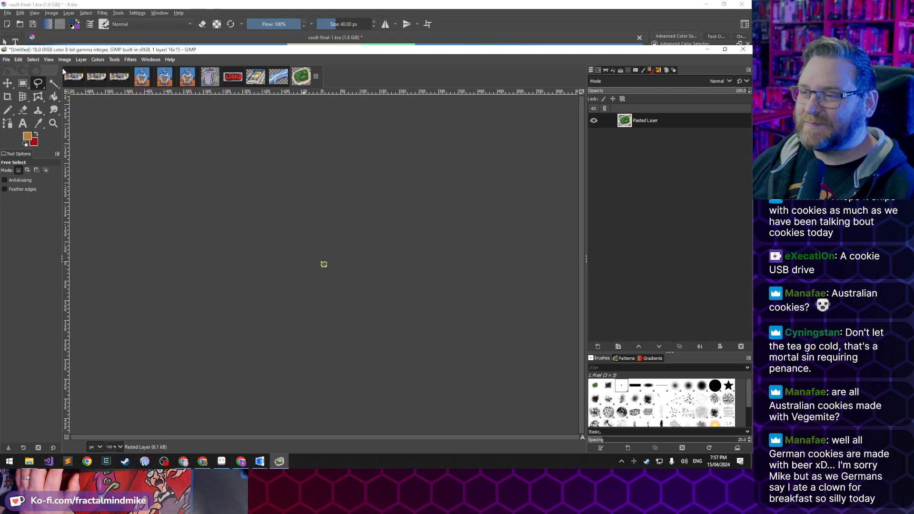
scroll(313, 260, "up", 9)
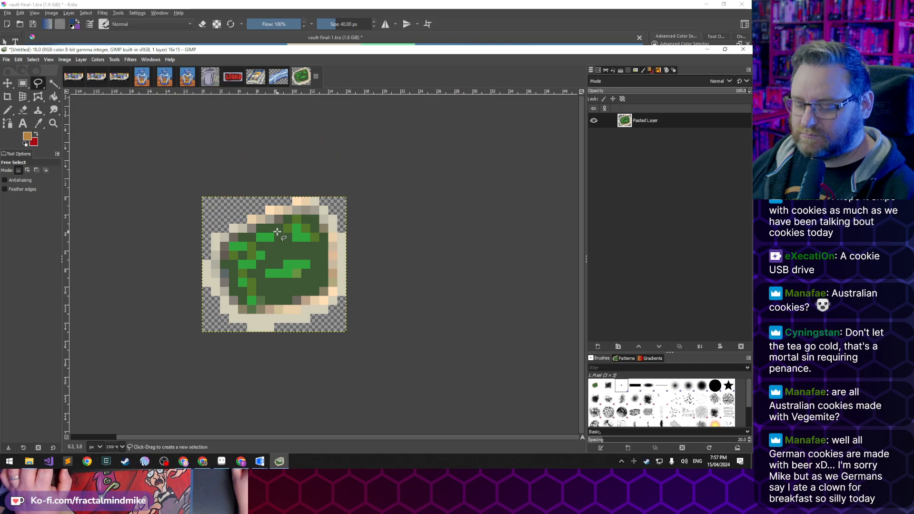
Export the monitor screen image as CompScreenOn.png in the Vault folder with the default PNG settings
key("ctrl+shift+e")
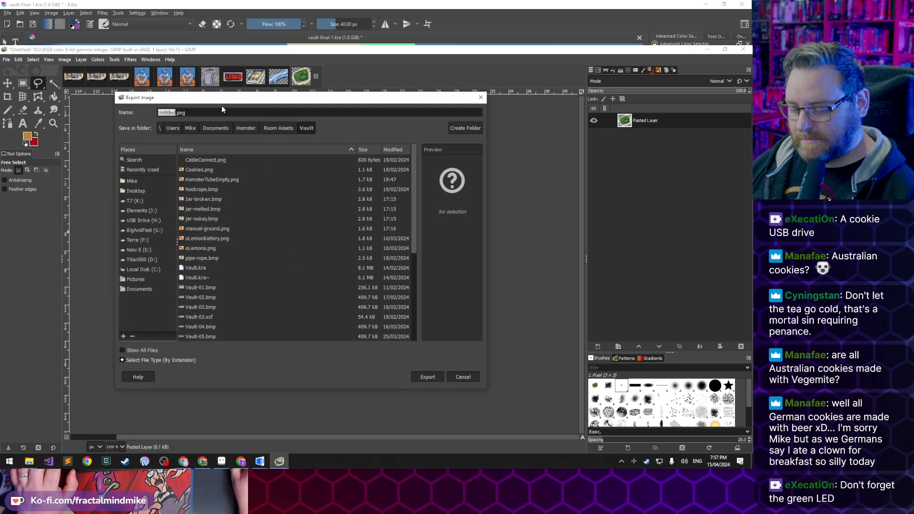
type("CompScreenOn")
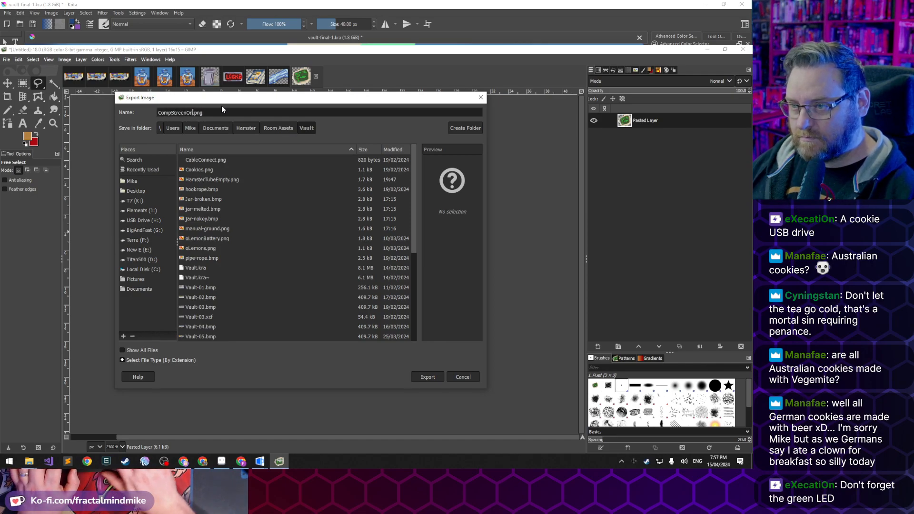
key("Return")
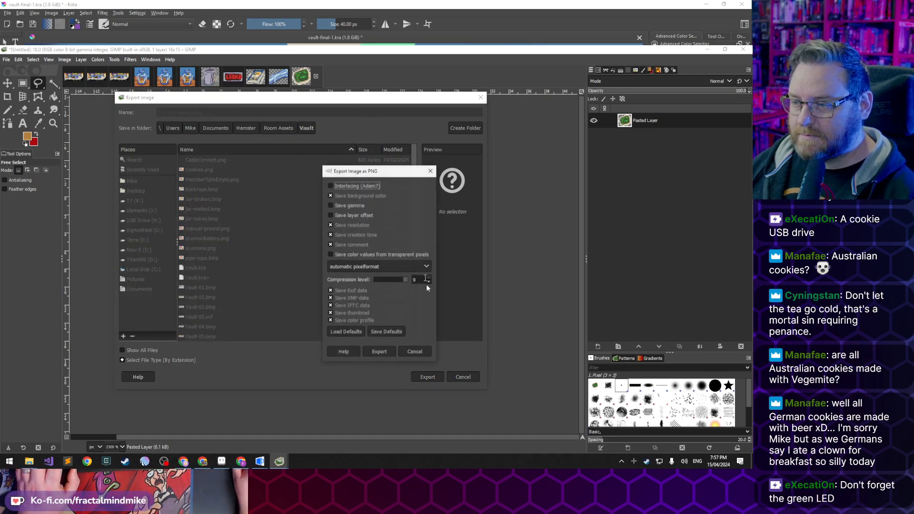
left_click(379, 351)
Switch to AGS Editor, import CompScreenOn.png into the vault sprites and assign it as the oComputerScreen object's image
mouse_move(266, 464)
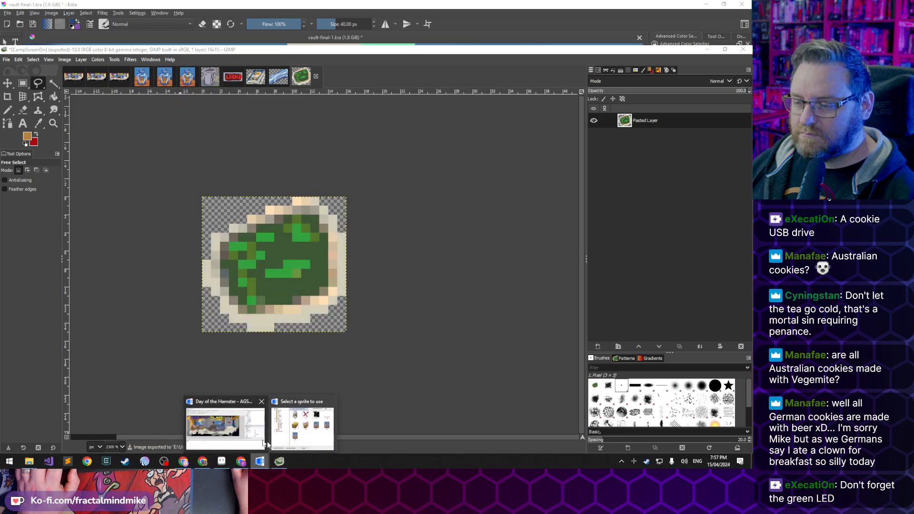
left_click(303, 427)
double_click(387, 245)
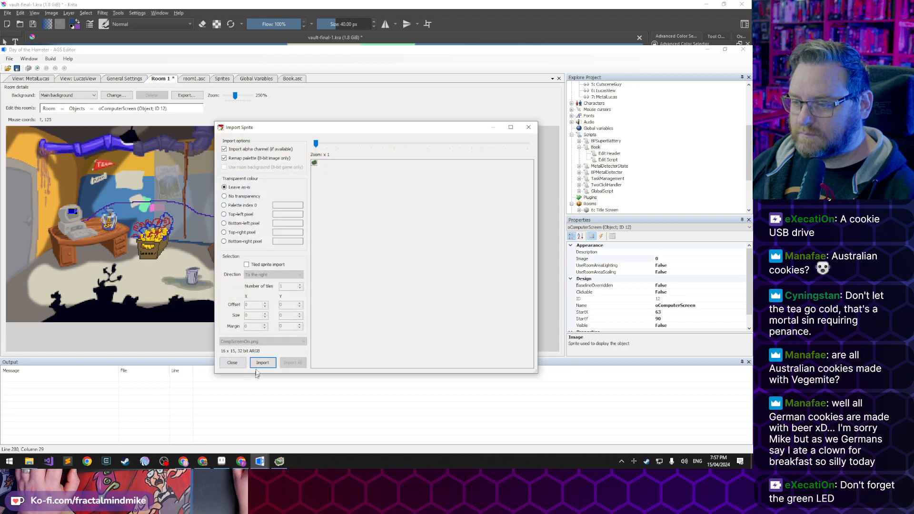
left_click(261, 364)
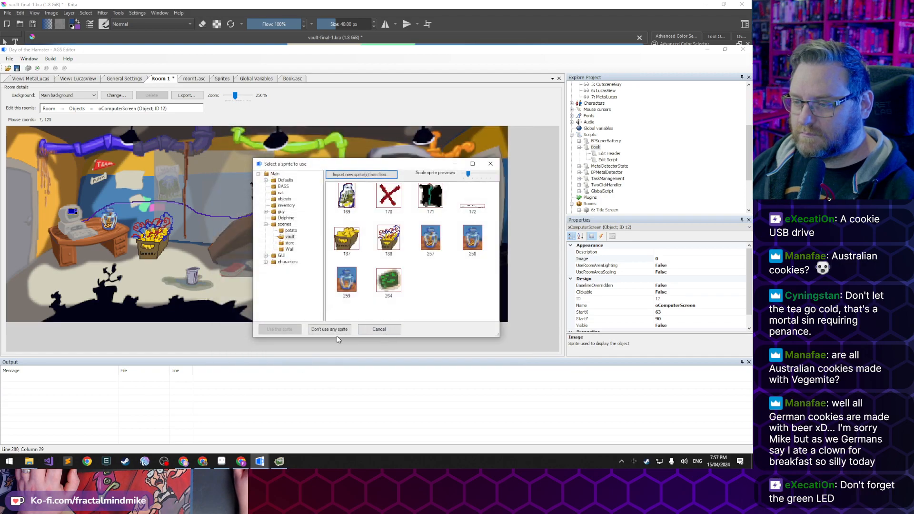
left_click(389, 280)
left_click(280, 329)
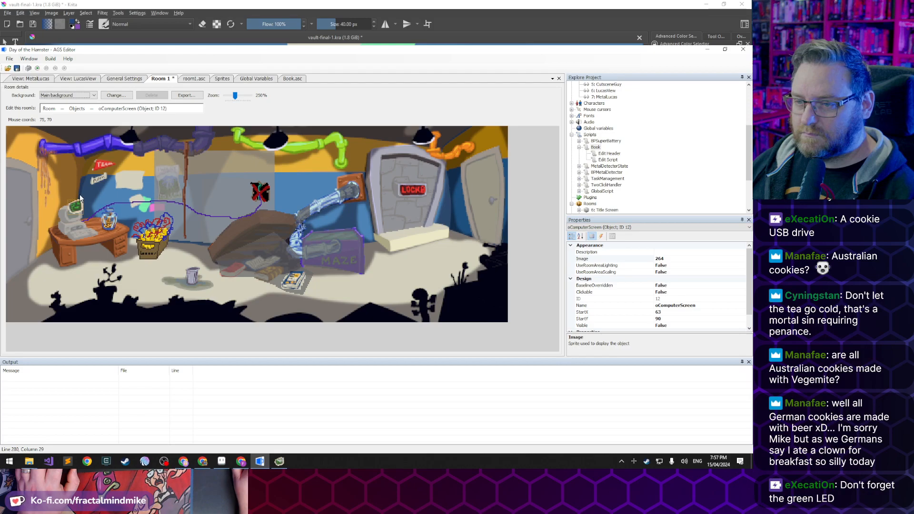
Position the oComputerScreen object over the desk computer's monitor, at StartX 60 and StartY 97
scroll(47, 209, "up", 5)
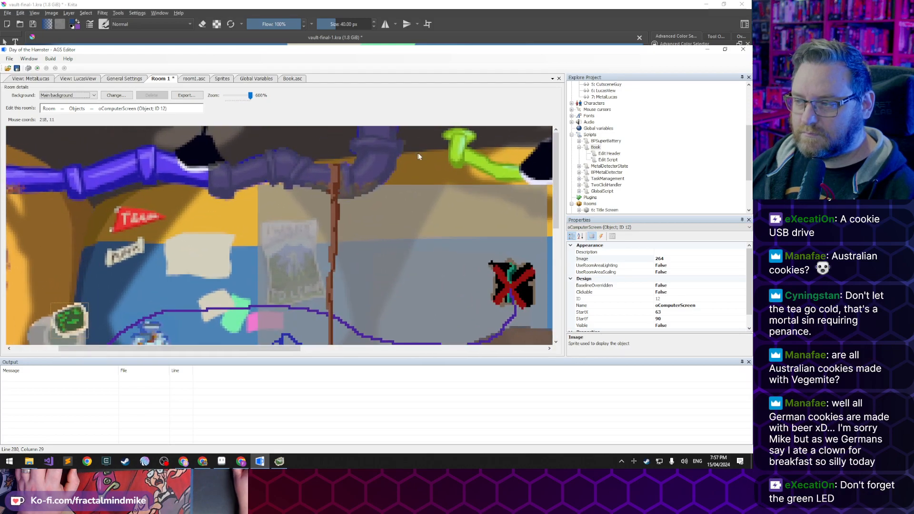
left_click_drag(554, 143, 550, 182)
left_click_drag(290, 348, 164, 365)
left_click_drag(174, 225, 172, 247)
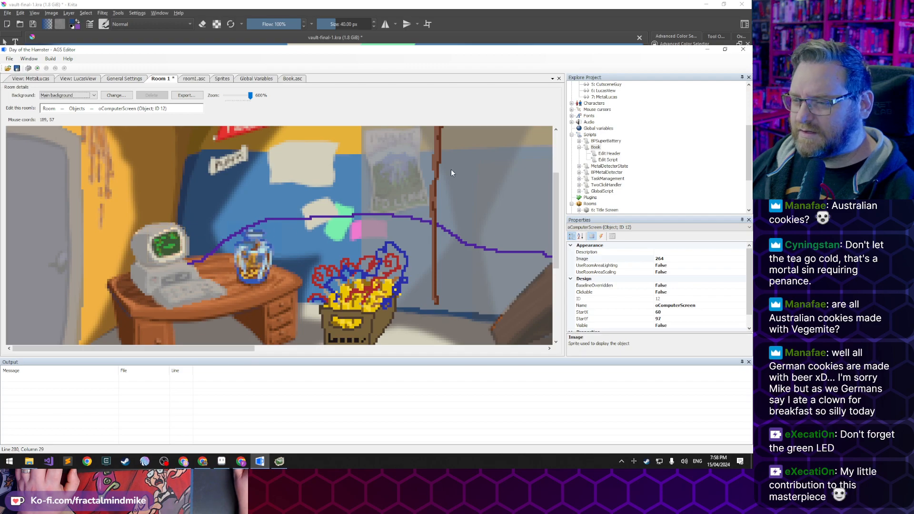
left_click(671, 312)
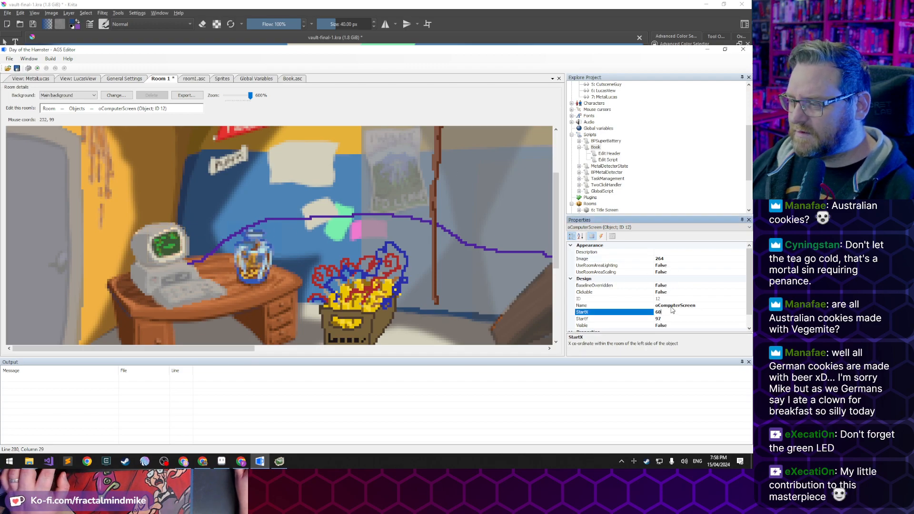
key("Up")
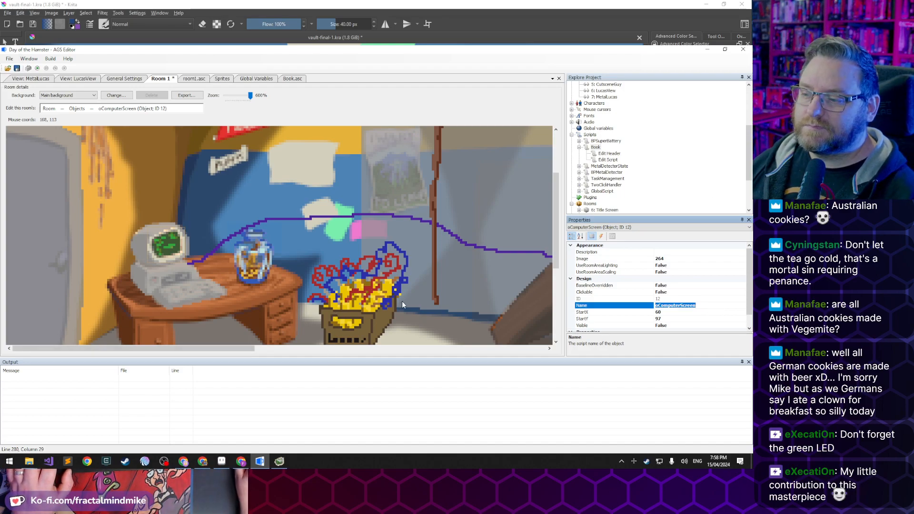
Select the oLemons object and open the script function for its use-inventory event
left_click(91, 108)
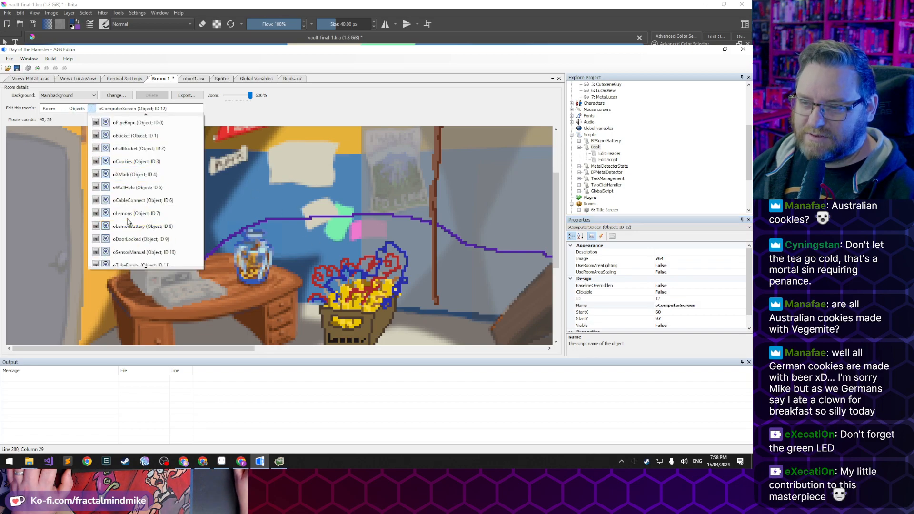
left_click(136, 215)
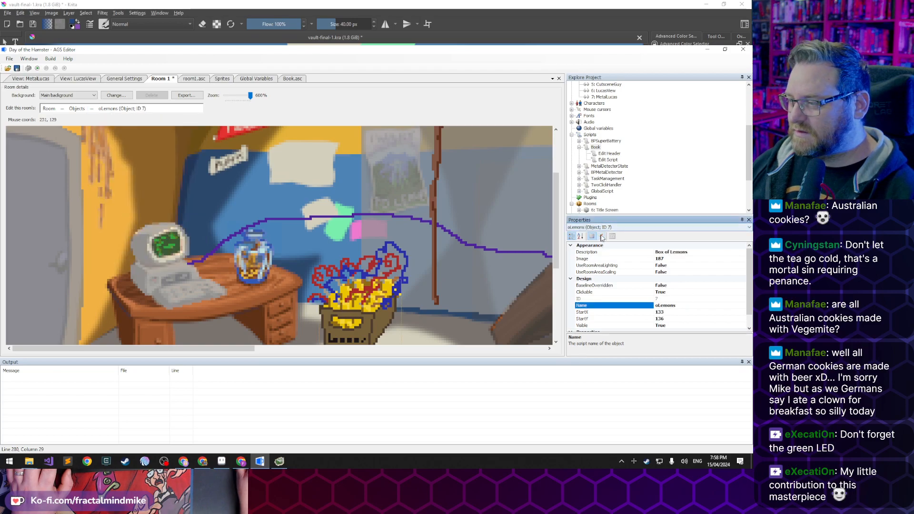
left_click(601, 237)
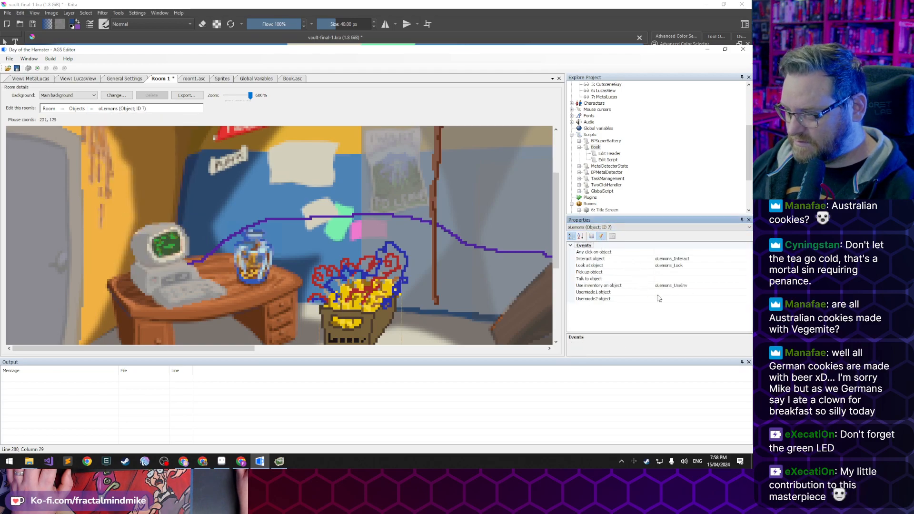
left_click(705, 286)
left_click(748, 286)
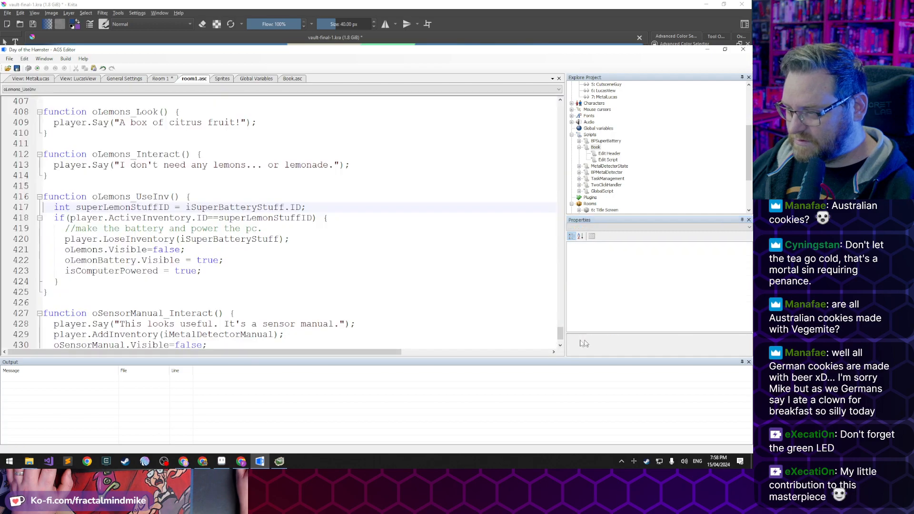
Add "oComputerScreen.Visible = true;" below the oLemonBattery visibility line in oLemons_UseInv and save the project
left_click(152, 270)
left_click(325, 257)
key("Return")
type("oComputerScreen.")
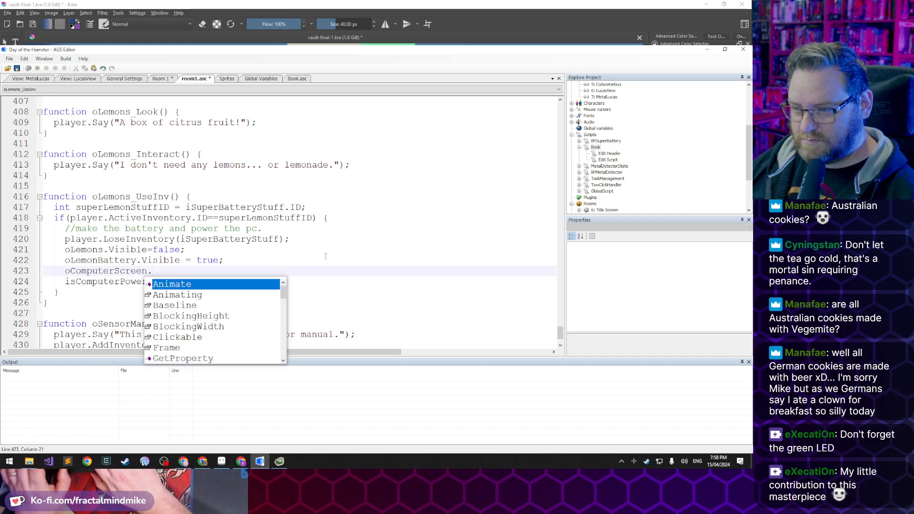
type("Visible = ")
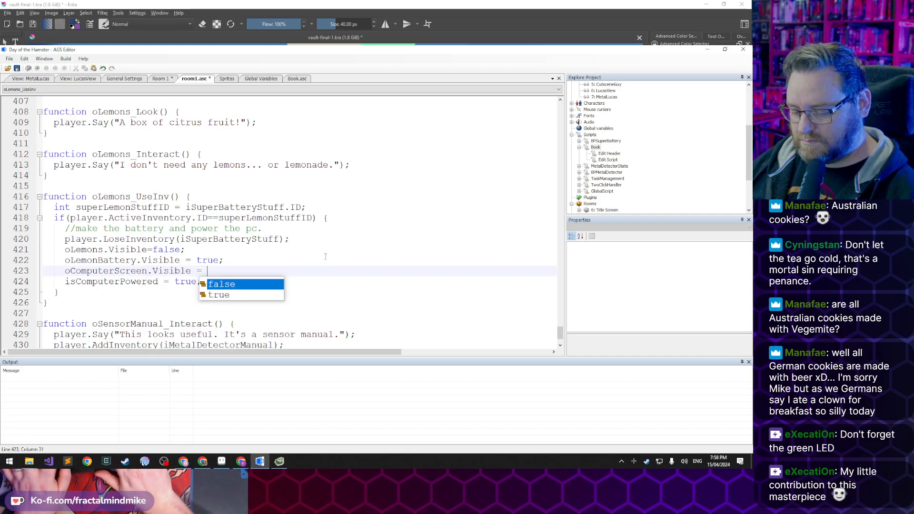
type("true;")
key("ctrl+s")
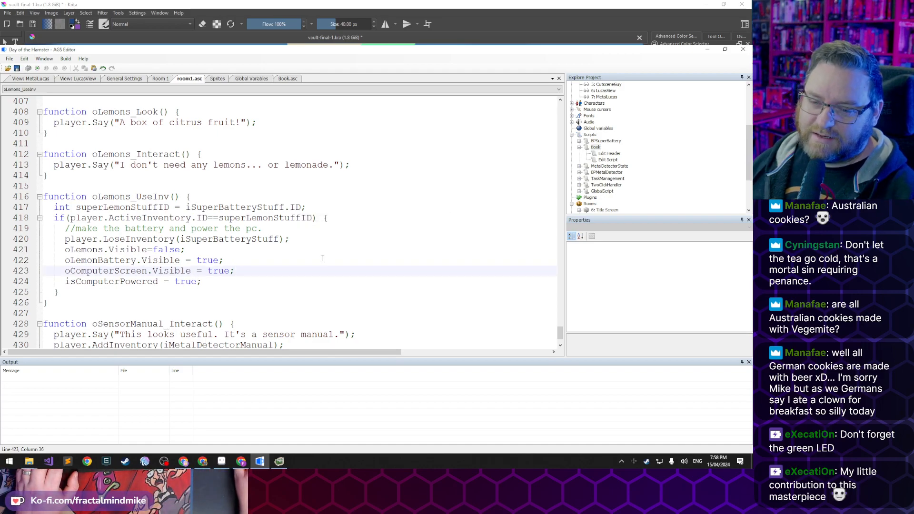
Switch back to the room image in GIMP and make the bottom Pasted Layer active for the computer's green LED
left_click(279, 462)
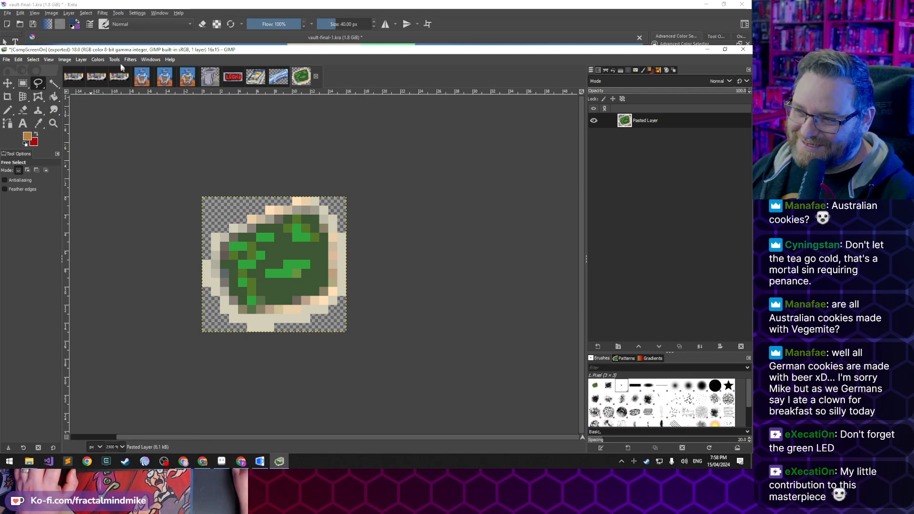
left_click(73, 77)
scroll(300, 291, "down", 2)
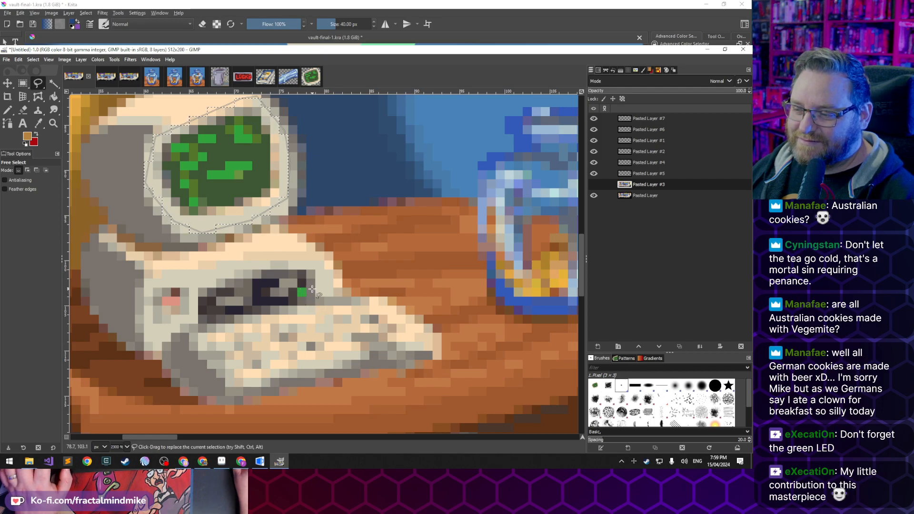
left_click(676, 196)
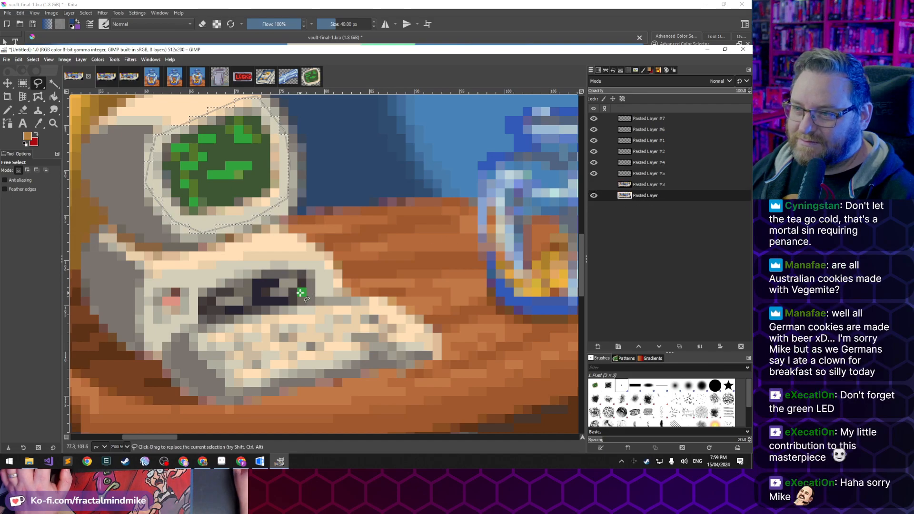
scroll(290, 276, "down", 3)
scroll(265, 168, "up", 4)
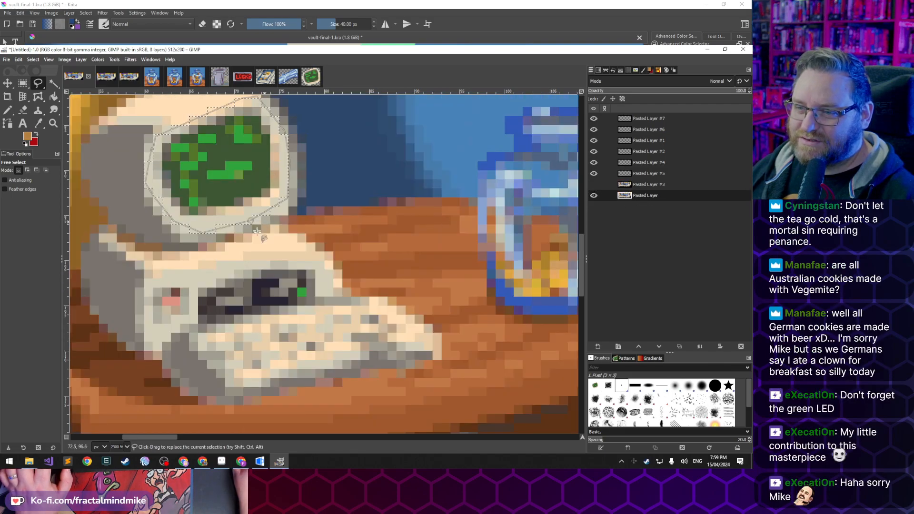
scroll(277, 275, "down", 1)
scroll(267, 294, "up", 1)
Add the single green LED pixel to the monitor screen selection, then copy both and paste them as a new image
key("r")
left_click_drag(301, 269, 310, 278)
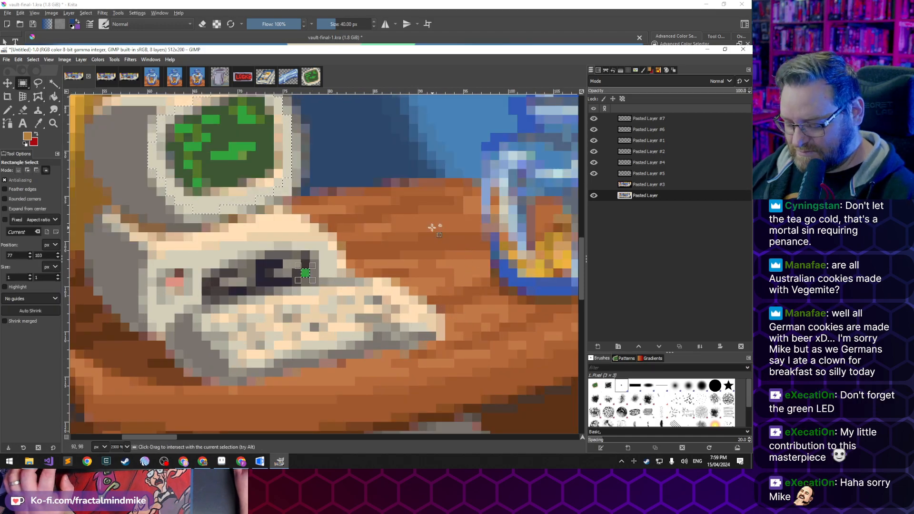
key("ctrl+c")
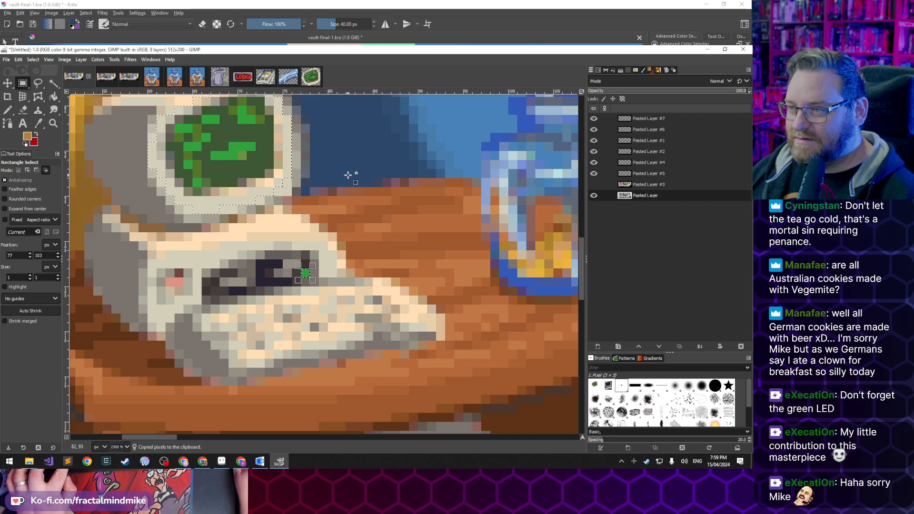
key("ctrl+shift+v")
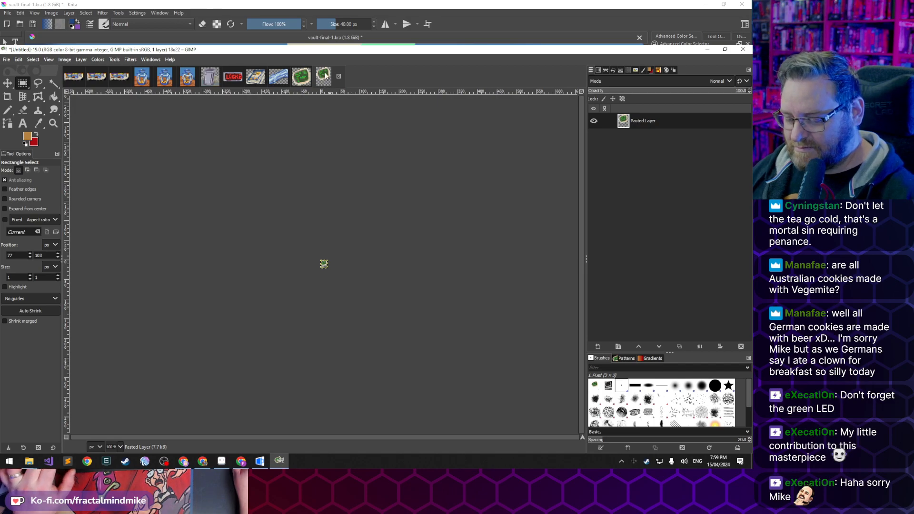
Export the pasted screen-and-LED image as a PNG, replacing CompScreenOn.png in the Vault folder with the default export options
key("ctrl+shift+e")
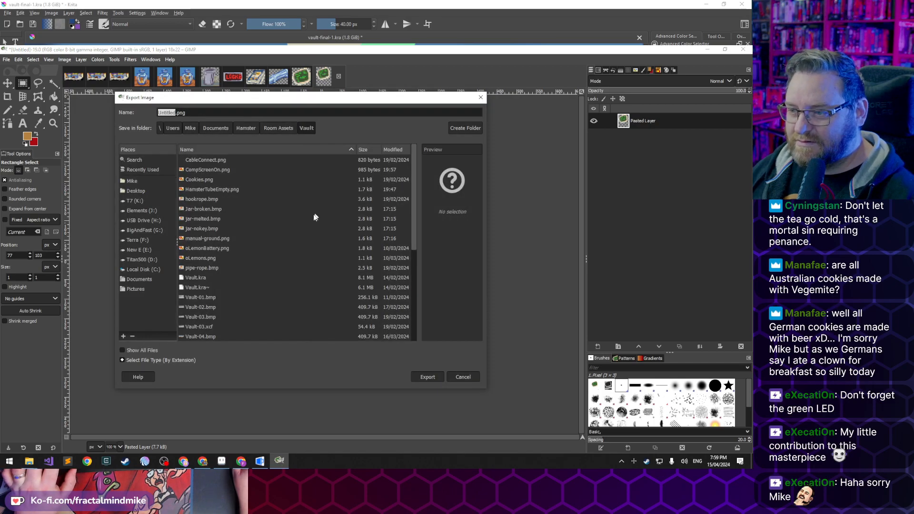
left_click(213, 170)
left_click(431, 377)
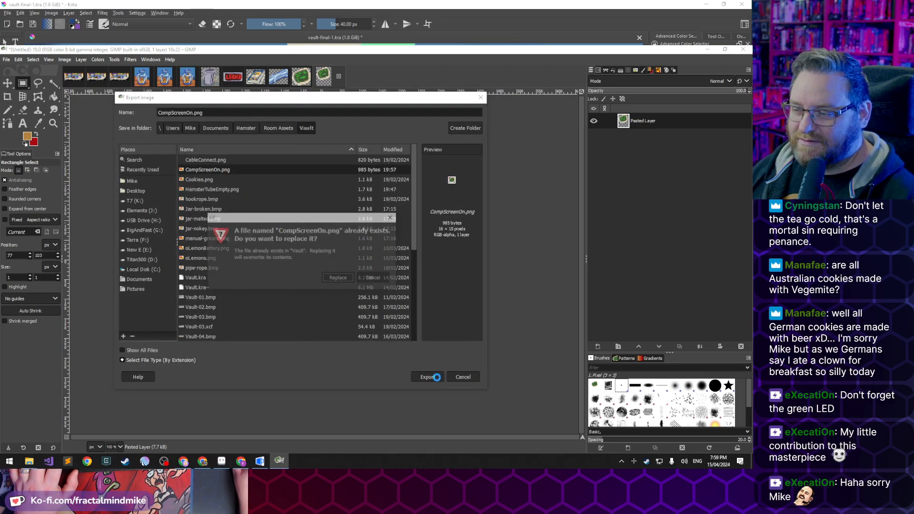
left_click(338, 277)
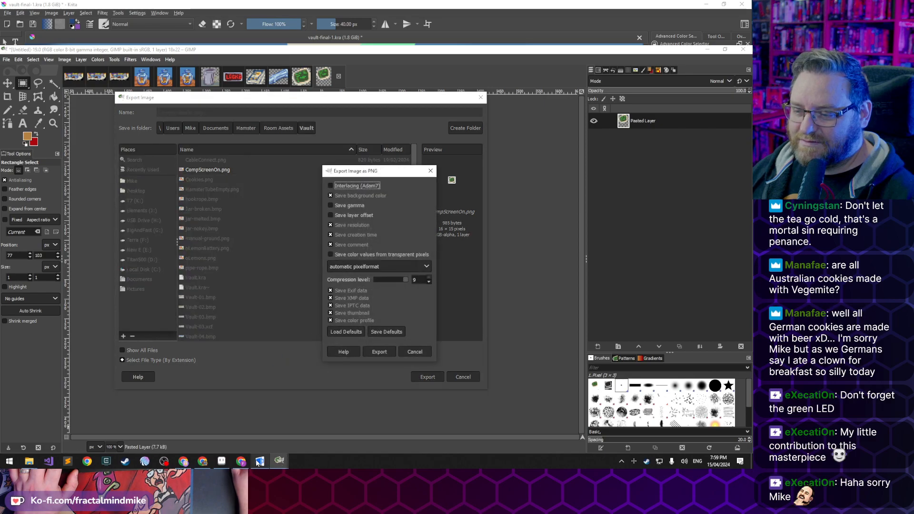
left_click(378, 353)
Switch to the AGS Editor and refresh sprite 264 of the oComputerScreen object in Room 1 from its source file
left_click(261, 462)
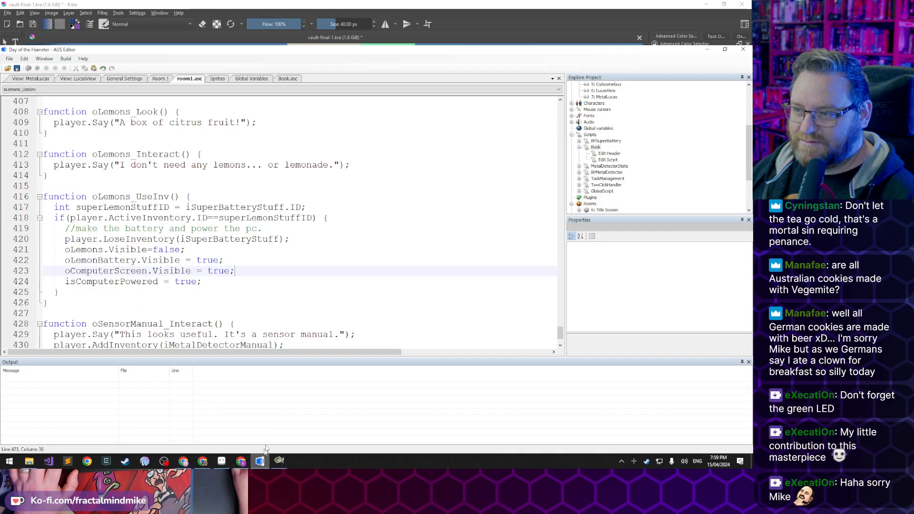
left_click(158, 79)
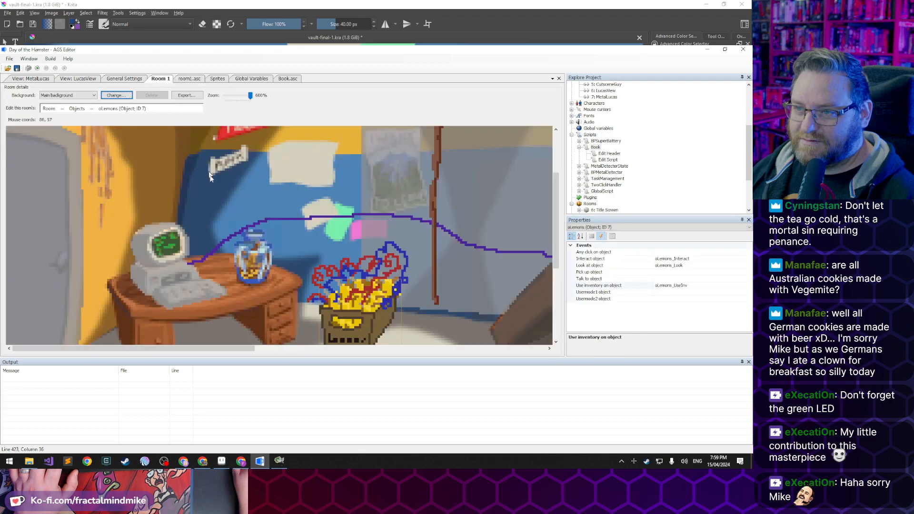
left_click(169, 249)
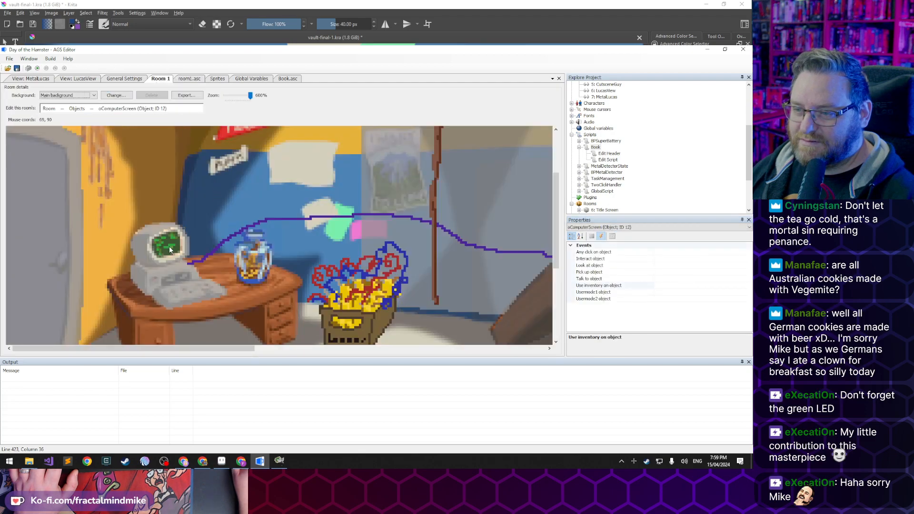
left_click(592, 237)
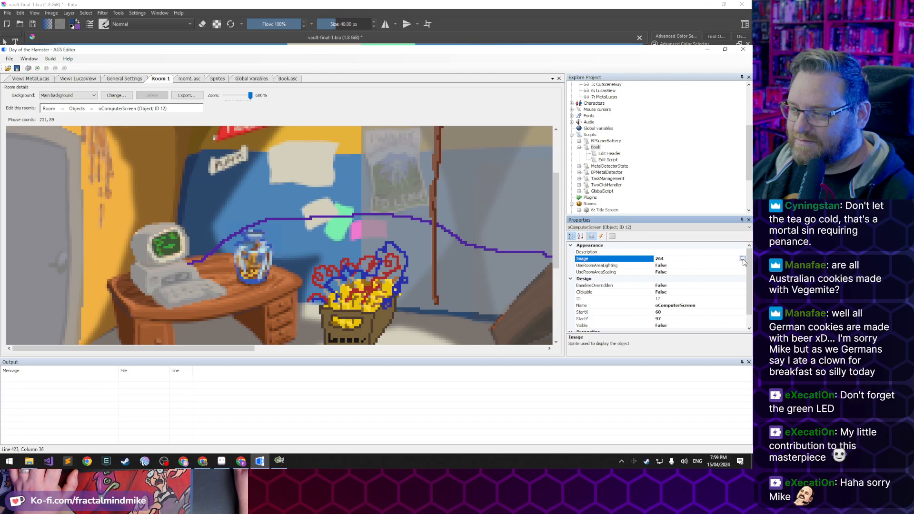
left_click(743, 259)
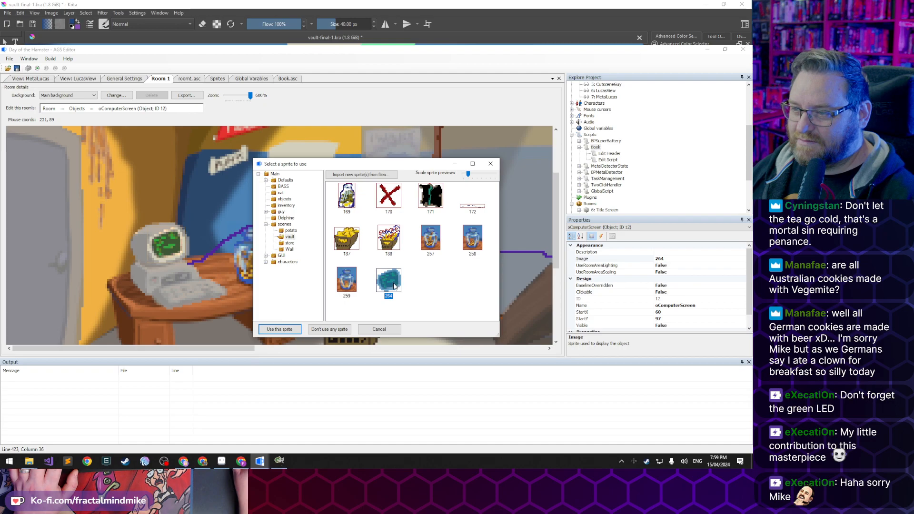
right_click(394, 286)
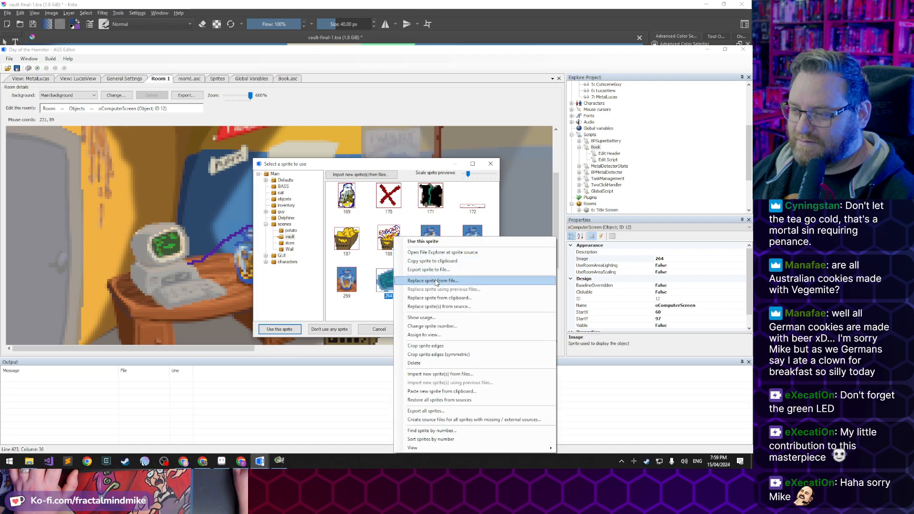
left_click(438, 308)
double_click(389, 281)
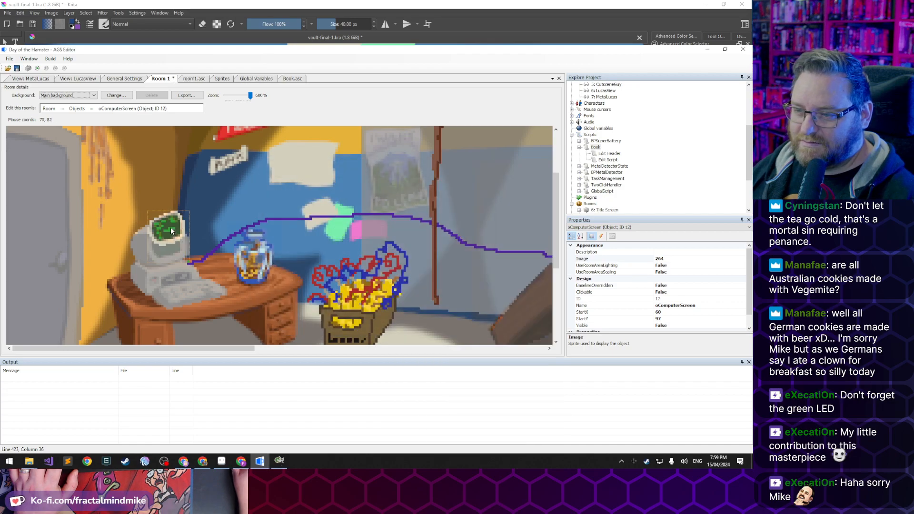
Reposition the oComputerScreen object over the monitor at StartX 60, StartY 104, and save the project
mouse_move(172, 231)
left_mouse_down()
mouse_move(179, 251)
mouse_move(173, 248)
left_mouse_up()
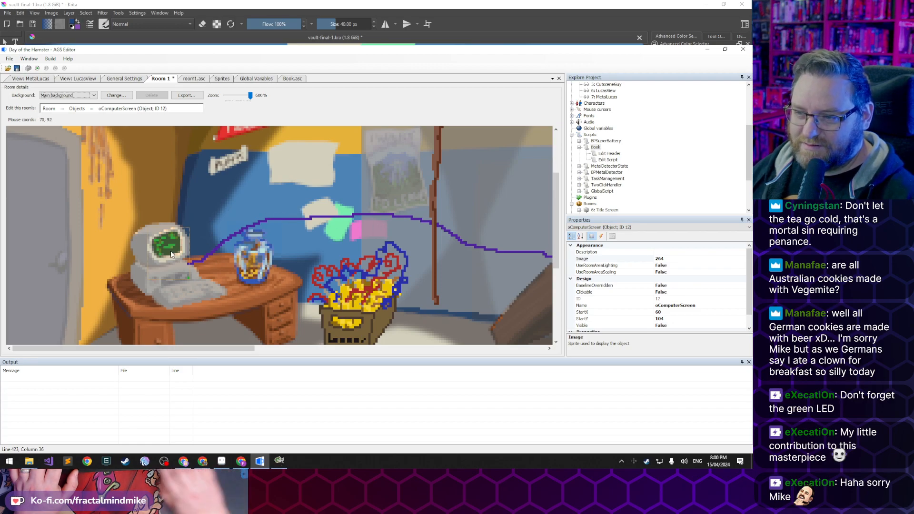
key("Right")
key("Right")
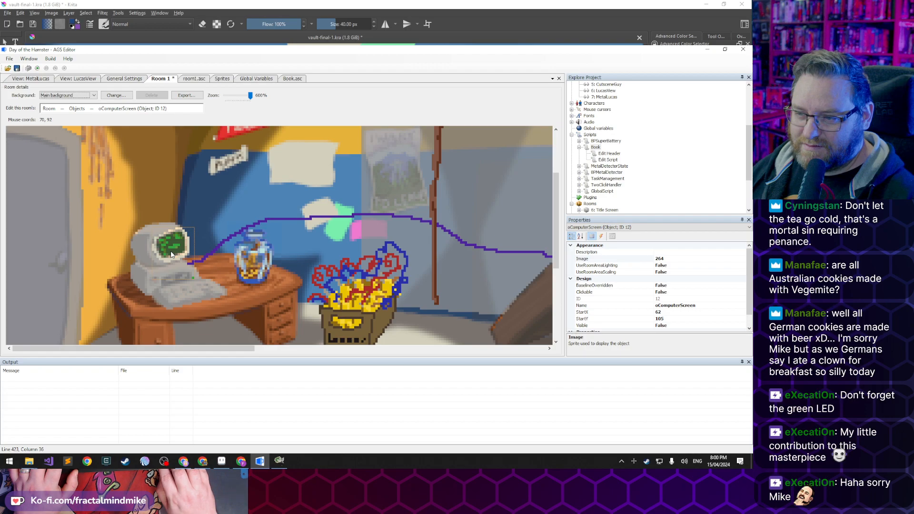
key("Left")
key("Left")
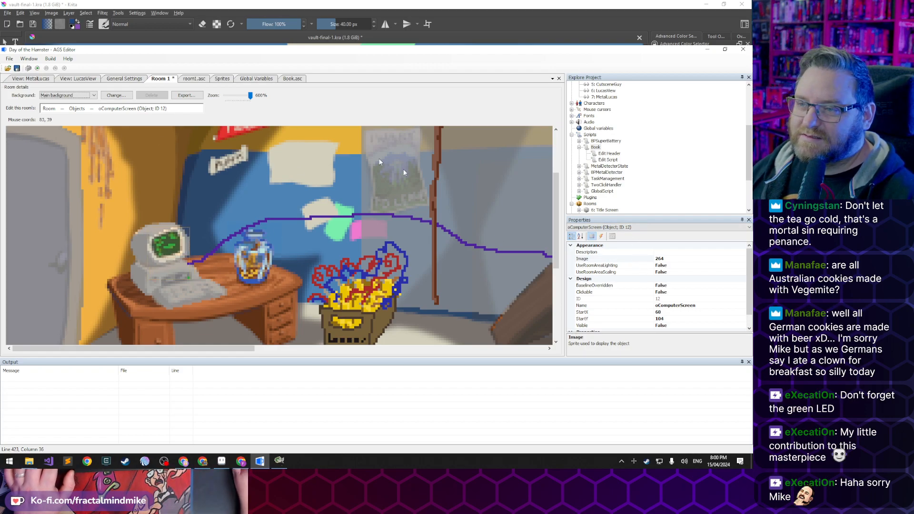
left_click(694, 305)
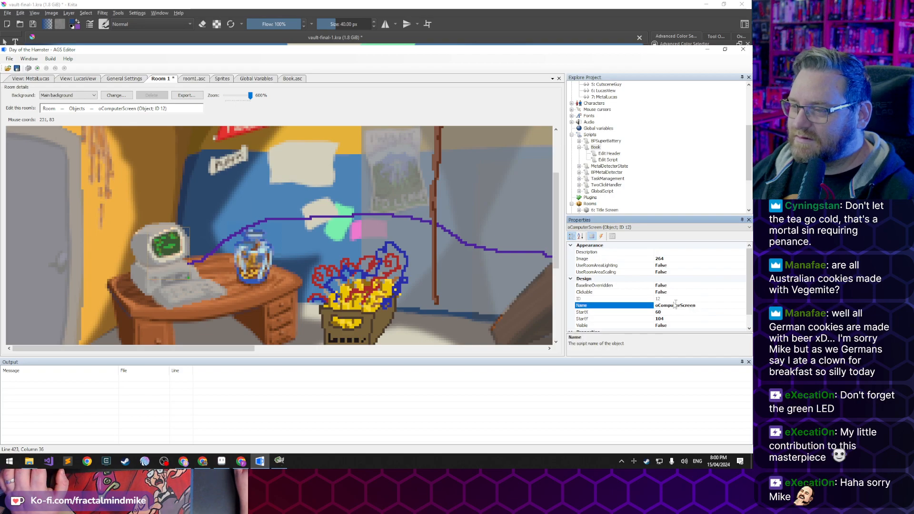
key("ctrl+s")
left_click(193, 78)
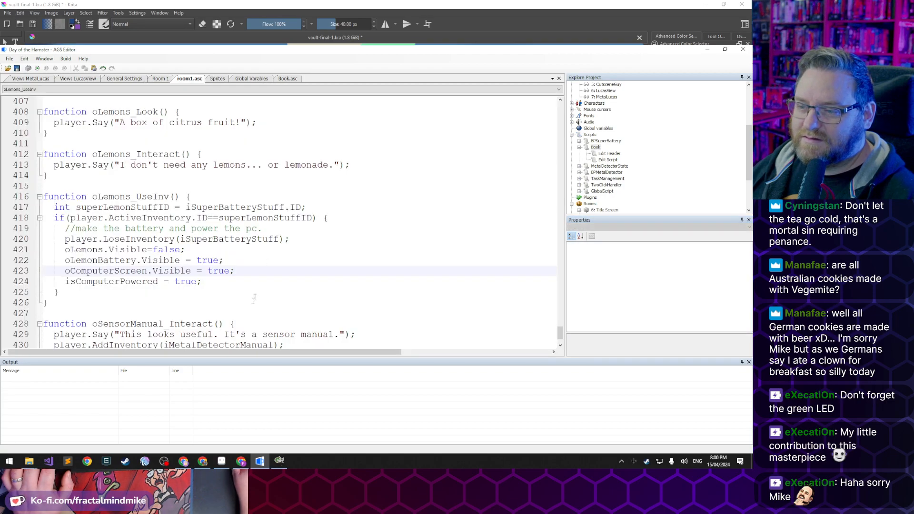
key("ctrl+s")
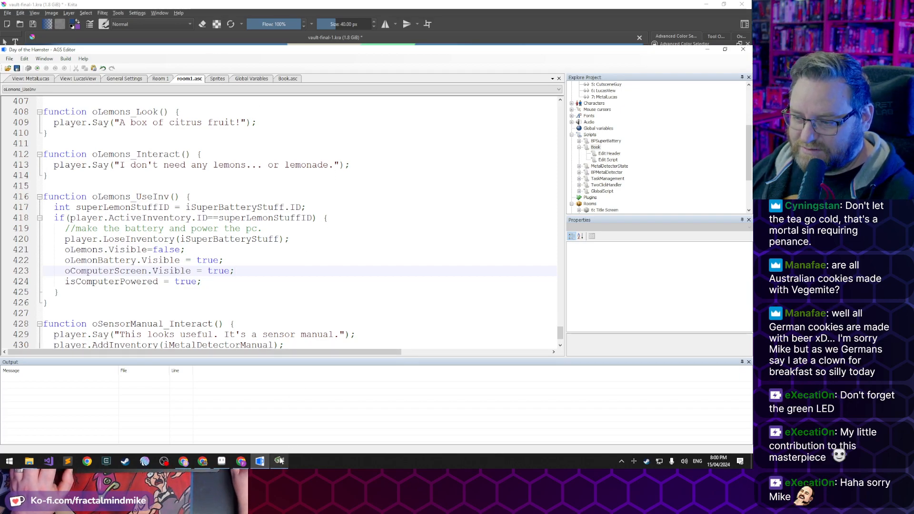
In the Google Docs checklist, tick off the computer's On (Screen w/ green "text") item and its parent Computer Variations entry
left_click(243, 462)
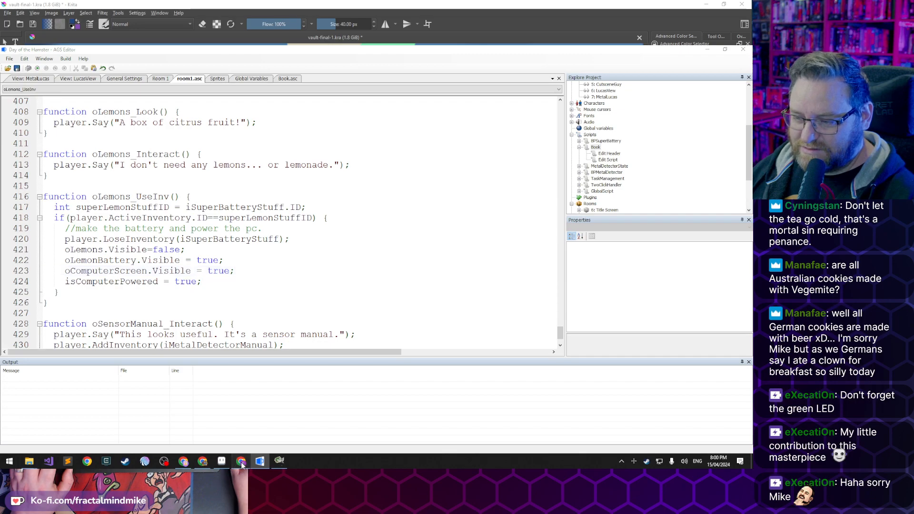
left_click(296, 209)
left_click(268, 197)
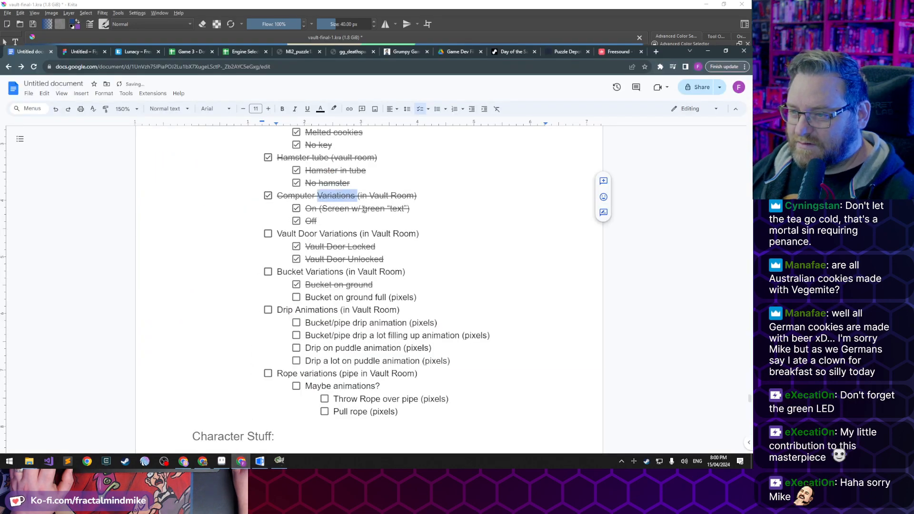
left_click(309, 233)
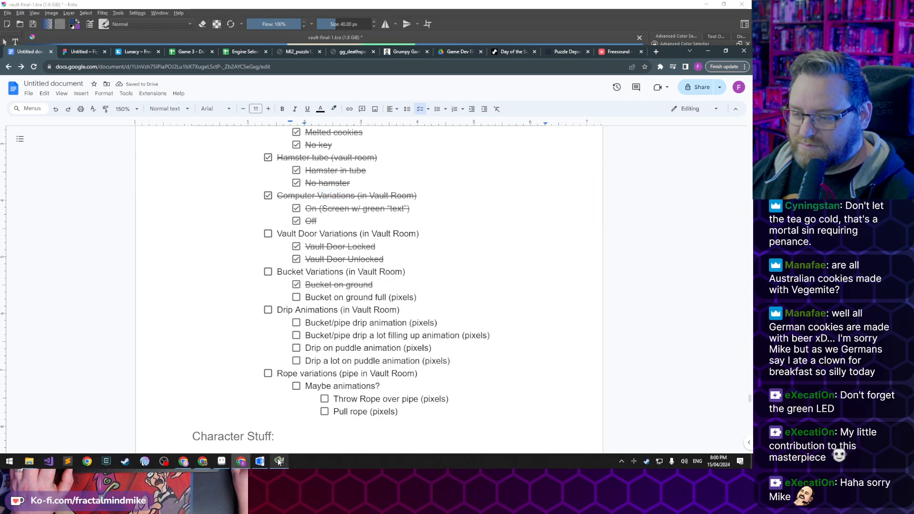
Return to Room 1 in the AGS Editor and select the vault door's locked-sign object and its script name
left_click(261, 460)
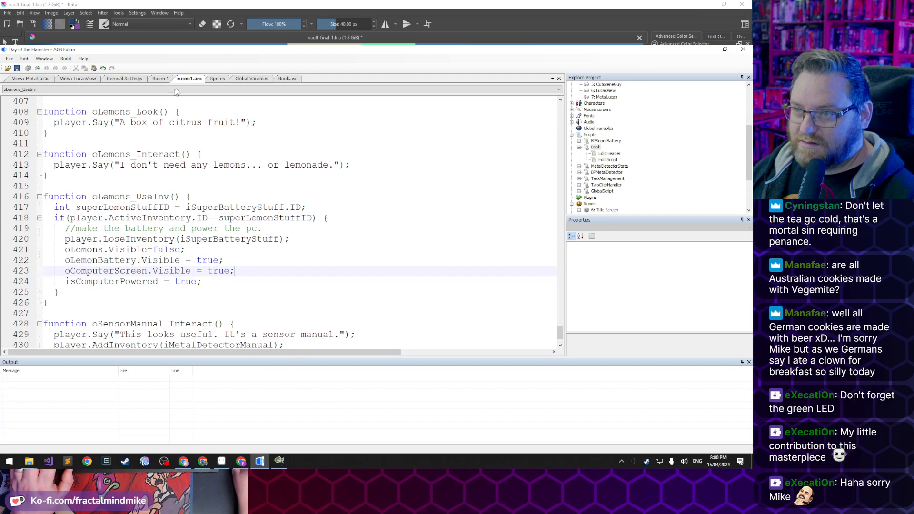
left_click(160, 79)
scroll(376, 209, "down", 3)
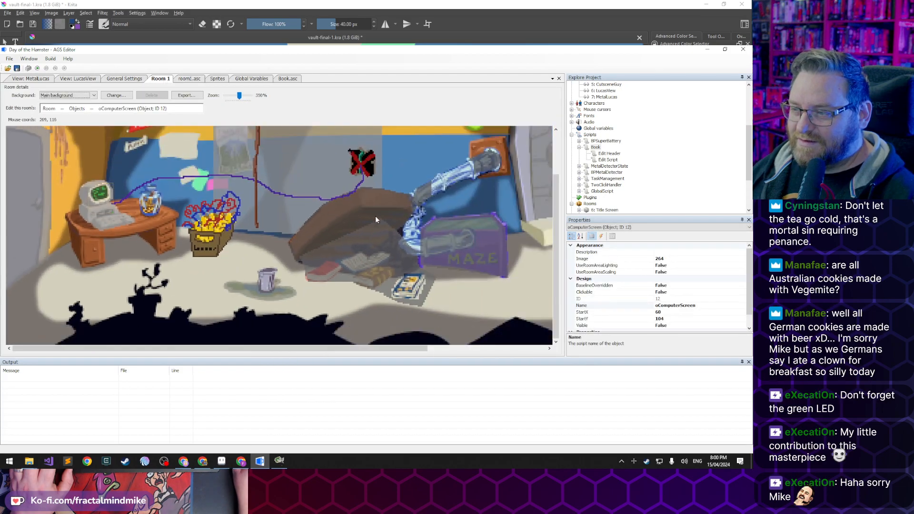
left_click(331, 183)
left_click(671, 305)
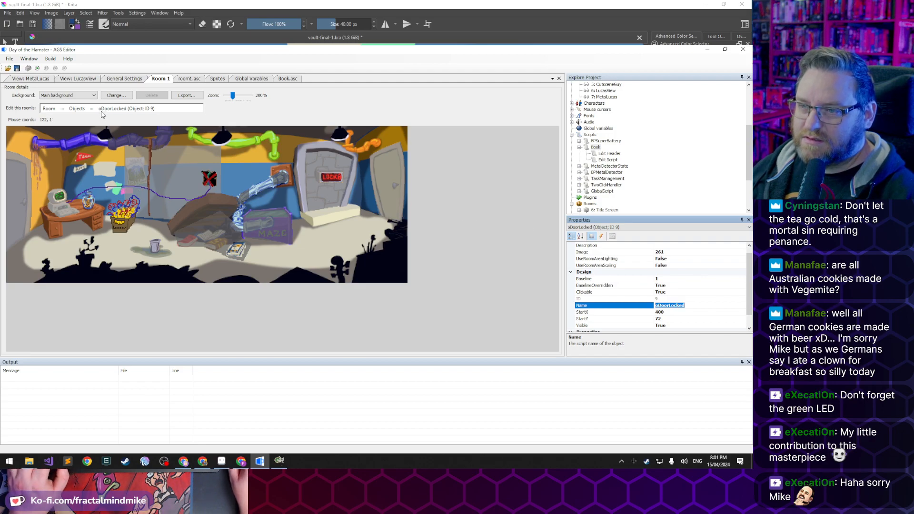
Open the room script of the Computer Terminal room
scroll(602, 175, "down", 4)
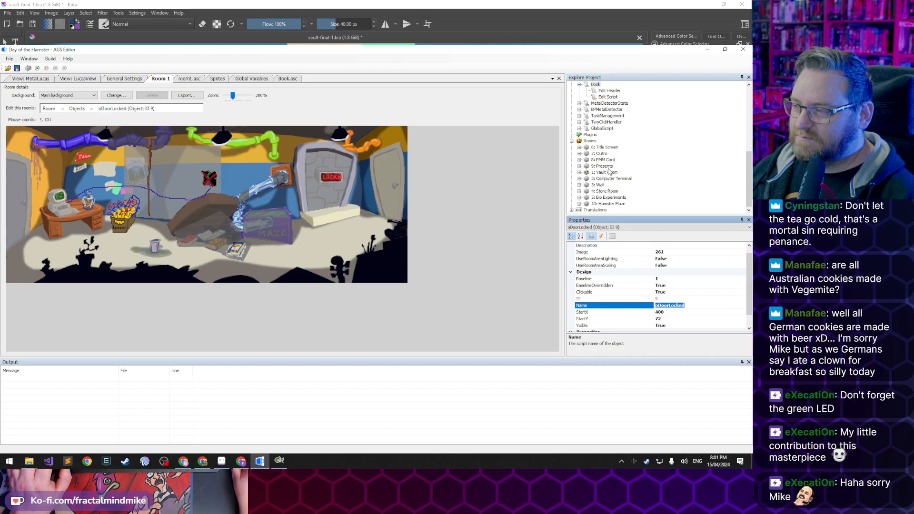
double_click(608, 179)
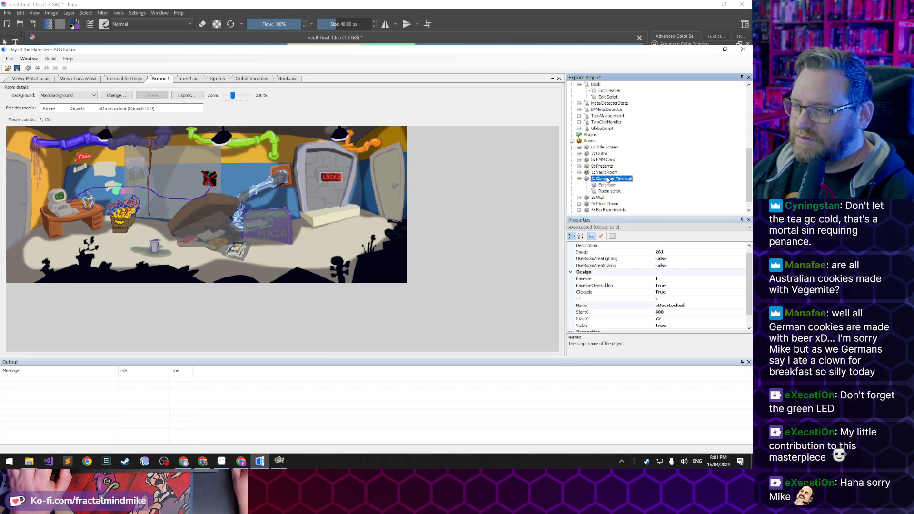
double_click(607, 191)
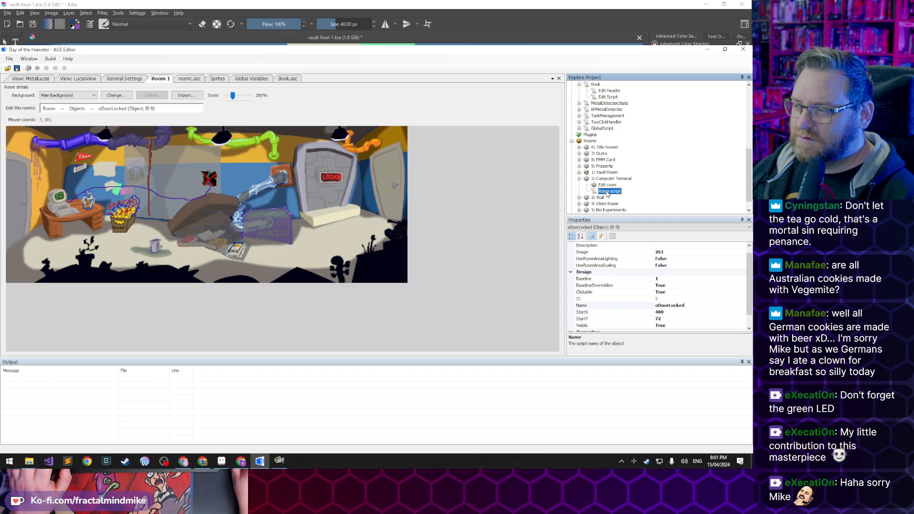
Add "isVaultDoorUnlocked = true;" below the congratulations Display line in CheckPuzzleState and save the script
left_click(189, 303)
scroll(189, 299, "down", 2)
key("Down")
key("Down")
key("Down")
key("Down")
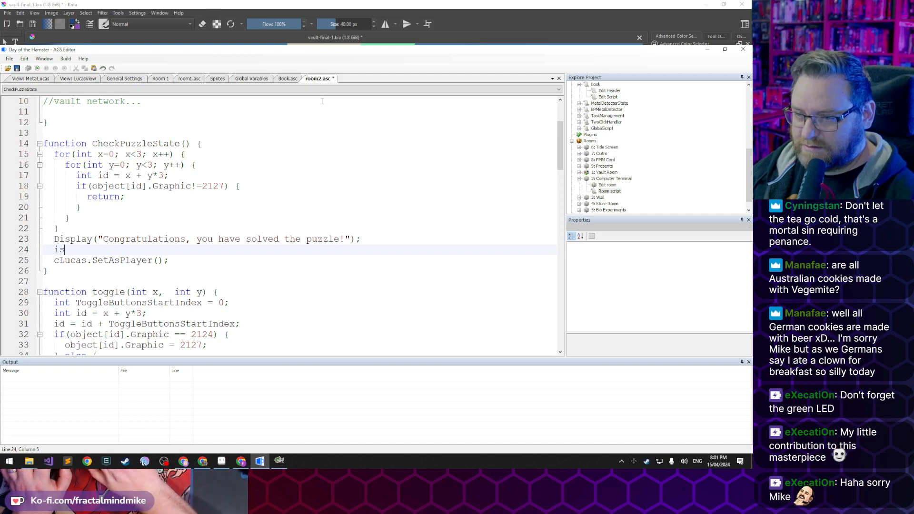
type("isVaultDoorUnlocked")
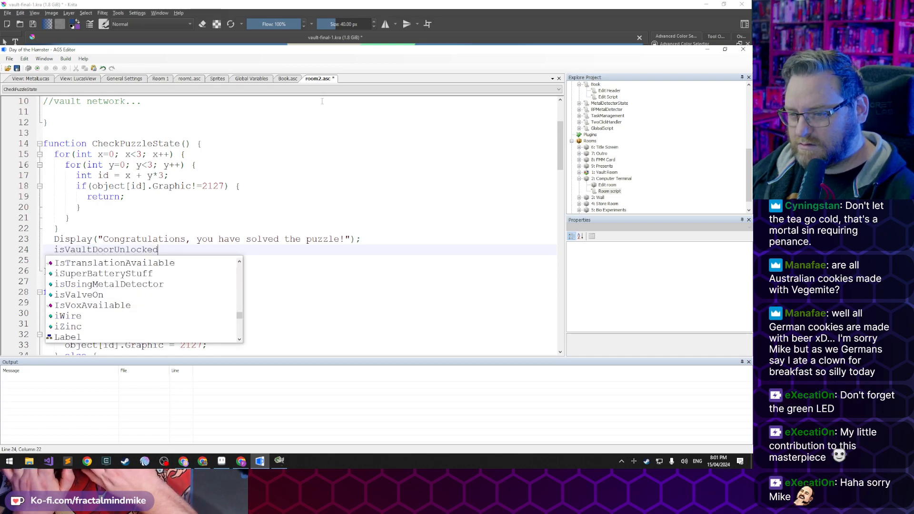
type(" = true;")
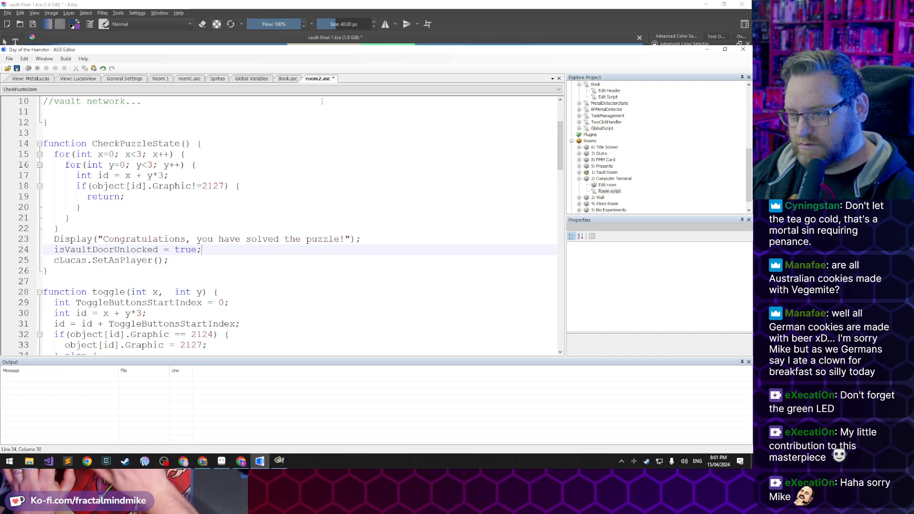
key("ctrl+s")
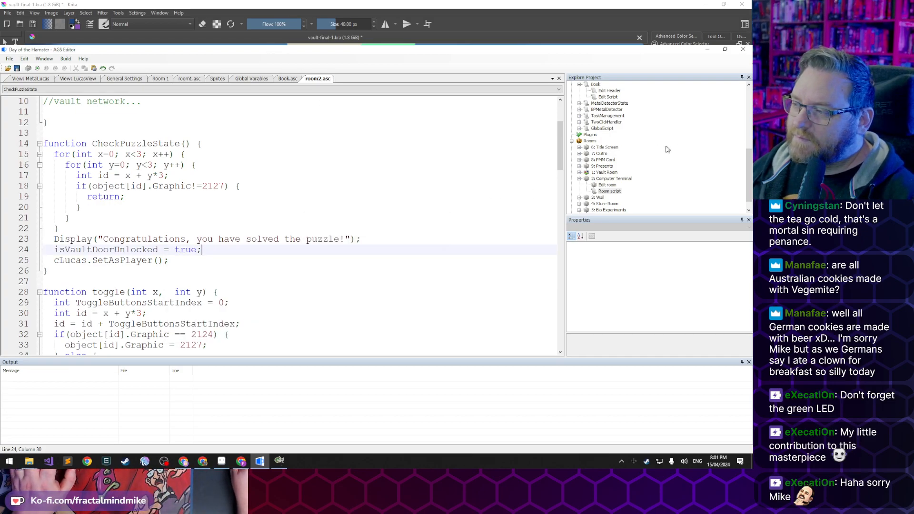
Create a global bool variable named isVaultDoorUnlocked with the default value false
scroll(600, 153, "up", 3)
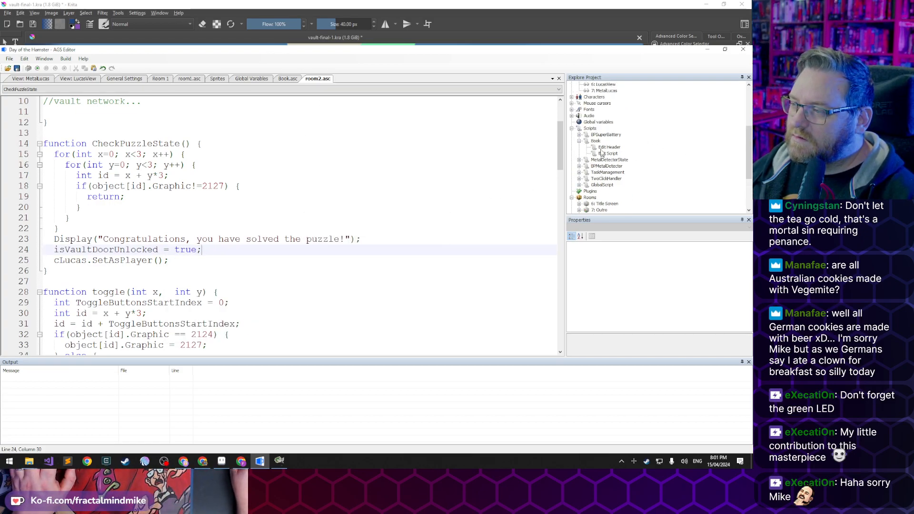
left_click(588, 117)
double_click(591, 123)
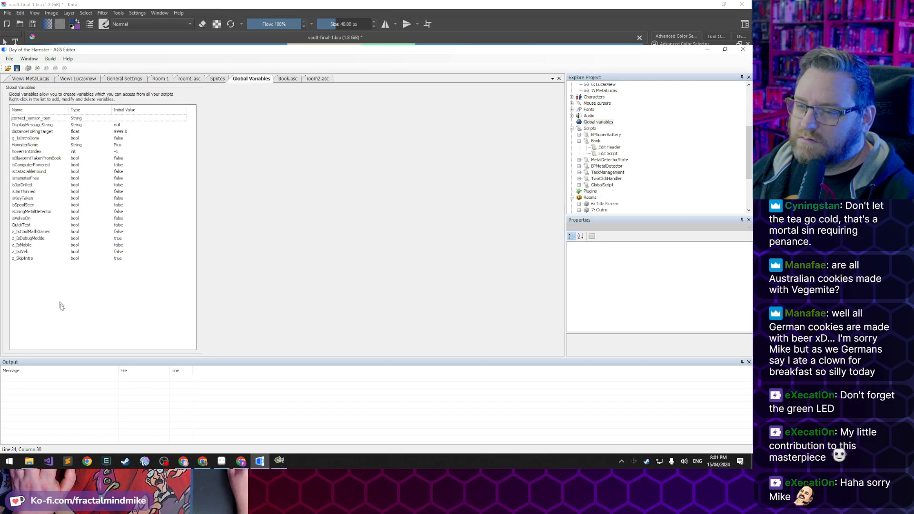
left_click(90, 312)
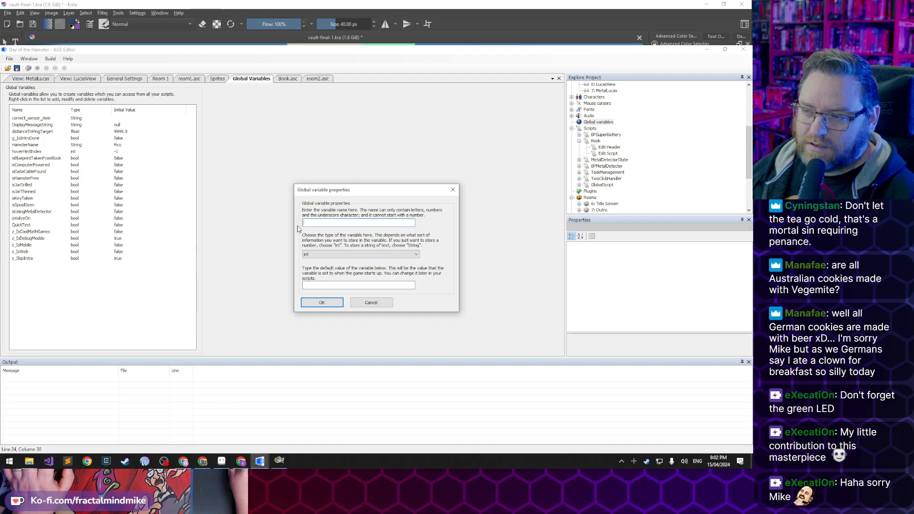
type("isV")
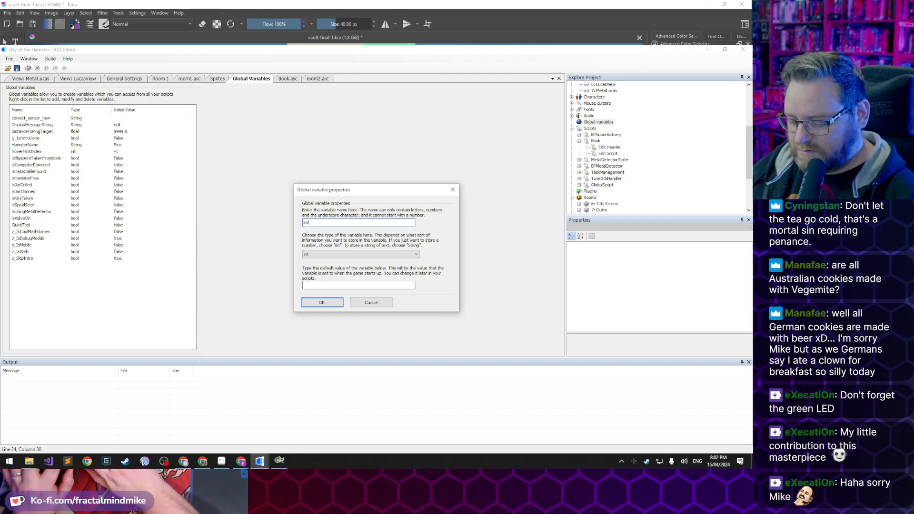
type("aultDoorUnl")
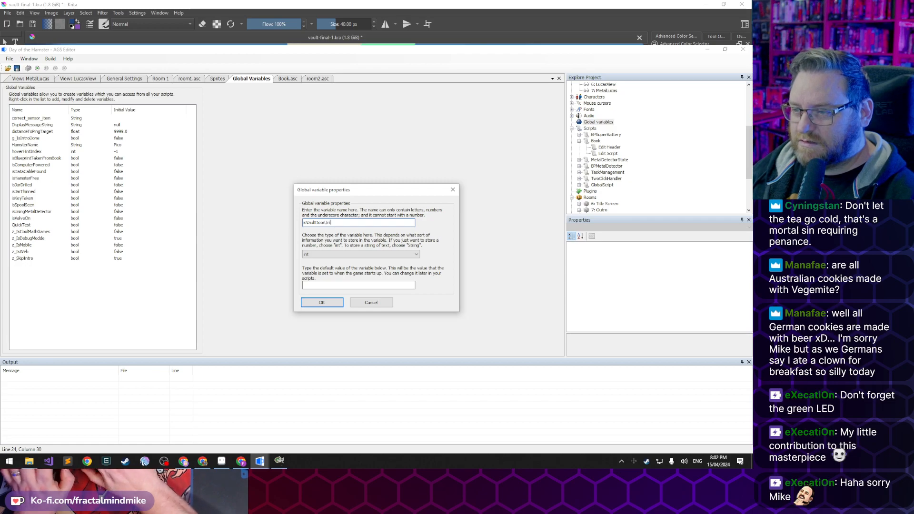
type("ocked")
key("Tab")
key("b")
key("Tab")
type("false")
left_click(320, 302)
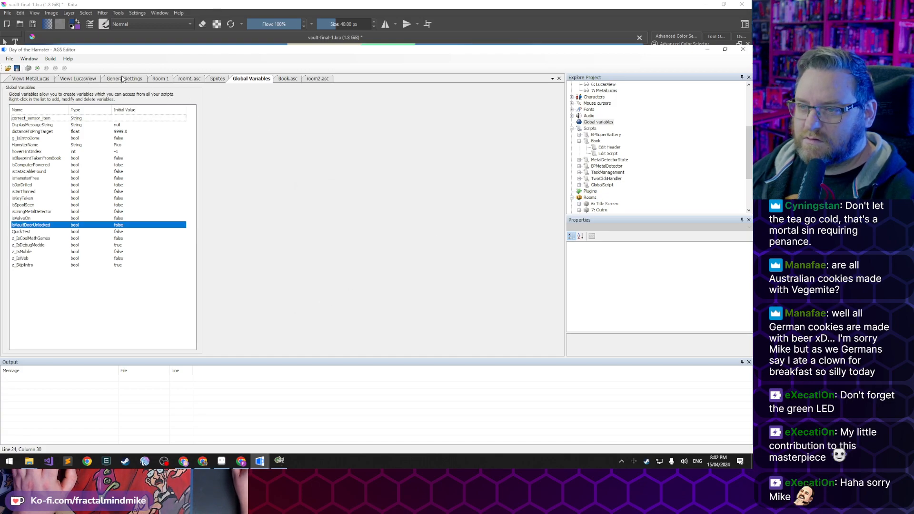
Open the script function of the Vault Room's "Enters room before fade-in" event
left_click(191, 79)
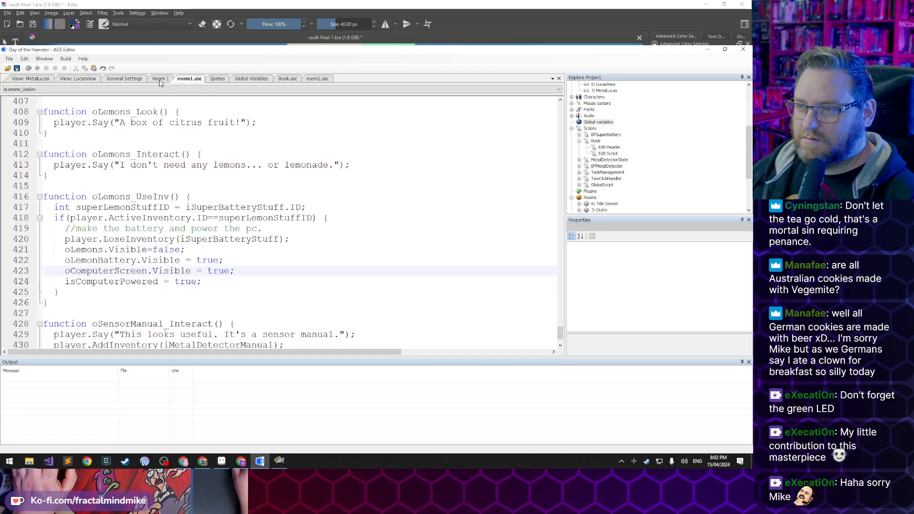
left_click(160, 79)
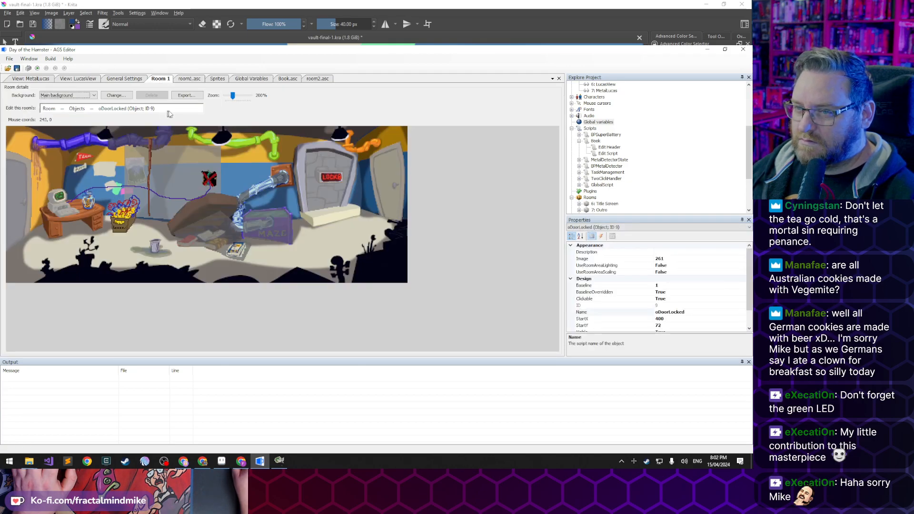
left_click(49, 109)
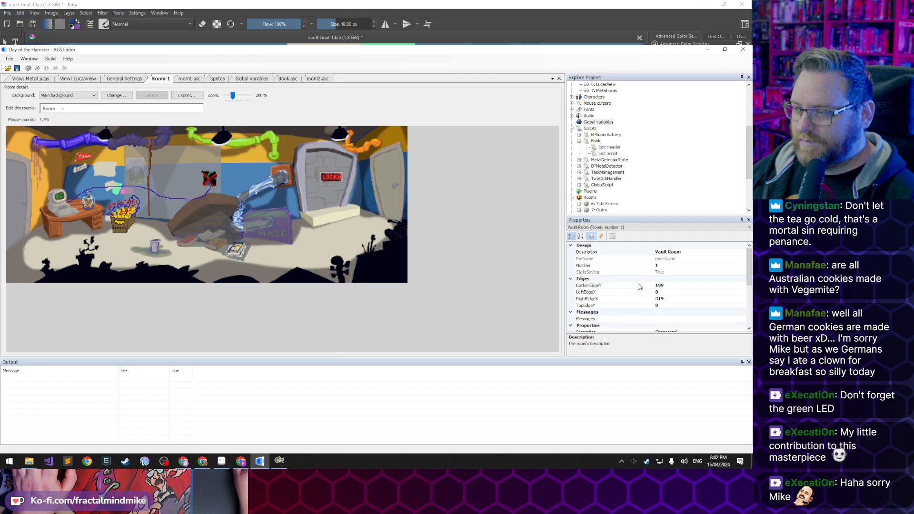
scroll(632, 274, "down", 1)
scroll(632, 274, "down", 2)
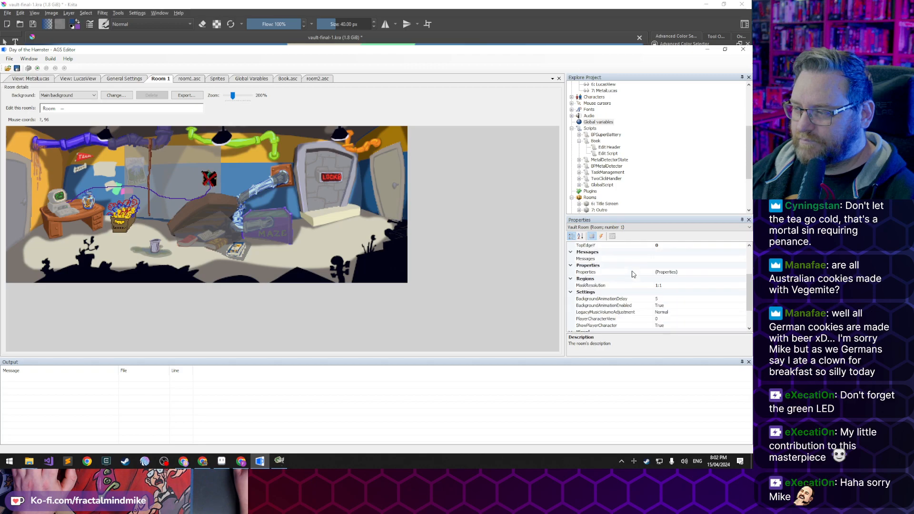
left_click(601, 236)
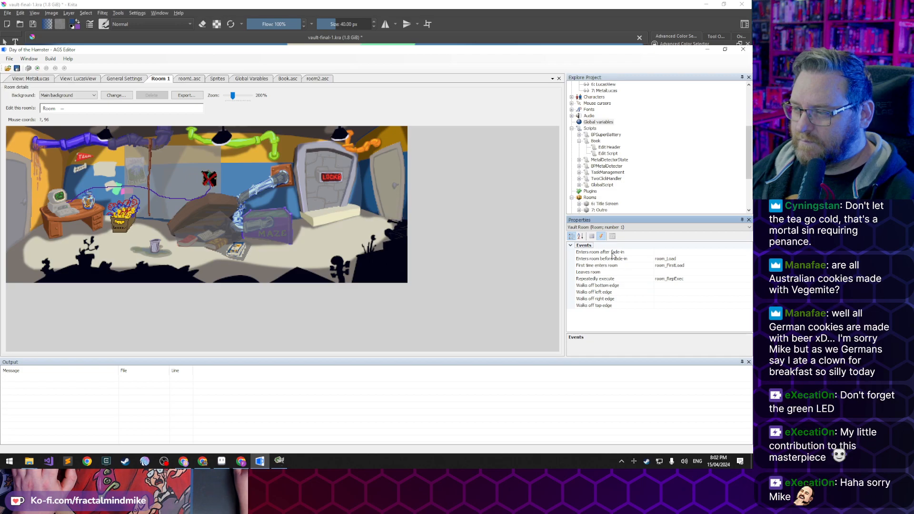
left_click(687, 266)
left_click(723, 258)
left_click(749, 259)
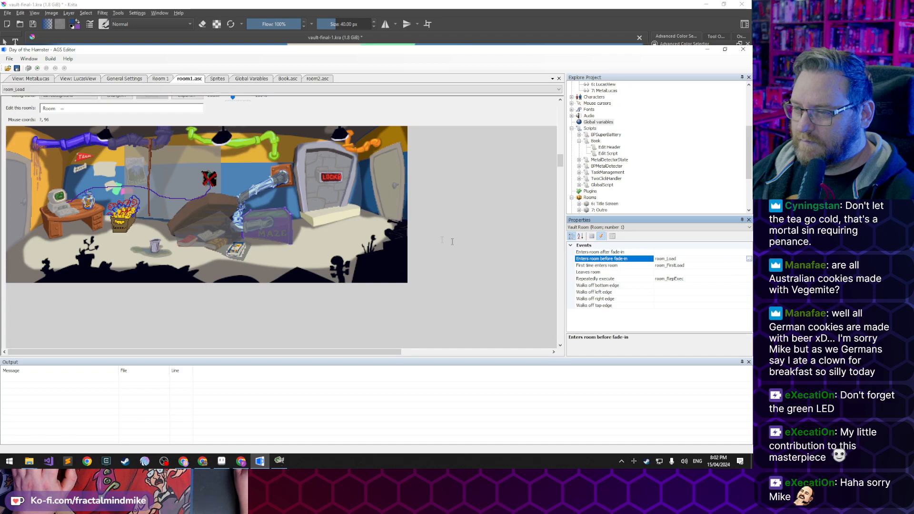
Add an "if(isVaultDoorUnlocked==true) { }" block inside the room_Load function
left_click(81, 197)
key("Return")
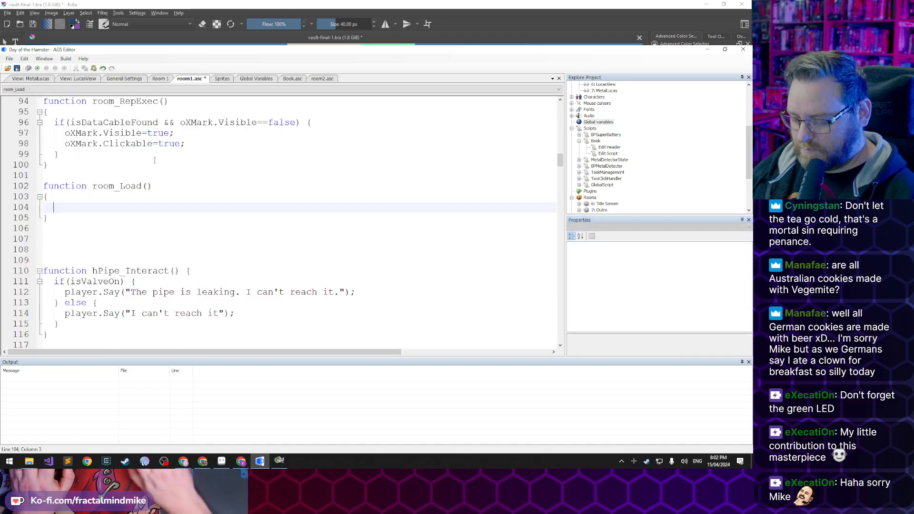
type("if(isVa")
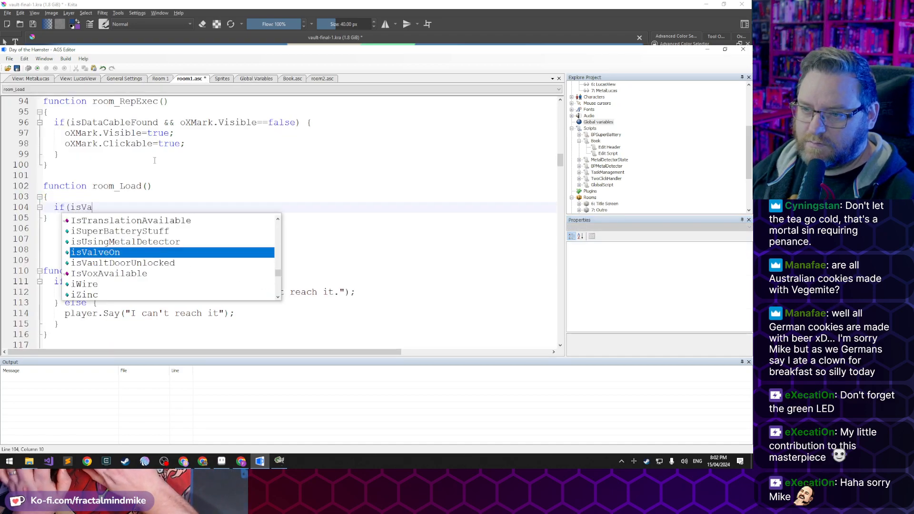
type("ultDoorUnlocked==true) {")
key("Return")
type("}")
key("Up")
key("End")
key("Return")
Nest an "if(oDoorLocked.Visible == true) { }" block inside the isVaultDoorUnlocked condition
type("if")
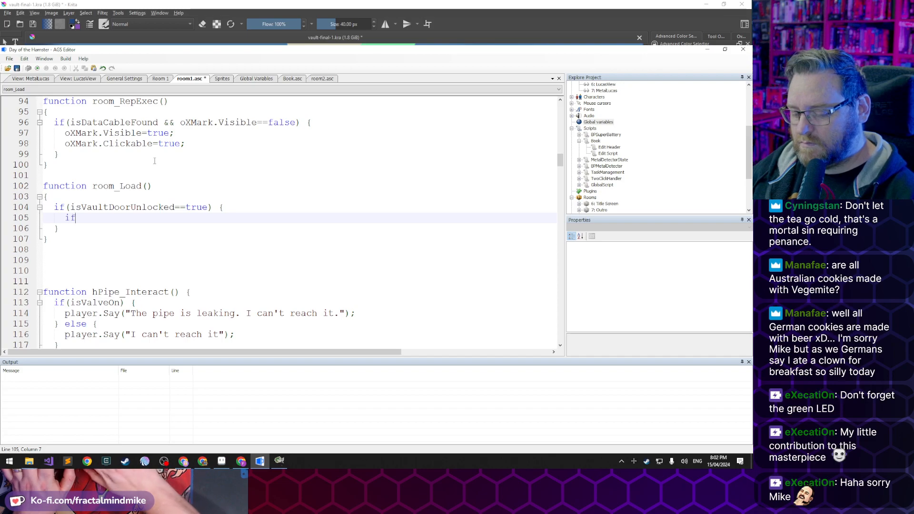
type("(oDoorLocked")
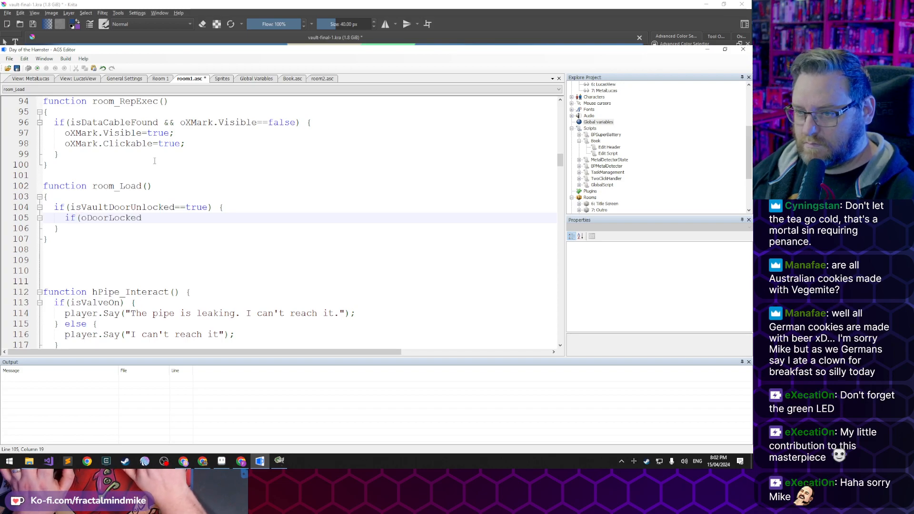
type(".Visible")
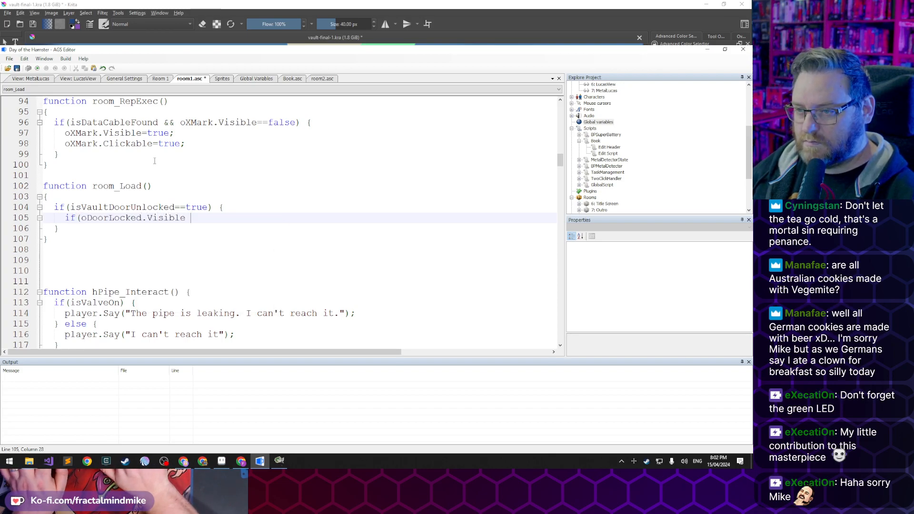
type(" = true;")
type(" {")
key("Return")
type("}")
key("Up")
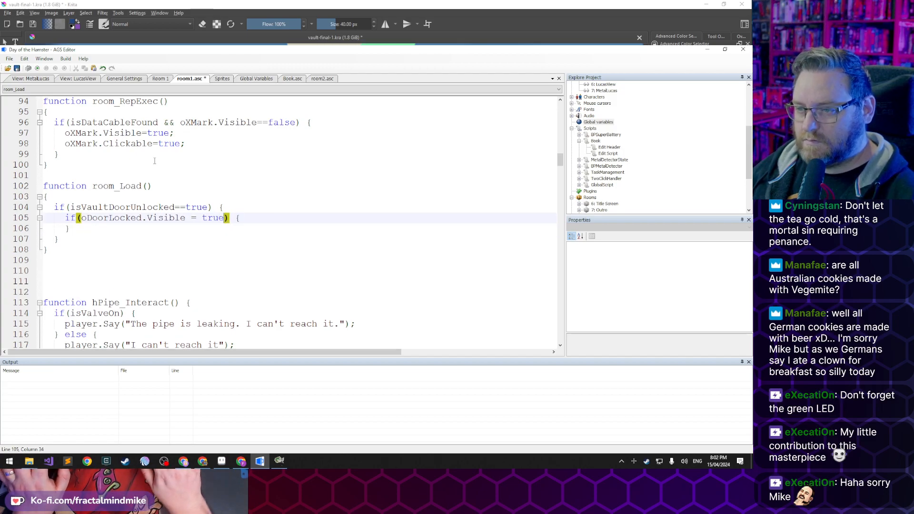
key("Right")
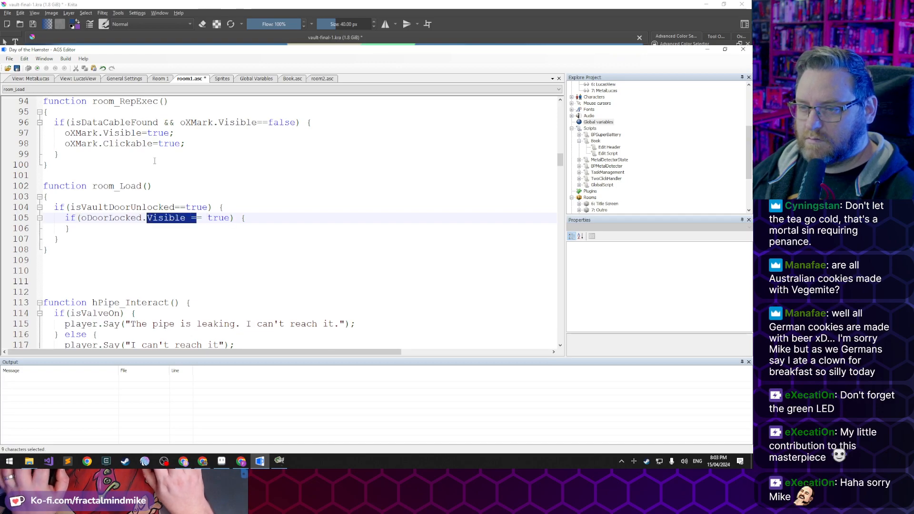
Add "oDoorLocked.Visible = false;" inside the nested door visibility check and save the room script
key("ctrl+shift+Left")
key("ctrl+shift+Left")
key("ctrl+c")
key("End")
key("Return")
key("ctrl+v")
type("false;")
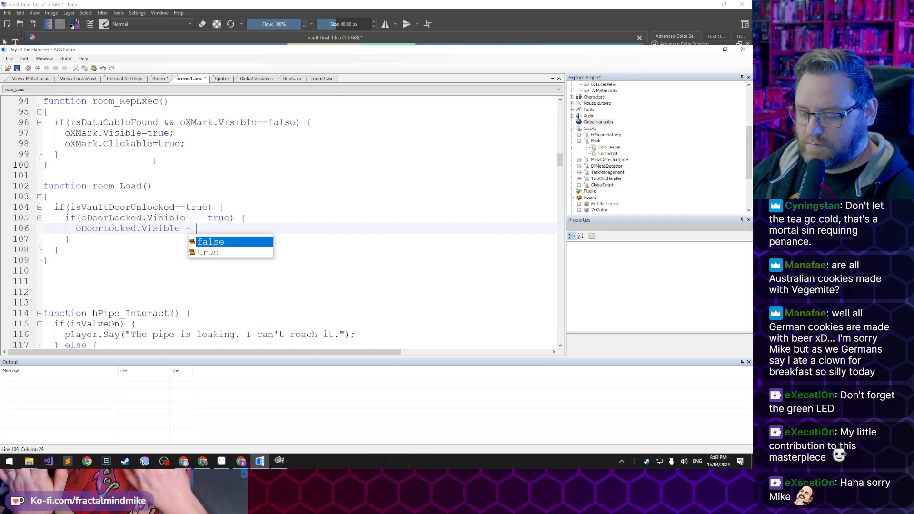
key("ctrl+s")
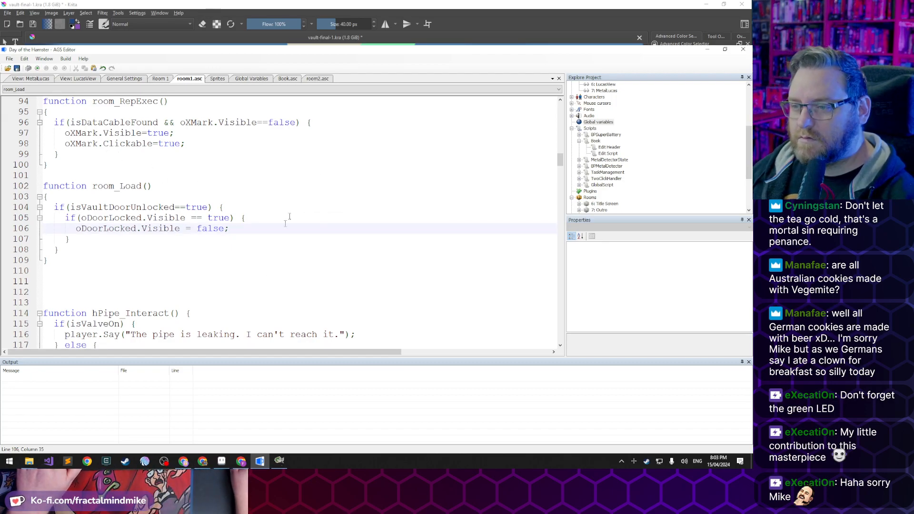
Switch to the Google Docs checklist, tick off "Vault Door Variations (in Vault Room)" and return to the AGS Editor
mouse_move(259, 461)
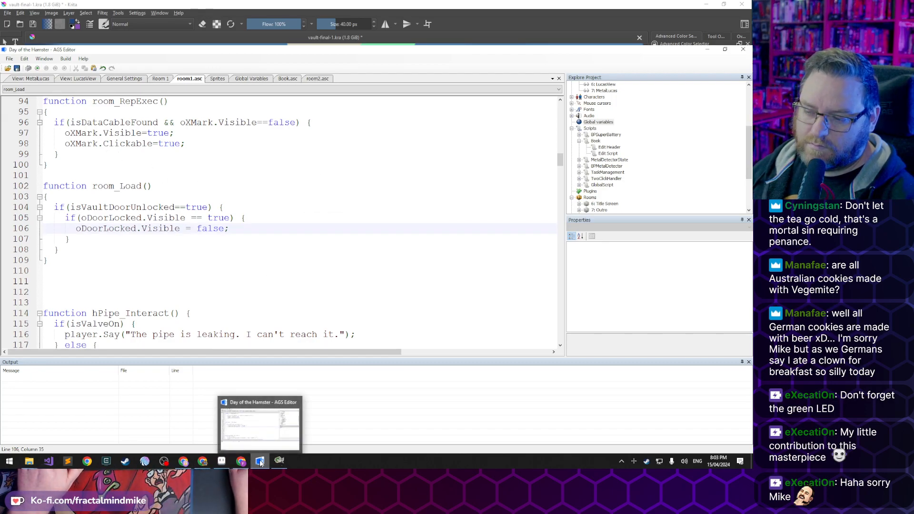
left_click(241, 461)
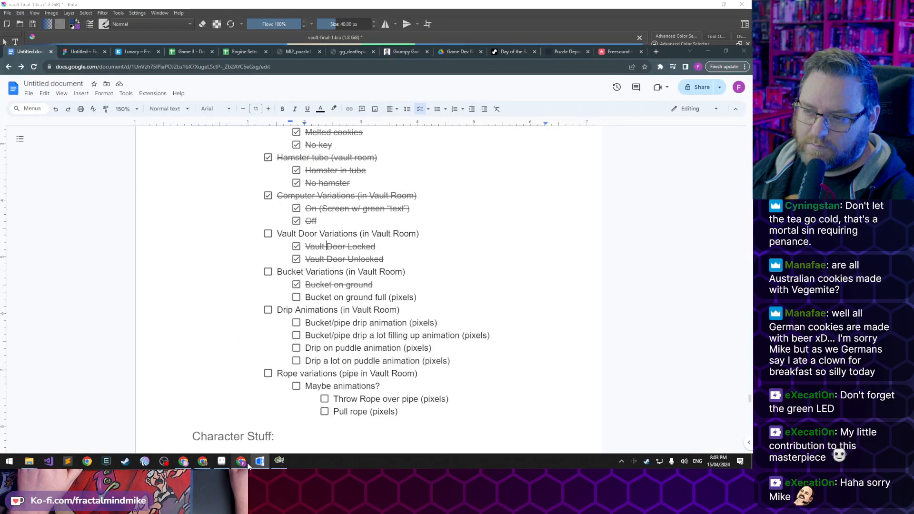
left_click(267, 234)
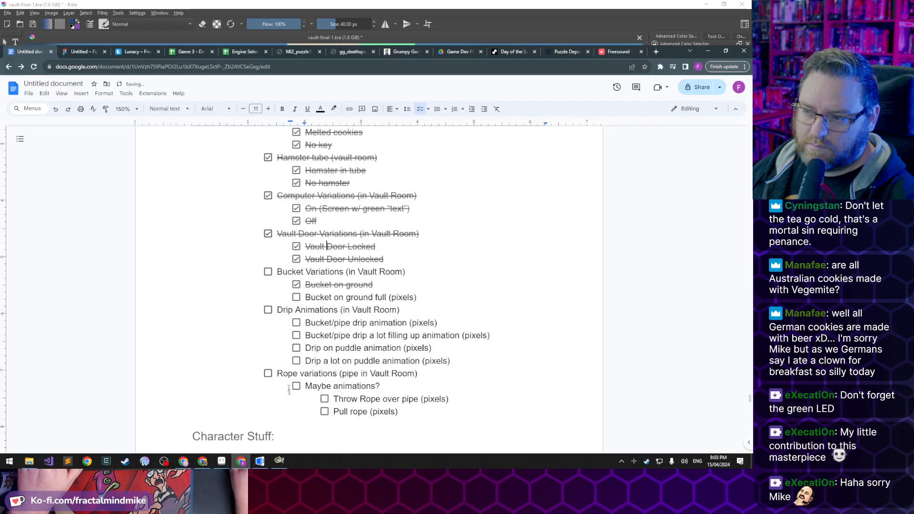
left_click(260, 461)
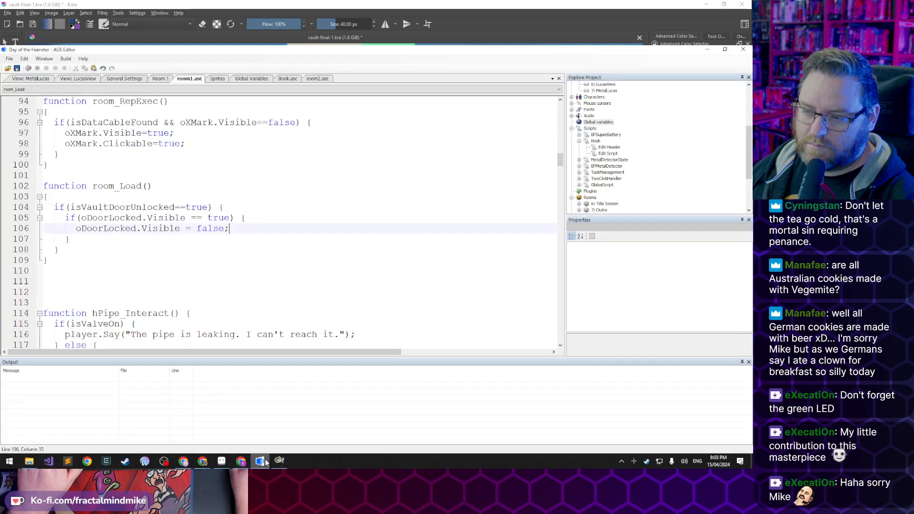
left_click(241, 460)
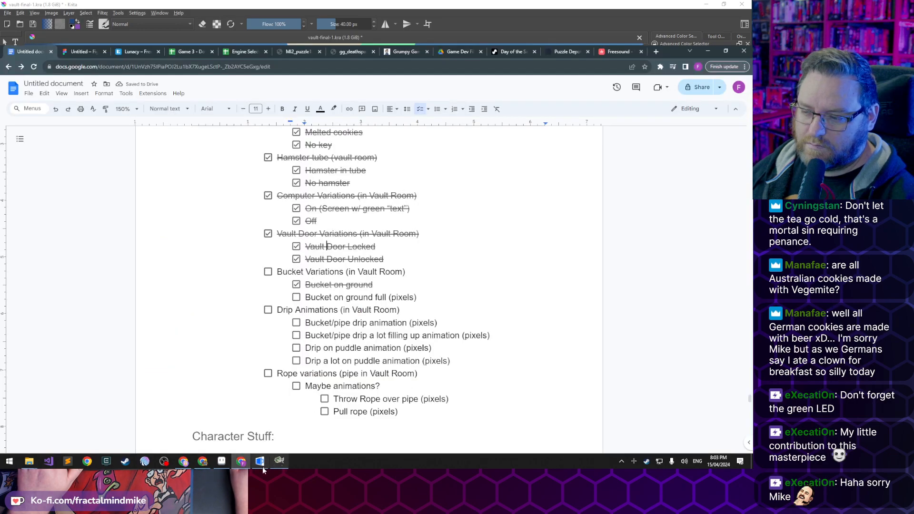
left_click(260, 461)
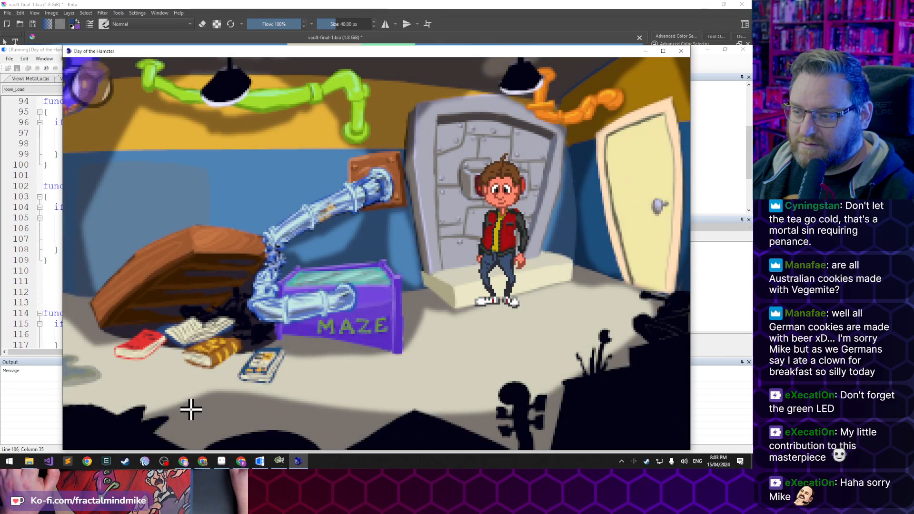
In the running test game, pick up the sensor manual from the vault room floor and read its frequency list
left_click(191, 409)
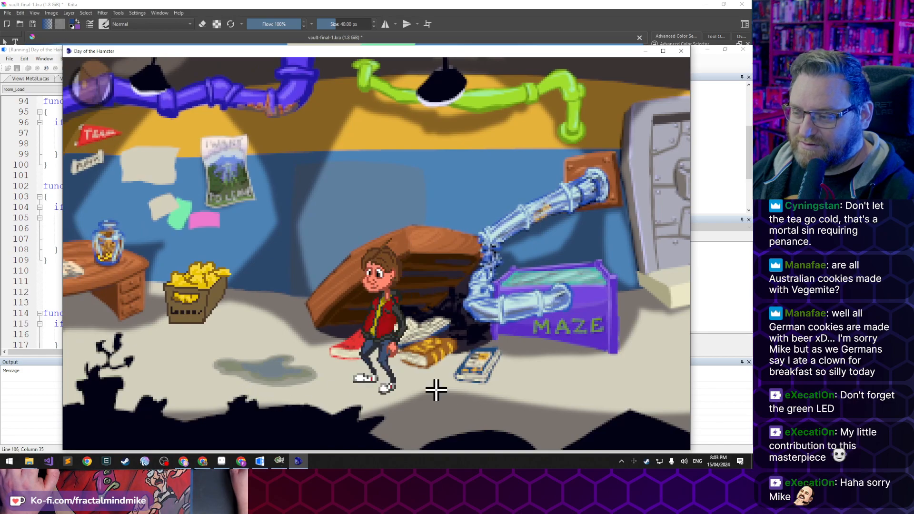
left_click(464, 369)
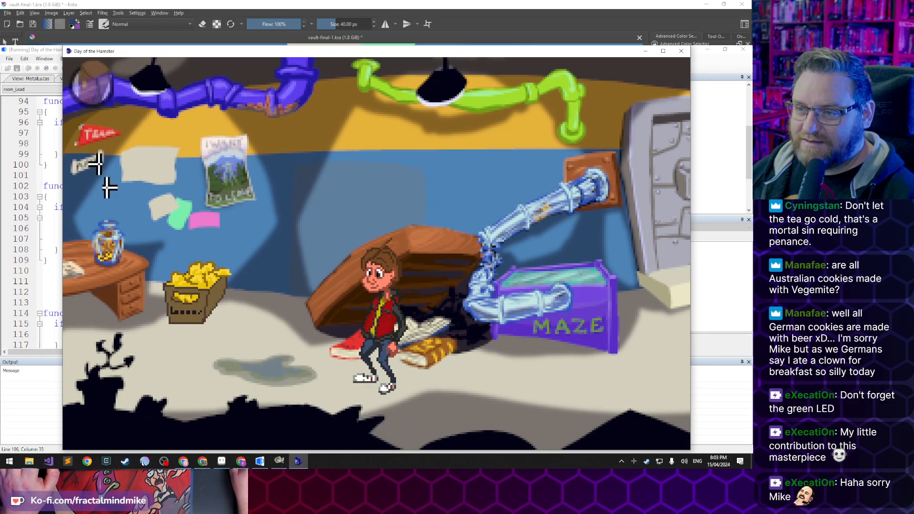
left_click(92, 88)
left_click(228, 78)
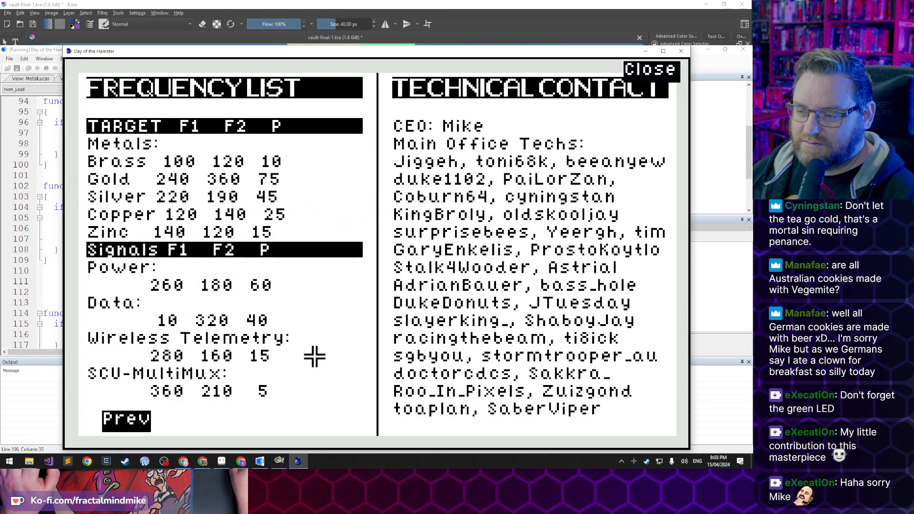
left_click(650, 69)
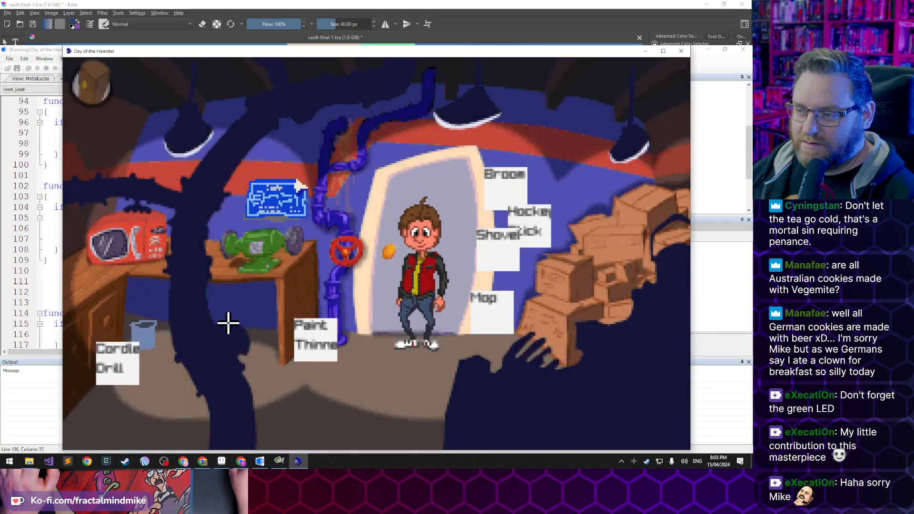
Collect the cordless drill, bucket, paint thinner and mop in the game's workshop room
left_click(186, 368)
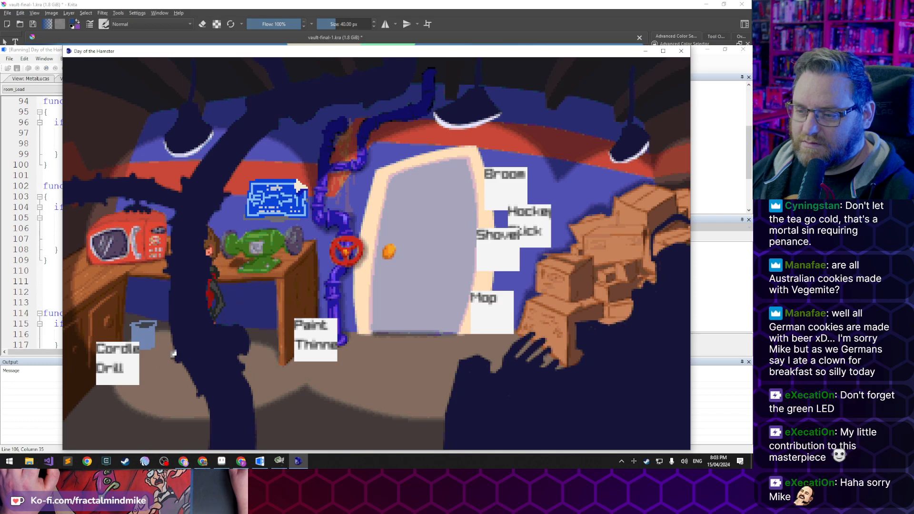
left_click(149, 340)
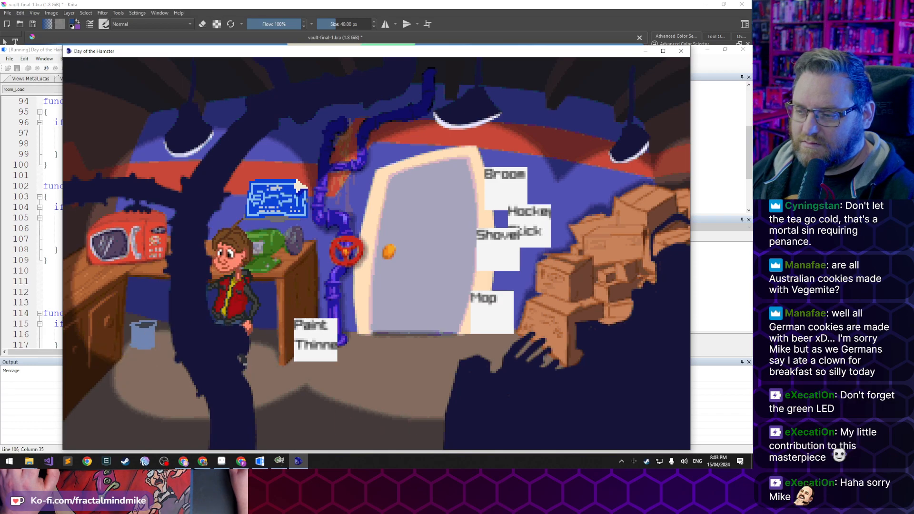
left_click(309, 346)
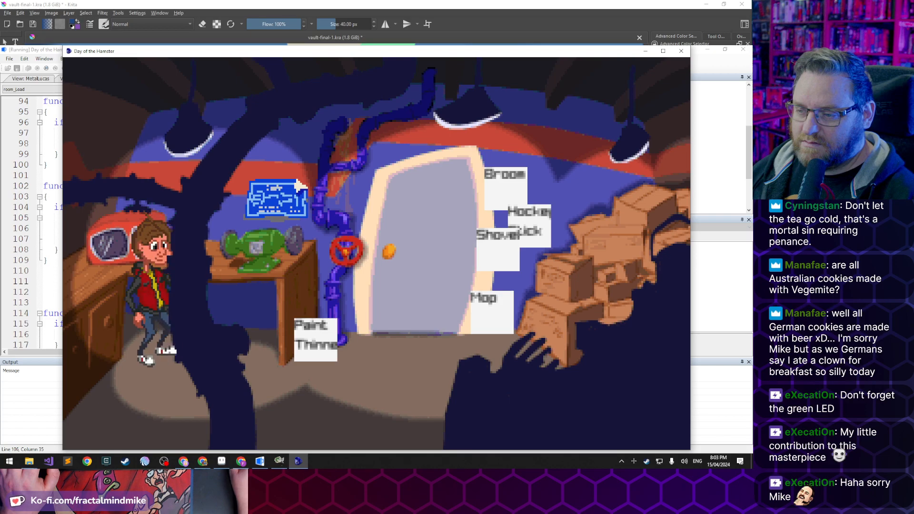
left_click(490, 314)
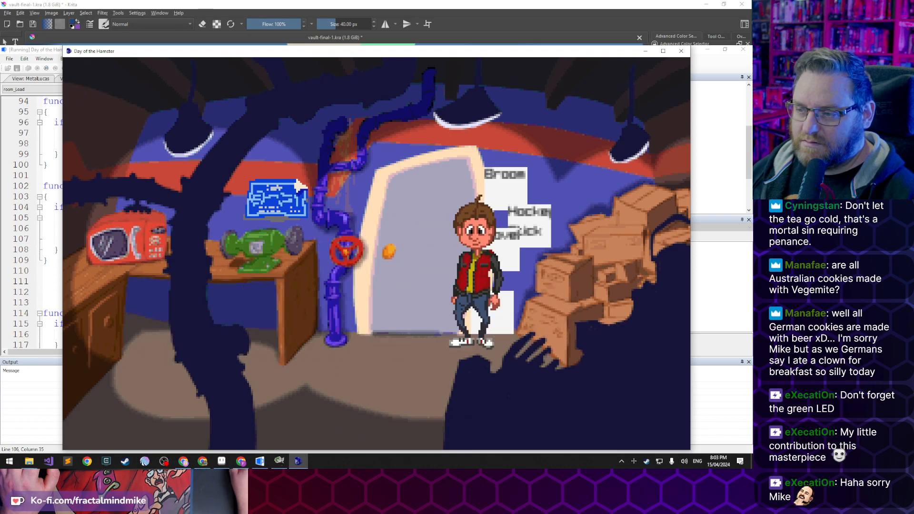
Take the blueprint from the workshop wall and use an inventory item on the red appliance on the workbench
left_click(346, 249)
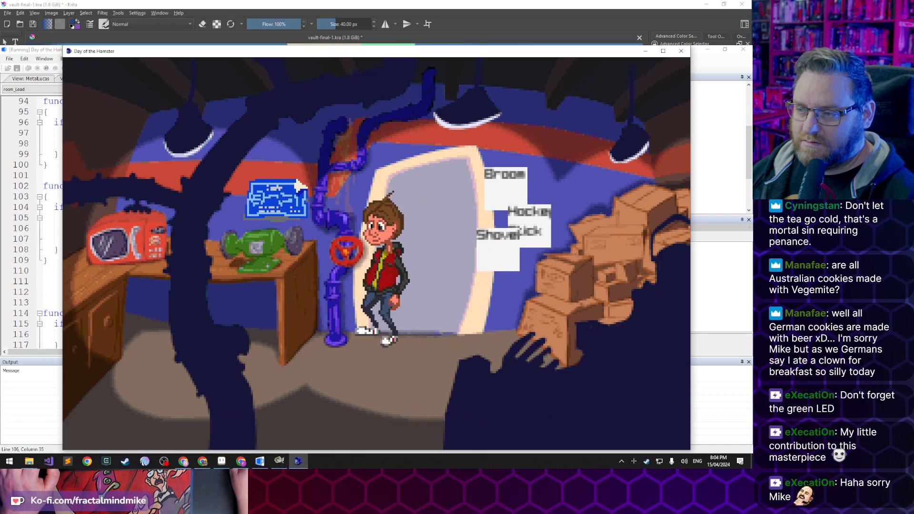
left_click(299, 187)
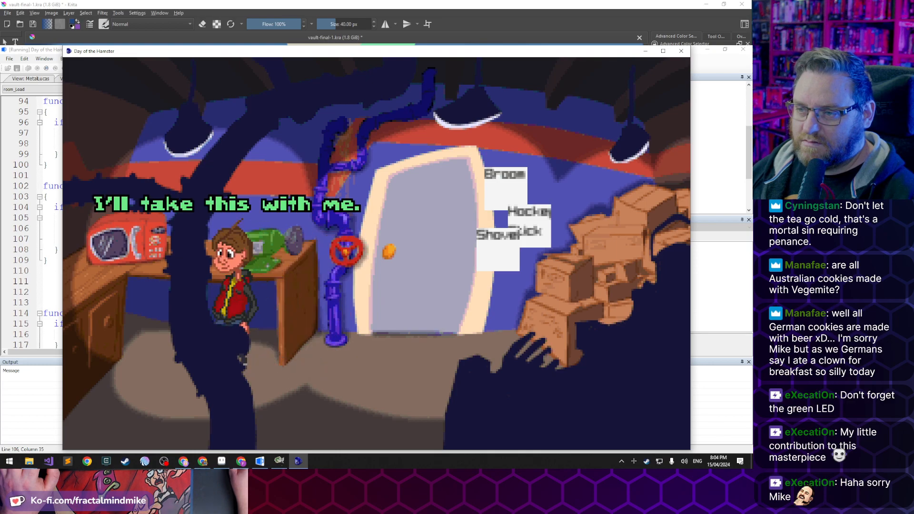
left_click(189, 71)
left_click(135, 234)
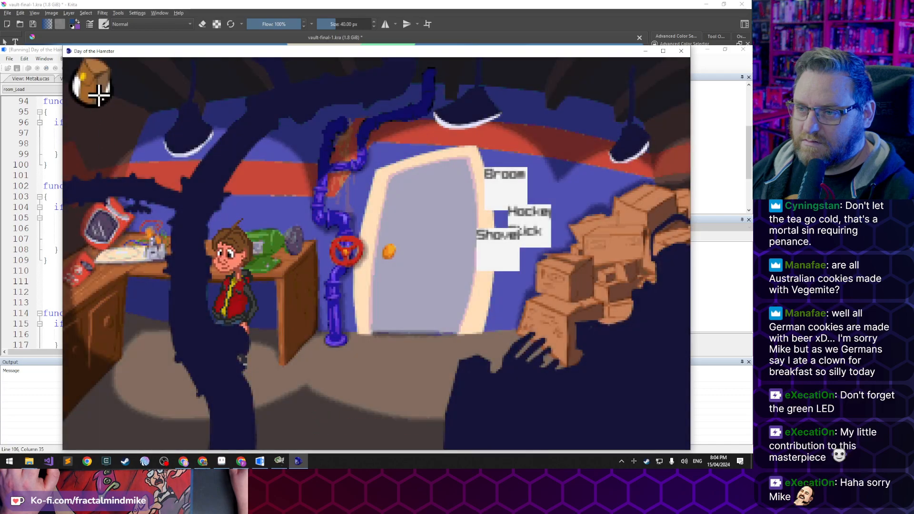
Search the workshop's box pile and choose the SN76489 sensor module from the module list
left_click(573, 275)
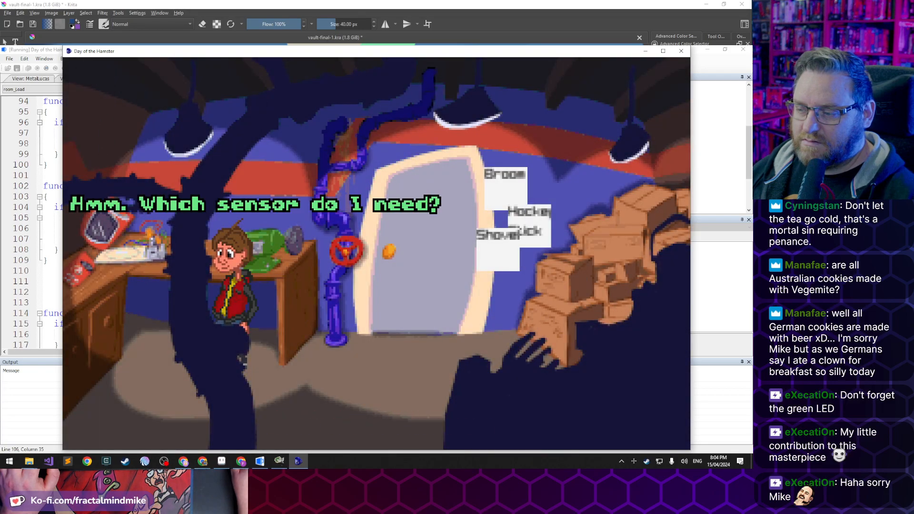
left_click(109, 439)
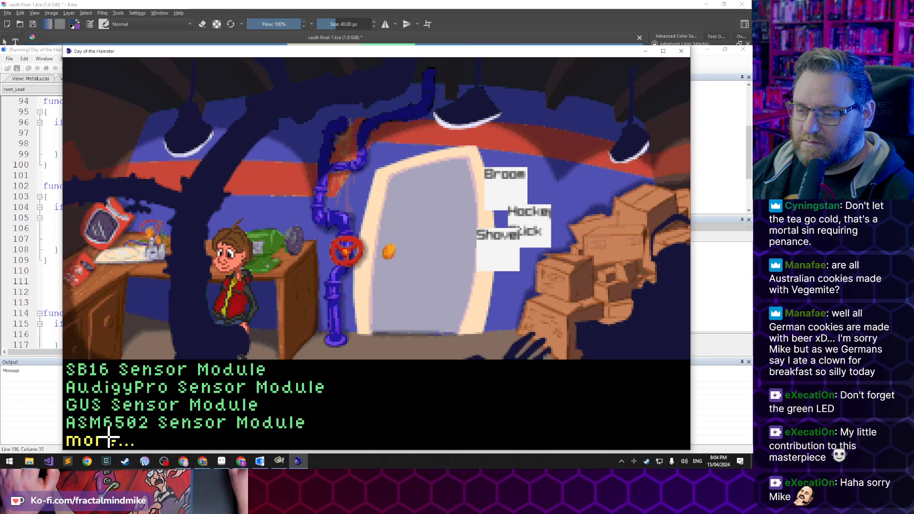
left_click(109, 440)
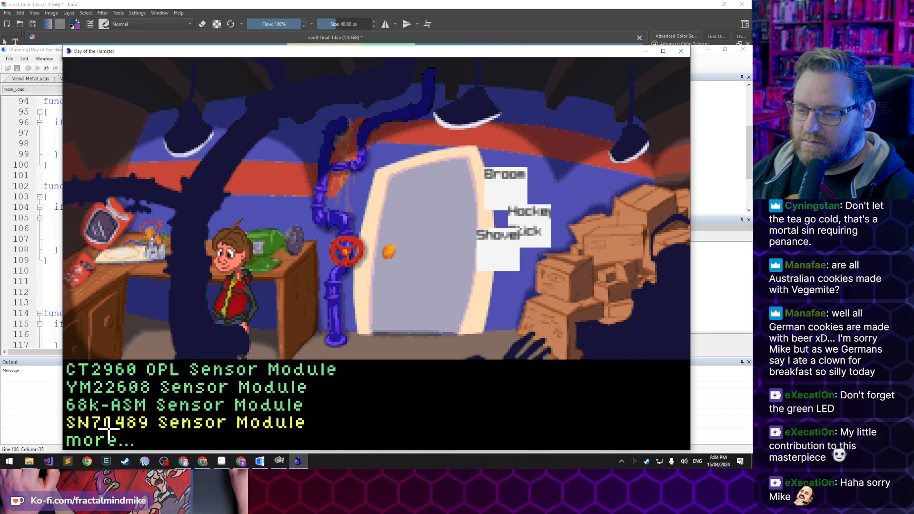
left_click(109, 422)
Look at the metal detector blueprint and place the mop in its Handle slot
left_click(86, 91)
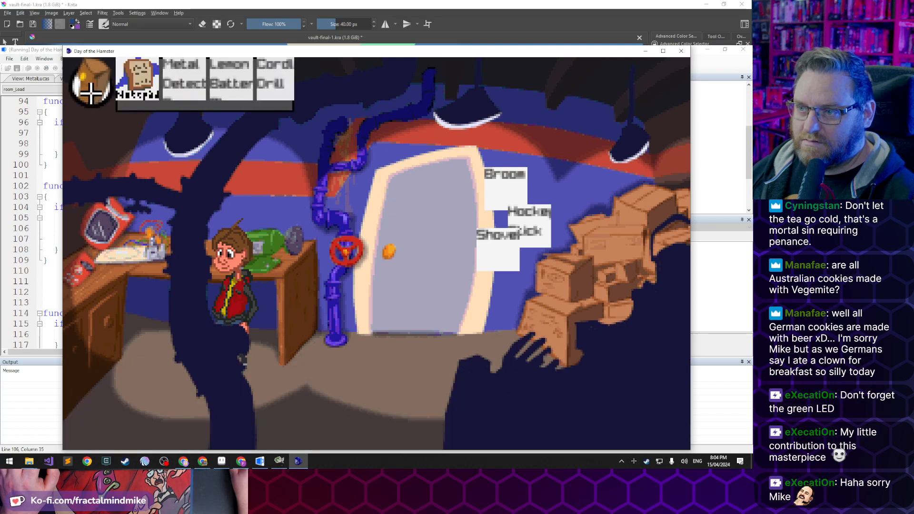
left_click(466, 79)
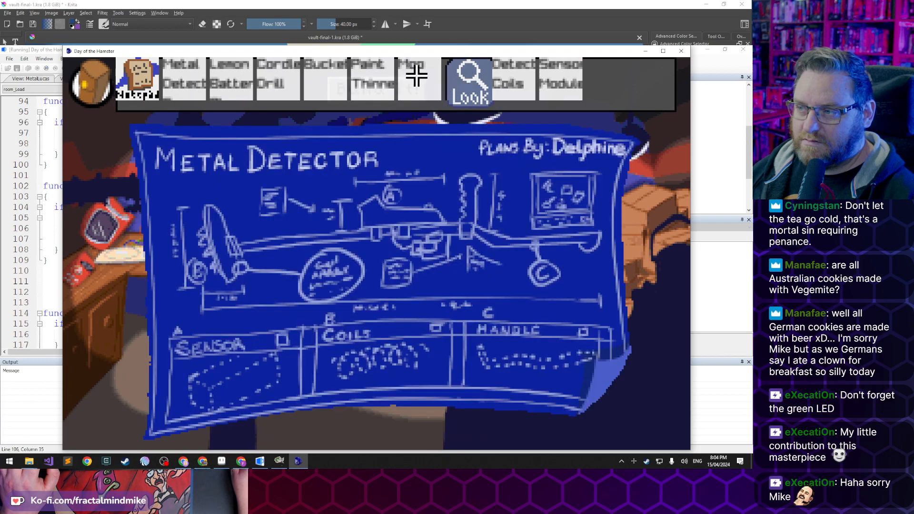
left_click(424, 77)
left_click(528, 357)
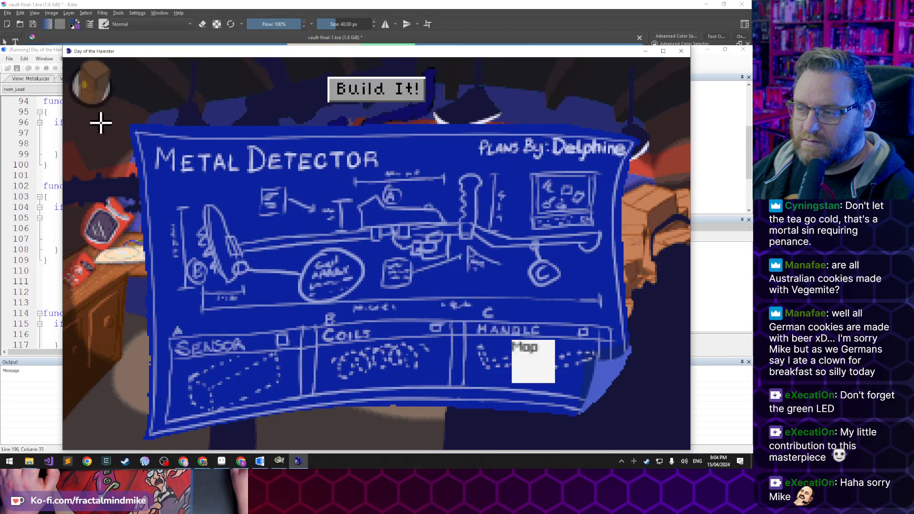
Fill the blueprint's Coils and Sensor slots with the detector coils and sensor module, and build the metal detector
left_click(92, 82)
left_click(465, 78)
left_click(241, 363)
left_click(114, 94)
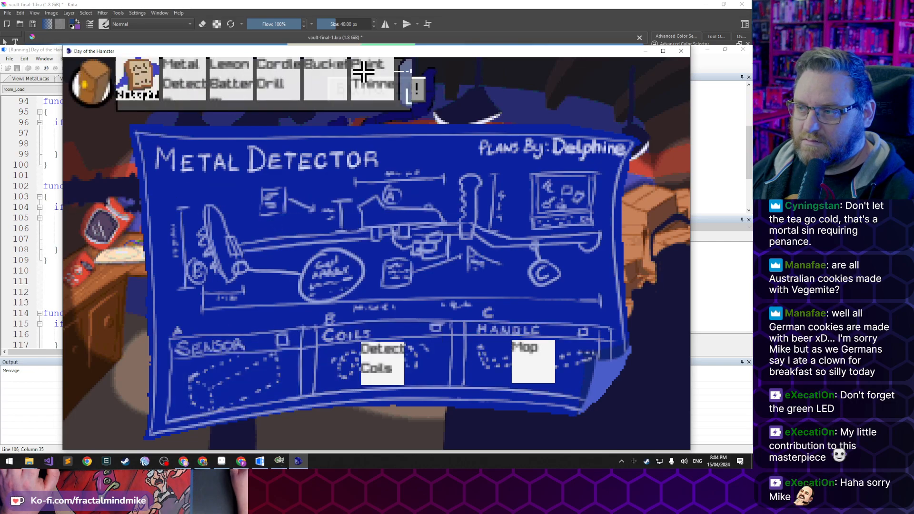
left_click(469, 72)
left_click(229, 364)
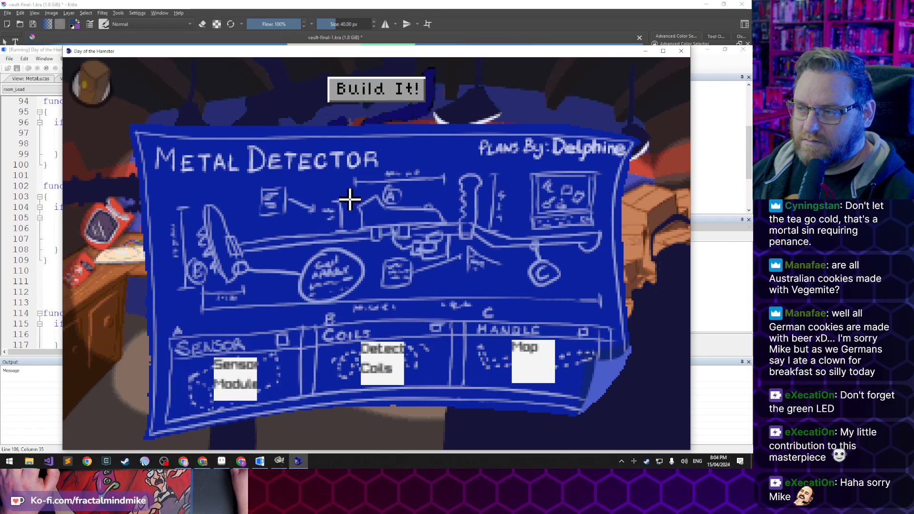
left_click(376, 89)
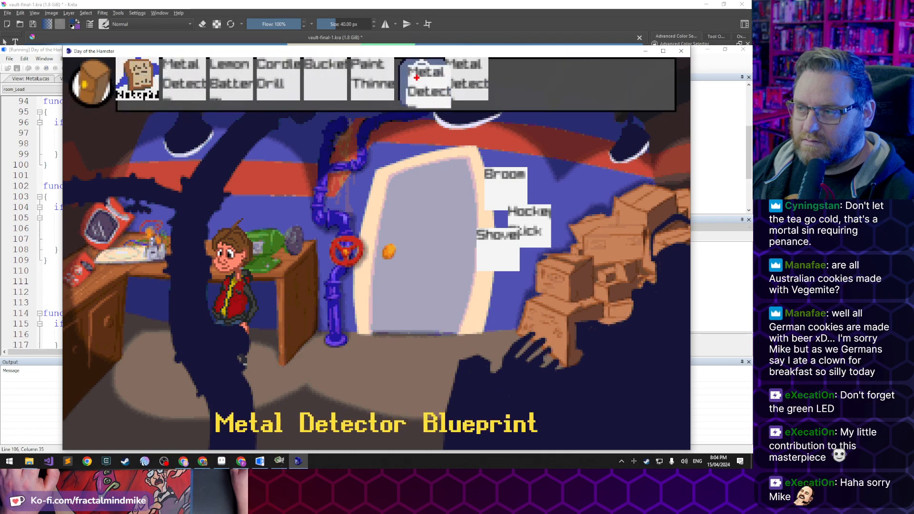
Leave the workshop for the vault room and use the cordless drill on the cookie jar
left_click(444, 271)
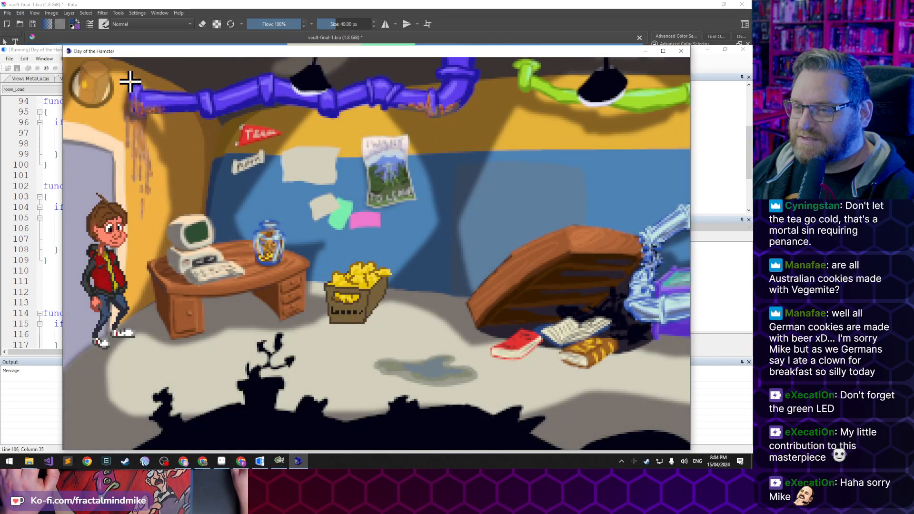
left_click(105, 88)
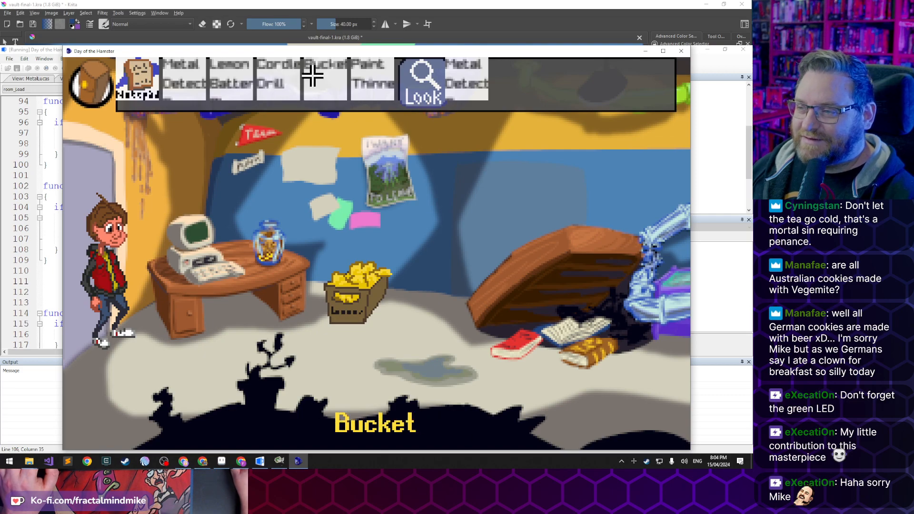
left_click(277, 84)
left_click(274, 243)
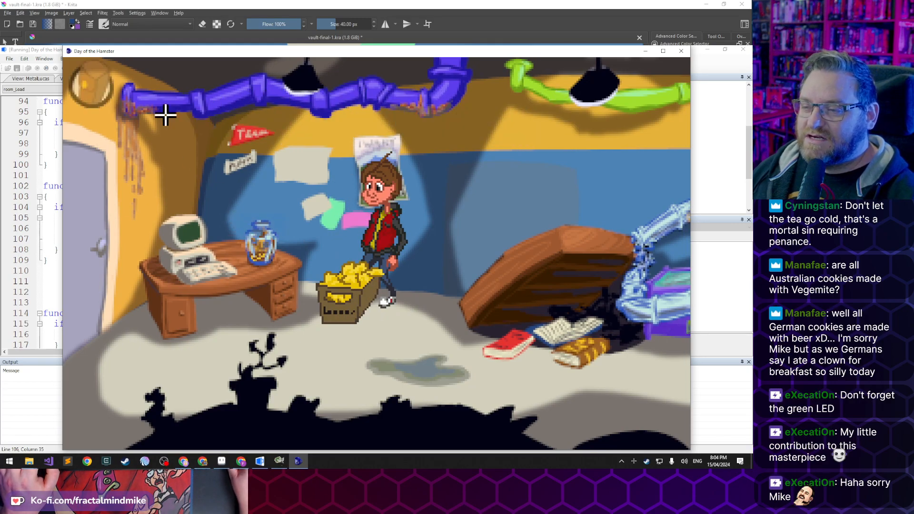
Use the paint thinner on the cookie jar on the computer desk
left_click(99, 86)
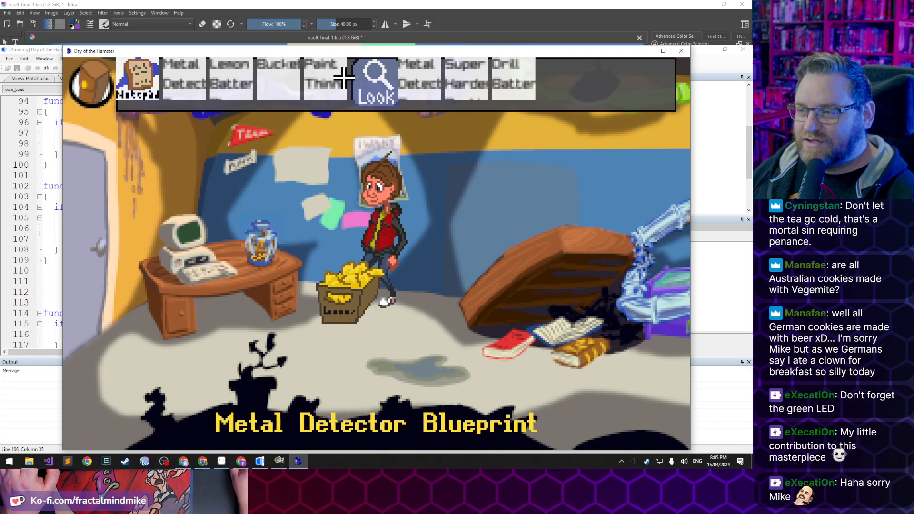
left_click(330, 89)
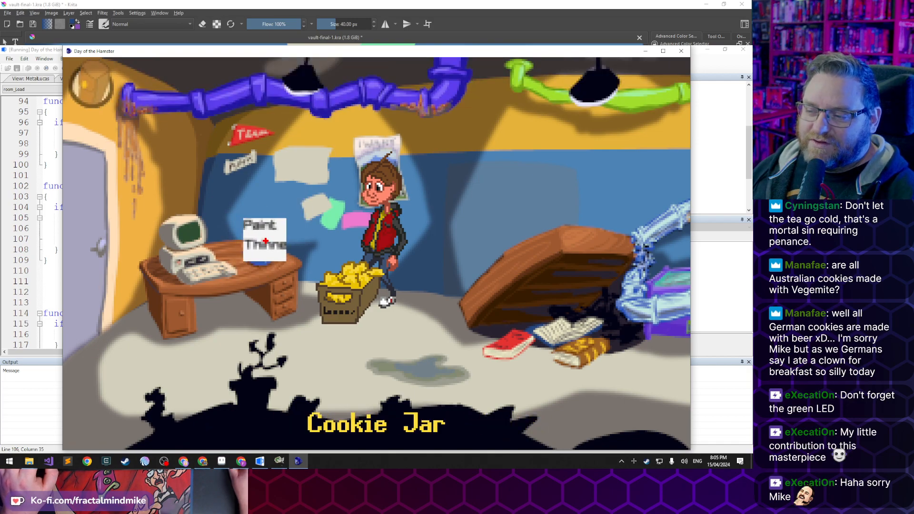
left_click(263, 242)
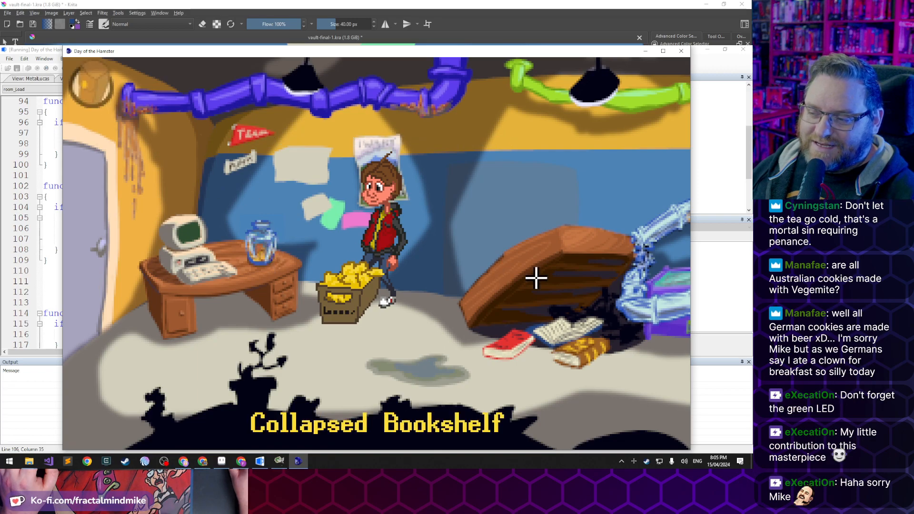
Walk over to the maze and use the hamster hatch key on the clear hamster pipe above it
left_click(475, 372)
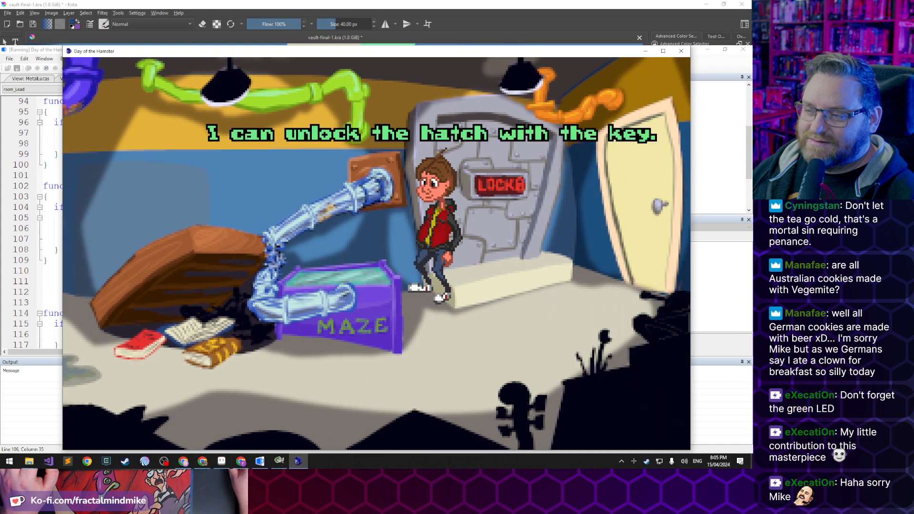
mouse_move(304, 78)
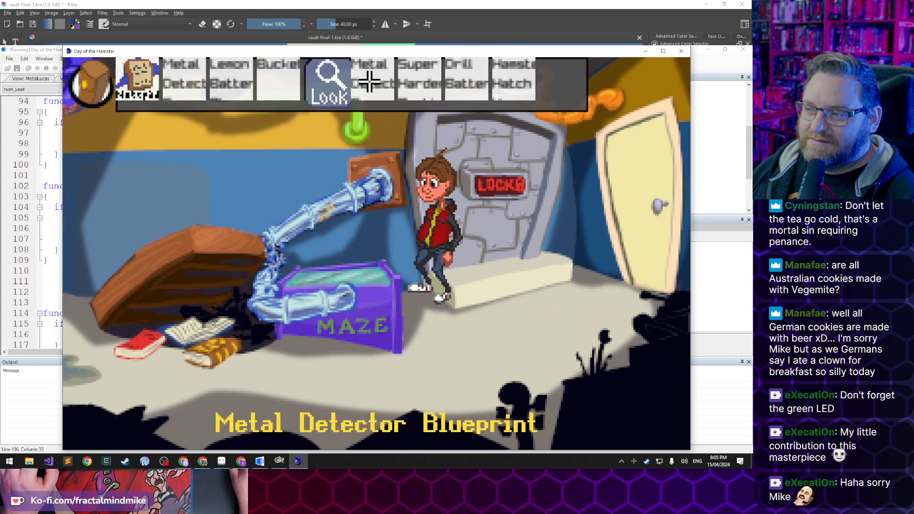
left_click(523, 81)
left_click(352, 203)
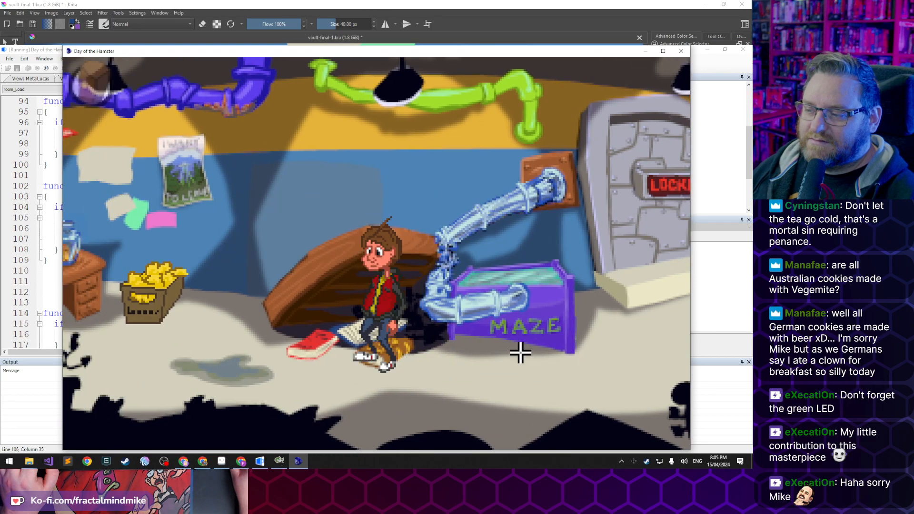
Use the hamster on the maze box and play through the maze puzzle
left_click(91, 76)
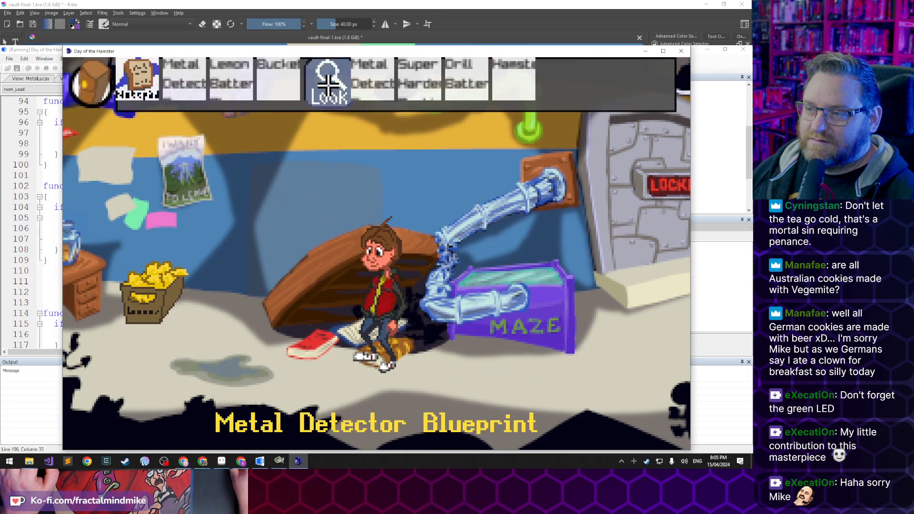
left_click(512, 78)
left_click(528, 314)
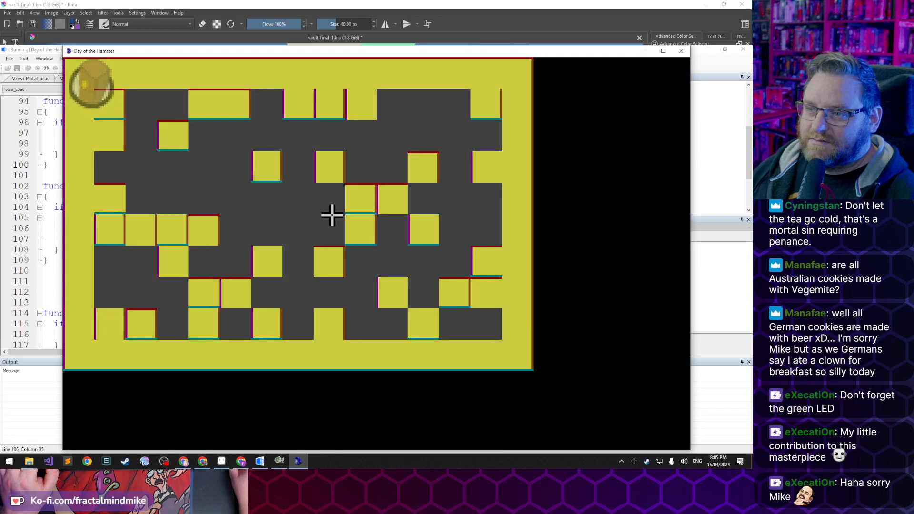
left_click(332, 215)
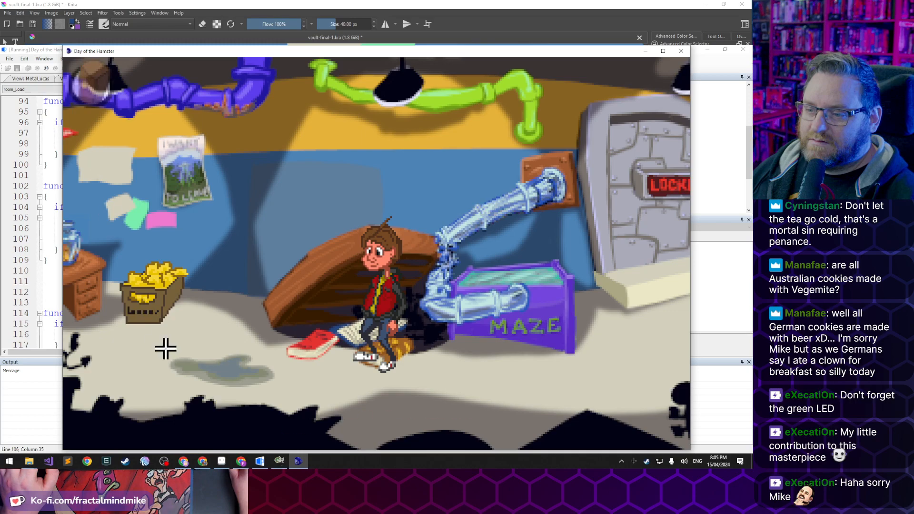
Fit the drill battery into the metal detector and use the detector on the bare wall above the collapsed bookshelf
left_click(95, 89)
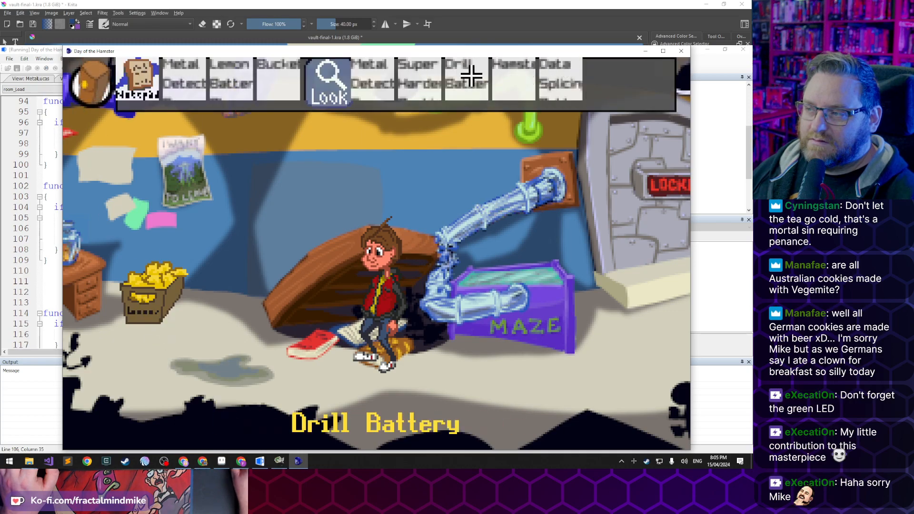
left_click(463, 75)
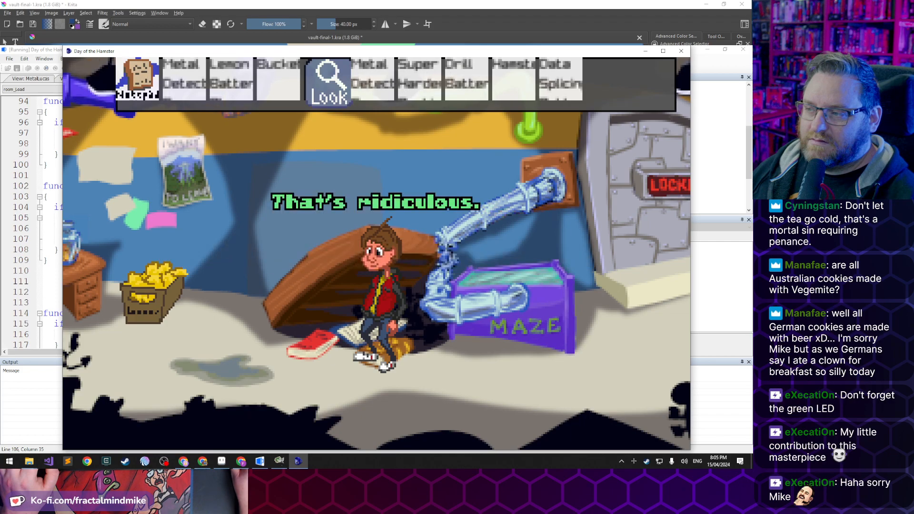
left_click(337, 175)
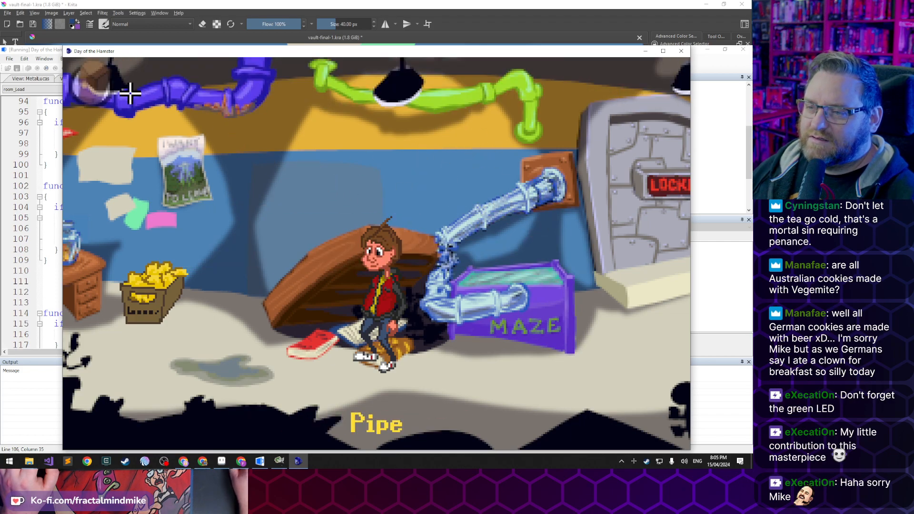
mouse_move(136, 91)
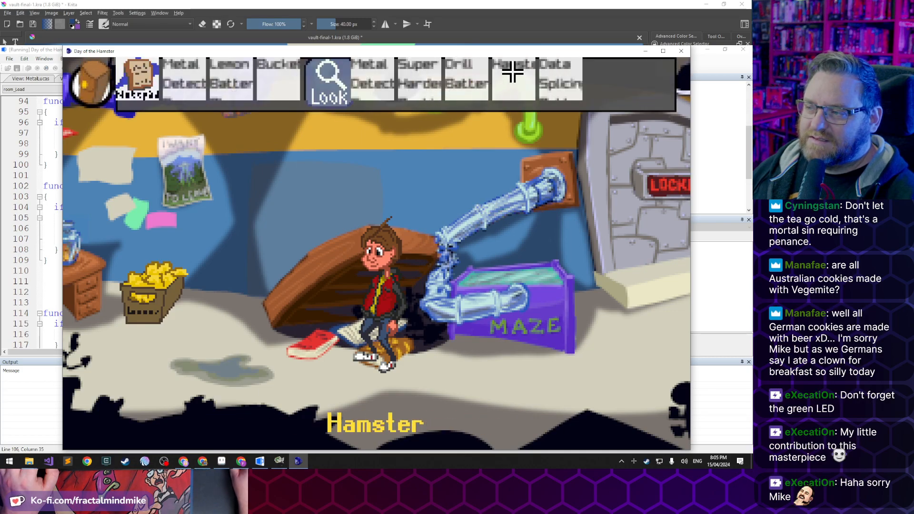
left_click(465, 77)
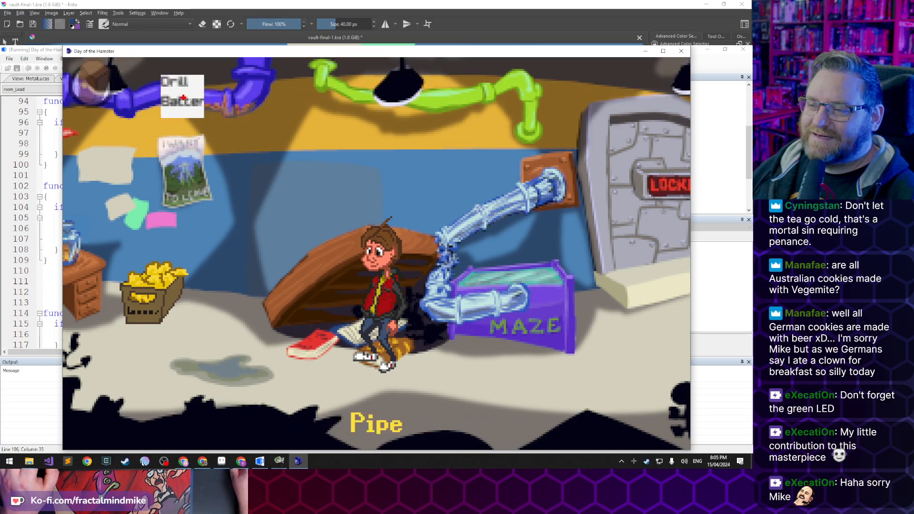
mouse_move(293, 91)
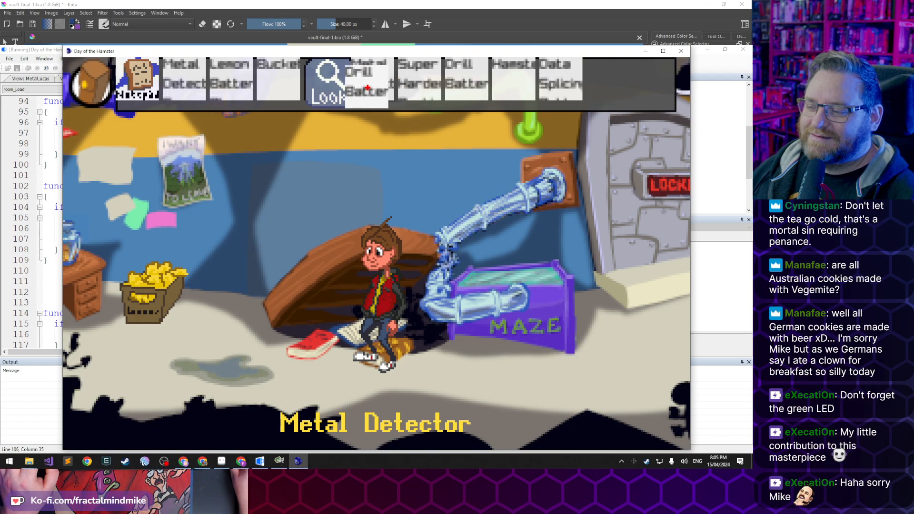
left_click(367, 88)
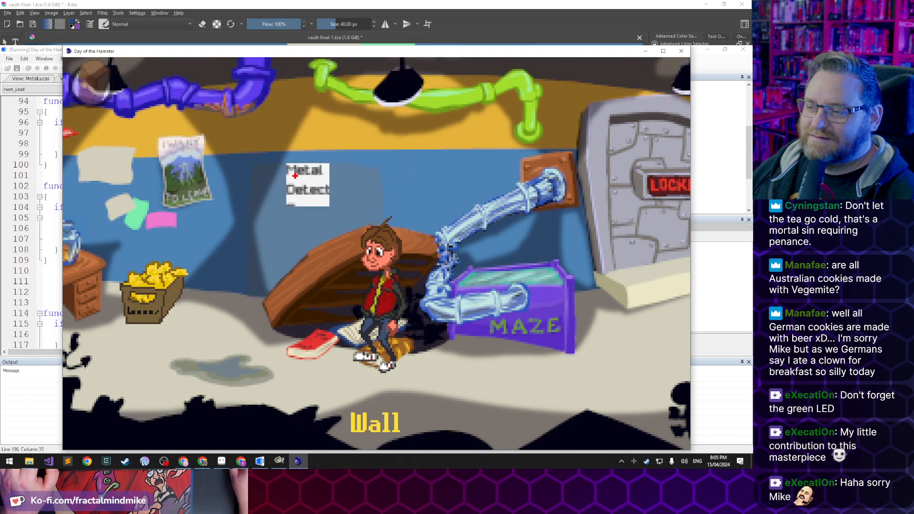
left_click(313, 183)
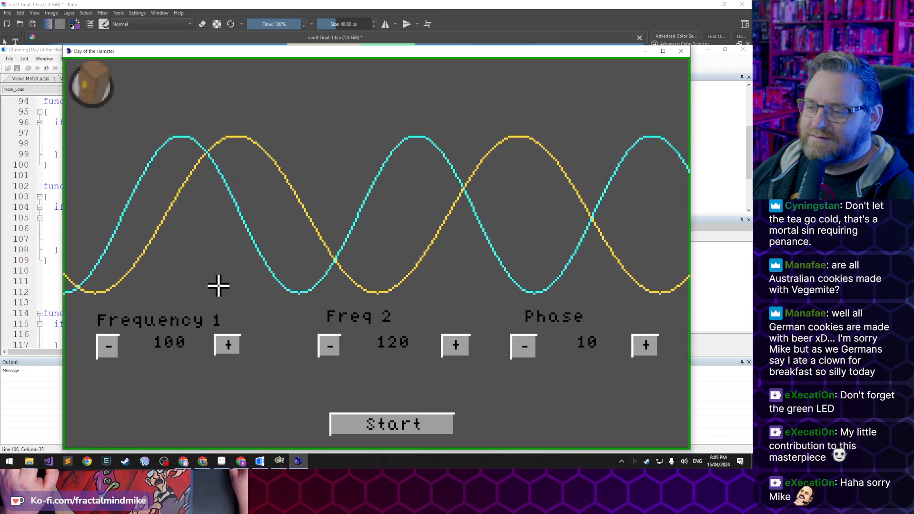
Lower the metal detector's Frequency 1 to 10
left_click(117, 342)
left_click(113, 343)
left_click(113, 342)
left_click(113, 343)
left_click(113, 343)
left_click(114, 342)
left_click(114, 343)
left_click(114, 342)
left_click(113, 342)
Raise the metal detector's Freq 2 to 320
left_click(460, 342)
left_click(458, 342)
left_click(457, 343)
left_click(457, 342)
left_click(456, 342)
left_click(454, 340)
left_click(453, 338)
left_click(451, 341)
double_click(451, 342)
left_click(452, 343)
double_click(452, 343)
left_click(452, 343)
double_click(452, 343)
left_click(452, 343)
left_click(455, 343)
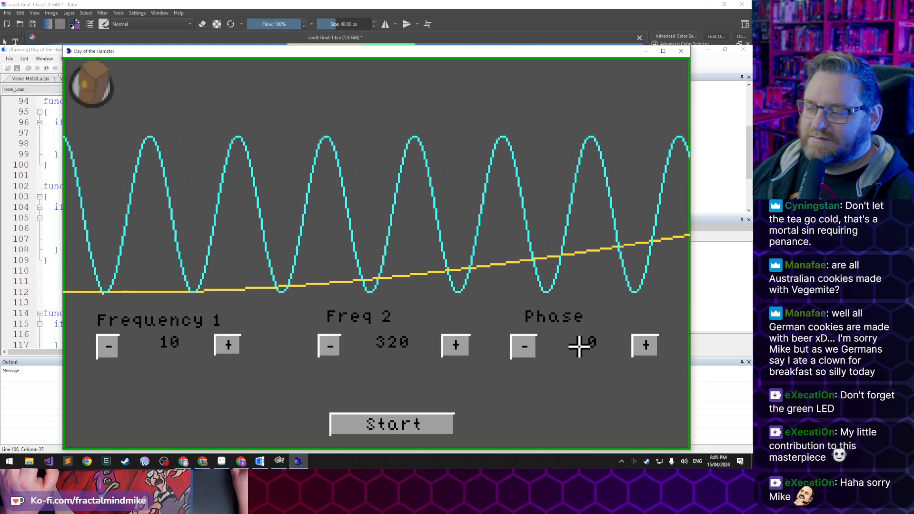
Raise the metal detector's phase past 35 and start the wall scan
left_click(645, 345)
left_click(642, 344)
left_click(641, 345)
left_click(636, 345)
left_click(637, 344)
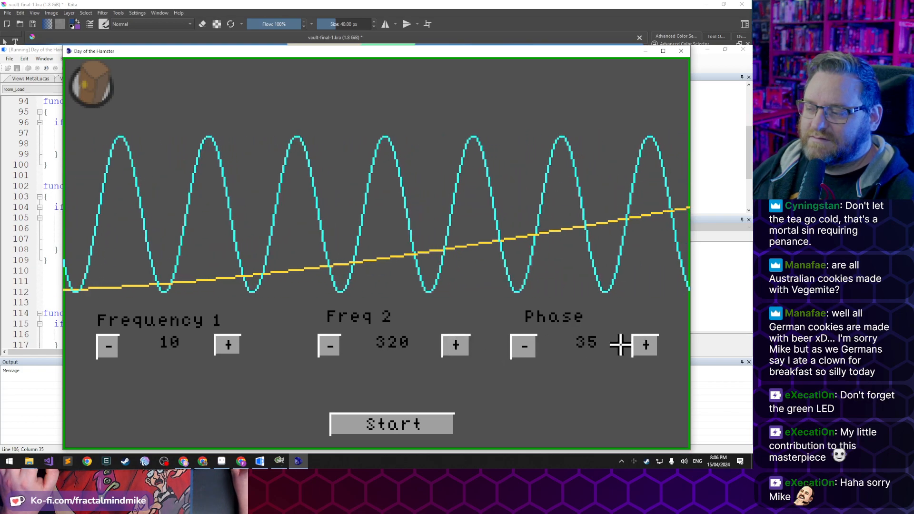
left_click(641, 344)
left_click(406, 424)
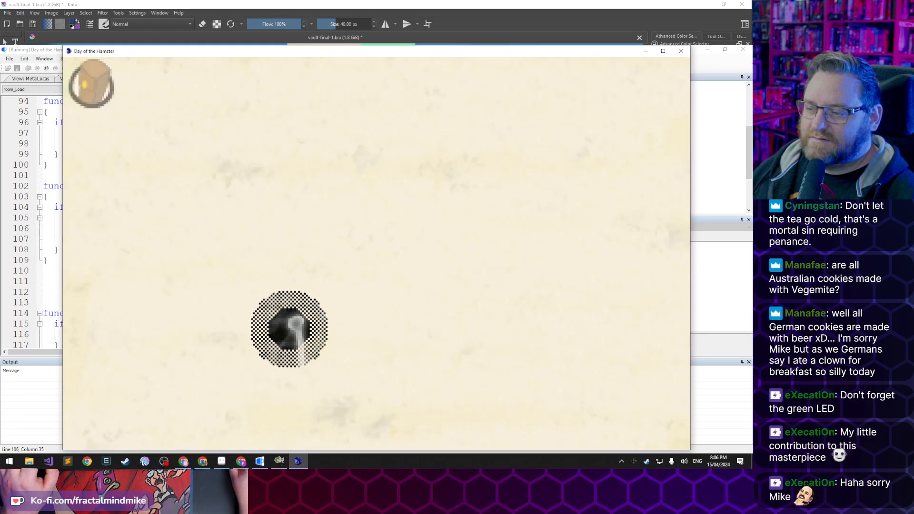
Mark the spot of the object hidden behind the scanned wall and go back to the workshop
left_click(289, 327)
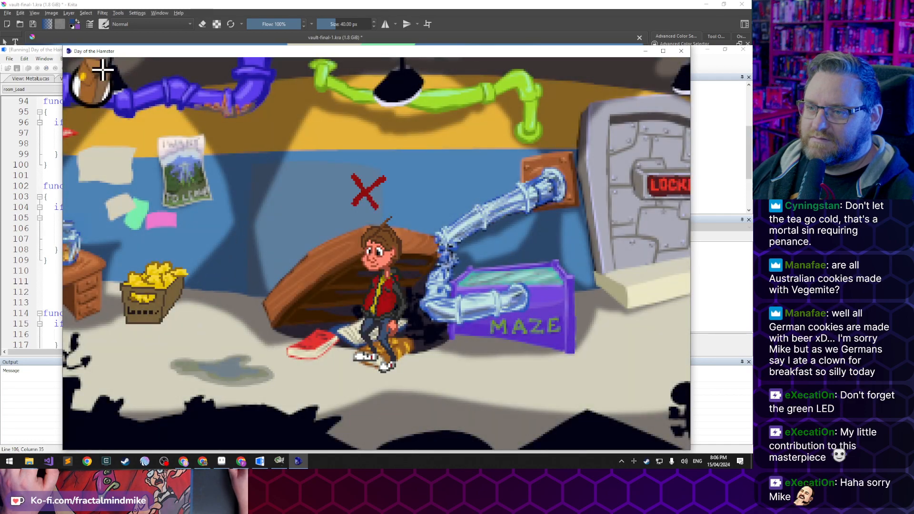
left_click(102, 69)
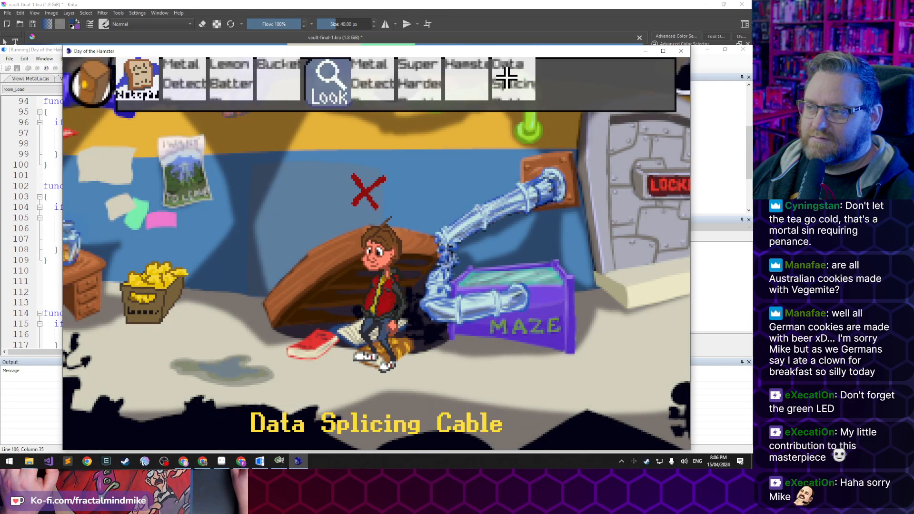
left_click(130, 400)
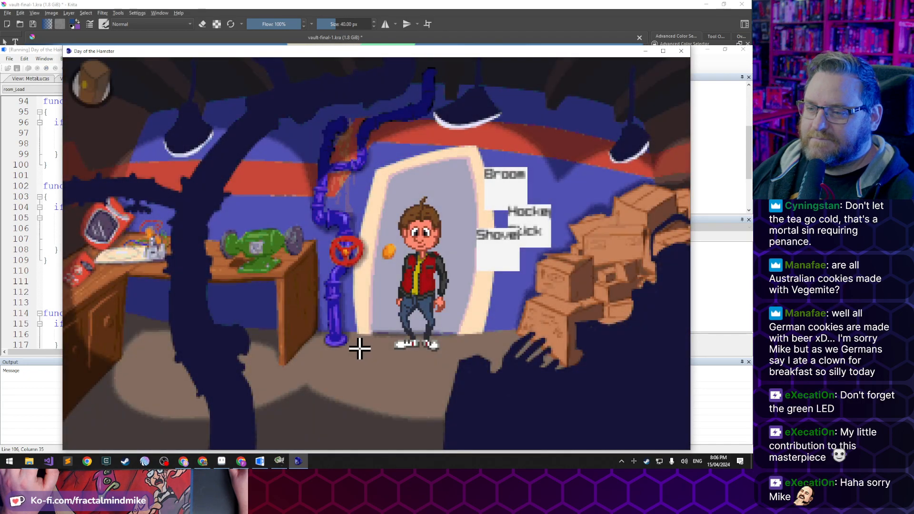
Use the super-hardened cookie from the inventory on the green grinder on the workbench to sharpen it
left_click(93, 98)
left_click(433, 86)
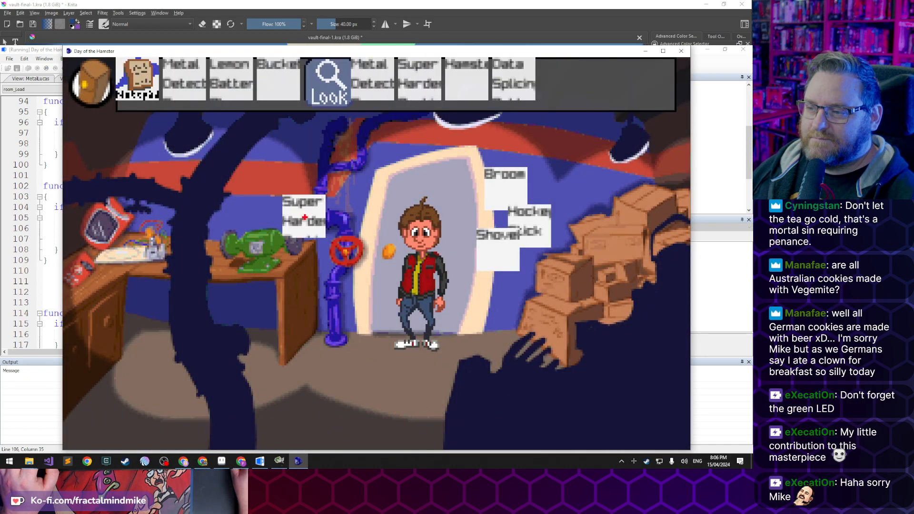
left_click(280, 247)
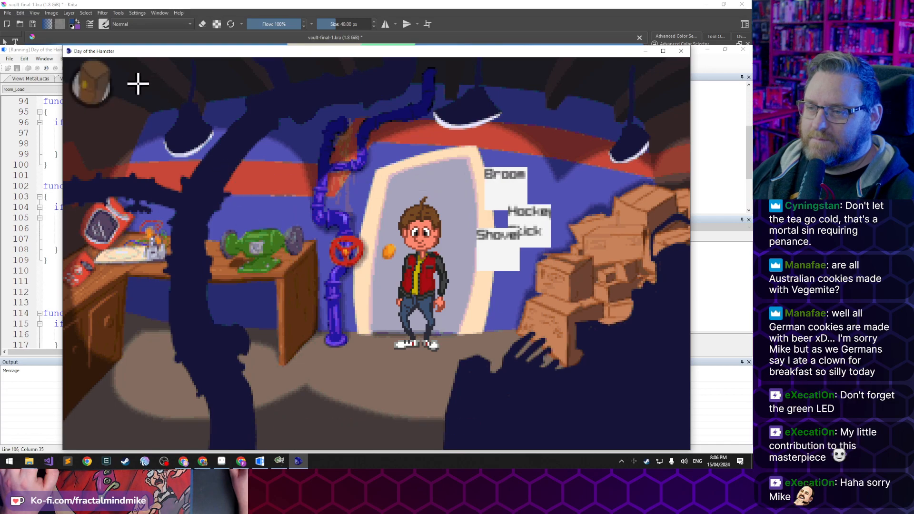
Use the metal detector on the player character and set its Frequency 1 to 120
left_click(99, 81)
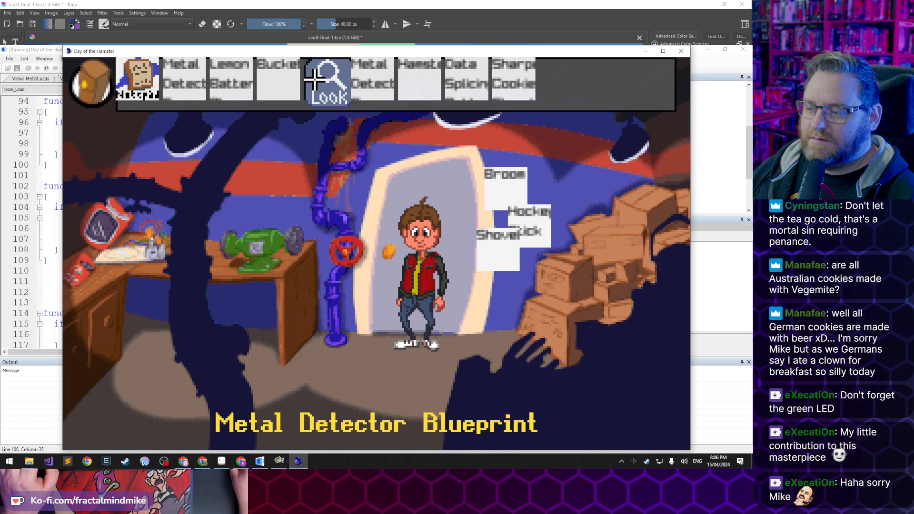
left_click(375, 79)
left_click(414, 281)
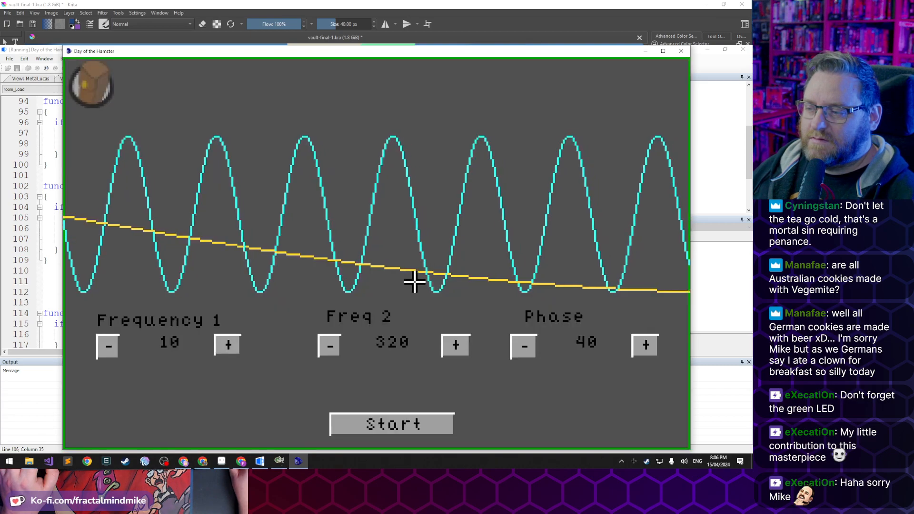
left_click(230, 347)
left_click(231, 347)
left_click(230, 347)
left_click(231, 346)
left_click(108, 347)
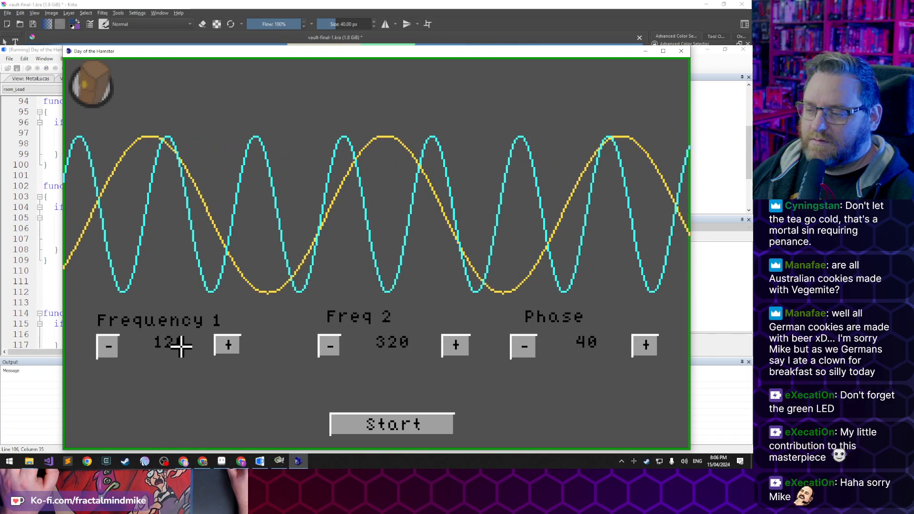
Lower the metal detector's Freq 2 to 140
left_click(327, 348)
left_click(326, 349)
left_click(327, 349)
left_click(327, 348)
left_click(326, 349)
left_click(326, 348)
left_click(327, 349)
left_click(327, 348)
left_click(327, 348)
left_click(328, 348)
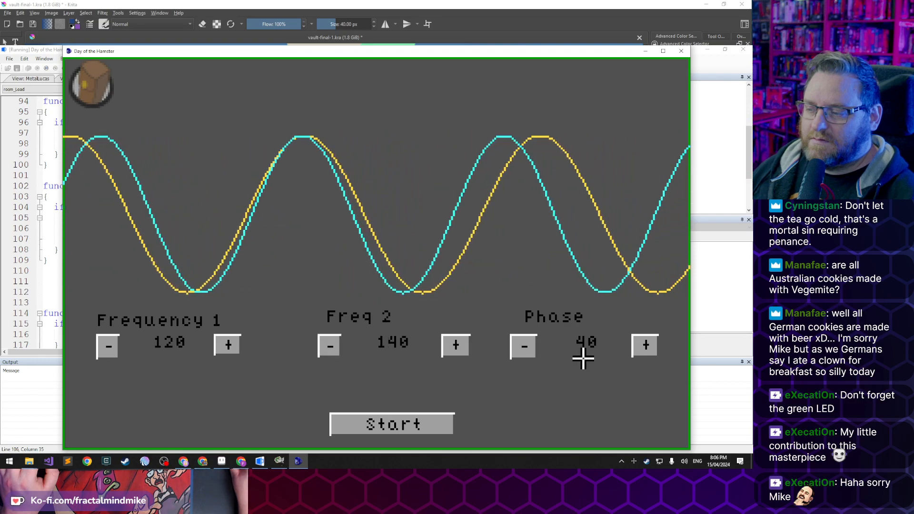
Set the metal detector's phase to 25 and start the scan in the workshop
left_click(523, 348)
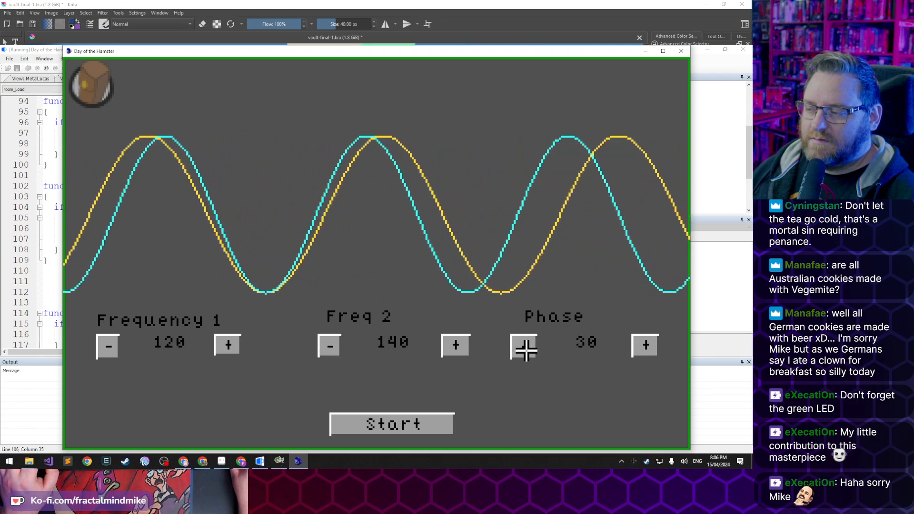
left_click(524, 349)
left_click(524, 348)
left_click(643, 347)
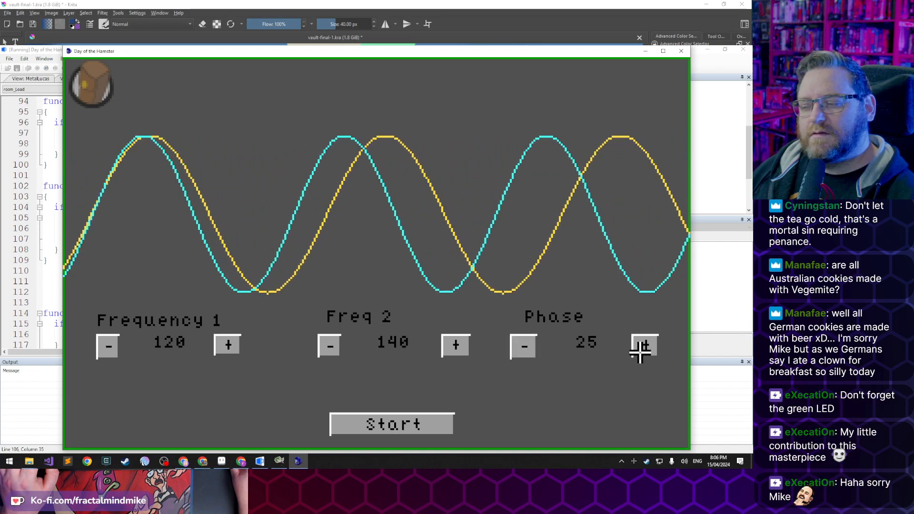
left_click(408, 418)
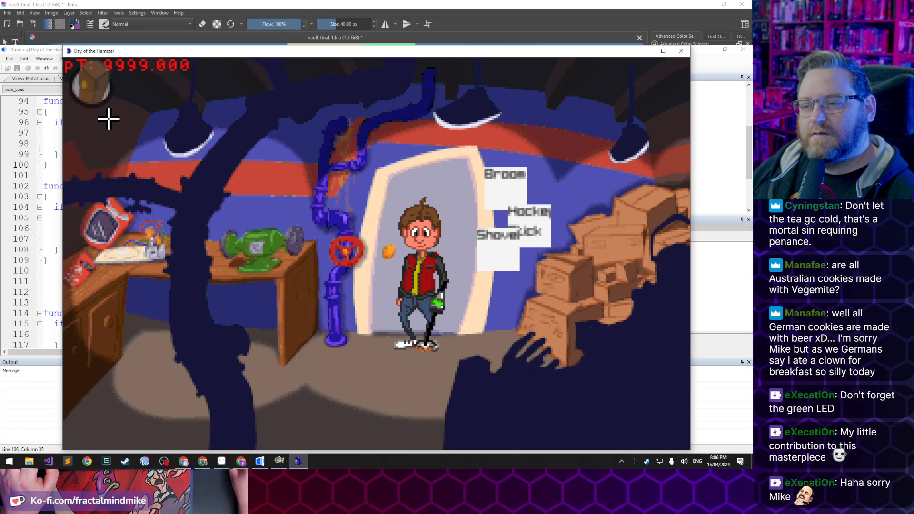
Check the frequency list in the Metal Detector Manual for the metals' settings
left_click(212, 81)
left_click(326, 268)
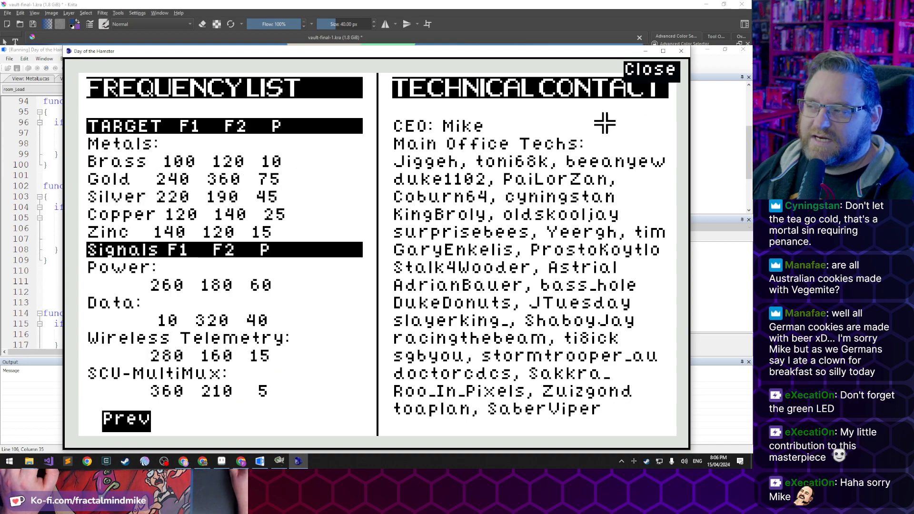
left_click(638, 71)
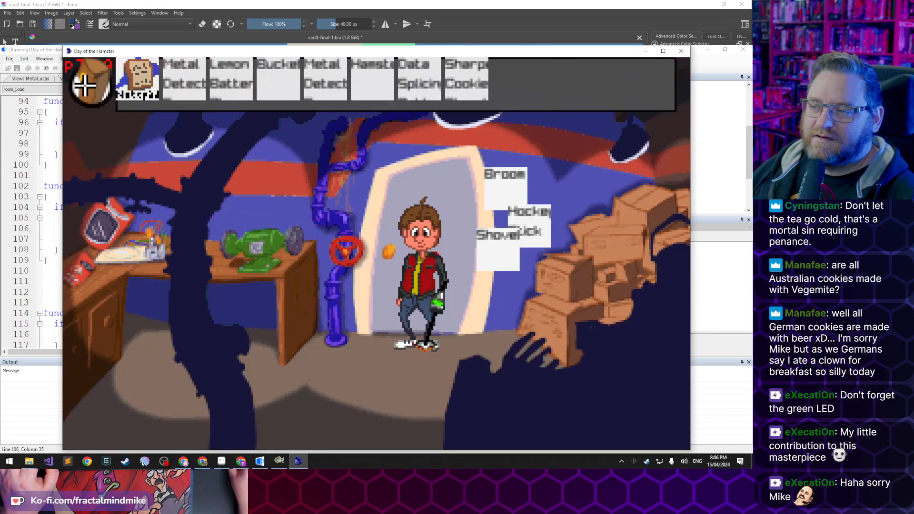
Set the metal detector to the brass values, Frequency 1 100, Freq 2 120 and phase 10, and start scanning
mouse_move(183, 79)
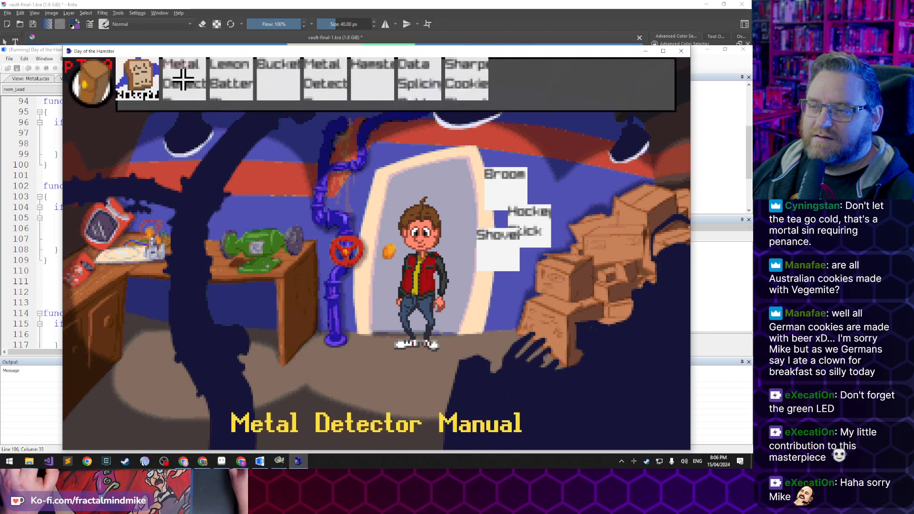
left_click(317, 71)
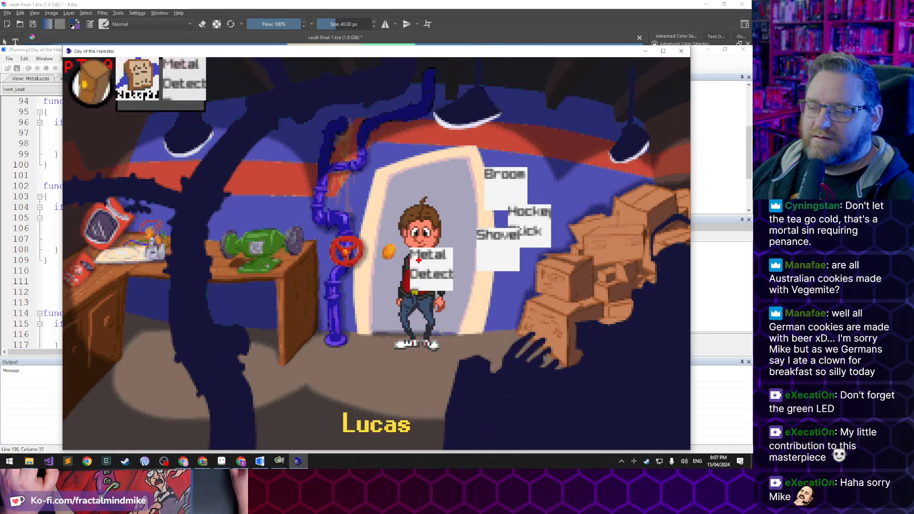
left_click(419, 267)
left_click(101, 347)
left_click(330, 346)
left_click(518, 346)
left_click(518, 346)
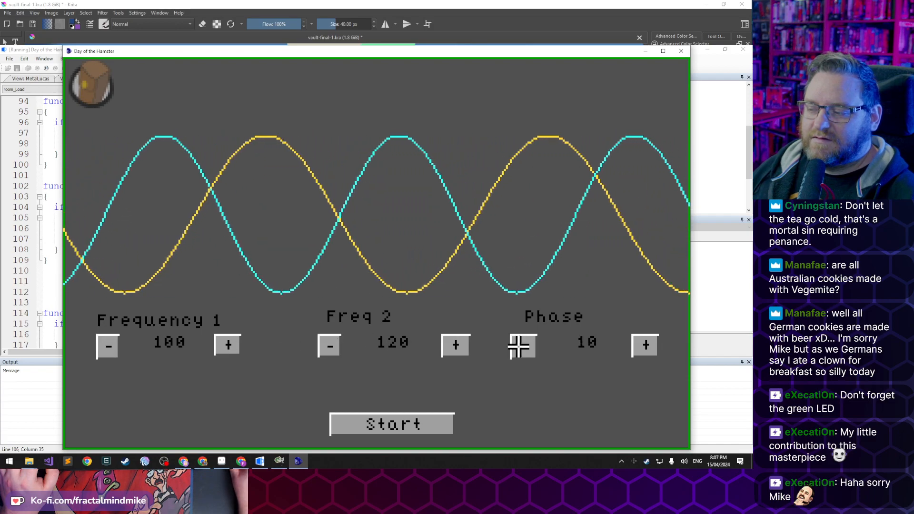
left_click(392, 425)
Sweep the metal detector across the workshop floor towards the stacked boxes to retrieve the hidden key
left_click(492, 416)
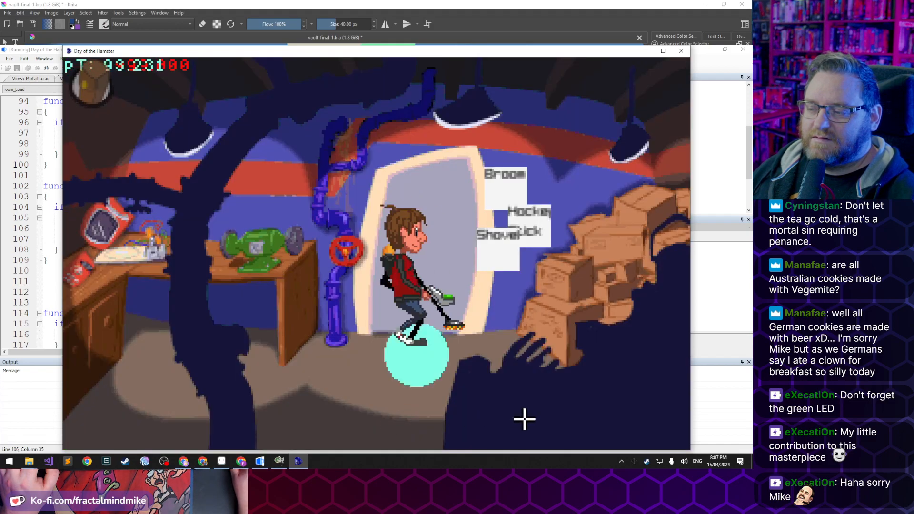
left_click(673, 396)
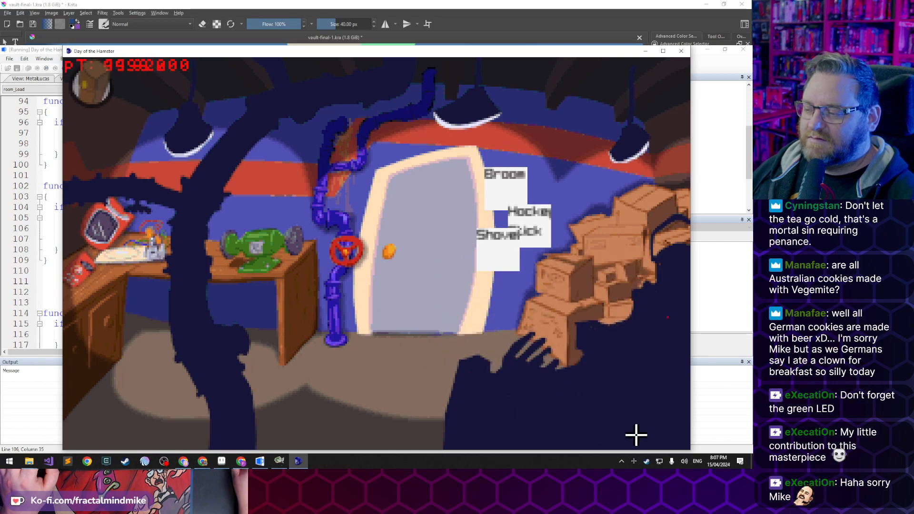
left_click(590, 434)
left_click(577, 442)
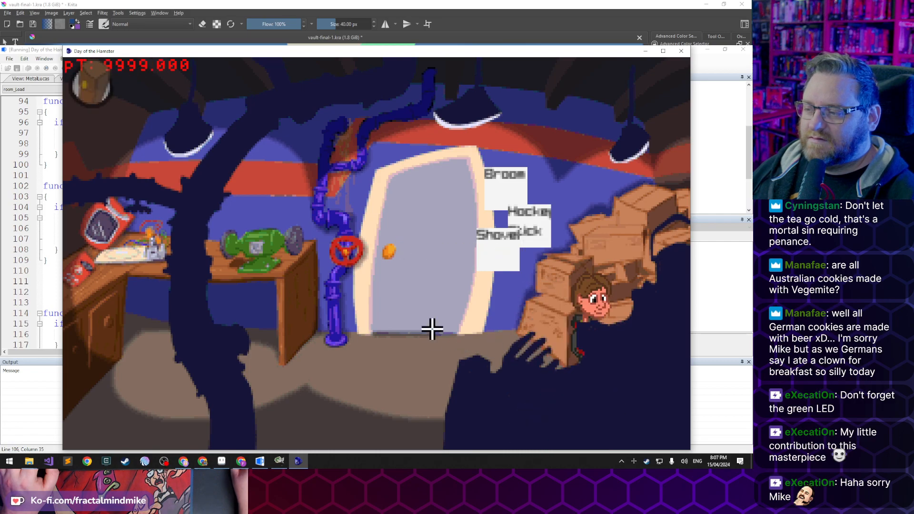
Walk through the main lab past the vault door and enter the cream-coloured door using the BioLab Key
left_click(328, 249)
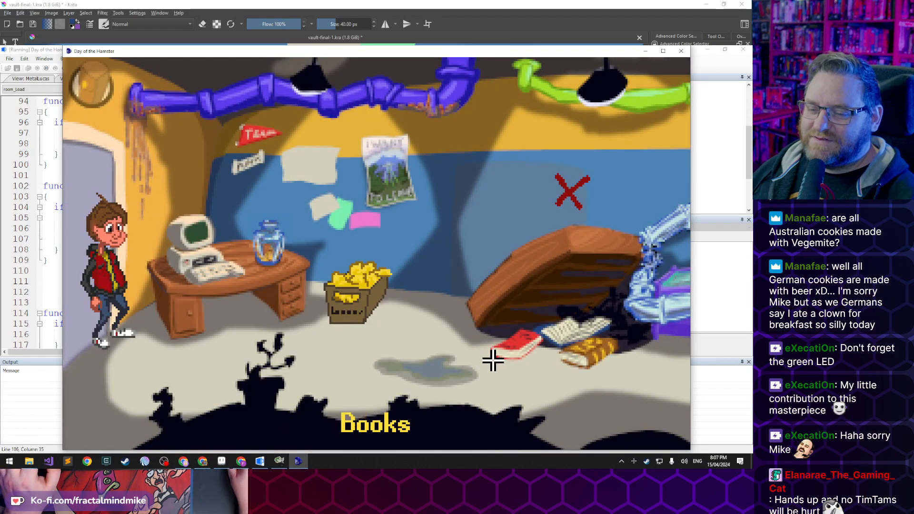
left_click(385, 360)
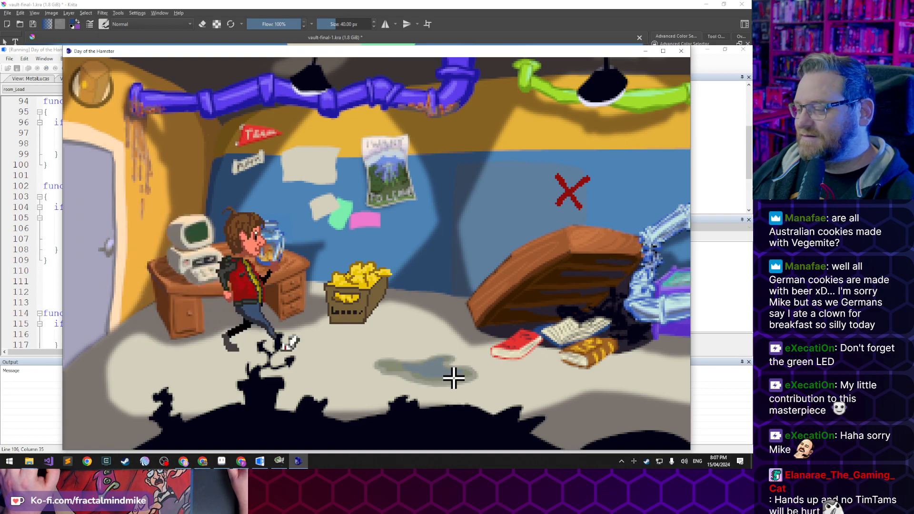
left_click(586, 406)
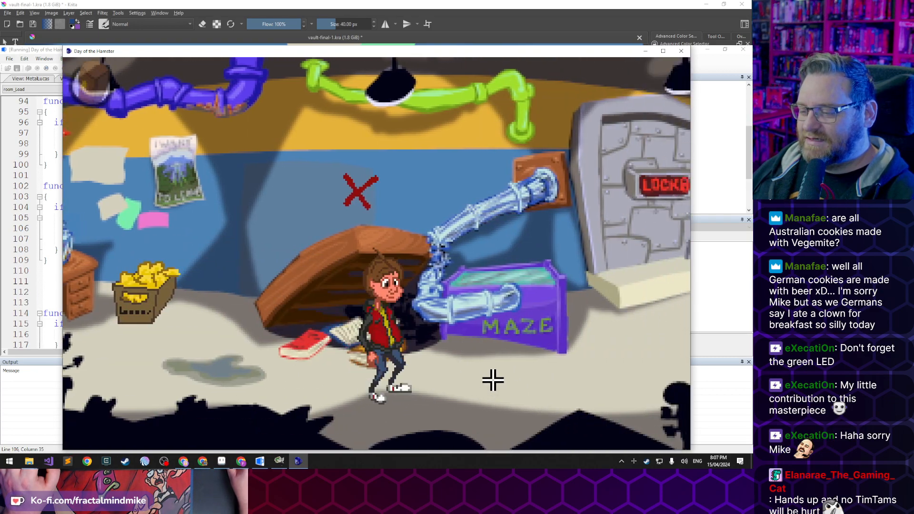
left_click(575, 385)
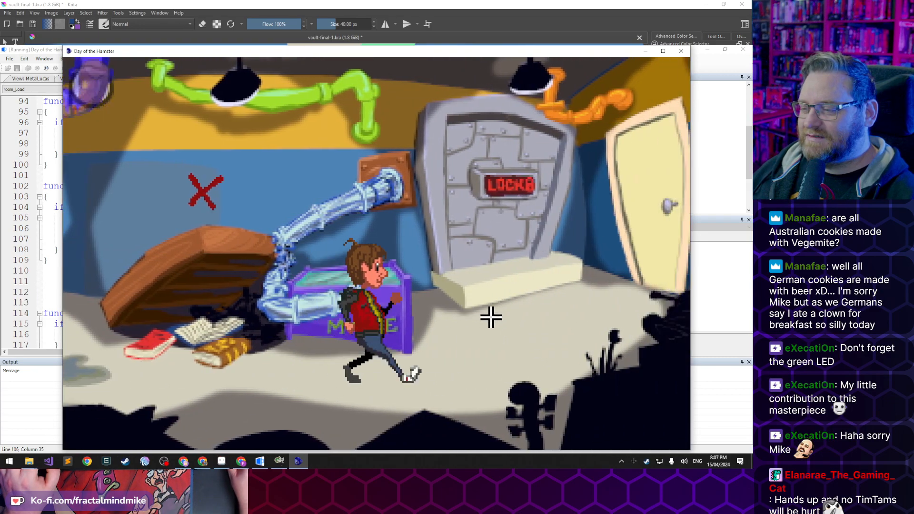
left_click(586, 337)
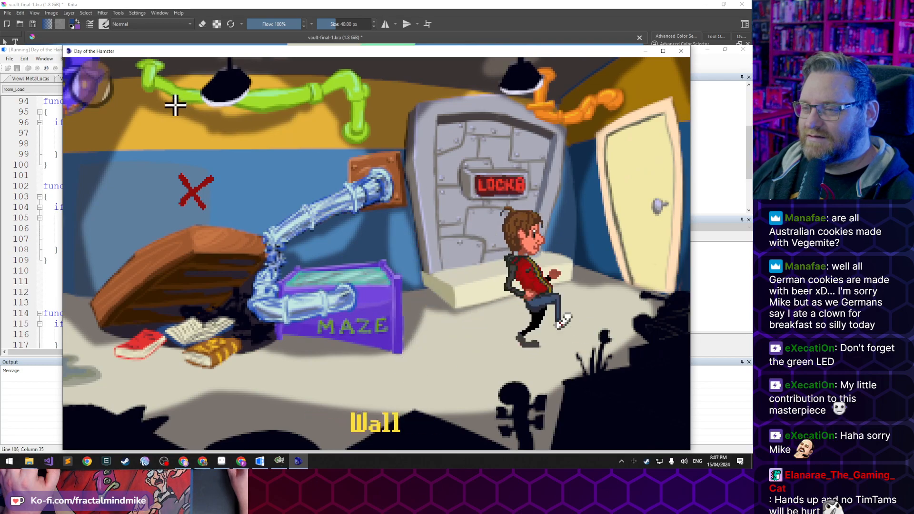
mouse_move(83, 86)
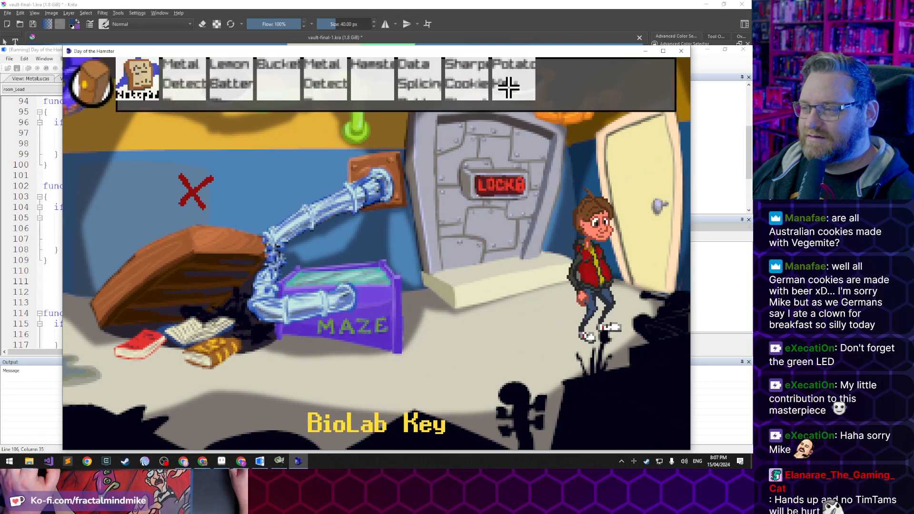
left_click(508, 88)
left_click(657, 216)
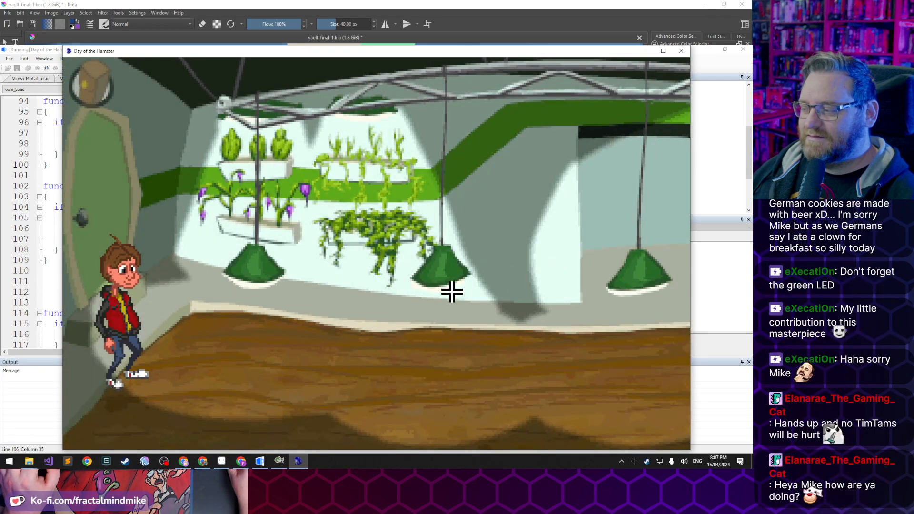
Consult the Metal Detector Manual's frequency list in the BioLab for the next target
left_click(114, 93)
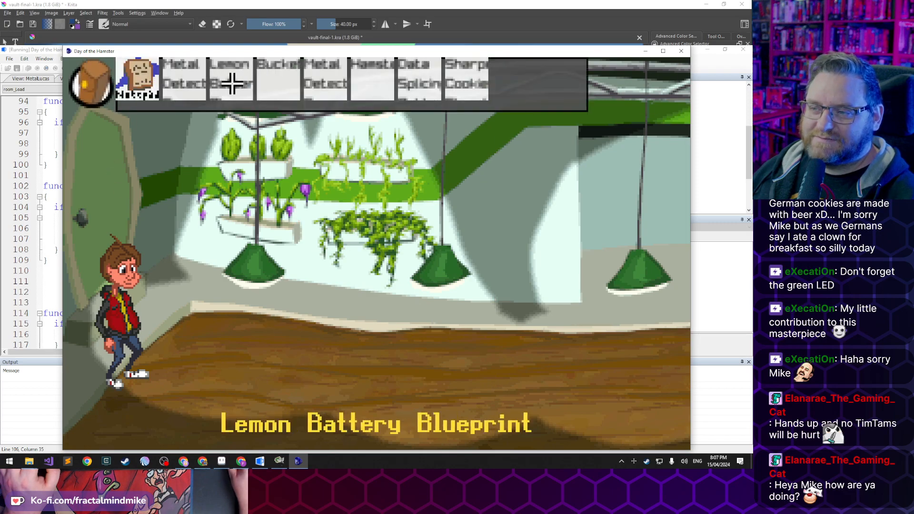
left_click(164, 88)
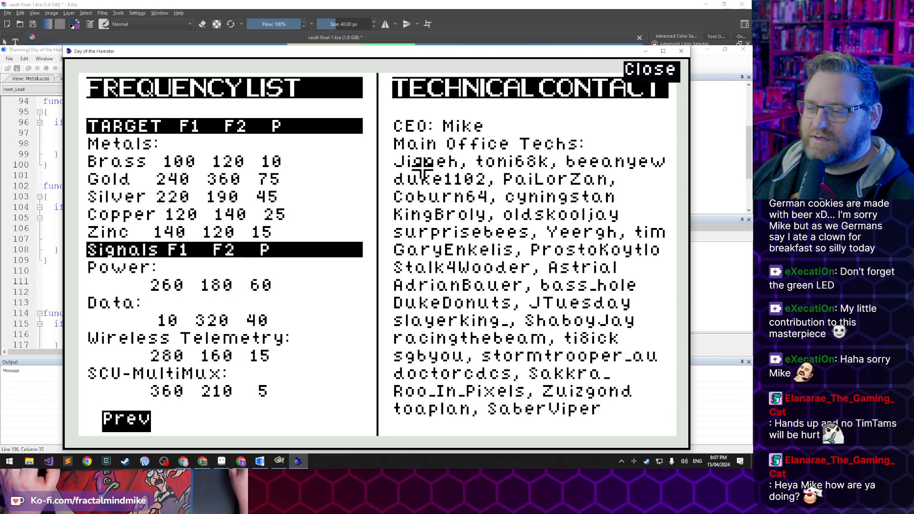
left_click(641, 73)
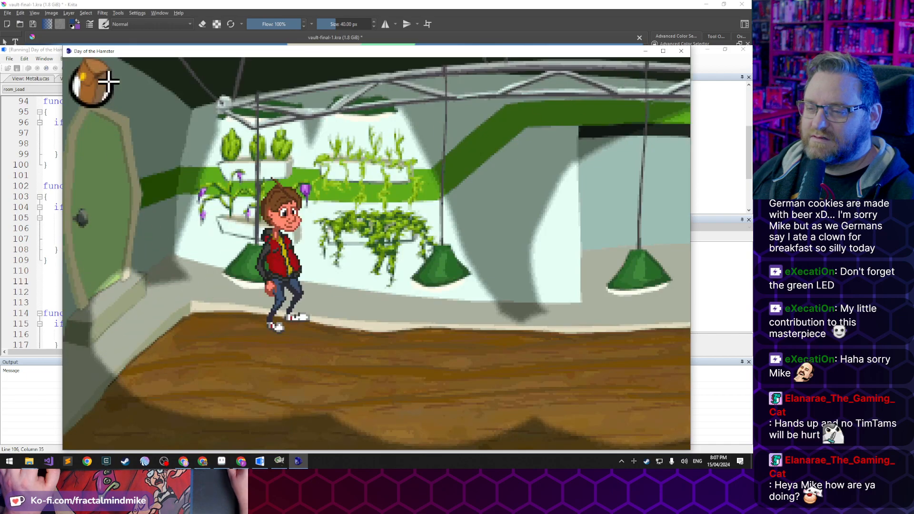
Raise the metal detector's Frequency 1, Freq 2 and phase, and start scanning in the BioLab
left_click(100, 64)
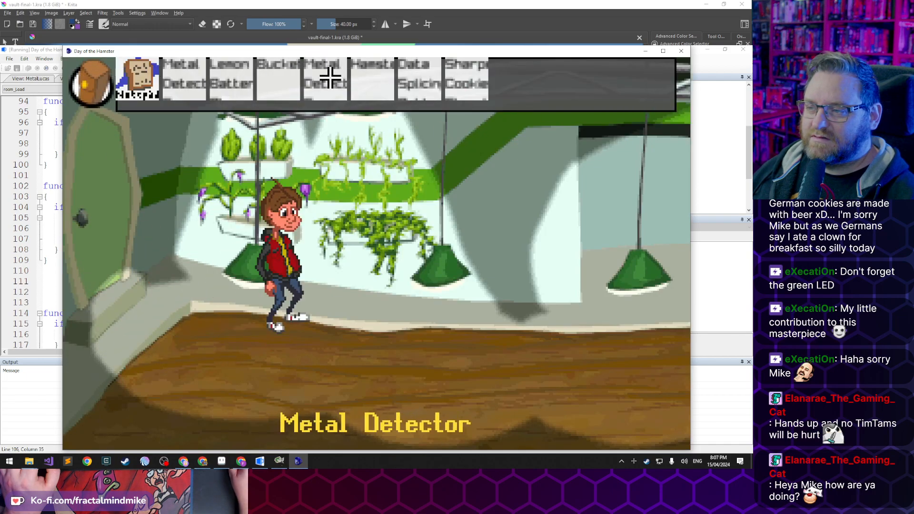
left_click(329, 76)
left_click(285, 253)
left_click(226, 346)
left_click(226, 347)
left_click(456, 345)
left_click(456, 345)
left_click(646, 352)
left_click(646, 353)
left_click(646, 352)
left_click(426, 432)
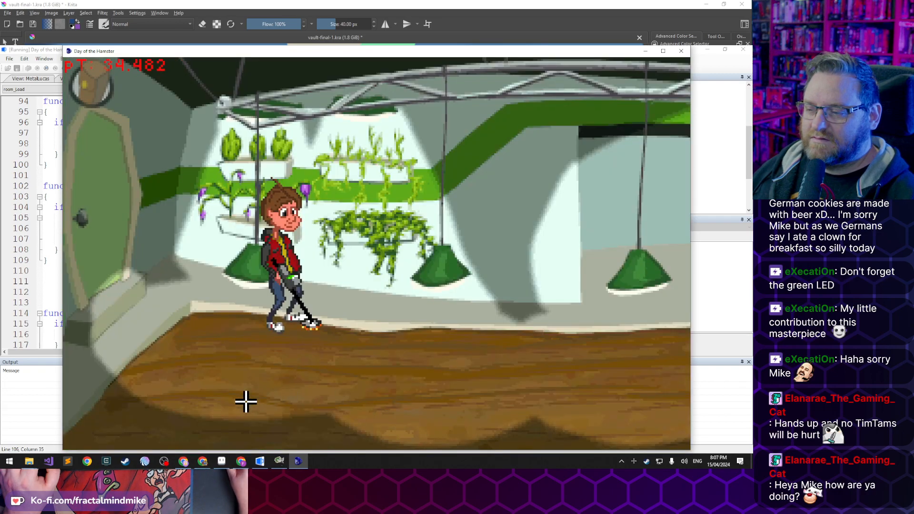
Sweep the metal detector over the BioLab floor between the green door and the wall of plants
left_click(181, 414)
left_click(287, 432)
left_click(234, 348)
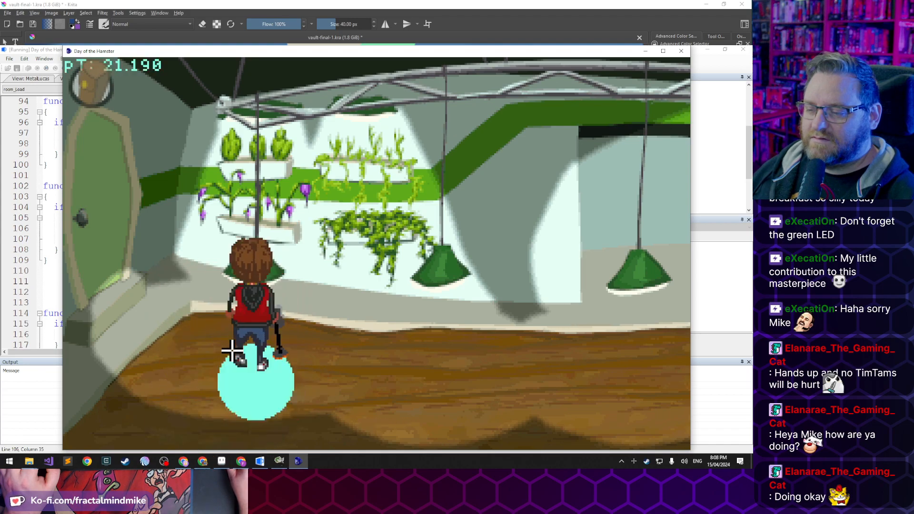
left_click(270, 359)
left_click(180, 307)
left_click(272, 342)
left_click(173, 356)
left_click(73, 379)
left_click(203, 382)
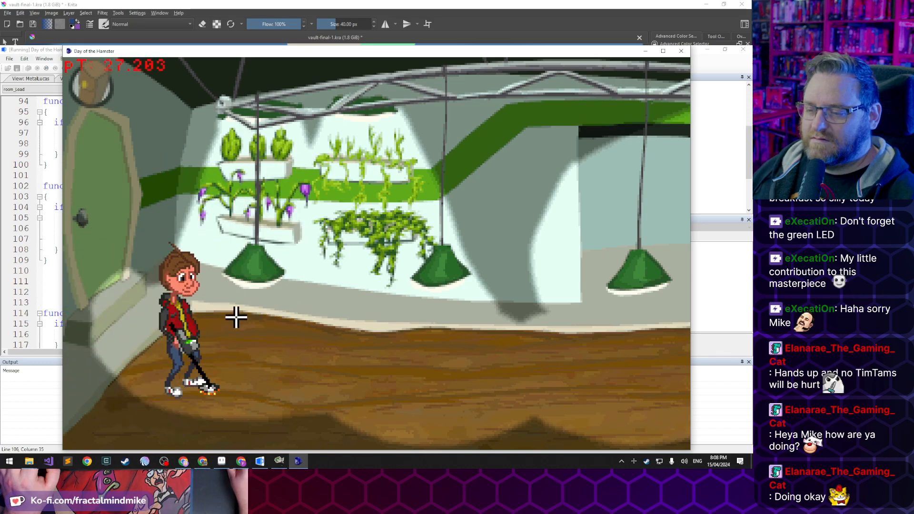
left_click(210, 276)
left_click(193, 378)
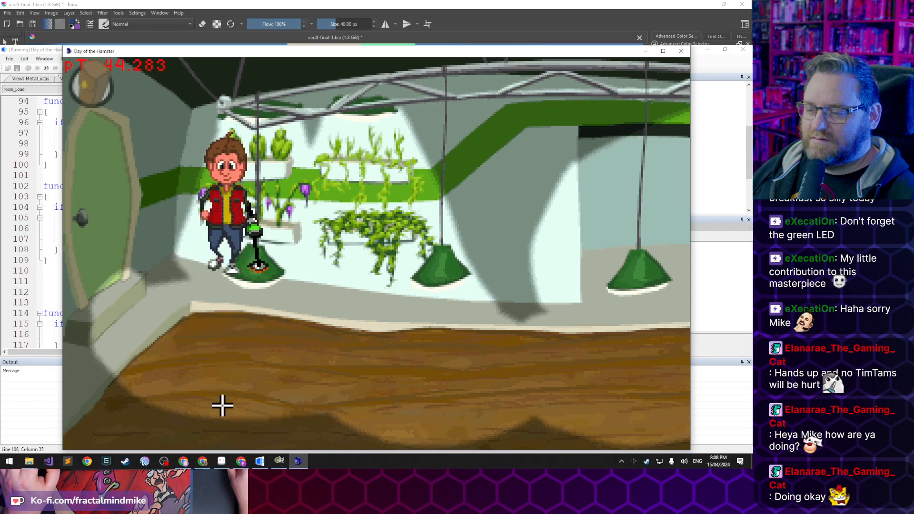
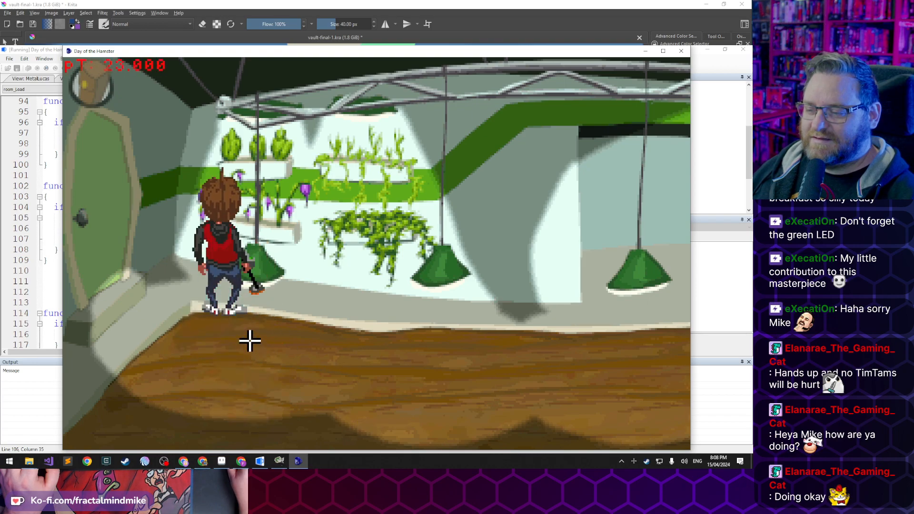
left_click(205, 390)
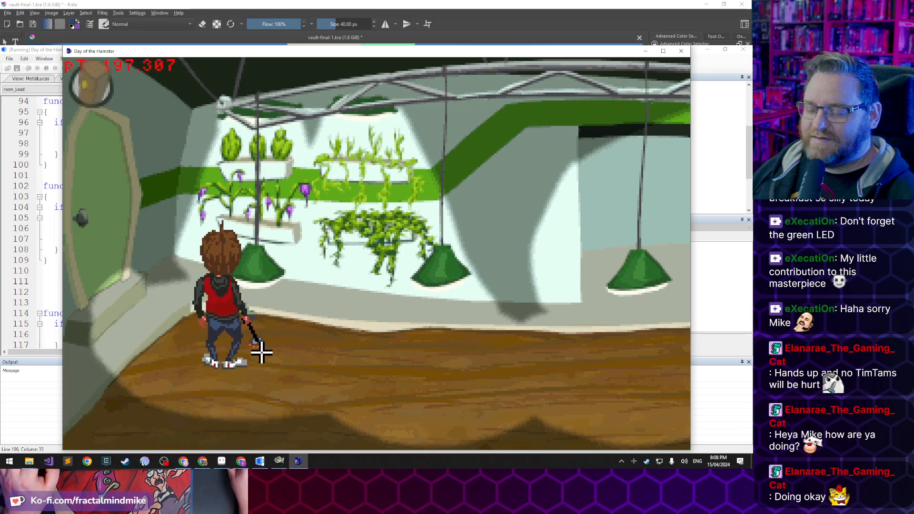
left_click(305, 367)
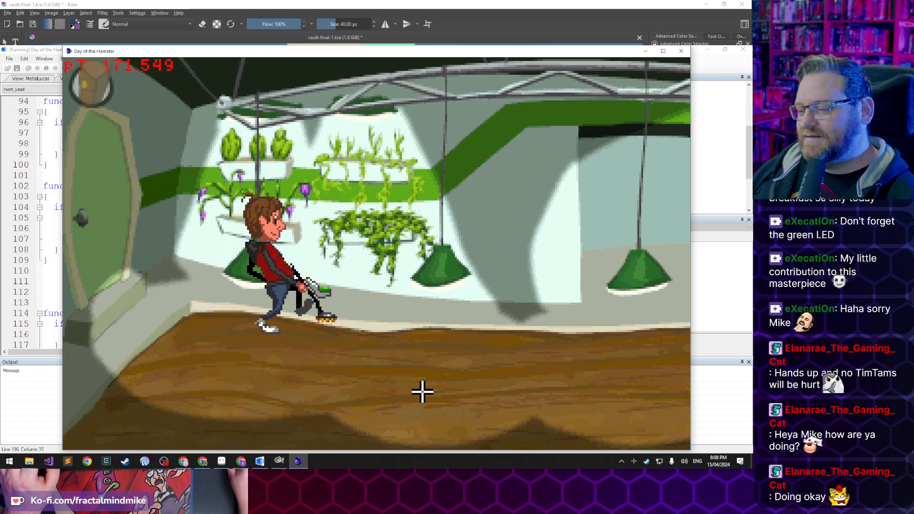
Continue scanning with the metal detector across the middle of the BioLab and over to the far green triangular lamp
left_click(445, 407)
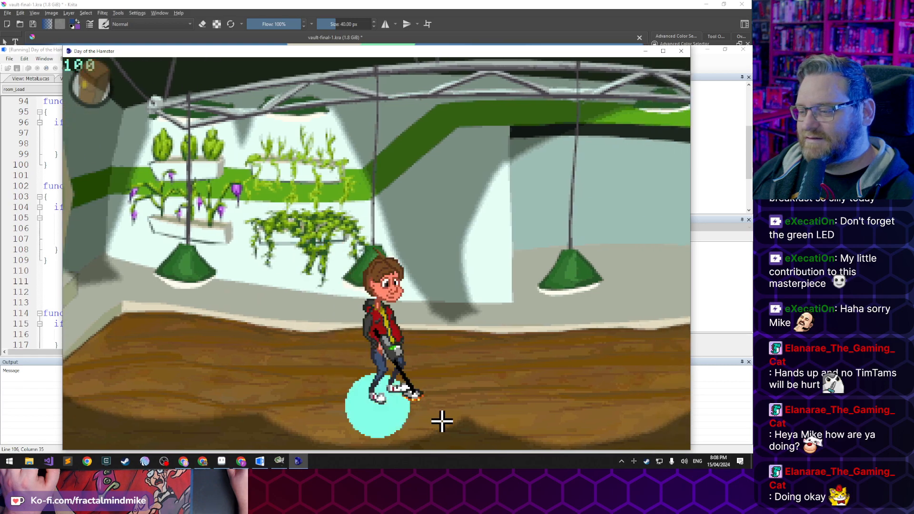
left_click(466, 423)
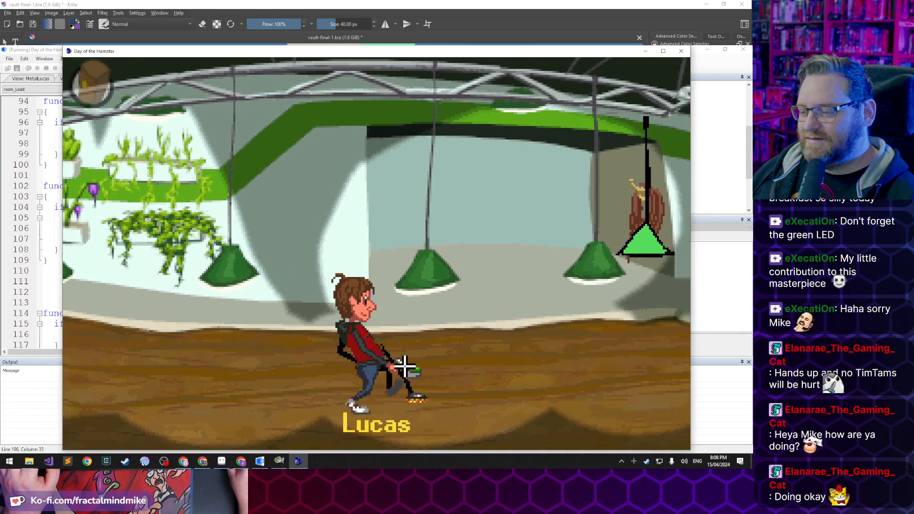
left_click(475, 419)
left_click(299, 427)
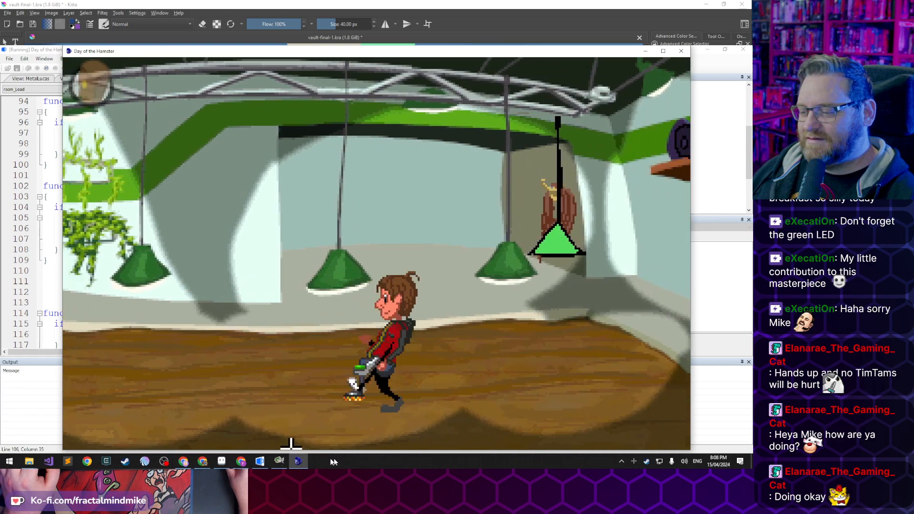
left_click(431, 338)
left_click(374, 399)
left_click(304, 382)
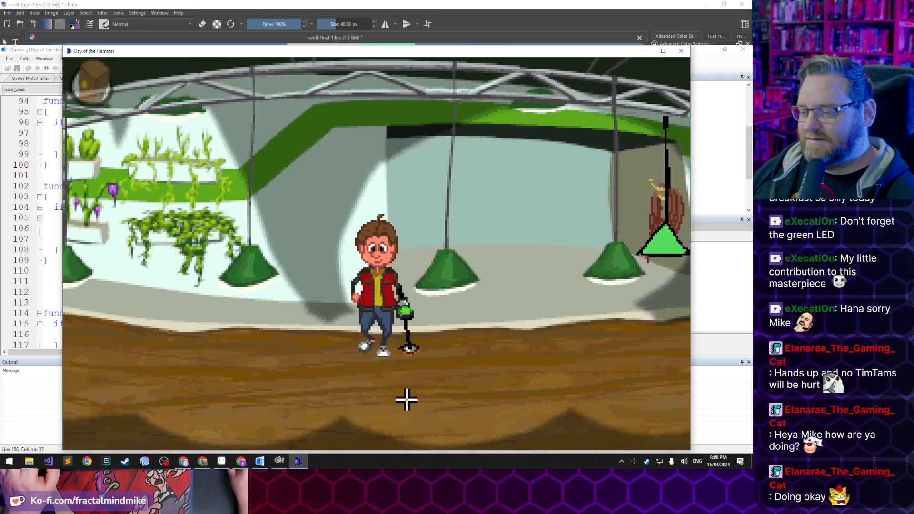
left_click(589, 359)
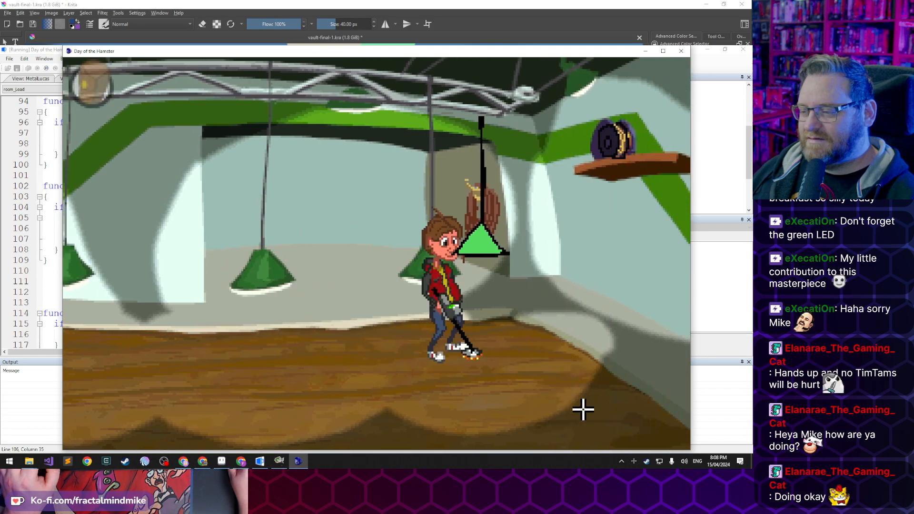
left_click(445, 300)
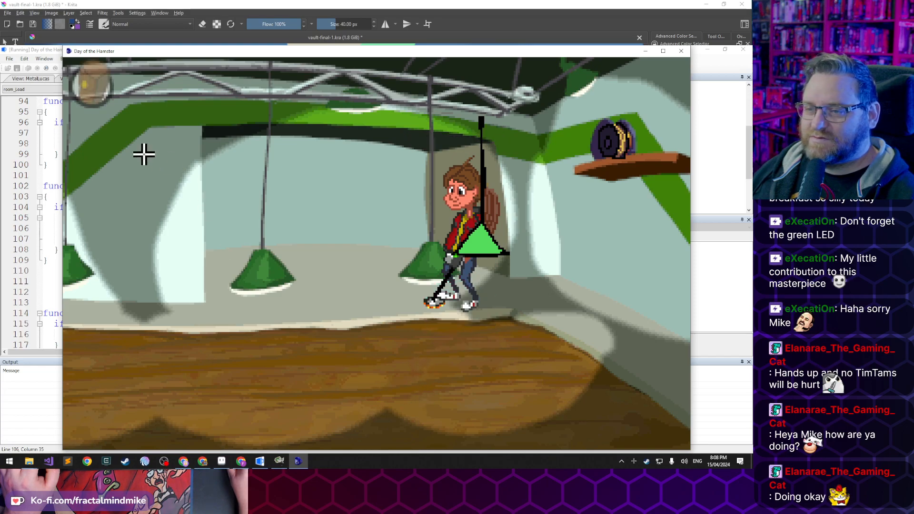
Retune the metal detector to Frequency 1 140, Freq 2 120 and phase 15, and restart scanning
left_click(90, 93)
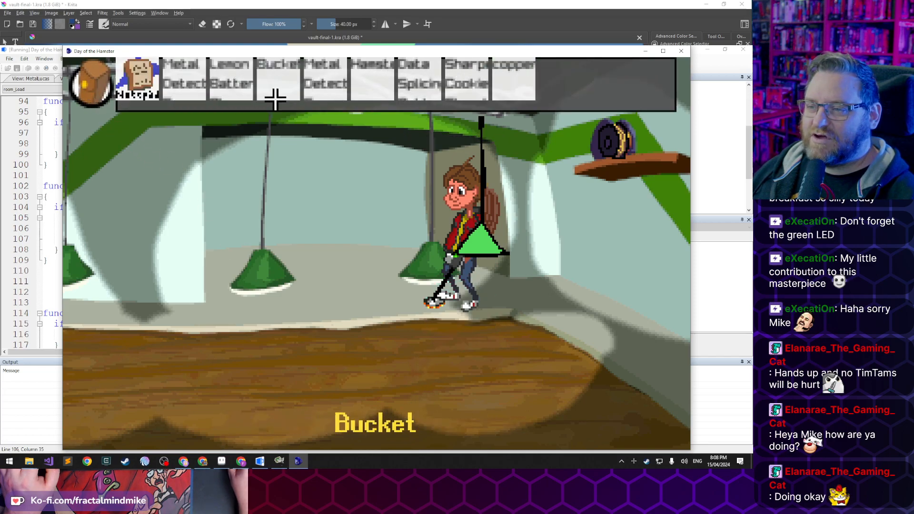
mouse_move(91, 83)
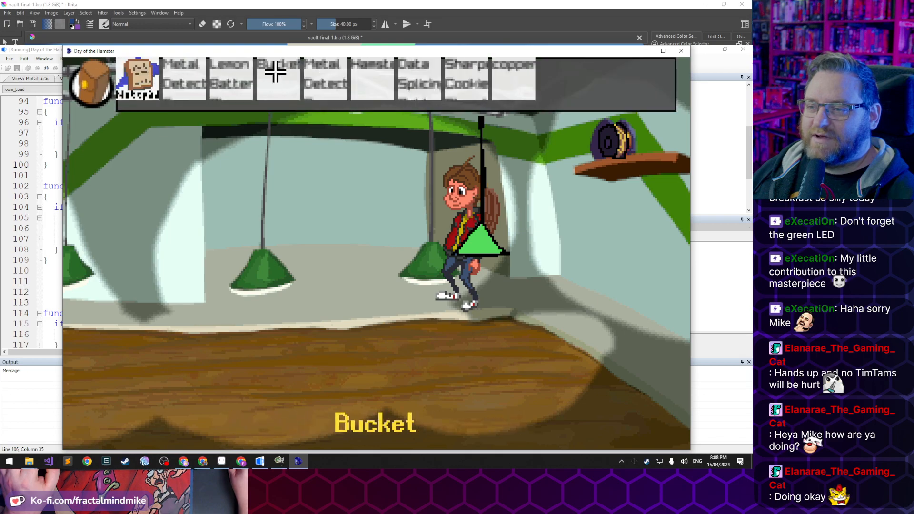
left_click(336, 77)
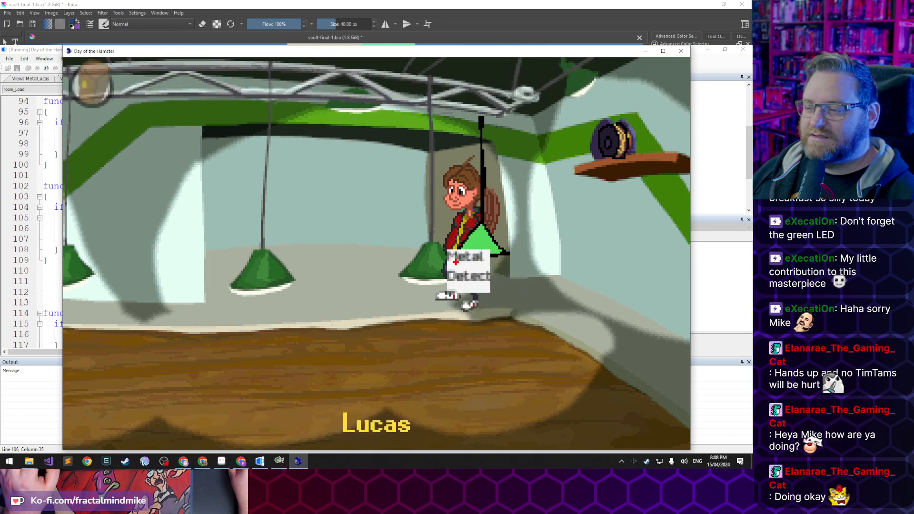
left_click(465, 269)
left_click(231, 347)
left_click(231, 346)
left_click(329, 346)
left_click(329, 346)
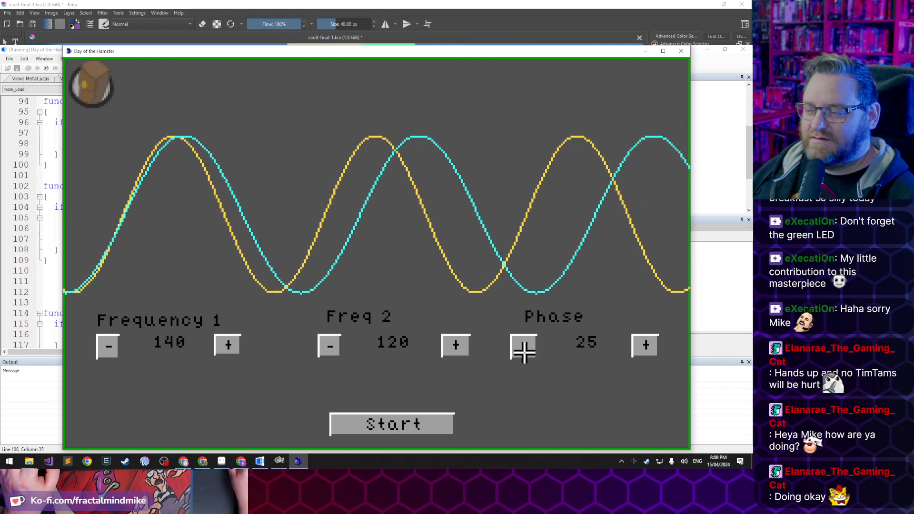
left_click(524, 345)
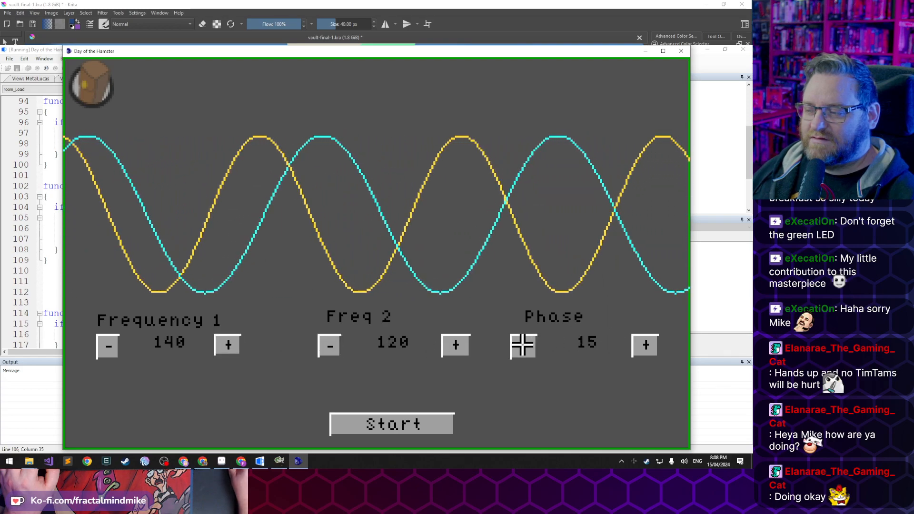
left_click(401, 425)
Scan the far corner of the BioLab below the shelf holding the spool
left_click(482, 408)
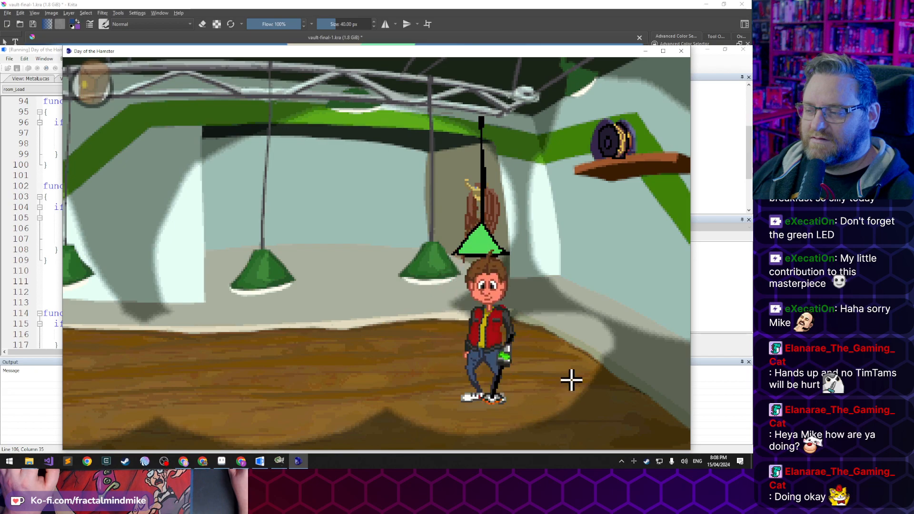
left_click(618, 394)
left_click(676, 411)
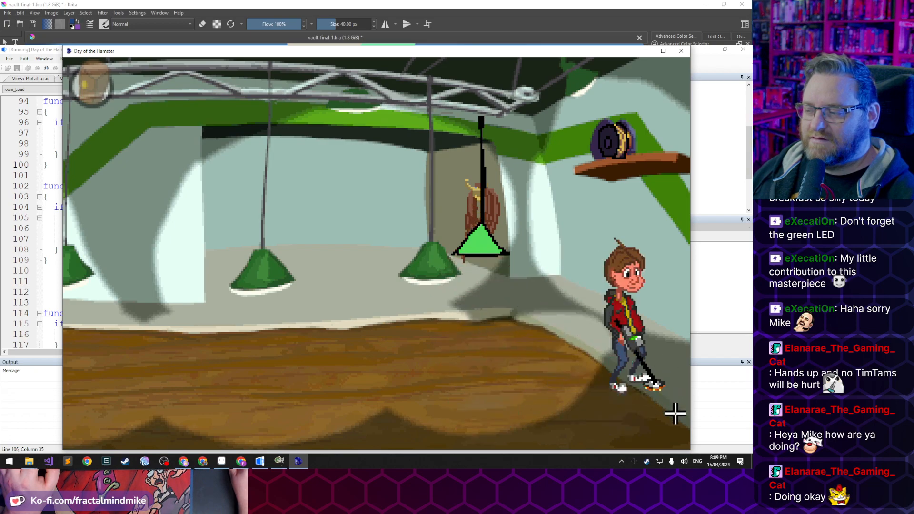
left_click(579, 427)
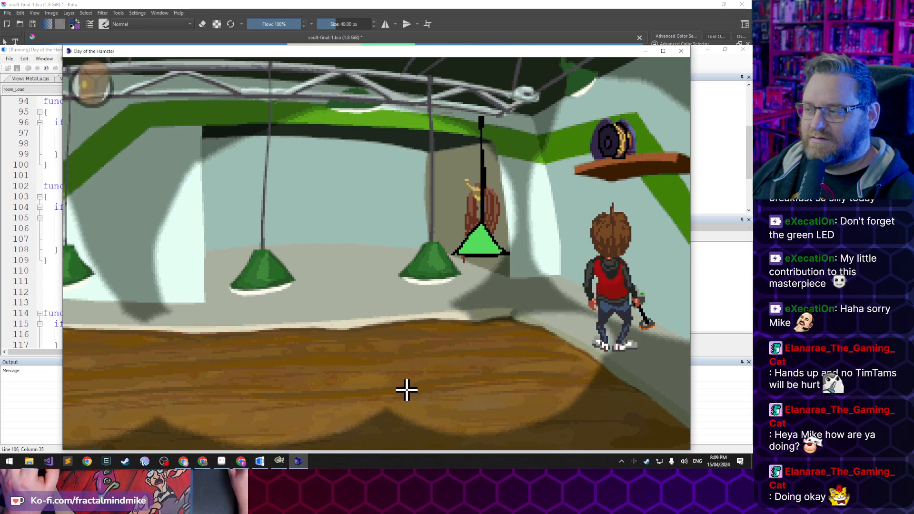
Sweep the metal detector back and forth over the central BioLab floor, from the front edge to the back wall
left_click(359, 396)
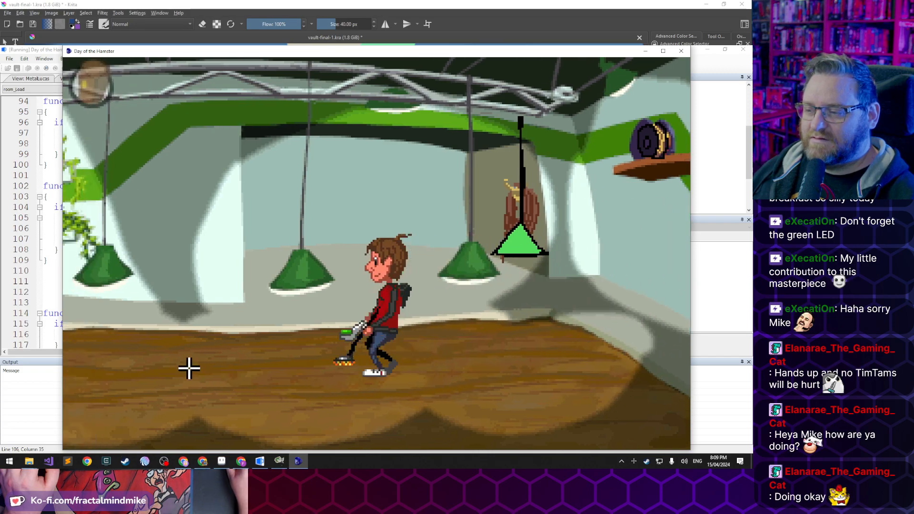
left_click(290, 432)
left_click(495, 436)
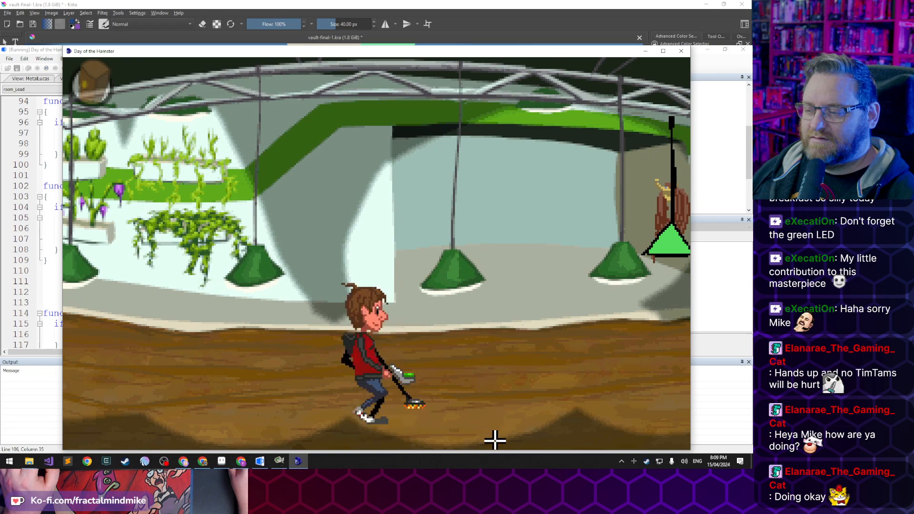
left_click(255, 350)
left_click(422, 410)
left_click(257, 394)
left_click(502, 359)
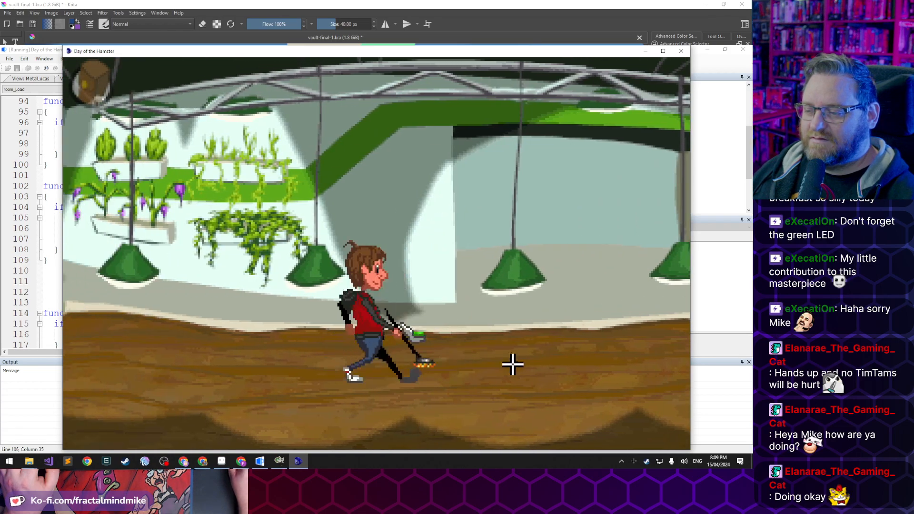
left_click(293, 300)
left_click(480, 314)
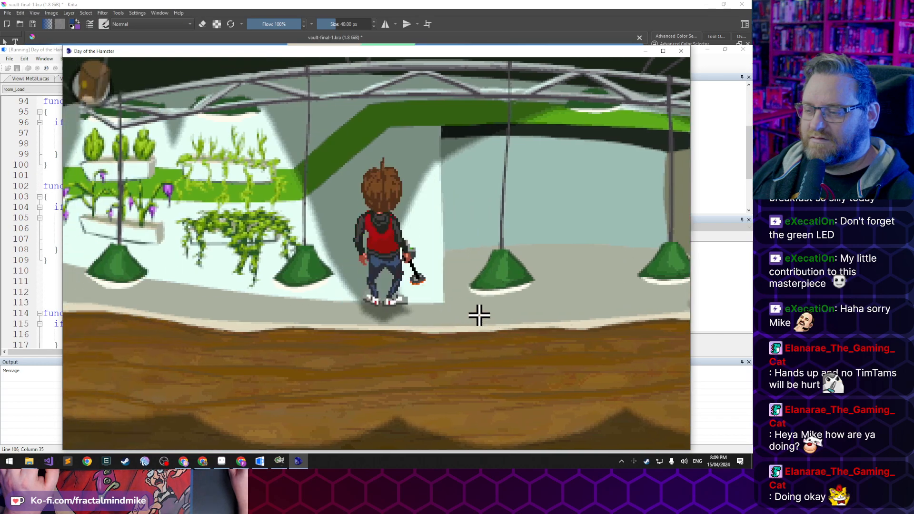
left_click(300, 359)
left_click(470, 375)
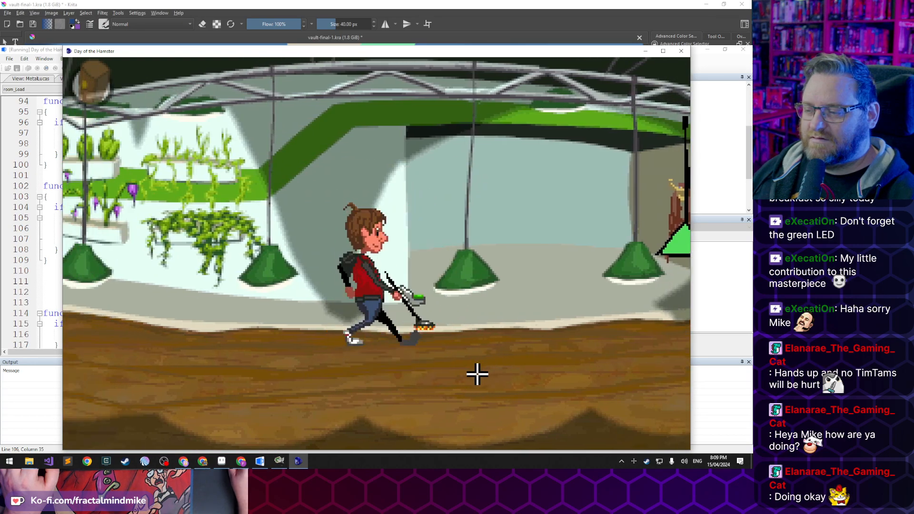
left_click(406, 373)
Scan the BioLab floor near the green door with the metal detector, sweeping repeatedly below the potted plants
left_click(190, 403)
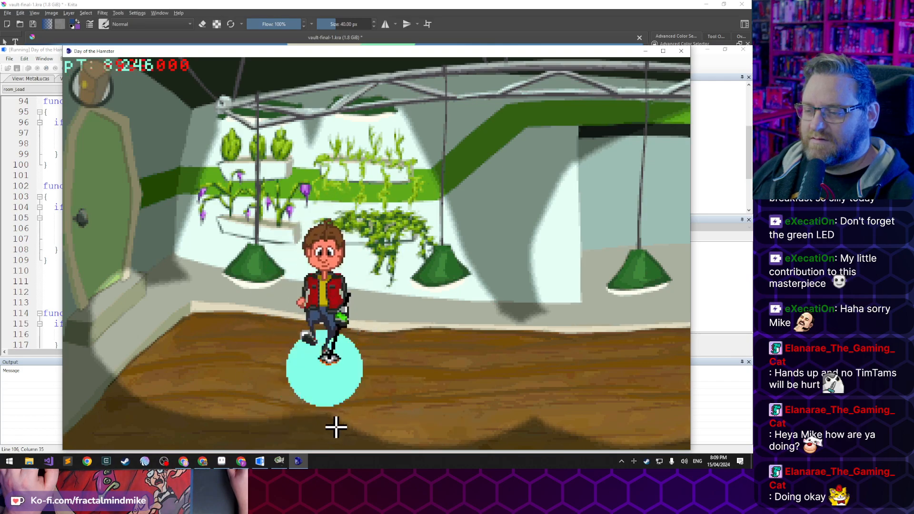
left_click(375, 406)
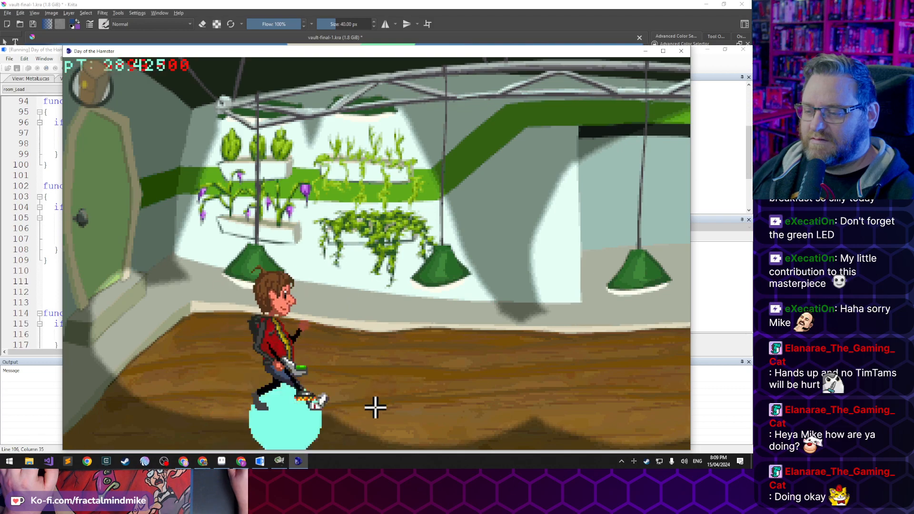
left_click(288, 377)
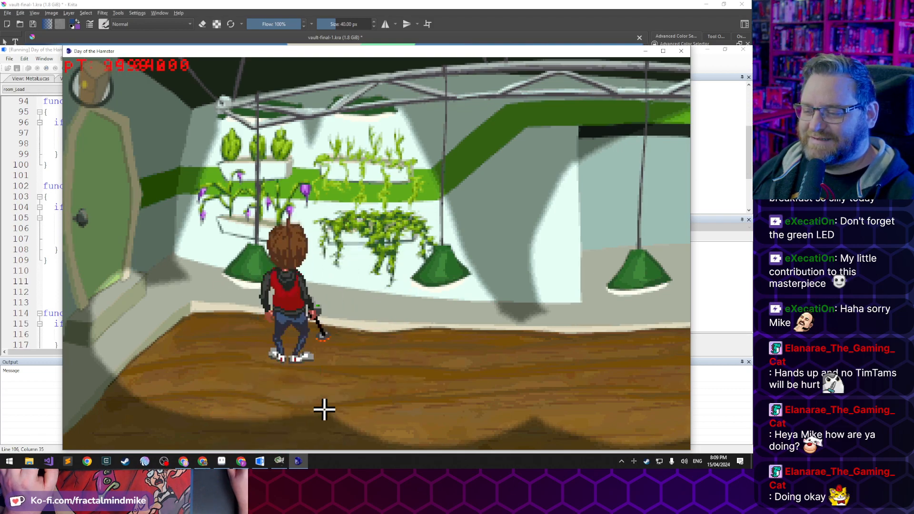
left_click(287, 393)
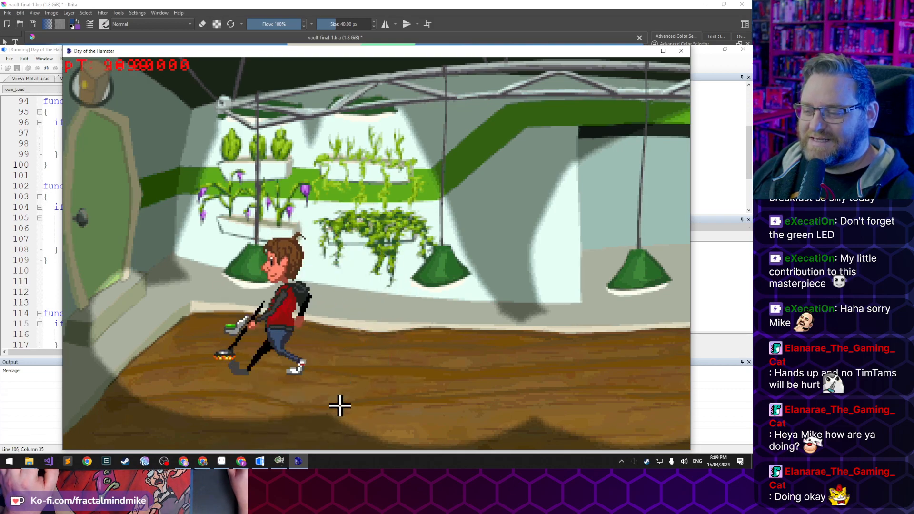
left_click(330, 373)
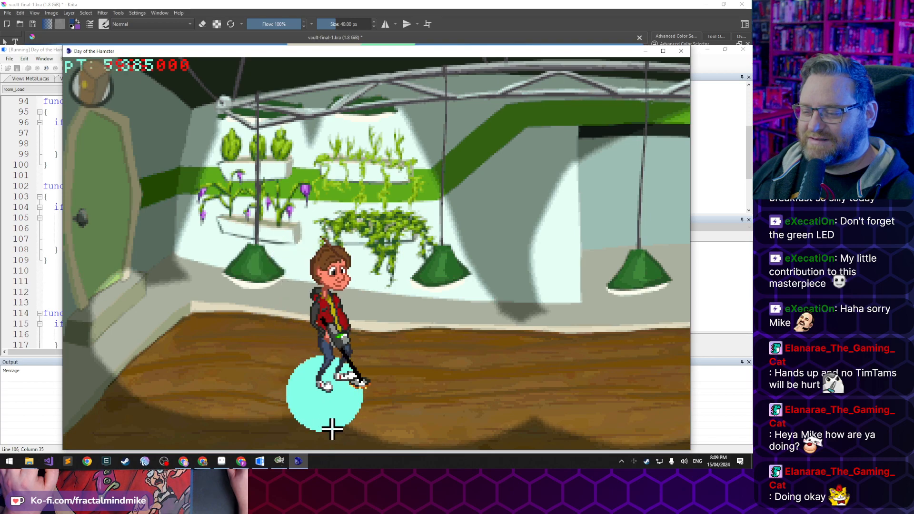
left_click(313, 419)
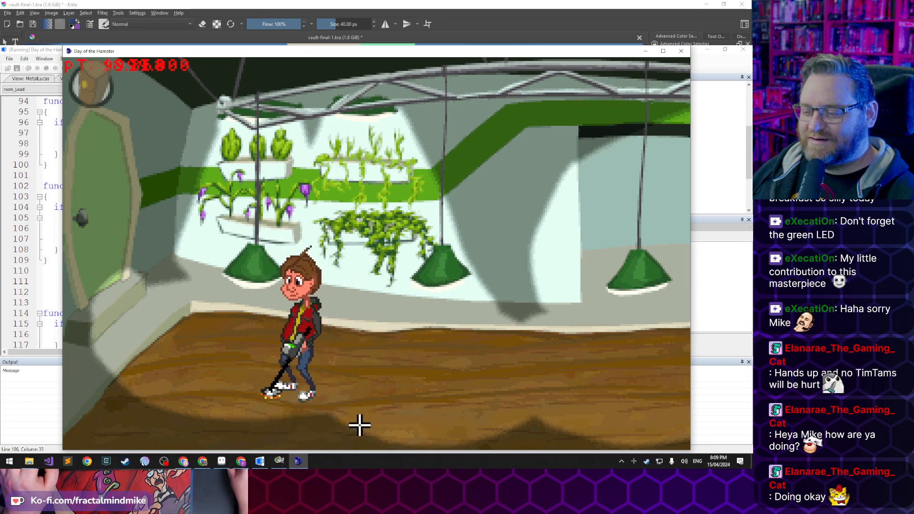
left_click(273, 424)
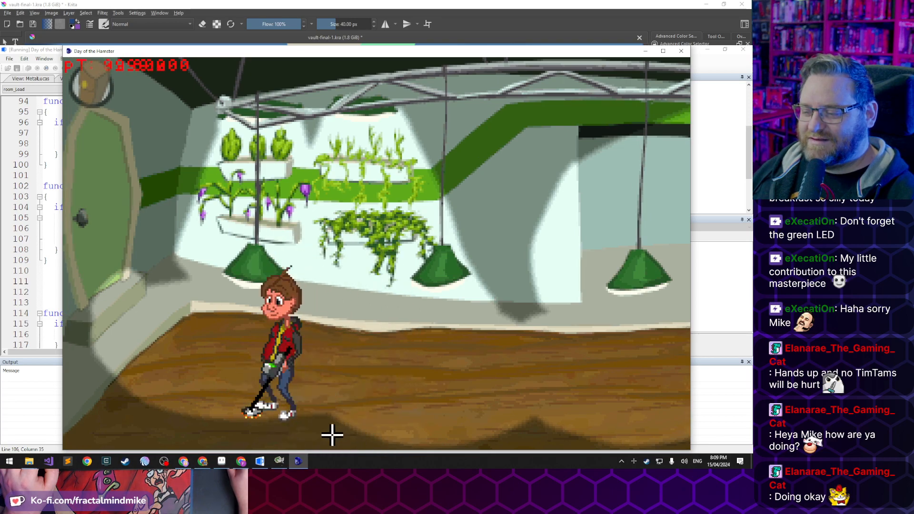
left_click(294, 394)
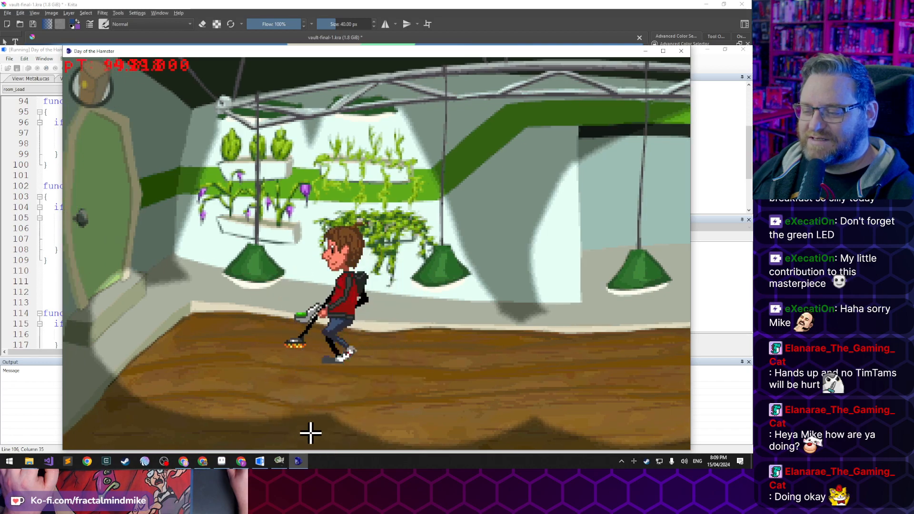
left_click(366, 418)
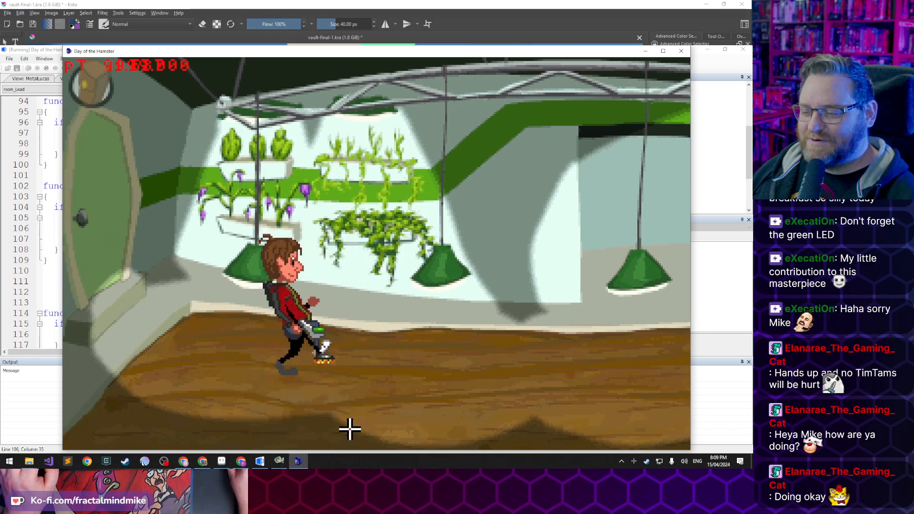
left_click(283, 356)
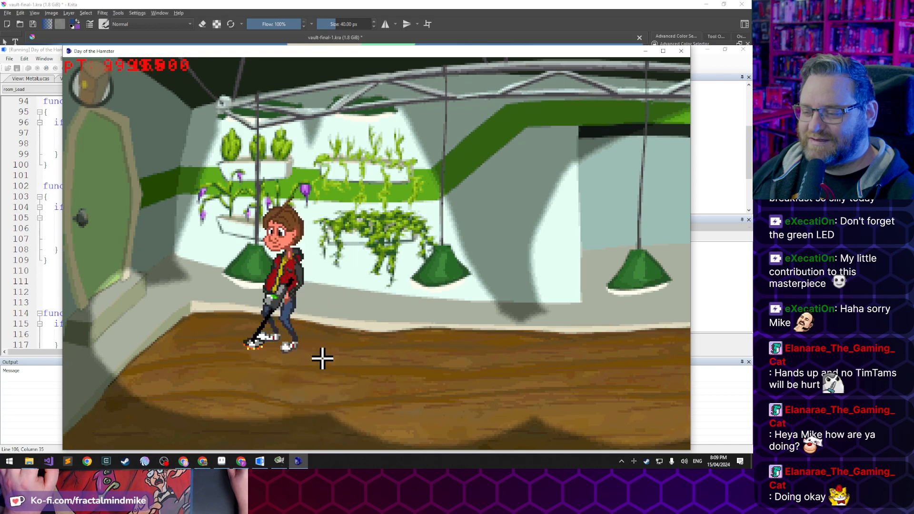
left_click(377, 409)
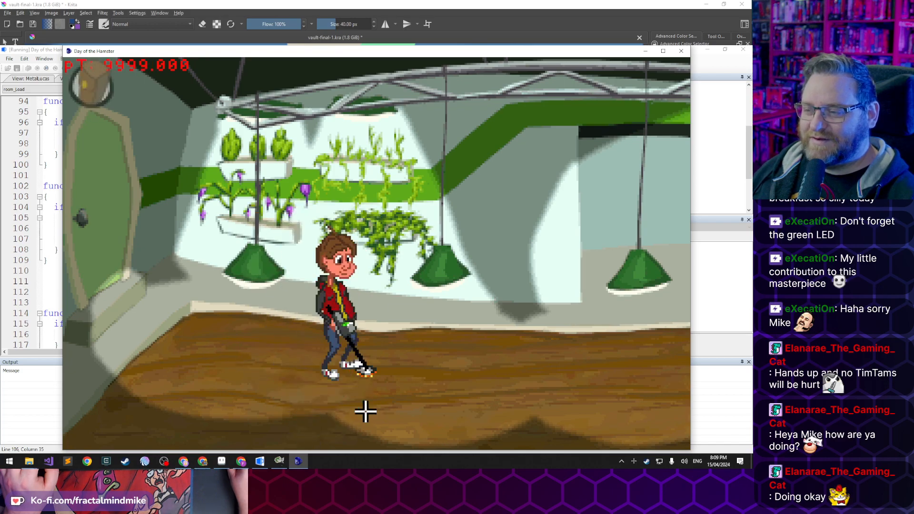
Place the collected zinc and copper in their slots on the Lemon Battery Blueprint, and close the blueprint
left_click(88, 86)
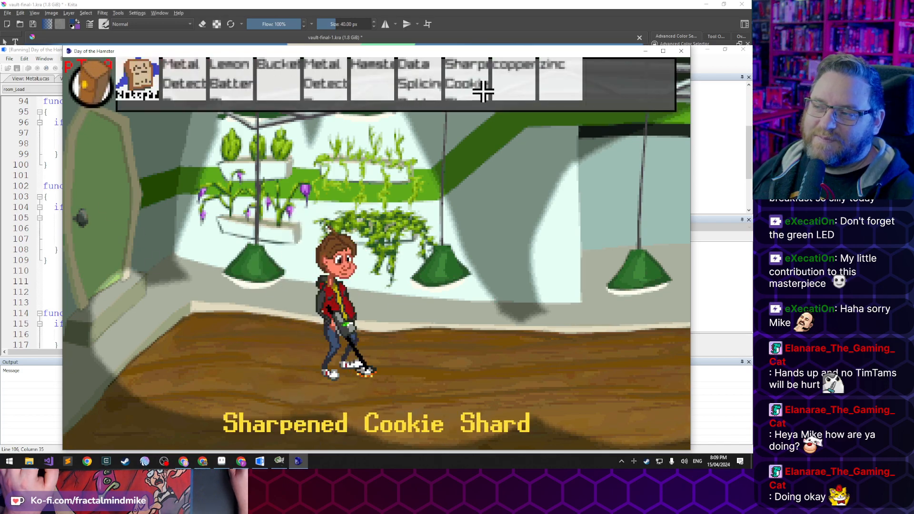
left_click(562, 78)
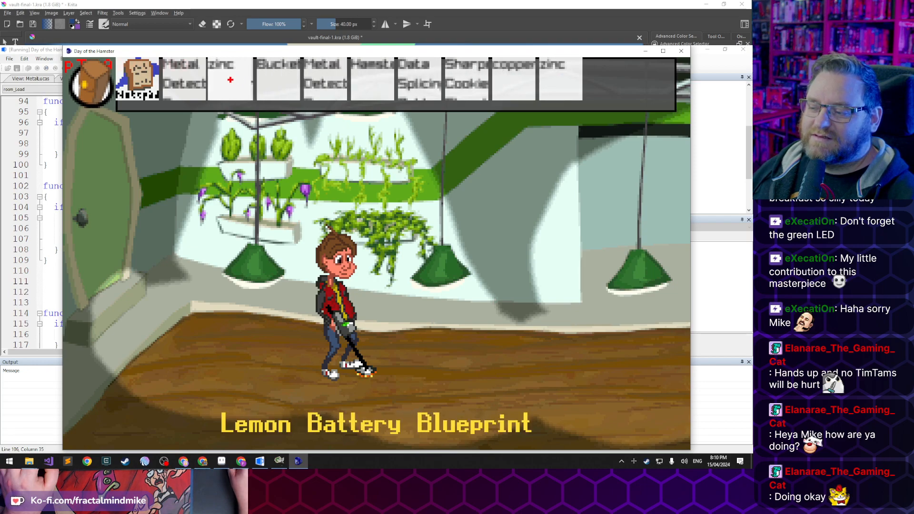
left_click(230, 80)
left_click(534, 376)
mouse_move(97, 90)
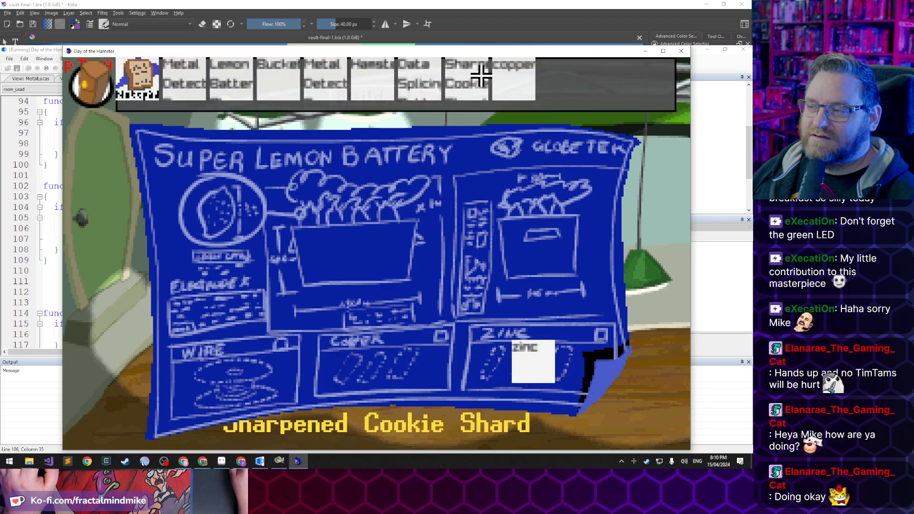
left_click(521, 75)
left_click(408, 352)
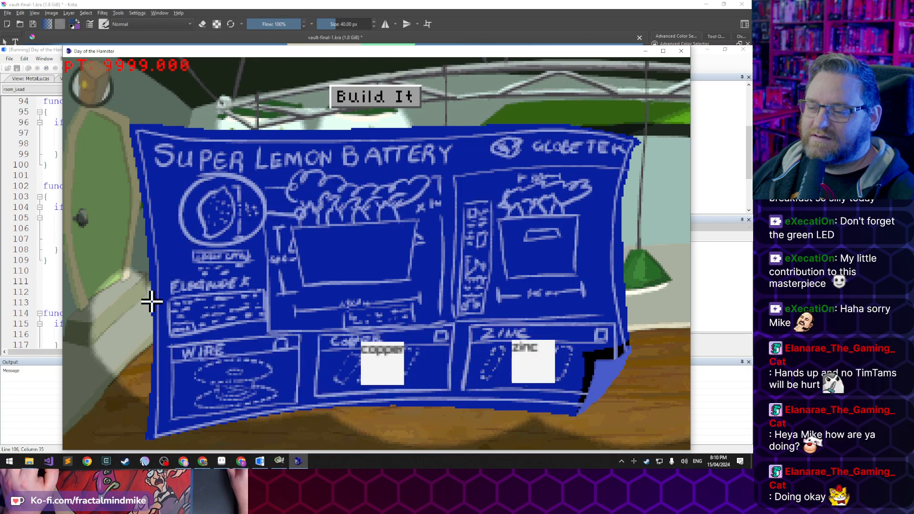
left_click(616, 381)
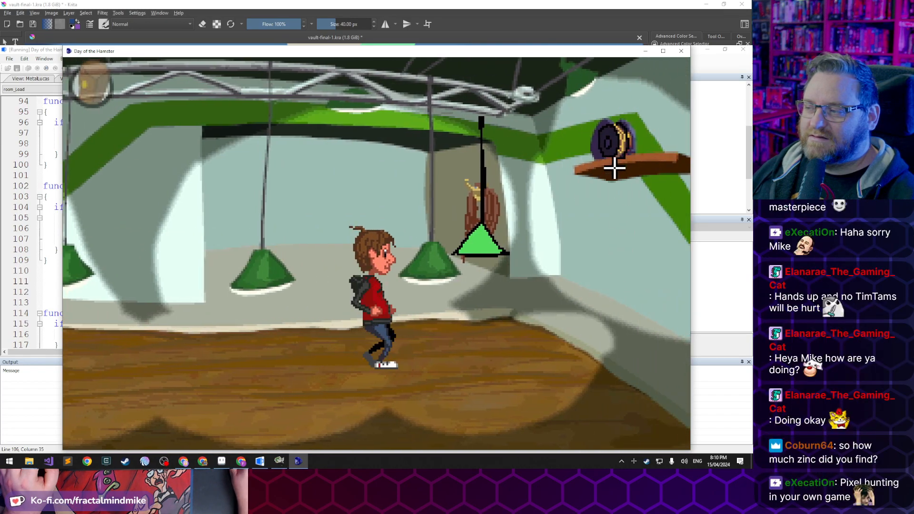
Walk over to the shelf holding the spool and collect the rope hanging behind the green triangular lamp
left_click(614, 168)
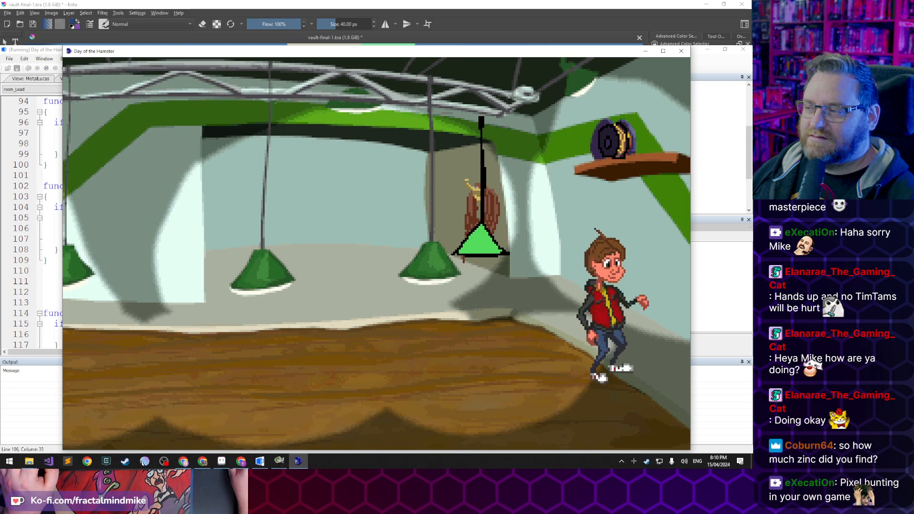
left_click(473, 245)
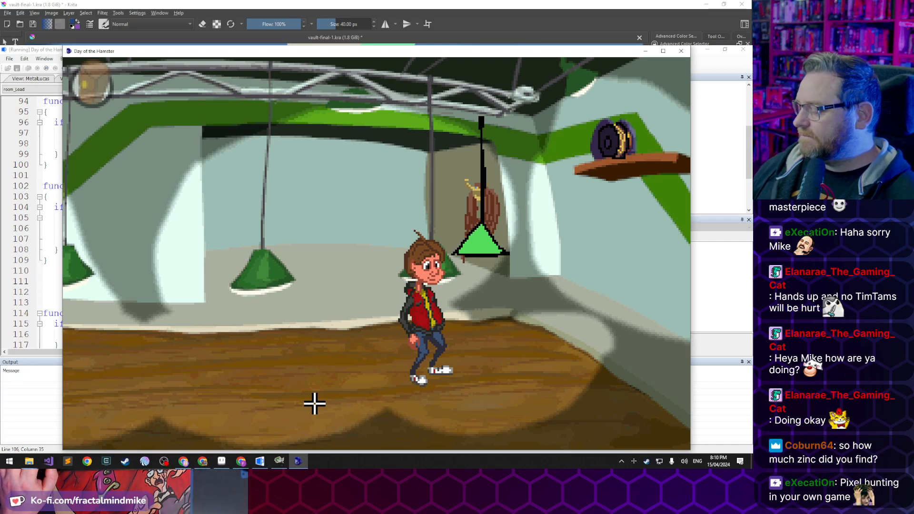
left_click(220, 398)
left_click(630, 228)
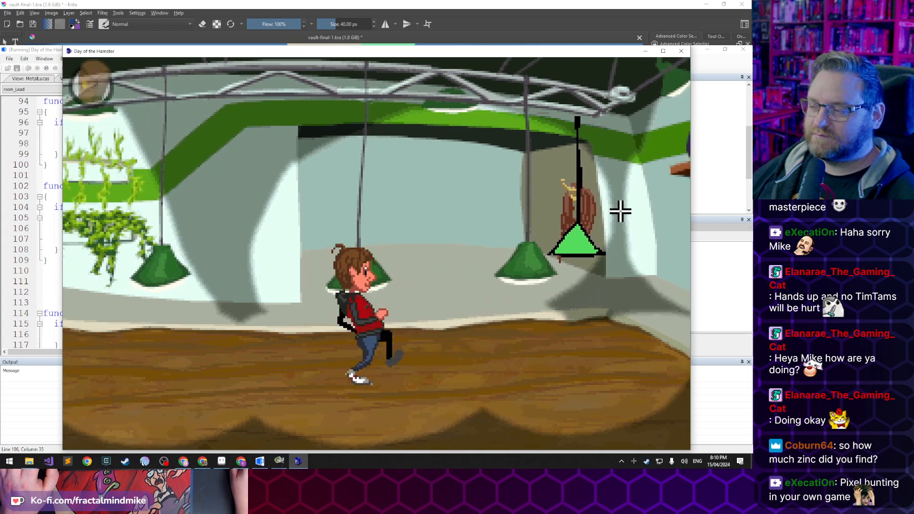
left_click(505, 204)
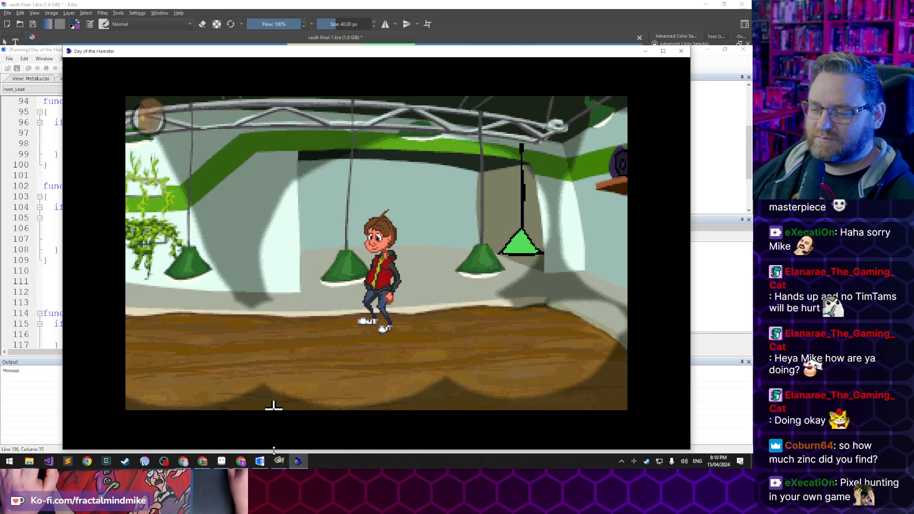
Enlarge the game window slightly and walk the character back across the BioLab to the green door
left_click_drag(273, 450, 275, 452)
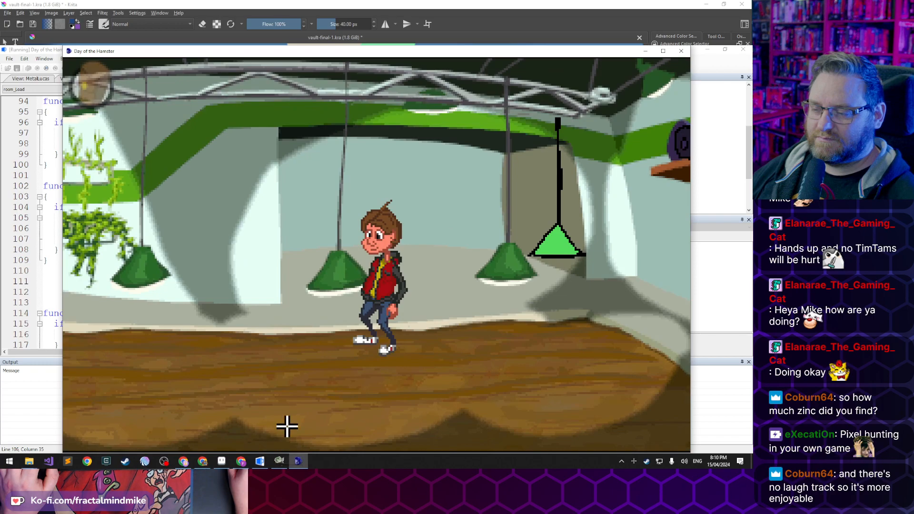
left_click(310, 218)
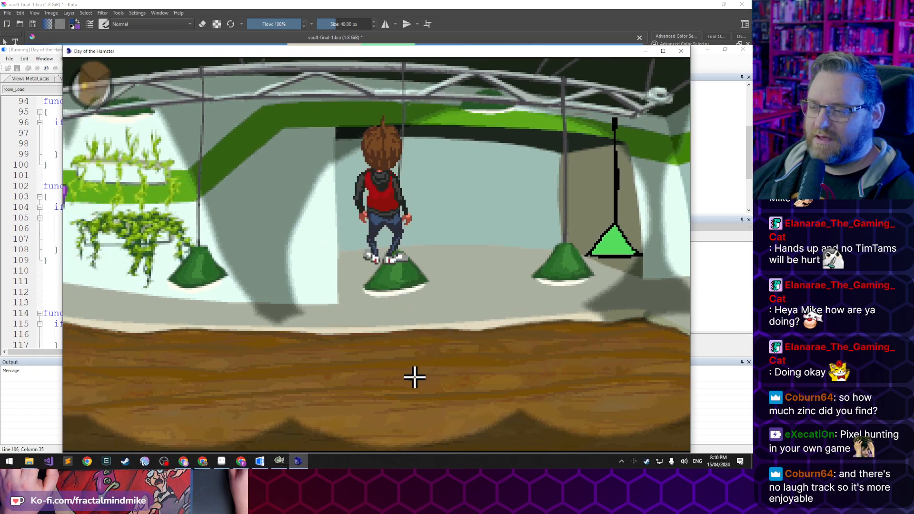
left_click(122, 320)
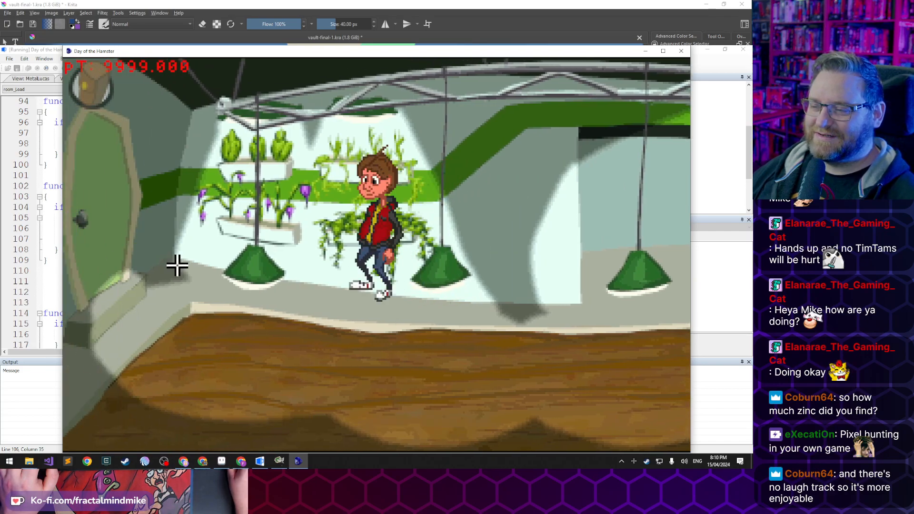
left_click(177, 265)
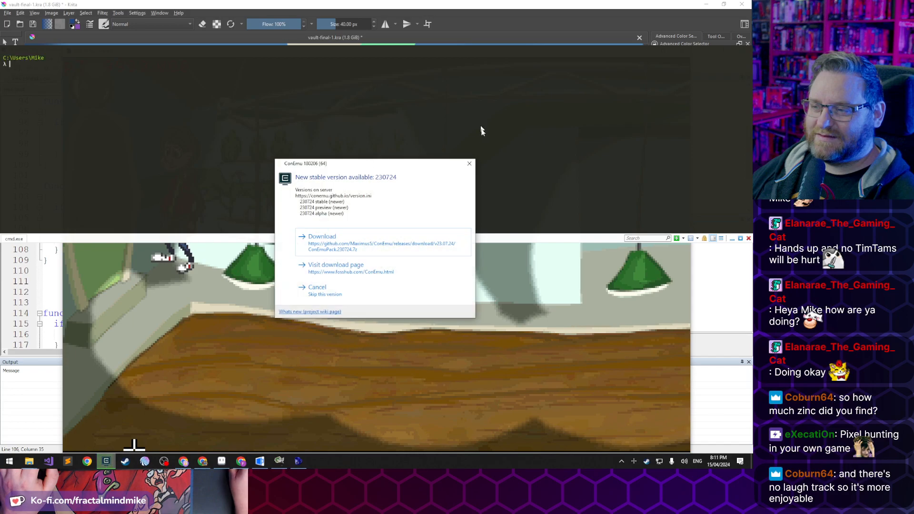
Dismiss the ConEmu update notice and end the terminal session with the exit command to return to the game
left_click(468, 164)
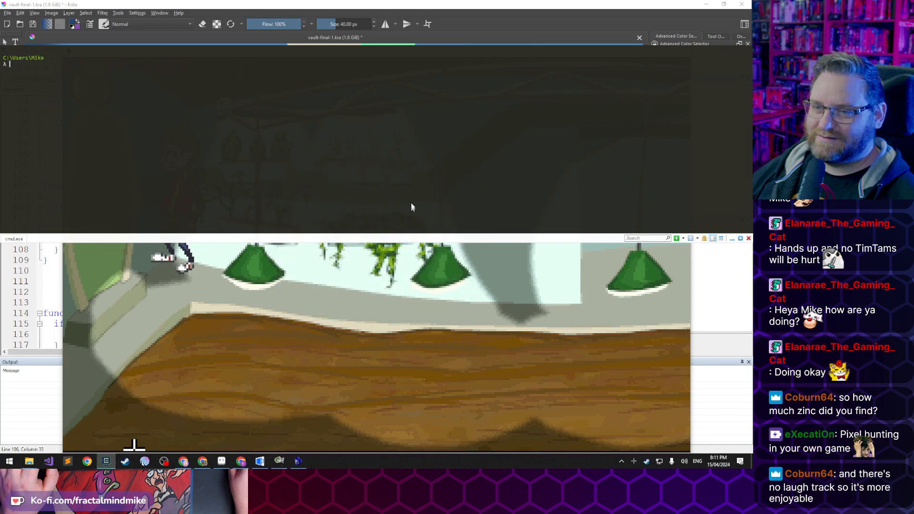
type("exit")
key("Return")
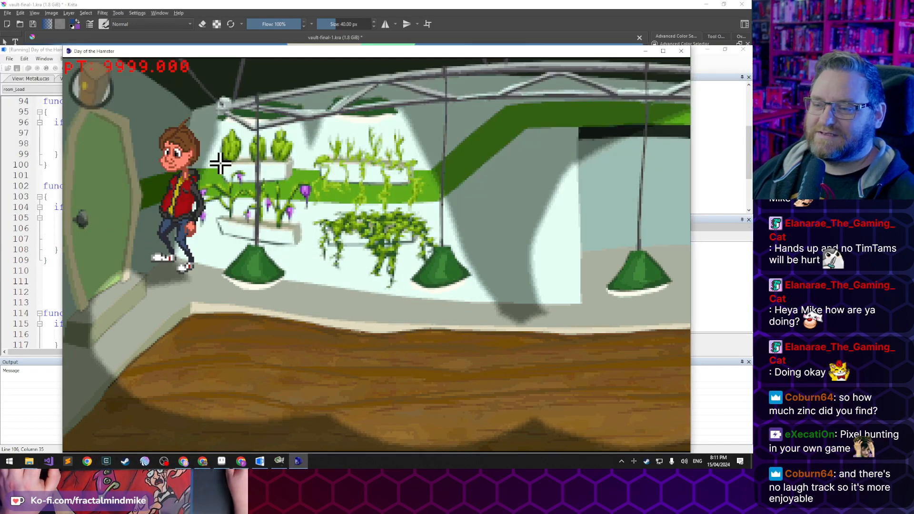
Leave the BioLab through the green door and cross the vault room to the computer desk
left_click(98, 241)
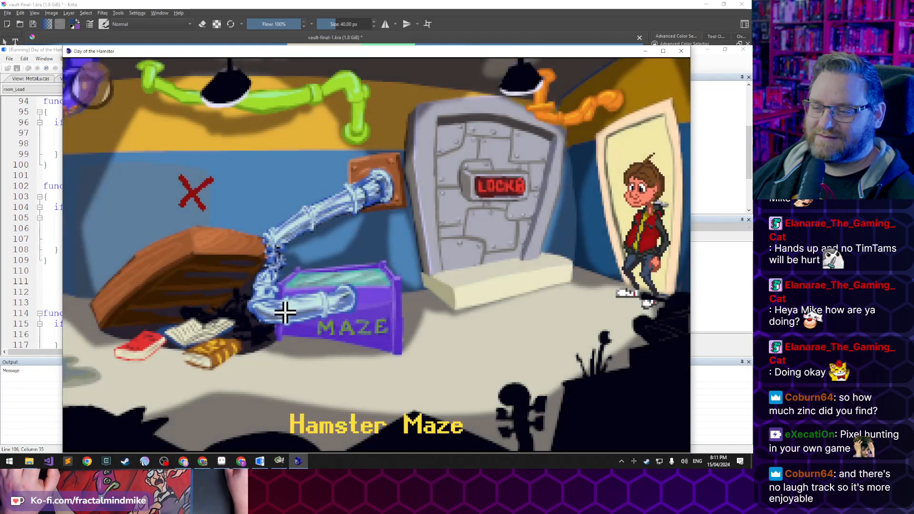
left_click(343, 386)
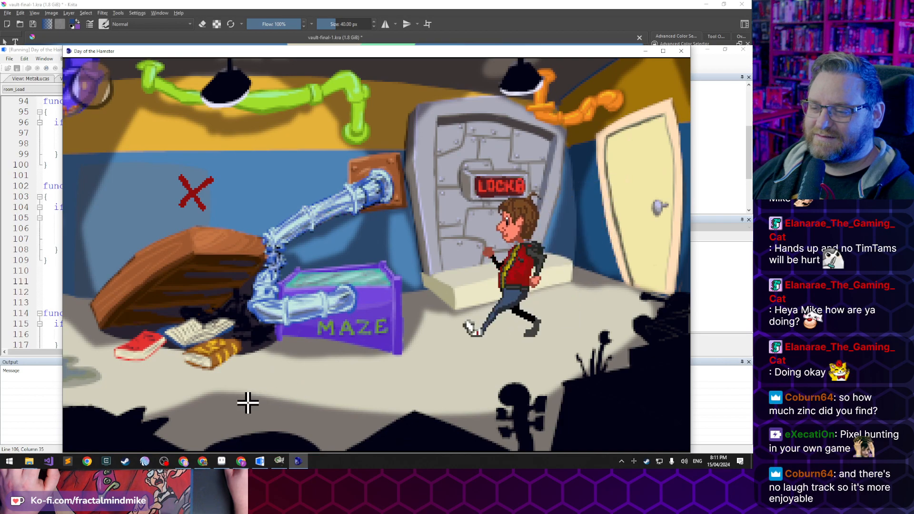
left_click(194, 387)
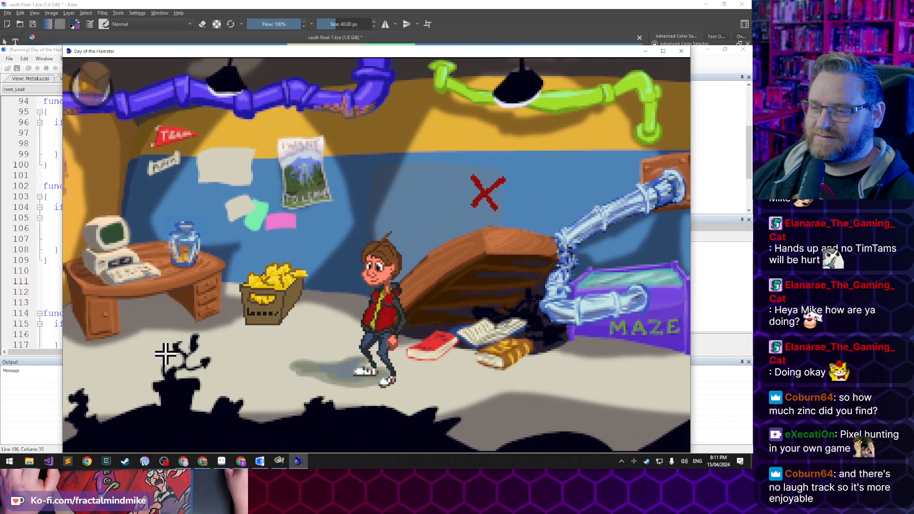
left_click(172, 352)
Use the Bucket from the inventory to catch the leak, placing it on the puddle below the rusty purple pipe
left_click(91, 83)
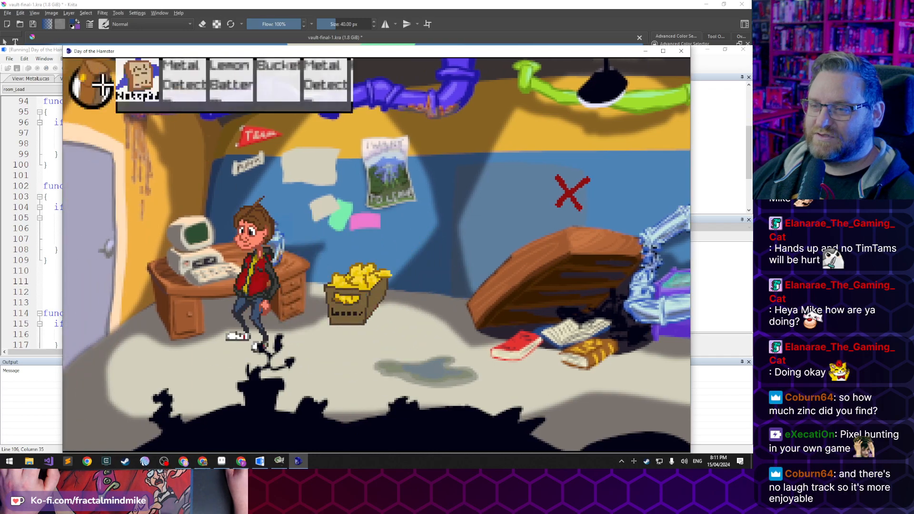
left_click(277, 81)
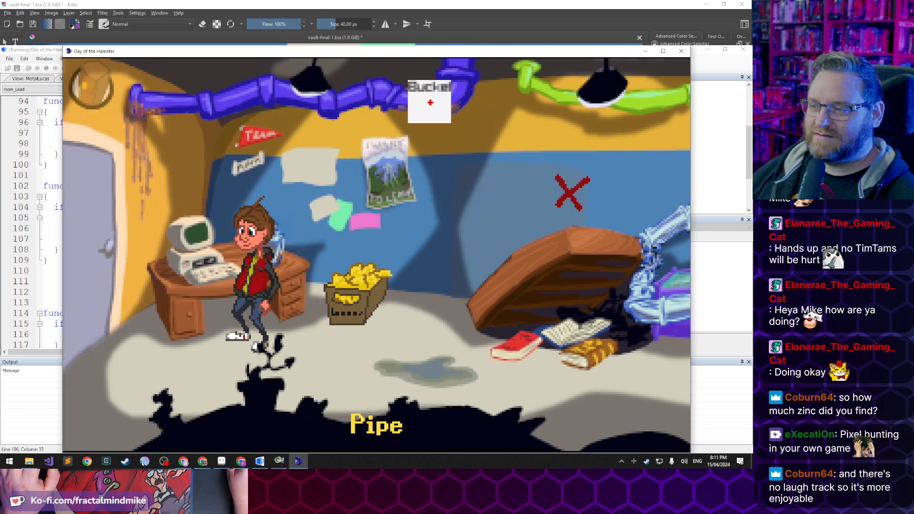
left_click(429, 98)
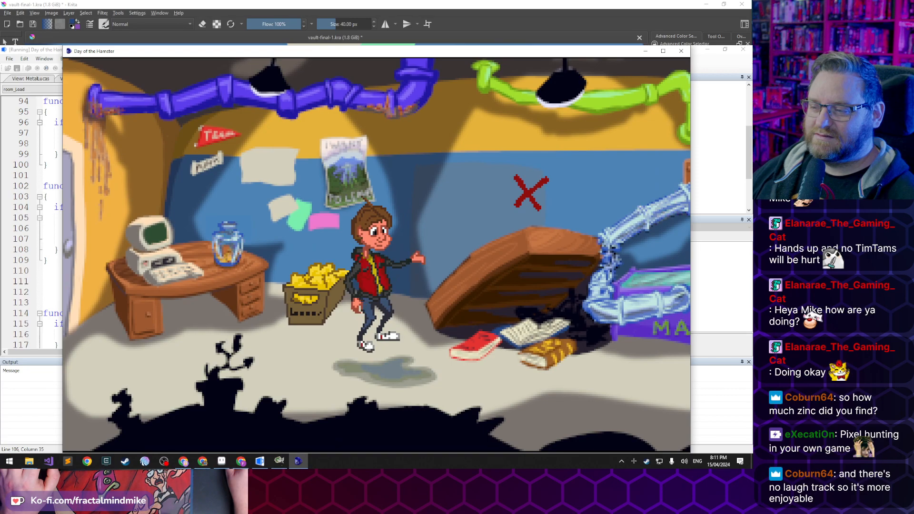
left_click(331, 360)
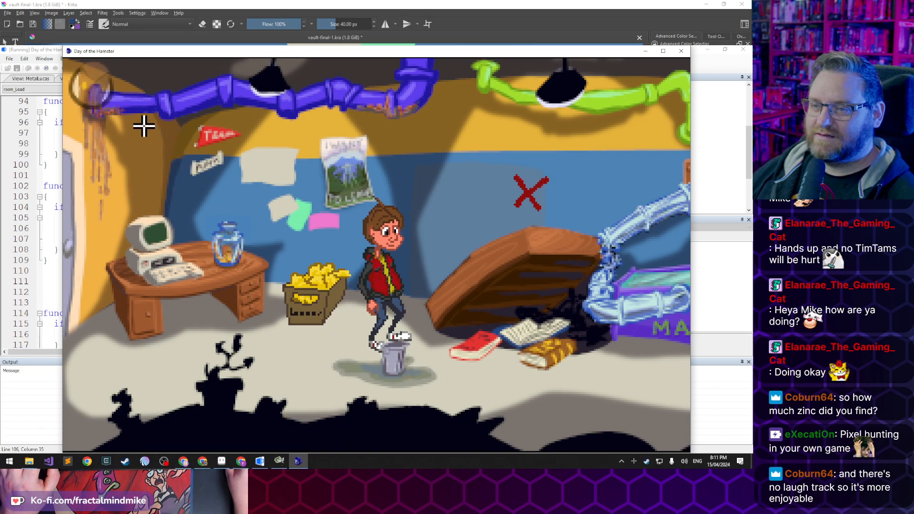
Tie the rope from the inventory to the rusty part of the purple pipe above the bucket, and check the bucket
mouse_move(90, 85)
left_click(464, 76)
left_click(380, 98)
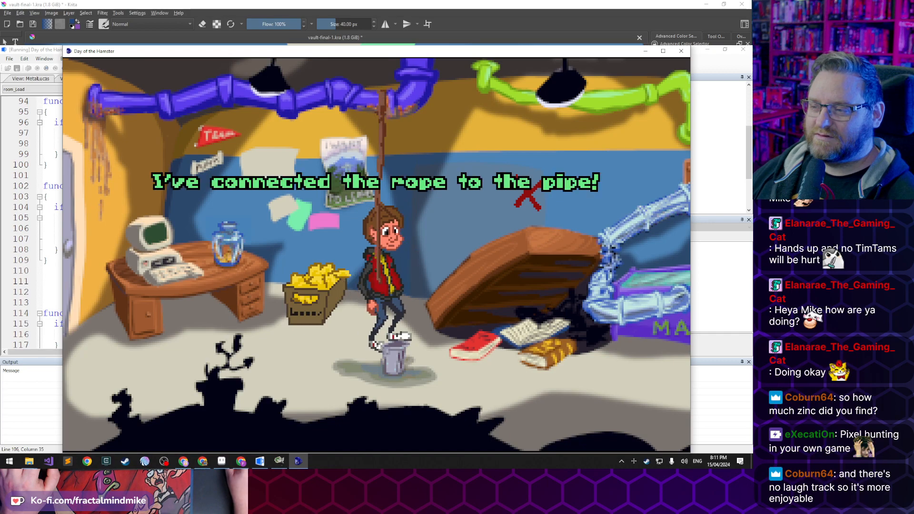
left_click(401, 386)
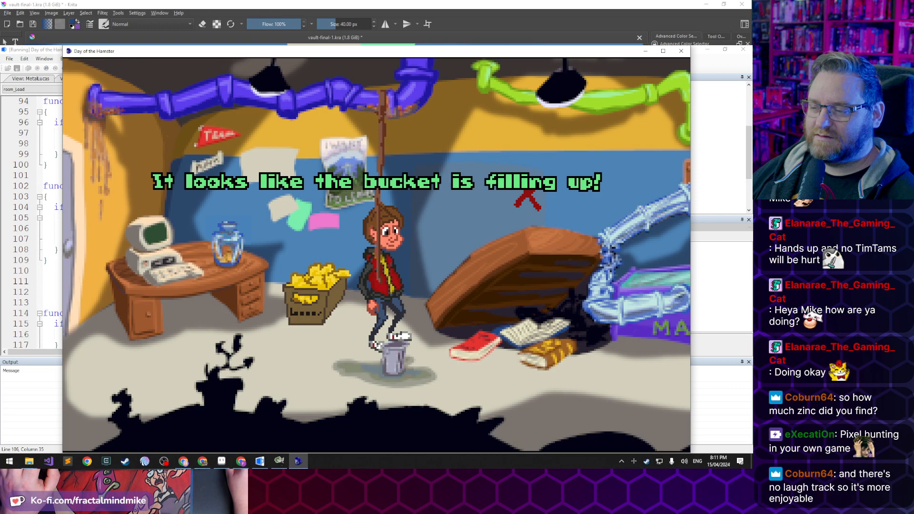
Pick up the filled bucket below the purple pipe and carry it to the far end of the green plant room
left_click(390, 357)
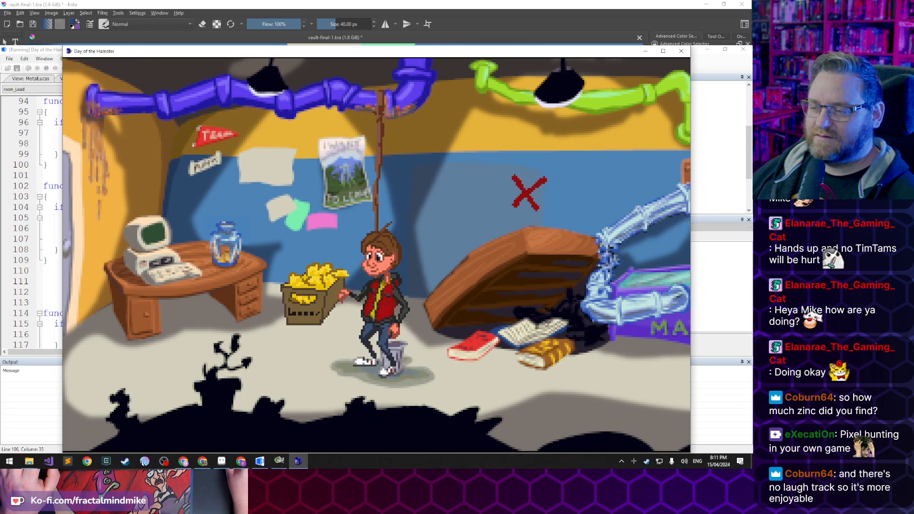
left_click(635, 379)
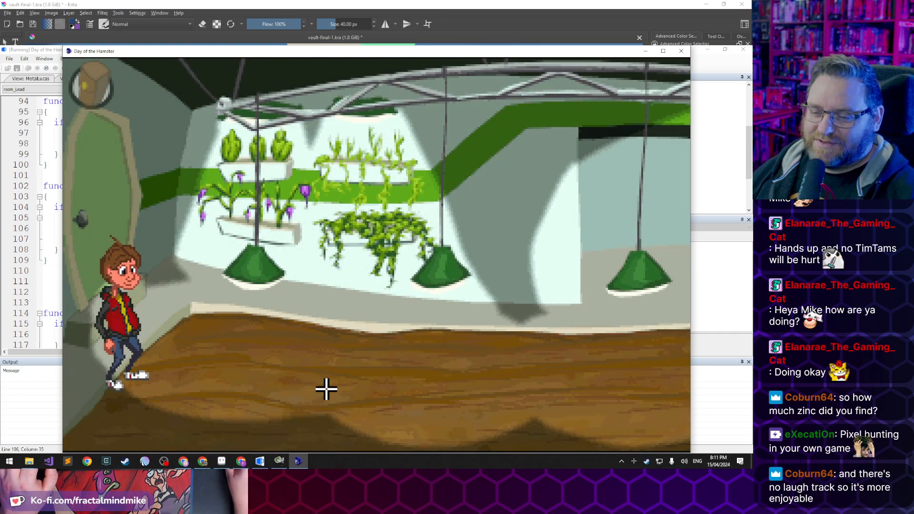
left_click(324, 391)
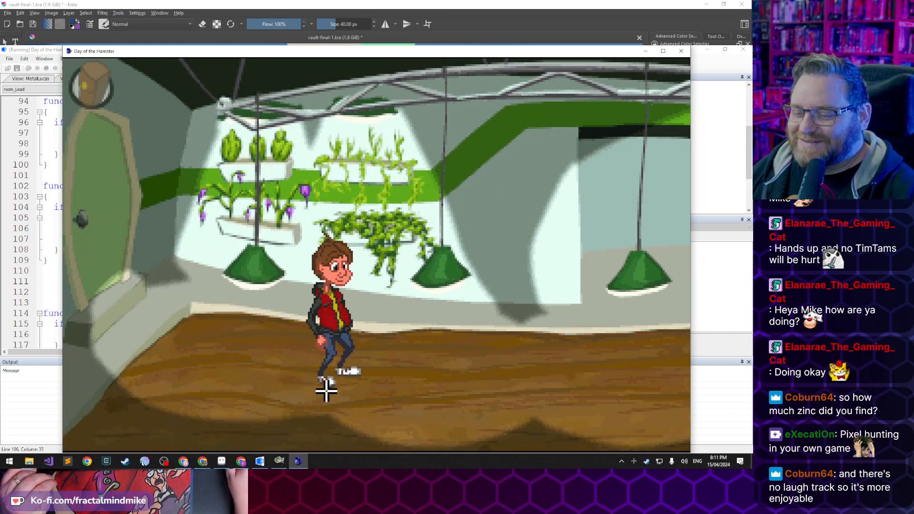
left_click(479, 380)
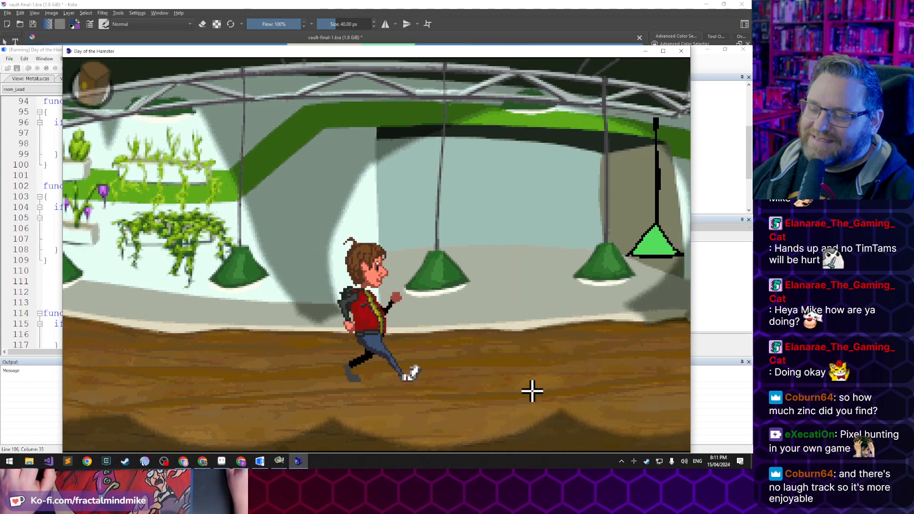
left_click(308, 380)
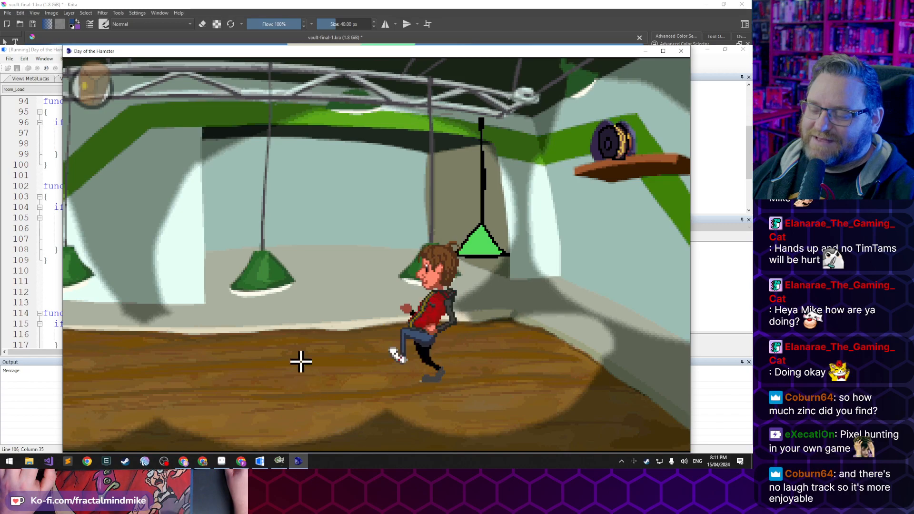
Use the Bucket Filled With Water on the bright green hanging lamp and collect the wire spool from the floor
left_click(107, 90)
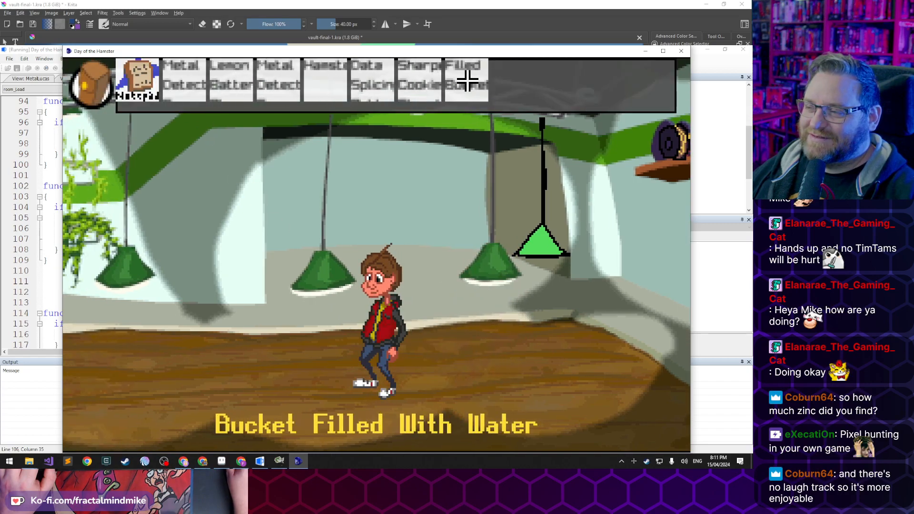
left_click(468, 80)
left_click(533, 219)
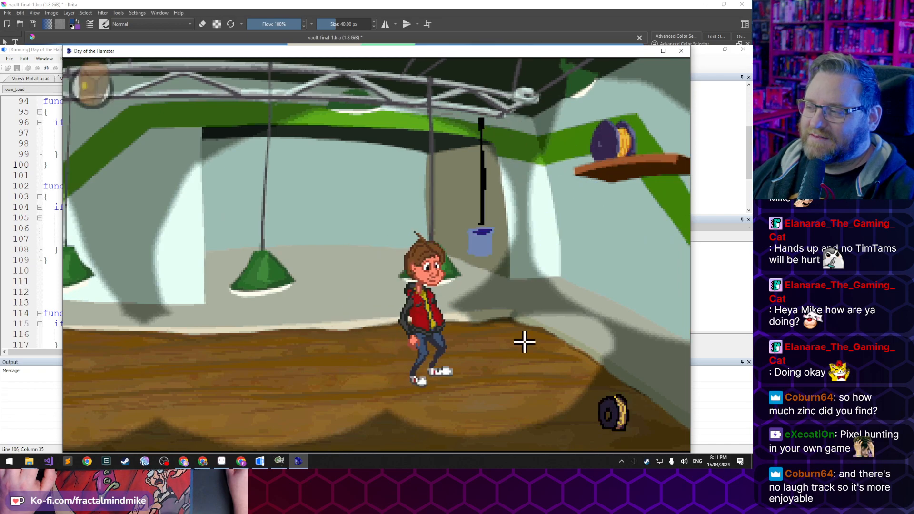
left_click(585, 357)
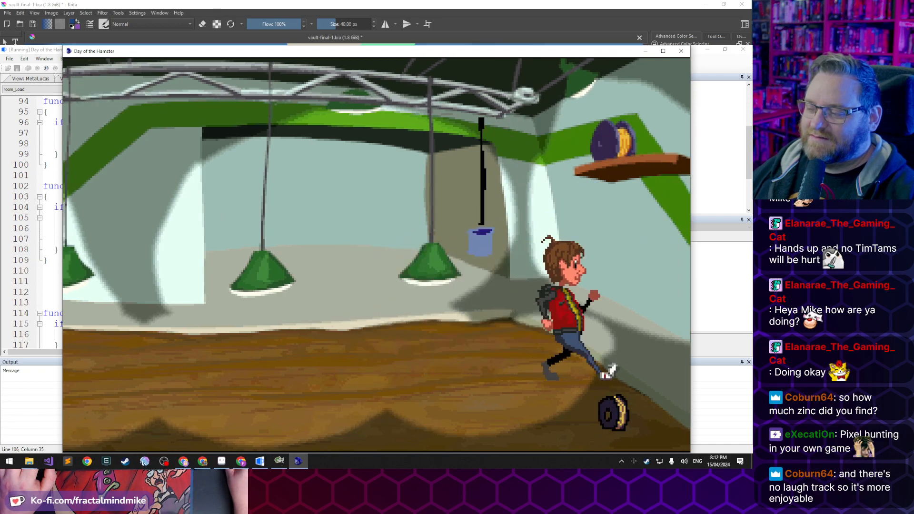
Walk back toward the green door, add the Wire Spool to the Lemon Battery Blueprint, and build the battery
left_click(252, 357)
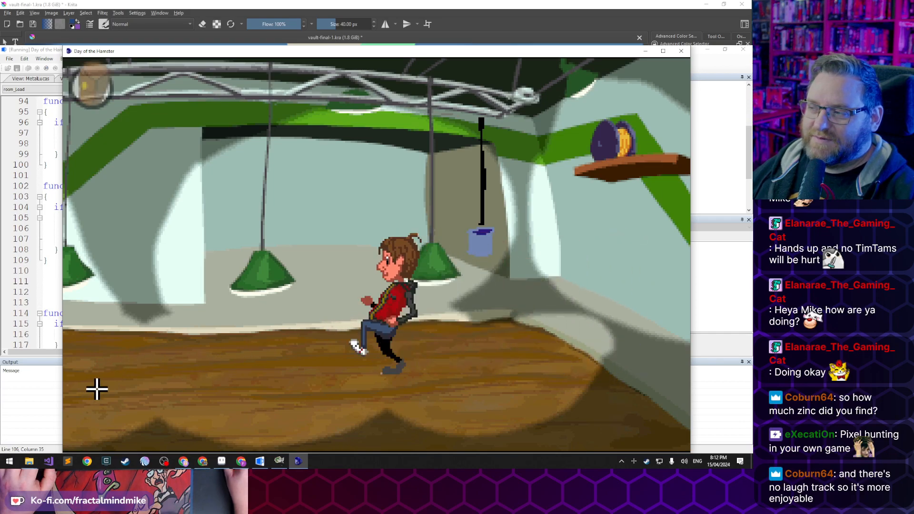
left_click(98, 391)
left_click(90, 83)
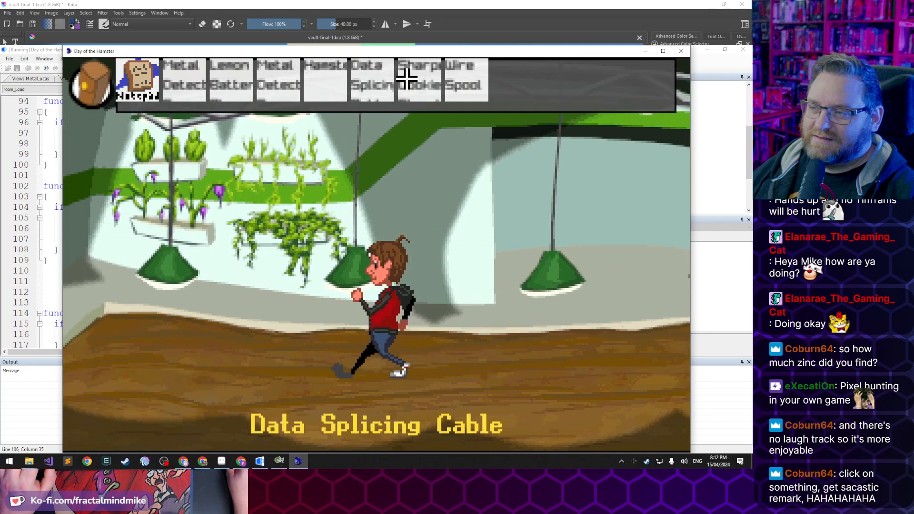
left_click(465, 77)
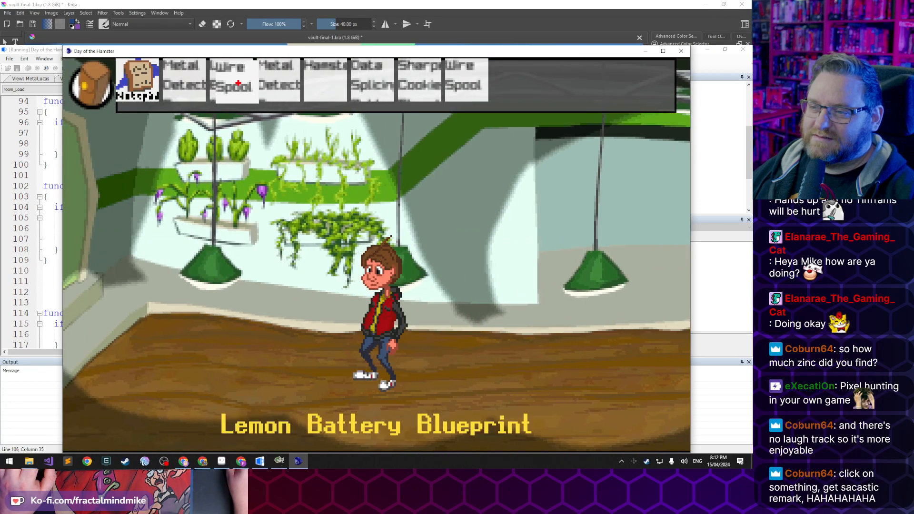
left_click(242, 83)
left_click(271, 352)
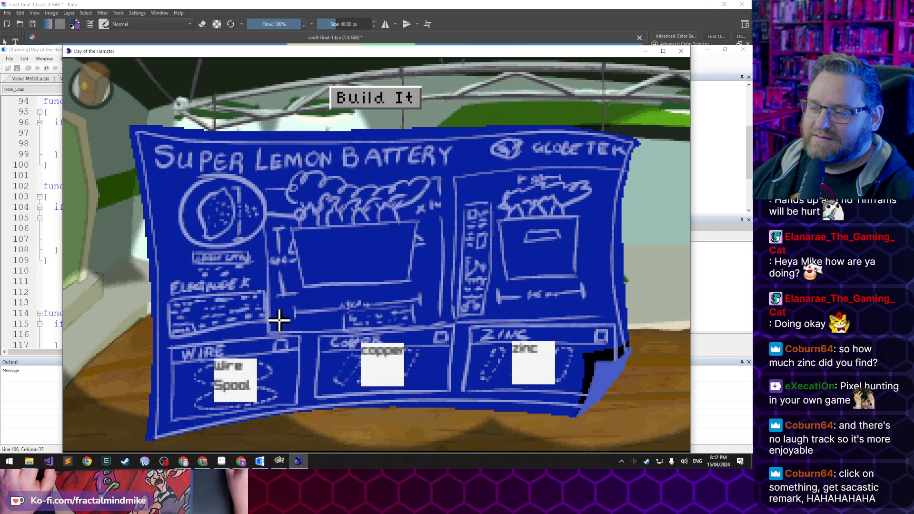
left_click(383, 101)
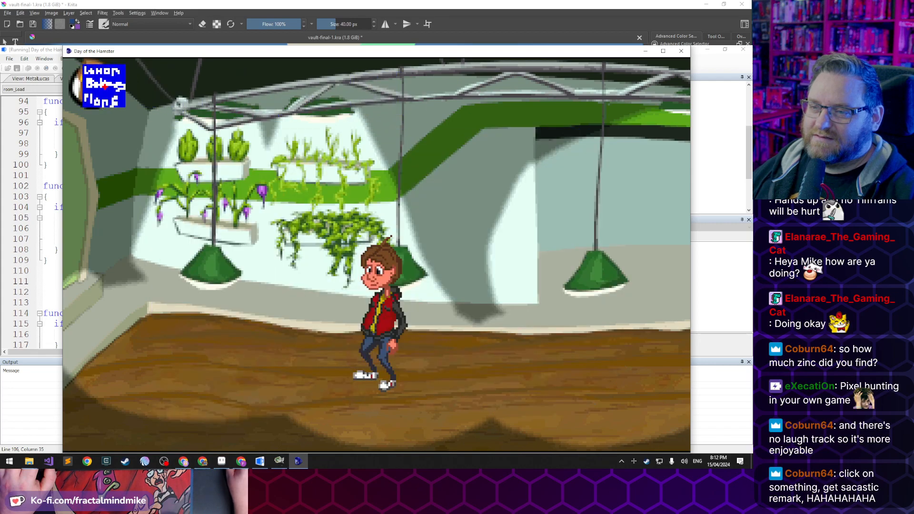
mouse_move(101, 87)
right_click(429, 79)
Leave the plant room through the green door and cross the vault room to the computer desk
left_click(110, 257)
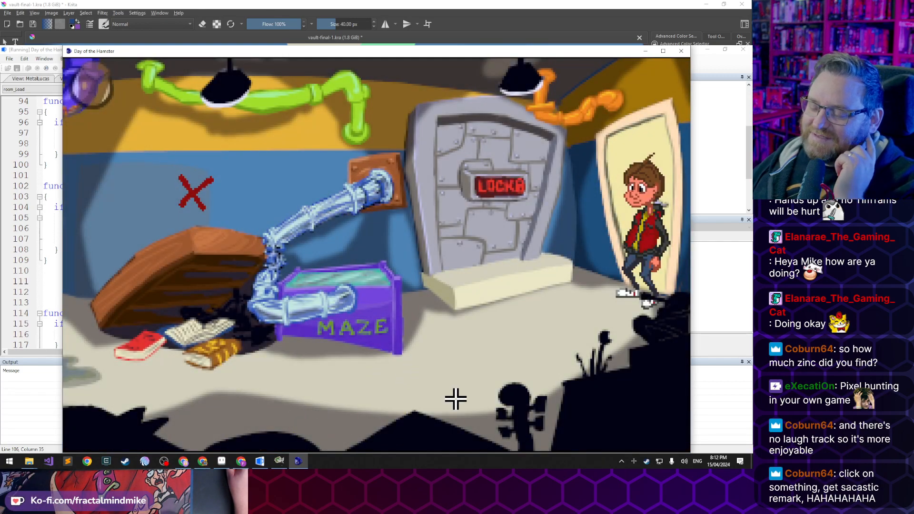
left_click(455, 399)
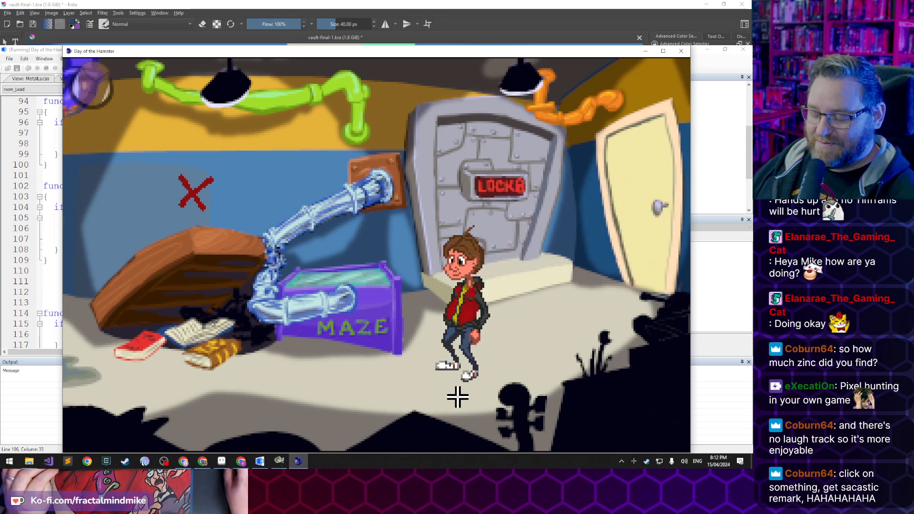
left_click(338, 405)
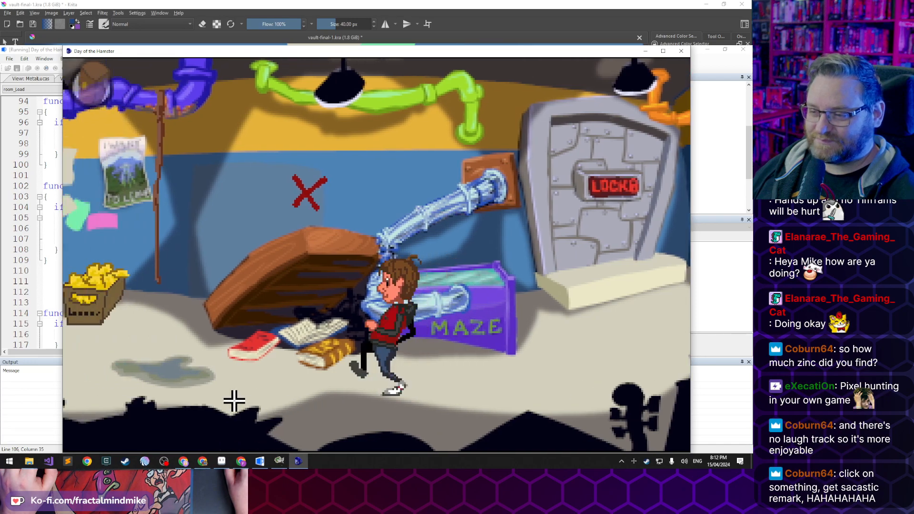
left_click(246, 396)
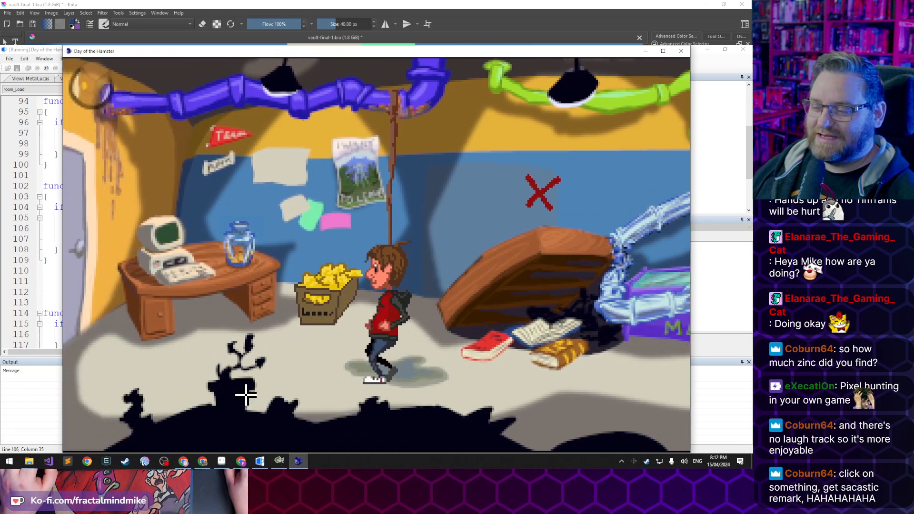
left_click(218, 400)
left_click(359, 384)
left_click(206, 375)
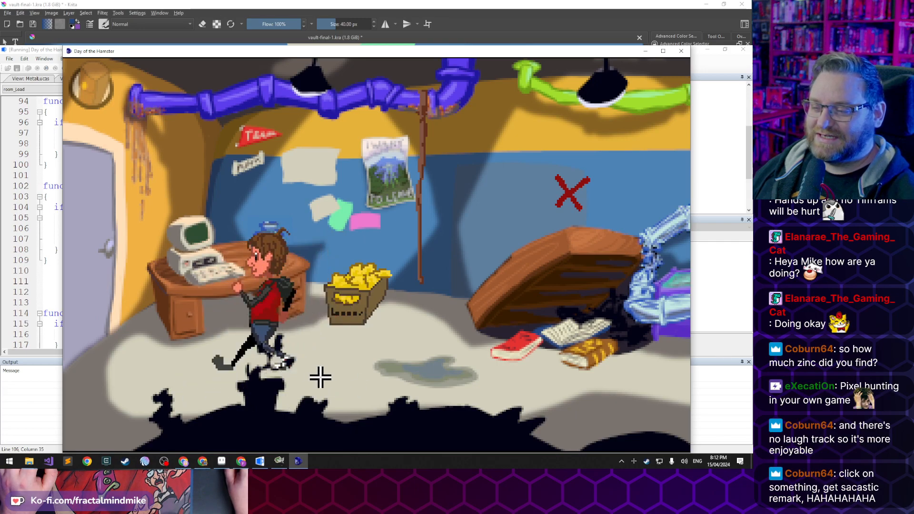
left_click(158, 397)
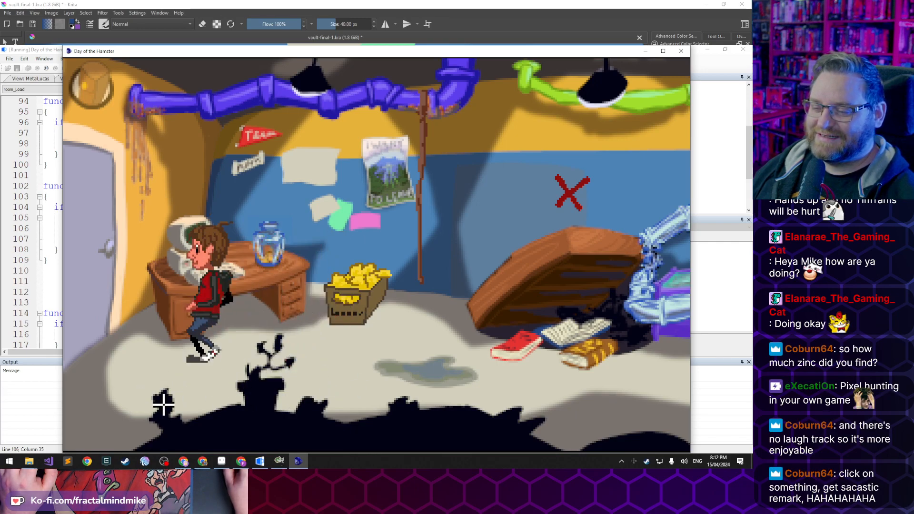
left_click(231, 377)
left_click(178, 424)
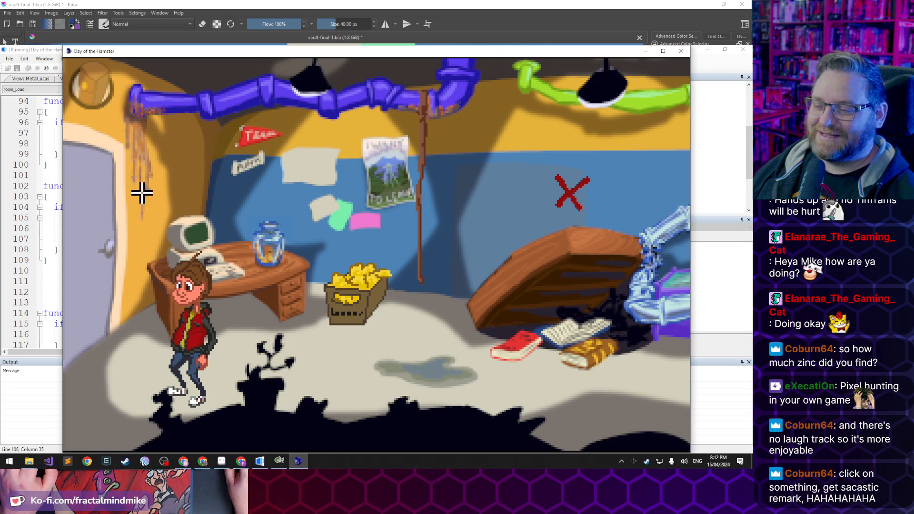
Use the built lemon battery item from the inventory on the Box of Lemons and walk over to the puddle
left_click(91, 87)
left_click(425, 78)
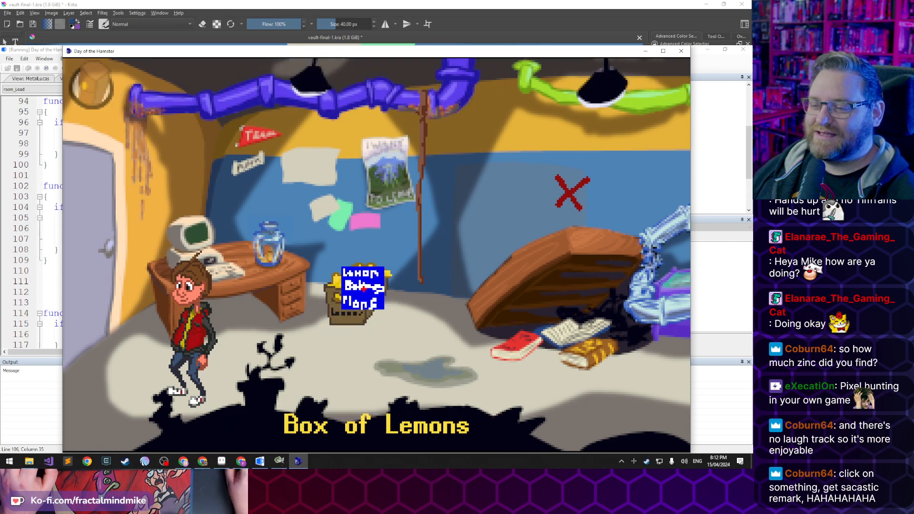
left_click(373, 286)
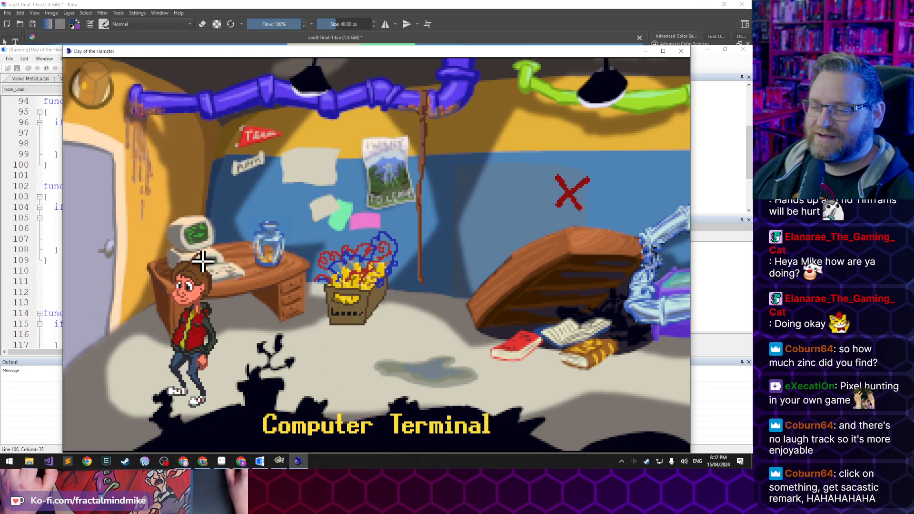
left_click(378, 377)
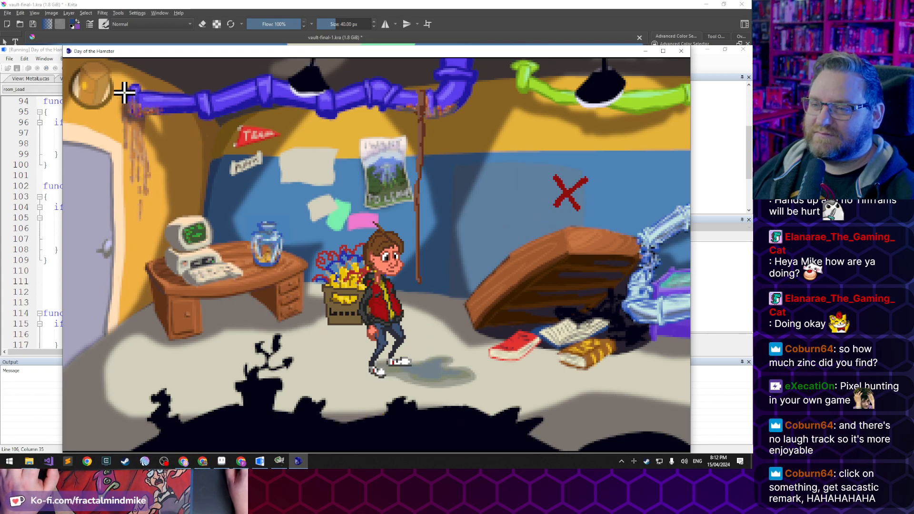
Cut open the wall at the red X with the Sharpened Cookie Shard and connect the Data Splicing Cable there
mouse_move(102, 91)
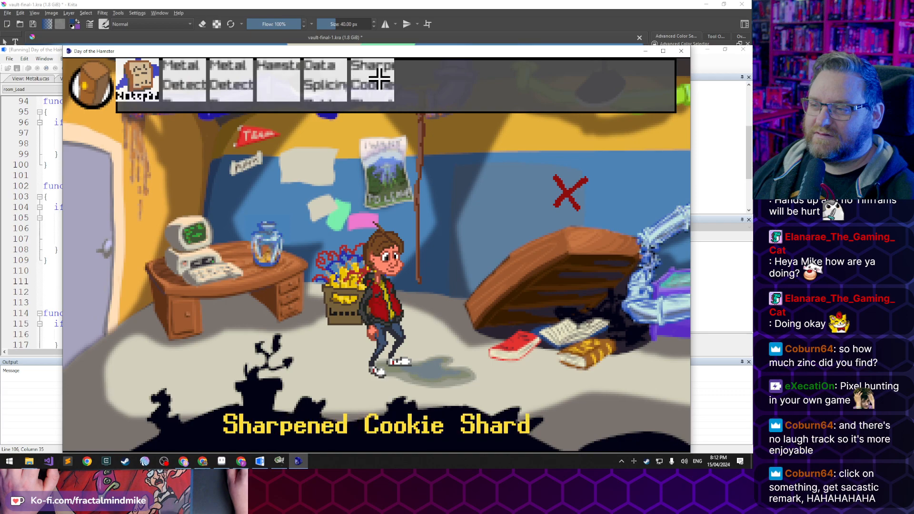
left_click(380, 78)
left_click(573, 190)
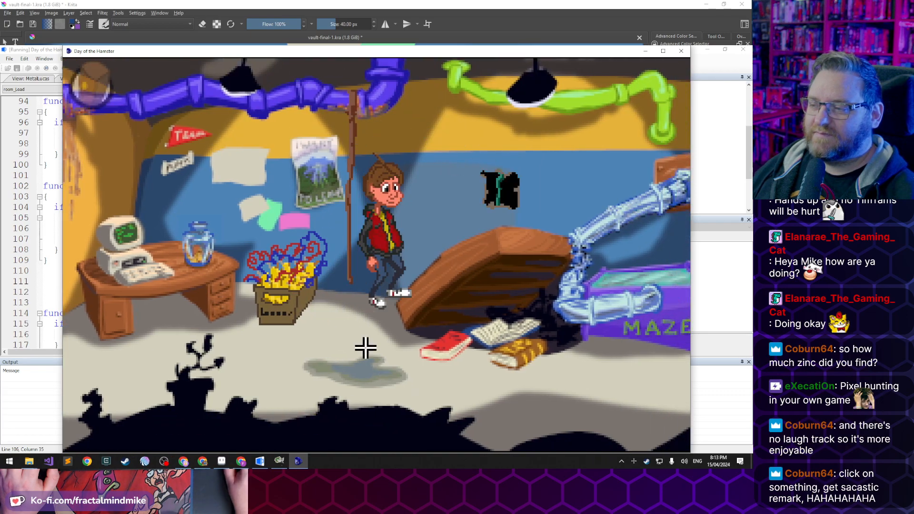
mouse_move(102, 93)
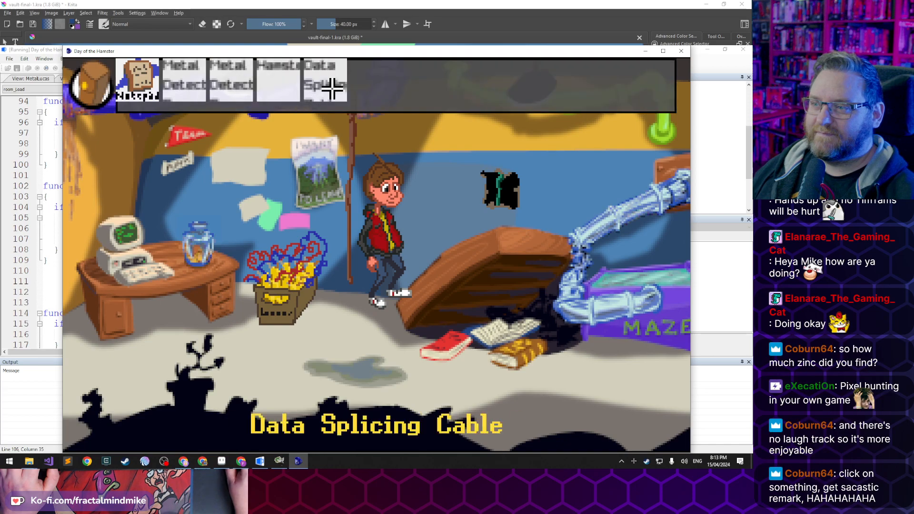
left_click(332, 88)
left_click(500, 189)
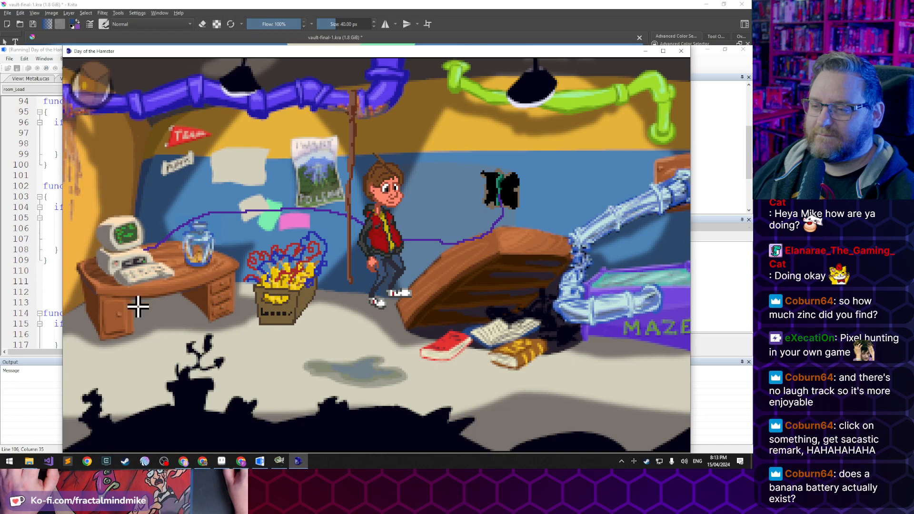
Open the computer terminal and solve its tile puzzle by toggling the middle-right, middle-left, bottom-middle and top-middle tiles
left_click(127, 259)
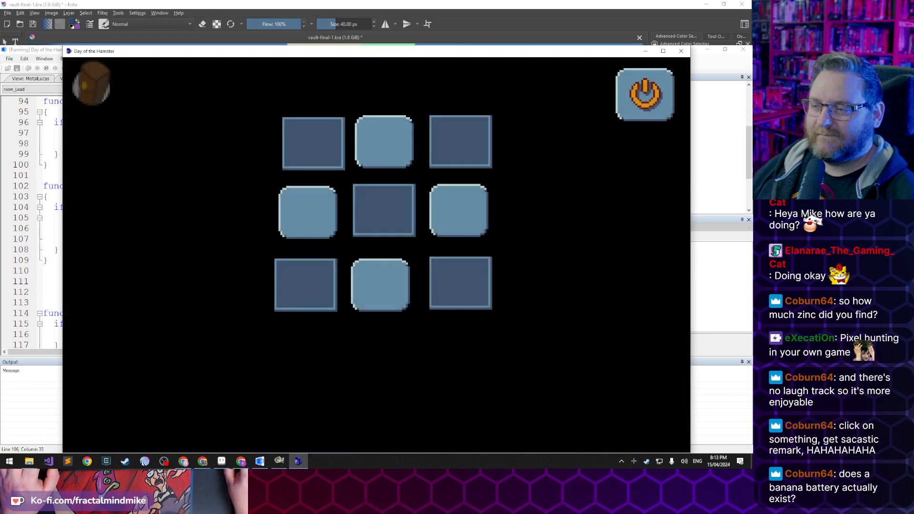
left_click(481, 213)
left_click(291, 210)
left_click(396, 298)
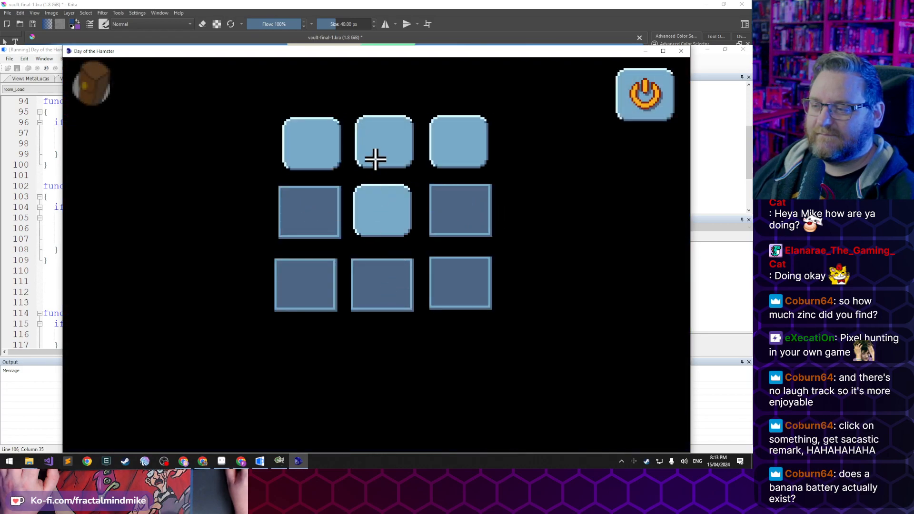
left_click(375, 162)
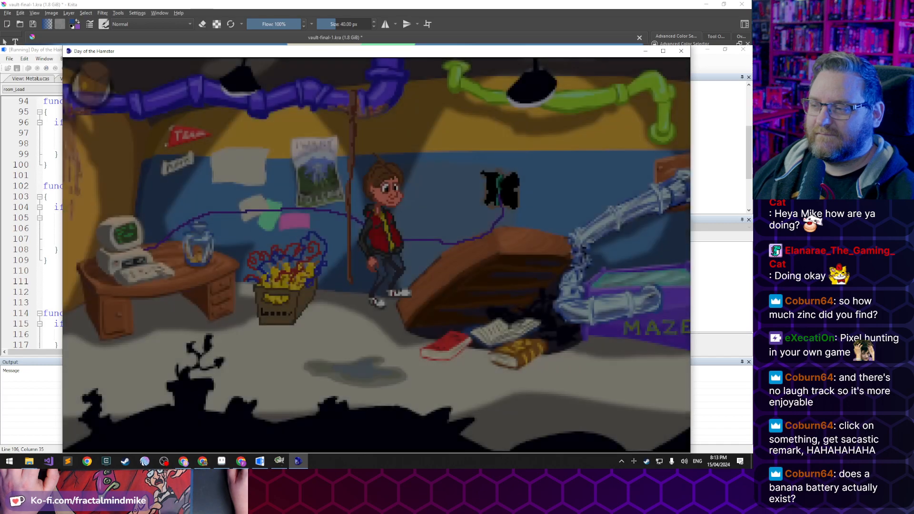
Walk to the vault door to check its sign, close the game, and return to the room_Load function in the script
left_click(614, 381)
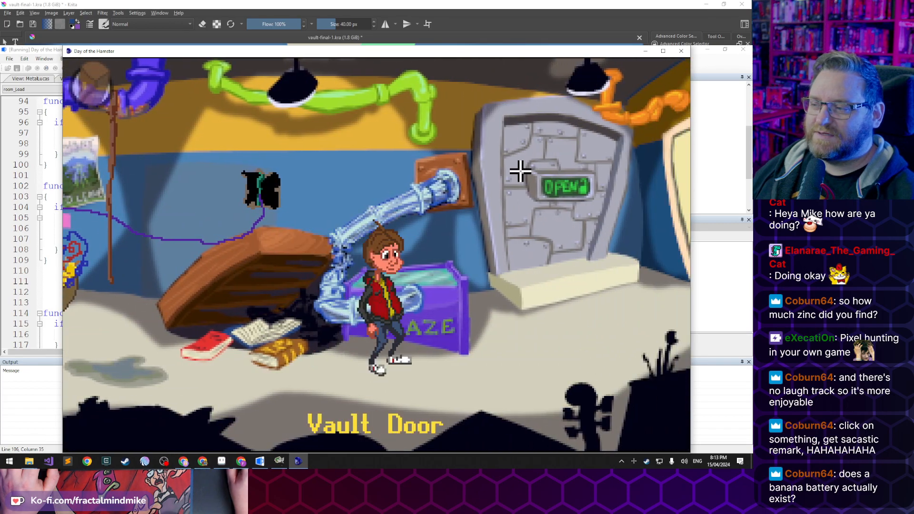
left_click(597, 355)
left_click(490, 237)
left_click(533, 348)
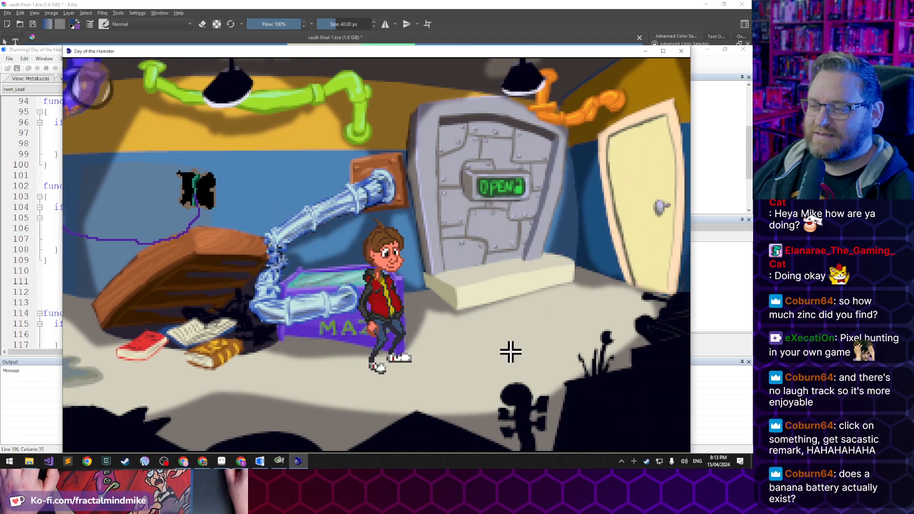
left_click(680, 52)
left_click(191, 263)
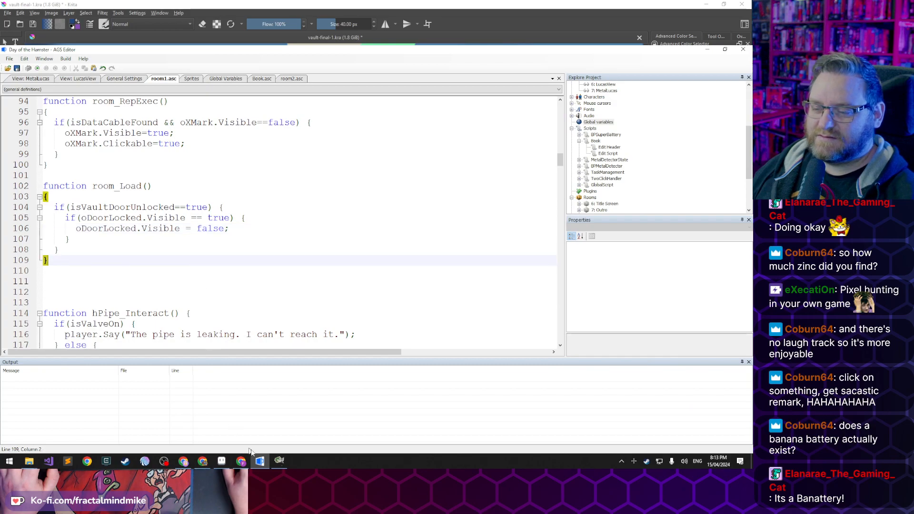
Switch to the Google Docs checklist in the browser and review the remaining vault room art variations
left_click(241, 462)
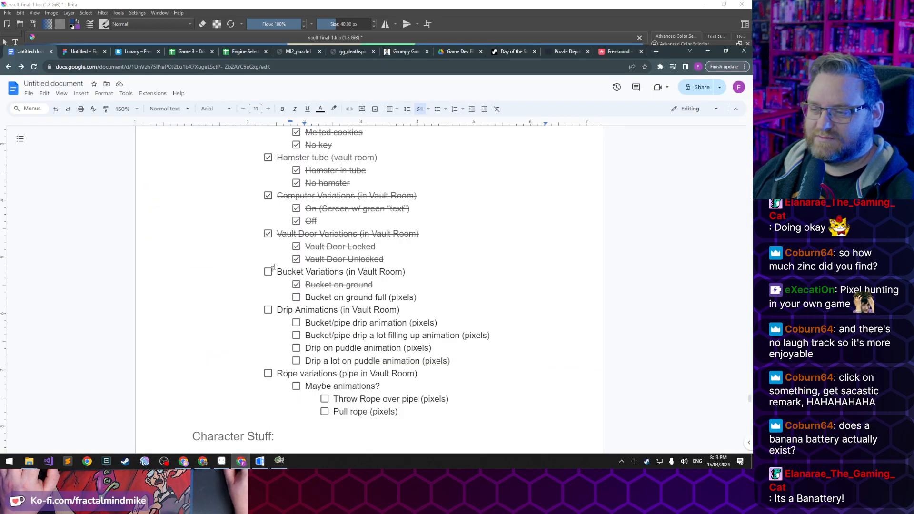
scroll(276, 263, "up", 3)
scroll(267, 247, "down", 2)
scroll(265, 243, "down", 1)
scroll(267, 247, "up", 5)
scroll(272, 264, "down", 4)
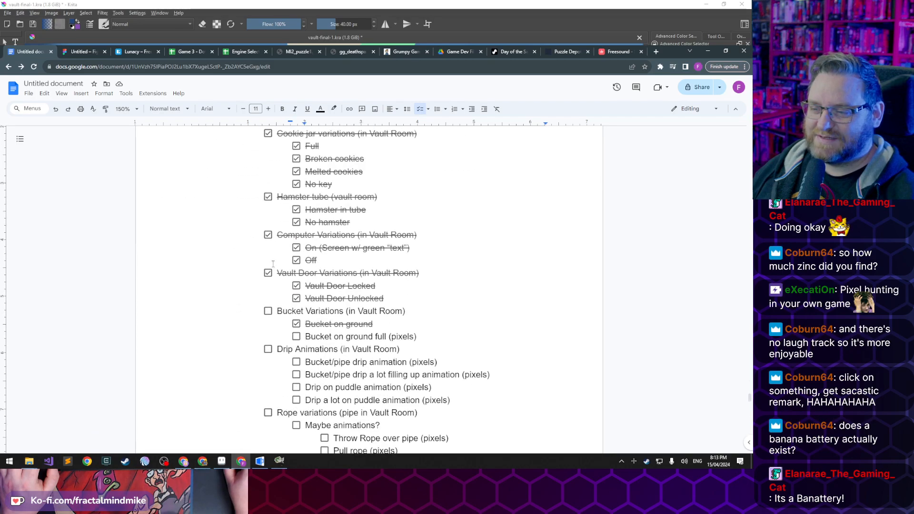
Review the unchecked bucket, drip, rope and character pixel animation tasks in the checklist
scroll(273, 262, "down", 3)
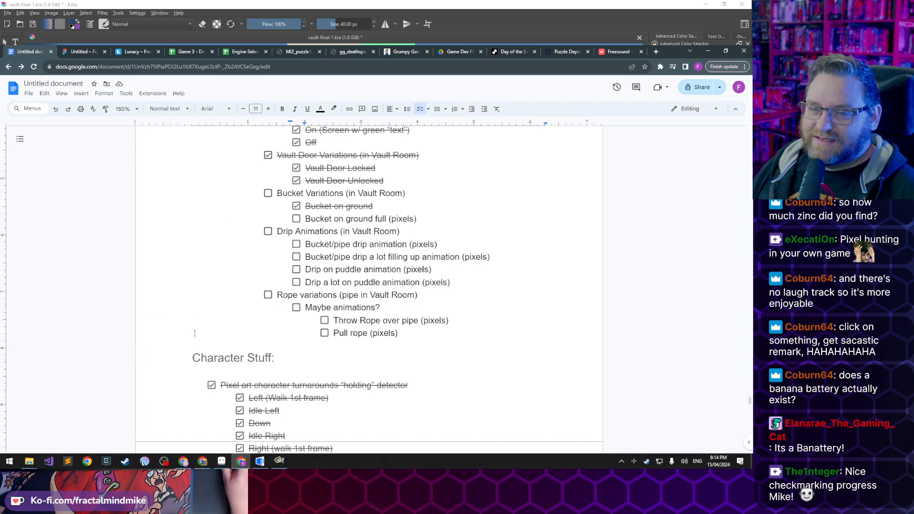
scroll(225, 362, "down", 6)
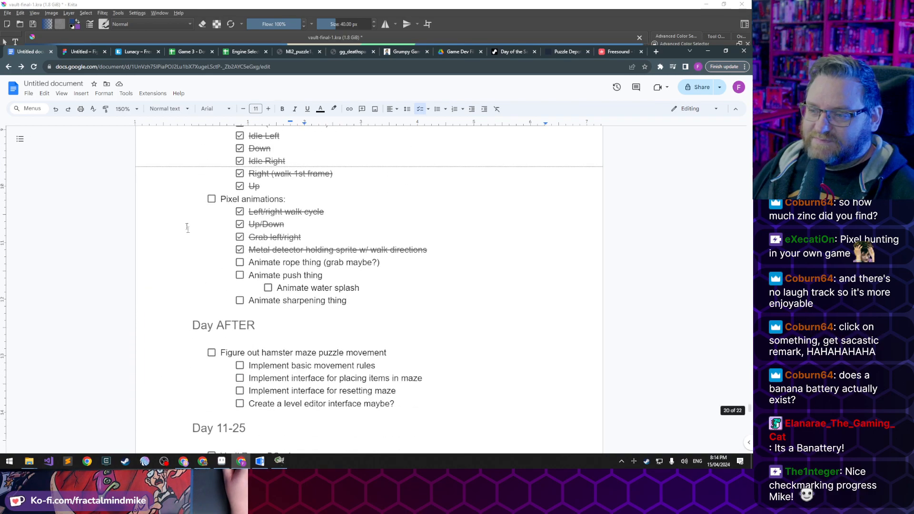
scroll(207, 226, "up", 3)
scroll(267, 251, "up", 4)
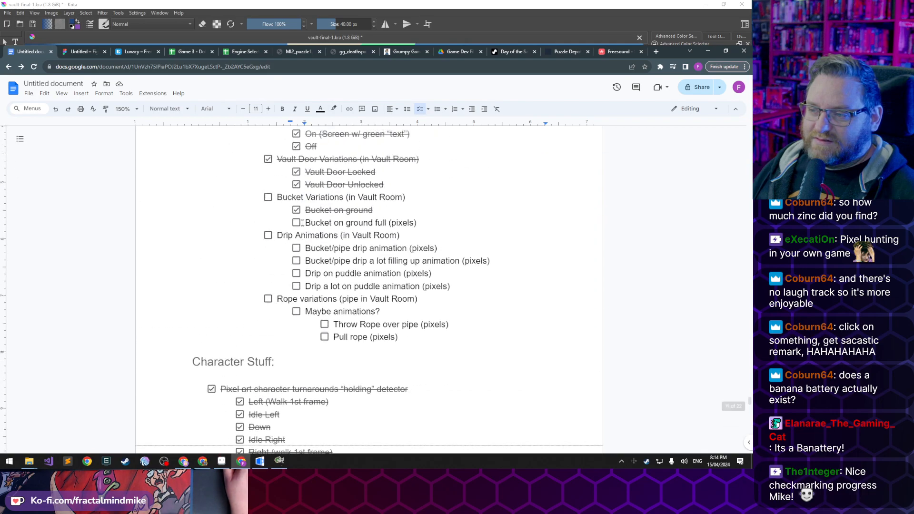
scroll(286, 240, "down", 2)
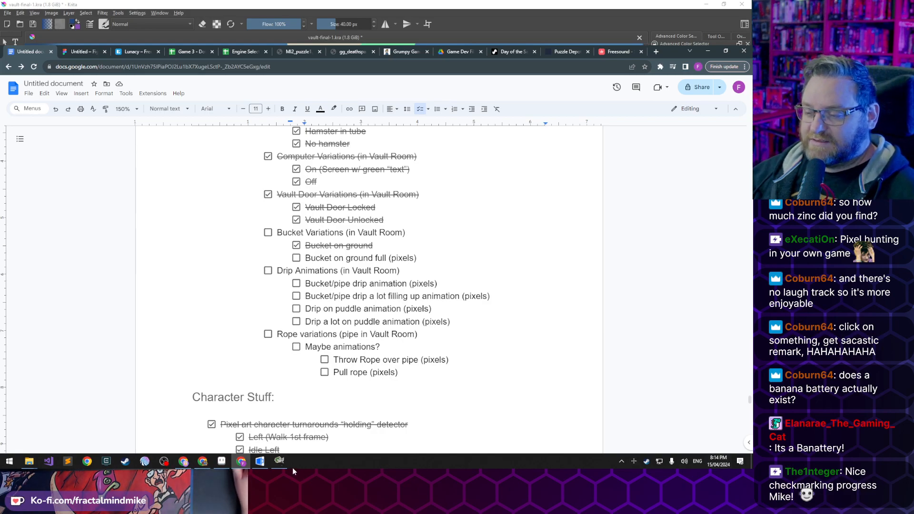
Switch to GIMP and look over the layered vault room image
left_click(281, 461)
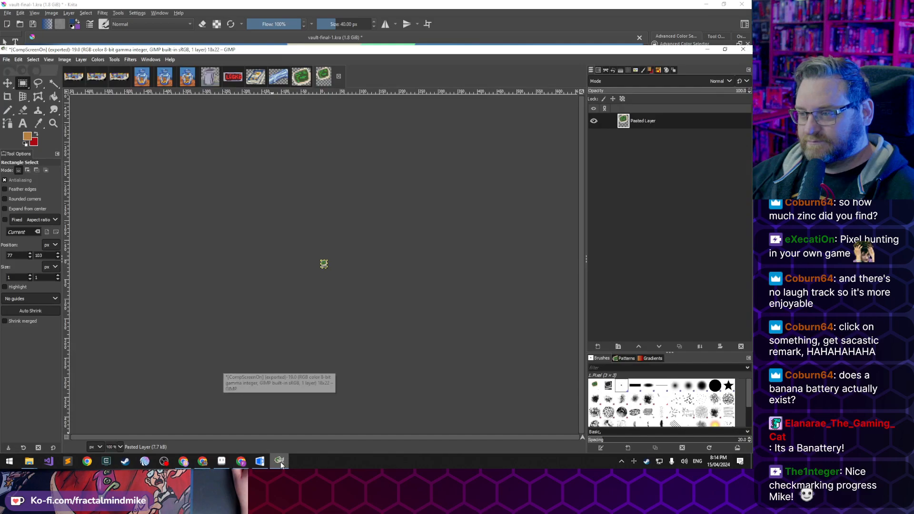
left_click(75, 78)
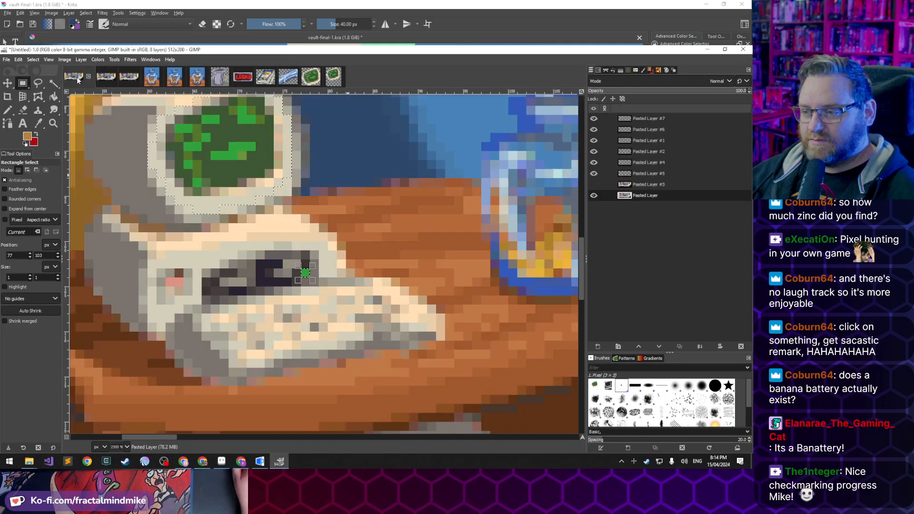
scroll(280, 324, "down", 4)
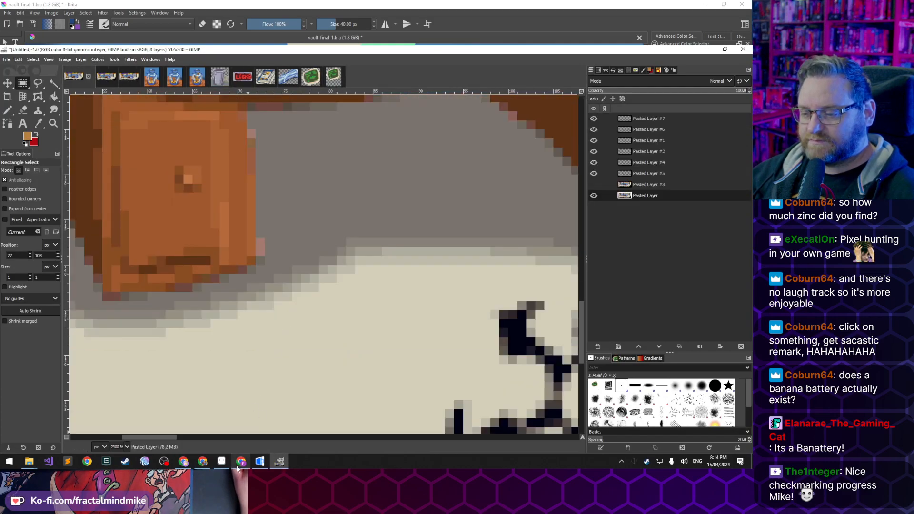
Switch to the AGS Editor and open the Vault Room for editing
left_click(262, 462)
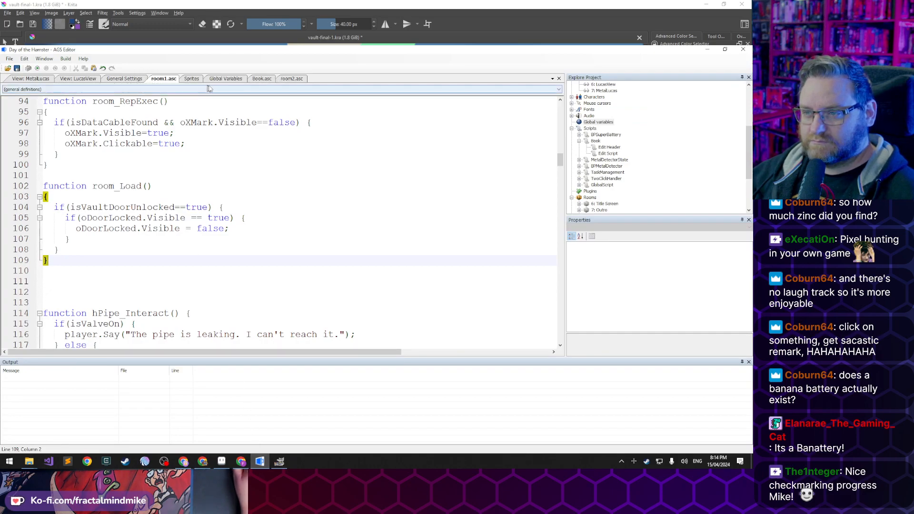
scroll(592, 177, "down", 4)
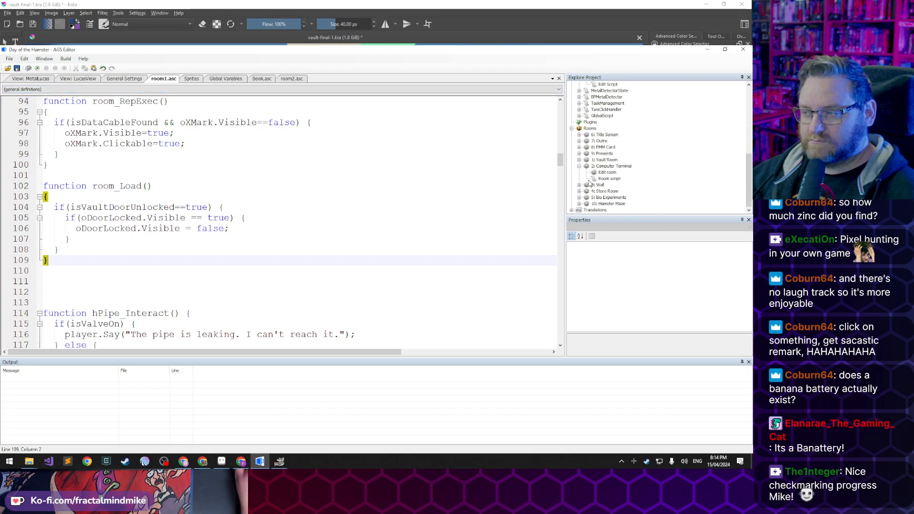
double_click(600, 162)
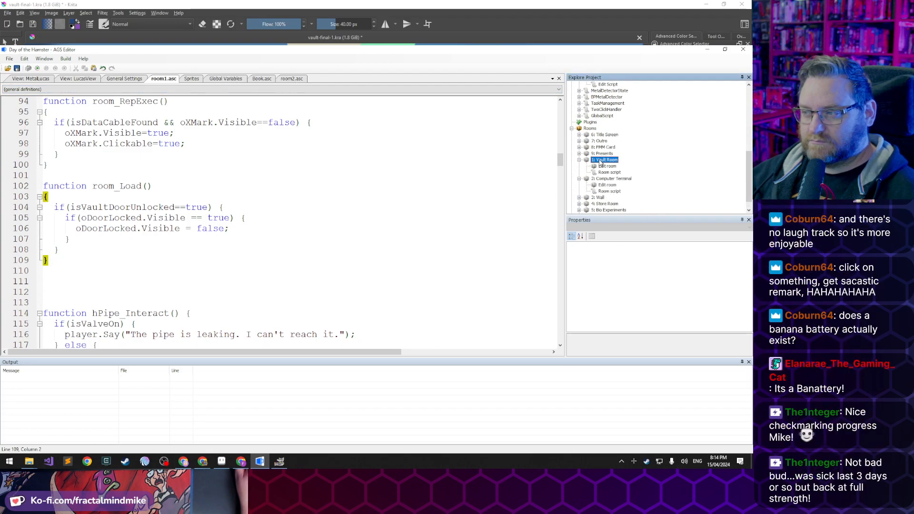
double_click(602, 167)
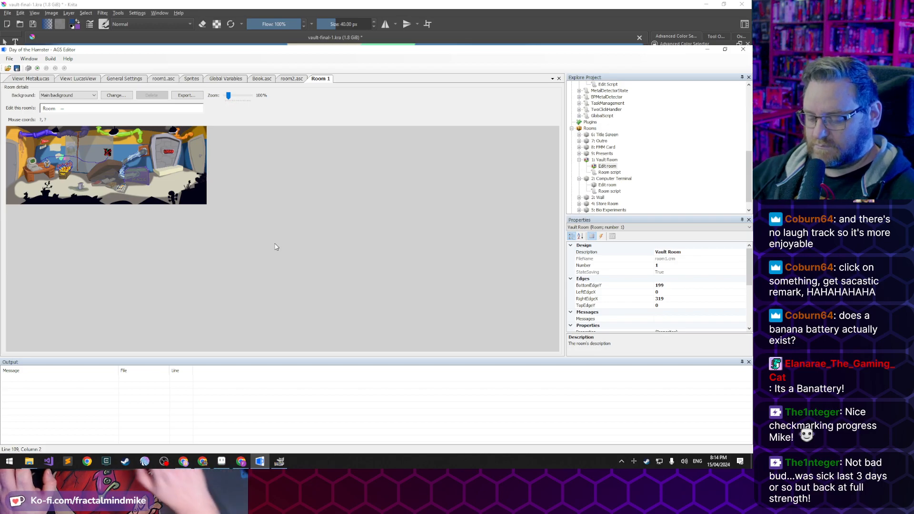
Capture a screenshot of only the vault room picture and copy it to the clipboard
key("Print")
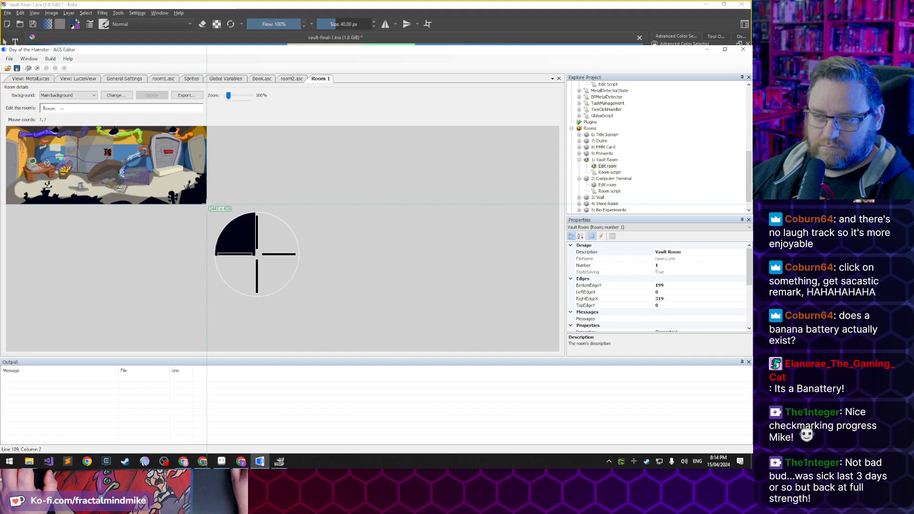
left_click_drag(205, 203, 5, 123)
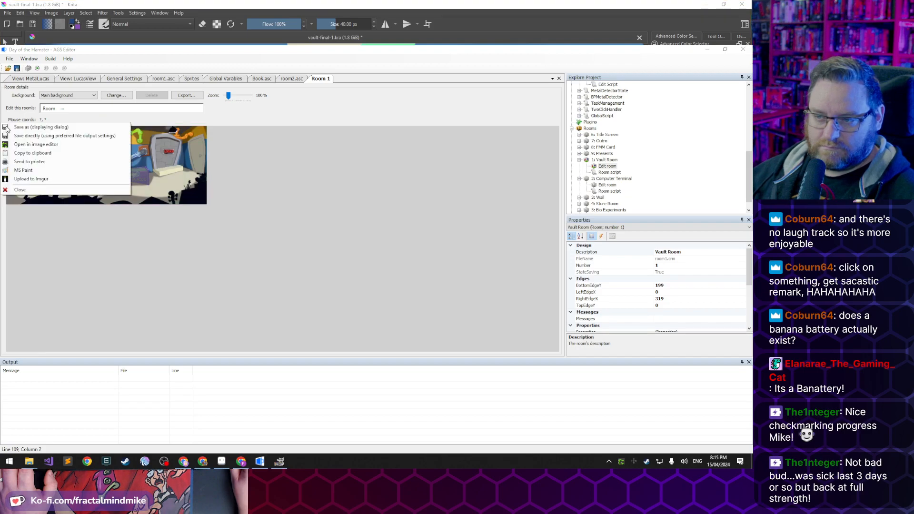
left_click(51, 153)
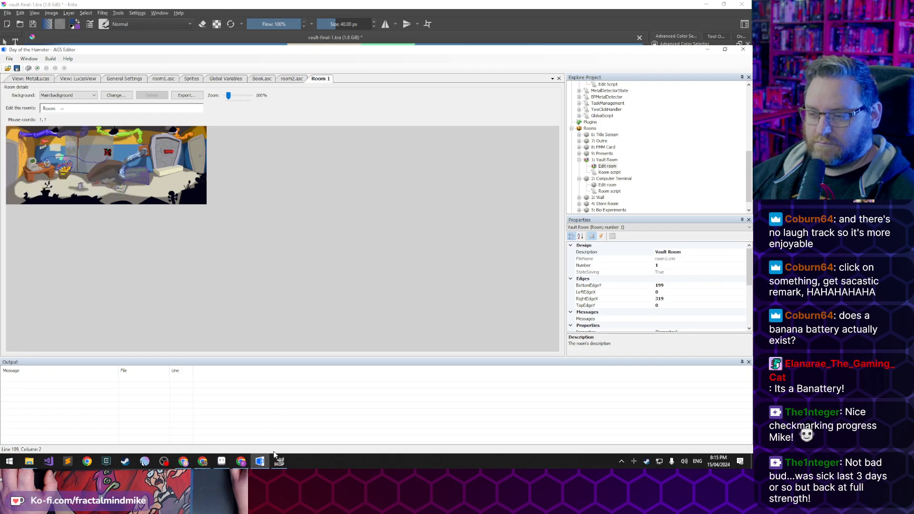
Switch to Aseprite, paste the captured room as a new sprite and move the Preview window off the vault door
left_click(241, 461)
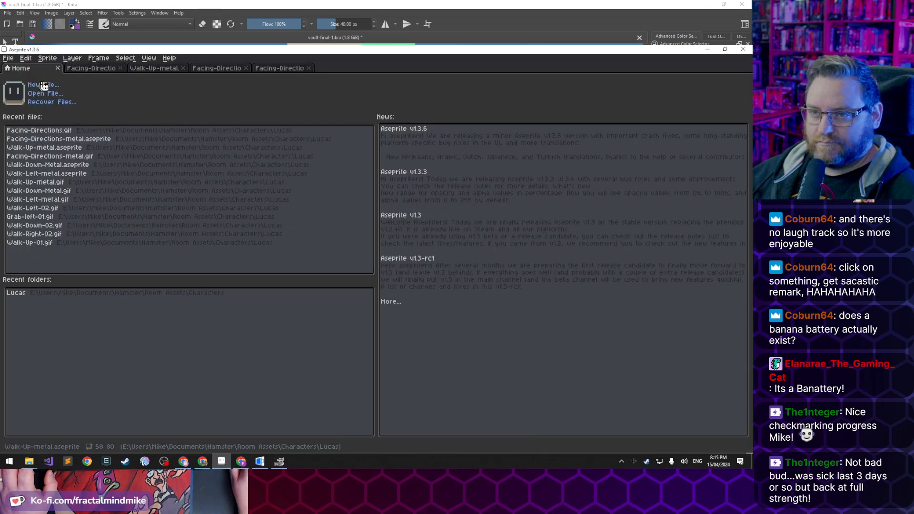
left_click(30, 59)
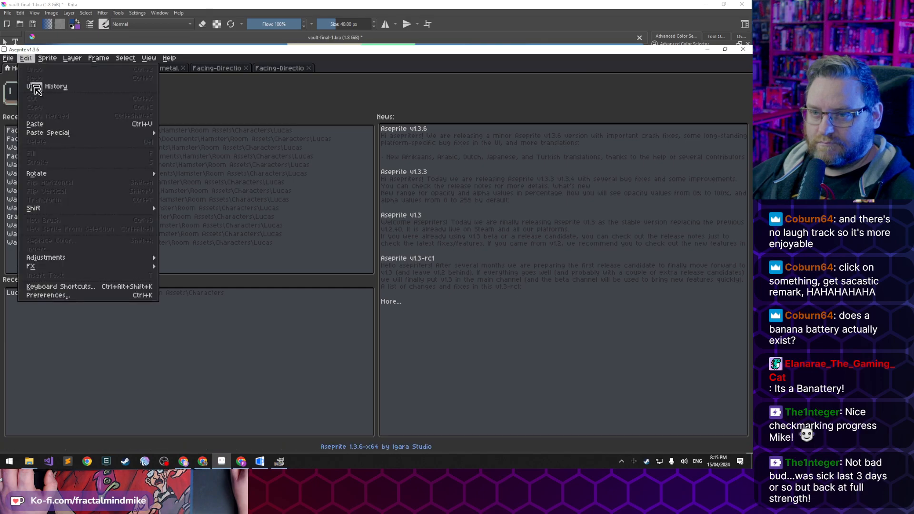
mouse_move(71, 133)
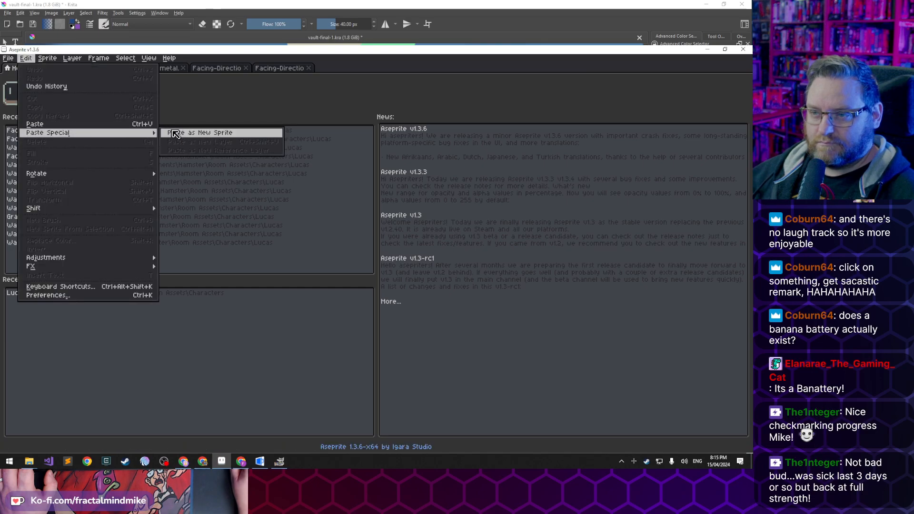
left_click(174, 133)
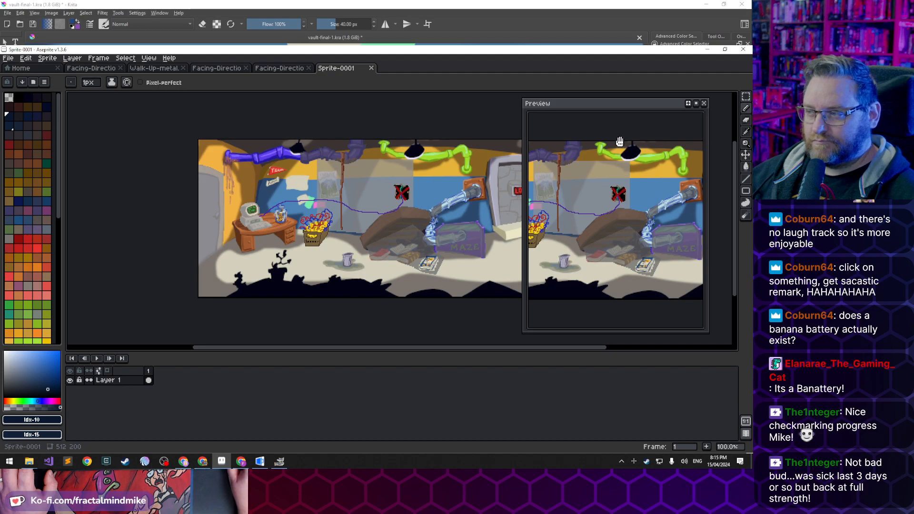
left_click_drag(559, 105, 607, 113)
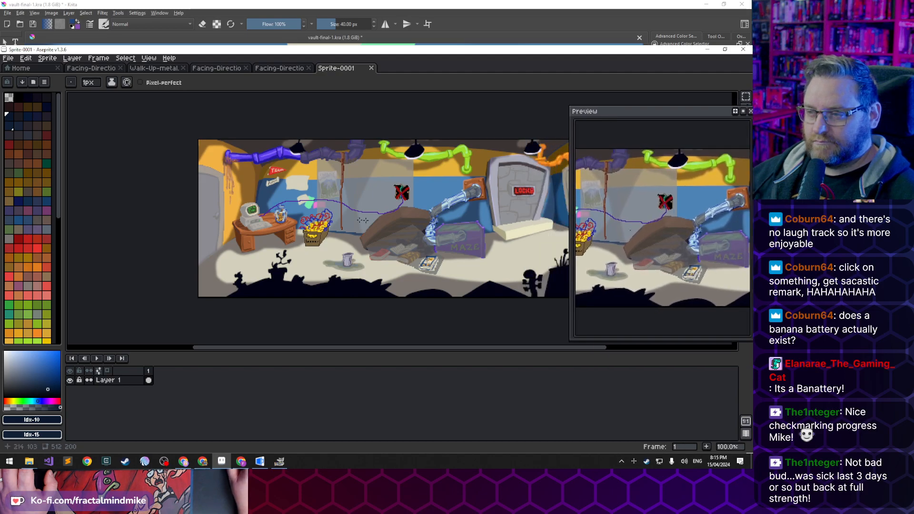
Examine the bucket and puddle on the floor and the purple pipe with the rope above them
left_click_drag(428, 210, 362, 205)
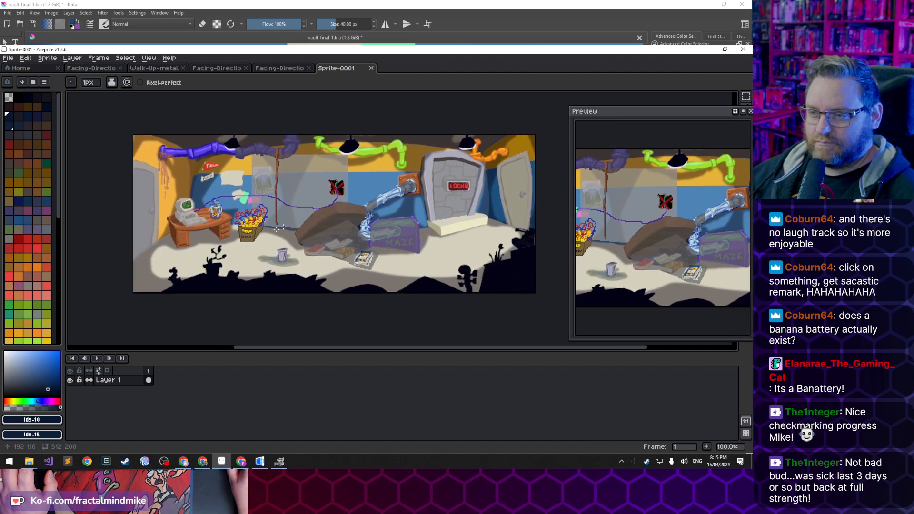
scroll(293, 230, "up", 1)
left_click_drag(260, 210, 274, 192)
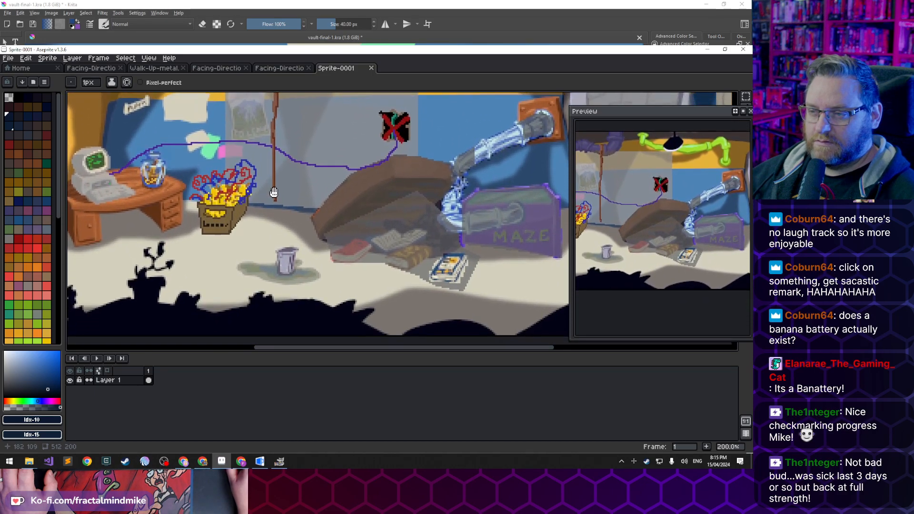
left_click_drag(287, 247, 284, 253)
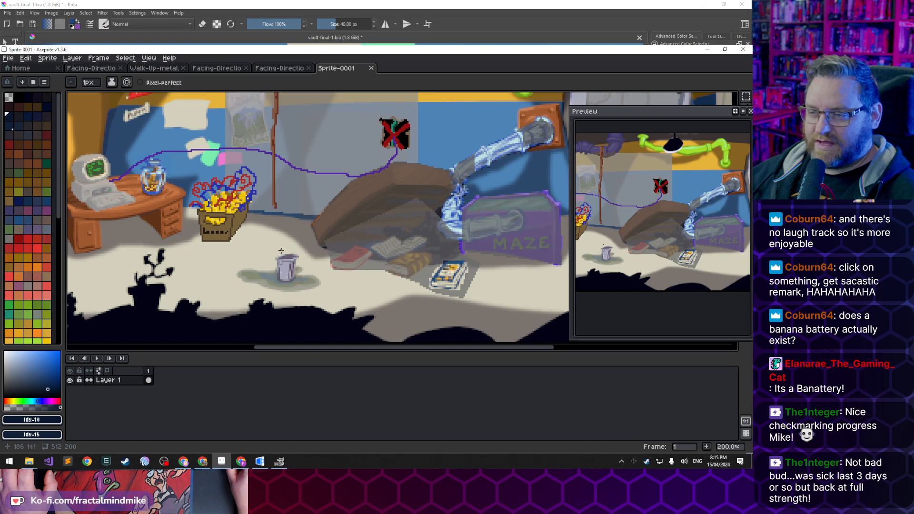
left_click_drag(285, 156, 263, 237)
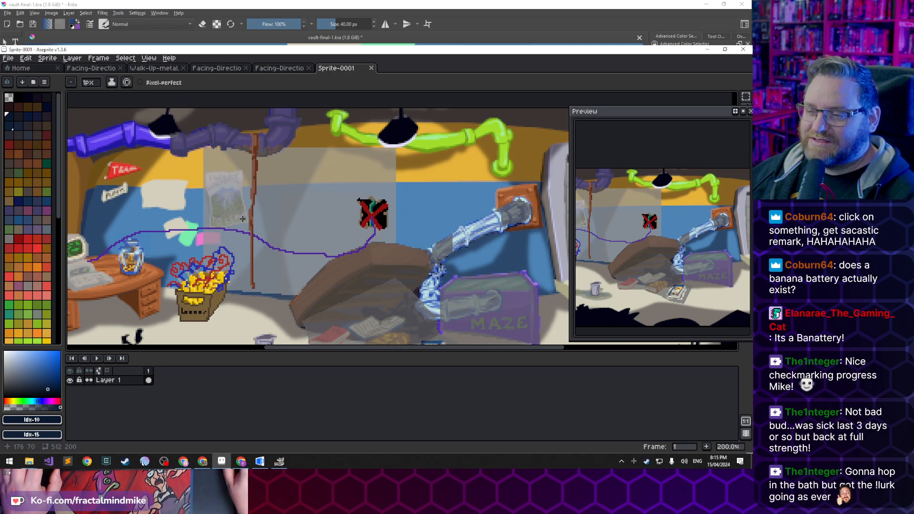
scroll(271, 326, "up", 2)
left_click_drag(290, 277, 235, 219)
left_click_drag(252, 176, 239, 264)
left_click_drag(241, 137, 222, 256)
mouse_move(215, 197)
left_mouse_down()
mouse_move(206, 284)
mouse_move(254, 149)
left_mouse_up()
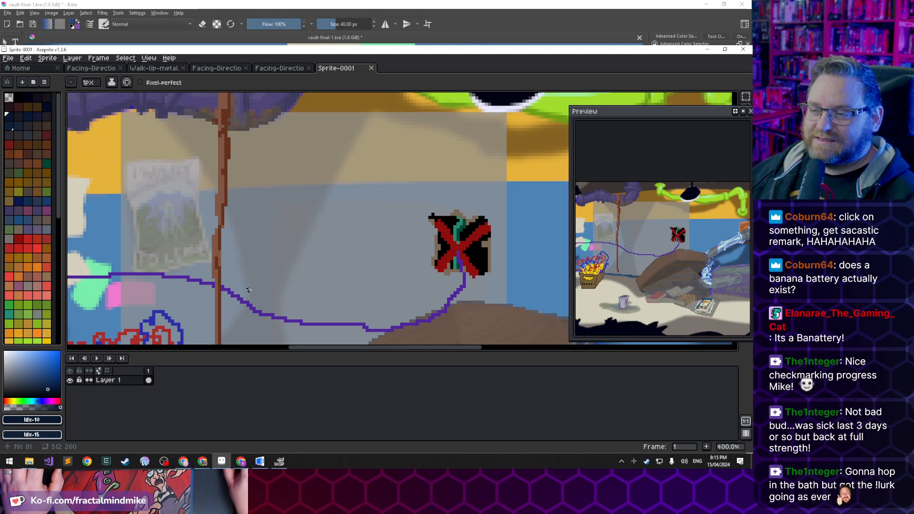
scroll(248, 290, "down", 3)
scroll(254, 247, "up", 1)
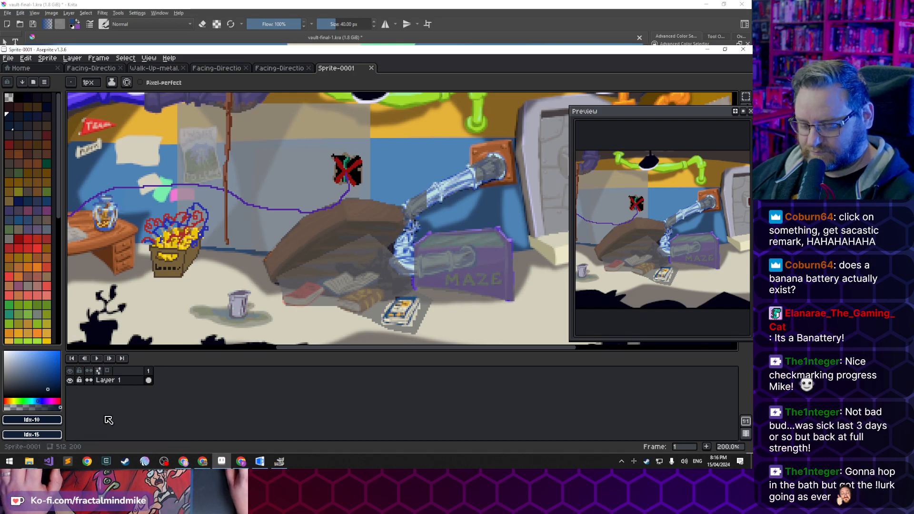
Add a new layer above the room picture and draw a vertical 1 px dark red line from the bucket up to the purple pipe
key("shift+n")
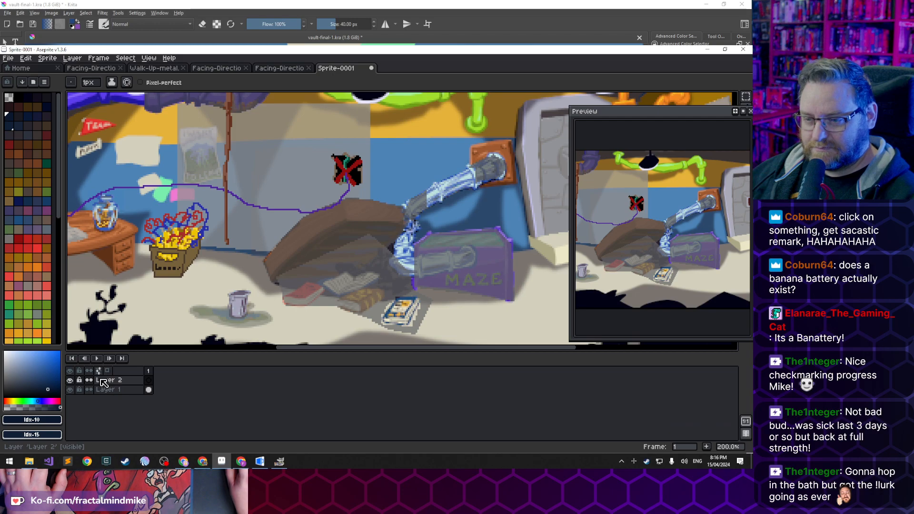
left_click(150, 379)
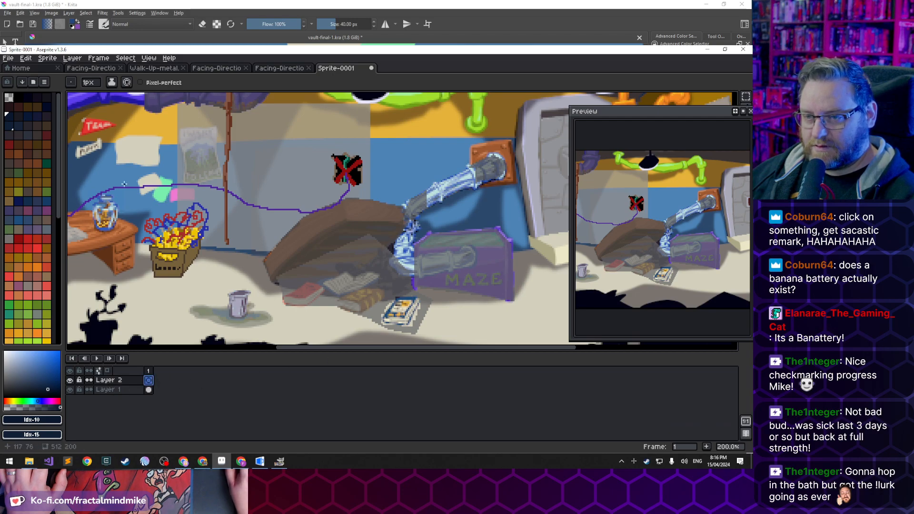
left_click(40, 246)
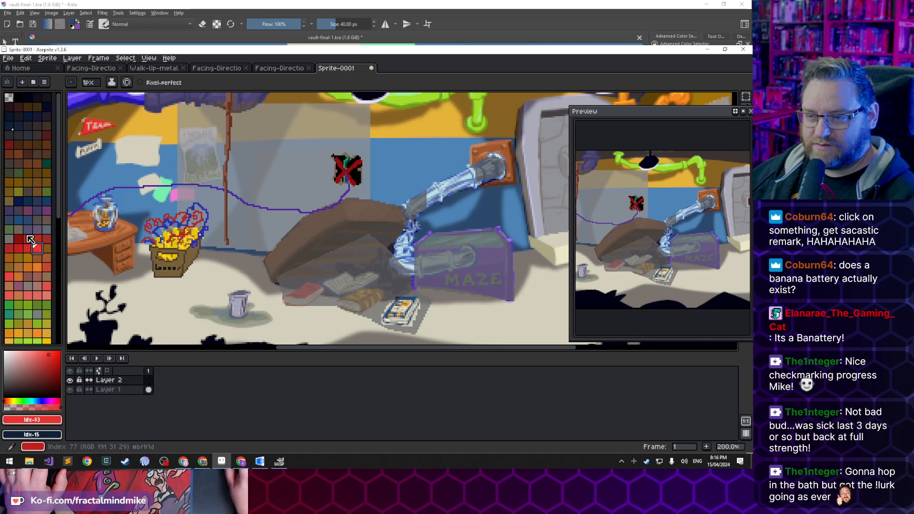
left_click(30, 239)
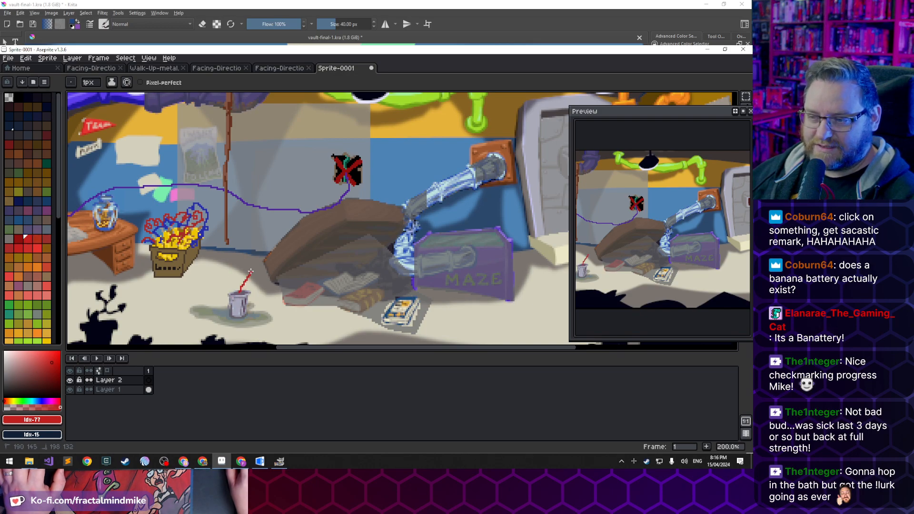
key("ctrl+z")
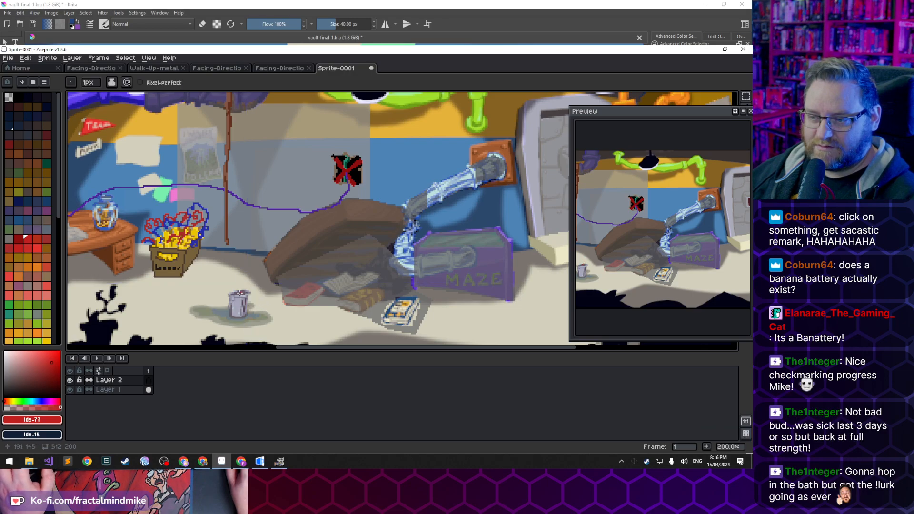
left_click_drag(240, 292, 240, 116)
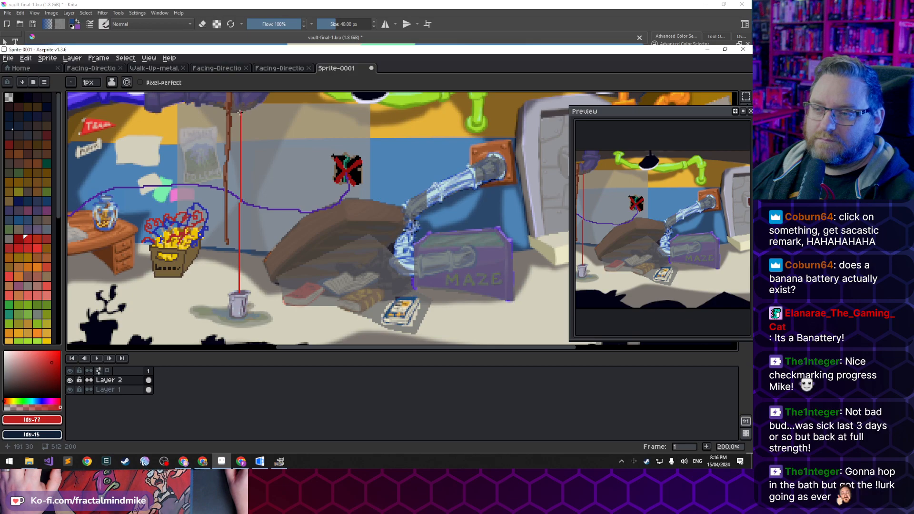
Examine where the red line meets the pipe and the bucket
scroll(236, 112, "up", 1)
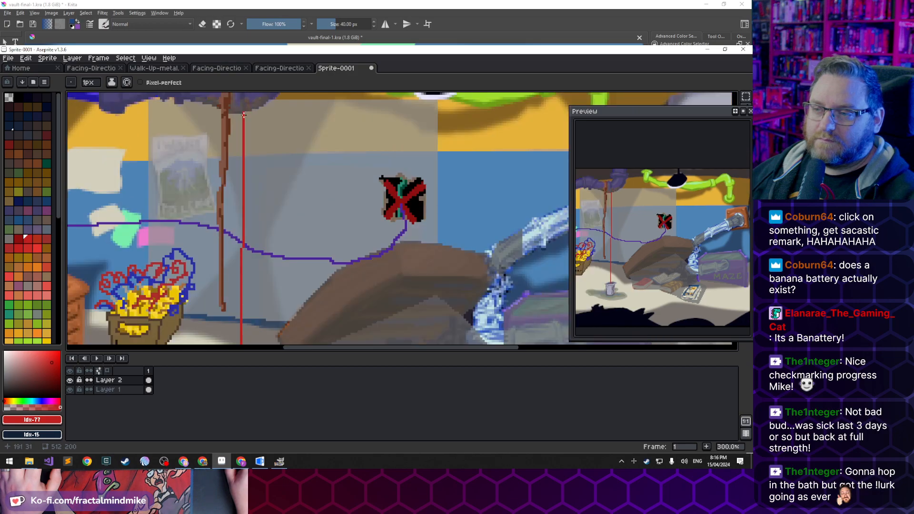
scroll(243, 114, "down", 2)
scroll(253, 142, "up", 2)
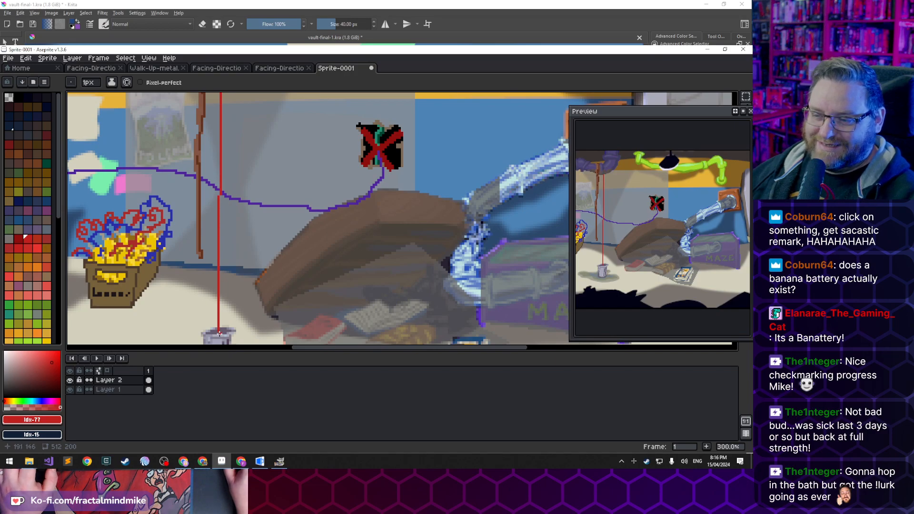
scroll(214, 310, "up", 1)
scroll(212, 295, "down", 1)
scroll(213, 295, "down", 1)
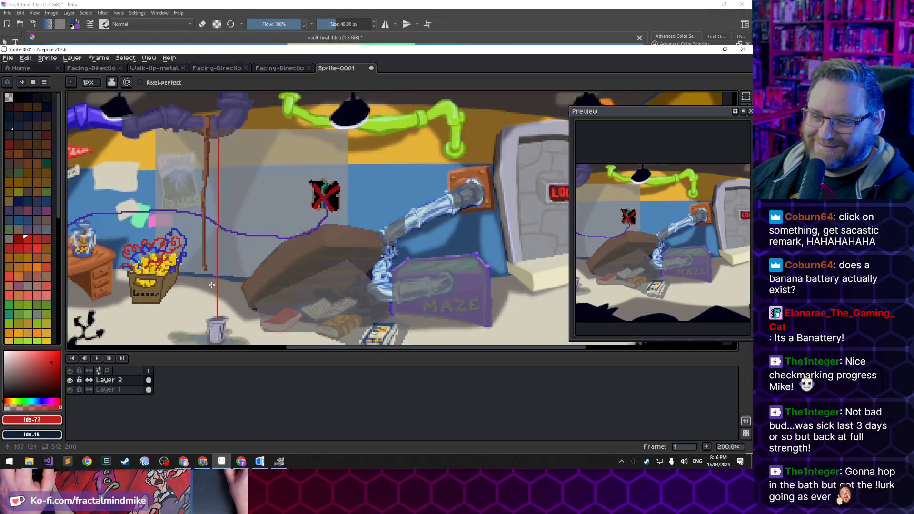
scroll(201, 205, "up", 2)
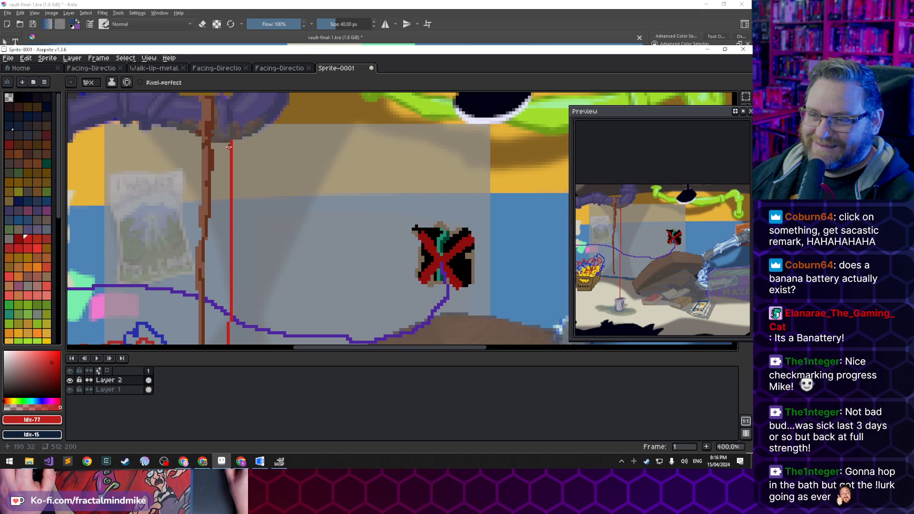
Shift the red drip line one pixel left by drawing a parallel line beside it and erasing the original column
left_click_drag(228, 144, 228, 323)
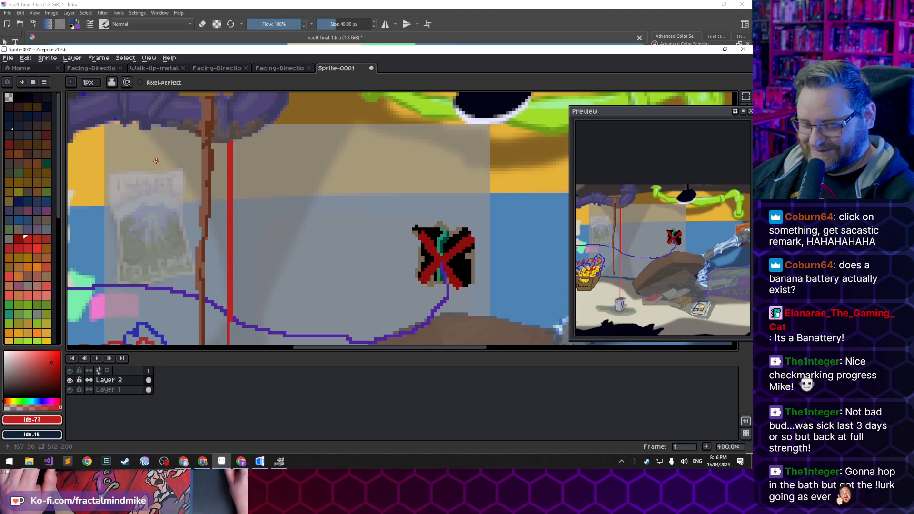
key("e")
mouse_move(231, 141)
left_mouse_down()
mouse_move(234, 334)
mouse_move(231, 325)
left_mouse_up()
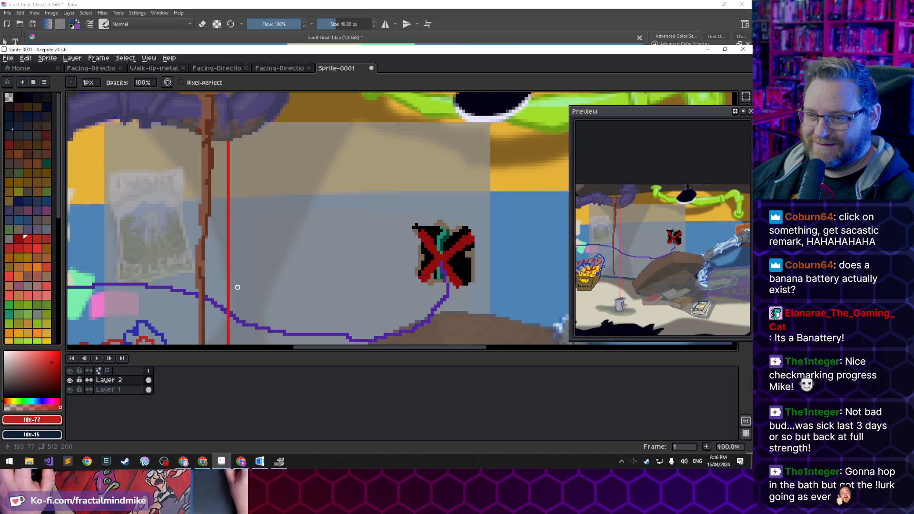
scroll(223, 271, "down", 1)
mouse_move(228, 276)
left_mouse_down()
mouse_move(241, 131)
mouse_move(267, 122)
mouse_move(263, 147)
mouse_move(271, 92)
mouse_move(289, 228)
mouse_move(281, 163)
mouse_move(280, 193)
left_mouse_up()
scroll(280, 193, "down", 2)
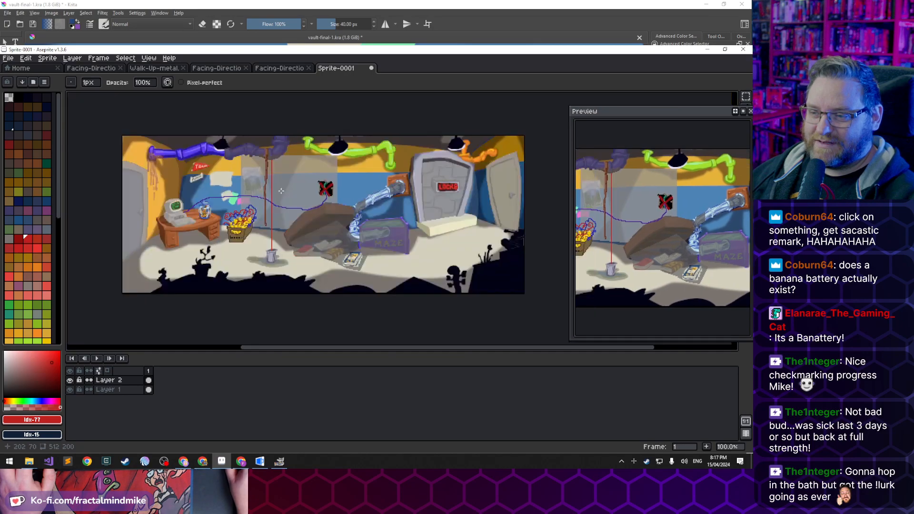
scroll(281, 189, "up", 1)
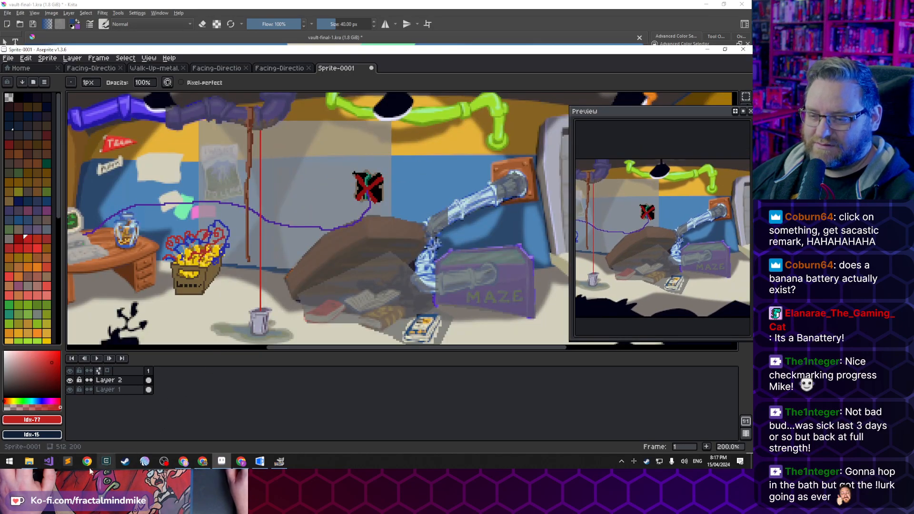
Switch to the Vault folder in File Explorer and open Vault-11.bmp in Aseprite
mouse_move(29, 463)
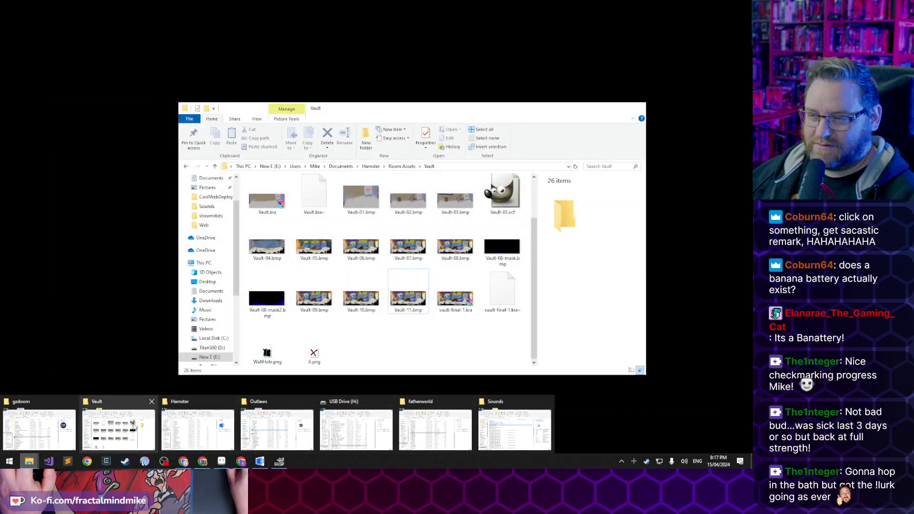
left_click(133, 427)
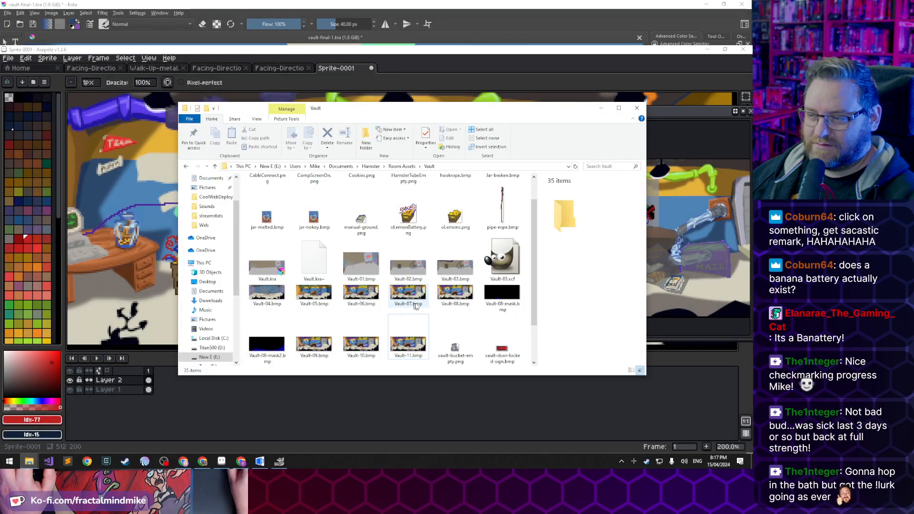
left_click(408, 340)
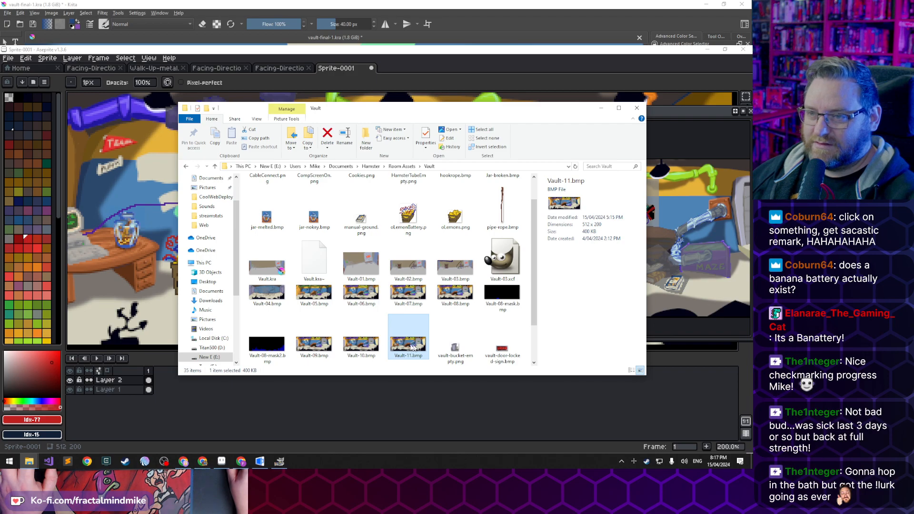
left_click_drag(157, 246, 192, 401)
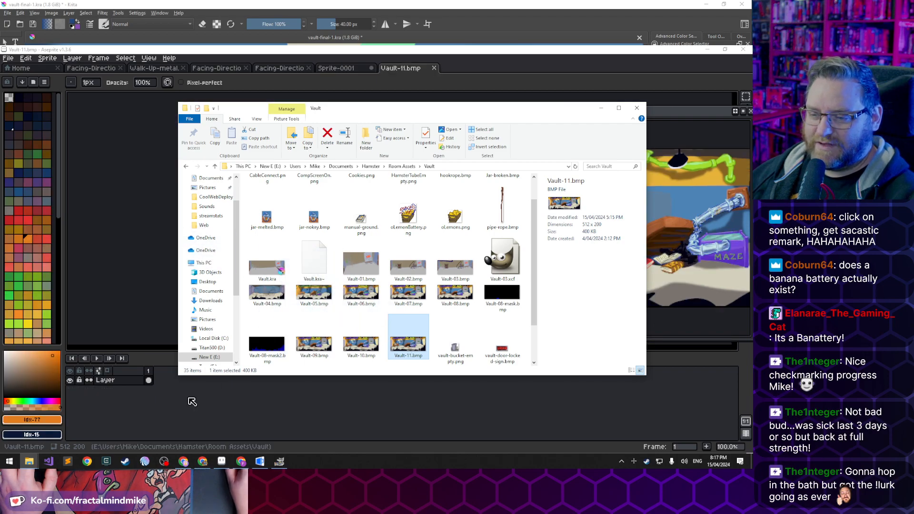
left_click(384, 76)
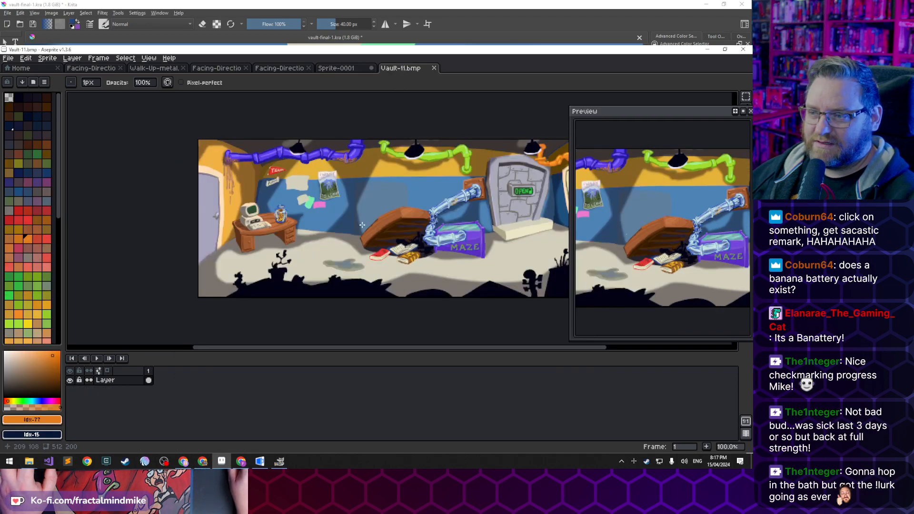
Copy the entire Vault-11 image and paste it on a new layer at the top of Sprite-0001
key("ctrl+a")
key("v")
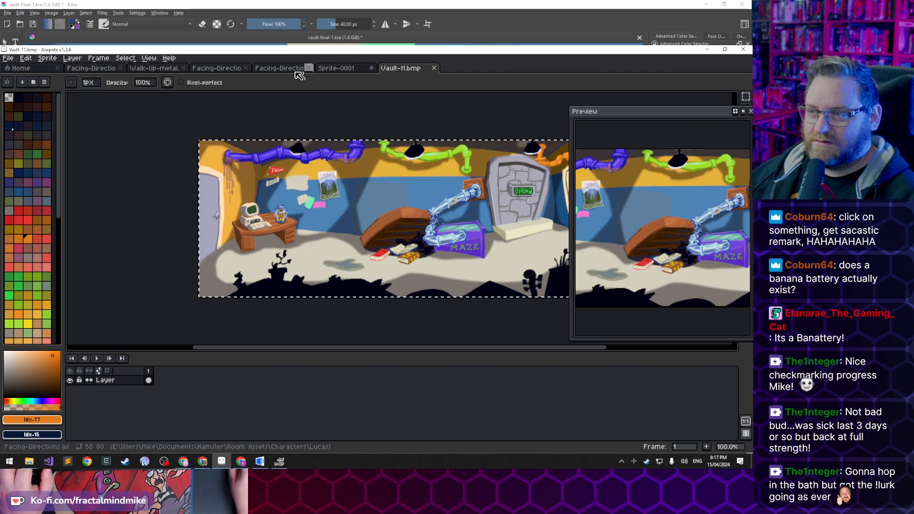
left_click(336, 68)
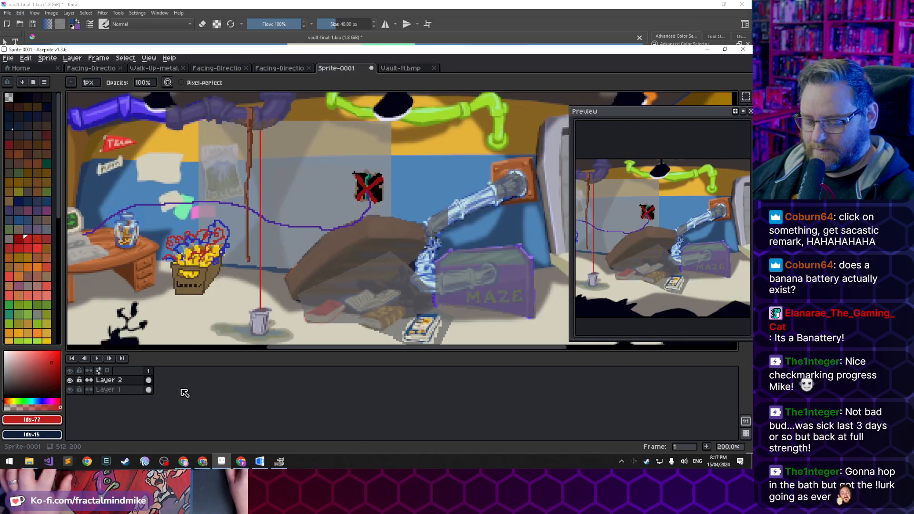
key("shift+n")
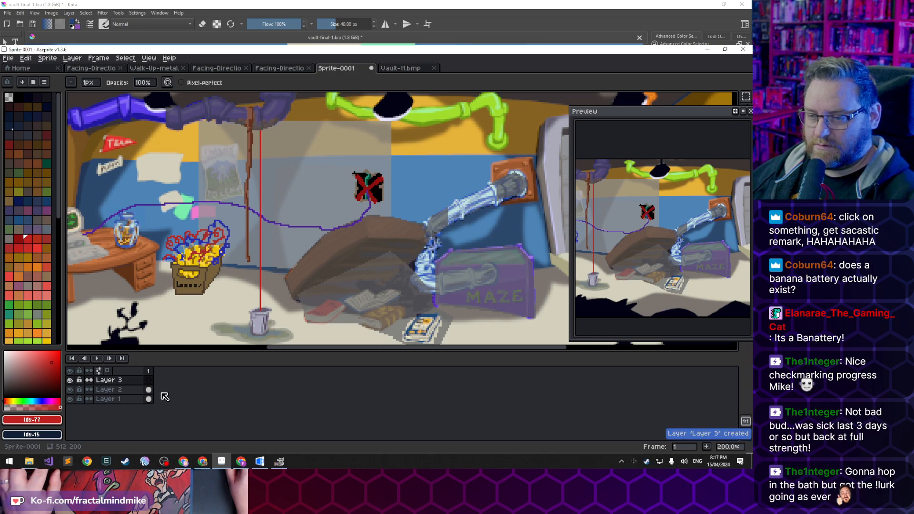
key("ctrl+v")
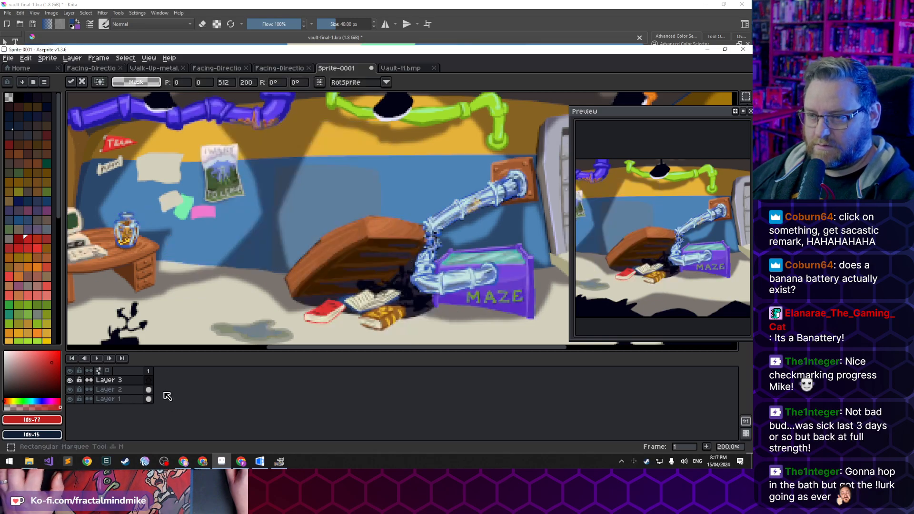
left_click_drag(114, 384, 128, 399)
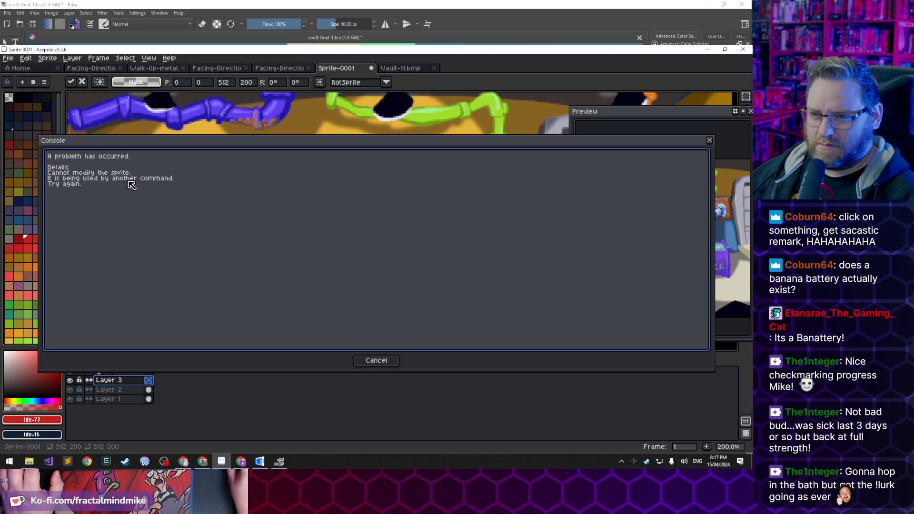
left_click(376, 360)
left_click_drag(114, 383, 124, 399)
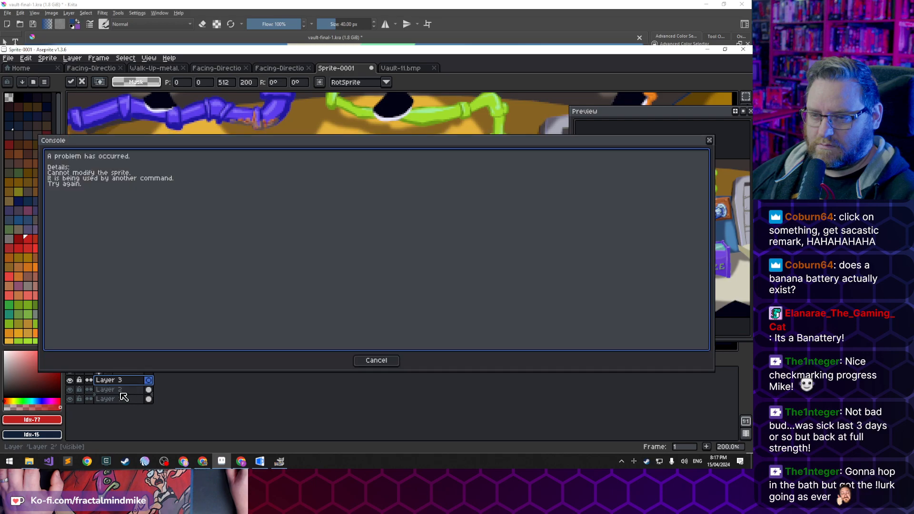
left_click(358, 362)
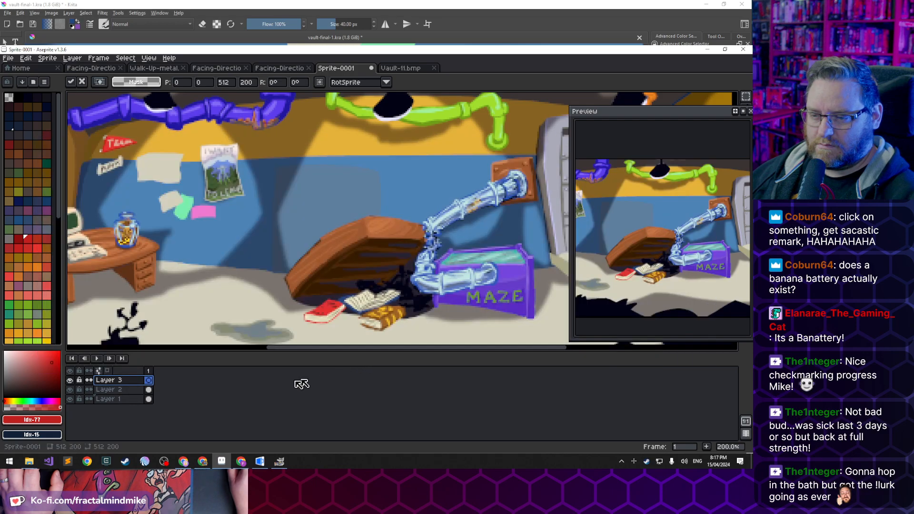
Commit the pasted room image, clear the selection and move Layer 3 between Layer 2 and Layer 1
left_click(122, 400)
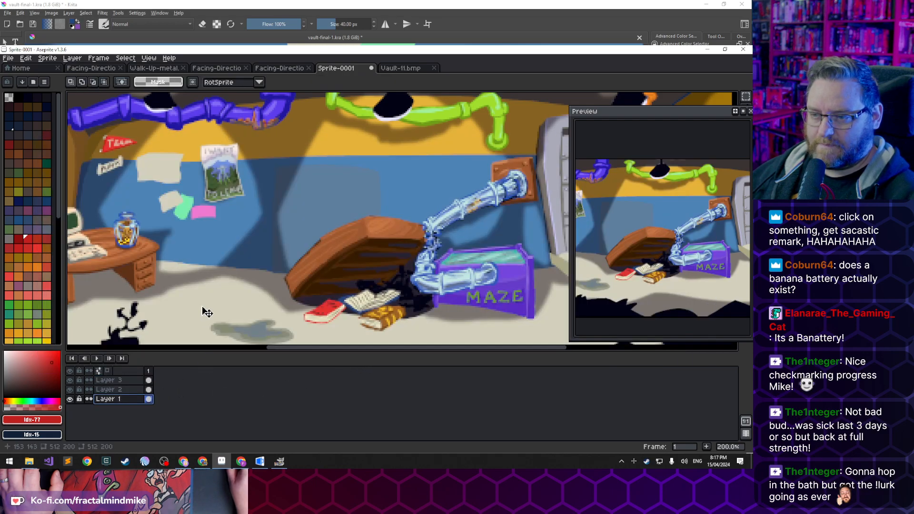
scroll(170, 216, "down", 3)
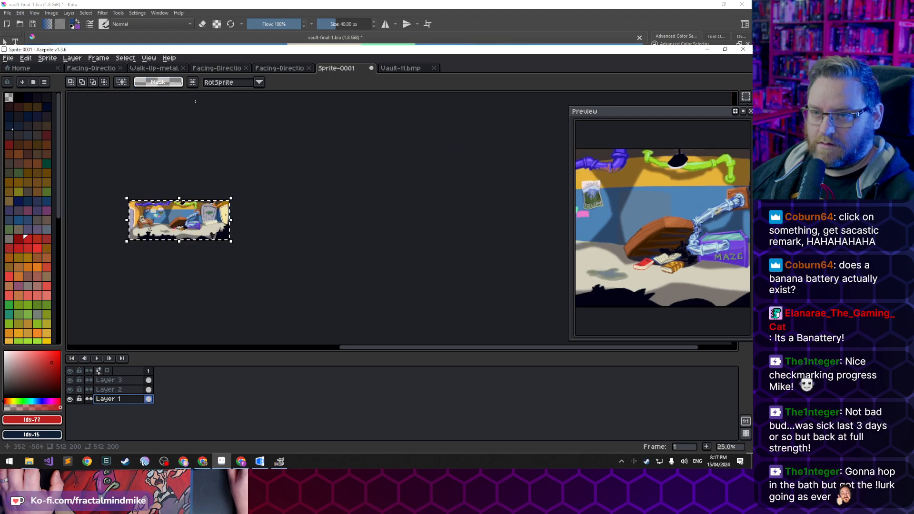
left_click(229, 219)
left_click(127, 381)
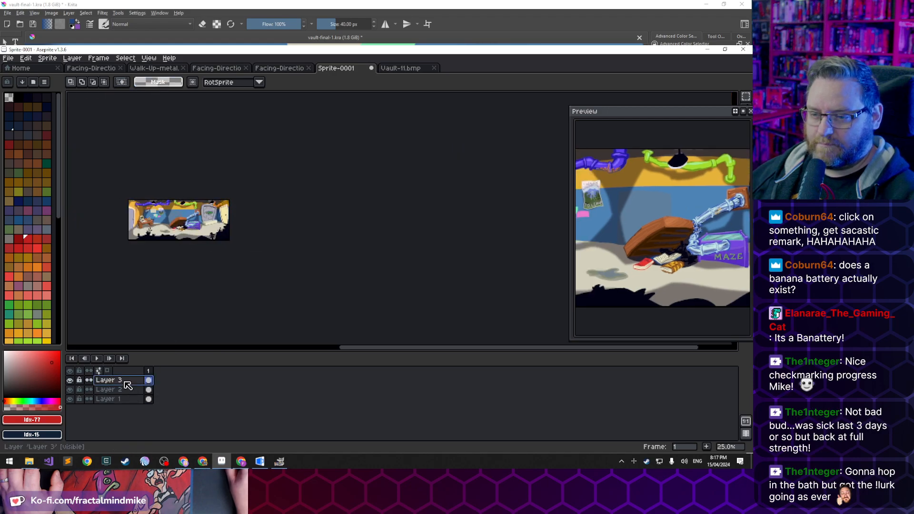
mouse_move(122, 383)
left_mouse_down()
mouse_move(128, 405)
mouse_move(127, 398)
left_mouse_up()
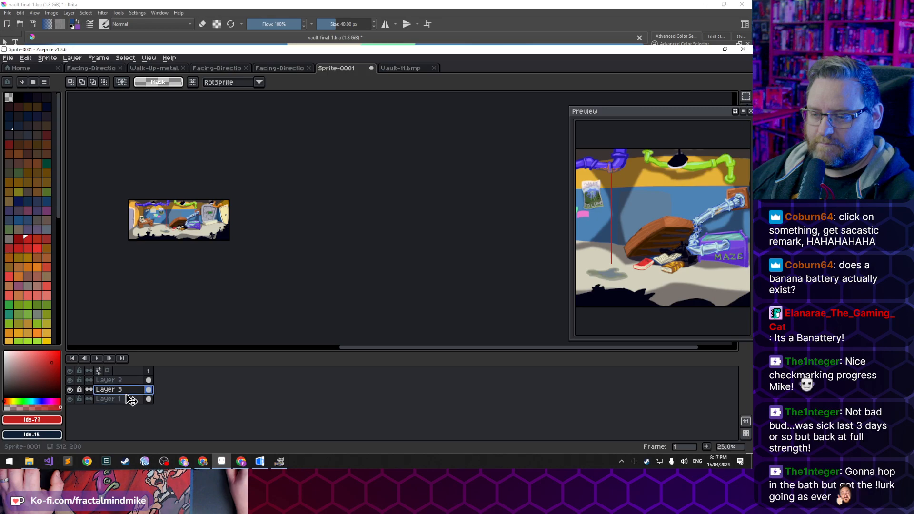
Hide the clean room image on Layer 3 and close the Vault-11.bmp file
scroll(147, 266, "up", 3)
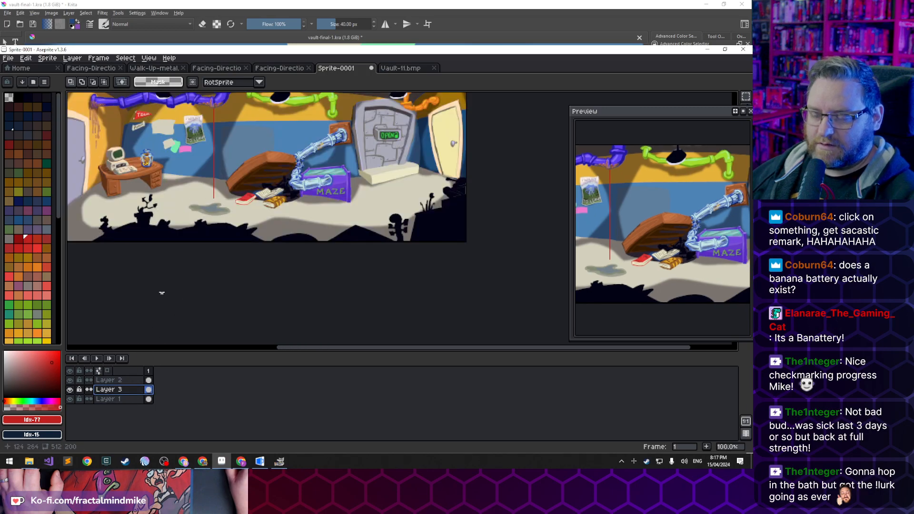
scroll(205, 206, "up", 1)
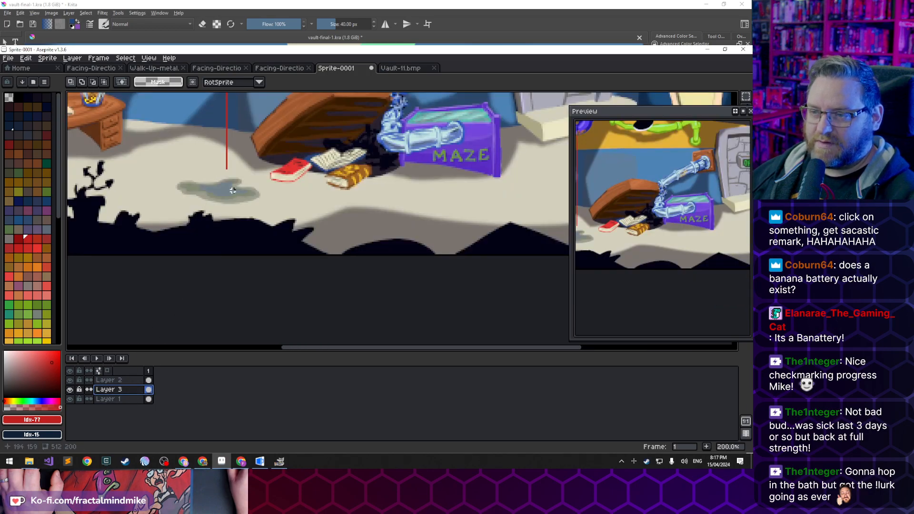
left_click(70, 390)
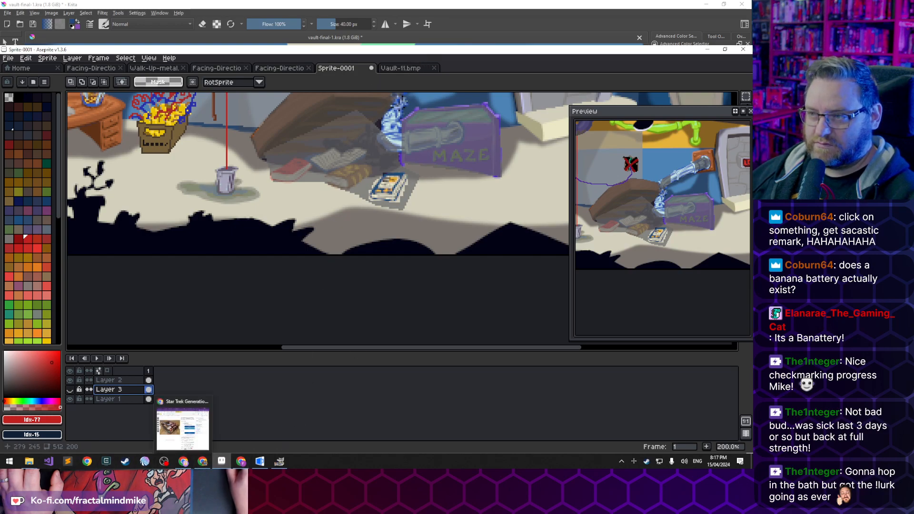
left_click(434, 69)
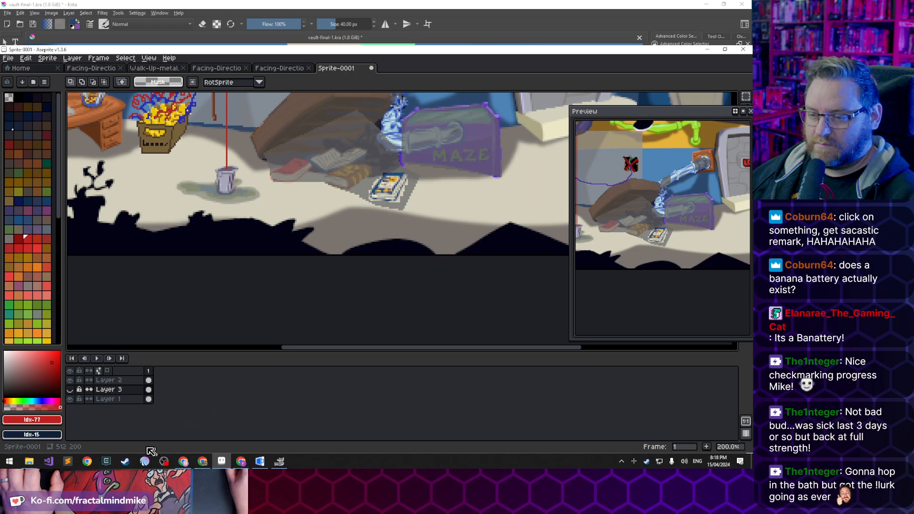
Open vault-bucket-empty.png from the Vault folder in Aseprite and select the whole bucket image
mouse_move(29, 461)
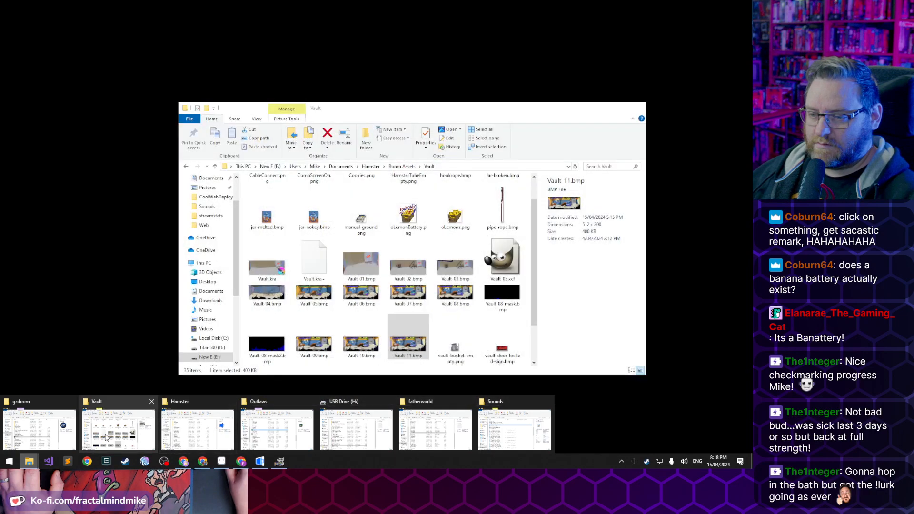
left_click(118, 428)
left_click(455, 347)
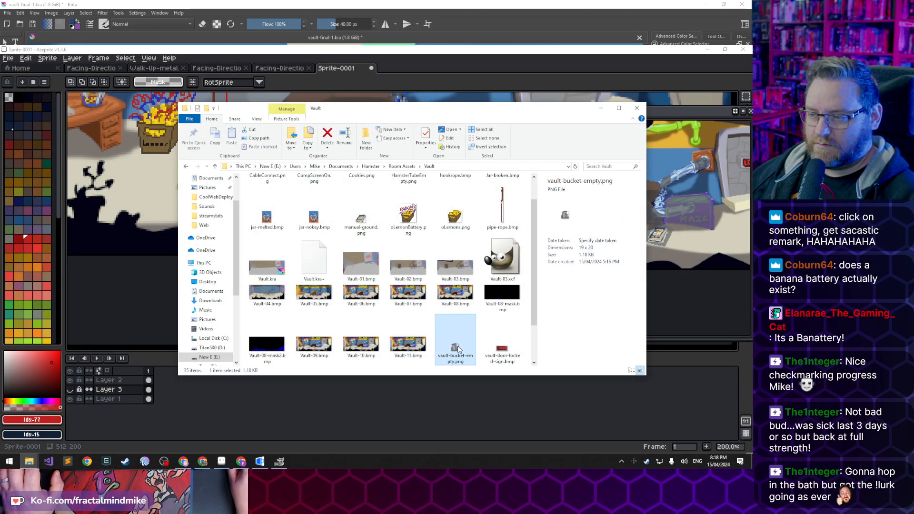
left_click_drag(456, 350, 137, 184)
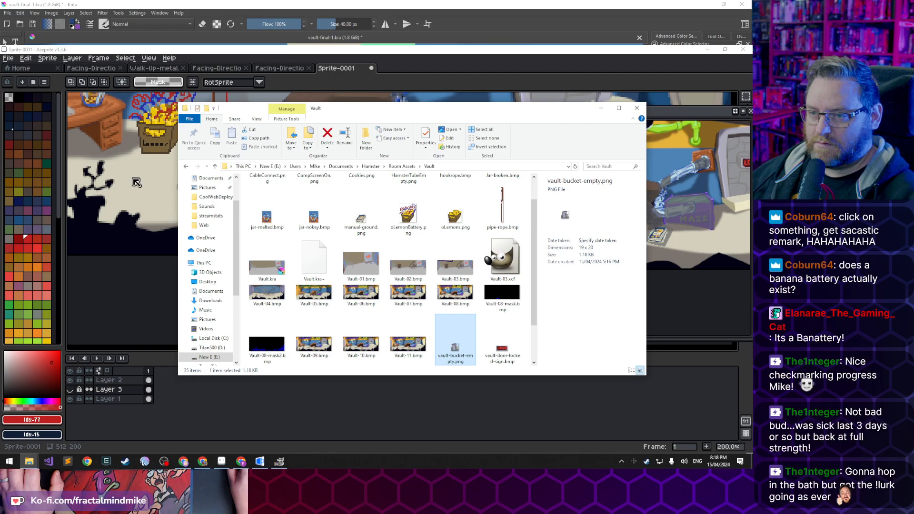
left_click(397, 68)
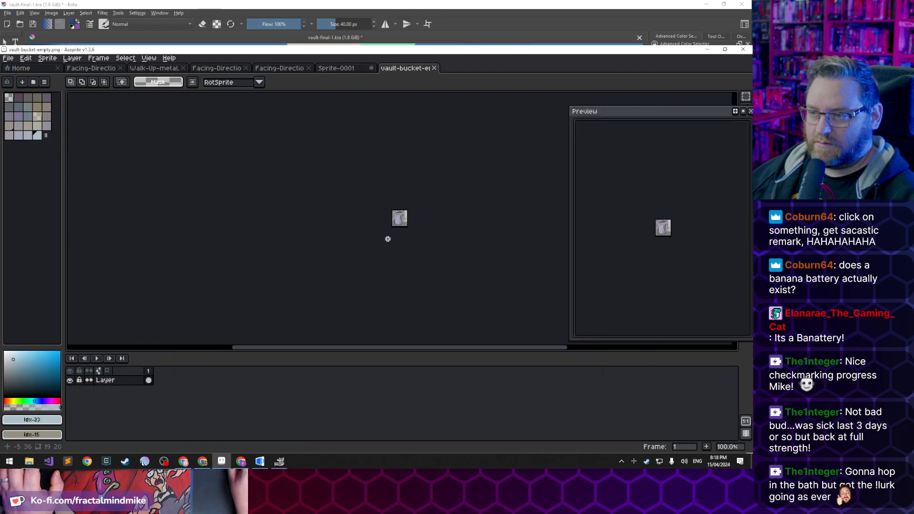
key("ctrl+a")
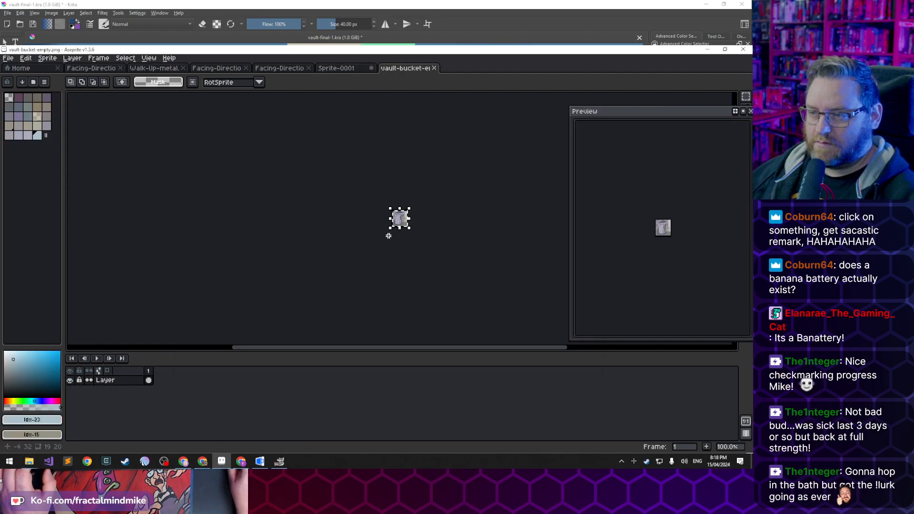
Return to Sprite-0001, compare the captured and clean room images by toggling layer visibility, and select the hidden Layer 3
left_click(348, 71)
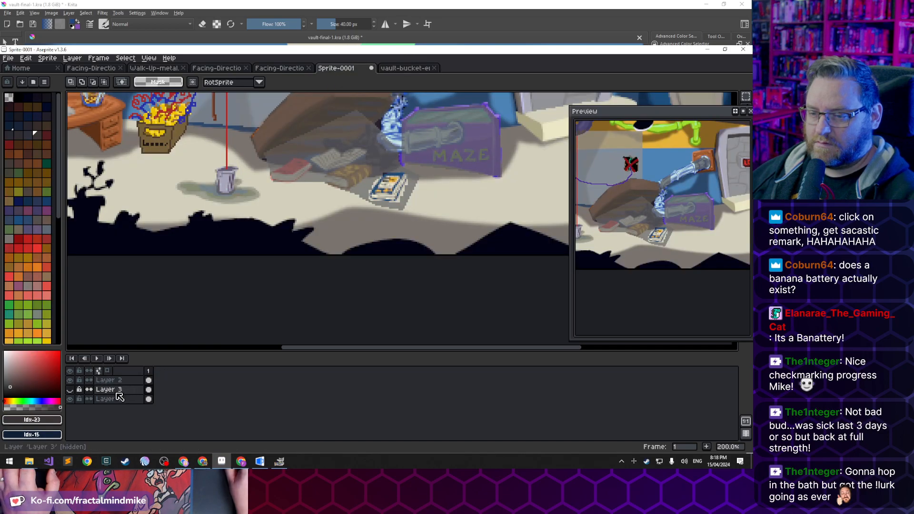
left_click(117, 393)
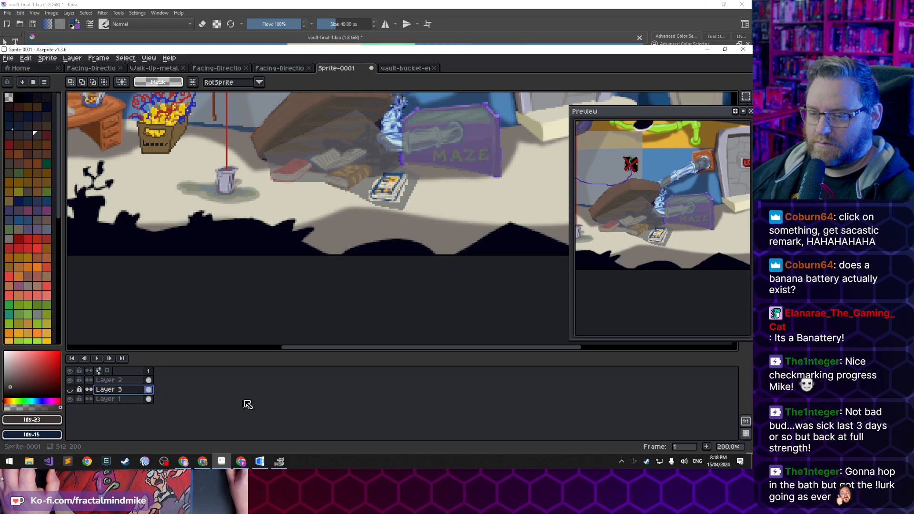
left_click(70, 399)
left_click(70, 399)
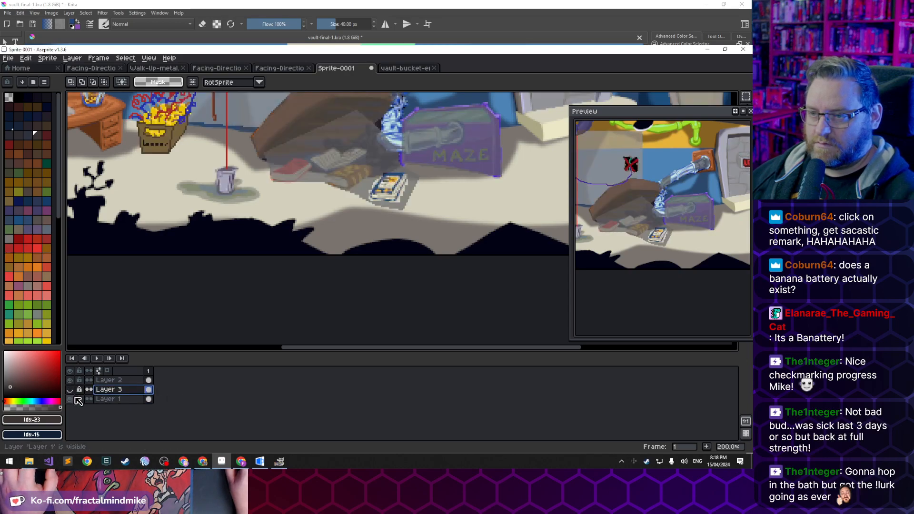
left_click(120, 401)
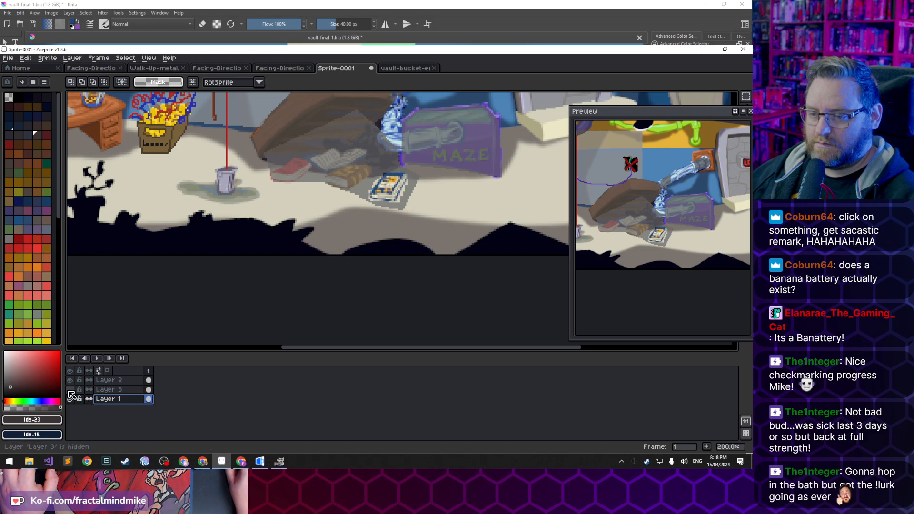
left_click(69, 390)
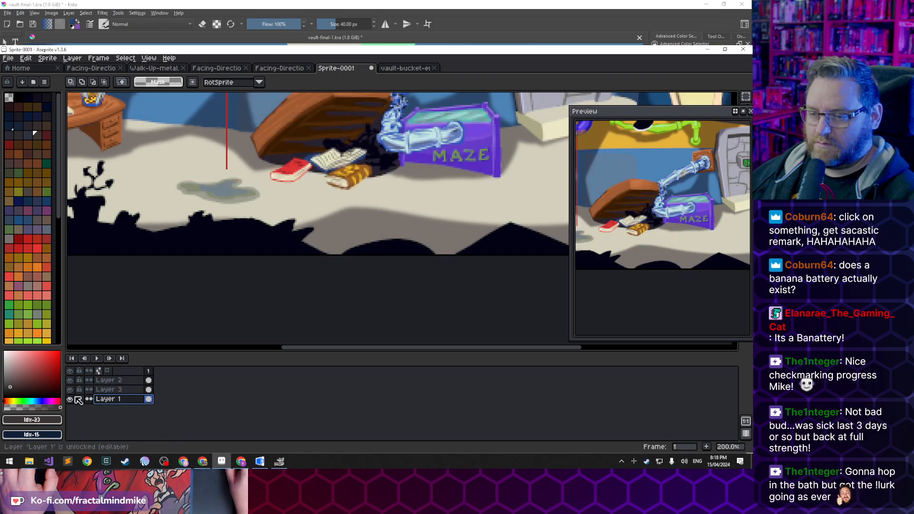
left_click(69, 390)
left_click(121, 396)
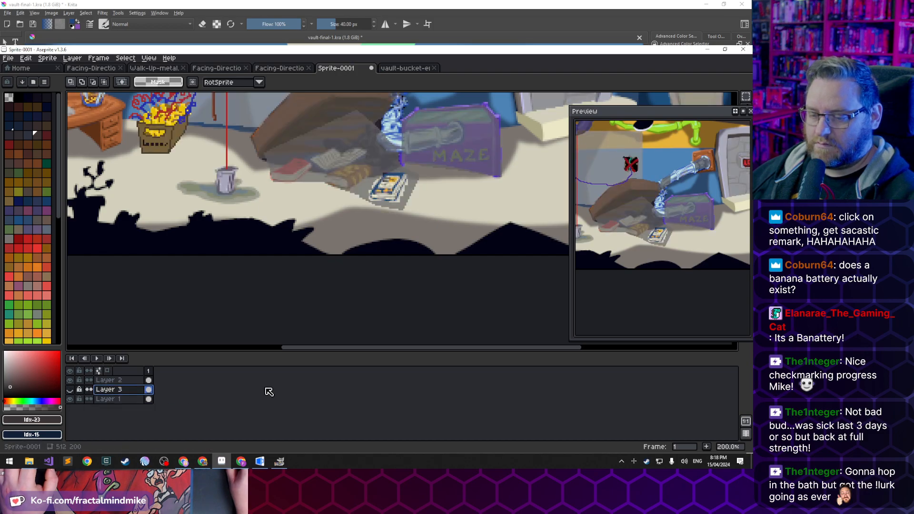
Paste the copied bucket onto a new layer above Layer 3 and place it over the painted bucket below the red line, at about X 182, Y 143
key("shift+n")
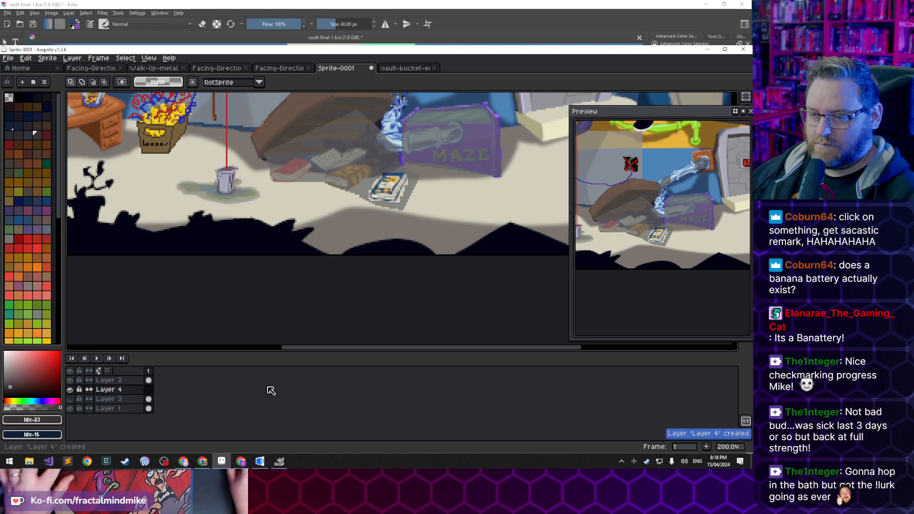
key("ctrl+v")
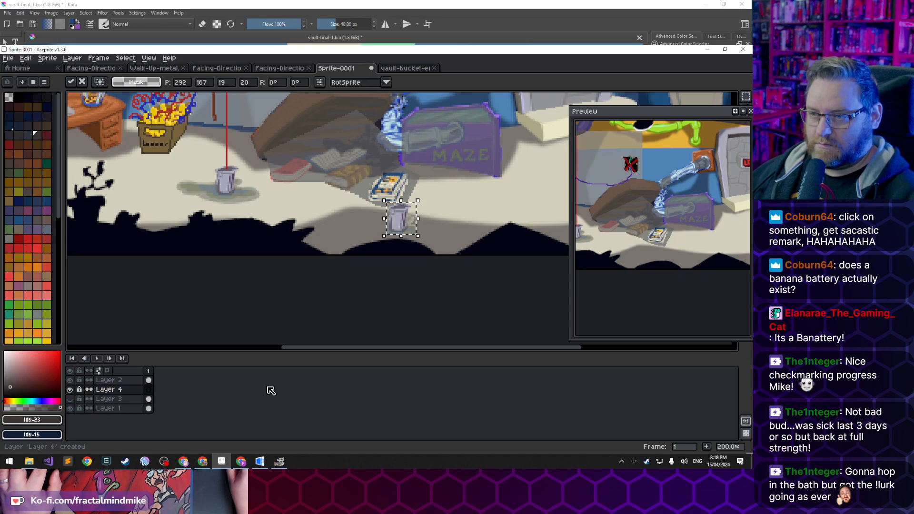
left_click_drag(404, 227, 231, 189)
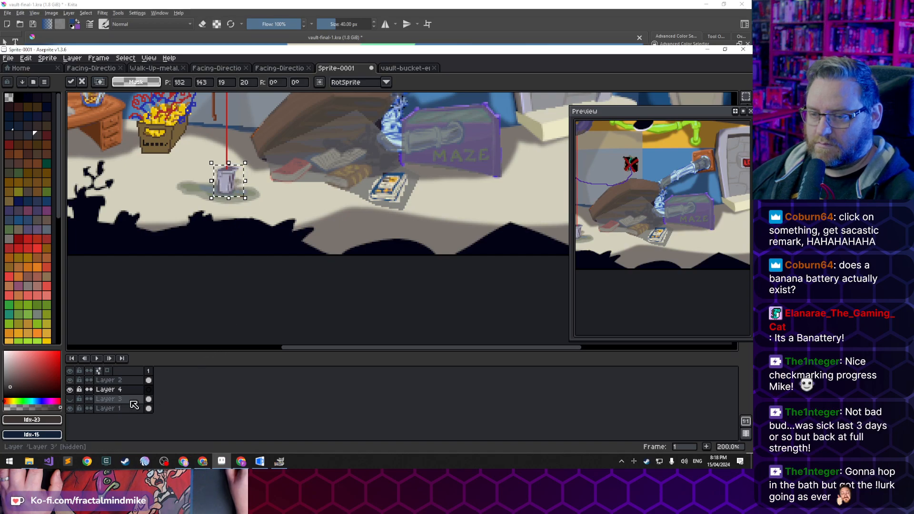
left_click(148, 399)
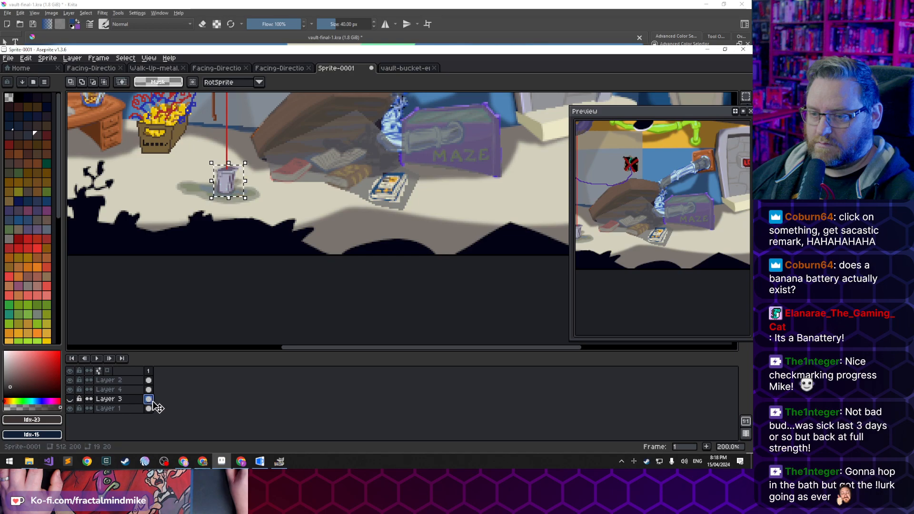
Show the clean room background on Layer 3 and clear the selection around the bucket
left_click(69, 399)
scroll(242, 178, "up", 1)
scroll(237, 175, "down", 1)
left_click_drag(237, 174, 238, 315)
left_click_drag(240, 257, 264, 205)
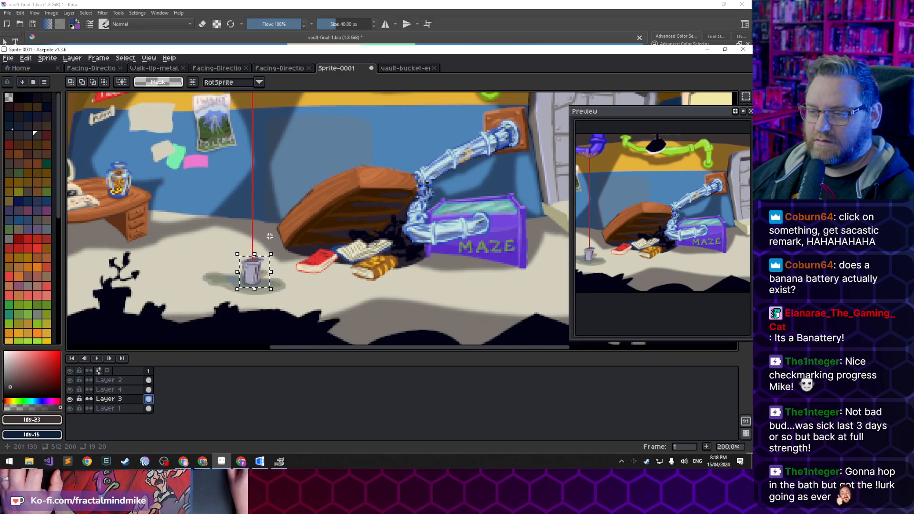
left_click(201, 283)
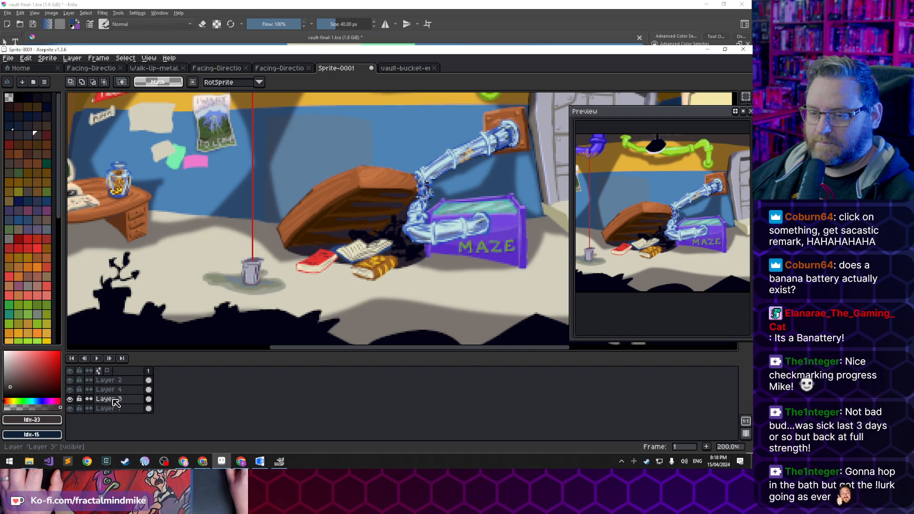
Toggle the visibility of Layer 3 and Layer 4 to check the bucket's placement against the clean background
left_click(70, 399)
left_click(70, 399)
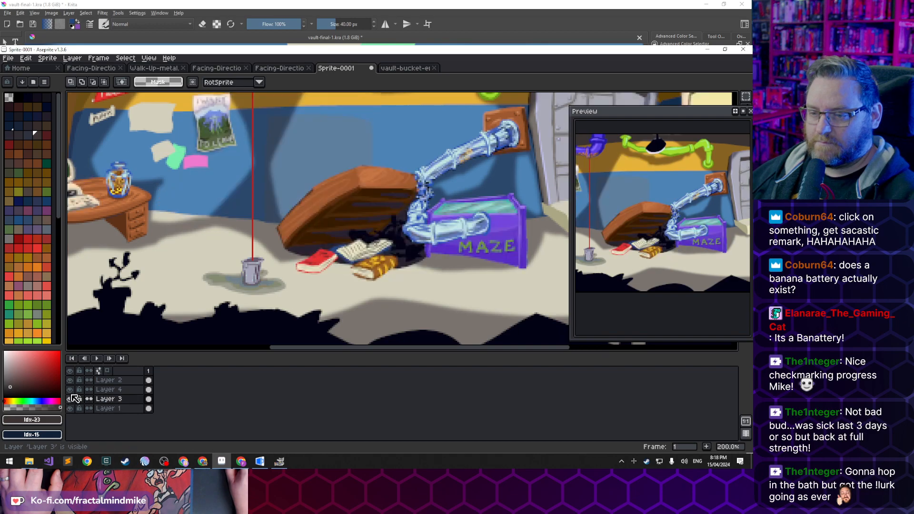
left_click(71, 389)
left_click(71, 389)
left_click(70, 389)
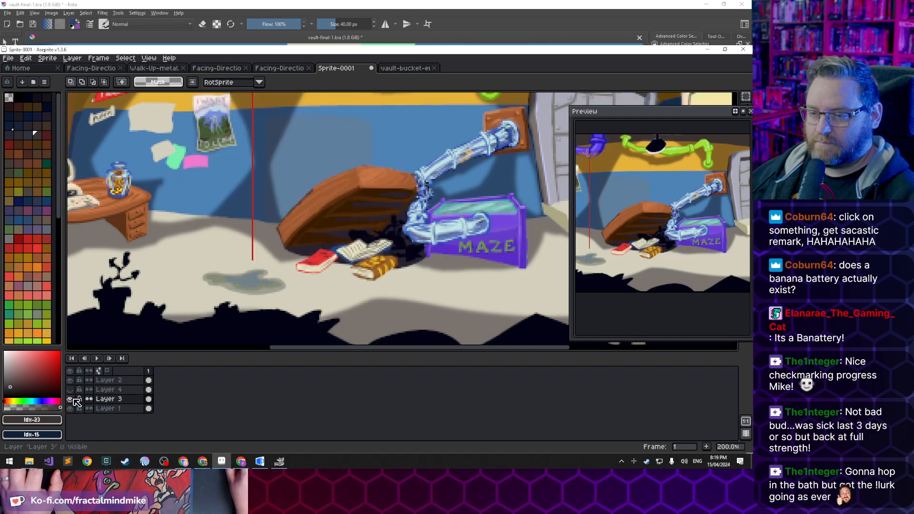
left_click(71, 389)
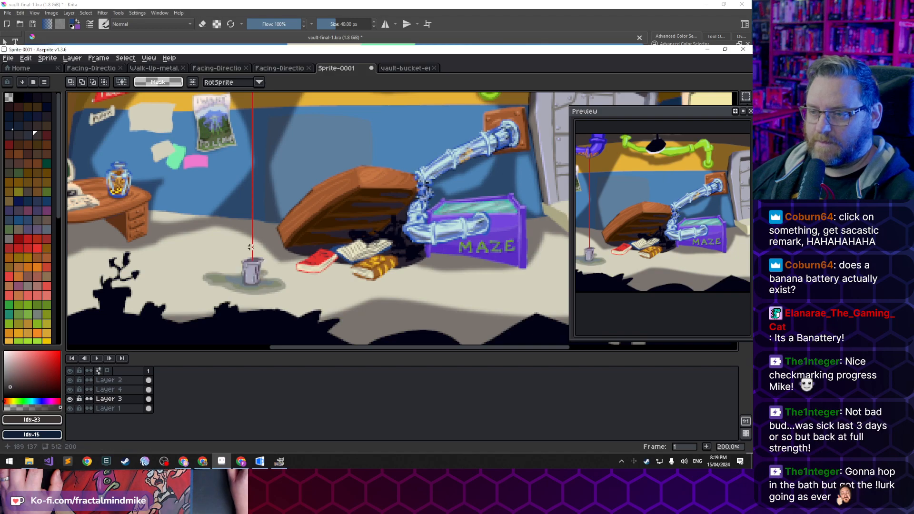
Activate the Pencil tool and sample the blue #2a57bd from the jar's outline on the desk for the drip at the pipe
scroll(257, 260, "up", 1)
left_click_drag(249, 174, 245, 319)
left_click_drag(232, 237, 271, 223)
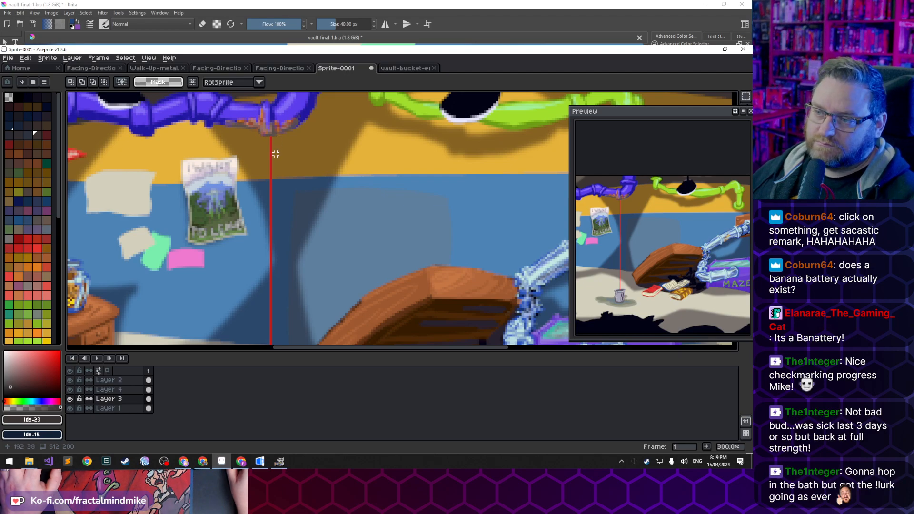
scroll(266, 140, "up", 2)
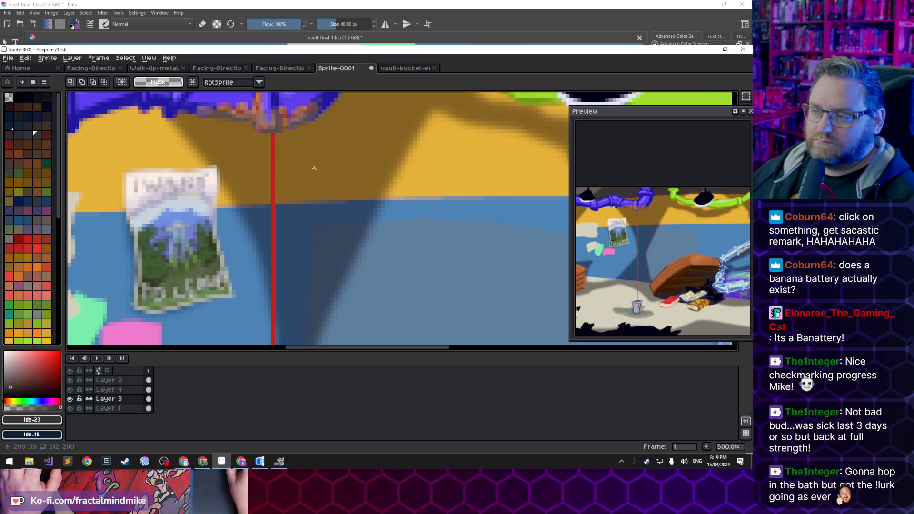
scroll(316, 170, "down", 3)
left_click_drag(360, 237, 382, 198)
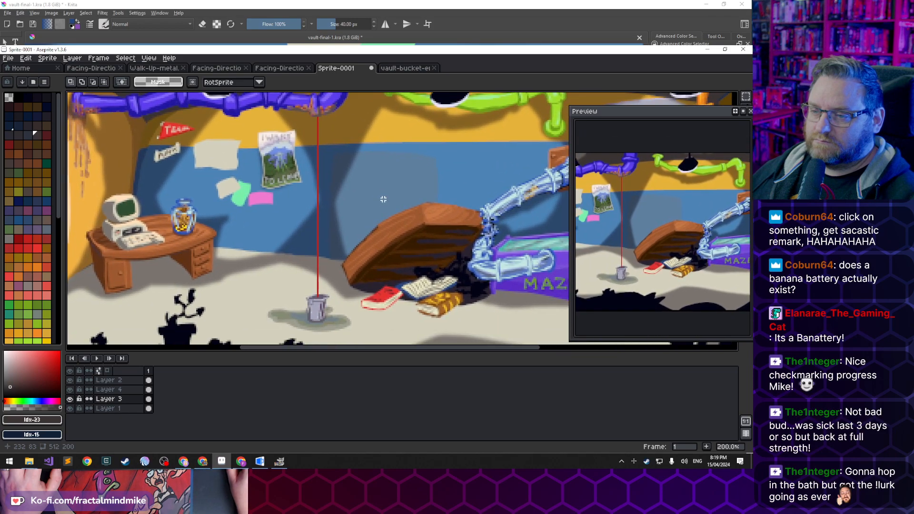
scroll(179, 195, "up", 3)
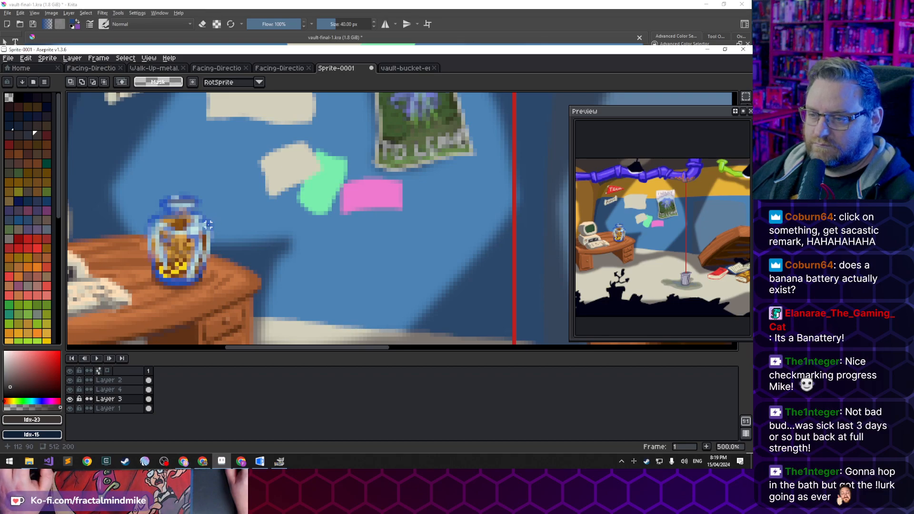
key("b")
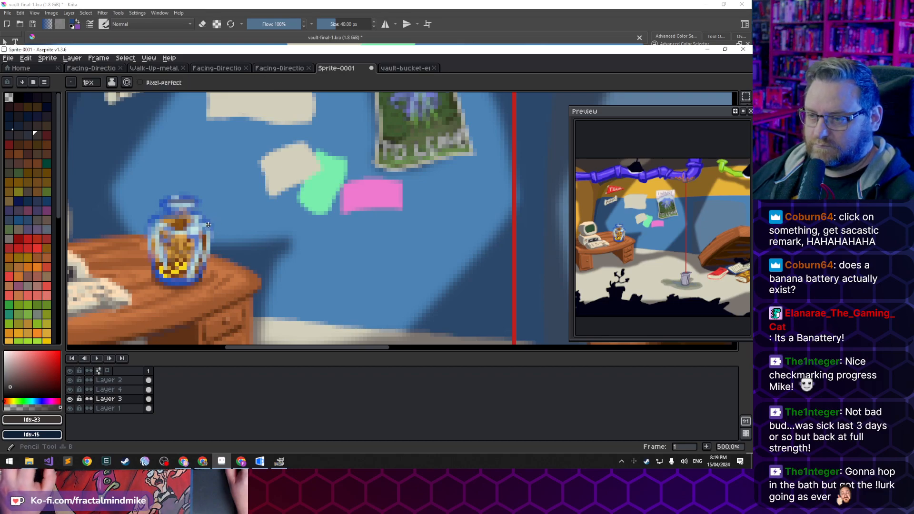
left_click(213, 220, "alt")
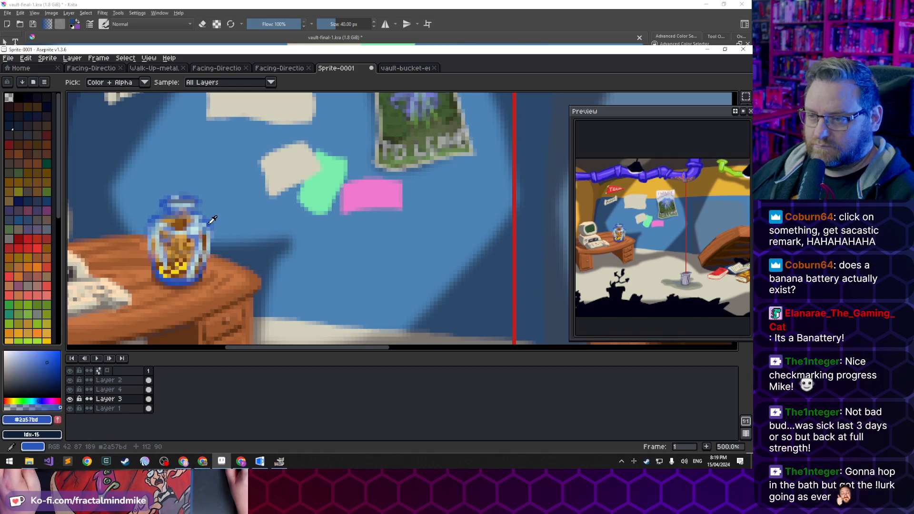
left_click_drag(472, 124, 328, 341)
scroll(382, 202, "up", 3)
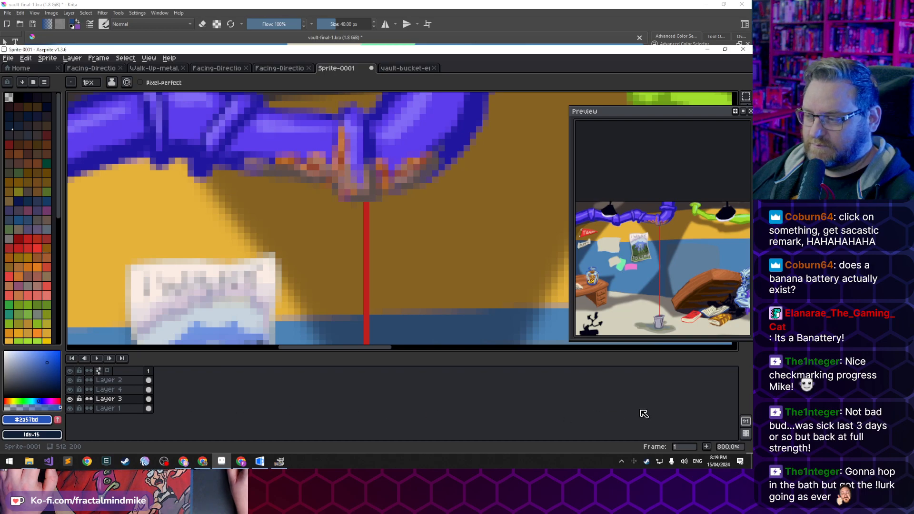
left_click(707, 447)
left_click(707, 447)
left_click(707, 447)
left_click(707, 447)
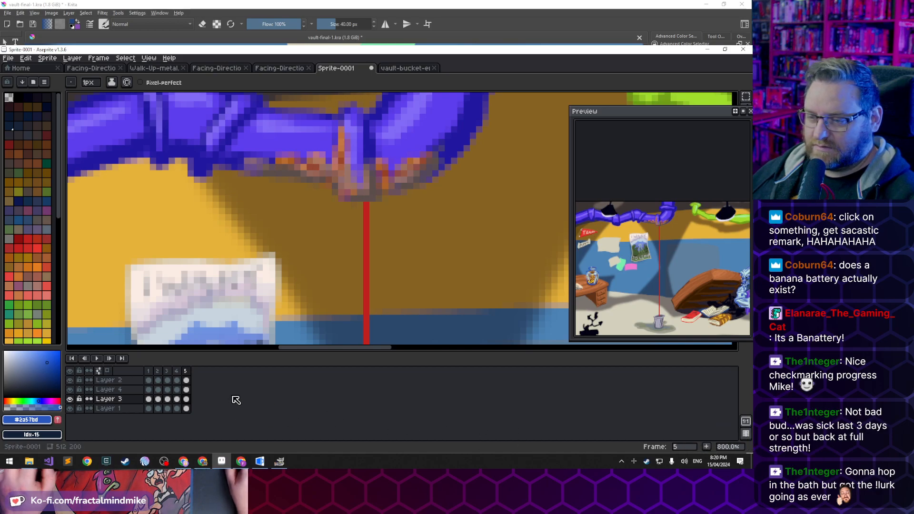
key("alt+c")
key("alt+c")
key("alt+c")
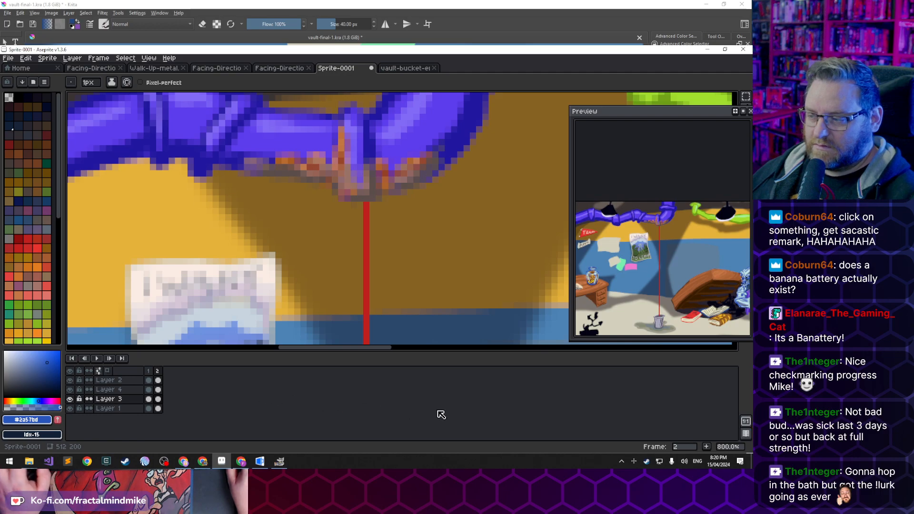
key("alt+c")
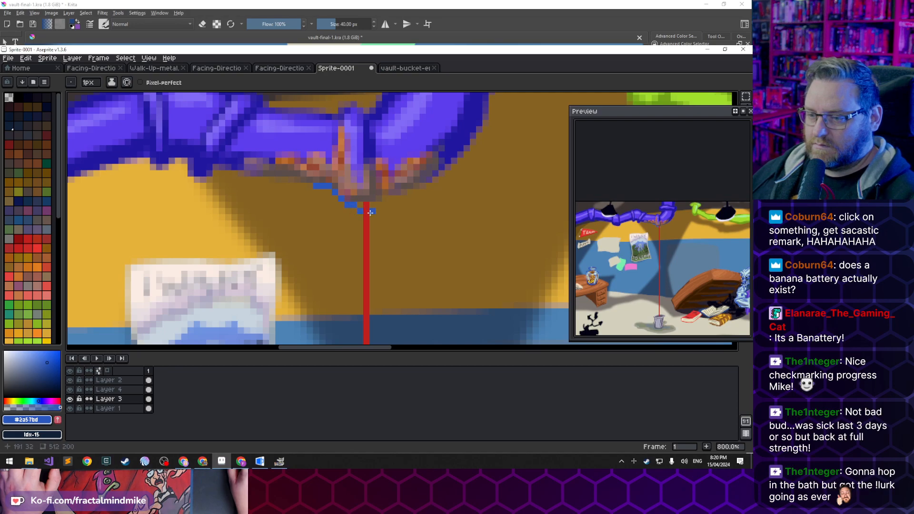
key("ctrl+z")
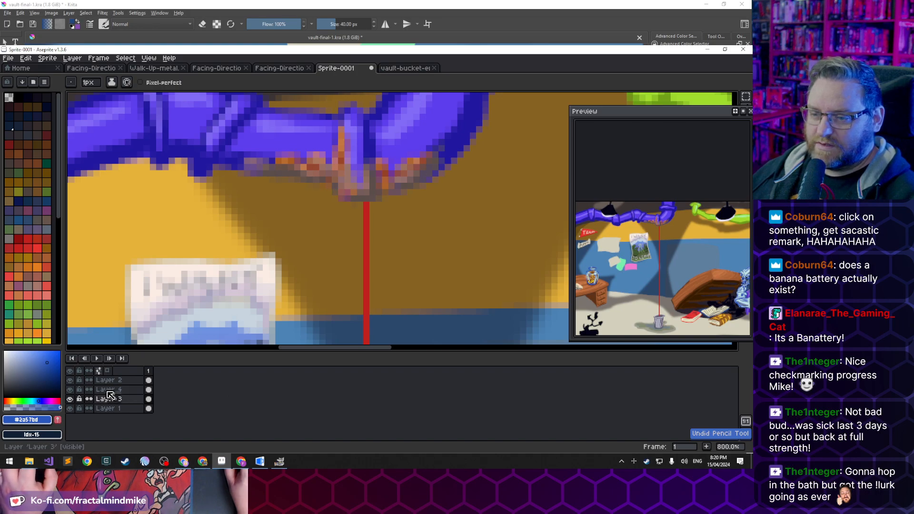
Identify the layer holding the red guide line and rename Layer 2 as Line
left_click(70, 382)
left_click(70, 379)
left_click(110, 381)
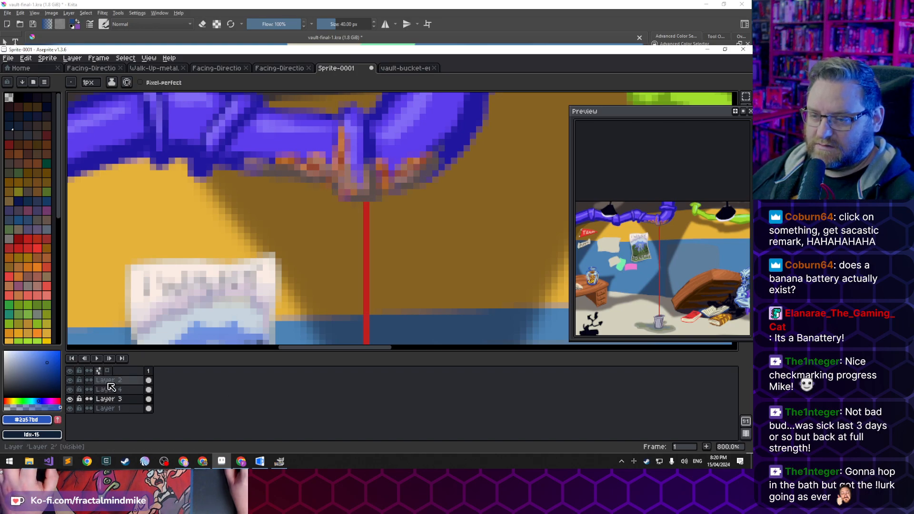
double_click(117, 385)
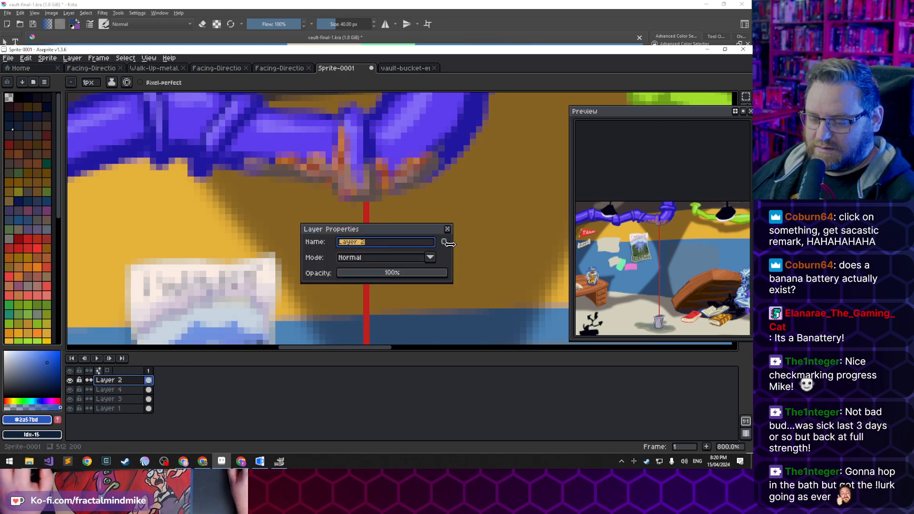
type("Line")
key("Return")
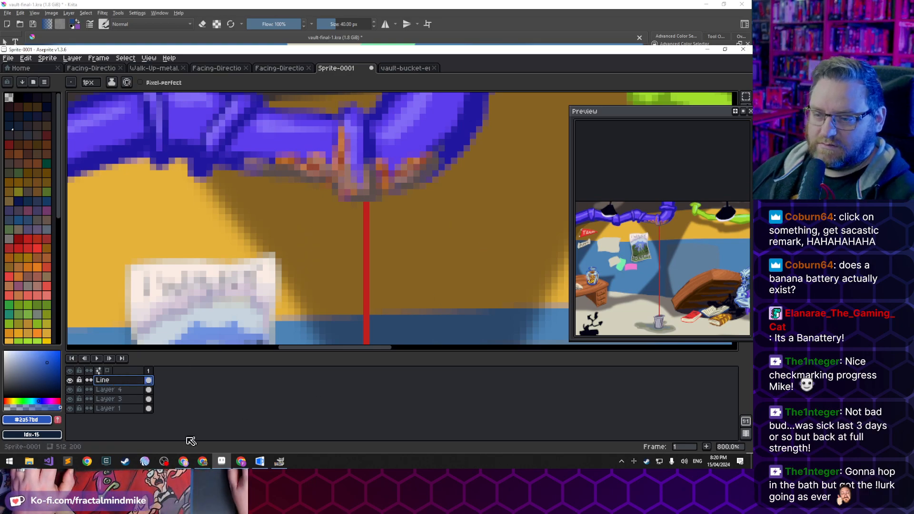
Rename Layer 4, which holds the pasted bucket, as Bucket
left_click(109, 389)
left_click(70, 390)
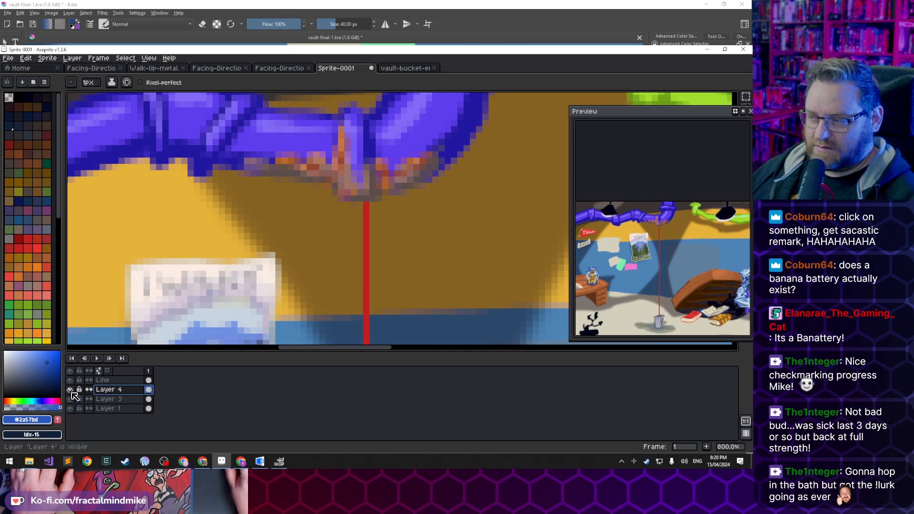
double_click(115, 393)
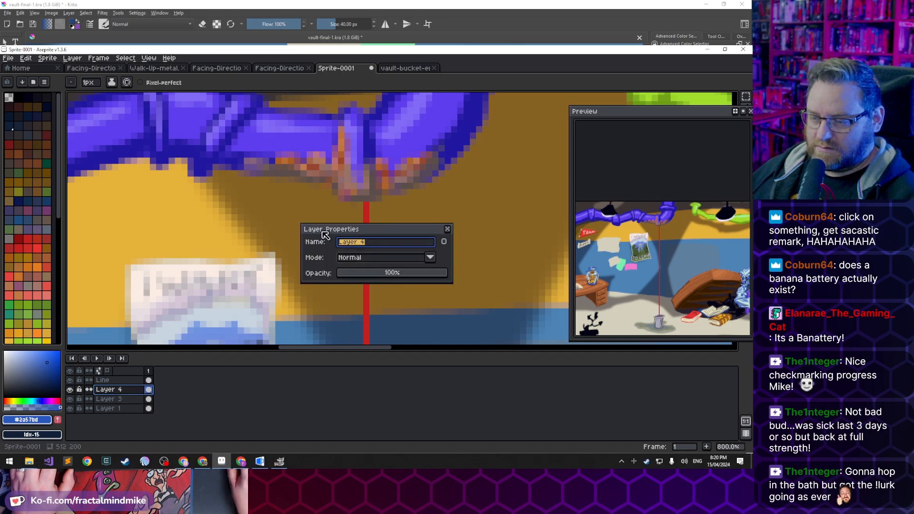
type("Buckey")
key("Return")
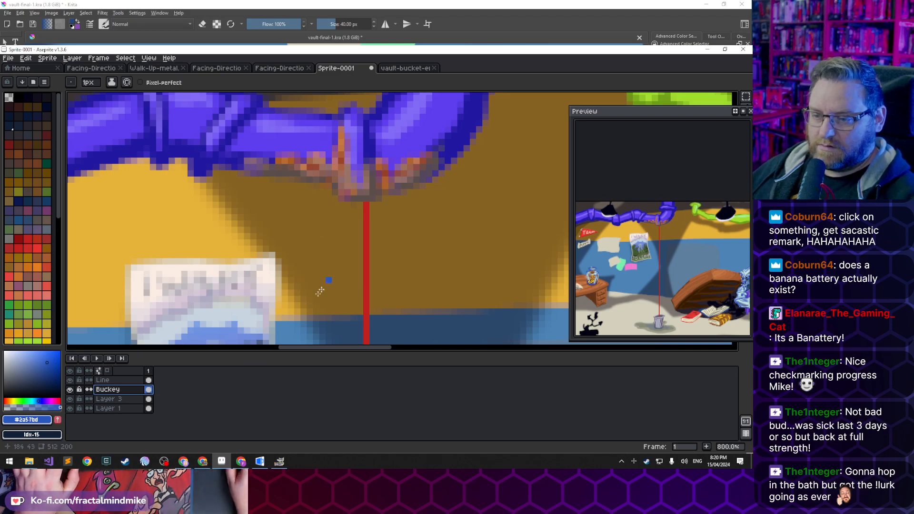
double_click(128, 392)
type("Bucket")
key("Return")
Rename Layer 3, which holds the clean room image, as CleanBG
left_click(133, 400)
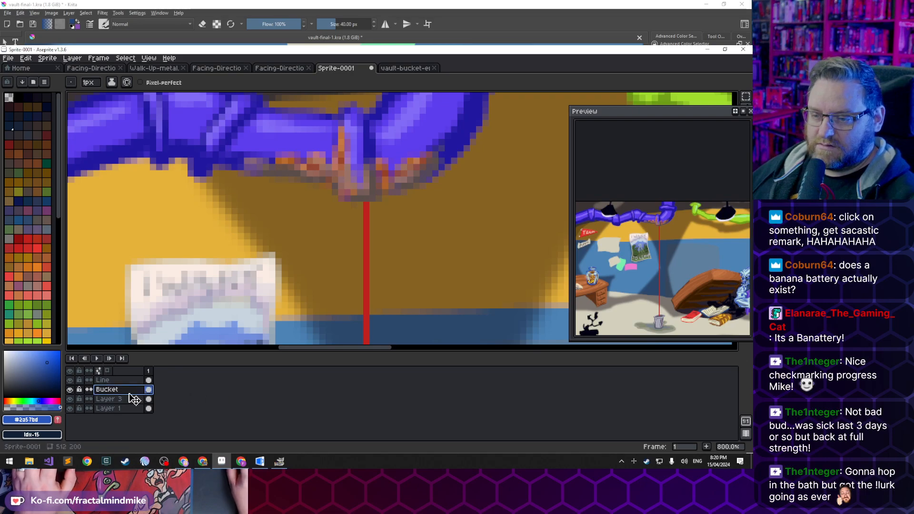
double_click(104, 401)
type("CleanBG")
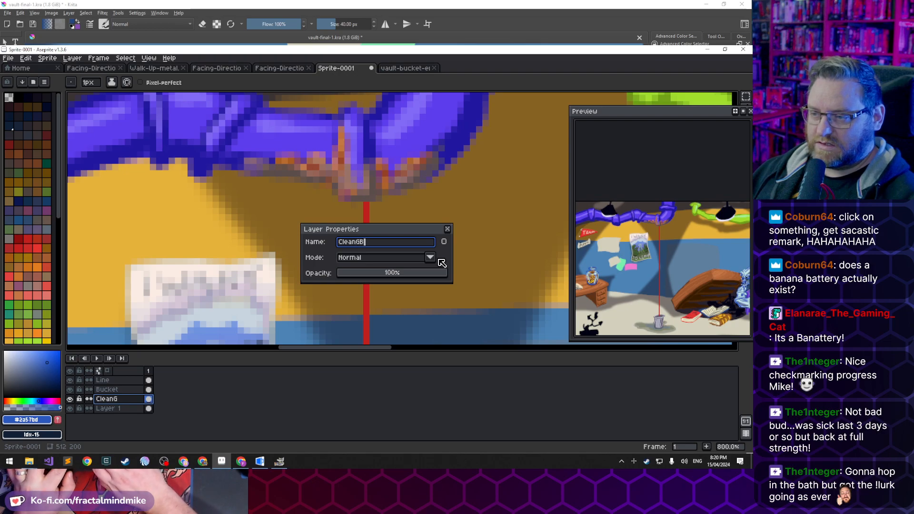
key("Return")
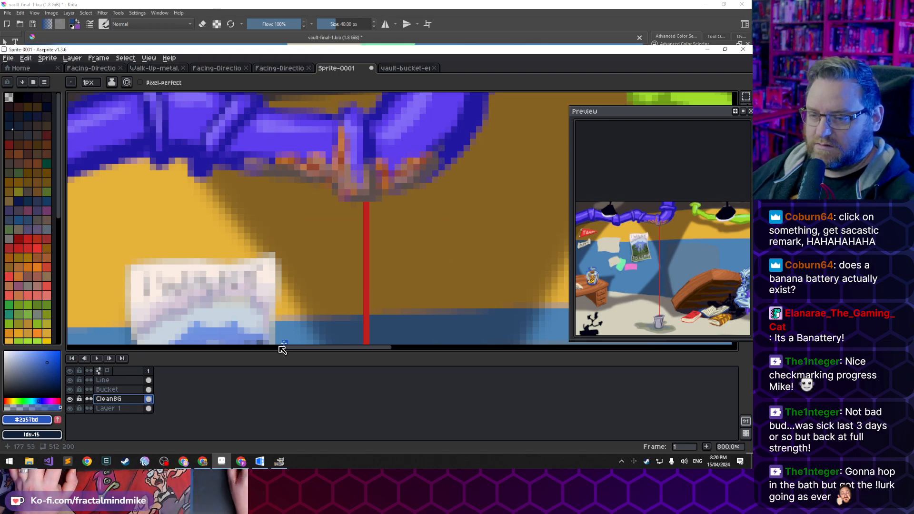
Rename the bottommost layer, Layer 1, as SceneLayout
double_click(115, 410)
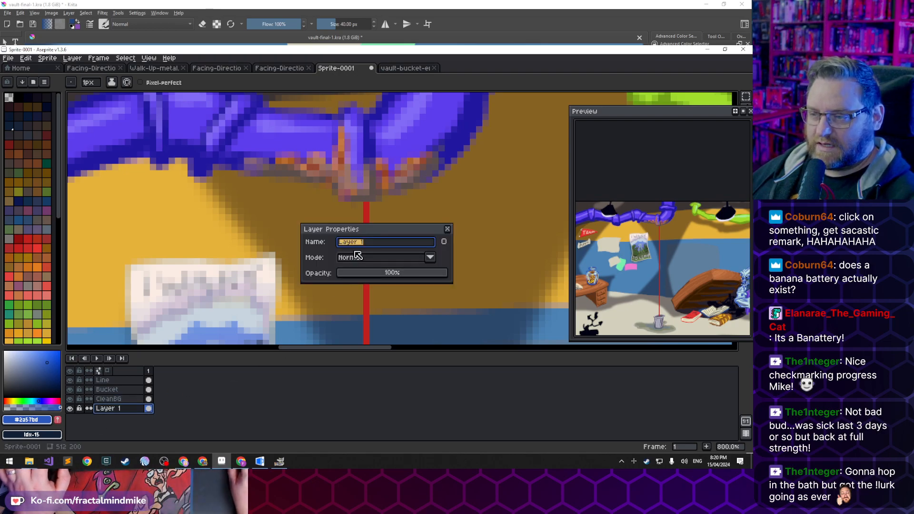
type("Scn")
key("BackSpace")
type("ene")
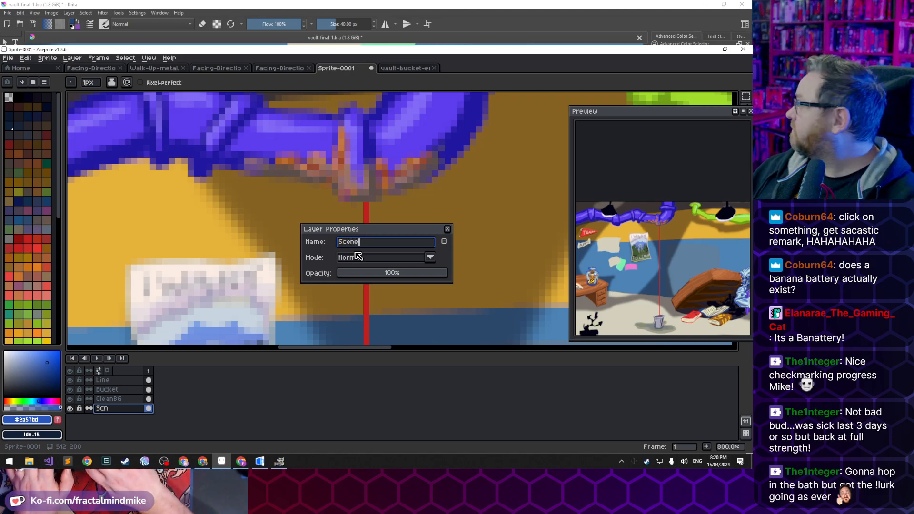
type("Layout")
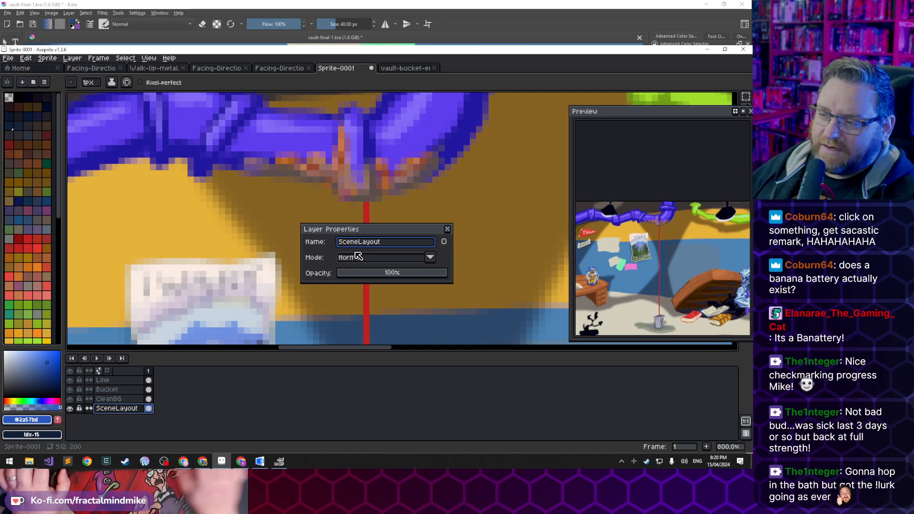
key("Return")
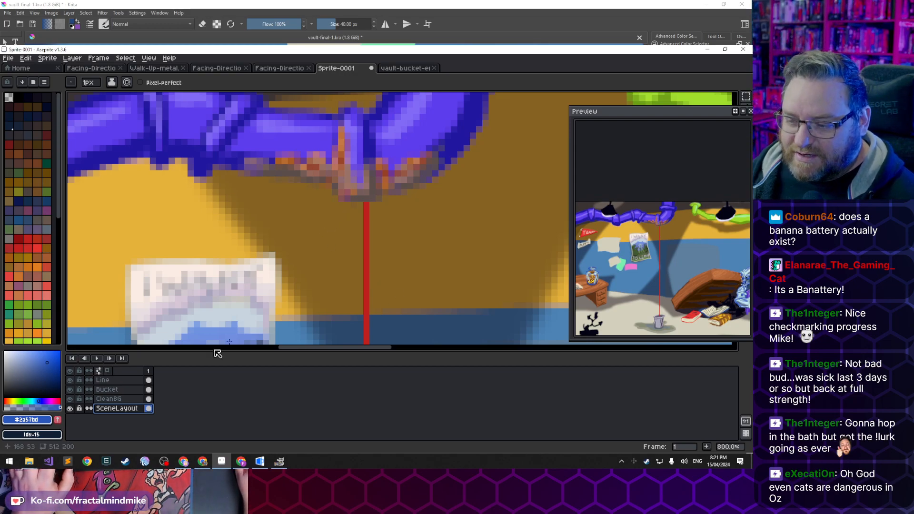
Create a new layer above Line and name it Drip1
left_click(116, 380)
key("shift+n")
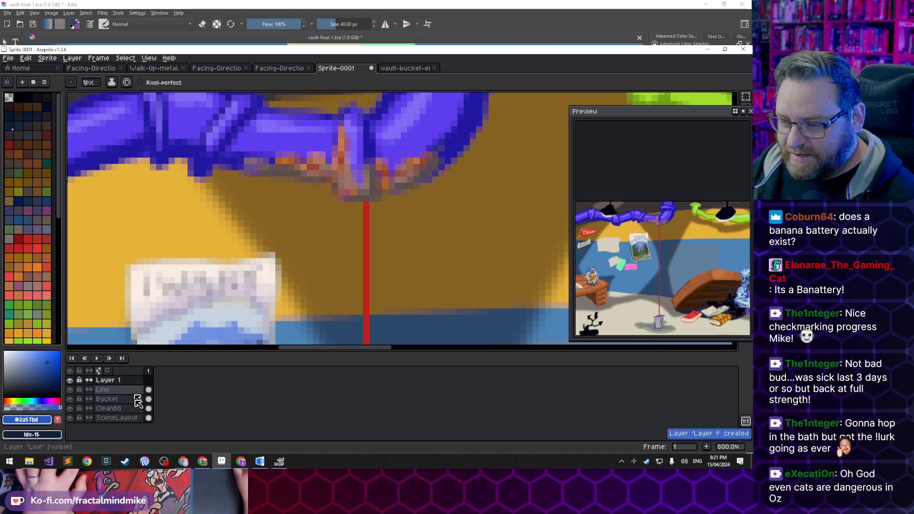
double_click(122, 380)
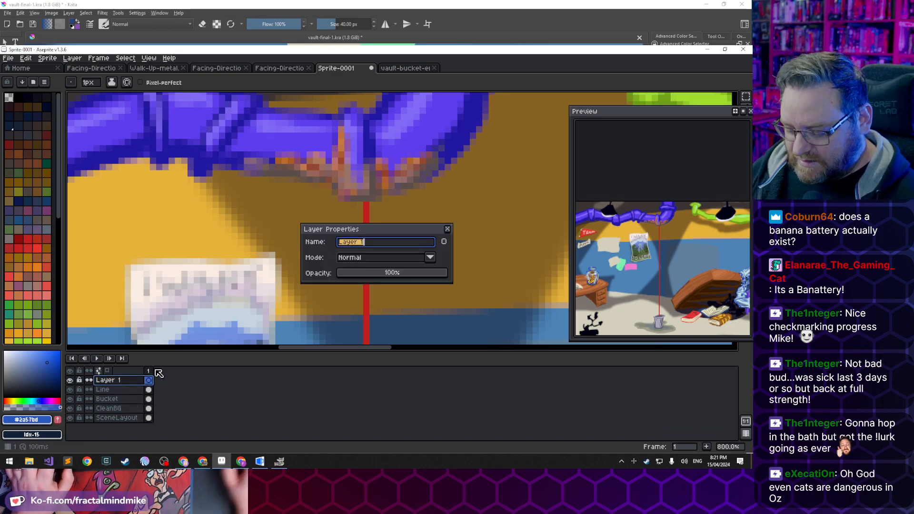
type("Drip")
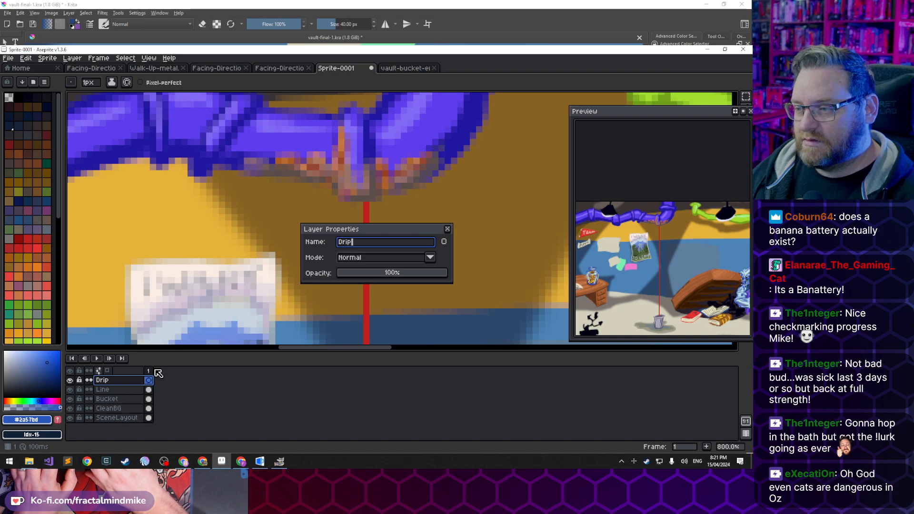
type("1")
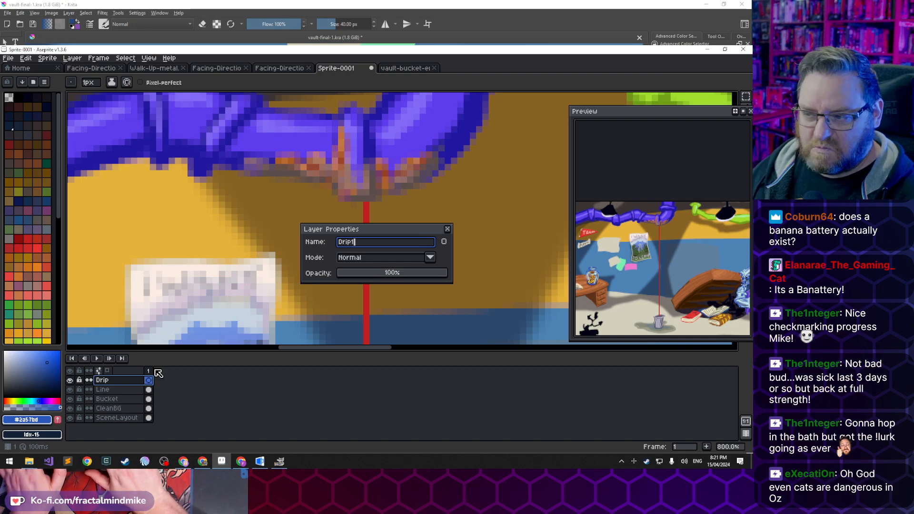
key("Return")
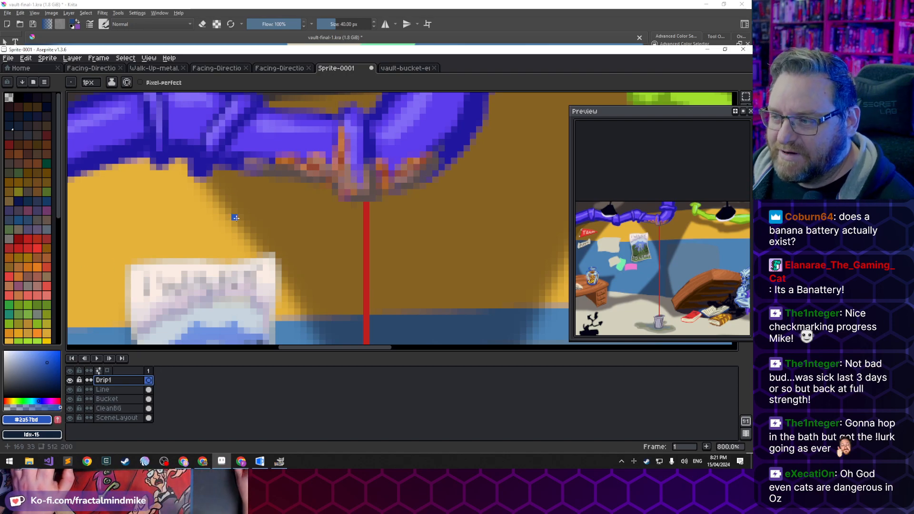
Start drawing the blue drip on Drip1 at the underside of the rusty purple pipe joint
left_click(385, 200)
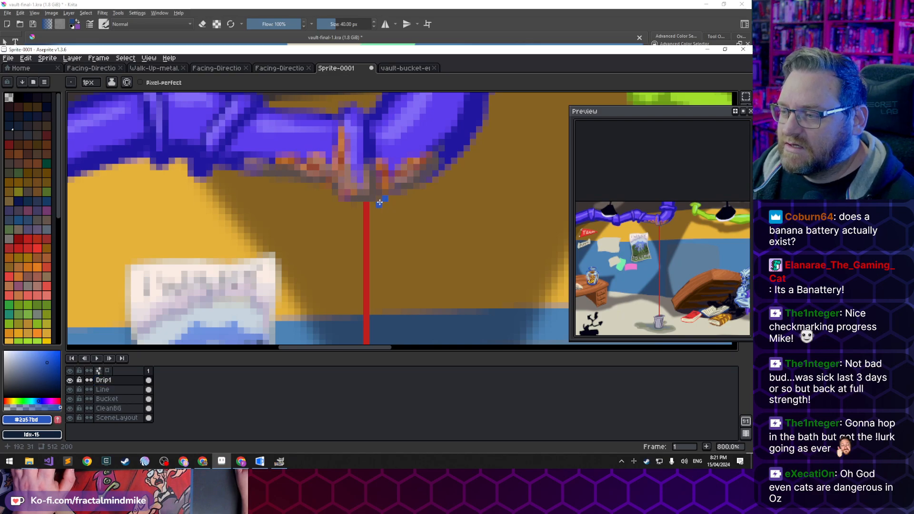
Paint blue water pixels along the underside of the rusty pipe joint on the Drip1 layer and add a second frame
left_click(349, 205)
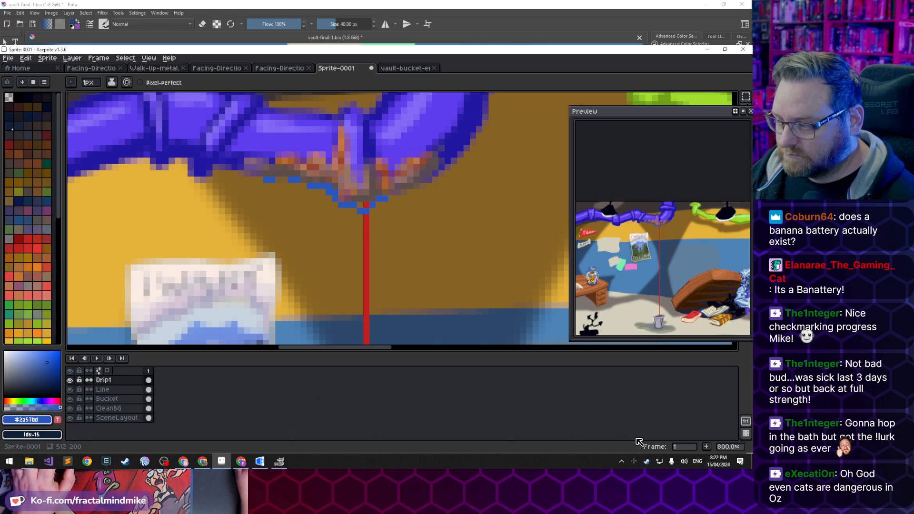
left_click(707, 447)
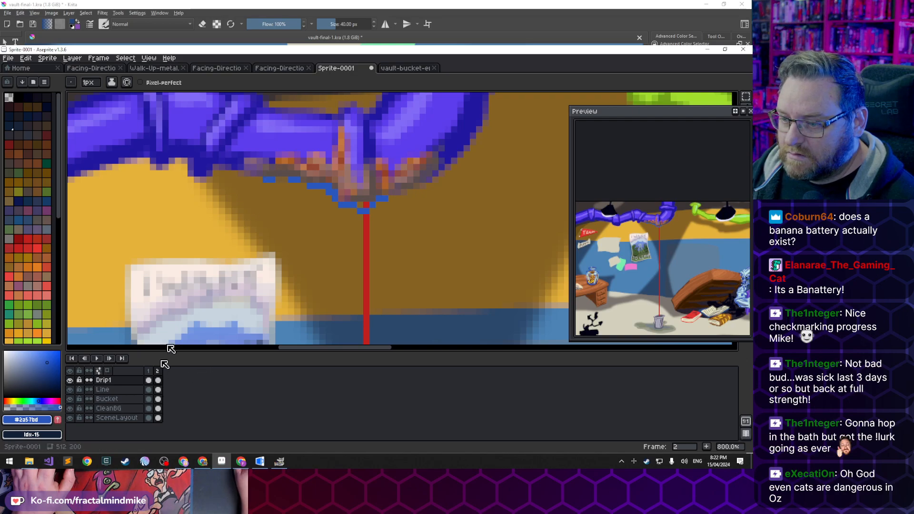
On frame 2, erase and repaint the blue water pixels left of the joint so the water shifts toward the drip point
right_click(265, 179)
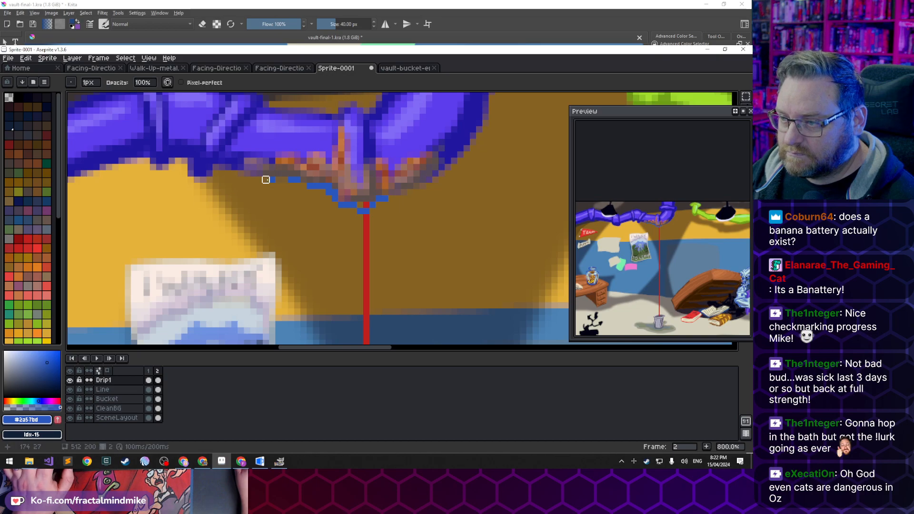
key("b")
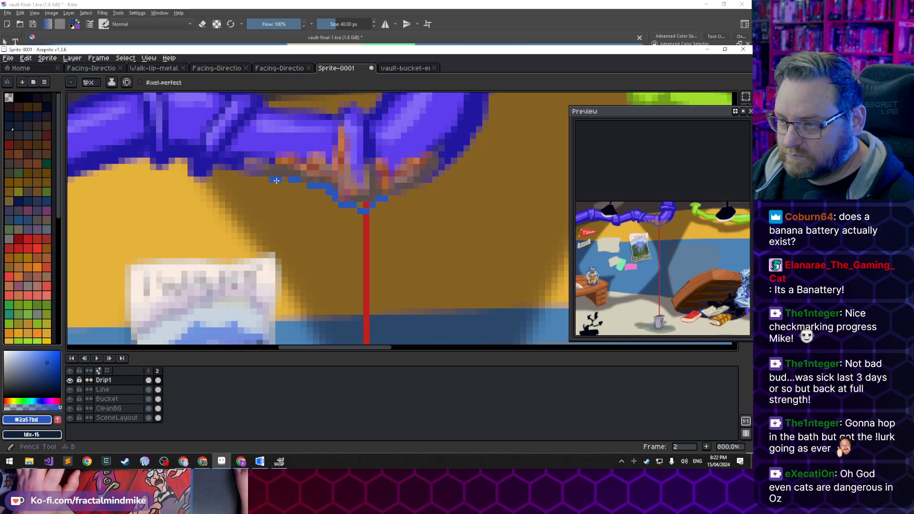
key("e")
key("b")
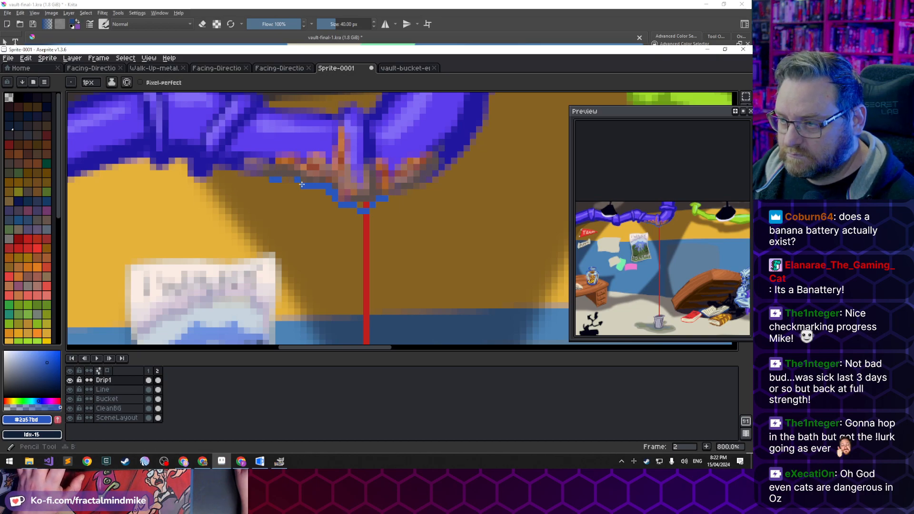
key("e")
key("b")
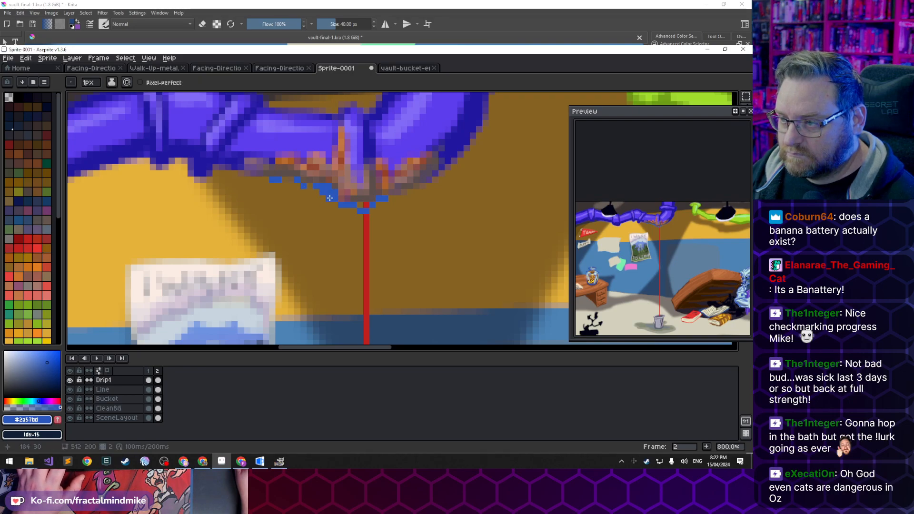
left_click(327, 196)
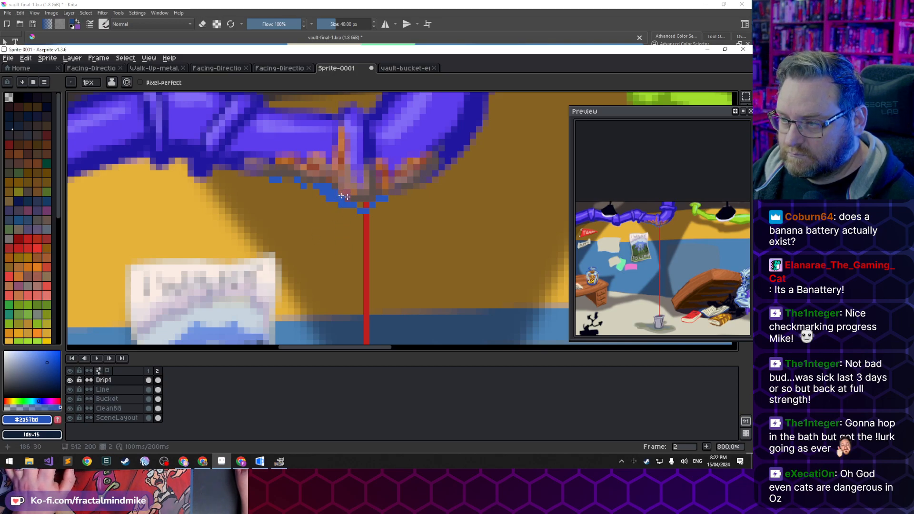
Shade the water just above the red guide line on frames 2 and 1, using purples #43338b and #5e4579 sampled from the artwork
left_click(434, 167, "alt")
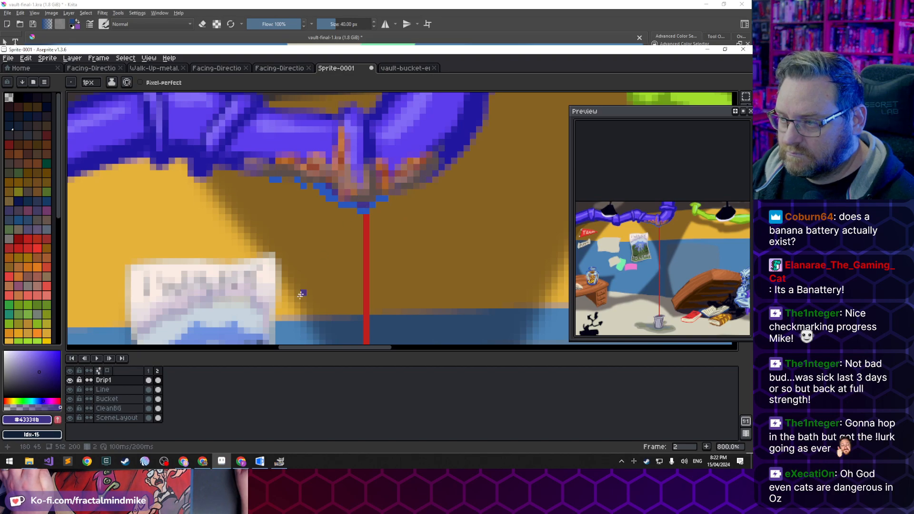
left_click(149, 381)
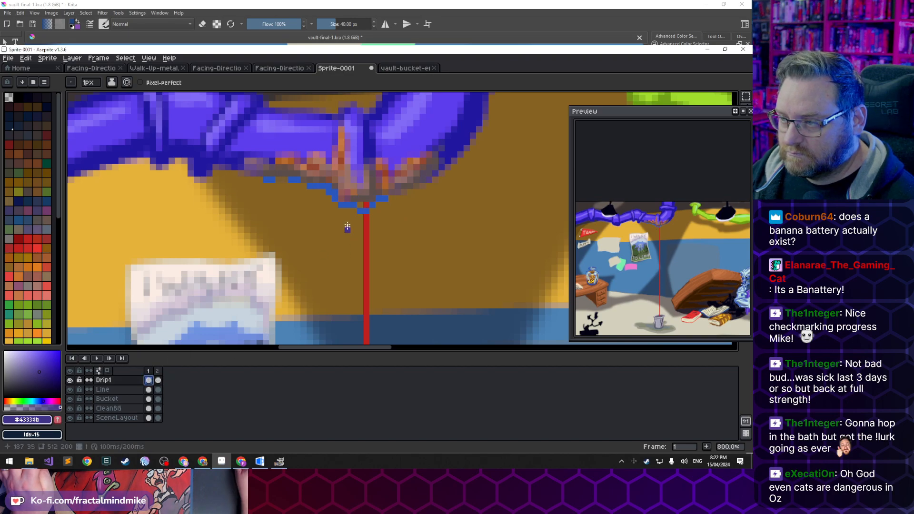
key("i")
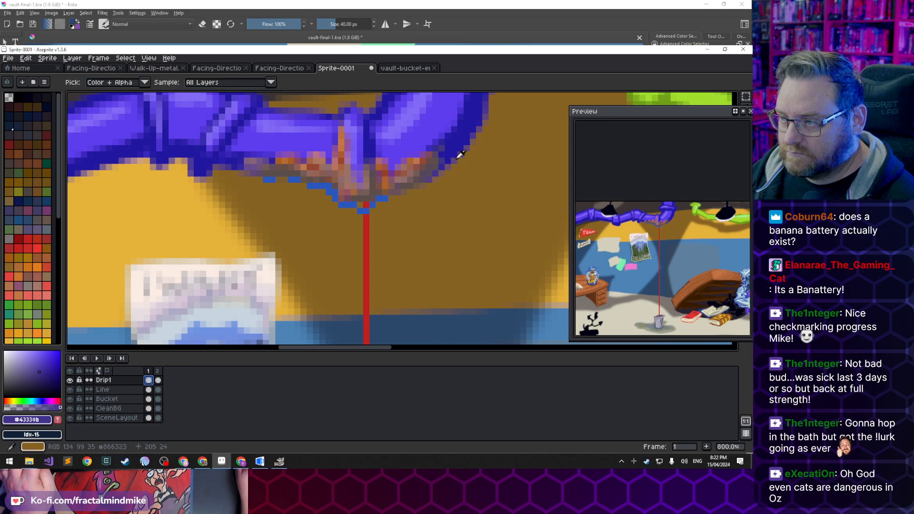
left_click(353, 206)
key("b")
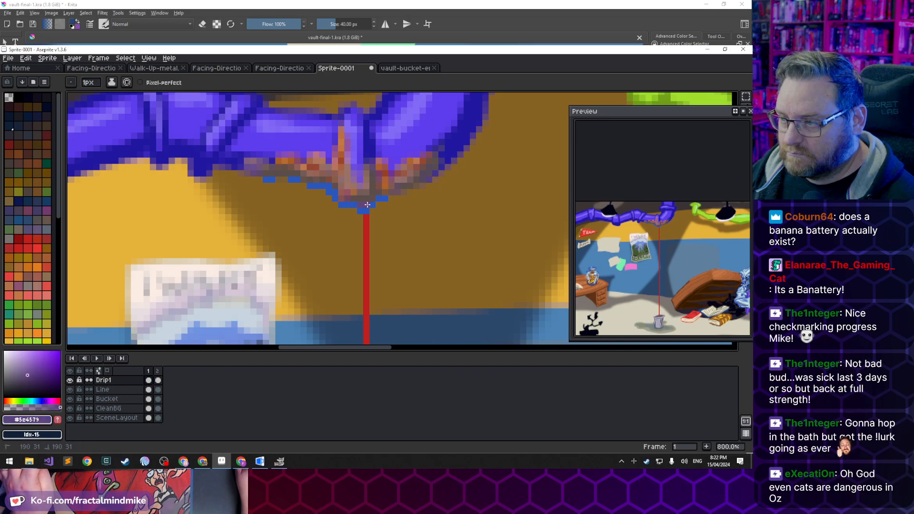
Check frame 1 against frame 2 and undo the last pencil stroke
left_click(148, 371)
key("Right")
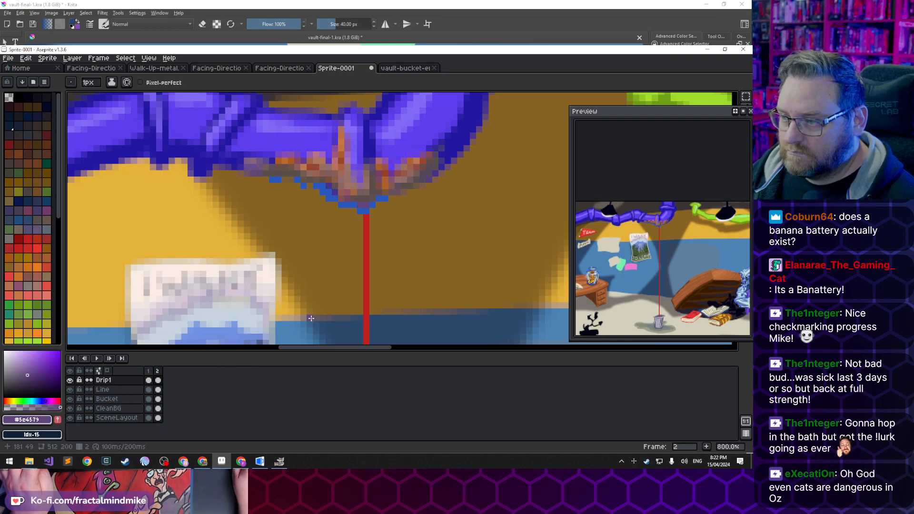
key("Left")
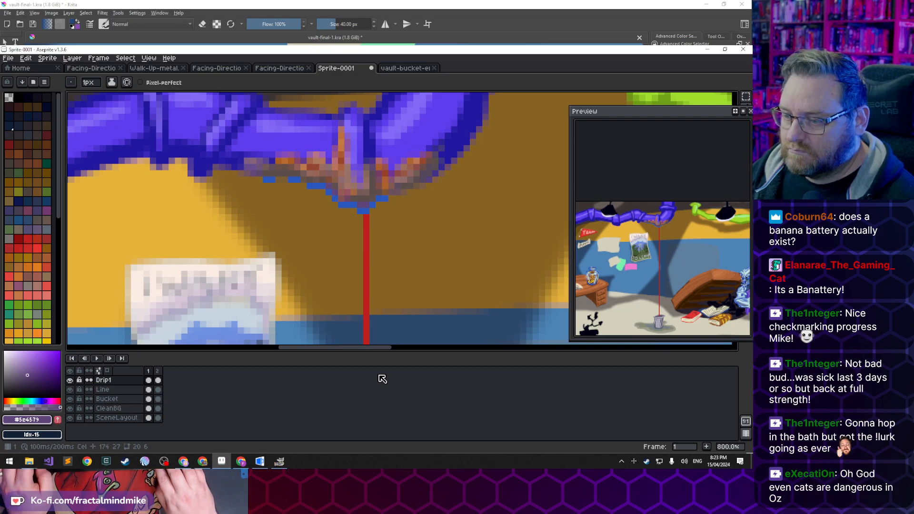
key("ctrl+z")
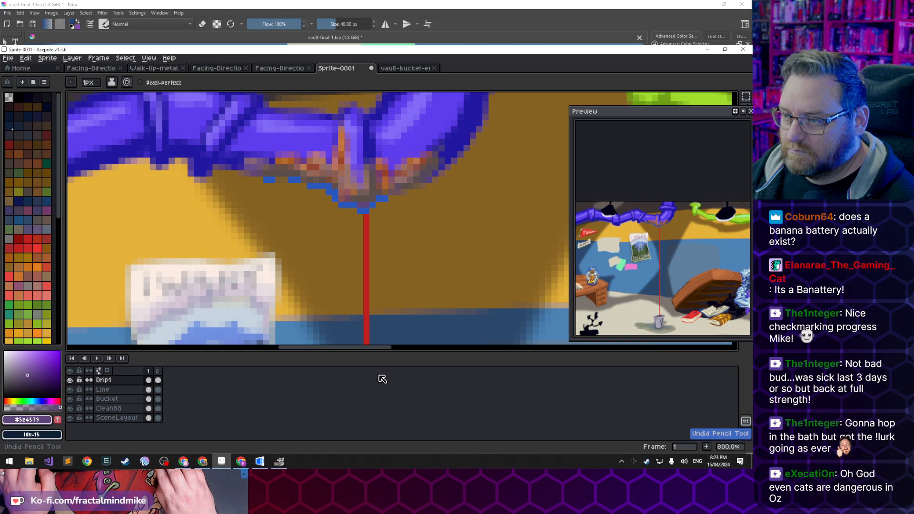
Flip repeatedly between frames 1 and 2 to examine how the water moves along the pipe
key("Right")
key("Left")
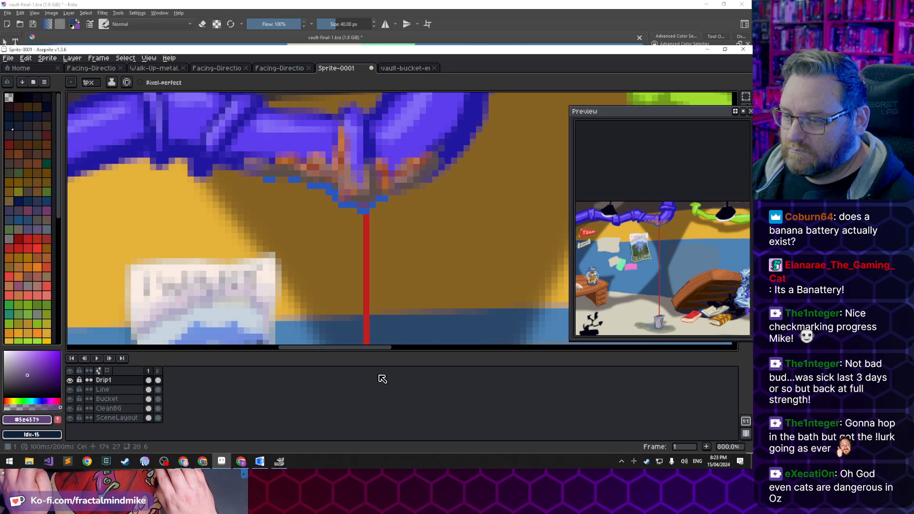
key("Right")
key("Left")
key("Right")
key("Left")
key("Right")
key("Left")
key("Right")
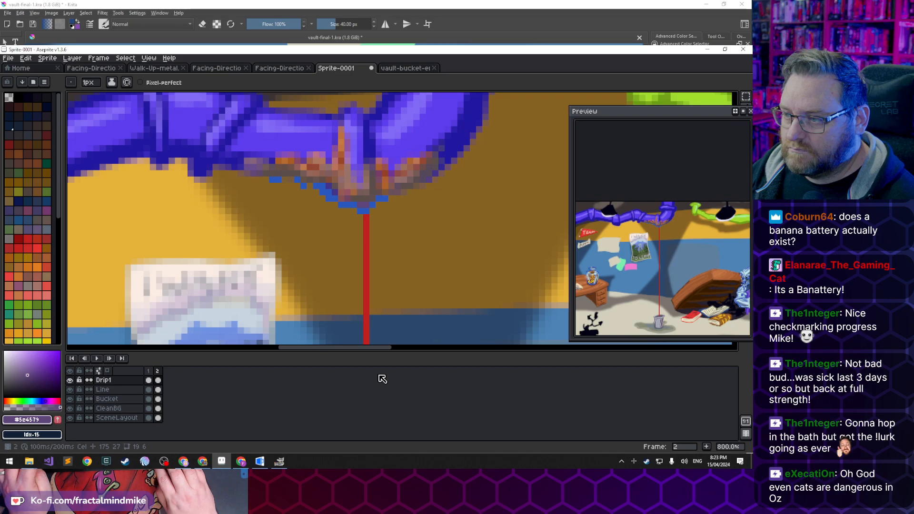
key("Left")
key("Right")
key("Left")
key("Right")
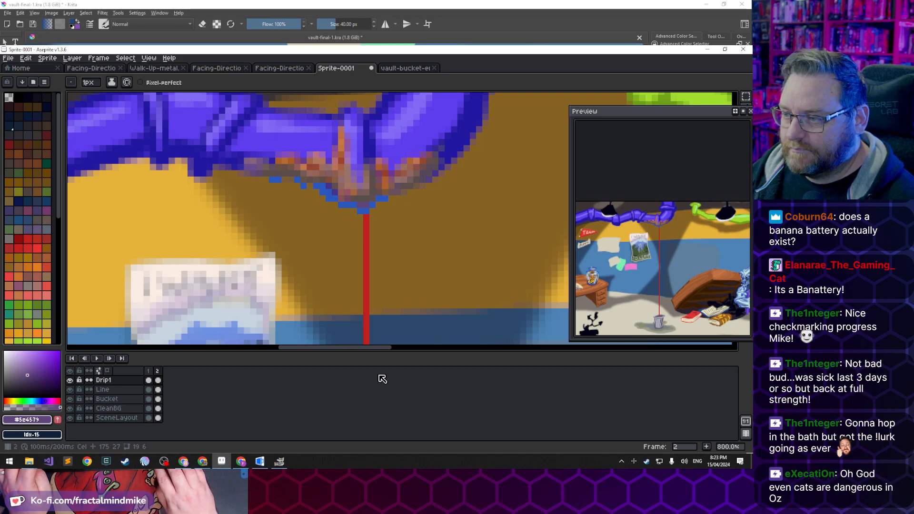
On frame 2, extend the drip downward with blue #2a57bd pixels and shade its centre with dark purple #43338b
left_click(352, 210, "alt")
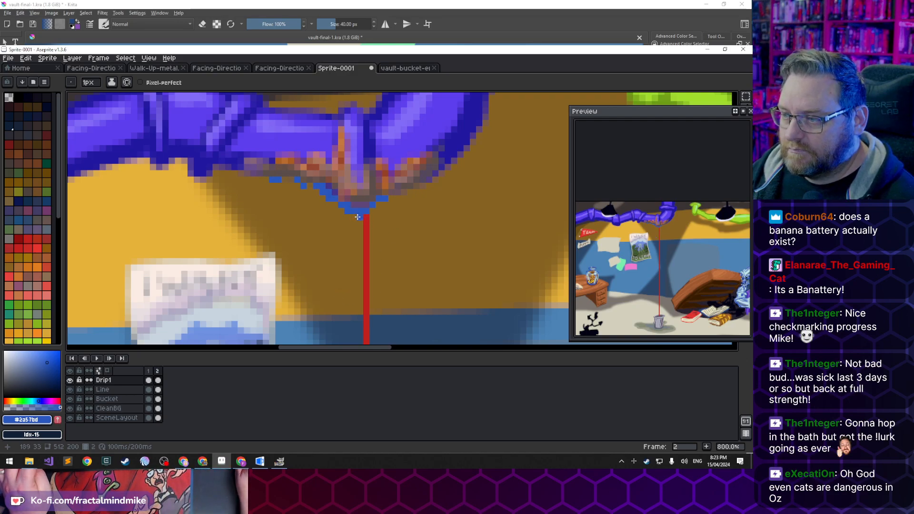
left_click(372, 214)
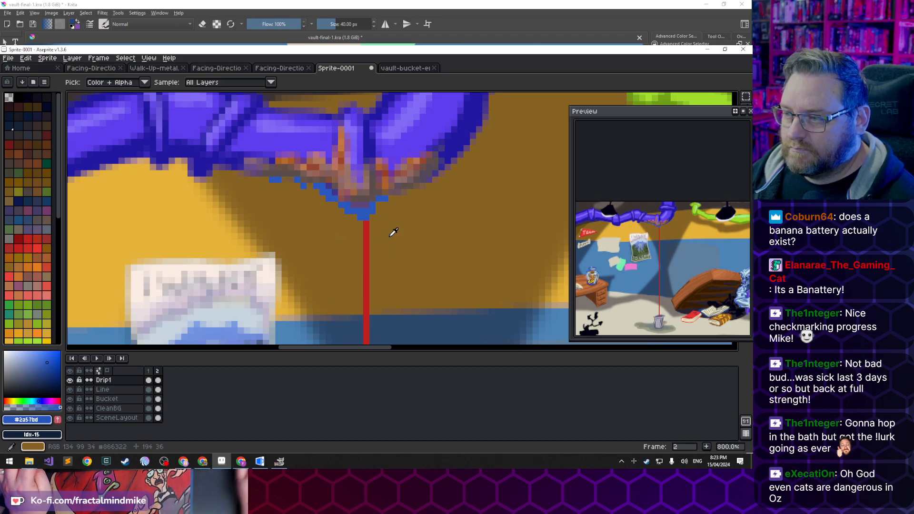
left_click(339, 187, "alt")
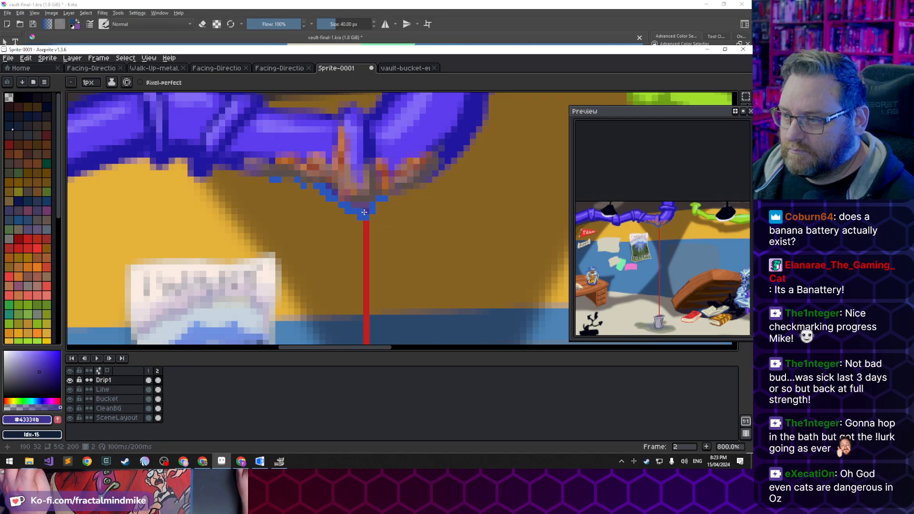
left_click(363, 210)
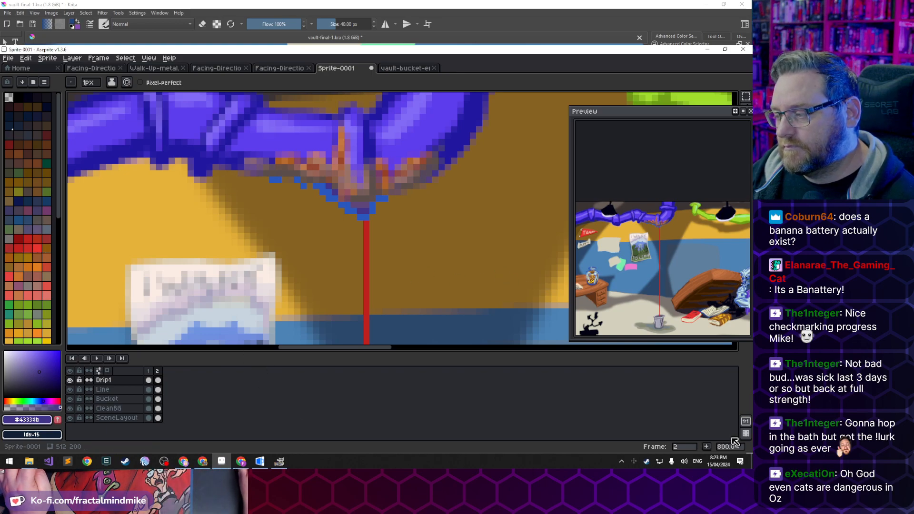
Add a third frame and enlarge the drip one row lower with blue #2a57bd pixels around the red guide line
left_click(707, 447)
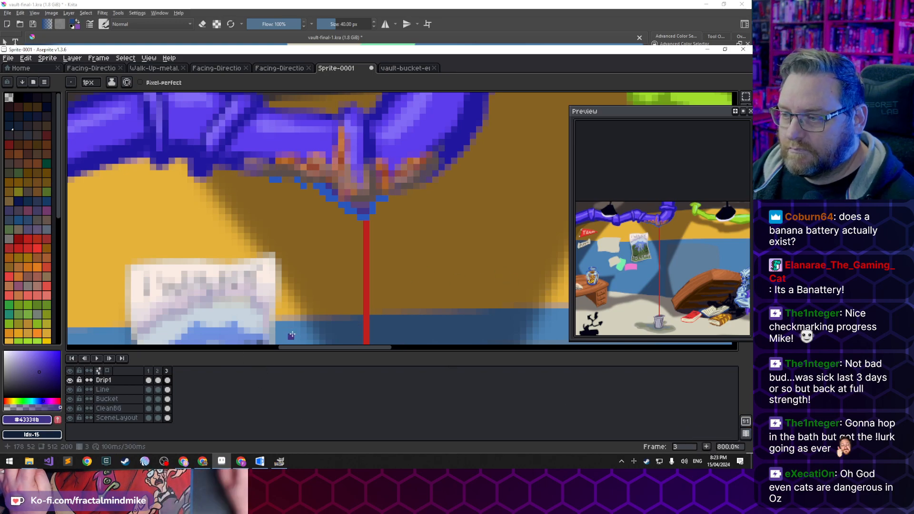
key("i")
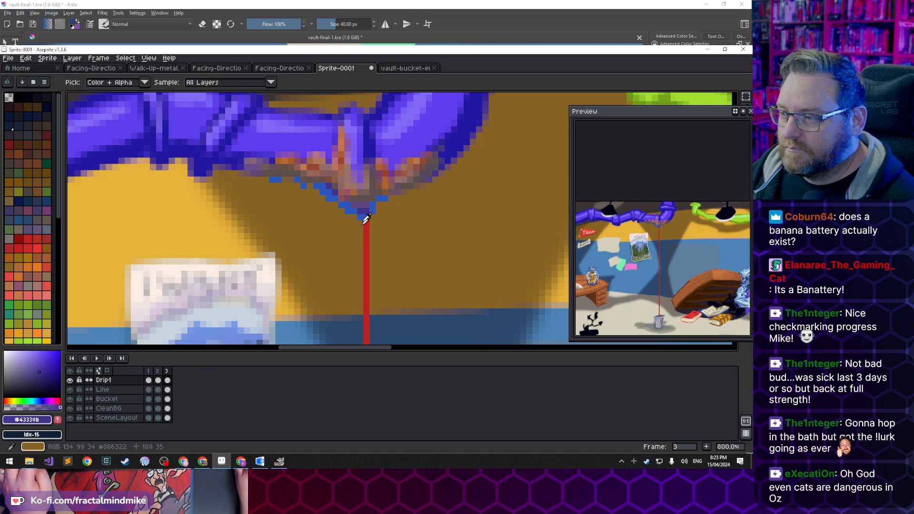
left_click(363, 215)
key("b")
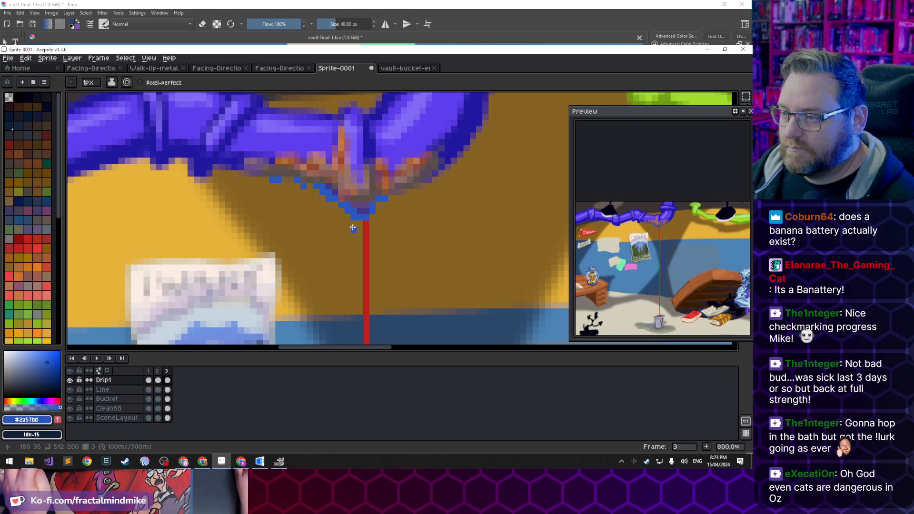
left_click(349, 217)
left_click(355, 224)
left_click(361, 224)
left_click(365, 224)
left_click(374, 224)
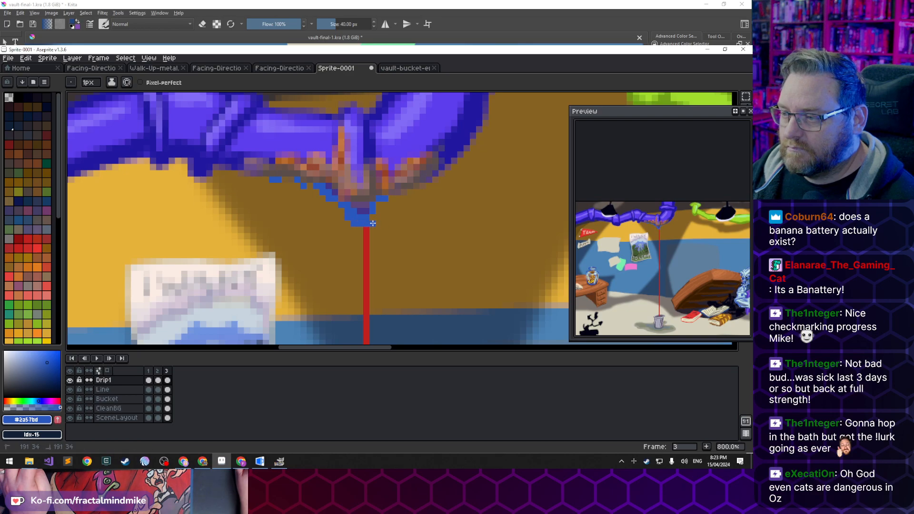
Shade the inside of the frame 3 drip with purples #5e4579 and #43338b sampled from the existing shading
key("alt")
left_click(369, 207, "alt")
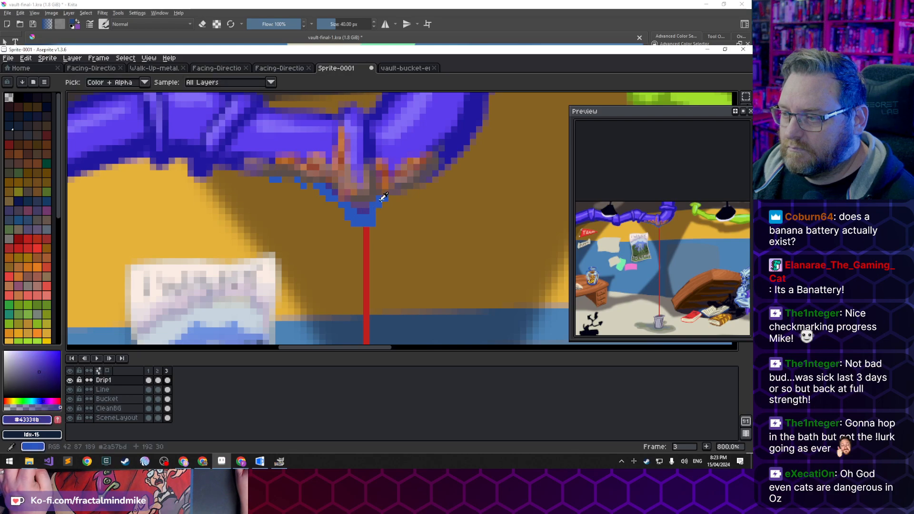
left_click(366, 204, "alt")
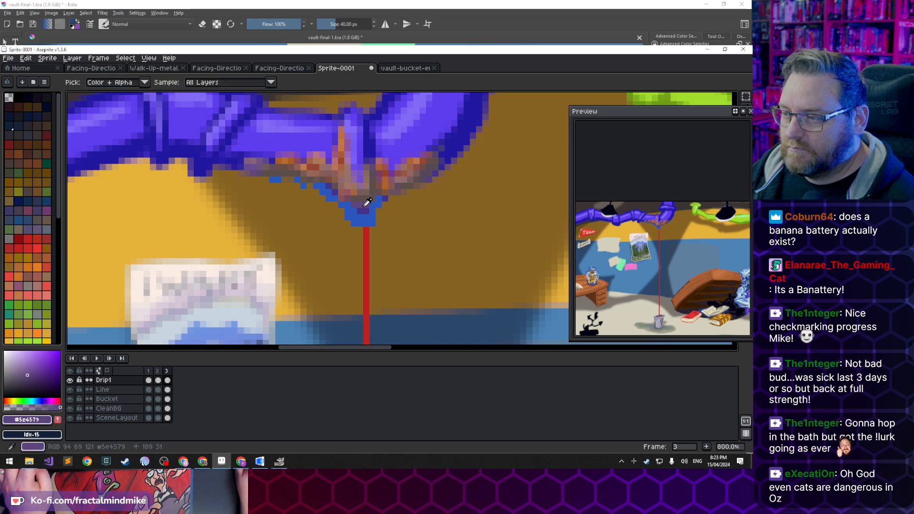
left_click(367, 210, "alt")
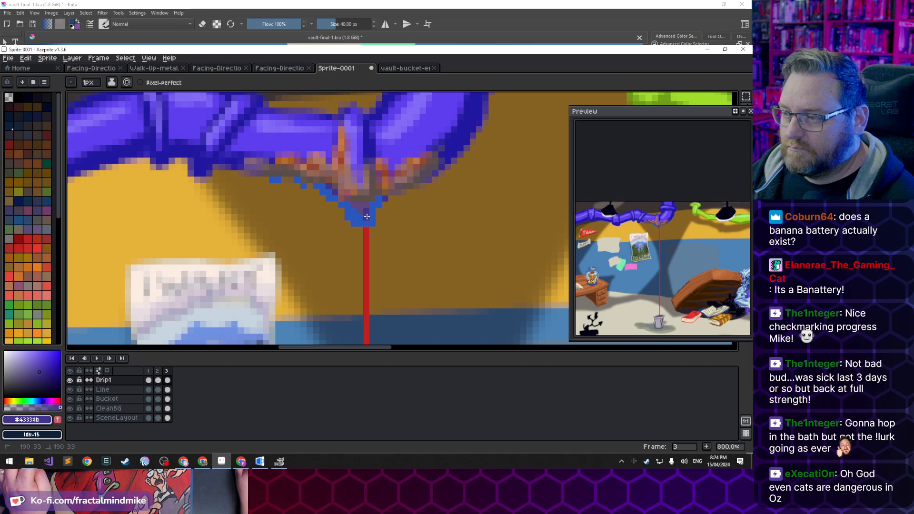
left_click(367, 204, "alt")
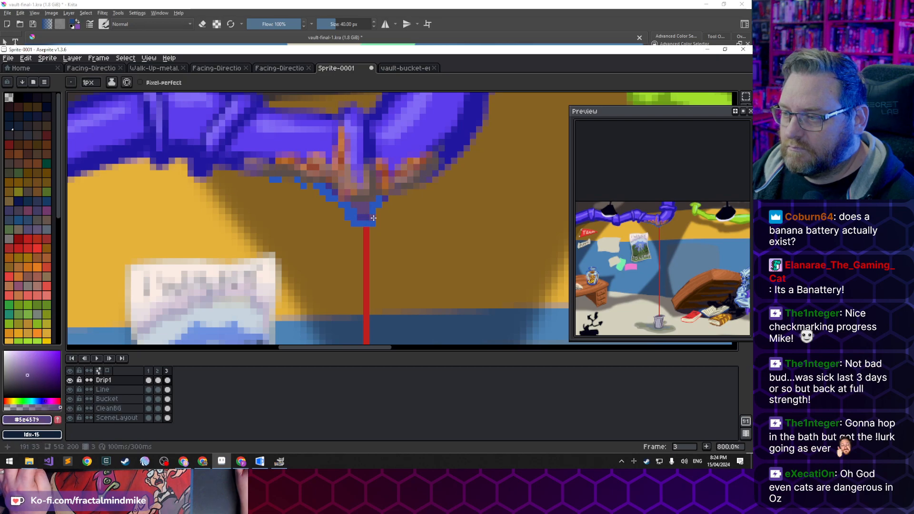
left_click(353, 210)
left_click(363, 216, "alt")
left_click(356, 217)
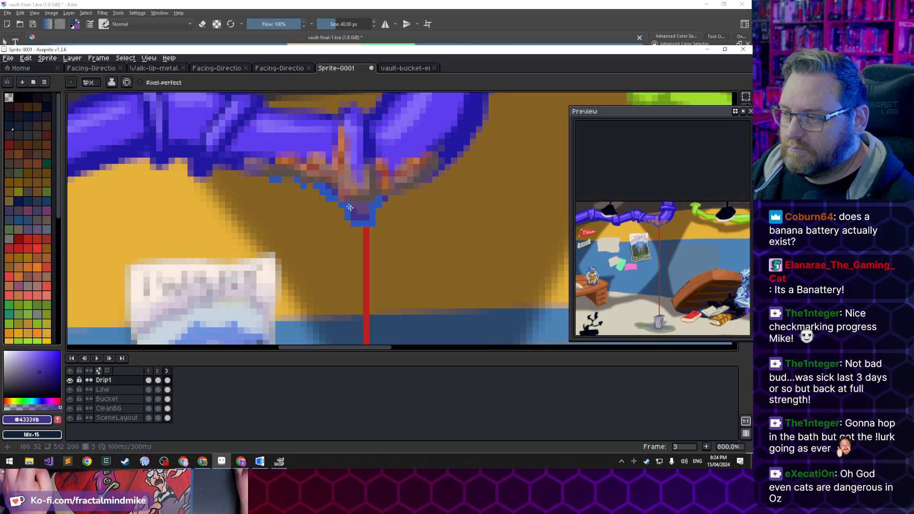
On frame 3, repaint the blue water edge left of the drip and along the pipe's underside, erasing gaps in it
left_click(337, 206, "alt")
left_click(337, 206)
left_click(341, 210)
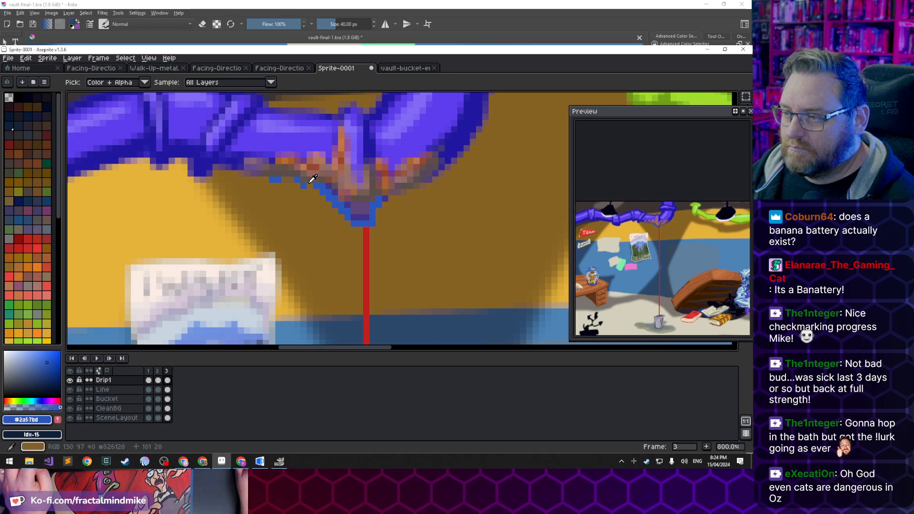
left_click(309, 185)
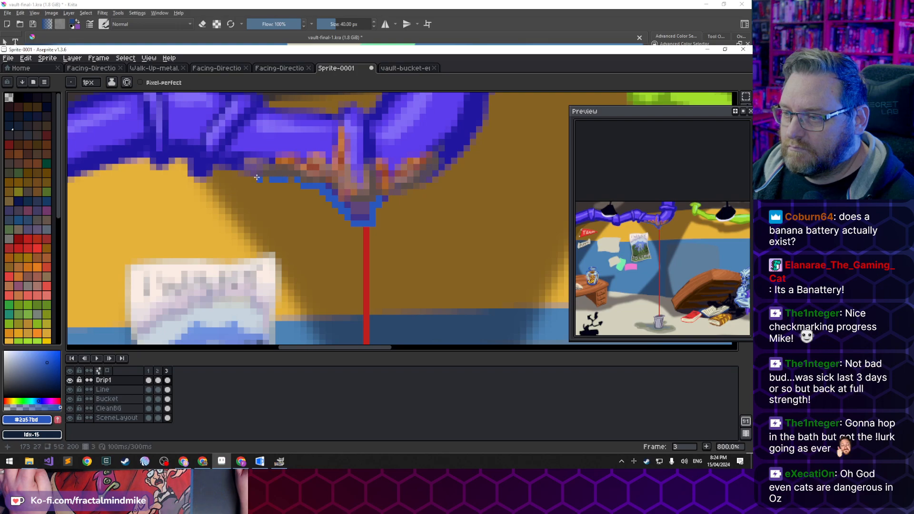
key("e")
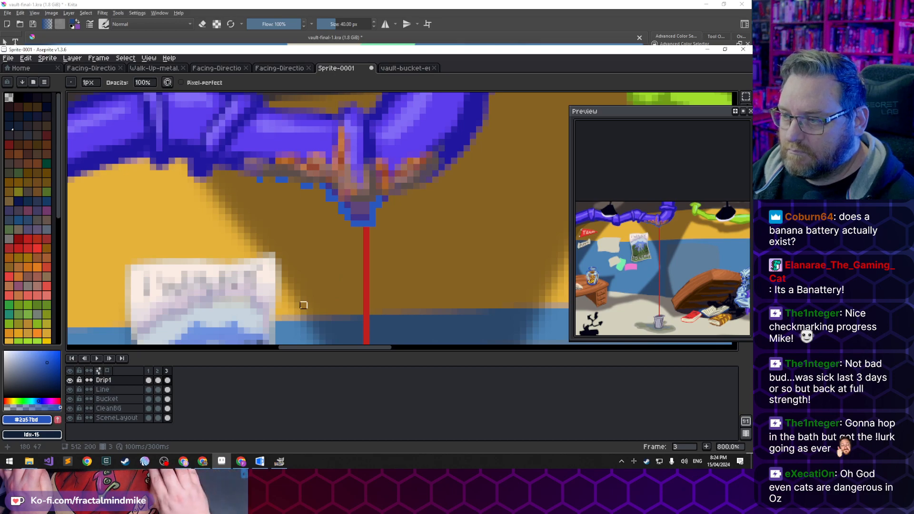
Step back and forth through frames 1 to 3 to examine the growing drip animation
key("Left")
key("Left")
key("Right")
key("Right")
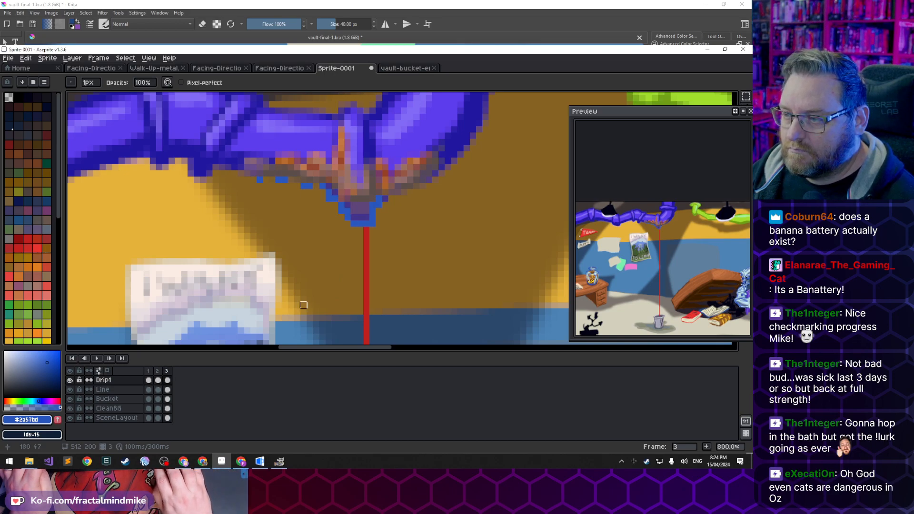
key("Left")
key("Left")
key("Right")
key("Right")
key("Left")
key("Left")
key("Right")
key("Right")
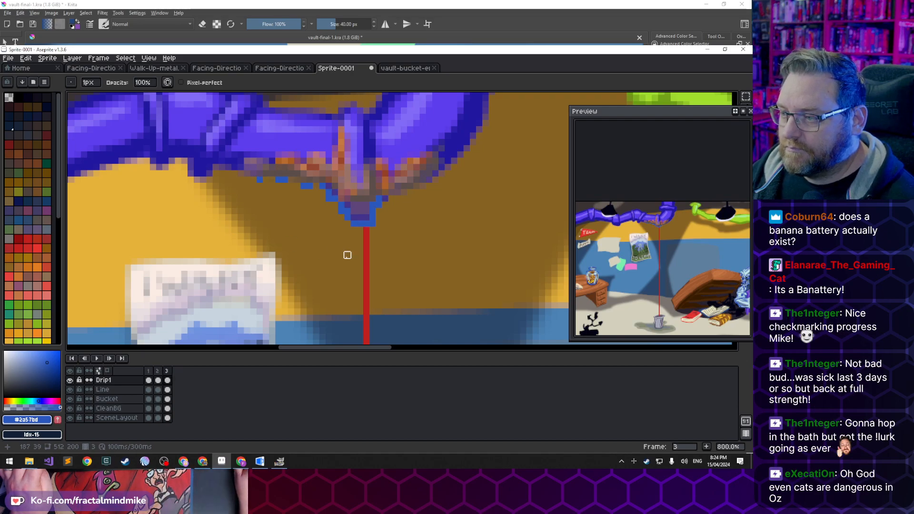
Add a fourth frame and shift the blue water pixels along the pipe's underside one pixel toward the drip, erasing their trailing ends
left_click(706, 447)
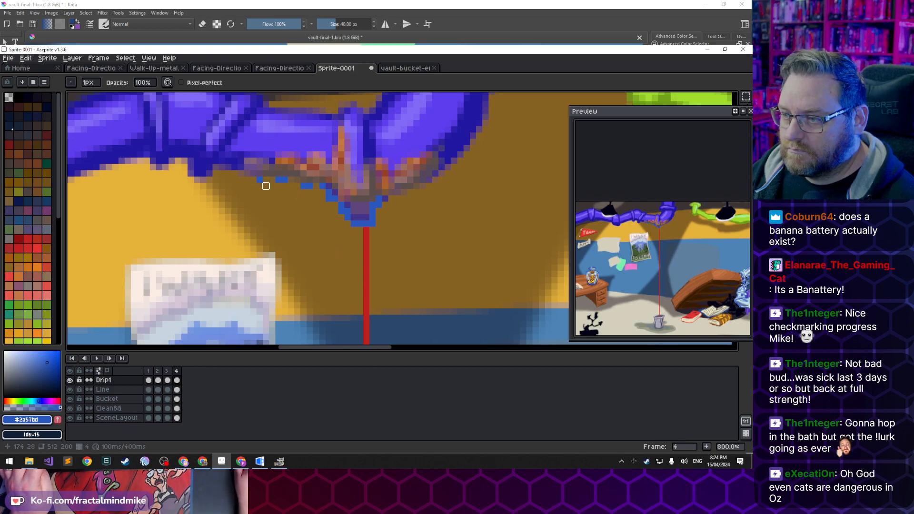
key("alt")
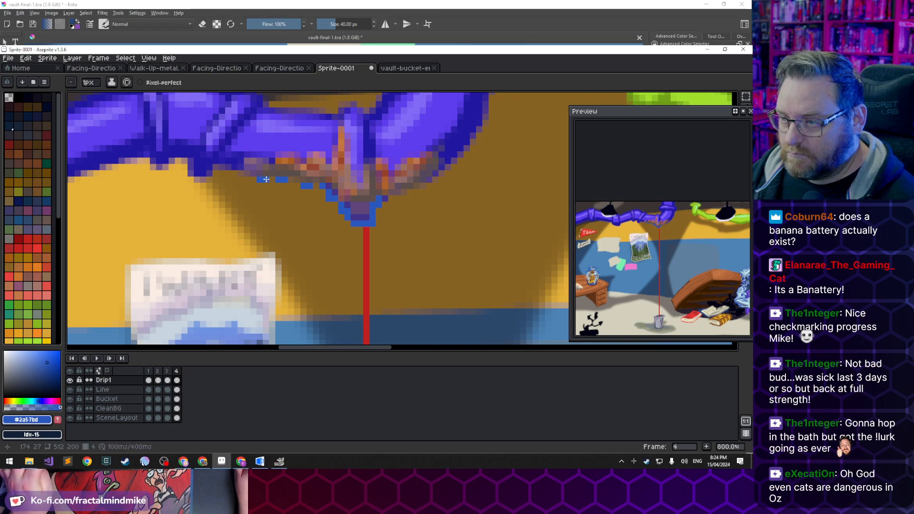
key("e")
left_click(279, 179)
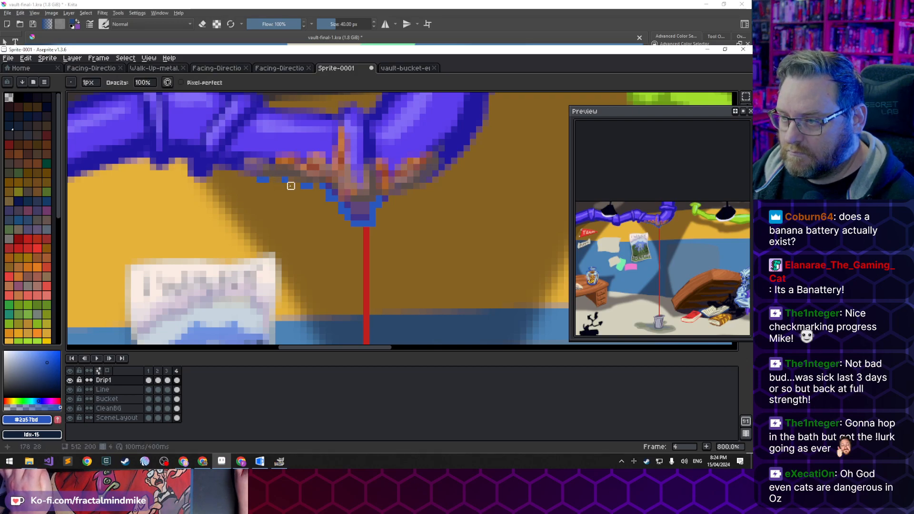
key("b")
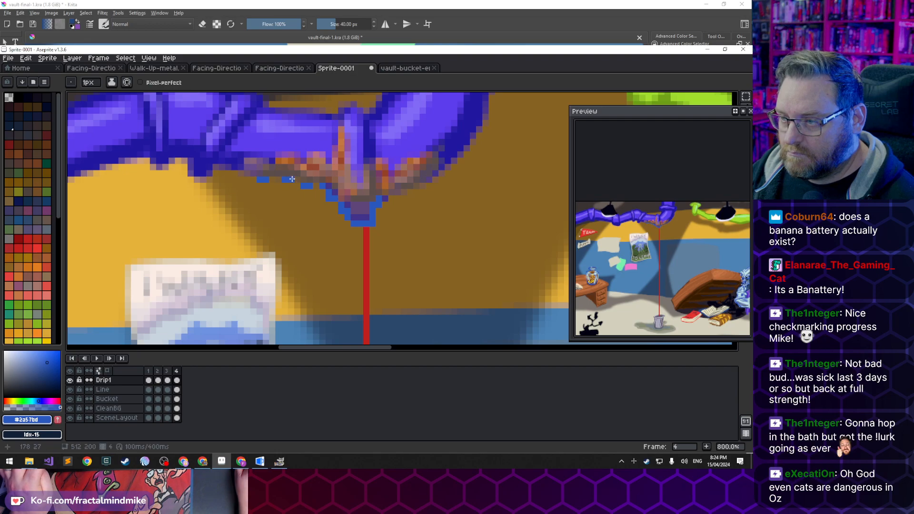
key("e")
left_click(304, 187)
key("b")
left_click_drag(313, 186, 322, 193)
key("e")
left_click(325, 200)
key("b")
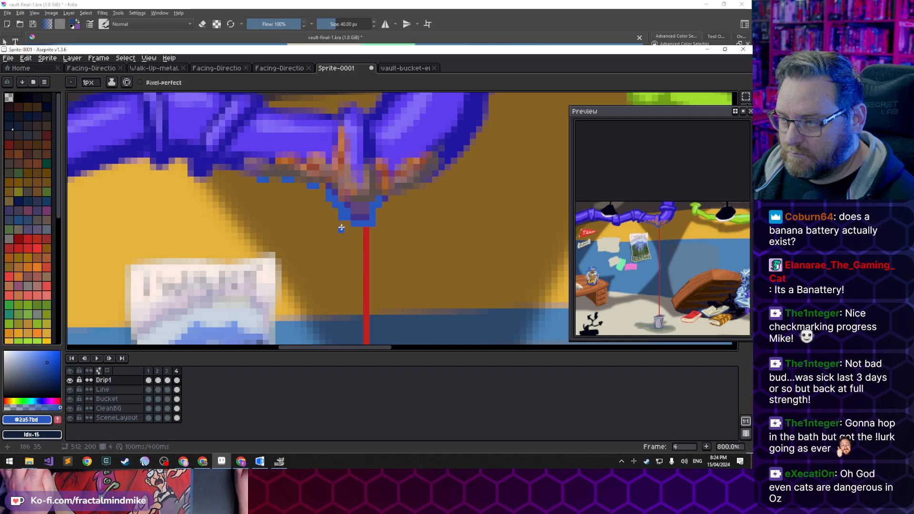
Widen and lengthen the frame 4 drip's outline around the red guide line with blue #2a57bd pixels
left_click_drag(352, 231, 371, 235)
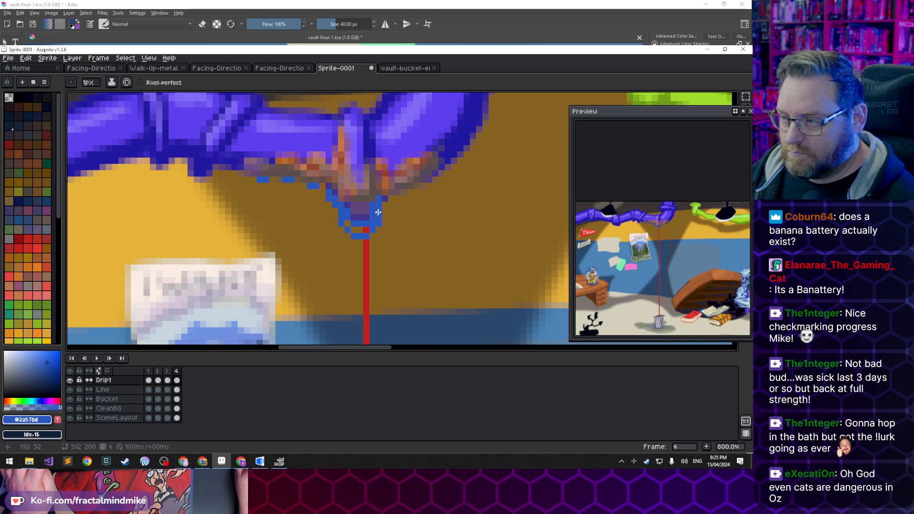
key("e")
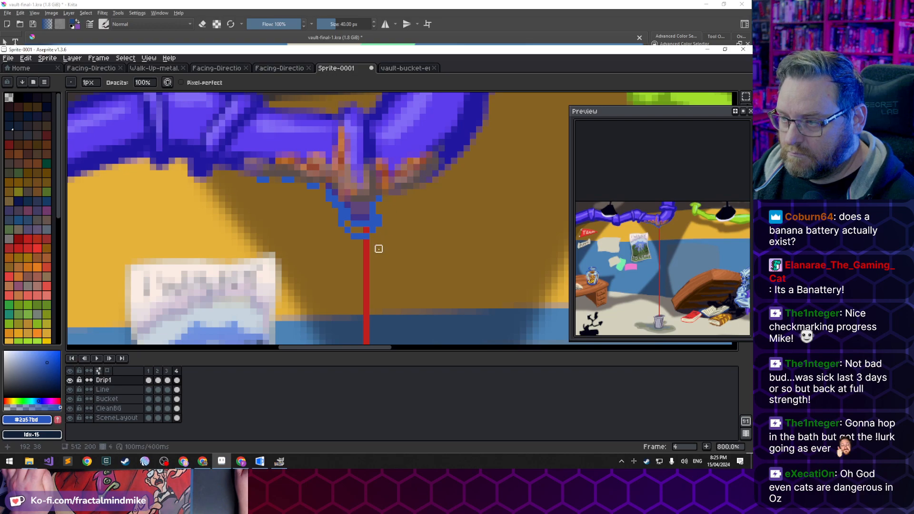
key("b")
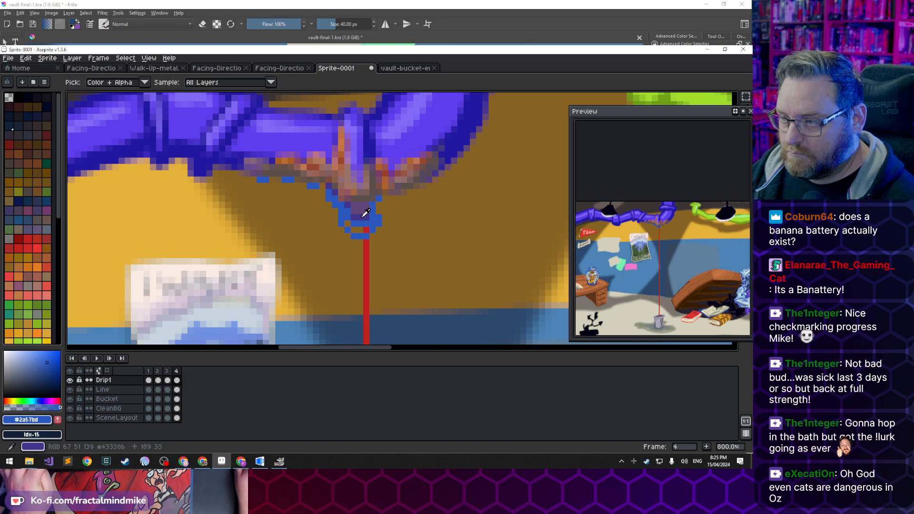
Shade the inside of the frame 4 drip with purples #5e4579 and #43338b sampled from the existing shading
left_click(357, 223, "alt")
left_click(354, 229)
left_click(348, 224)
left_click(360, 229)
left_click(366, 229)
left_click(357, 222, "alt")
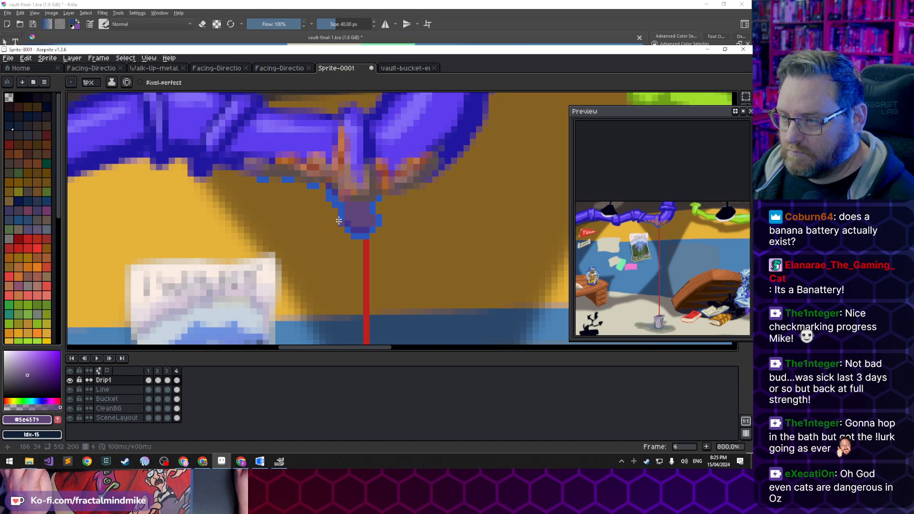
left_click(338, 206, "alt")
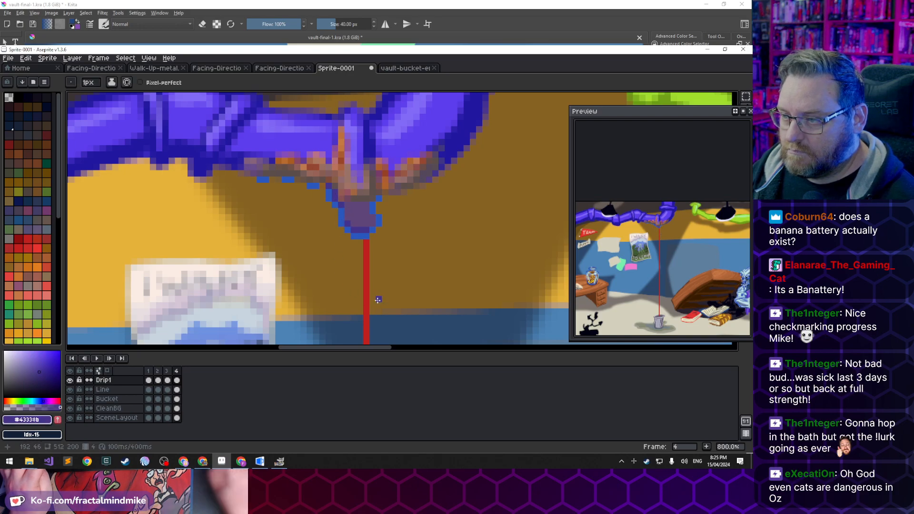
key("Left")
key("Left")
key("Right")
key("Right")
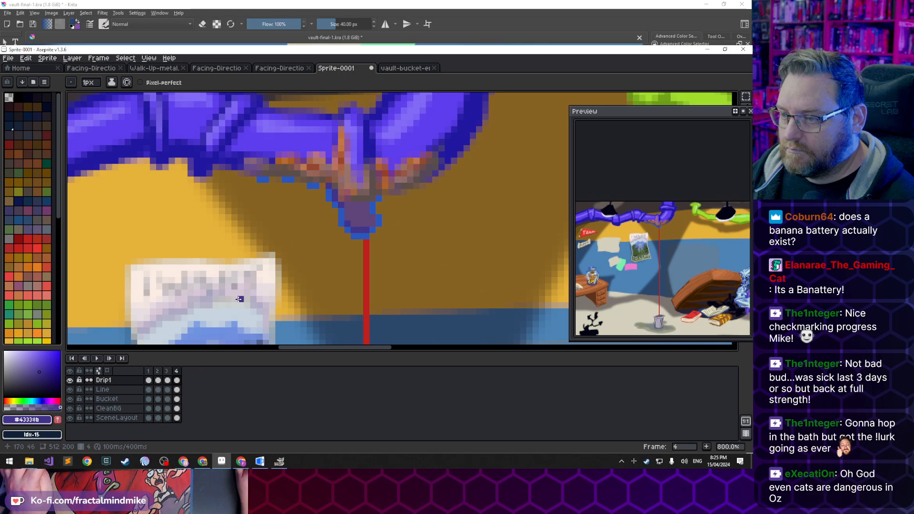
Add a highlight pixel inside the frame 4 drip with a light blue sampled from the poster
key("i")
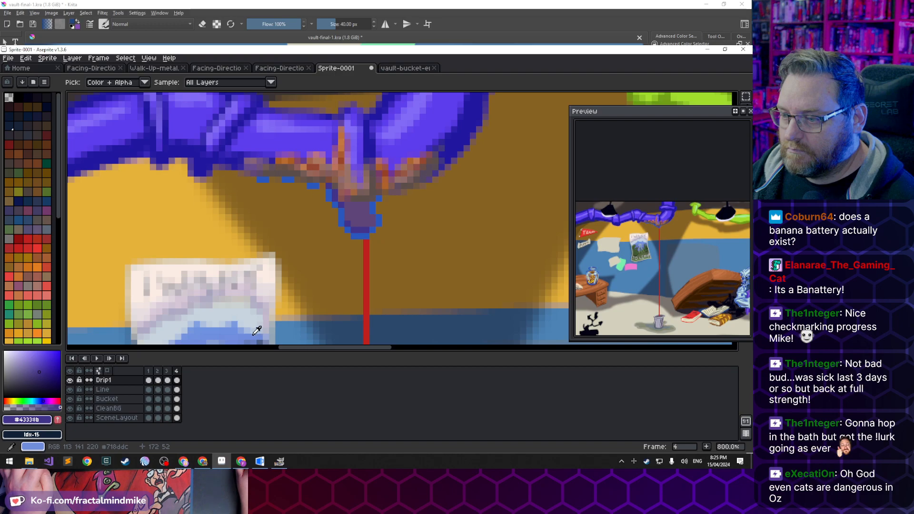
left_click(245, 325)
key("b")
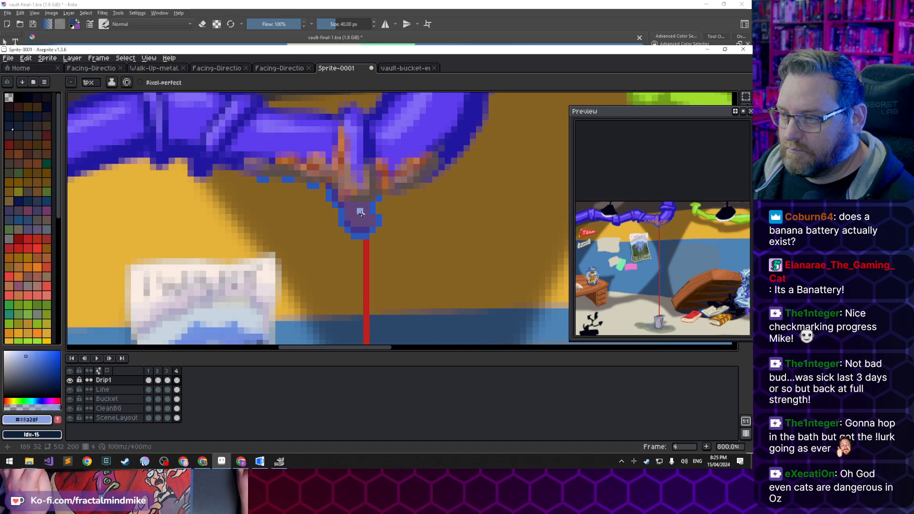
left_click(366, 223)
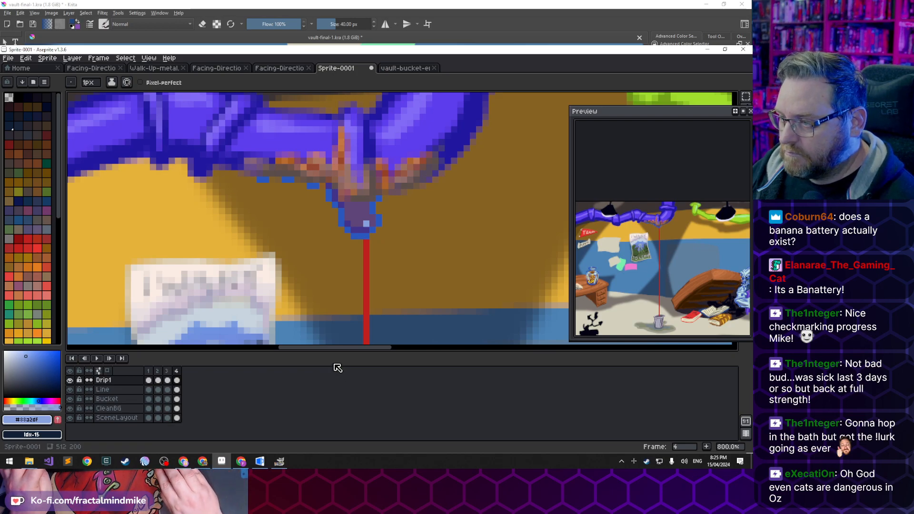
key("Right")
key("Left")
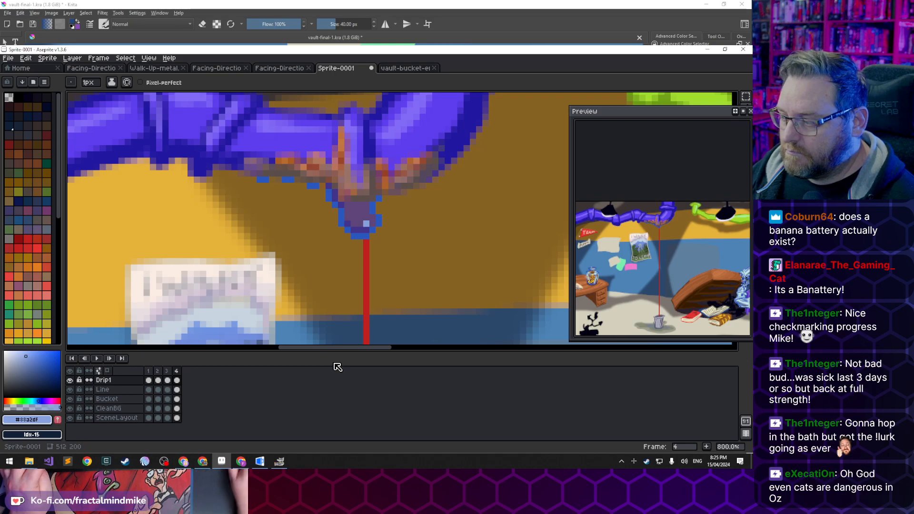
Add a fifth frame and enlarge the drip one row lower using blue #2a57bd, purple #43338b and light-blue highlight pixels
left_click(708, 448)
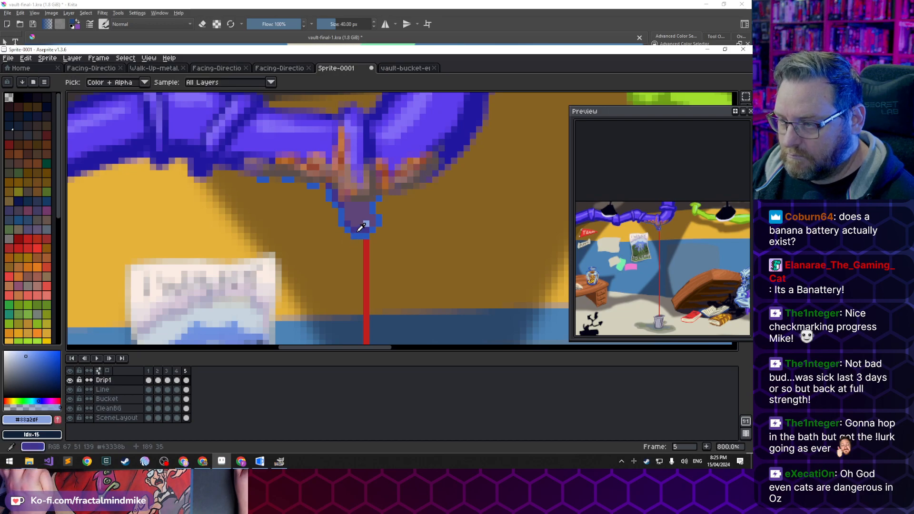
left_click(339, 233, "alt")
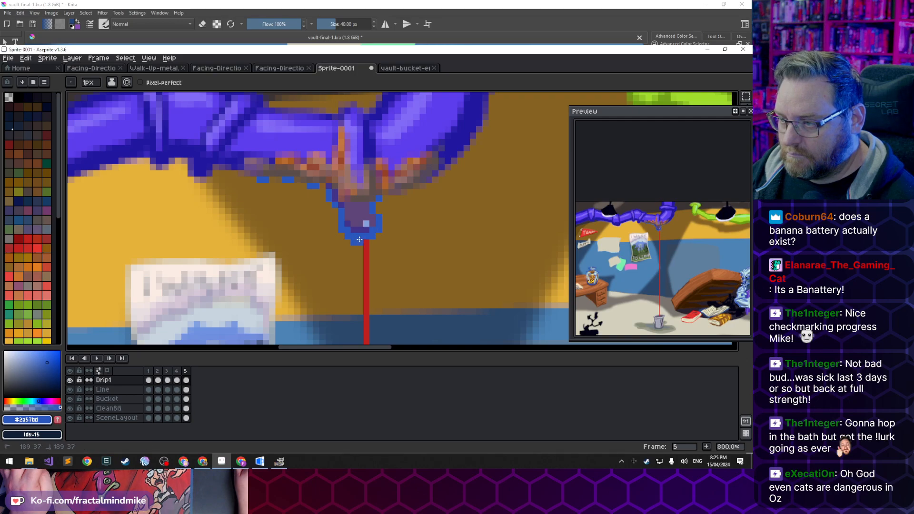
left_click(347, 226, "alt")
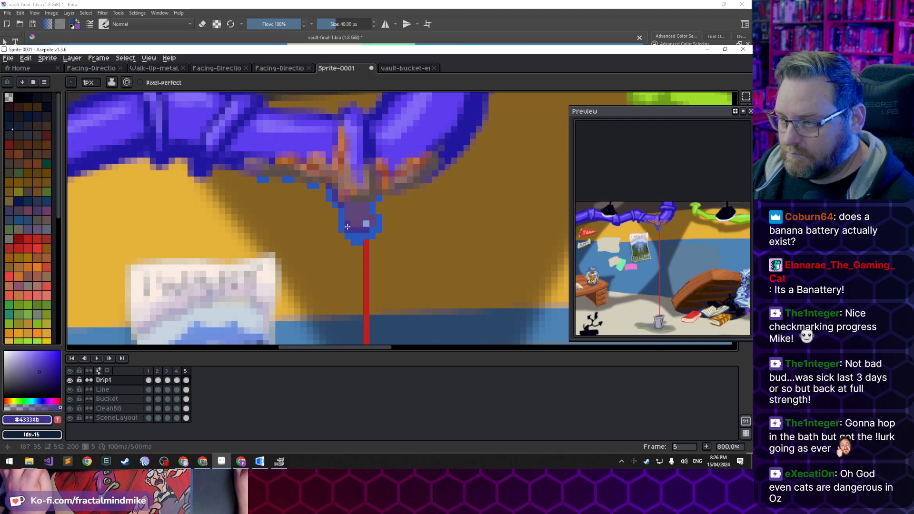
left_click(359, 236)
left_click(371, 230)
left_click(366, 220, "alt")
left_click(359, 230)
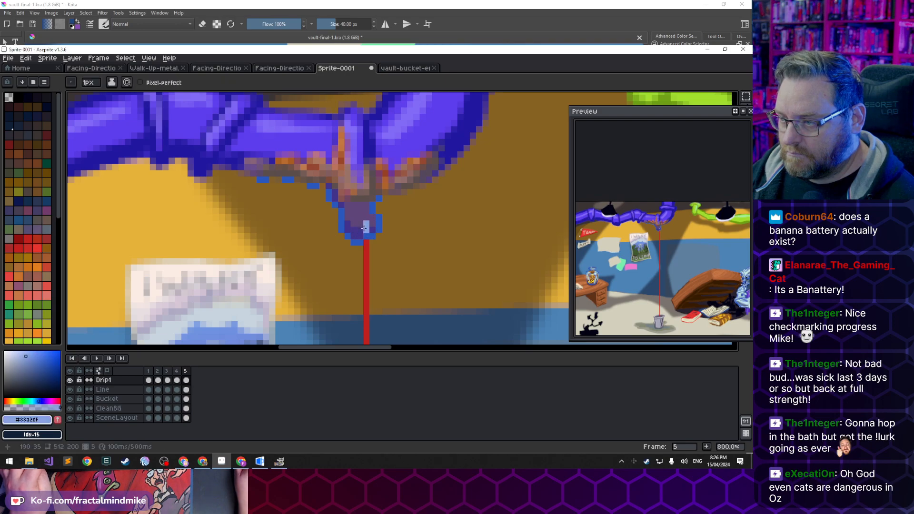
Round off the frame 5 drip's neck with blue #2a57bd and purple #5e4579 pixels, erasing excess pixels on both sides
left_click(375, 206, "alt")
left_click(377, 212)
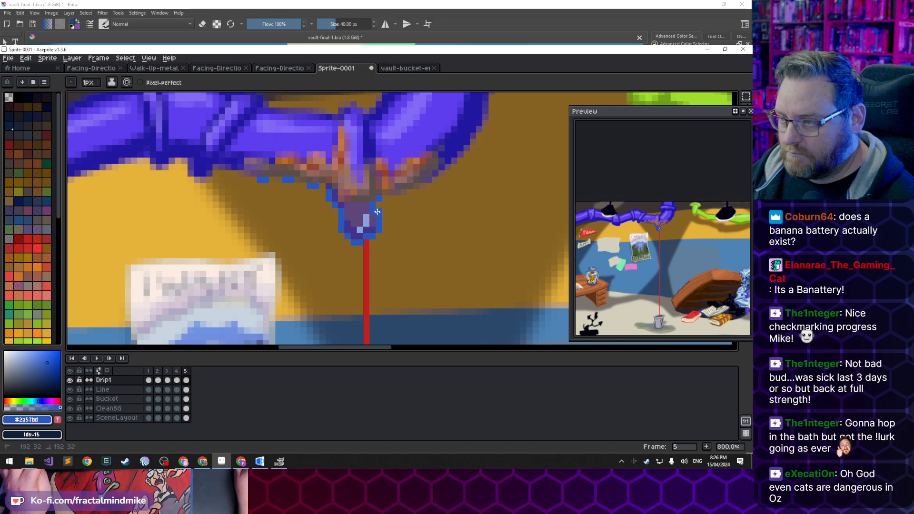
left_click(373, 216, "alt")
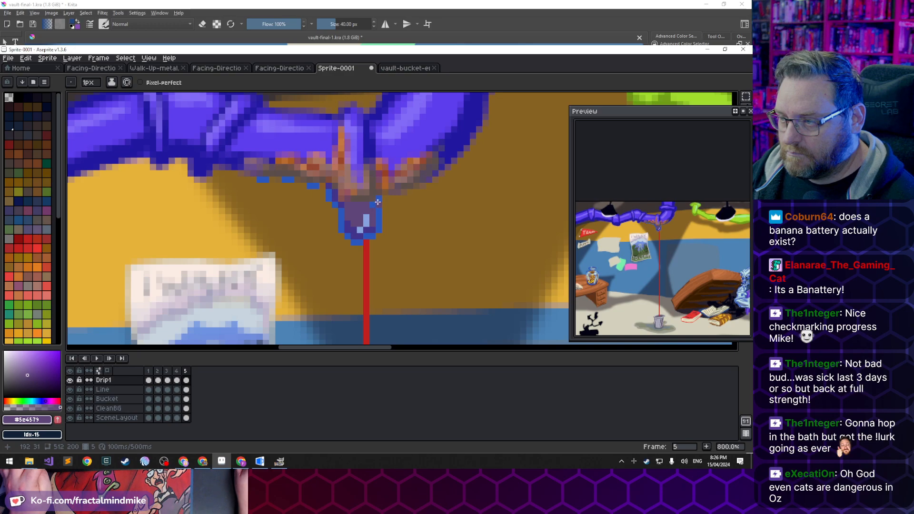
key("e")
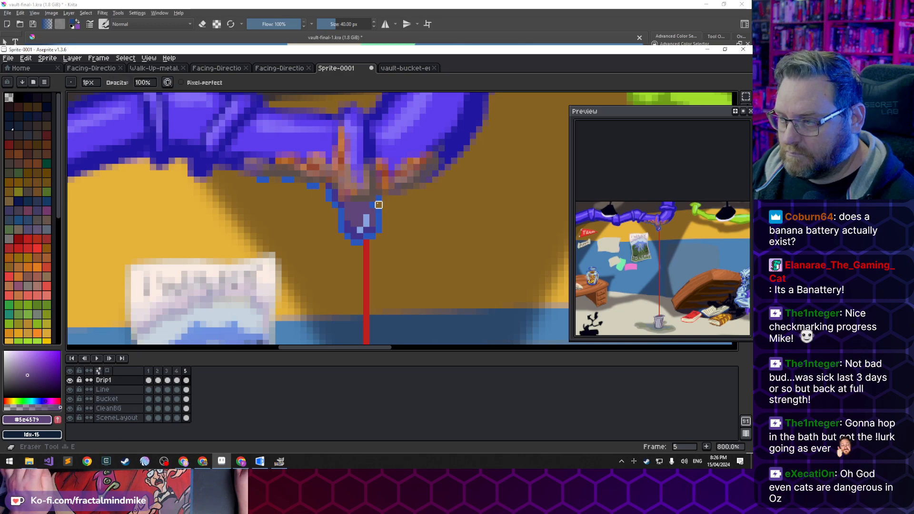
key("b")
left_click(342, 204, "alt")
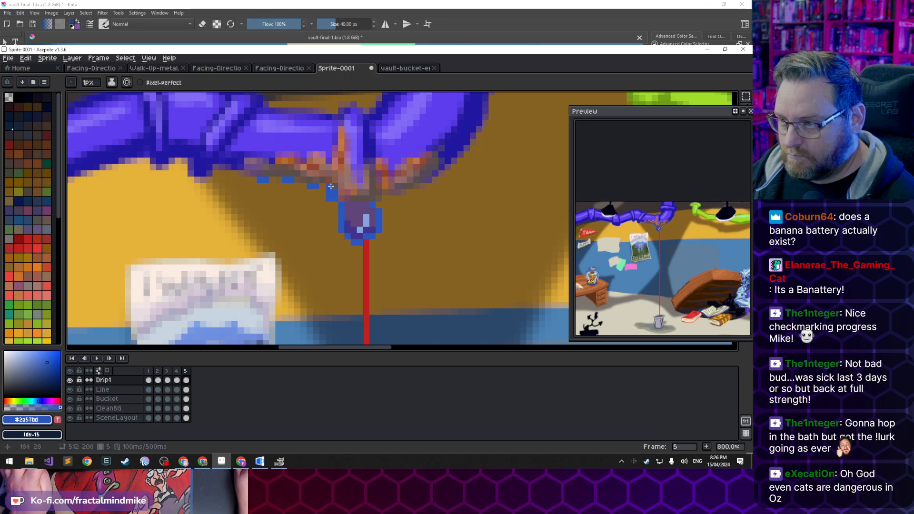
key("e")
left_click(328, 198)
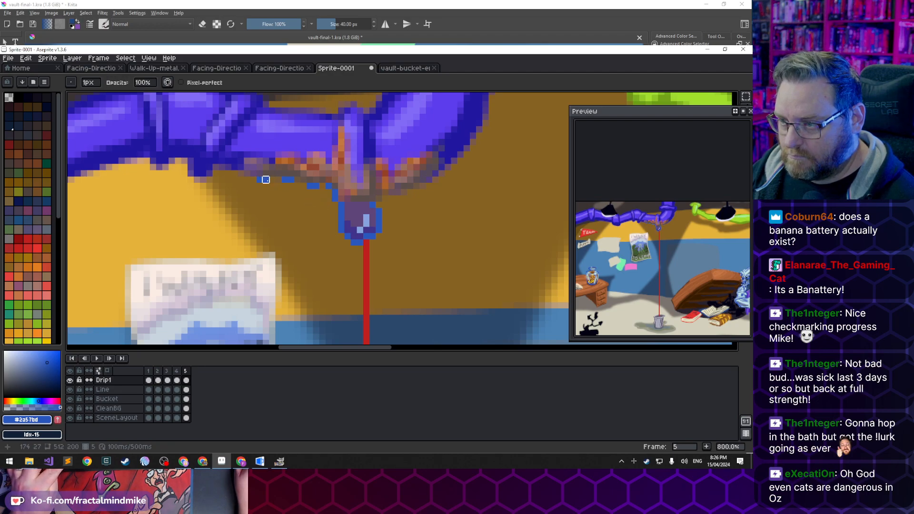
On frame 5, shift the blue water dashes along the pipe's underside toward the drip and erase their trailing pixels
key("i")
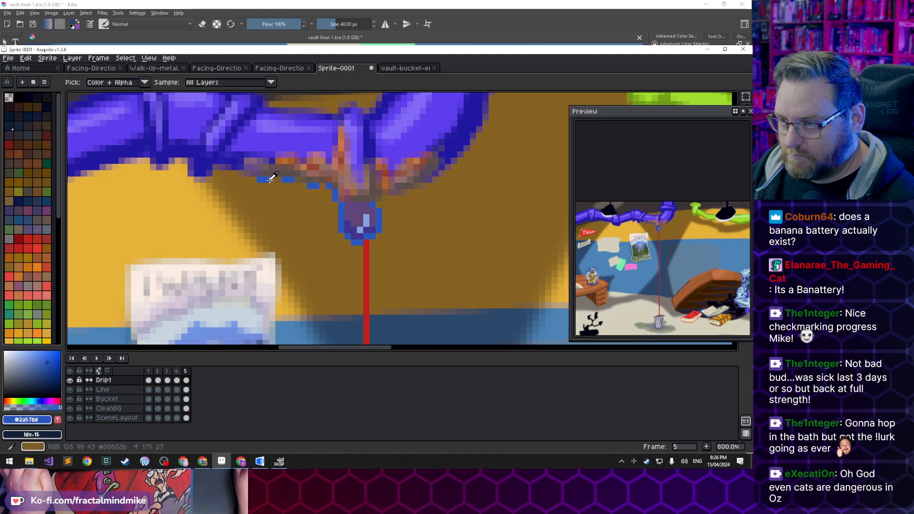
key("b")
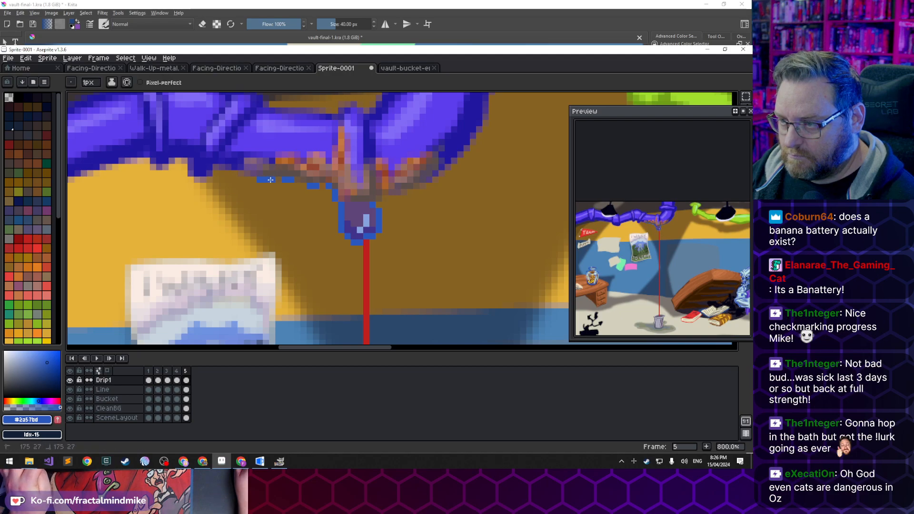
left_click(322, 186)
key("e")
left_click(310, 185)
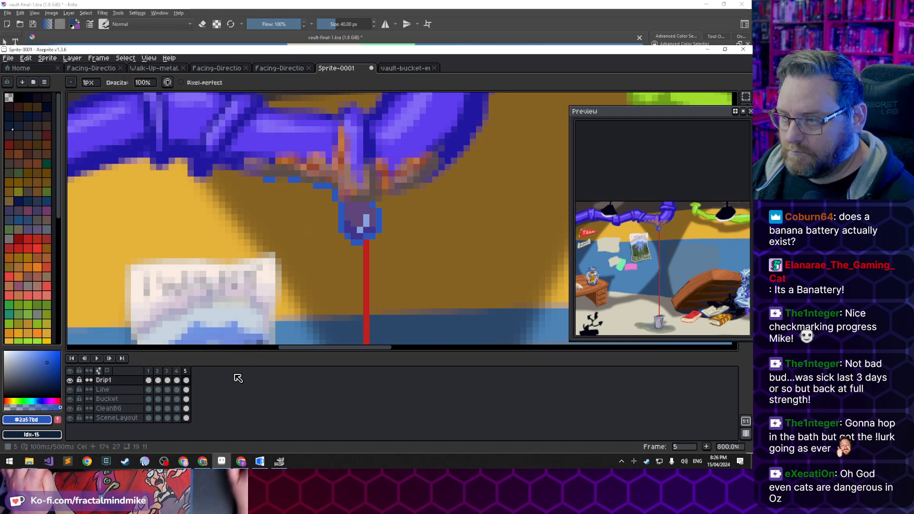
Step back and forth through frames 1 to 5 to examine how the drip grows and the water moves
key("Left")
key("Left")
key("Left")
key("Right")
key("Right")
key("Right")
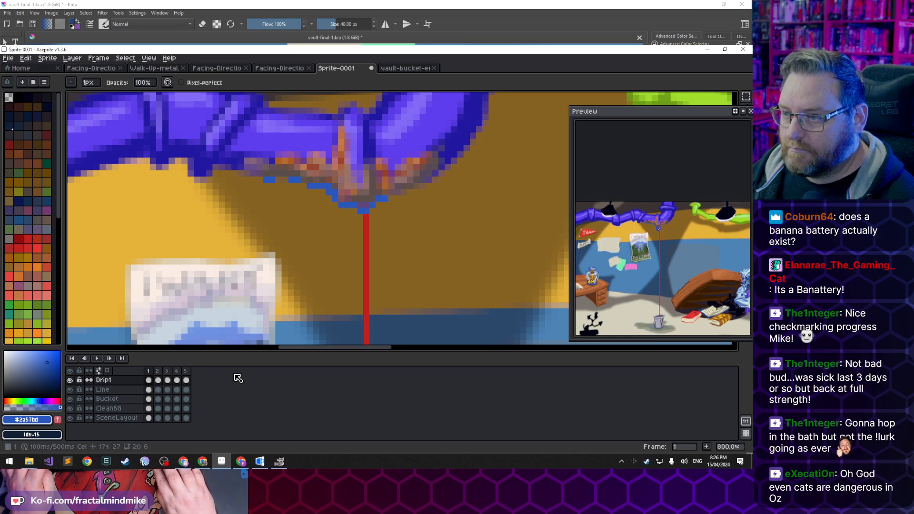
key("Right")
key("Left")
key("Right")
key("Left")
key("Right")
key("Left")
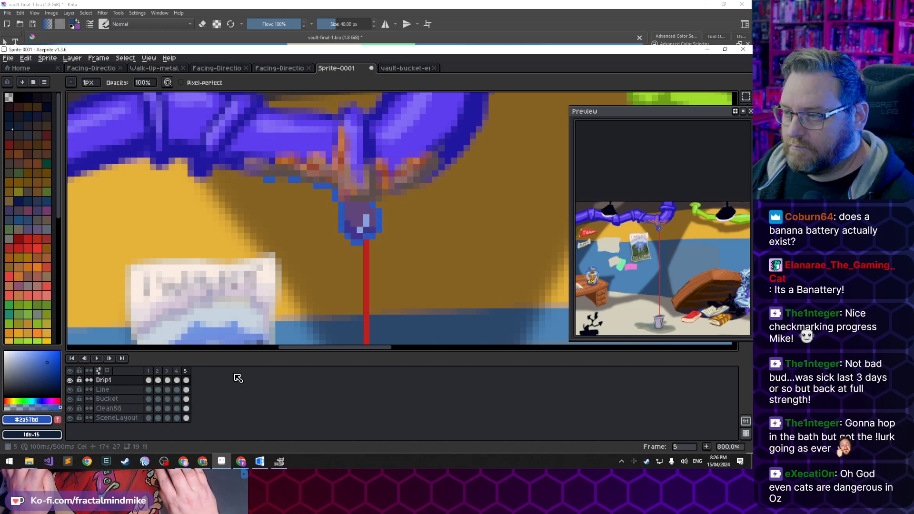
Add a sixth frame and rearrange the drip's highlight using light-blue, #5e4579 and #43338b pixels
left_click(707, 447)
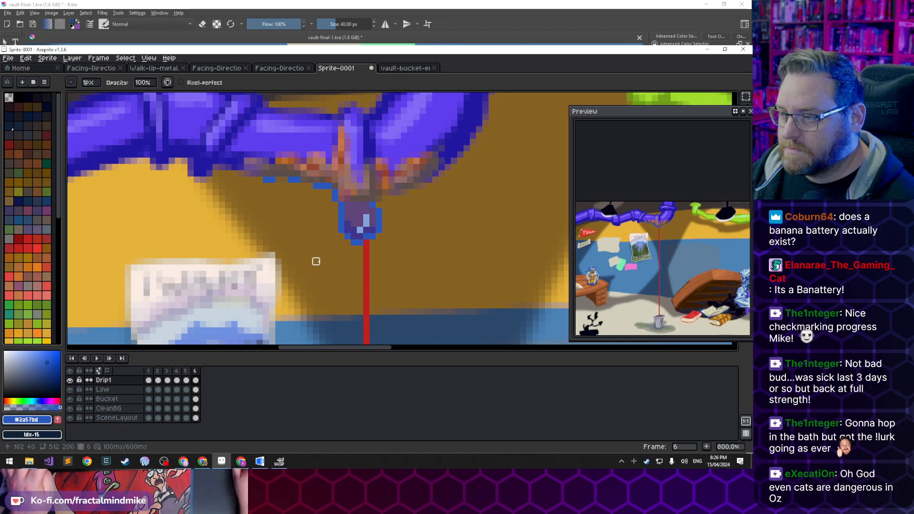
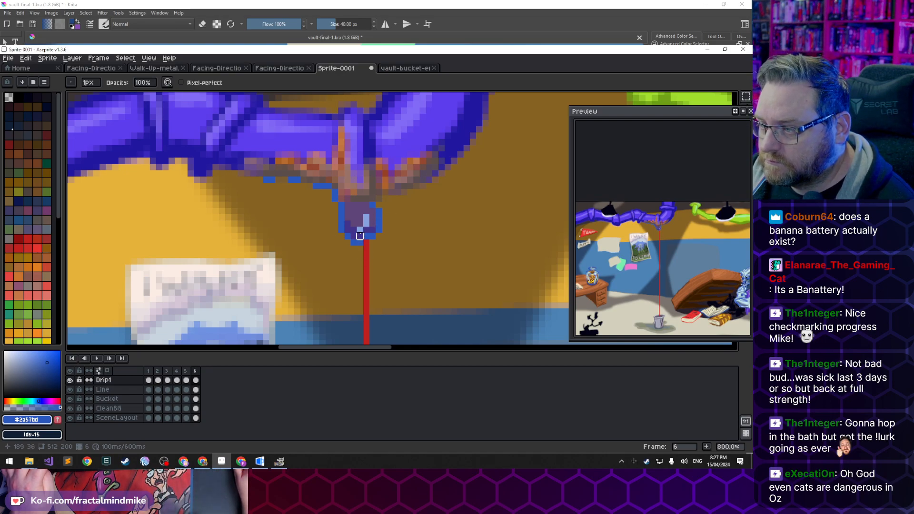
key("b")
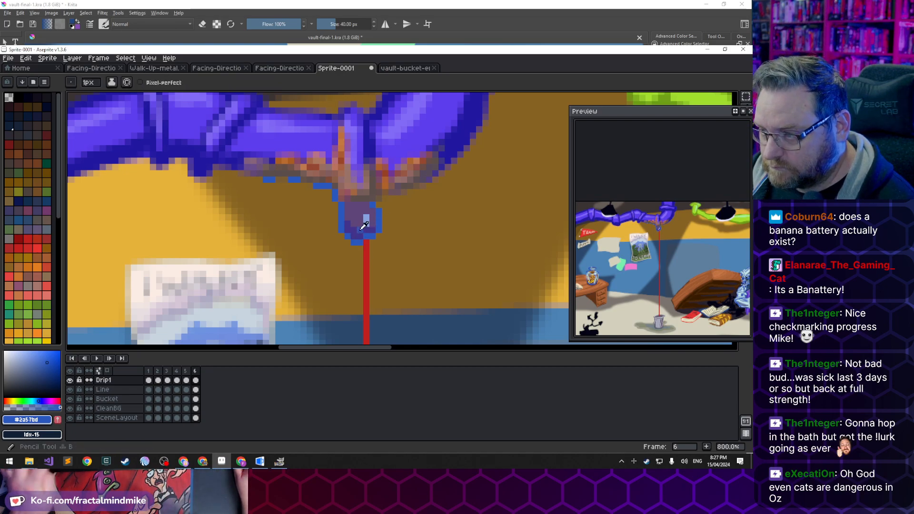
left_click(360, 230, "alt")
left_click(366, 230)
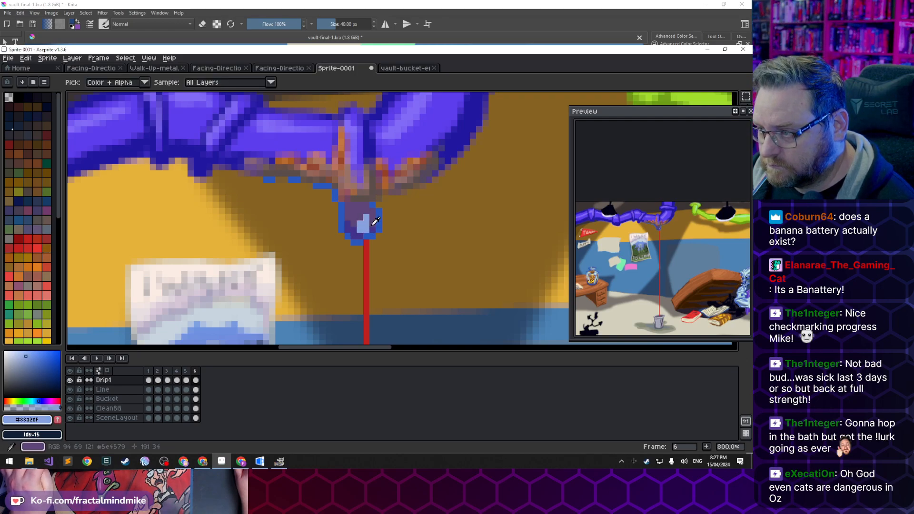
left_click(375, 221, "alt")
left_click(366, 223)
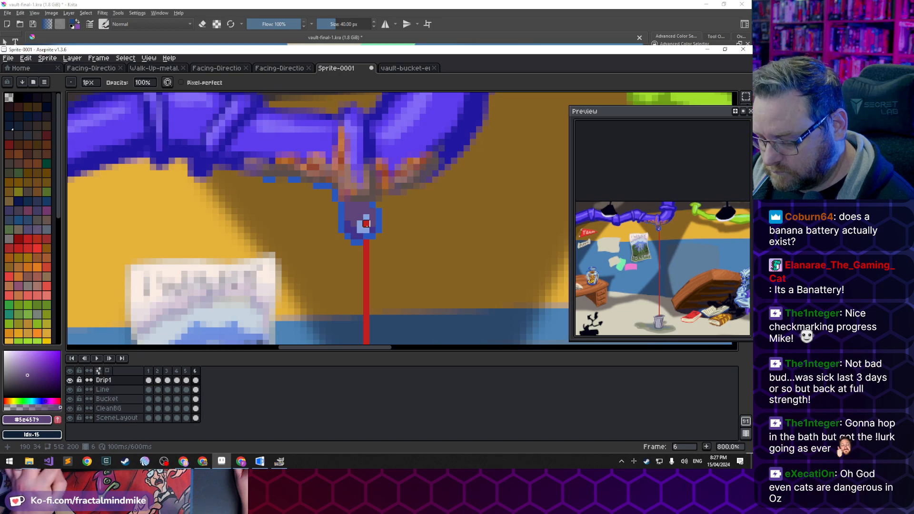
left_click(362, 225, "alt")
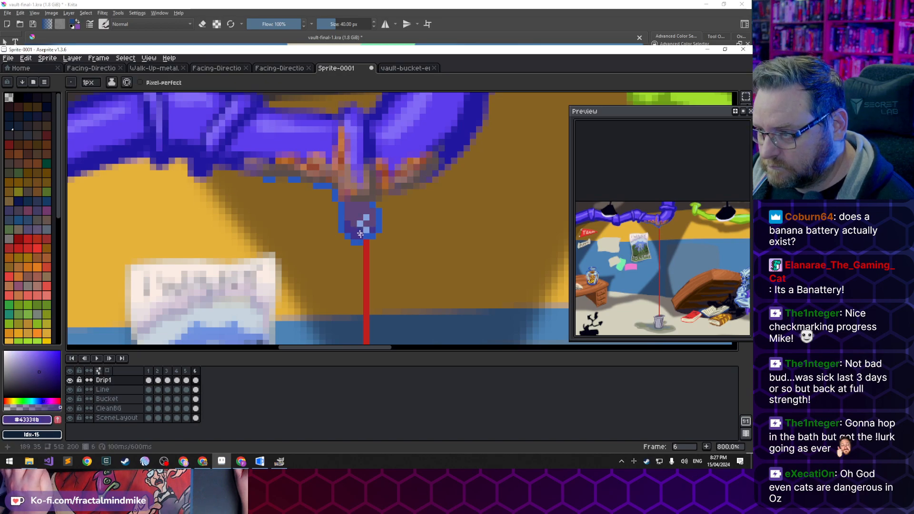
Widen the base of the frame 6 drip with blue #2a57bd outline pixels and purple #43338b fill pixels
left_click(366, 241, "alt")
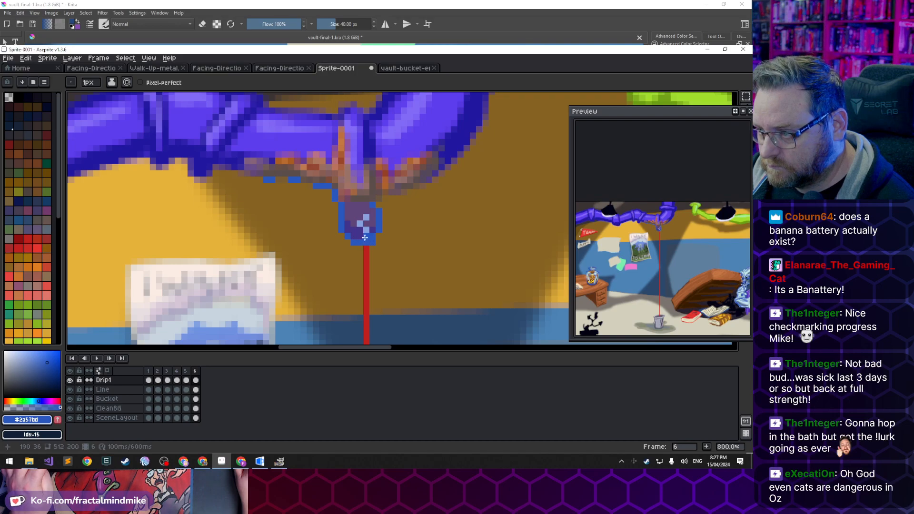
left_click(363, 226, "alt")
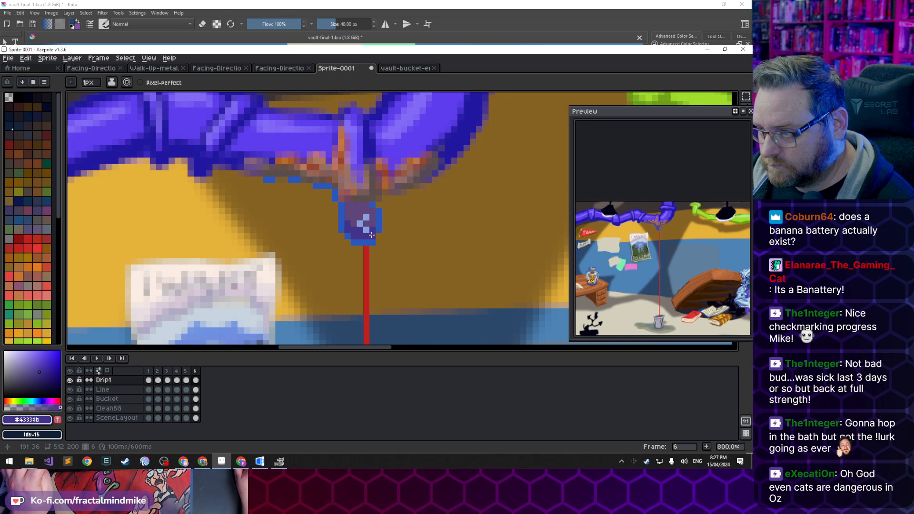
left_click(367, 237, "alt")
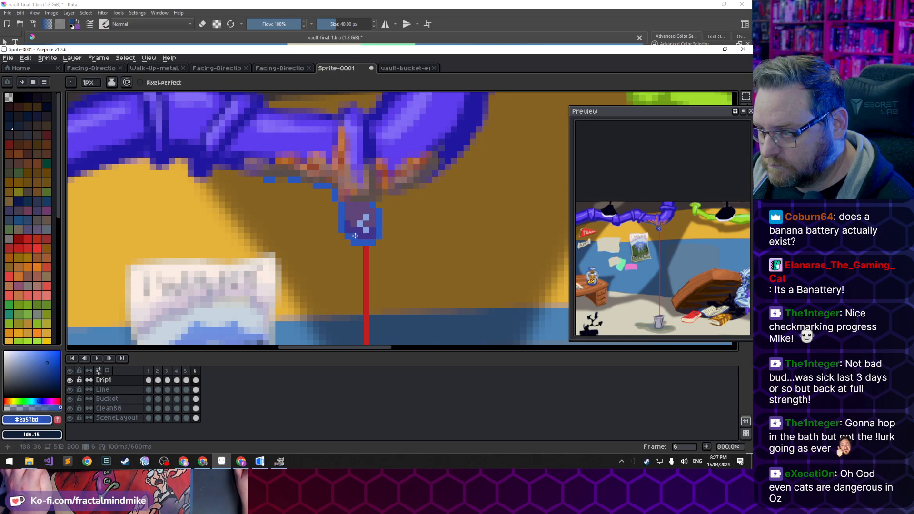
key("alt")
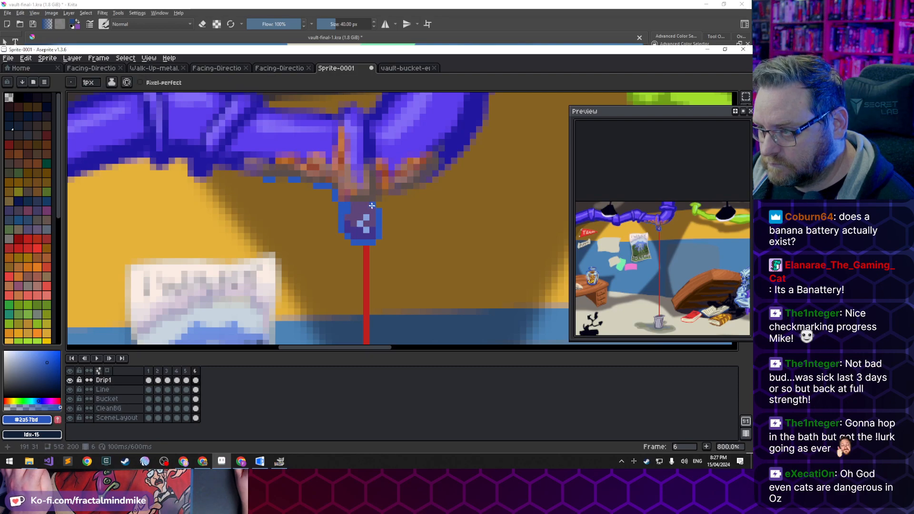
On frame 6, erase the sides of the drip's neck and shift the blue water dashes along the pipe's underside toward the joint
key("e")
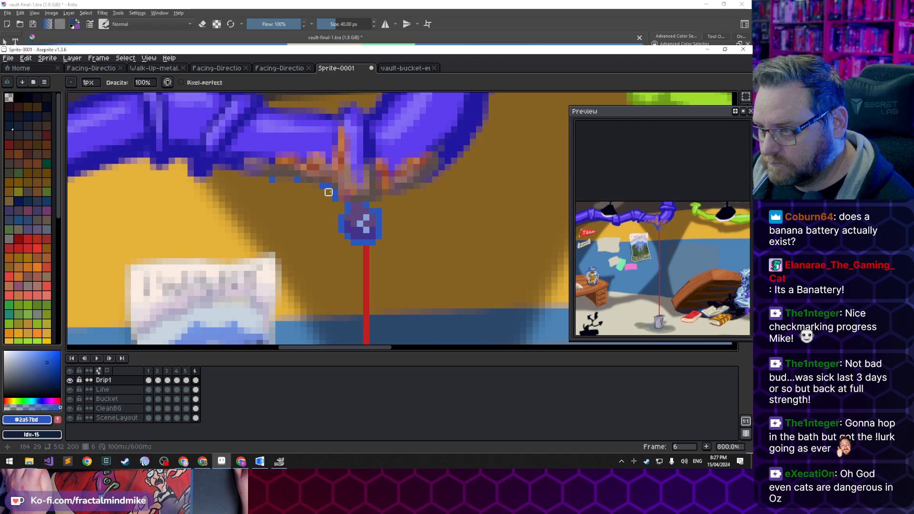
key("b")
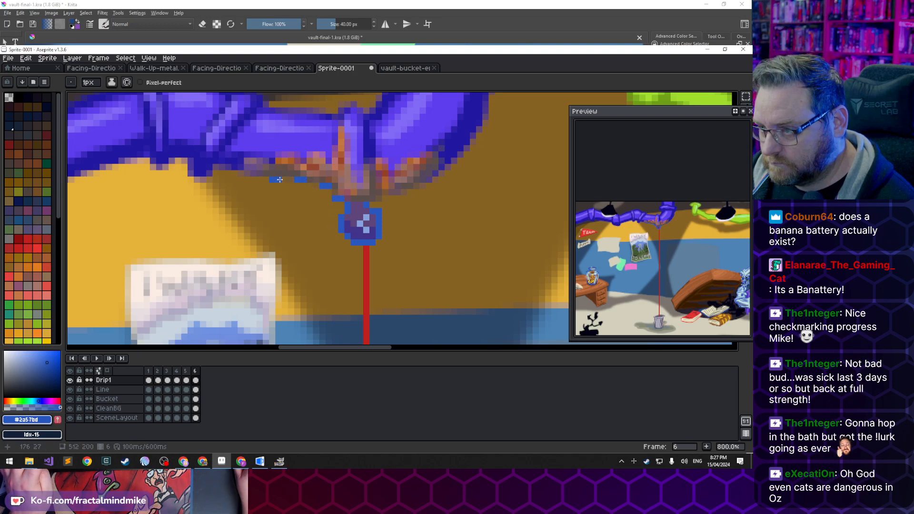
Step back and forth through frames 1 to 6 to examine how the drip swells and loops back to the start
key("comma")
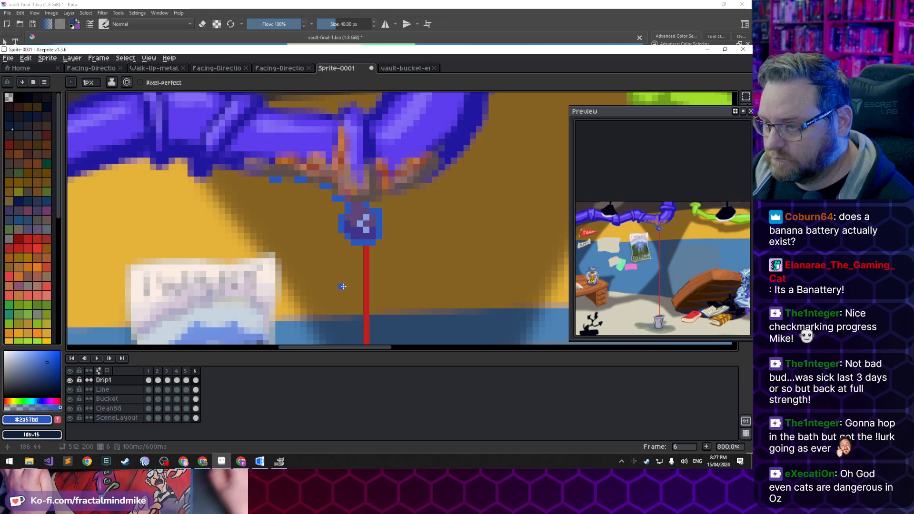
key("comma")
key("comma")
key("comma")
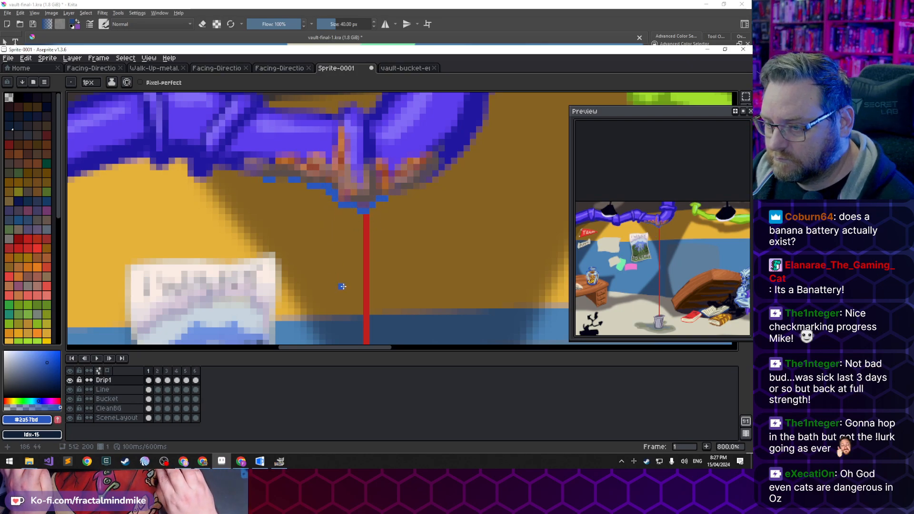
key("period")
key("period")
key("period")
key("period")
key("period")
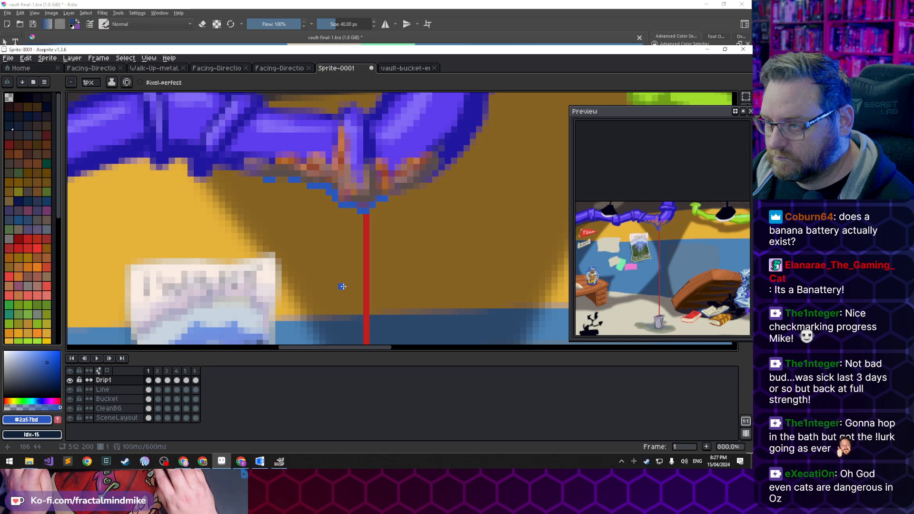
key("comma")
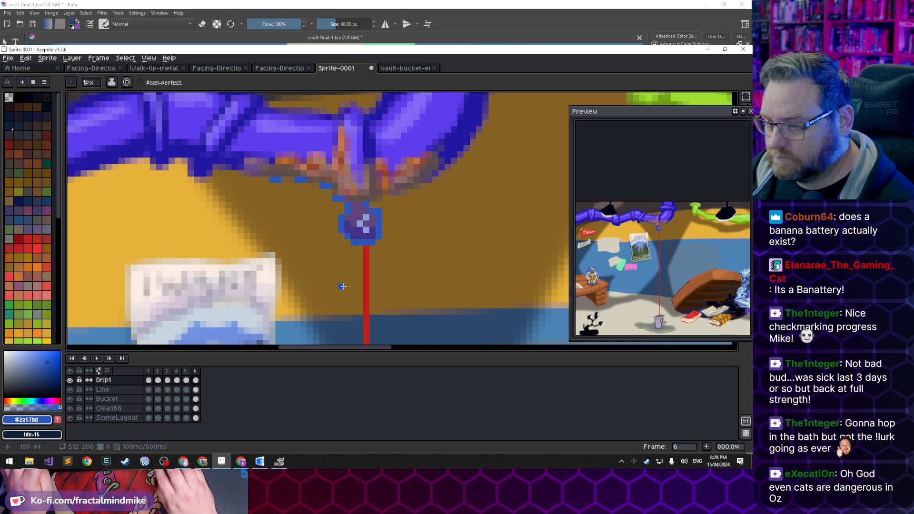
key("period")
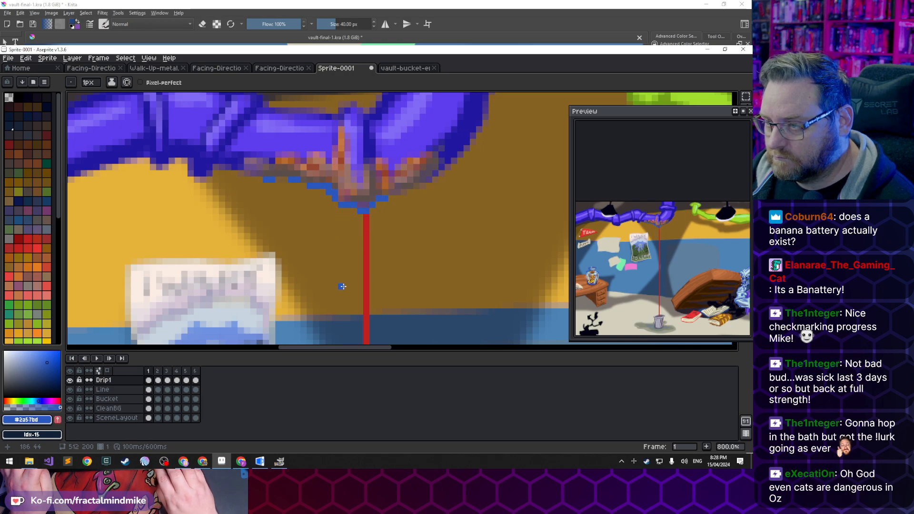
key("comma")
key("period")
key("comma")
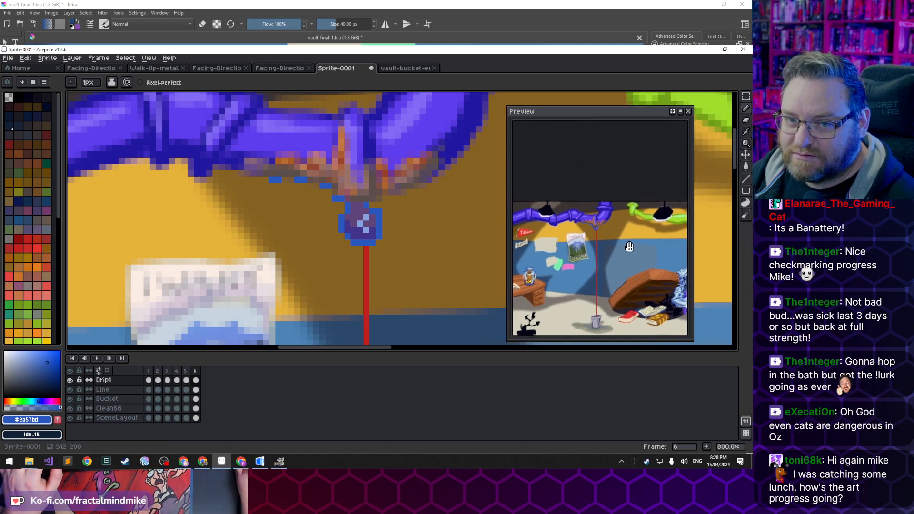
Enlarge and re-centre the preview on the leaking pipe joint and its drip
scroll(599, 238, "up", 5)
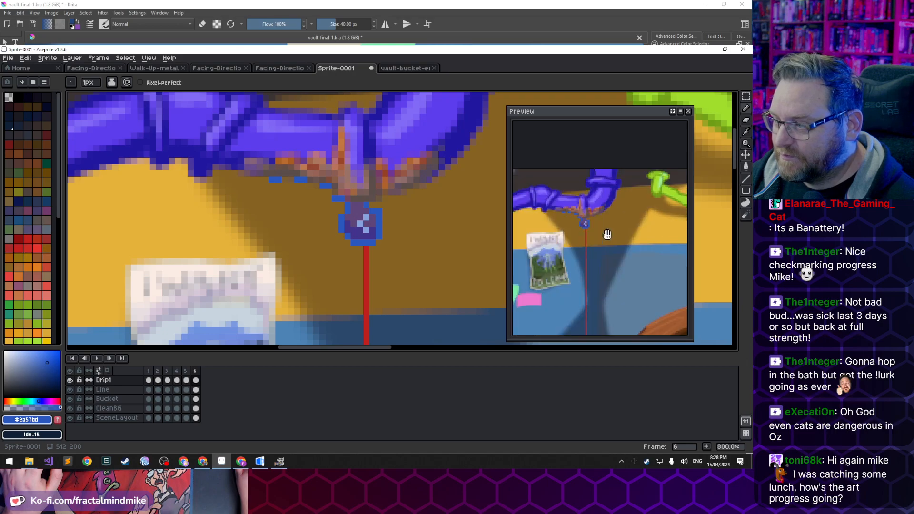
scroll(585, 236, "down", 3)
left_click_drag(577, 262, 627, 235)
scroll(627, 268, "down", 1)
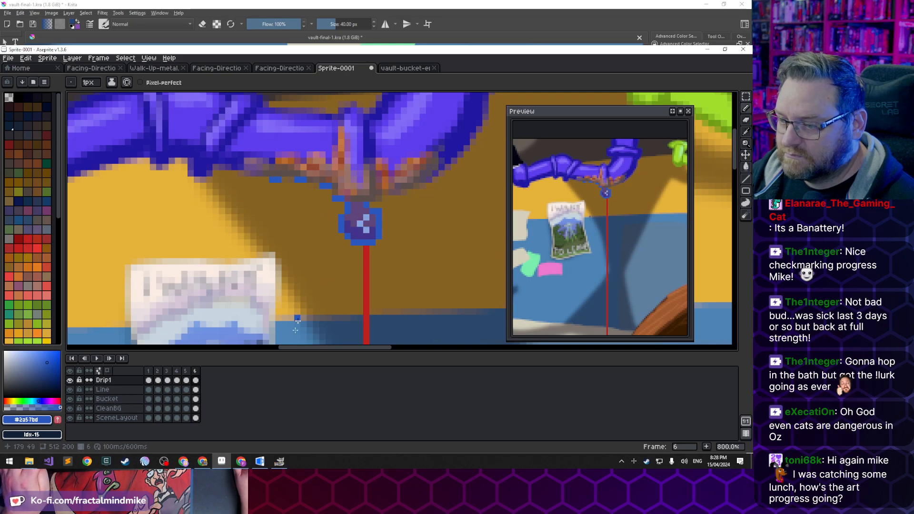
Compare frame 6 with frame 5 and reshape the frame 6 drip's highlight using light-blue and purple #5e4579 pixels
left_click(196, 370)
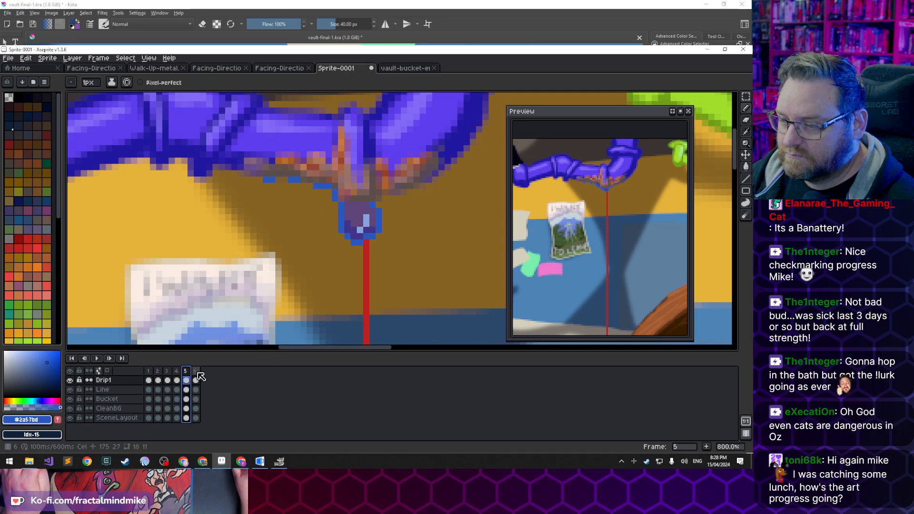
left_click(364, 219, "alt")
left_click(359, 232)
left_click(358, 224, "alt")
left_click(367, 225)
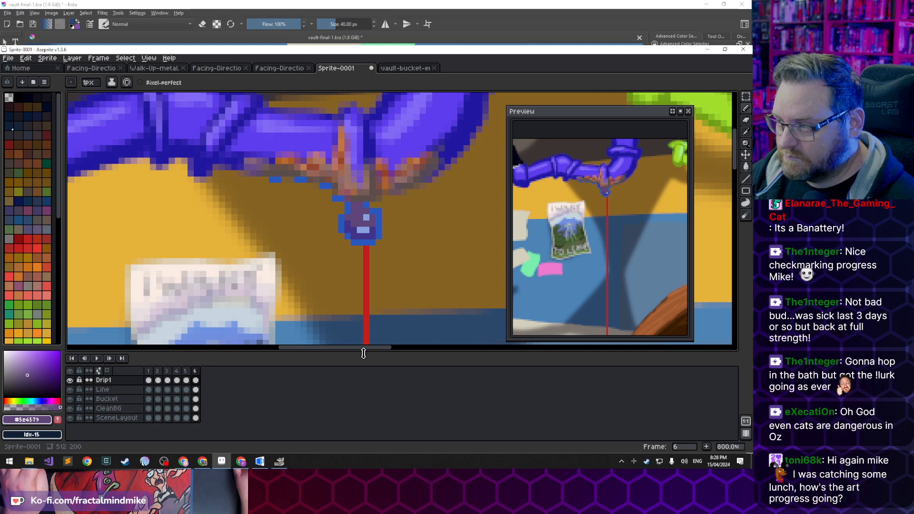
left_click(367, 220, "alt")
left_click(371, 222)
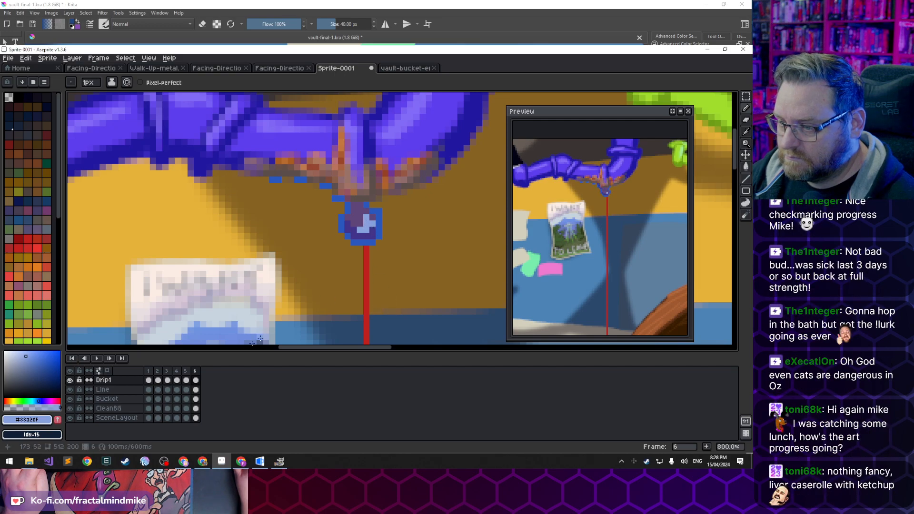
Sample the off-white of the wall poster and add one bright pixel to the frame 6 drip's highlight
key("alt")
left_click(162, 289)
left_click(368, 223)
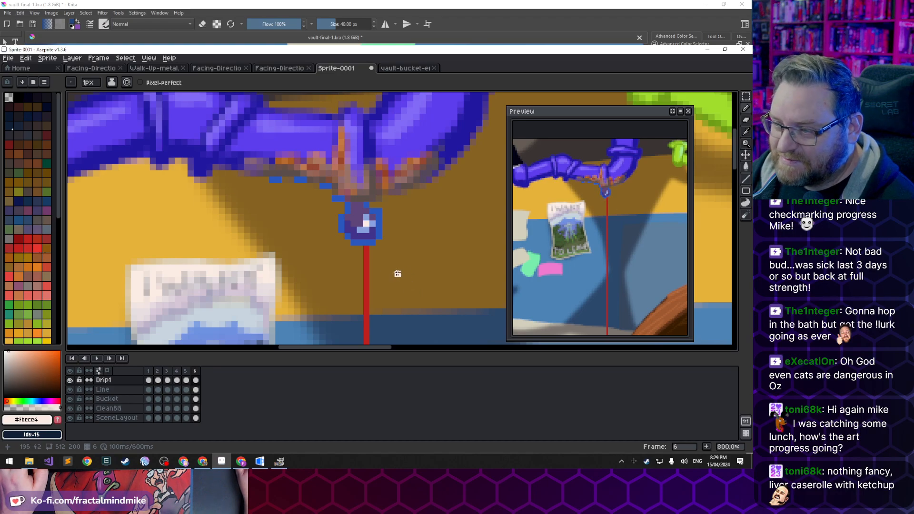
Add a seventh frame and move the 7 × 6 px drip body straight down to position 186, 43
left_click(707, 447)
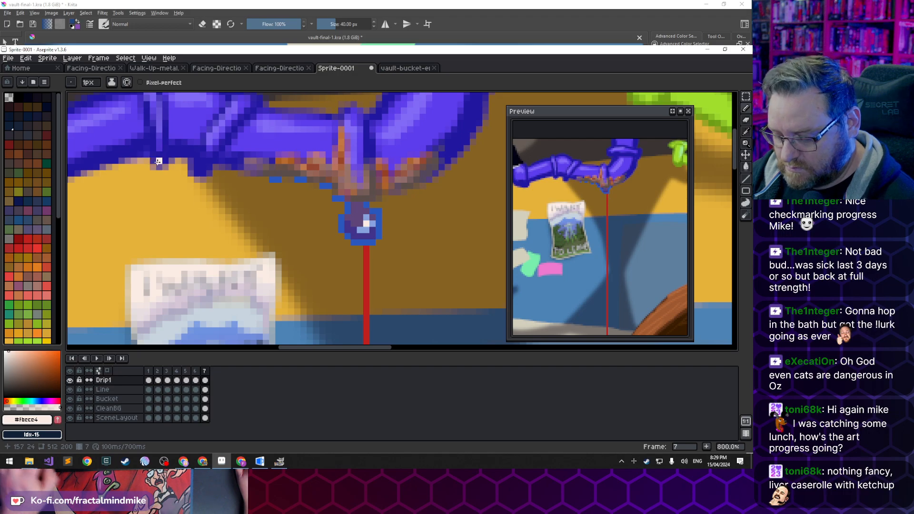
key("m")
left_click_drag(335, 210, 362, 284)
left_click(374, 240)
key("Down")
key("Down")
key("Down")
key("Down")
key("Down")
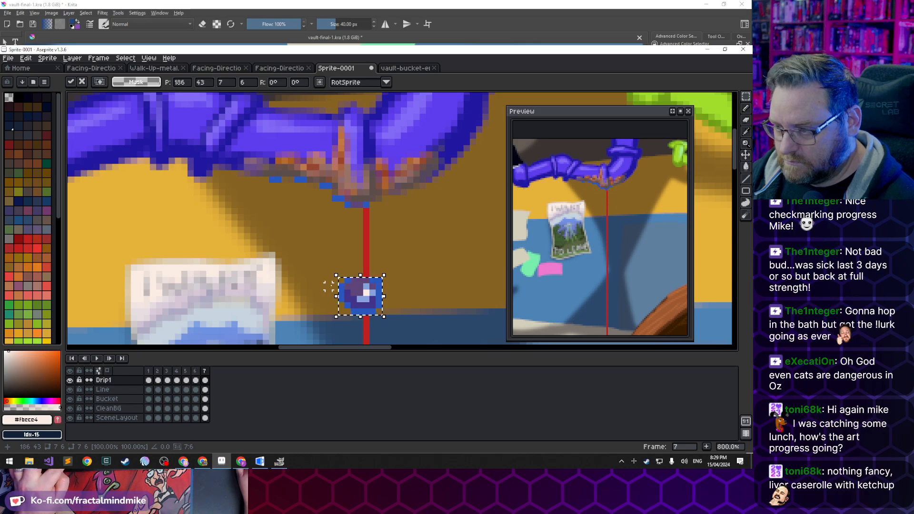
left_click(335, 249)
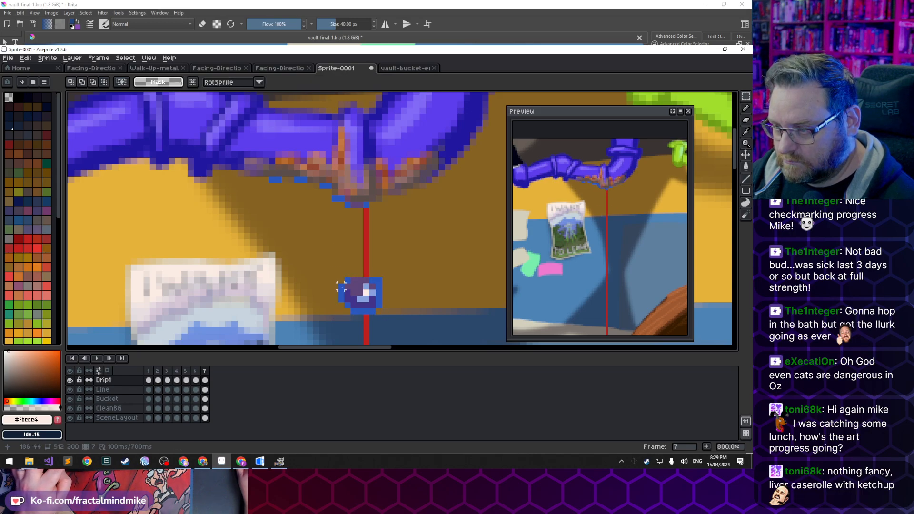
Round off the falling drip's top with blue #2a57bd pixels and extend its highlight with off-white and light-blue pixels
key("b")
left_click(347, 279, "alt")
left_click_drag(354, 273, 366, 274)
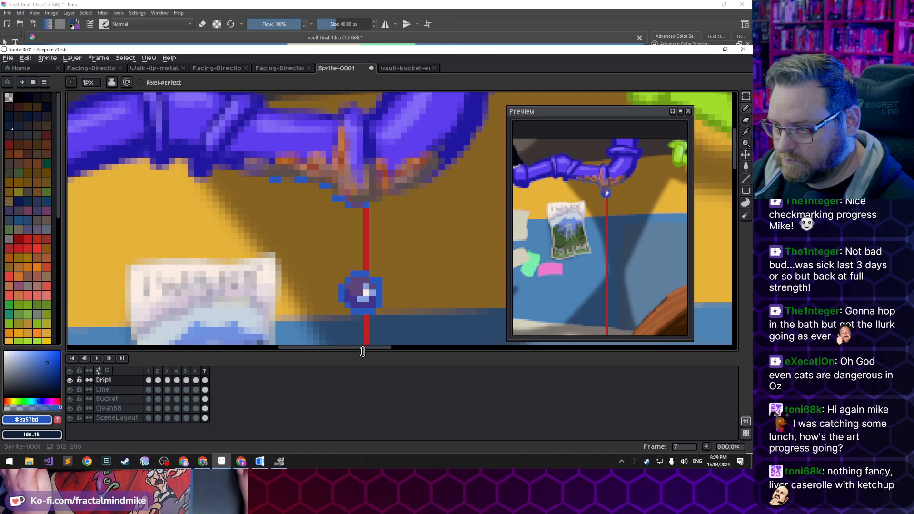
left_click(368, 292, "alt")
left_click(366, 289)
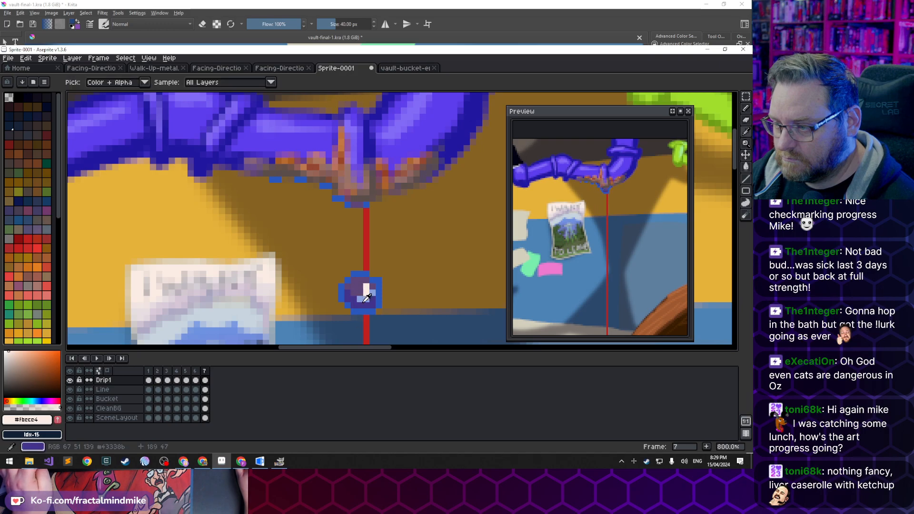
left_click(366, 298, "alt")
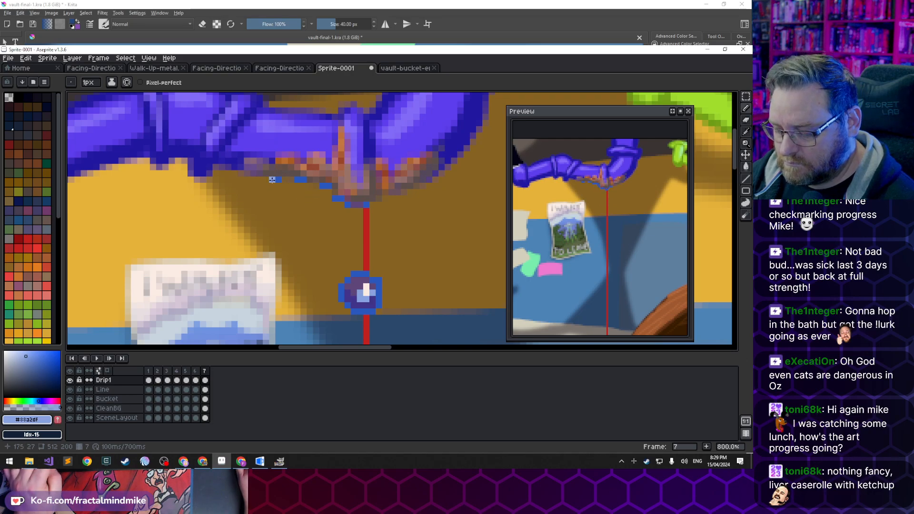
Erase gaps in frame 7's water line left of the pipe joint and redraw one pixel in sampled blue #2a57bd
key("e")
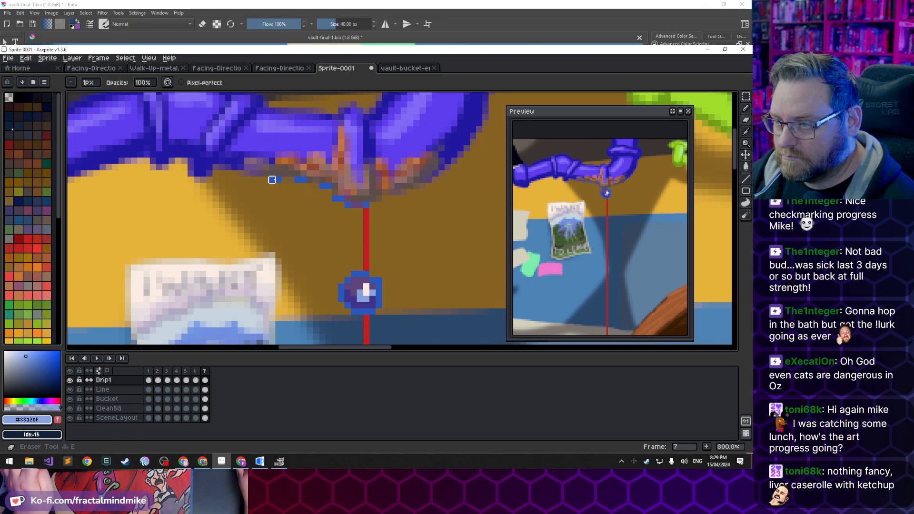
left_click(279, 179)
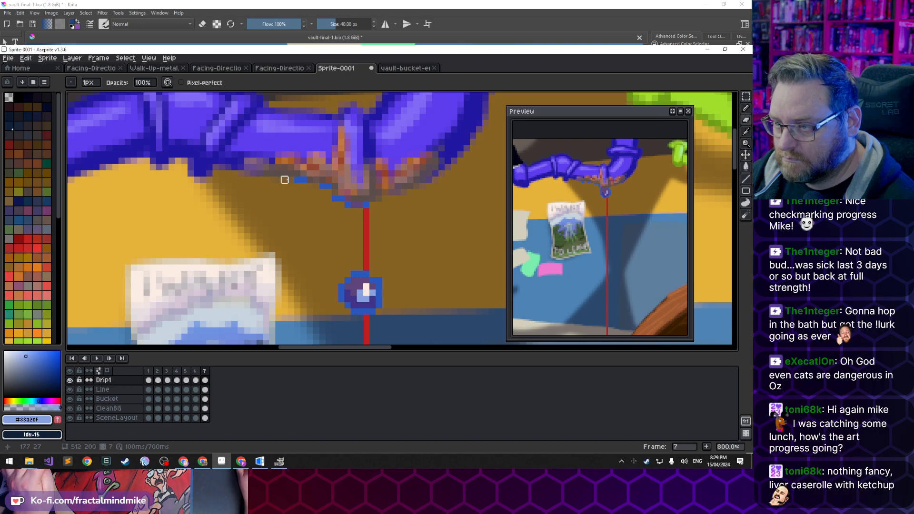
key("b")
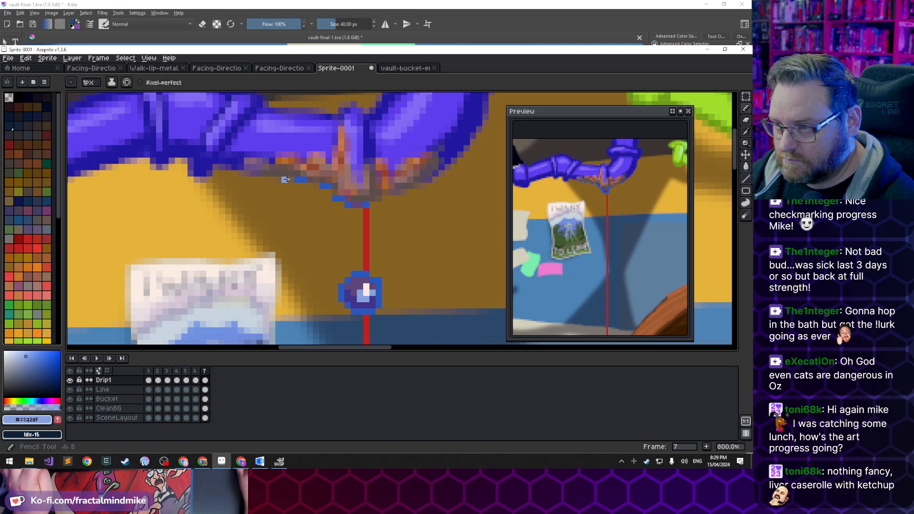
left_click(298, 179, "alt")
left_click(285, 180)
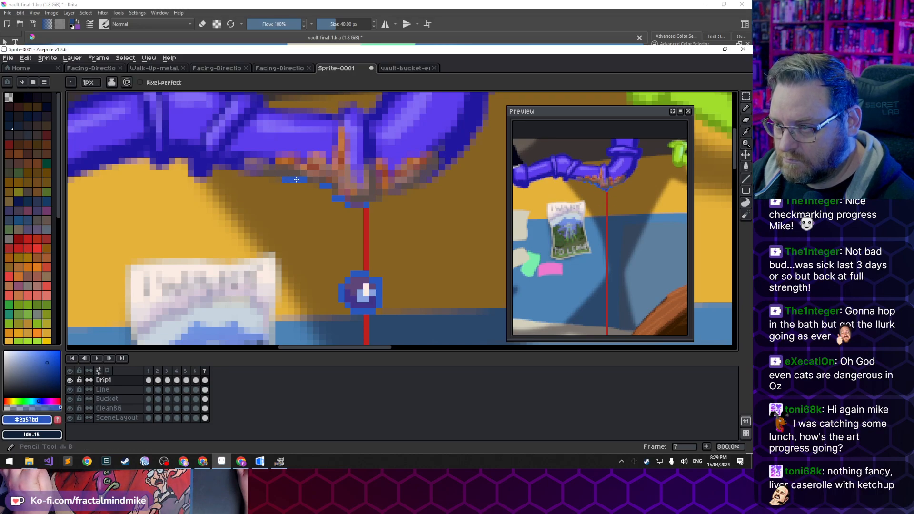
key("e")
key("b")
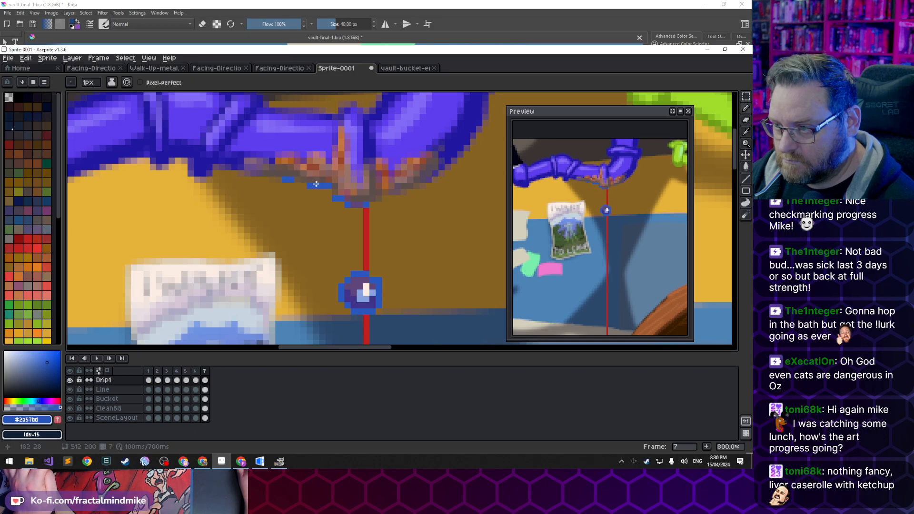
key("e")
left_click(324, 185)
left_click(328, 186)
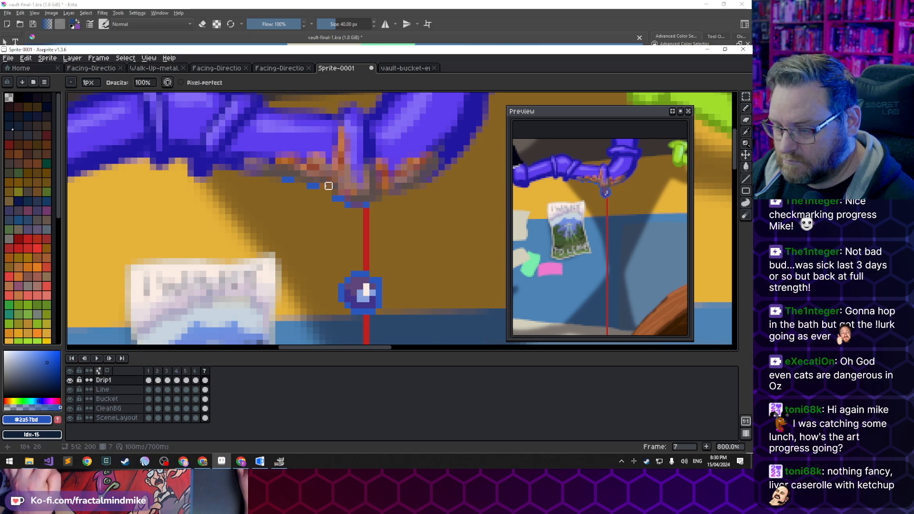
Add blue #2a57bd pixels to the leftover water beneath and beside the pipe joint in frame 7, undoing the last change
key("b")
left_click(341, 204)
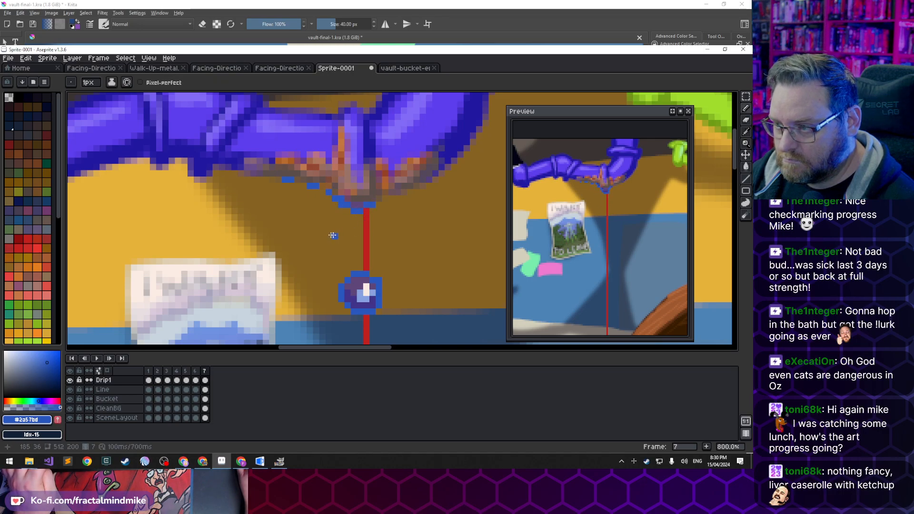
left_click(384, 199)
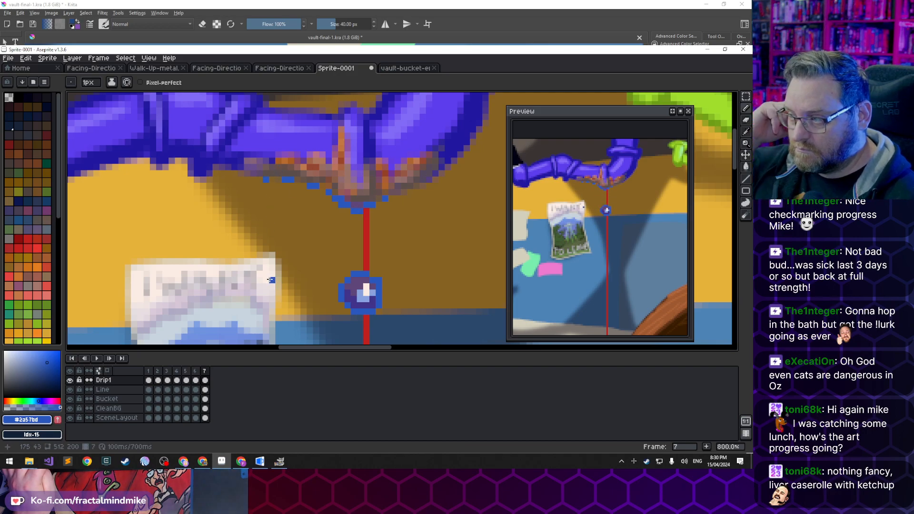
left_click(407, 195)
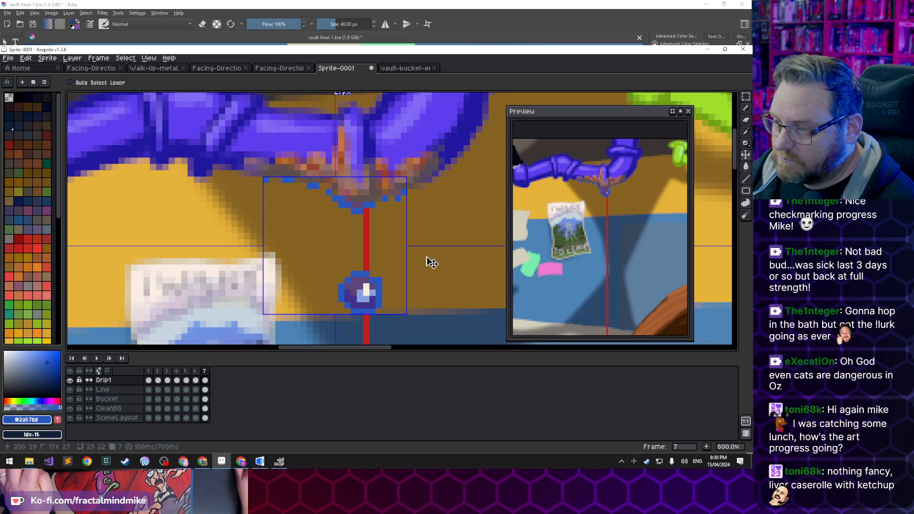
key("ctrl+z")
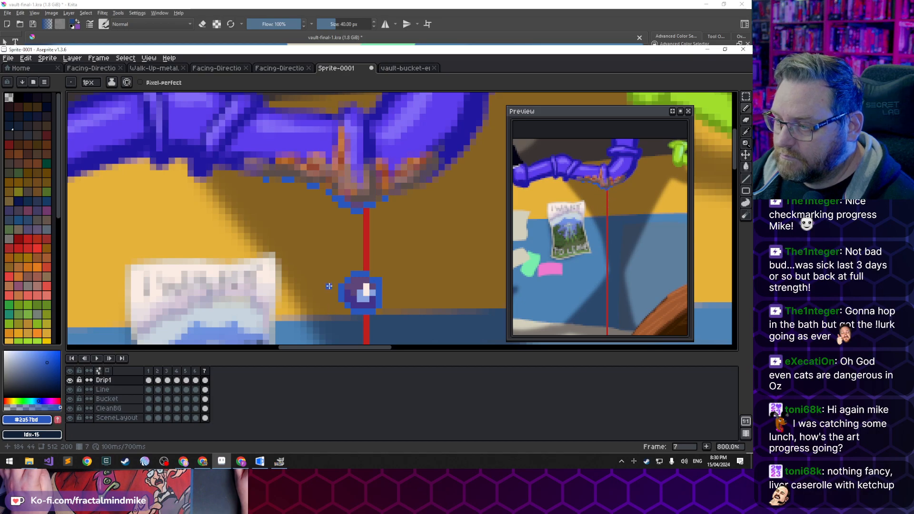
Select an 11 × 11 px area around the falling drip in frame 7, move it up to position 184, 38, and deselect
scroll(372, 259, "down", 2)
scroll(381, 291, "down", 2)
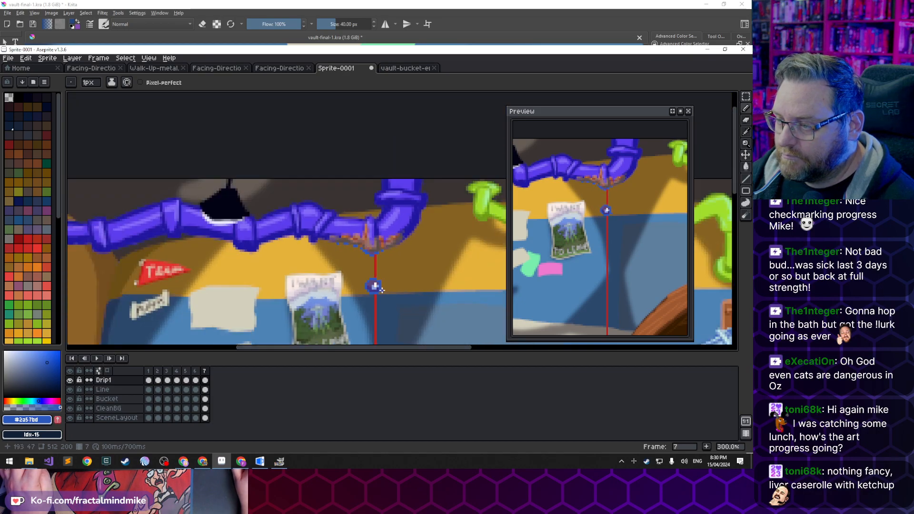
left_click_drag(390, 306, 326, 194)
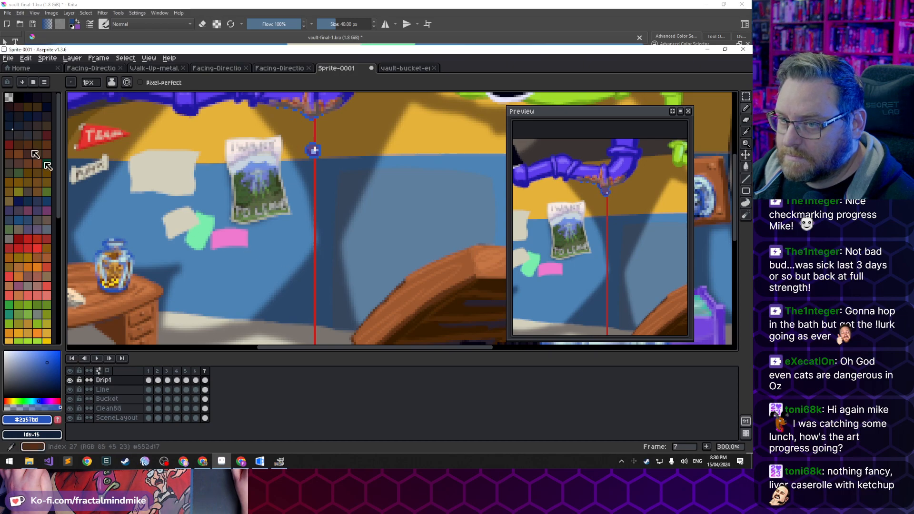
key("m")
mouse_move(299, 139)
left_mouse_down()
mouse_move(327, 167)
mouse_move(316, 152)
left_mouse_up()
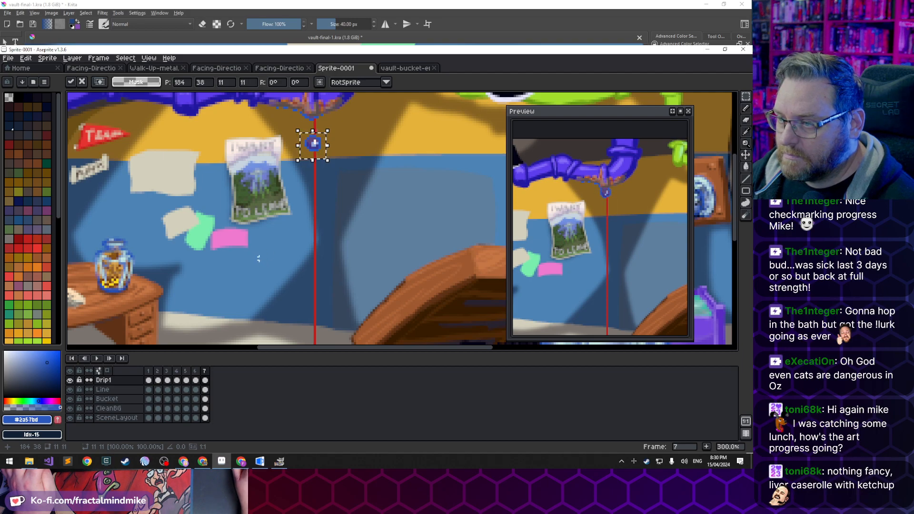
key("ctrl+d")
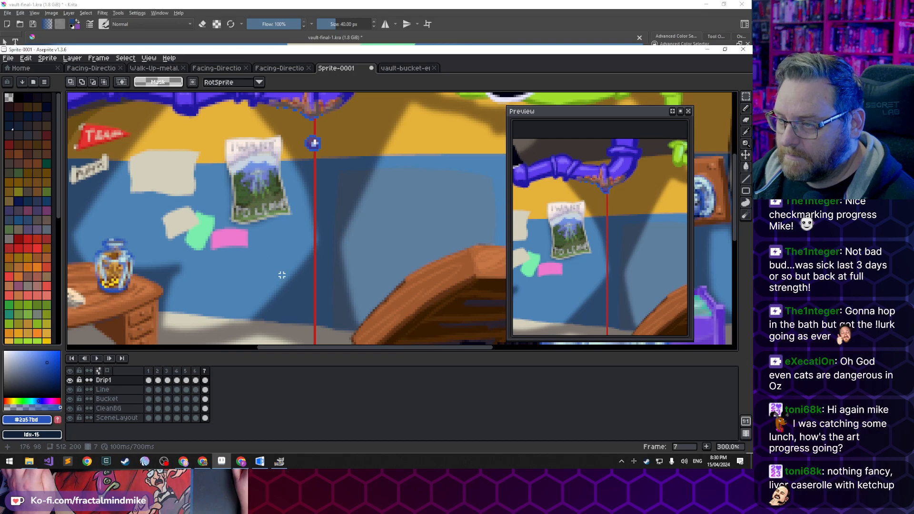
Examine the drip's position along the red guide line between the pipe joint and the bucket
scroll(281, 271, "down", 2)
scroll(281, 264, "up", 1)
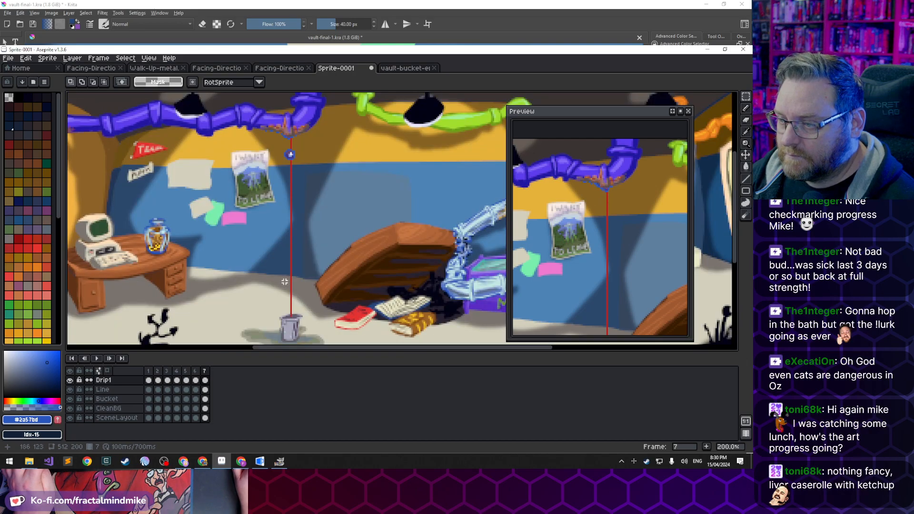
left_click_drag(278, 257, 293, 237)
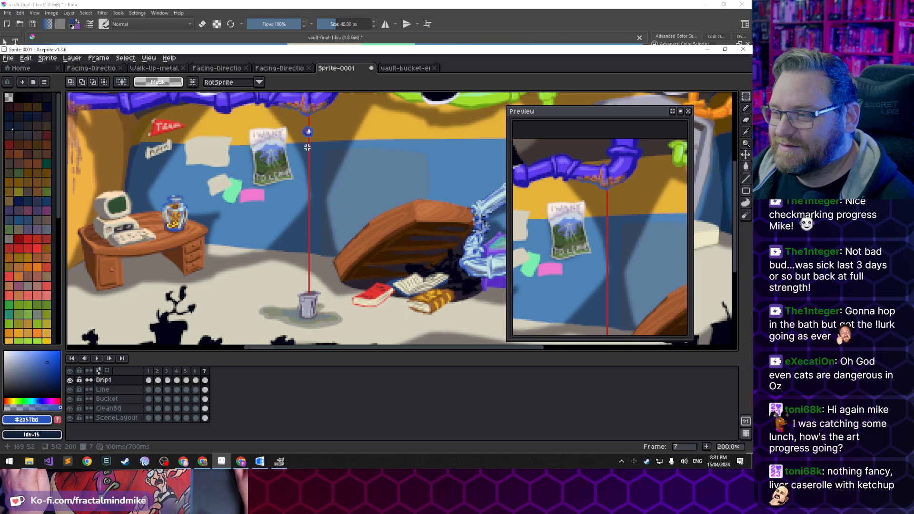
scroll(303, 149, "up", 2)
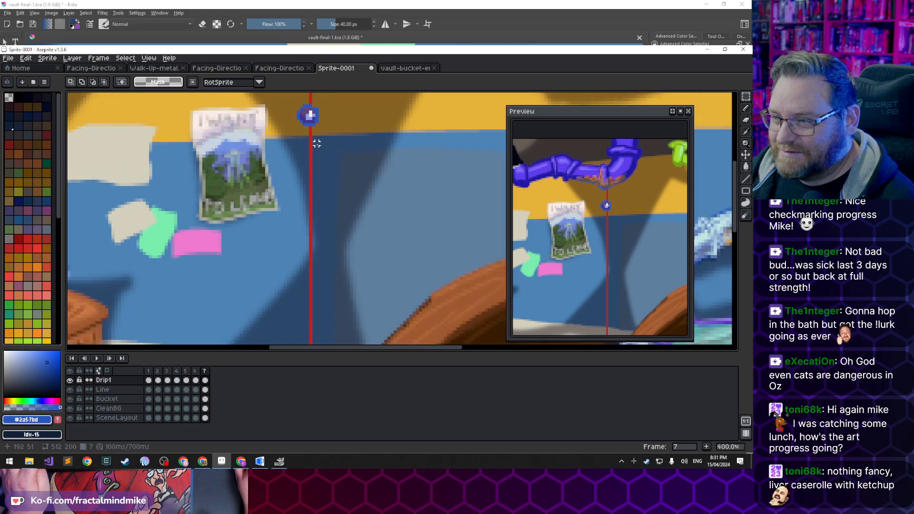
scroll(310, 140, "down", 2)
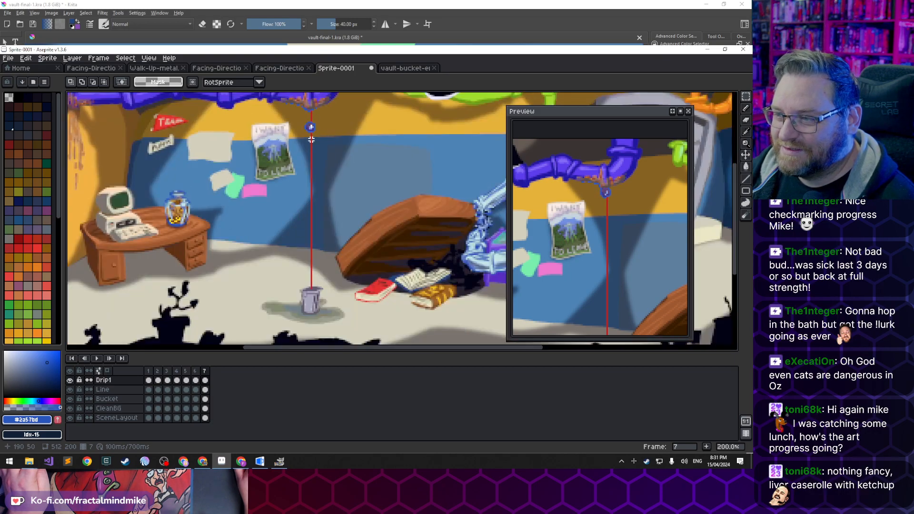
scroll(312, 139, "down", 1)
scroll(313, 133, "up", 3)
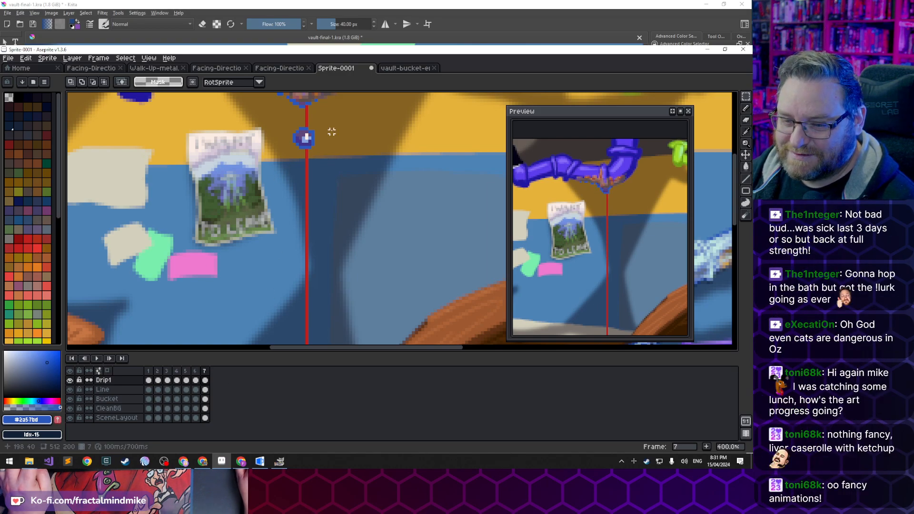
left_click_drag(324, 142, 328, 188)
scroll(323, 192, "up", 1)
scroll(341, 165, "up", 1)
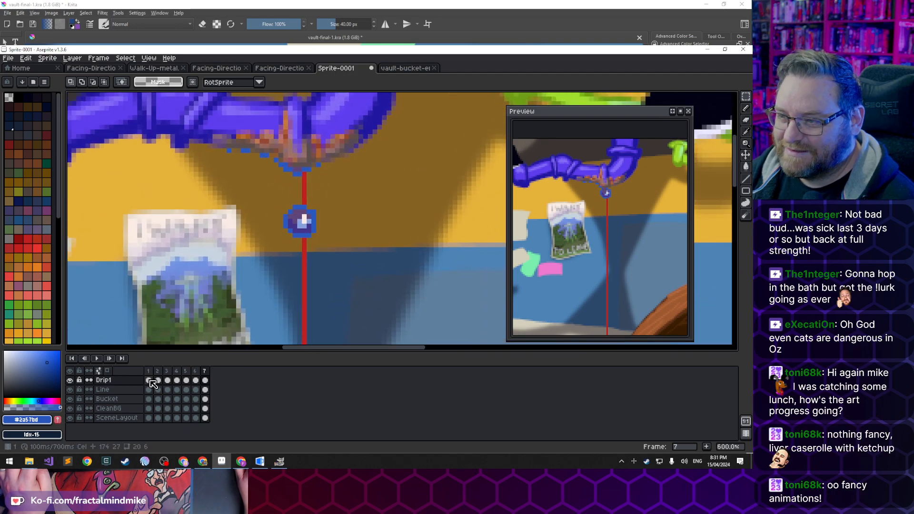
Review the frames from frame 1 and slim the frame 3 drip by erasing its side pixels, comparing with frame 2
left_click(150, 381)
key("Right")
key("Right")
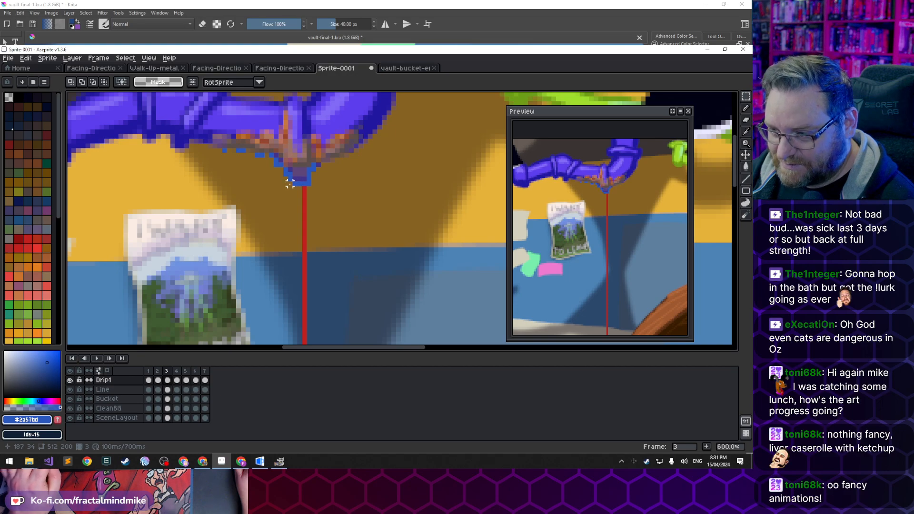
key("e")
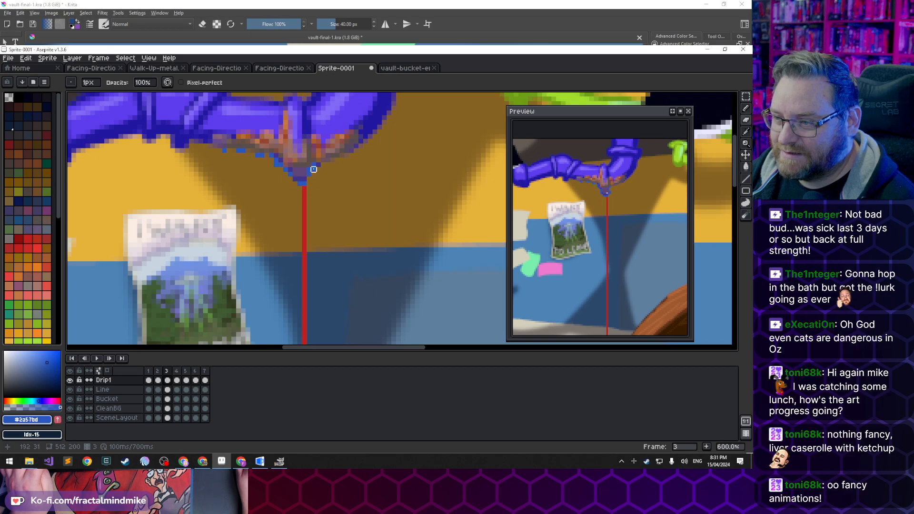
key("comma")
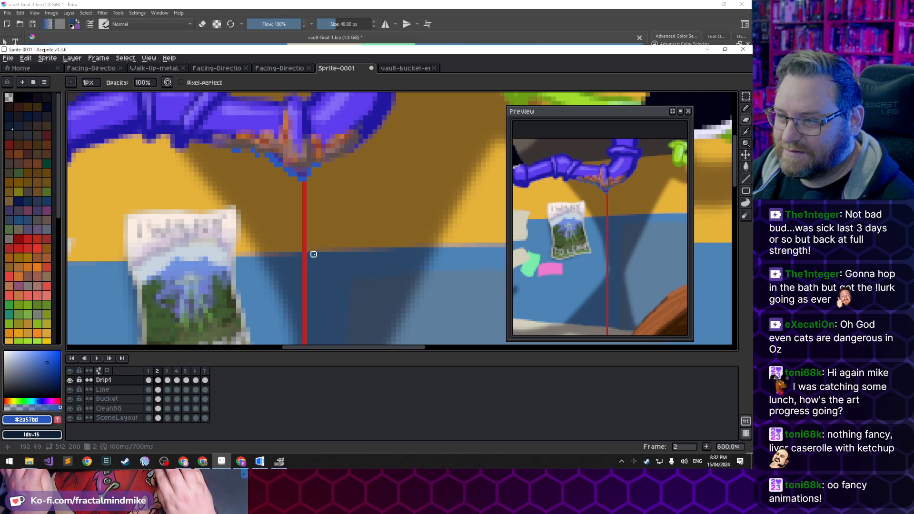
key("period")
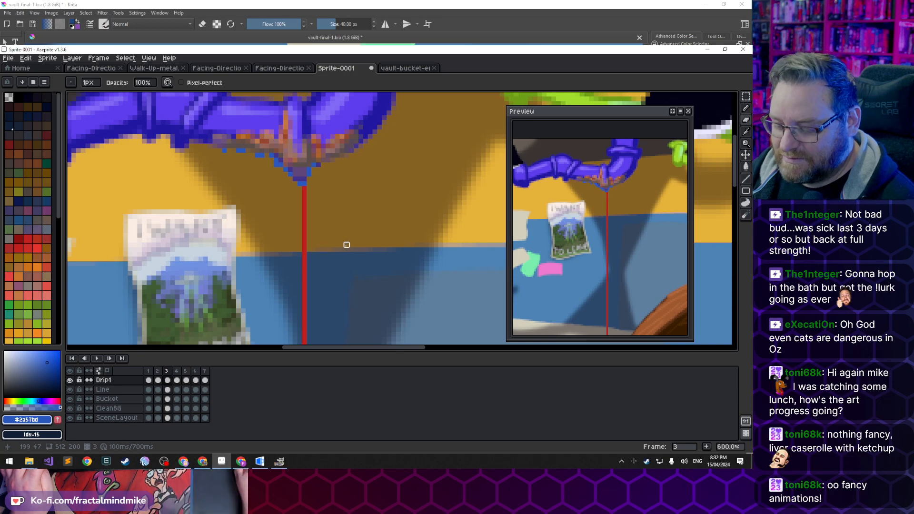
Touch up the tapered frame 3 drip with blue outline pixels and sampled purple #43338b inside
key("i")
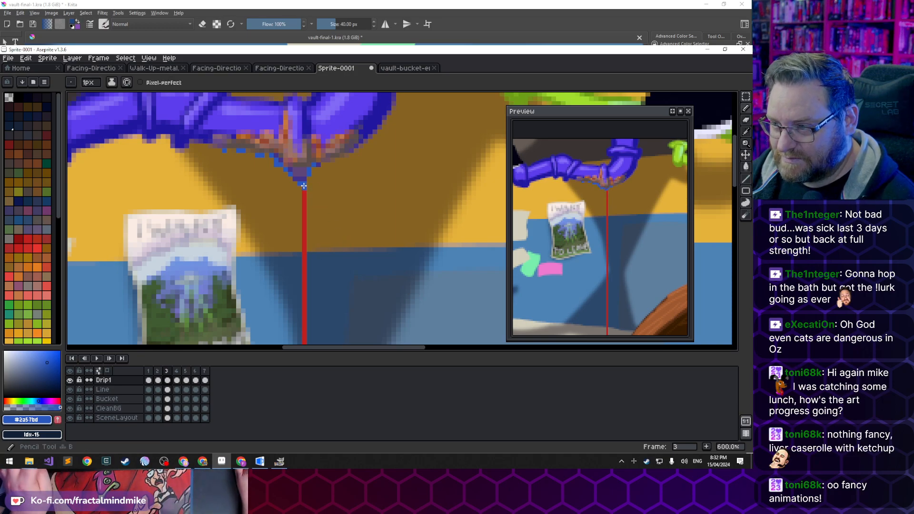
key("b")
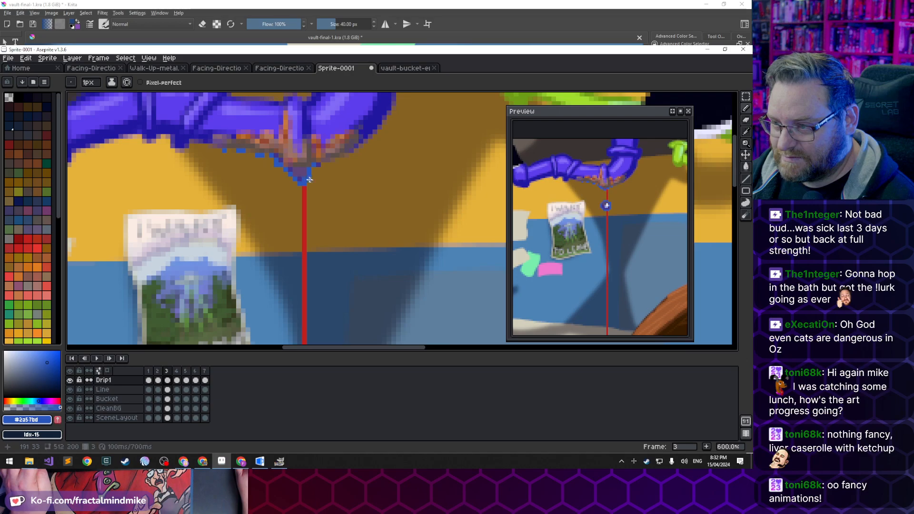
key("i")
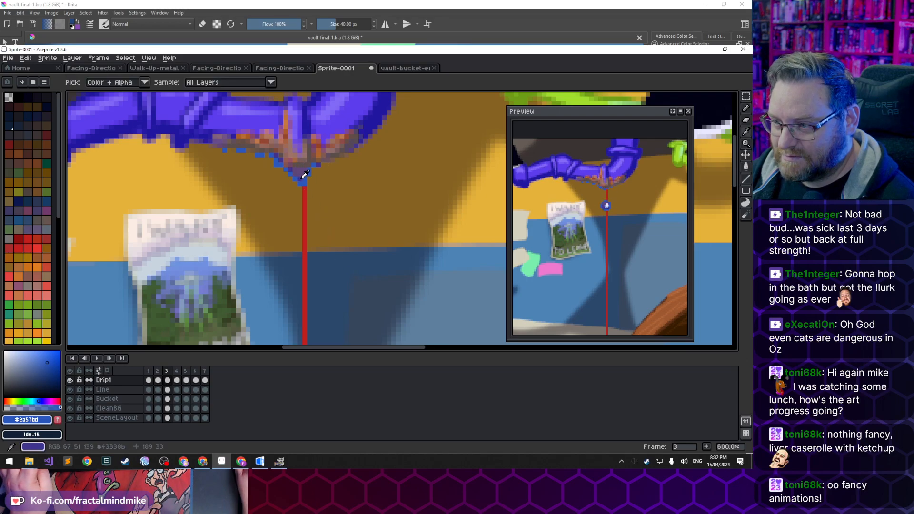
left_click(303, 175)
key("b")
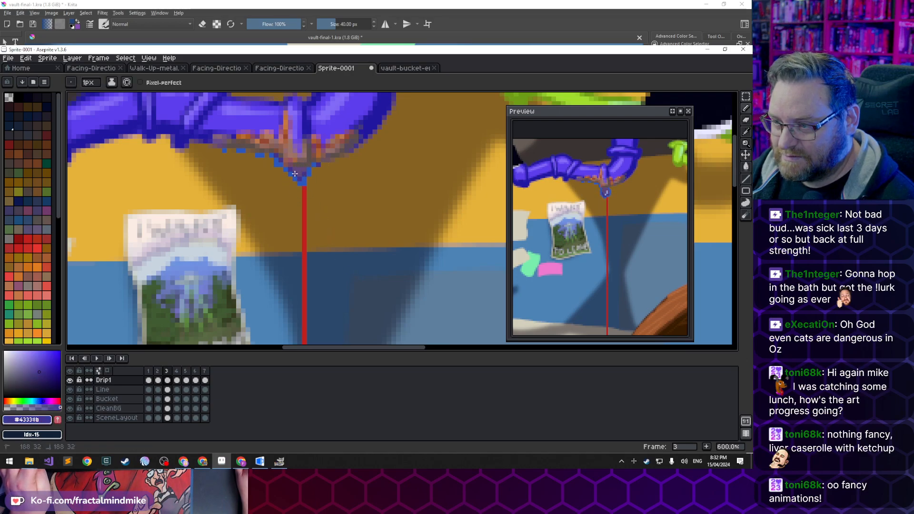
Narrow the frame 4 drip by erasing its side pixels and redraw its outline up to the joint in sampled blue #2a57bd
key("Left")
key("Right")
key("Right")
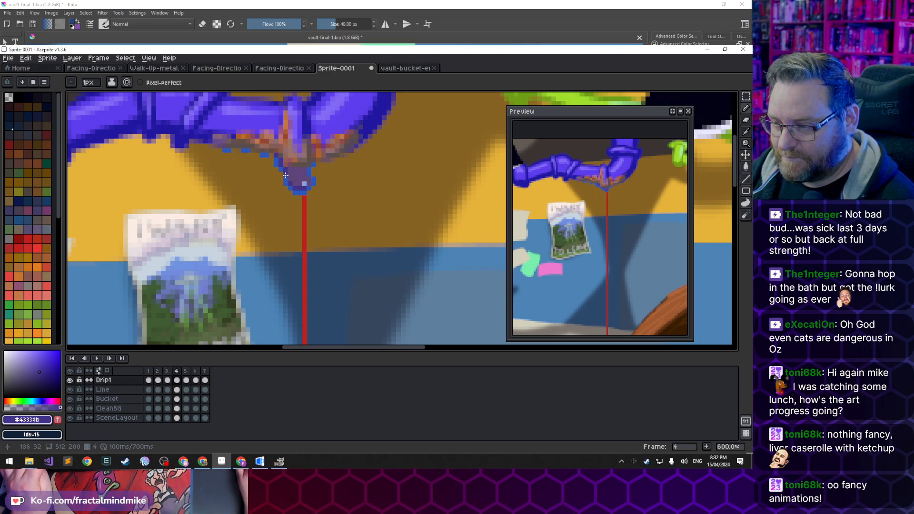
key("e")
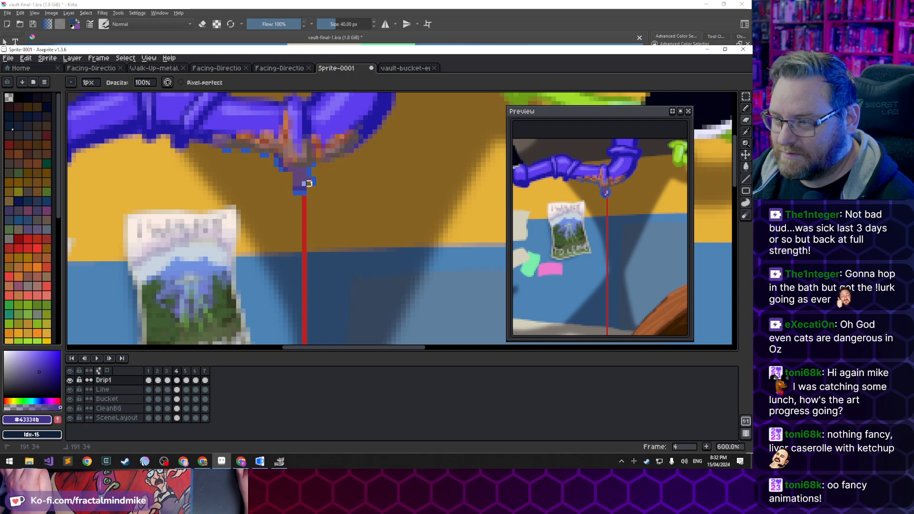
key("b")
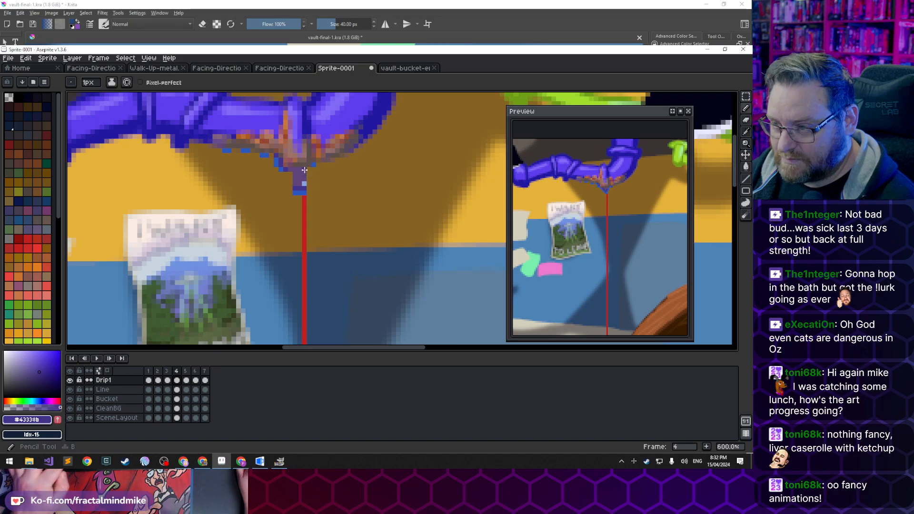
left_click(315, 160, "alt")
left_click(313, 165, "alt")
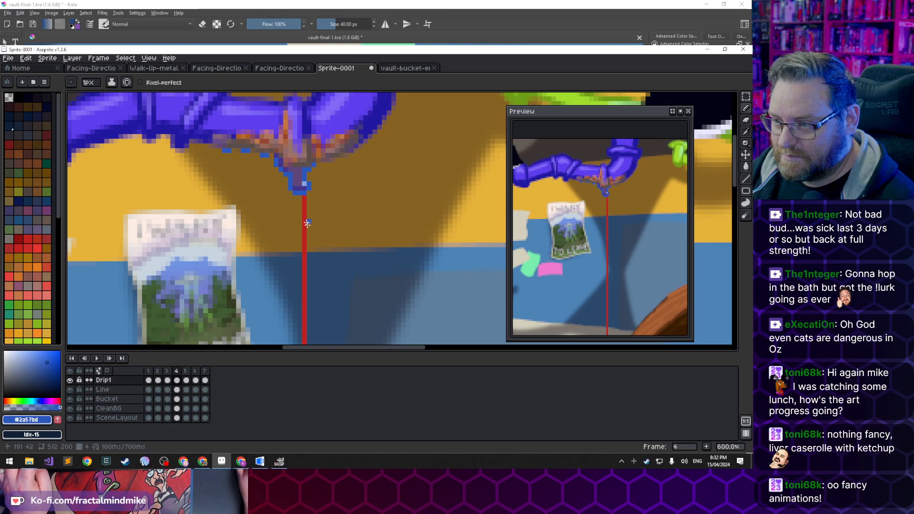
Narrow the frame 5 drip by erasing its side pixels and redraw its outline below the joint in blue #2a57bd
key("period")
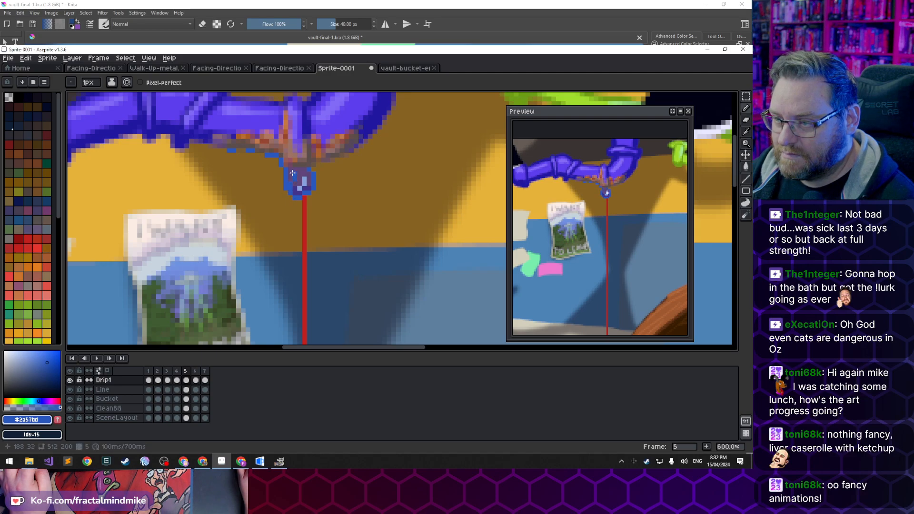
key("l")
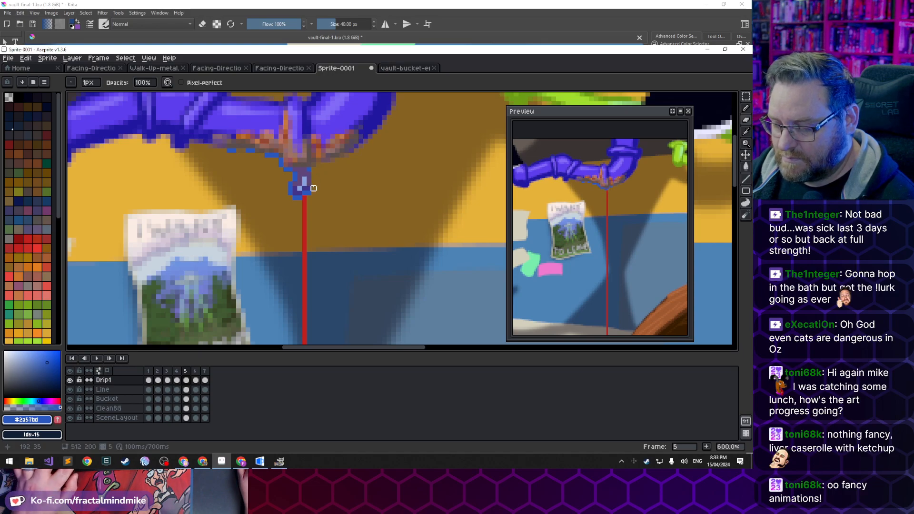
key("b")
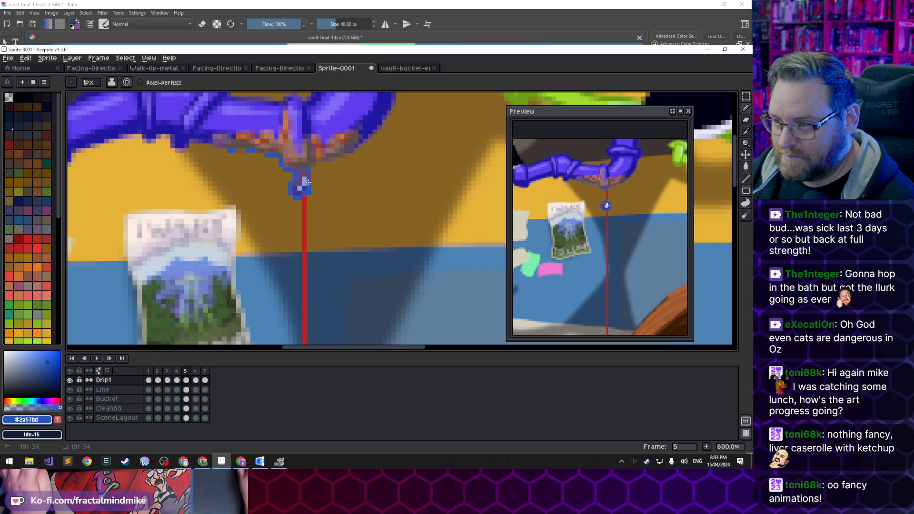
key("e")
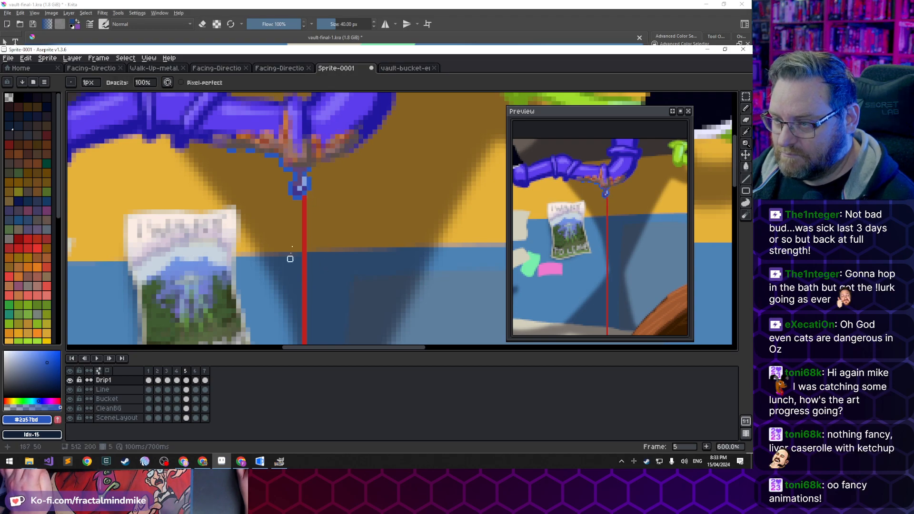
key("b")
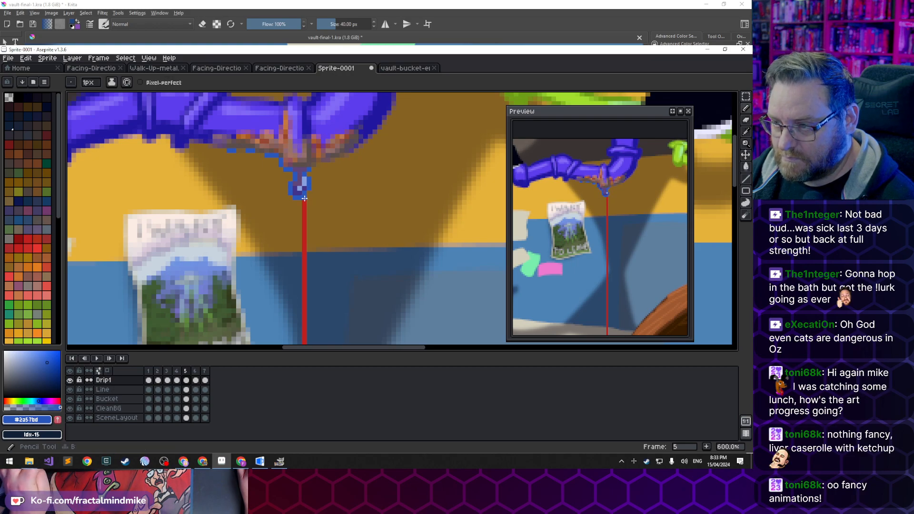
key("e")
key("b")
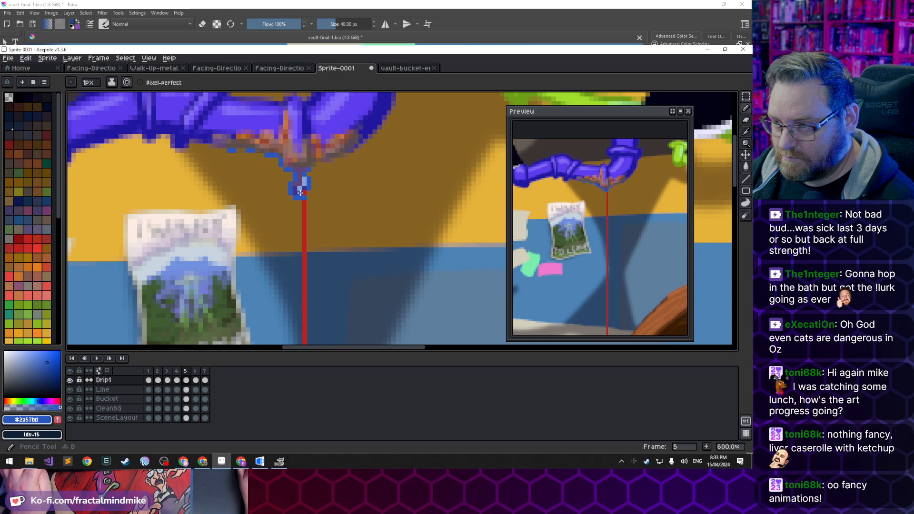
Touch up the frame 5 drip's inner pixels and rounded lower edge with colours sampled from the drip, including blue #2a57bd
left_click(302, 189, "alt")
key("e")
key("b")
left_click(308, 193, "alt")
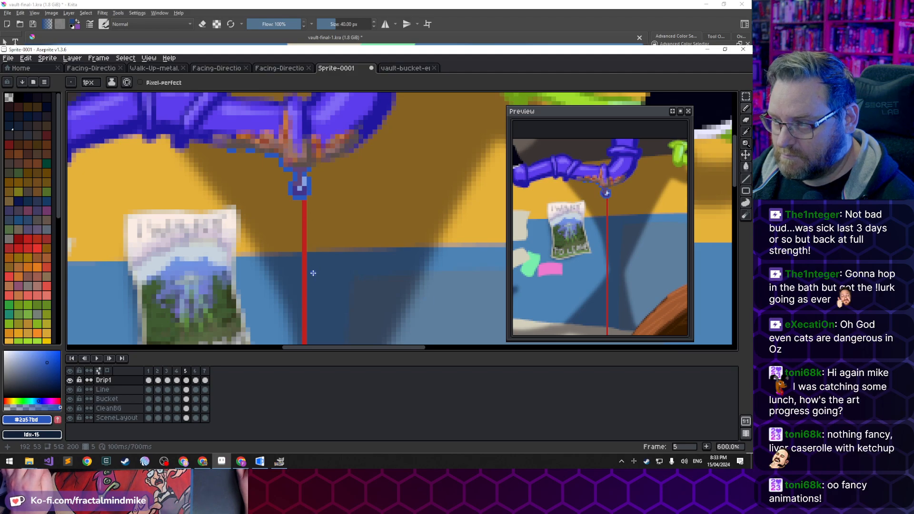
Compare frames 5 to 7 and draw a narrower, slightly longer blue #2a57bd drip outline from the joint on frame 6
left_click(196, 371)
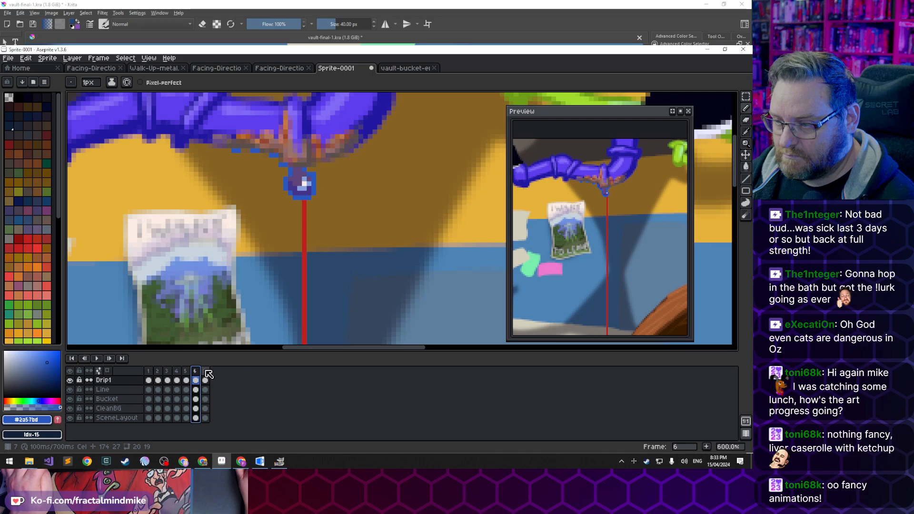
left_click(204, 371)
left_click(198, 371)
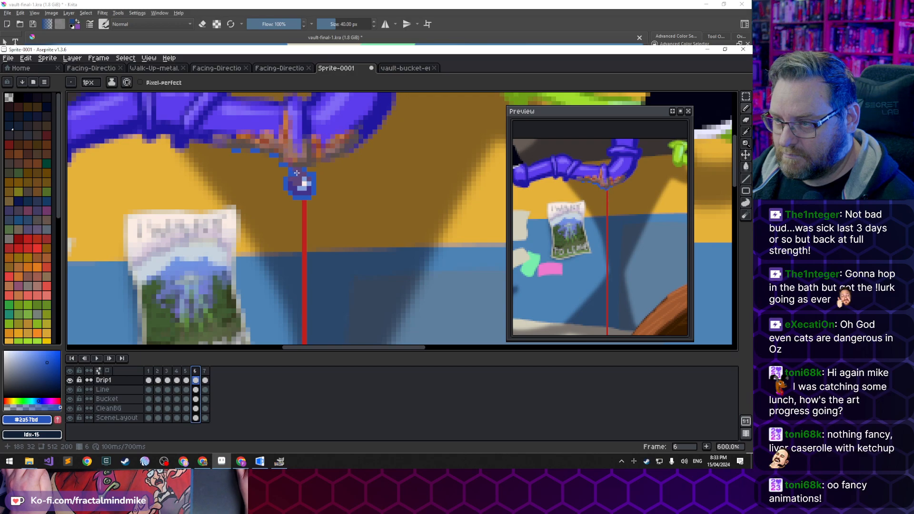
left_click(185, 371)
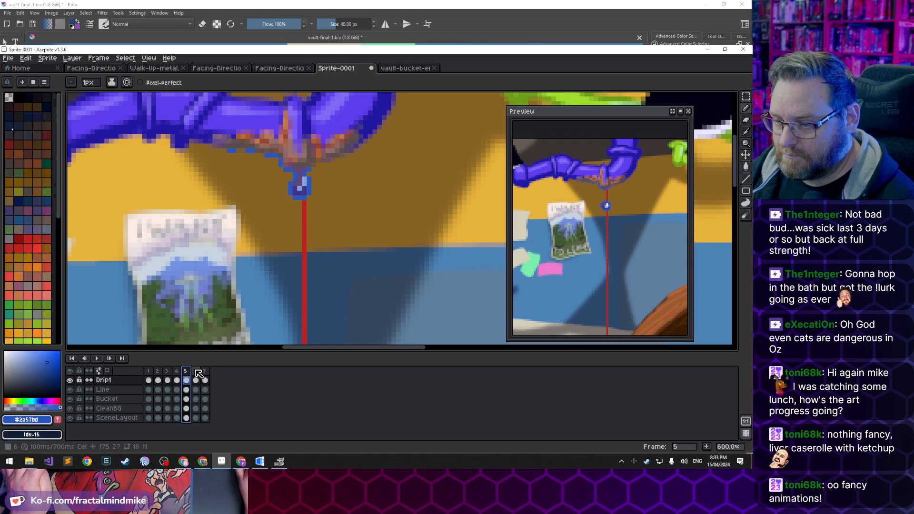
left_click(195, 371)
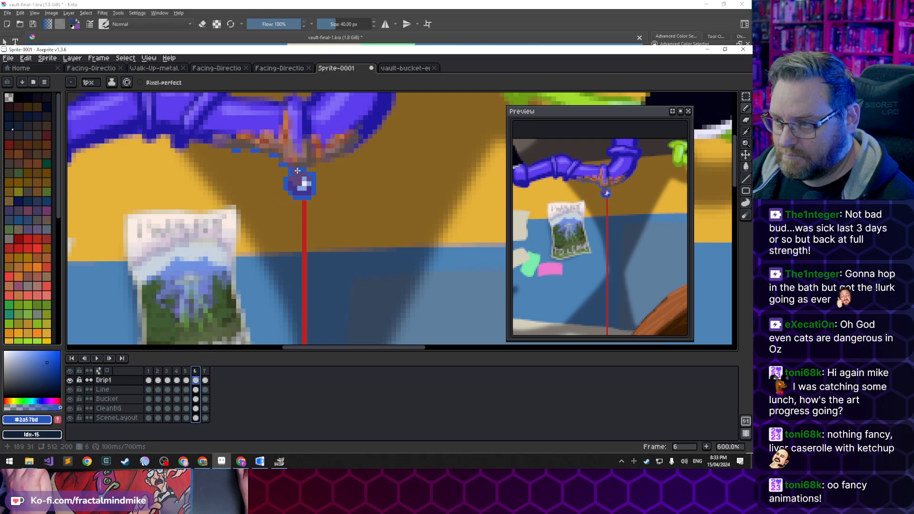
mouse_move(296, 168)
left_mouse_down()
mouse_move(294, 190)
mouse_move(305, 202)
left_mouse_up()
left_click_drag(306, 169, 307, 184)
left_click_drag(307, 185, 307, 189)
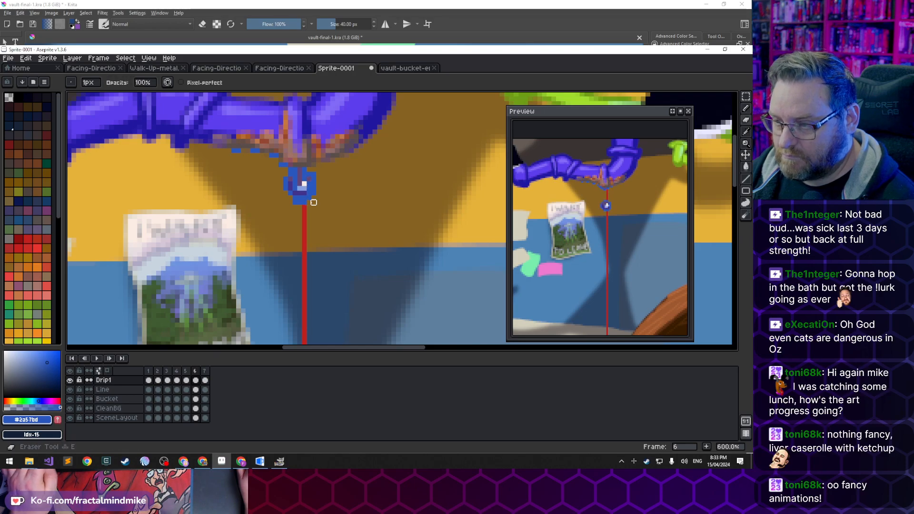
Erase the old side pixels of the frame 6 drip and touch it up with sampled purple #43338b and blue #2a57bd
left_click(313, 178)
left_click_drag(309, 173, 290, 179)
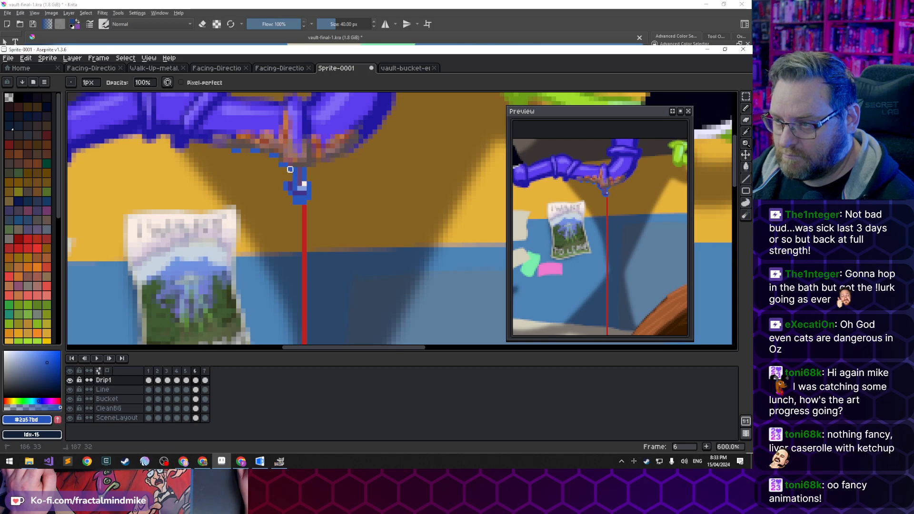
left_click_drag(281, 188, 285, 183)
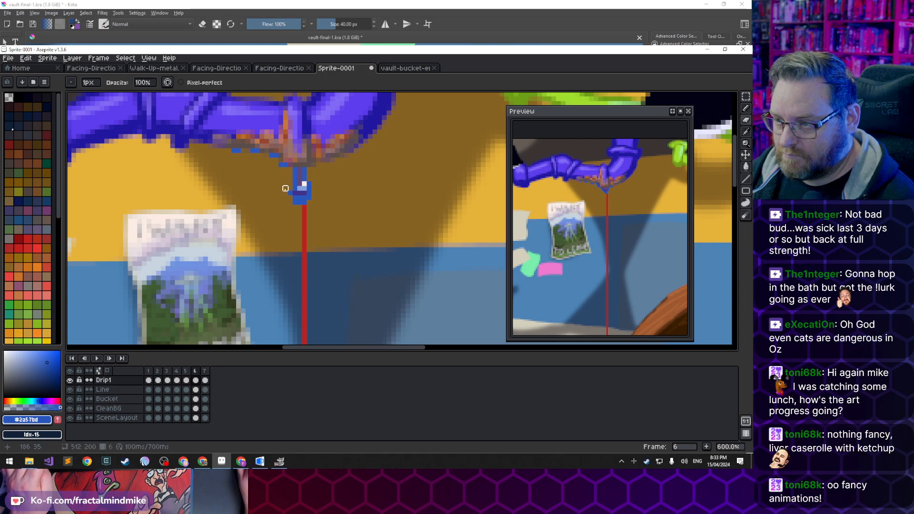
key("b")
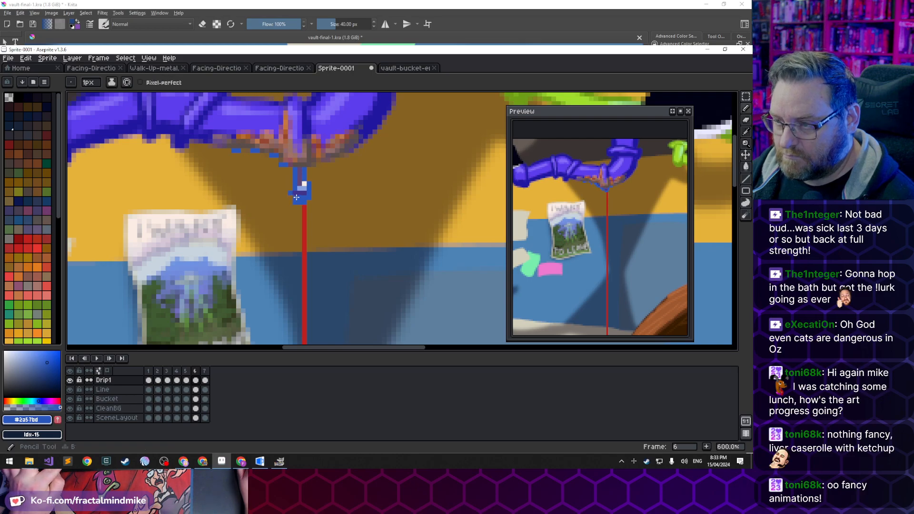
left_click(297, 194, "alt")
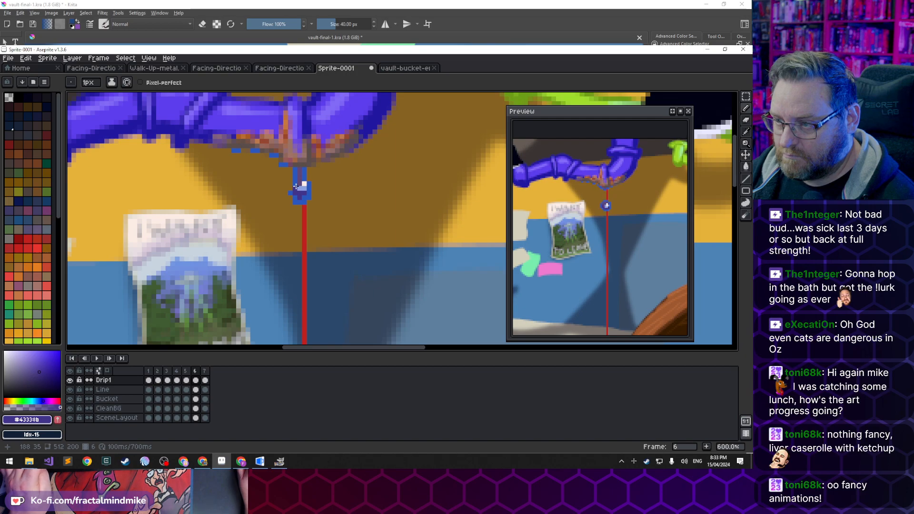
left_click(289, 190, "alt")
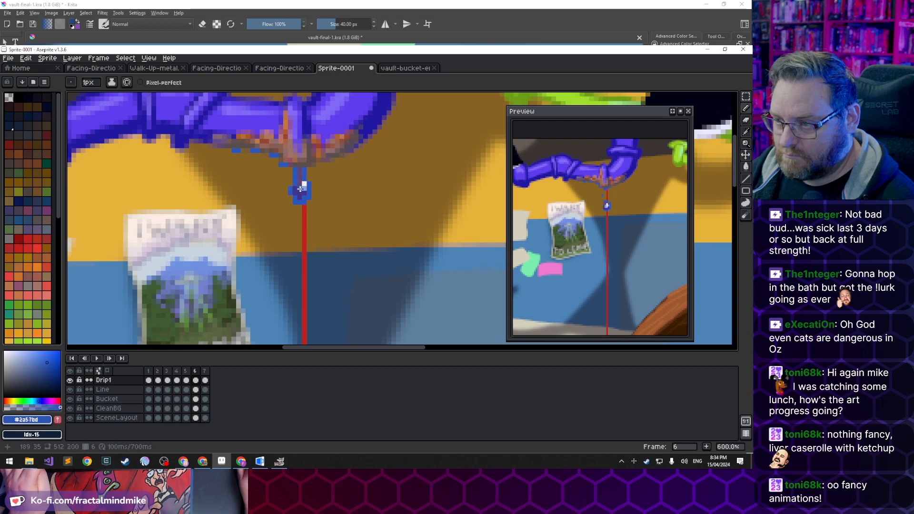
Replace the round frame 7 drop with a copy of the frame 6 drip's slim tip, placed on the guide line at 187, 38
left_click(205, 371)
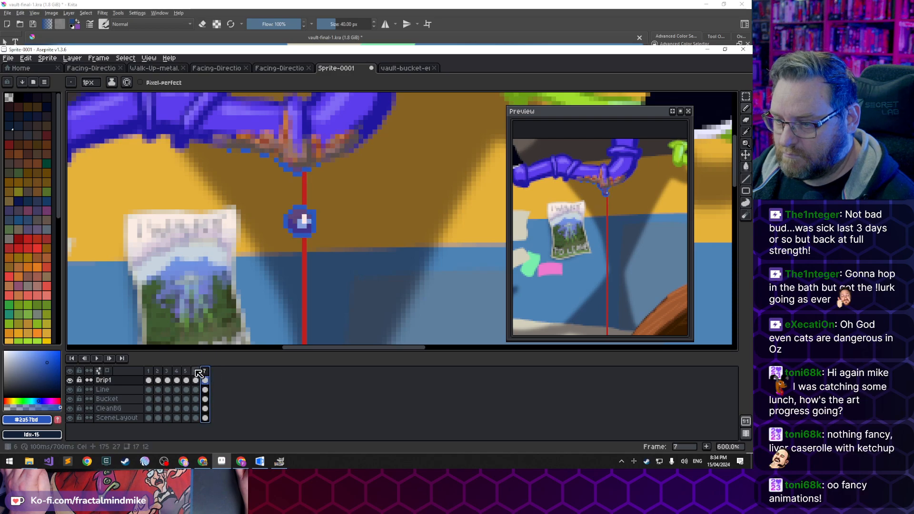
left_click(195, 371)
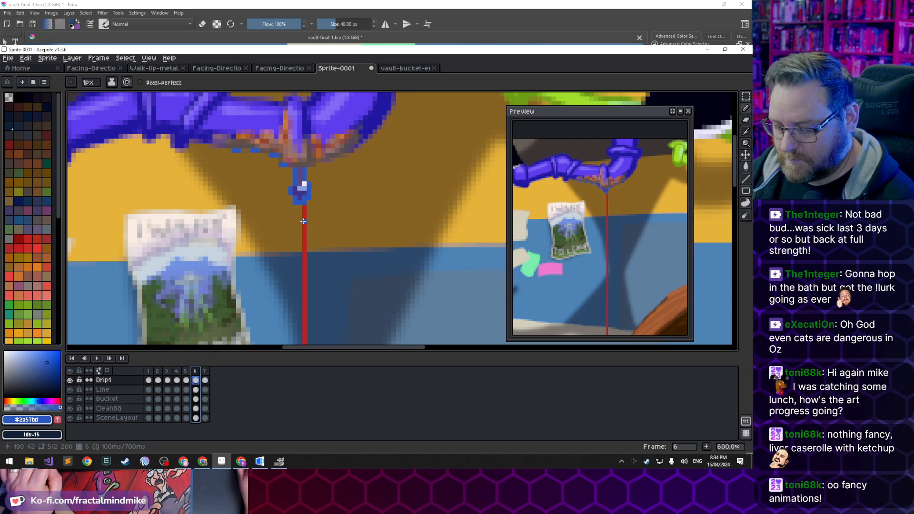
key("m")
left_click_drag(309, 202, 286, 180)
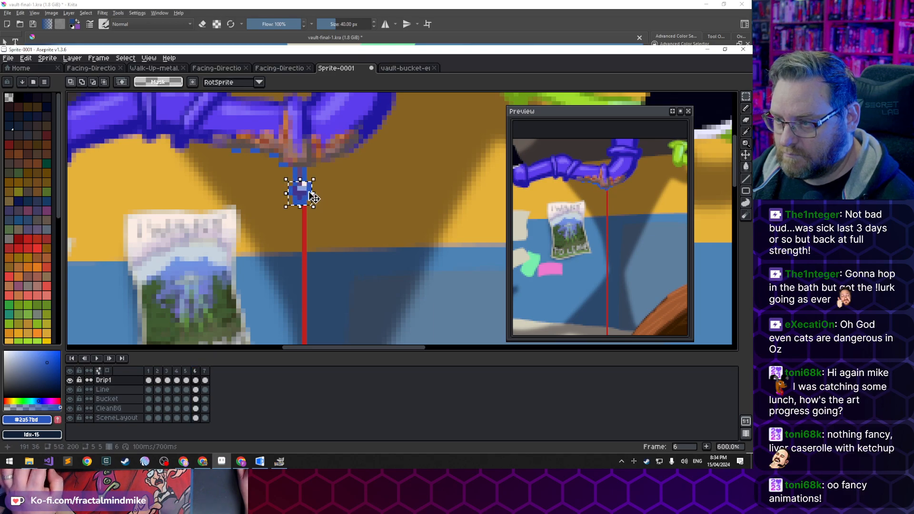
left_click(205, 371)
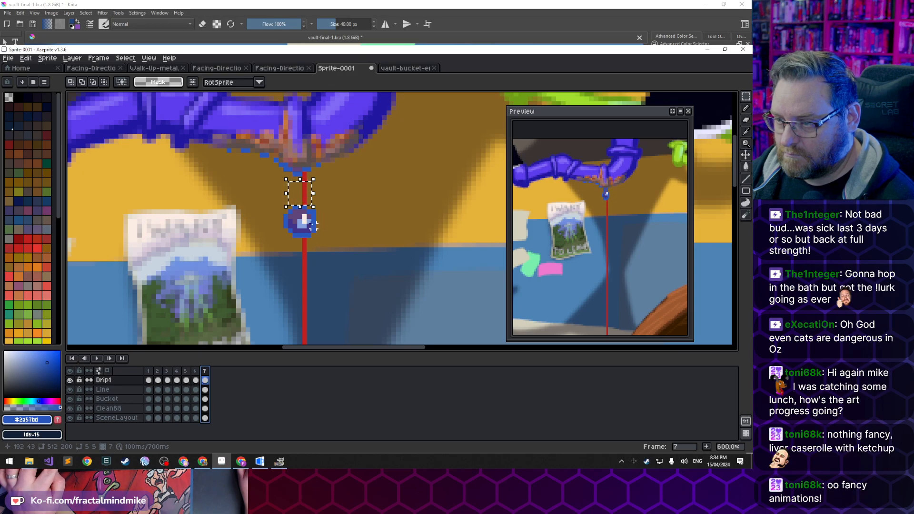
left_click_drag(271, 206, 323, 249)
key("Delete")
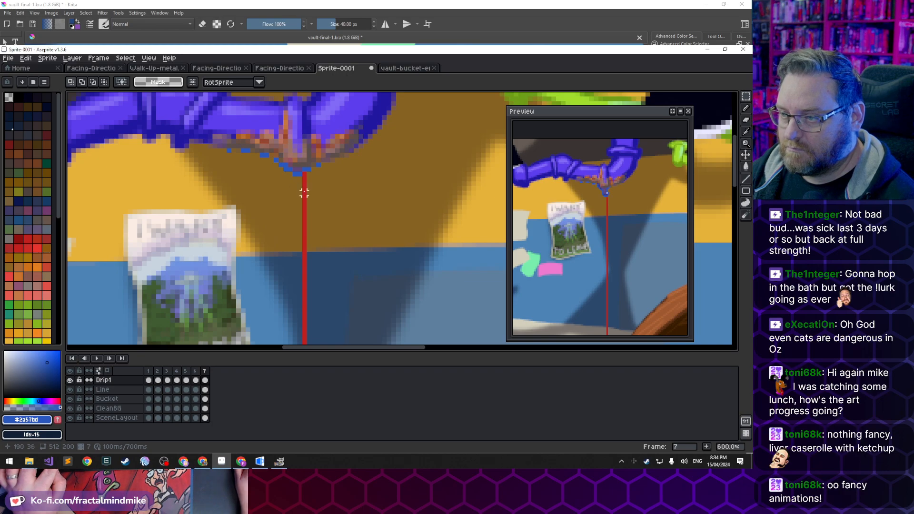
key("ctrl+v")
left_click_drag(306, 196, 304, 218)
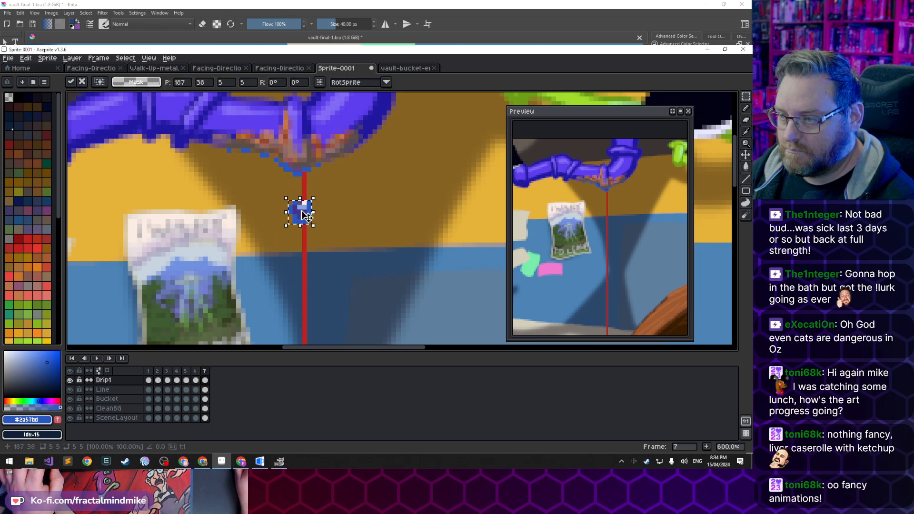
left_click(350, 295)
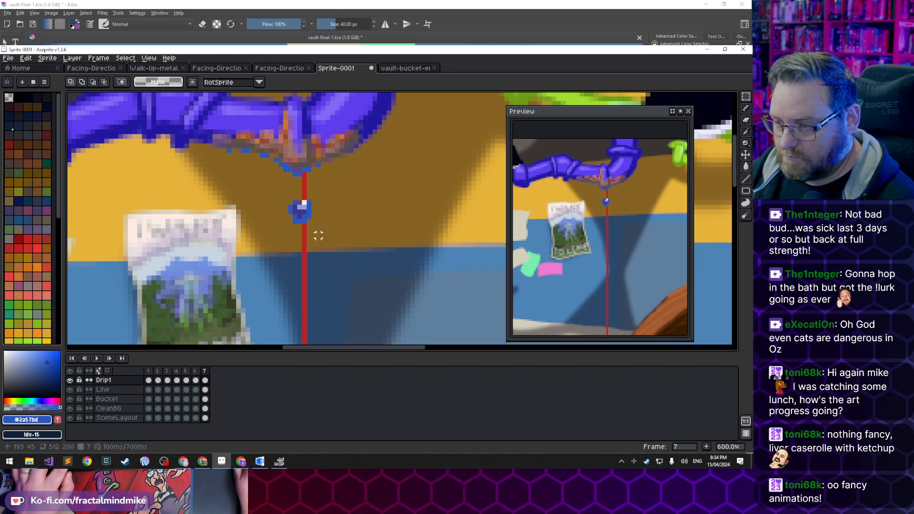
Repaint the frame 7 drop's highlight one pixel lower in sampled light blue and off-white, and close the blue outline above it
key("b")
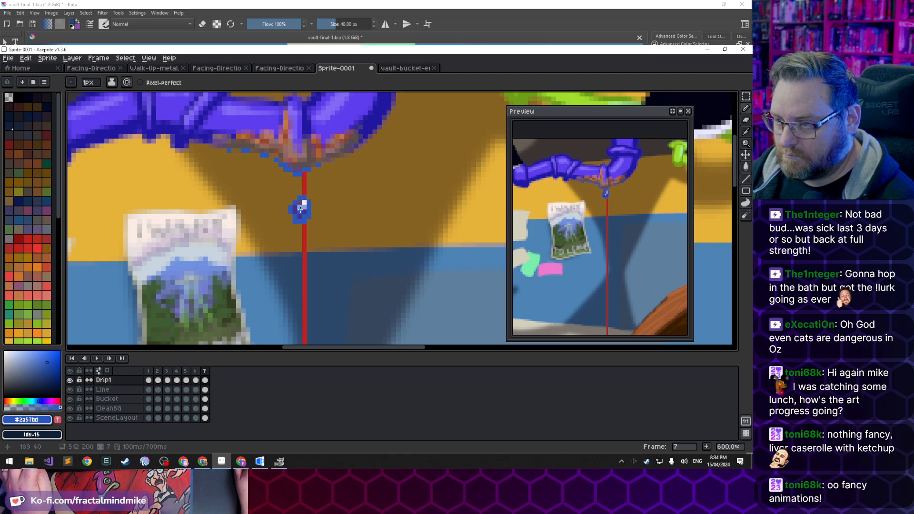
left_click(302, 207, "alt")
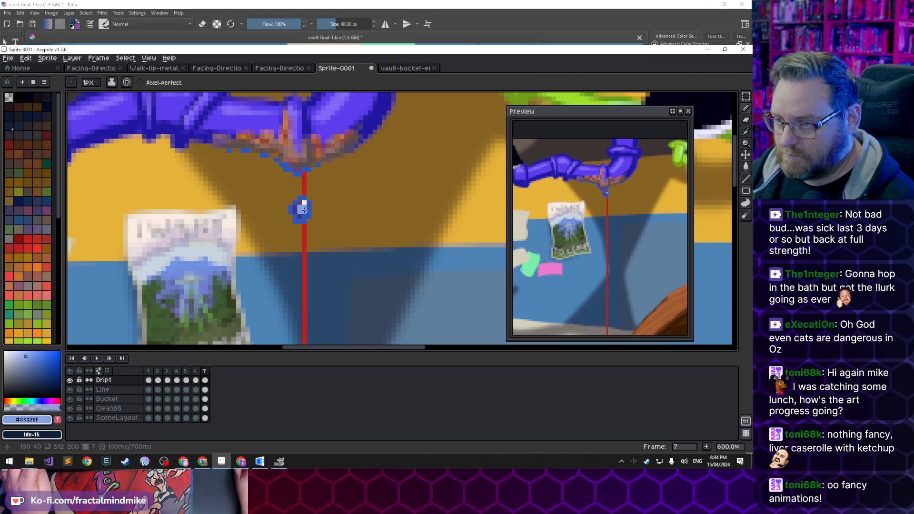
left_click(303, 204, "alt")
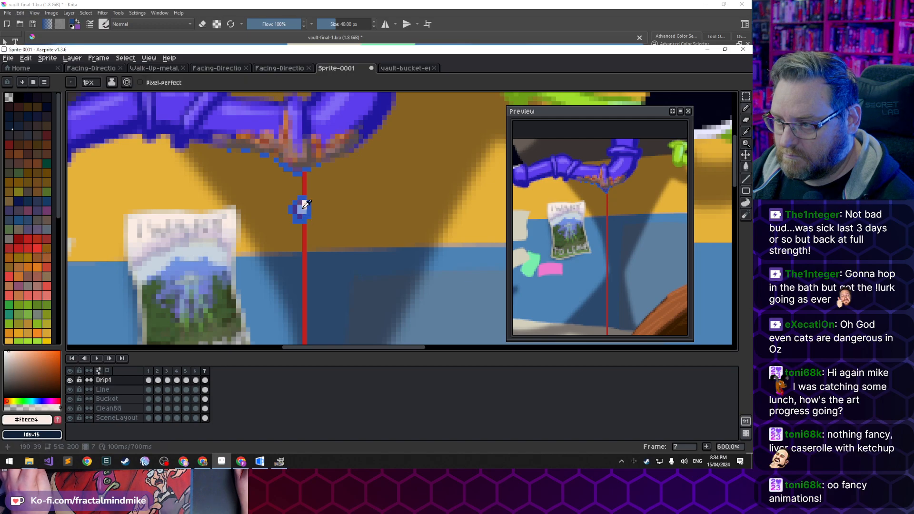
left_click(303, 201, "alt")
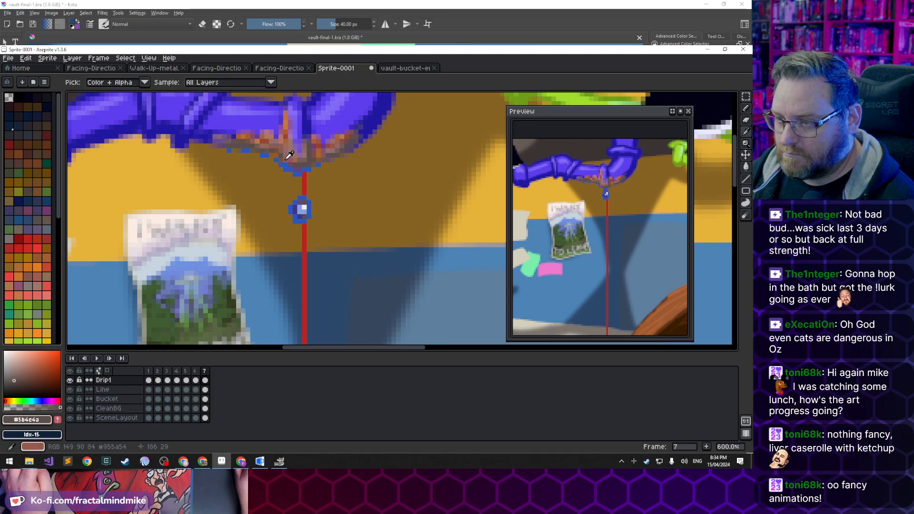
Shade the inside of the frame 7 drop with purple #5e4579 sampled from the frame 6 drip
key("Left")
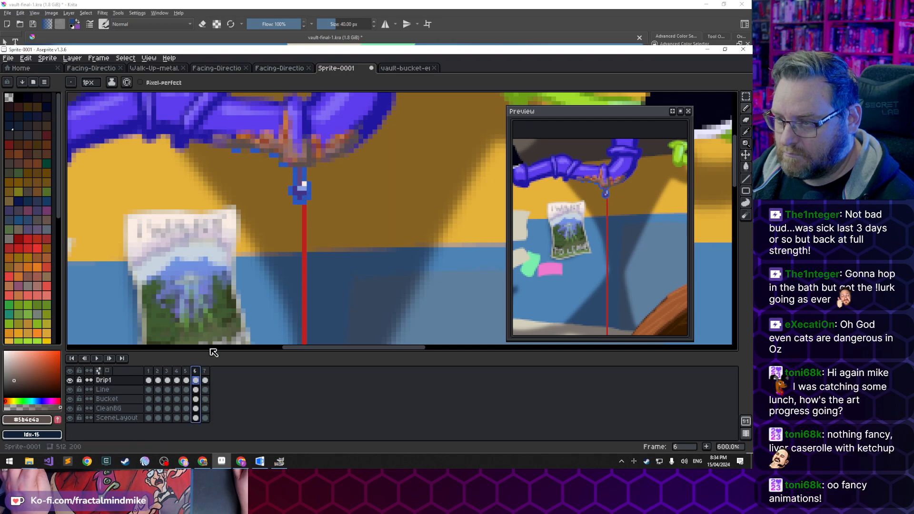
left_click(303, 176, "alt")
key("Right")
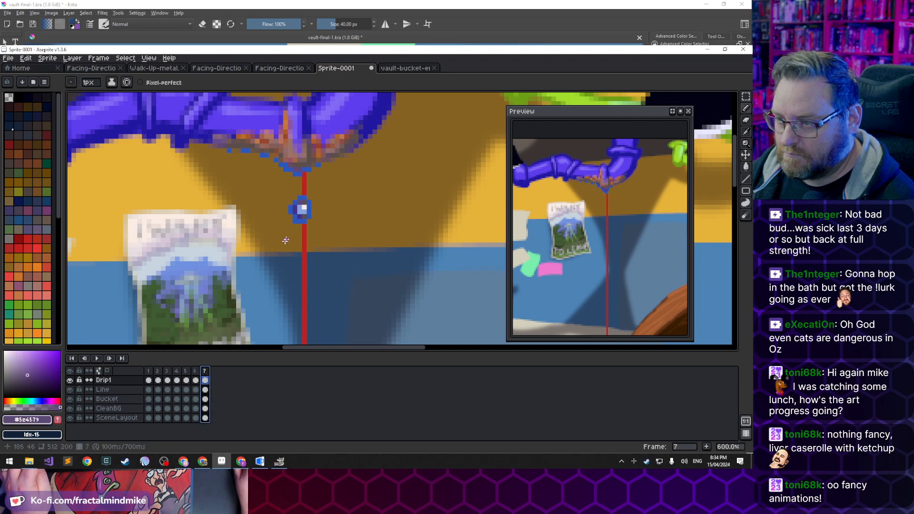
left_click(308, 226)
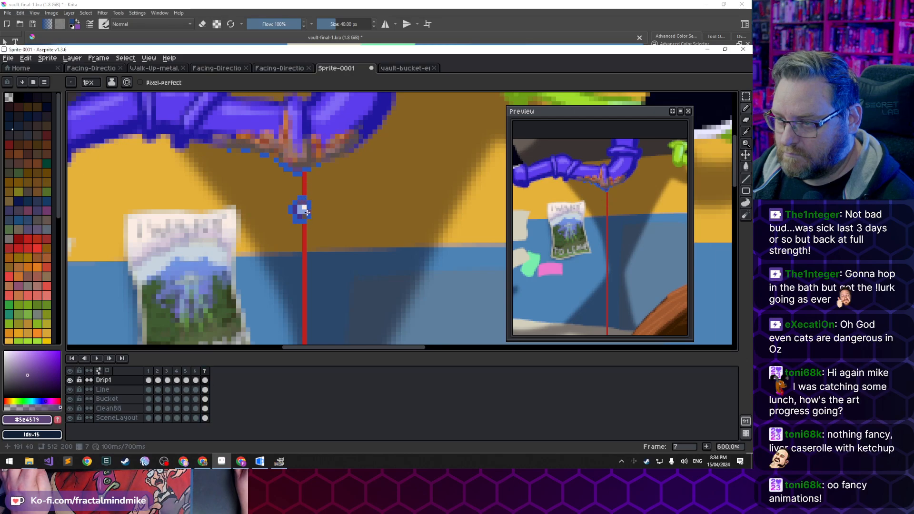
left_click(299, 205)
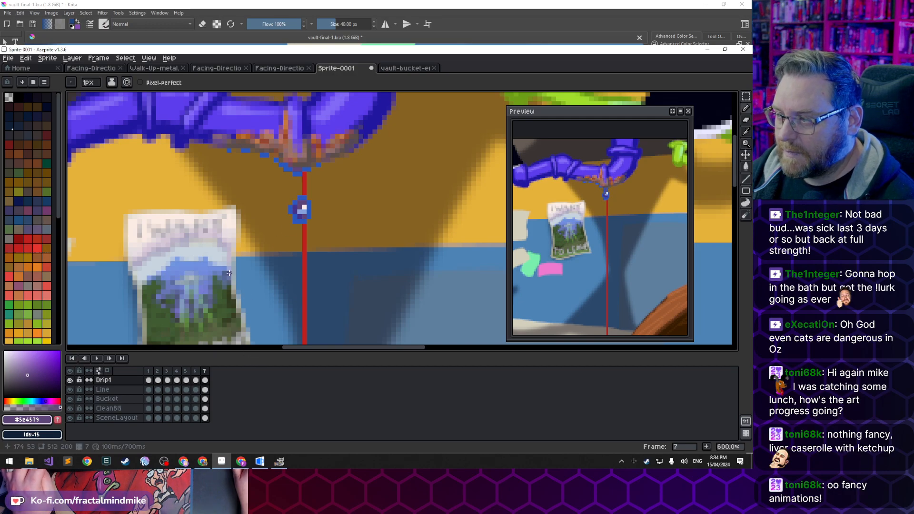
Show the whole scene in the preview and review the drip's motion from frame 1 to frame 5
scroll(584, 276, "down", 2)
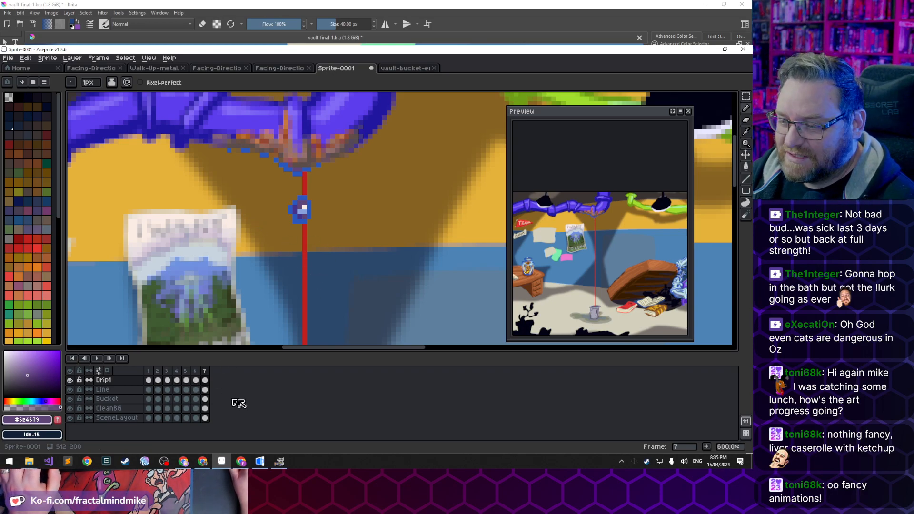
left_click_drag(295, 307, 322, 264)
scroll(321, 264, "up", 2)
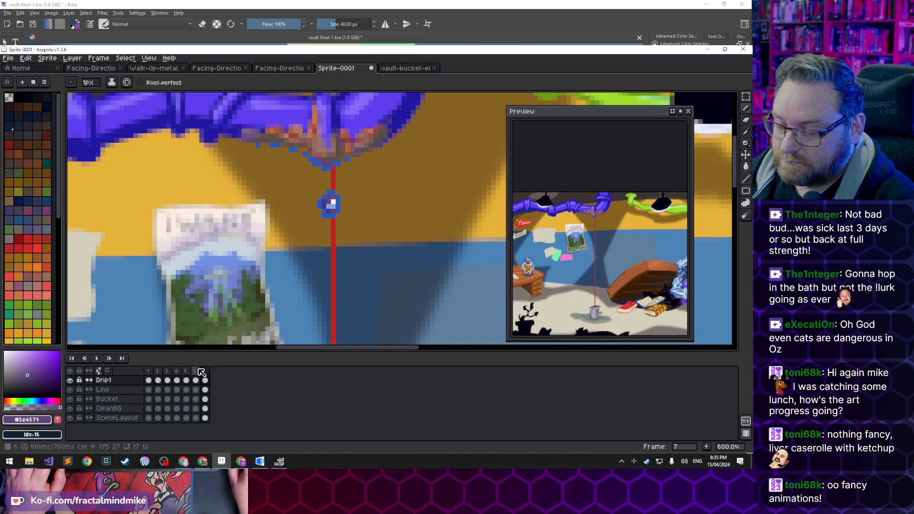
left_click_drag(148, 372, 189, 372)
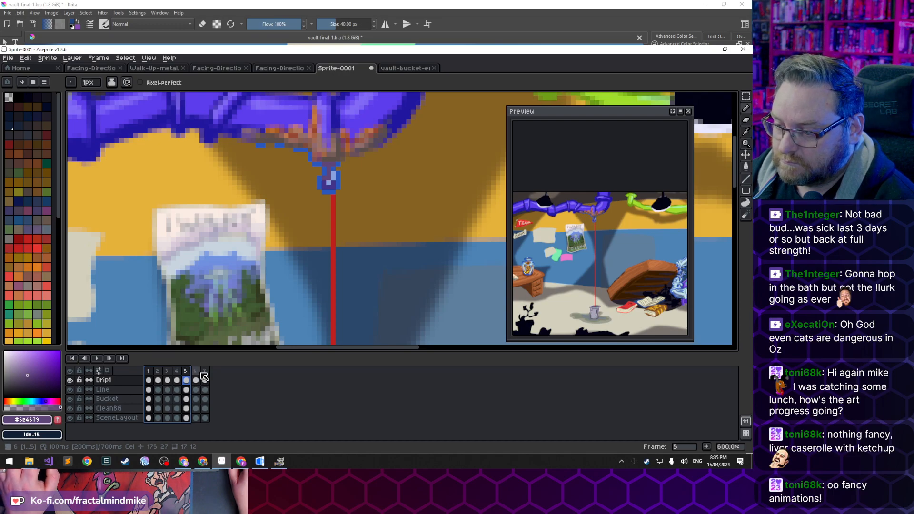
Review the drip's growth, detachment and fall by going through frames 1 to 7 in both directions
left_click(206, 371)
left_click(197, 378)
left_click(186, 378)
left_click(178, 378)
left_click(167, 378)
left_click(158, 378)
left_click(149, 376)
left_click(159, 376)
left_click(168, 376)
left_click(176, 376)
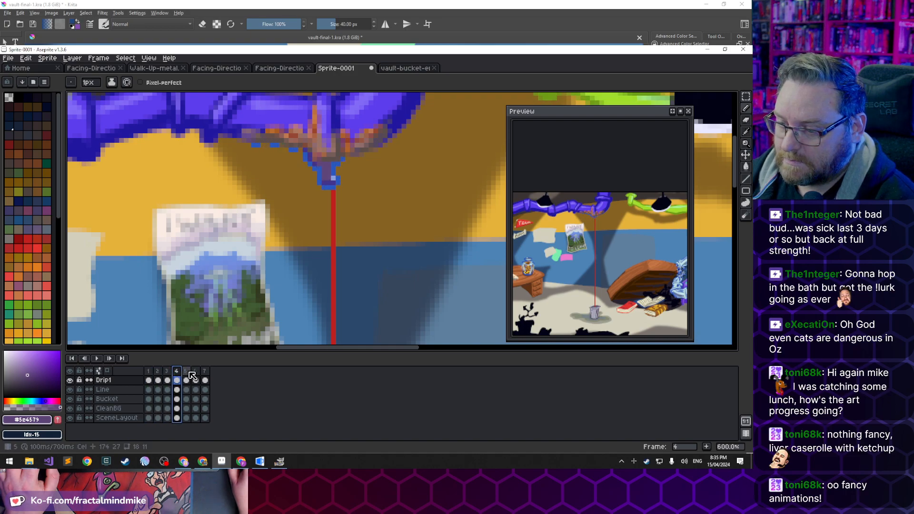
left_click(190, 374)
left_click(196, 376)
left_click(205, 376)
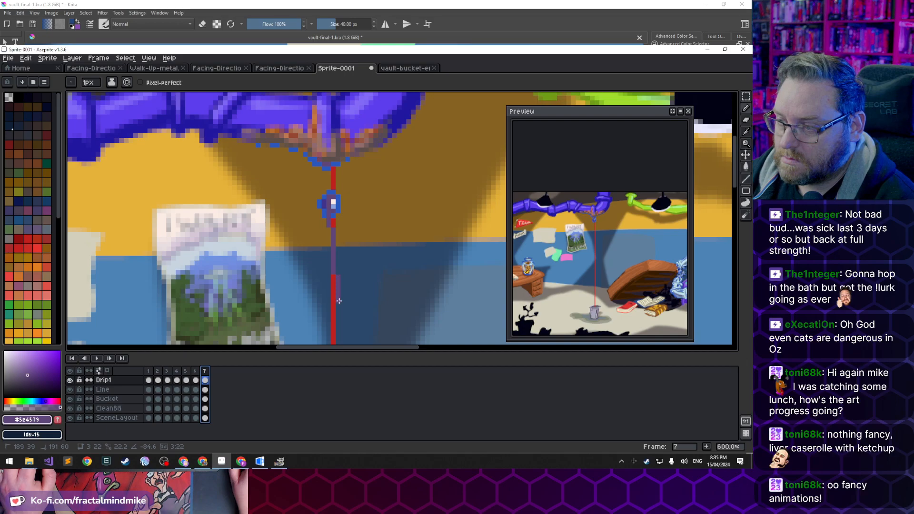
Add frame 8 and move its drop down the guide line to 186, 51
left_click_drag(337, 307, 331, 226)
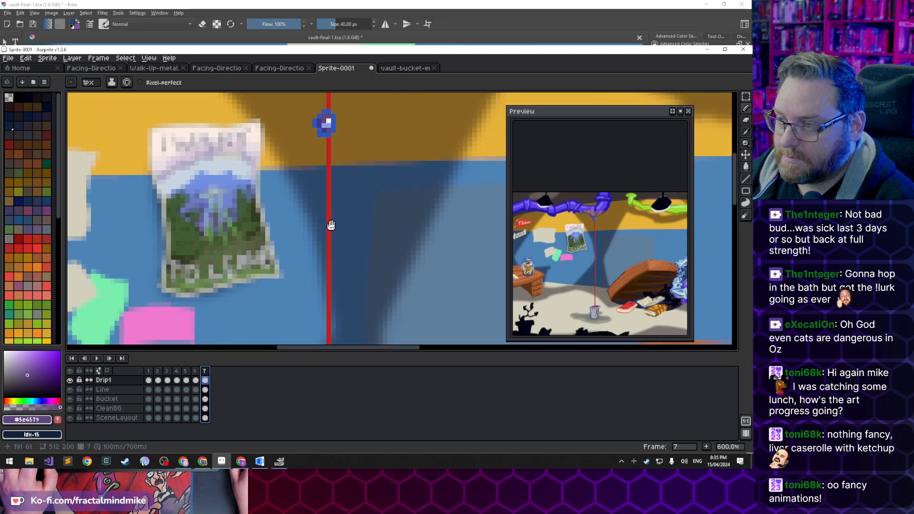
left_click(706, 446)
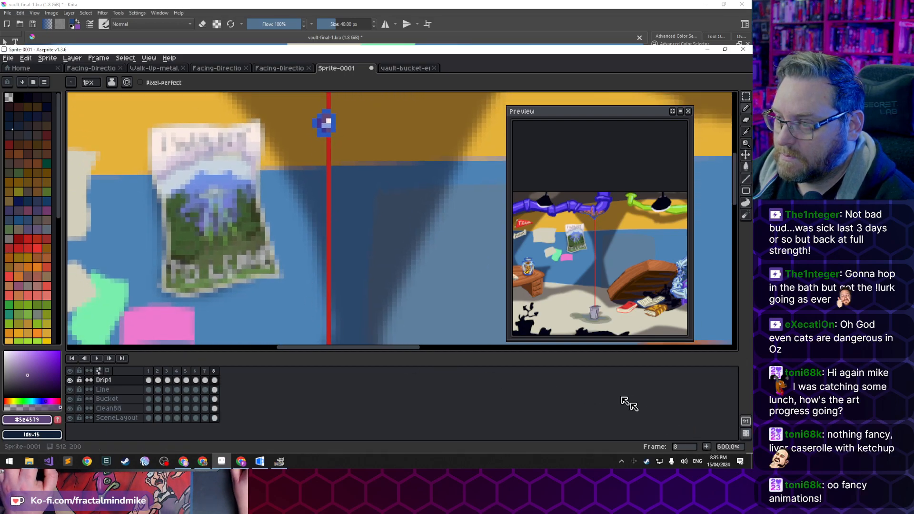
scroll(320, 208, "up", 2)
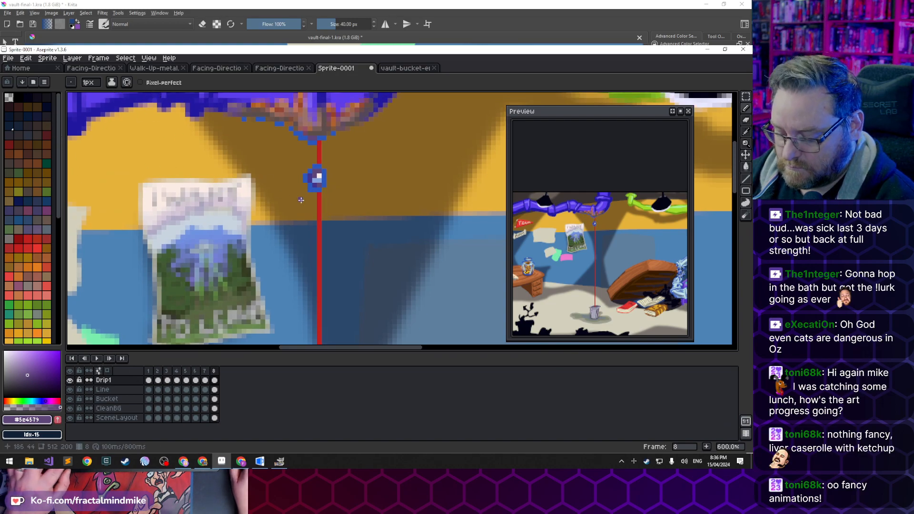
key("m")
left_click_drag(296, 162, 333, 246)
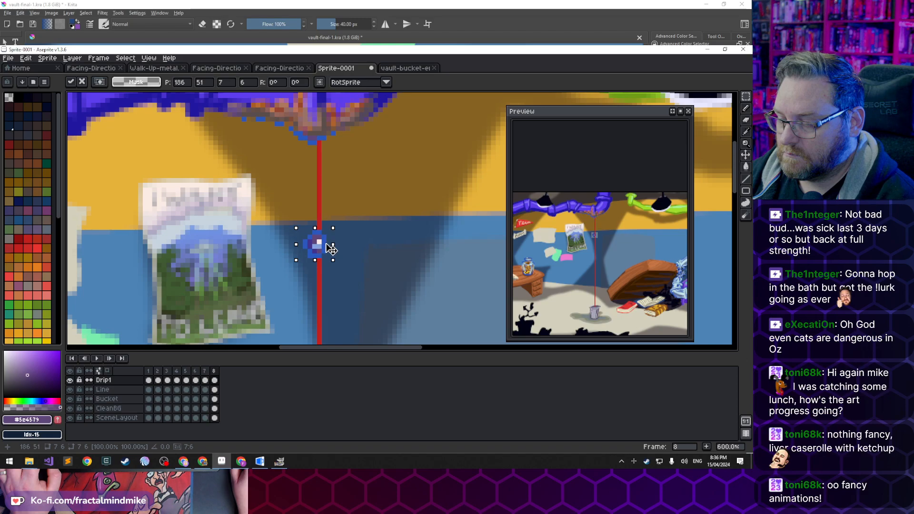
left_click(380, 246)
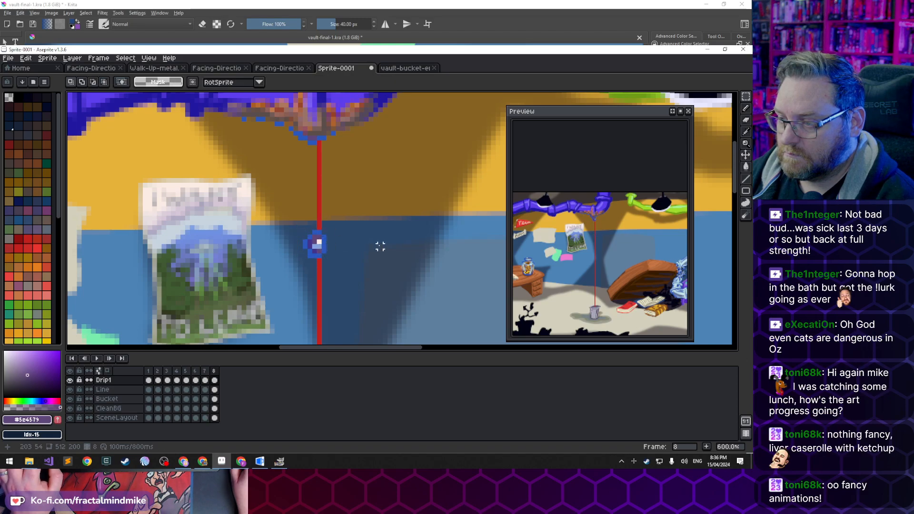
Add frame 9, move its drop down the guide line to 187, 65, and clear the selection
left_click(708, 446)
left_click_drag(303, 232, 339, 310)
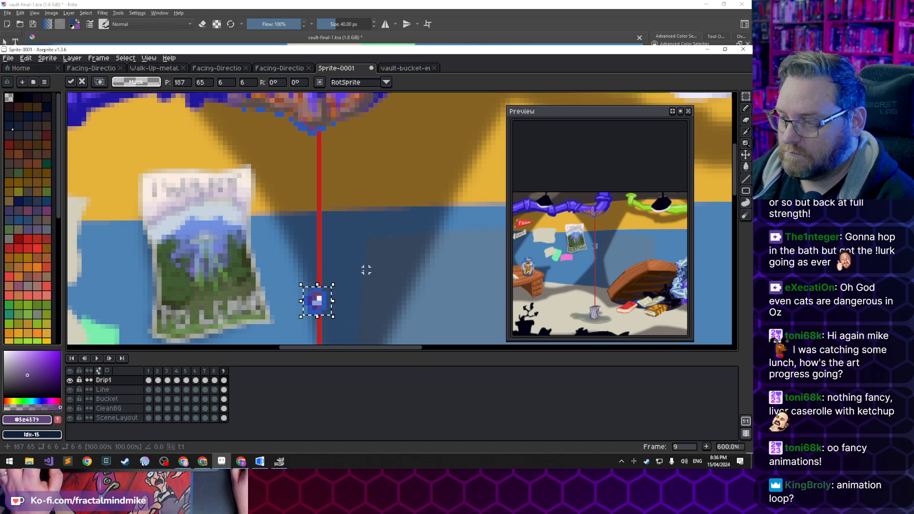
left_click_drag(366, 279, 385, 150)
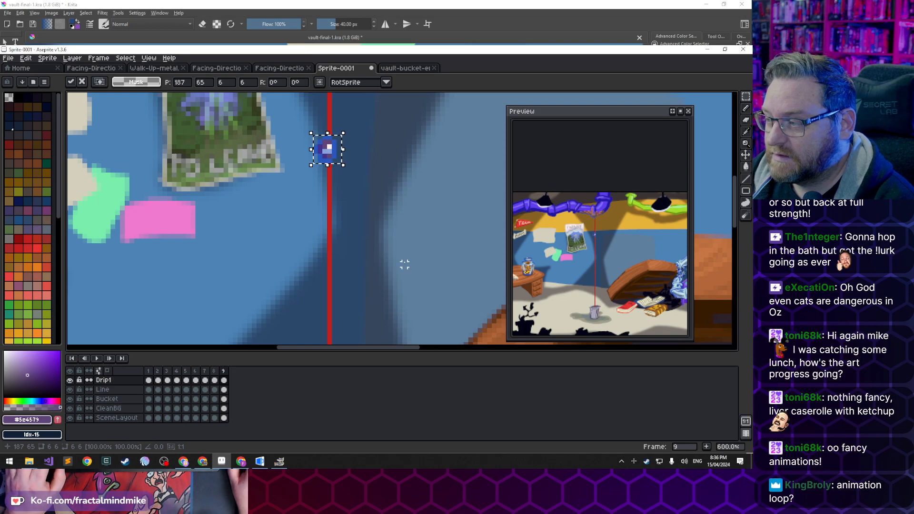
left_click_drag(398, 259, 367, 224)
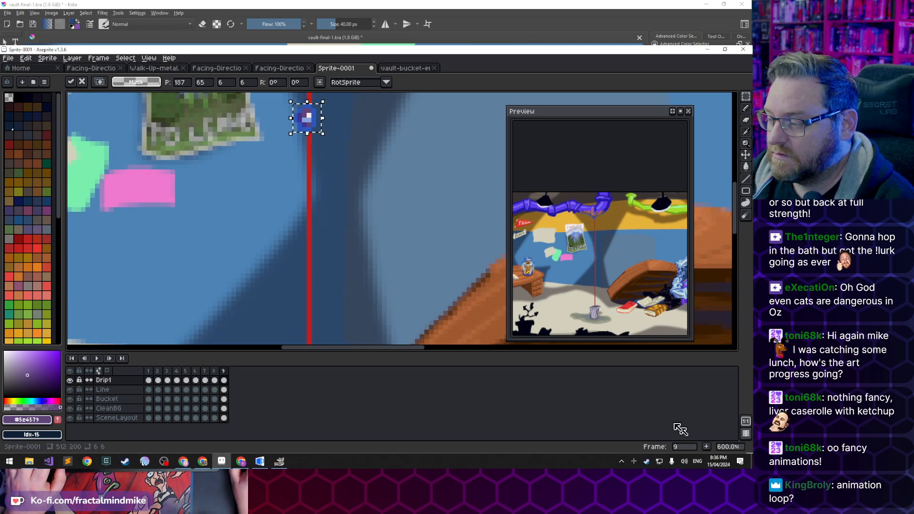
key("ctrl+d")
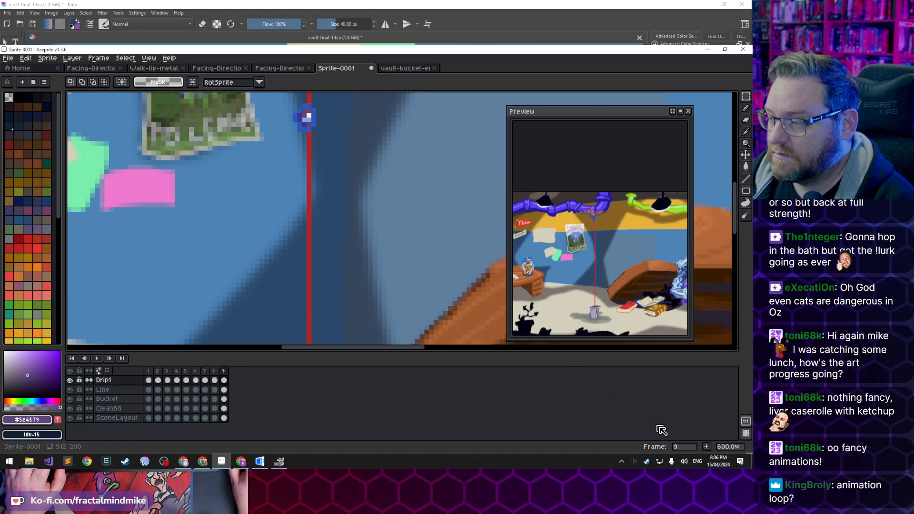
Add frame 10 and move its drop much further down the guide line, onto the lower part of the blue wall
left_click(708, 447)
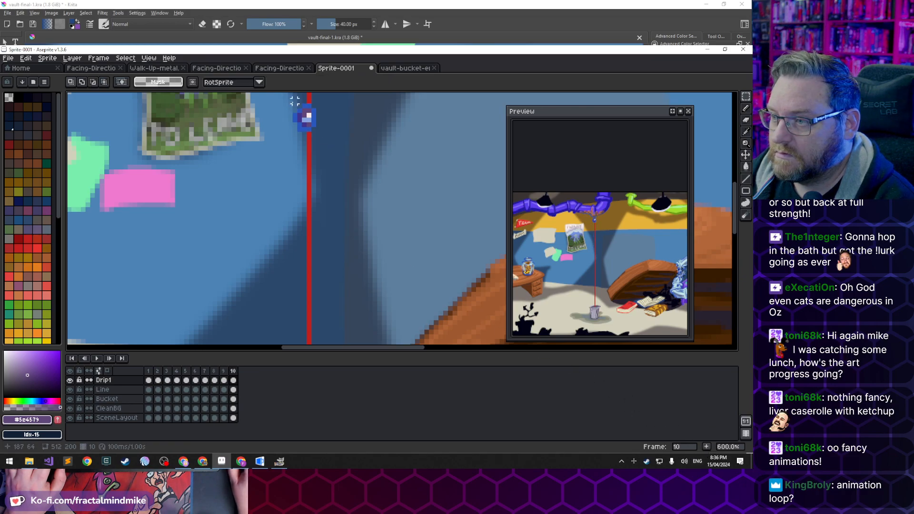
left_click_drag(295, 105, 312, 124)
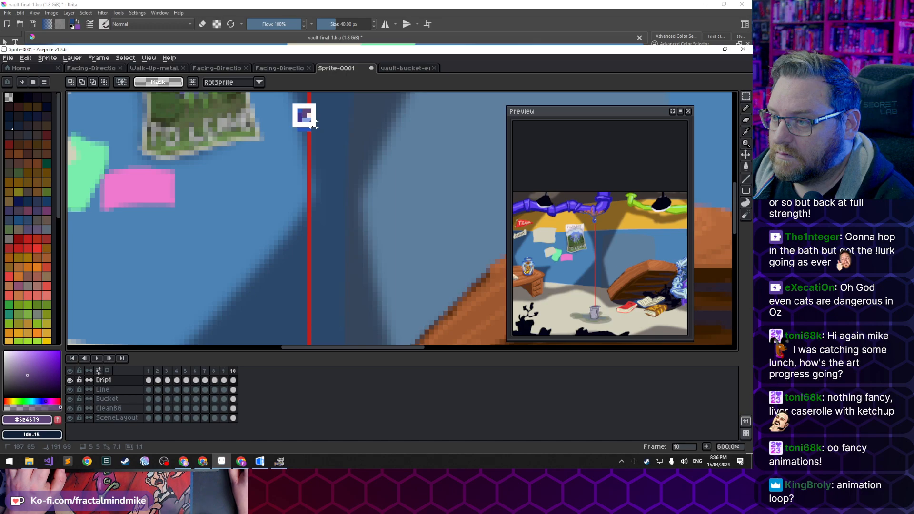
left_click_drag(306, 116, 351, 134)
left_click(347, 274)
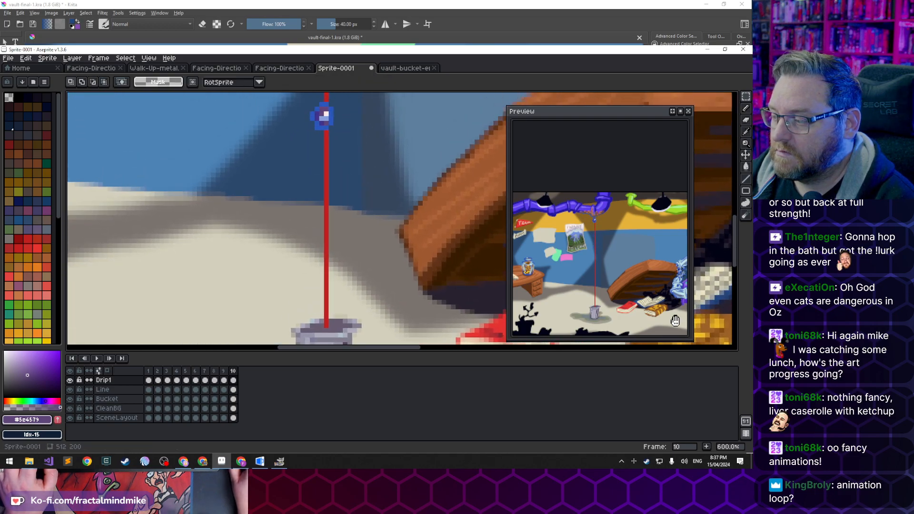
Add frame 11 with the drop at 187, 136 just above the bucket, and frame 12 with the drop deleted
left_click(707, 447)
left_click_drag(310, 102, 361, 294)
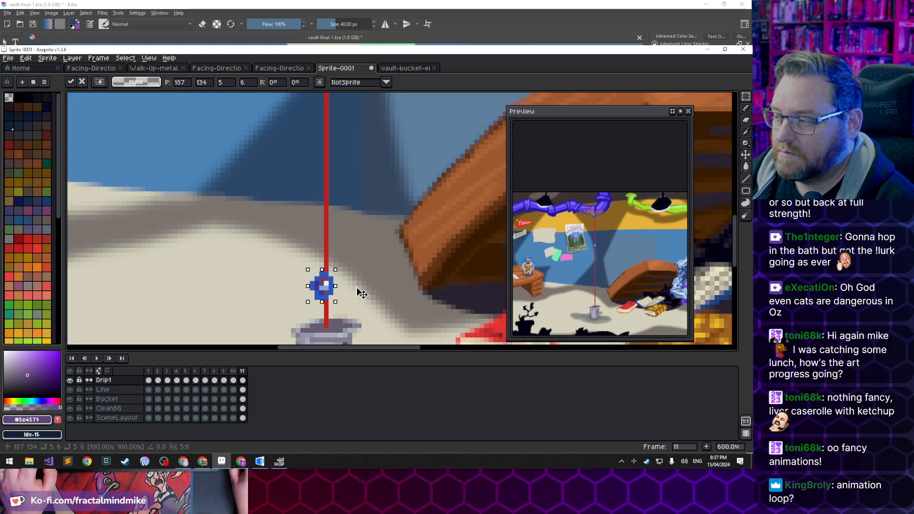
left_click_drag(360, 293, 365, 302)
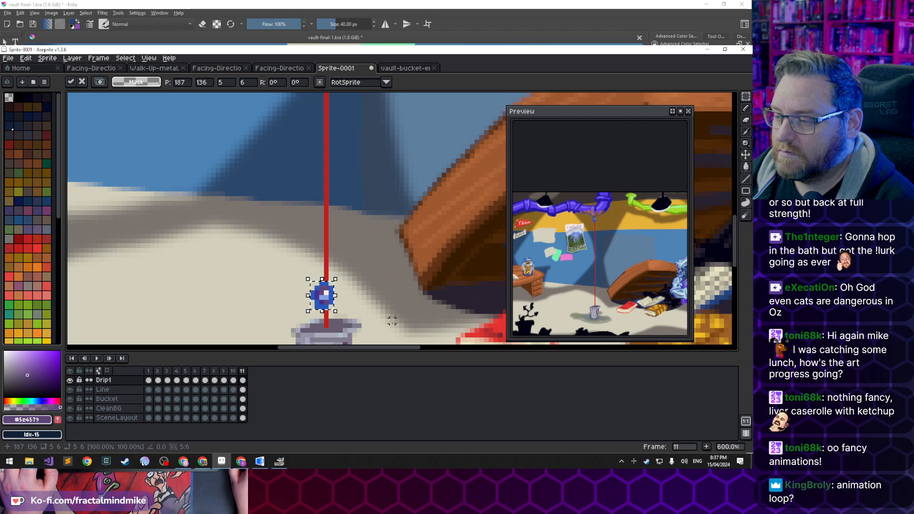
left_click_drag(372, 317, 375, 209)
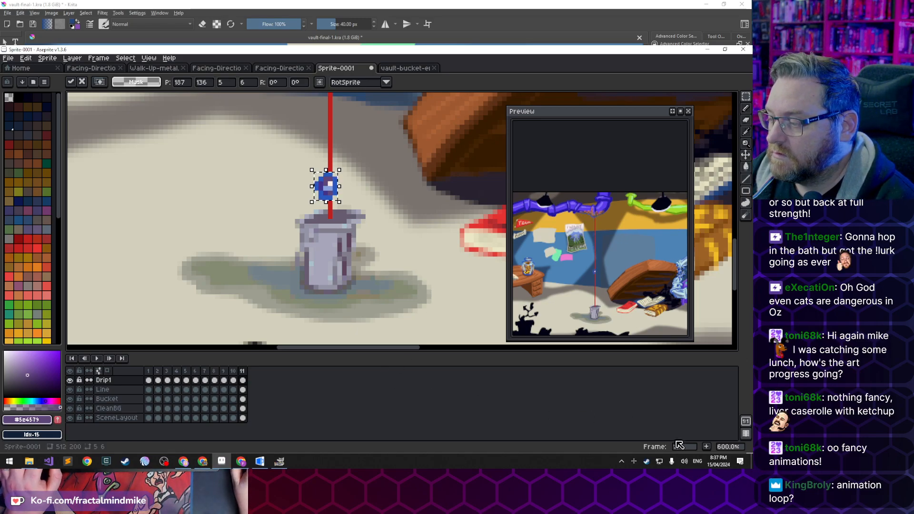
left_click(707, 447)
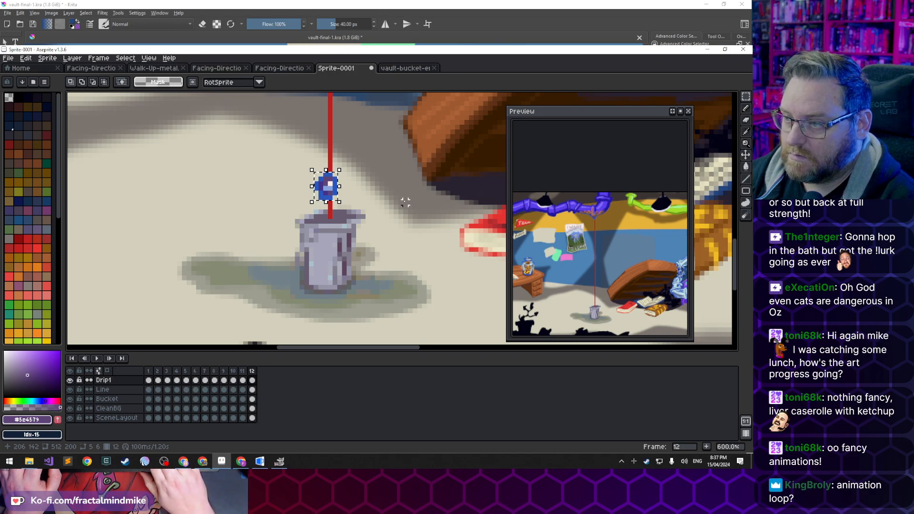
key("Delete")
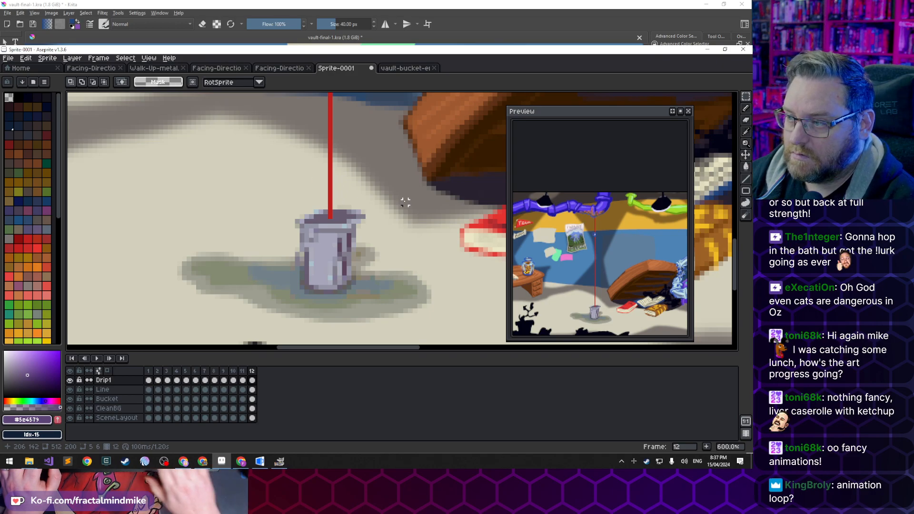
Add frame 13 and paste the copied 5 by 5 pixel drop piece onto the bucket's rim at 188, 141
left_click(707, 446)
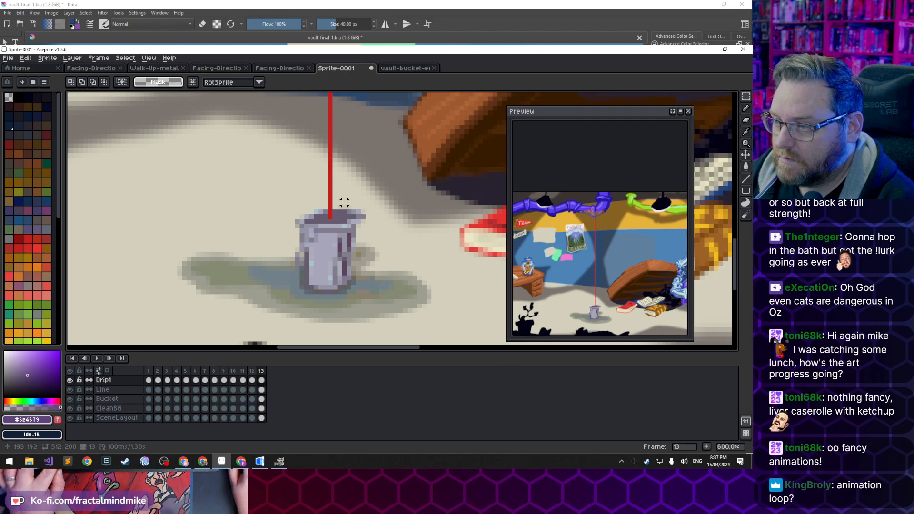
key("ctrl+v")
left_click_drag(334, 221, 338, 208)
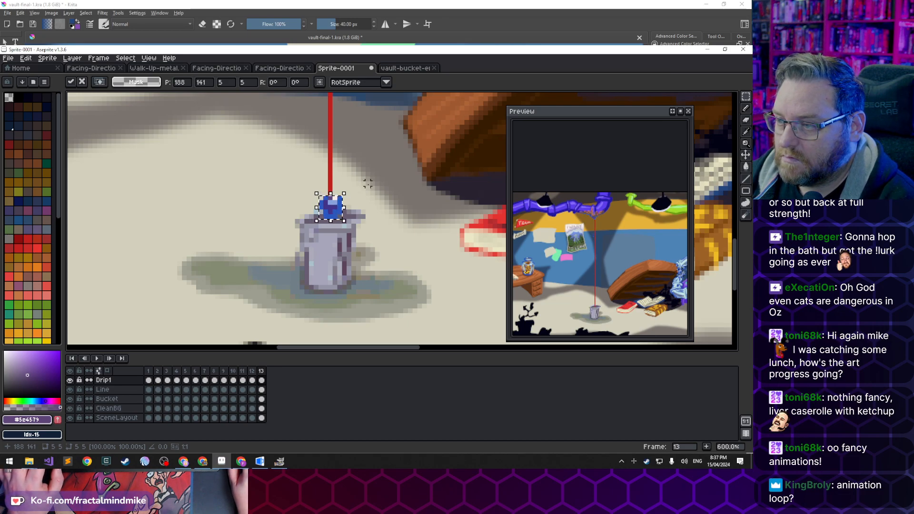
left_click(459, 290)
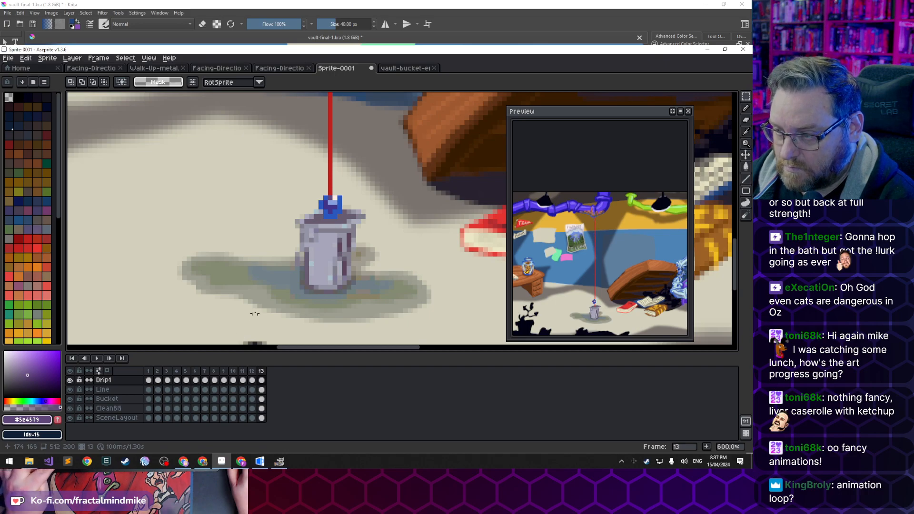
Paint small splash droplets on both sides of the pasted piece above the bucket in sampled blue #2a57bd
key("i")
left_click(325, 200)
key("b")
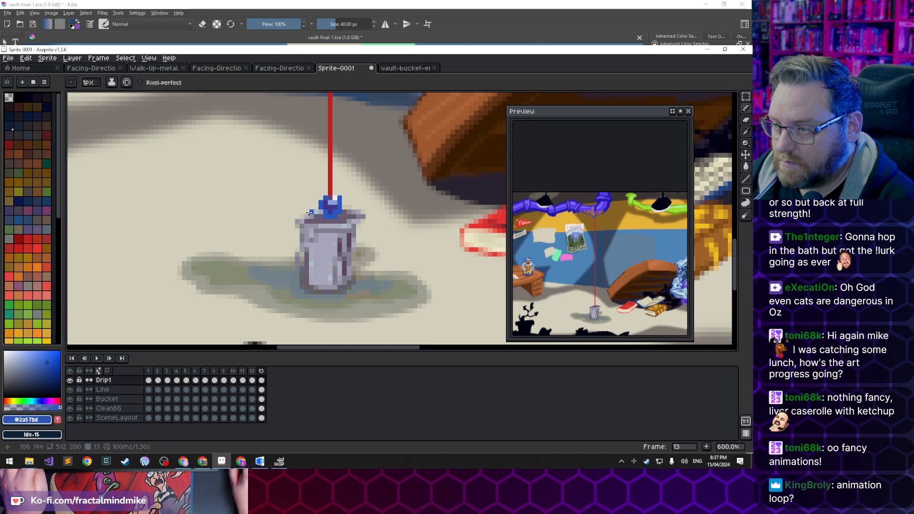
left_click_drag(307, 213, 312, 216)
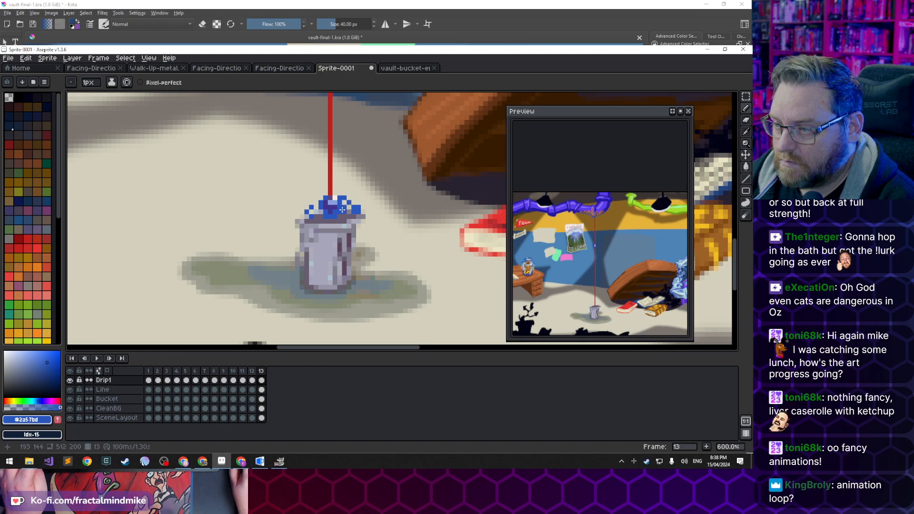
Shade and highlight the frame 13 splash droplets with sampled purple, off-white and light blue #88a2df
left_click(343, 210, "alt")
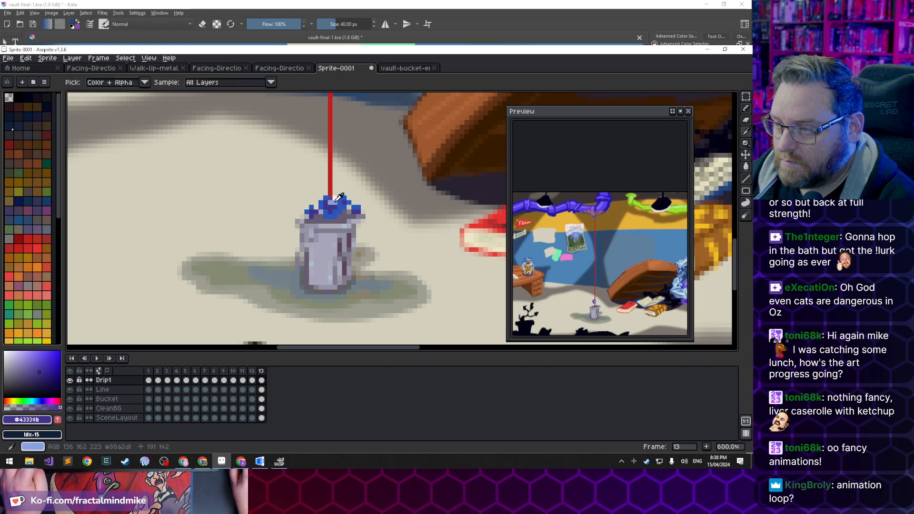
left_click(313, 213, "alt")
left_click(361, 208, "alt")
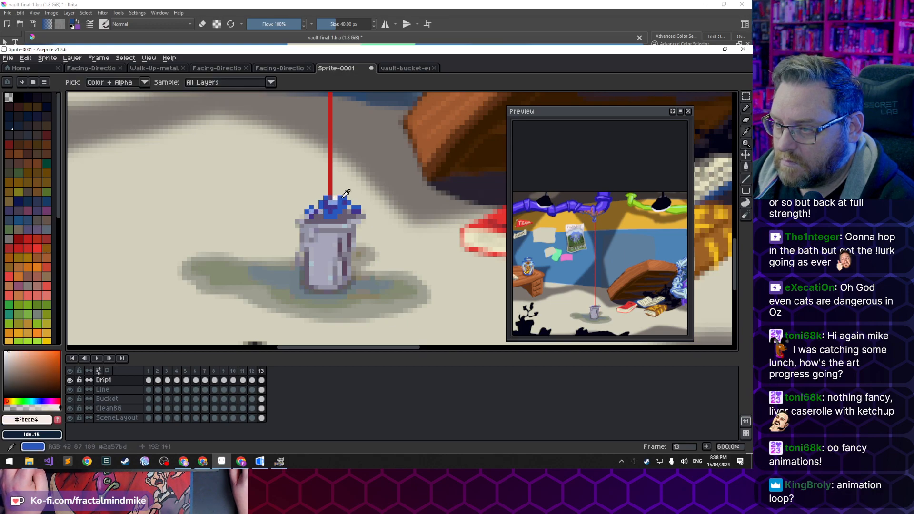
left_click(357, 212, "alt")
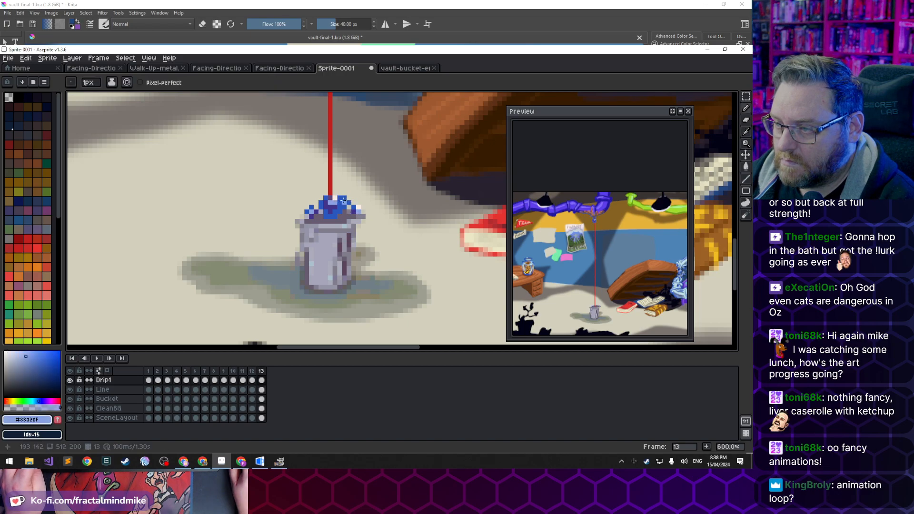
Erase the middle of the frame 13 splash around the guide line, keeping only the scattered outer droplets
key("e")
left_click(339, 198)
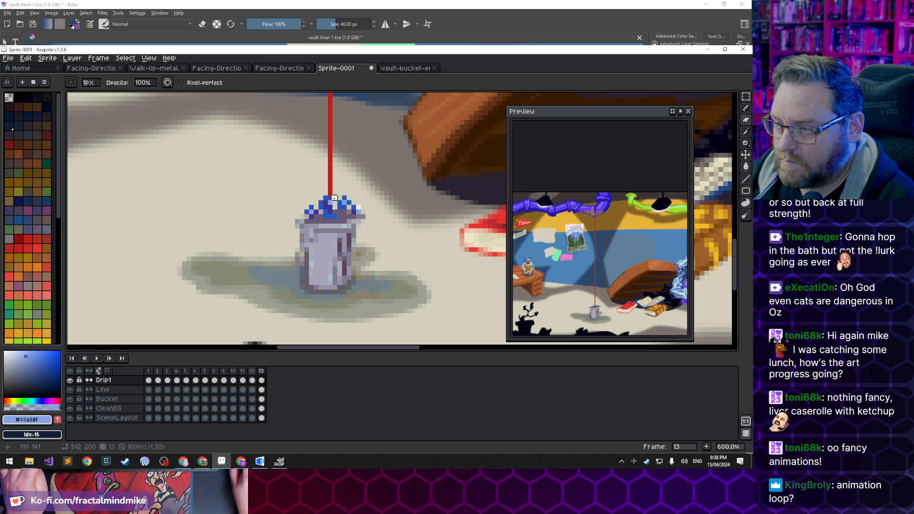
left_click(329, 202)
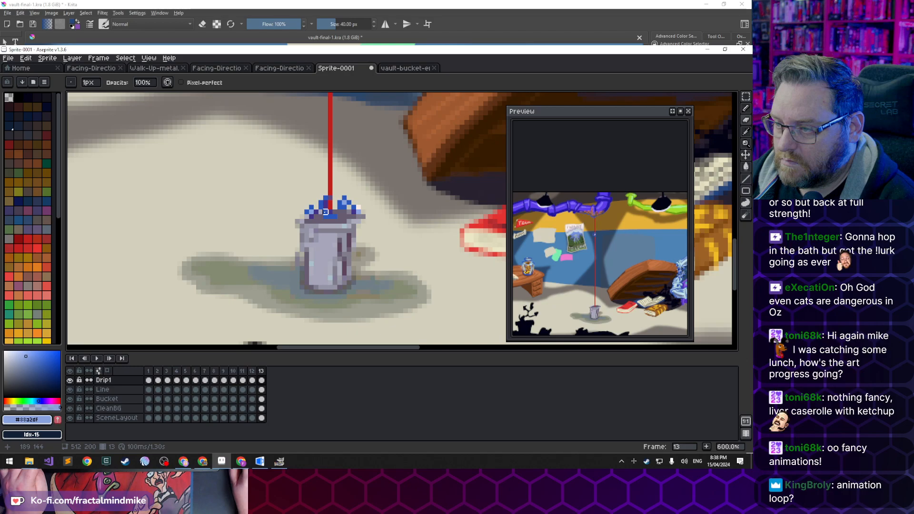
mouse_move(325, 216)
left_mouse_down()
mouse_move(334, 216)
mouse_move(330, 202)
left_mouse_up()
left_click(329, 197)
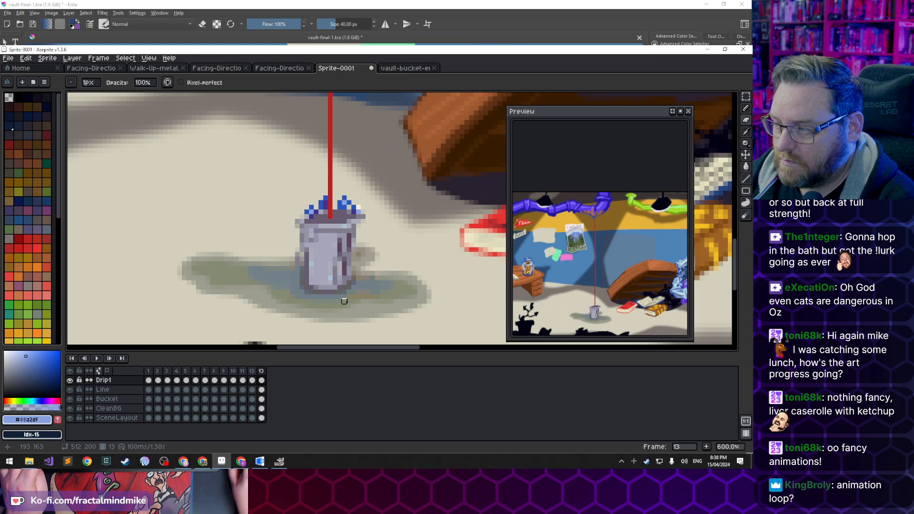
Add frame 14 and move the leftmost 3 by 3 pixel splash droplet outward past the bucket's rim to 181, 143
left_click(708, 448)
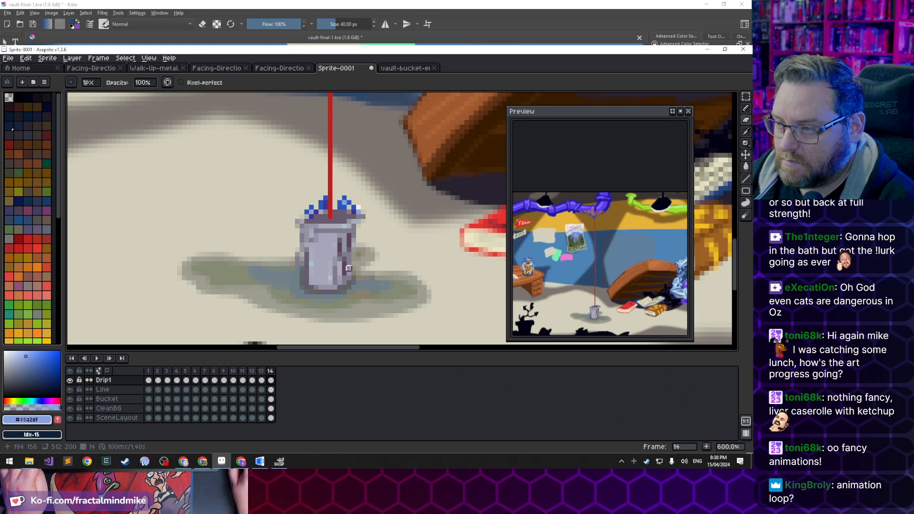
key("m")
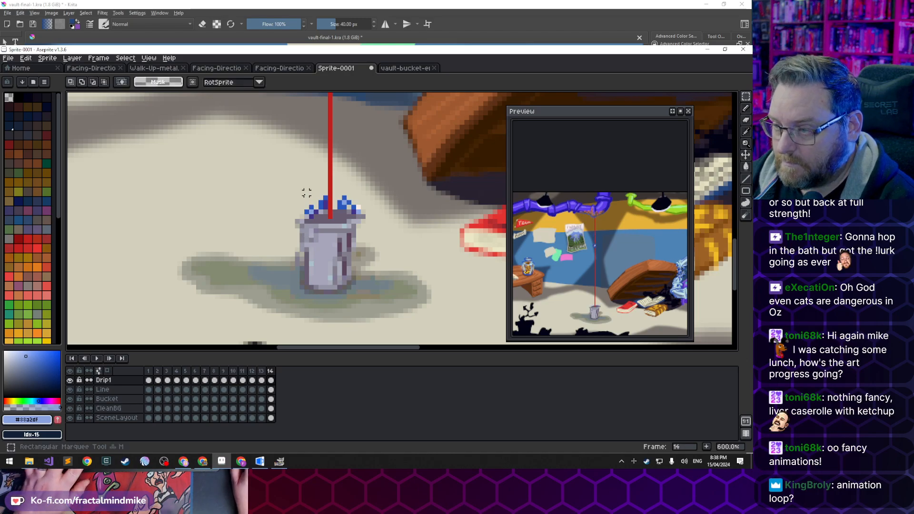
left_click_drag(301, 206, 309, 210)
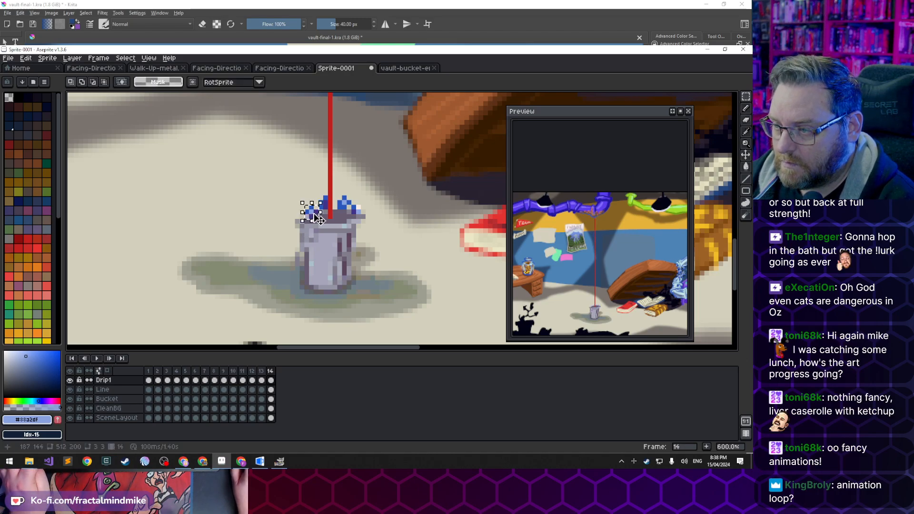
key("Left")
key("Left")
key("Left")
key("Down")
left_click_drag(307, 220, 303, 217)
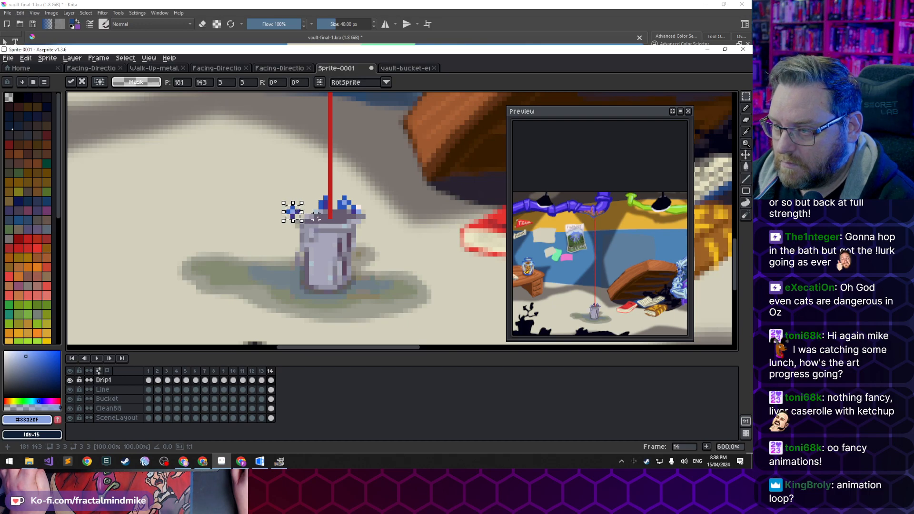
left_click(279, 160)
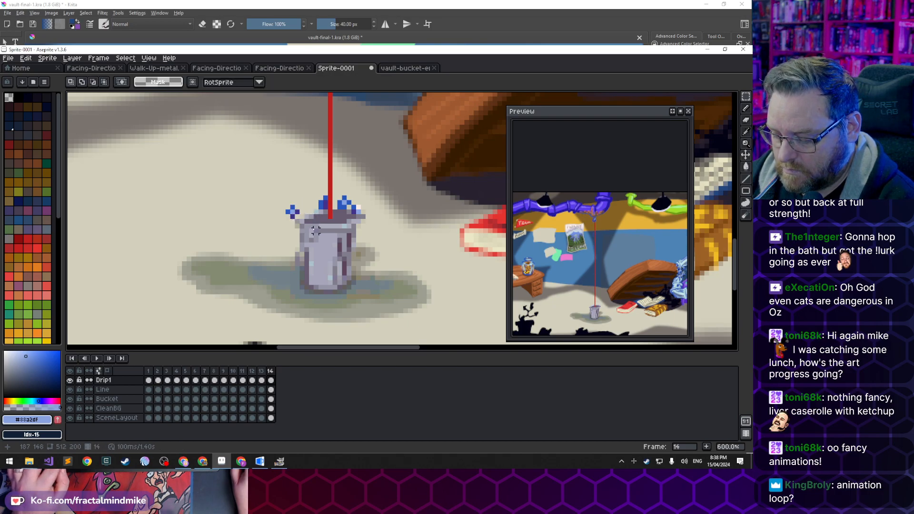
Thin the leftmost frame 14 droplet, and move the 2 by 3 pixel droplet beside the guide line outward to 187, 139, erasing its excess pixels
key("b")
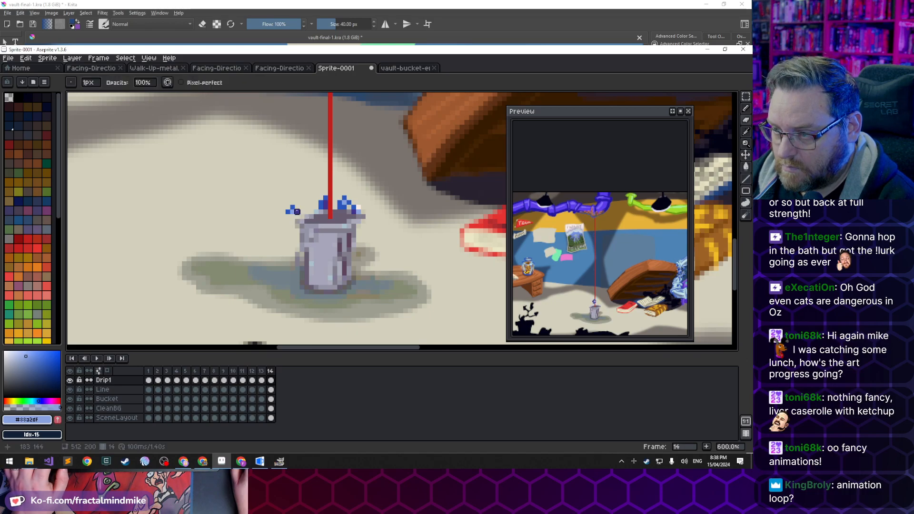
key("b")
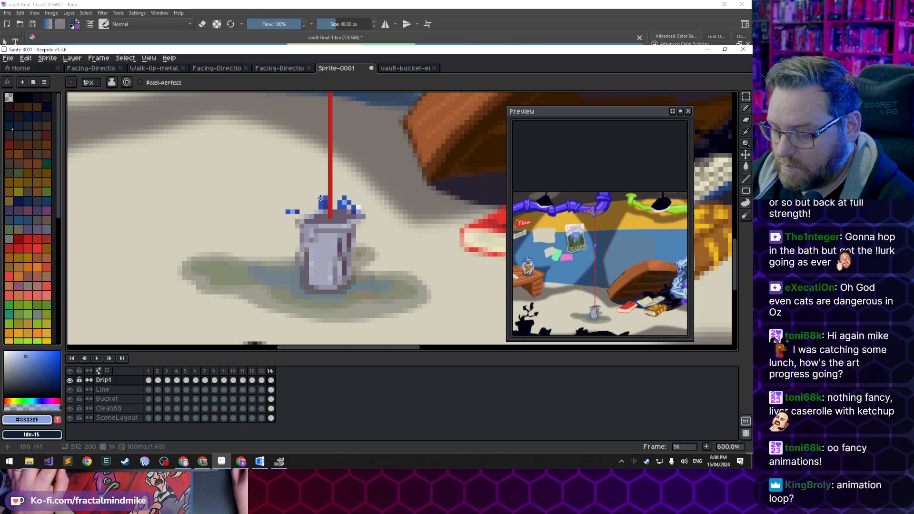
key("m")
mouse_move(319, 195)
left_mouse_down()
mouse_move(324, 206)
mouse_move(321, 199)
left_mouse_up()
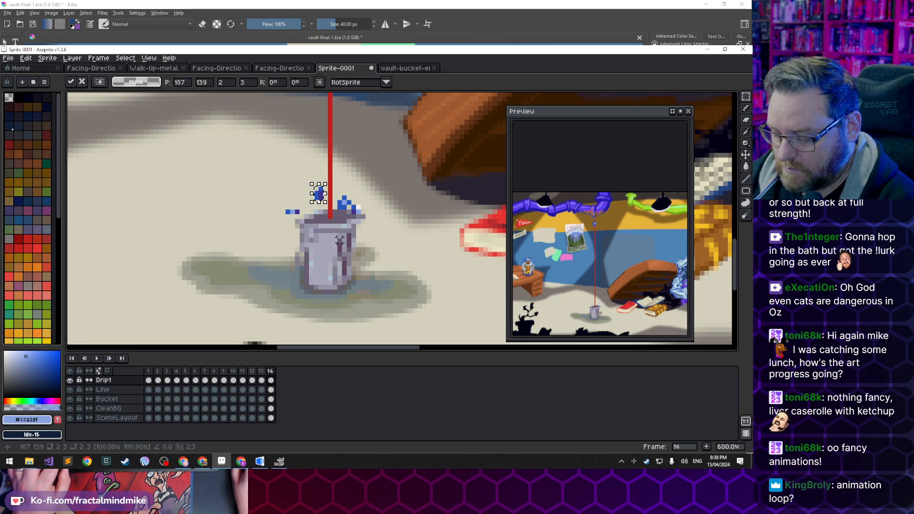
left_click(325, 234)
key("b")
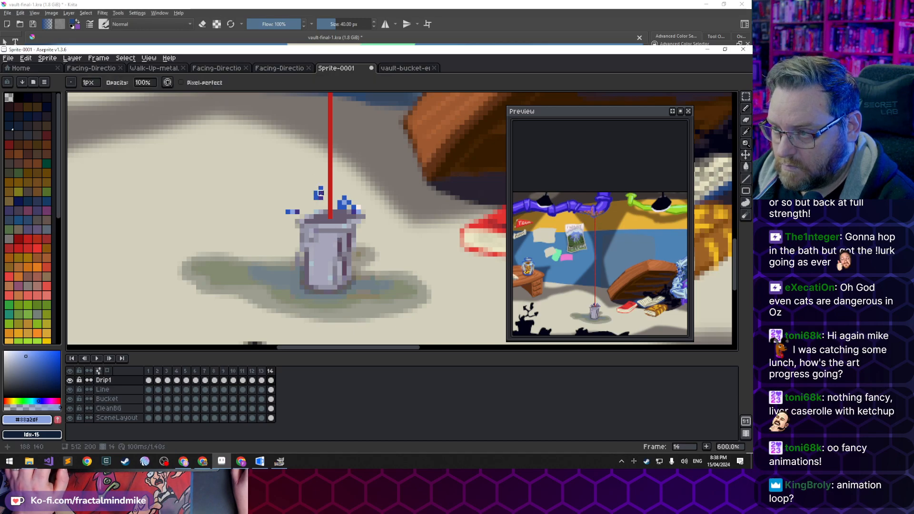
left_click(321, 188)
key("b")
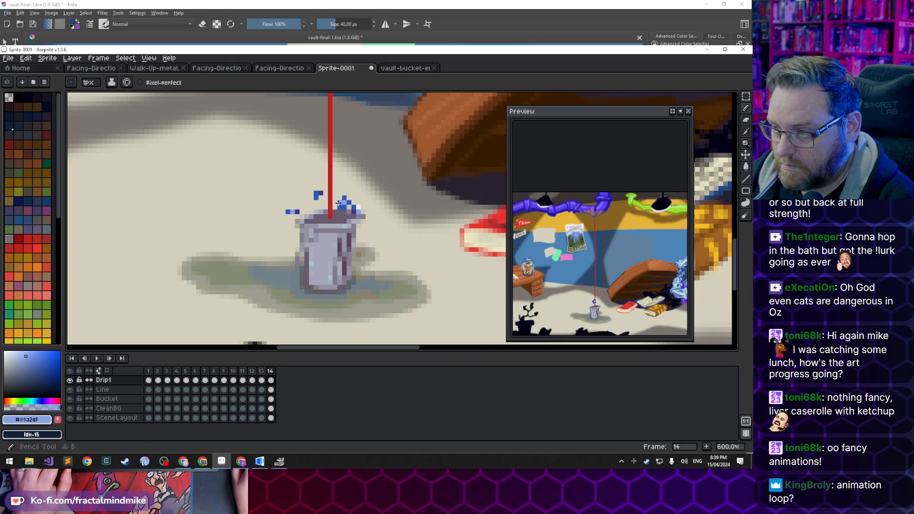
Move the frame 14 droplets on the guide line's other side outward, the 3 by 3 pixel one to 194, 139 and the 2 by 2 pixel one to 200, 144
key("m")
mouse_move(336, 195)
left_mouse_down()
mouse_move(346, 209)
mouse_move(353, 203)
left_mouse_up()
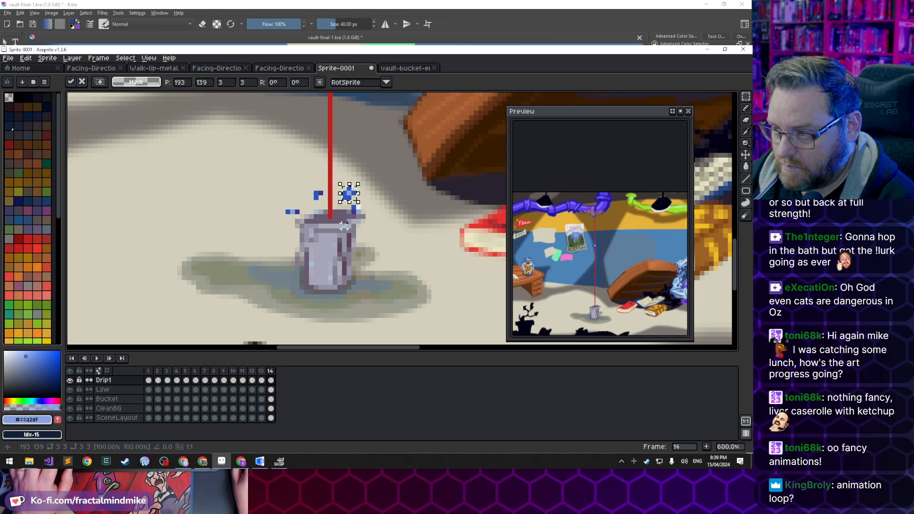
left_click_drag(352, 201, 355, 208)
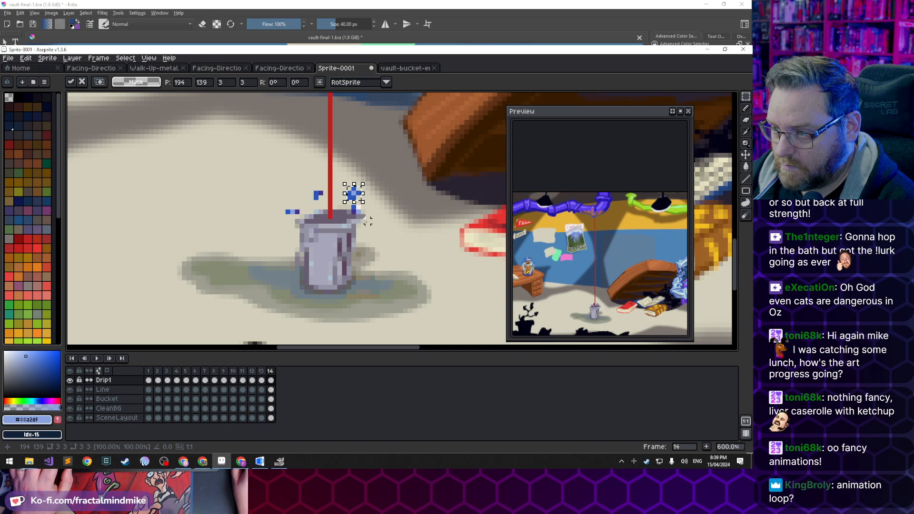
key("ctrl+d")
left_click_drag(353, 208, 382, 224)
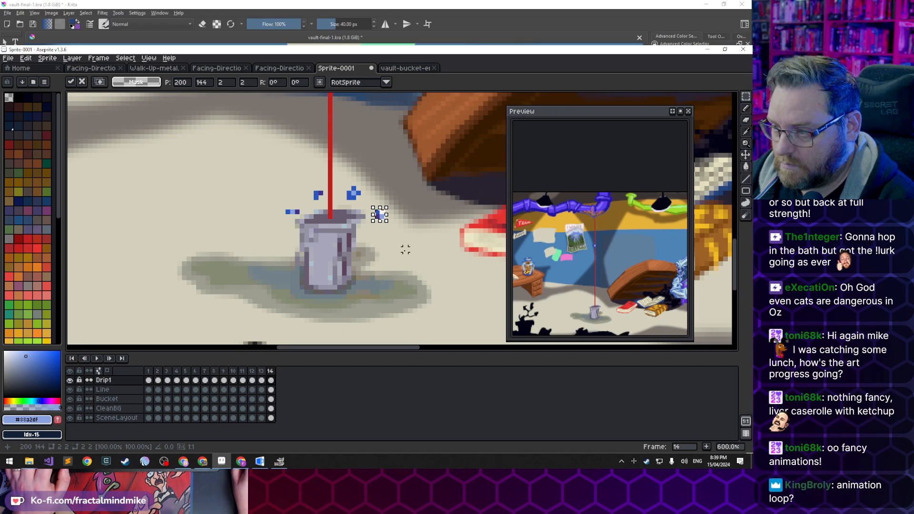
key("ctrl+d")
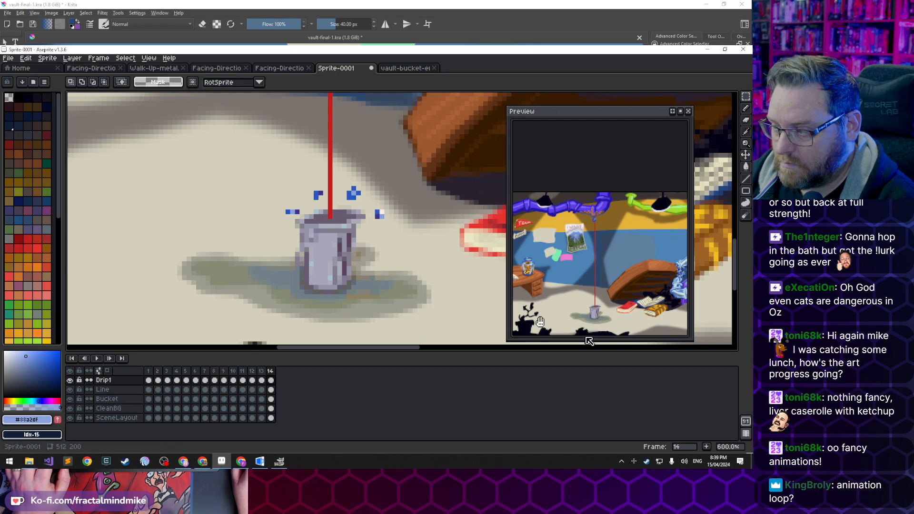
Add frame 15 and spread its four splash droplets farther from the bucket, placing the rightmost 2 by 2 pixel droplet at 204, 149
left_click(707, 446)
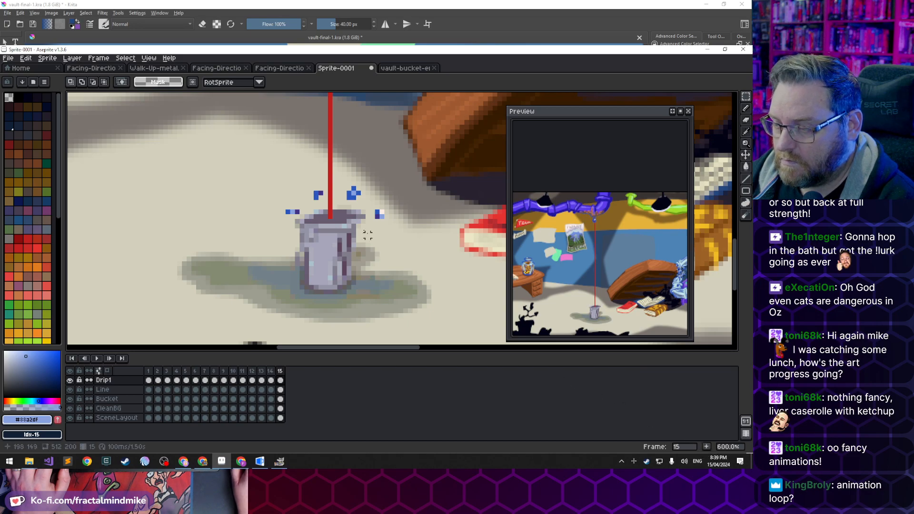
left_click_drag(377, 212, 402, 241)
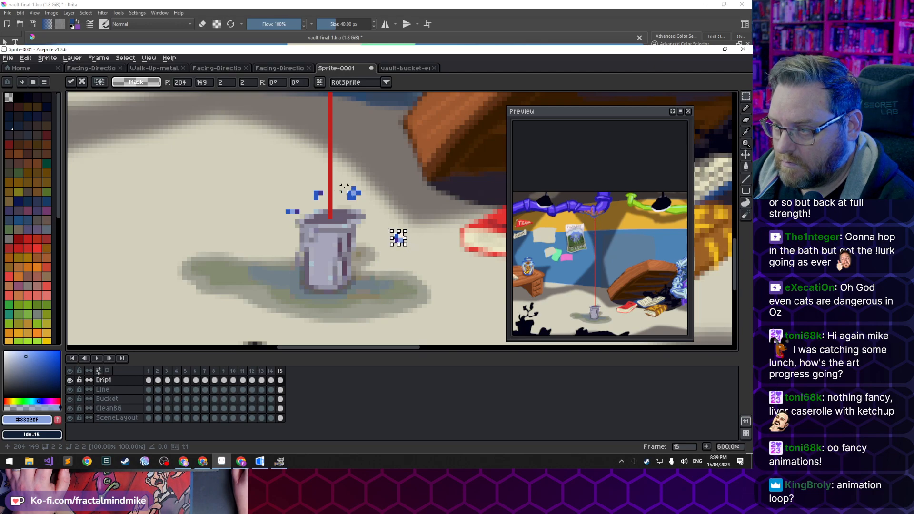
mouse_move(351, 193)
left_mouse_down()
mouse_move(379, 199)
mouse_move(361, 209)
mouse_move(309, 188)
mouse_move(297, 213)
mouse_move(270, 228)
left_mouse_up()
key("Delete")
left_click(283, 247)
key("b")
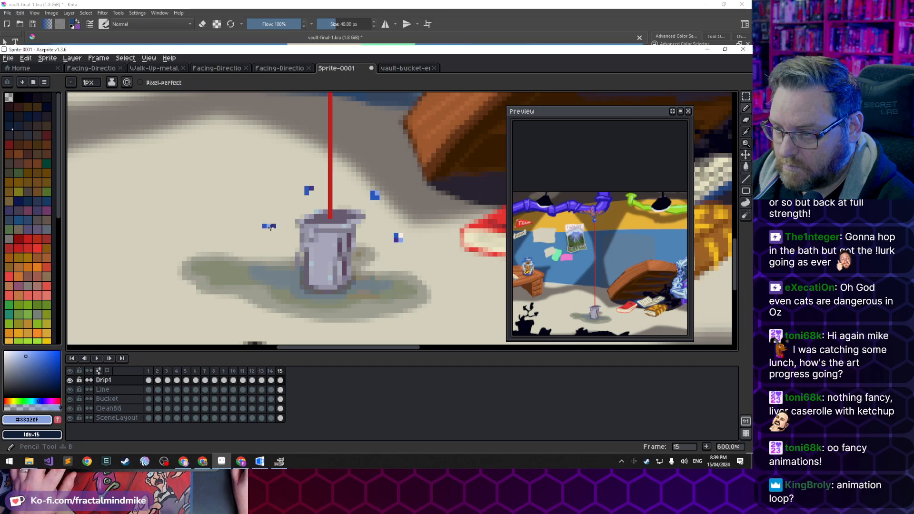
Reshape the frame 15 droplets with sampled purple, #2a57bd and #88a2df, erasing extra pixels to leave tiny one- or two-pixel specks
left_click(269, 225, "alt")
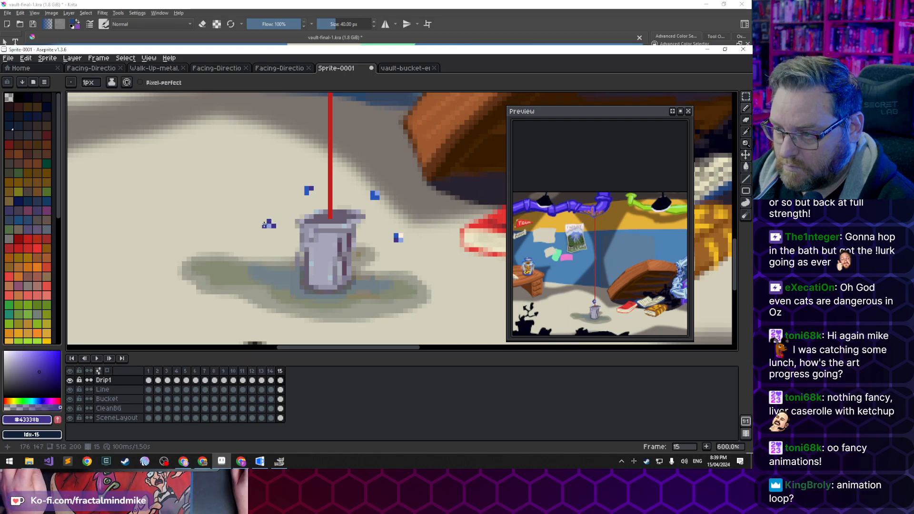
left_click(267, 222, "alt")
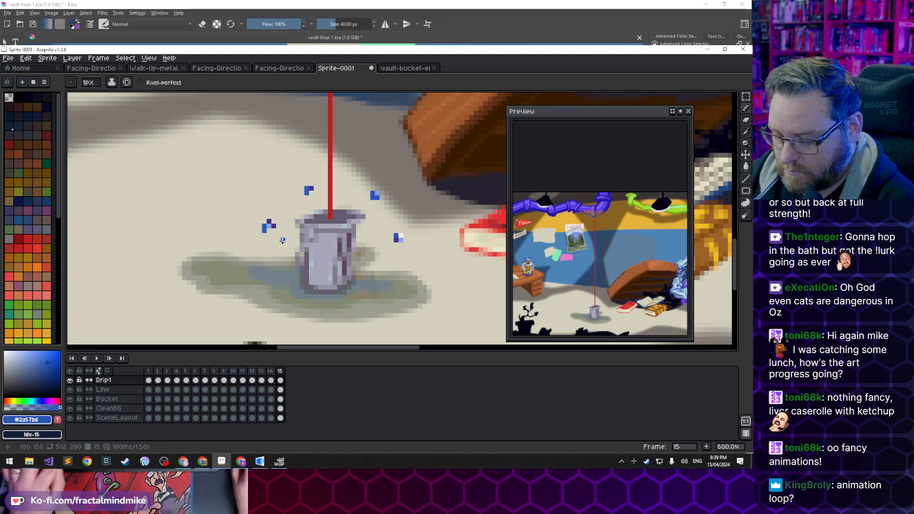
key("e")
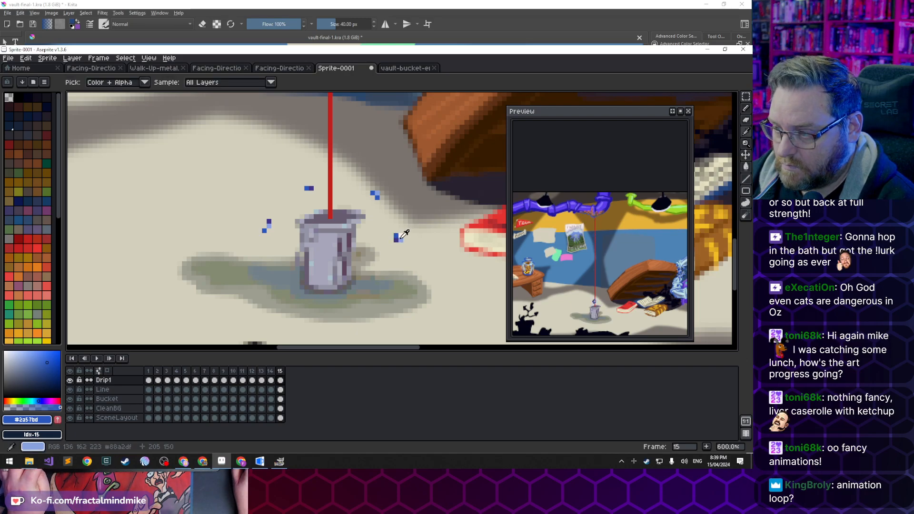
left_click(400, 235, "alt")
key("b")
key("e")
left_click(400, 240)
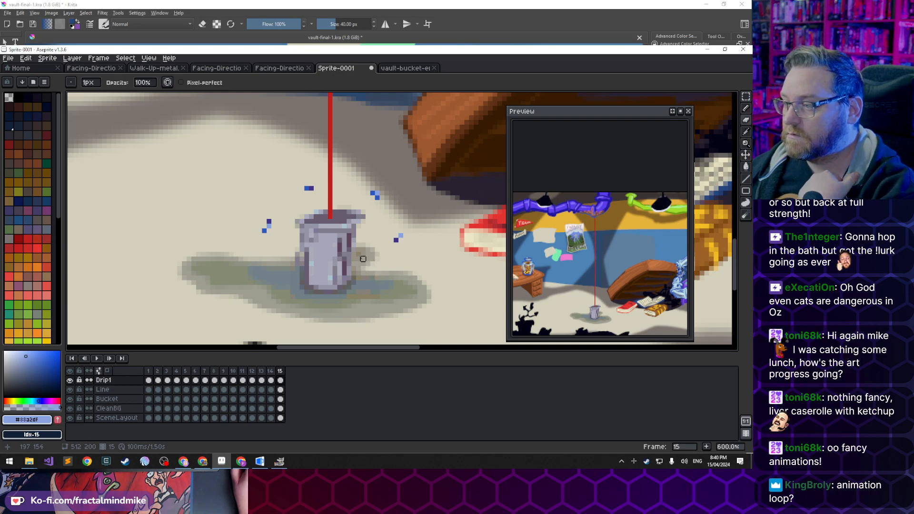
key("shift")
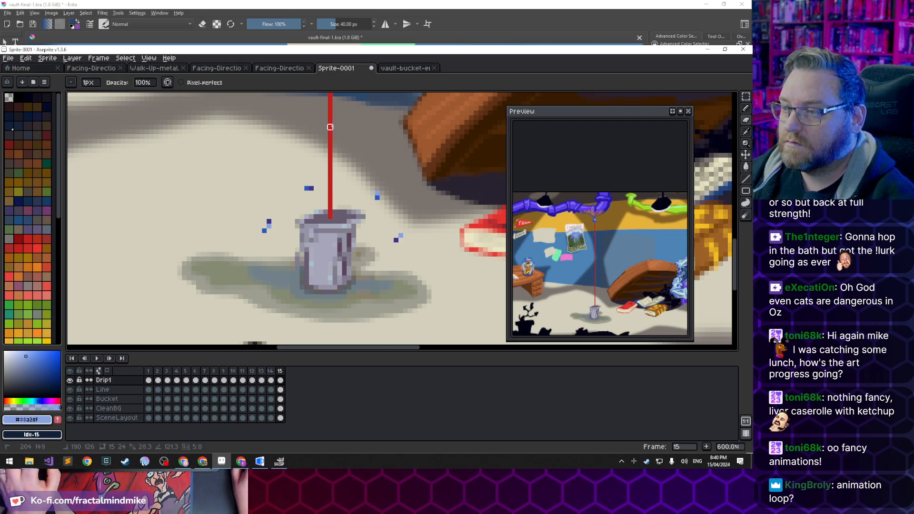
Play the animation from frame 10 to check the drip at the rusty pipe joint
scroll(333, 200, "up", 10)
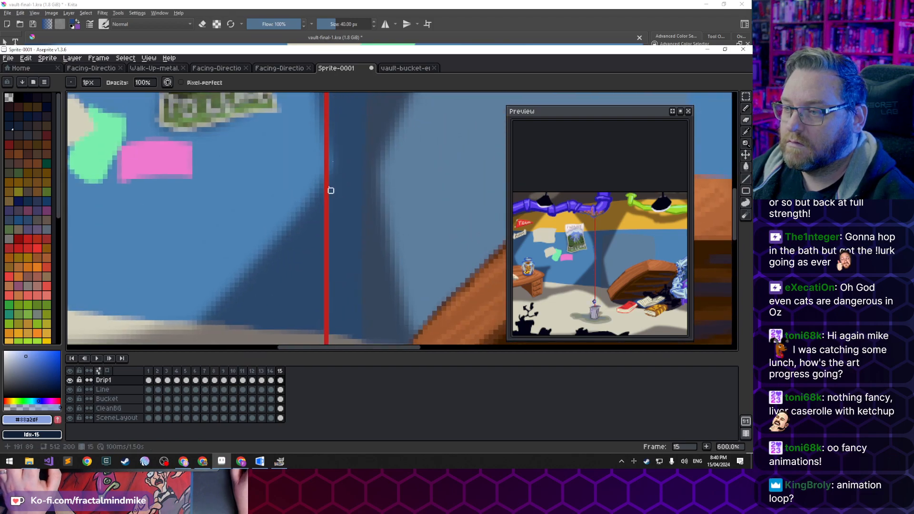
left_click_drag(339, 179, 350, 207)
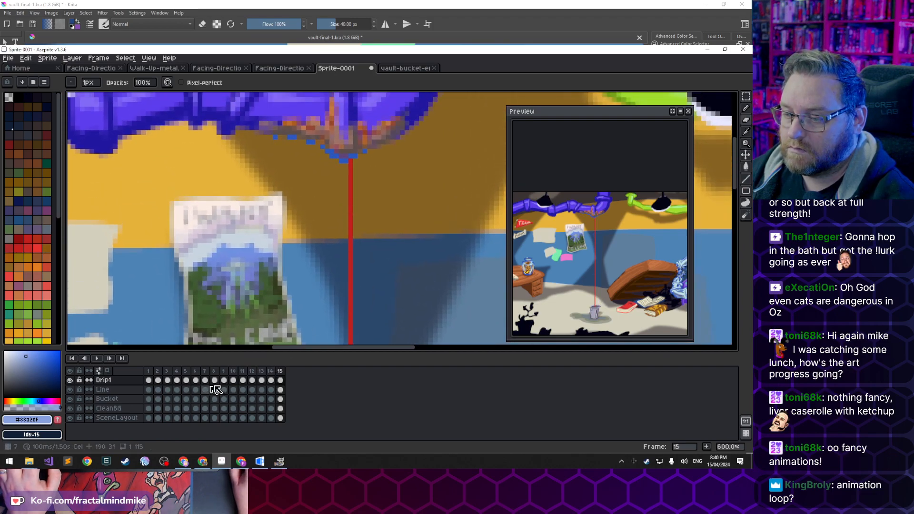
left_click(234, 380)
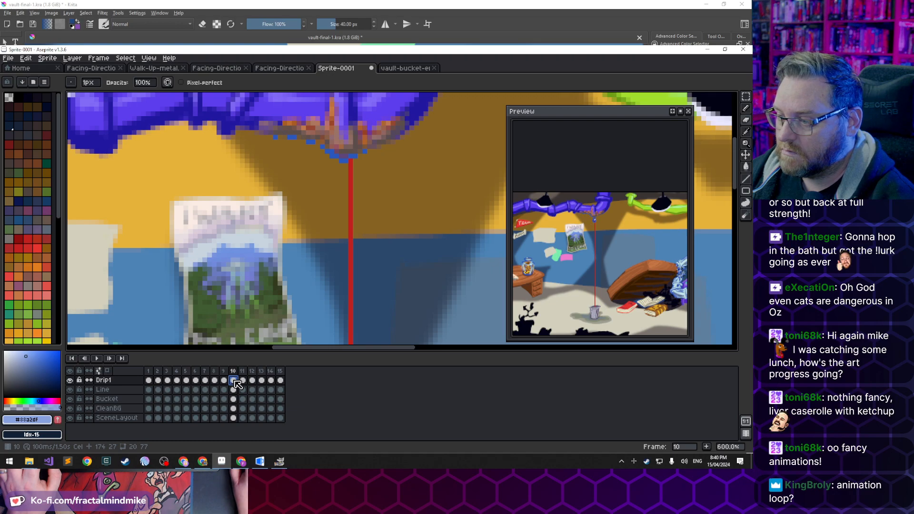
key("Return")
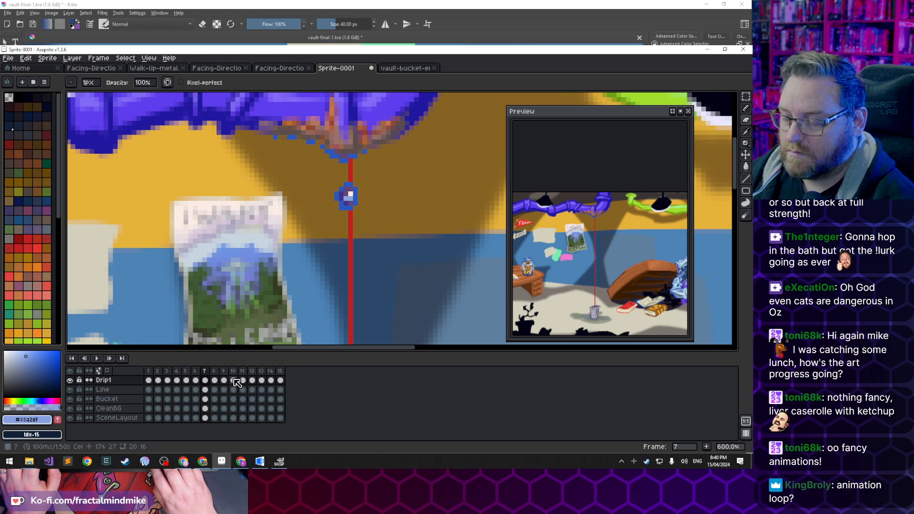
Copy the 20 by 6 pixel water outline under the rusty pipe joint from frame 1 of Drip1
left_click(149, 380)
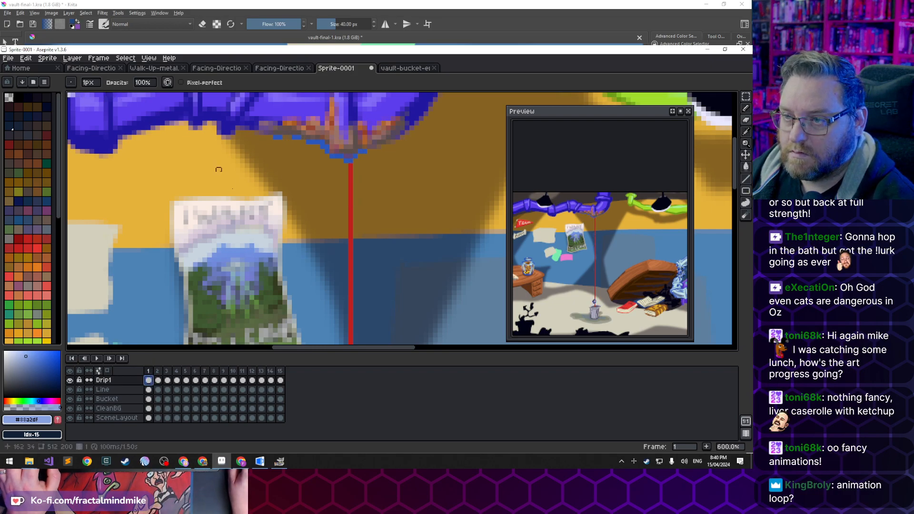
key("m")
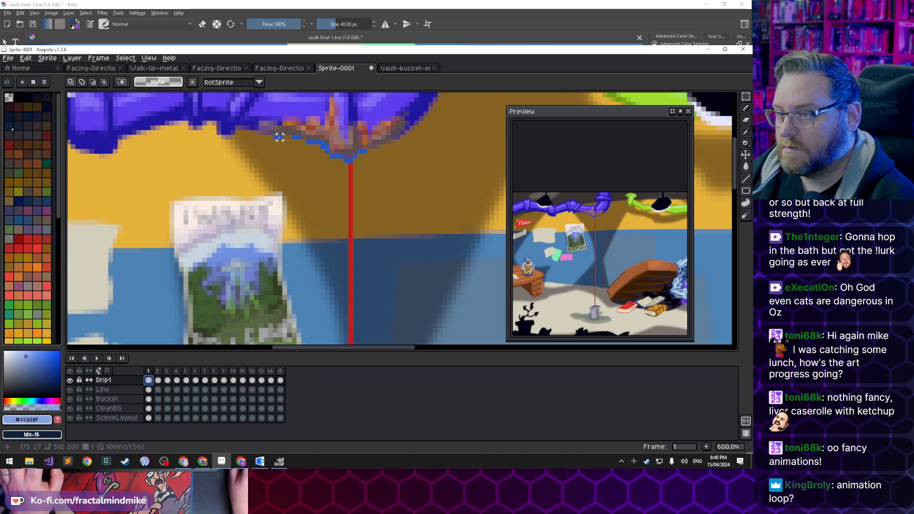
left_click_drag(275, 137, 367, 161)
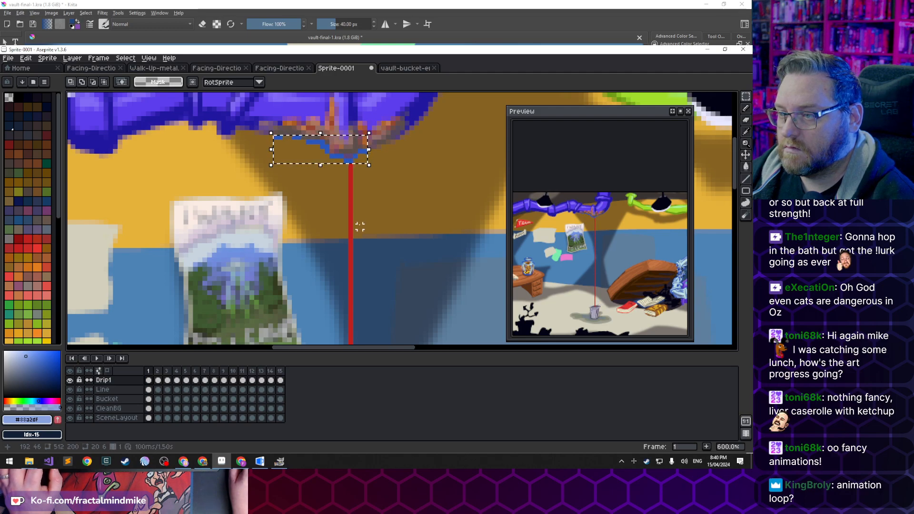
Step through frames 6 to 8 to examine the water outline at the pipe joint as the drop falls away
left_click(204, 380)
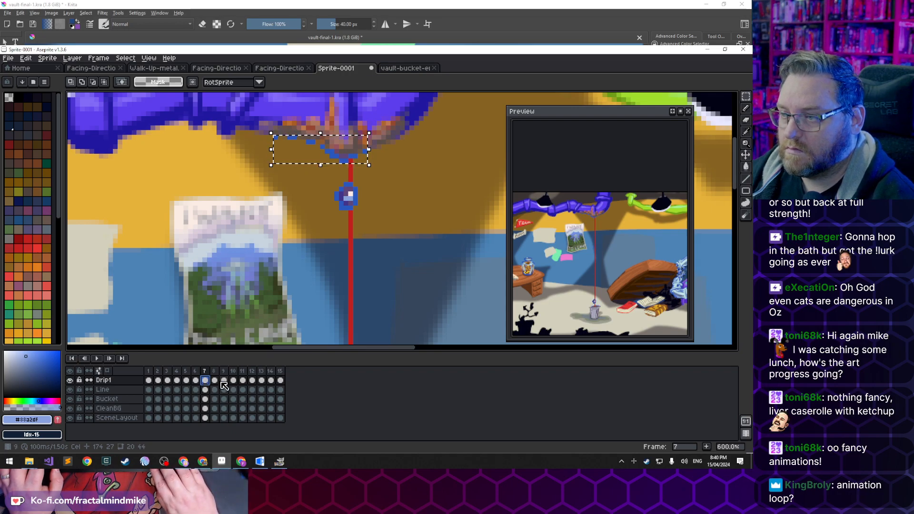
key("Left")
key("Right")
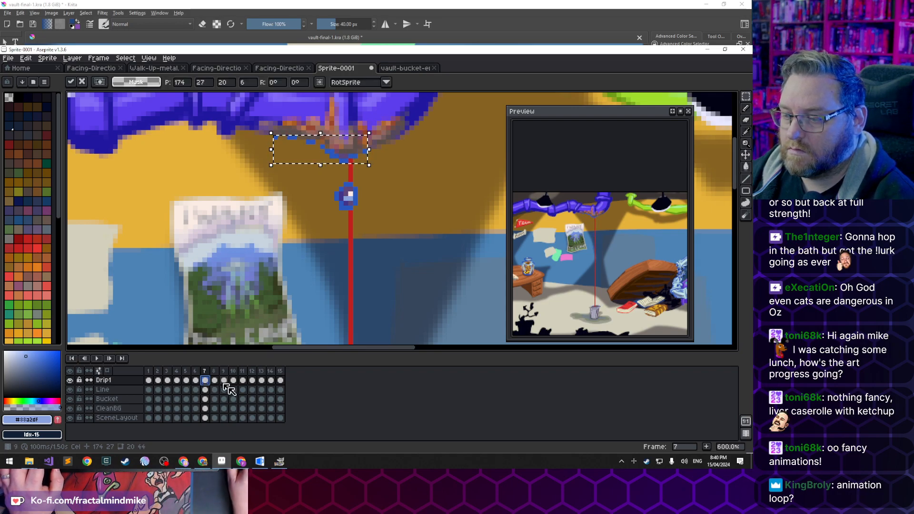
key("Return")
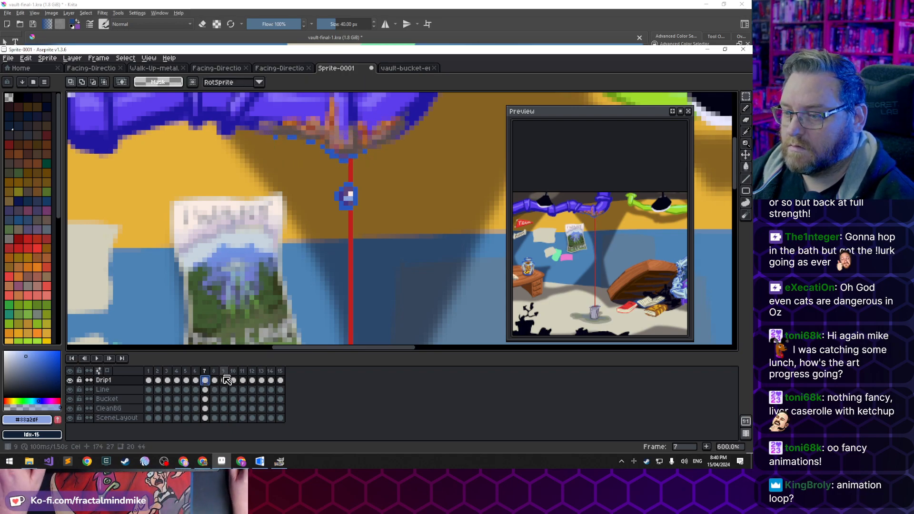
left_click(195, 380)
left_click(205, 389)
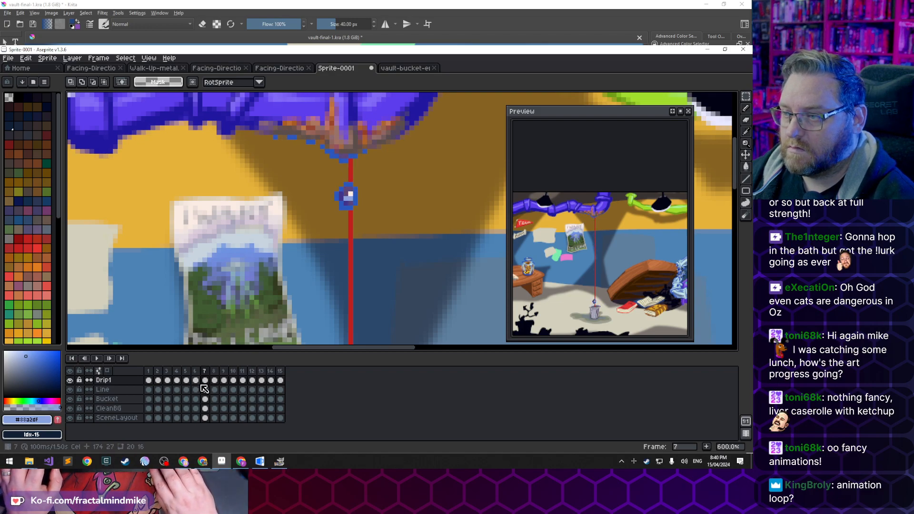
key("Right")
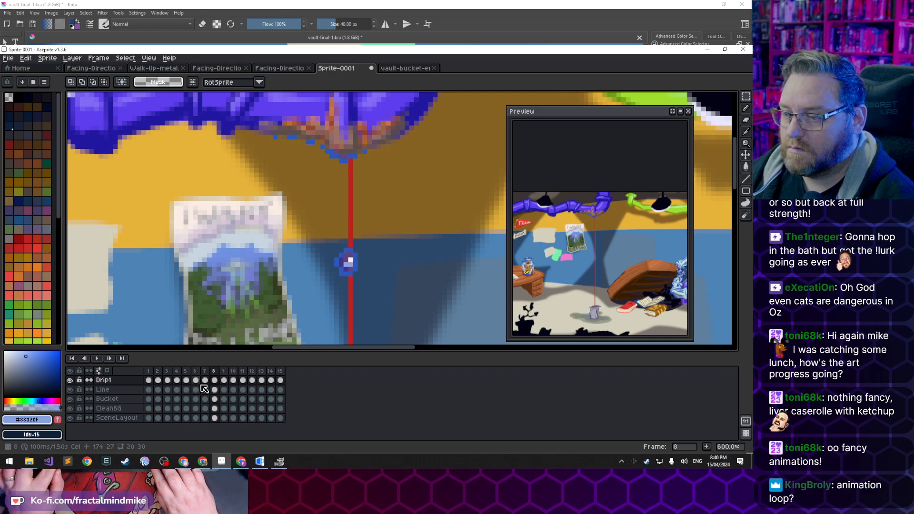
Replace the water outline at the pipe joint on frame 8 with frame 1's copied outline, and compare it with frames 9 and 10
left_click(215, 380)
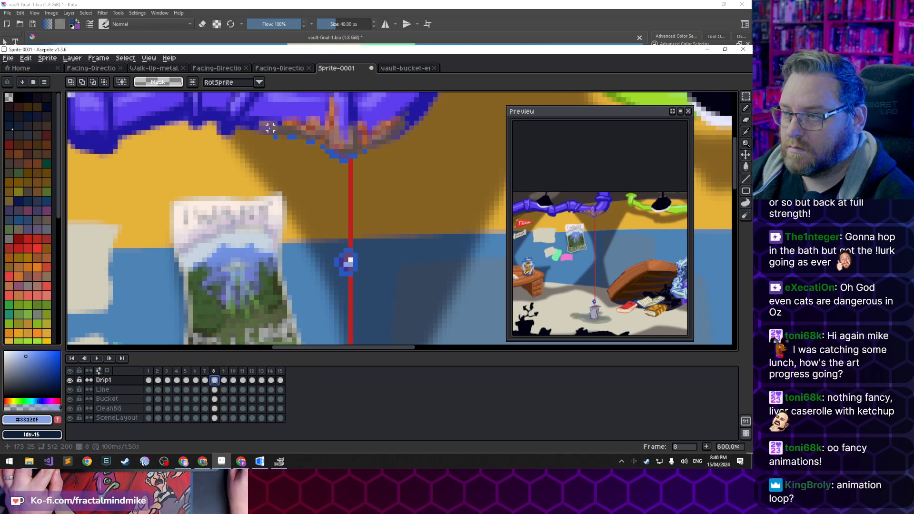
left_click_drag(272, 134, 369, 165)
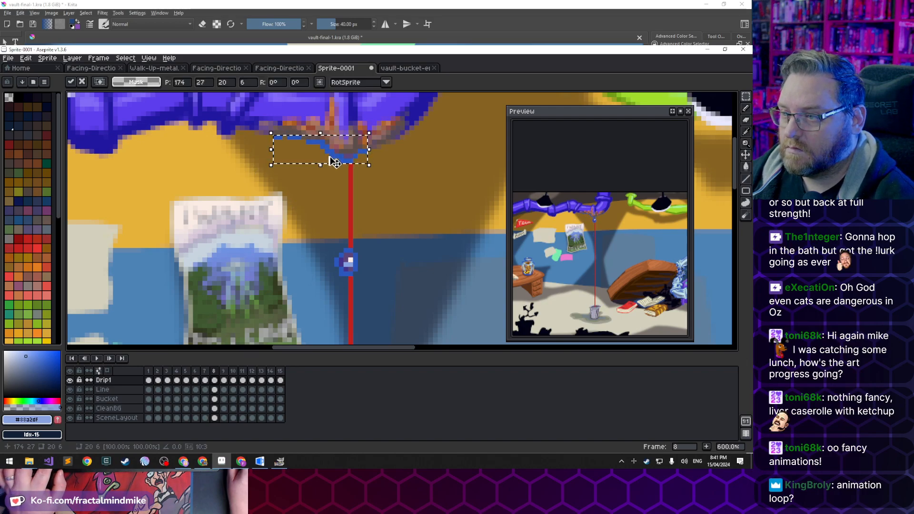
left_click(231, 371)
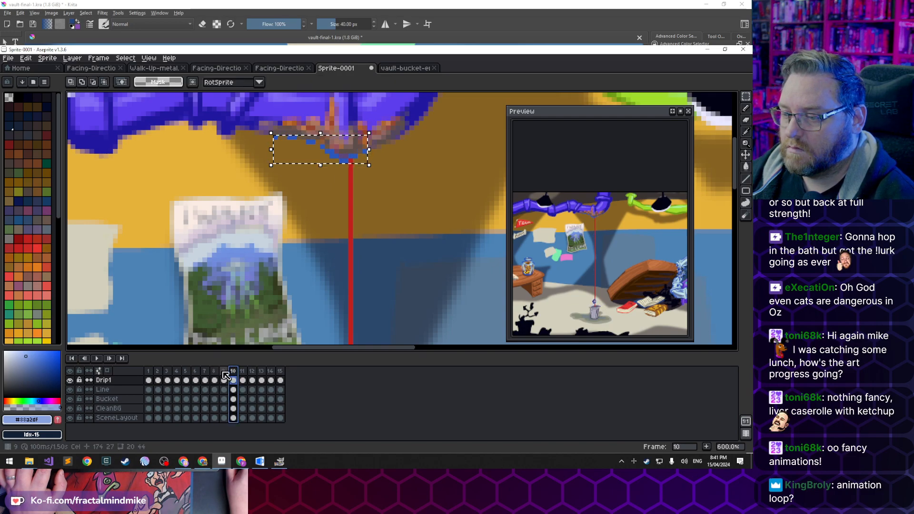
left_click(223, 370)
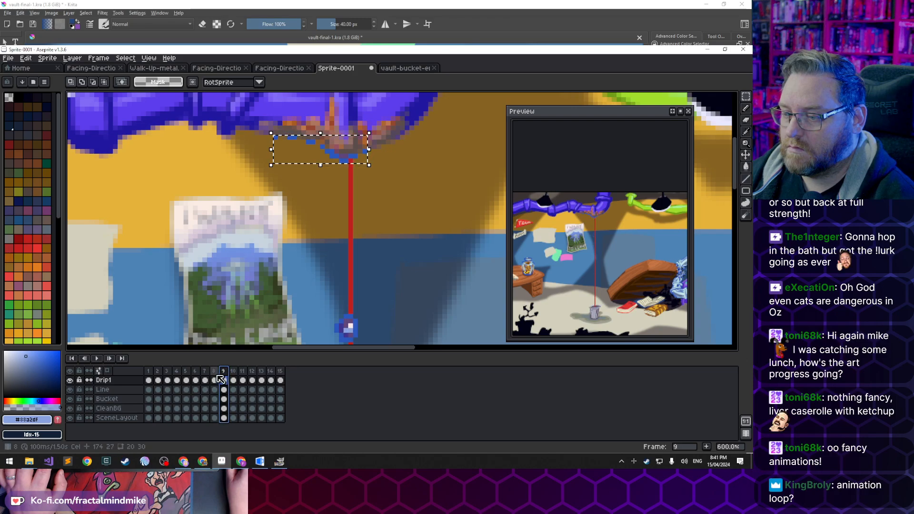
left_click(215, 372)
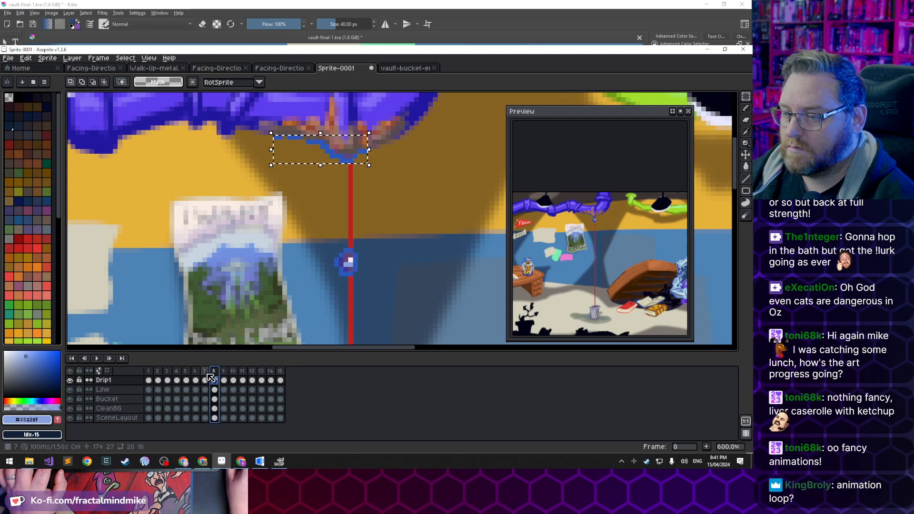
left_click(209, 375)
left_click(215, 373)
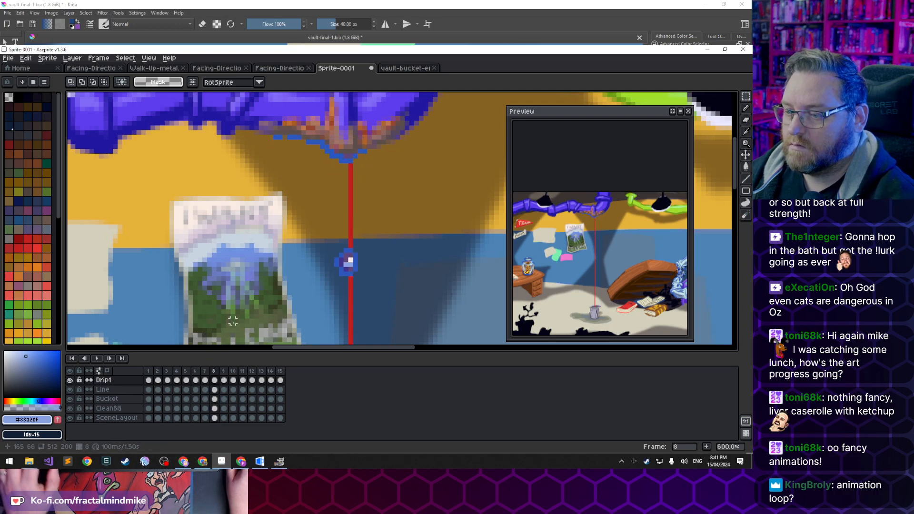
Undo the outline replacement on frame 8 and look back through frames 6 and 7 at the pipe joint
key("ctrl+d")
left_click(206, 371)
key("ctrl+z")
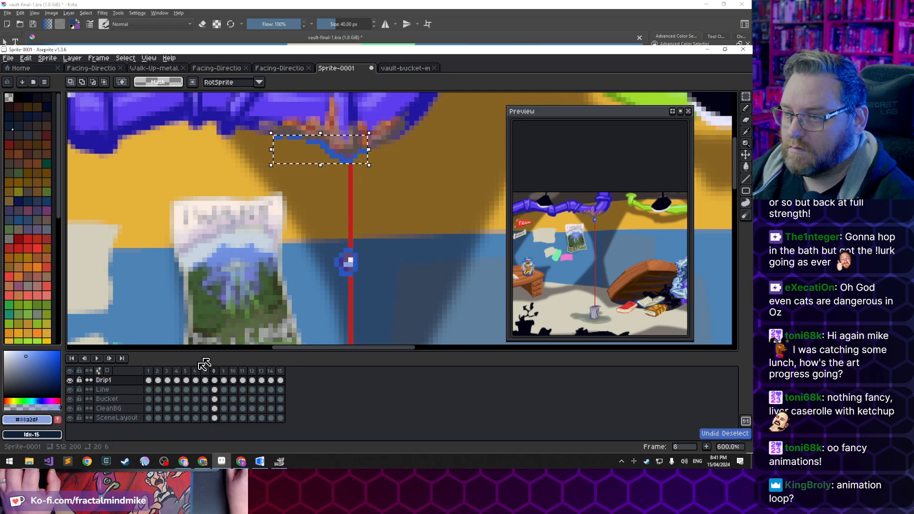
key("ctrl+z")
left_click(204, 374)
left_click(196, 375)
left_click(206, 374)
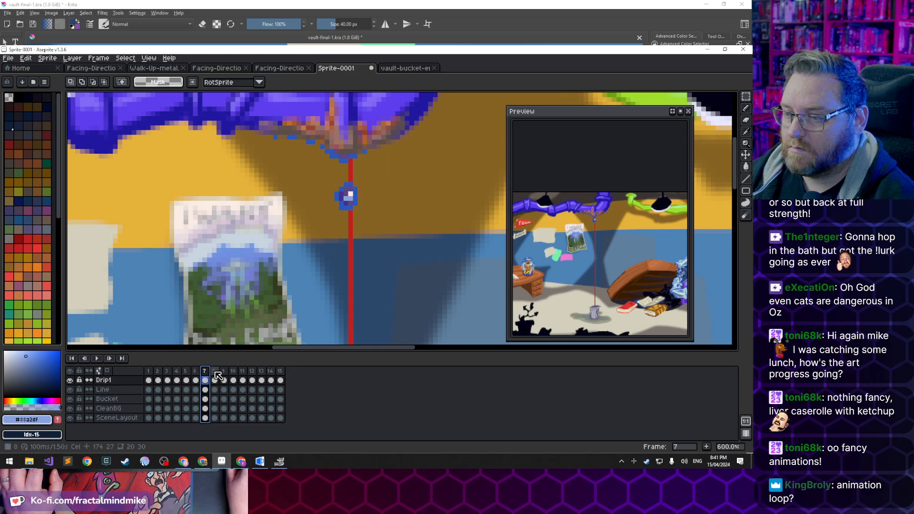
Replace the water outline under the pipe joint on frame 8 with the copied 20 by 6 pixel outline
left_click(215, 375)
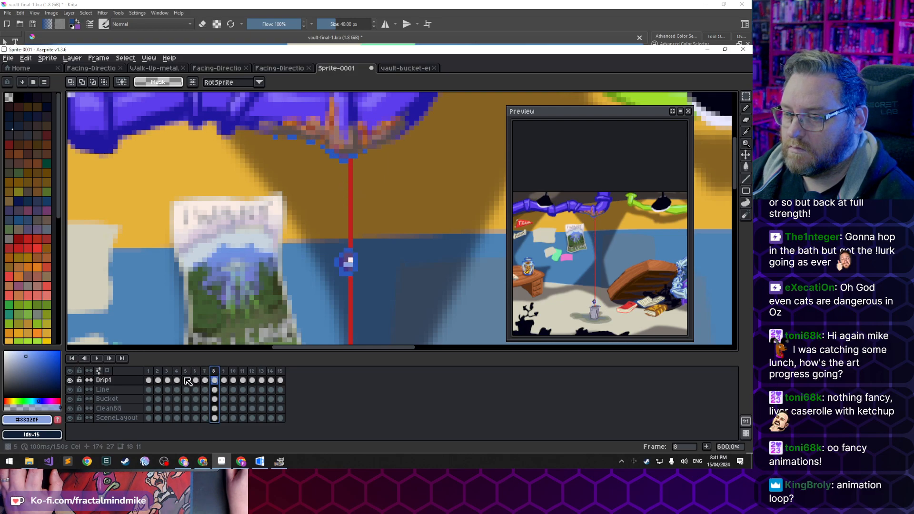
left_click_drag(256, 127, 393, 179)
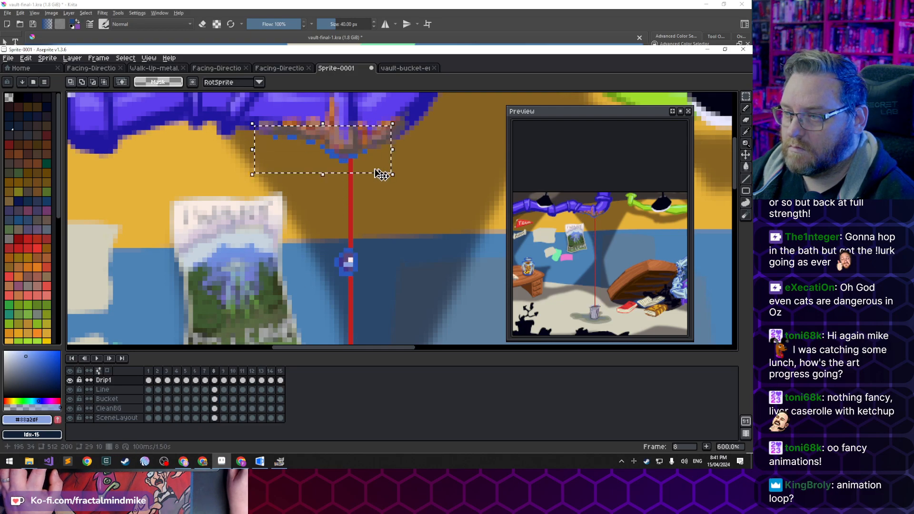
key("Delete")
key("ctrl+v")
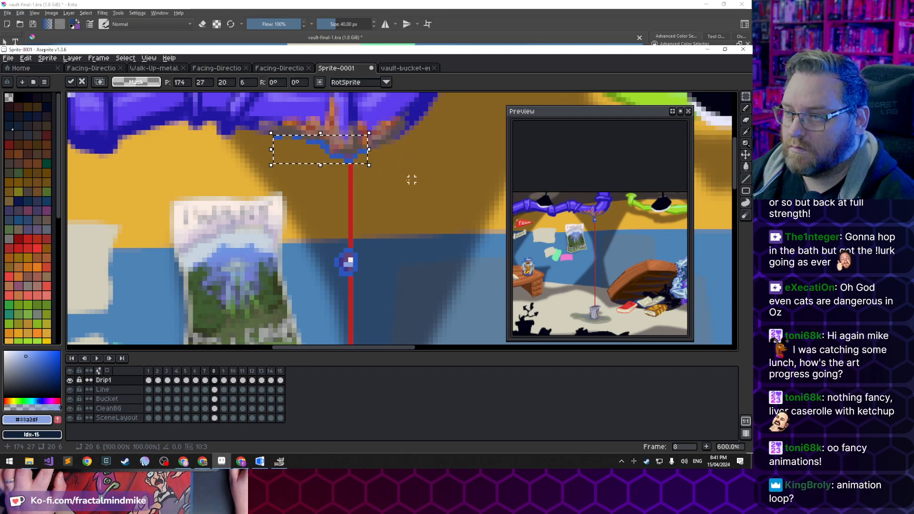
left_click(373, 203)
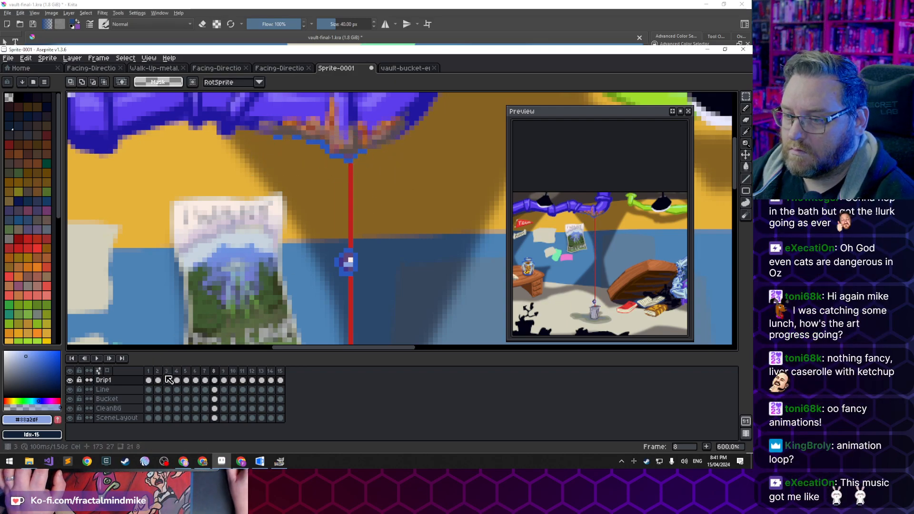
Delete the water outline under the pipe joint from frames 9 to 12 of Drip1, leaving the falling drop in place
left_click(226, 381)
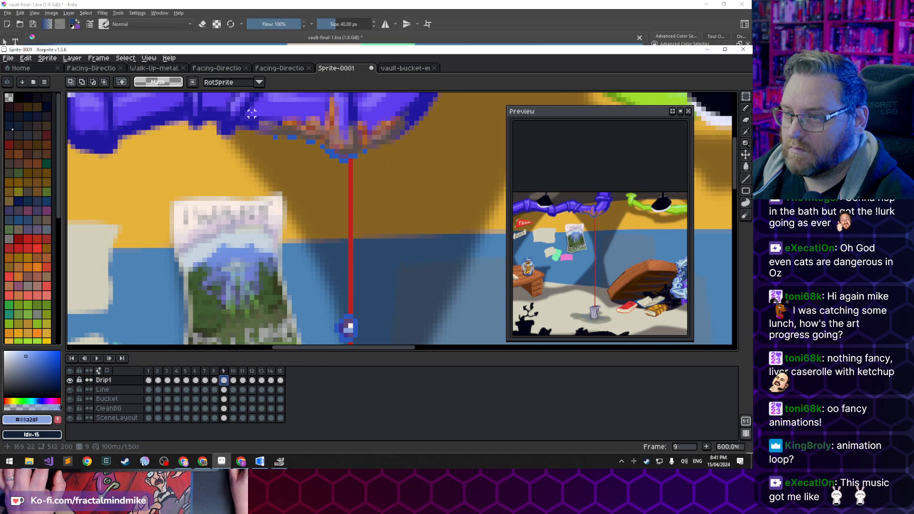
left_click_drag(259, 118, 406, 188)
key("Delete")
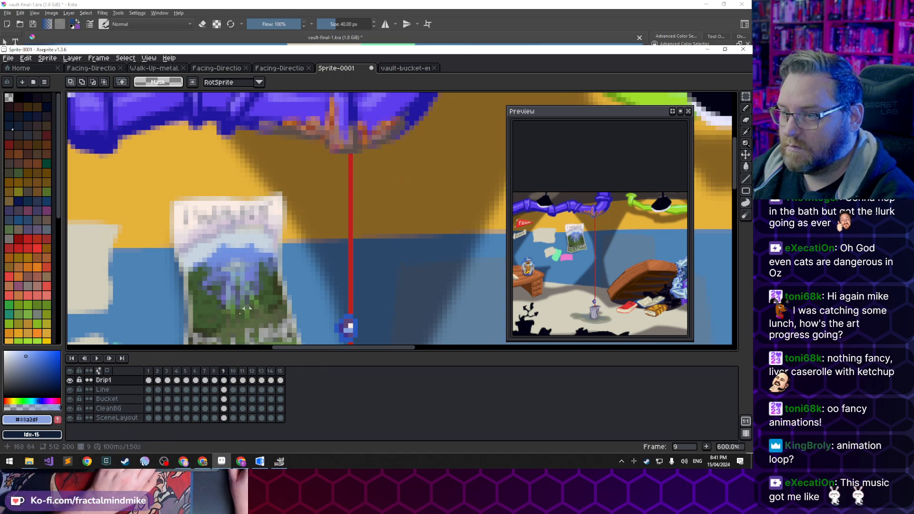
left_click(234, 379)
left_click_drag(257, 114, 416, 198)
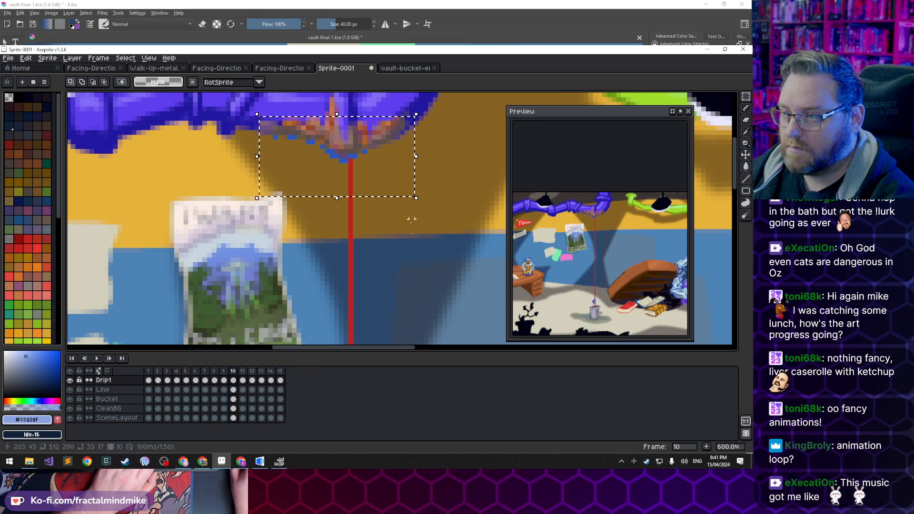
left_click(243, 380)
left_click_drag(249, 116, 401, 199)
key("Delete")
left_click(252, 380)
left_click_drag(253, 120, 400, 198)
key("Delete")
Delete the water outline under the pipe joint from frames 13, 14 and 15 of Drip1
left_click(262, 379)
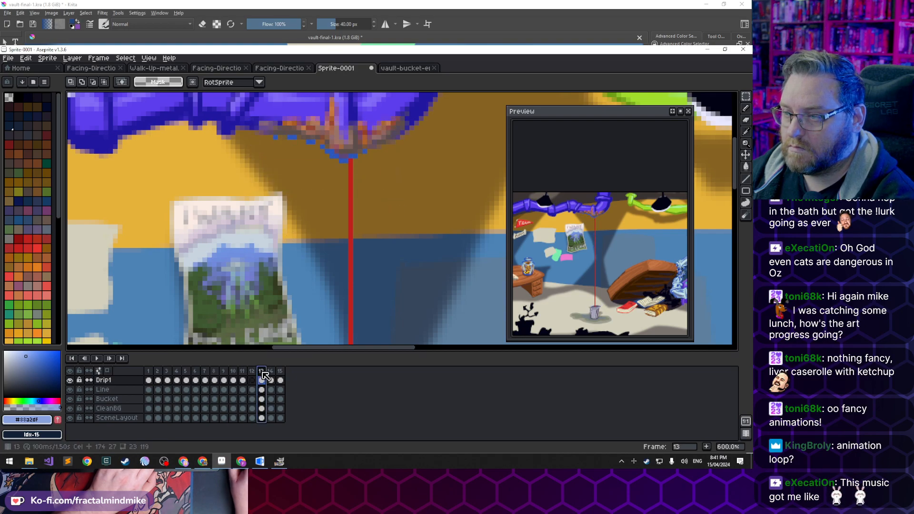
left_click_drag(256, 117, 394, 186)
key("Delete")
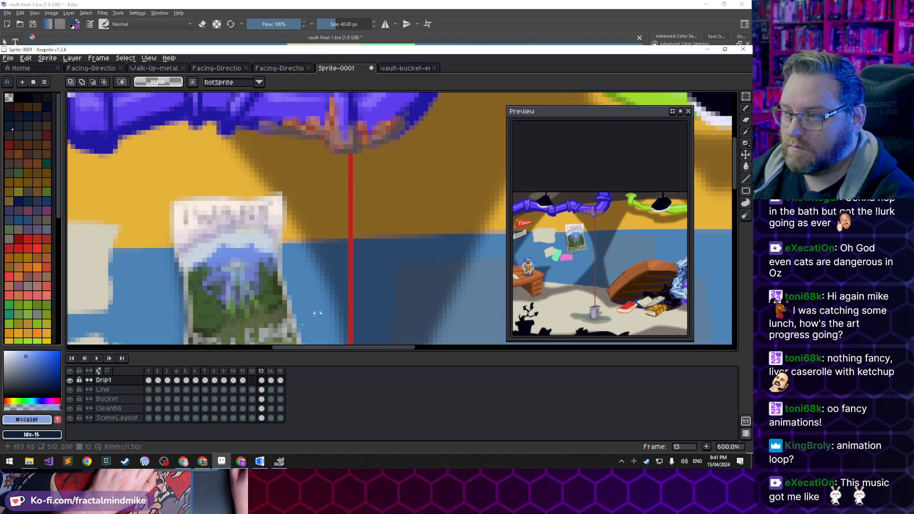
left_click(273, 371)
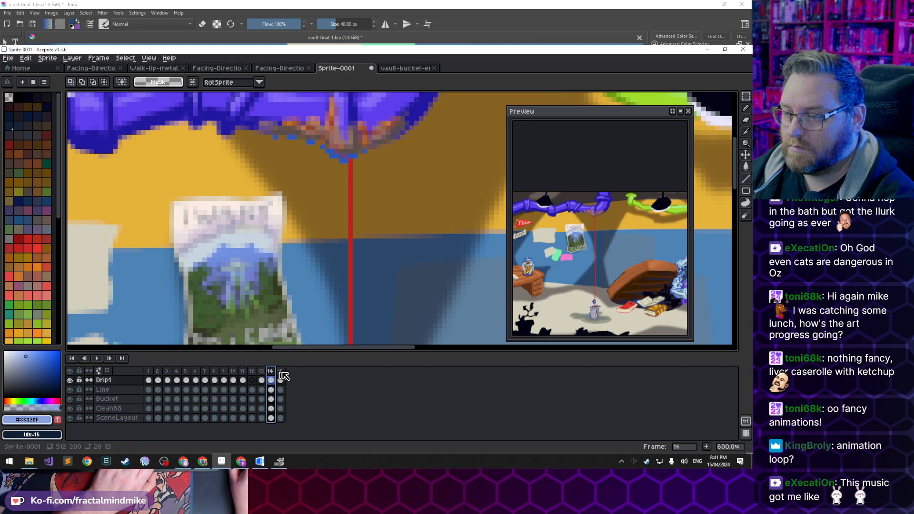
left_click_drag(256, 114, 395, 185)
key("Delete")
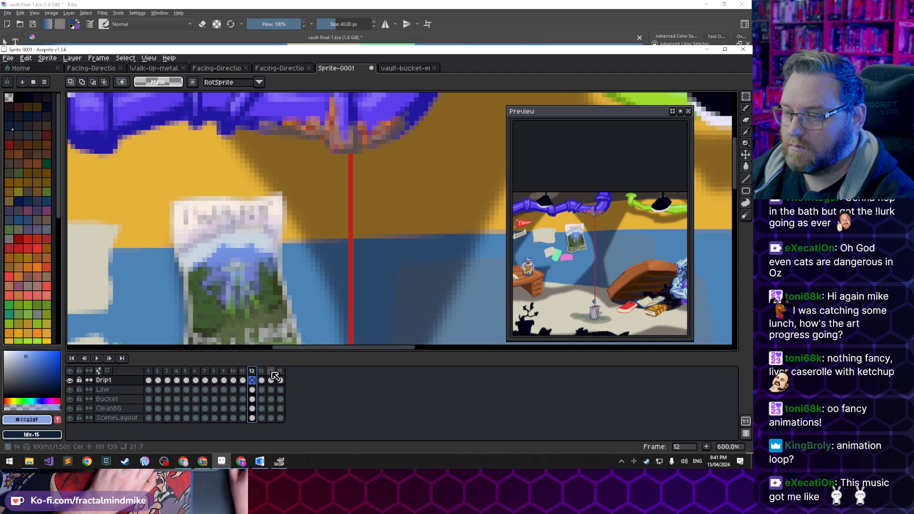
left_click(270, 371)
left_click(281, 371)
left_click_drag(266, 109, 397, 183)
key("Delete")
Compare the water outline at the pipe joint across frames 1, 2, 3, 5 and 8
left_click(157, 371)
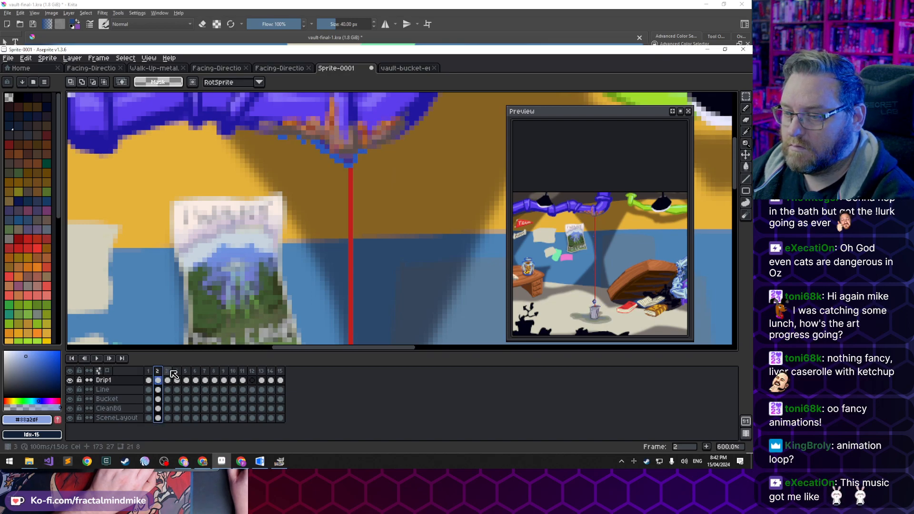
left_click(168, 376)
left_click(149, 379)
left_click(186, 378)
left_click(214, 379)
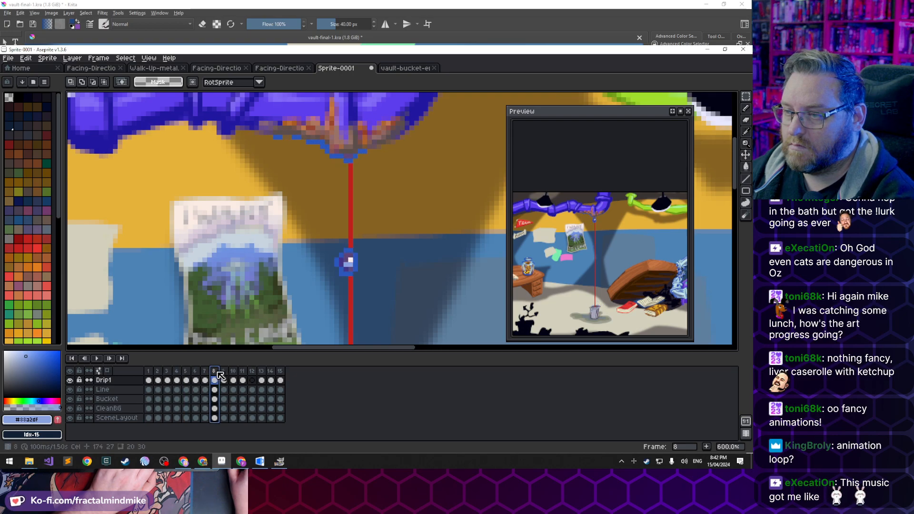
Copy the 27 by 10 pixel area holding the water outline under the pipe joint on frame 8
left_click(224, 379)
left_click(214, 380)
left_click_drag(261, 128, 388, 174)
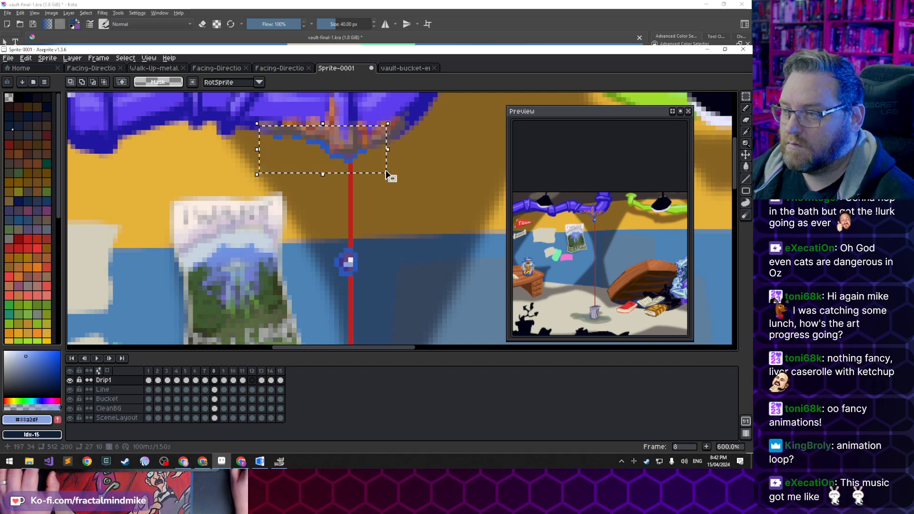
Try to paste frame 8's water outline into the emptied pipe joint area on frames 9 to 15
left_click(227, 371)
left_click(237, 371)
key("ctrl+v")
left_click(244, 371)
key("ctrl+v")
left_click(252, 371)
key("ctrl+v")
left_click(262, 371)
left_click(270, 371)
key("ctrl+v")
left_click(280, 371)
key("ctrl+v")
key("ctrl+v")
Undo the outline pastes on frames 9 to 15 and the selection on frame 8
key("ctrl+z")
key("ctrl+z")
key("ctrl+z")
key("ctrl+z")
key("ctrl+z")
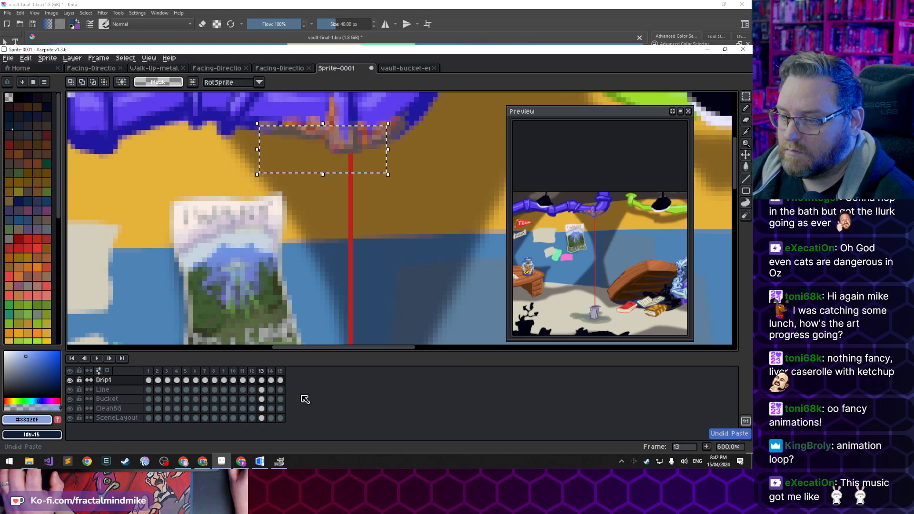
key("ctrl+z")
key("ctrl+z")
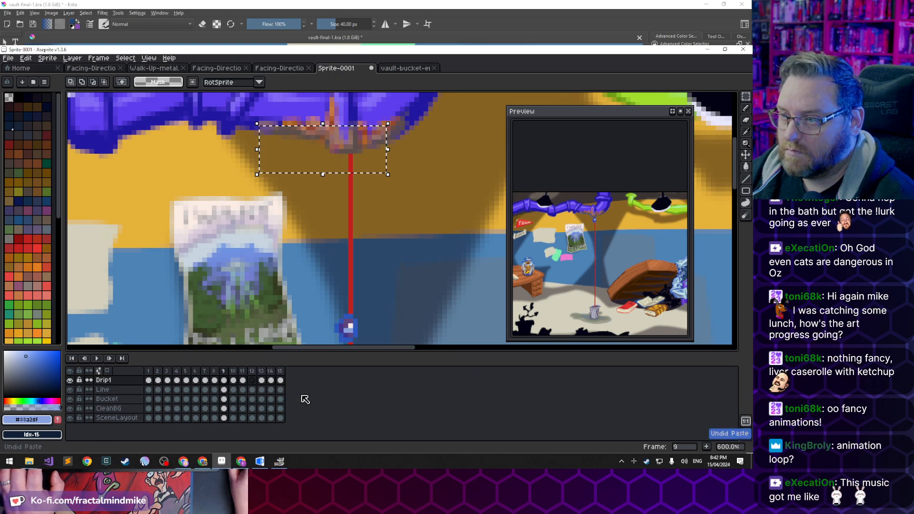
key("ctrl+z")
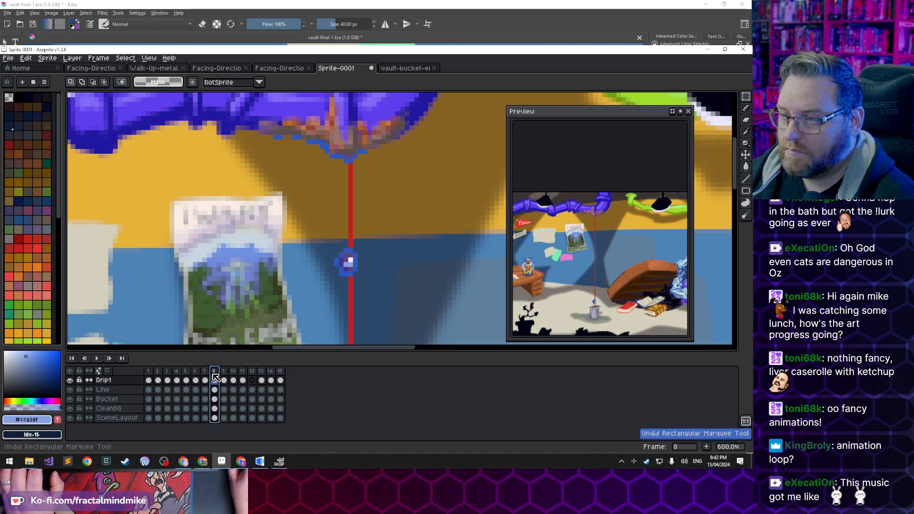
Paste frame 8's copied water outline under the pipe joint on frame 9 after checking frames 7 and 8
left_click(206, 373)
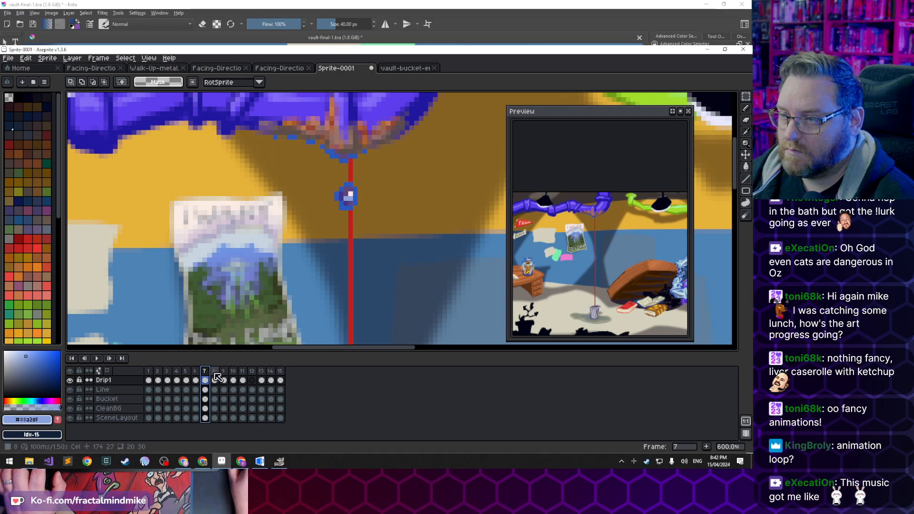
left_click(217, 373)
left_click(224, 376)
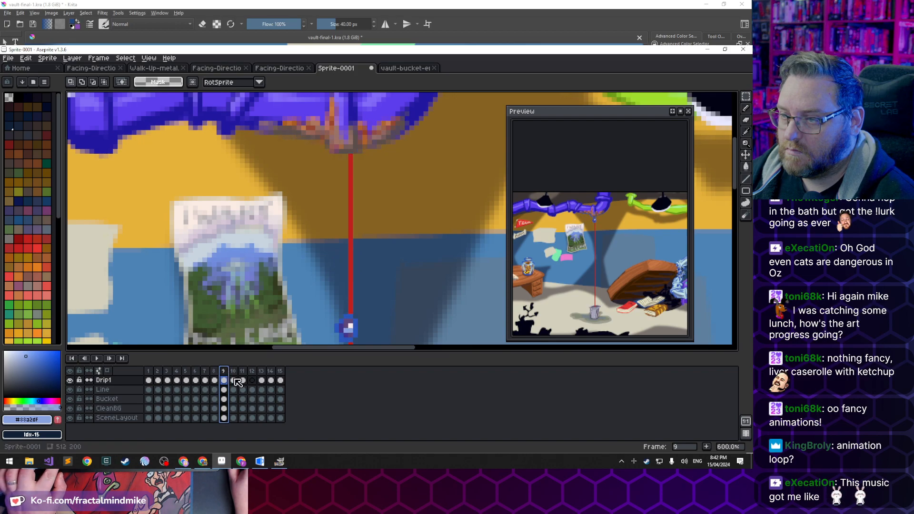
key("ctrl+v")
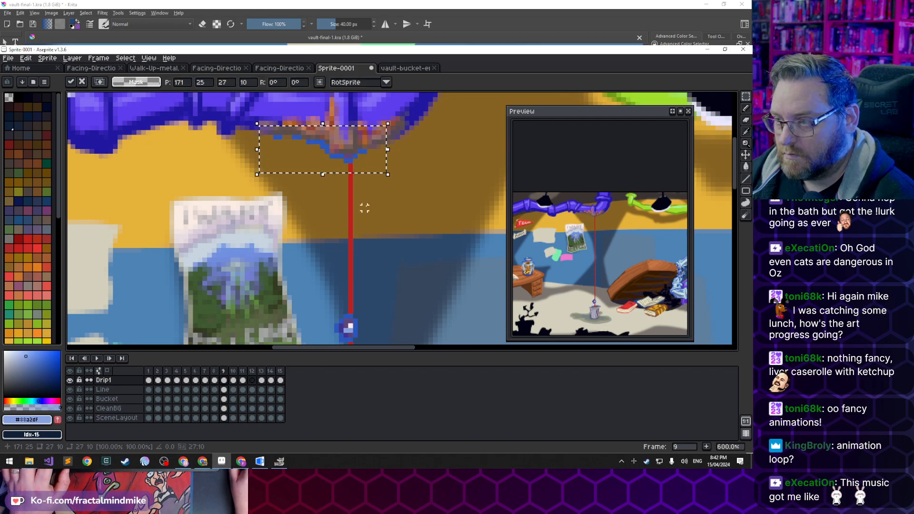
left_click(412, 212)
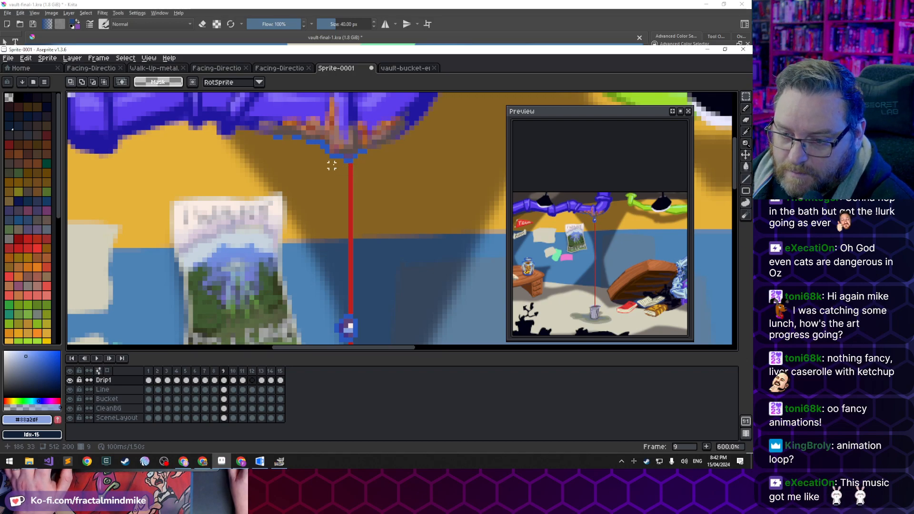
Reshape frame 9's water outline under the pipe joint using a 1 px pencil in the sampled blue #2a57bd and the eraser
key("b")
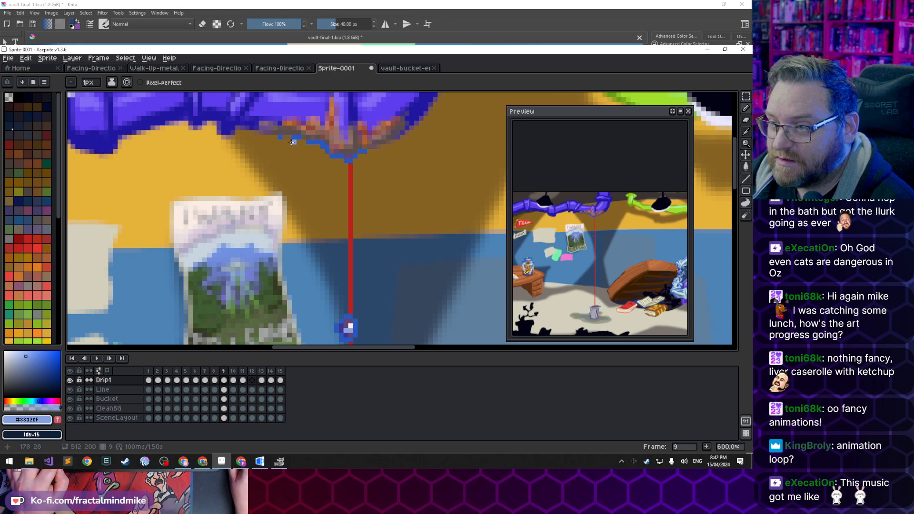
left_click(281, 137, "alt")
left_click(285, 138)
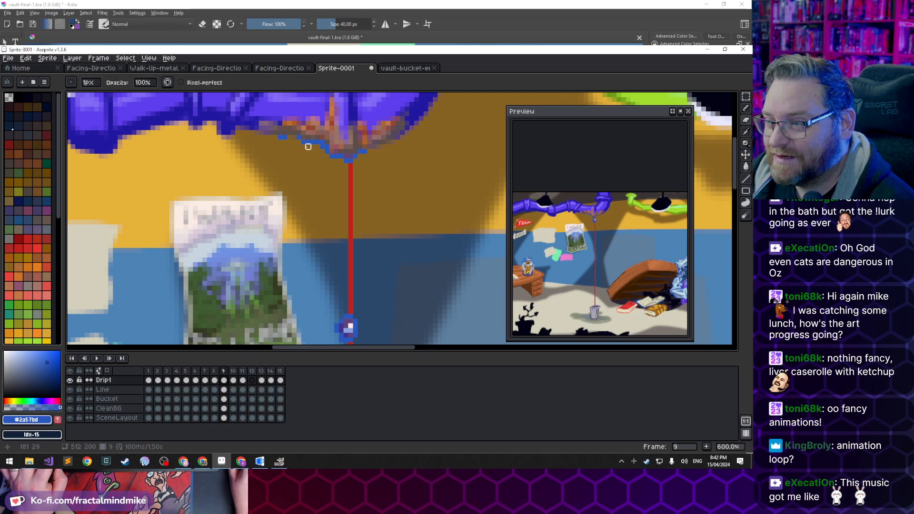
key("e")
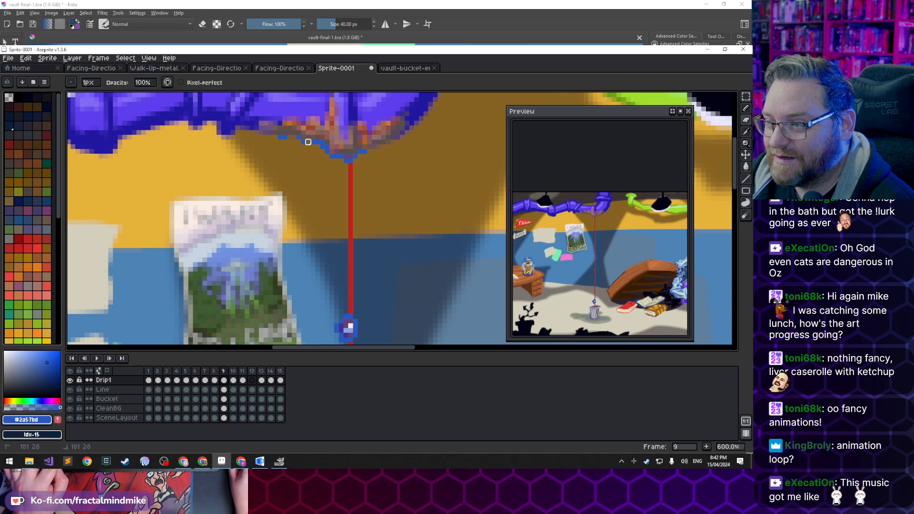
key("b")
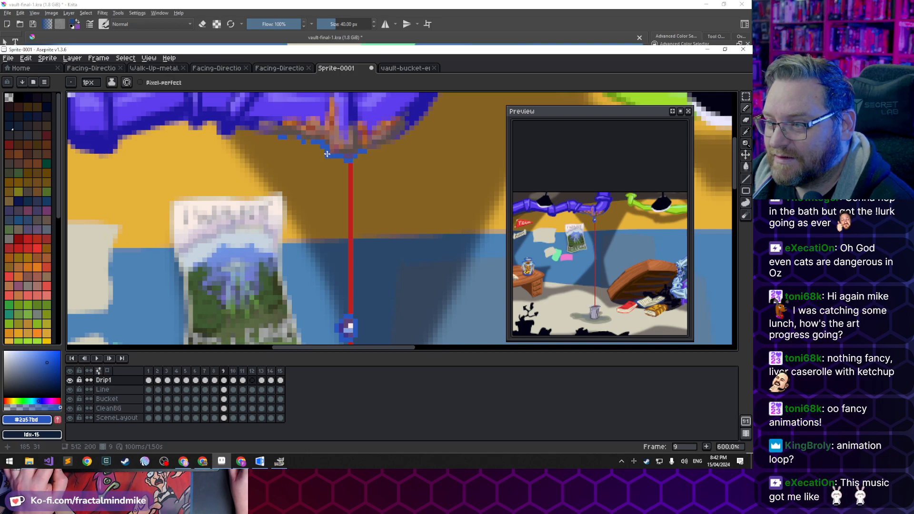
key("e")
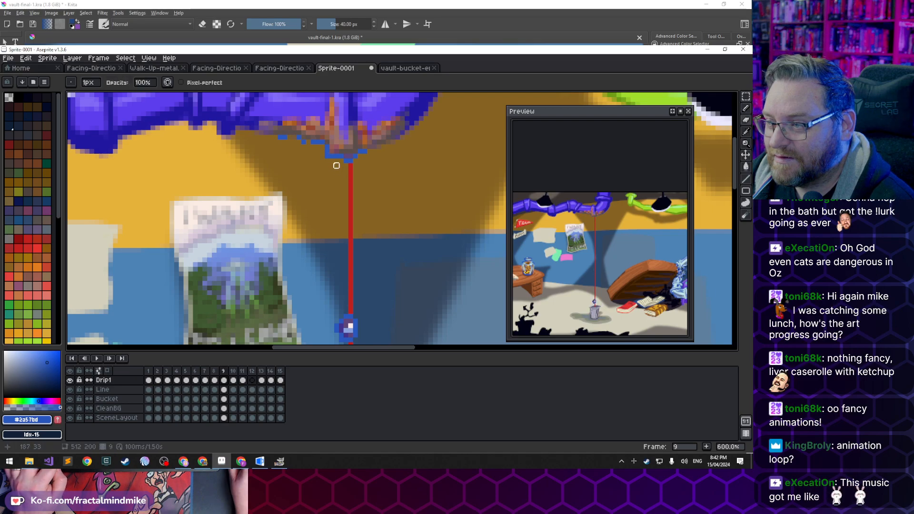
key("b")
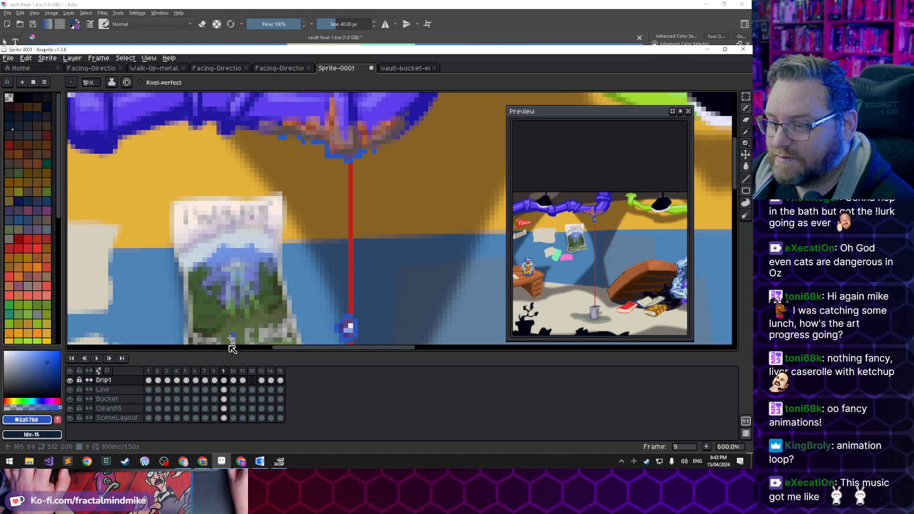
Compare frame 9's reshaped water outline with frames 7, 8 and 10
left_click(215, 371)
left_click(209, 371)
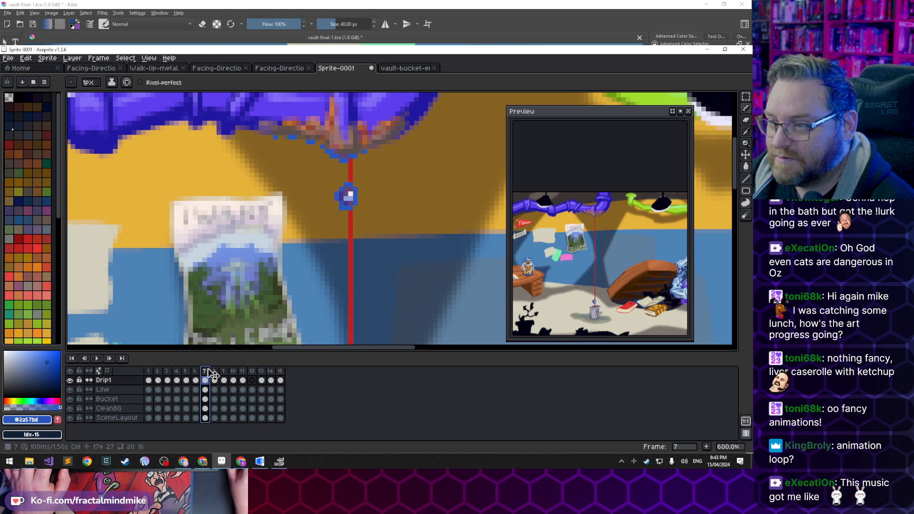
left_click(214, 371)
left_click(223, 371)
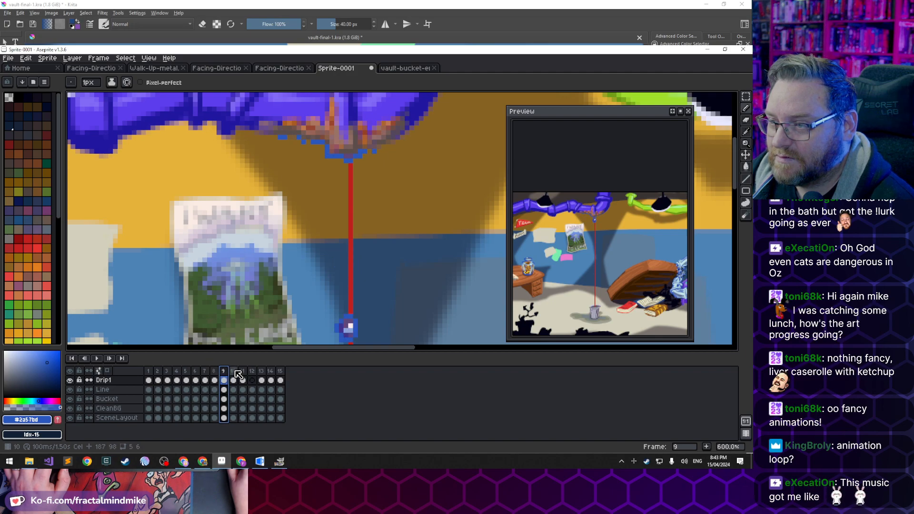
left_click(235, 371)
left_click(223, 371)
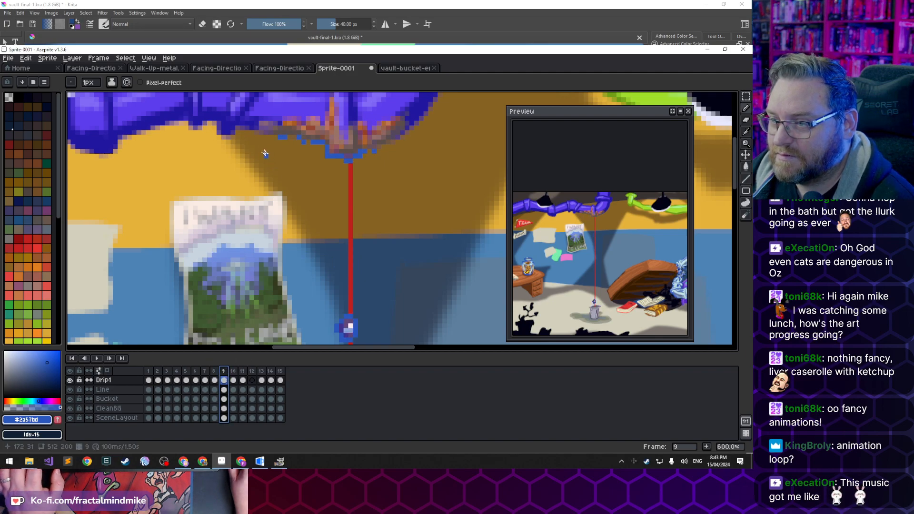
Copy the 34 by 14 pixel outline area at the pipe joint from frame 9 and paste it in place on frame 10
key("m")
mouse_move(257, 110)
left_mouse_down()
mouse_move(428, 178)
mouse_move(419, 177)
left_mouse_up()
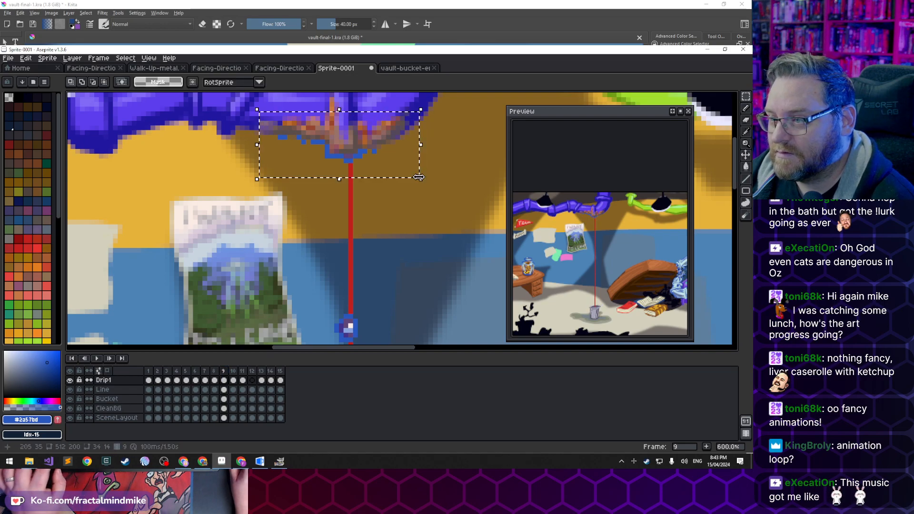
left_click(234, 371)
key("ctrl+t")
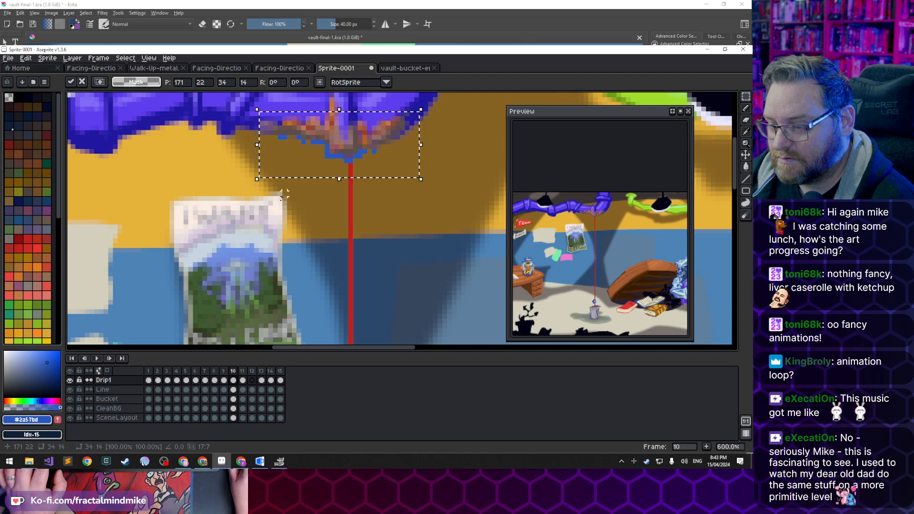
left_click(318, 217)
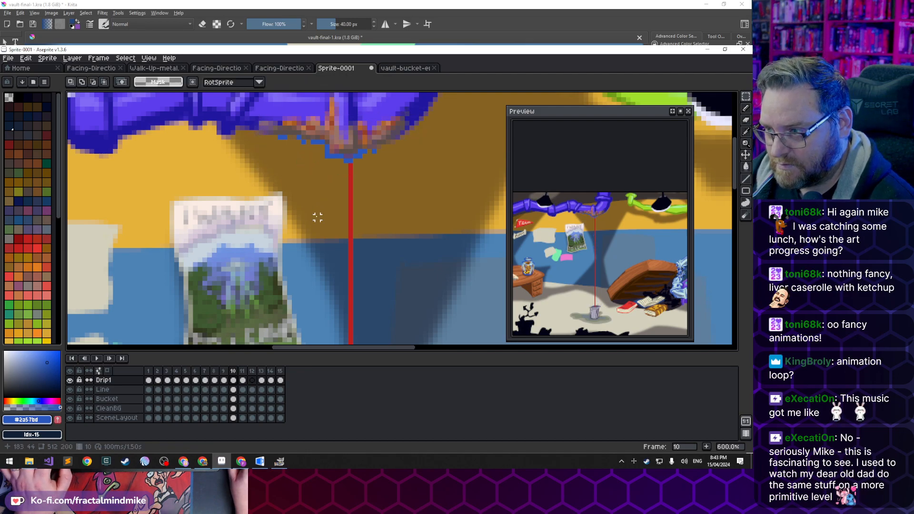
Reshape frame 10's water outline under the pipe joint with the eraser and a 1 px pencil in sampled purple #5e4579 and blue #2a57bd
key("b")
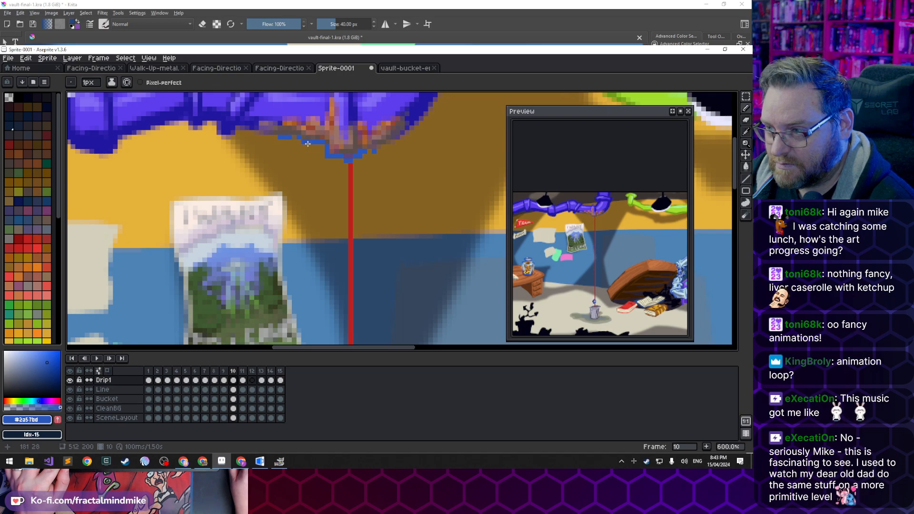
key("e")
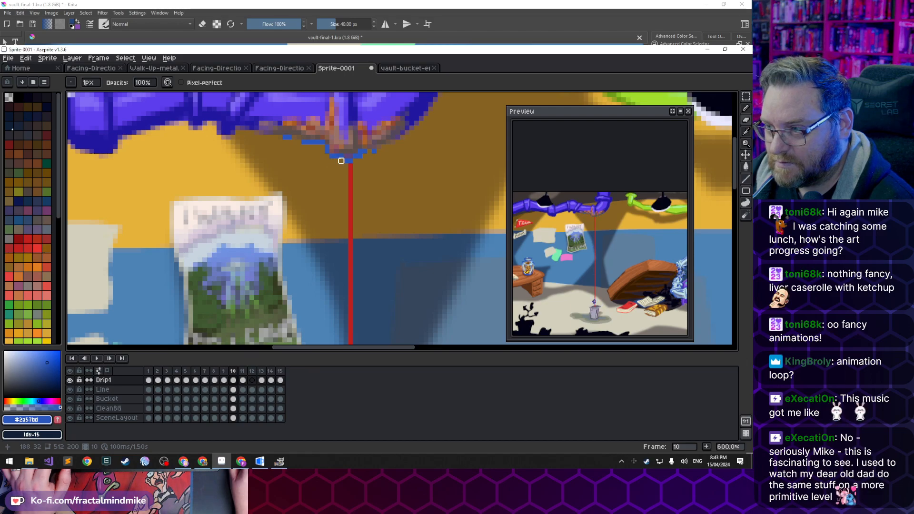
key("b")
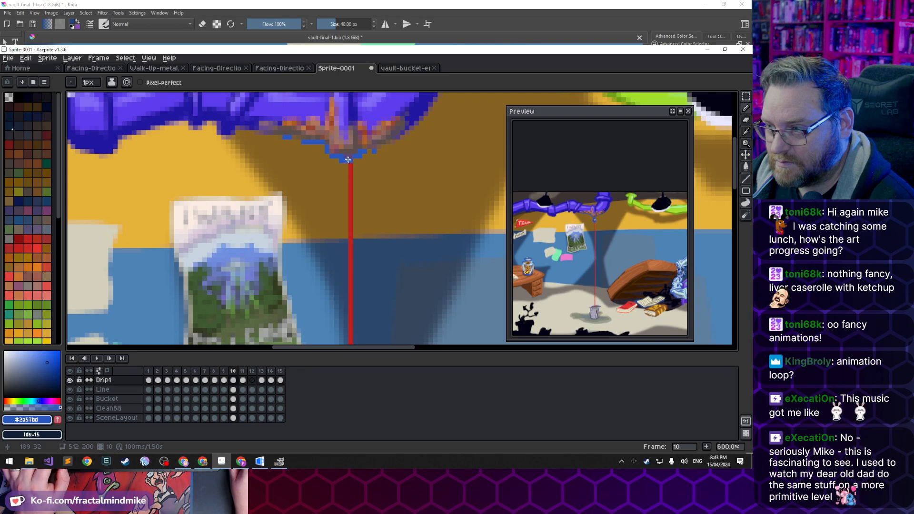
key("e")
key("i")
left_click(352, 152)
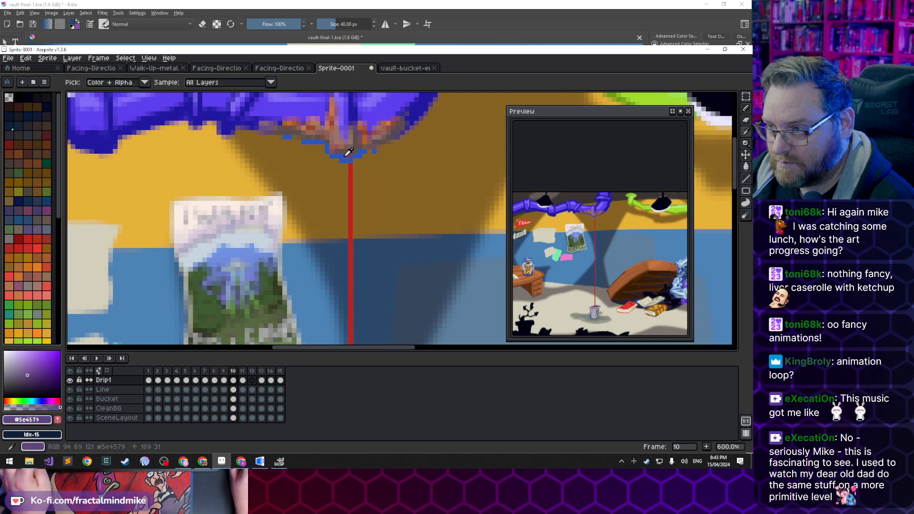
key("b")
left_click(351, 159, "alt")
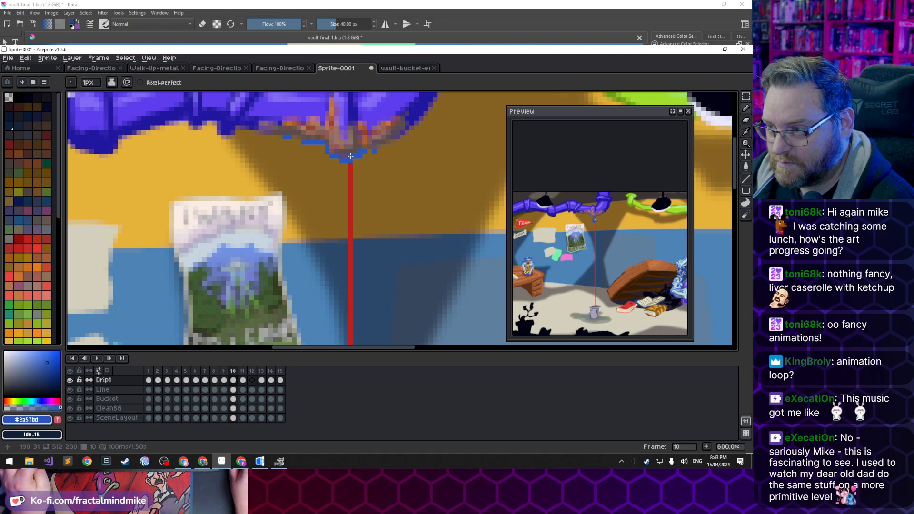
key("e")
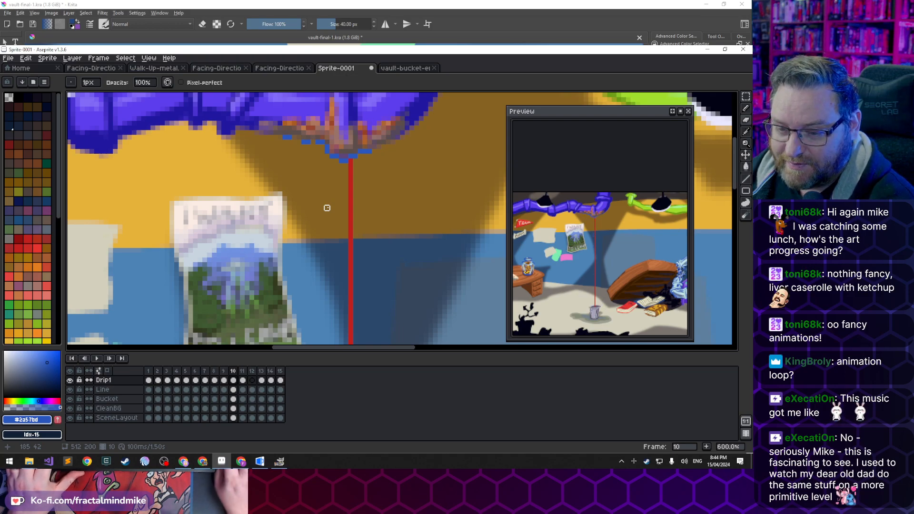
Check the preceding frames, copy the 40 by 16 pixel outline area at the pipe joint from frame 10 and paste it in place on frame 11
key("Left")
key("Left")
key("Left")
key("Right")
key("Right")
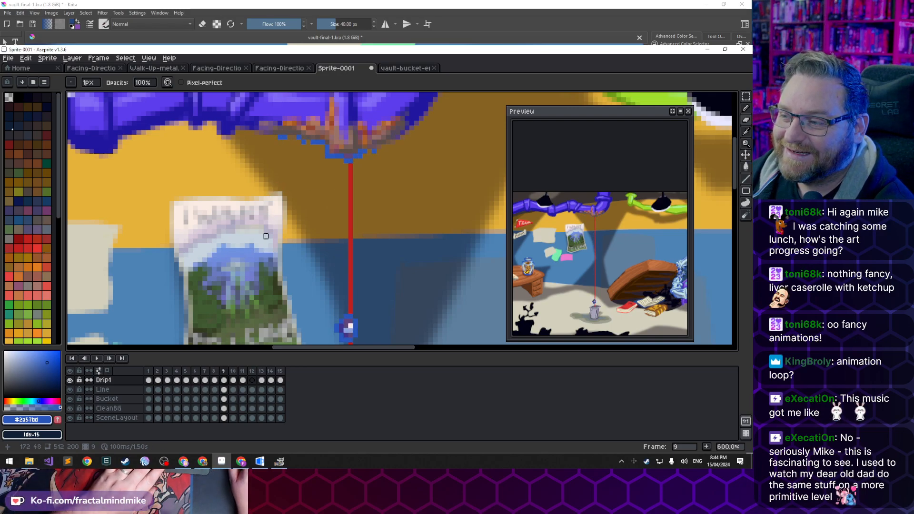
key("Right")
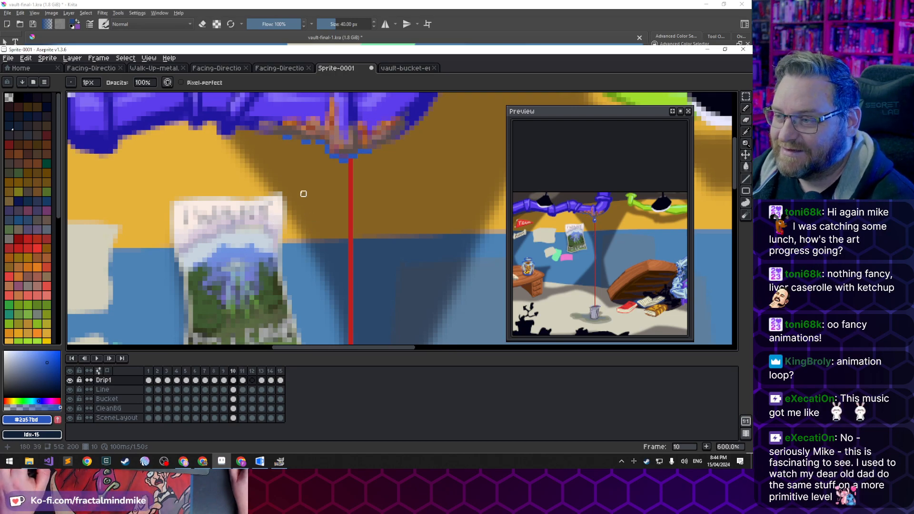
key("m")
left_click_drag(232, 119, 421, 193)
key("ctrl+d")
key("Right")
key("ctrl+v")
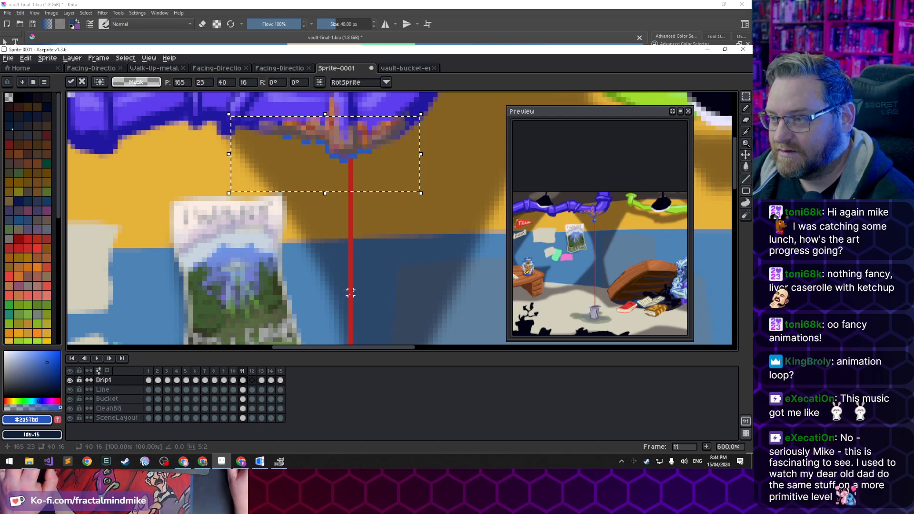
key("ctrl+d")
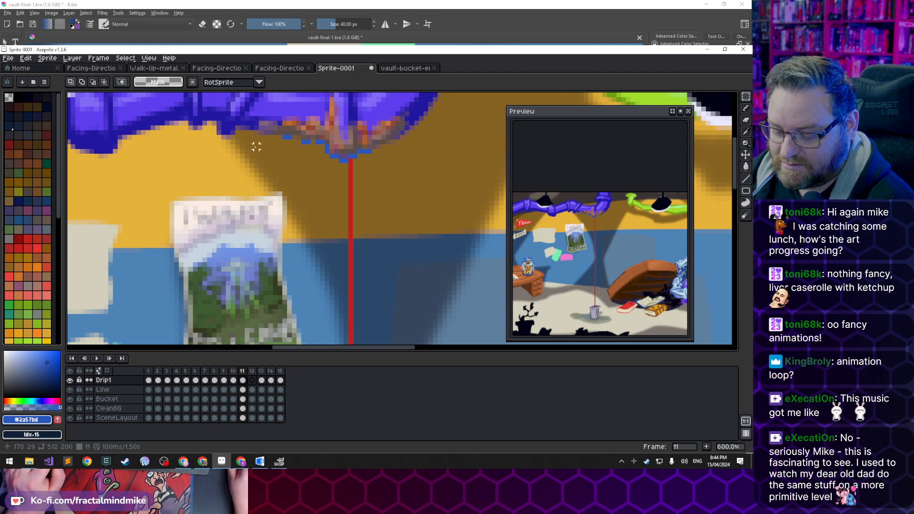
Rework frame 11's water outline along the underside of the pipe joint with the 1 px eraser and the blue #2a57bd pencil
key("b")
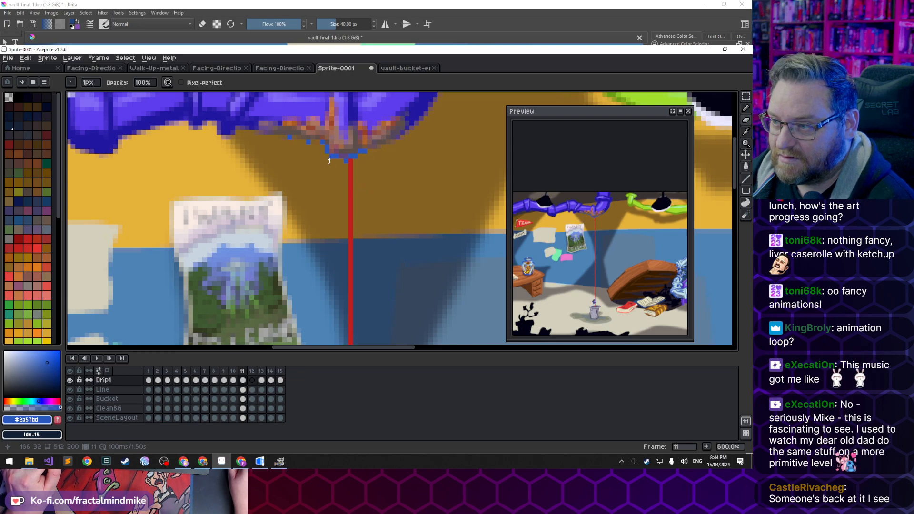
key("b")
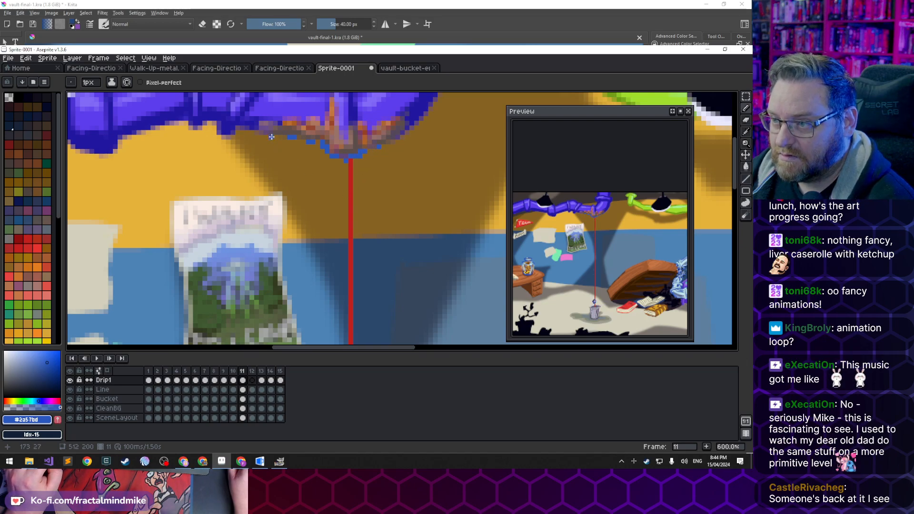
Compare the water outline at the pipe joint across frames 7 to 11
key("Left")
key("Left")
key("Left")
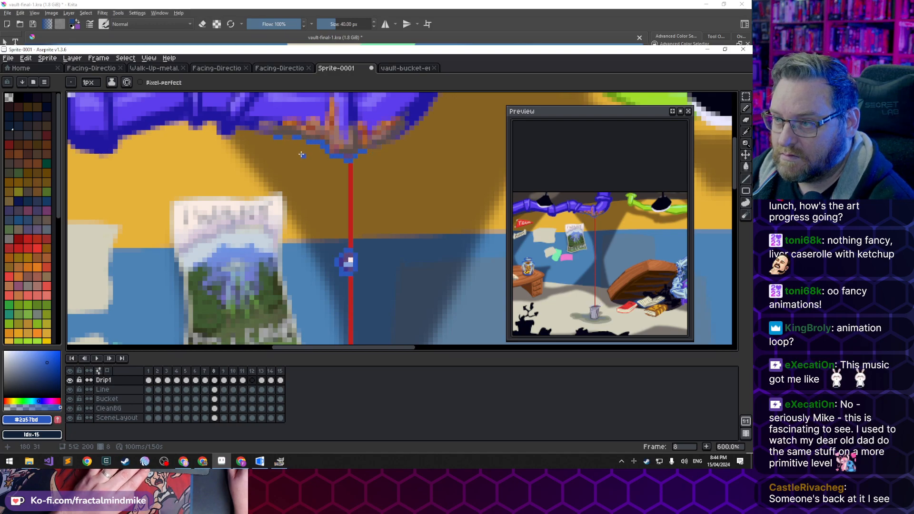
key("Left")
key("Right")
key("Right")
key("Right")
key("Right")
key("Left")
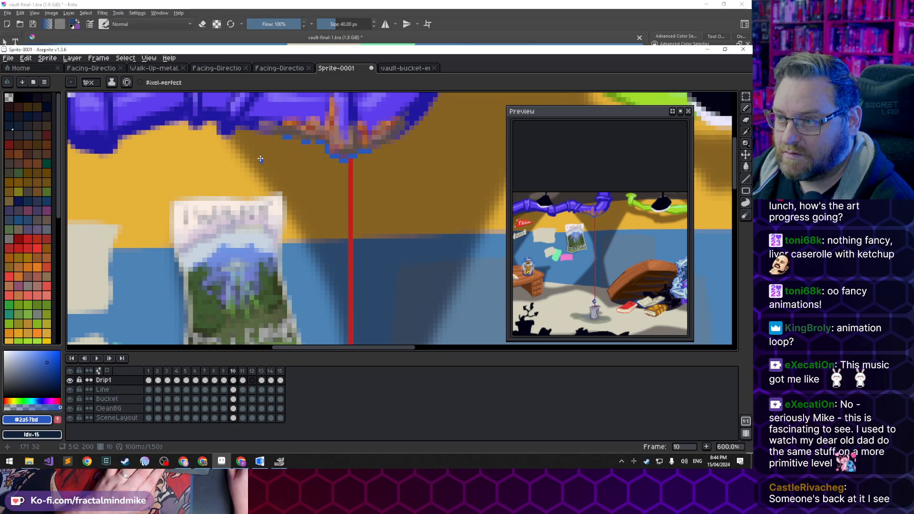
key("Left")
key("Left")
key("Left")
key("Right")
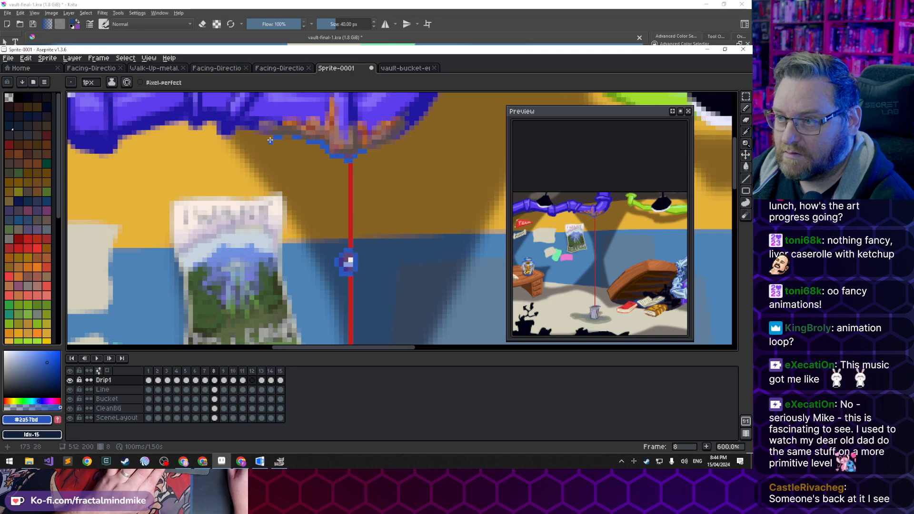
key("Right")
key("Right")
key("Right")
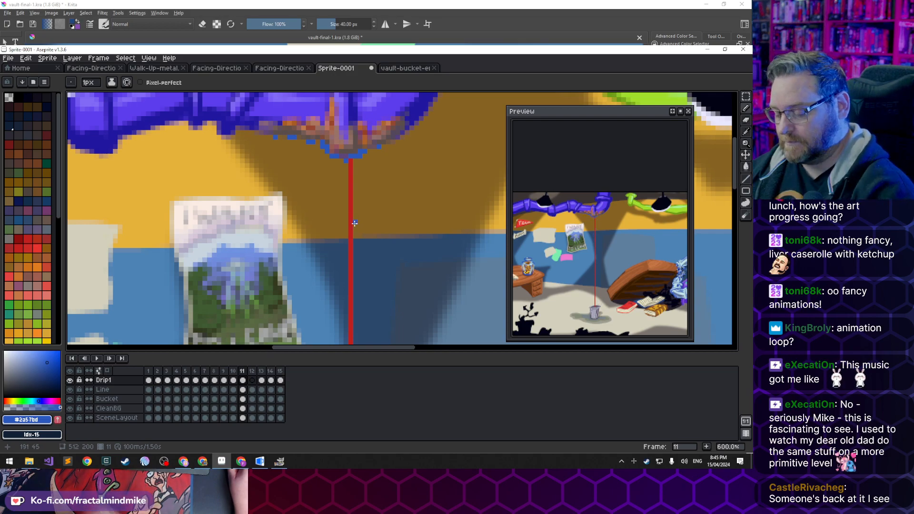
key("Left")
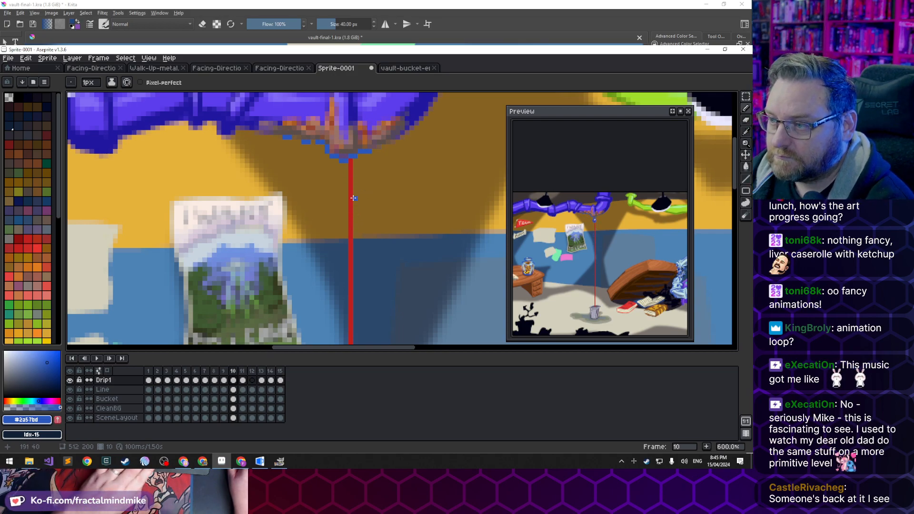
key("Right")
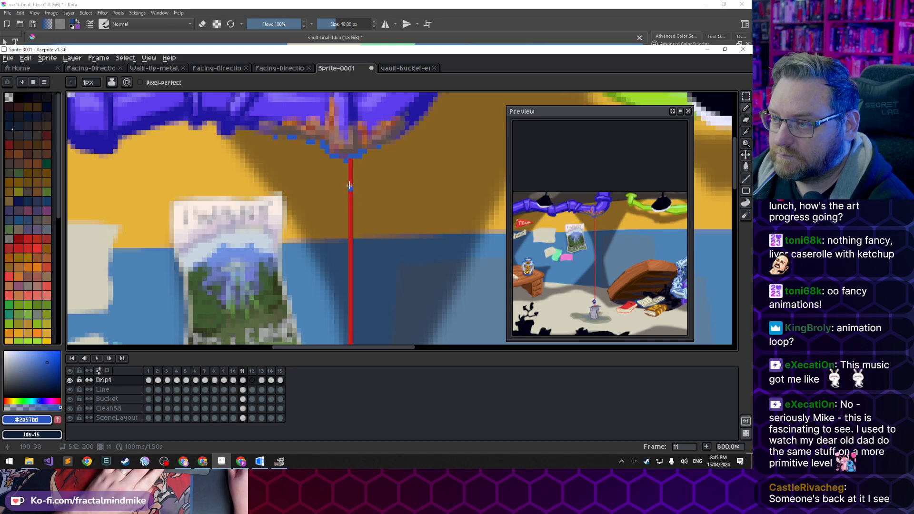
Sample the purple #5e4579 at the pipe joint and touch up the tip of frame 11's water outline with the pencil
key("i")
left_click(351, 155)
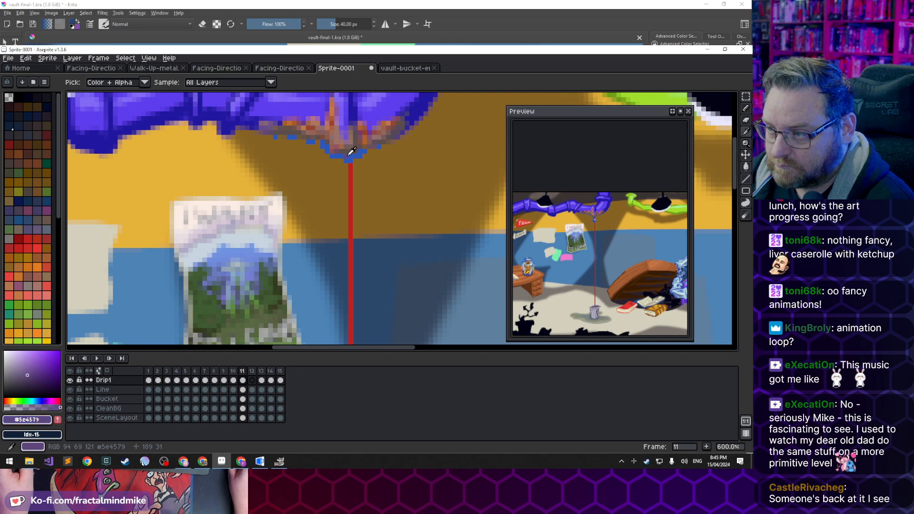
key("b")
Step through frames 2 to 12 to examine how the water forms and falls from the pipe joint
key("Left")
key("Left")
key("Left")
key("Left")
key("Left")
key("Left")
key("Left")
key("Left")
key("Left")
key("Right")
key("Right")
key("Right")
key("Right")
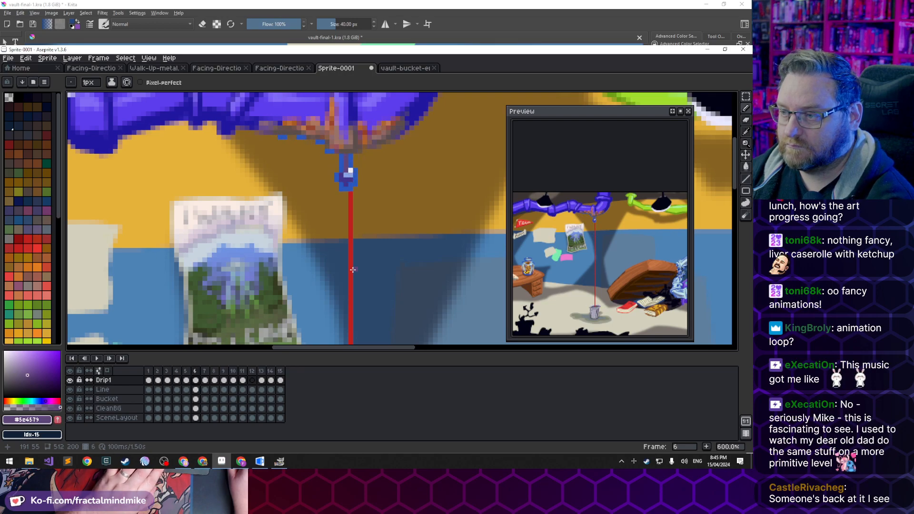
key("Right")
key("Right")
key("Right")
key("Right")
key("Right")
key("Right")
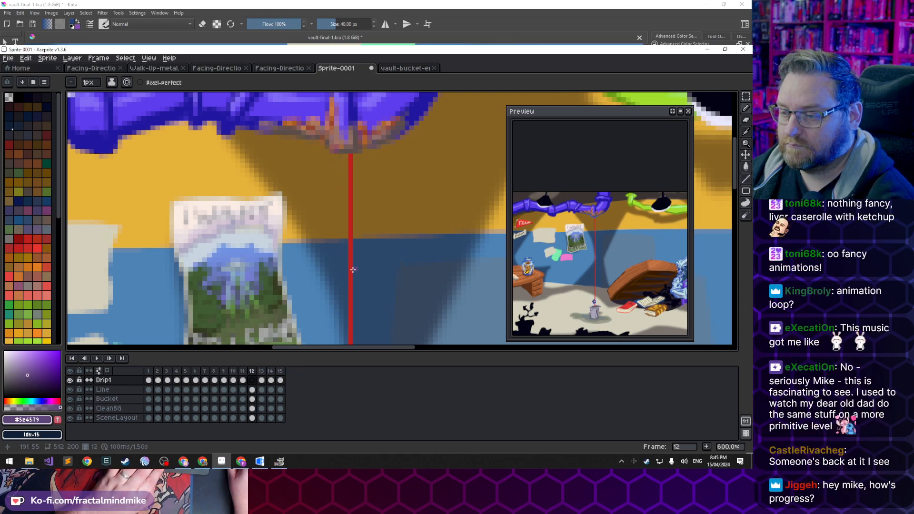
key("Left")
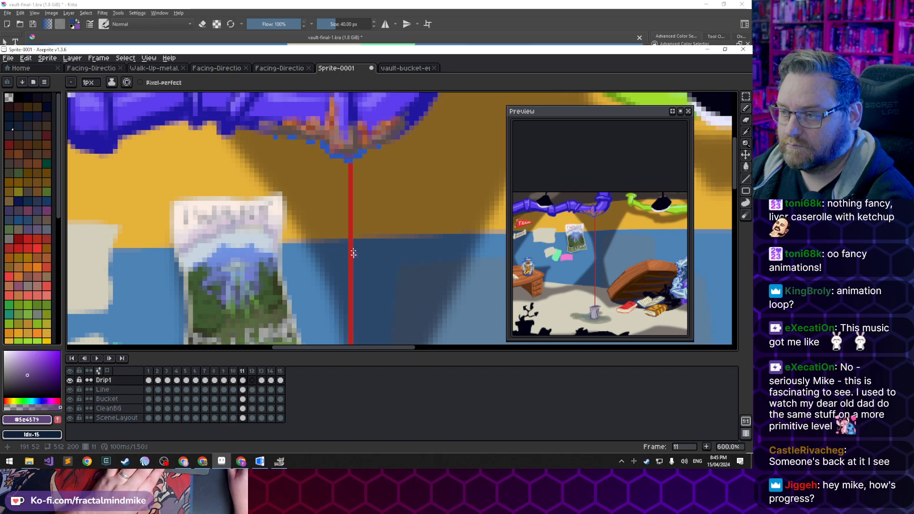
Copy the 30 by 14 pixel water outline area at the pipe joint from frame 11 and paste it in place on frame 12
key("b")
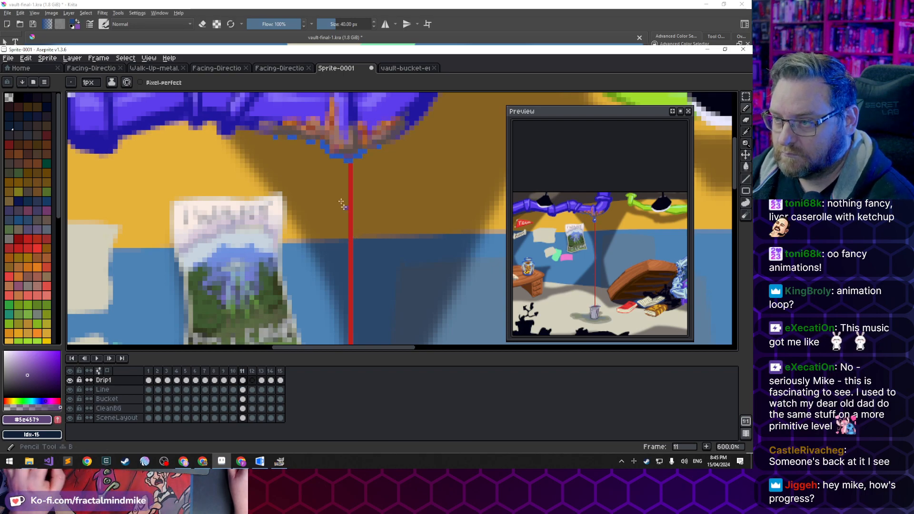
key("m")
left_click_drag(252, 115, 397, 184)
key("ctrl+c")
key("Right")
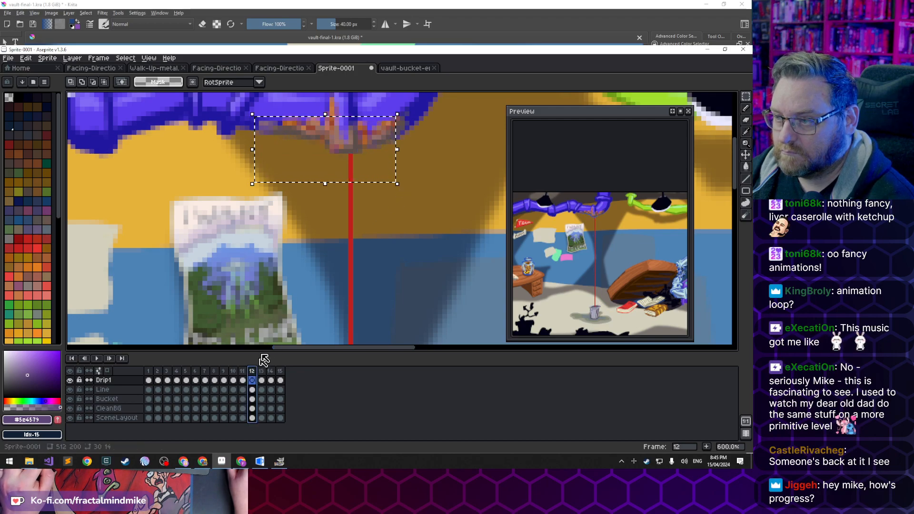
key("ctrl+v")
left_click(351, 298)
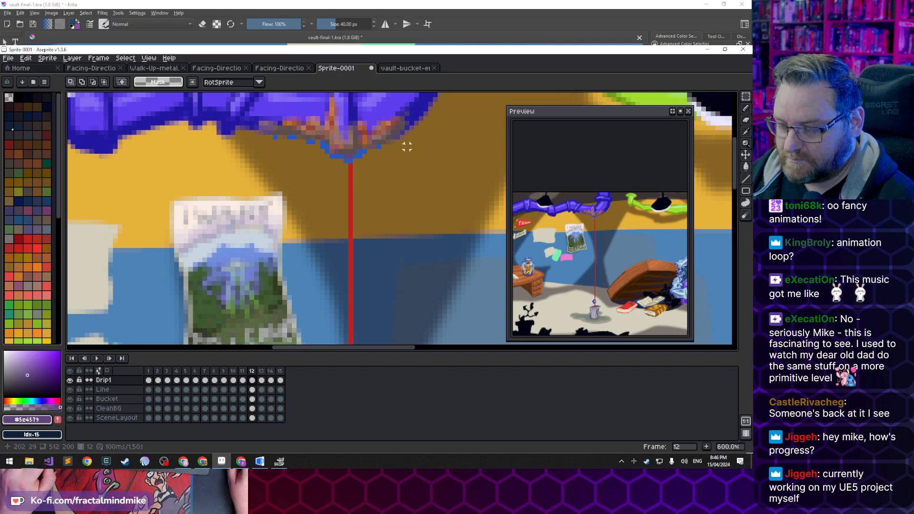
Reshape frame 12's water outline under the pipe joint using a 1 px pencil in the sampled blue #2a57bd and the eraser
key("alt")
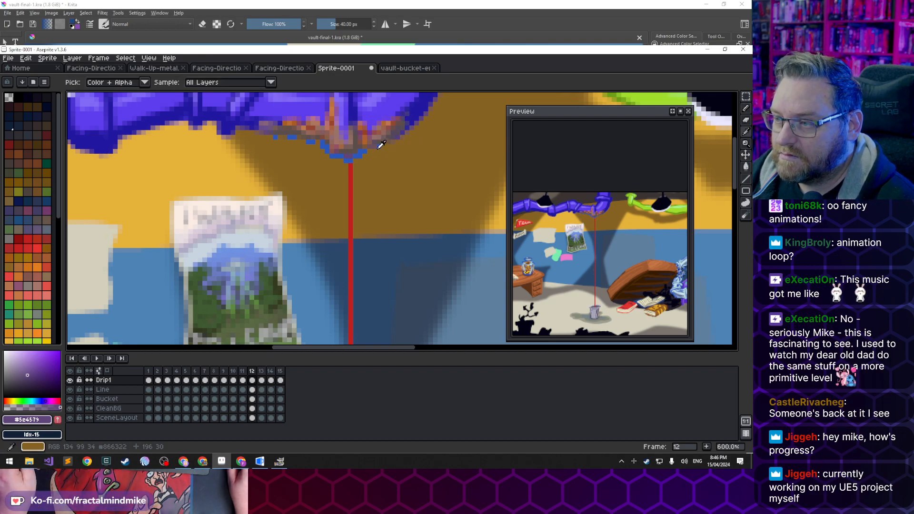
left_click(381, 143, "alt")
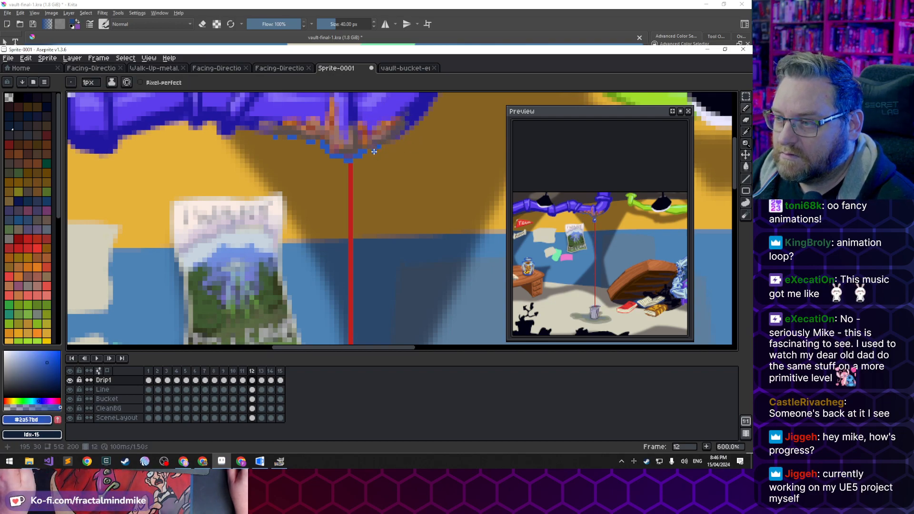
key("alt")
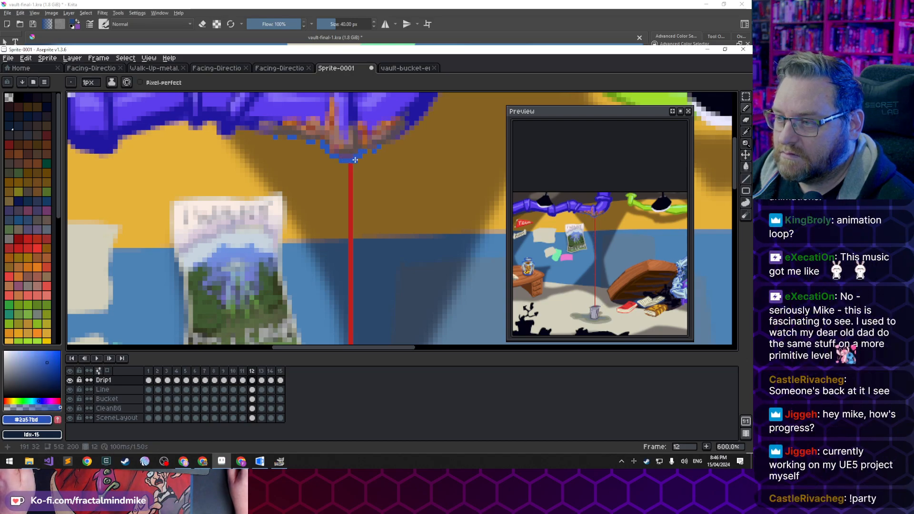
key("alt")
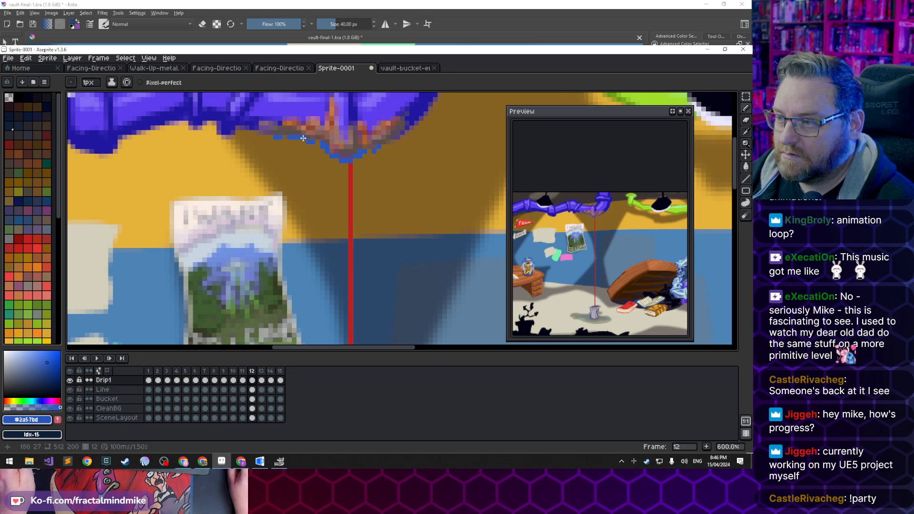
key("e")
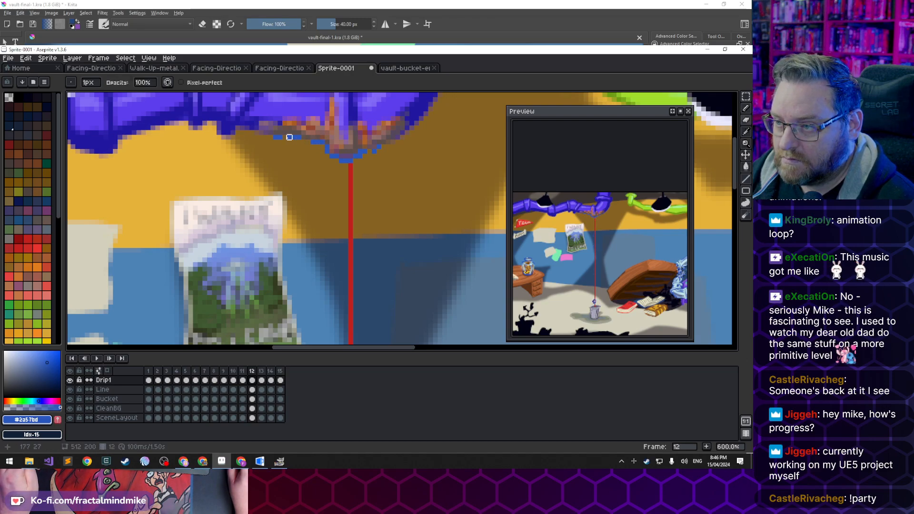
left_click(378, 146)
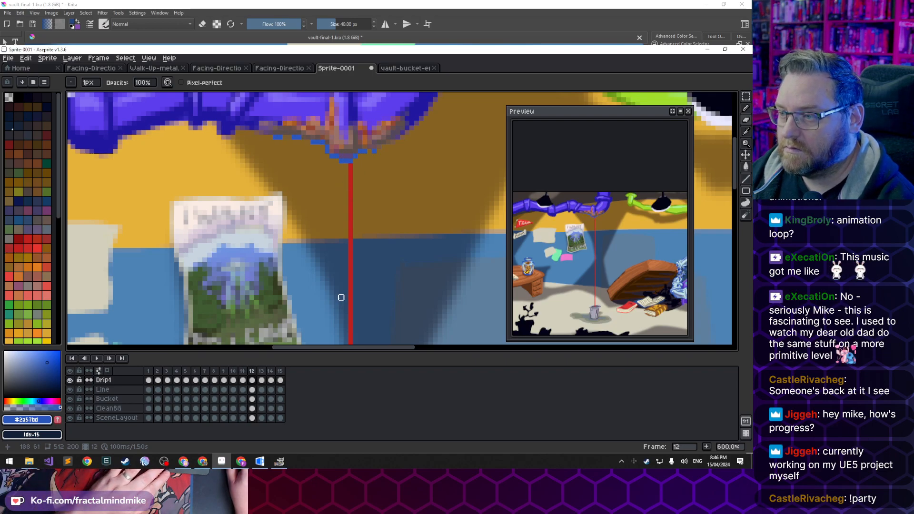
Copy the 36 by 16 pixel water outline area at the pipe joint from frame 12 and paste it in place on frame 13
key("Left")
key("Left")
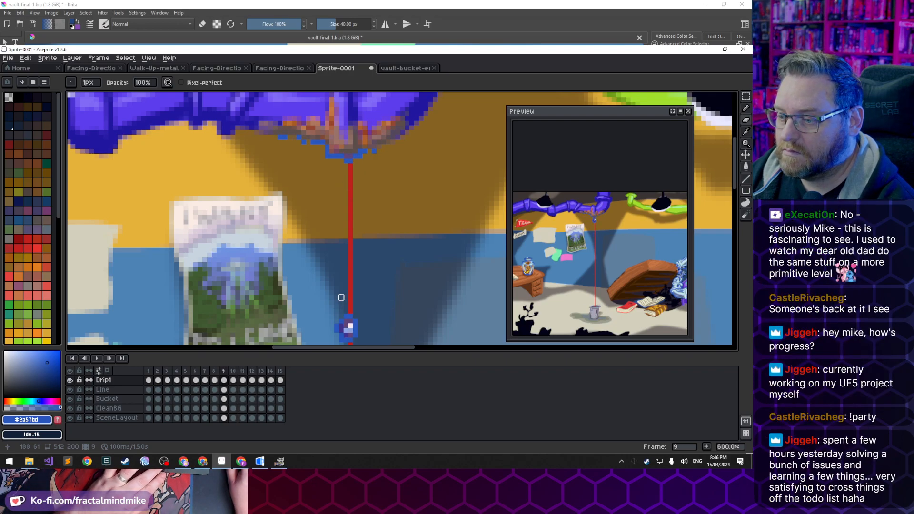
key("Right")
key("Right")
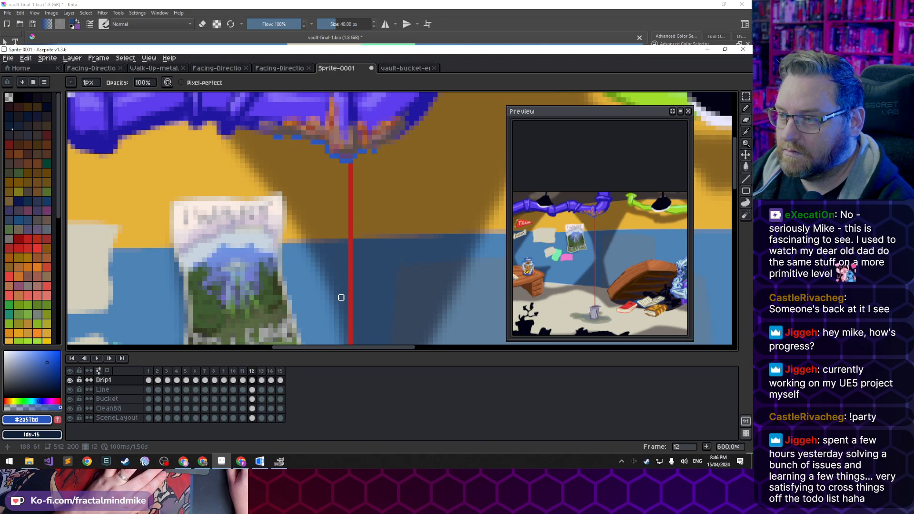
key("m")
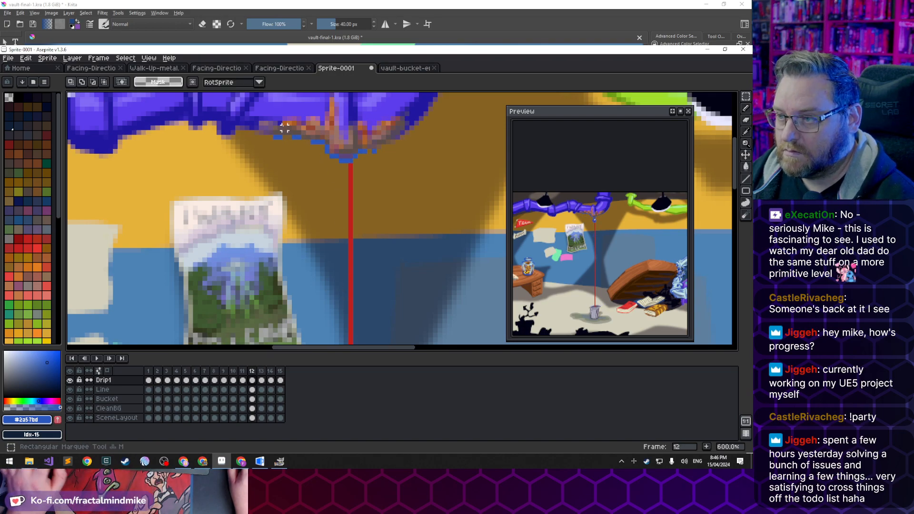
left_click_drag(248, 115, 419, 192)
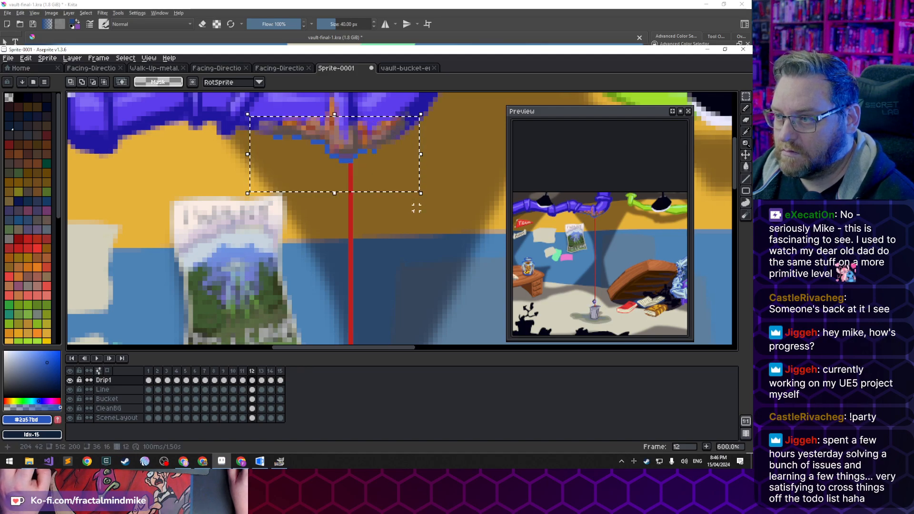
left_click(262, 371)
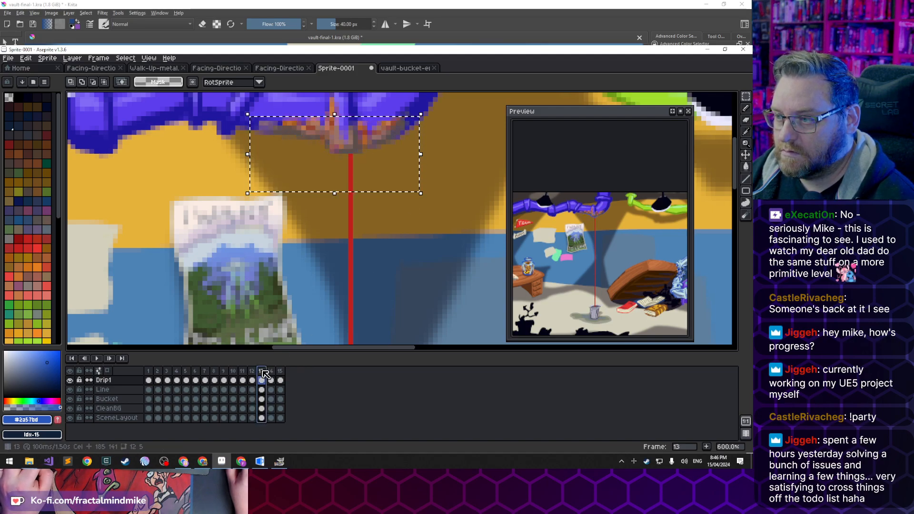
key("ctrl+v")
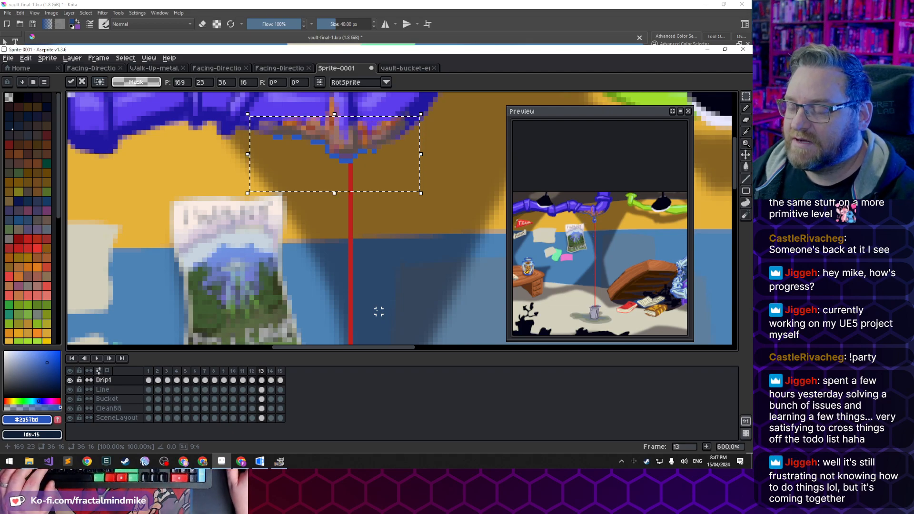
left_click(262, 372)
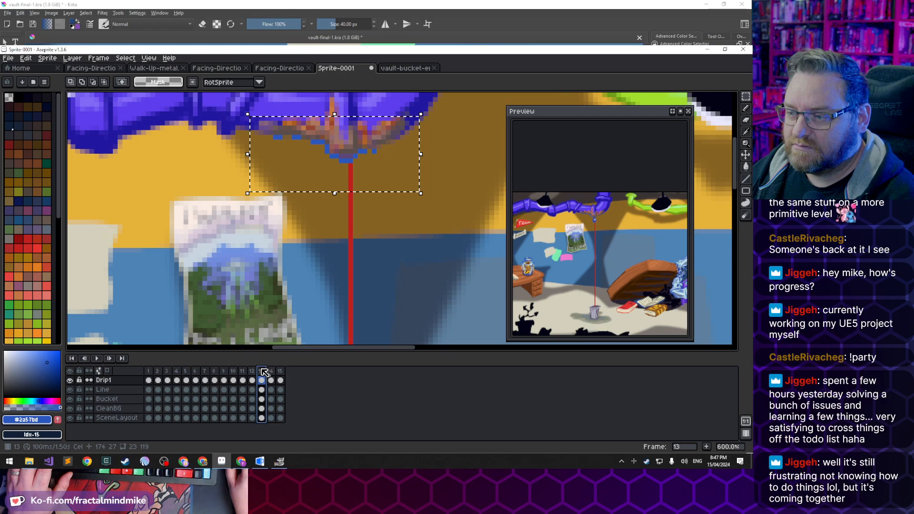
key("ctrl+d")
Reshape frame 13's water outline under the pipe joint with the eraser and a 1 px pencil in the sampled purple #5e4579 and blue #2a57bd
key("b")
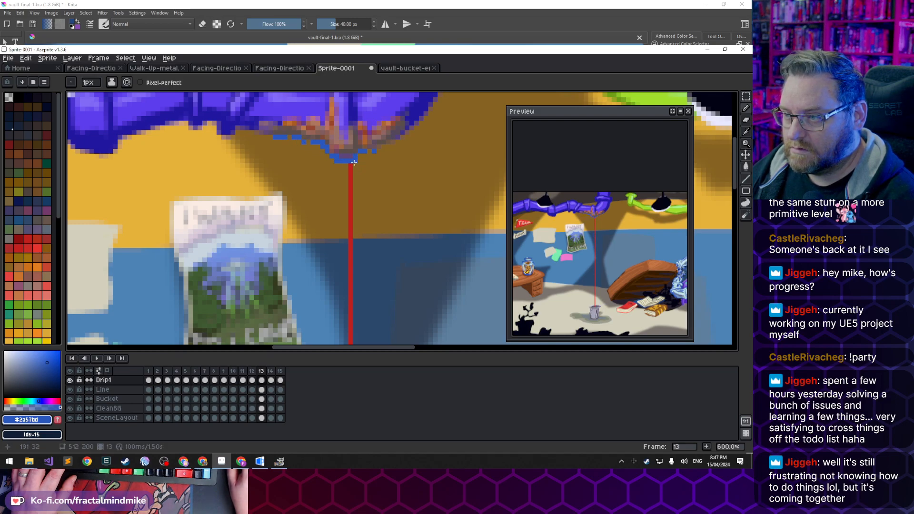
left_click(335, 156, "alt")
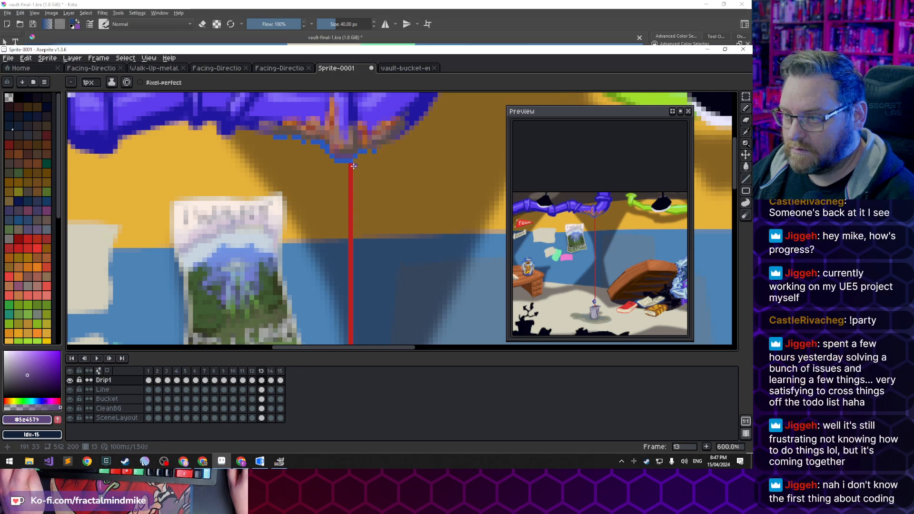
key("e")
left_click(352, 161)
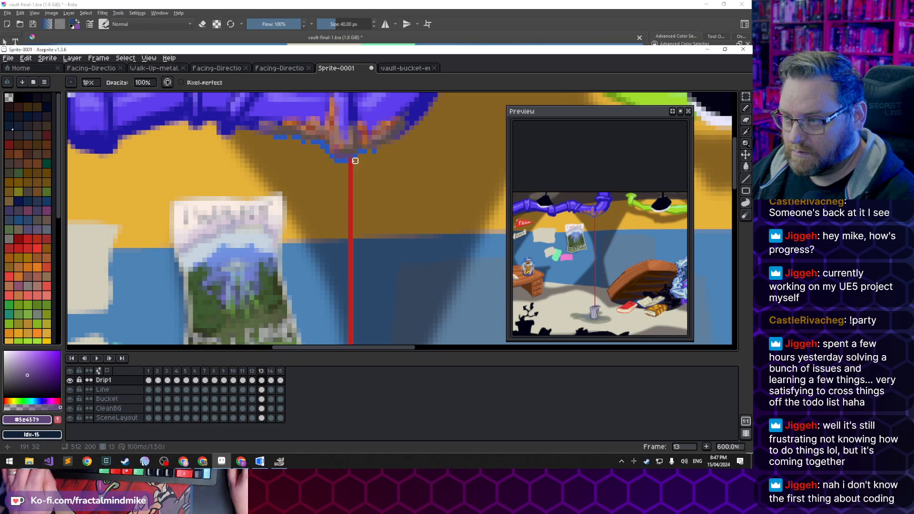
key("i")
left_click(357, 154)
key("b")
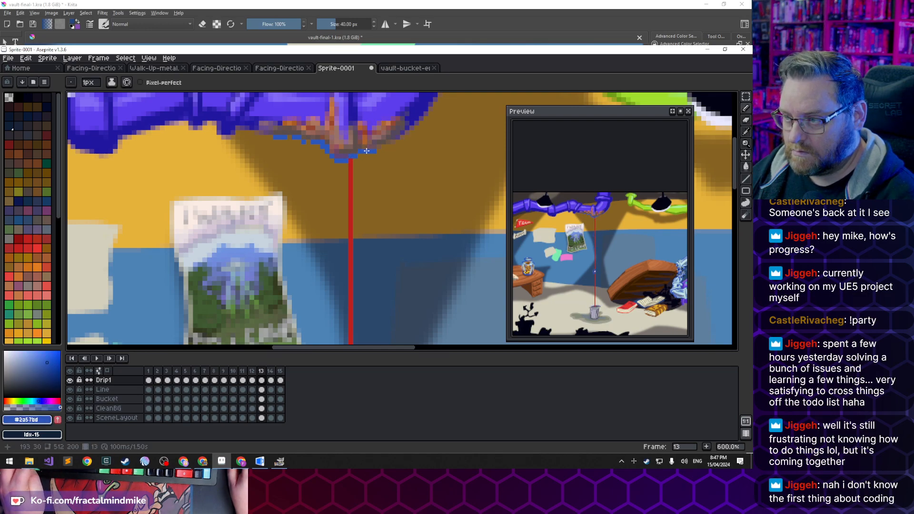
key("e")
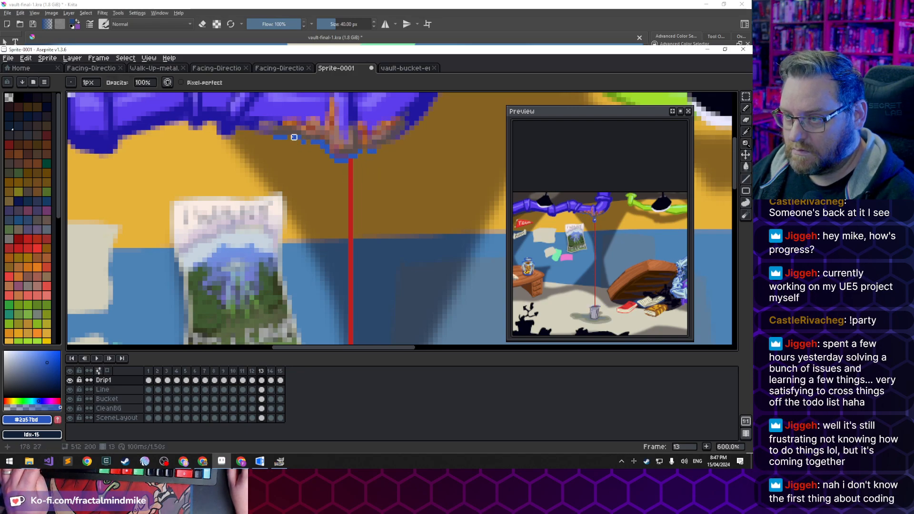
key("Left")
key("Right")
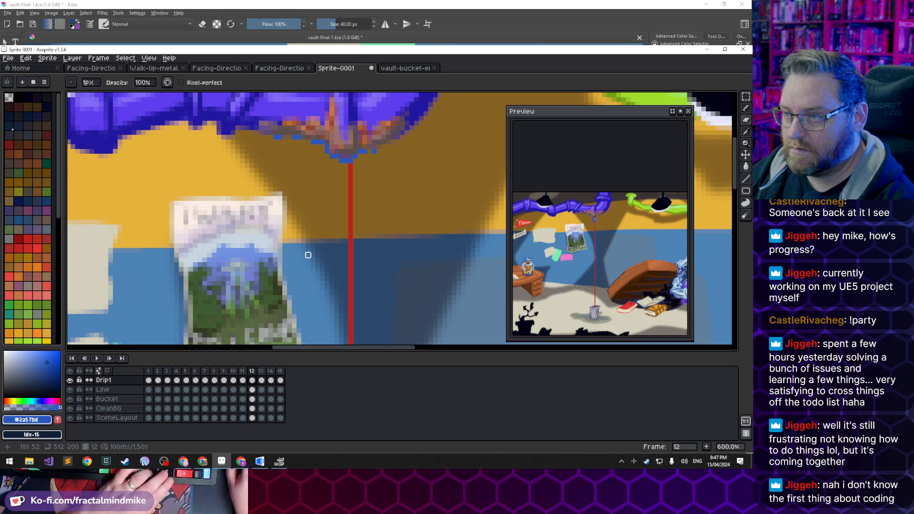
key("period")
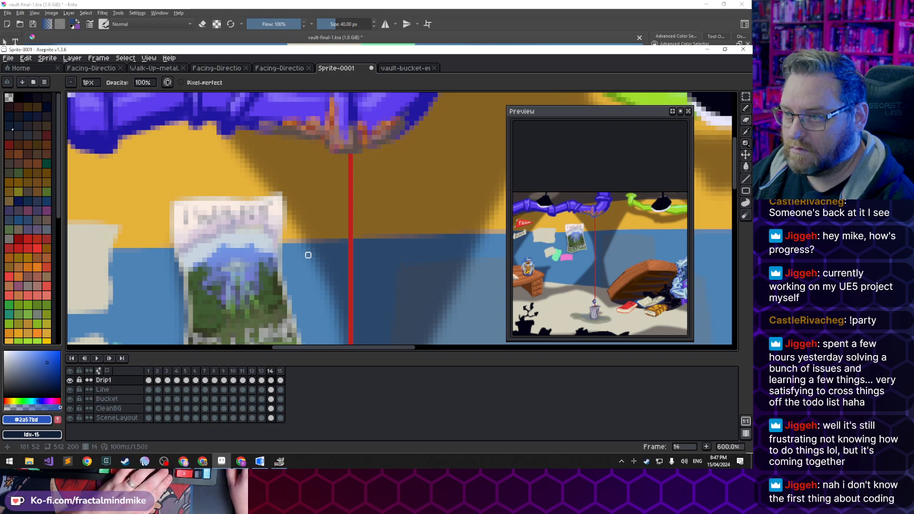
key("comma")
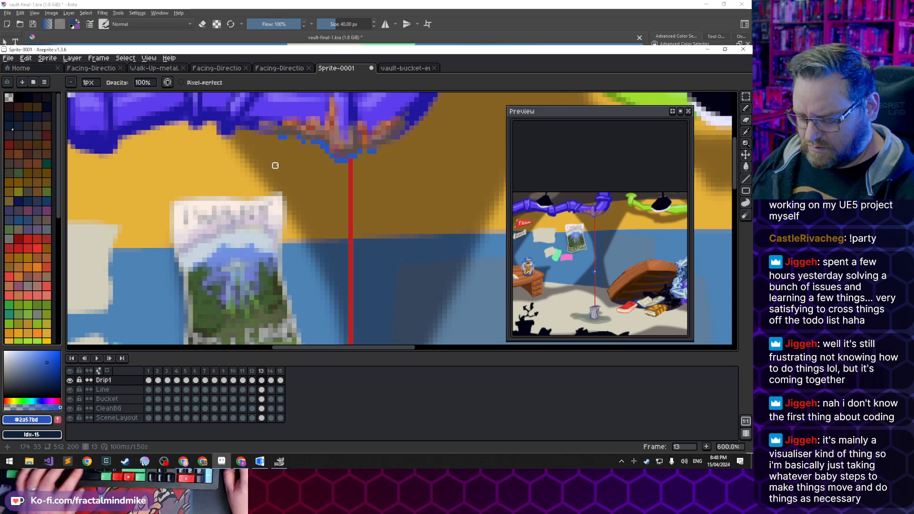
Copy the 46 by 19 pixel water outline area at the pipe joint from frame 13 and paste it in place on frame 14
key("m")
left_click_drag(216, 101, 435, 194)
key("Right")
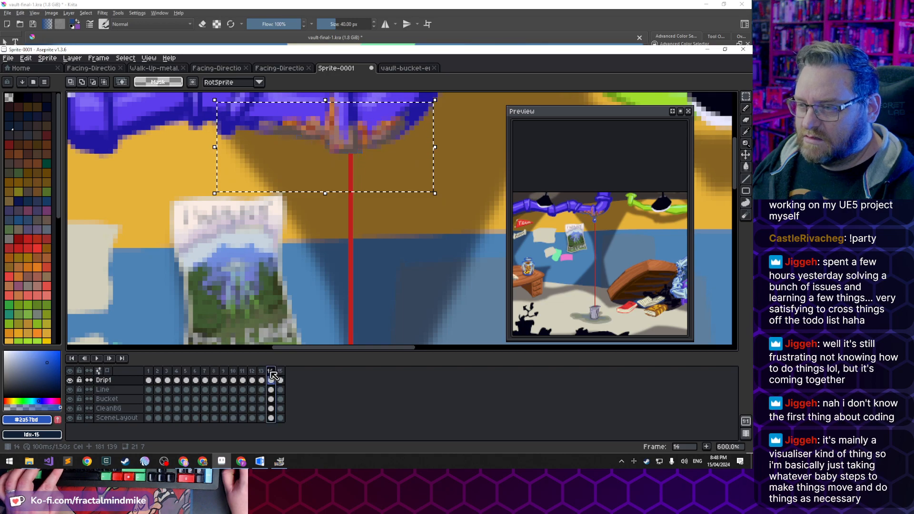
key("ctrl+v")
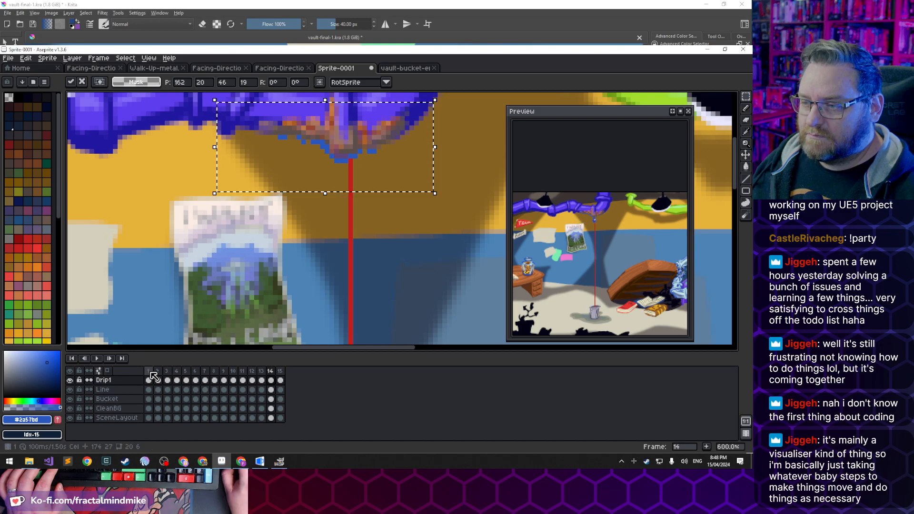
left_click(151, 376)
left_click(271, 379)
left_click(280, 374)
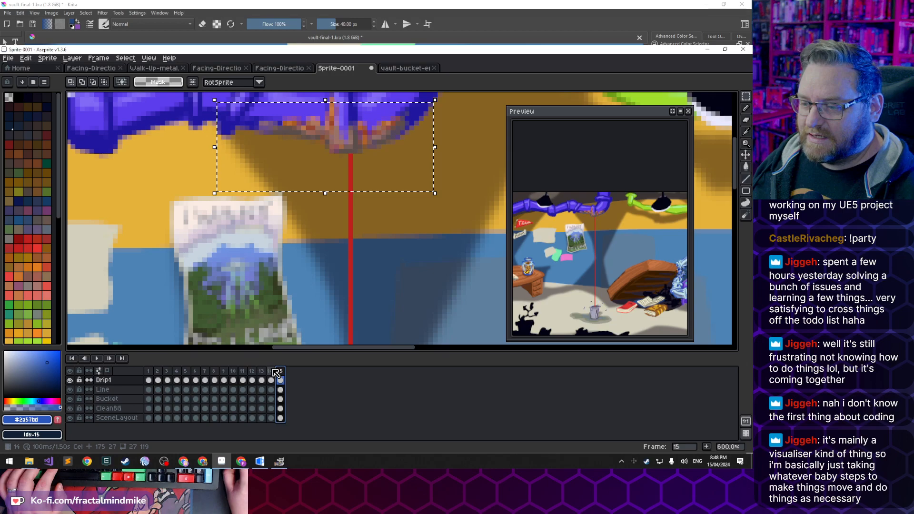
key("Left")
key("Left")
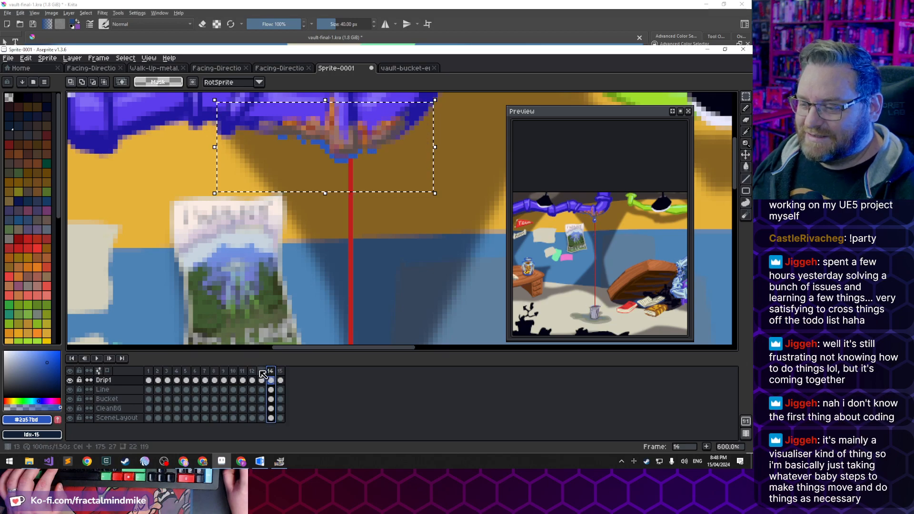
left_click(271, 373)
left_click(261, 372)
left_click(271, 373)
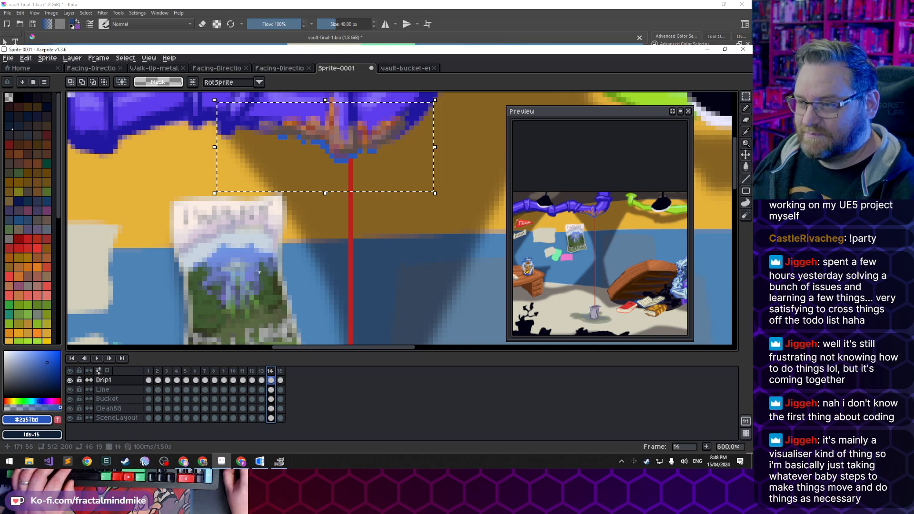
key("ctrl+d")
Redraw frame 14's water outline around the tip of the pipe joint using the 1 px pencil in blue #2a57bd and the eraser
key("b")
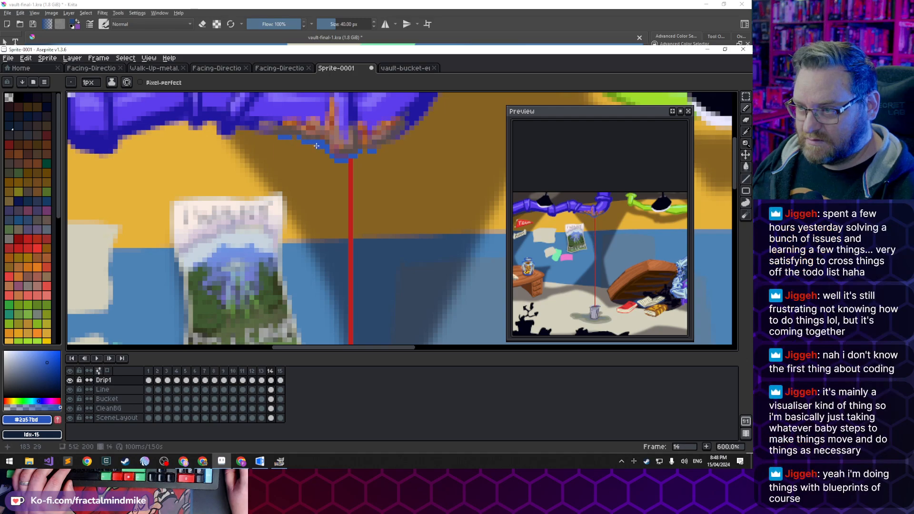
key("e")
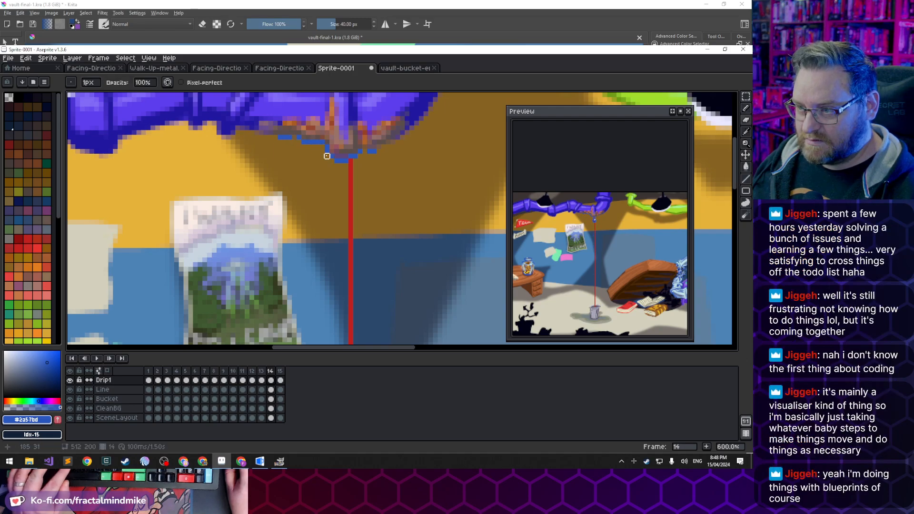
key("b")
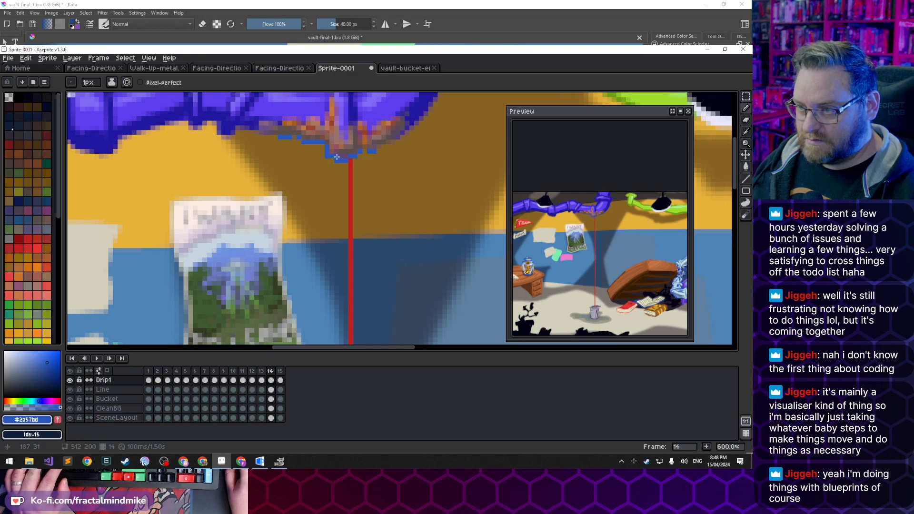
key("e")
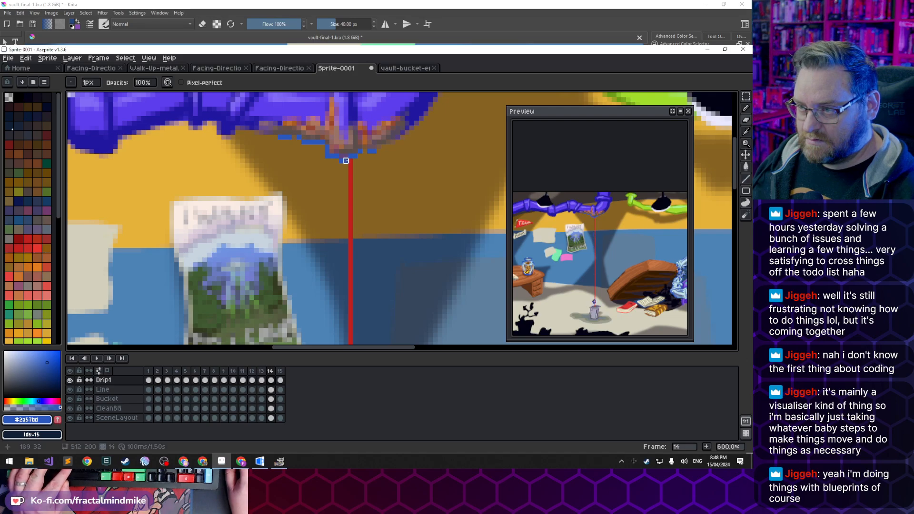
key("b")
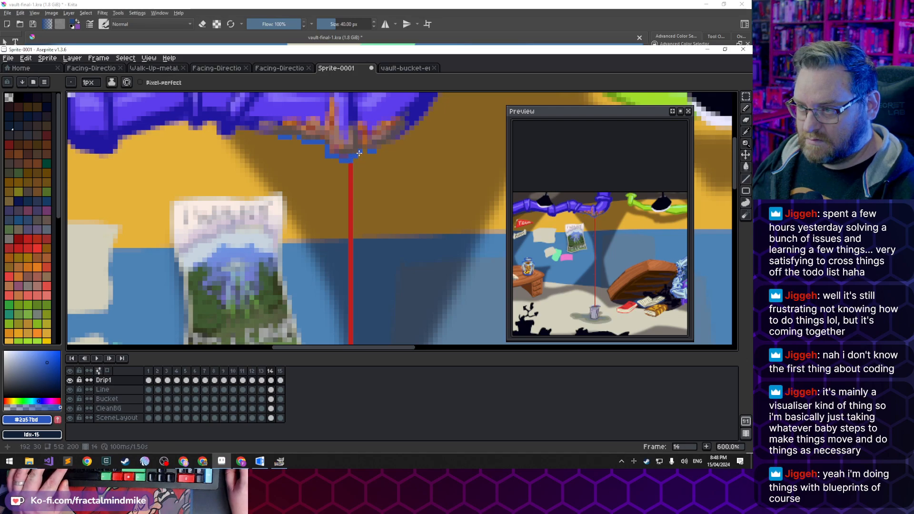
key("e")
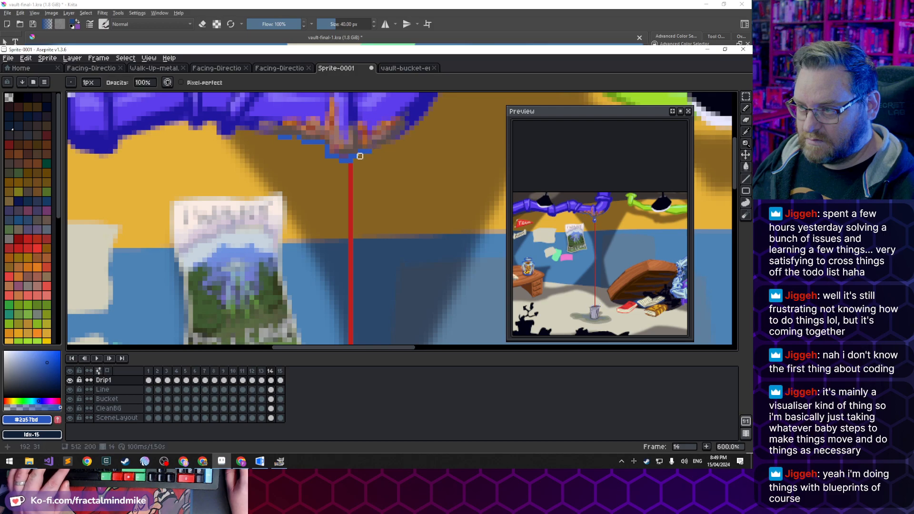
key("b")
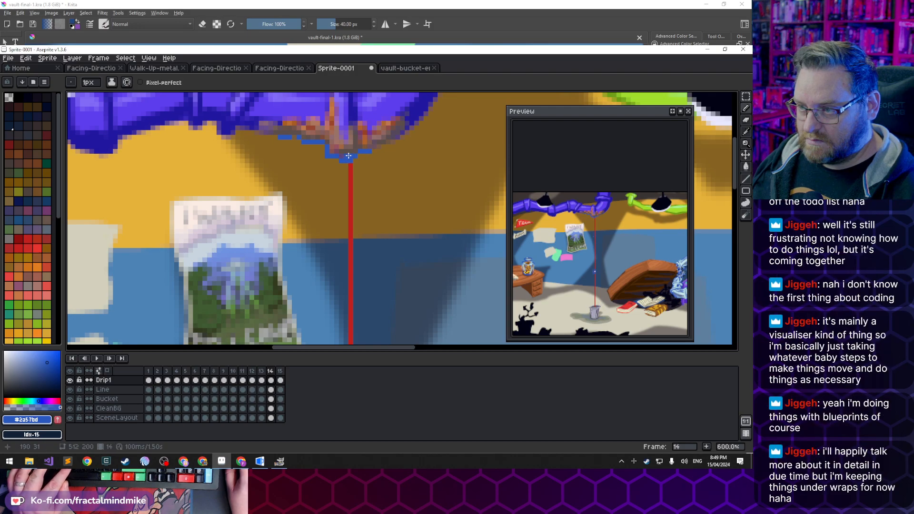
Undo the last pencil stroke and touch up frame 14's water outline with the sampled purple #5e4579 and the eraser
key("ctrl+z")
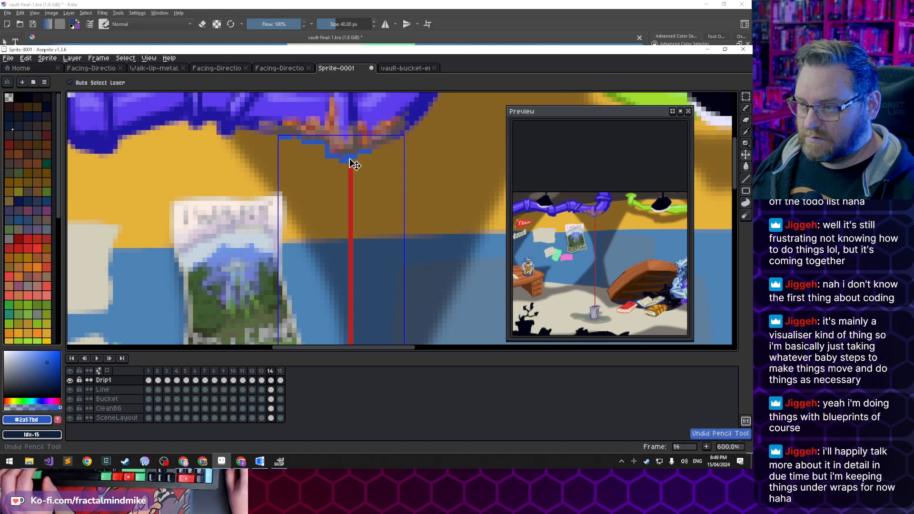
key("i")
left_click(349, 150)
key("b")
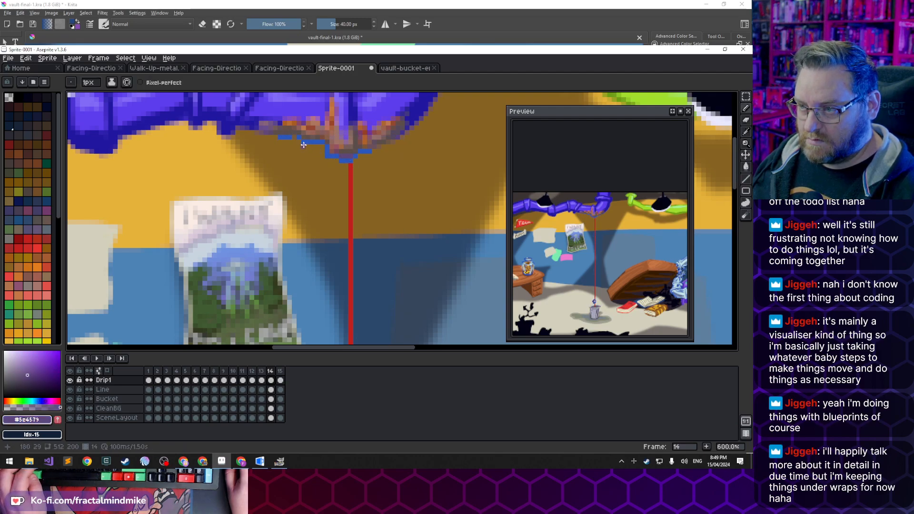
key("e")
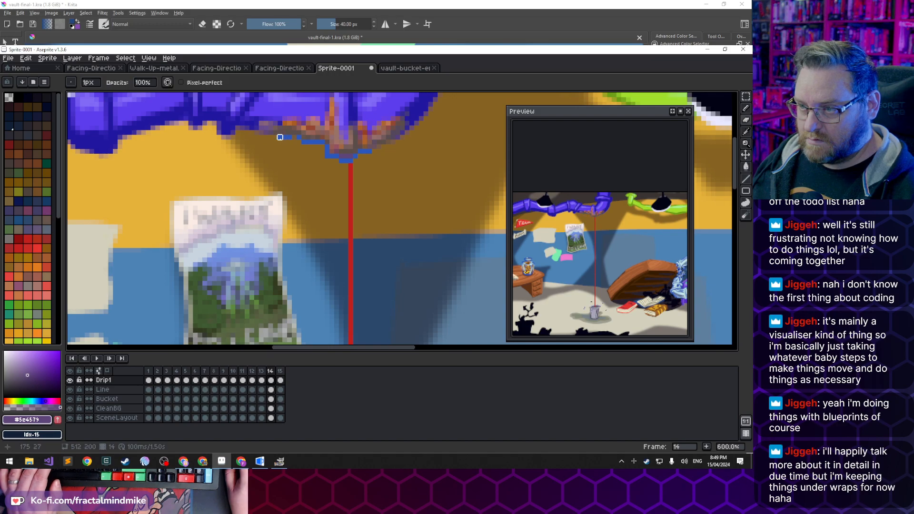
Step through frames 12 to 15 and play the animation to examine how the water outline changes at the pipe joint
key("Left")
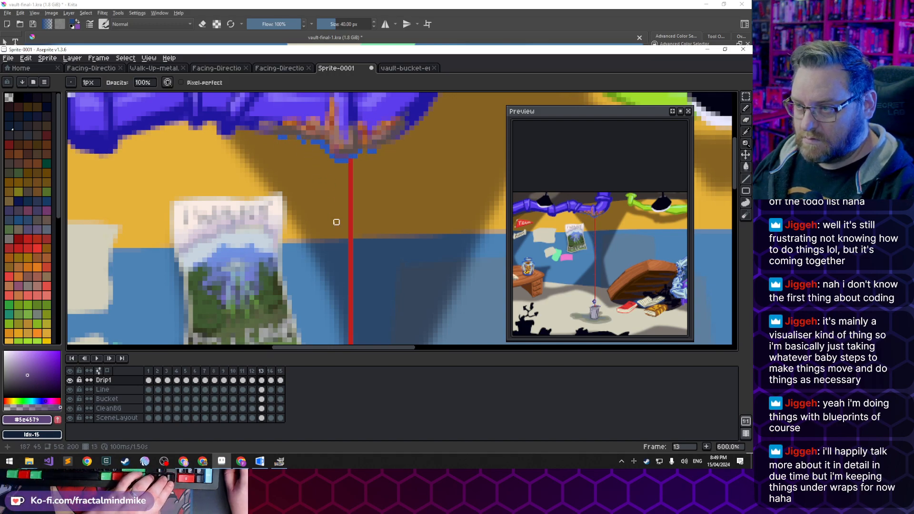
key("Left")
key("Left")
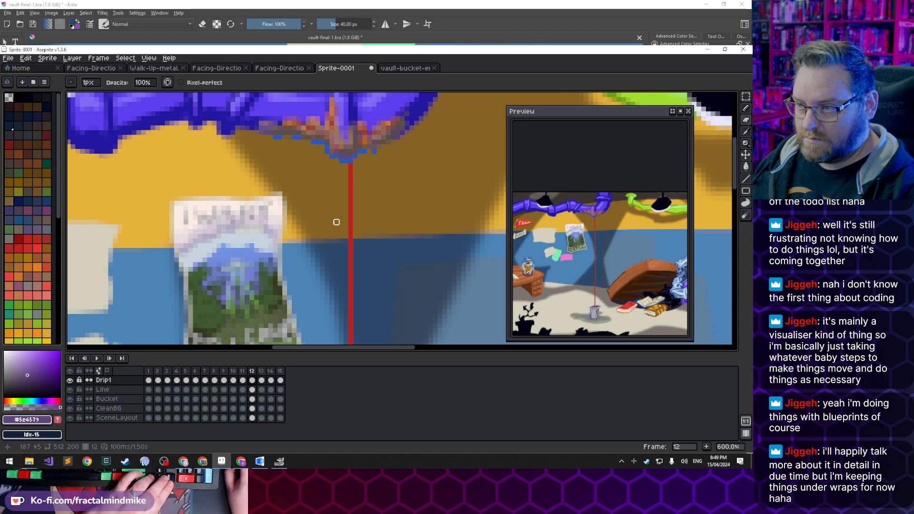
key("Right")
key("Right")
key("Right")
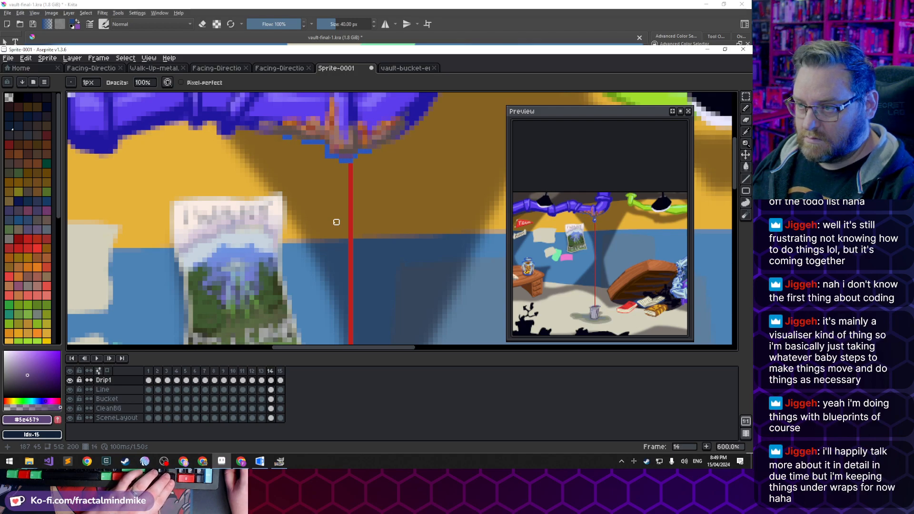
key("Right")
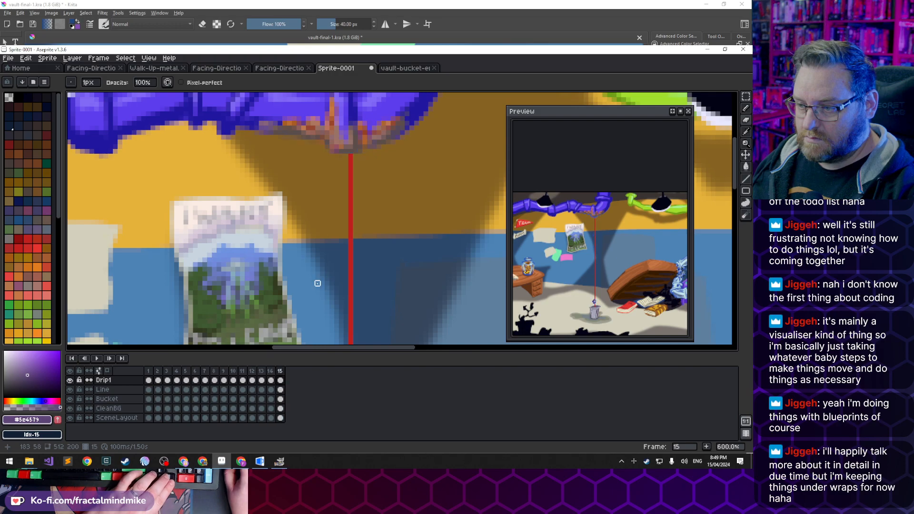
key("Left")
key("Right")
key("Left")
key("Return")
key("Return")
key("Return")
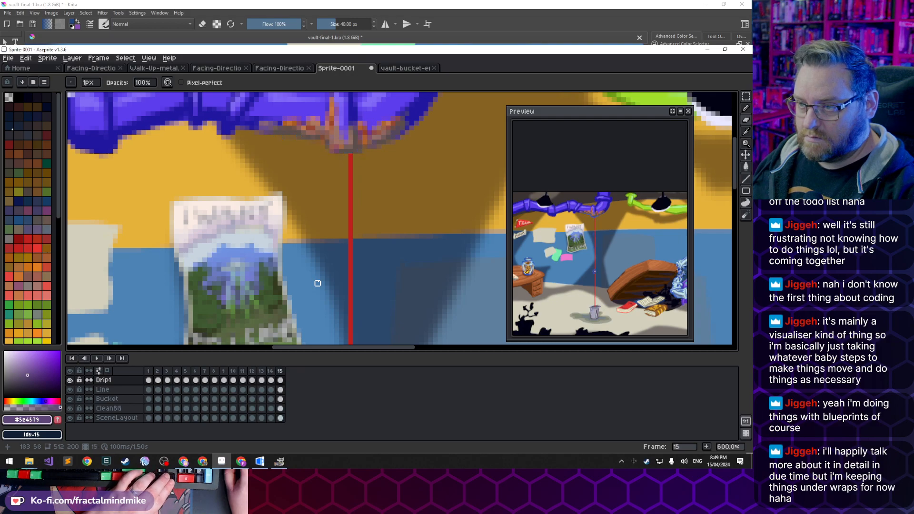
Copy the water outline area at the pipe joint from frame 14 and paste it in place on frame 15
key("Return")
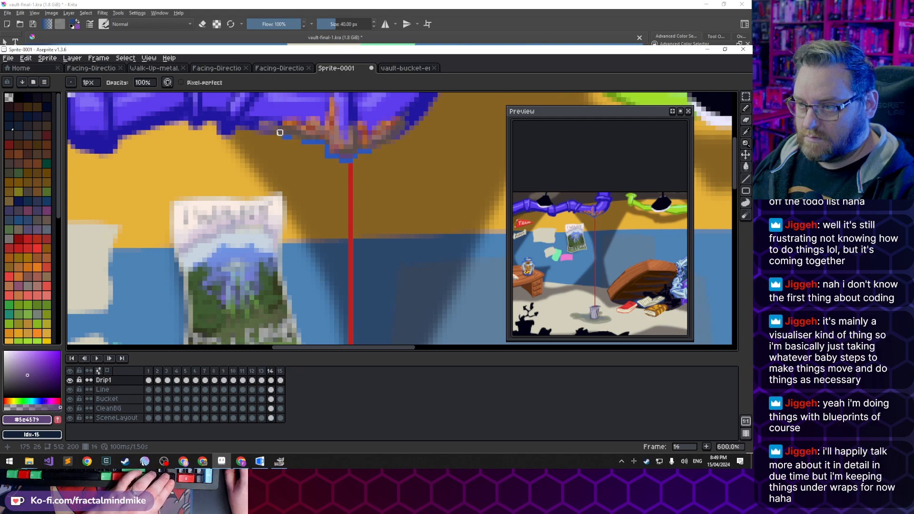
key("Right")
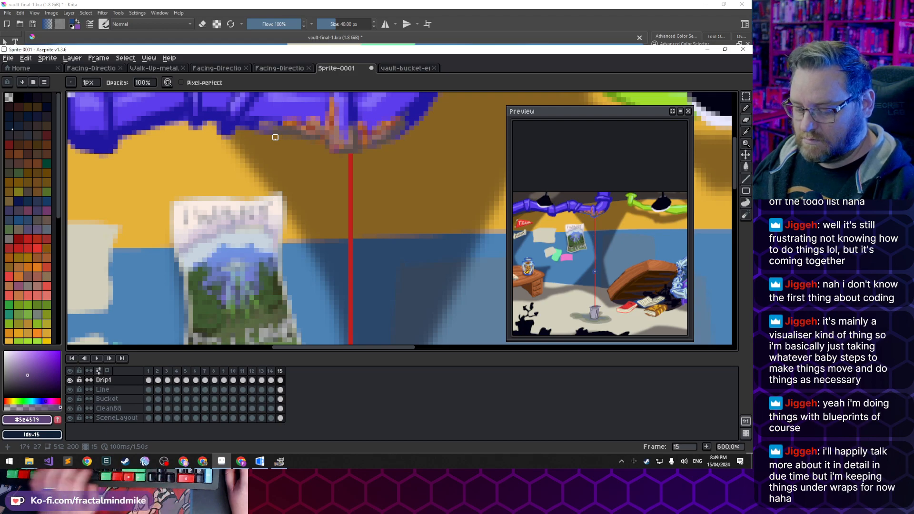
key("b")
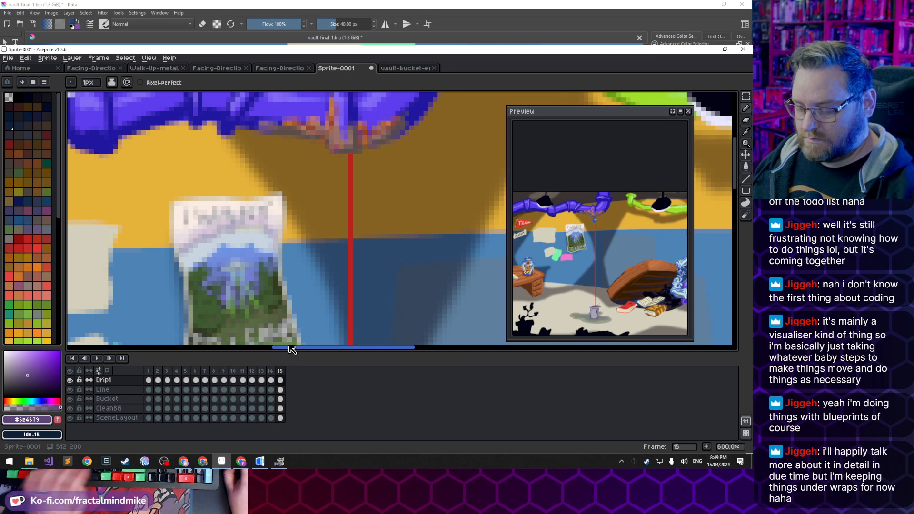
key("comma")
key("m")
left_click_drag(264, 116, 430, 183)
left_click(280, 371)
left_click(303, 222)
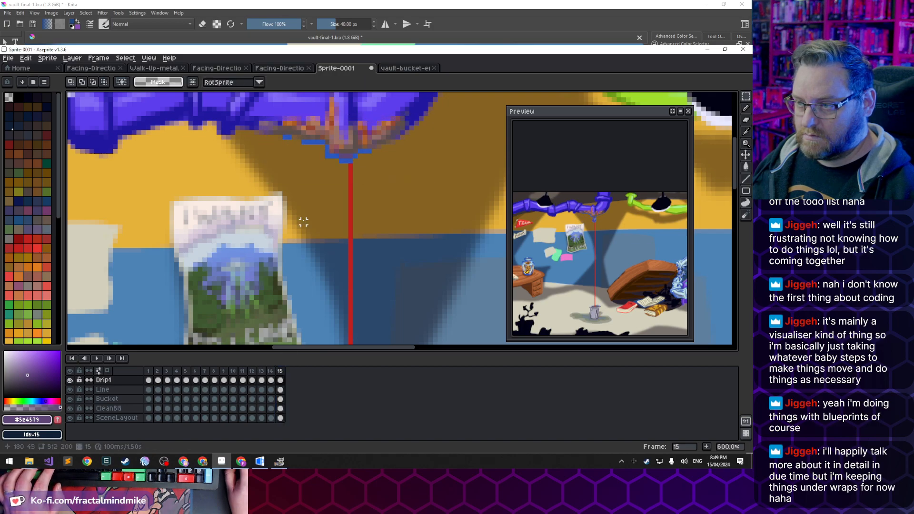
Thin and reshape frame 15's water outline around the pipe joint using the eraser and the 1 px pencil in sampled blue #2a57bd
key("b")
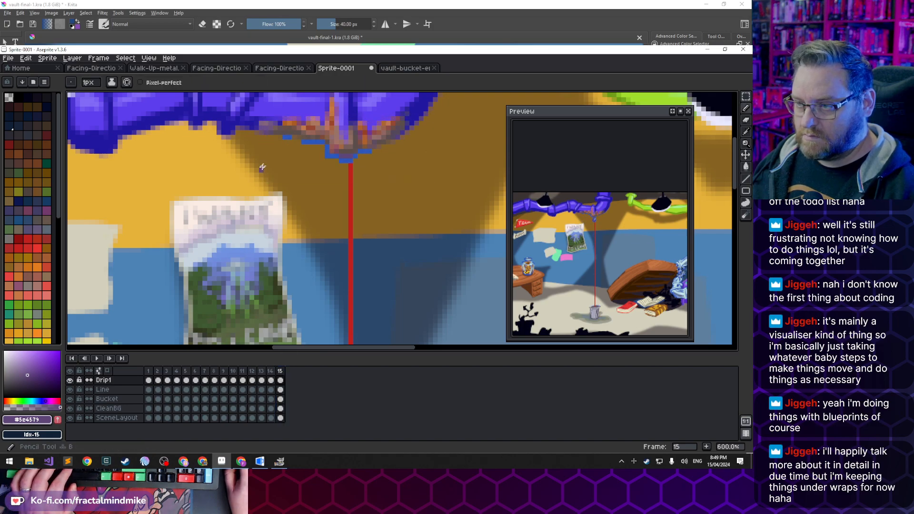
left_click(284, 137, "alt")
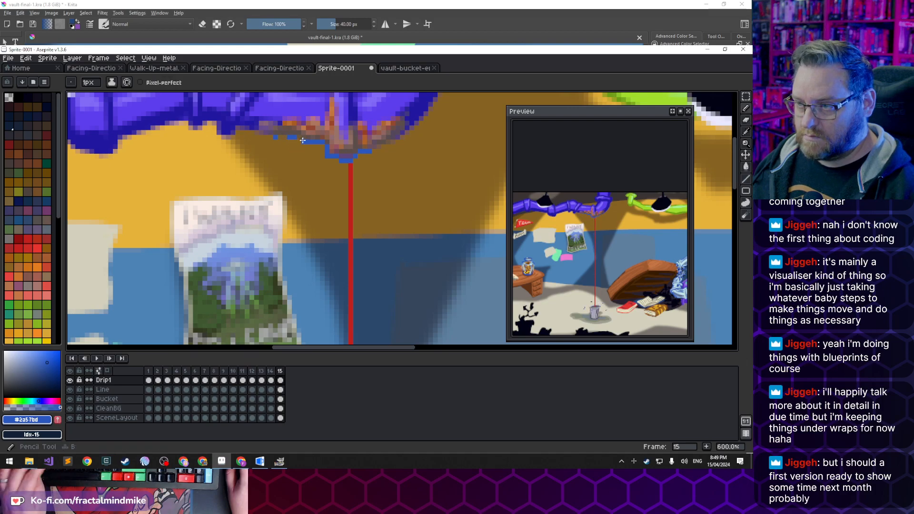
key("e")
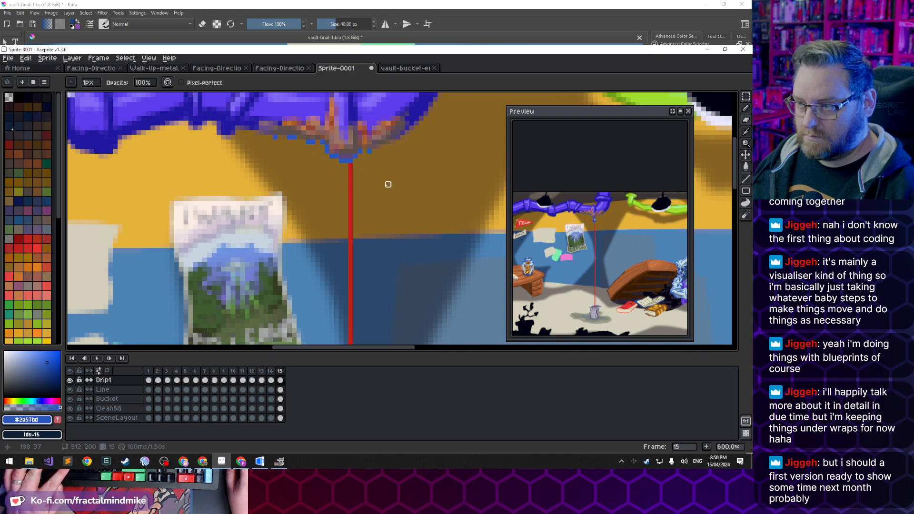
key("b")
left_click(369, 150)
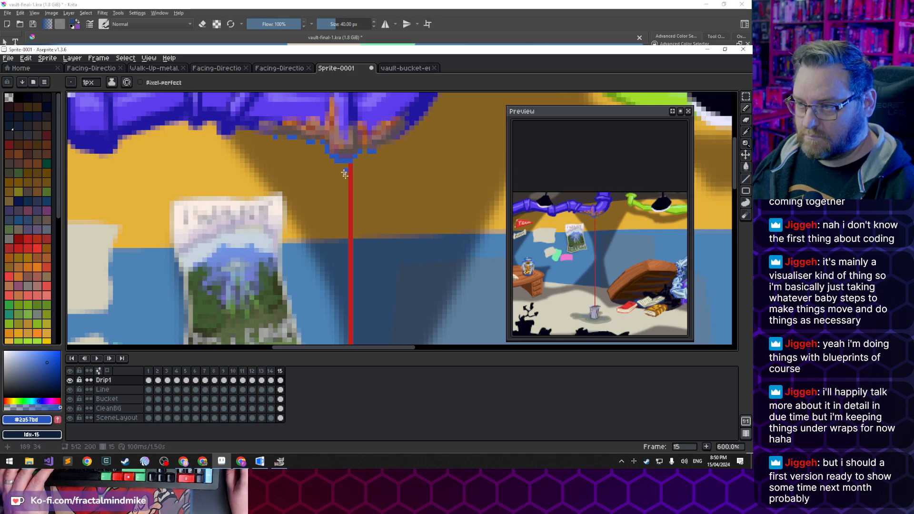
Compare frame 15 with its neighbouring frames and examine the looping drip in the preview at the pipe joint and bucket
key("Right")
key("Left")
key("Left")
key("Right")
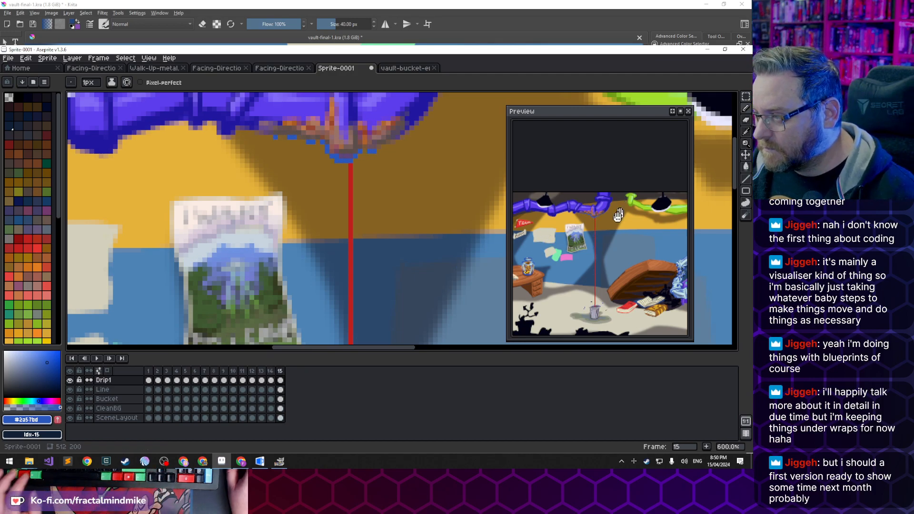
scroll(605, 224, "up", 3)
left_click_drag(576, 212, 617, 230)
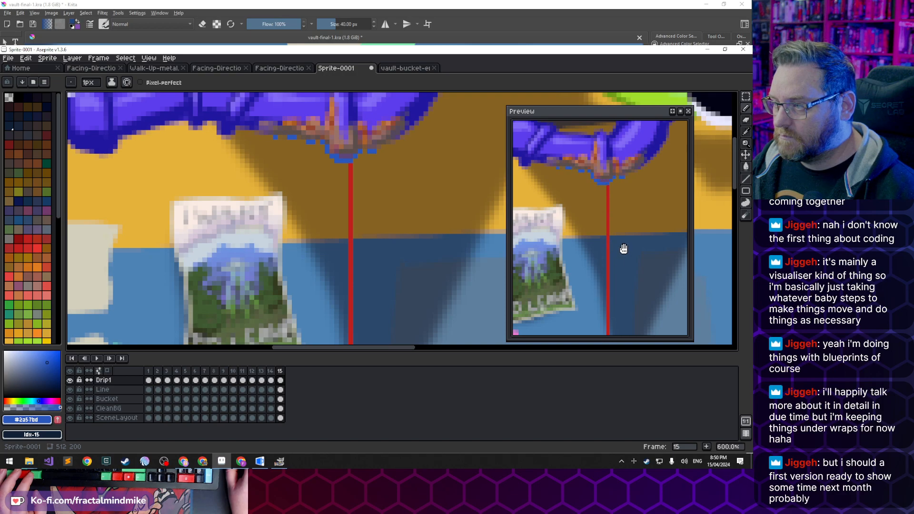
scroll(623, 249, "down", 3)
left_click_drag(623, 249, 627, 148)
left_click_drag(627, 188, 615, 231)
scroll(616, 232, "down", 3)
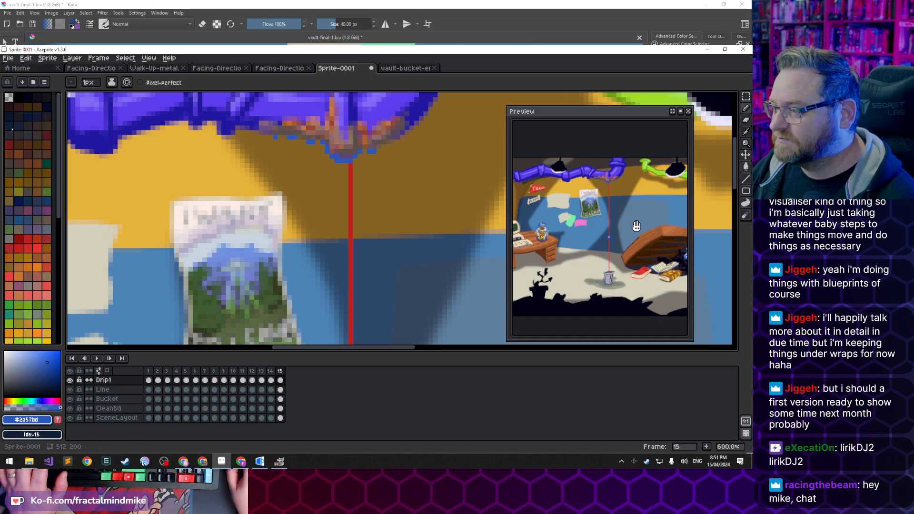
Enlarge the preview window vertically, frame the full drip path from pipe joint to bucket in it, and move it clear of the drip line
left_click_drag(612, 121, 354, 114)
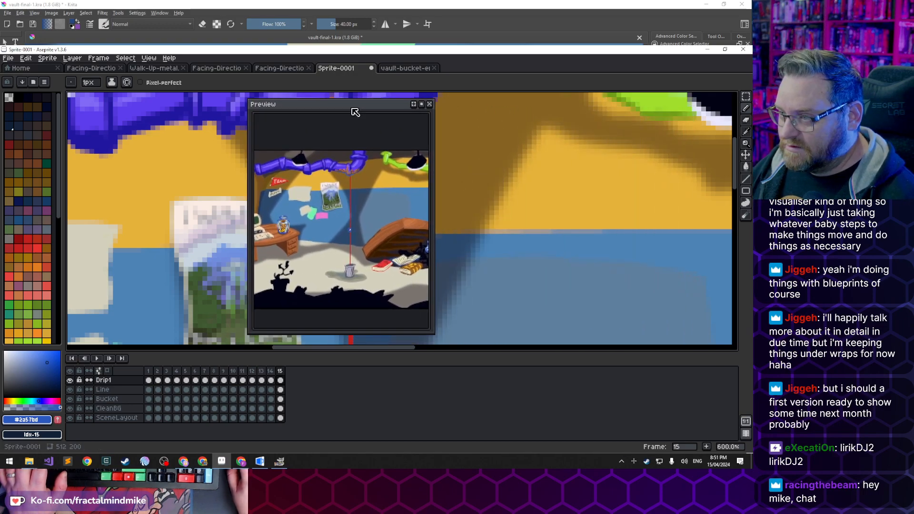
left_click(417, 106)
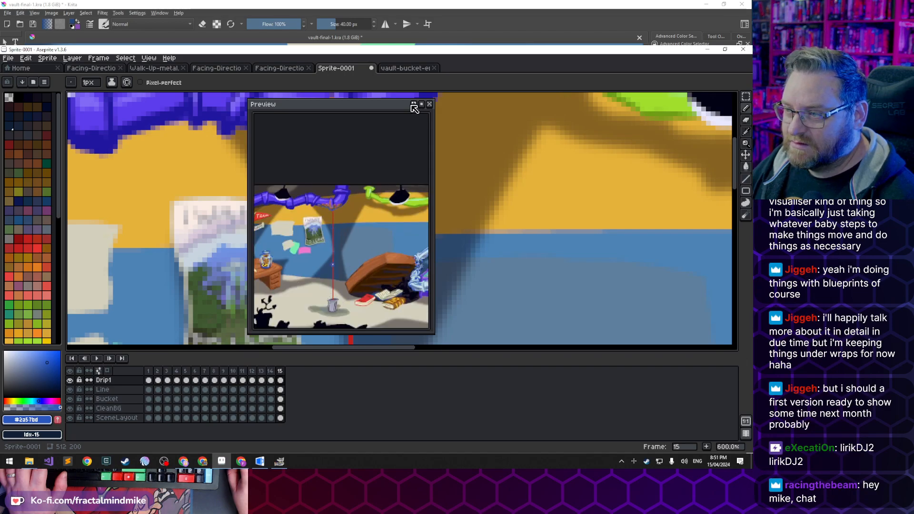
left_click_drag(374, 110, 400, 55)
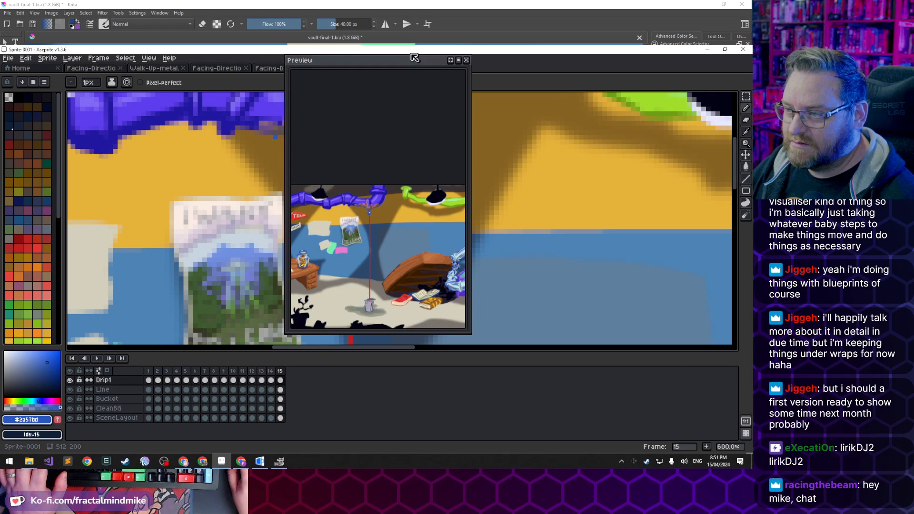
scroll(396, 280, "up", 3)
scroll(396, 280, "down", 3)
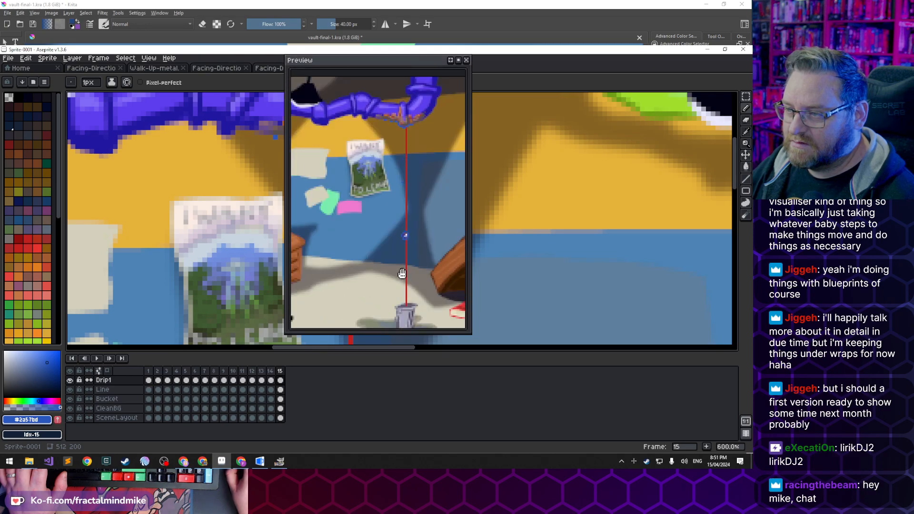
left_click_drag(414, 333, 414, 422)
left_click_drag(414, 217, 381, 227)
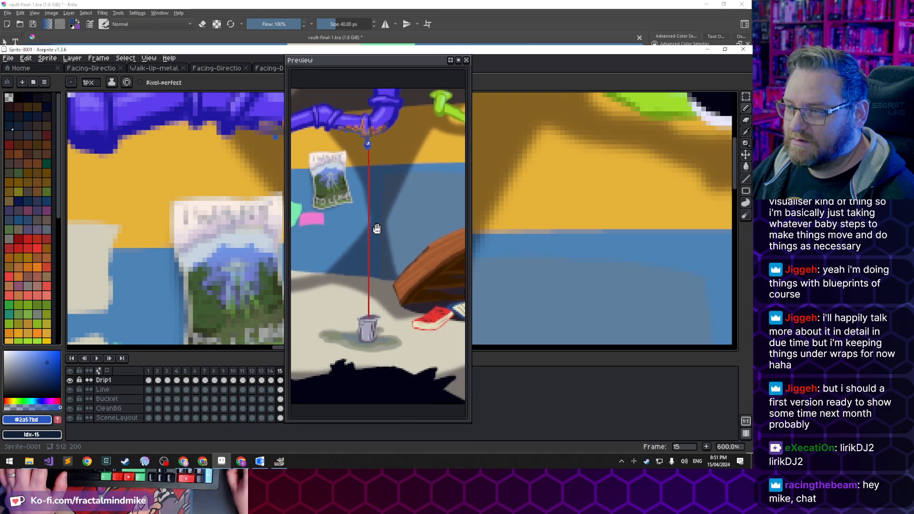
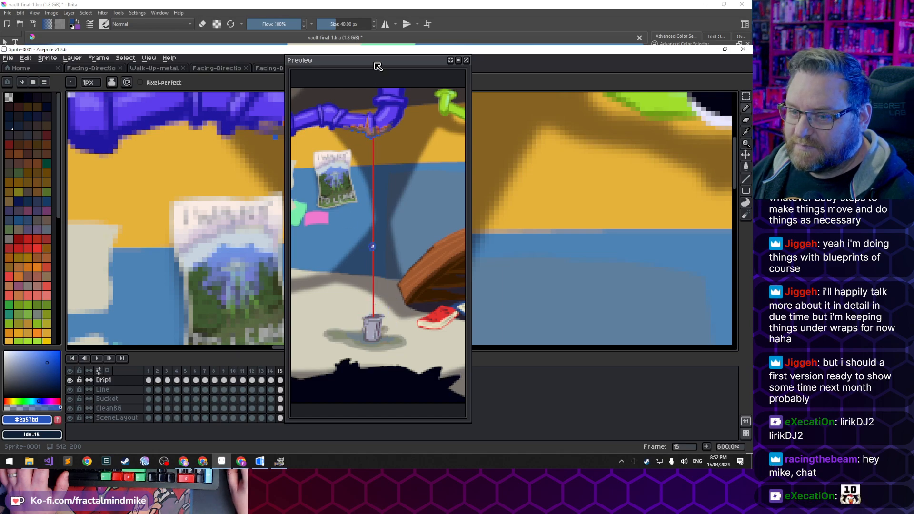
left_click_drag(375, 62, 611, 67)
Step through frames 7 to 15 to examine the drop's fall along the guide line and its splash at the bucket
left_click_drag(316, 279, 363, 118)
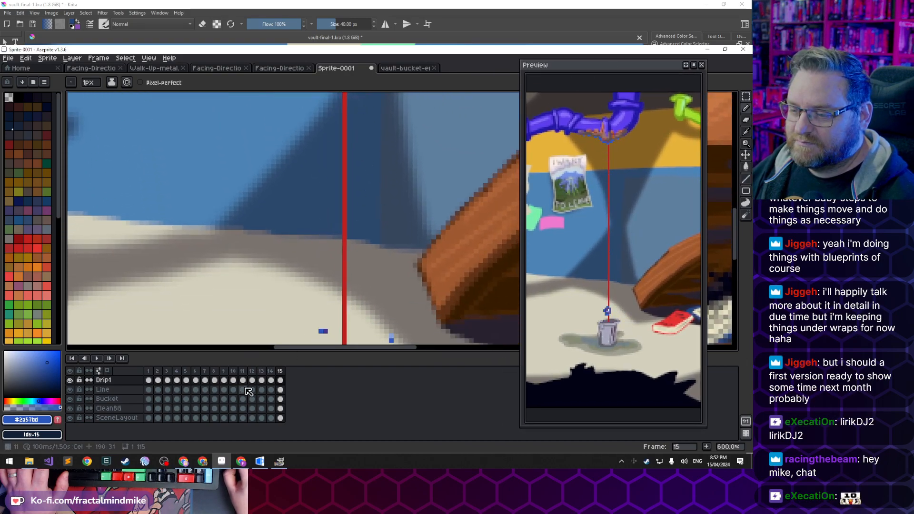
left_click(209, 379)
left_click_drag(337, 147, 326, 241)
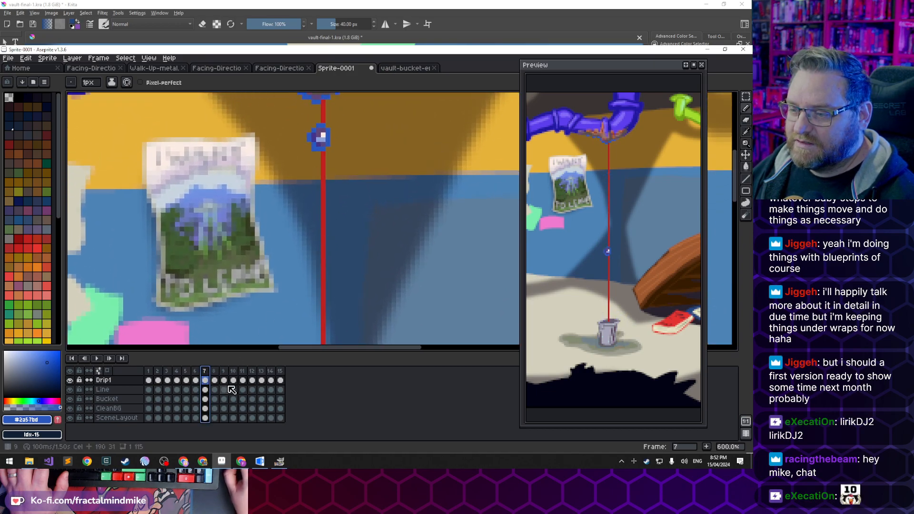
left_click(218, 375)
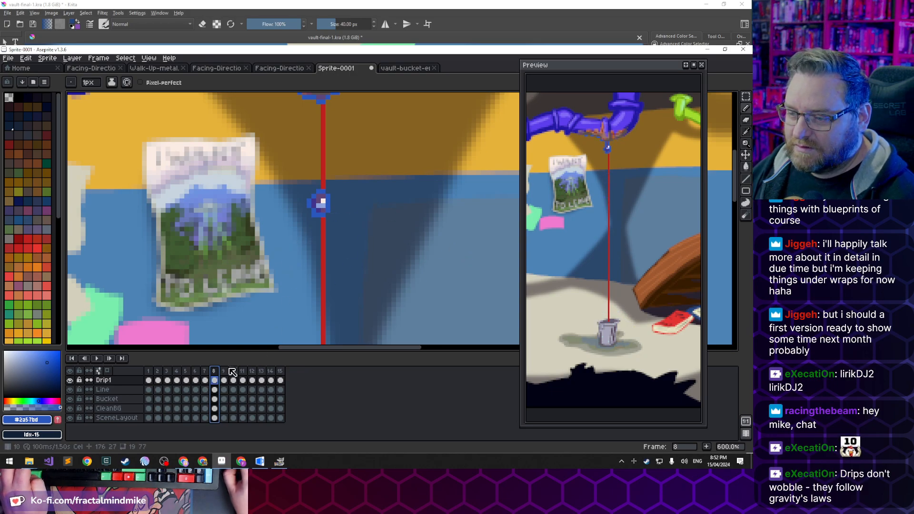
scroll(343, 214, "down", 3)
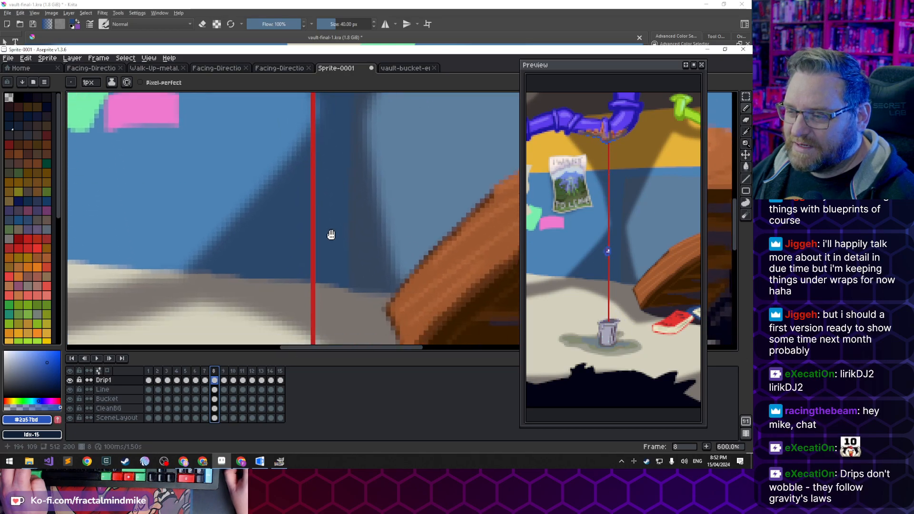
left_click(225, 379)
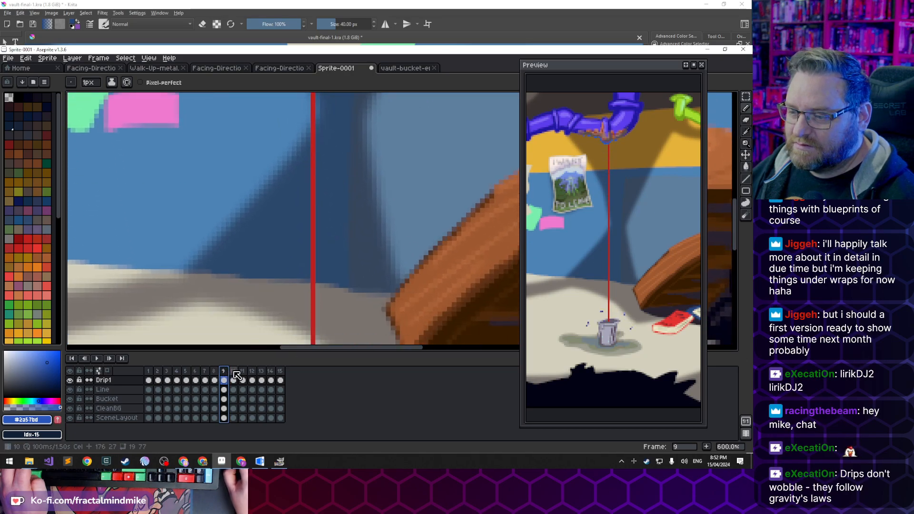
left_click(234, 376)
left_click(247, 374)
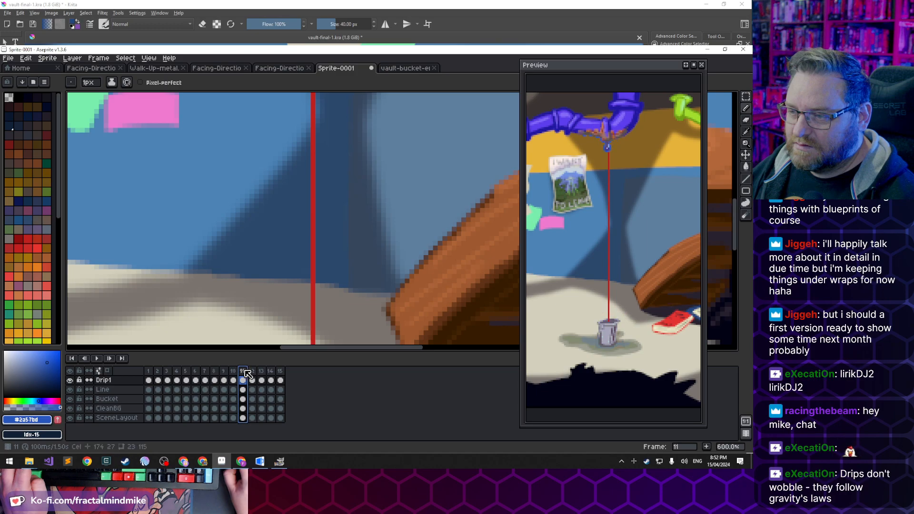
left_click_drag(333, 313, 336, 220)
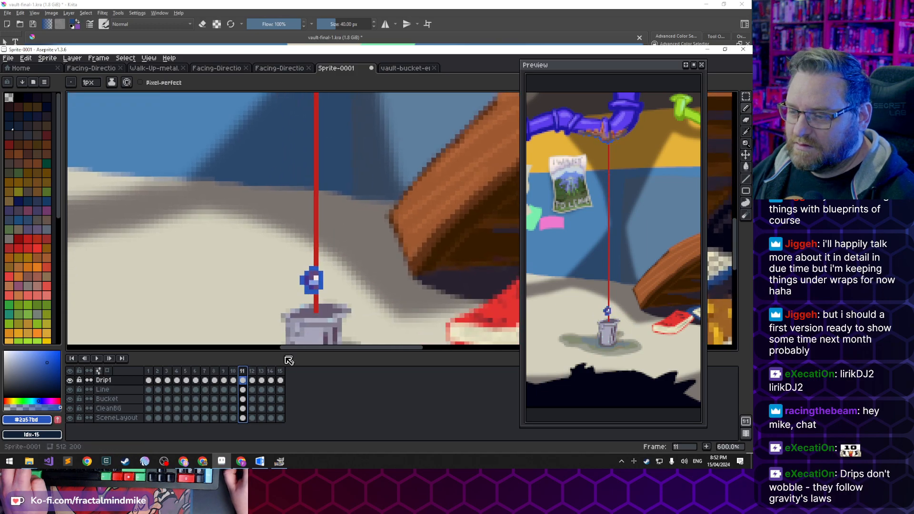
left_click(253, 374)
left_click(262, 374)
left_click(271, 374)
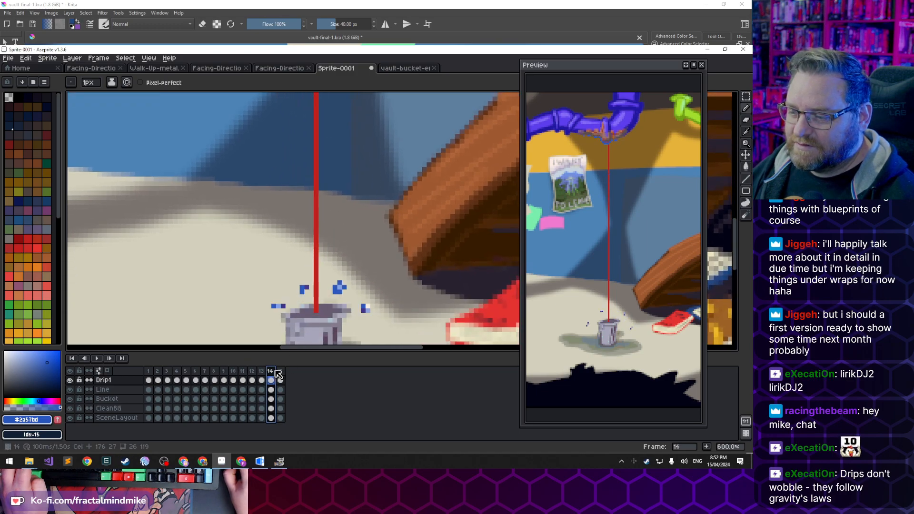
left_click(280, 374)
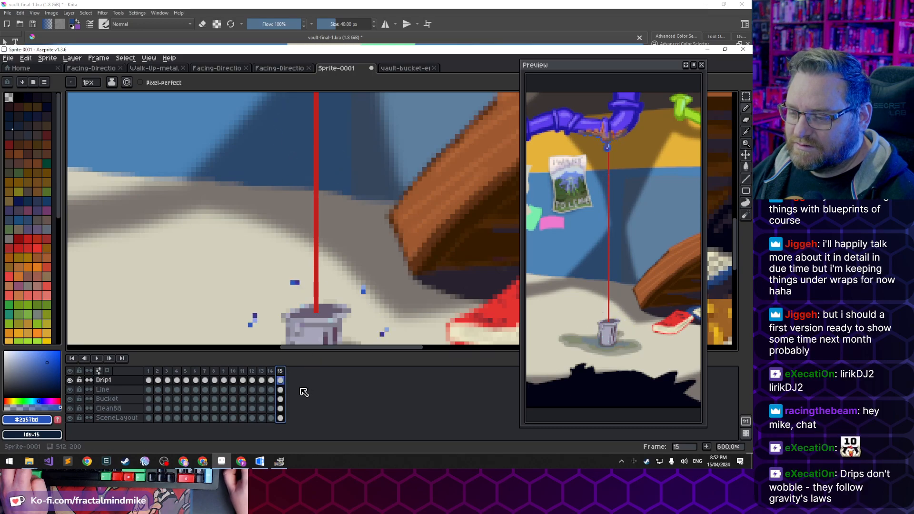
Examine the drip path on frame 1 in the context of the whole room, from the pipe joint down to the bucket
left_click(148, 371)
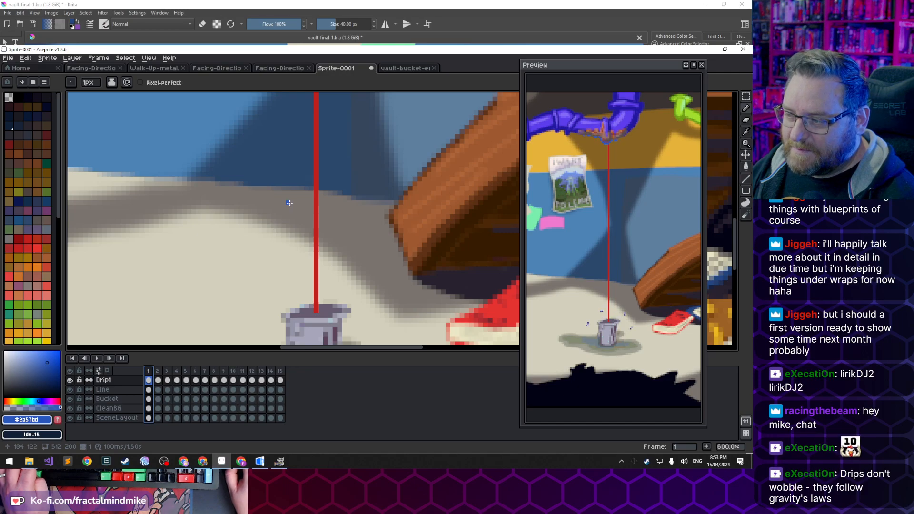
scroll(289, 202, "down", 3)
left_click_drag(289, 183, 291, 314)
left_click_drag(286, 261, 336, 155)
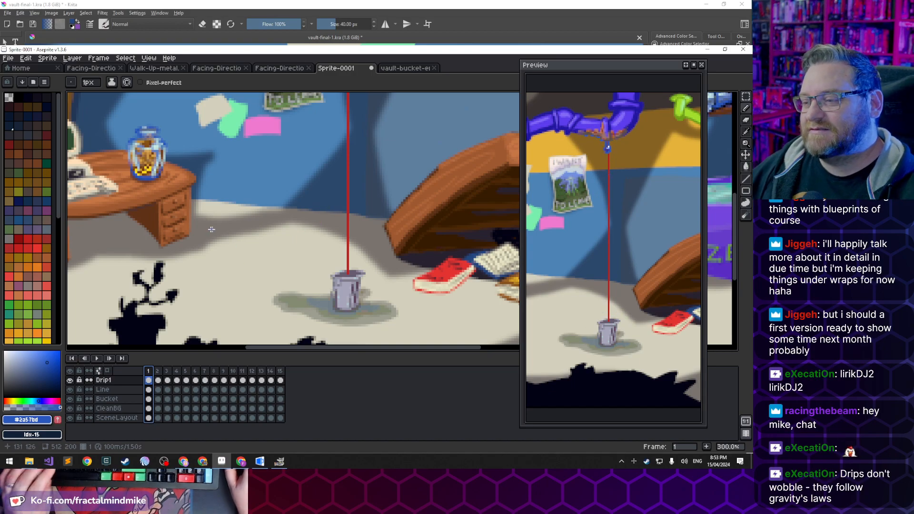
left_click_drag(349, 149, 355, 300)
left_click_drag(335, 227, 337, 122)
scroll(352, 201, "down", 1)
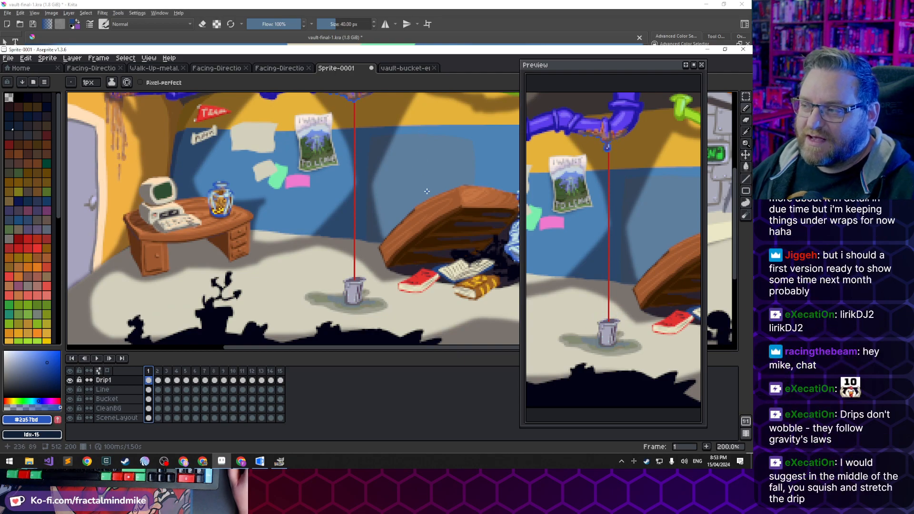
left_click_drag(422, 169, 342, 163)
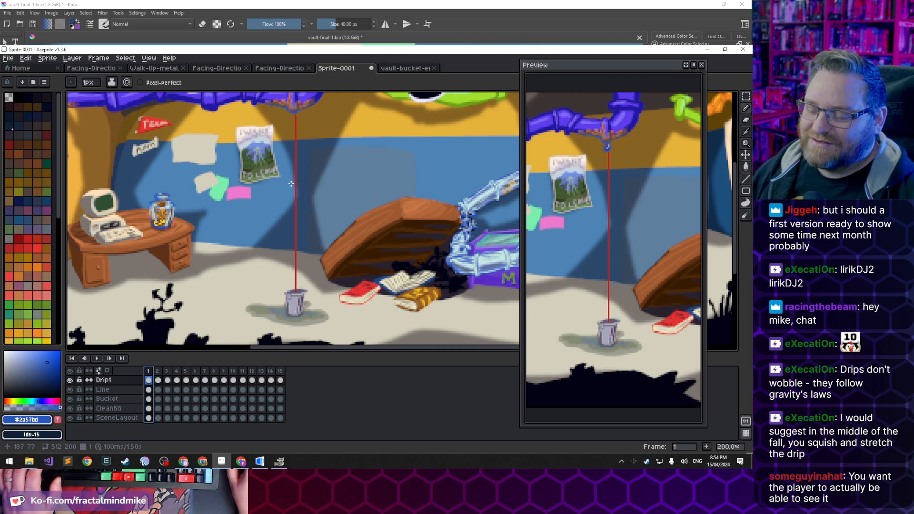
scroll(293, 171, "up", 1)
left_click_drag(309, 154, 318, 204)
scroll(292, 293, "up", 1)
left_click_drag(305, 296, 308, 280)
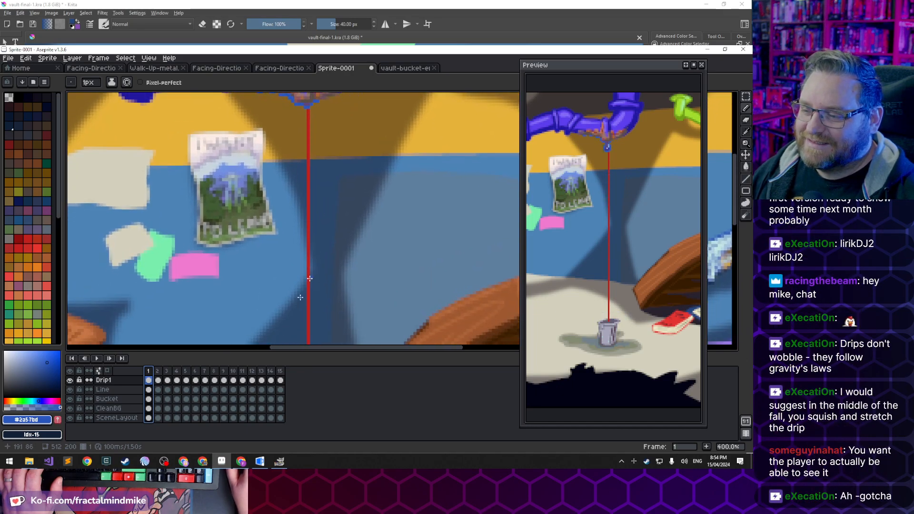
Step through frames 5 to 13 to check the drop's shape and spacing as it falls past the poster
left_click(186, 379)
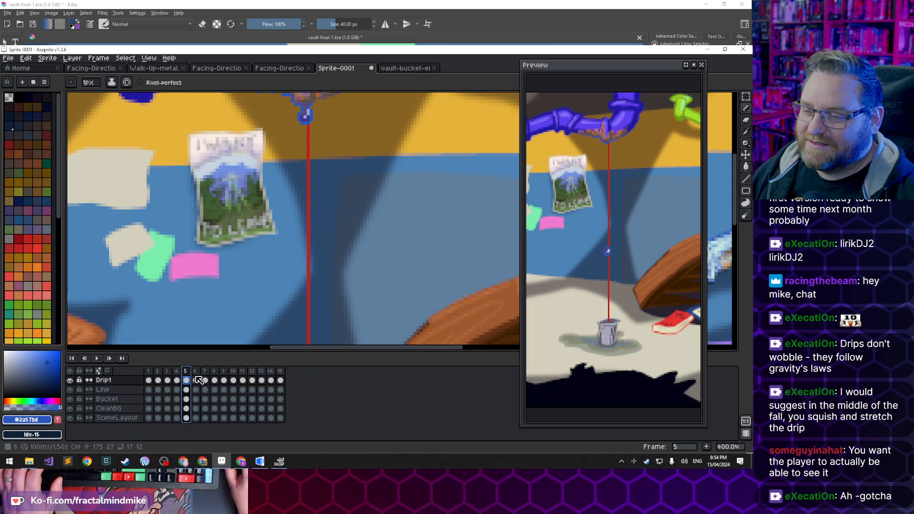
left_click(196, 380)
left_click(205, 375)
left_click(214, 375)
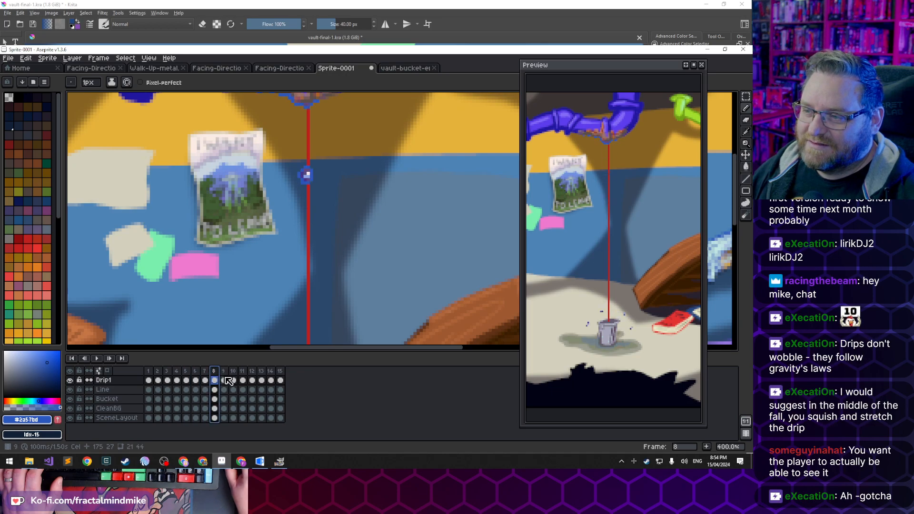
left_click(206, 374)
left_click(214, 376)
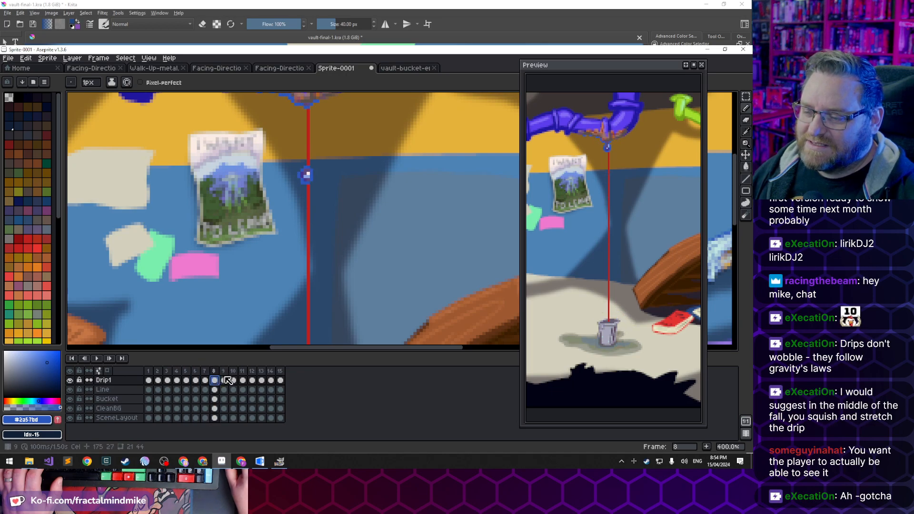
left_click(225, 376)
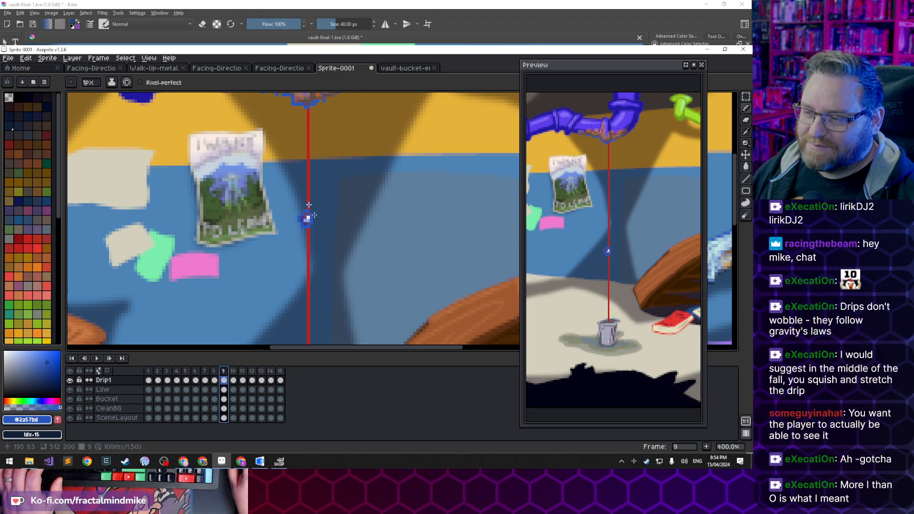
left_click(237, 375)
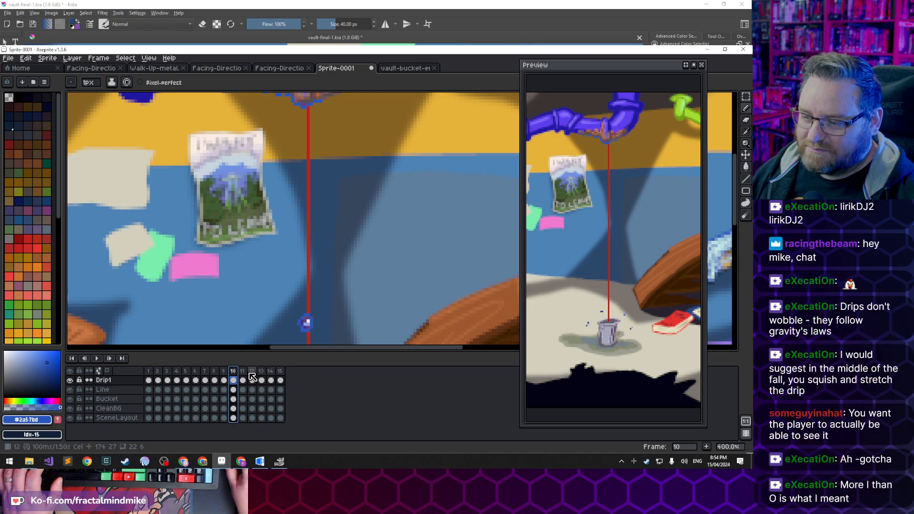
left_click(243, 375)
left_click(253, 376)
left_click(262, 376)
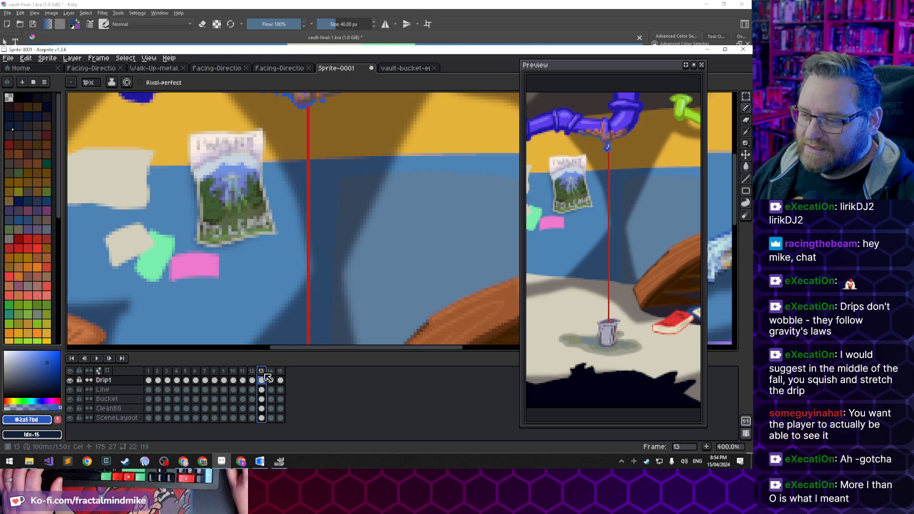
Go to frame 15 and hide the Line layer containing the red drip guide
left_click(271, 375)
left_click(280, 375)
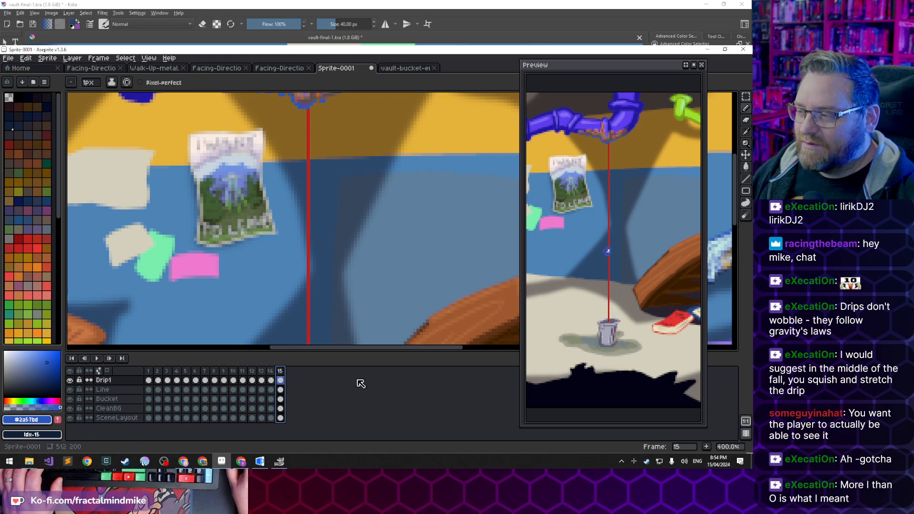
scroll(342, 224, "down", 5)
scroll(357, 249, "up", 3)
left_click_drag(265, 130, 296, 241)
left_click_drag(283, 185, 307, 200)
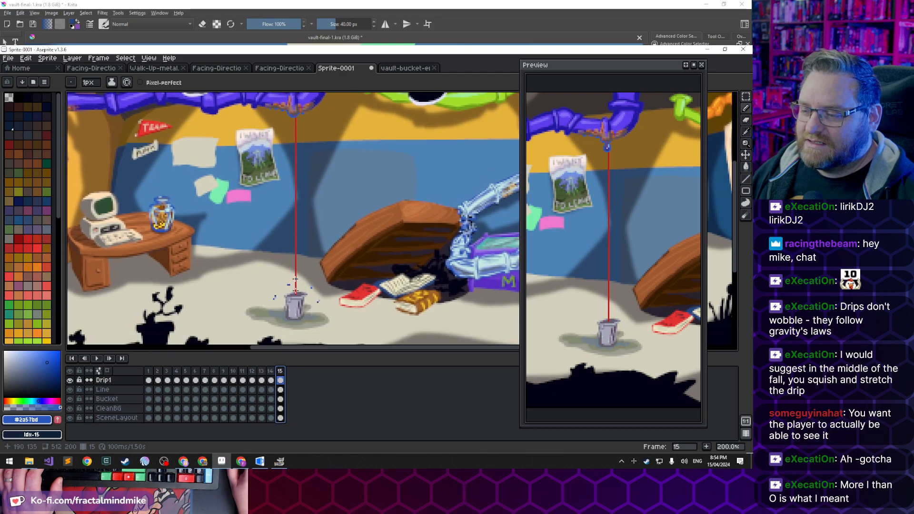
scroll(303, 202, "down", 1)
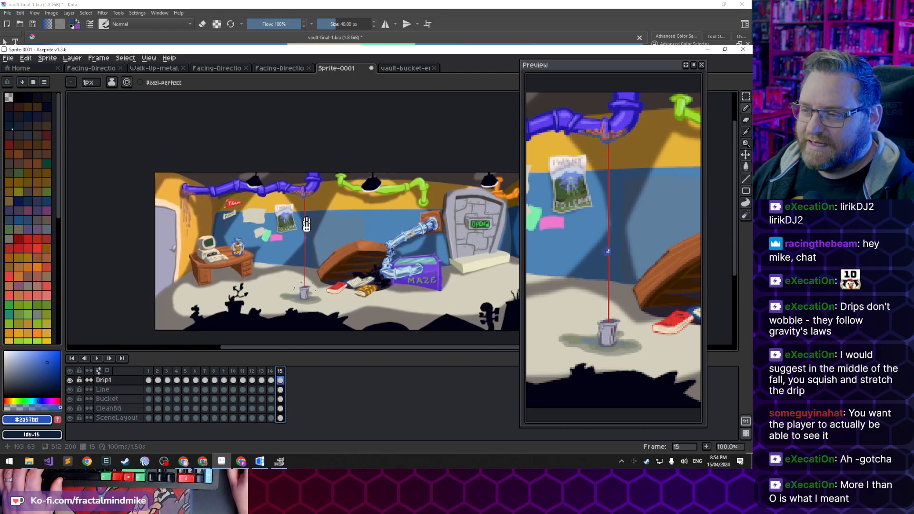
scroll(313, 263, "up", 1)
left_click_drag(315, 249, 308, 241)
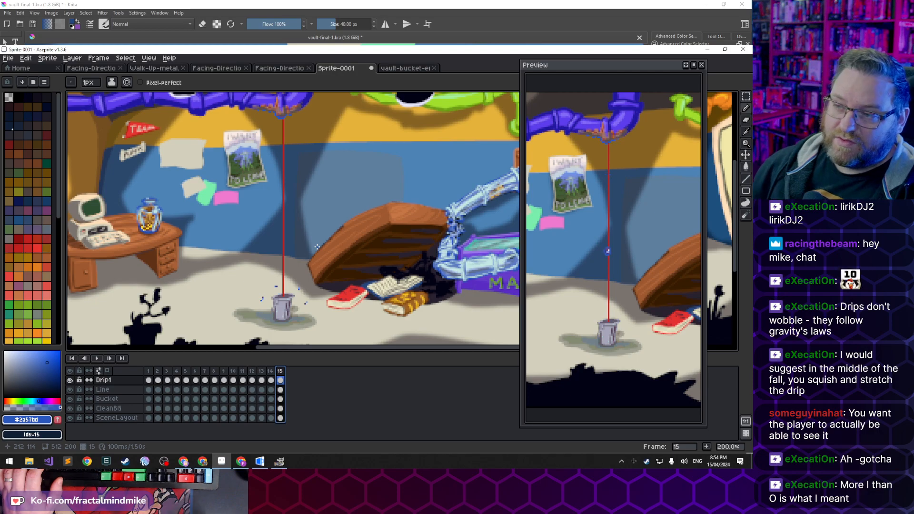
left_click_drag(272, 172, 251, 187)
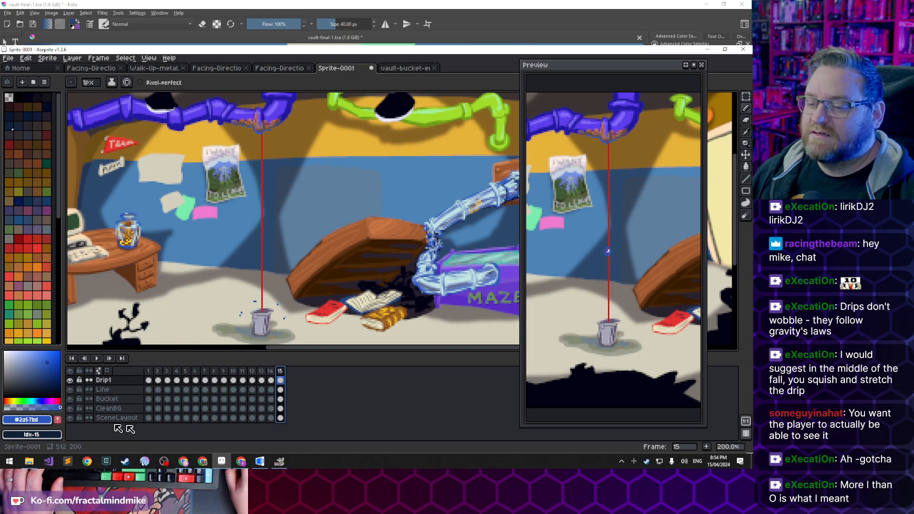
left_click(70, 389)
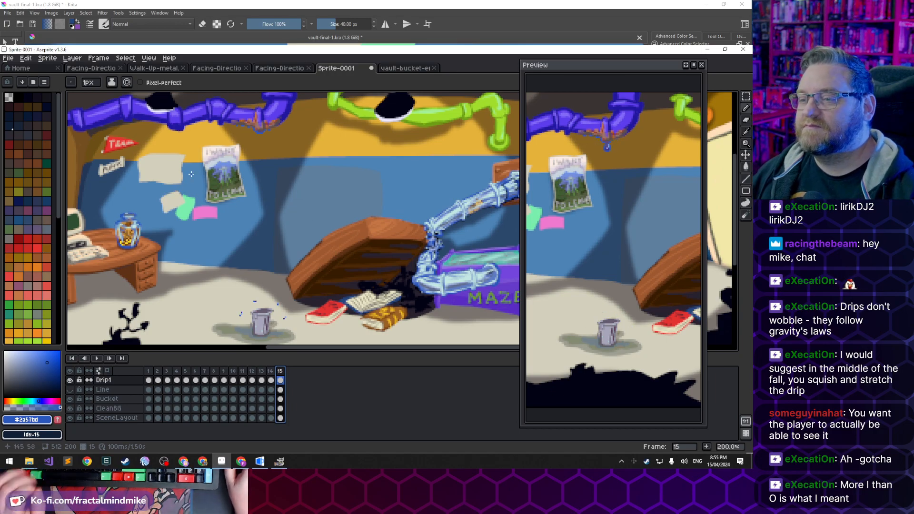
Redraw the "I WANT" lettering on the poster with a 1 px pencil in dark grey sampled from the poster
scroll(225, 163, "up", 3)
scroll(186, 254, "up", 1)
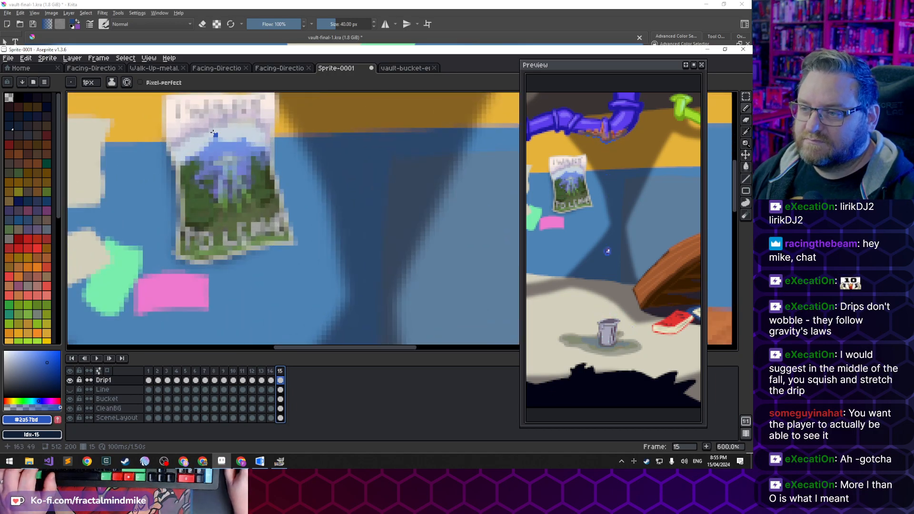
scroll(238, 200, "up", 2)
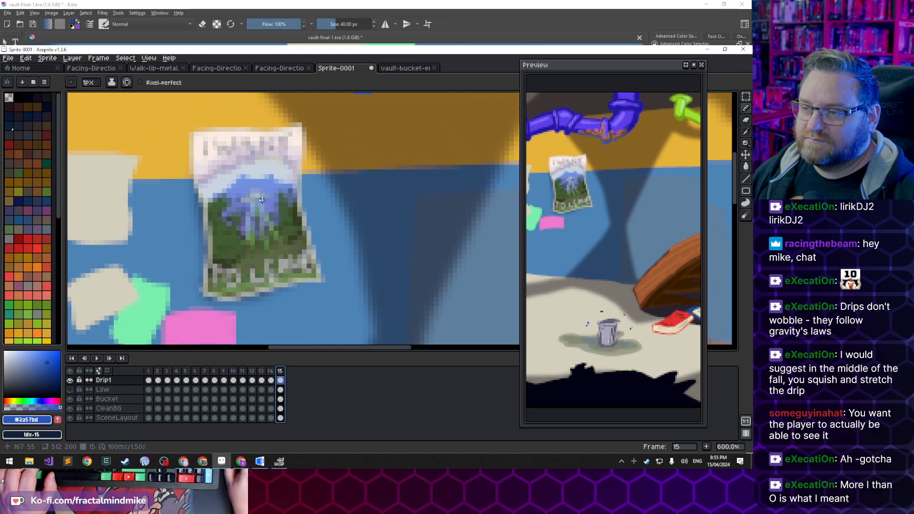
left_click(210, 267, "alt")
mouse_move(192, 105)
left_mouse_down()
mouse_move(191, 124)
mouse_move(203, 111)
mouse_move(224, 124)
mouse_move(230, 104)
left_mouse_up()
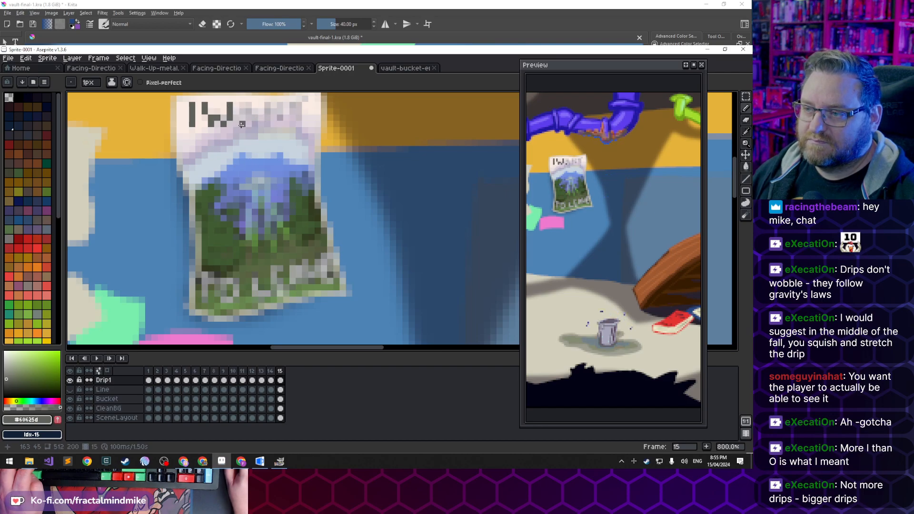
mouse_move(247, 124)
left_mouse_down()
mouse_move(247, 103)
mouse_move(267, 124)
left_mouse_up()
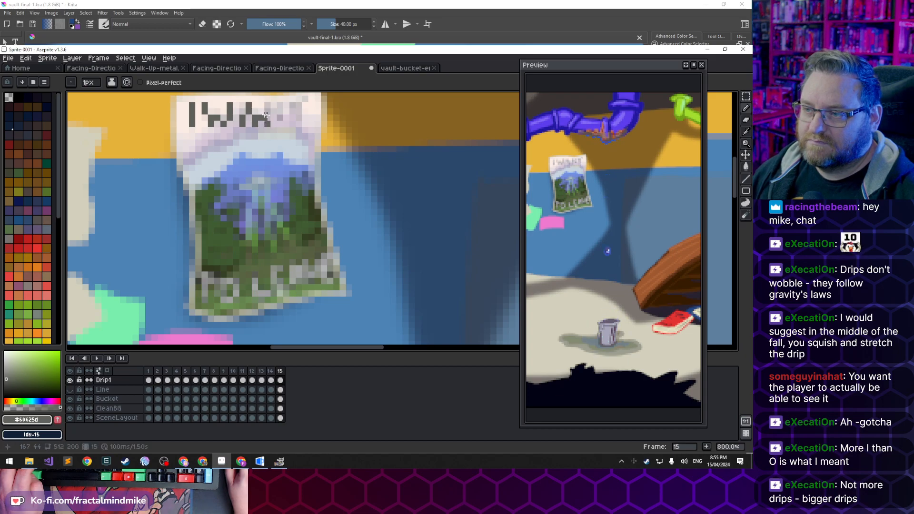
left_click(267, 113)
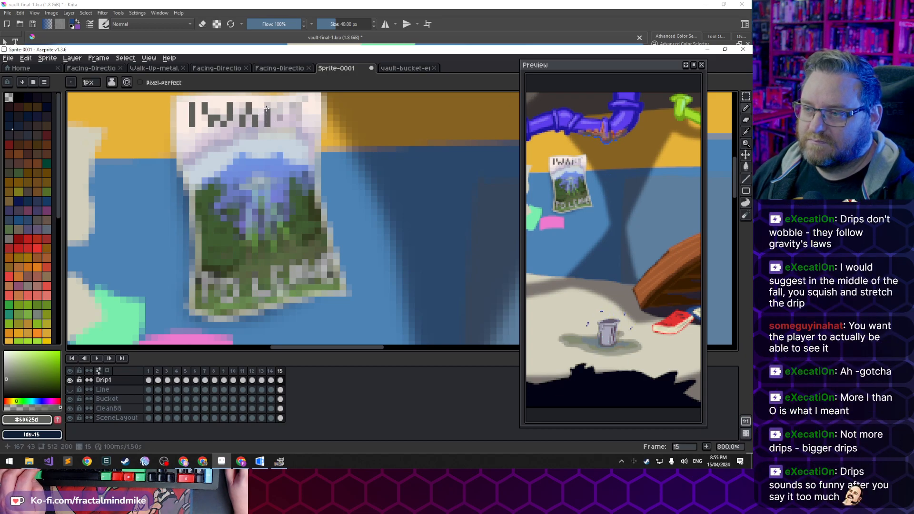
mouse_move(270, 110)
left_mouse_down()
mouse_move(279, 124)
mouse_move(278, 108)
left_mouse_up()
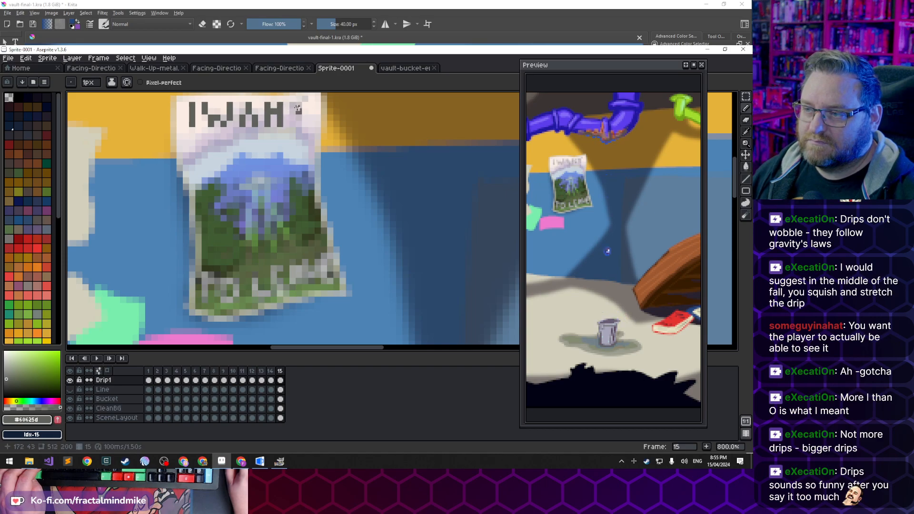
left_click_drag(290, 105, 305, 106)
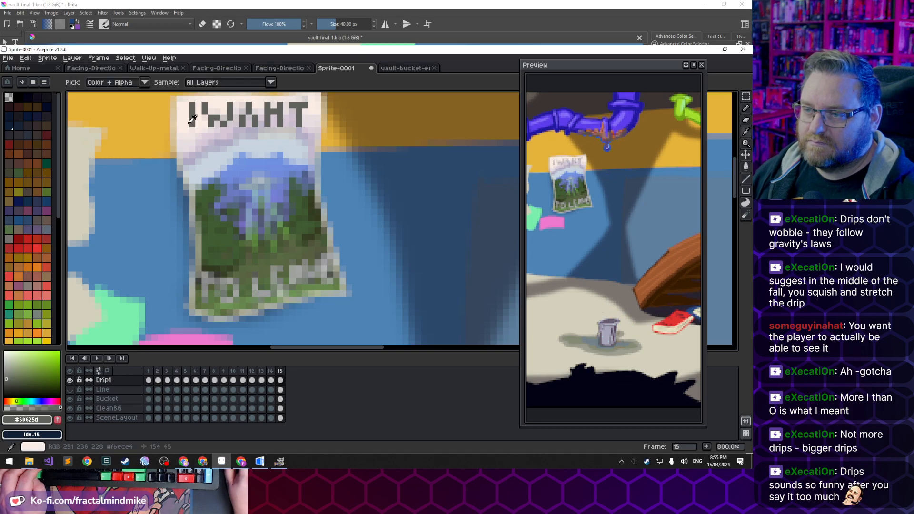
Draw the word "TO" over the poster's lower lettering in the pale cream colour #fbece4
left_click(207, 285, "alt")
left_click_drag(206, 293, 202, 279)
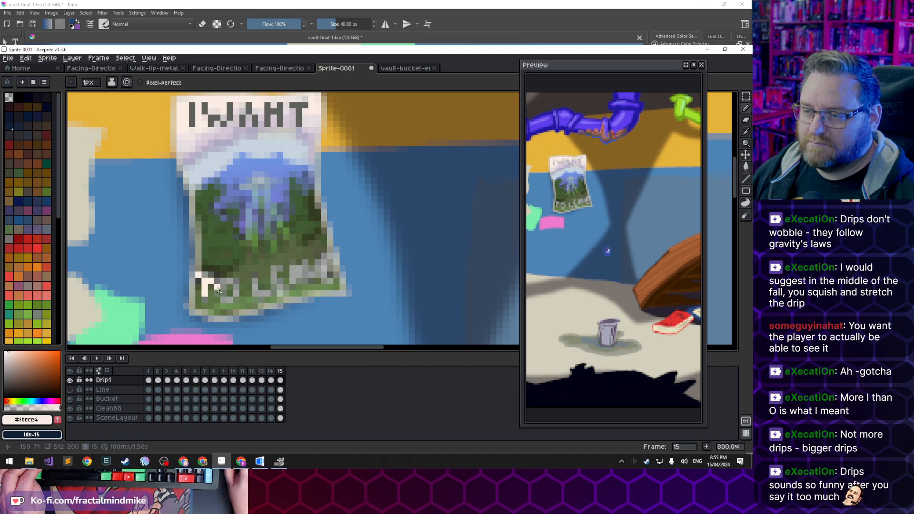
left_click(235, 287)
left_click(236, 293)
left_click(231, 298)
left_click(225, 299)
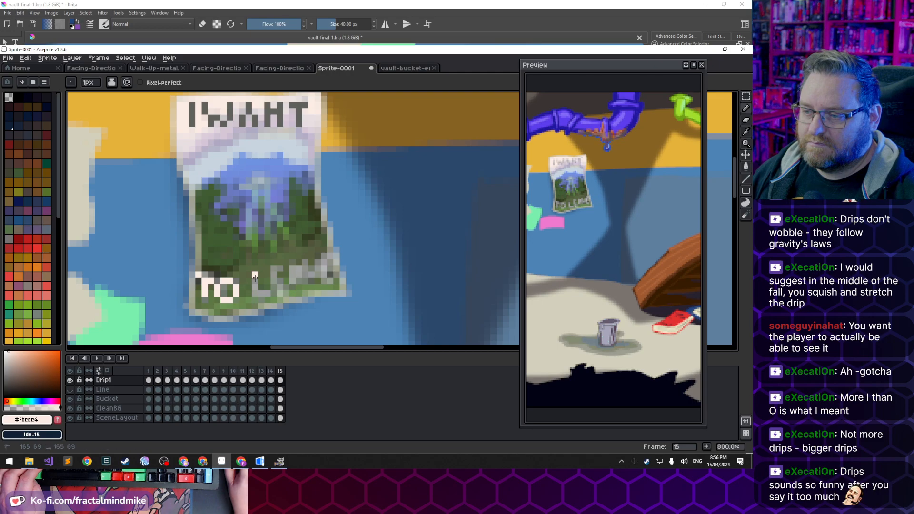
Draw the word "LEAVE" after "TO" on the poster in the same pale cream, following the slanted original letters
left_click_drag(256, 276, 255, 291)
left_click(261, 292)
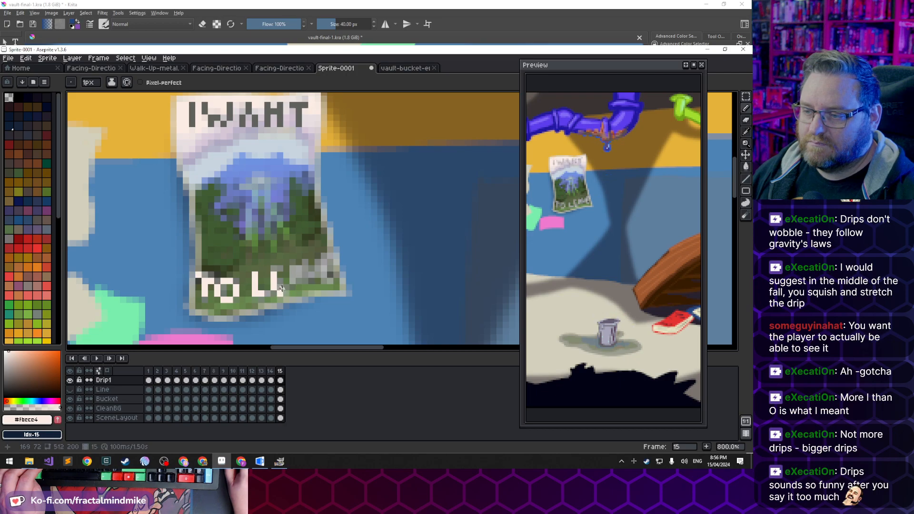
left_click(281, 282)
left_click(280, 269)
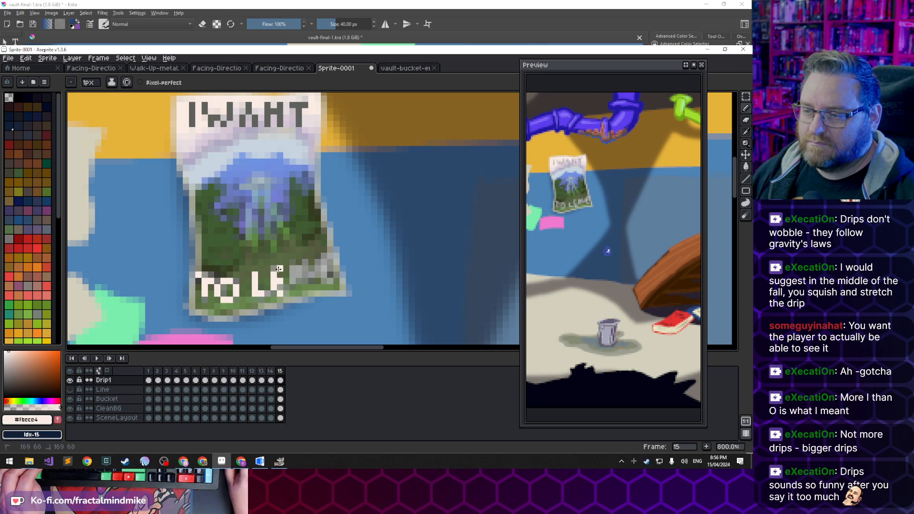
left_click(292, 271)
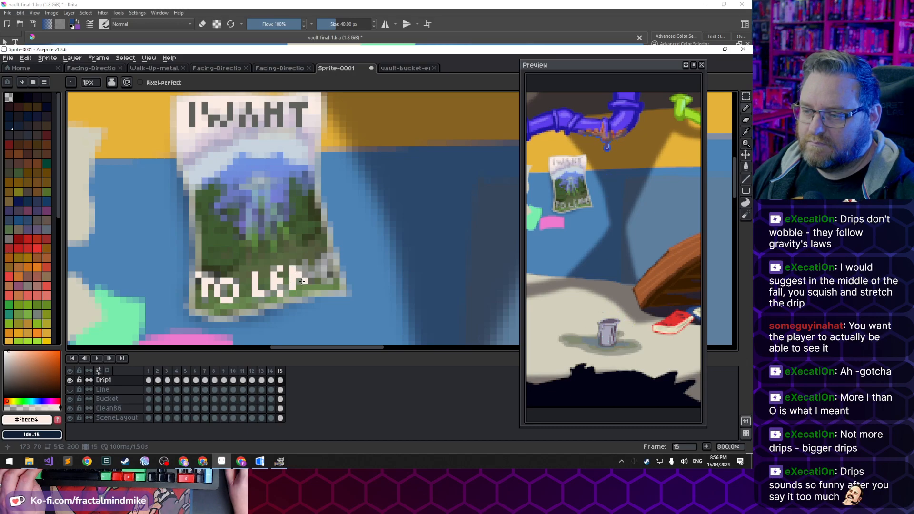
left_click(293, 278)
key("ctrl+z")
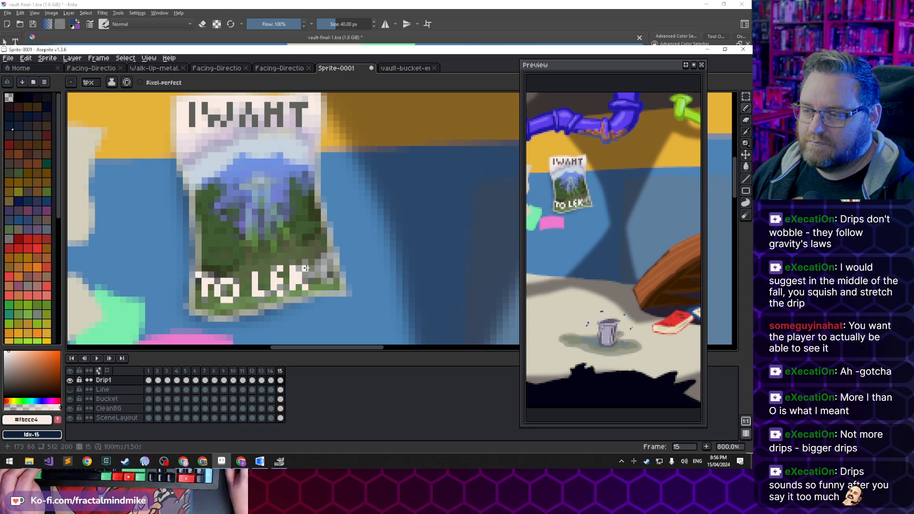
left_click(306, 263)
left_click(311, 277)
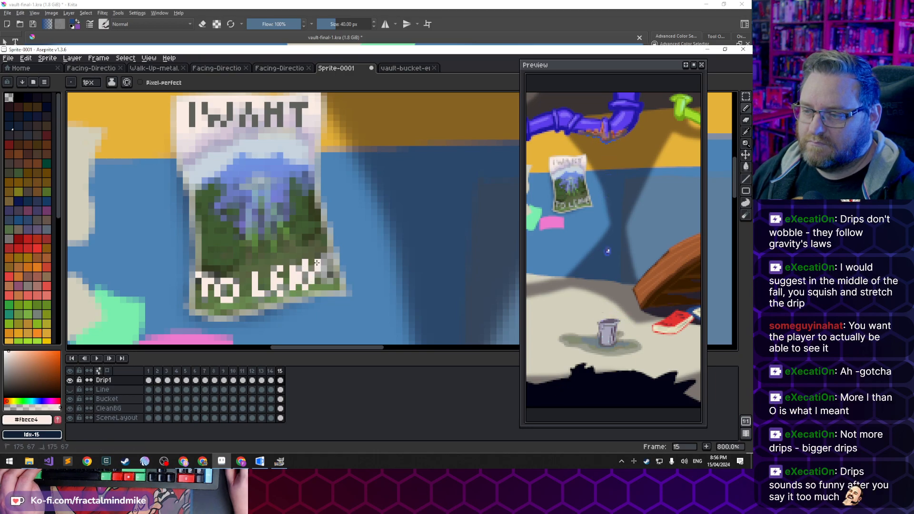
left_click_drag(322, 262, 321, 273)
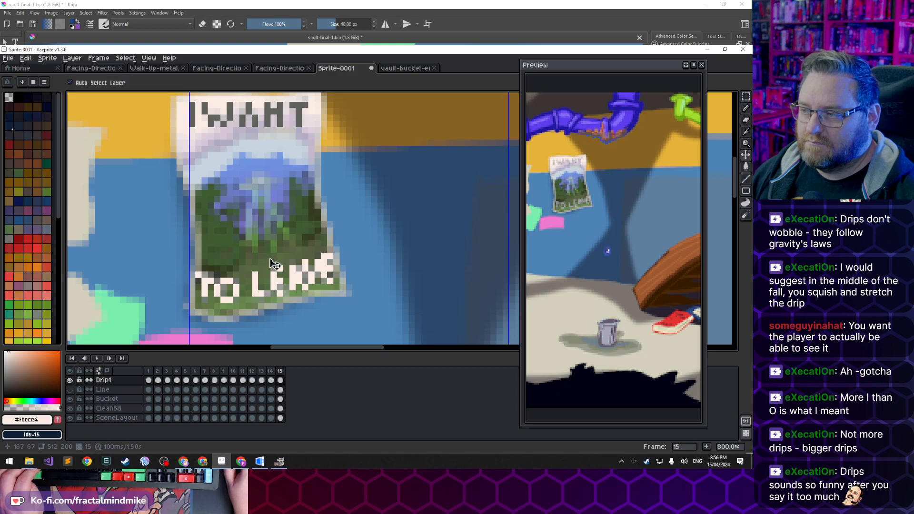
Move the new poster lettering from the Drip1 layer on frame 15 to the CleanBG layer on frame 1
scroll(271, 256, "down", 4)
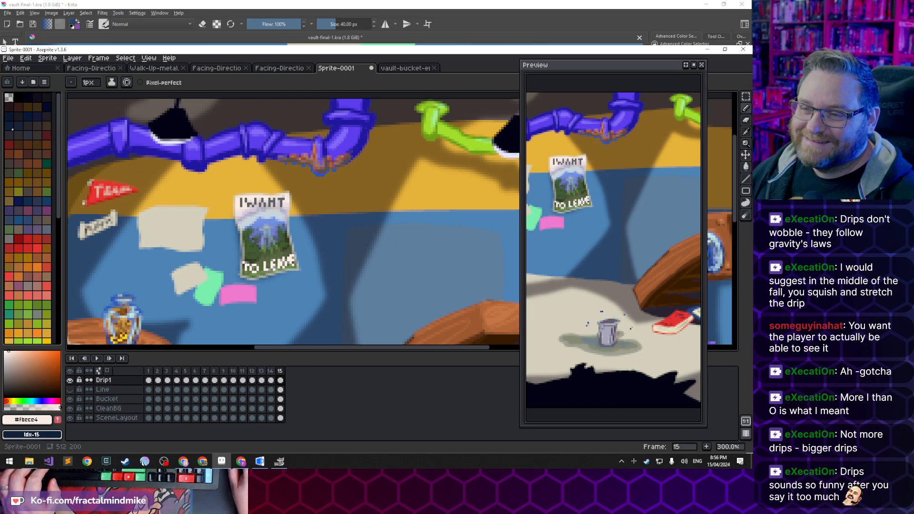
key("m")
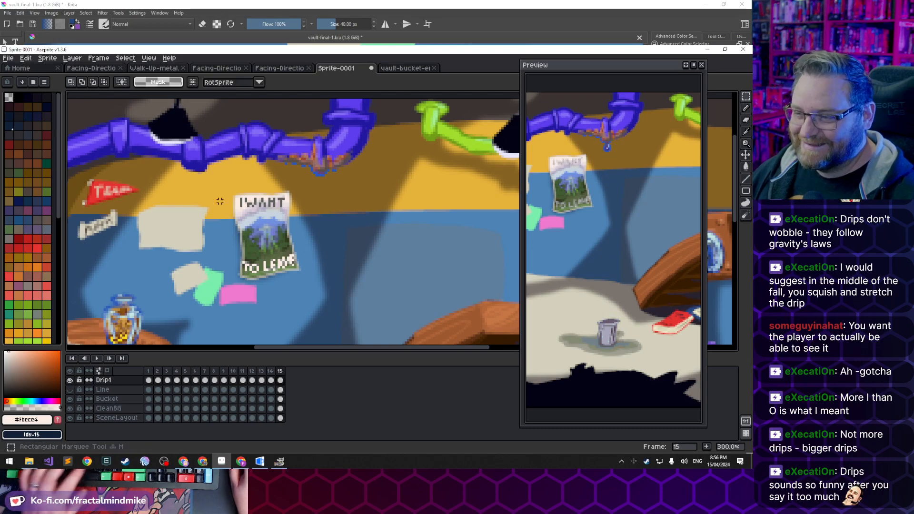
left_click_drag(213, 183, 327, 297)
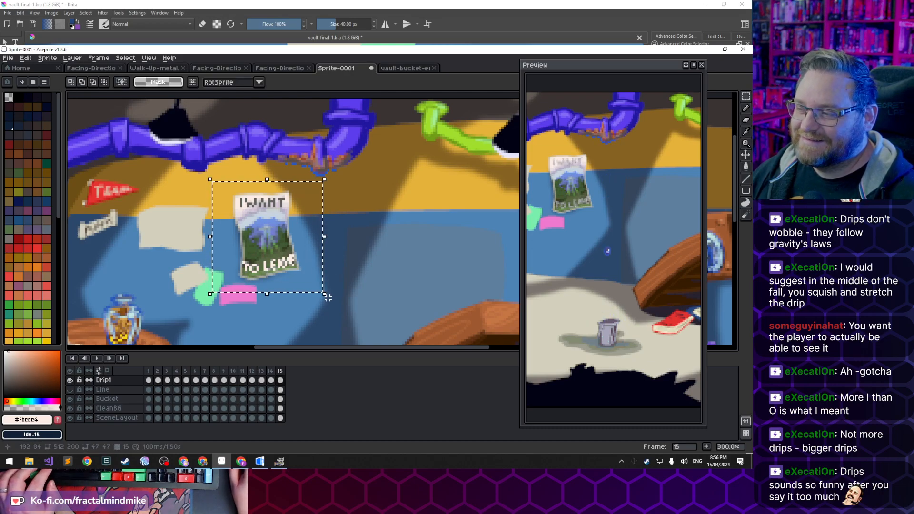
key("ctrl+x")
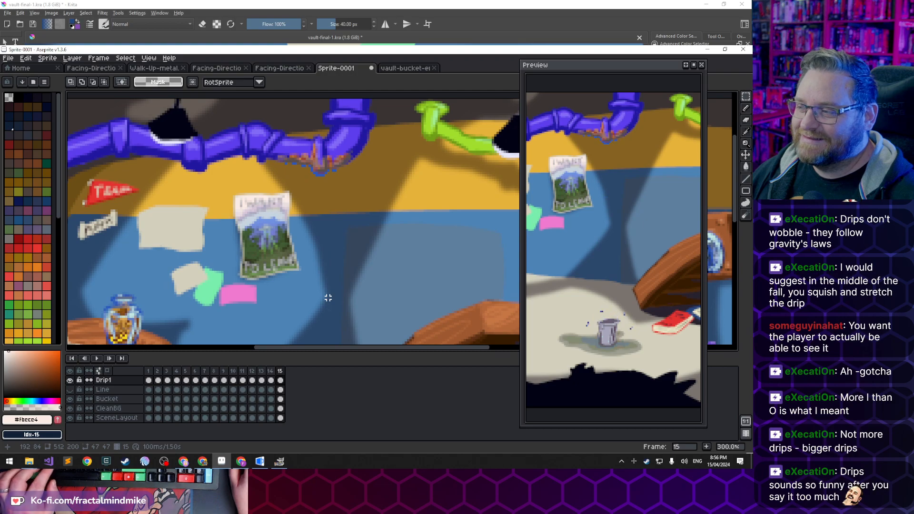
left_click(129, 410)
left_click(148, 408)
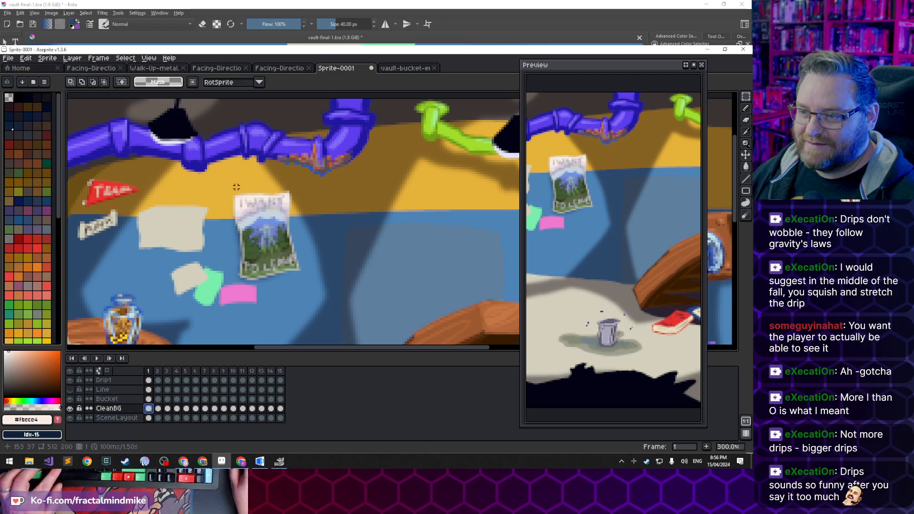
key("ctrl+v")
left_click(154, 271)
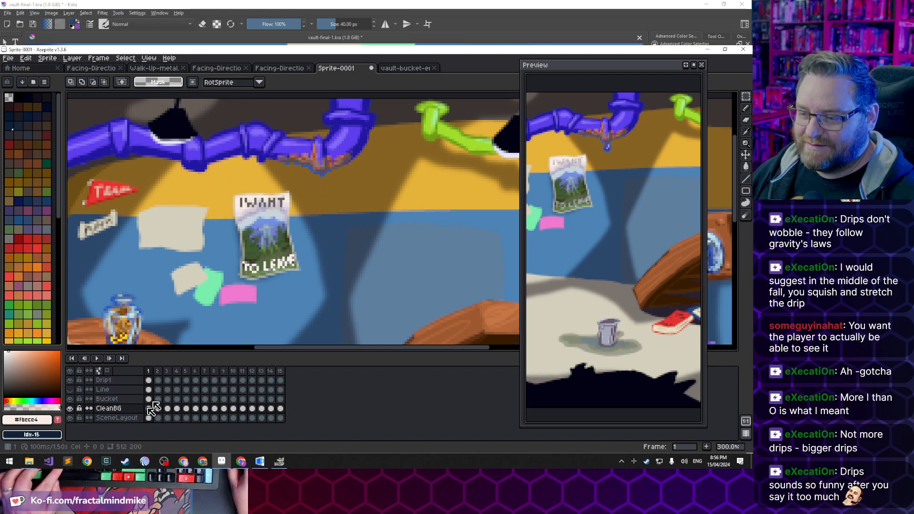
Paste the poster lettering in place on CleanBG frames 2, 3, 4 and 5
left_click(158, 371)
key("ctrl+v")
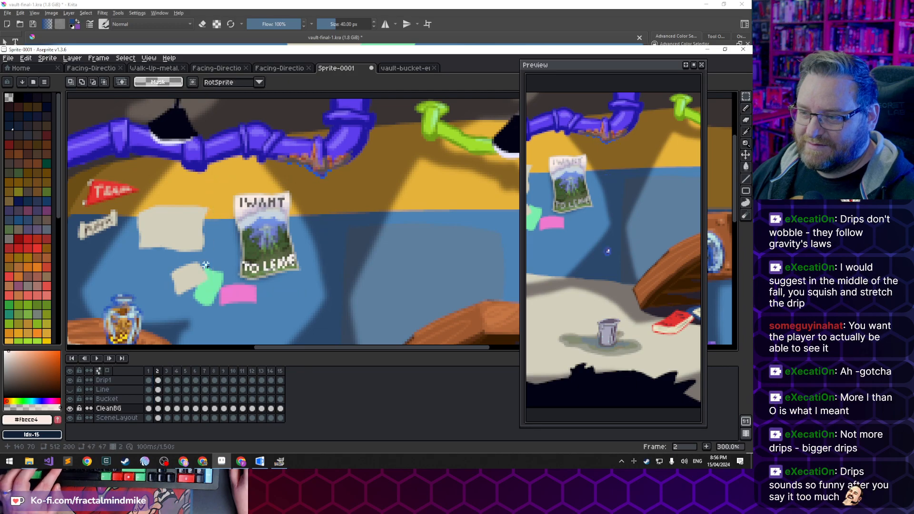
left_click(168, 370)
key("ctrl+v")
left_click(201, 310)
left_click(176, 370)
key("ctrl+v")
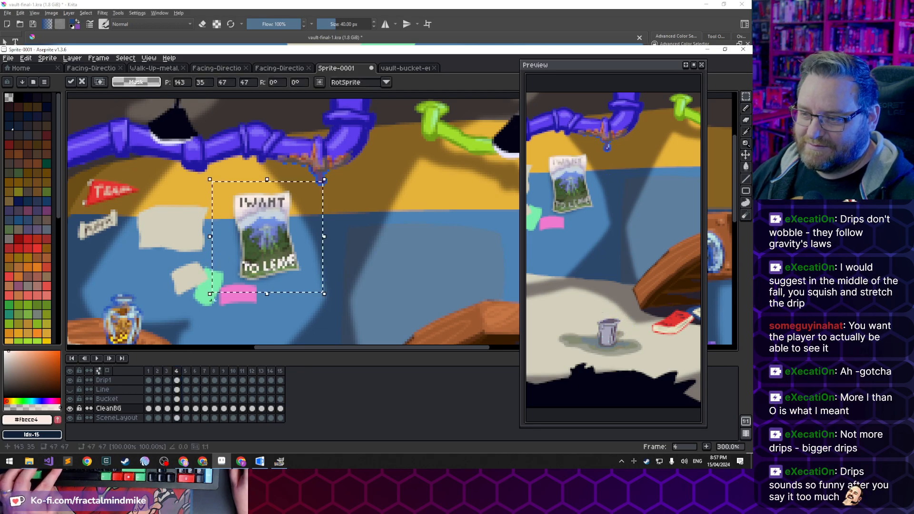
key("Return")
left_click(186, 370)
key("ctrl+v")
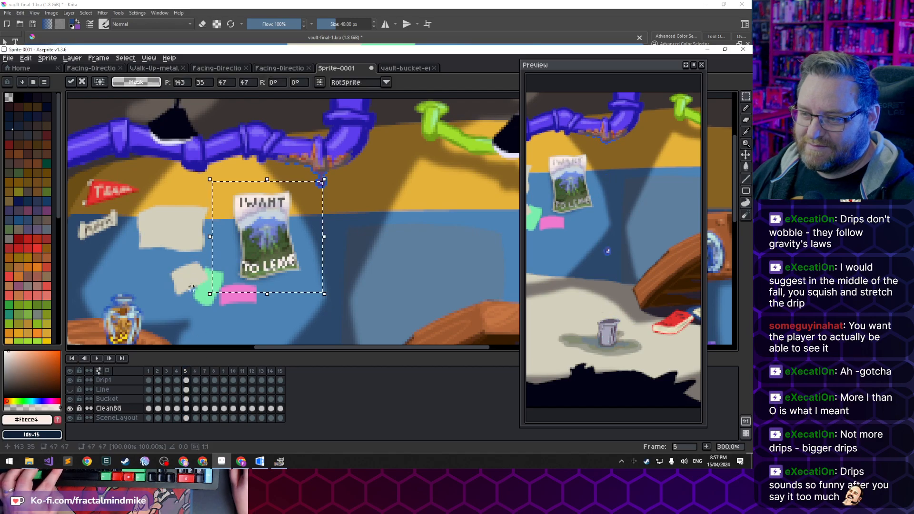
left_click(195, 371)
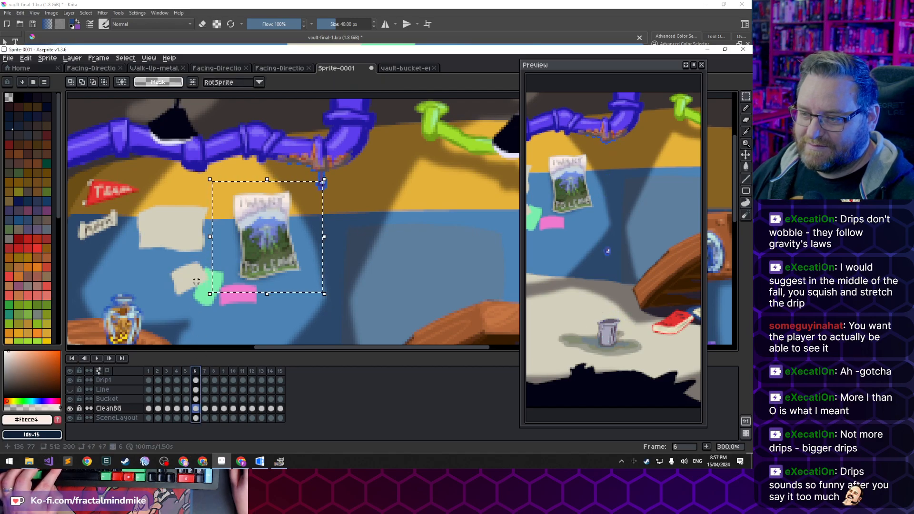
left_click(186, 371)
key("ctrl+d")
Paste the poster lettering in place on CleanBG frames 6, 7 and 8
left_click(197, 371)
key("ctrl+v")
key("Return")
left_click(204, 371)
key("ctrl+v")
key("Return")
left_click(214, 370)
key("ctrl+v")
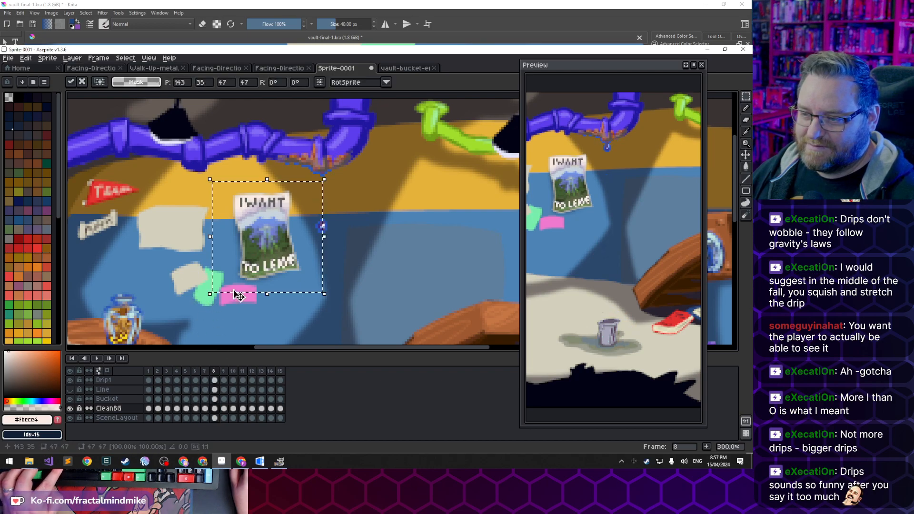
key("Return")
Paste the poster lettering in place on CleanBG frames 9, 10 and 11
left_click(223, 371)
key("ctrl+v")
key("Return")
left_click(233, 371)
key("ctrl+v")
key("Return")
left_click(243, 371)
key("ctrl+v")
key("Return")
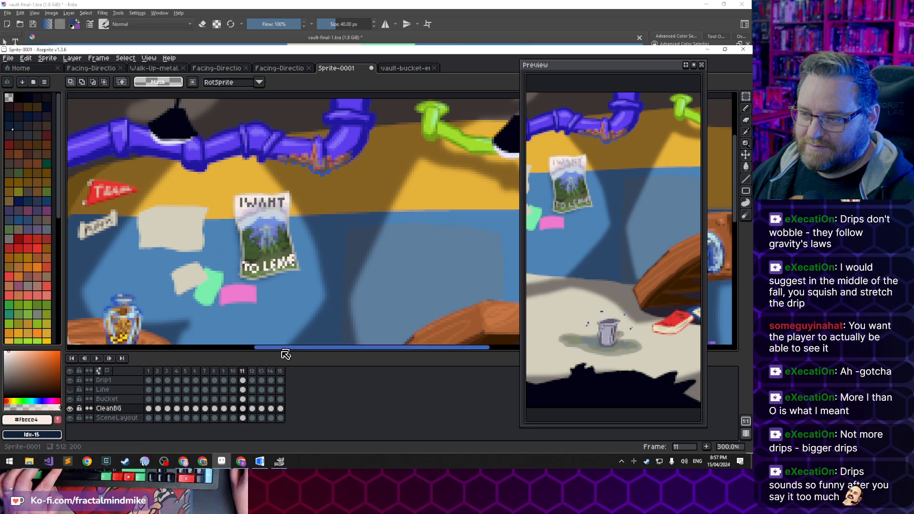
Paste the poster lettering in place on CleanBG frames 12, 13, 14 and 15
left_click(252, 372)
key("ctrl+v")
key("Return")
left_click(261, 371)
key("ctrl+v")
key("Return")
left_click(271, 372)
key("ctrl+v")
key("Return")
left_click(280, 372)
key("ctrl+v")
key("Return")
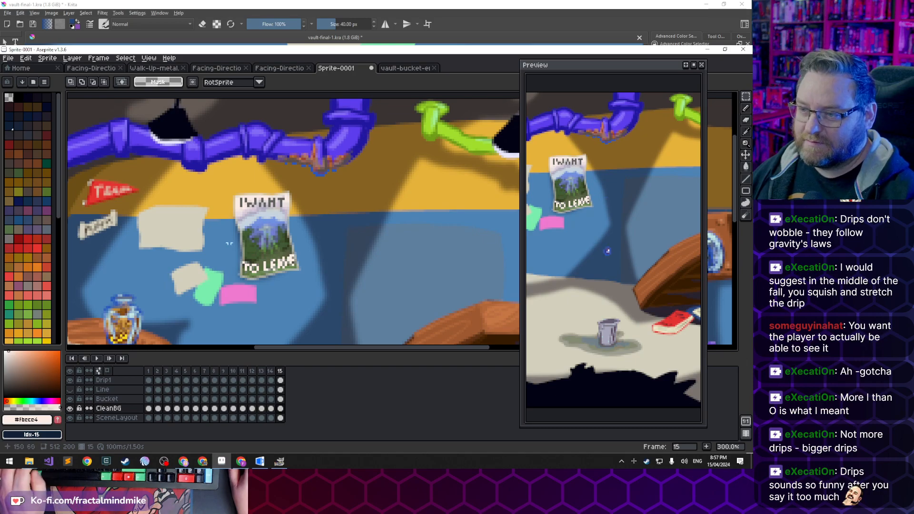
scroll(262, 215, "up", 4)
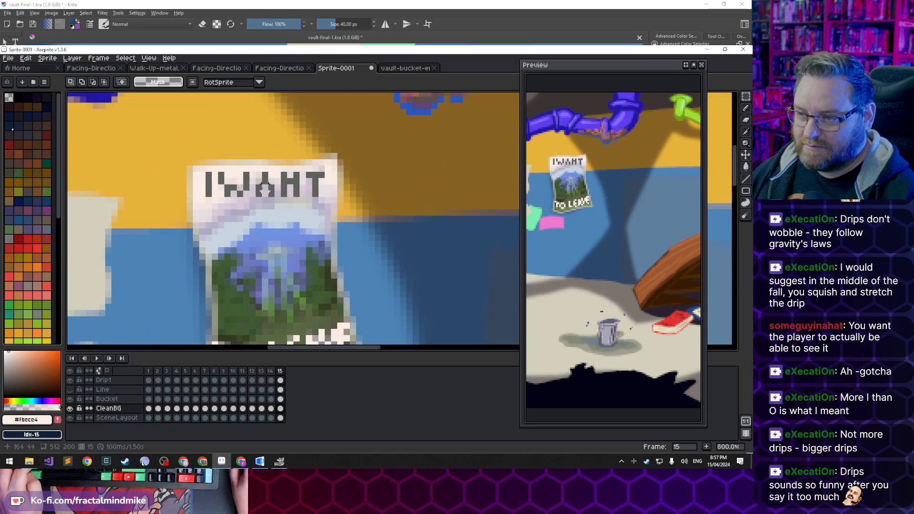
Examine the poster lettering on frame 15 up close and against the whole vault scene, including the bucket splashes
key("b")
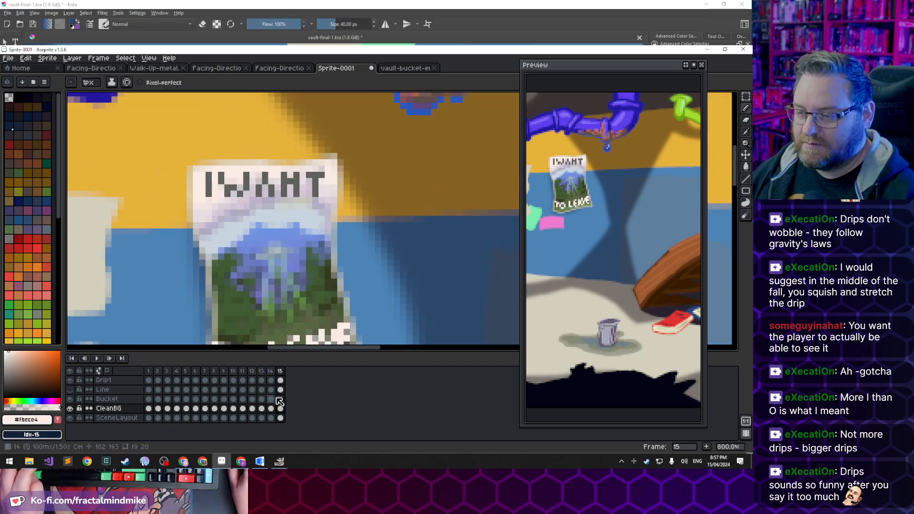
scroll(277, 268, "down", 1)
left_click_drag(276, 268, 272, 211)
scroll(294, 220, "down", 2)
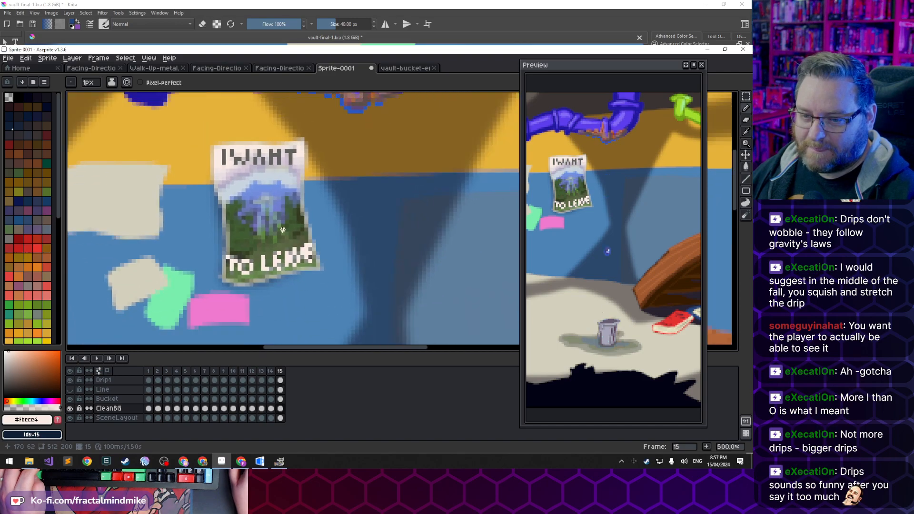
left_click_drag(328, 221, 248, 264)
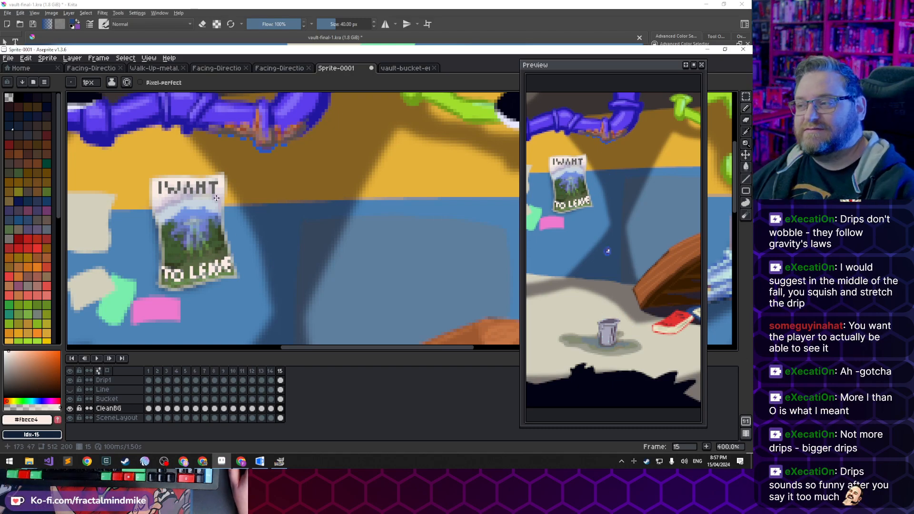
scroll(260, 278, "down", 1)
scroll(259, 278, "down", 2)
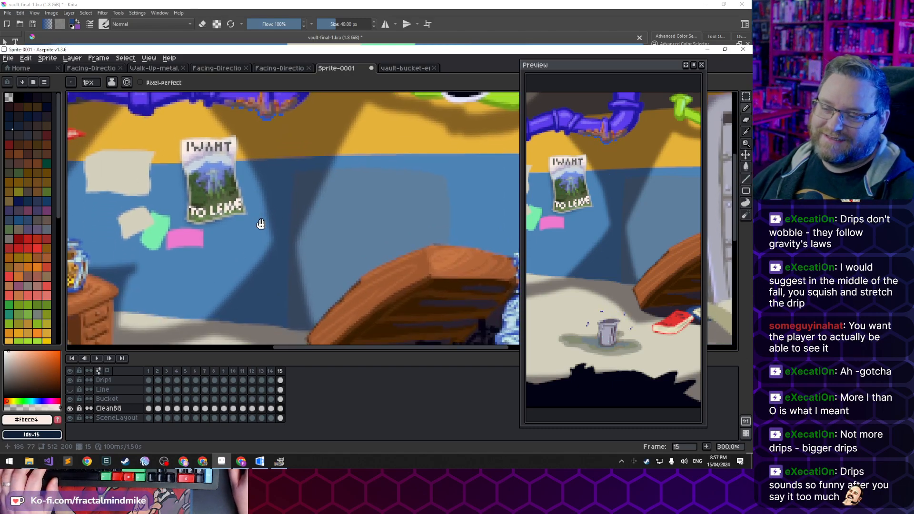
left_click_drag(282, 191, 281, 230)
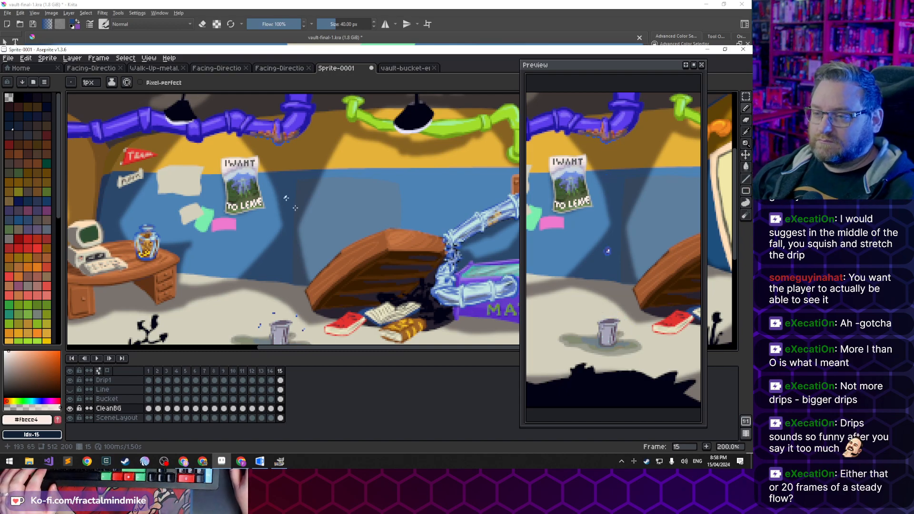
left_click_drag(420, 204, 363, 169)
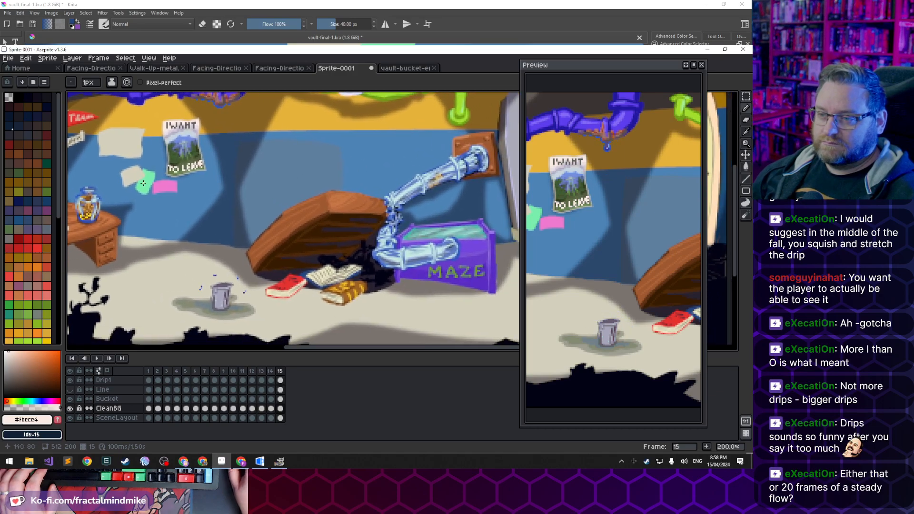
left_click_drag(238, 186, 280, 192)
scroll(280, 225, "down", 2)
scroll(280, 224, "up", 1)
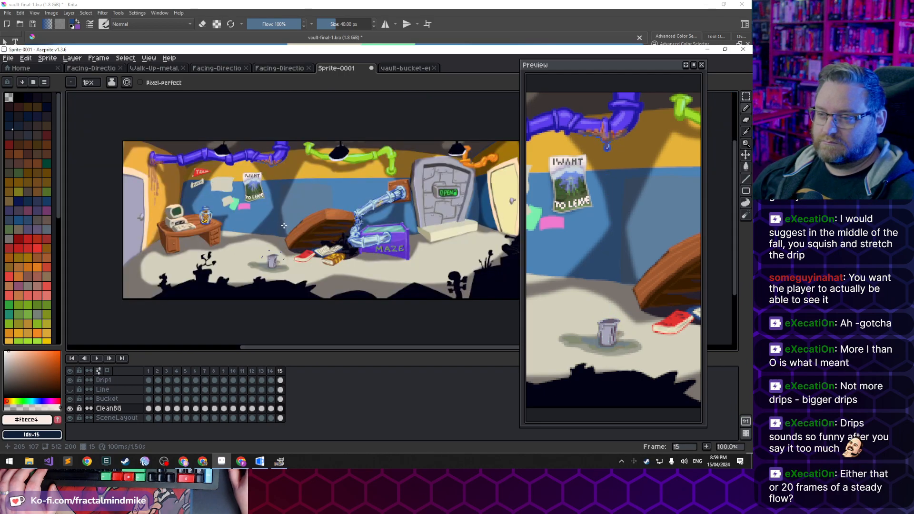
left_click_drag(259, 241, 304, 194)
scroll(339, 196, "up", 1)
scroll(318, 278, "up", 1)
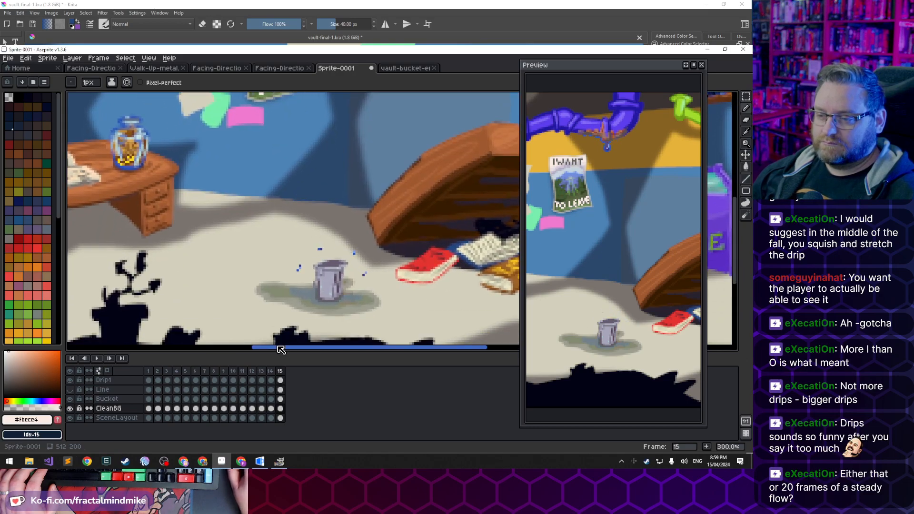
Play the drip animation across the whole scene to check the poster and bucket, then stop playback
left_click(97, 359)
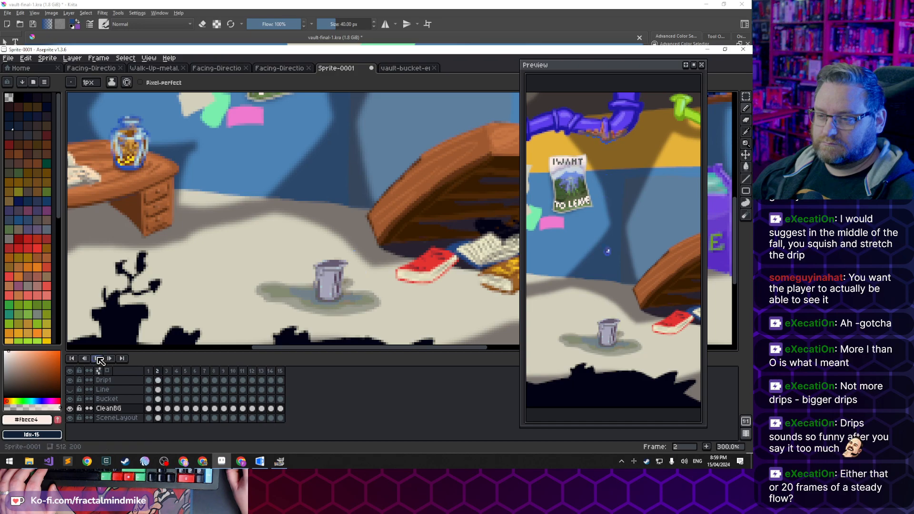
scroll(330, 233, "down", 2)
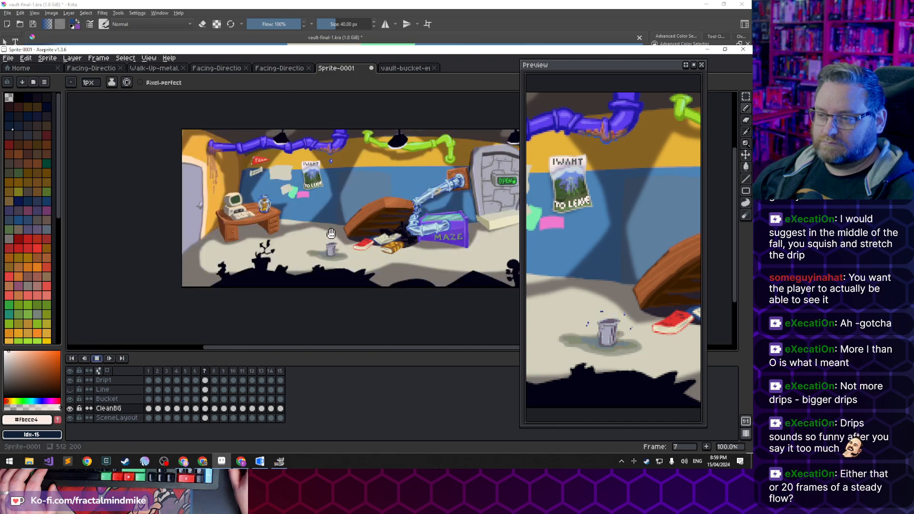
scroll(364, 203, "up", 1)
scroll(361, 203, "down", 1)
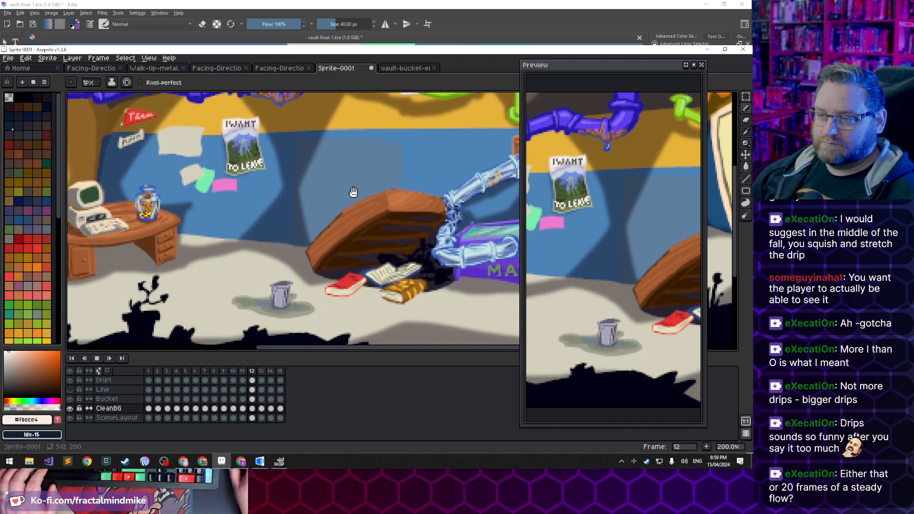
scroll(370, 208, "up", 1)
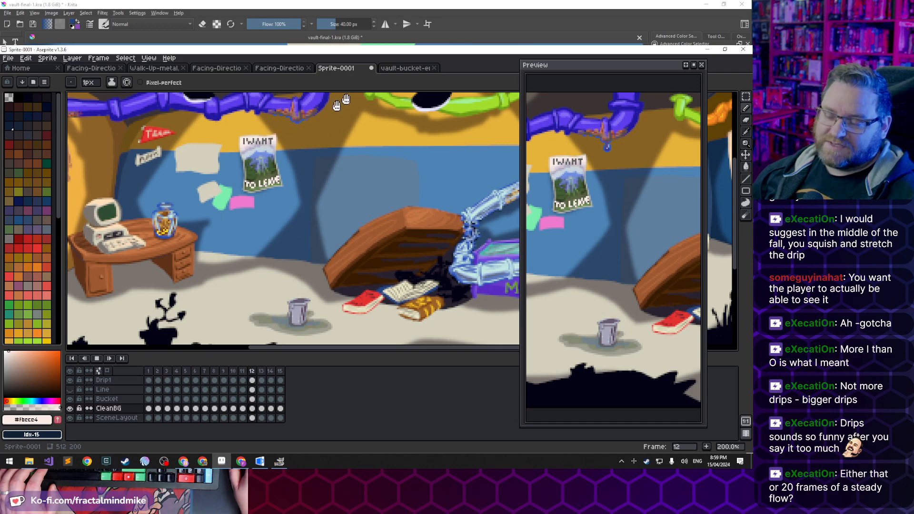
left_click(98, 360)
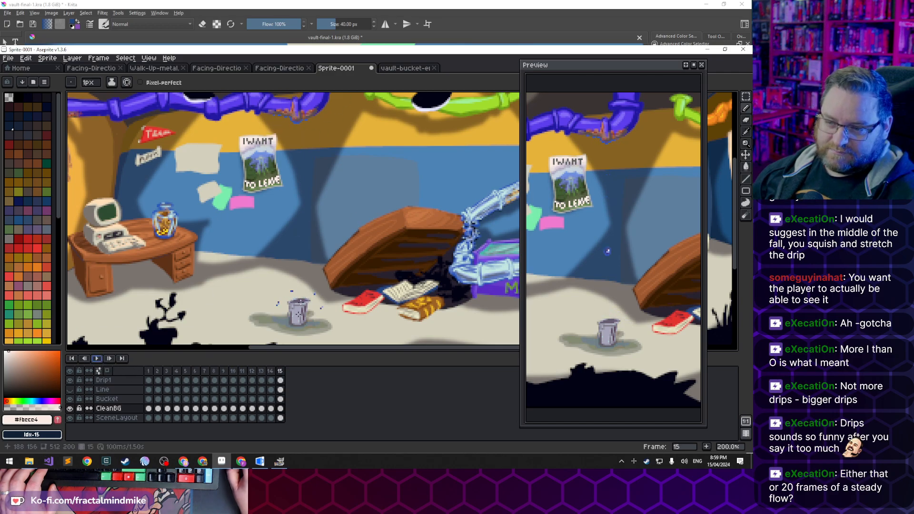
Inspect how the "I WANT TO LEAVE" poster reads on the wall close up and at full-scene scale
left_click_drag(279, 233, 332, 233)
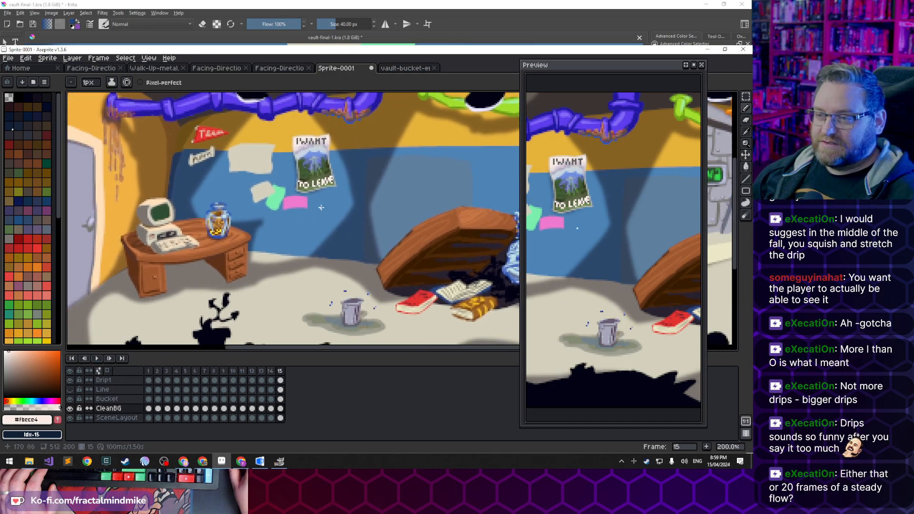
scroll(322, 208, "up", 1)
scroll(328, 206, "up", 1)
left_click_drag(355, 132, 327, 223)
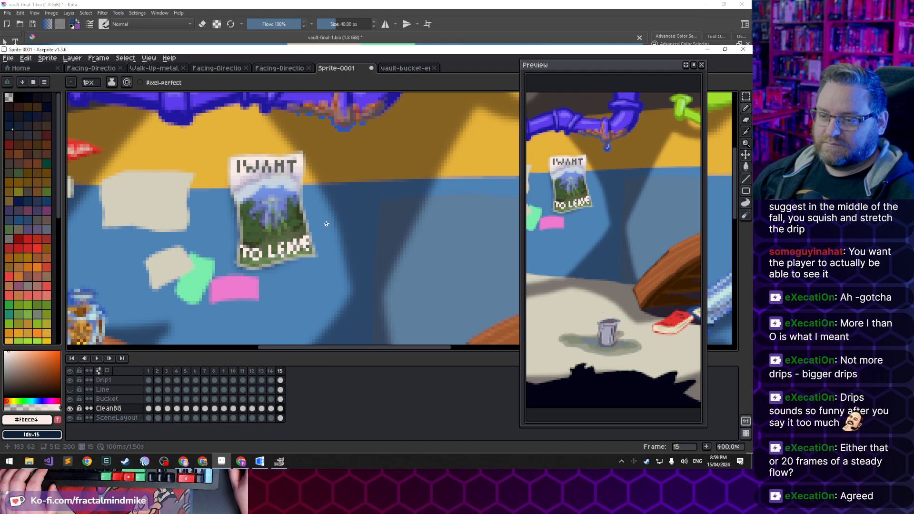
scroll(326, 223, "down", 2)
left_click_drag(345, 268, 306, 251)
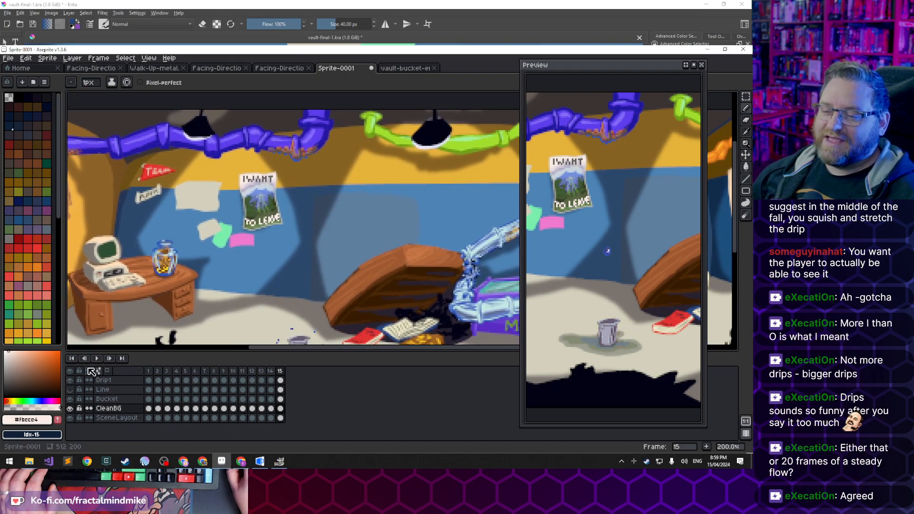
scroll(344, 238, "down", 3)
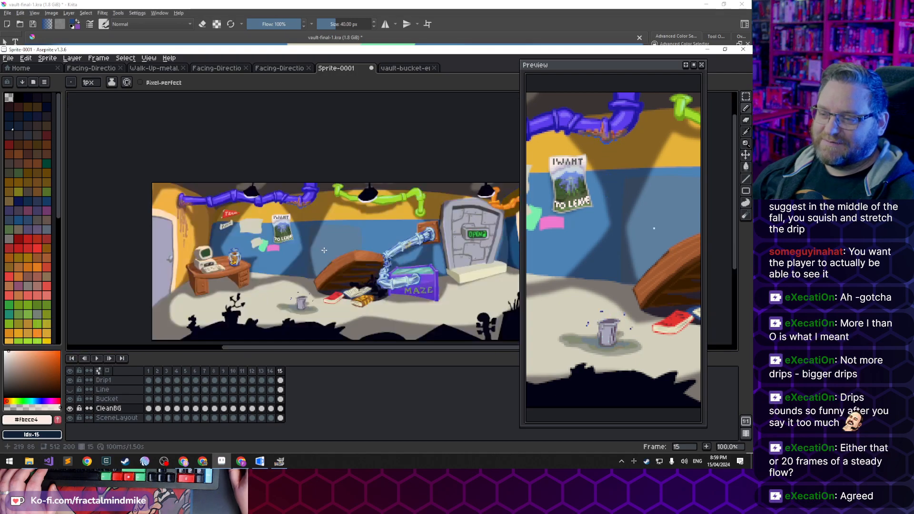
scroll(328, 250, "up", 1)
left_click_drag(326, 252, 319, 218)
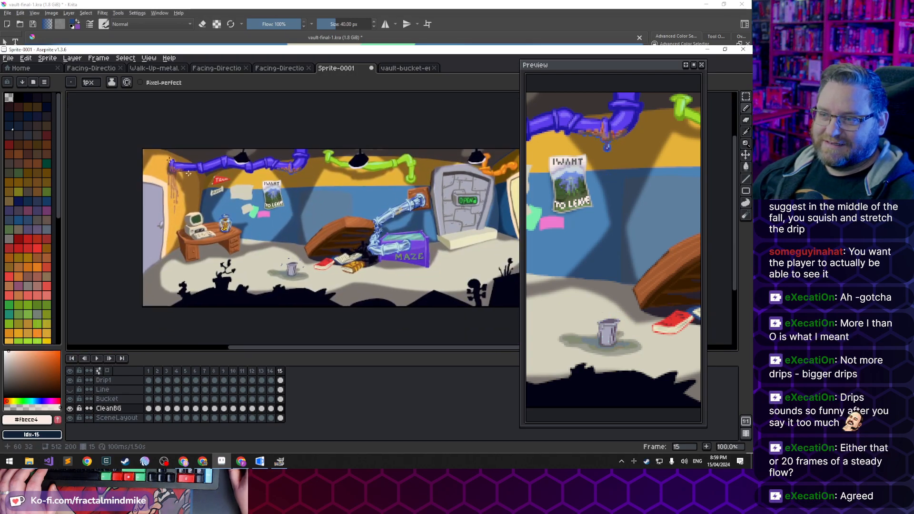
Save the sprite as a new file named "Drip Animations.aseprite"
left_click(8, 58)
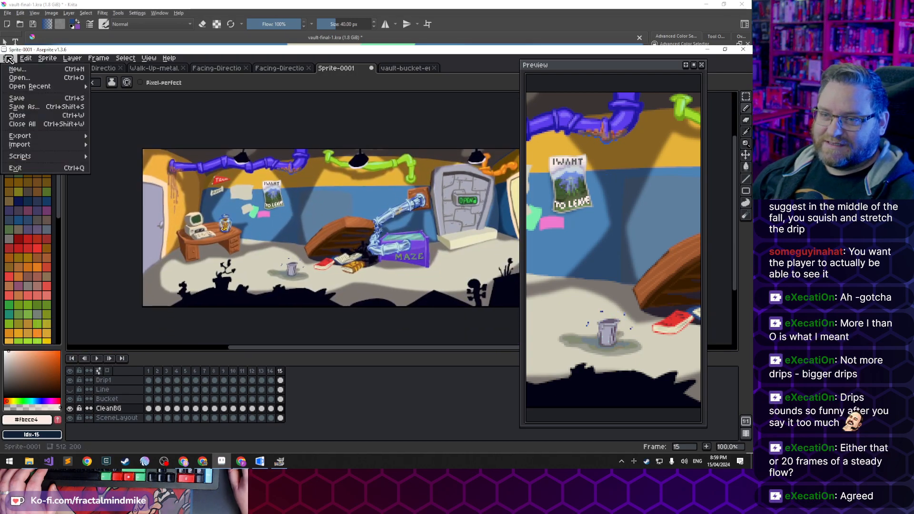
left_click(24, 106)
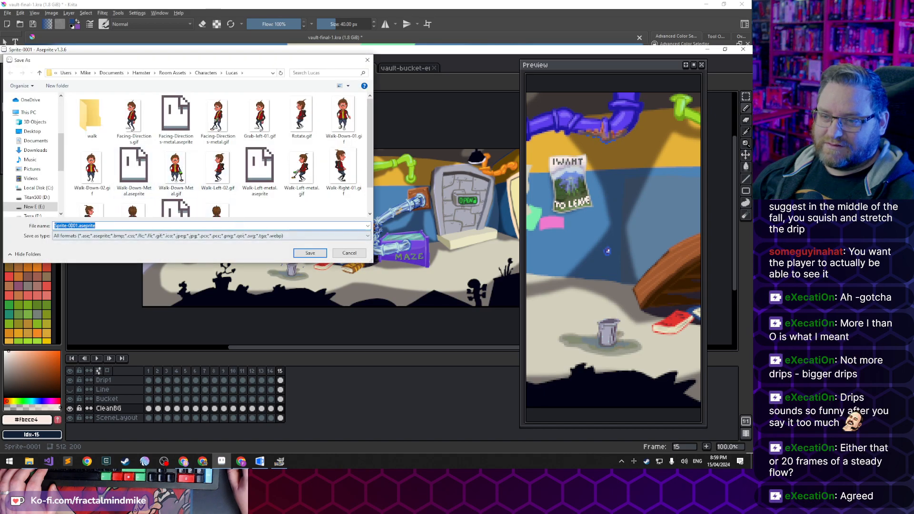
key("Right")
key("shift+Home")
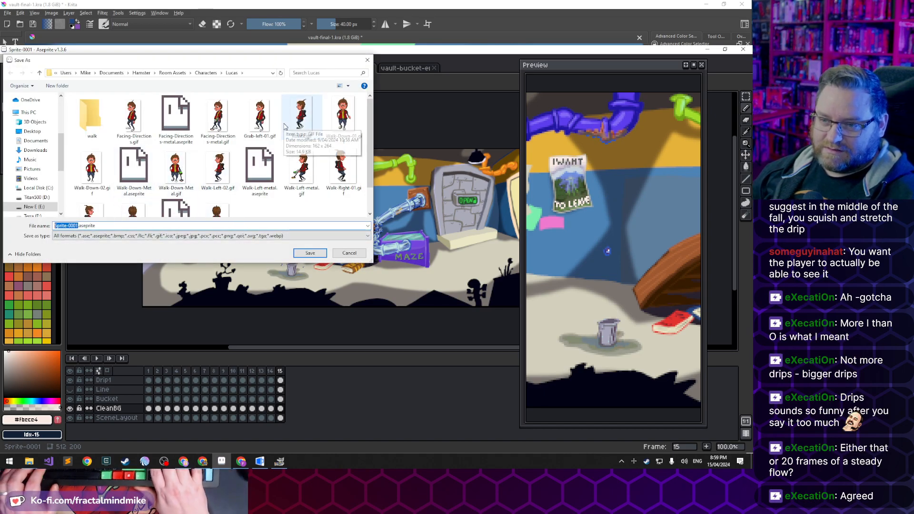
type("Drip")
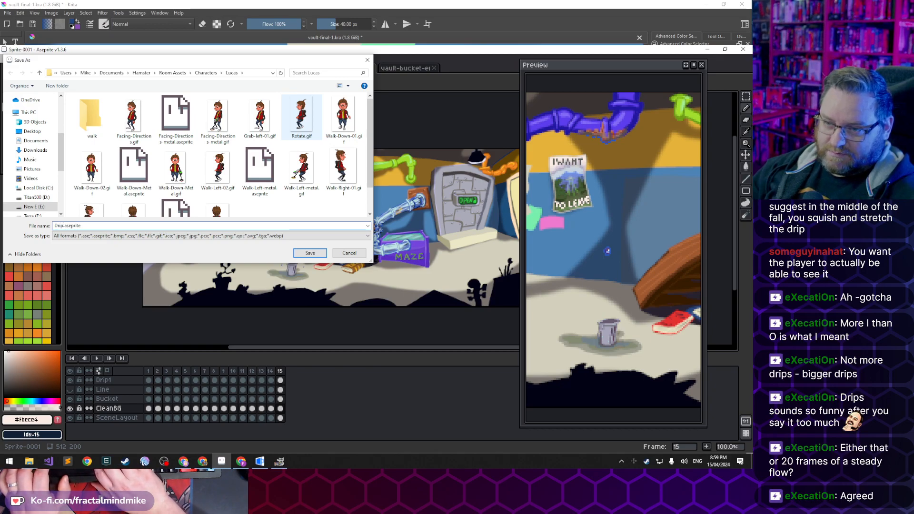
type(" Animation")
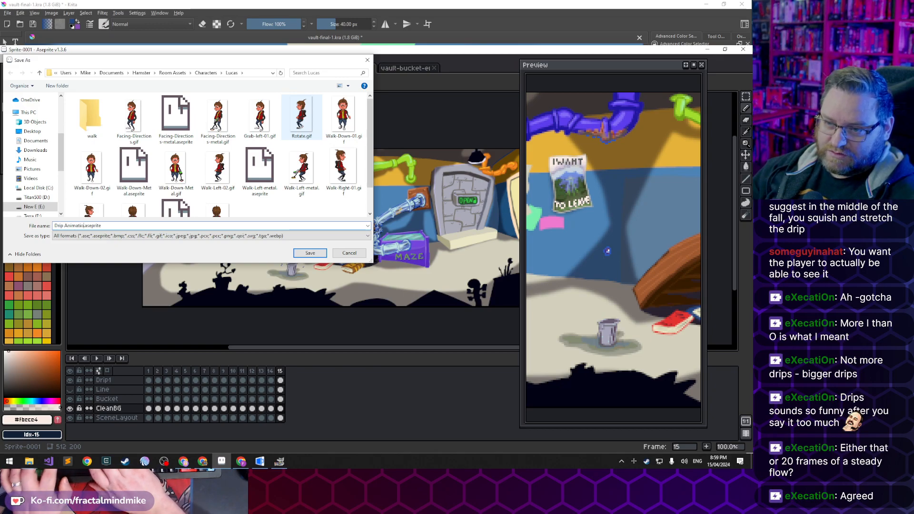
type("s")
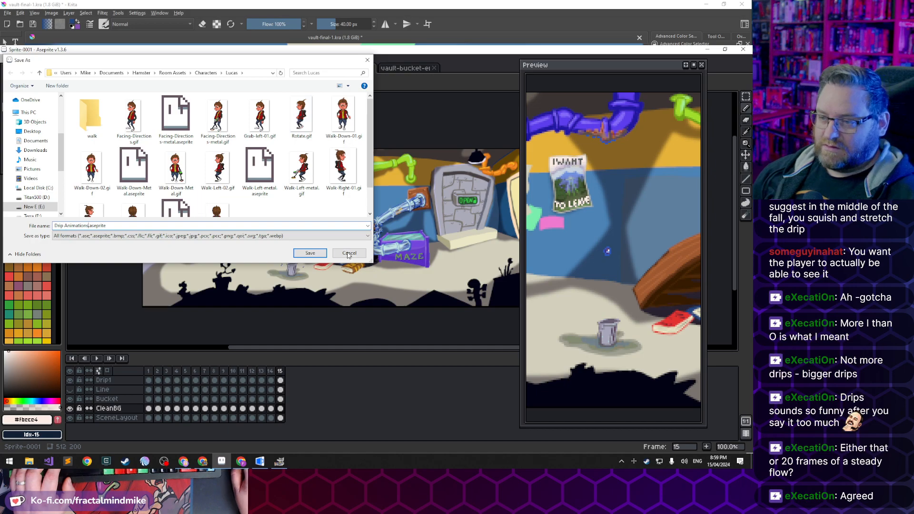
left_click(309, 253)
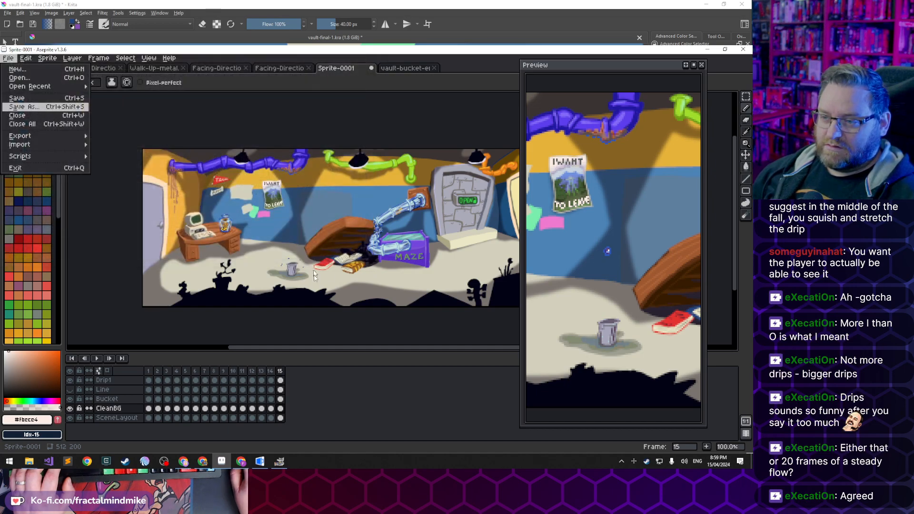
Play back the saved Drip Animations sprite with the full room in view and stop on frame 9
left_click(97, 358)
left_click_drag(263, 220, 225, 220)
left_click(97, 358)
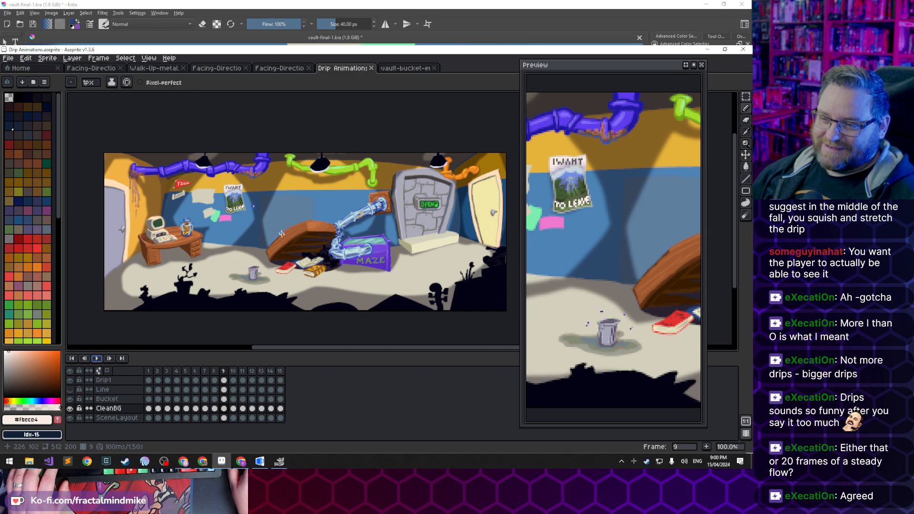
Examine the poster lettering, the falling drop and the rusty pipe leak on frame 9
scroll(234, 237, "up", 1)
left_click_drag(213, 231, 291, 294)
scroll(305, 209, "up", 1)
left_click_drag(277, 264, 283, 273)
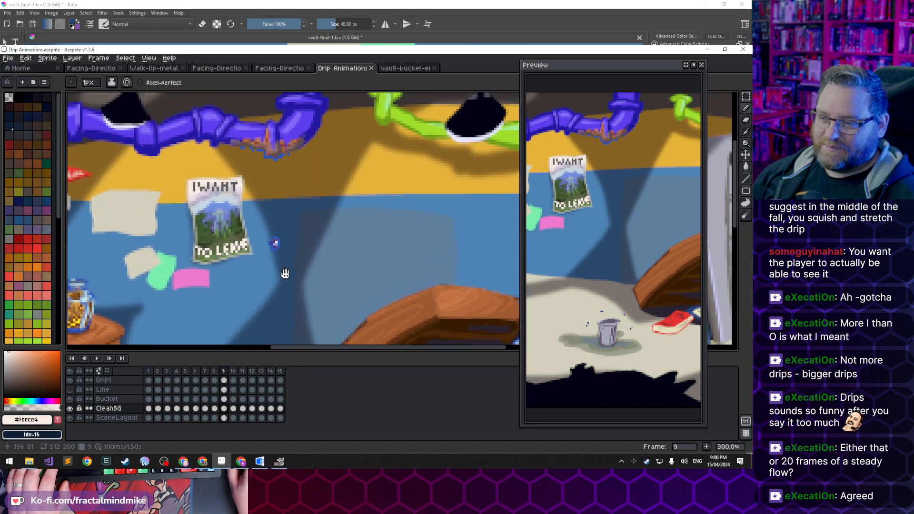
scroll(271, 264, "up", 1)
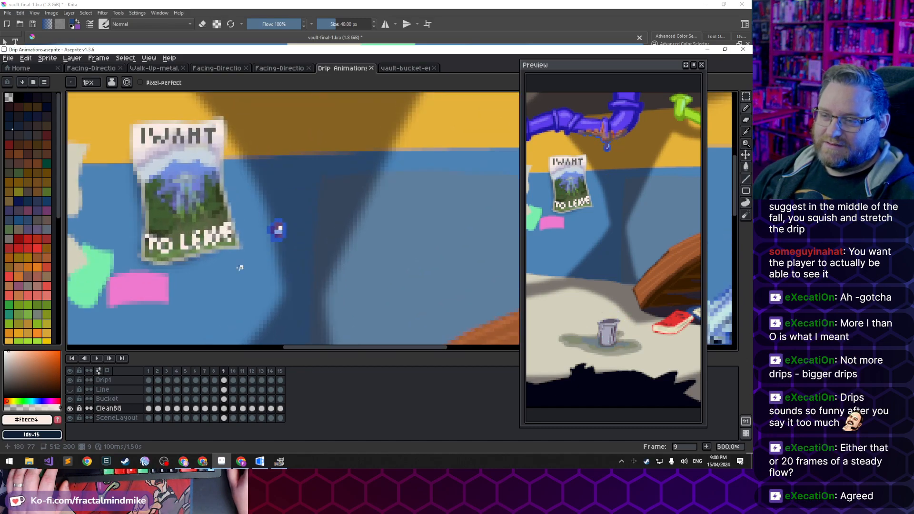
scroll(265, 234, "down", 1)
scroll(271, 234, "up", 1)
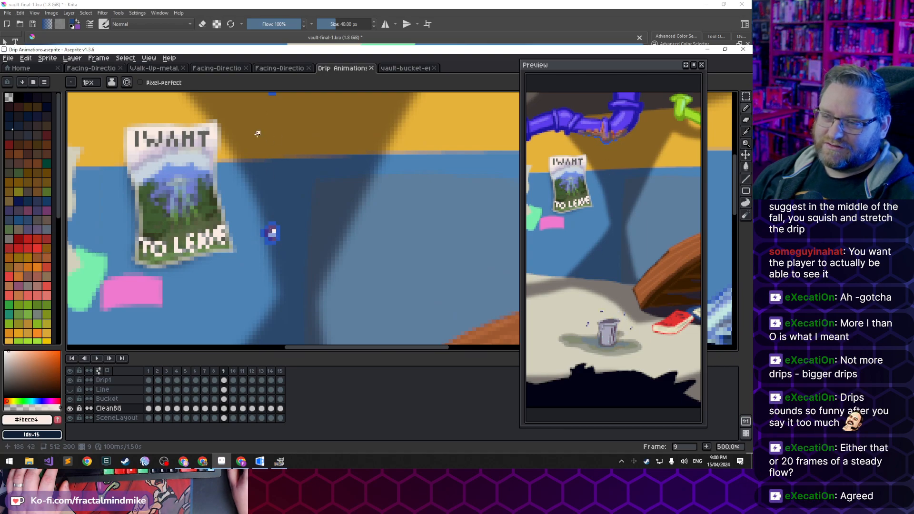
scroll(265, 228, "down", 3)
left_click_drag(278, 261, 344, 277)
scroll(339, 305, "up", 1)
left_click_drag(379, 206, 379, 209)
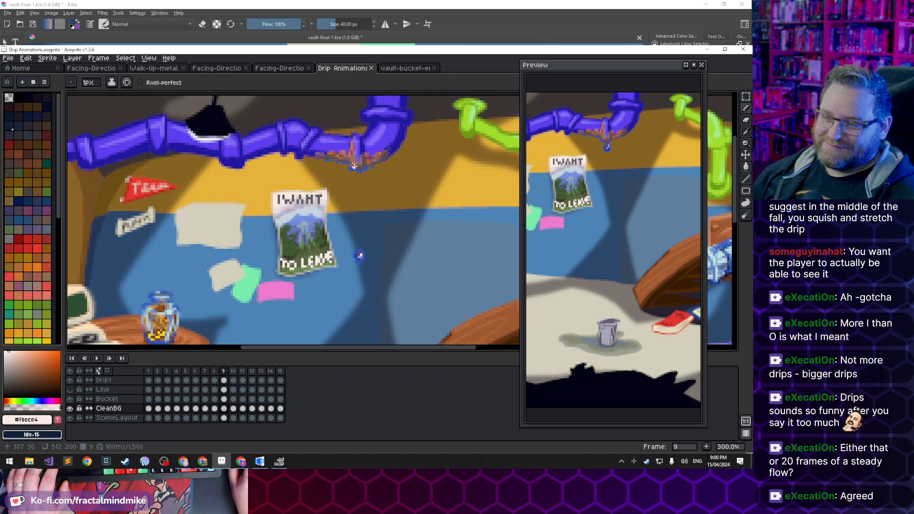
left_click_drag(250, 245, 282, 231)
scroll(367, 225, "up", 2)
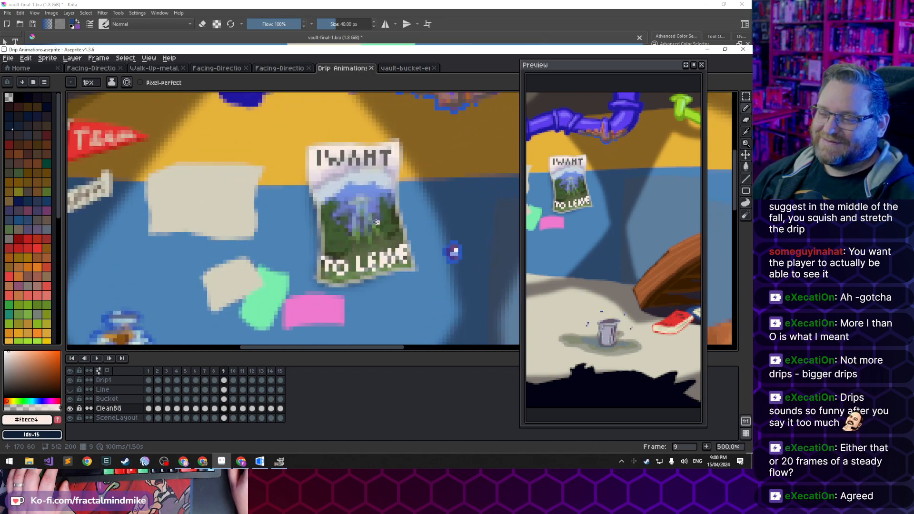
scroll(377, 222, "down", 2)
left_click_drag(434, 245, 369, 261)
scroll(341, 267, "up", 2)
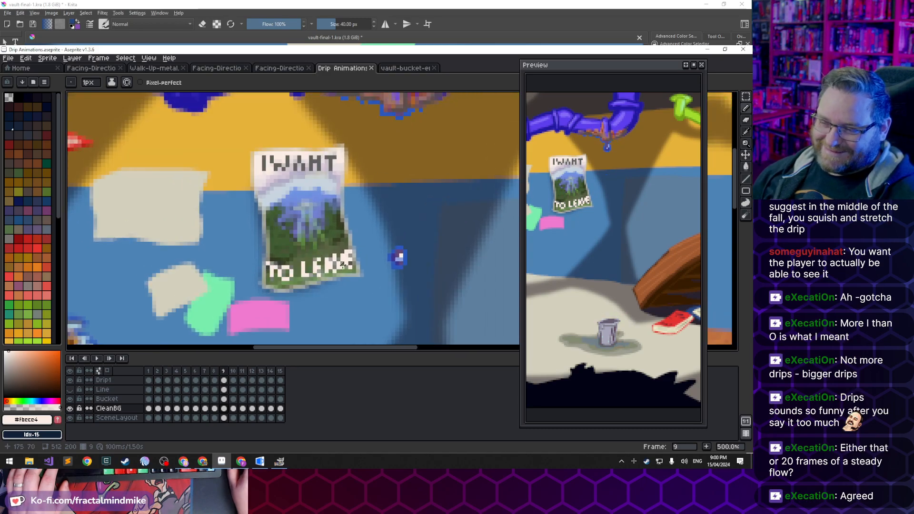
scroll(341, 267, "up", 2)
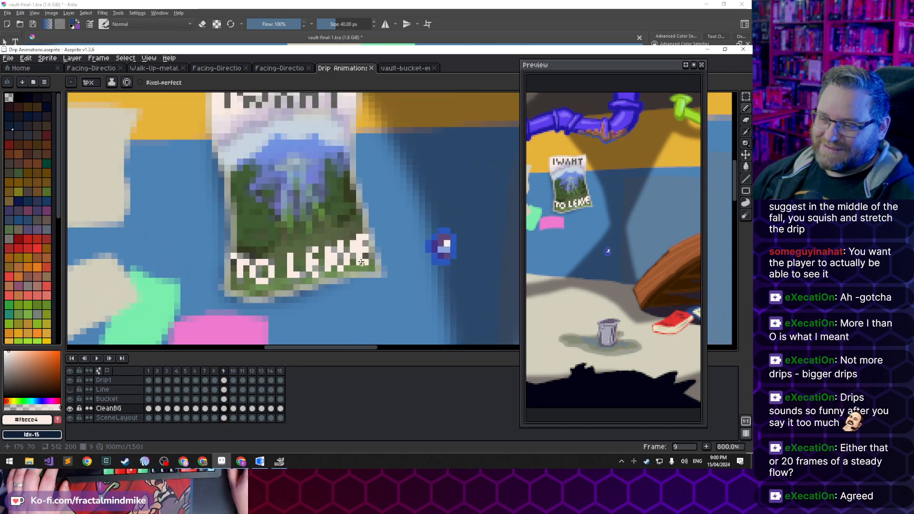
Sample a colour from the "TO LEAVE" lettering area of the poster on frame 9 and save the file
left_click(335, 254, "alt")
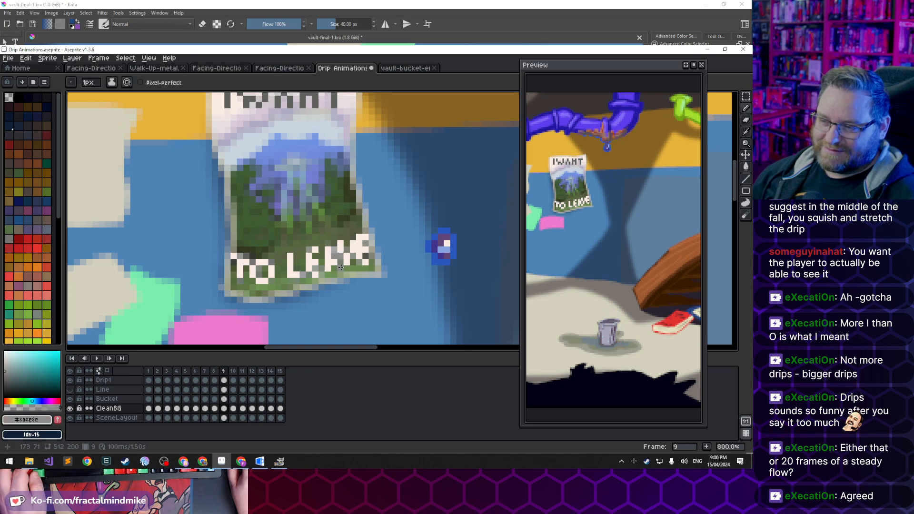
key("ctrl+s")
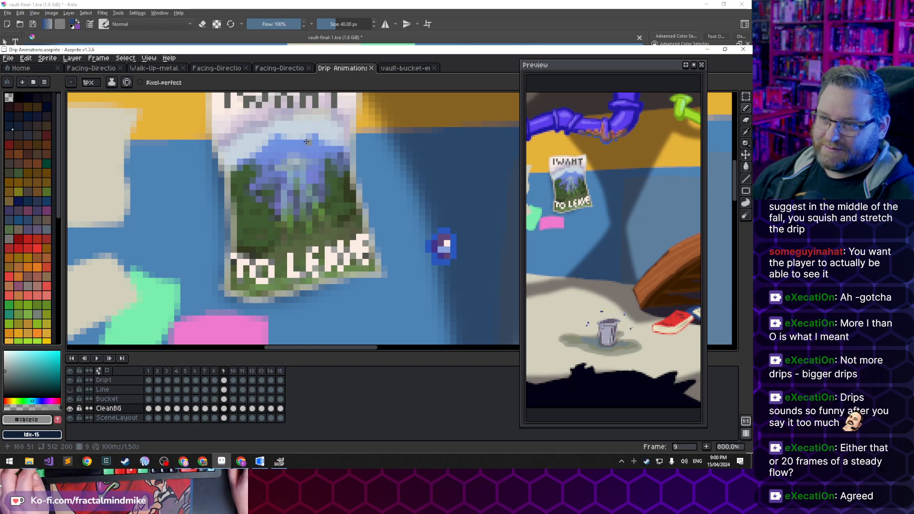
Sample the pale lilac tone and retouch a pixel between the letters of "LEAVE" on the poster
left_click(284, 109, "alt")
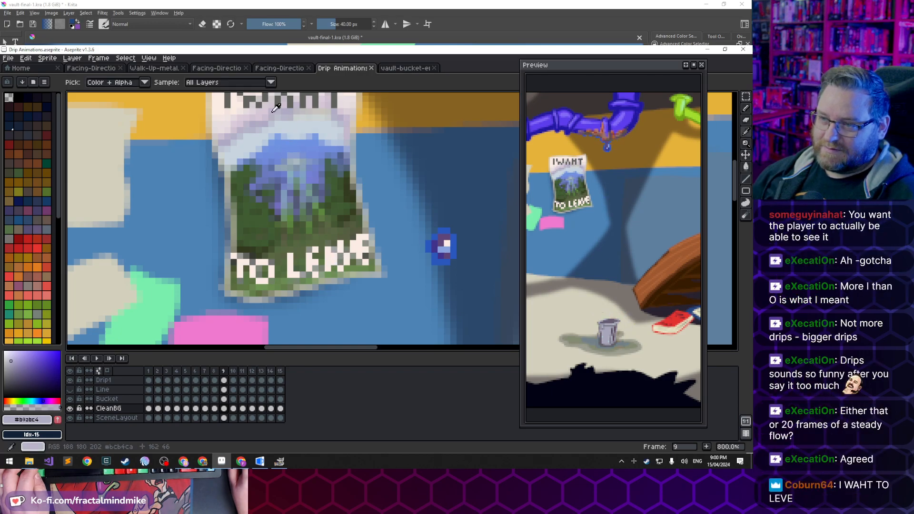
left_click(336, 262, "alt")
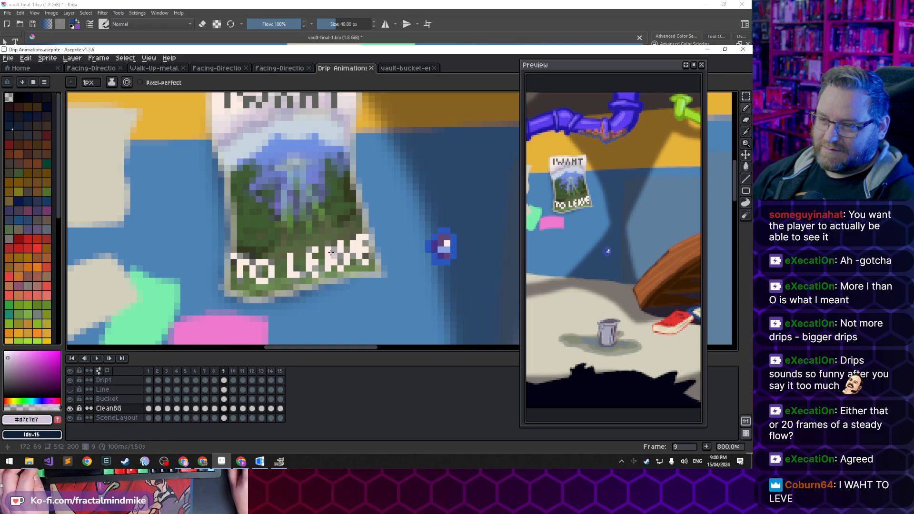
left_click(337, 269)
scroll(338, 268, "down", 3)
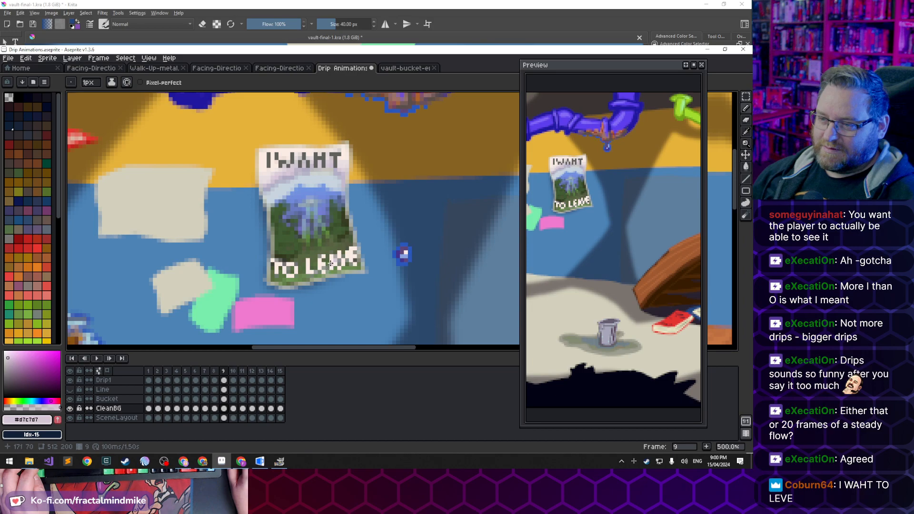
Sample the poster's off-white paper colour and a green-grey background tone for refining the middle letters of "LEAVE"
key("alt")
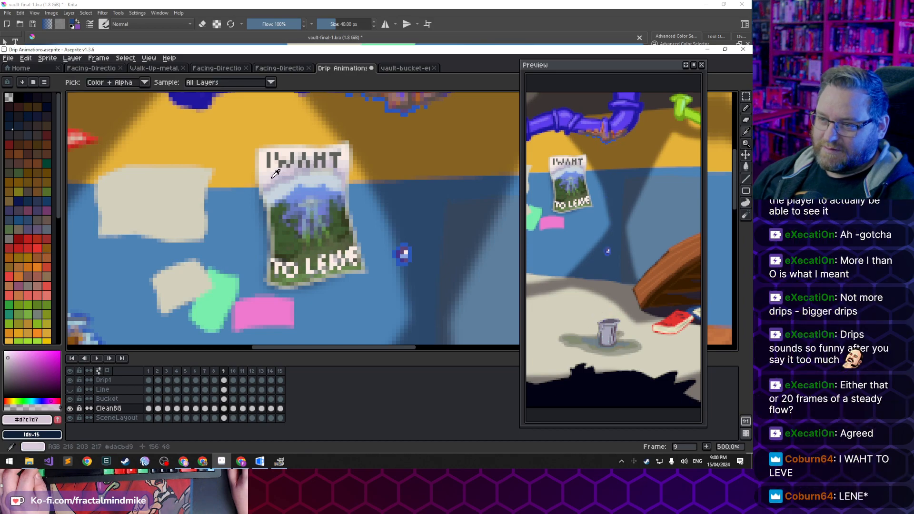
left_click(270, 174, "alt")
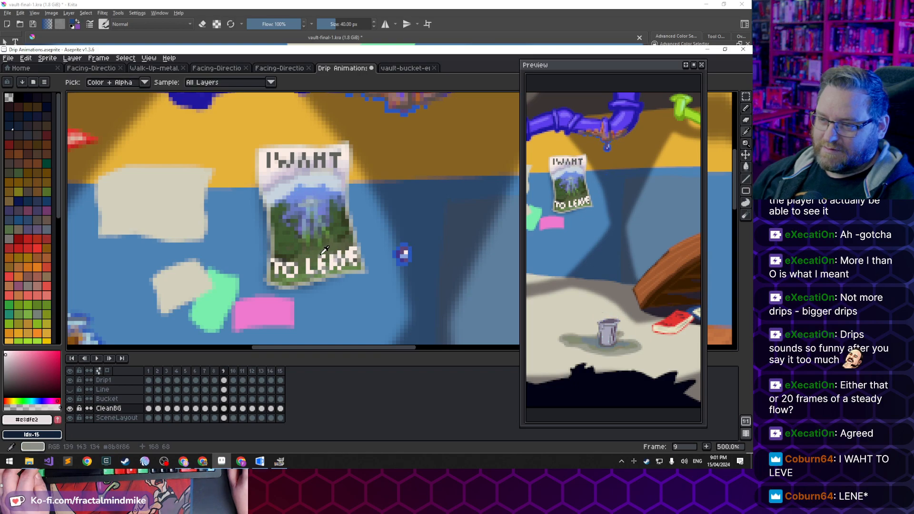
left_click(338, 279, "alt")
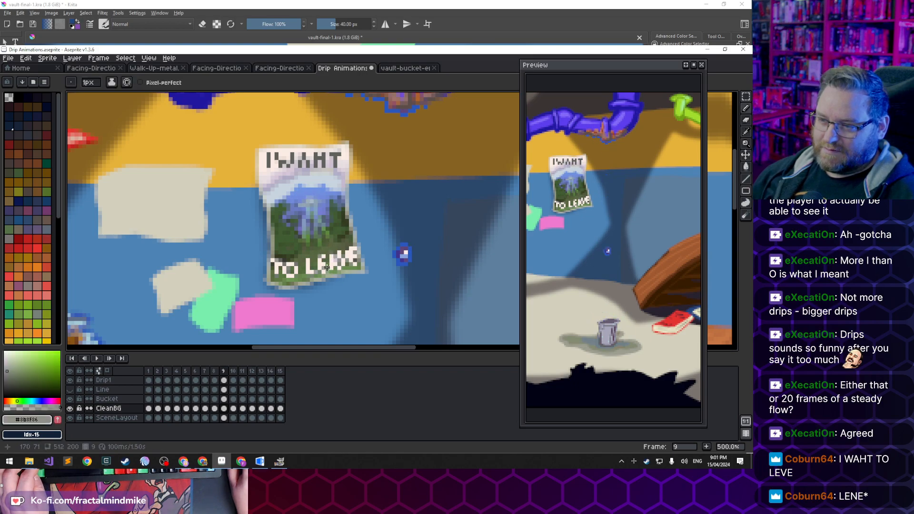
scroll(327, 269, "down", 3)
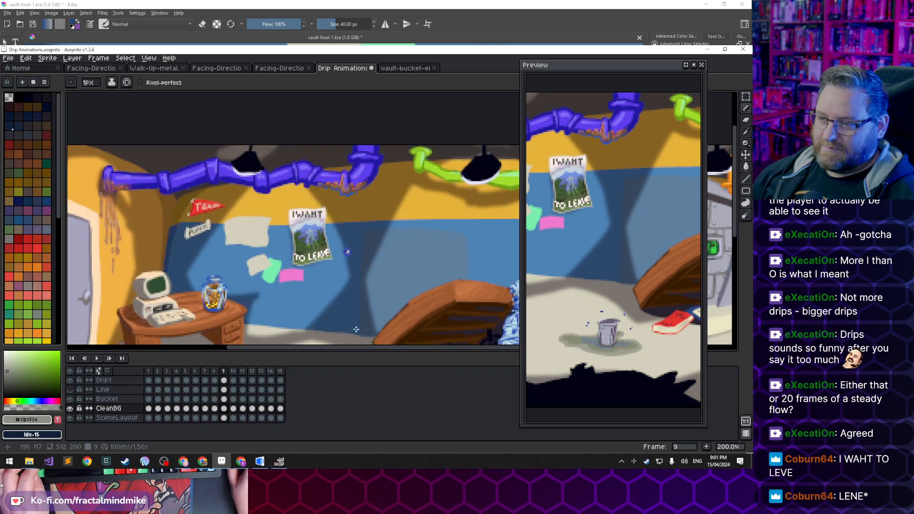
scroll(306, 274, "up", 3)
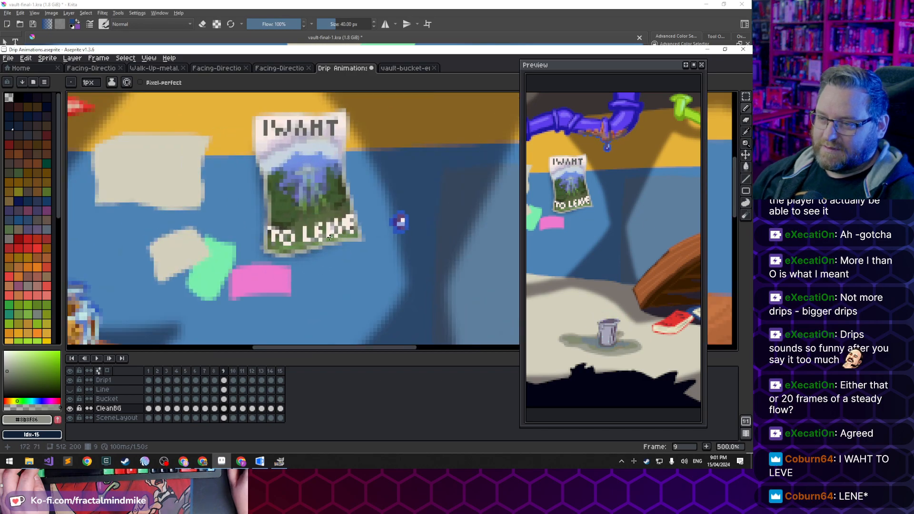
Rework the "A" and "V" of "LEAVE" using grey and pale lilac tones sampled from the lettering
key("alt")
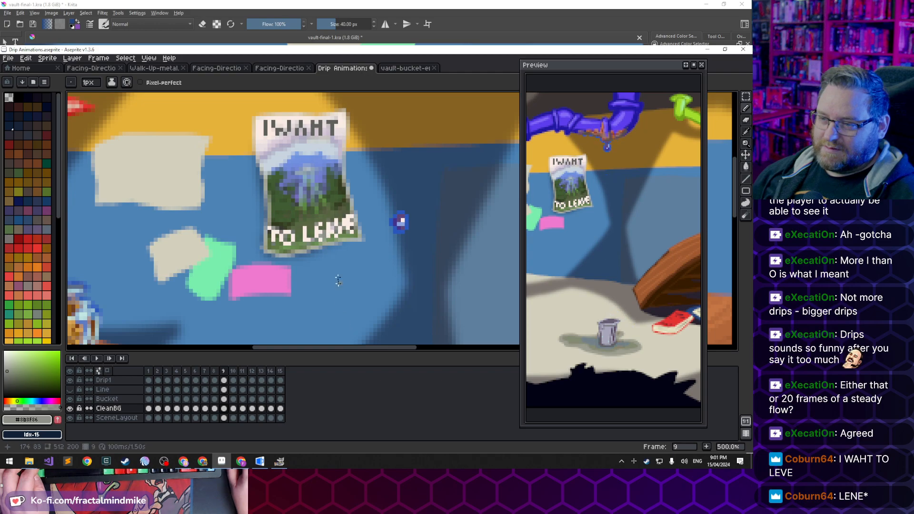
left_click(330, 236, "alt")
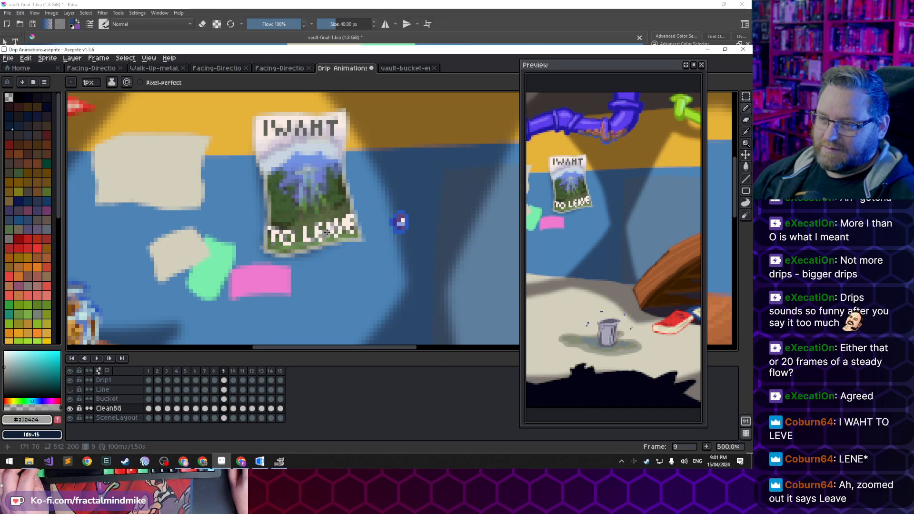
key("alt")
left_click(337, 224, "alt")
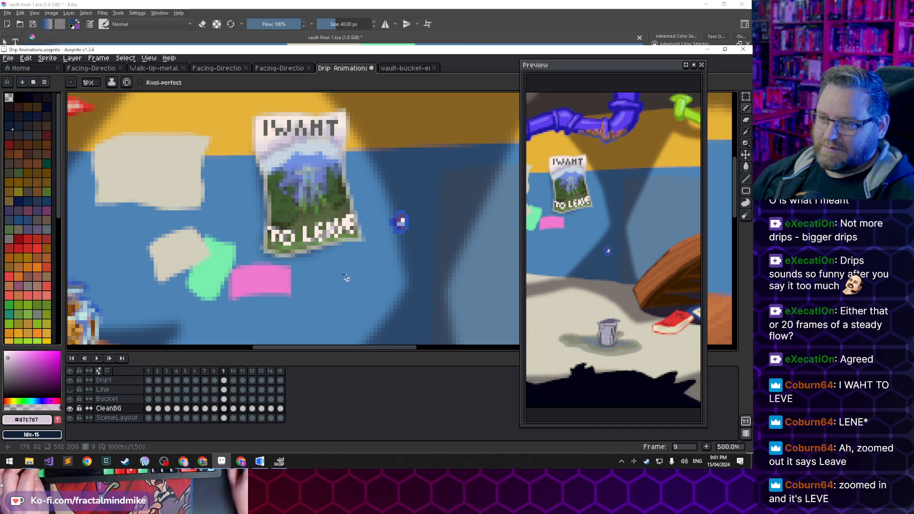
scroll(329, 238, "down", 2)
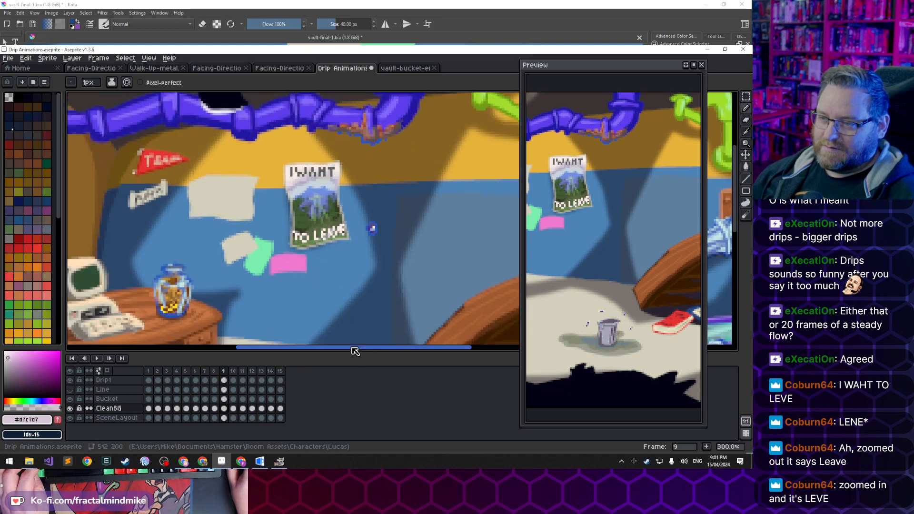
scroll(335, 234, "up", 3)
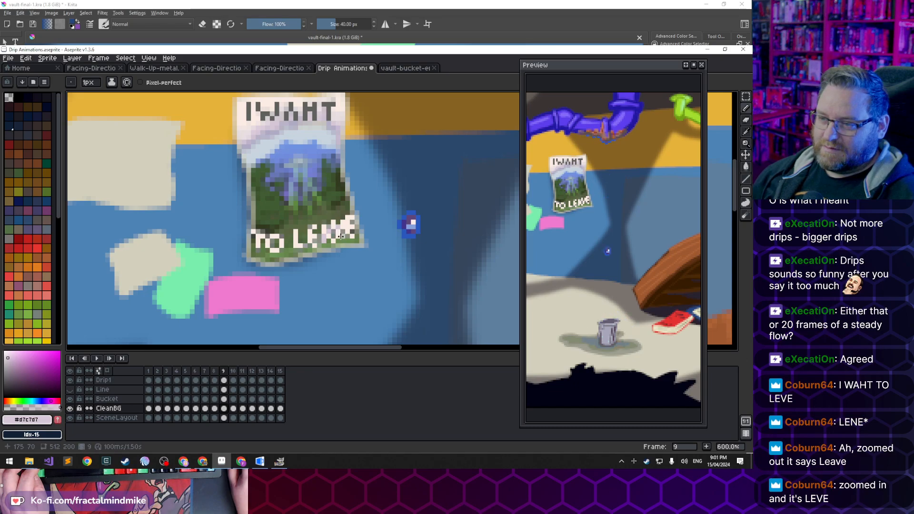
Sample a grey-green tone from the end of "LEAVE" and check the lettering's legibility both close up and at room scale
key("i")
left_click(349, 233)
key("b")
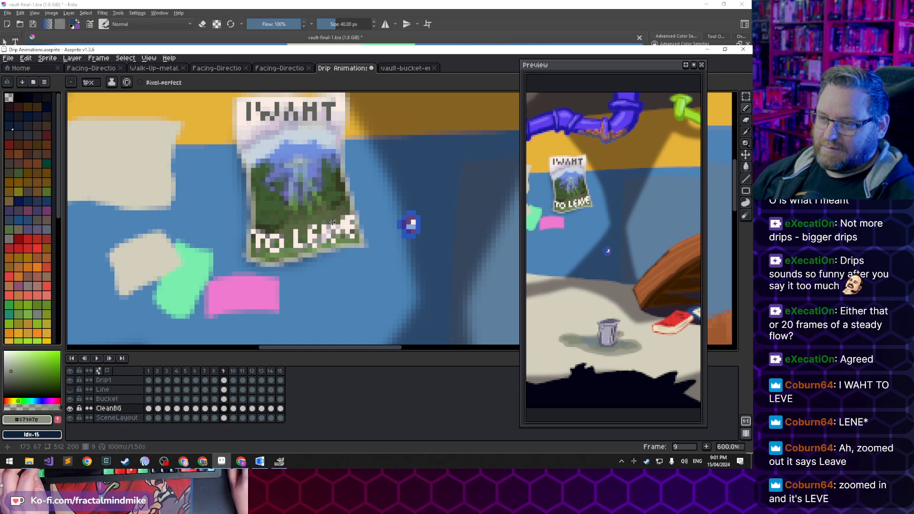
scroll(347, 242, "down", 5)
scroll(345, 256, "up", 1)
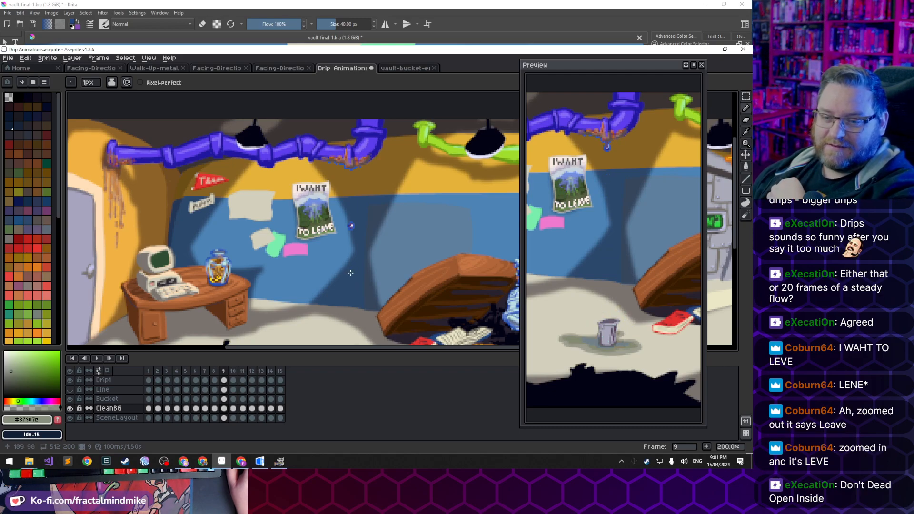
scroll(350, 273, "up", 4)
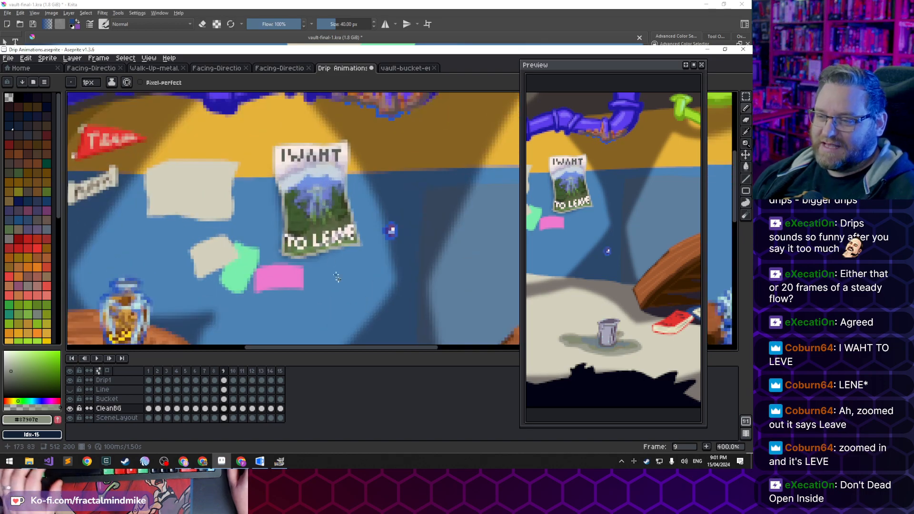
scroll(354, 256, "up", 3)
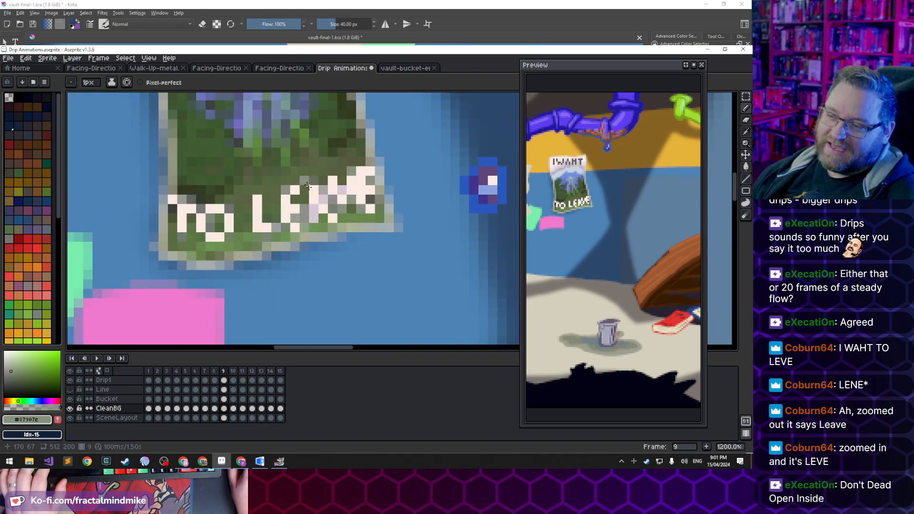
scroll(324, 192, "down", 6)
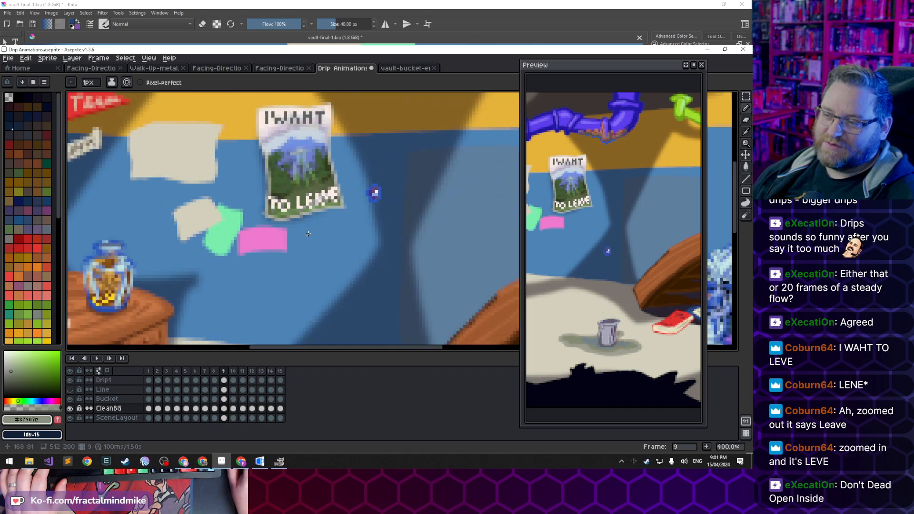
scroll(321, 252, "up", 1)
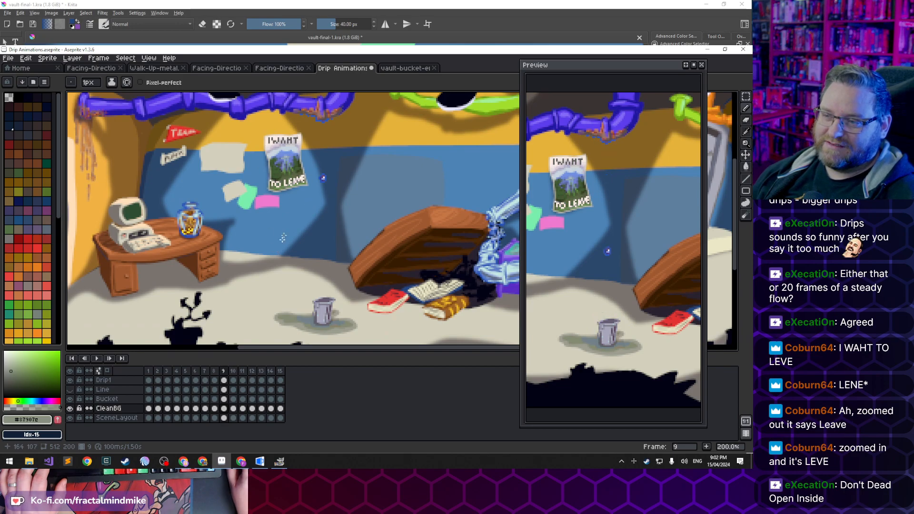
Draw a short, stepped grey-brown saucer brim across the blue mountain on the poster, using a colour sampled from its edge
scroll(292, 204, "up", 5)
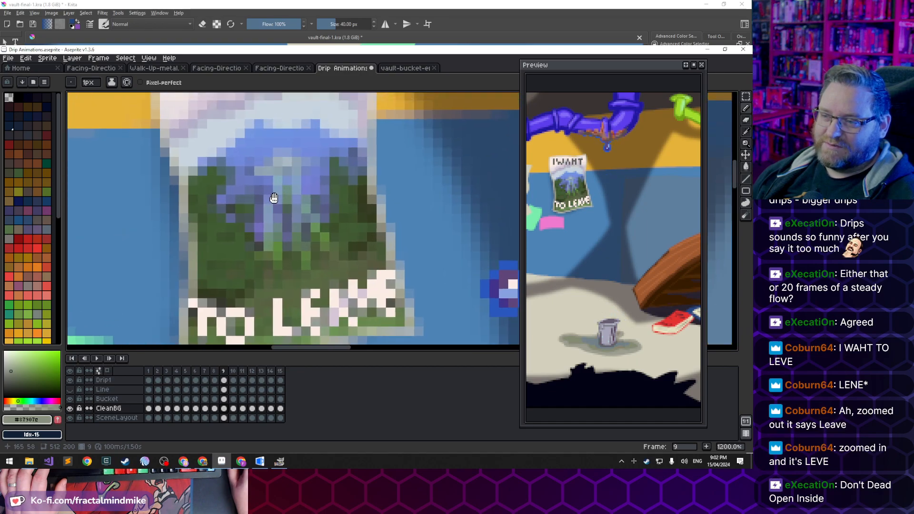
left_click(376, 194, "alt")
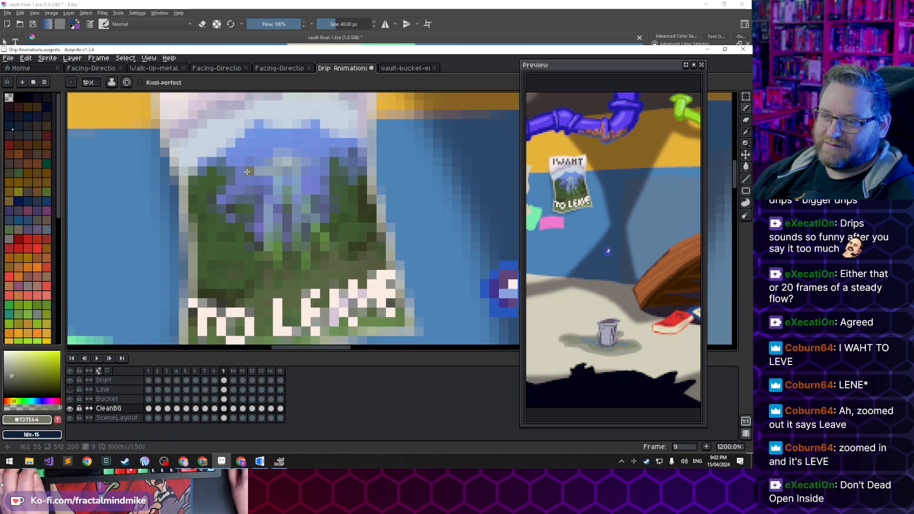
left_click_drag(270, 172, 279, 171)
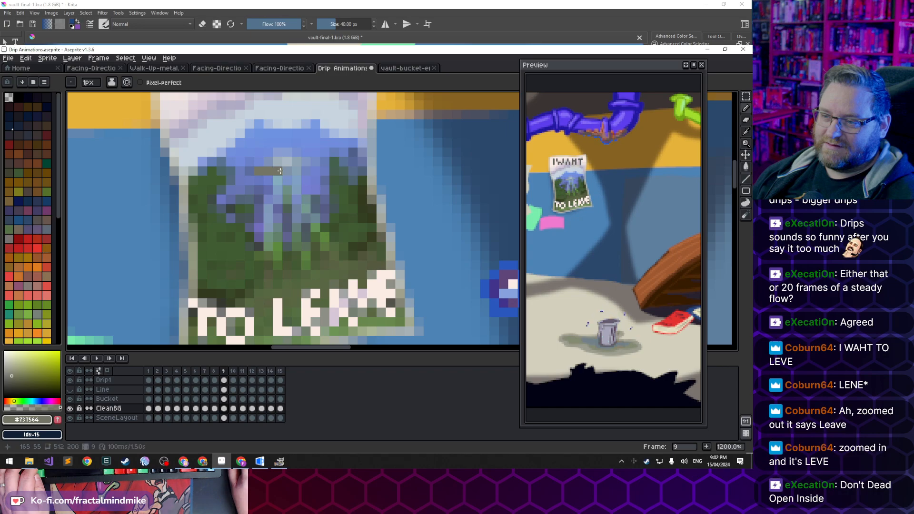
left_click(287, 170)
left_click(296, 162)
left_click(306, 162)
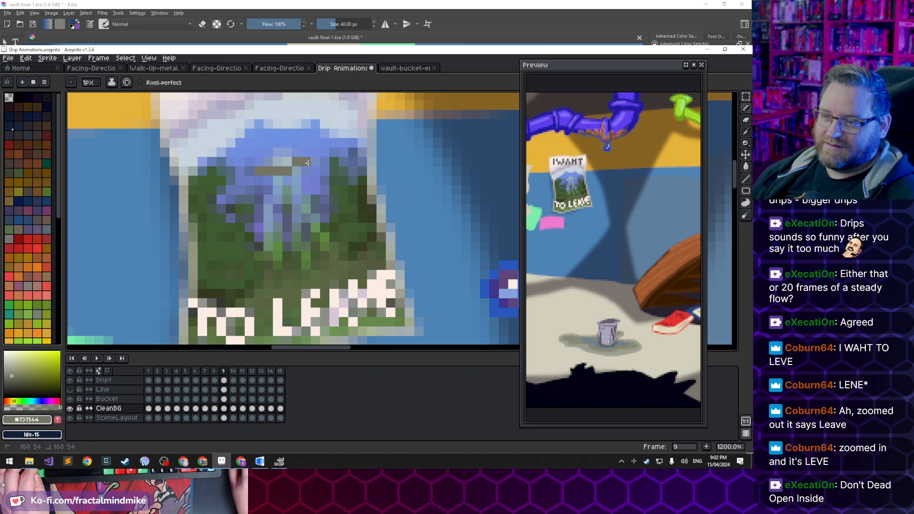
Place muted blue-purple dome pixels above the saucer brim with a colour sampled from the mountain, and sample a neighbouring shade
left_click(329, 173, "alt")
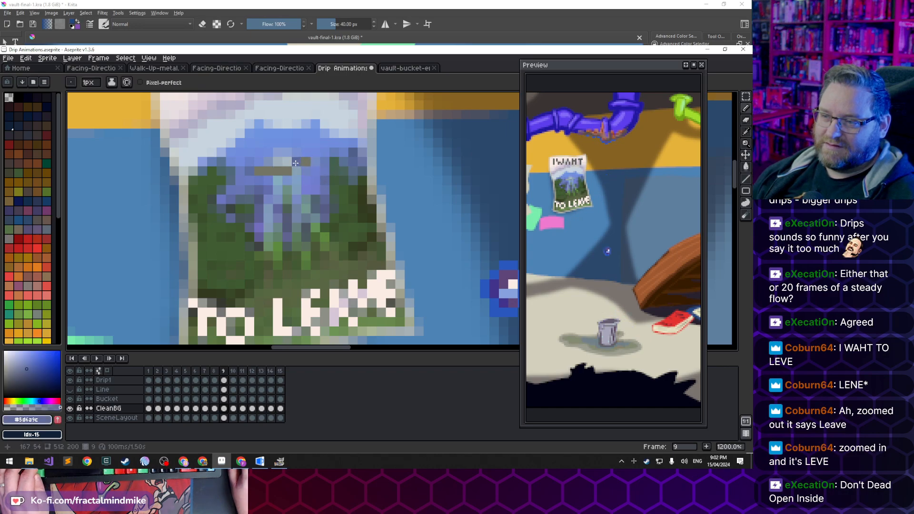
left_click(296, 155)
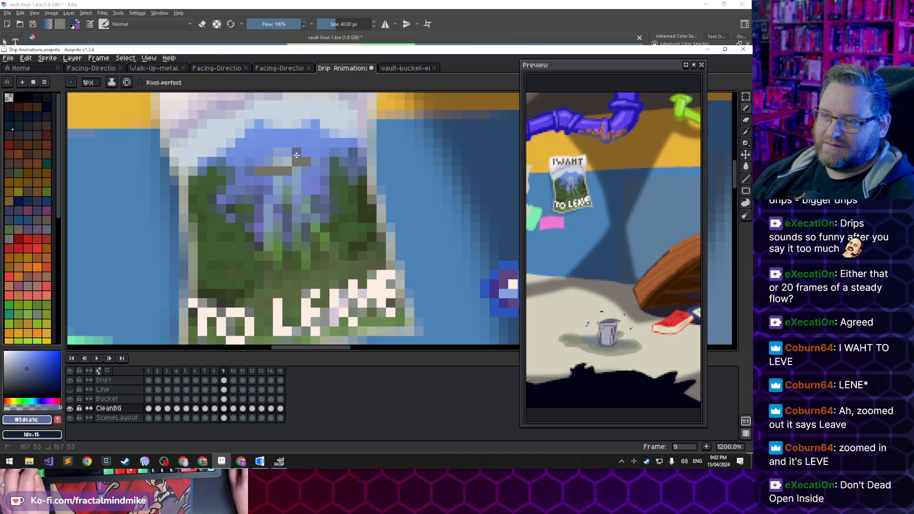
left_click(273, 154)
left_click(268, 153)
left_click(259, 161)
left_click(245, 166, "alt")
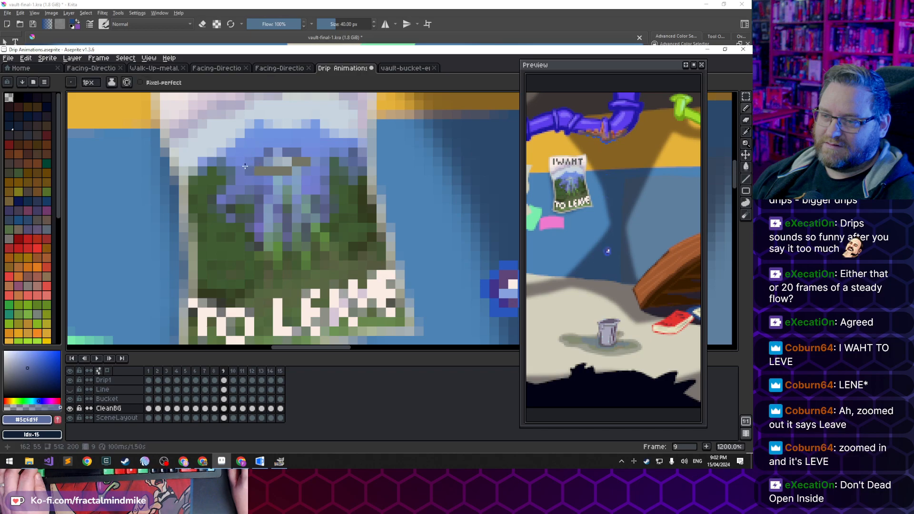
Sample blue and purple shades from the mountain around the saucer for blending its outline
key("alt")
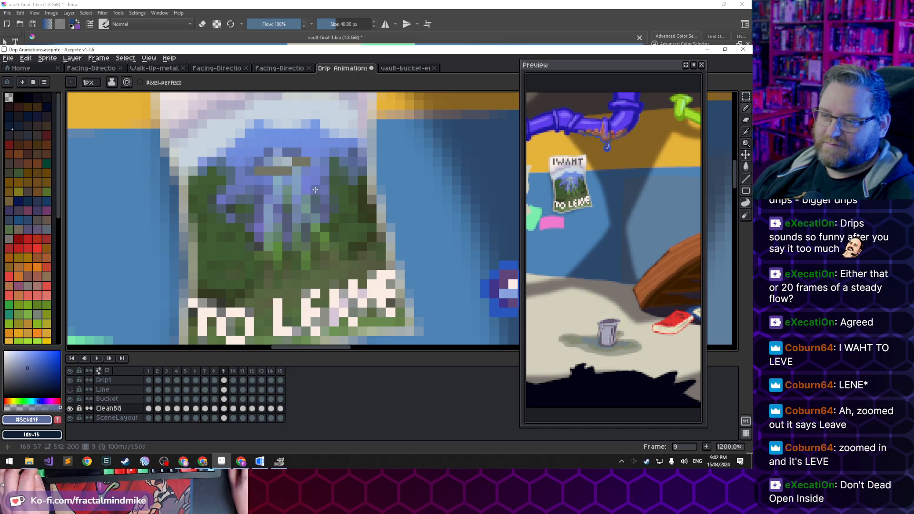
key("alt")
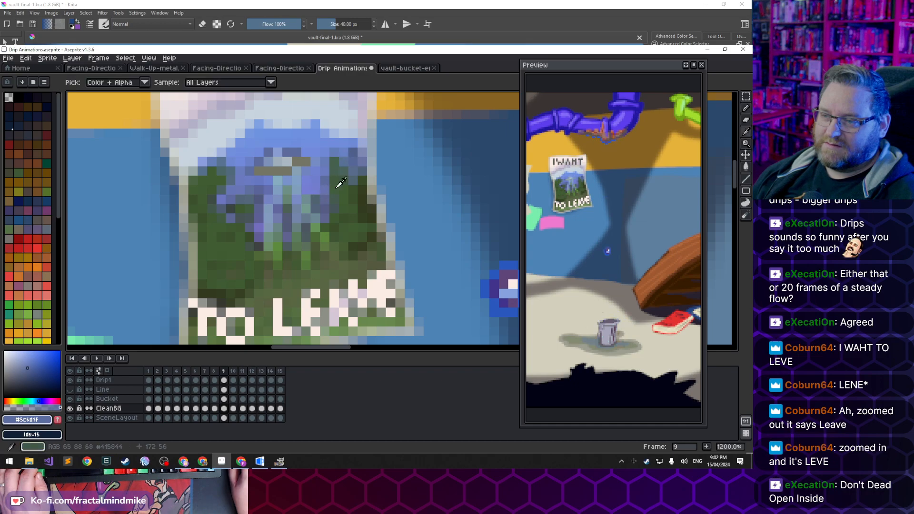
left_click(285, 163, "alt")
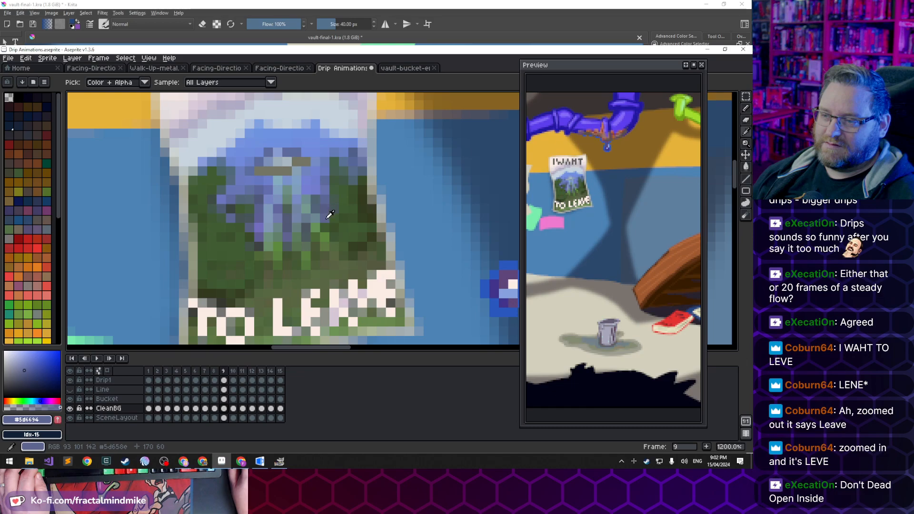
left_click(292, 165, "alt")
key("alt")
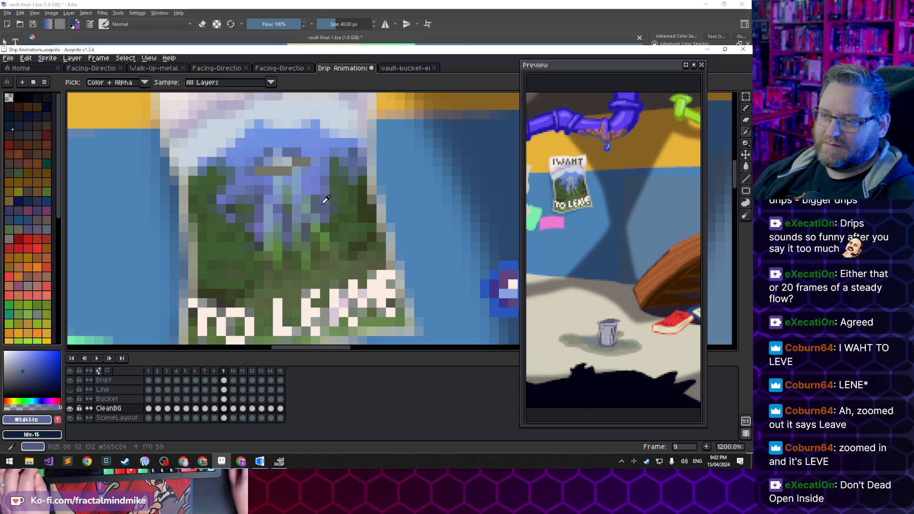
left_click(348, 149, "alt")
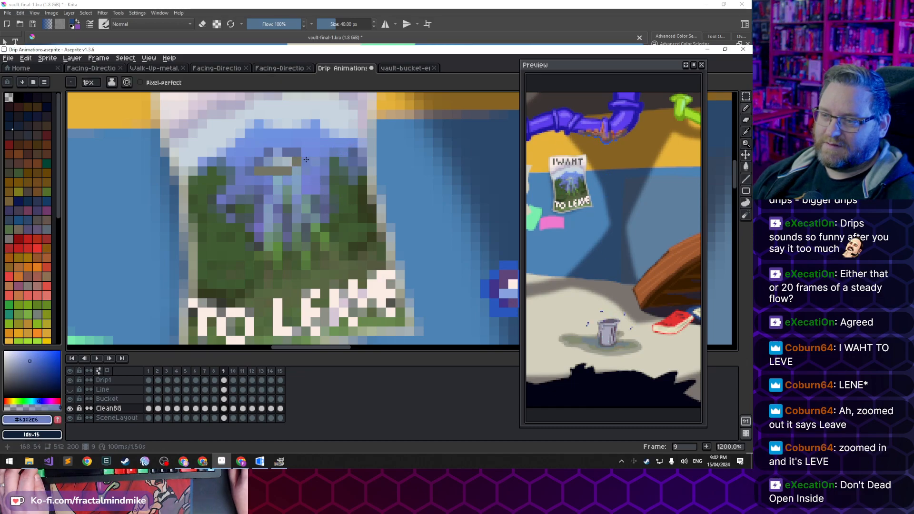
Fill the pale pixels above the saucer brim with a violet sampled from the mountain and check the poster at full-room scale
key("alt")
left_click(265, 185, "alt")
key("alt")
left_click(270, 188, "alt")
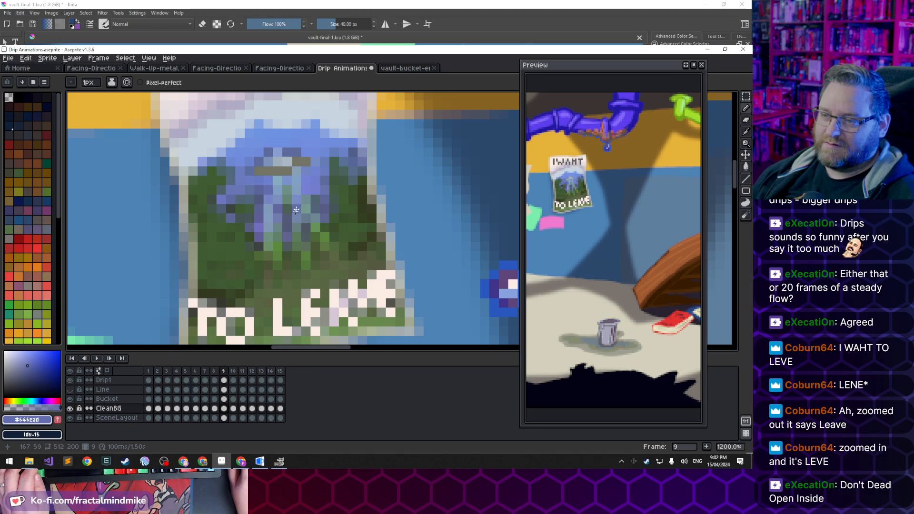
scroll(263, 240, "down", 5)
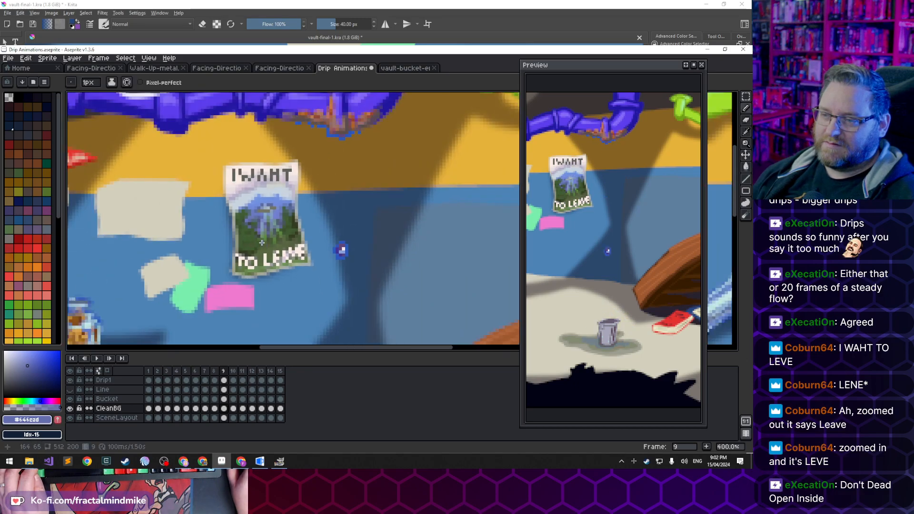
scroll(261, 225, "up", 5)
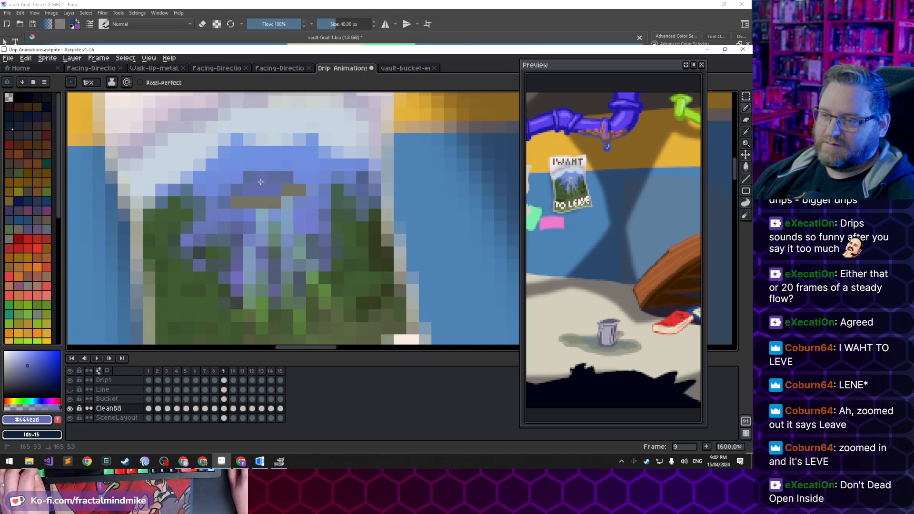
scroll(224, 281, "down", 7)
scroll(228, 278, "down", 2)
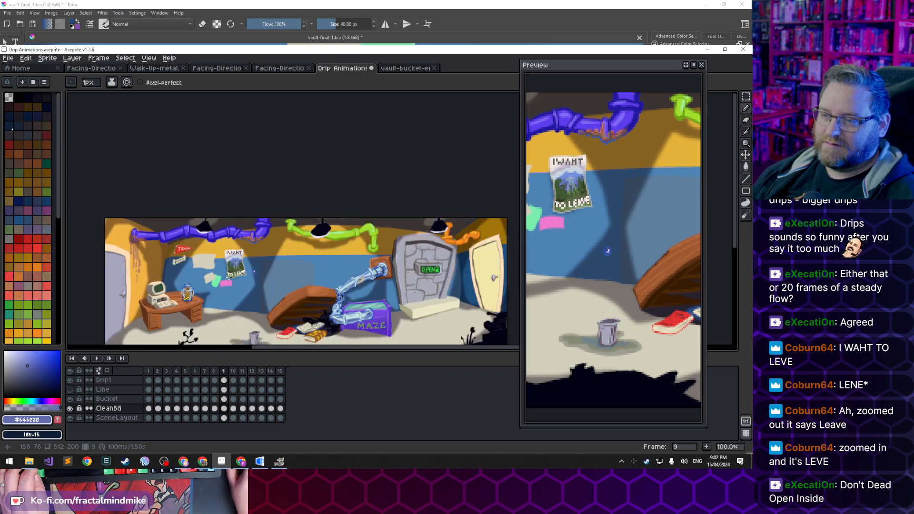
Repaint most of the saucer's brown brim on the poster with slate blue (#4f6279) sampled from the mountain's edge
scroll(229, 278, "up", 1)
scroll(234, 275, "up", 5)
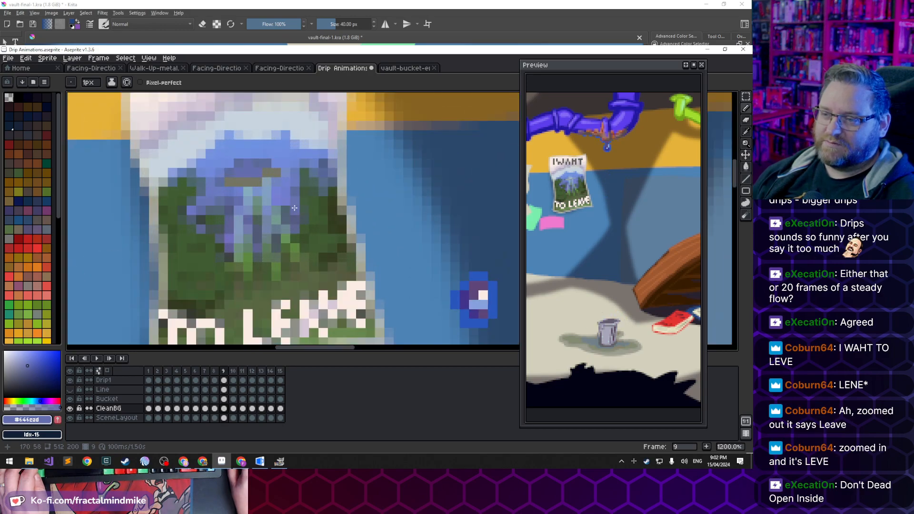
left_click(247, 167, "alt")
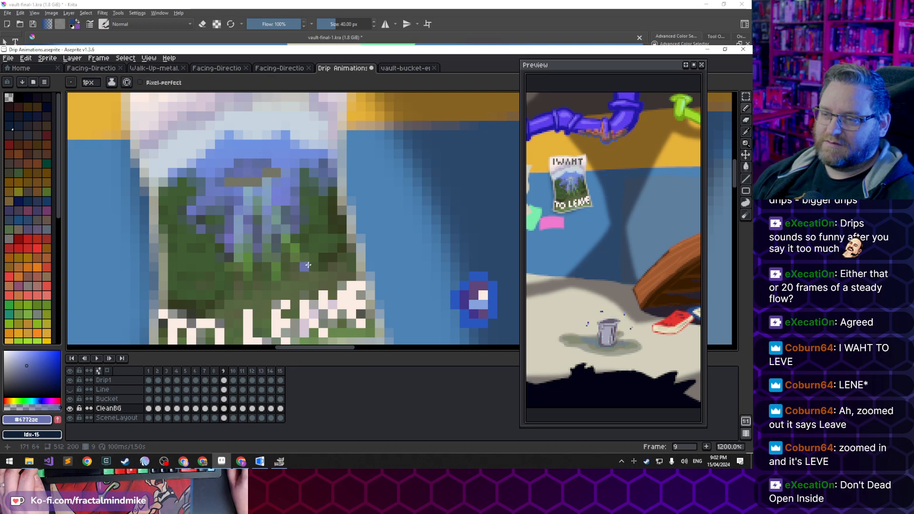
key("alt")
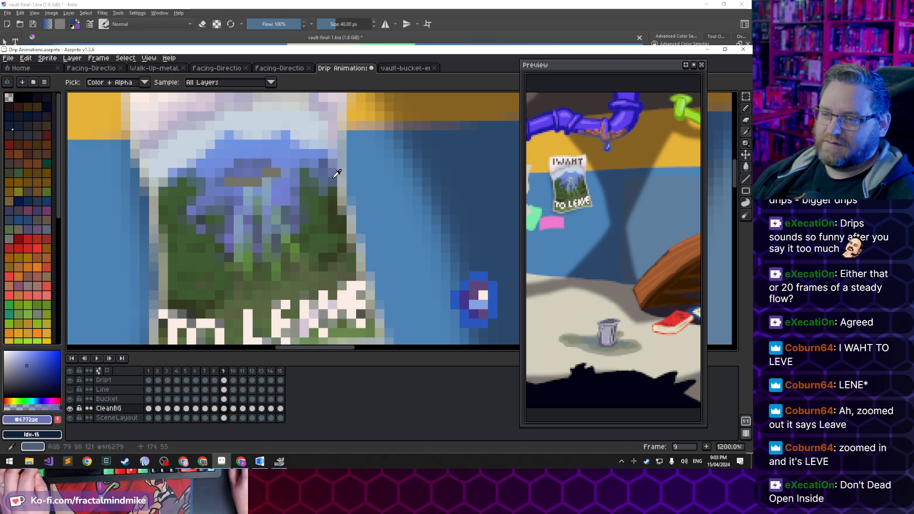
left_click(338, 180, "alt")
left_click_drag(231, 180, 270, 175)
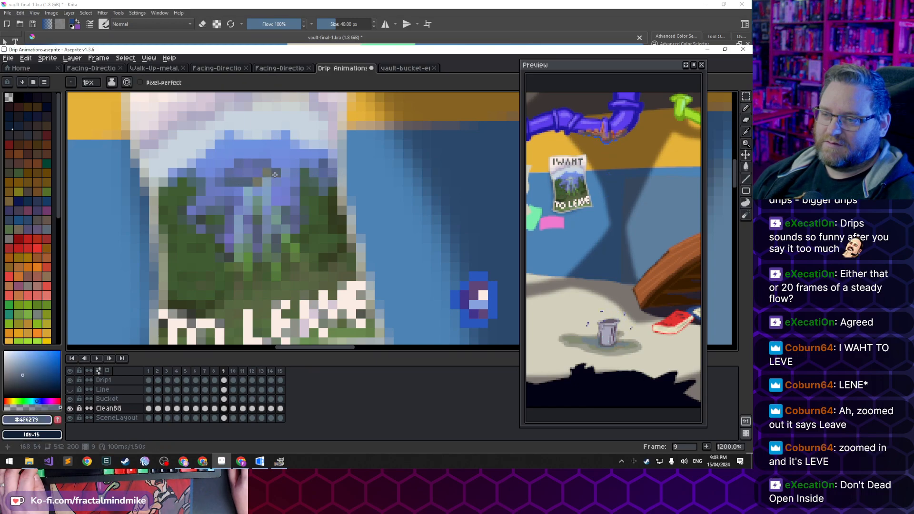
Try dark green and slate shades sampled around the mountain for the saucer's underside and compare at a wider view
left_click(329, 198, "alt")
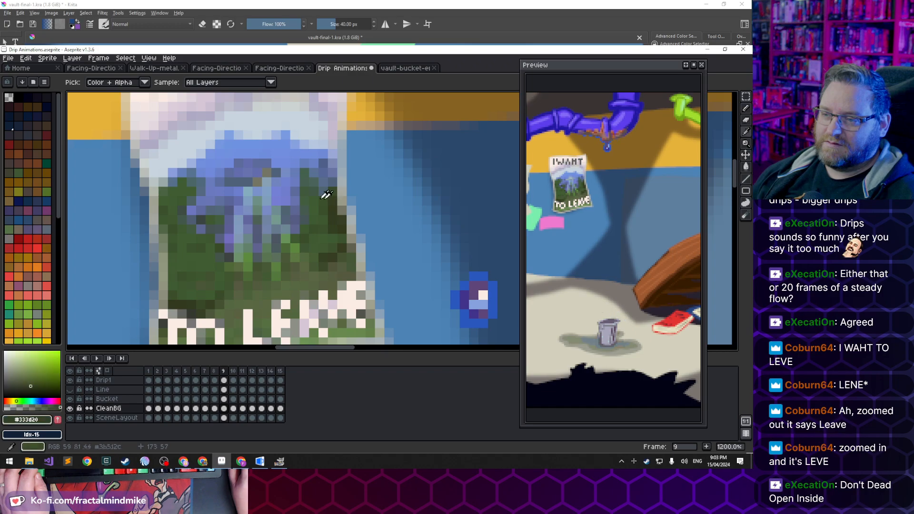
left_click(232, 209, "alt")
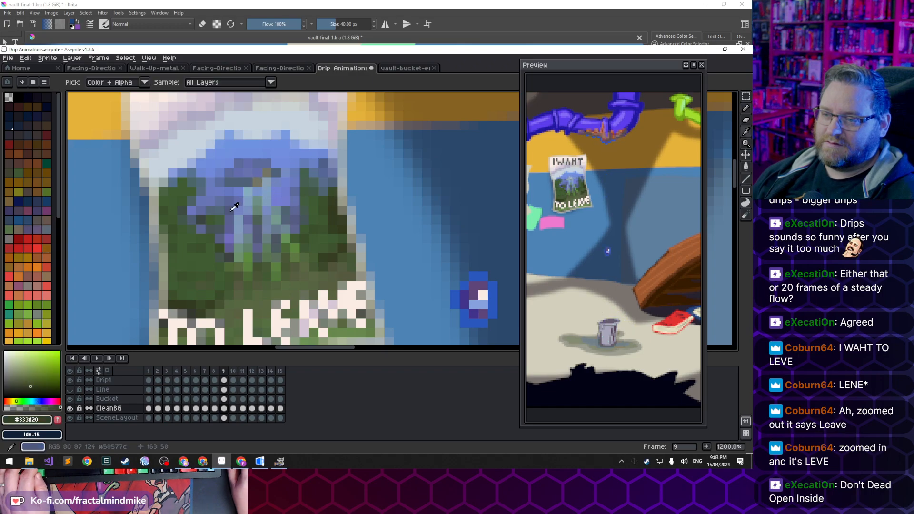
left_click(231, 211, "alt")
left_click(197, 220, "alt")
left_click(216, 209, "alt")
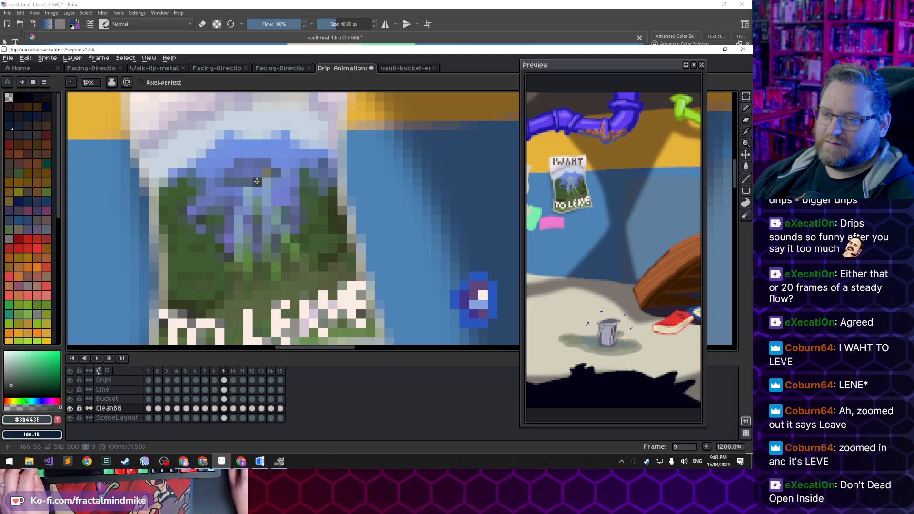
key("alt")
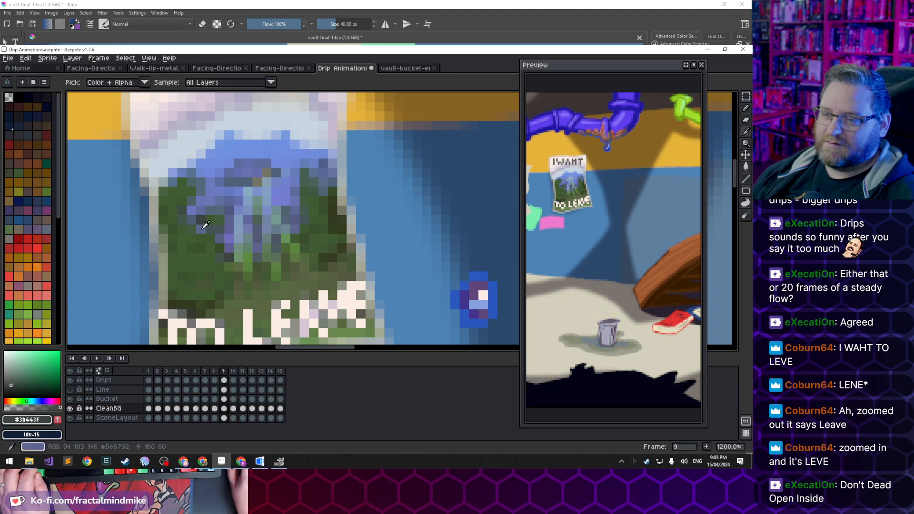
left_click(234, 252, "alt")
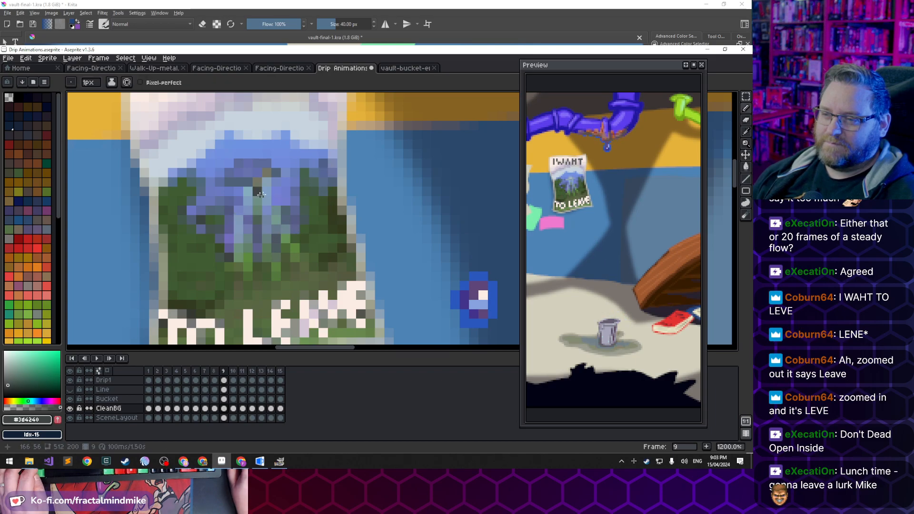
scroll(274, 235, "down", 6)
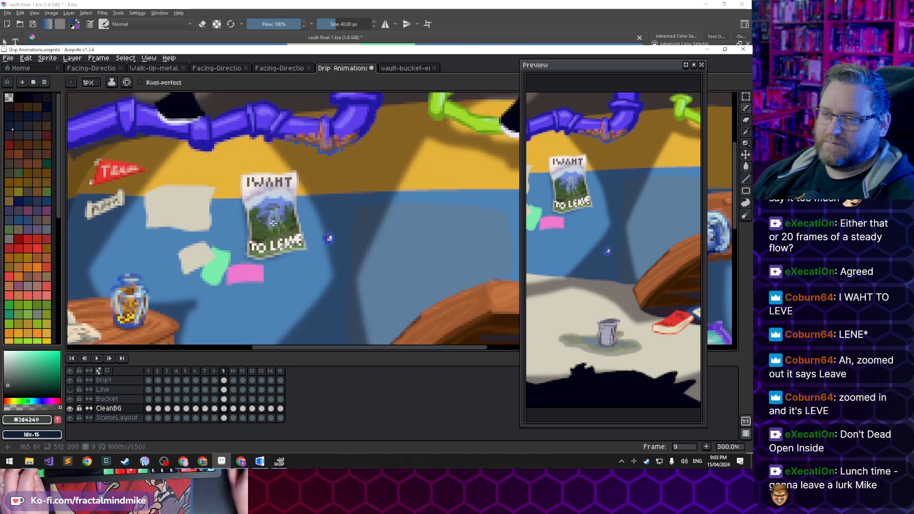
Replace the remaining brown pixels of the saucer brim with the slate blue (#4f6279) sampled from the brim itself
scroll(272, 223, "up", 7)
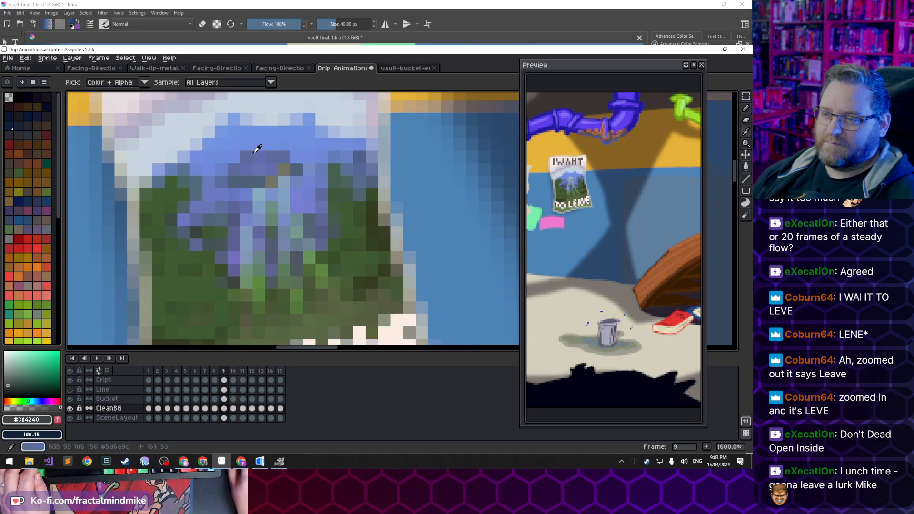
left_click(280, 150, "alt")
left_click(276, 179)
key("ctrl+z")
left_click(266, 179, "alt")
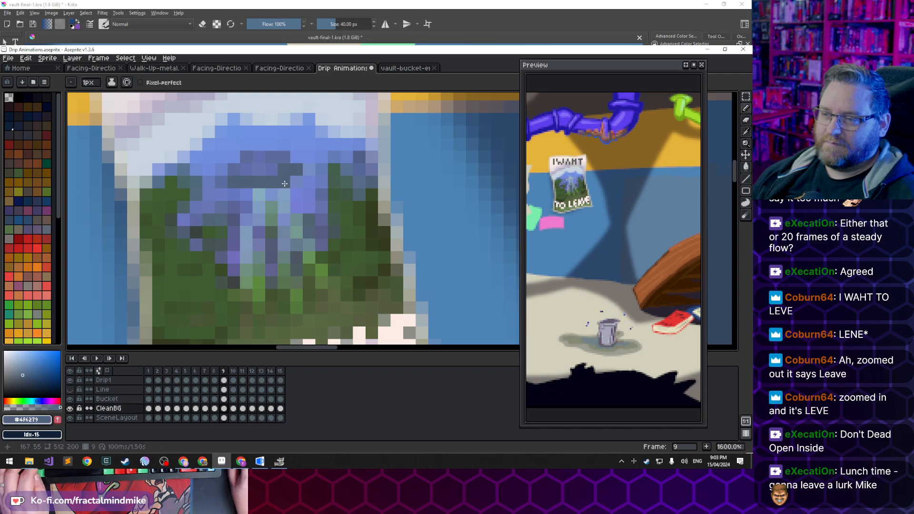
Sample a muted blue-violet from the mountain's outer edge for the saucer and check the poster at a smaller scale
key("alt")
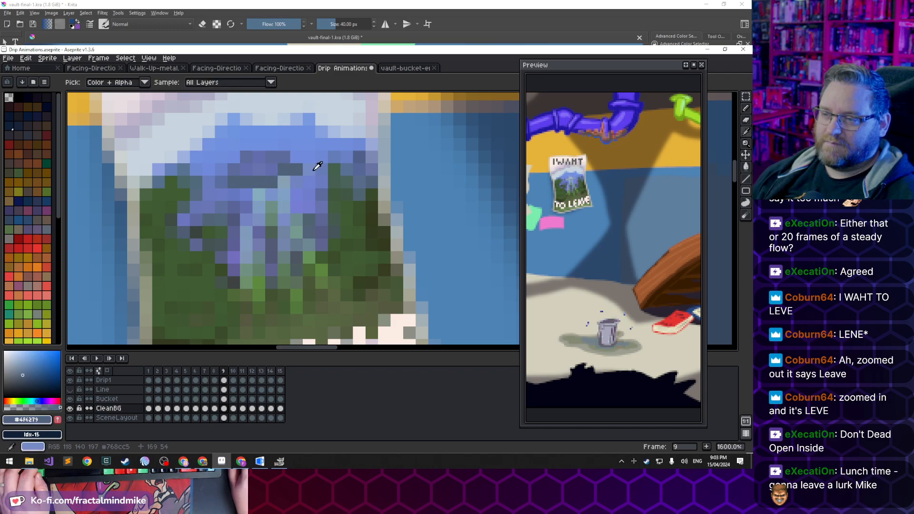
left_click(363, 164, "alt")
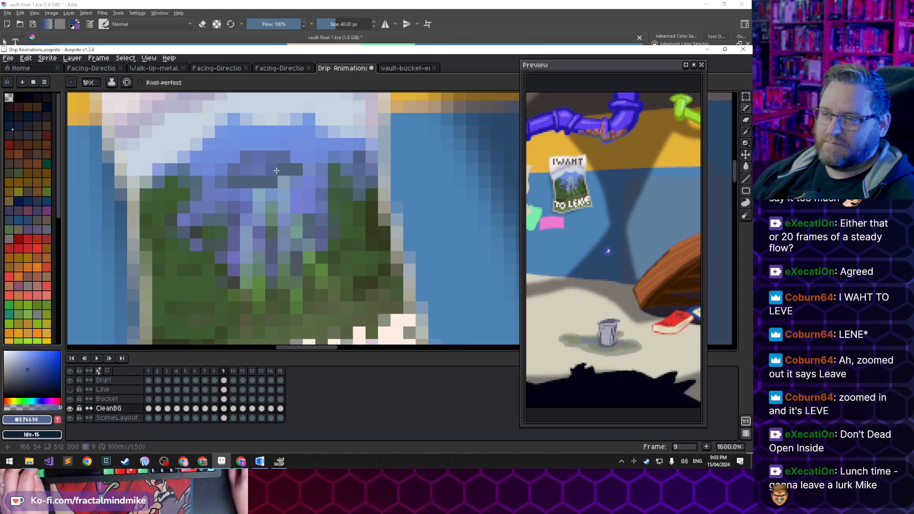
scroll(284, 181, "down", 7)
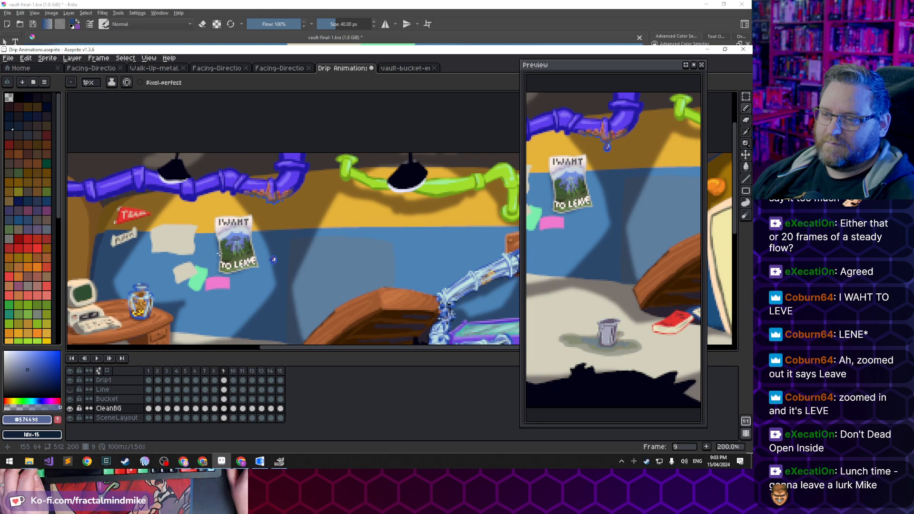
scroll(206, 226, "up", 1)
scroll(307, 278, "up", 4)
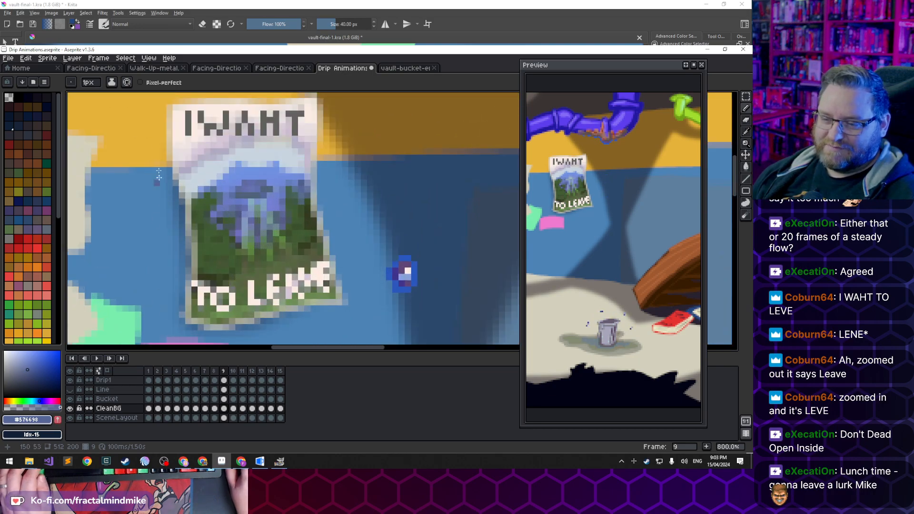
Copy the 12 × 6 pixel saucer area from frame 9 of CleanBG and paste it in place on frames 1 to 3
key("m")
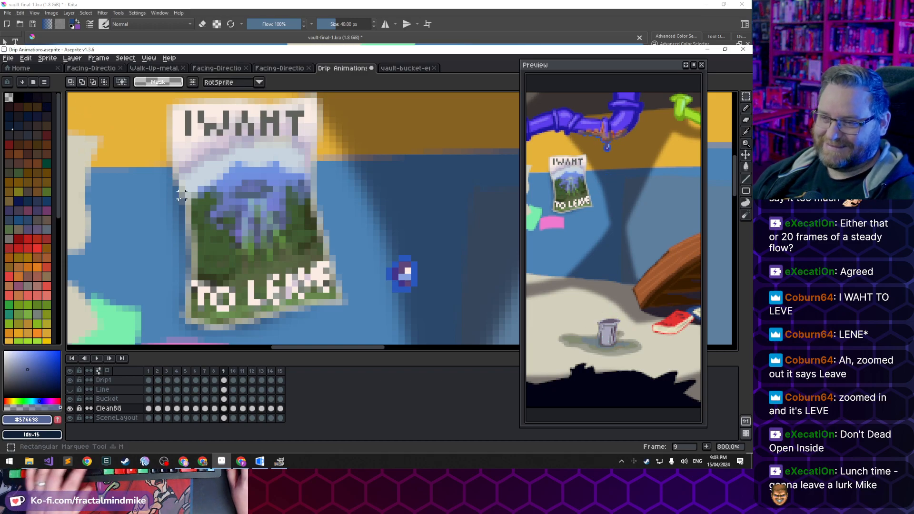
left_click_drag(218, 175, 293, 213)
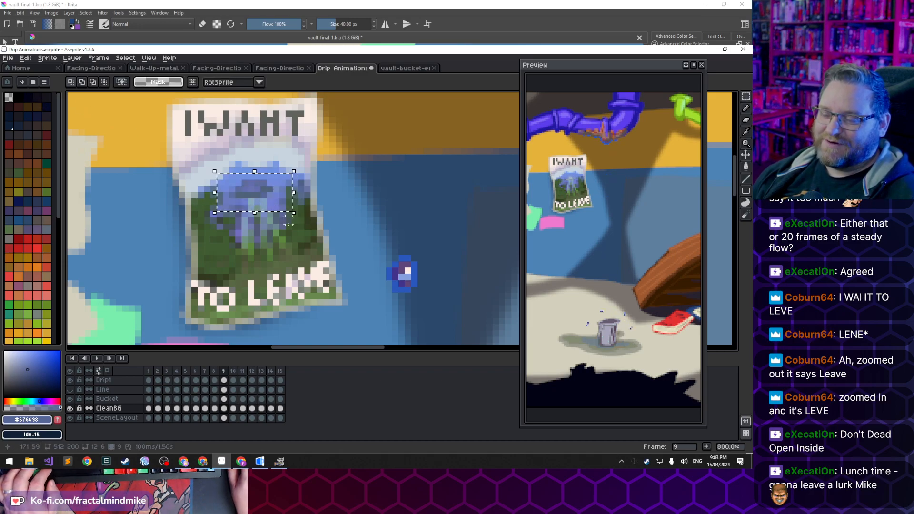
left_click(148, 370)
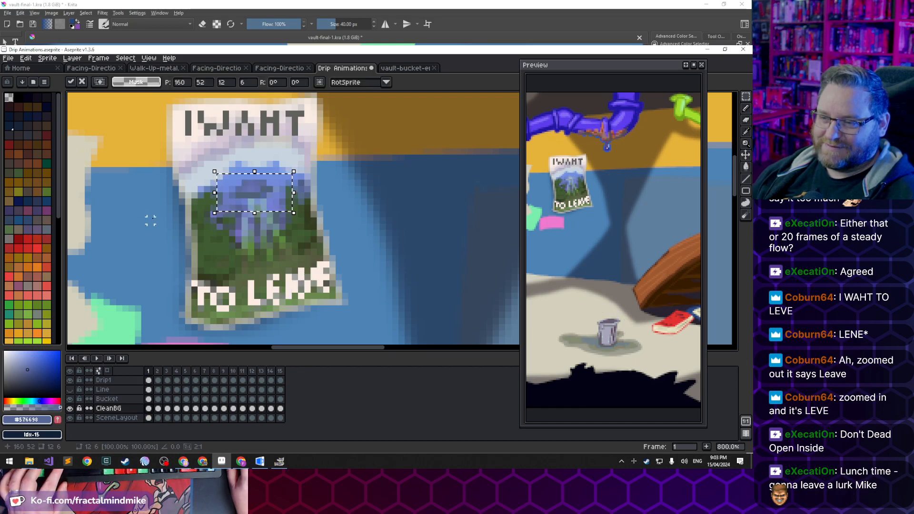
key("ctrl+d")
left_click(160, 374)
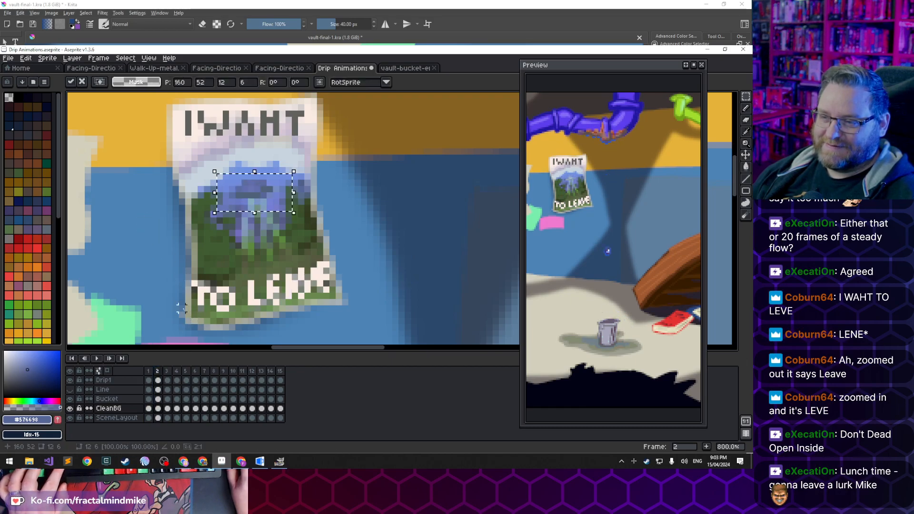
left_click(167, 372)
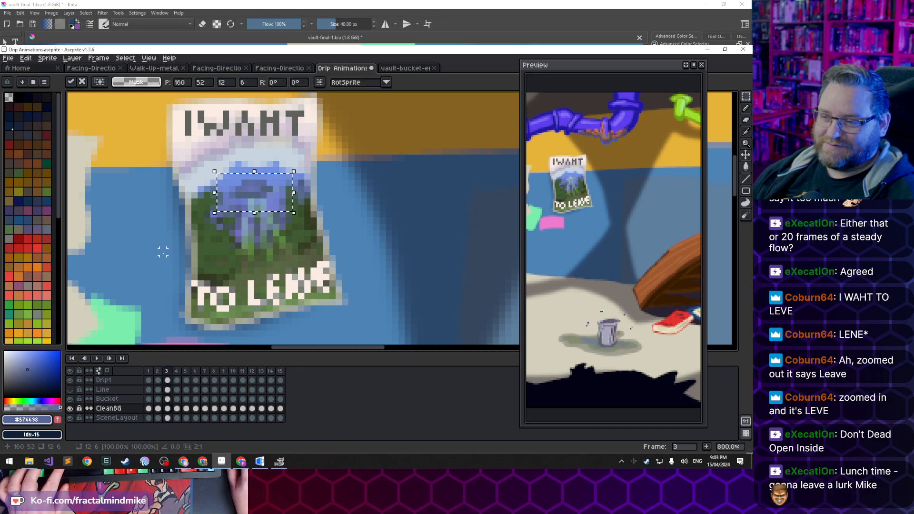
Paste the copied saucer patch in place on the following CleanBG frames up to frame 8
left_click(187, 372)
key("ctrl+shift+d")
key("ctrl+d")
key("Right")
left_click(204, 372)
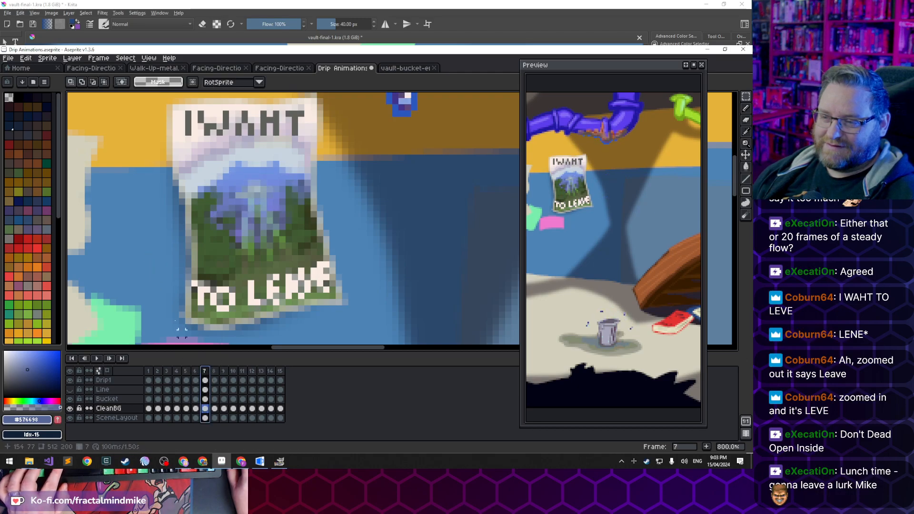
left_click(214, 372)
key("ctrl+v")
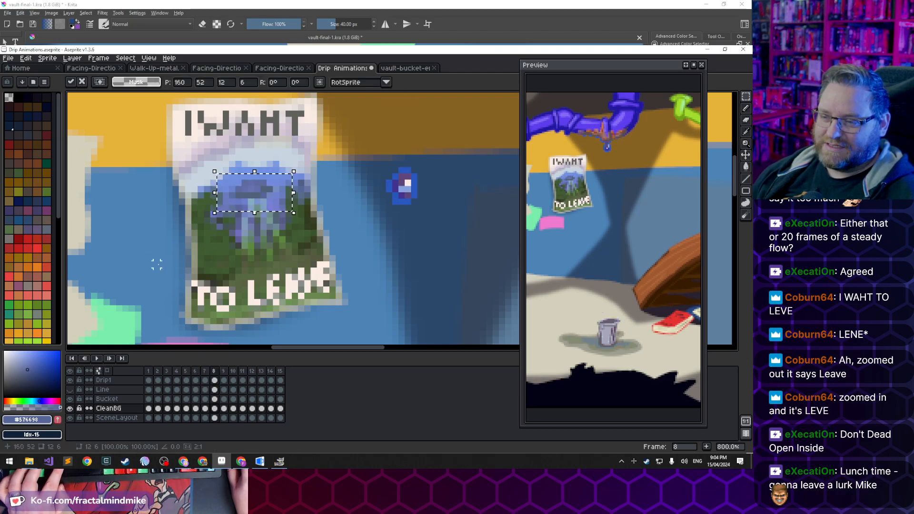
left_click(157, 271)
Skip frame 9 and paste the saucer patch in place on CleanBG frames 10, 11 and 12
left_click(224, 371)
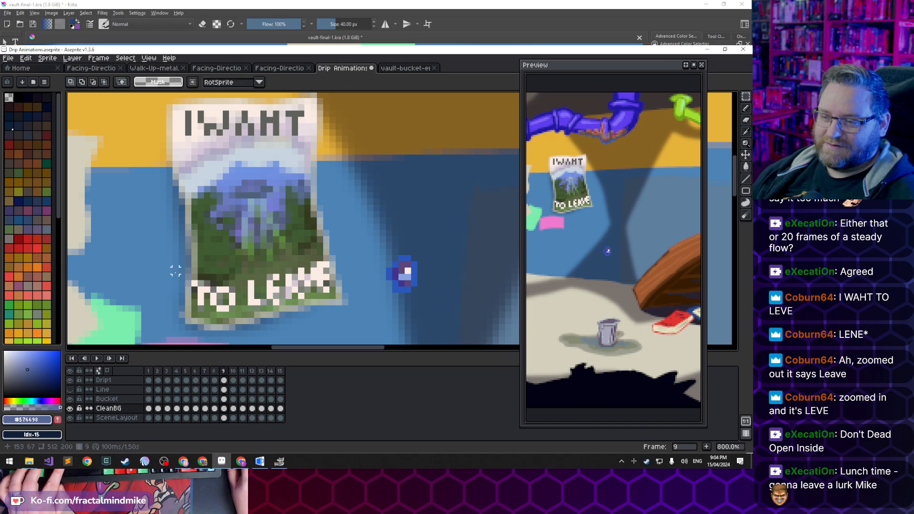
left_click(232, 370)
key("ctrl+v")
left_click(164, 258)
left_click(243, 372)
key("ctrl+v")
left_click(169, 245)
left_click(252, 371)
key("ctrl+v")
left_click(137, 257)
Paste the saucer patch in place on CleanBG frames 13, 14 and 15
left_click(262, 372)
key("ctrl+v")
left_click(164, 258)
left_click(271, 373)
key("ctrl+v")
left_click(143, 251)
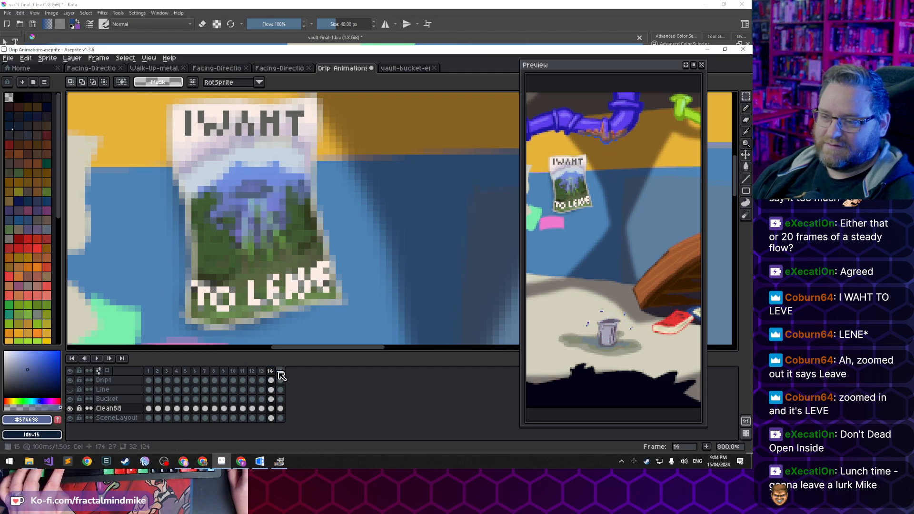
left_click(280, 372)
key("ctrl+v")
left_click(169, 264)
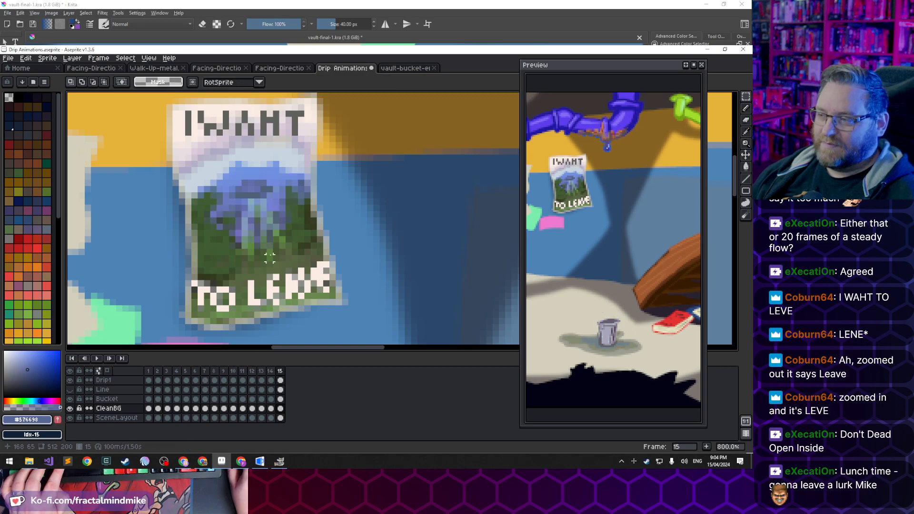
Examine the poster's lettering and saucer within the whole room scene at several scales
scroll(270, 260, "down", 2)
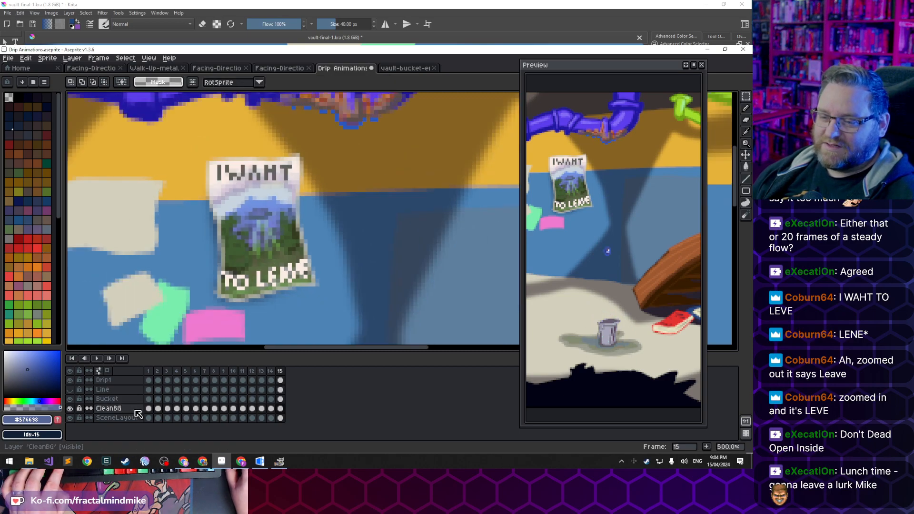
scroll(309, 300, "down", 4)
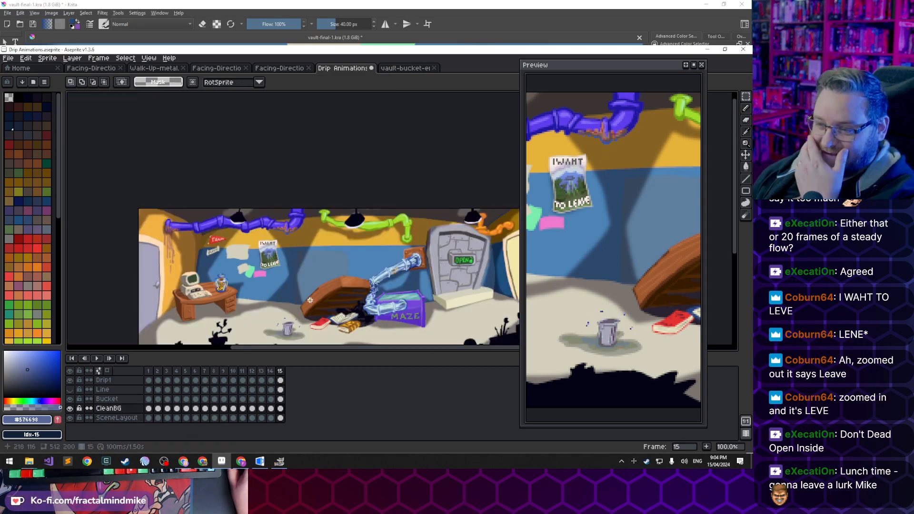
scroll(310, 300, "up", 3)
scroll(291, 276, "down", 3)
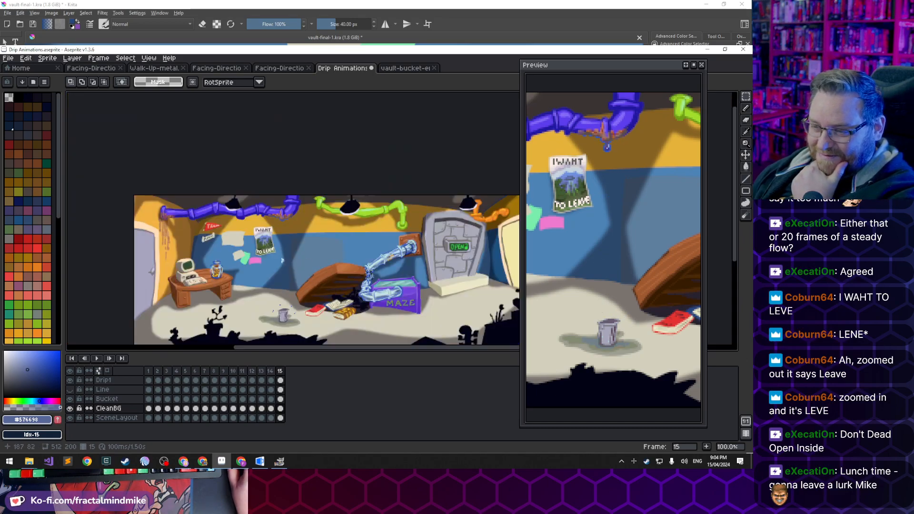
scroll(277, 274, "up", 1)
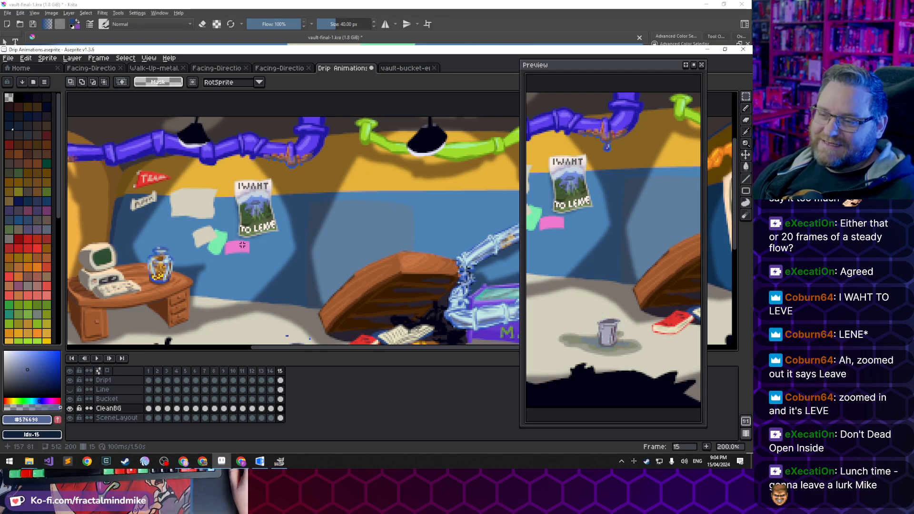
left_click_drag(242, 246, 299, 239)
scroll(309, 248, "up", 1)
scroll(316, 256, "down", 1)
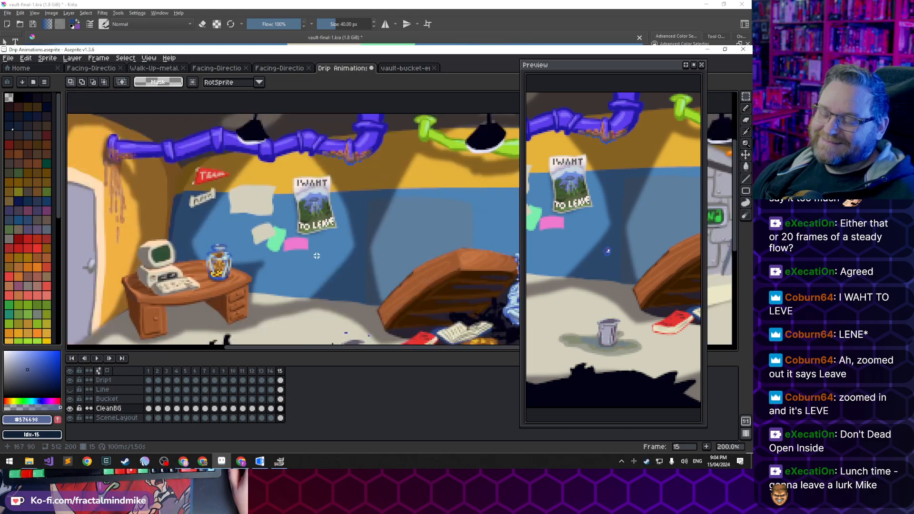
scroll(331, 234, "up", 1)
scroll(332, 250, "down", 1)
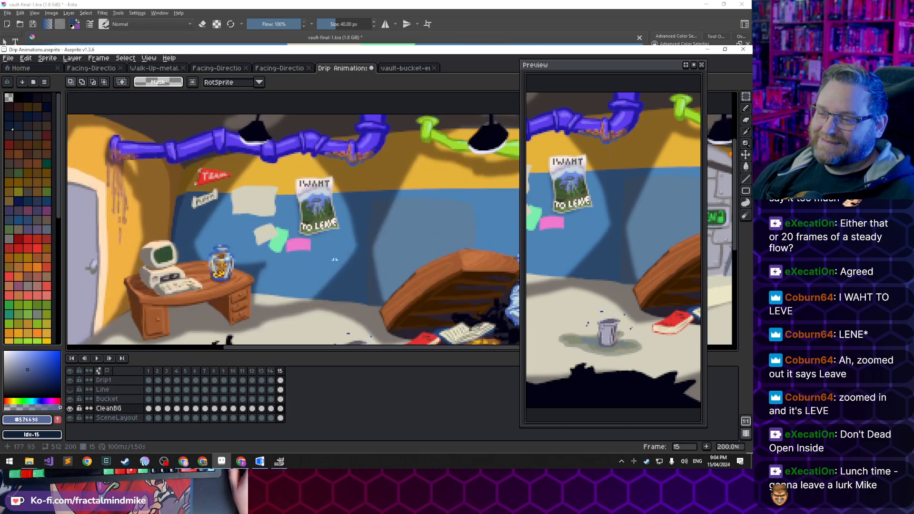
scroll(323, 257, "up", 1)
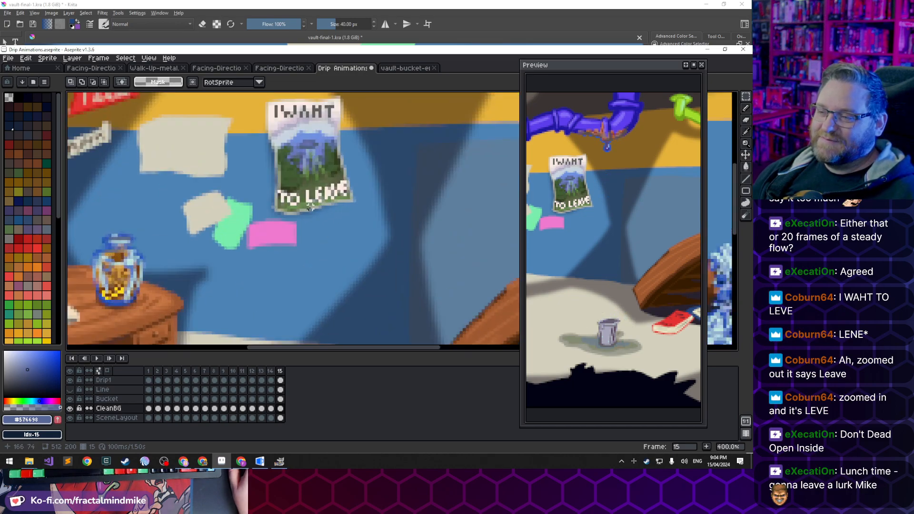
scroll(332, 229, "down", 1)
scroll(350, 244, "down", 2)
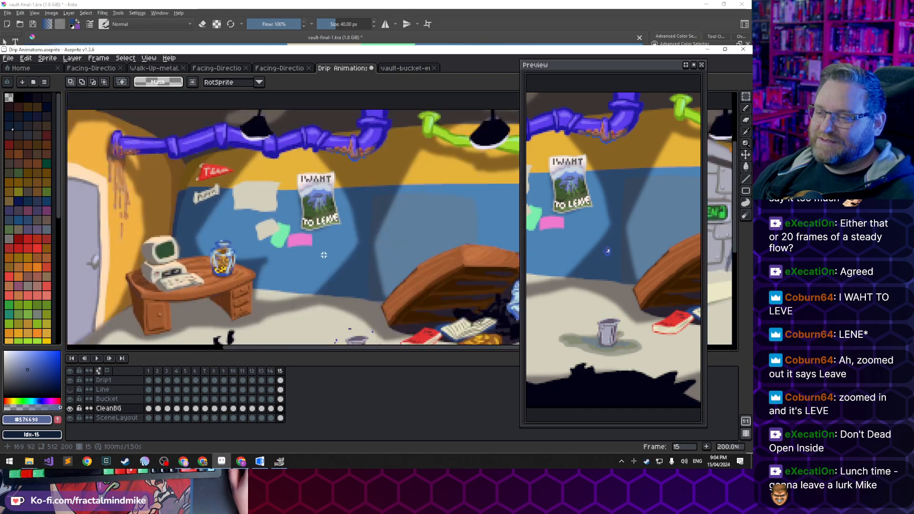
left_click_drag(353, 254, 279, 226)
scroll(288, 243, "up", 1)
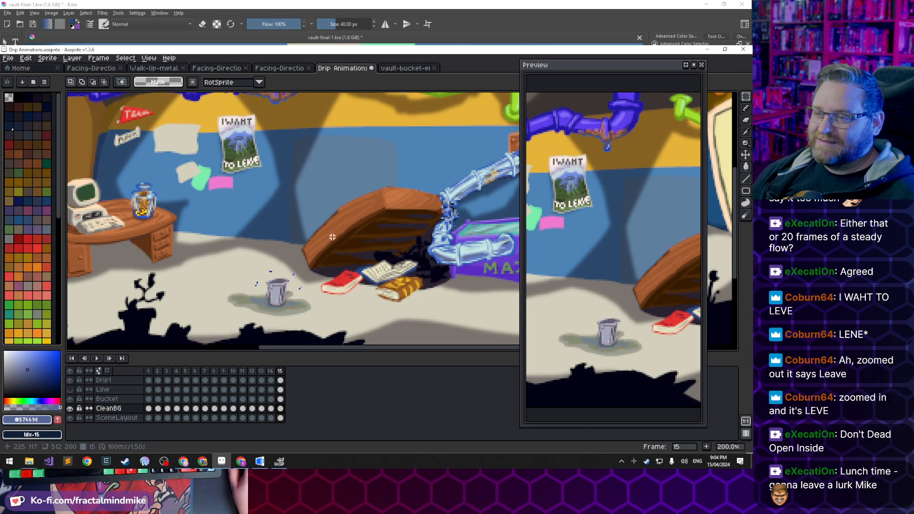
Try tinting the joining pixels of the N in the poster's "WANT" slate blue with a 1 px pencil, using the poster's own colour
scroll(219, 130, "up", 3)
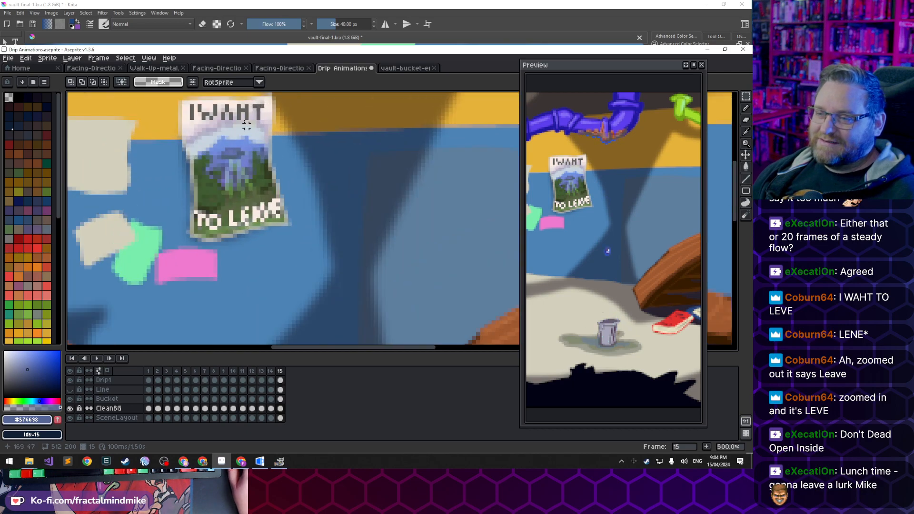
scroll(239, 129, "up", 2)
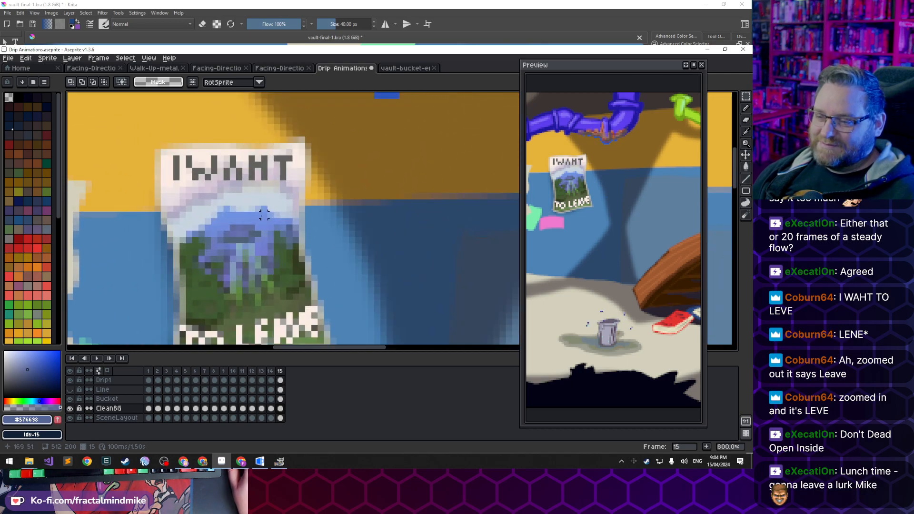
left_click_drag(251, 214, 306, 219)
left_click(293, 173, "alt")
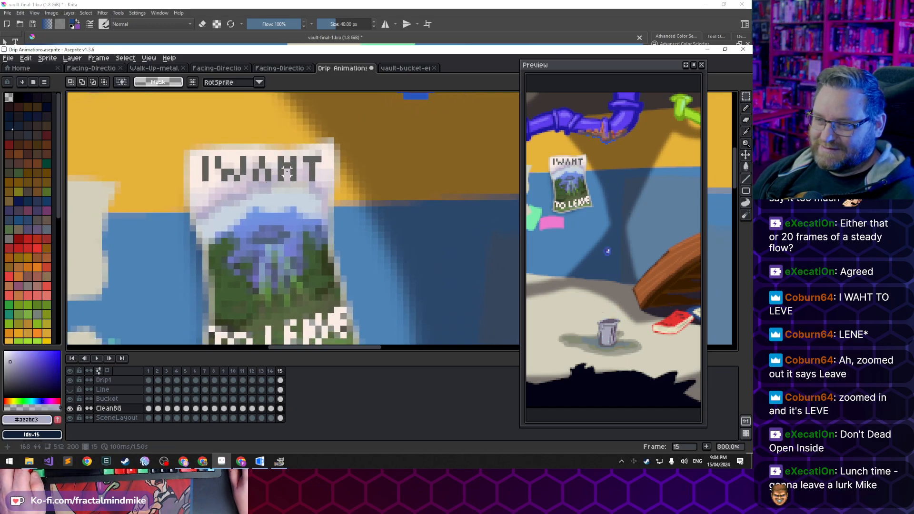
key("b")
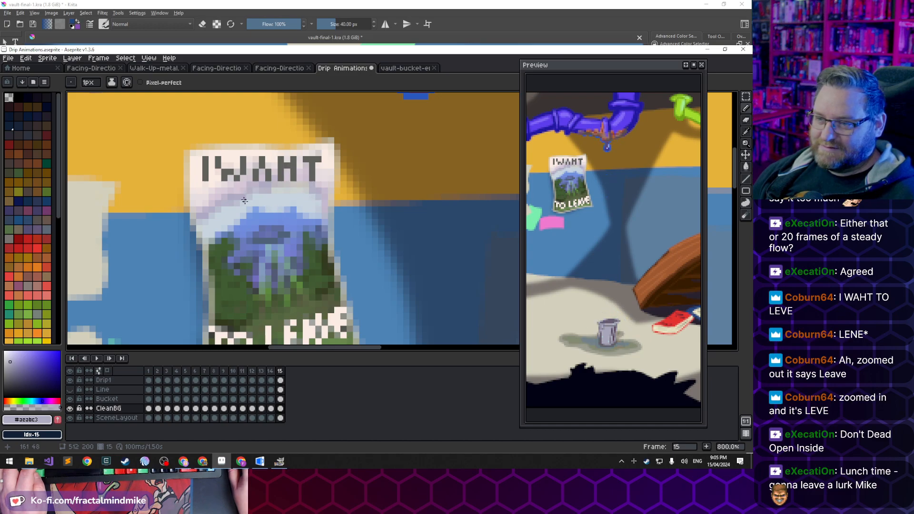
left_click(252, 255, "alt")
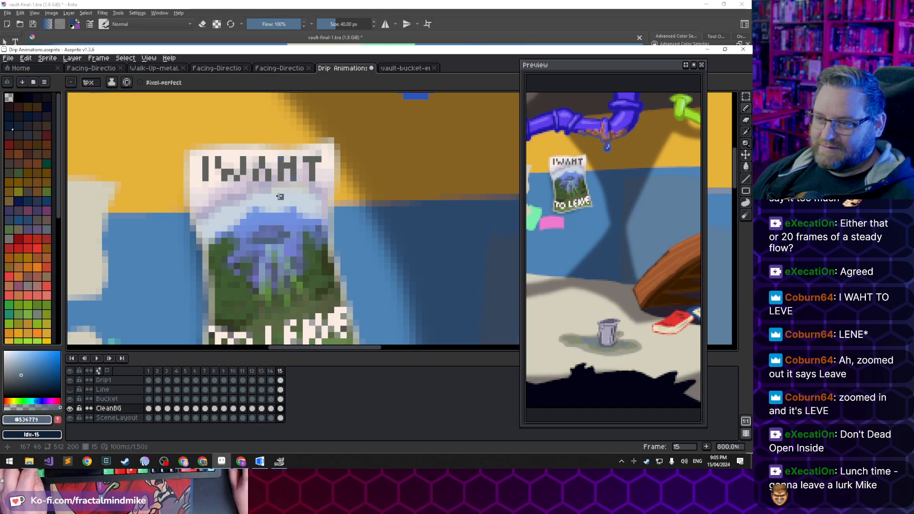
scroll(325, 273, "down", 4)
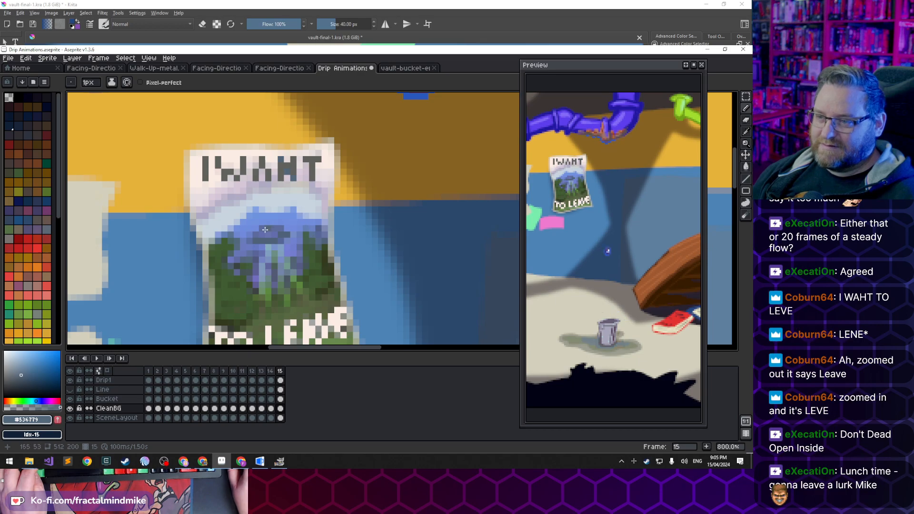
scroll(280, 276, "up", 4)
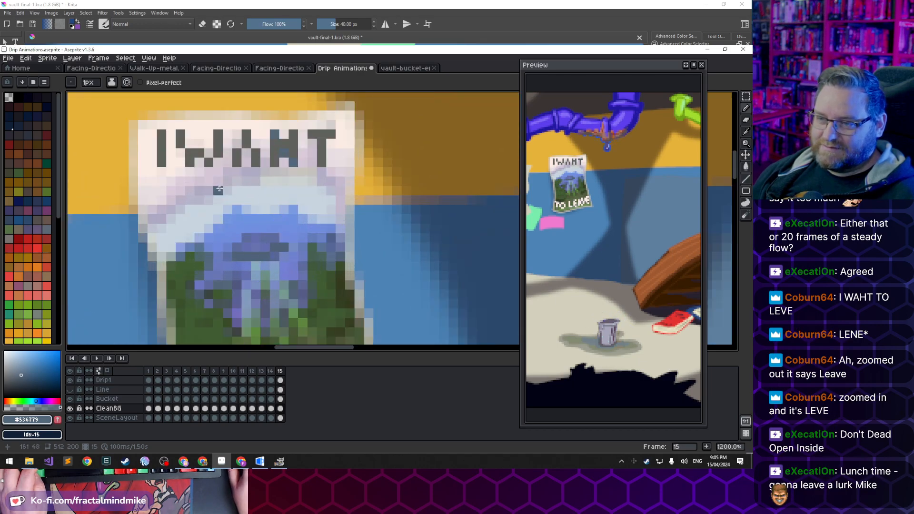
Recolour the blue pixels in the N of "WANT" with a grey-green sampled from the poster and check the lettering from a distance
left_click(281, 150, "alt")
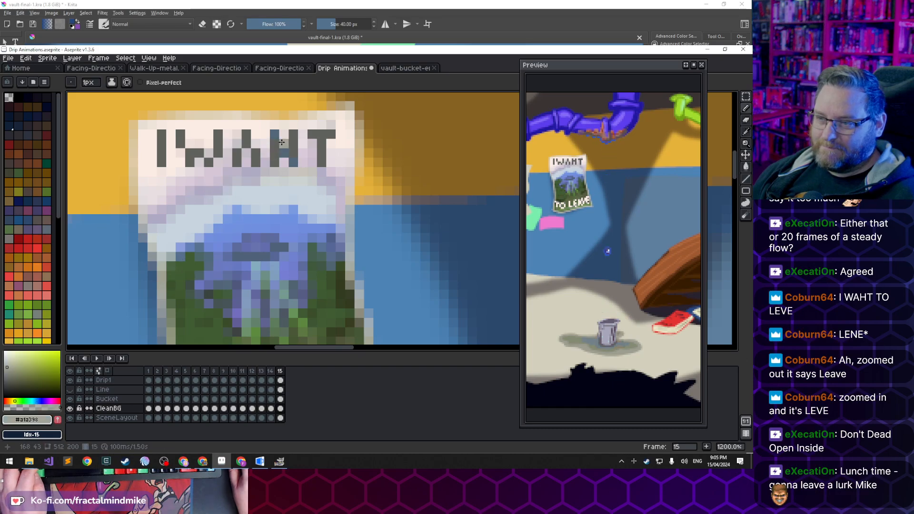
scroll(280, 243, "down", 4)
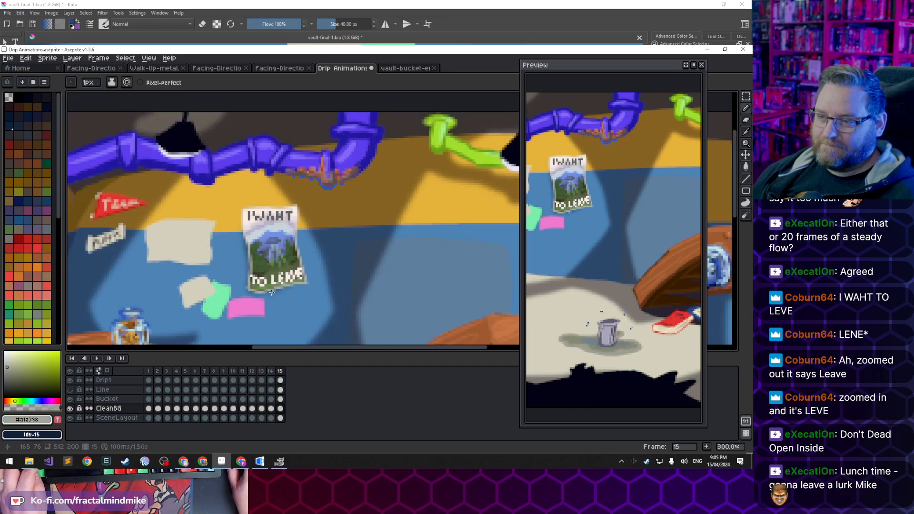
scroll(268, 250, "up", 7)
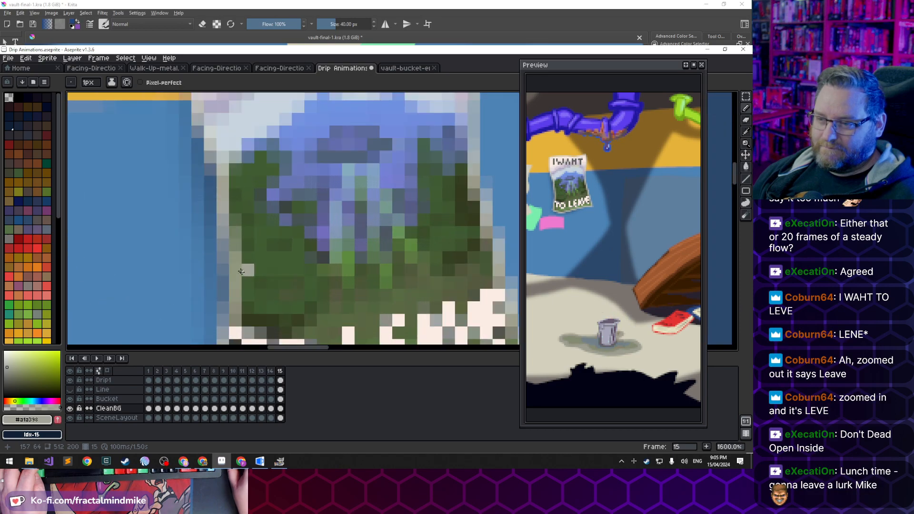
left_click(233, 244, "alt")
scroll(309, 200, "up", 3)
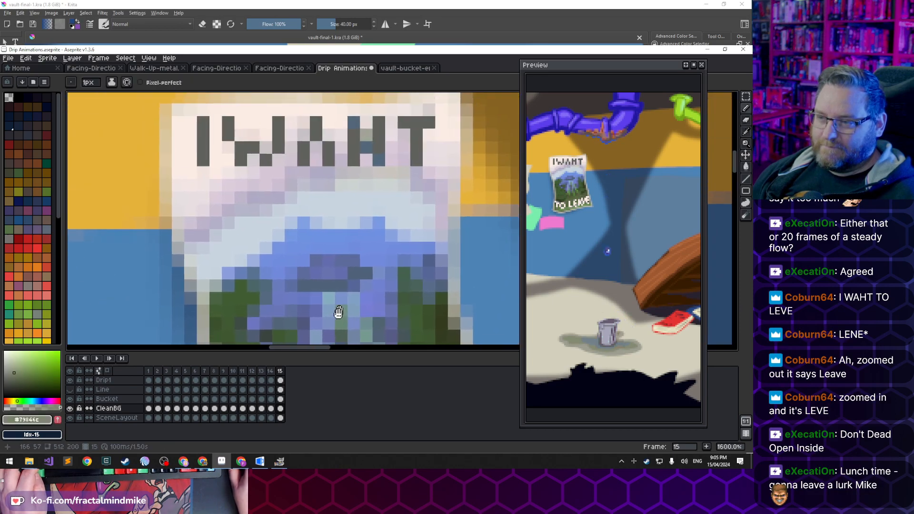
scroll(339, 244, "down", 2)
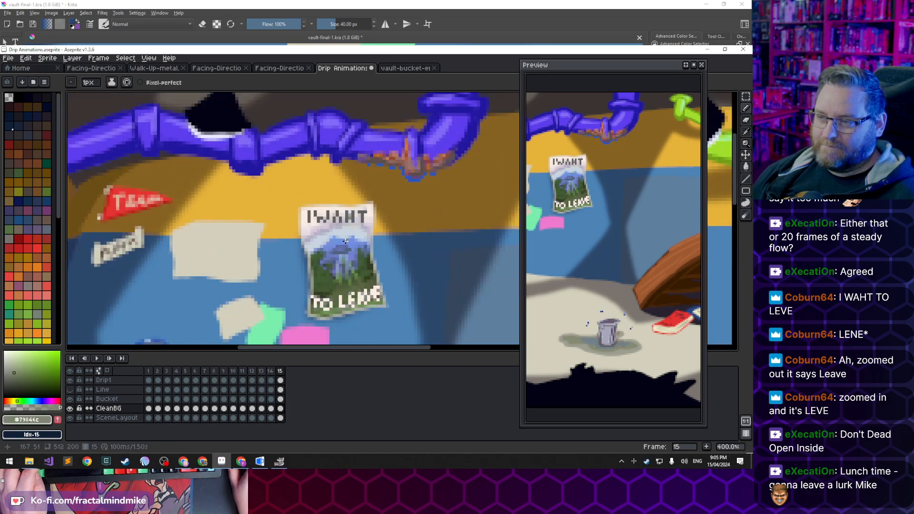
scroll(346, 257, "down", 6)
scroll(347, 256, "up", 7)
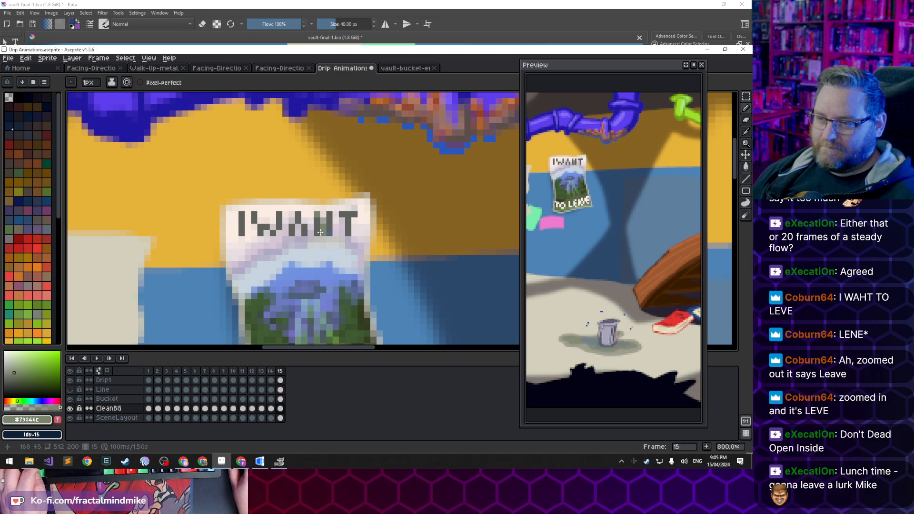
Try a lighter grey on the N of "WANT" and undo that change
left_click(331, 231, "alt")
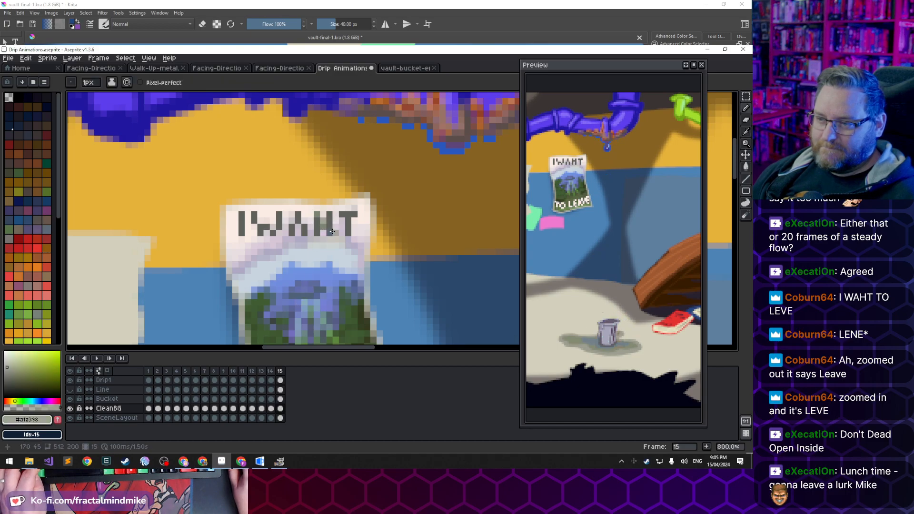
key("ctrl+z")
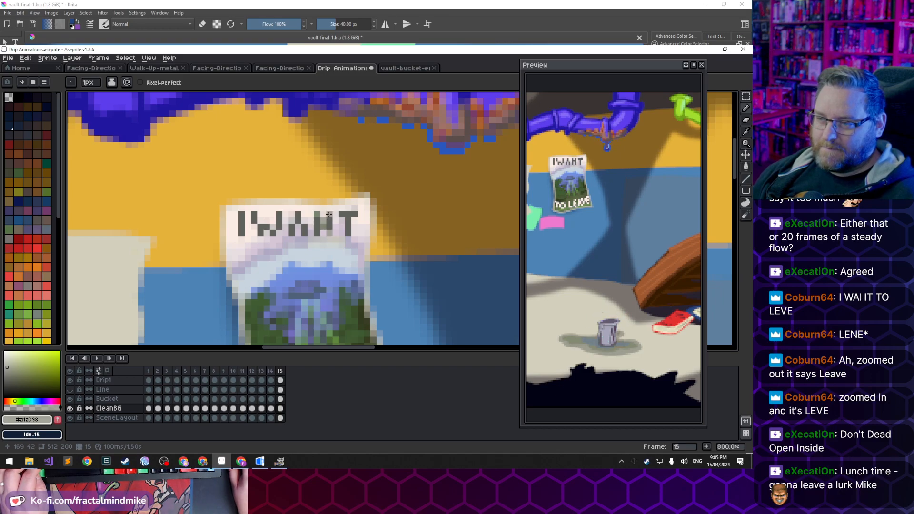
scroll(313, 287, "down", 3)
scroll(314, 289, "down", 1)
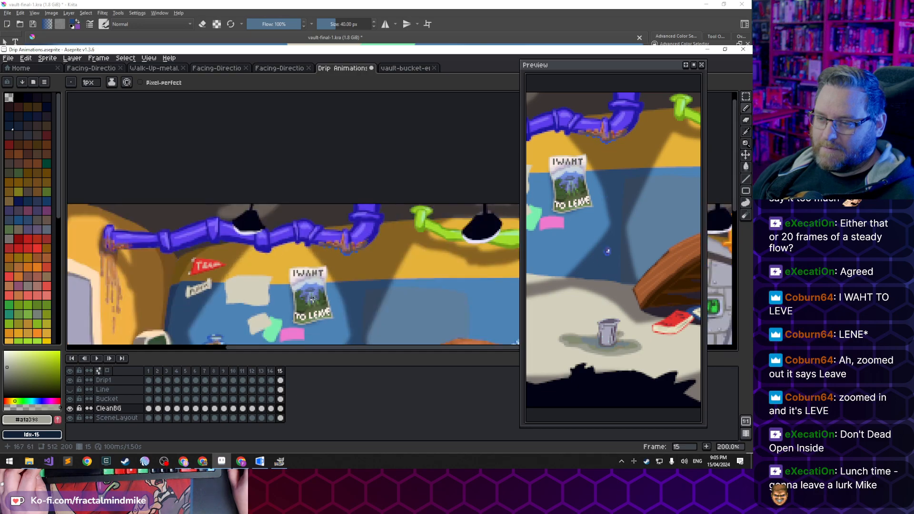
scroll(317, 291, "up", 2)
scroll(317, 290, "up", 4)
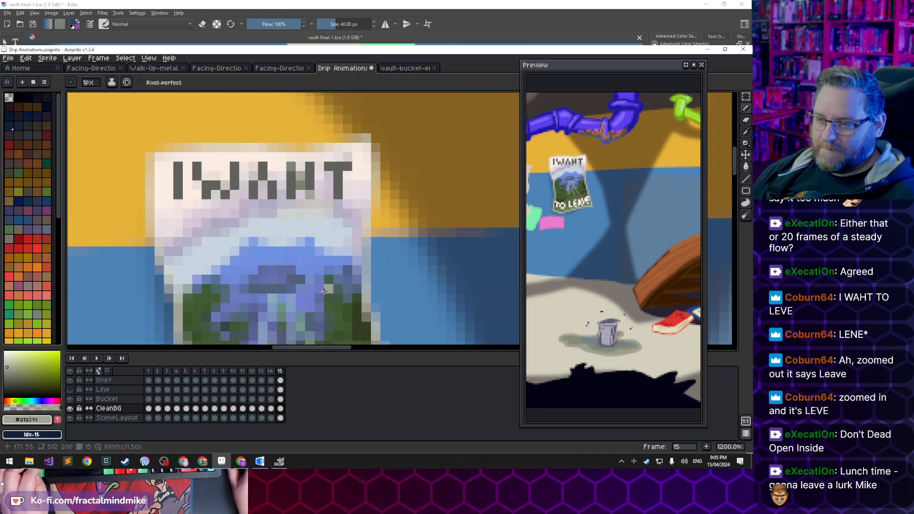
Try light blue-grey and pale grey tints, sampled from the poster's edge, on the lower pixels of the N in "WANT"
key("alt")
left_click(386, 260, "alt")
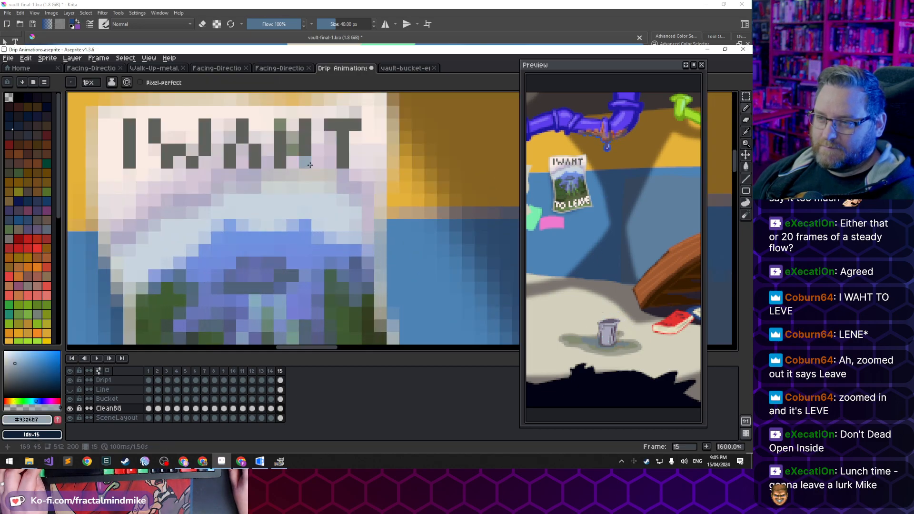
key("alt")
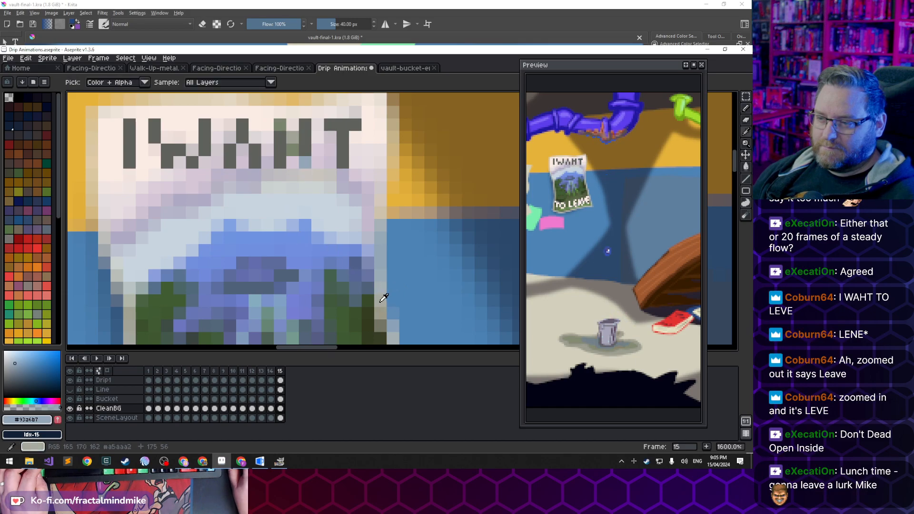
left_click(384, 298, "alt")
scroll(306, 165, "down", 5)
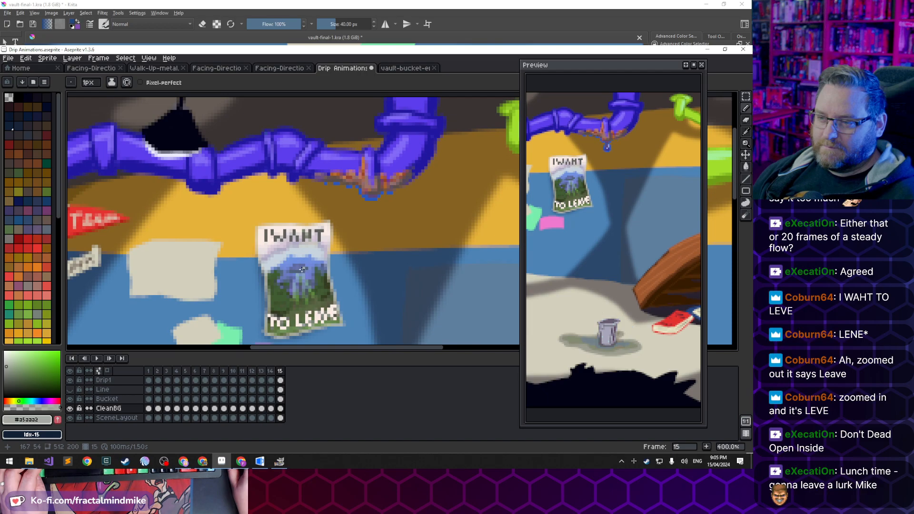
scroll(302, 269, "down", 1)
scroll(301, 269, "up", 6)
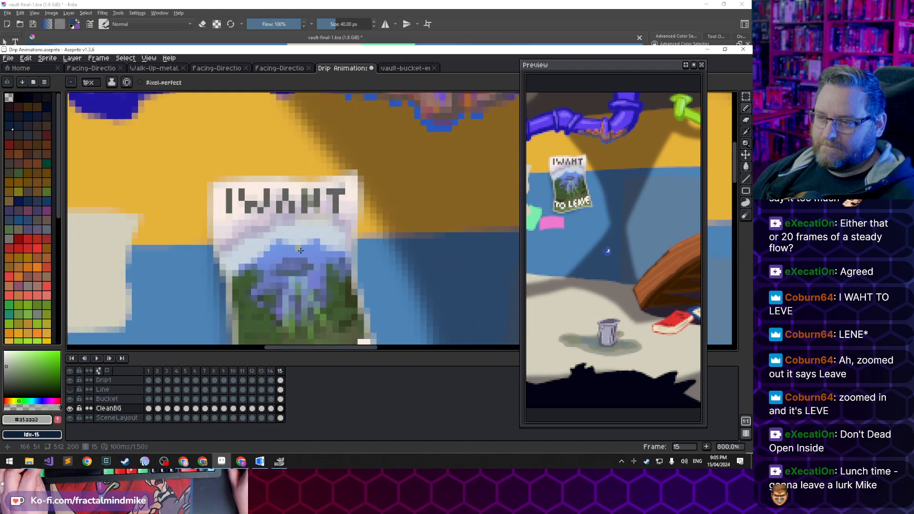
Repaint the lower pixels of the N's second stem in "WANT" with the sampled grey-green
left_click(322, 155, "alt")
left_click(332, 169)
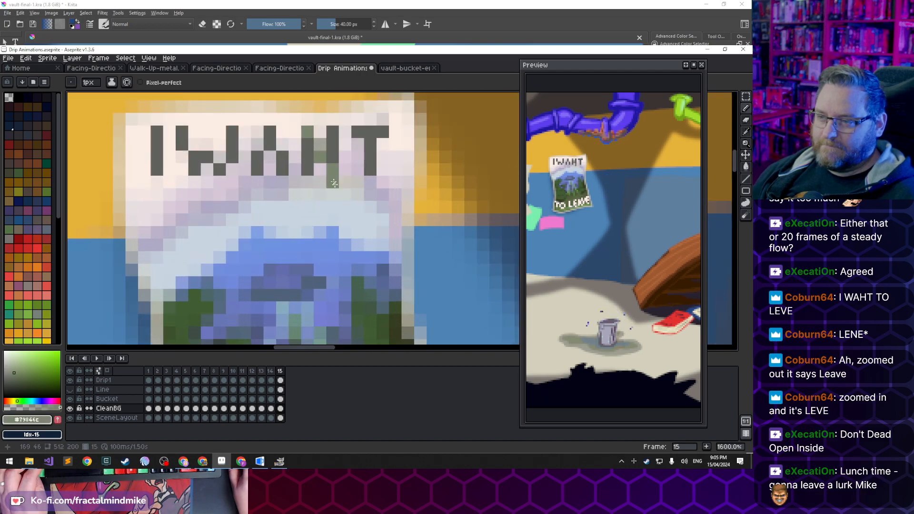
left_click(321, 145, "alt")
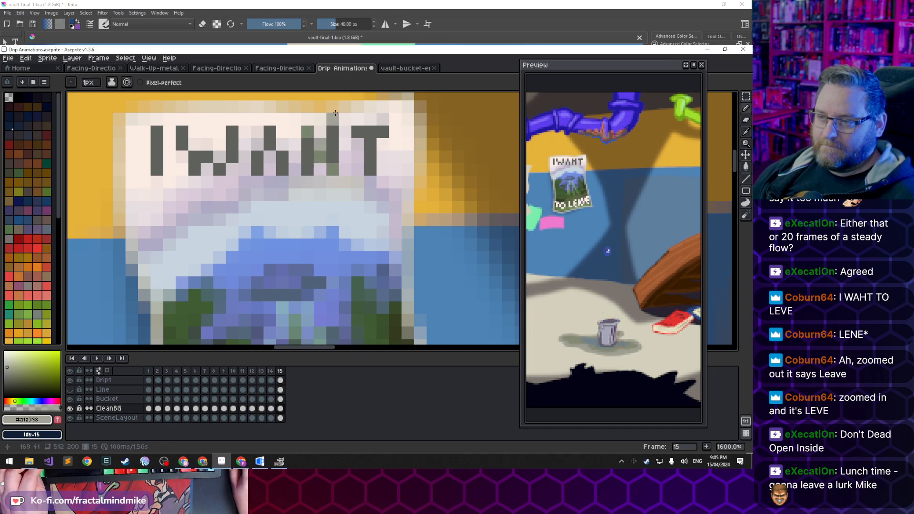
Examine the legibility of the poster's "I WANT TO LEAVE" lettering within the room scene at several scales
scroll(321, 230, "down", 4)
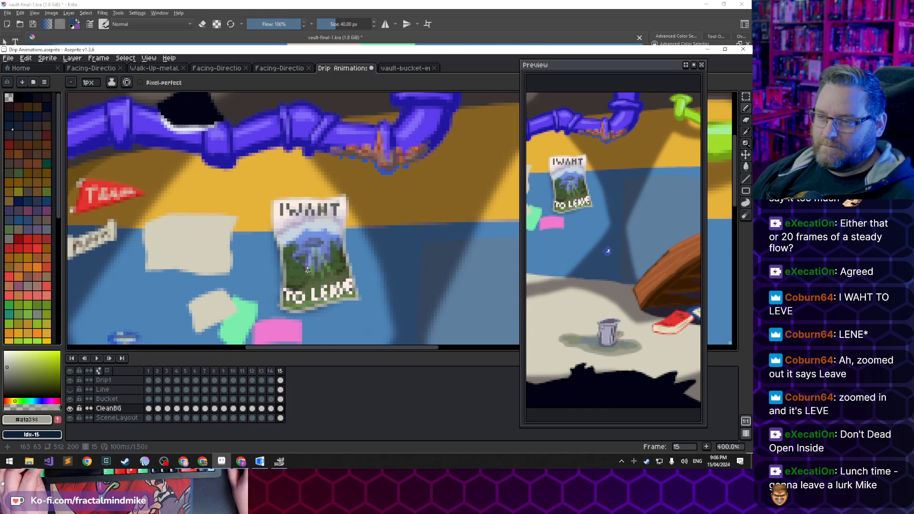
scroll(331, 219, "up", 3)
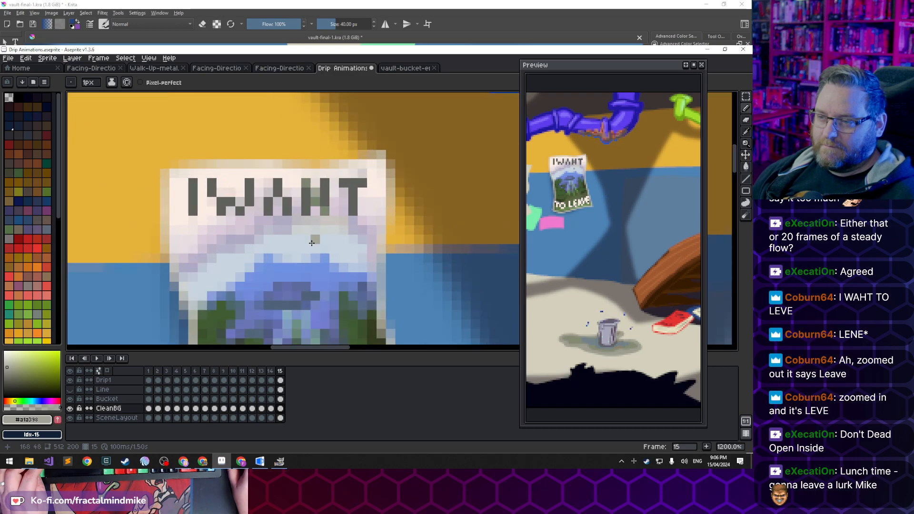
scroll(311, 221, "down", 5)
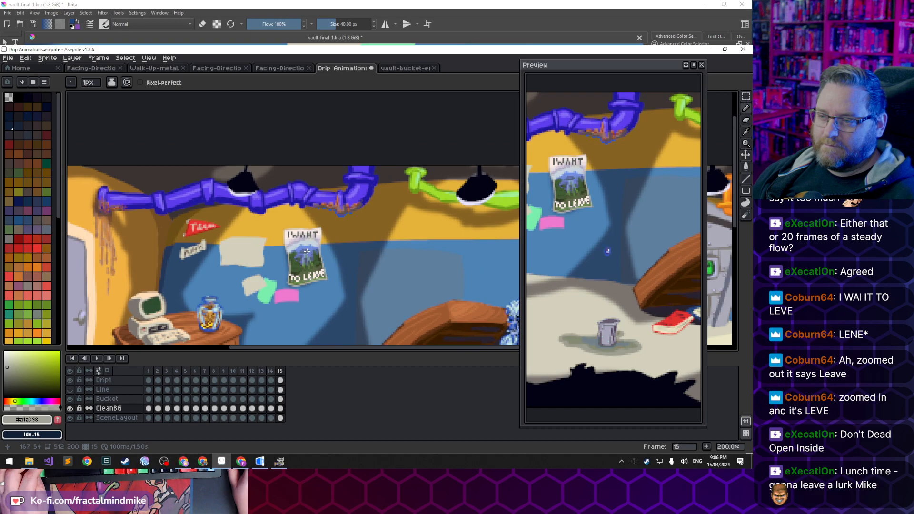
scroll(306, 251, "up", 2)
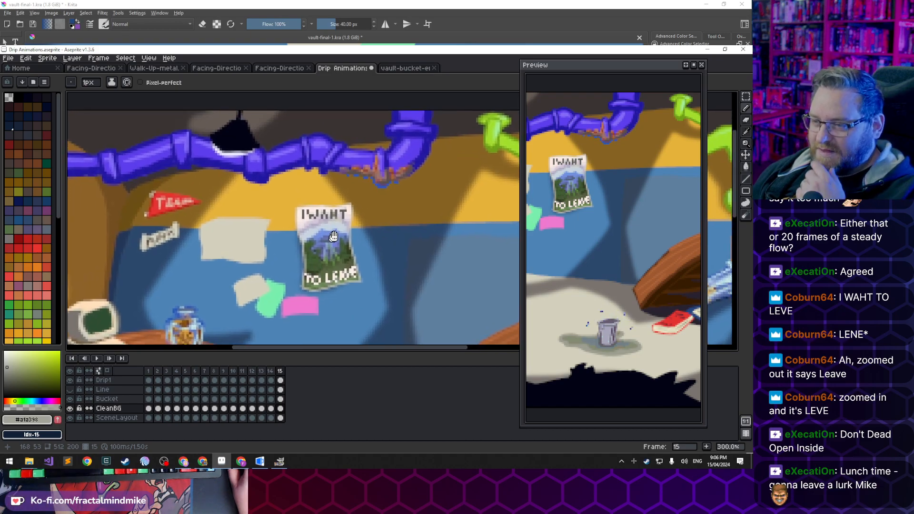
scroll(334, 225, "down", 1)
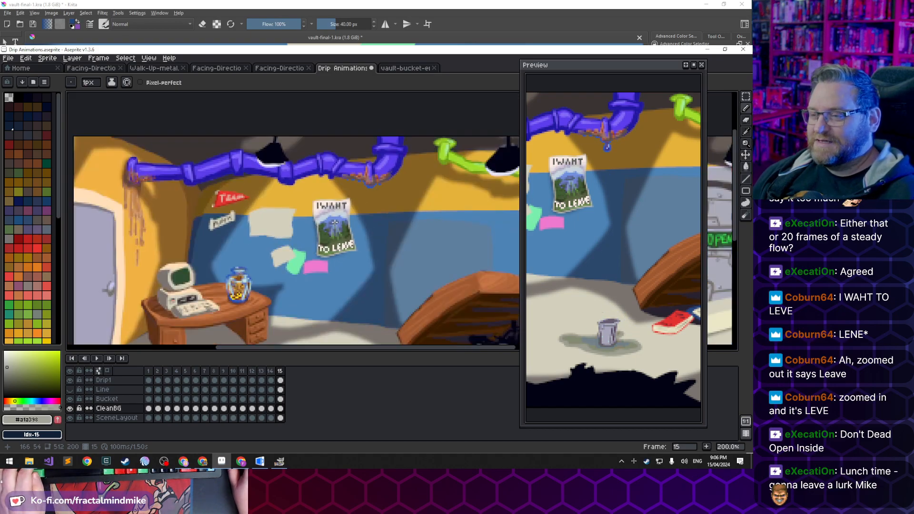
left_click_drag(334, 223, 307, 197)
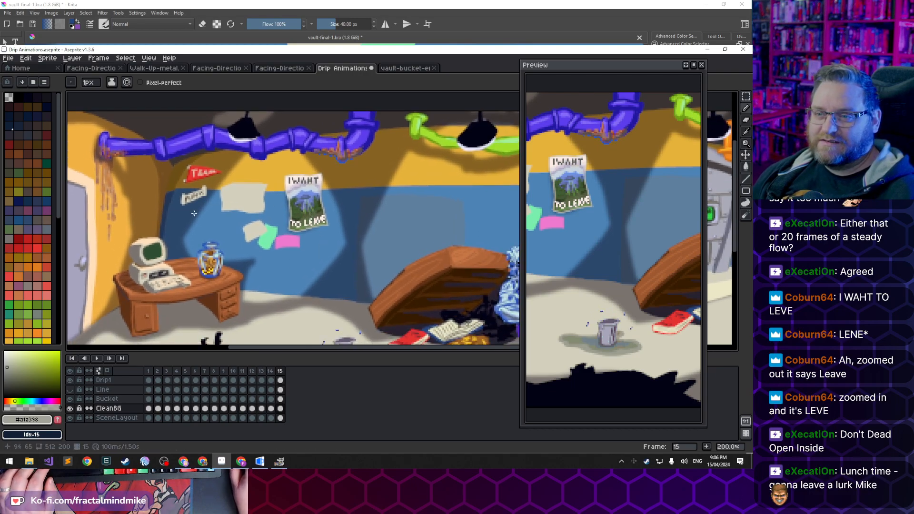
scroll(309, 277, "down", 1)
left_click_drag(346, 276, 279, 246)
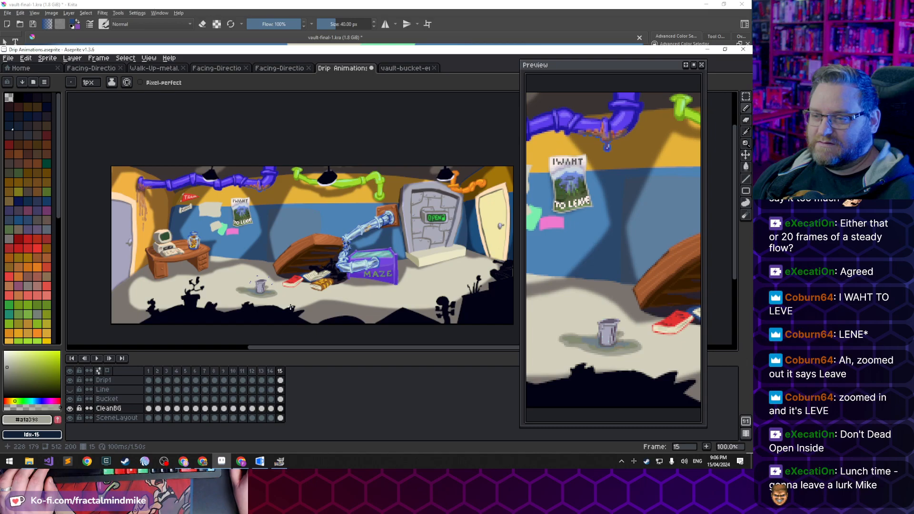
scroll(210, 215, "up", 4)
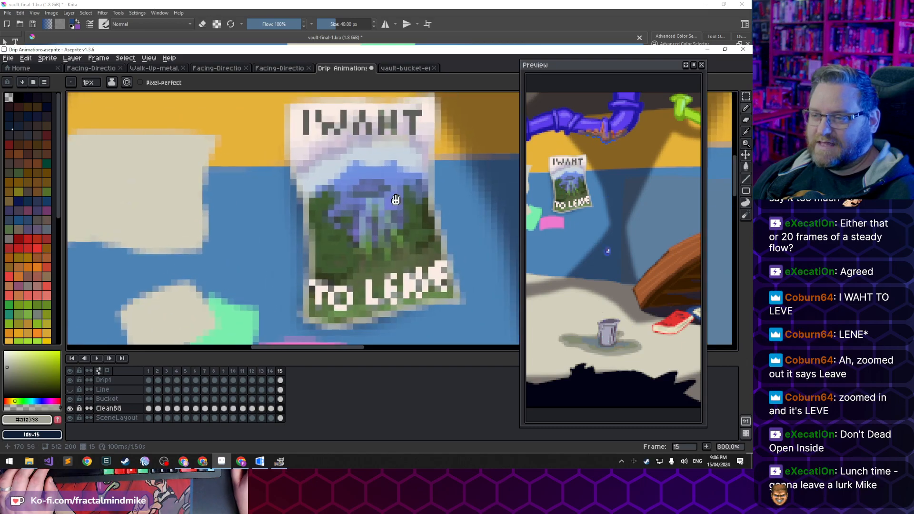
scroll(317, 220, "down", 3)
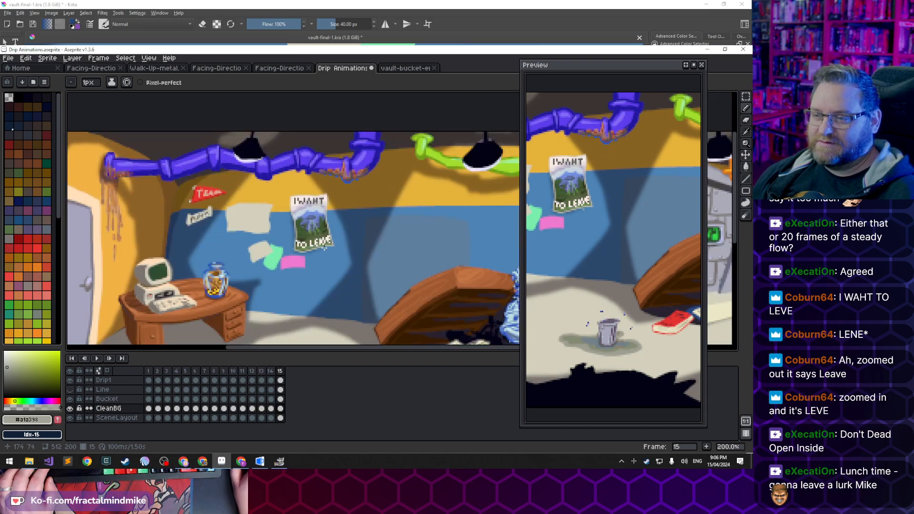
scroll(310, 228, "up", 3)
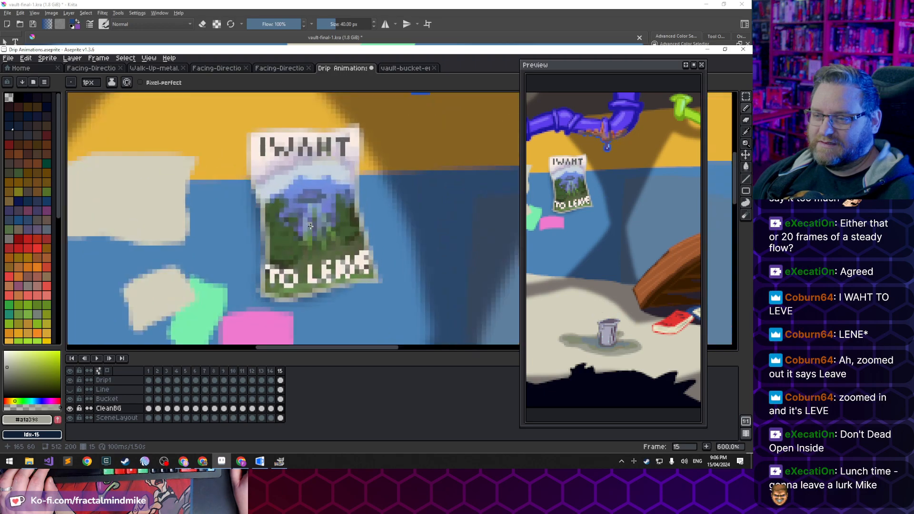
scroll(310, 222, "up", 3)
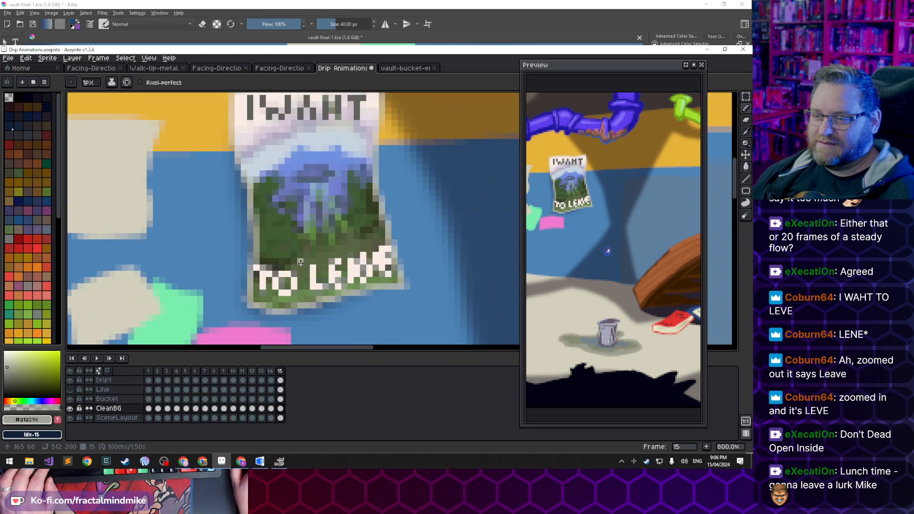
Sample dark greens from the poster's foliage around the "TO LEAVE" lettering and saucer for touching up pixels
left_click(261, 259, "alt")
left_click(275, 257, "alt")
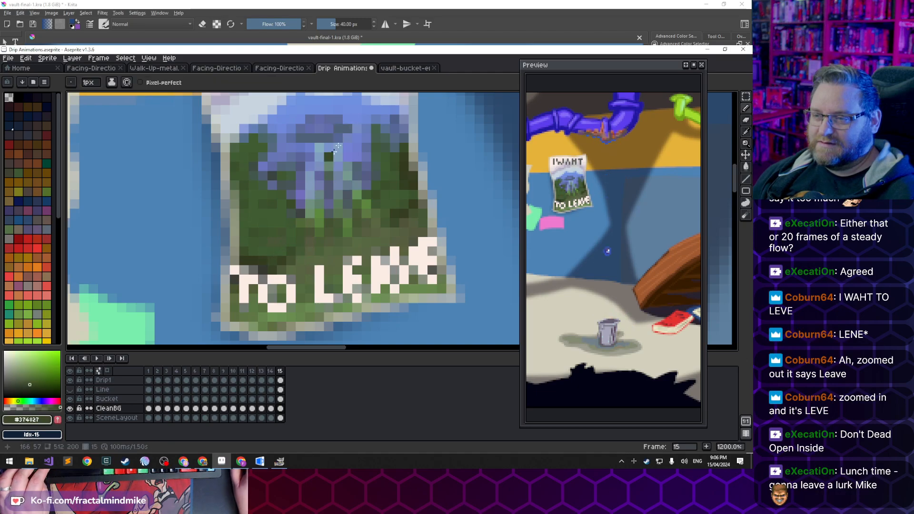
left_click(295, 257, "alt")
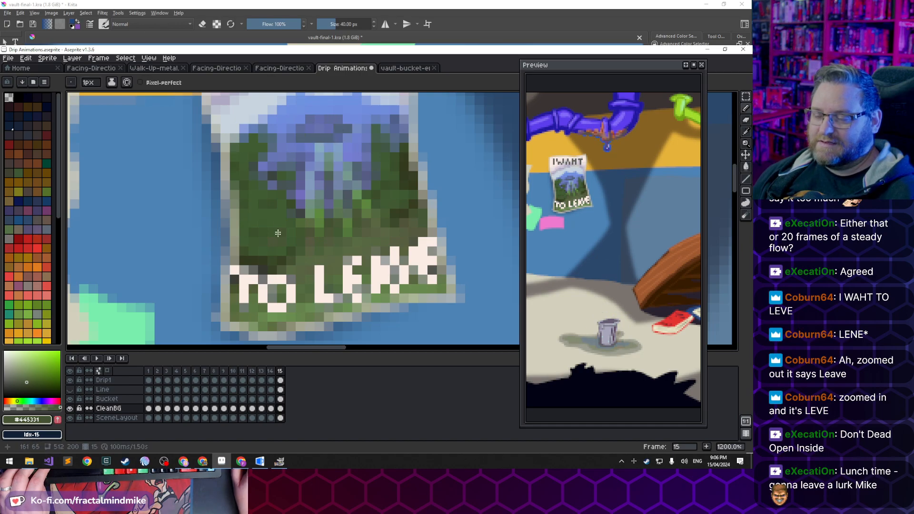
Save the drip animation file and review the poster within the whole vault room scene
scroll(279, 228, "down", 5)
left_click_drag(302, 321, 308, 228)
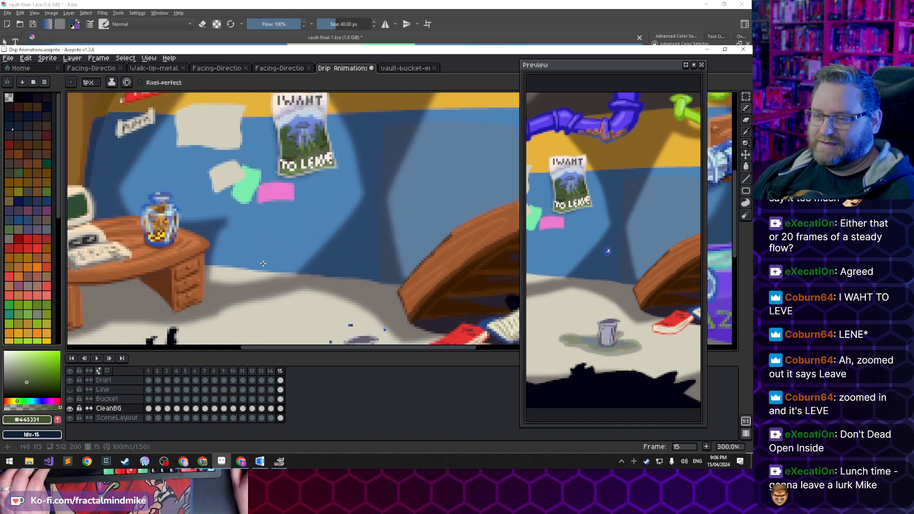
scroll(263, 263, "down", 2)
scroll(373, 213, "up", 1)
left_click_drag(381, 220, 404, 224)
key("ctrl+s")
key("b")
scroll(418, 220, "down", 2)
left_click_drag(418, 219, 309, 224)
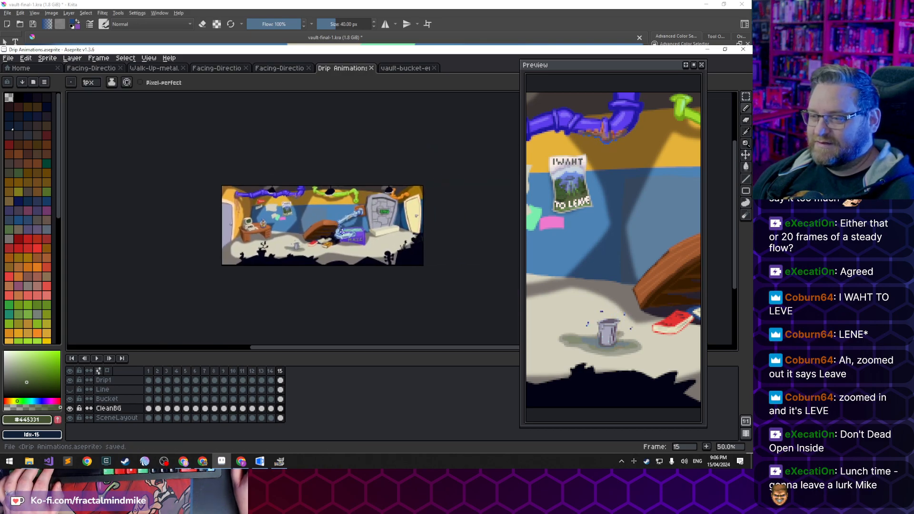
scroll(332, 242, "up", 3)
scroll(210, 211, "down", 1)
left_click_drag(199, 178, 315, 218)
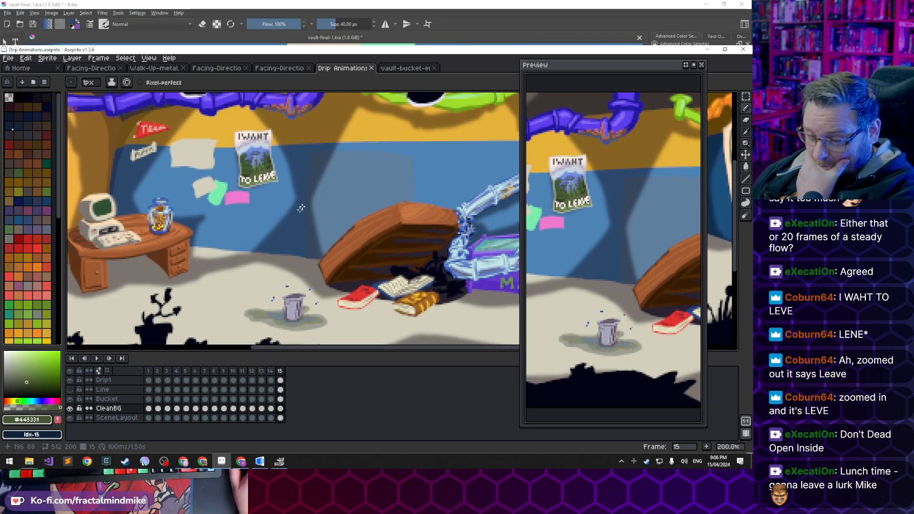
Switch to the Google Docs task list and mark "Bucket/pipe drip animation (pixels)" as done
key("alt+Tab")
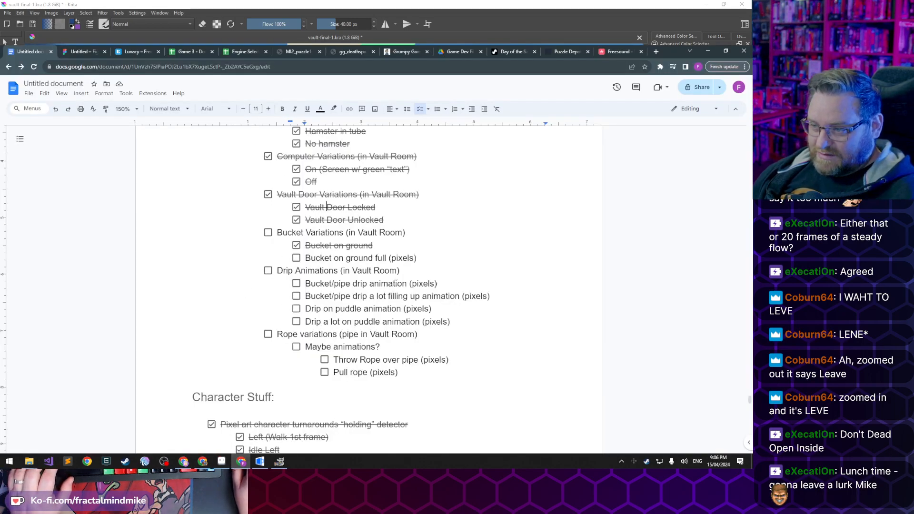
left_click(296, 283)
triple_click(354, 296)
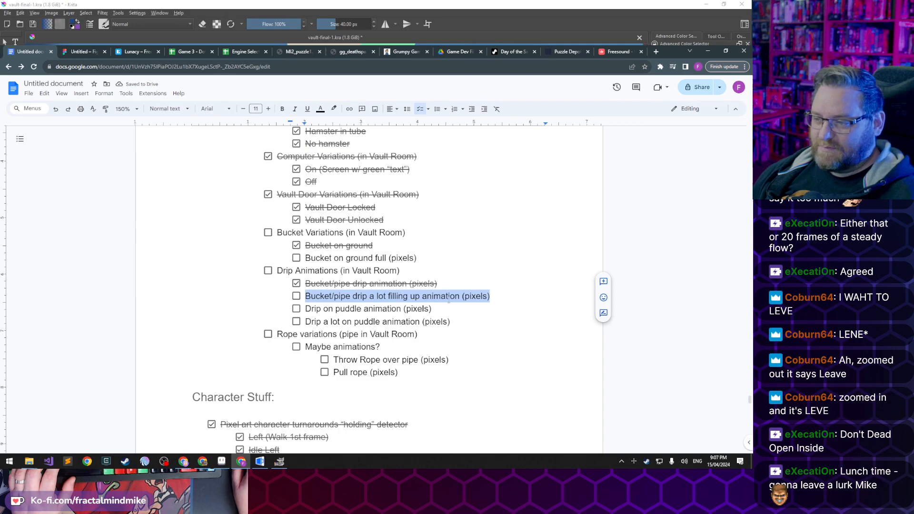
left_click(333, 307)
double_click(352, 309)
left_click(350, 309)
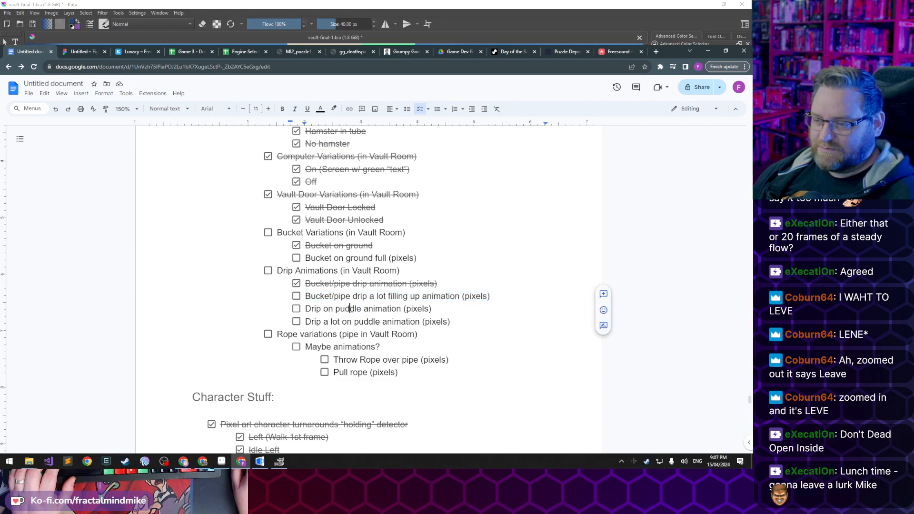
Return to Aseprite and check the puddle scene with the Bucket layer temporarily hidden
left_click(260, 463)
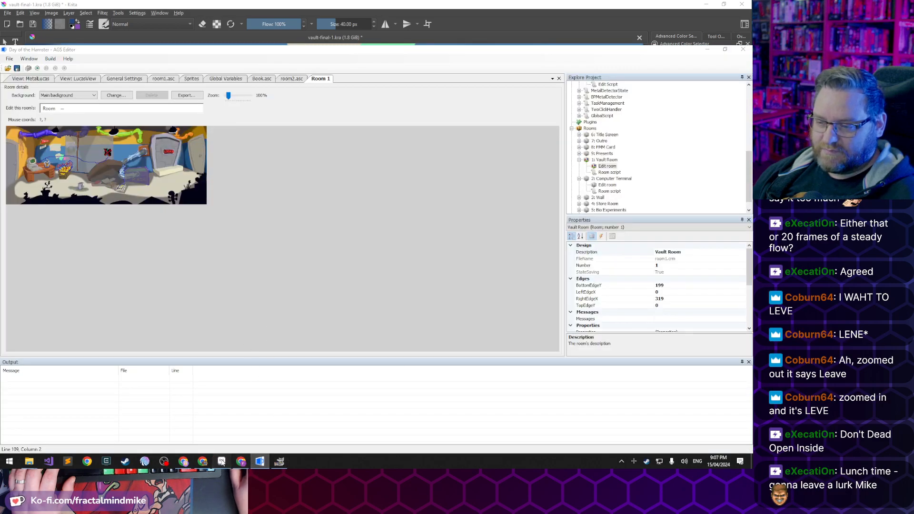
left_click(221, 462)
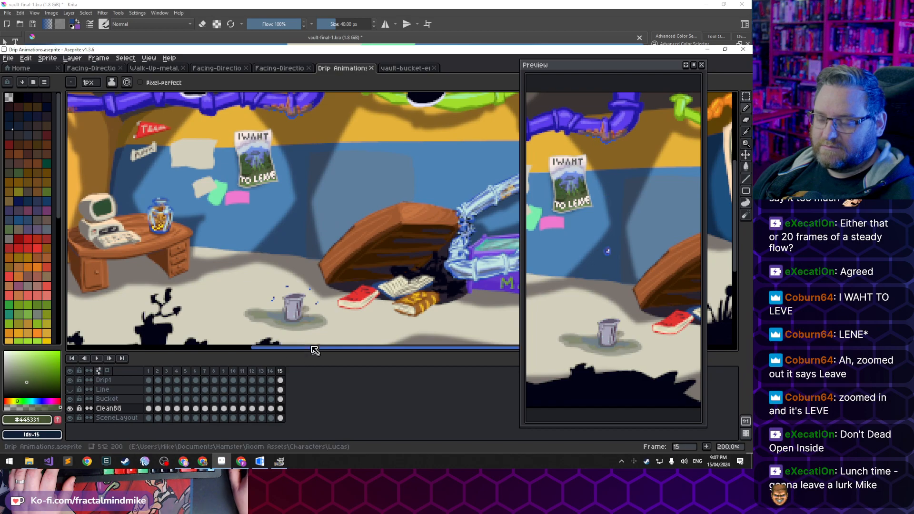
left_click(71, 399)
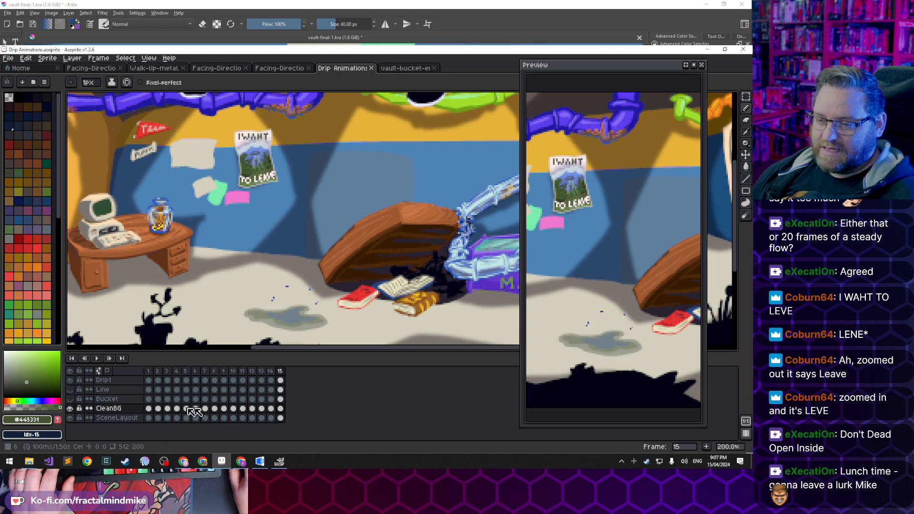
left_click(70, 400)
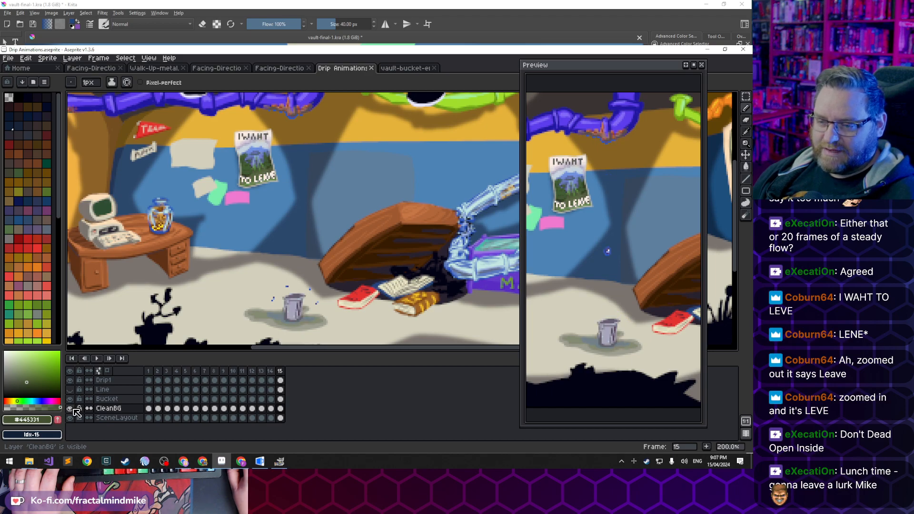
left_click_drag(100, 408, 116, 414)
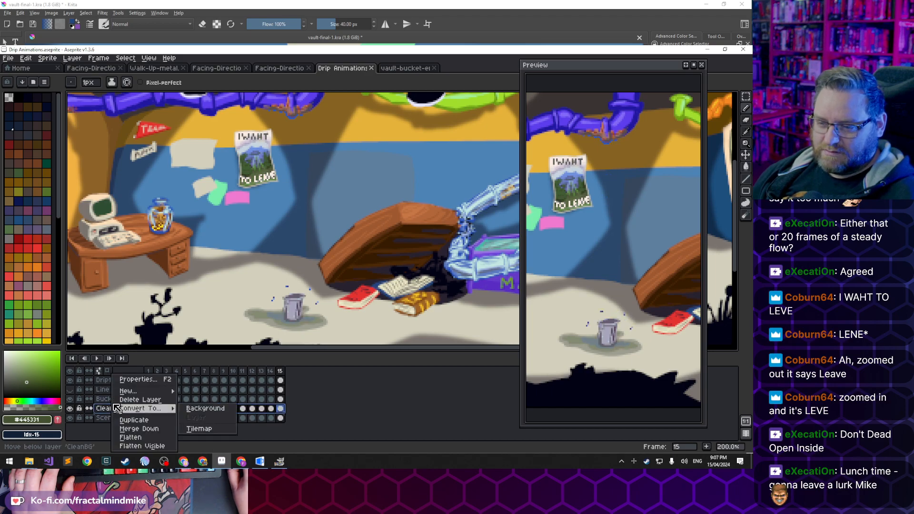
left_click(127, 418)
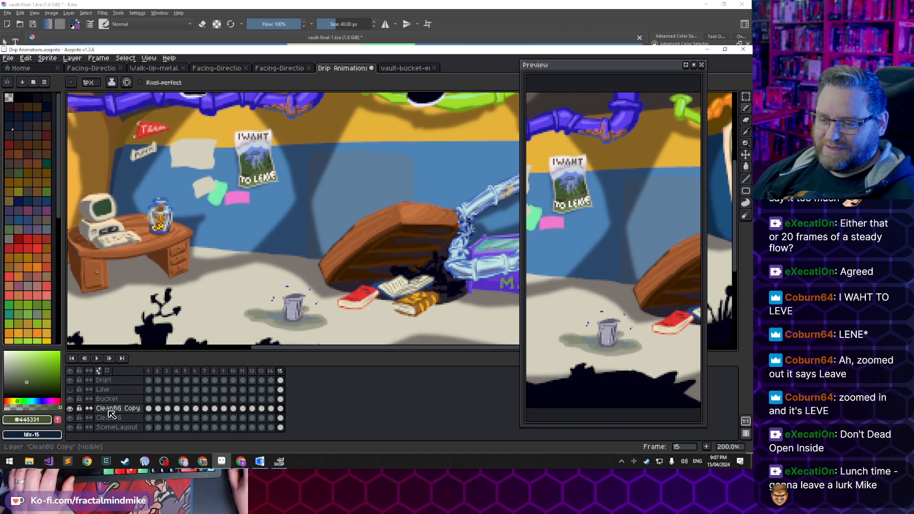
key("ctrl+z")
Duplicate the Drip1 layer and rename the copy as "Drip2 (no bucket)"
left_click(116, 380)
right_click(115, 383)
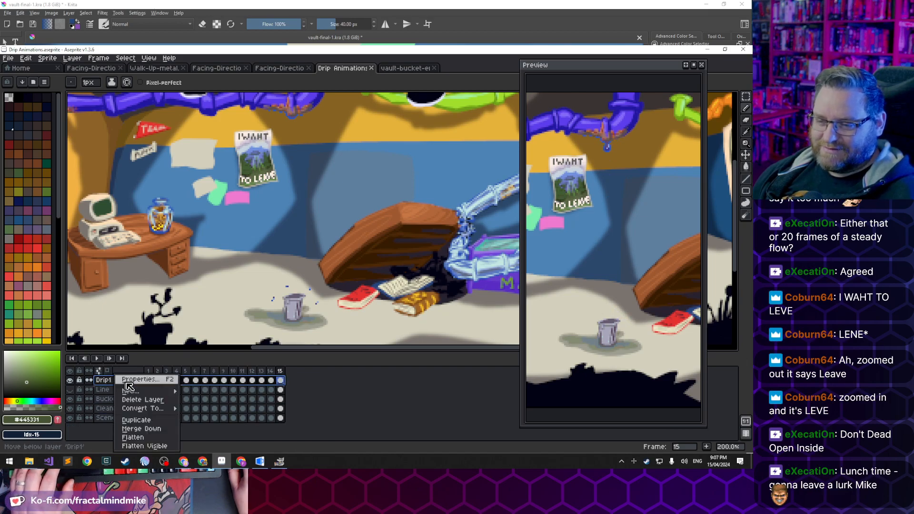
left_click(136, 419)
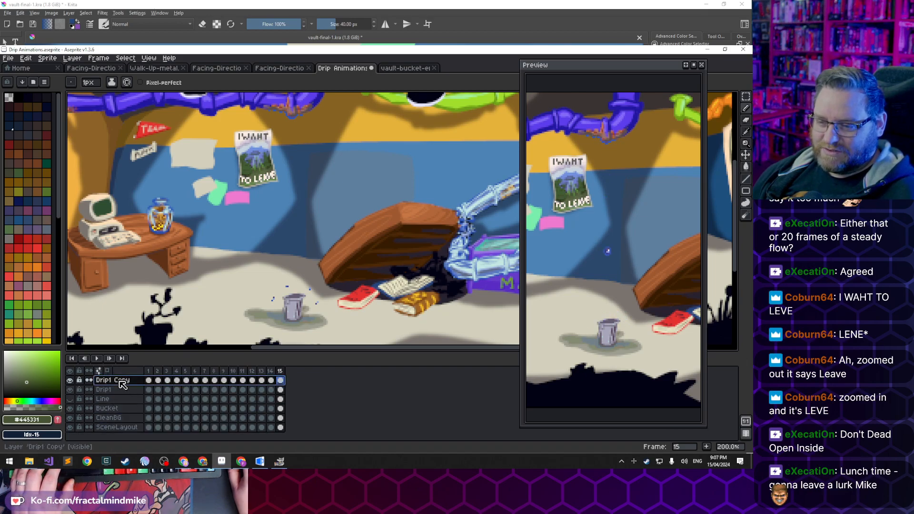
double_click(121, 382)
key("BackSpace")
key("BackSpace")
key("BackSpace")
key("BackSpace")
key("BackSpace")
key("BackSpace")
type("2")
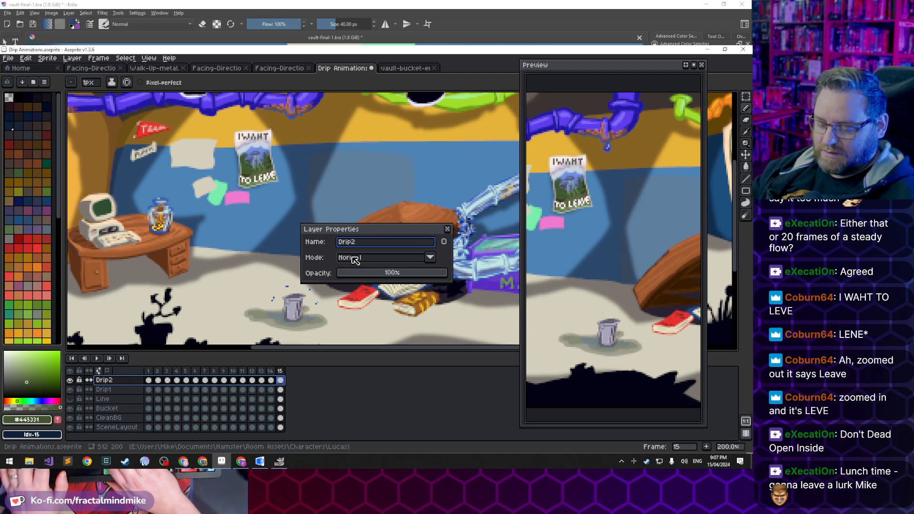
type(" (no bucket)")
key("Return")
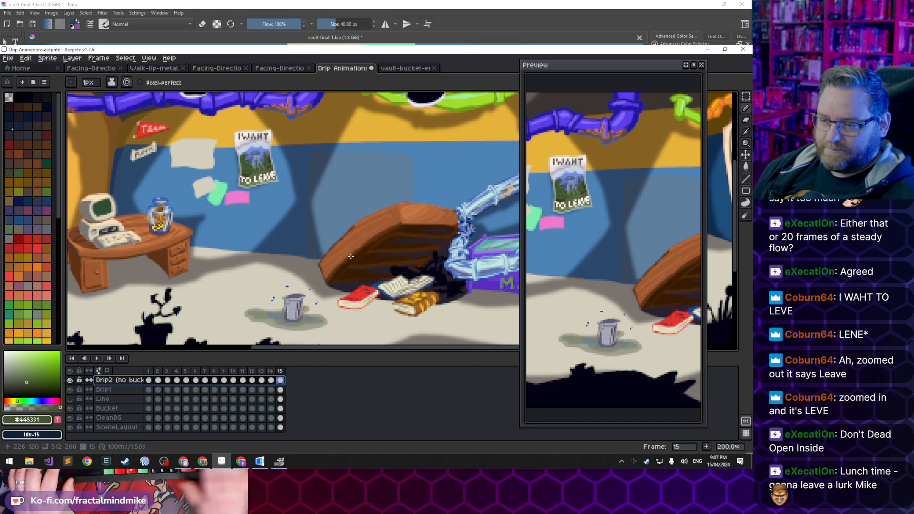
Hide the Bucket layer and step through the Drip2 (no bucket) layer's falling-drop frames from 10 to 12
left_click(118, 408)
left_click(70, 408)
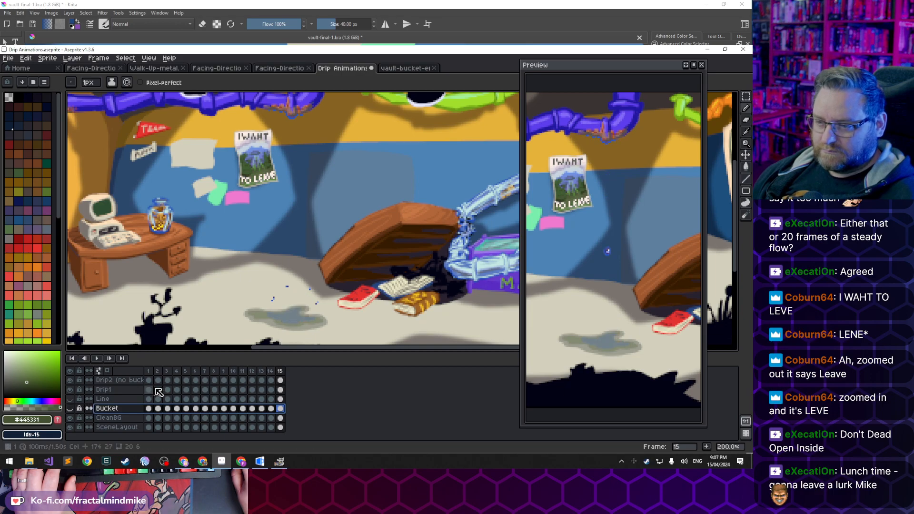
left_click(233, 380)
key("Right")
key("Right")
key("Left")
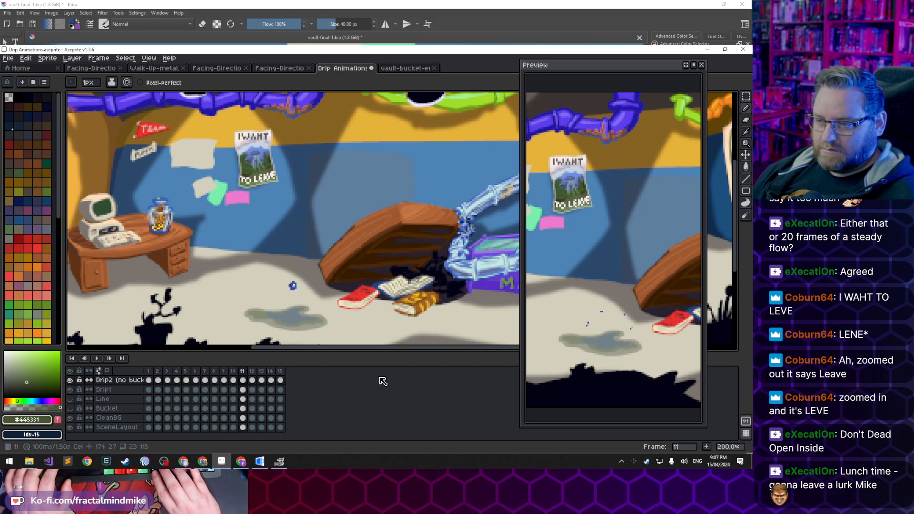
key("Right")
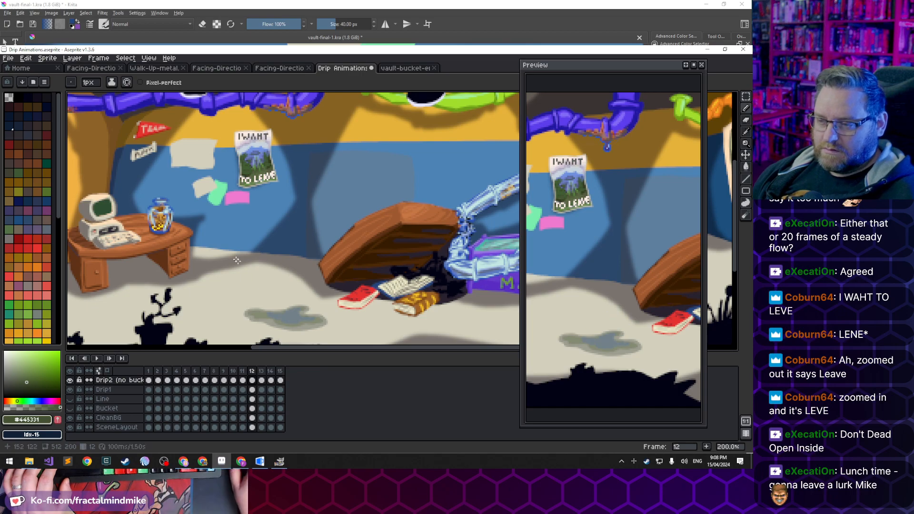
Copy the drop from frame 11 into frame 12 of Drip2 (no bucket) and place it on the puddle at 186, 154
scroll(219, 326, "up", 2)
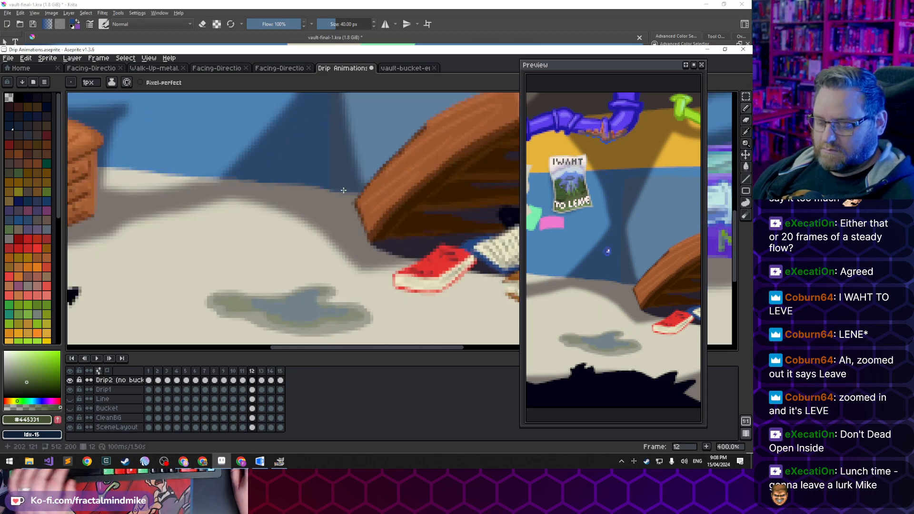
key("Left")
key("m")
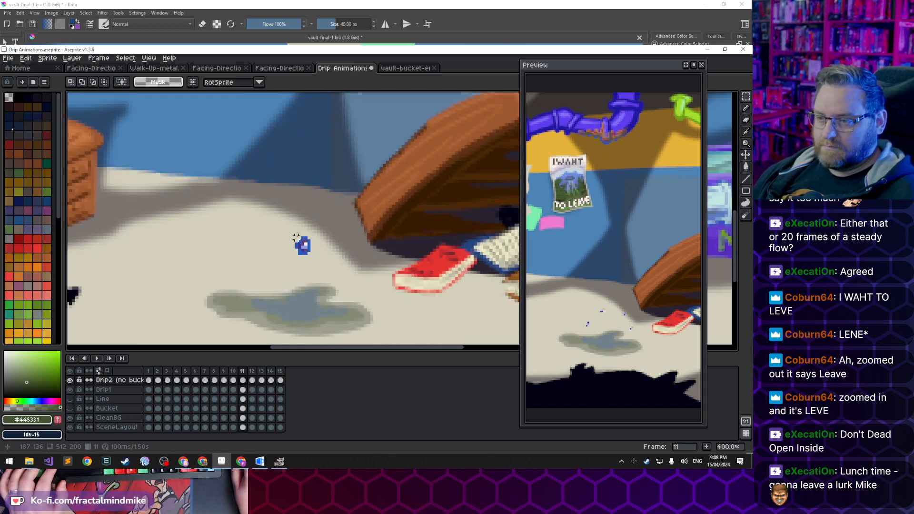
left_click_drag(290, 232, 317, 256)
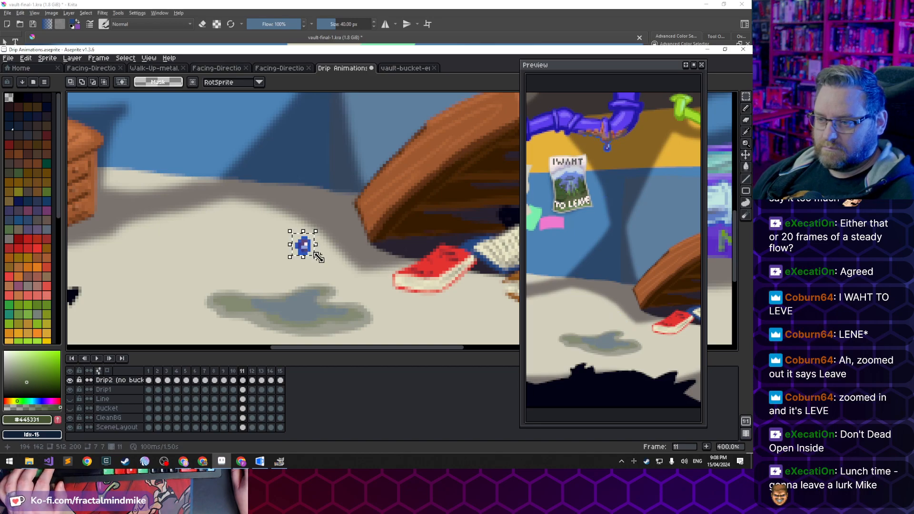
left_click(252, 371)
key("ctrl+v")
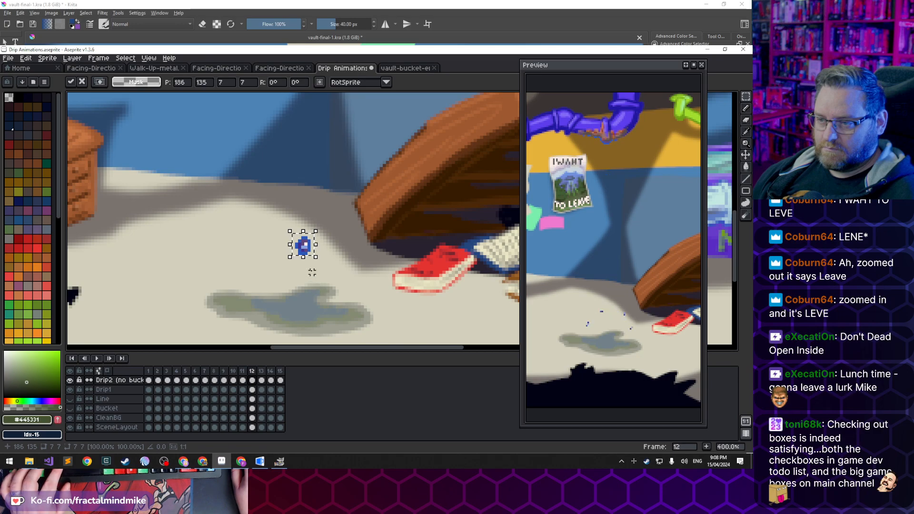
left_click_drag(307, 253, 307, 309)
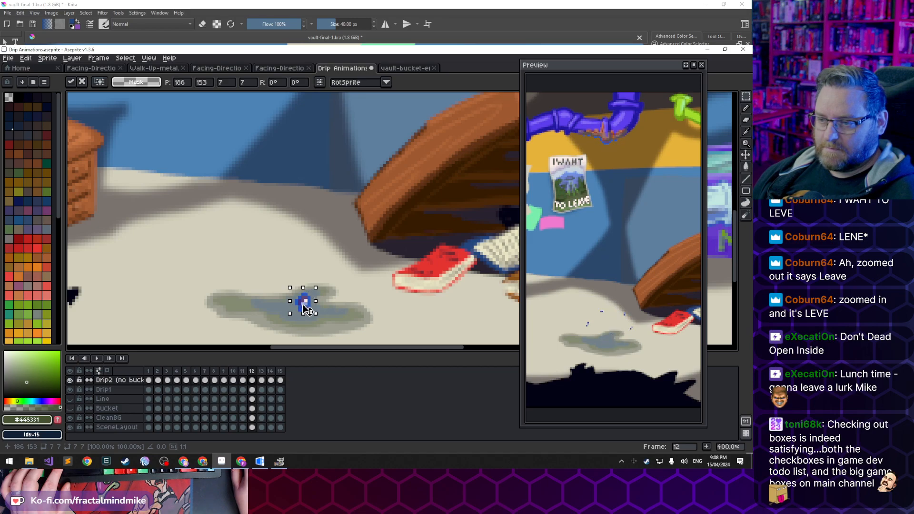
scroll(305, 310, "up", 5)
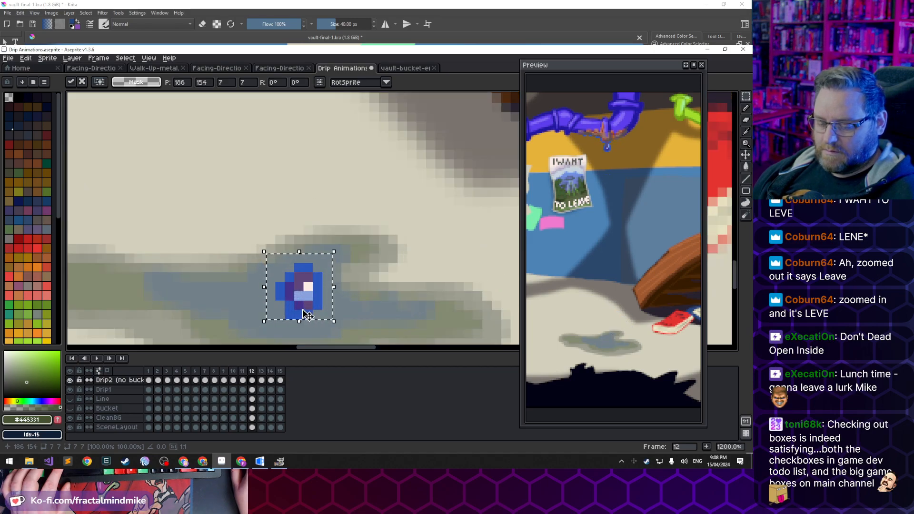
key("ctrl+d")
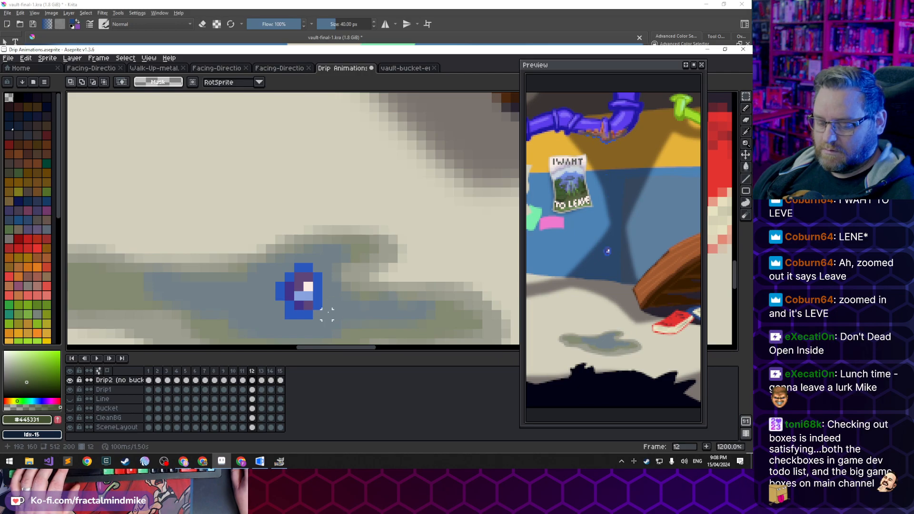
Square off the drop's lower corners in frame 12 with blue #2a57bd and darken its lower interior with sampled purple #43338b
key("b")
left_click(293, 314, "alt")
left_click(318, 314)
left_click(280, 305)
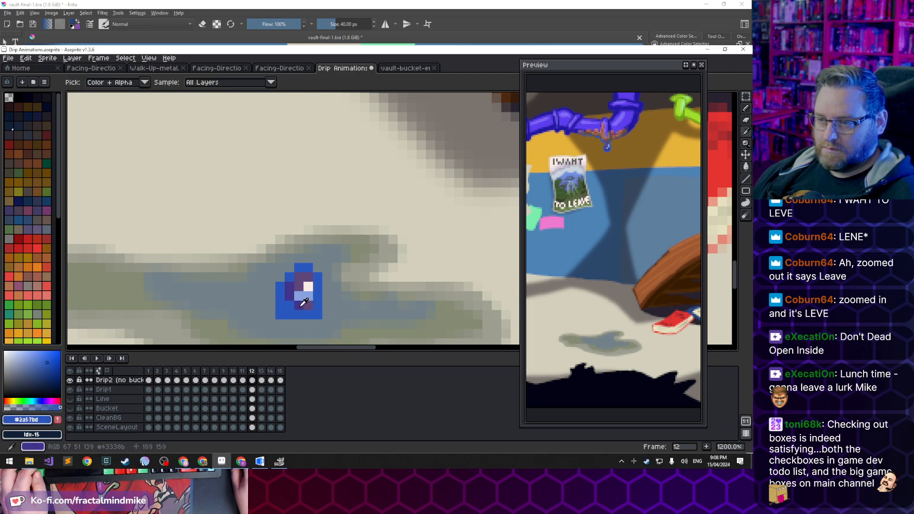
left_click(297, 306, "alt")
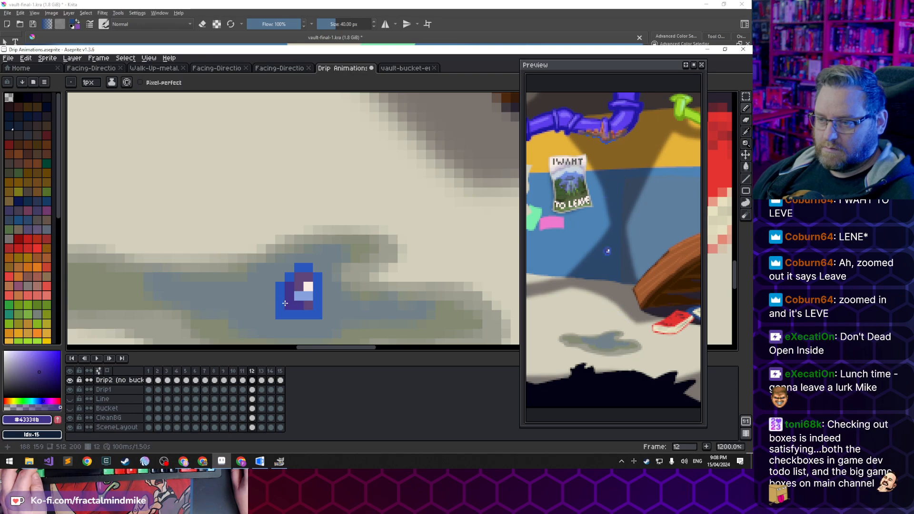
Widen the drop's base on both sides with blue #2a57bd in frame 12 and extend its lower interior with sampled purple and mauve
left_click(280, 291, "alt")
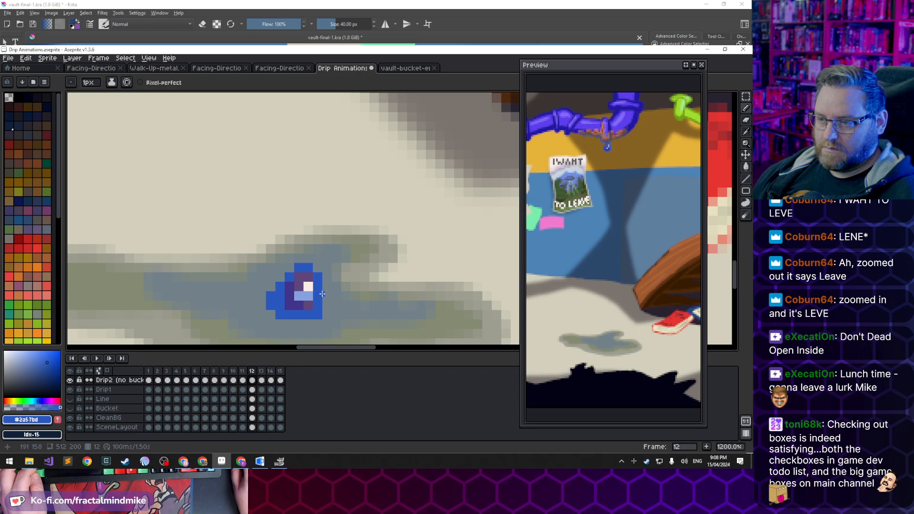
key("alt")
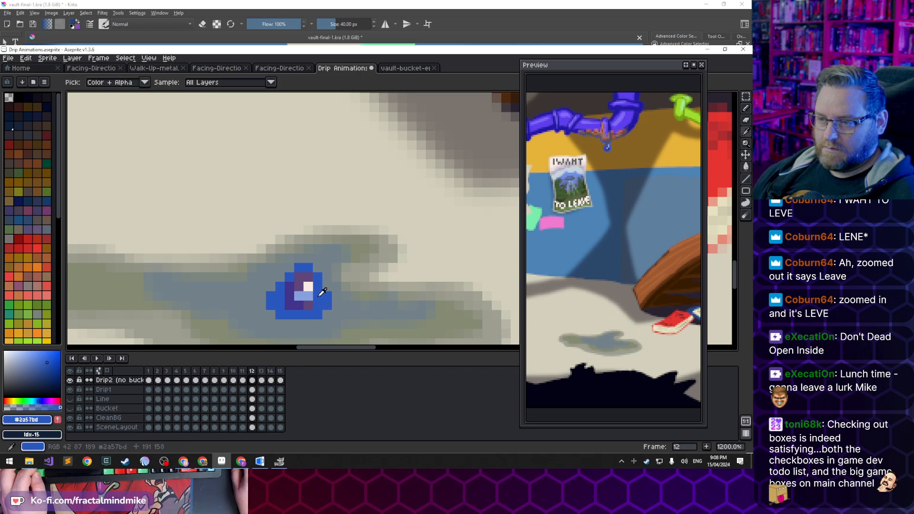
left_click(290, 301, "alt")
left_click(314, 303, "alt")
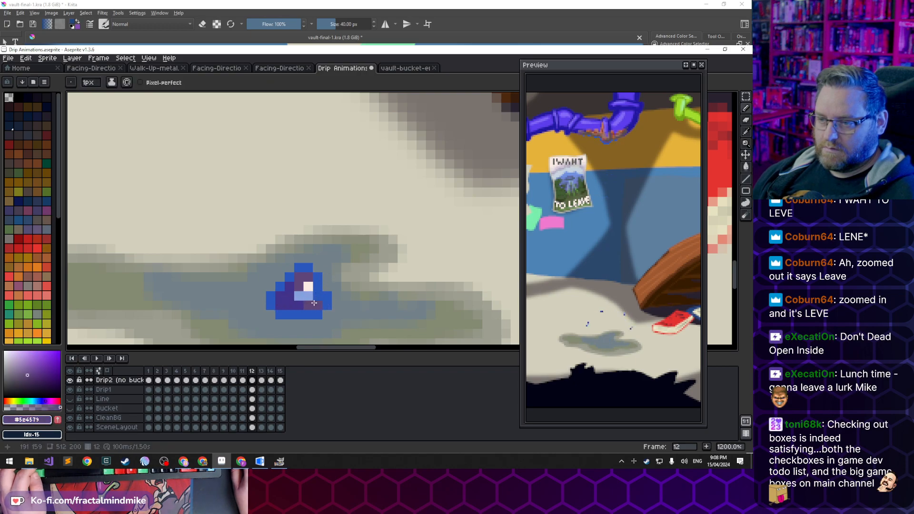
Taper the drop's tip by erasing its upper-left outline pixels, and square off its lower corners with blue #2a57bd
left_click(301, 270, "alt")
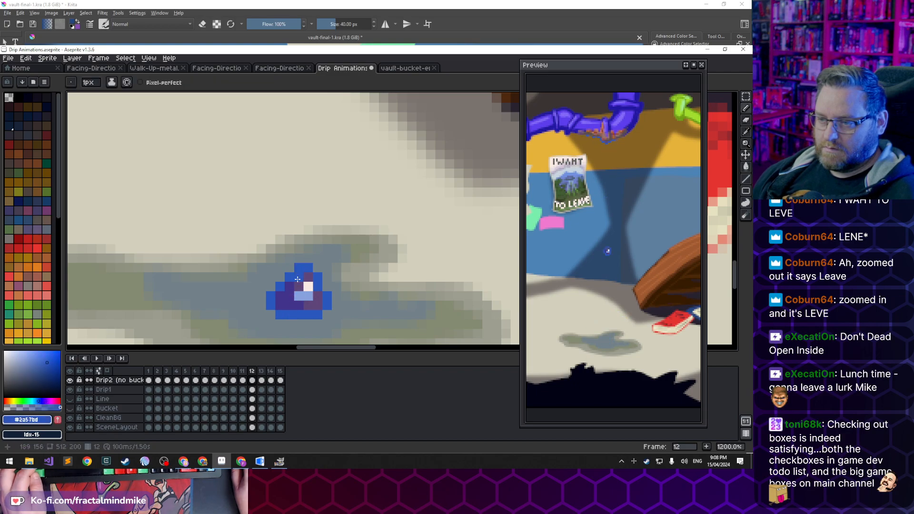
key("e")
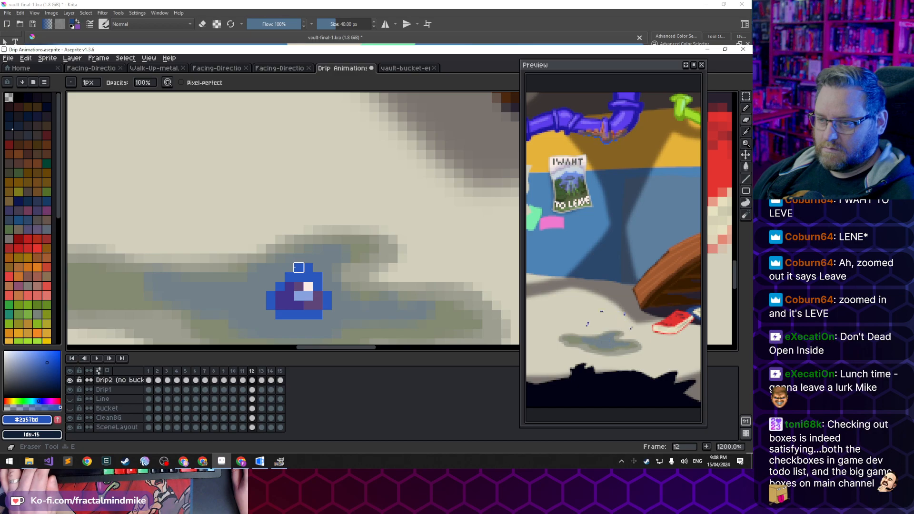
left_click(289, 277)
left_click(280, 286)
left_click(327, 300, "alt")
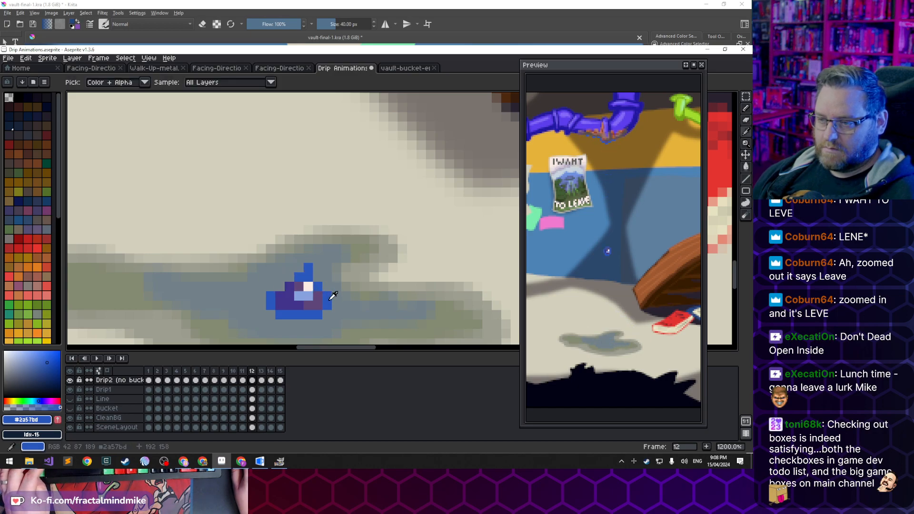
key("b")
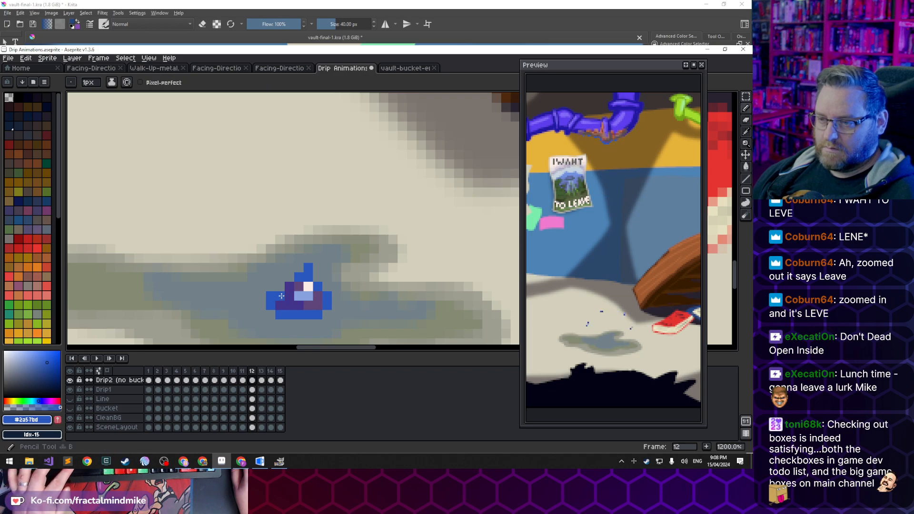
left_click(323, 336)
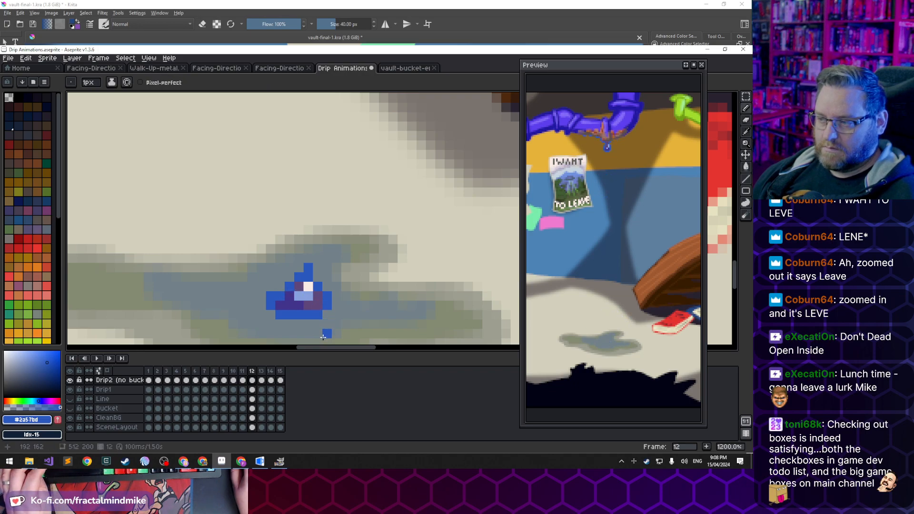
left_click(338, 336)
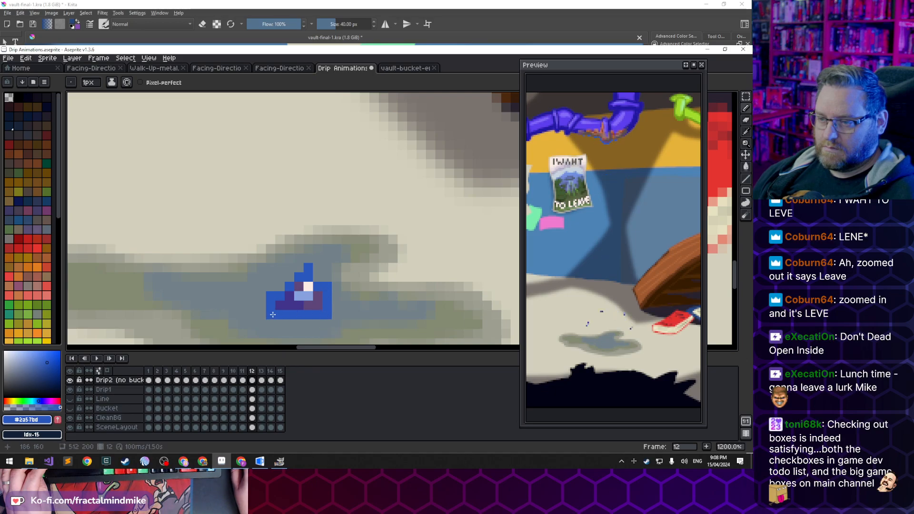
Add light-blue and off-white highlight pixels inside the lower part of the frame 12 drop using colours sampled from it
key("alt")
left_click(308, 294, "alt")
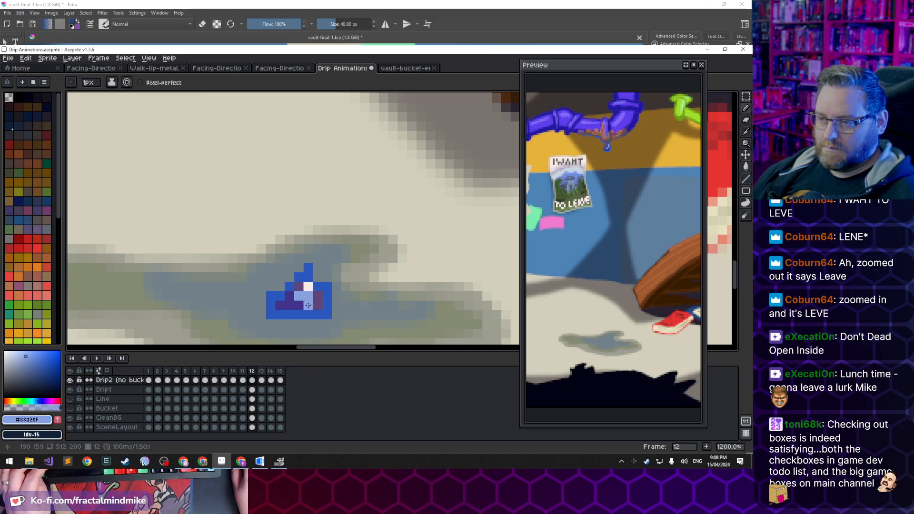
left_click(307, 288, "alt")
left_click(291, 304)
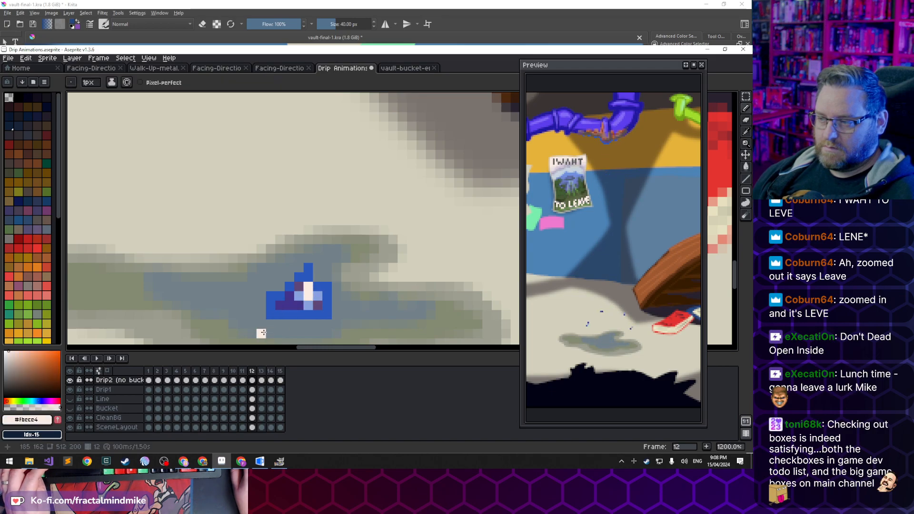
Select the splash droplets in frame 13 of Drip2 (no bucket) and try to shift them down toward the puddle
left_click(261, 371)
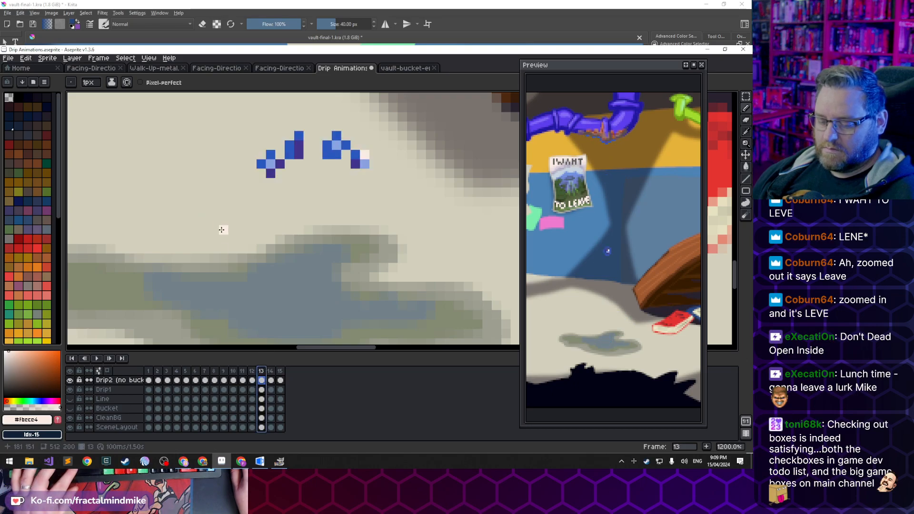
key("m")
left_click_drag(227, 100, 390, 207)
left_click_drag(346, 156, 345, 204)
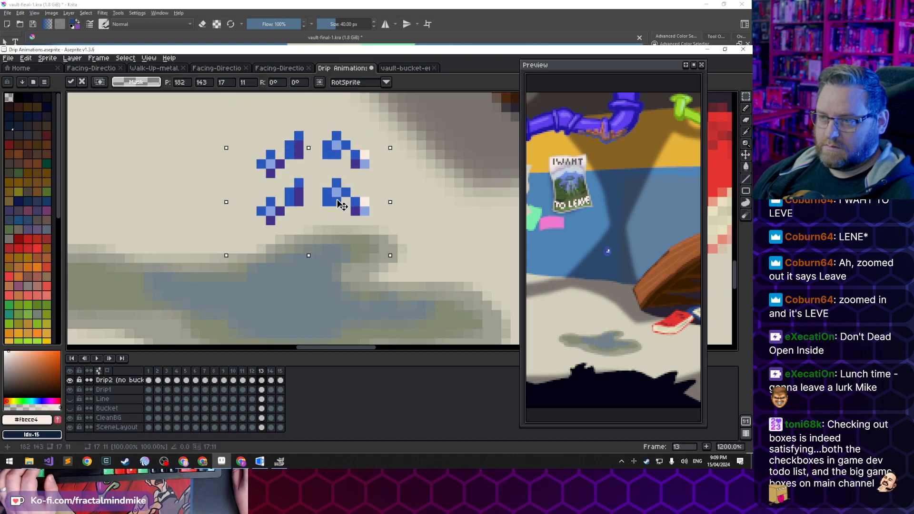
key("Escape")
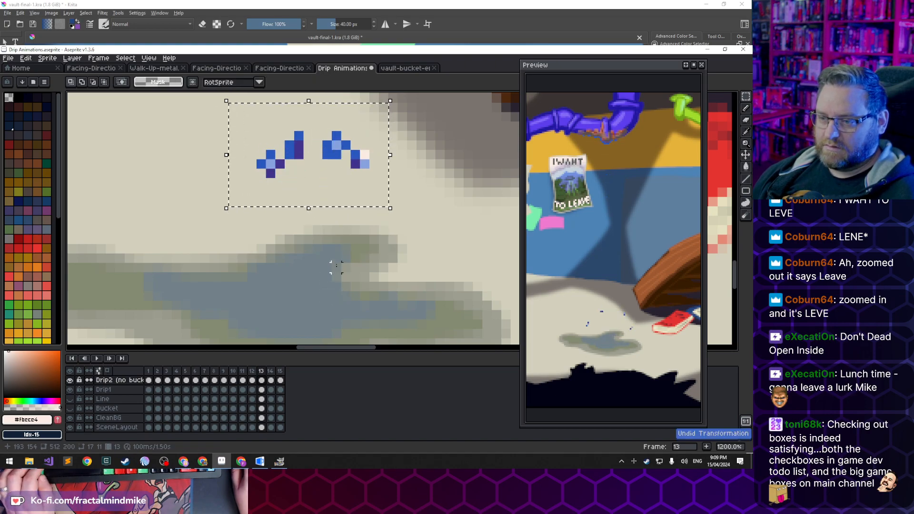
Hide the Drip1 layer, keeping Drip2 (no bucket) visible and the Bucket layer hidden
left_click(253, 379)
left_click(262, 379)
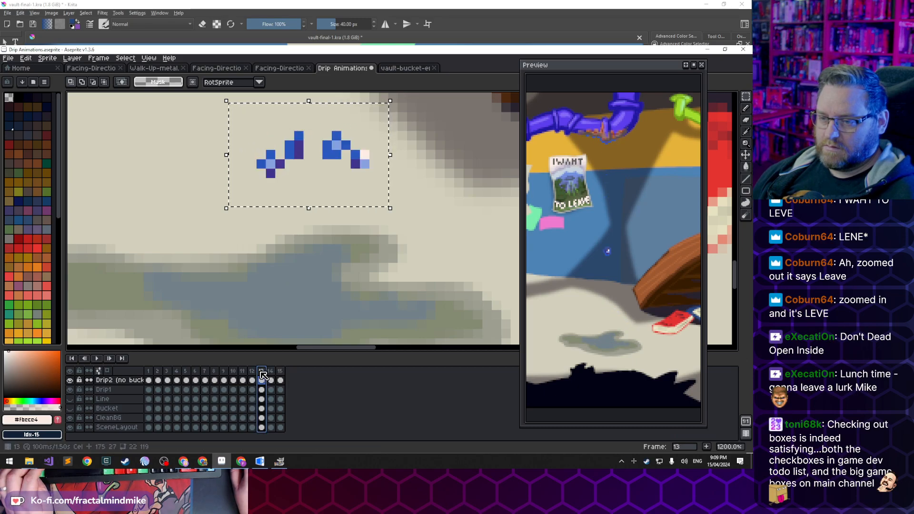
scroll(272, 268, "down", 3)
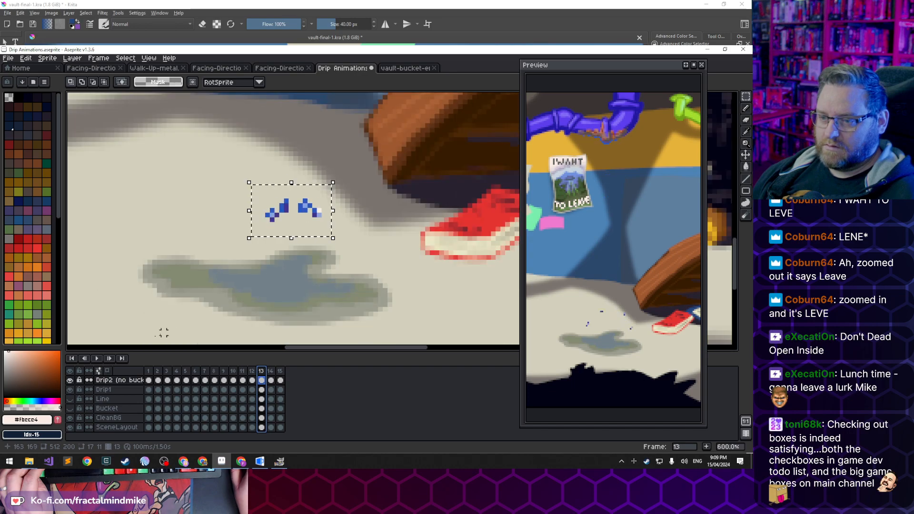
left_click(70, 380)
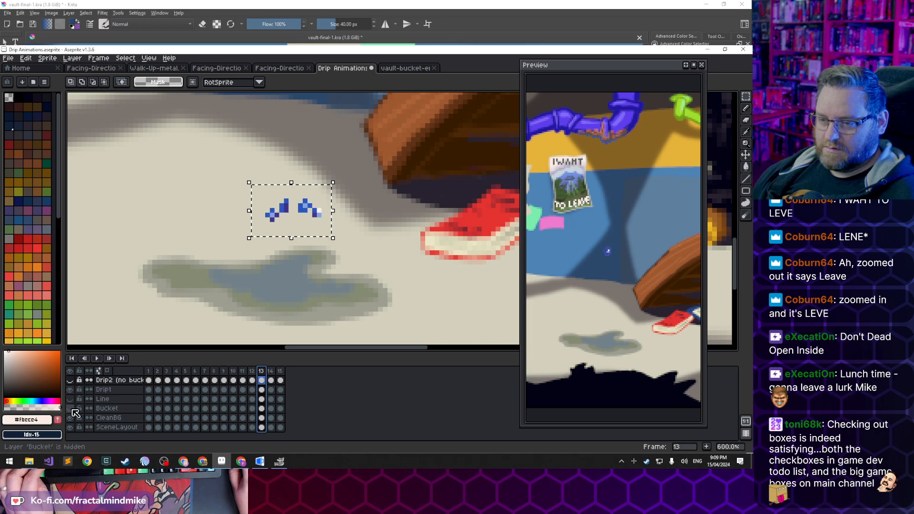
left_click(70, 409)
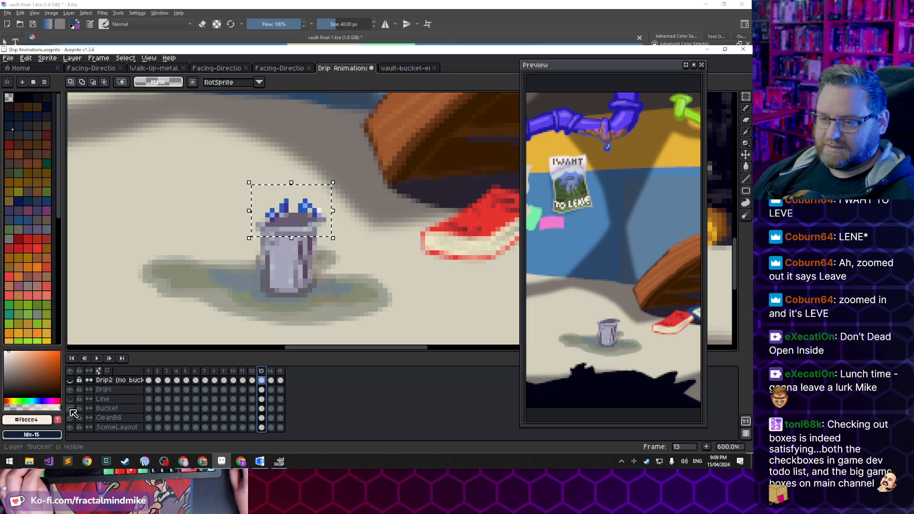
left_click(71, 409)
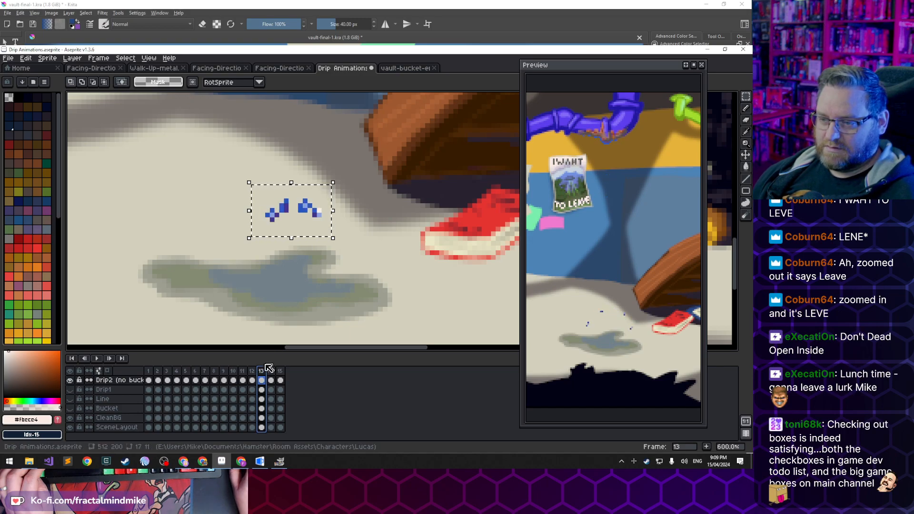
Move the selected splash in frame 13 down to 182, 147 and the splash droplets in frame 14 down to 174, 143
left_click(309, 215)
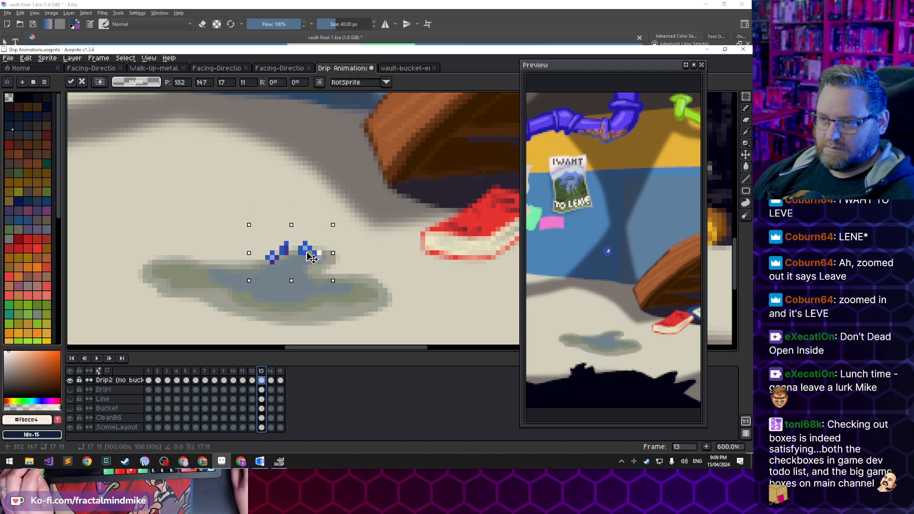
left_click(270, 380)
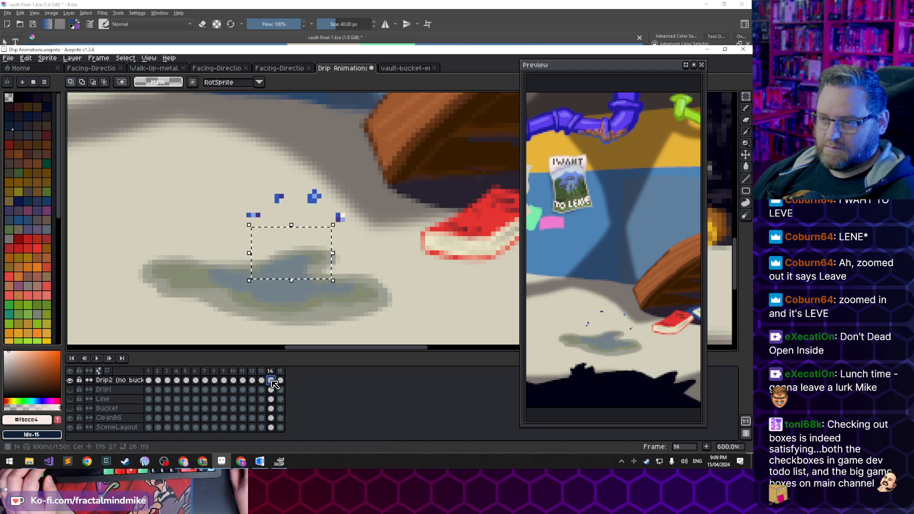
left_click_drag(212, 165, 379, 257)
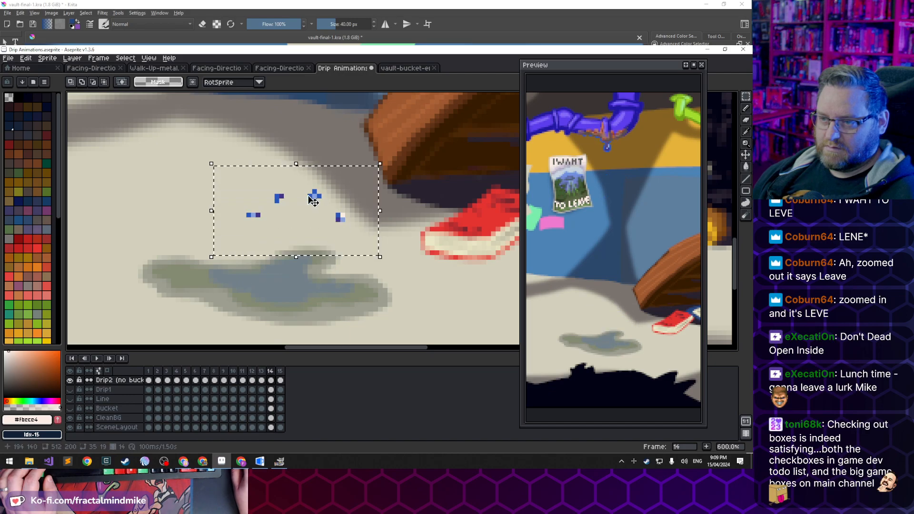
left_click_drag(318, 199, 319, 214)
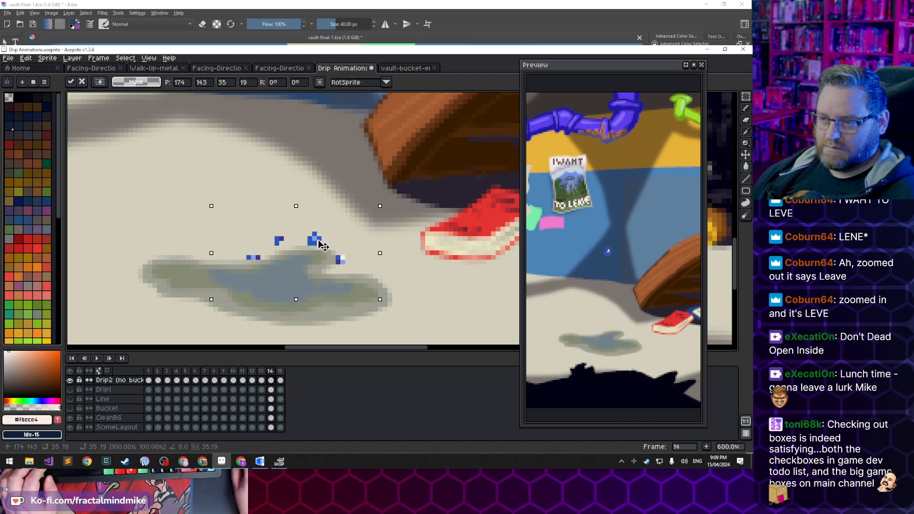
Select the splash droplets in frame 15, move them down to 169, 142 over the puddle, and clear the selection
left_click(281, 380)
left_click_drag(188, 155, 399, 280)
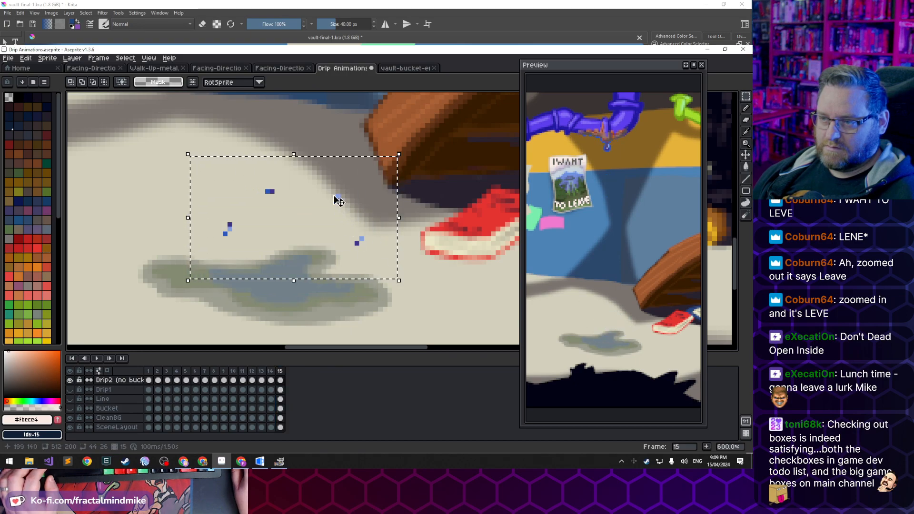
left_click_drag(337, 198, 346, 247)
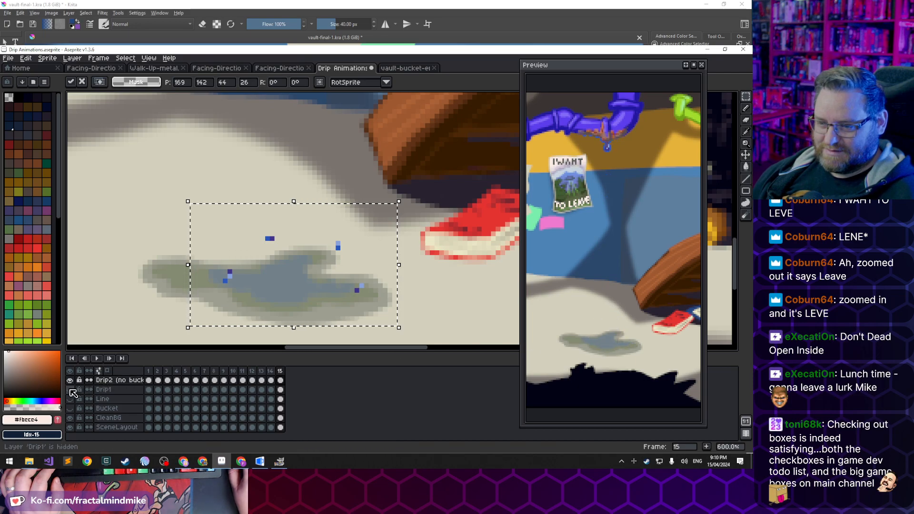
left_click(116, 302)
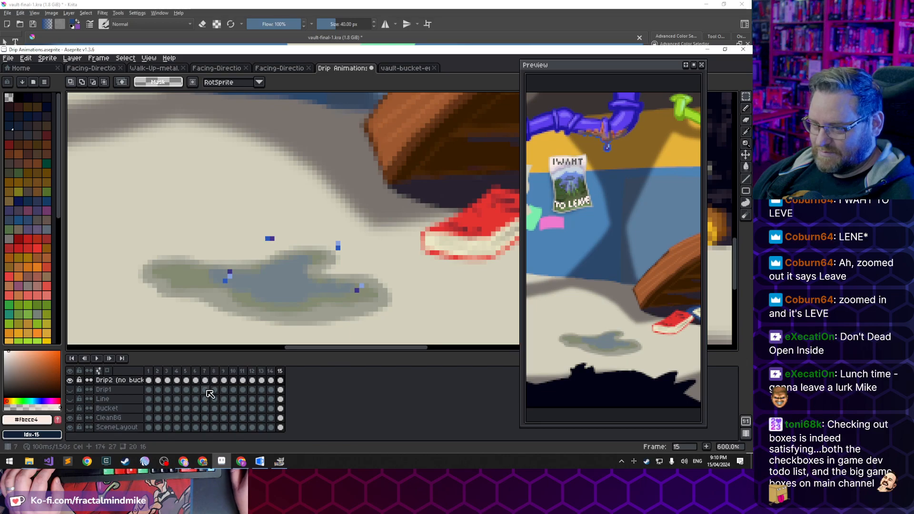
Step back and forth through frames 12 to 15 to check the lowered splash against the puddle
key("Left")
key("Left")
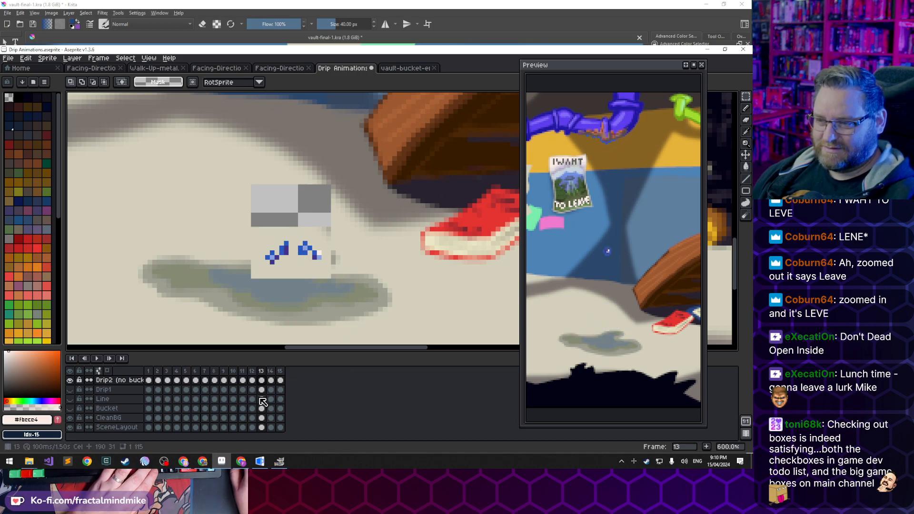
key("Left")
key("Right")
key("Right")
key("Left")
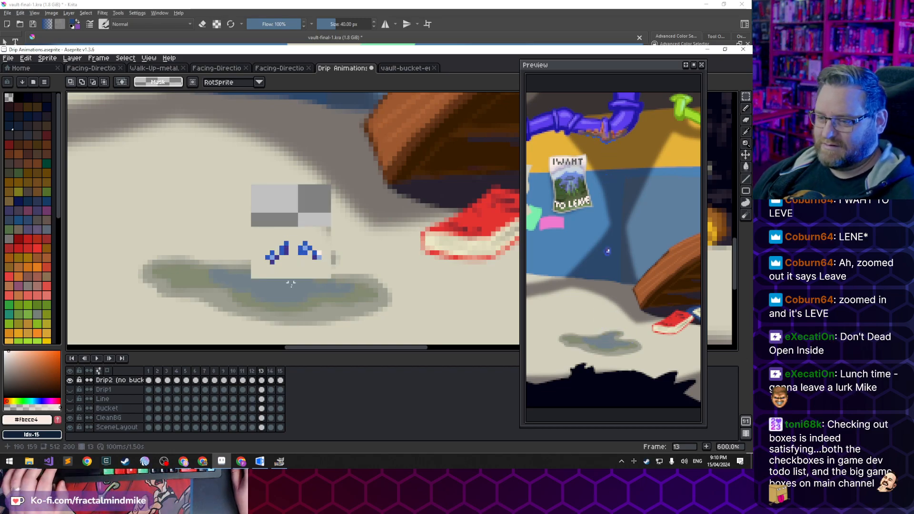
Toggle the background layers' visibility in frame 13, mainly CleanBG, to examine which layer holds the checkered patch above the puddle
left_click(70, 417)
left_click(70, 417)
left_click(70, 417)
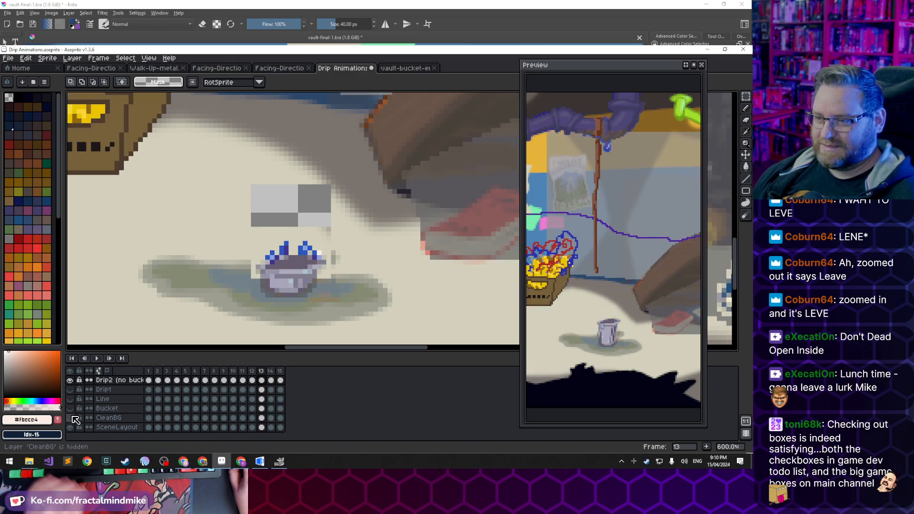
left_click(72, 417)
left_click(72, 417)
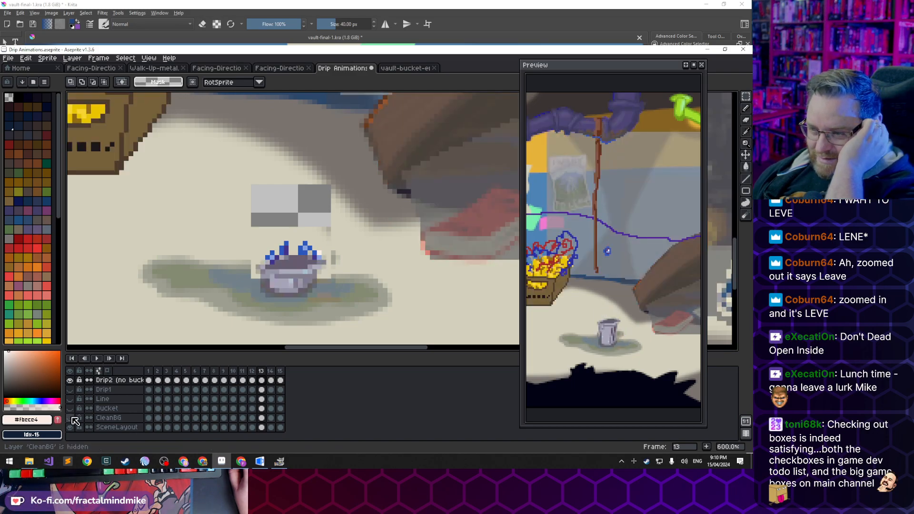
left_click(71, 417)
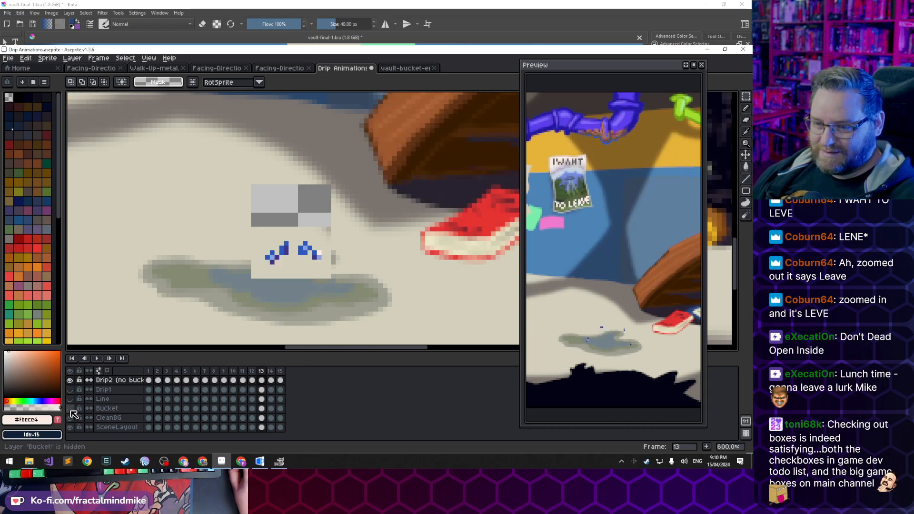
left_click(71, 417)
left_click(71, 417)
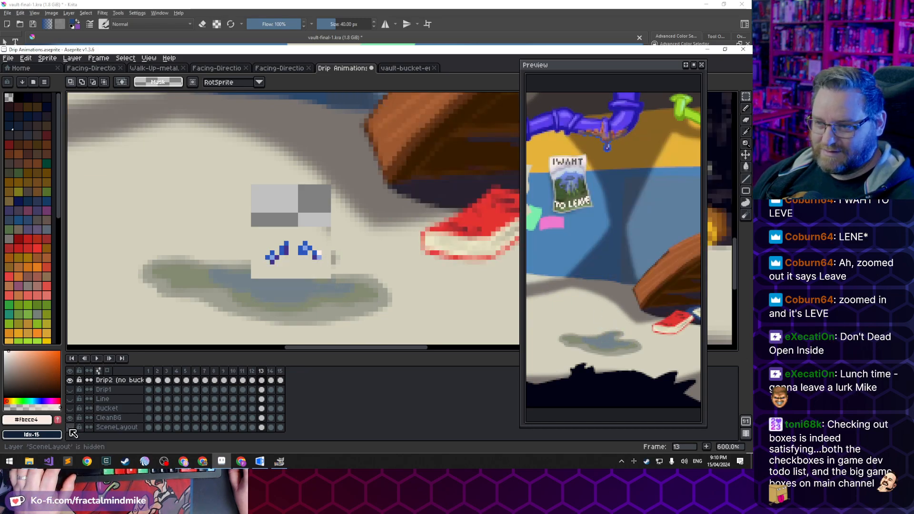
left_click(72, 418)
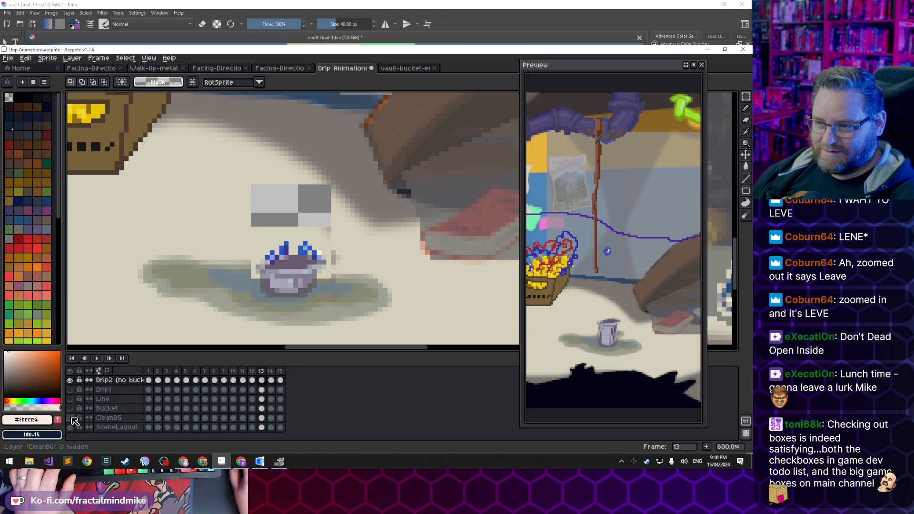
left_click(71, 418)
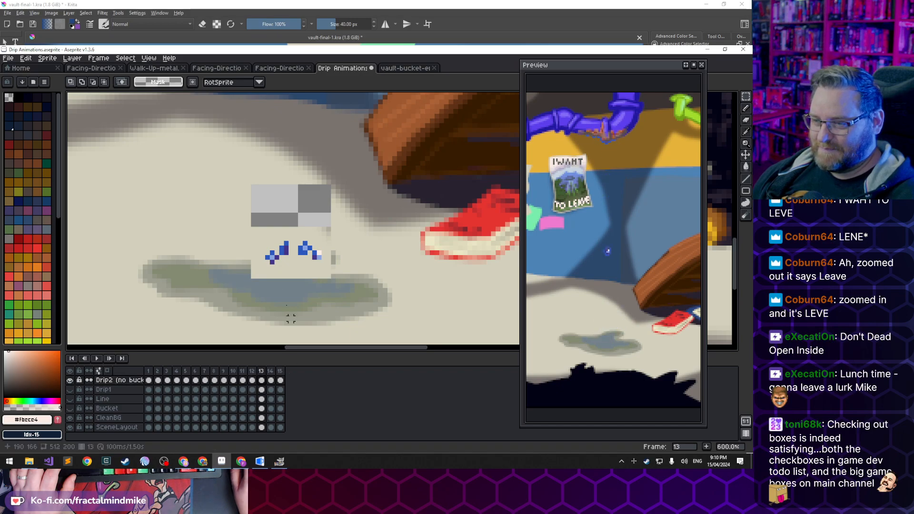
left_click(262, 372)
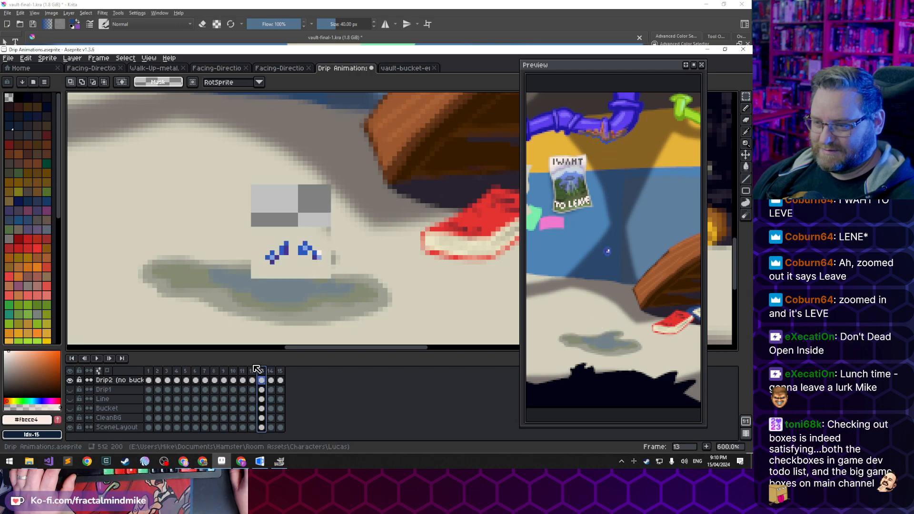
Compare frames 12 and 13 with CleanBG hidden and shown, and hide the Drip2 (no bucket) layer to isolate the checkered patch
key("Left")
key("Right")
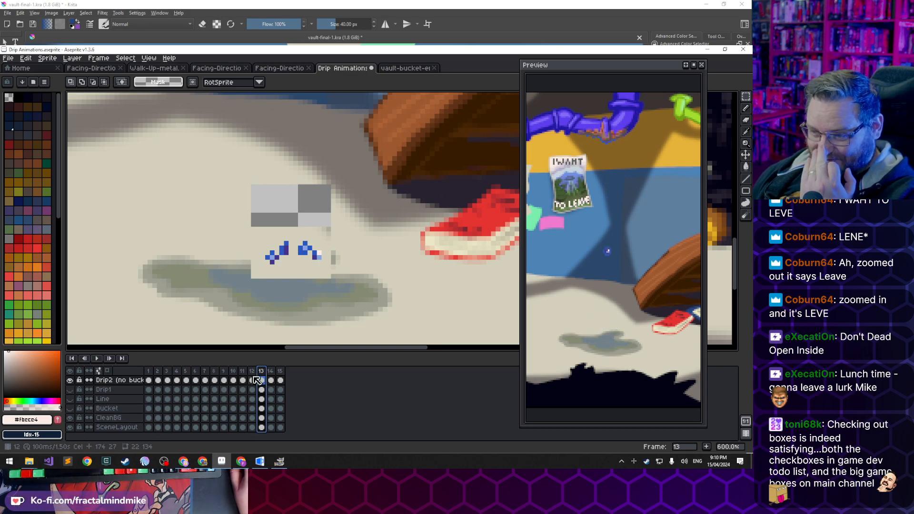
key("Left")
key("Right")
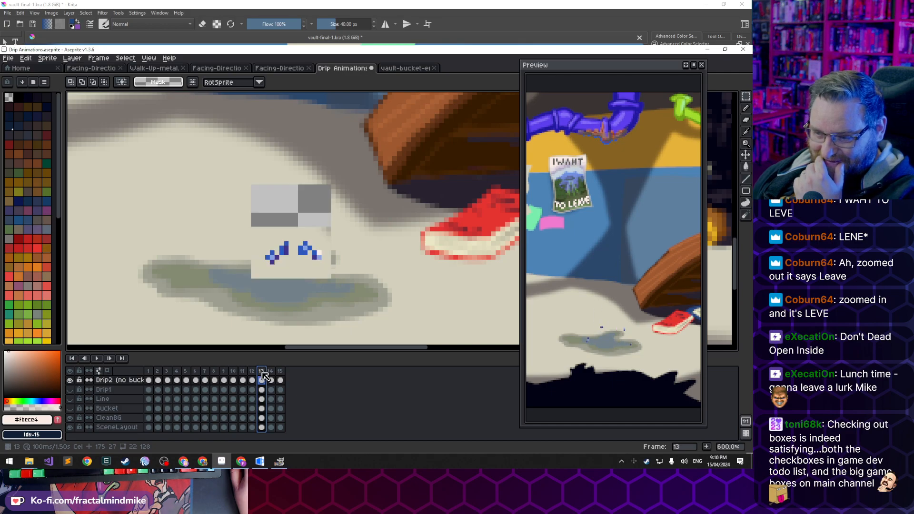
left_click(70, 418)
left_click(74, 418)
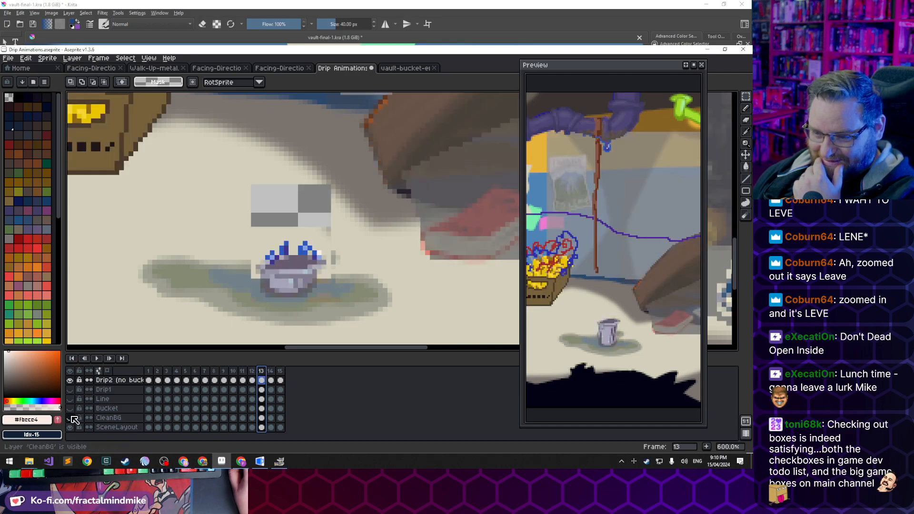
left_click(72, 418)
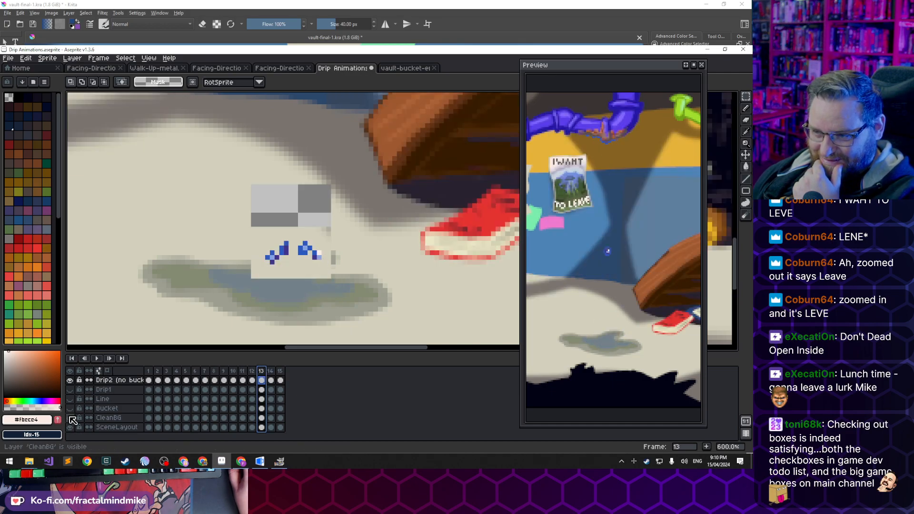
left_click(71, 418)
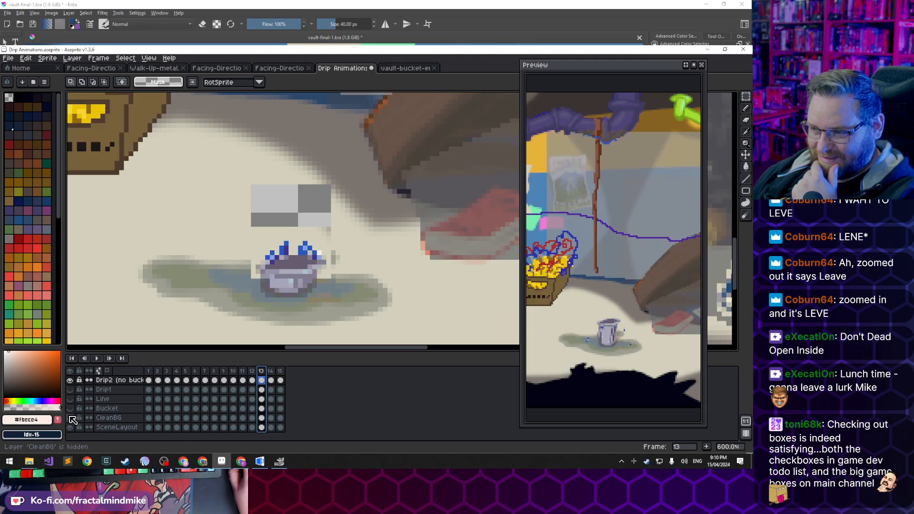
left_click(73, 419)
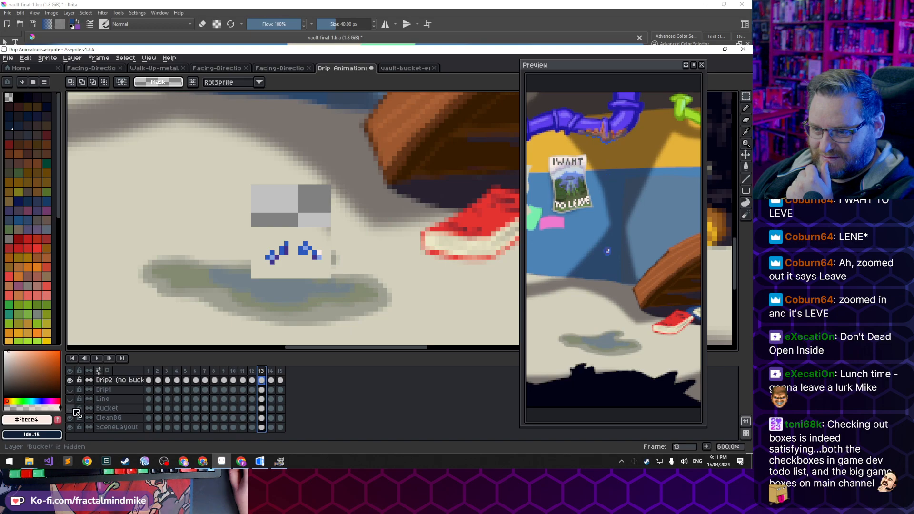
left_click(70, 380)
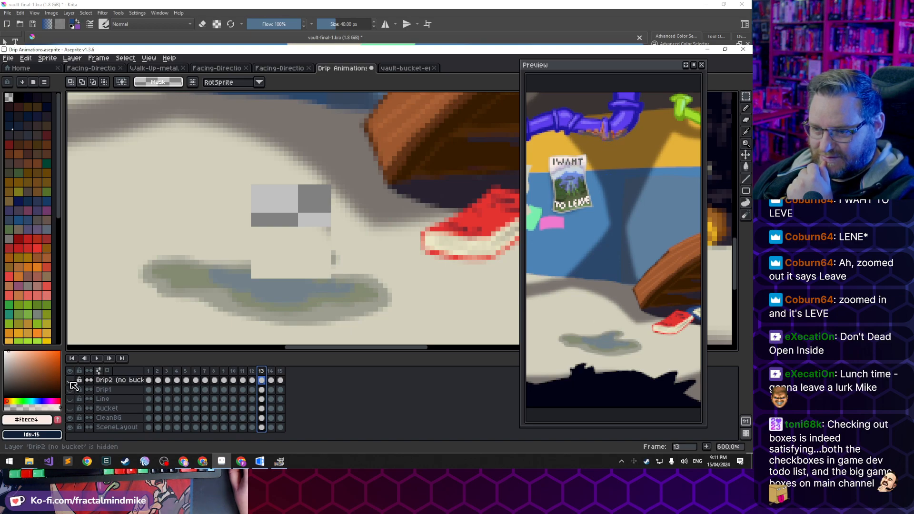
left_click(251, 372)
left_click_drag(209, 166, 378, 302)
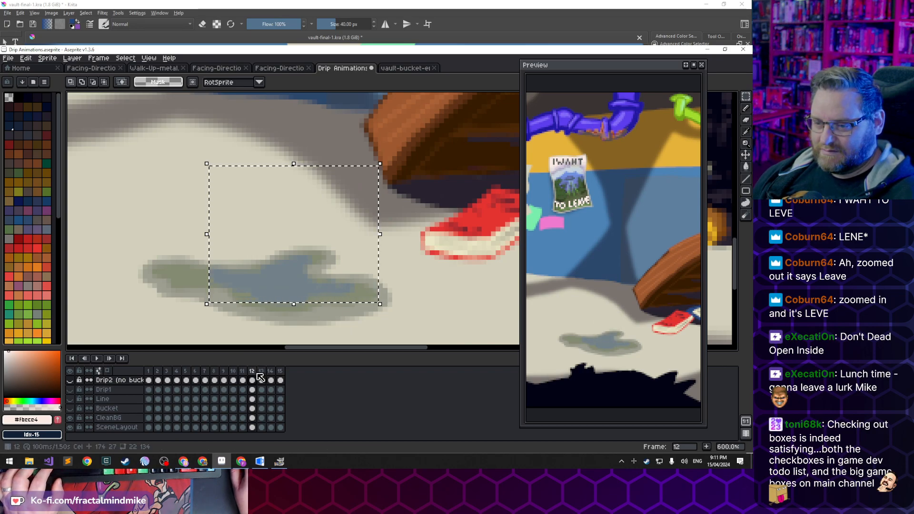
left_click(108, 417)
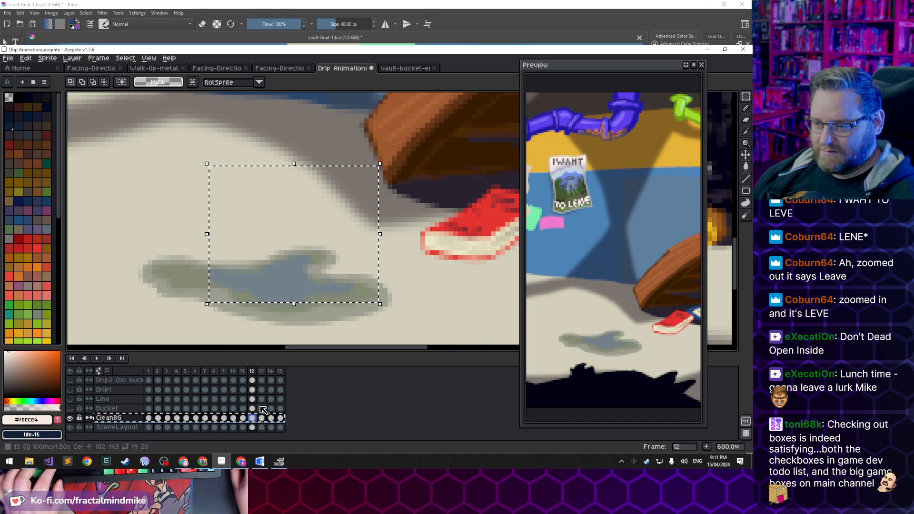
key("Delete")
key("ctrl+z")
key("ctrl+z")
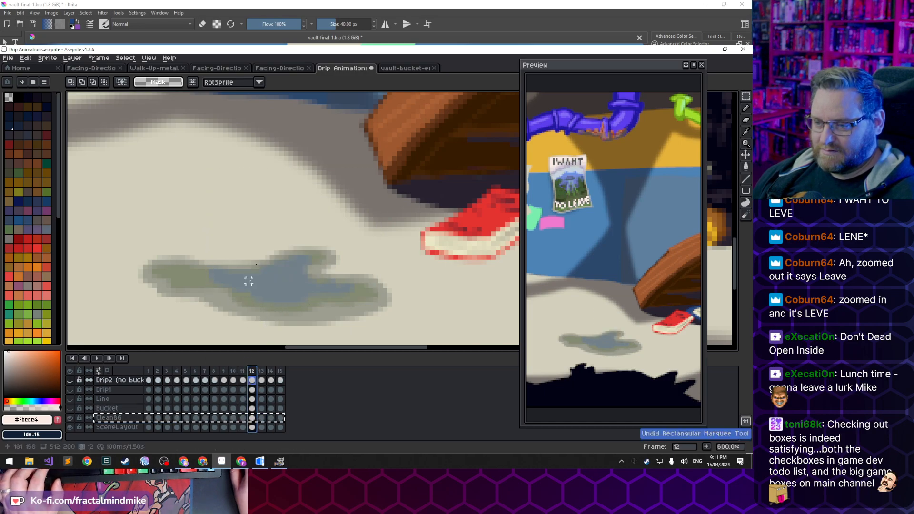
On the CleanBG layer, copy the clean puddle area from frame 12 and paste it over the checkered patch in frame 13
left_click(243, 417)
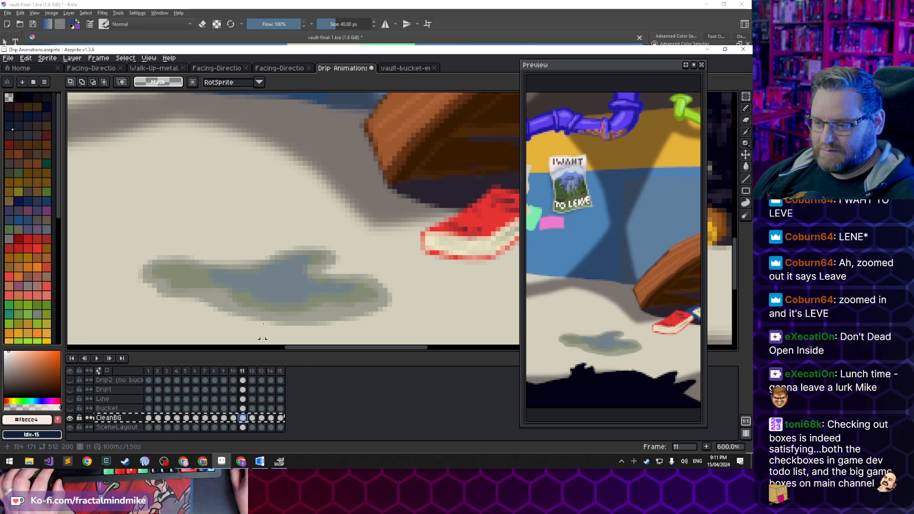
left_click(120, 419)
key("Escape")
left_click(253, 371)
left_click(243, 371)
left_click(252, 371)
left_click(261, 372)
left_click(253, 371)
left_click_drag(229, 158, 380, 308)
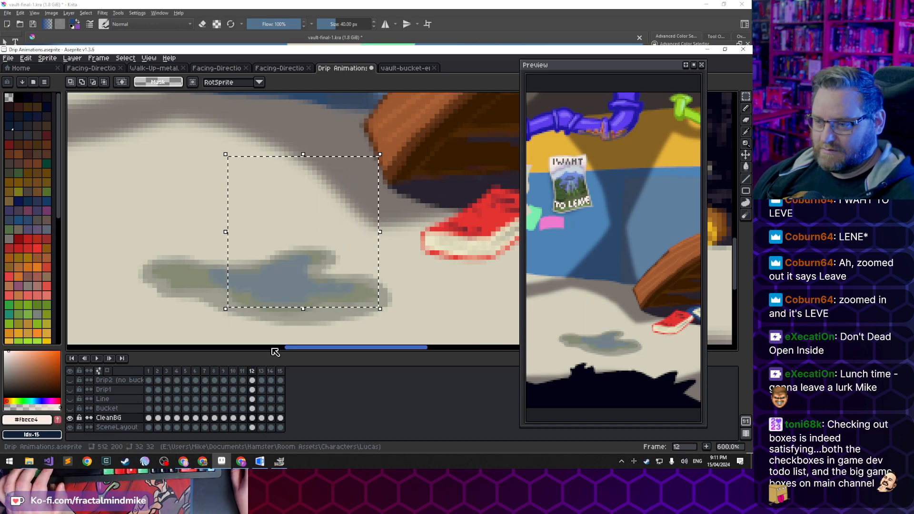
left_click(404, 269)
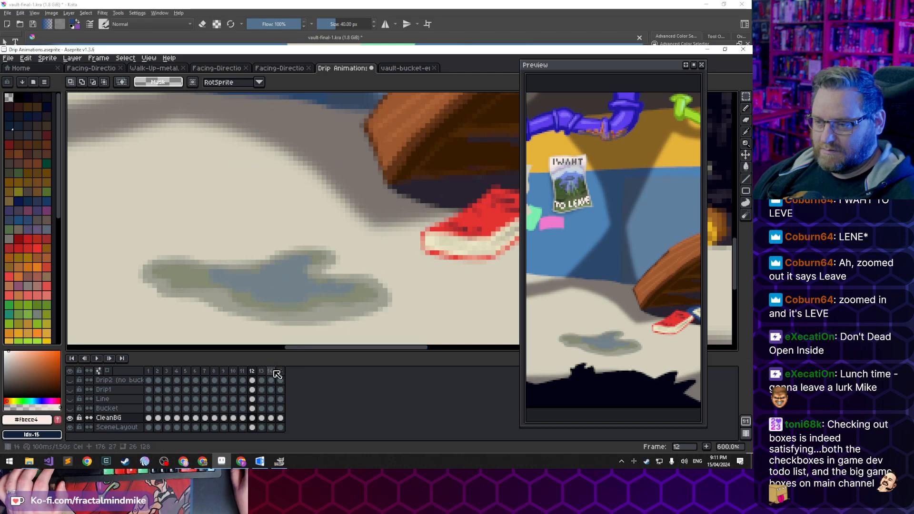
left_click(262, 371)
left_click(164, 205)
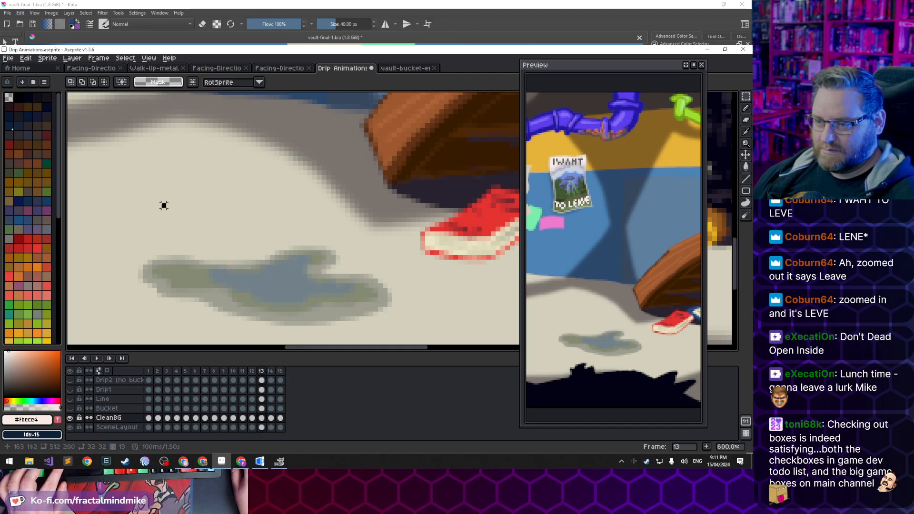
Show the Drip2 (no bucket) layer again and play the animation across the whole room to check the drip and splash
left_click(69, 380)
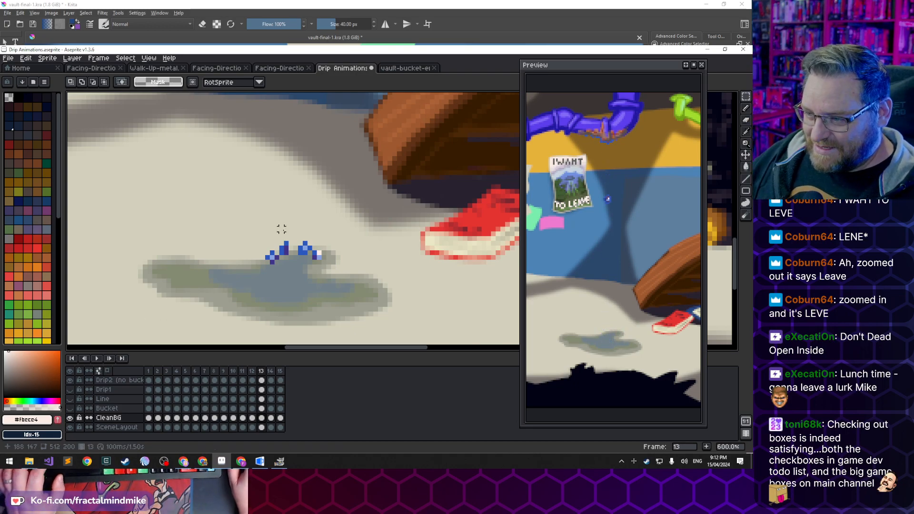
scroll(281, 230, "down", 4)
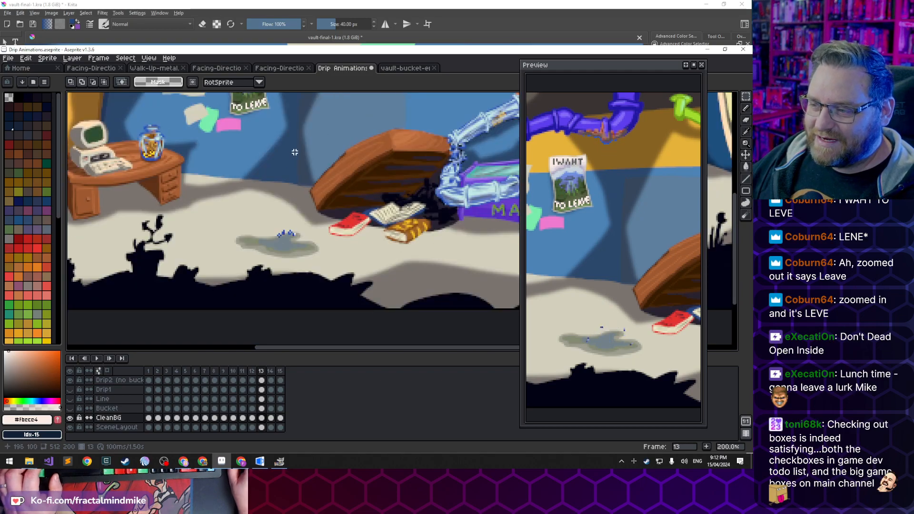
key("m")
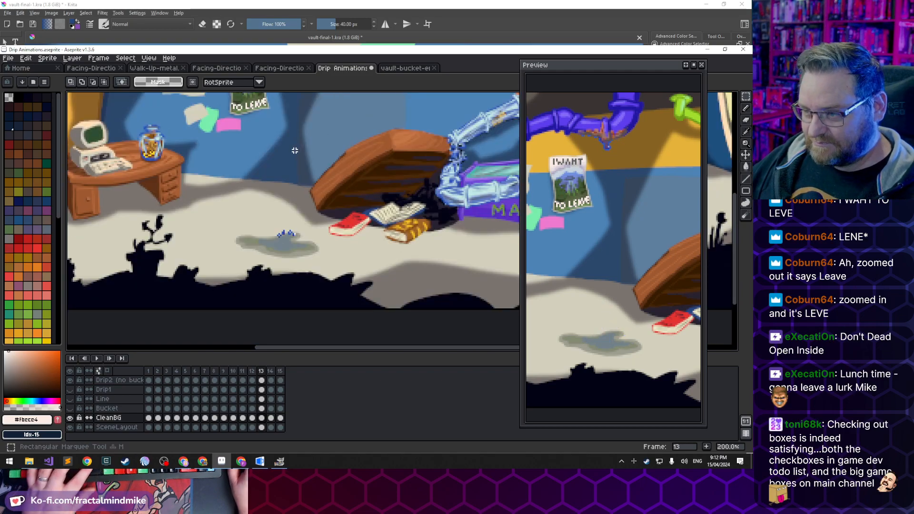
key("b")
left_click_drag(310, 143, 298, 197)
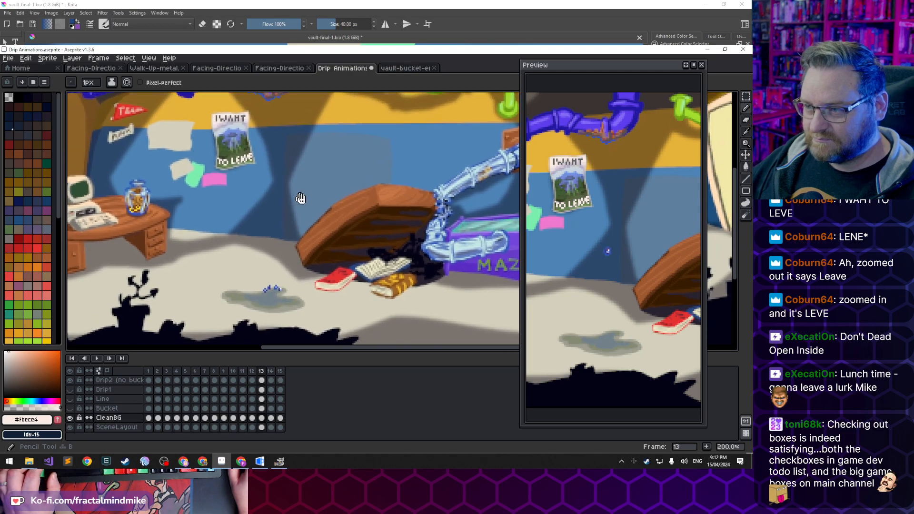
scroll(300, 198, "down", 1)
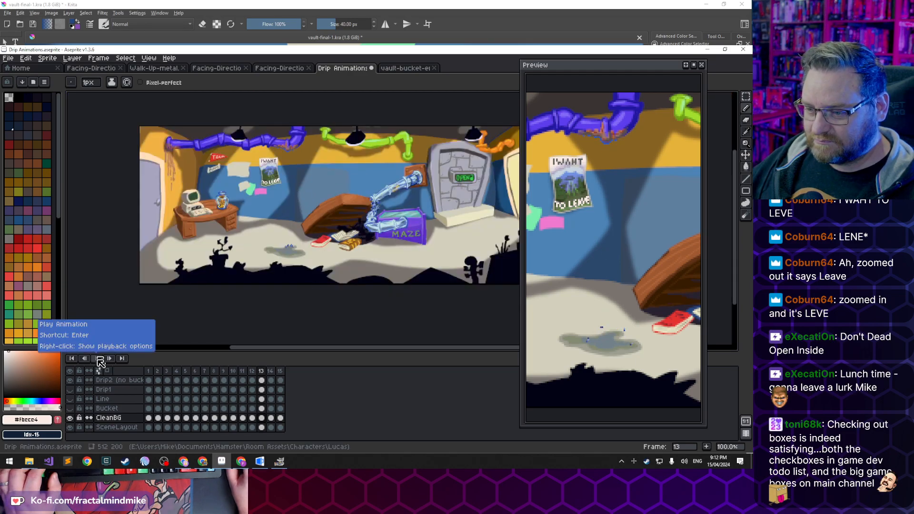
left_click(97, 360)
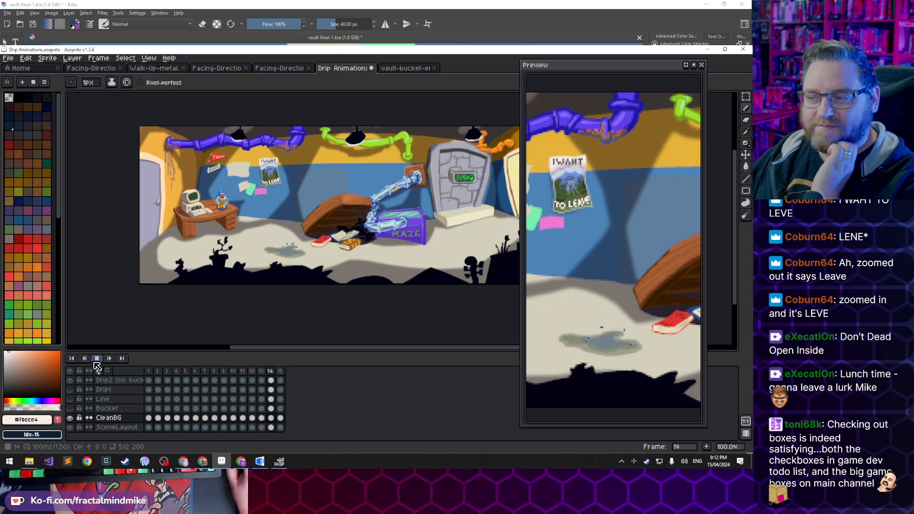
left_click(98, 359)
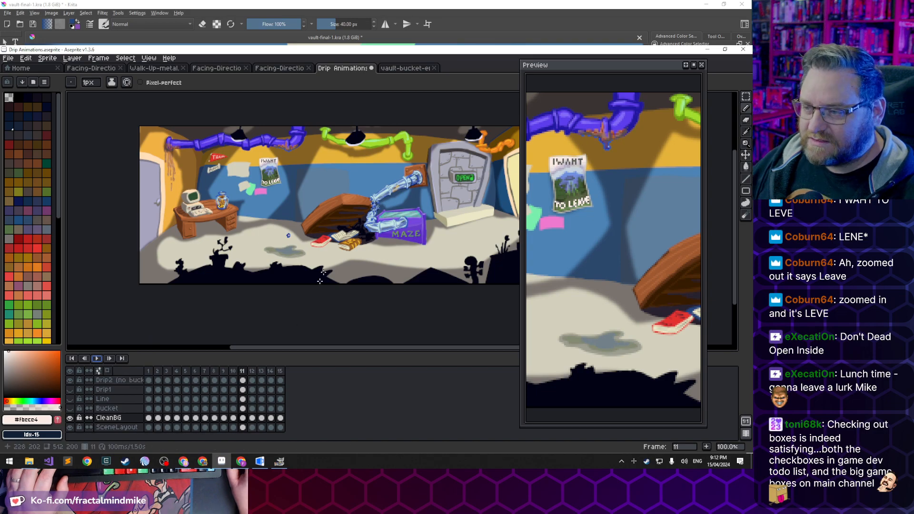
scroll(324, 200, "up", 2)
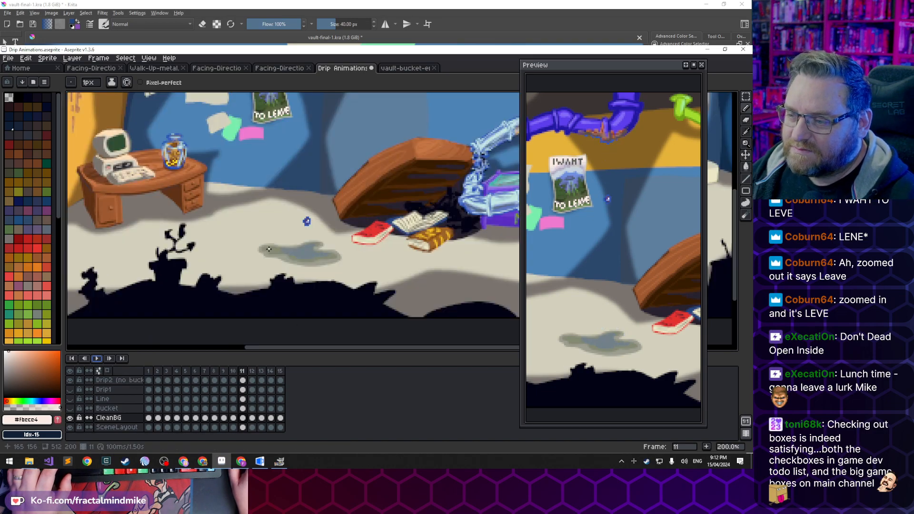
scroll(328, 190, "down", 1)
left_click_drag(334, 185, 281, 242)
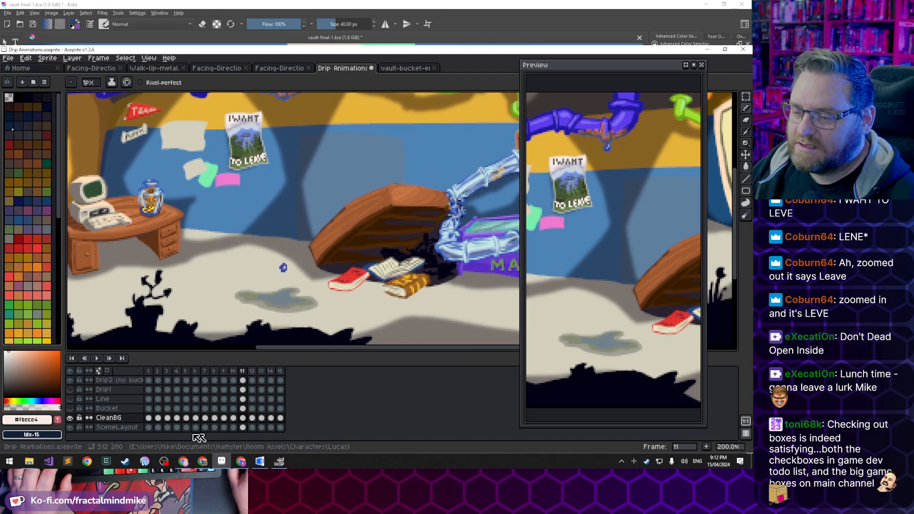
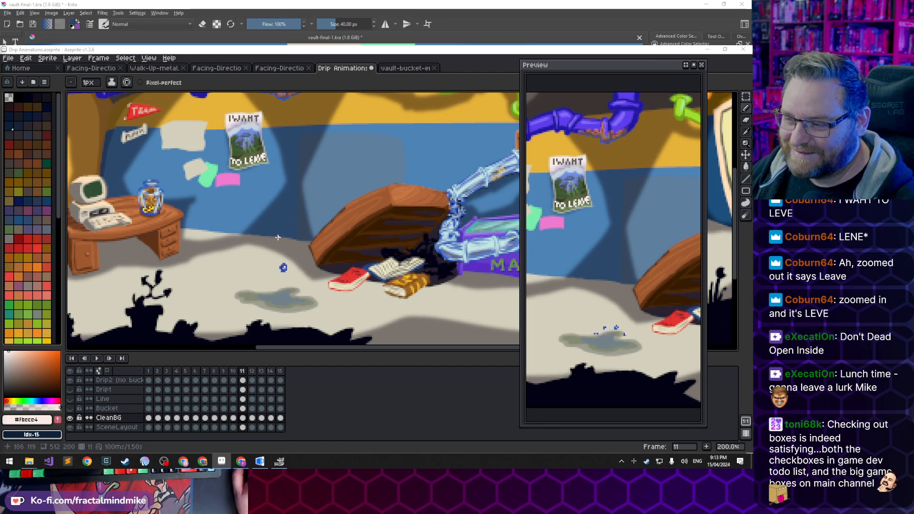
left_click_drag(296, 126, 295, 149)
left_click_drag(291, 201, 280, 196)
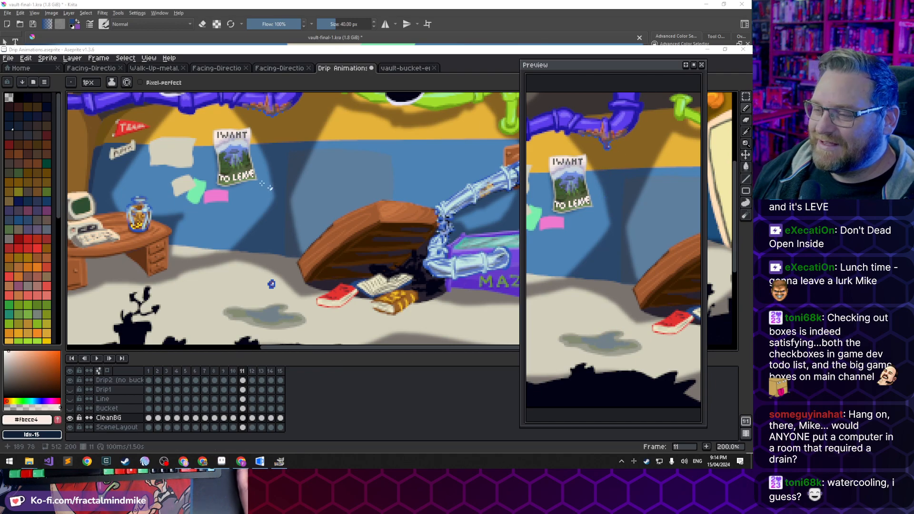
scroll(296, 234, "down", 1)
scroll(326, 236, "up", 1)
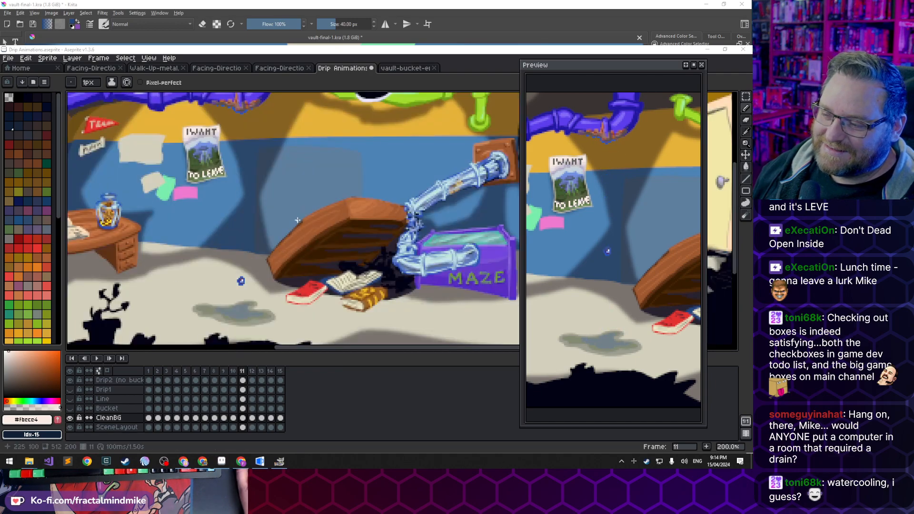
left_click_drag(347, 187, 412, 191)
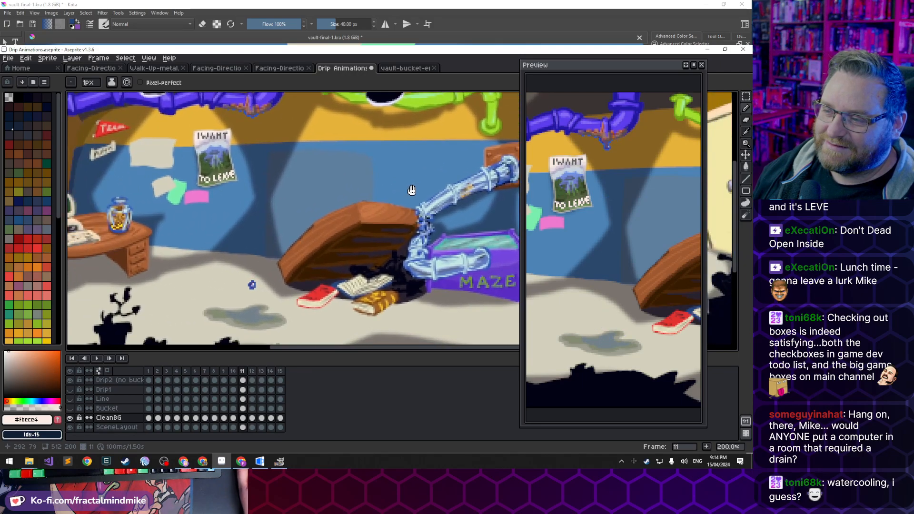
left_click_drag(255, 187, 287, 182)
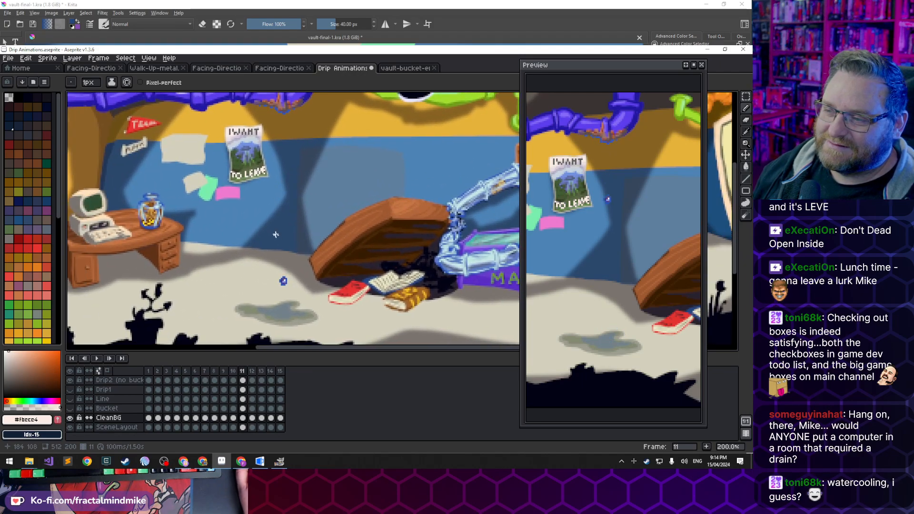
left_click_drag(295, 253, 261, 249)
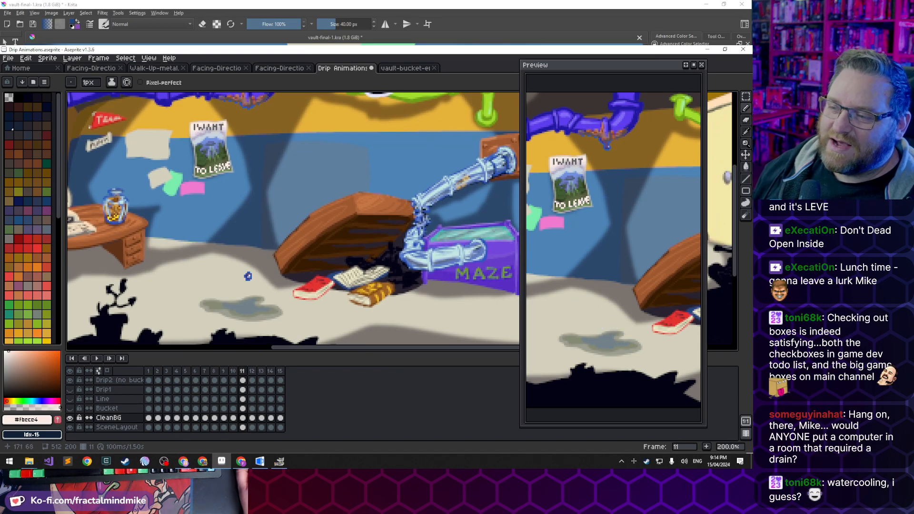
Examine the "TO LEAVE" lettering on the wall poster up close, the full room, and the drop above the puddle
scroll(219, 169, "up", 3)
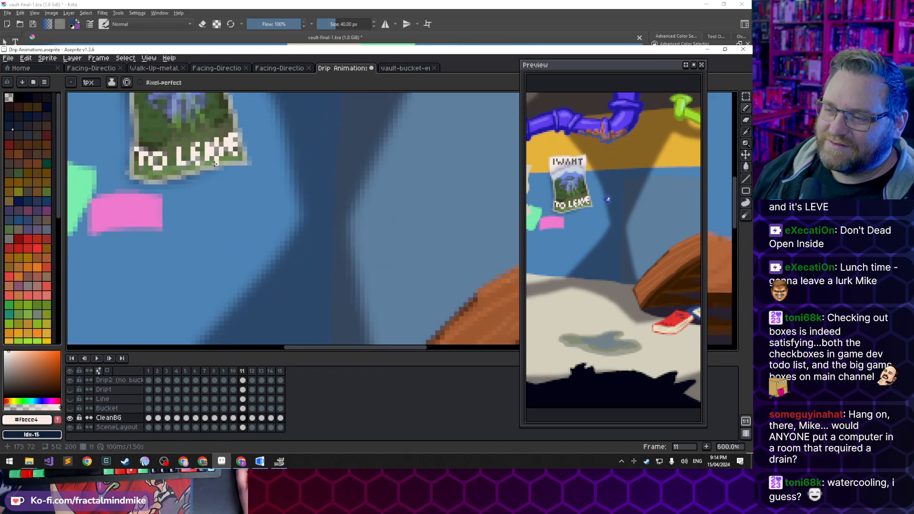
scroll(228, 169, "up", 4)
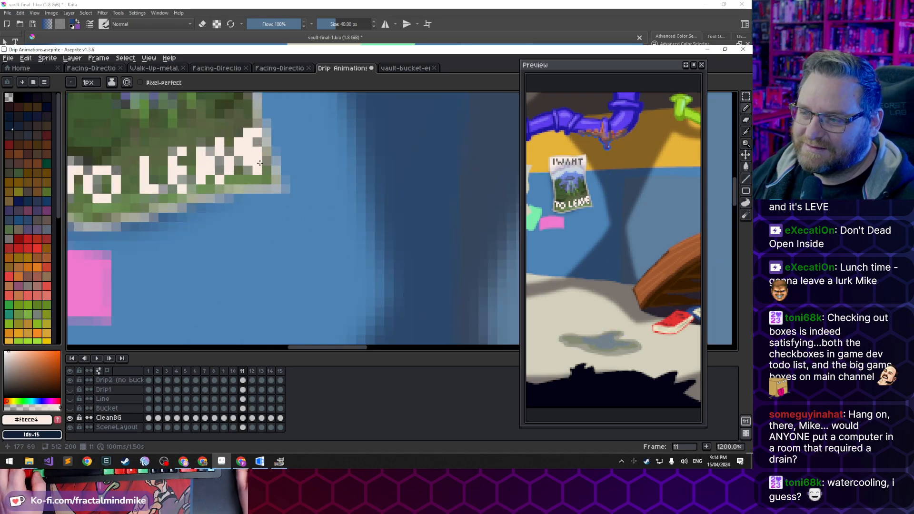
scroll(182, 174, "down", 4)
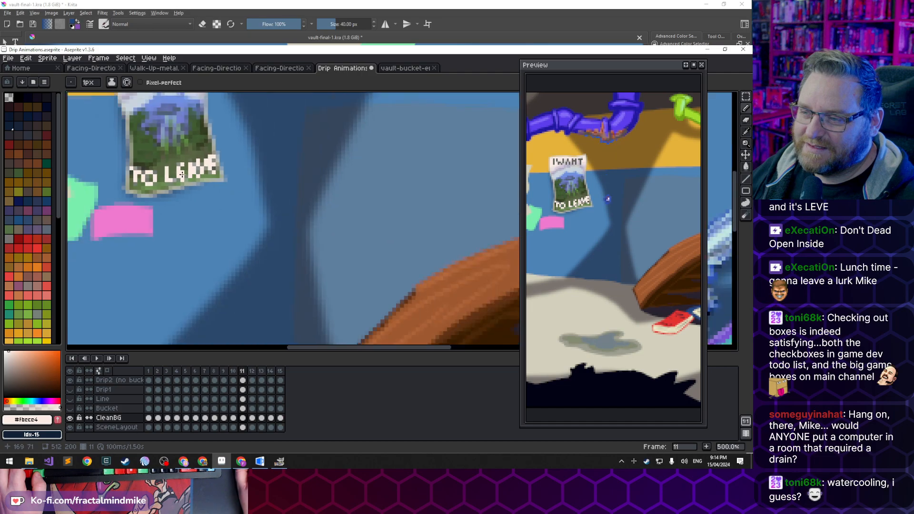
scroll(189, 165, "down", 1)
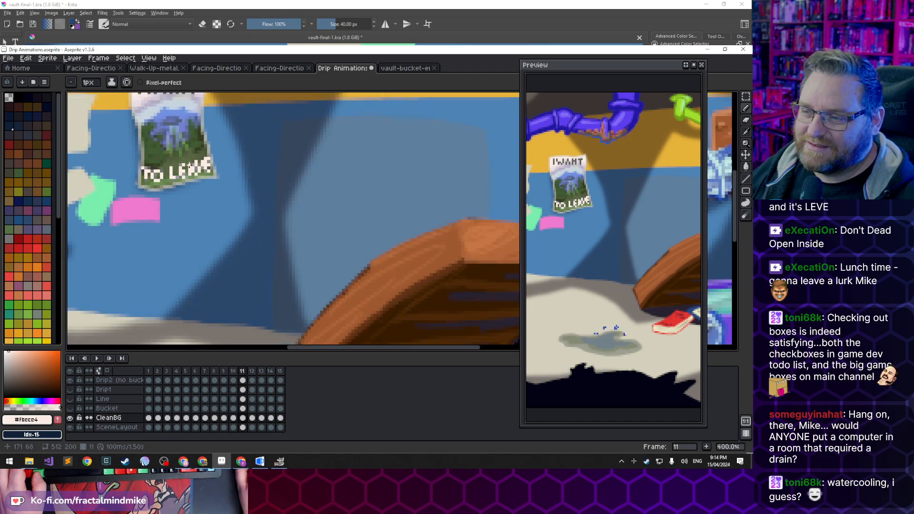
scroll(190, 165, "down", 2)
scroll(192, 198, "down", 1)
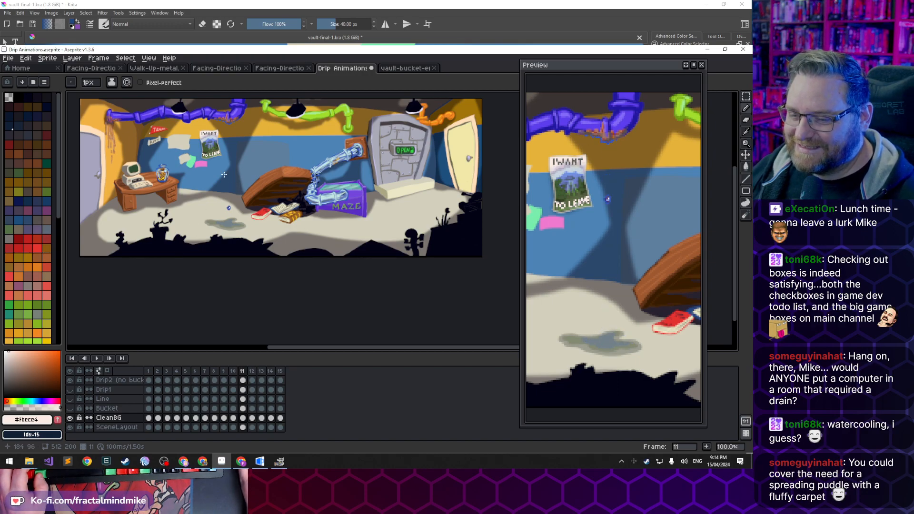
scroll(230, 215, "up", 3)
scroll(225, 290, "down", 1)
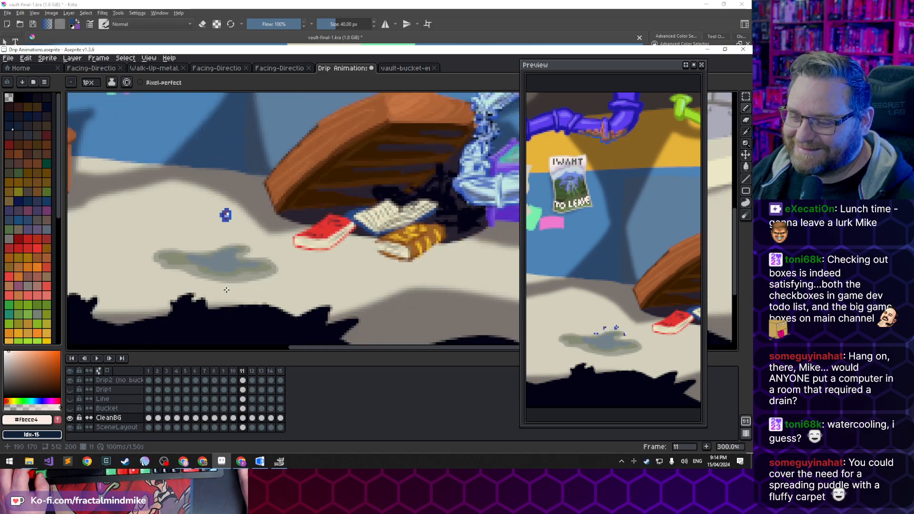
Step repeatedly through frames 12 to 15 to examine the splash droplets above the puddle
left_click(253, 373)
left_click(261, 373)
left_click(271, 373)
left_click(282, 372)
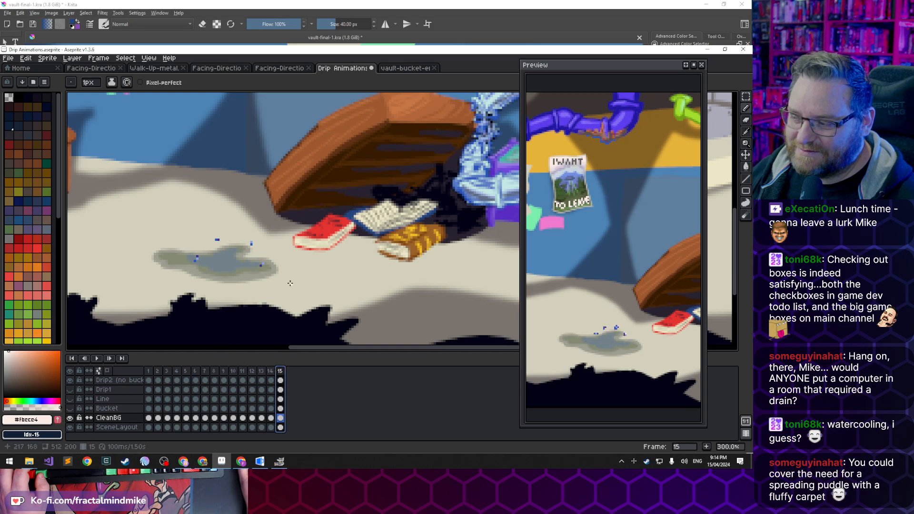
left_click(252, 372)
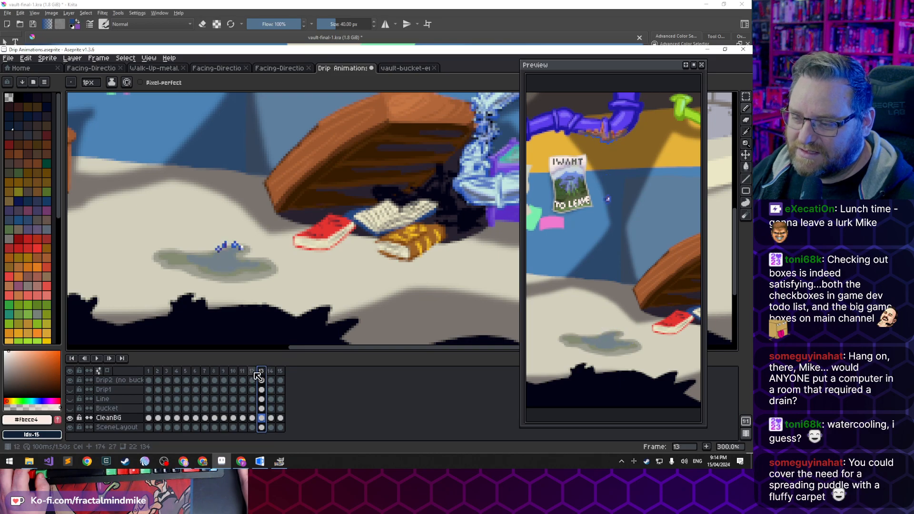
left_click(281, 372)
left_click(252, 371)
left_click(264, 371)
left_click(272, 371)
left_click(280, 371)
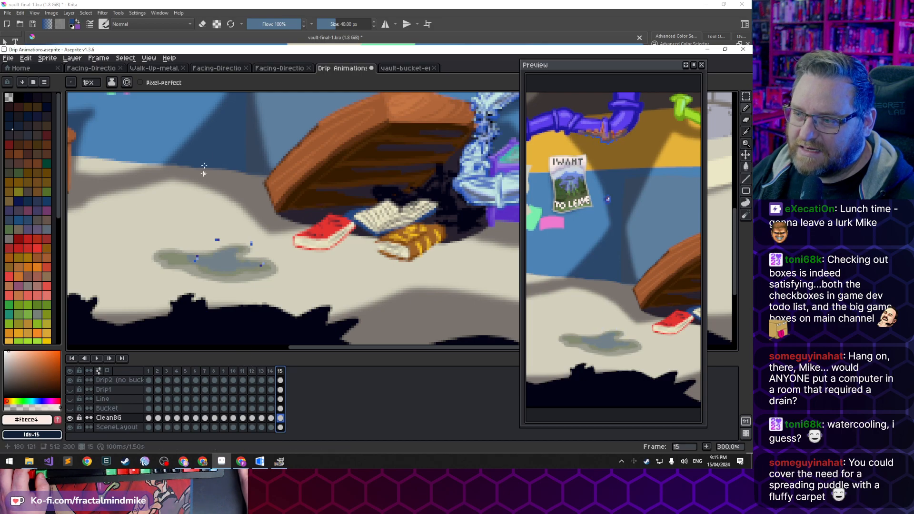
Examine frame 15 across the whole vault room and closer around the puddle, wall poster and leaking purple pipe
scroll(235, 139, "down", 3)
left_click_drag(234, 139, 233, 216)
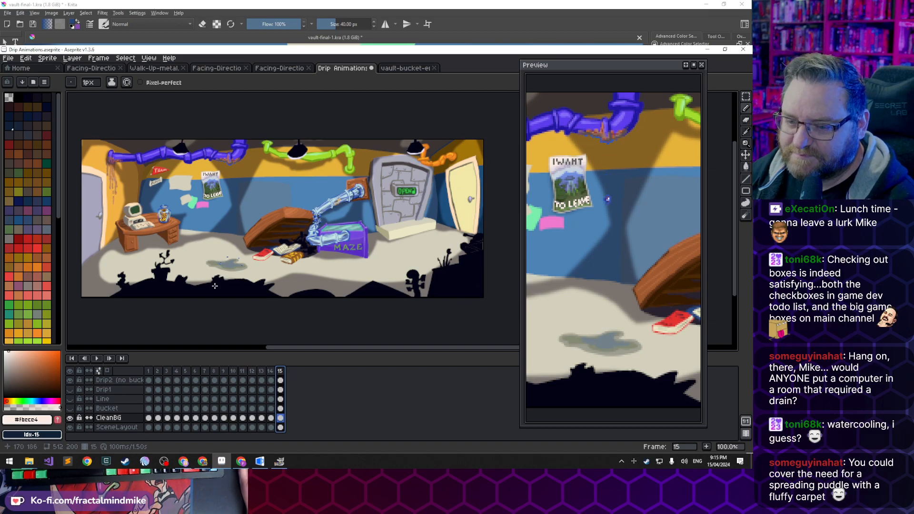
scroll(221, 281, "up", 1)
scroll(225, 276, "down", 1)
left_click_drag(209, 255, 274, 280)
scroll(225, 257, "up", 1)
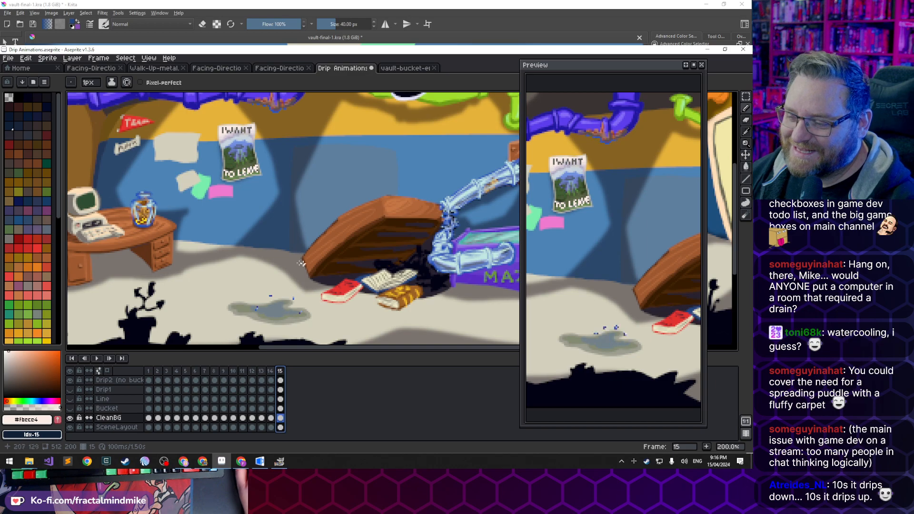
scroll(279, 244, "down", 2)
scroll(279, 244, "up", 1)
left_click_drag(278, 261, 294, 242)
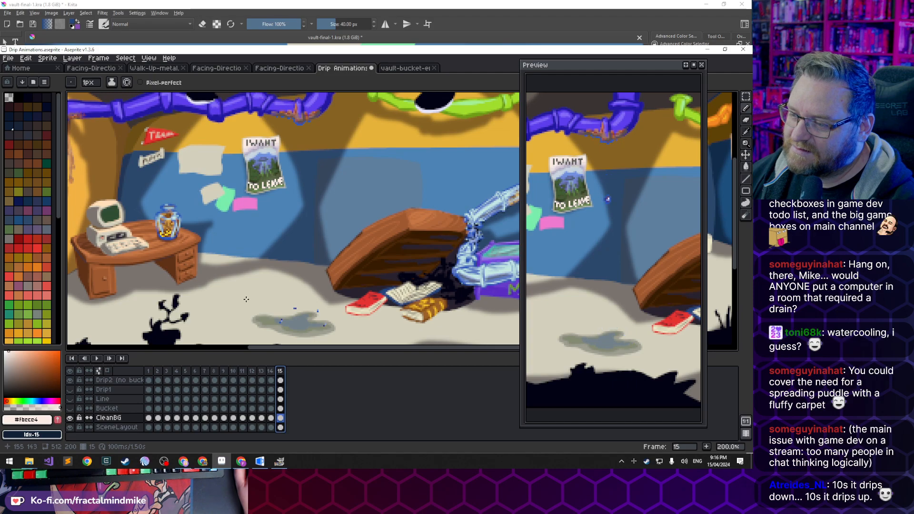
Step through frames 1 to 6 to examine the drop forming under the purple pipe
left_click(152, 371)
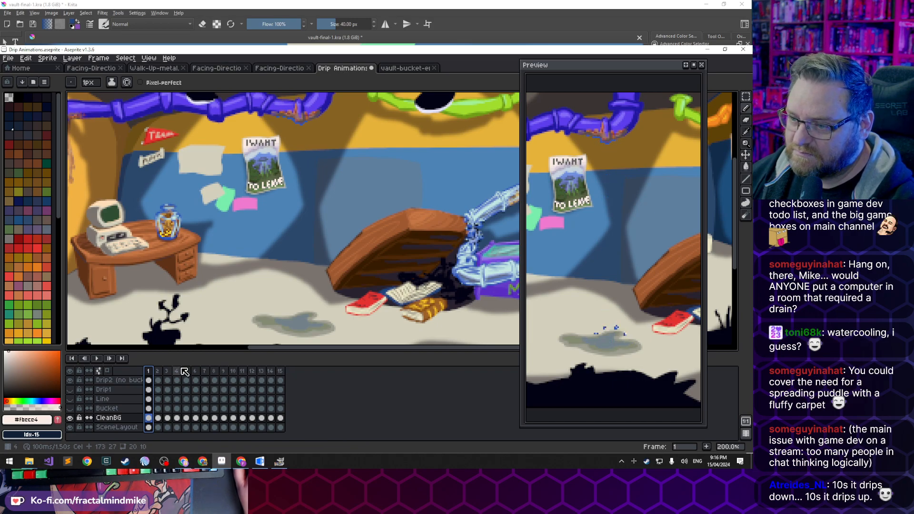
left_click(159, 371)
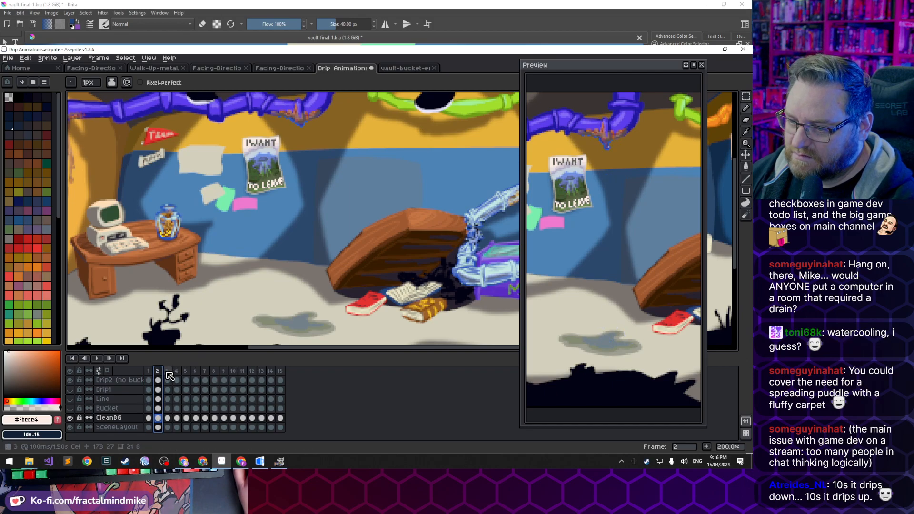
left_click(167, 372)
left_click(177, 372)
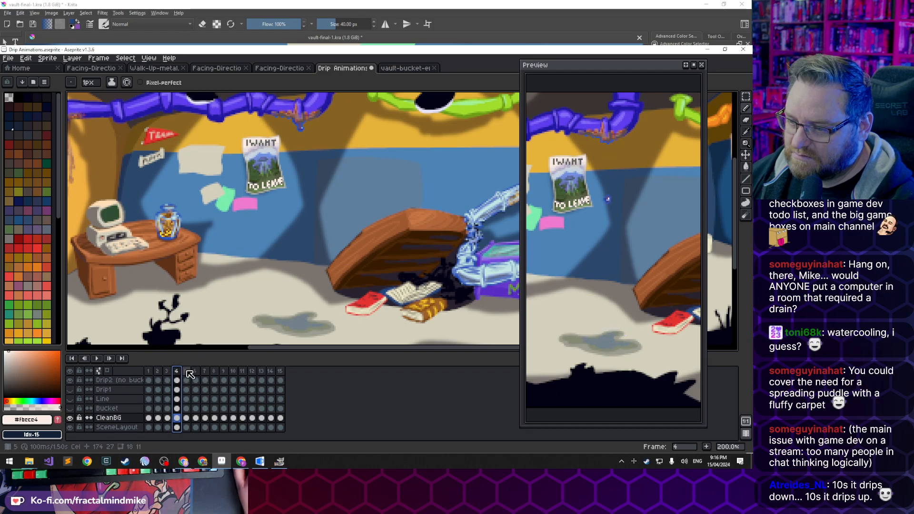
left_click(186, 377)
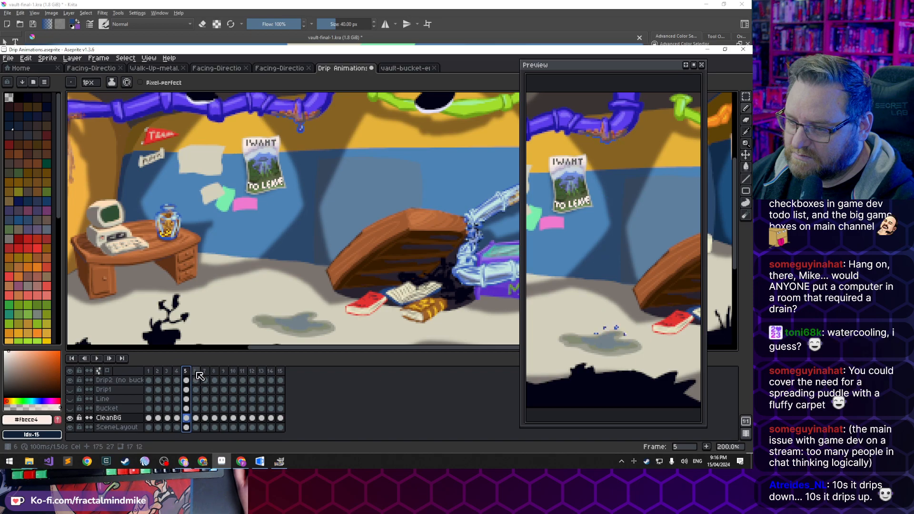
left_click(196, 378)
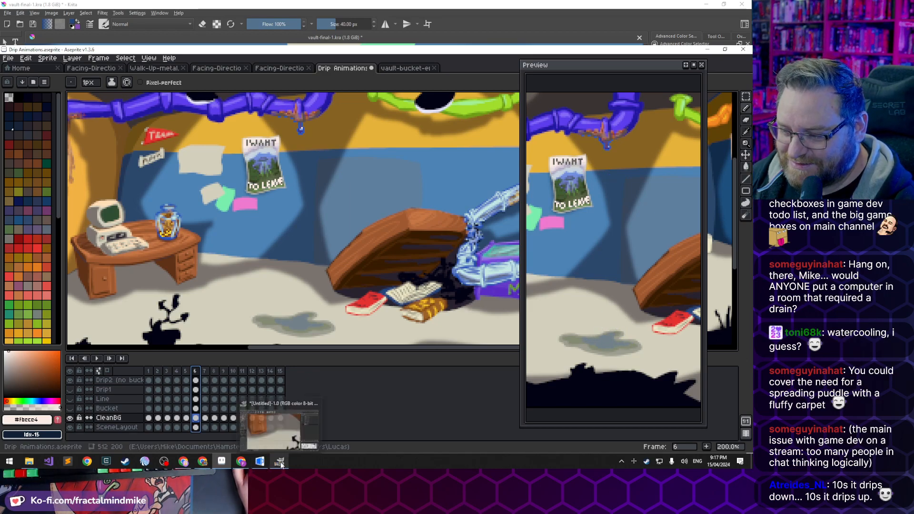
Switch to the AGS Editor and check the background choices available for the Vault Room
left_click(264, 462)
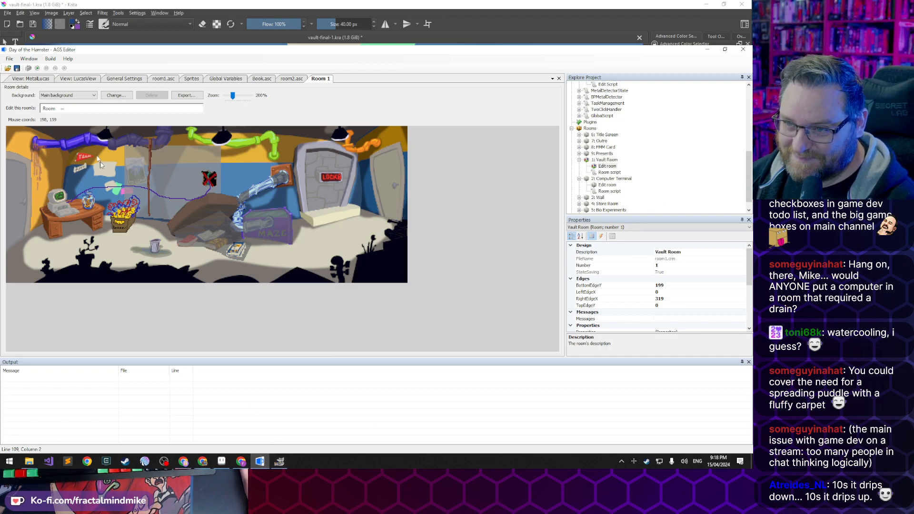
left_click(92, 96)
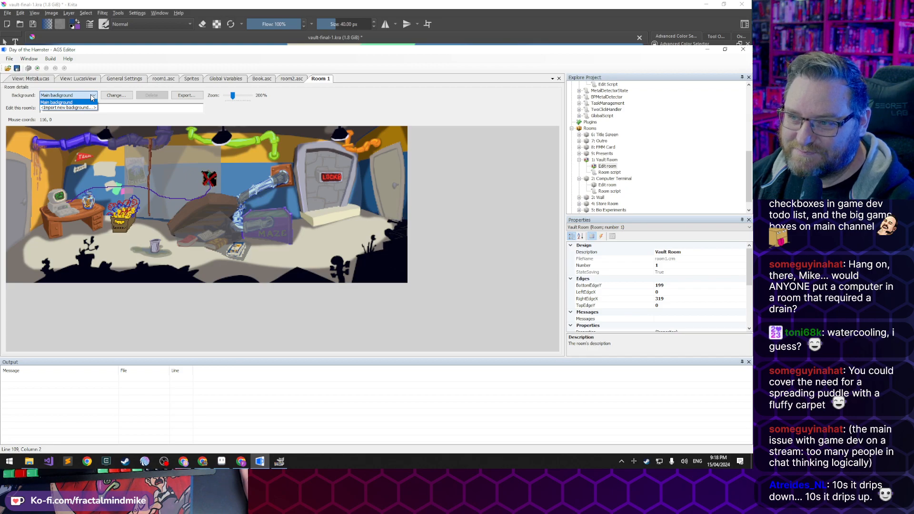
left_click(92, 96)
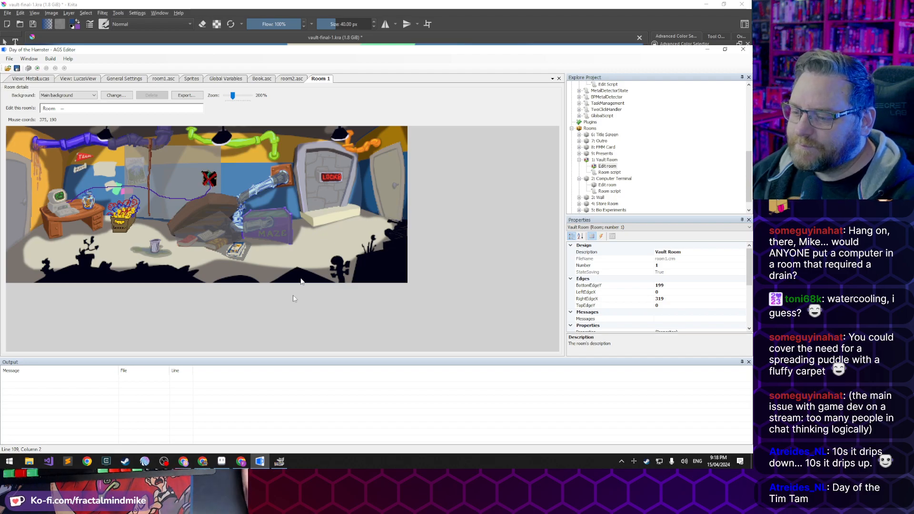
Switch to the web browser and search in a new tab for "ags animated object"
left_click(244, 465)
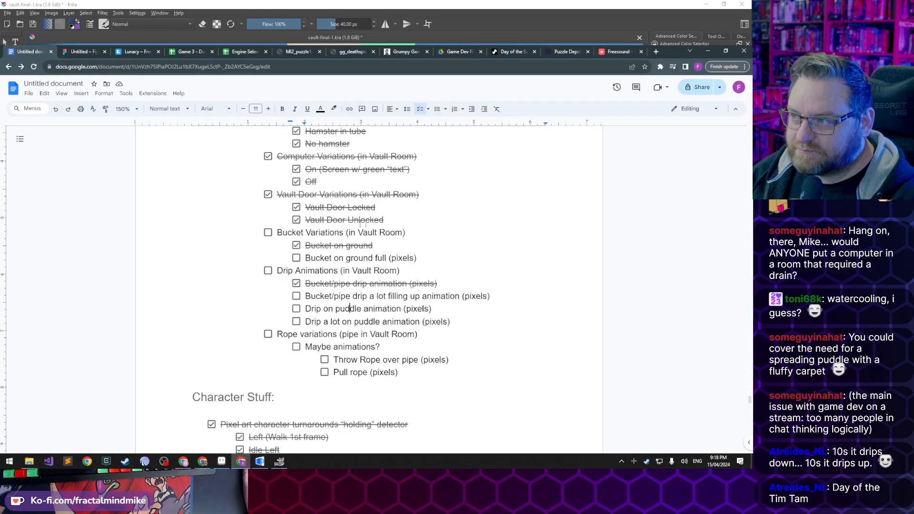
left_click(657, 52)
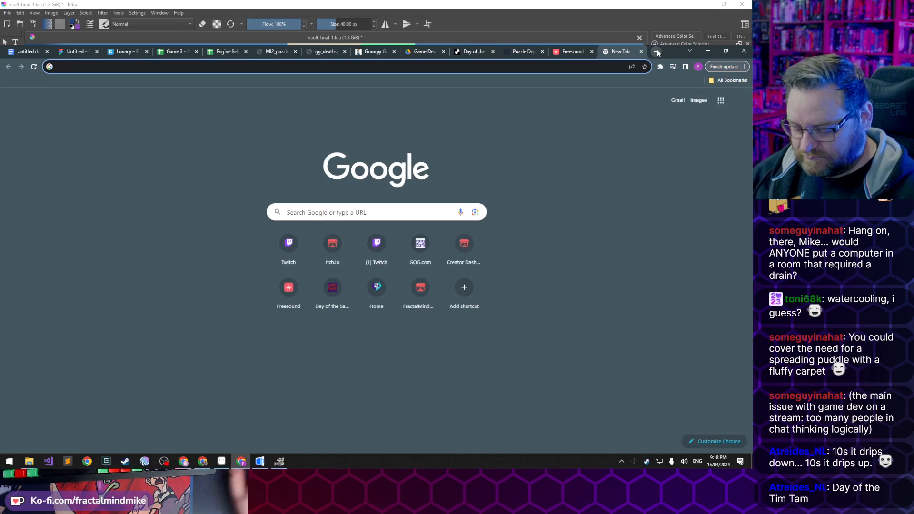
type("ags ")
type("animat")
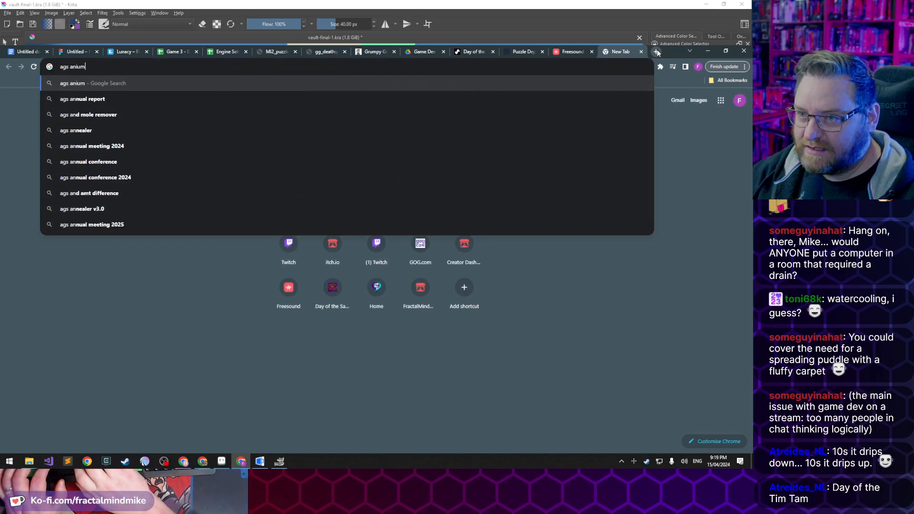
type("ed object")
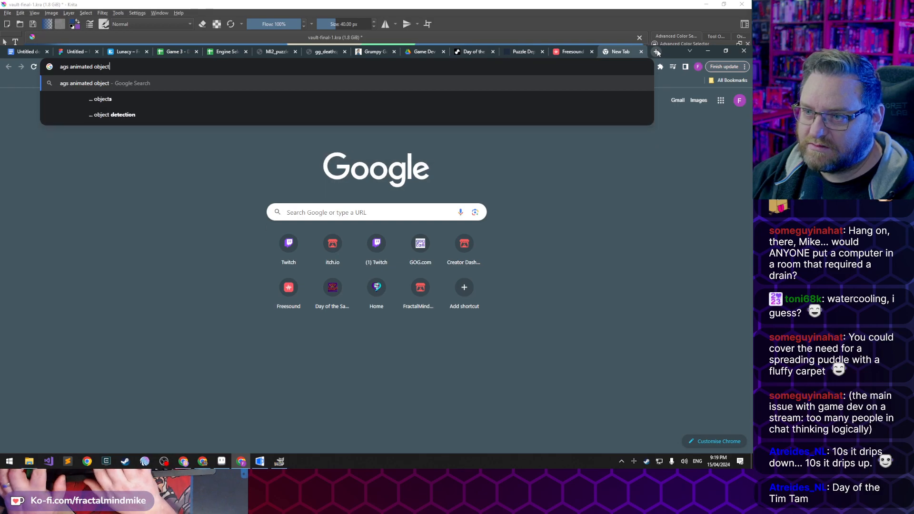
key("Return")
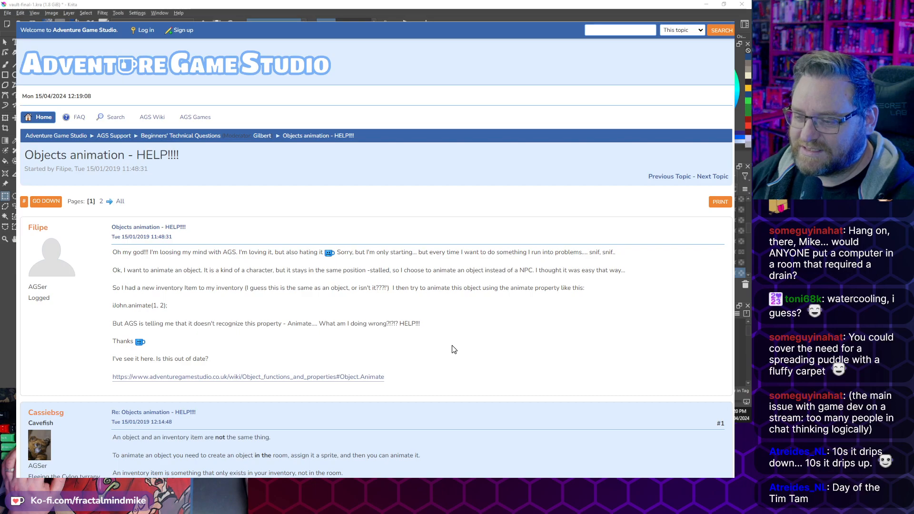
Read the Adventure Game Studio forum thread about objects animation for how to animate an object in a room
scroll(457, 344, "down", 4)
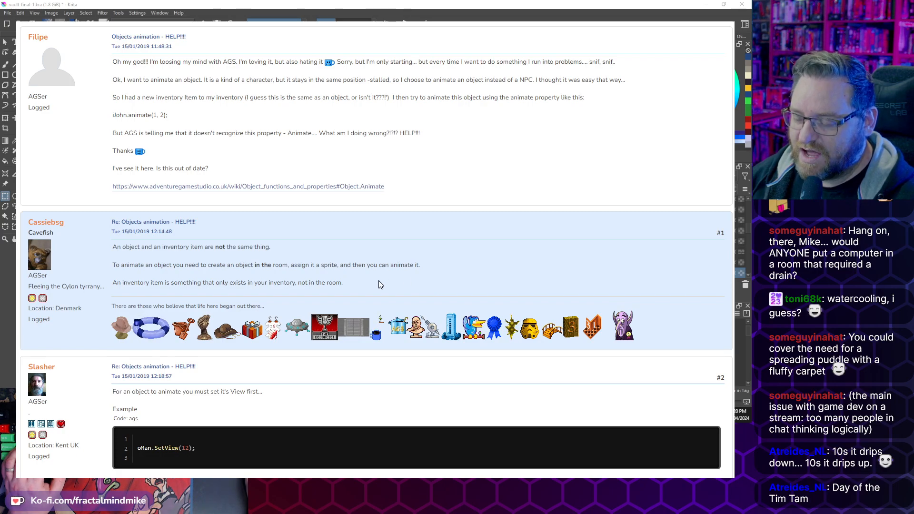
scroll(396, 286, "down", 3)
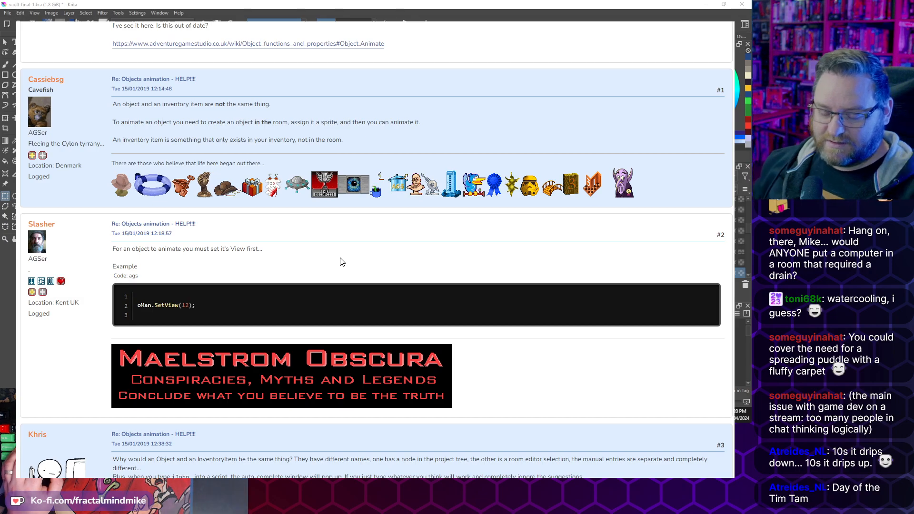
scroll(341, 260, "down", 3)
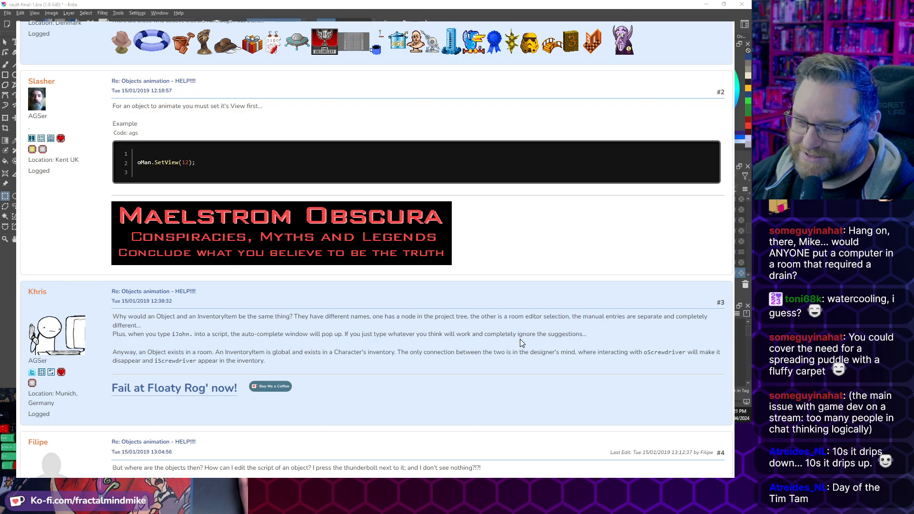
scroll(520, 339, "down", 1)
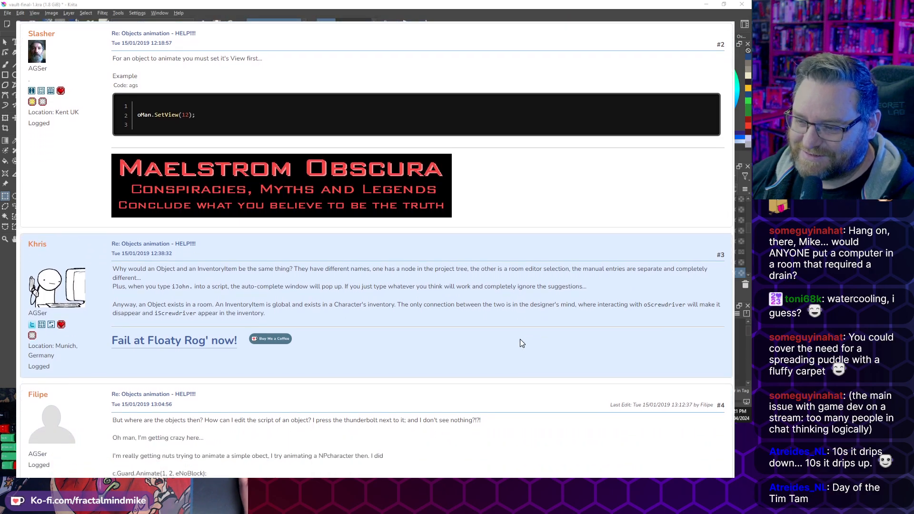
left_click_drag(290, 269, 150, 269)
left_click(469, 351)
scroll(421, 323, "down", 1)
scroll(422, 324, "down", 5)
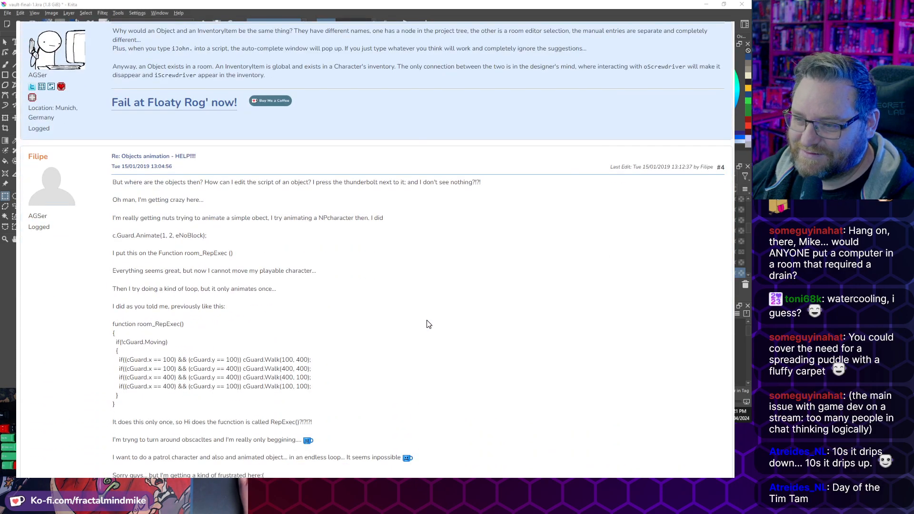
scroll(580, 347, "up", 8)
scroll(596, 343, "up", 8)
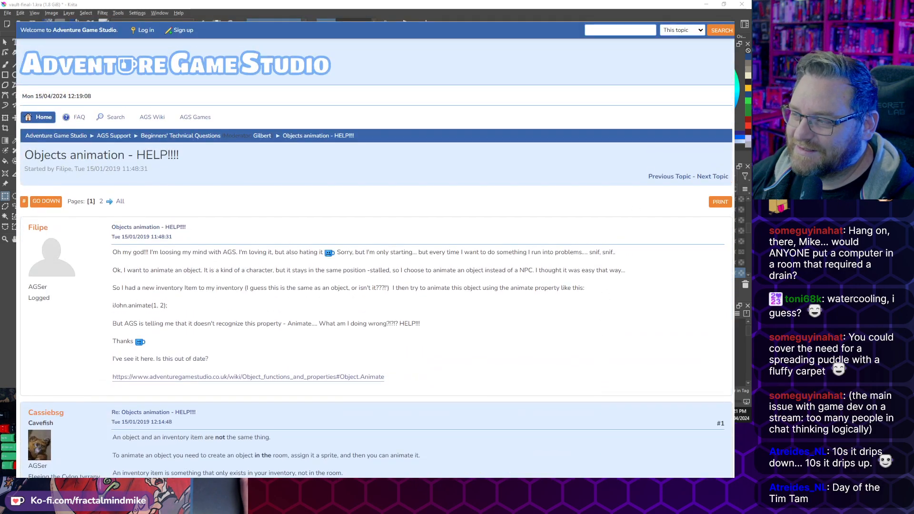
Return to the AGS Editor, switch Room 1 to object editing, and place a new object beside the hanging rope at 184, 88
key("ctrl+Tab")
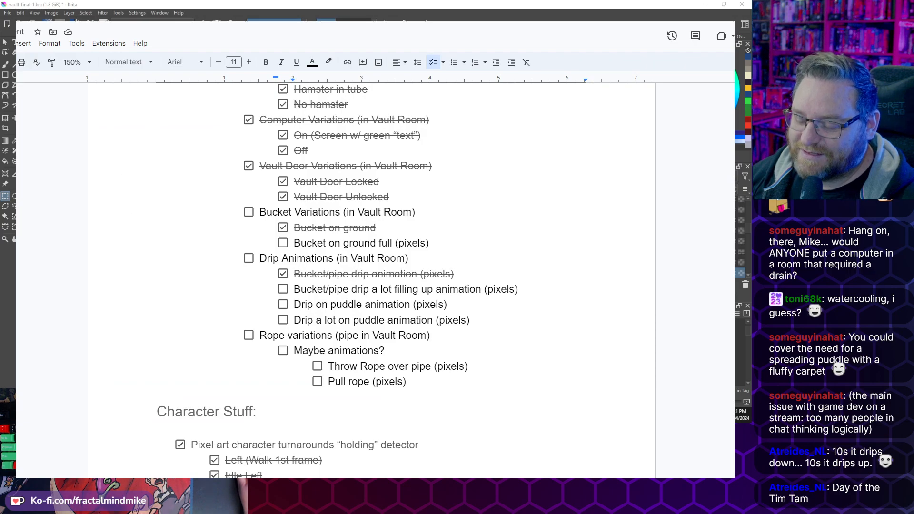
key("alt+Tab")
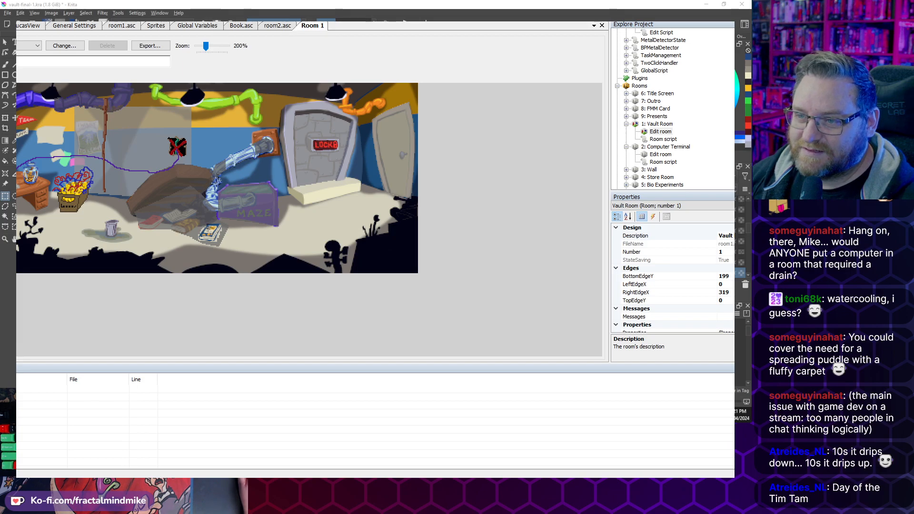
left_click(30, 45)
left_click(33, 107)
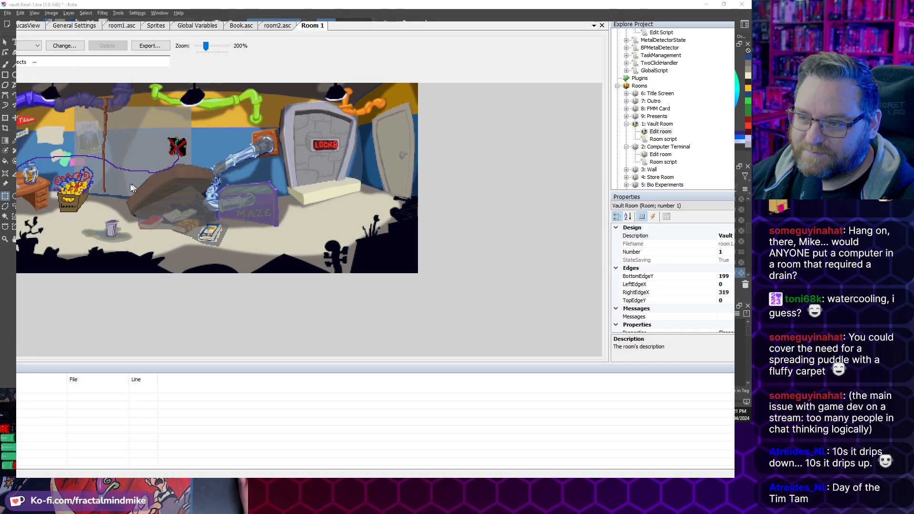
right_click(107, 168)
left_click(151, 186)
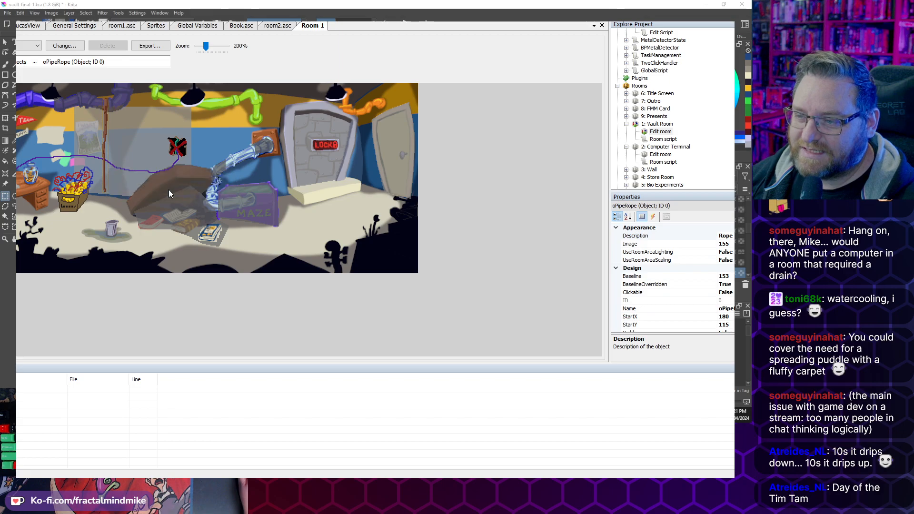
Reposition the oCableConnect object so its cable runs from the computer to the X mark, at StartX 76 and StartY 97
left_click(139, 193)
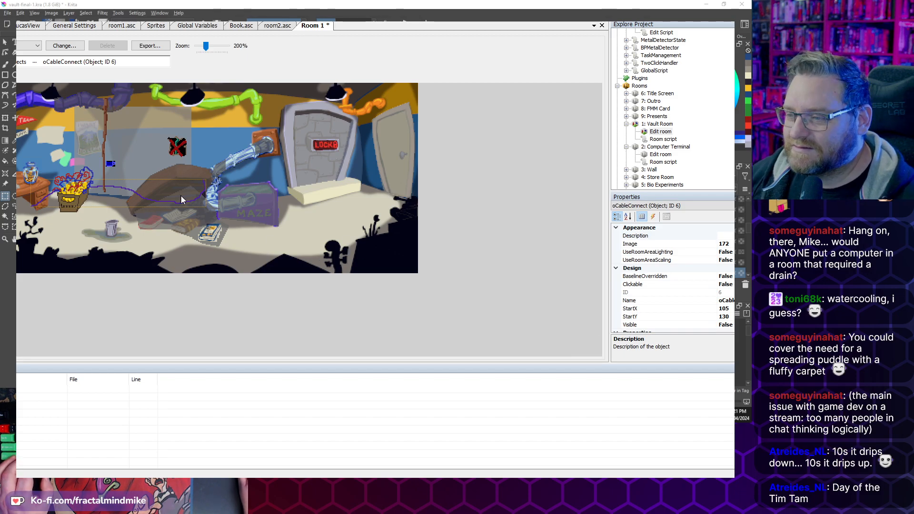
scroll(148, 142, "up", 3)
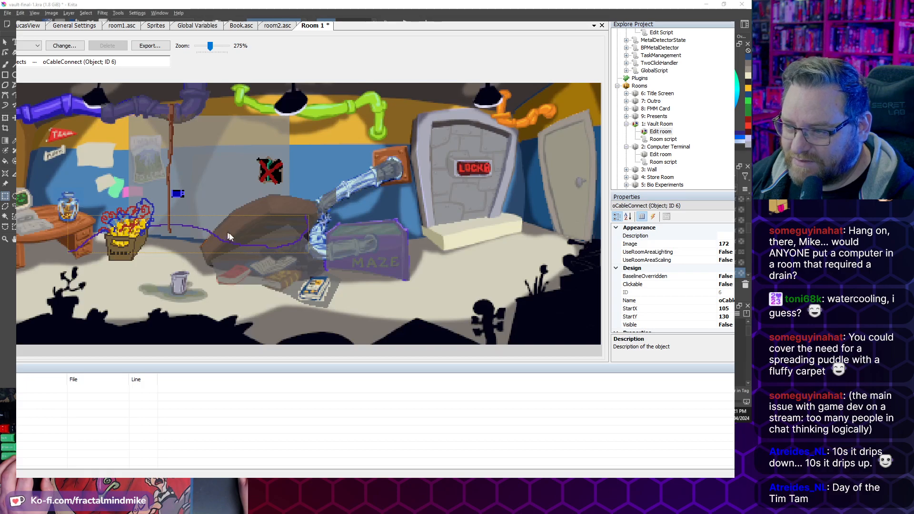
left_click_drag(408, 275, 362, 224)
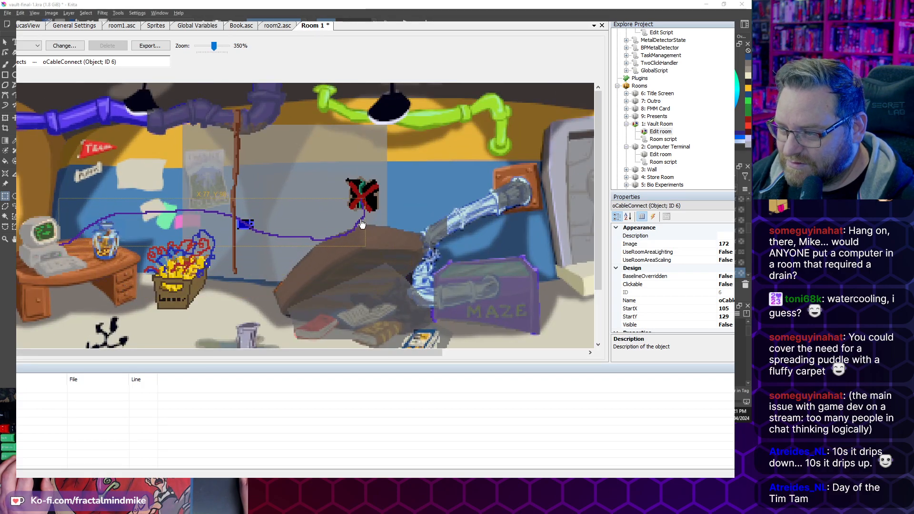
left_click_drag(363, 218, 361, 221)
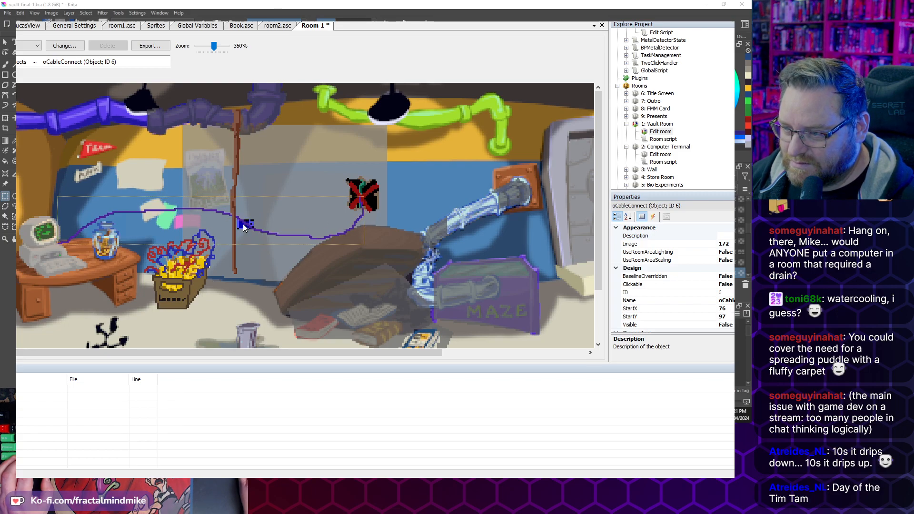
Select oObject0 and move it down below the hanging rope, to StartX 183 and StartY 139
left_click(34, 62)
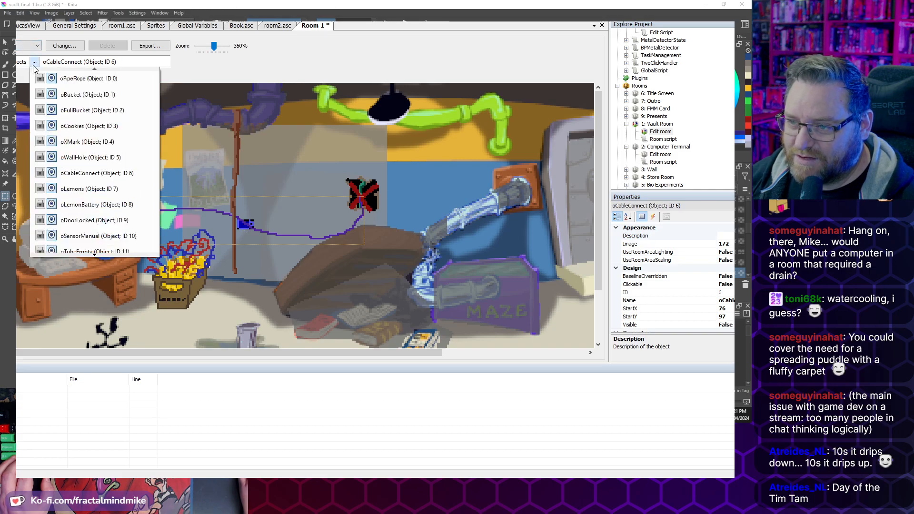
left_click(97, 253)
left_click(97, 253)
left_click(97, 253)
left_click(95, 237)
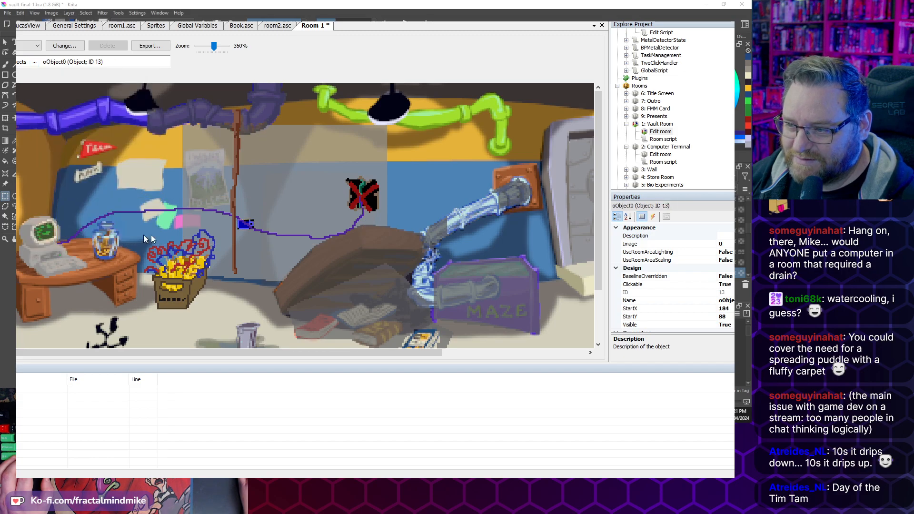
key("Down")
key("Down")
key("Down")
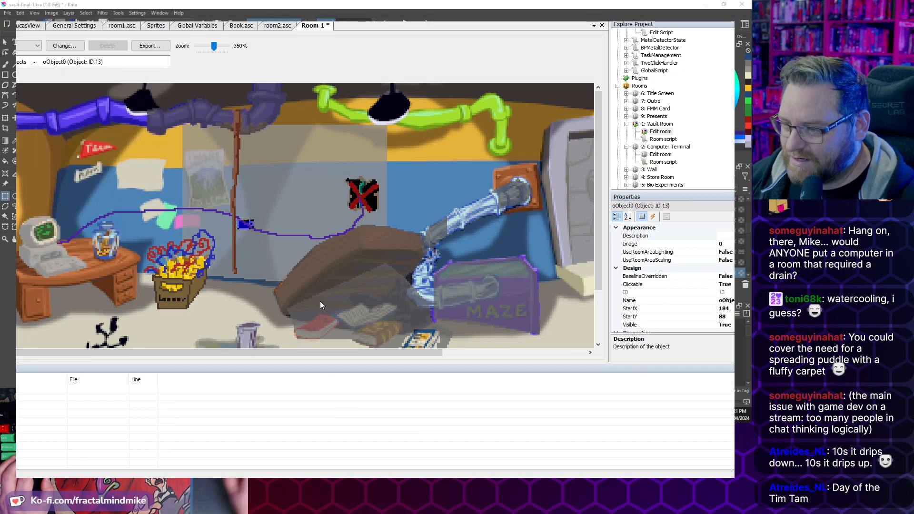
key("Down")
key("Down")
key("Down")
key("Down")
key("Down")
key("Down")
key("Down")
key("Down")
key("Down")
key("Down")
key("Down")
key("Down")
key("Down")
key("Right")
key("Right")
key("Right")
key("Down")
key("Right")
key("Right")
key("Right")
key("Down")
key("Down")
key("Down")
key("Down")
key("Down")
key("Down")
key("Down")
key("Down")
key("Down")
key("Down")
key("Down")
key("Down")
key("Down")
key("Down")
key("Down")
key("Down")
key("Down")
key("Right")
key("Right")
key("Right")
key("Right")
key("Right")
key("Right")
key("Down")
key("Down")
key("Down")
left_click_drag(263, 291, 243, 315)
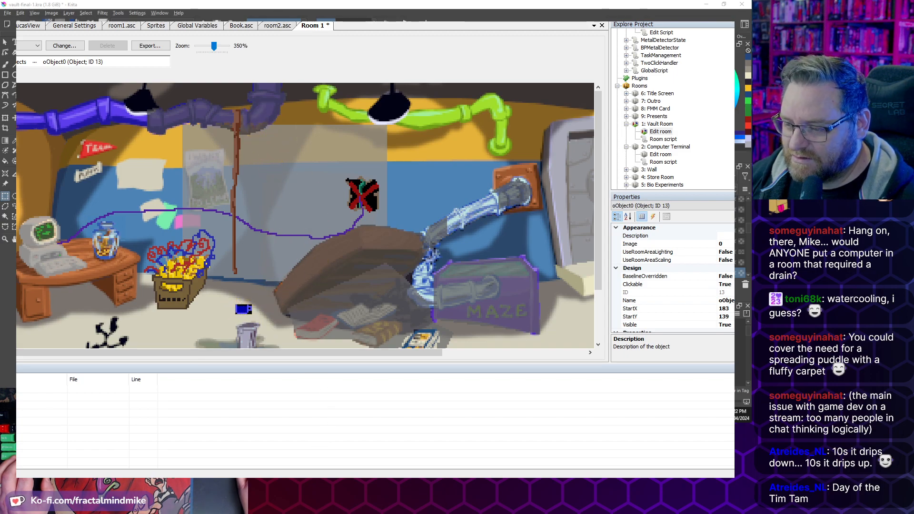
Switch to the drip animation in Aseprite and hide its background and scene layers so only the drip artwork shows
key("alt+Tab")
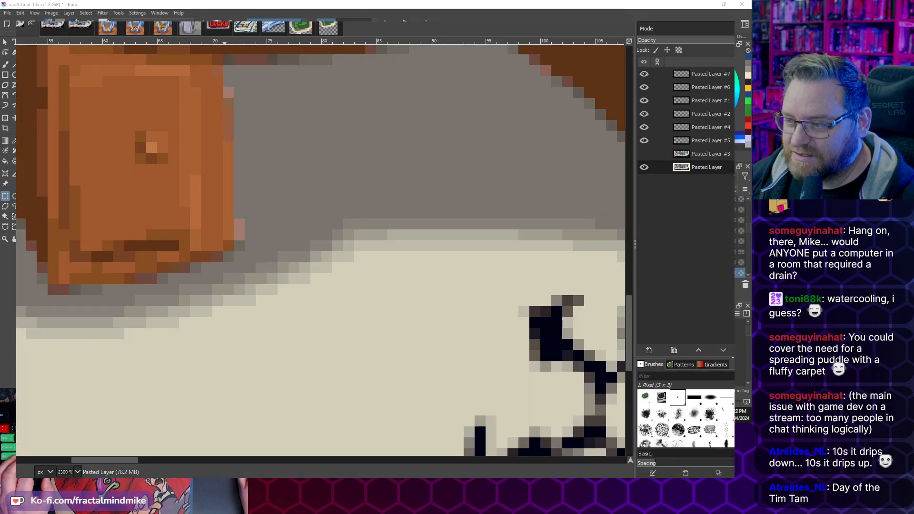
scroll(255, 302, "down", 5)
scroll(264, 310, "up", 4)
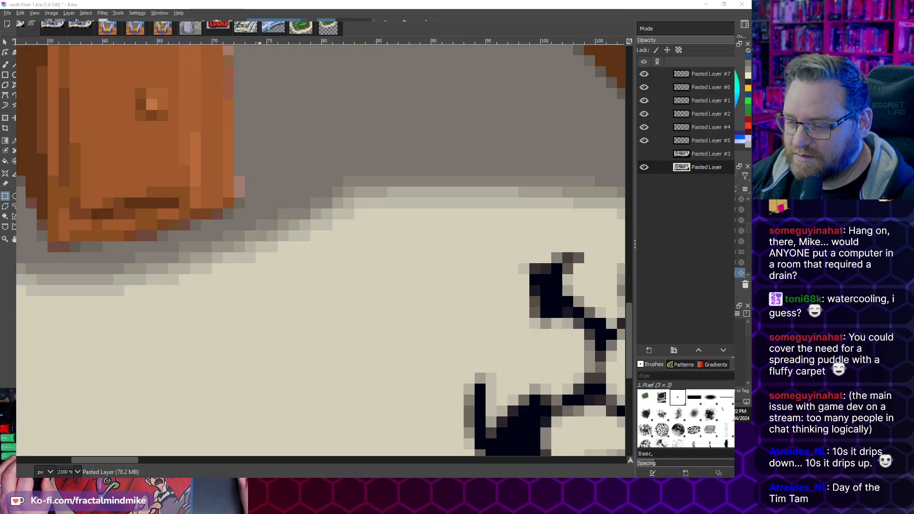
key("alt+Tab")
key("alt+Tab")
scroll(263, 216, "down", 3)
scroll(257, 238, "up", 3)
scroll(253, 257, "down", 3)
scroll(246, 284, "up", 3)
scroll(245, 283, "down", 3)
left_click_drag(200, 211, 223, 200)
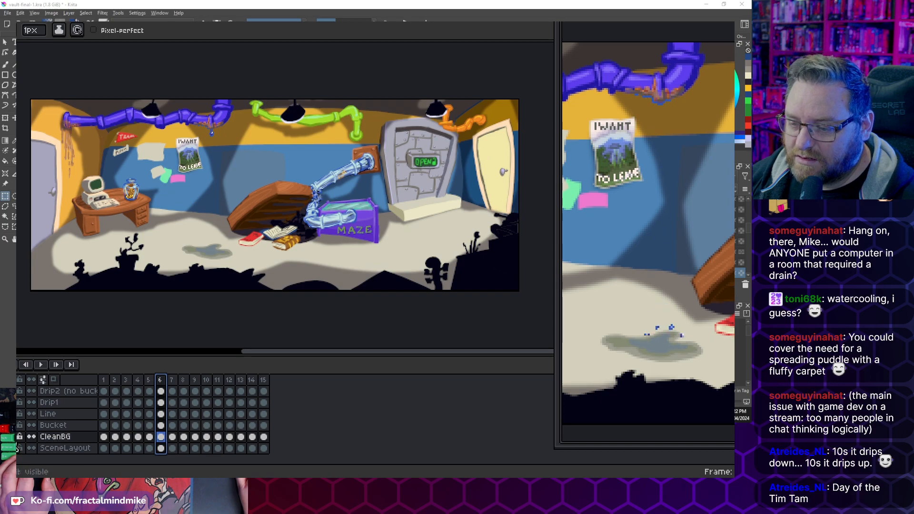
key("shift+x")
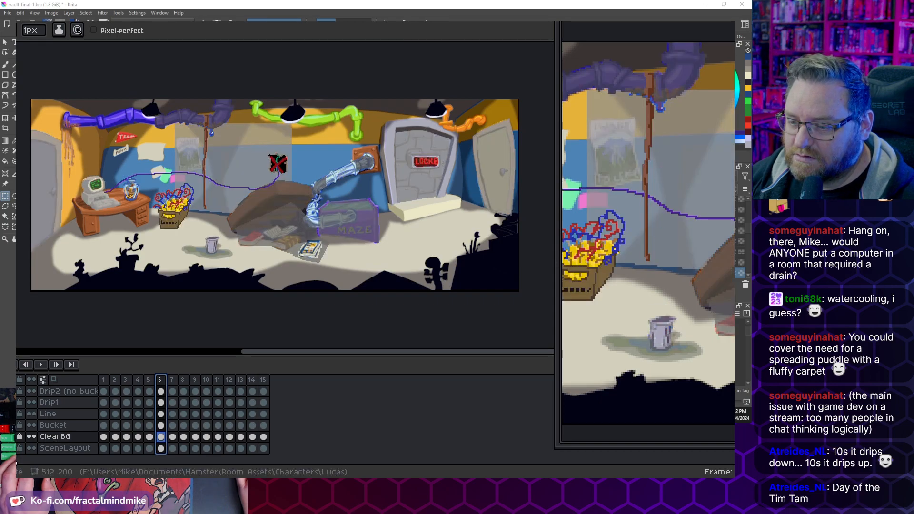
left_click(17, 451)
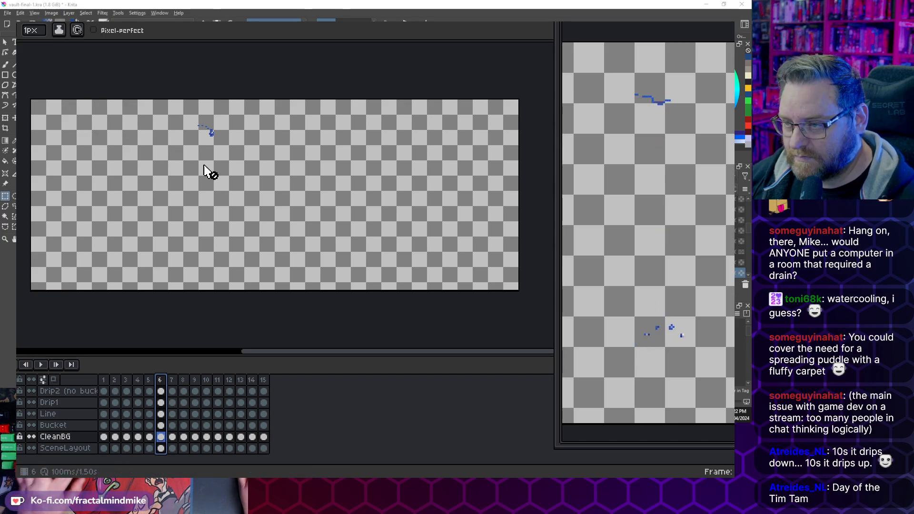
Check the first and last frames, then select an area about 75 by 162 pixels enclosing the pipe drip and floor splash
key("ctrl+t")
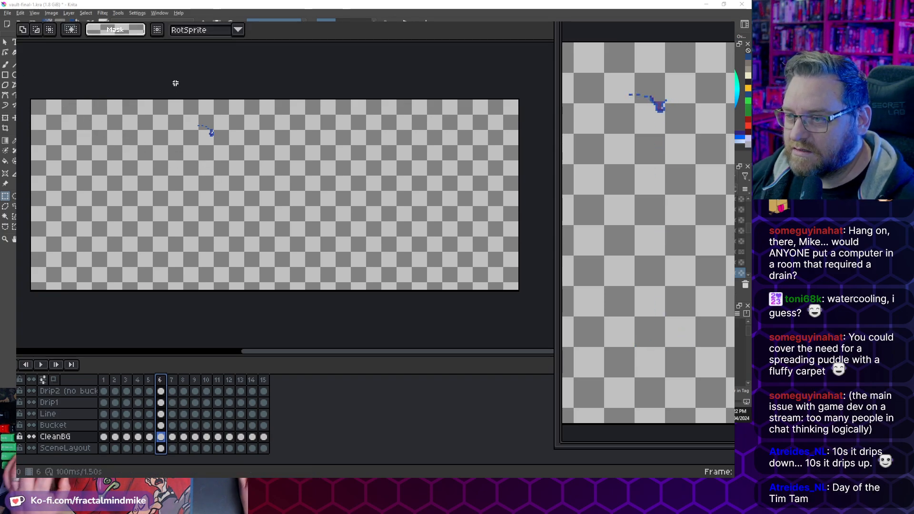
left_click(105, 381)
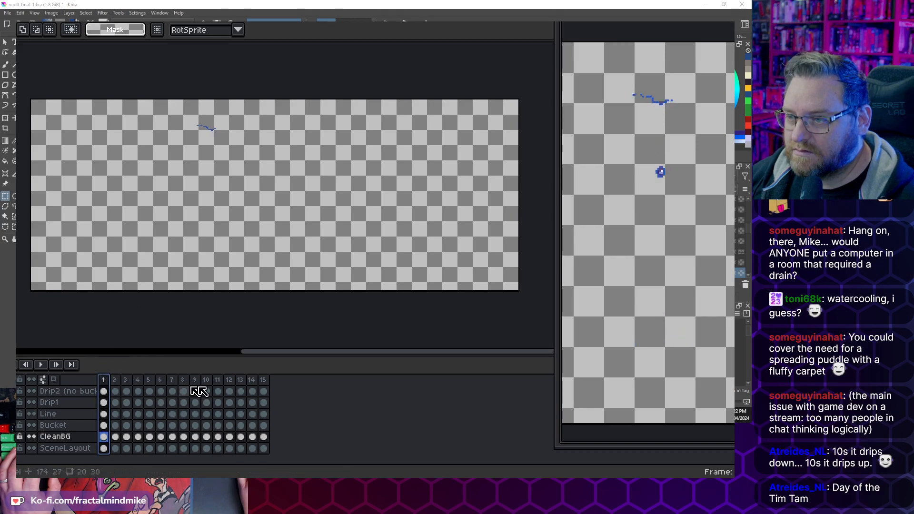
left_click(265, 381)
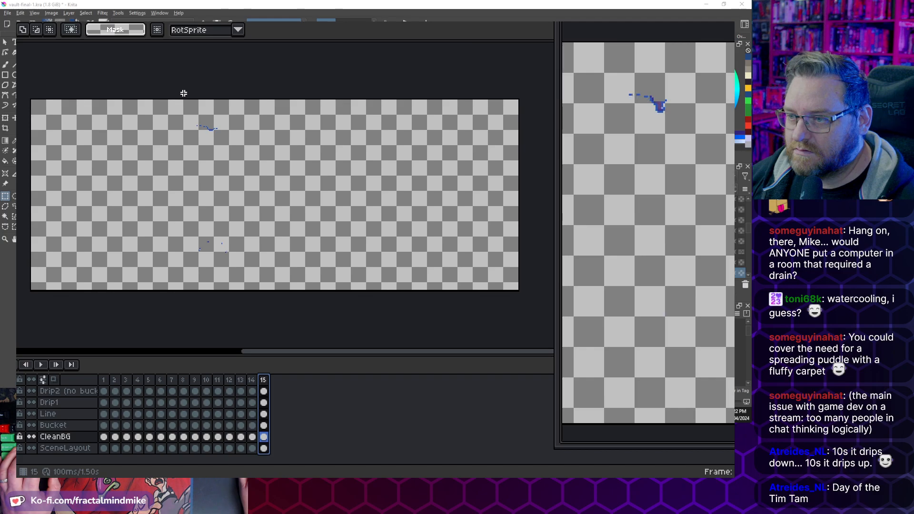
left_click_drag(182, 91, 246, 268)
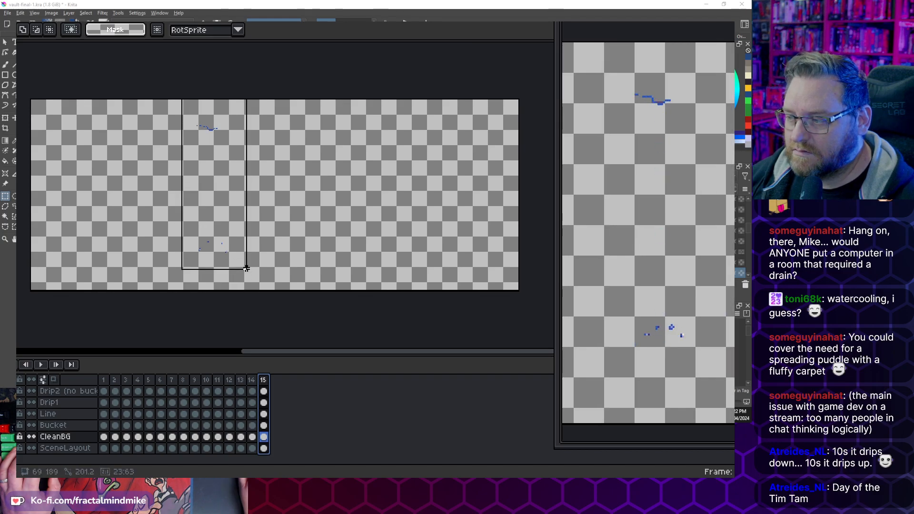
left_click_drag(246, 269, 252, 253)
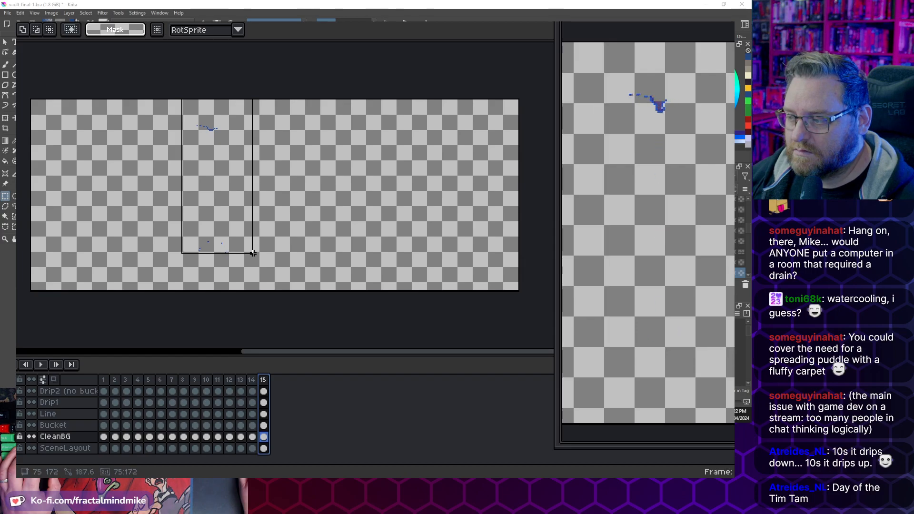
left_click_drag(253, 253, 253, 254)
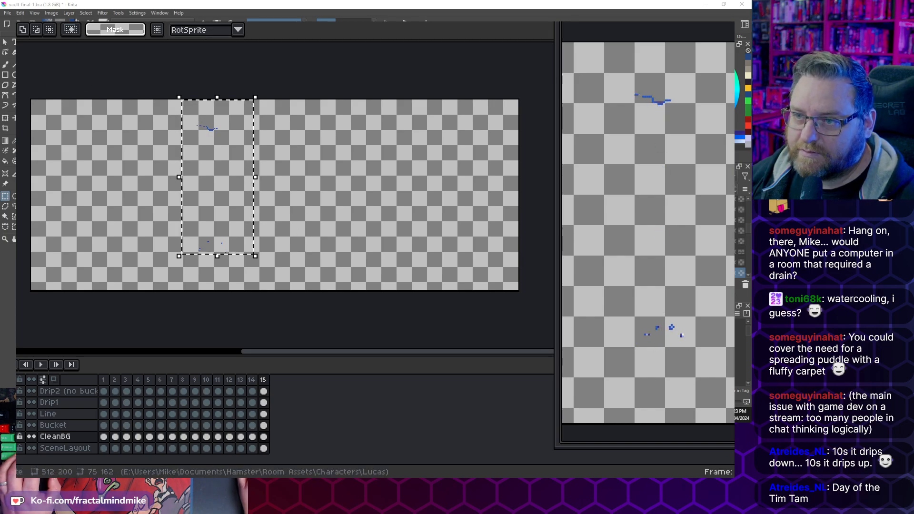
Save the animation file and crop the sprite to the selected drip area
left_click(14, 6)
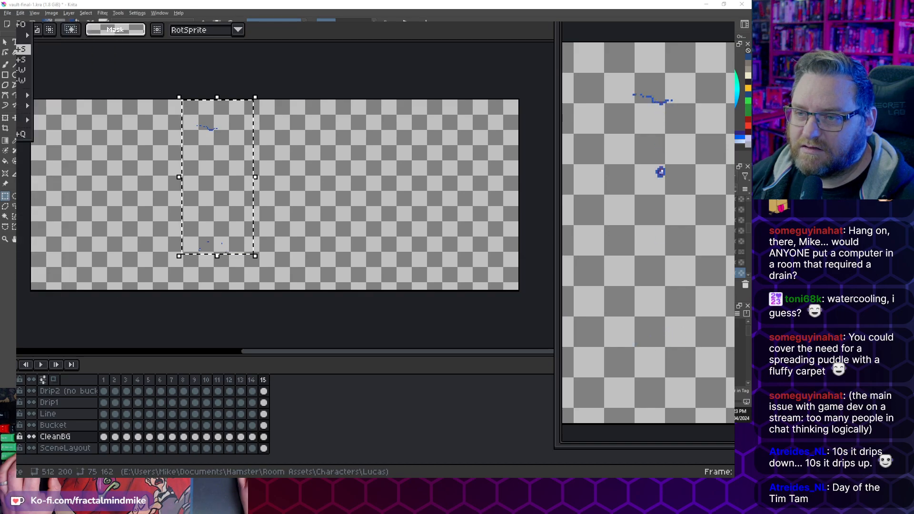
left_click(21, 49)
left_click(17, 15)
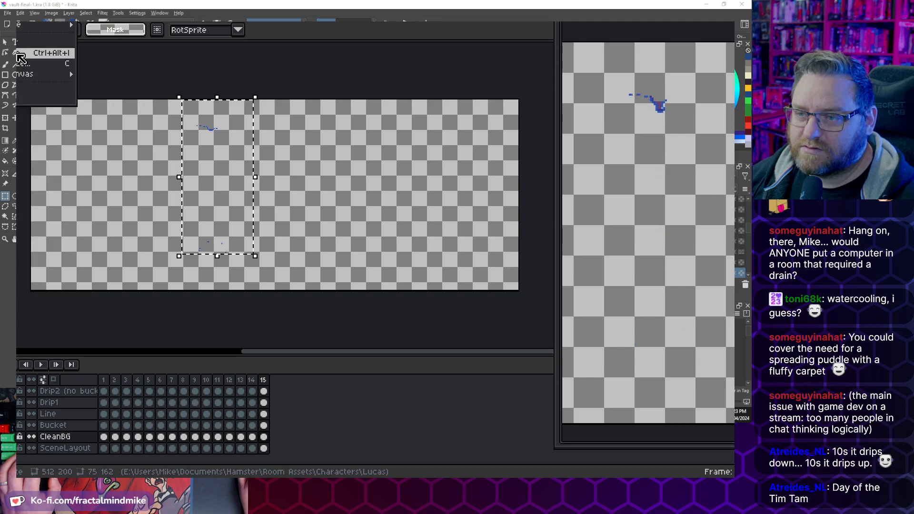
left_click(23, 88)
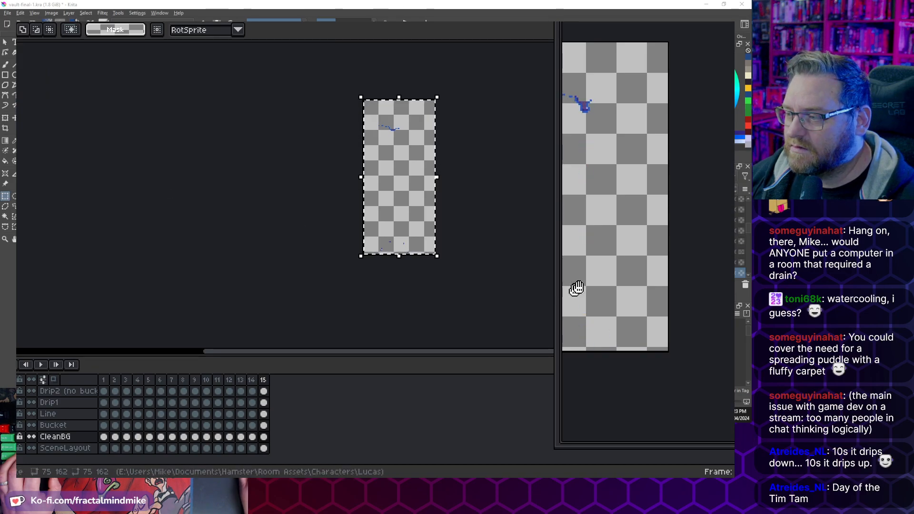
left_click_drag(590, 241, 657, 261)
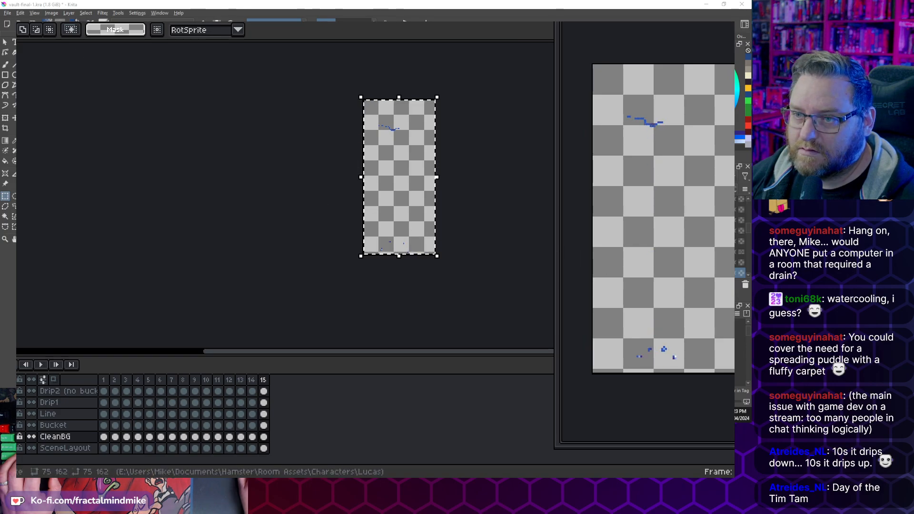
Save the cropped drip animation as a looping bucket GIF in the Vault folder, accepting the loss of layers
key("alt+f")
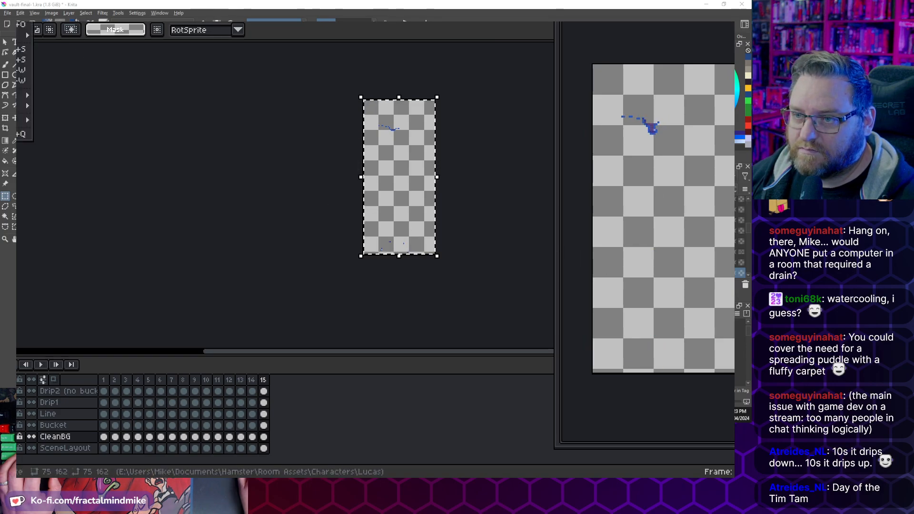
mouse_move(23, 106)
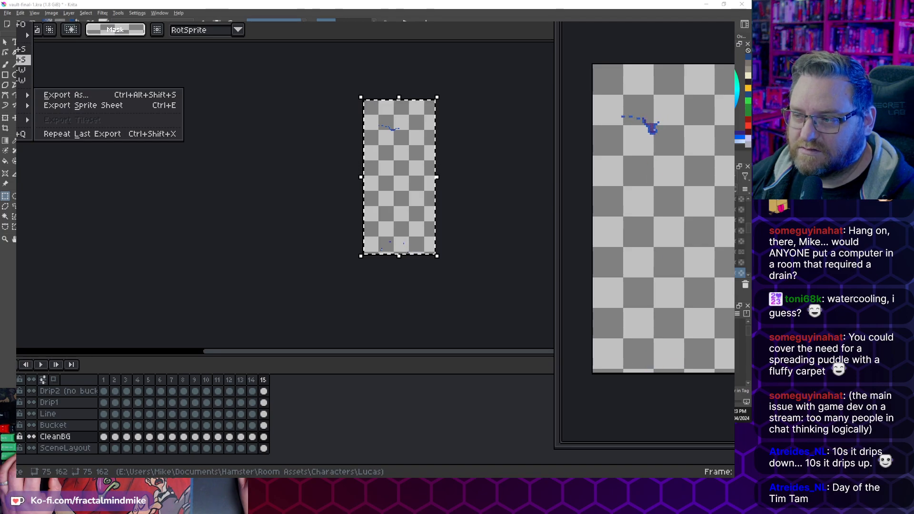
left_click(66, 95)
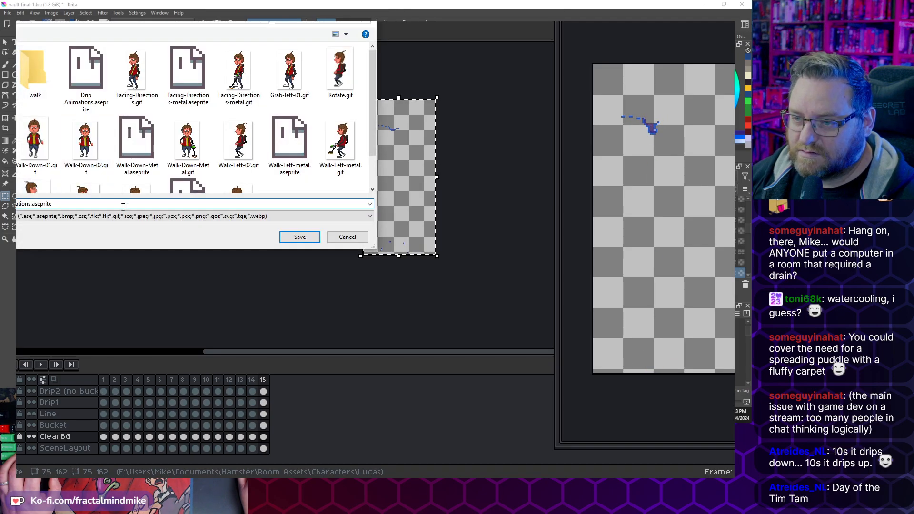
key("BackSpace")
key("BackSpace")
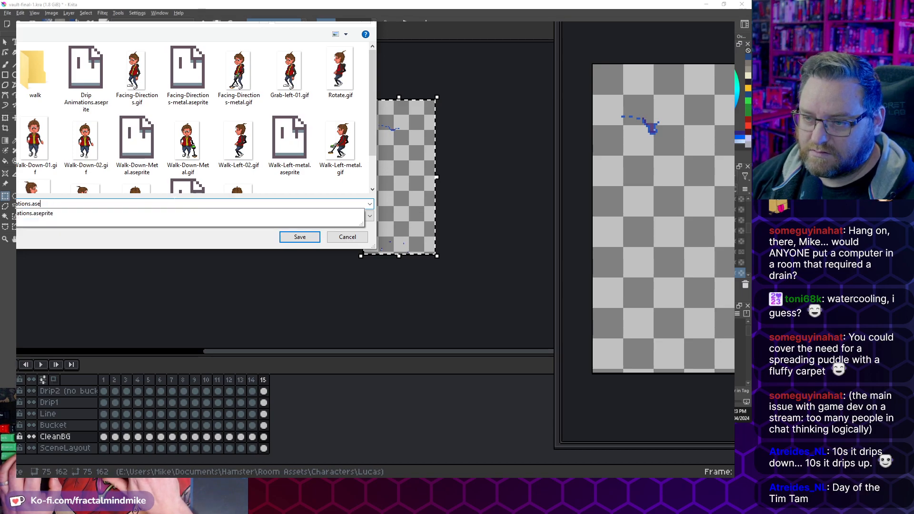
key("ctrl+a")
type("Dr")
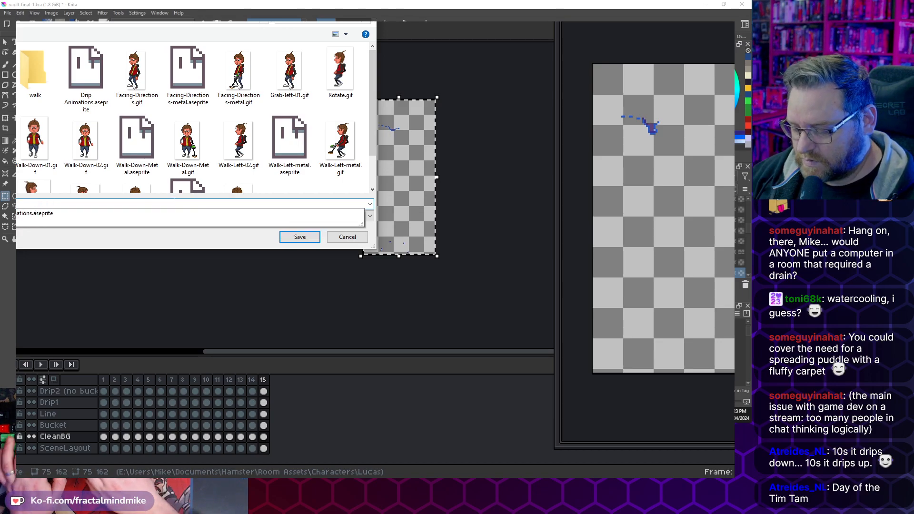
type("u")
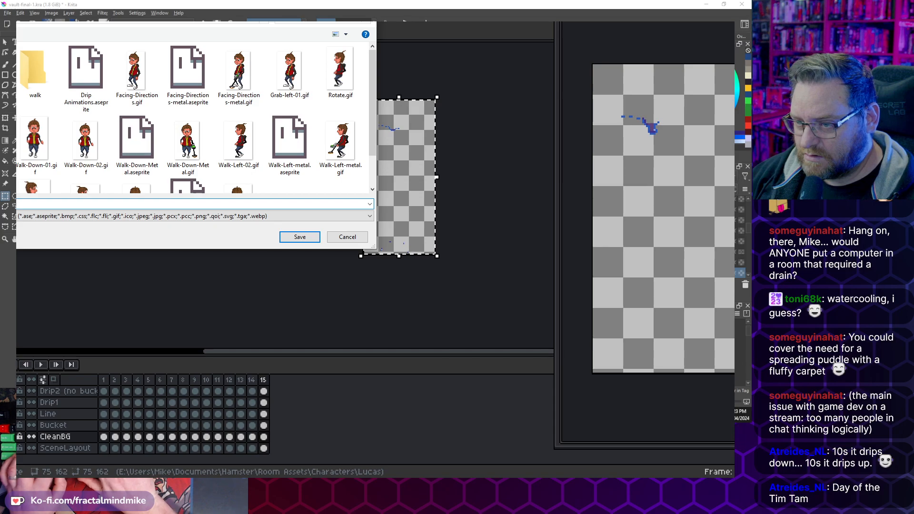
type("cket")
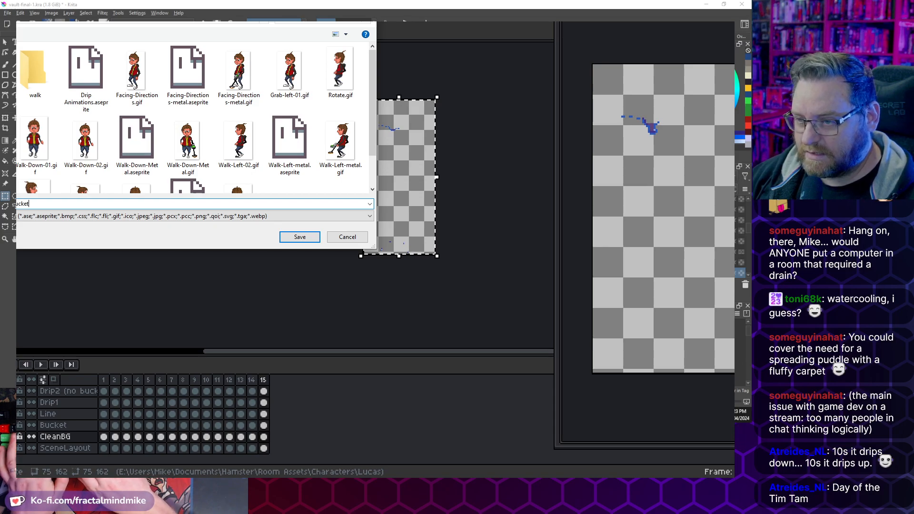
type(".gif")
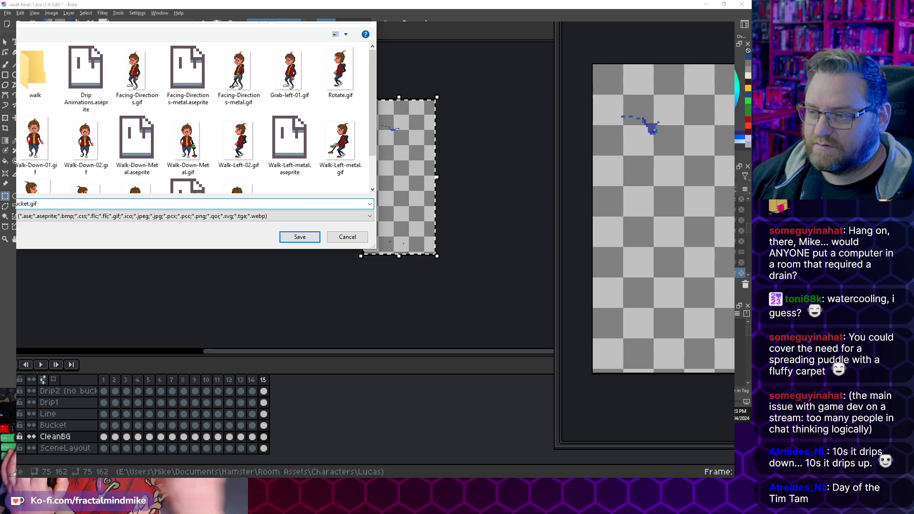
left_click(300, 237)
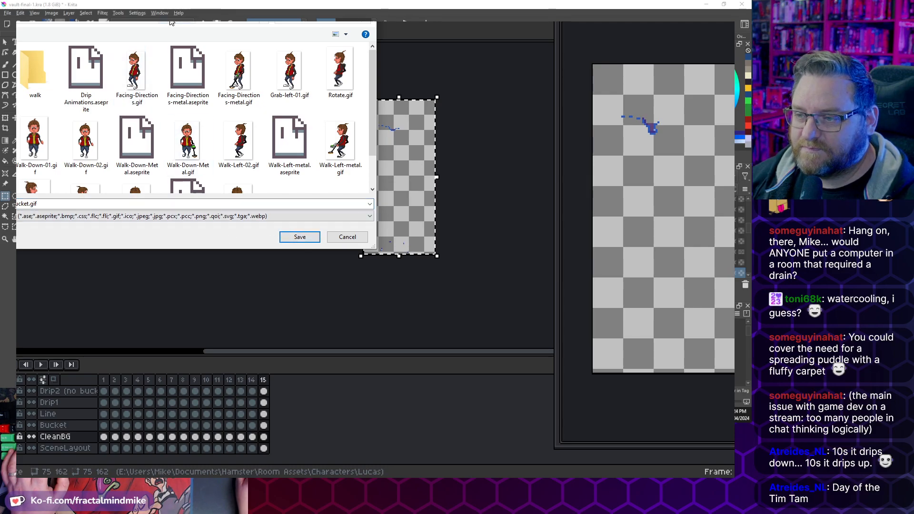
left_click(154, 22)
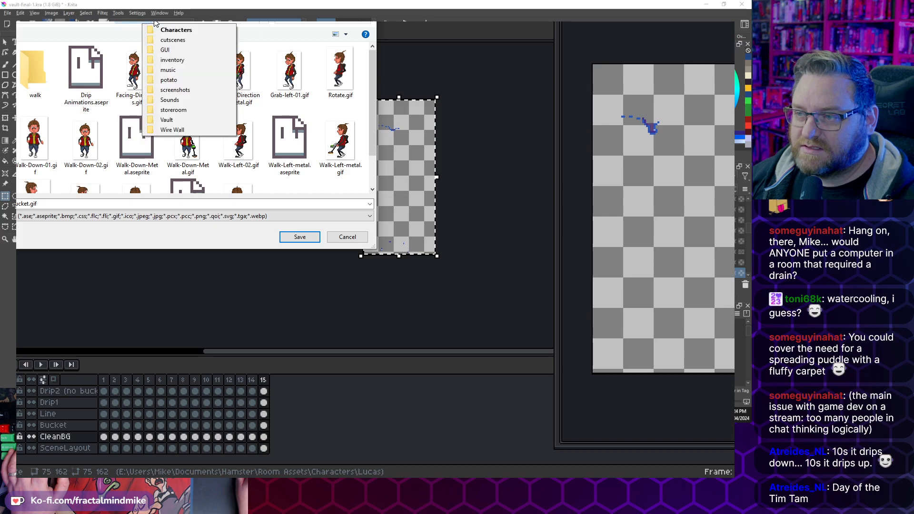
left_click(178, 121)
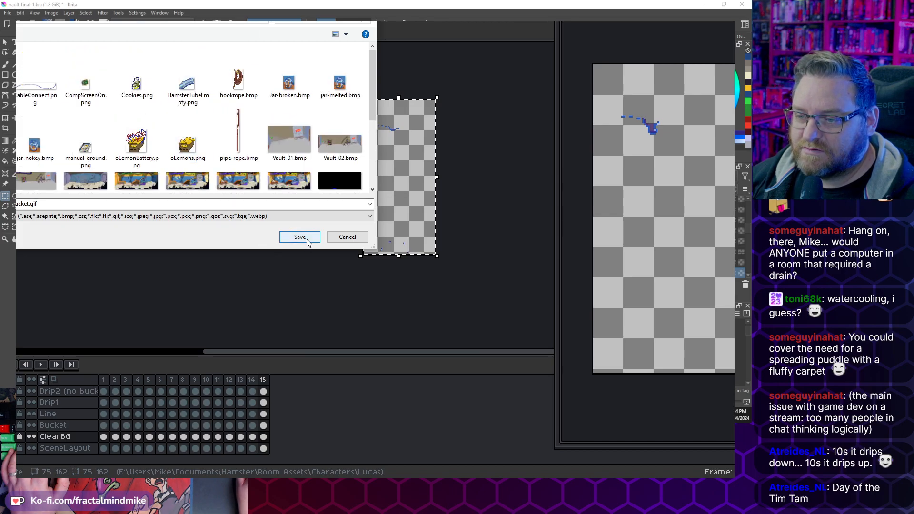
left_click(306, 240)
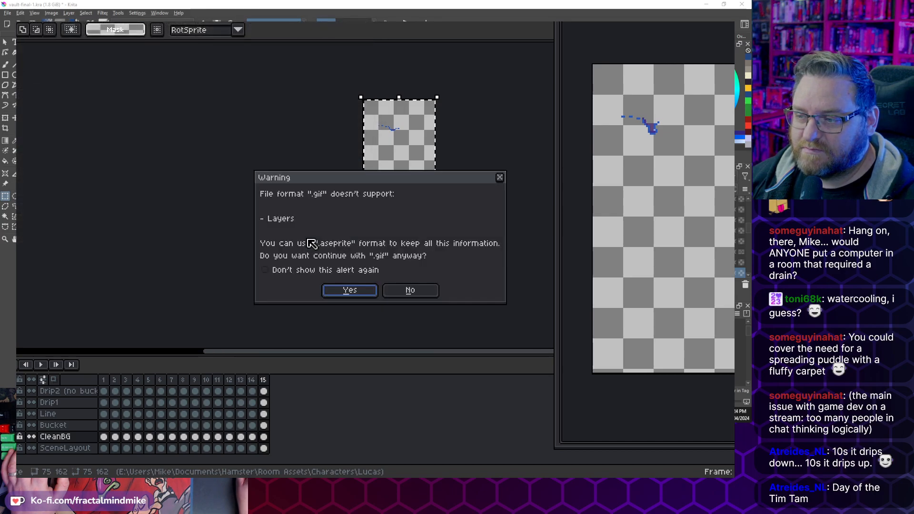
left_click(344, 297)
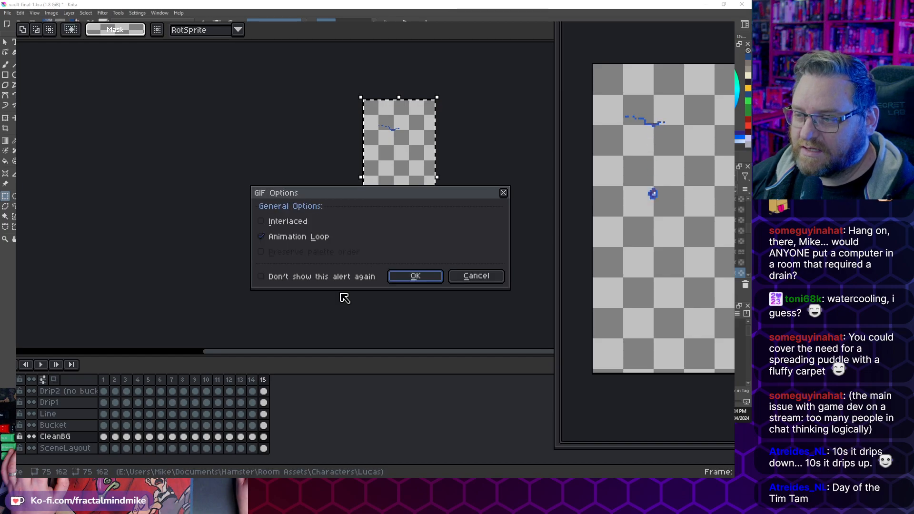
left_click(418, 276)
Switch to AGS, open the sprite selection for the new room object's image, and create a "drips" subfolder under the vault sprite folder
key("alt+Tab")
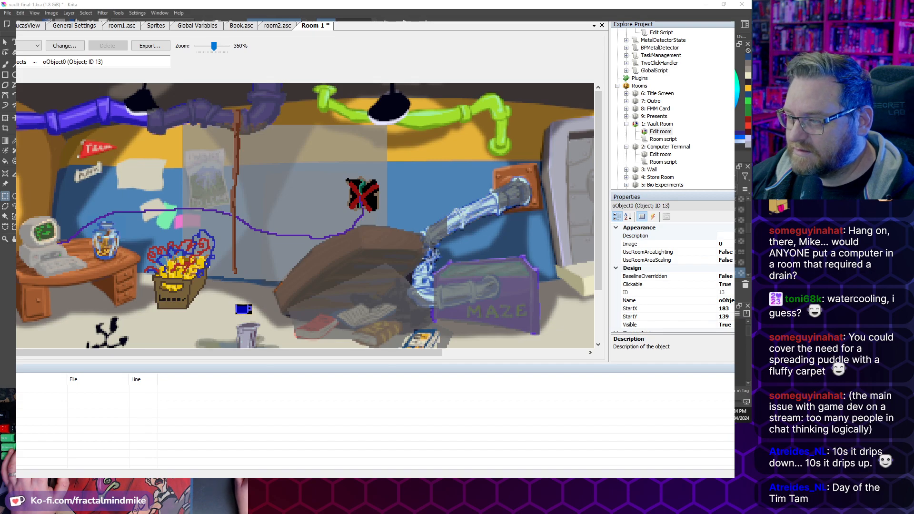
left_click(728, 245)
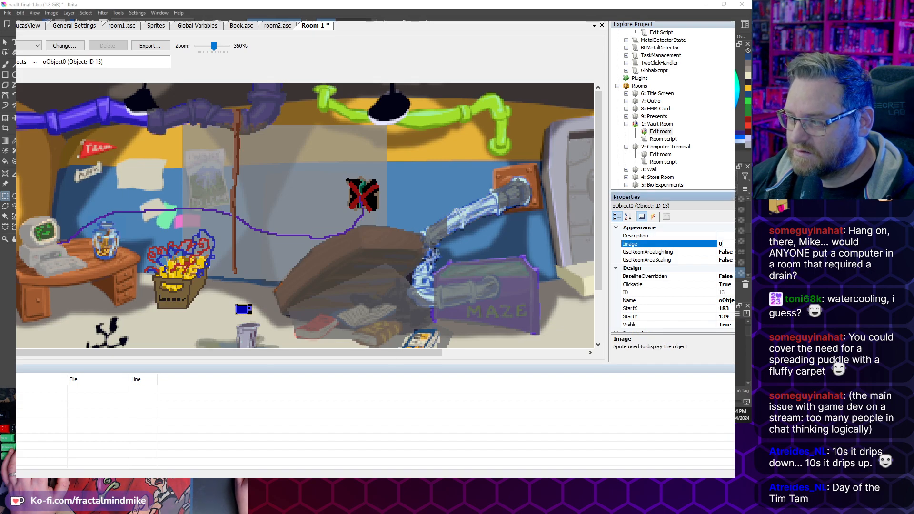
left_click(730, 244)
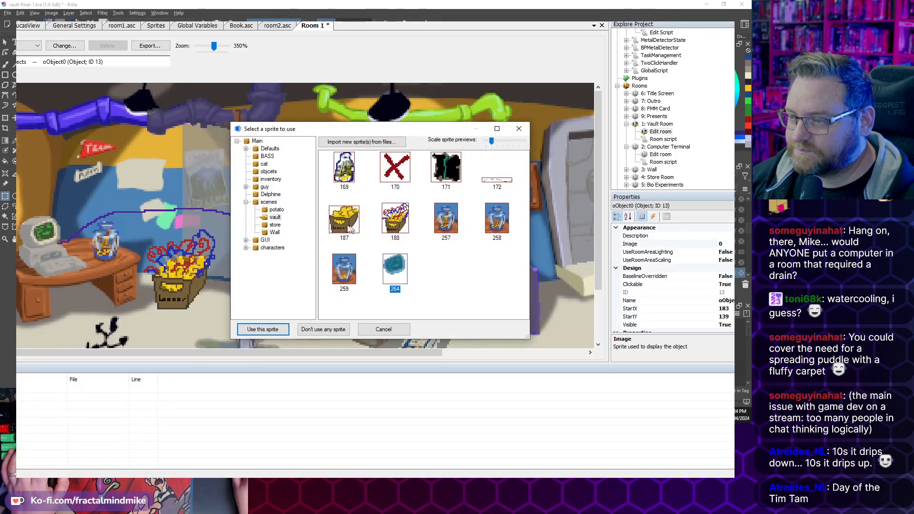
left_click(280, 217)
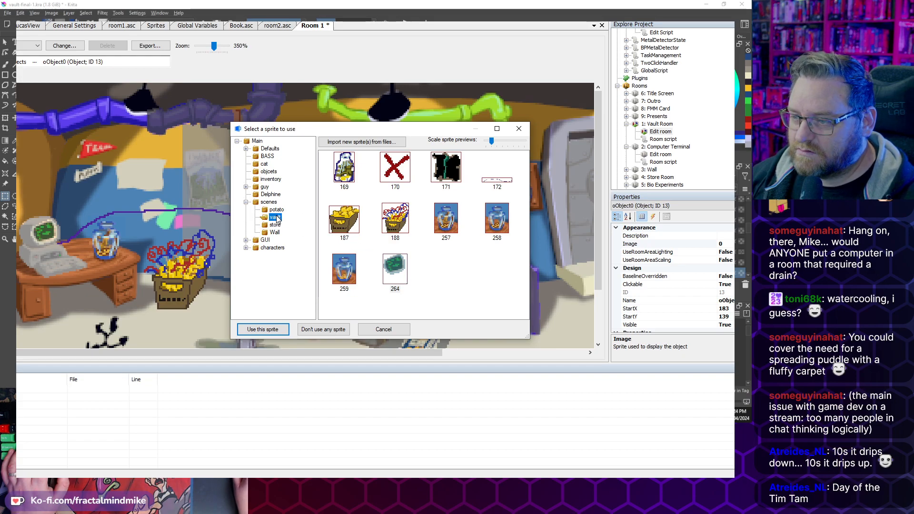
right_click(276, 218)
left_click(309, 230)
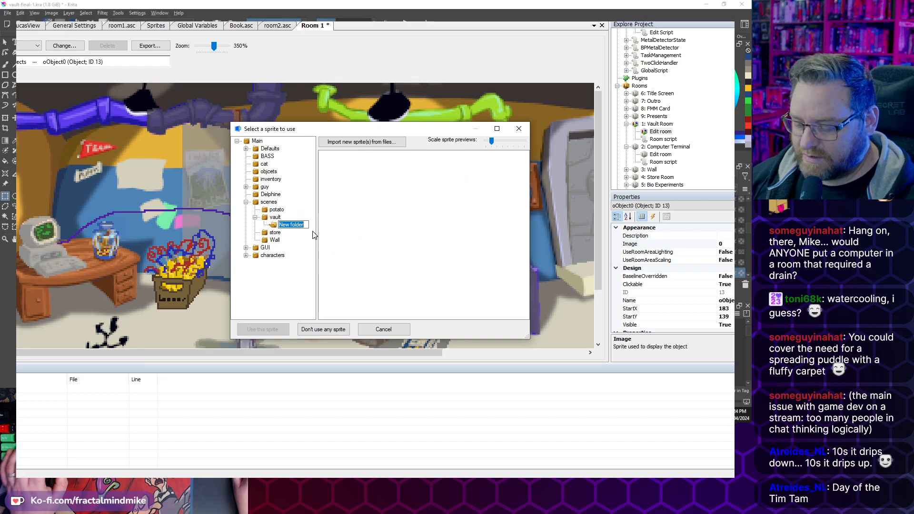
type("drips")
key("Return")
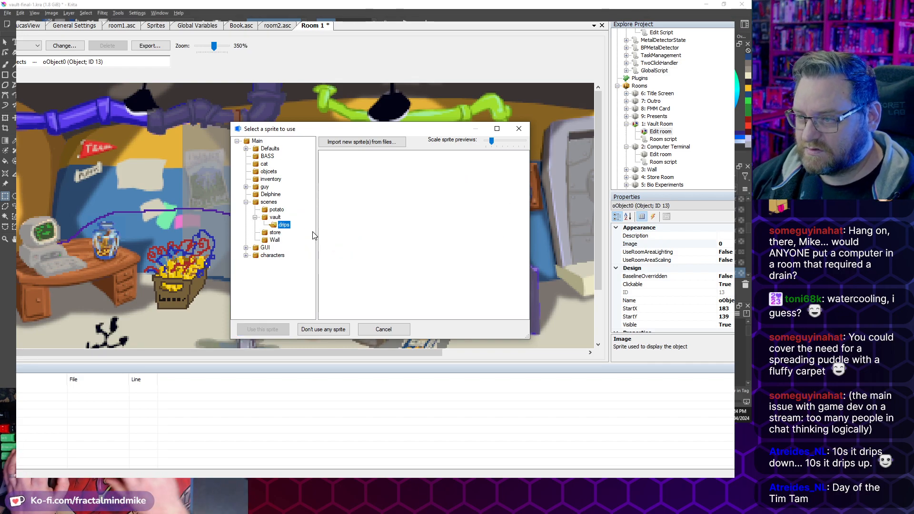
Import the Drip-no-bucket.gif frames into the drips folder and use sprite 265 as the object's image
left_click(374, 143)
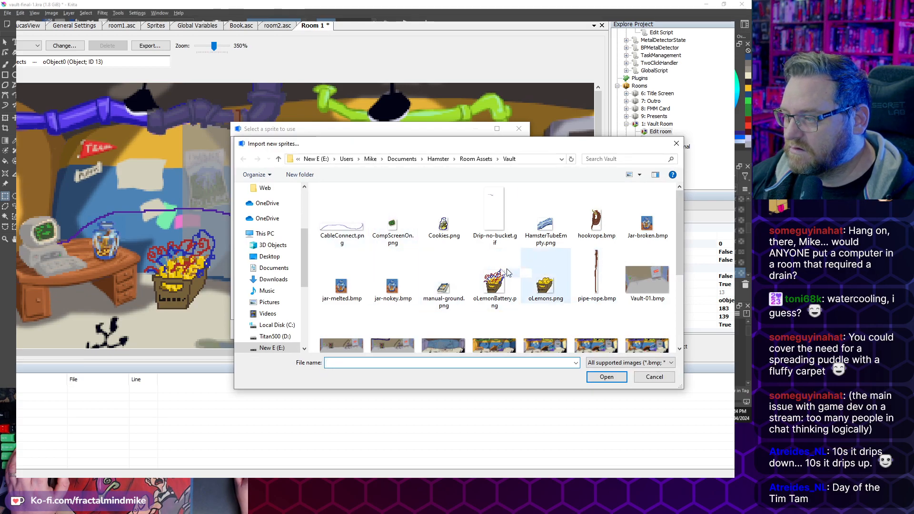
scroll(524, 272, "down", 3)
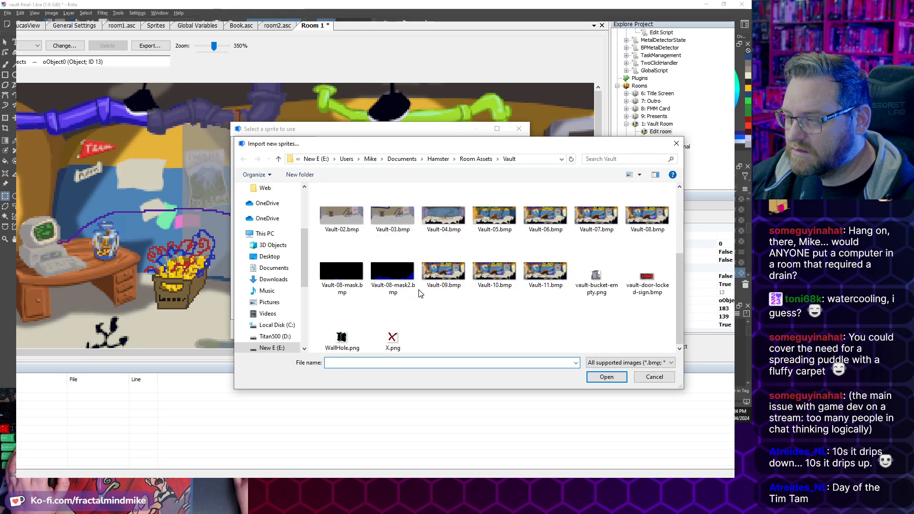
scroll(442, 276, "up", 3)
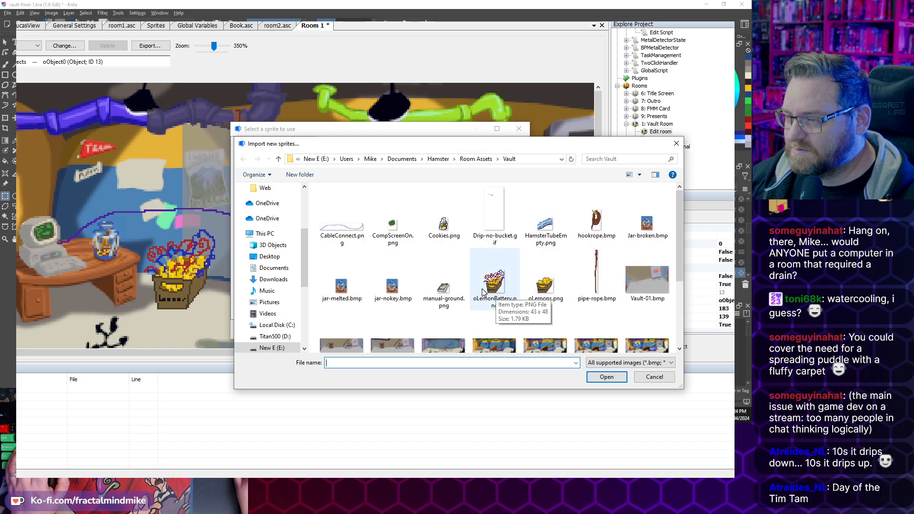
left_click(494, 217)
left_click(607, 377)
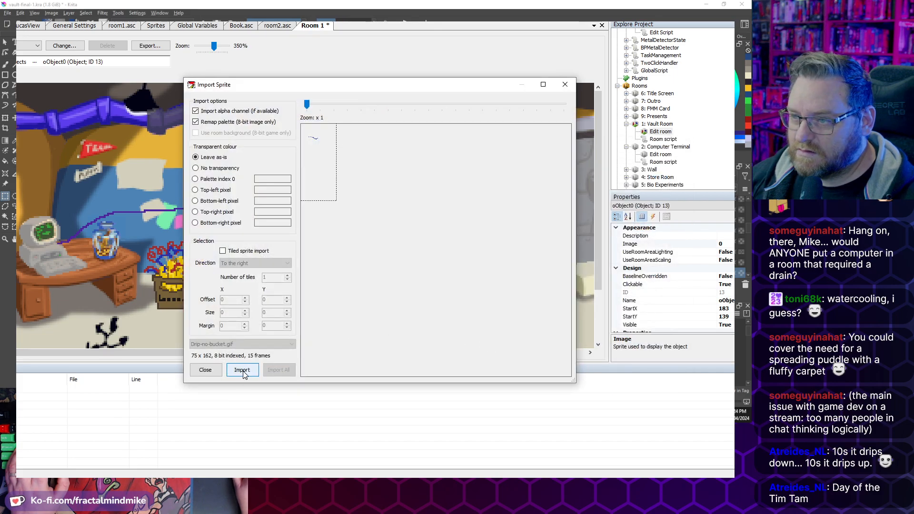
left_click(243, 371)
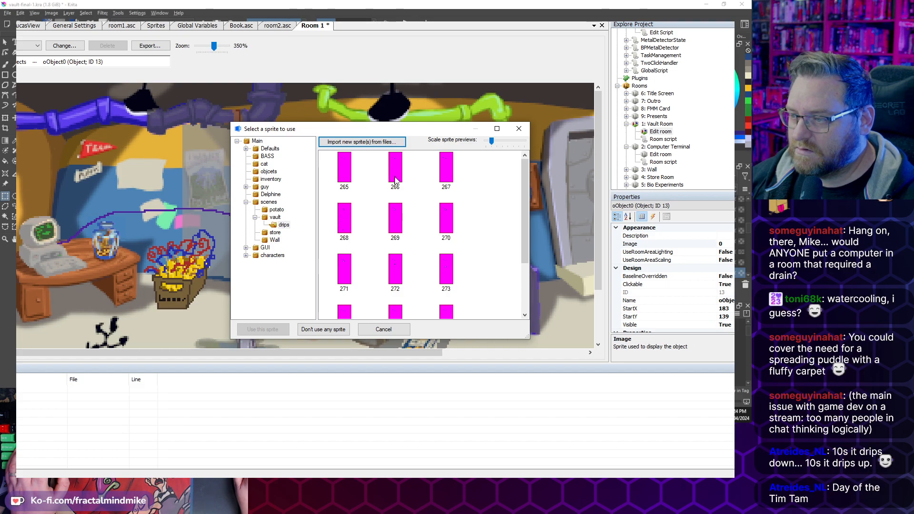
double_click(343, 168)
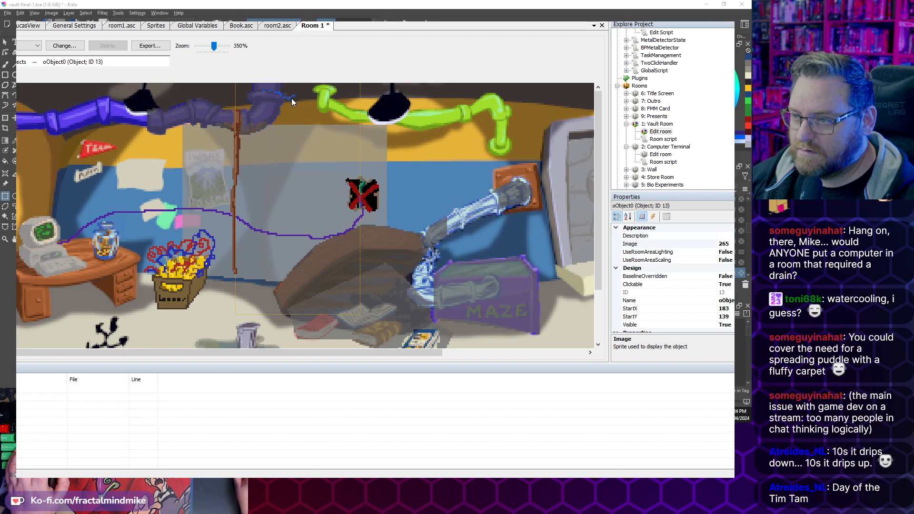
Move the drip object to X 158, Y 162 so the drip lines up with the underside of the purple pipe, and check the floor area
left_click_drag(291, 98, 249, 143)
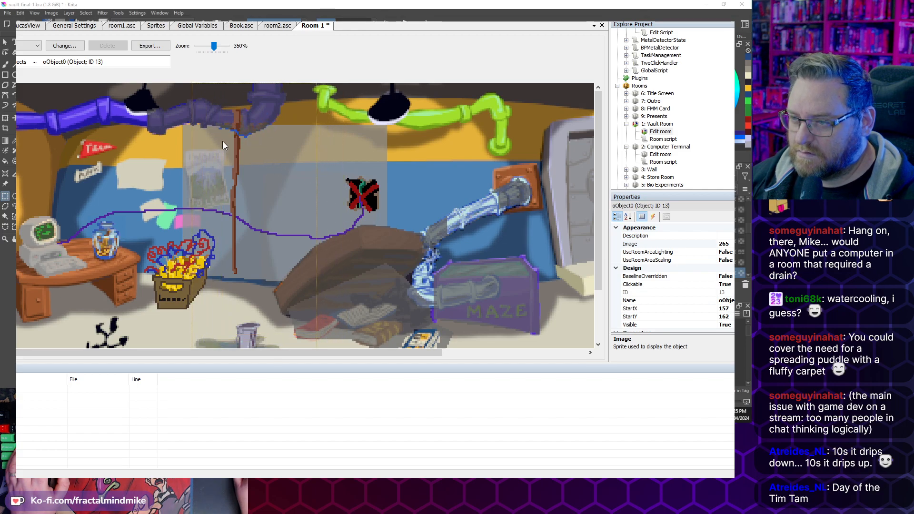
scroll(249, 133, "up", 5)
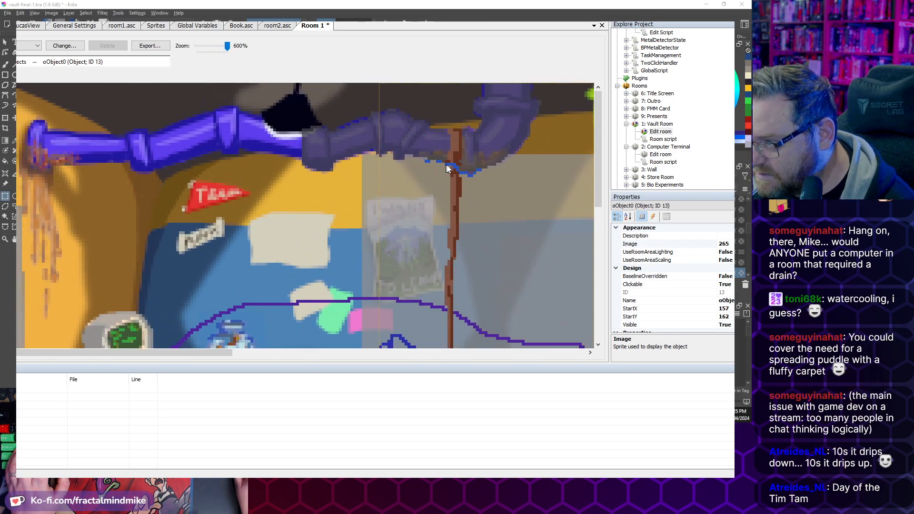
left_click_drag(472, 176, 477, 181)
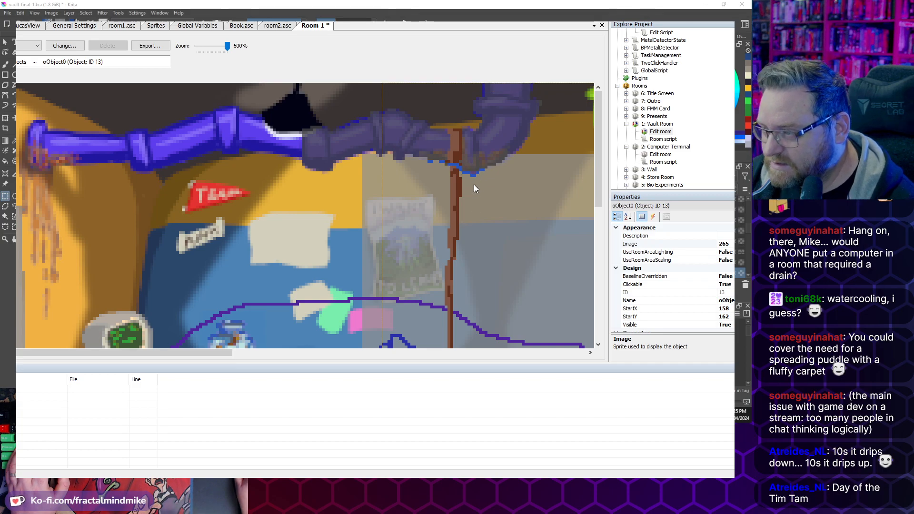
scroll(474, 184, "down", 1)
scroll(440, 190, "down", 4)
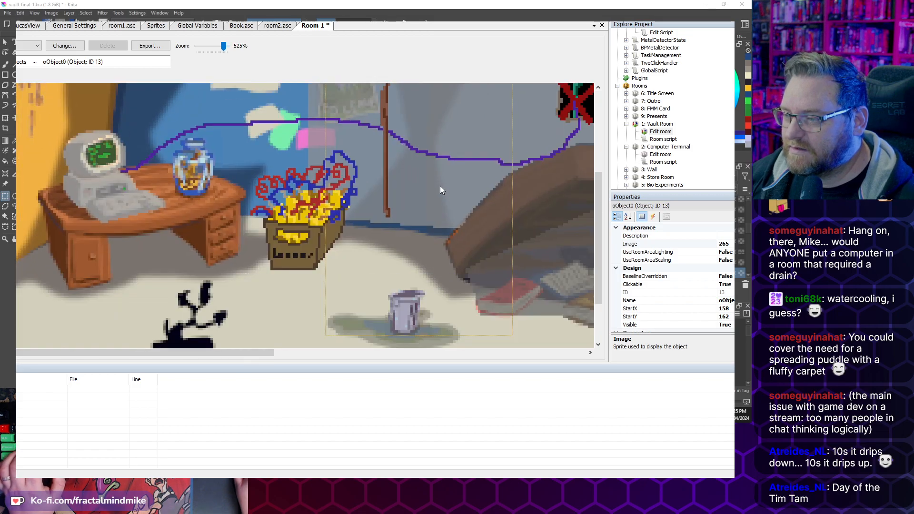
scroll(439, 184, "down", 1)
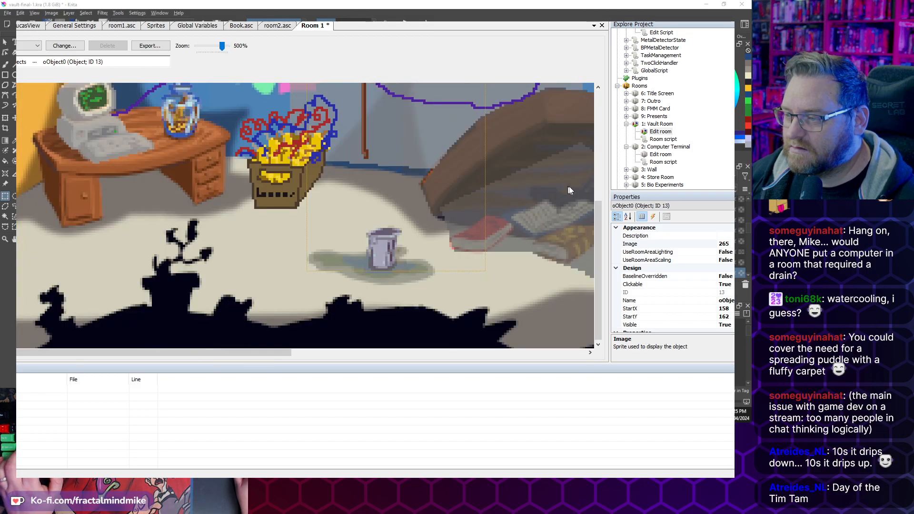
left_click_drag(598, 212, 603, 130)
left_click_drag(216, 350, 282, 348)
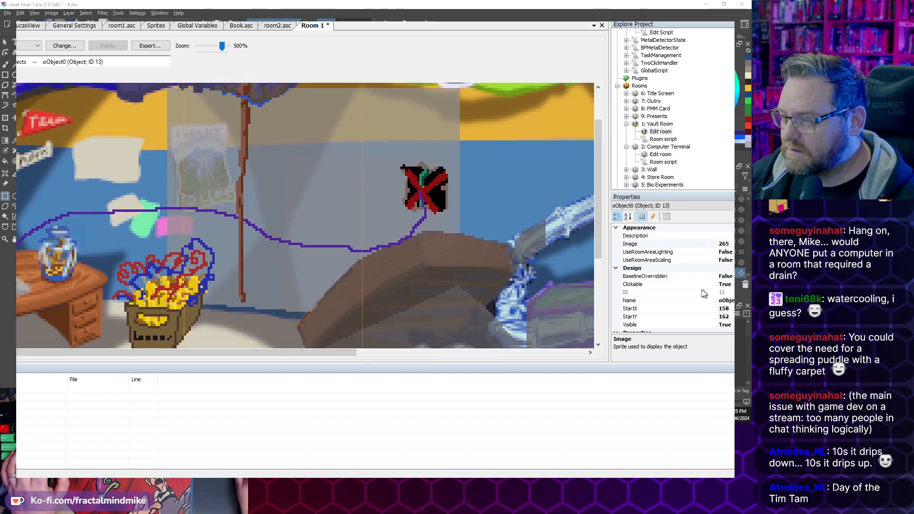
Create a new view in the project and name it "drips"
scroll(673, 109, "up", 10)
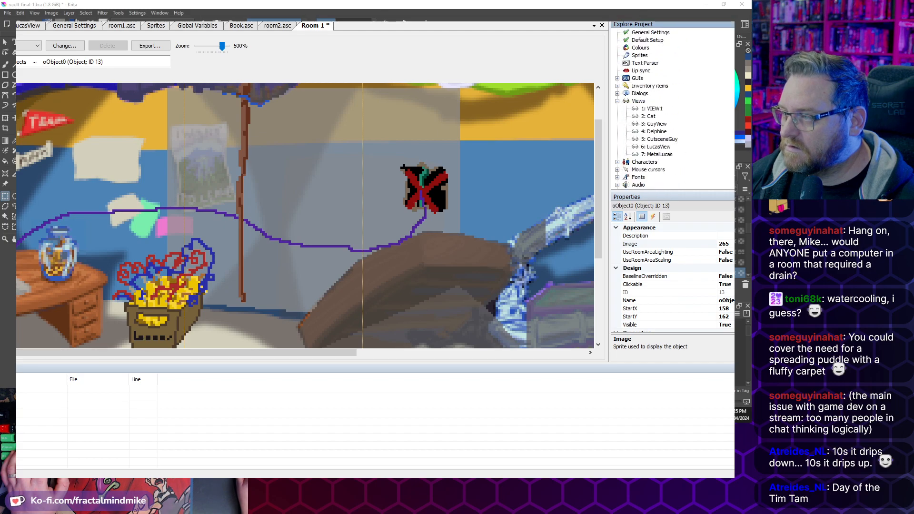
right_click(632, 105)
left_click(665, 106)
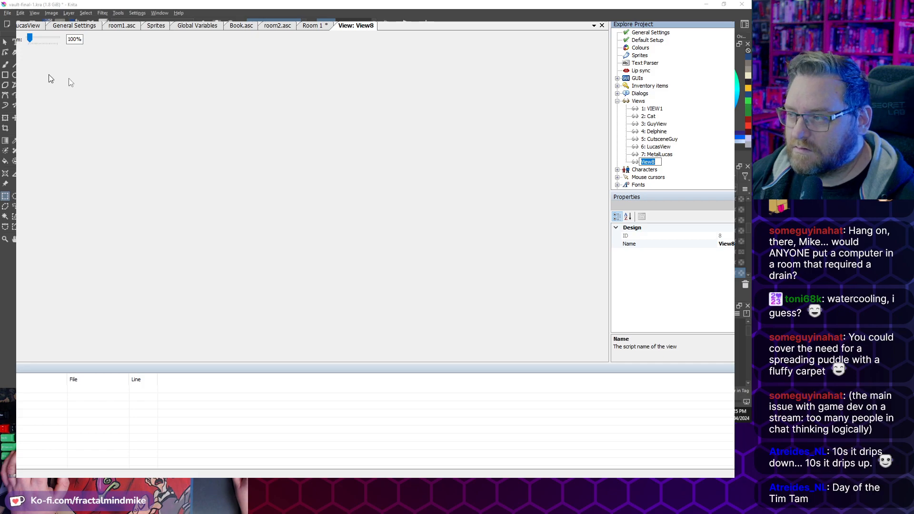
left_click(732, 244)
type("d")
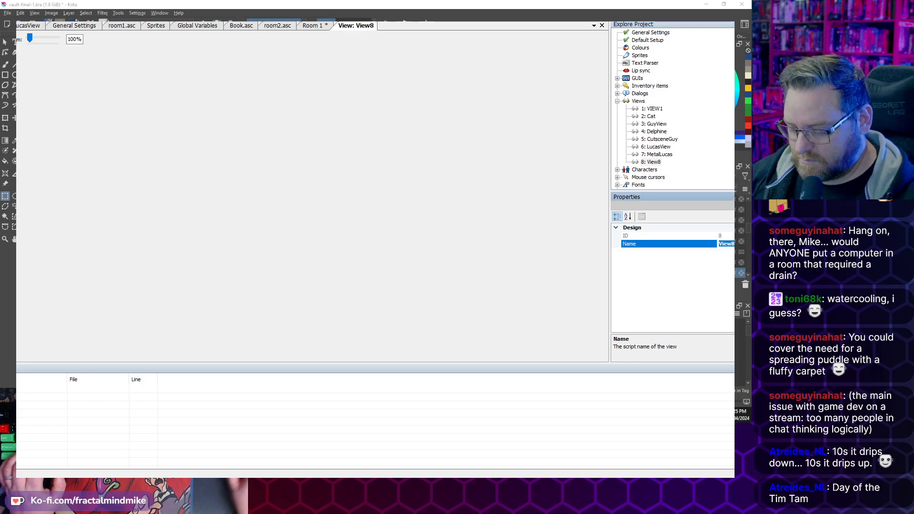
type("rip")
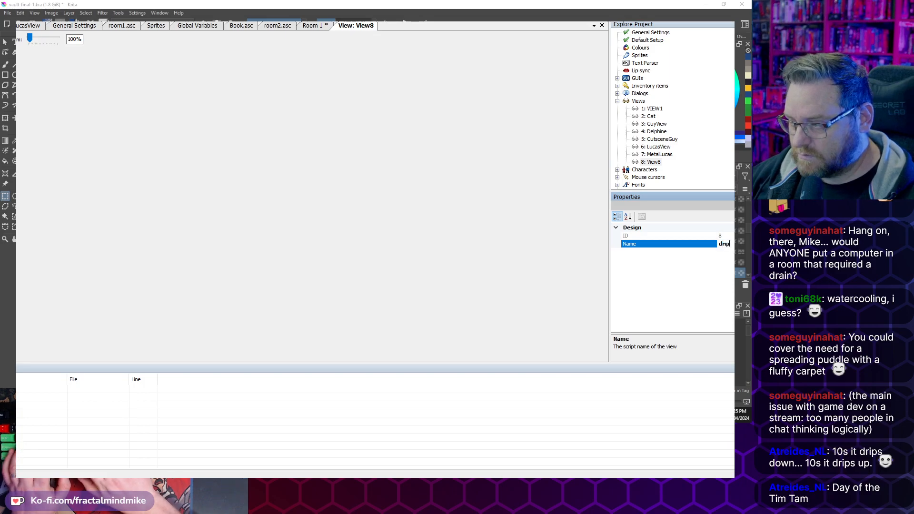
type("s")
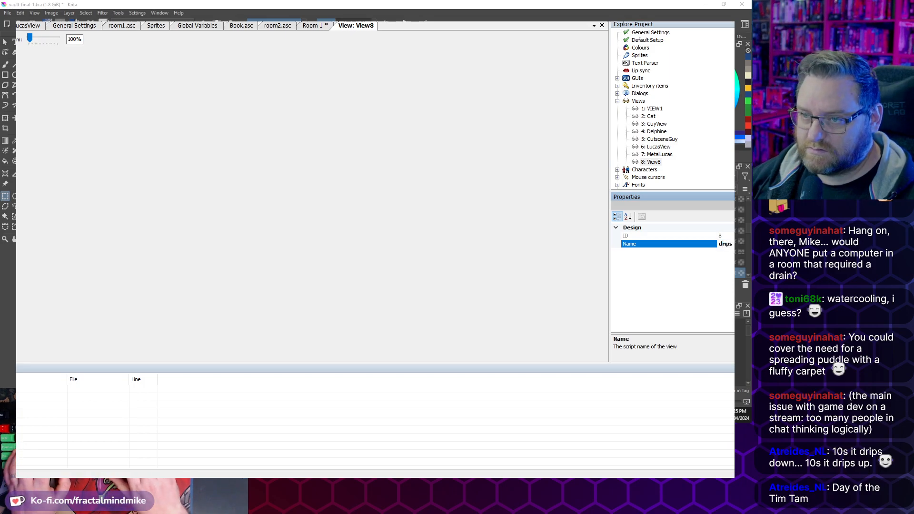
key("Return")
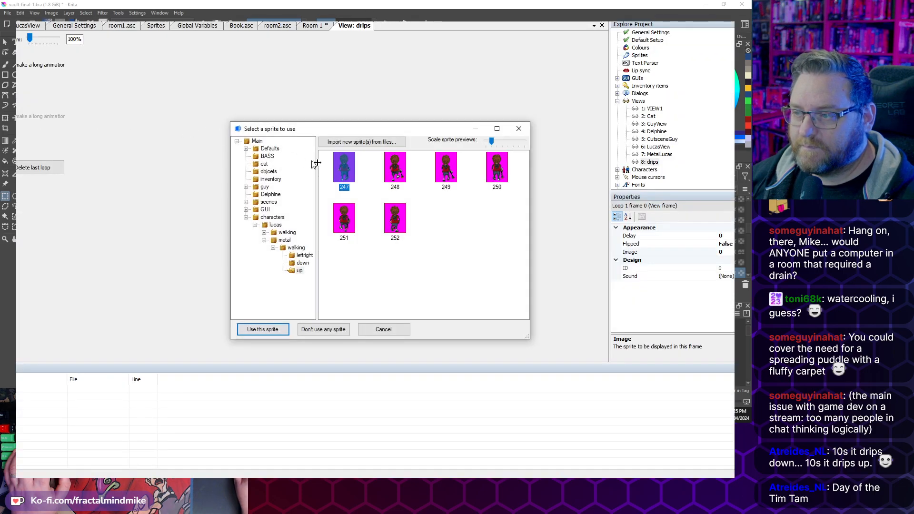
Fill loop 1 of the drips view with the drip frames from the vault's drips folder, ending at sprite 279, and inspect the frames enlarged
double_click(269, 202)
double_click(276, 217)
left_click(284, 225)
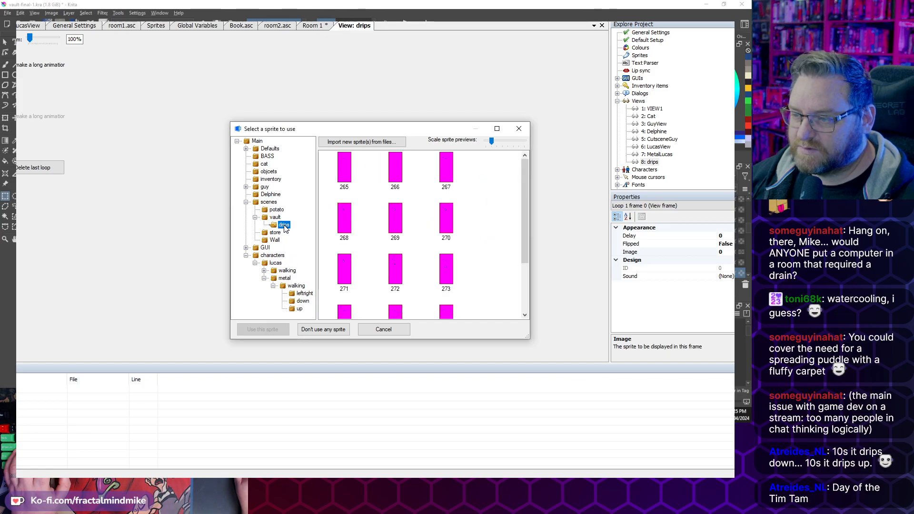
double_click(345, 168)
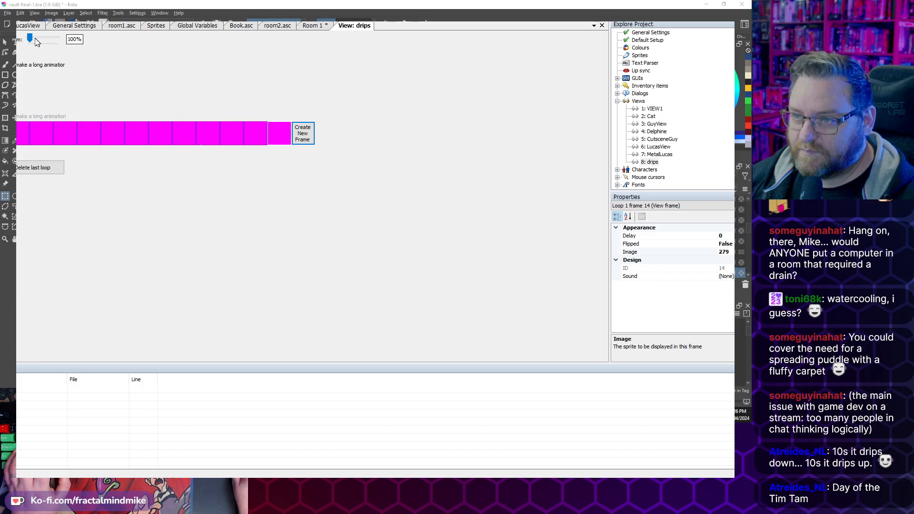
left_click_drag(30, 38, 81, 37)
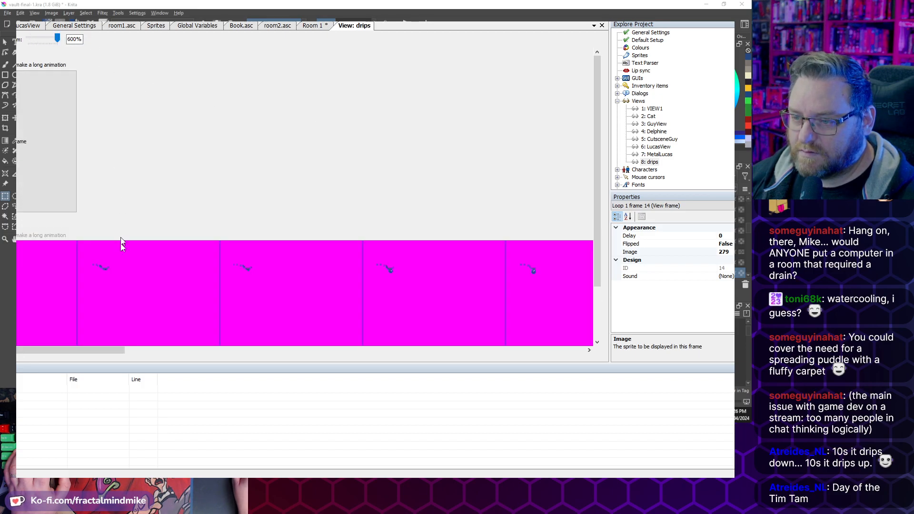
left_click_drag(108, 350, 602, 356)
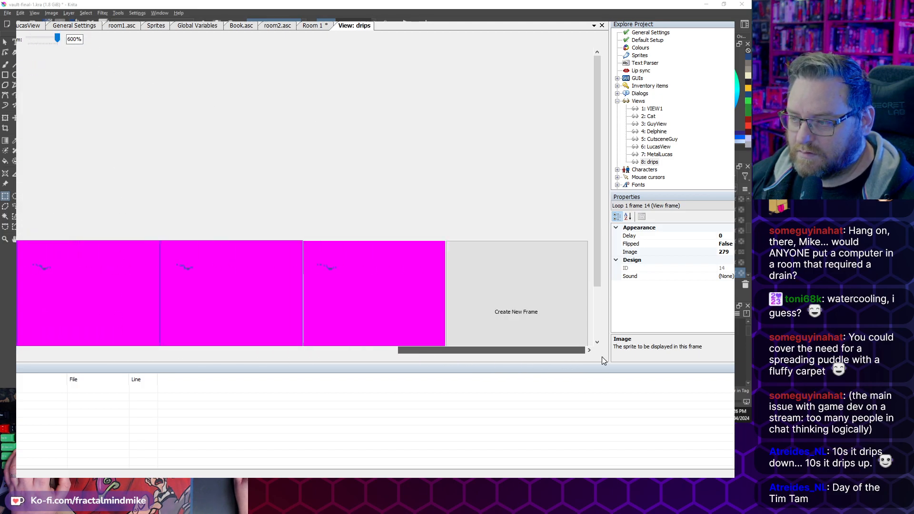
left_click_drag(599, 176, 602, 258)
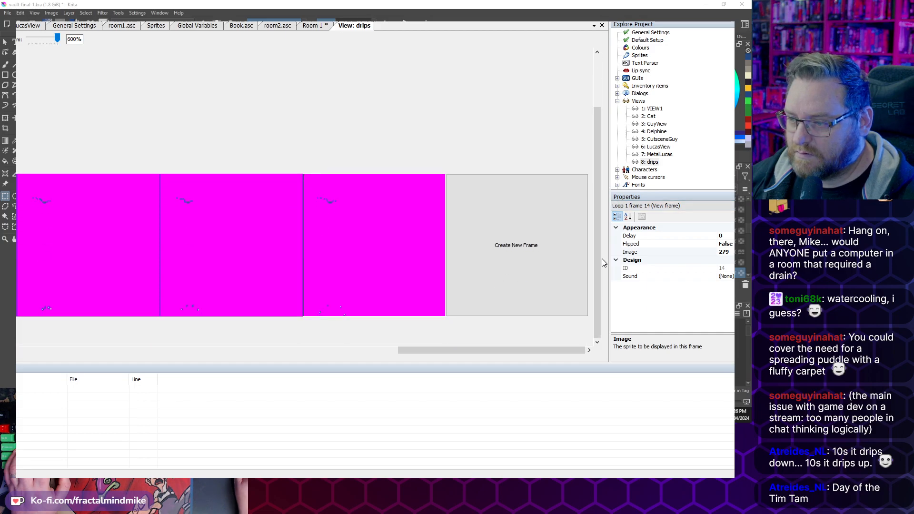
left_click_drag(480, 354, 86, 340)
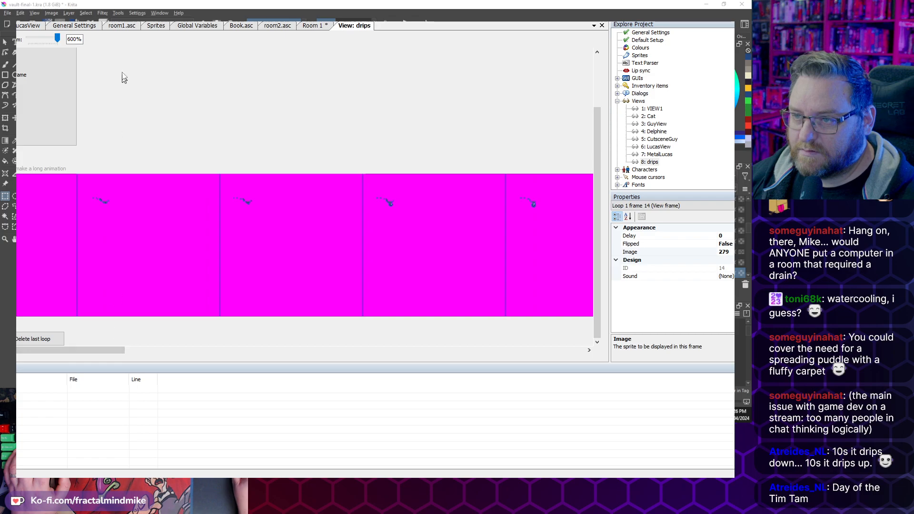
left_click_drag(58, 40, 25, 39)
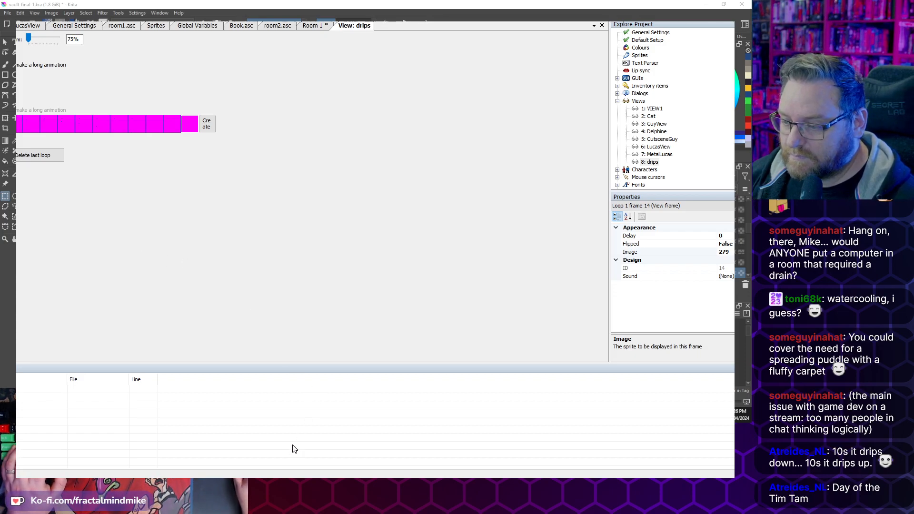
Switch to Aseprite and export the drip animation as the looping GIF Drip-to-bucket.gif, accepting the loss of layers
key("alt+Tab")
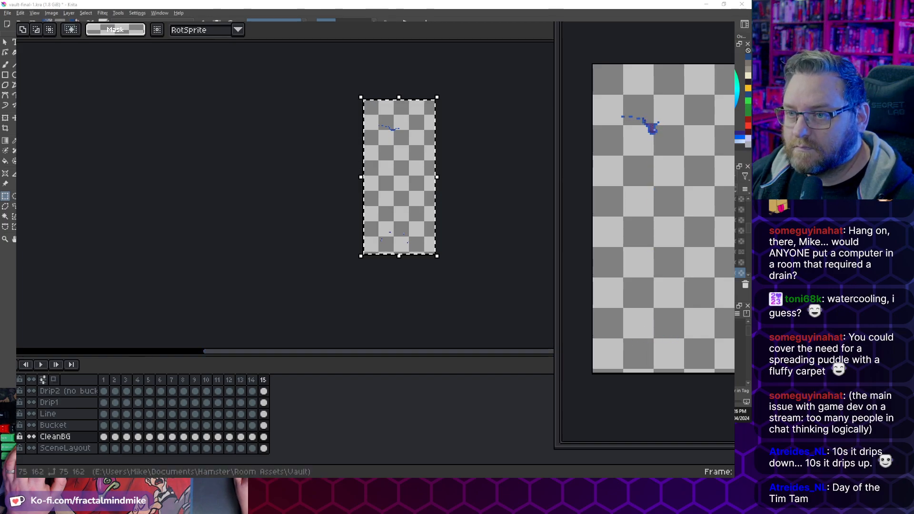
key("alt+f")
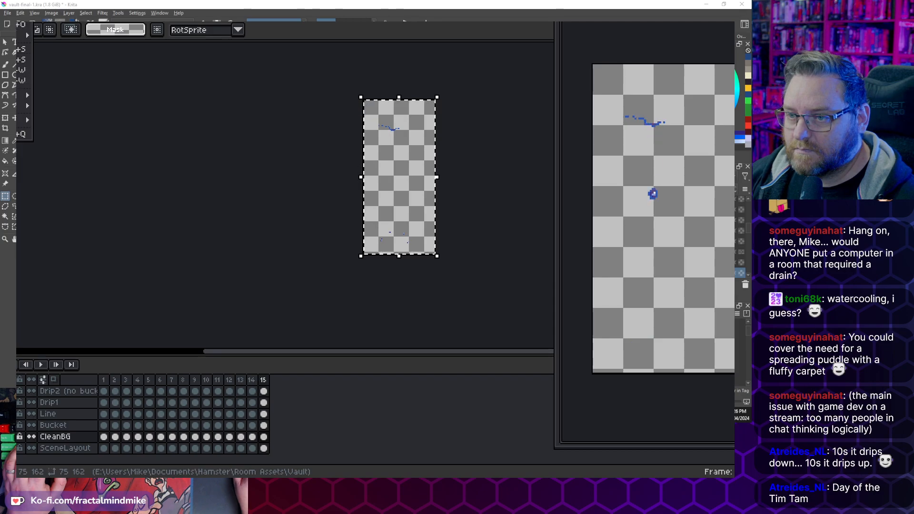
mouse_move(23, 95)
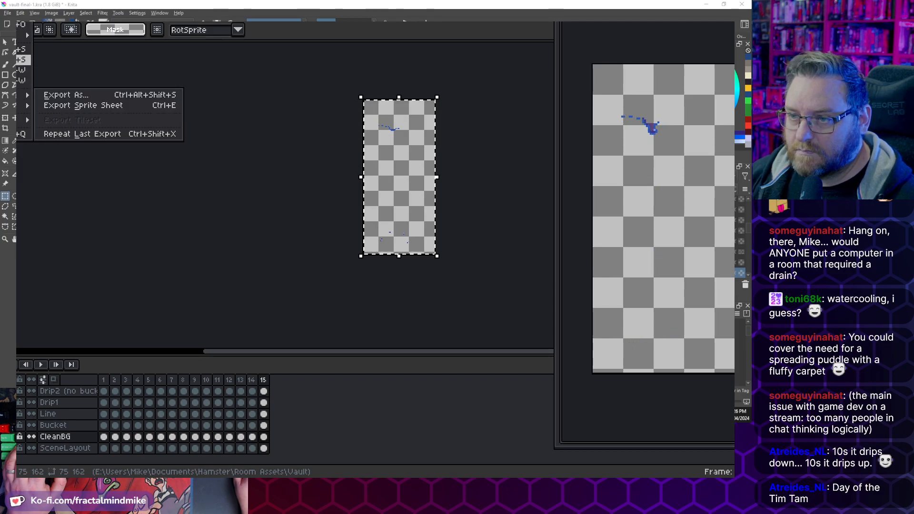
left_click(153, 105)
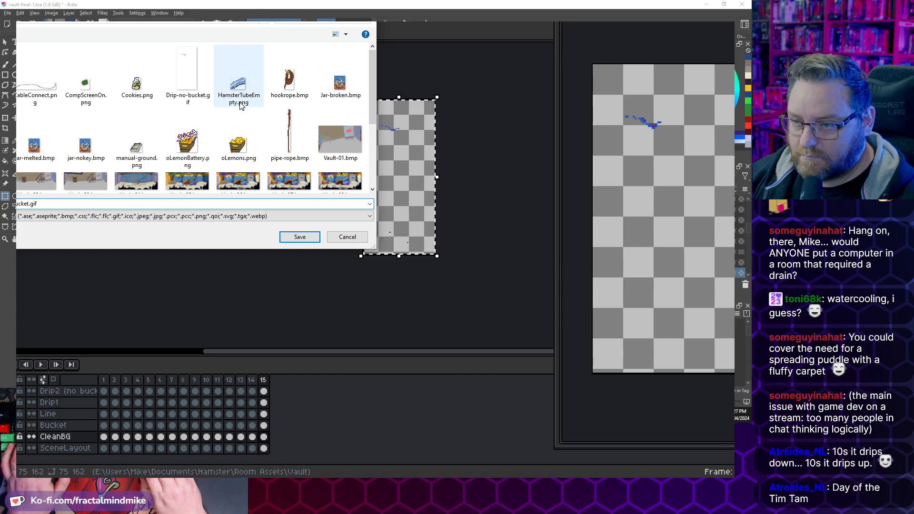
key("Return")
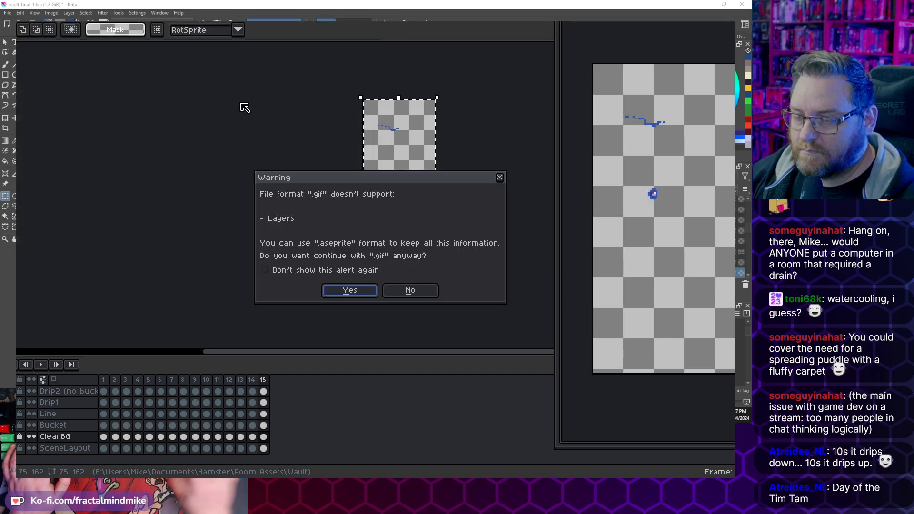
left_click(343, 295)
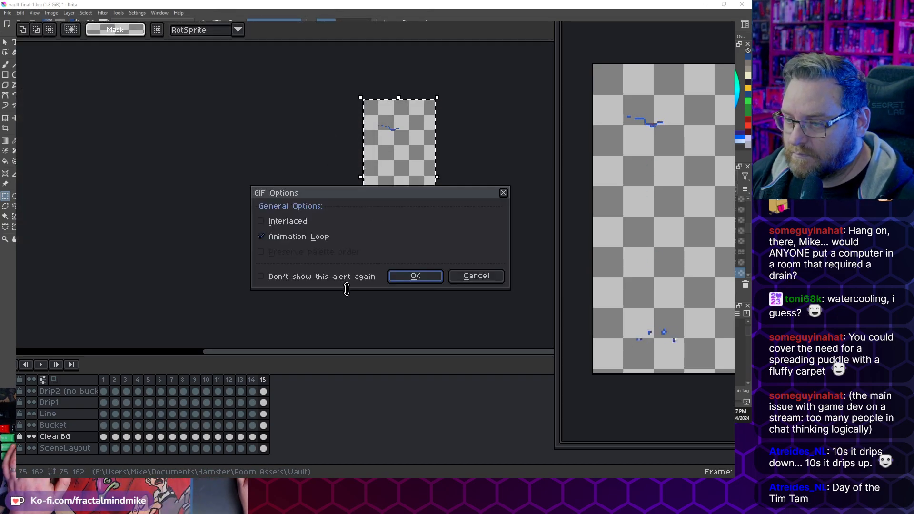
left_click(415, 276)
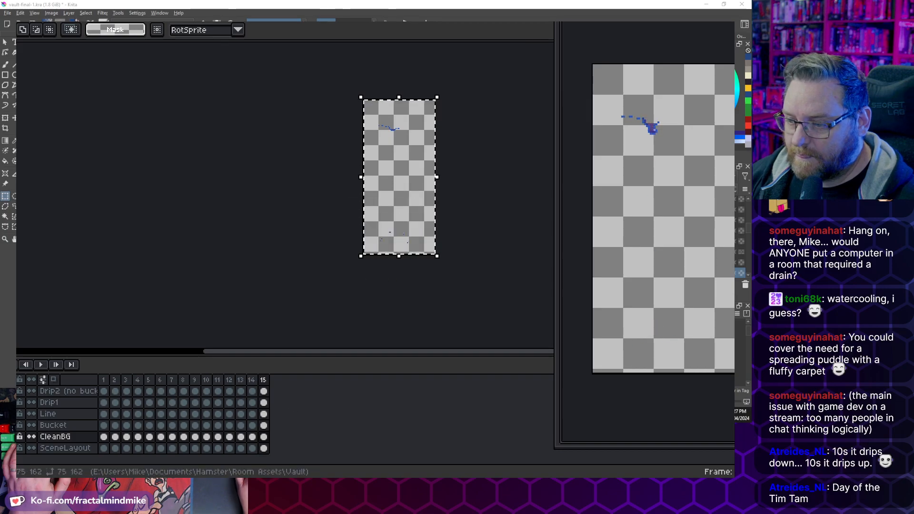
Switch back to Adventure Game Studio and create a sprite sub-folder named dripsbucket under vault for loop 2's sprites
left_click(220, 462)
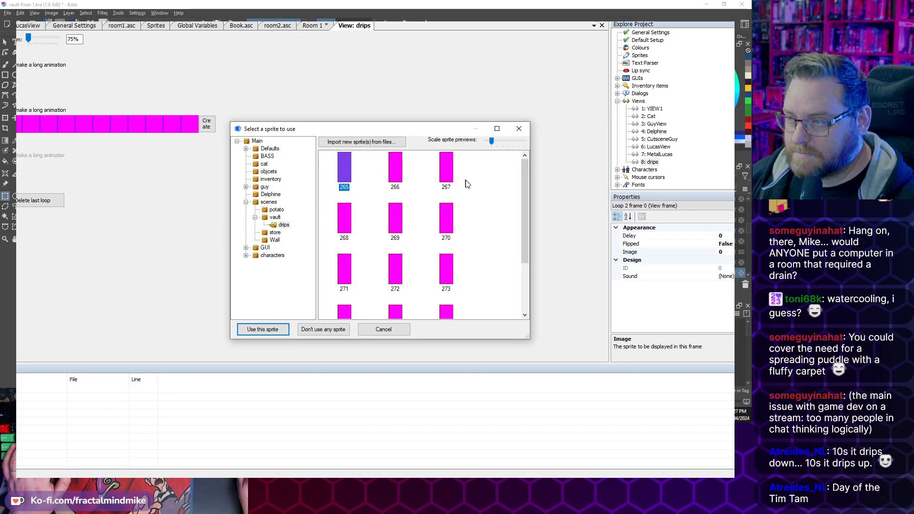
left_click(481, 190)
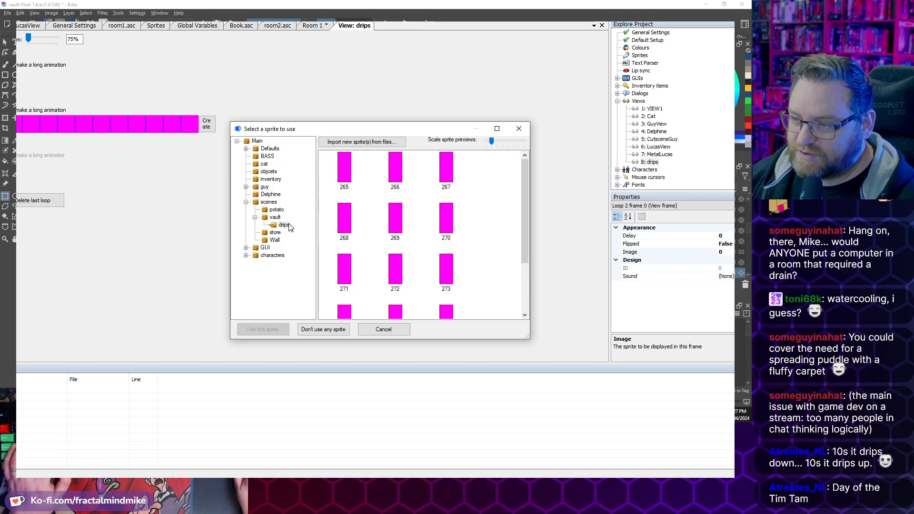
right_click(276, 218)
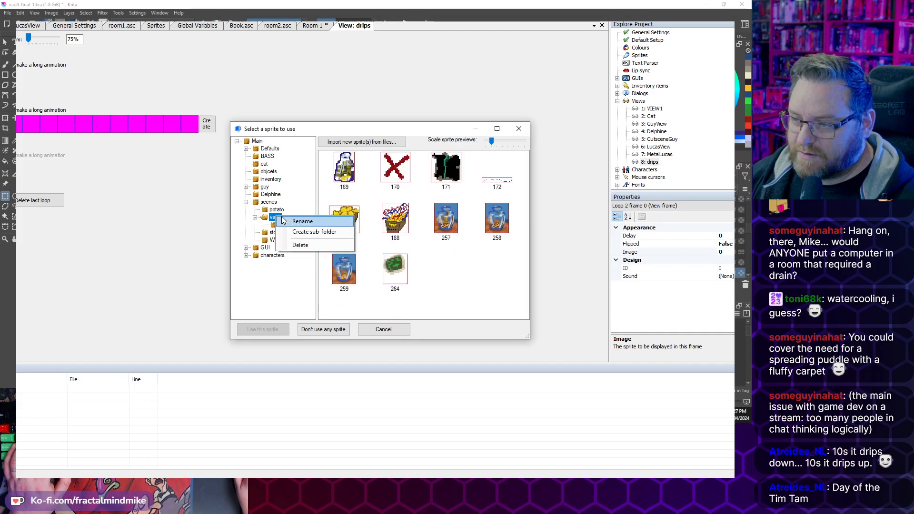
left_click(307, 230)
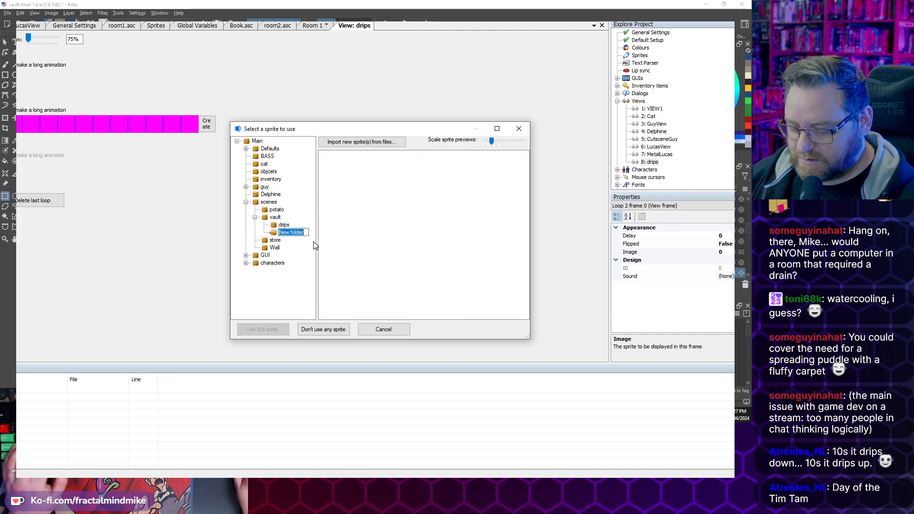
type("dripsb")
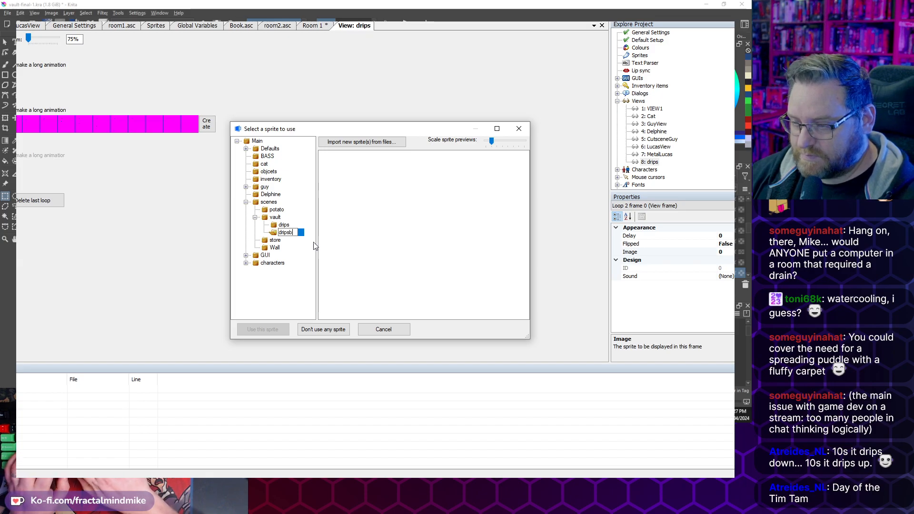
type("ucket")
key("Return")
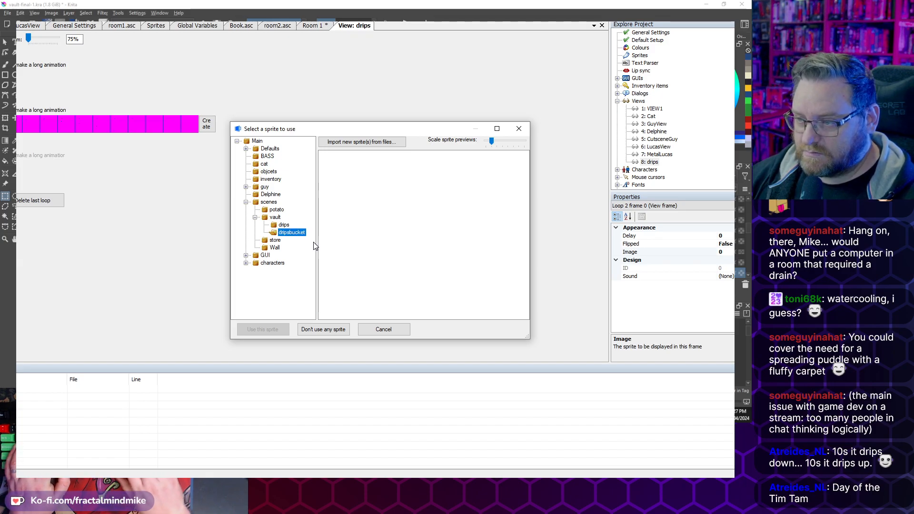
Import all frames of Drip-to-bucket.gif into the dripsbucket folder and assign them to loop 2 of the drips view
left_click(358, 140)
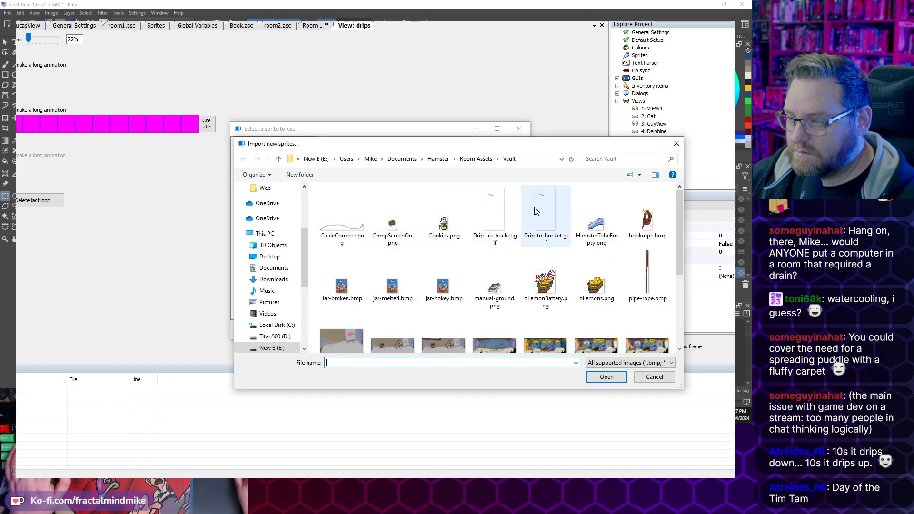
left_click(535, 208)
left_click(606, 377)
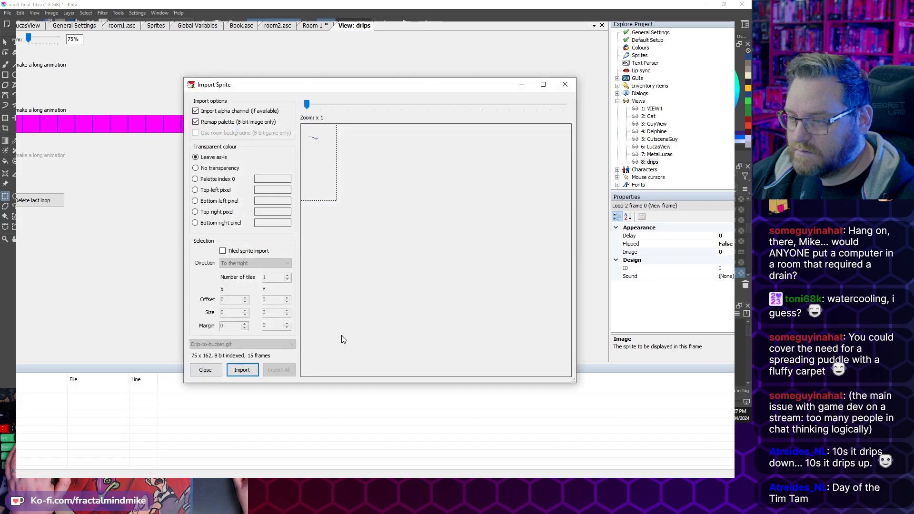
left_click(248, 369)
double_click(350, 177)
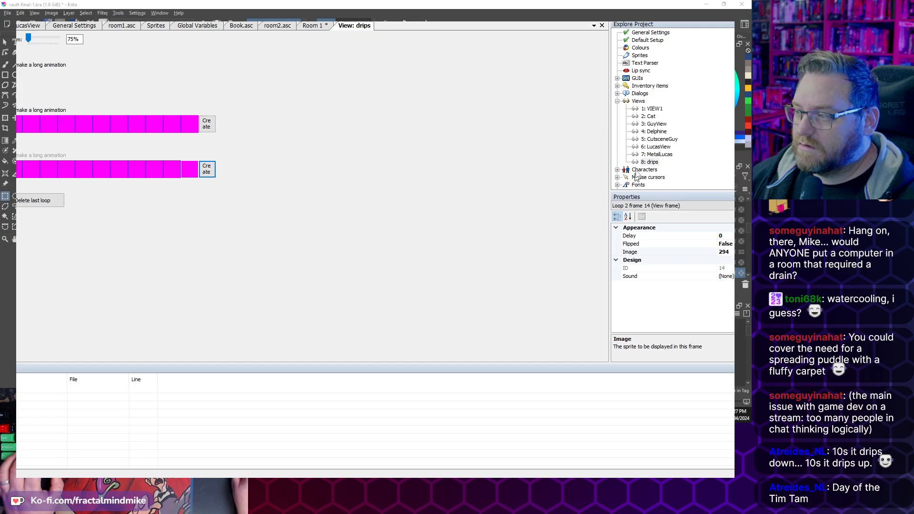
In Room 1, set both Clickable and Visible to False for the drip object with ID 13
scroll(642, 176, "down", 5)
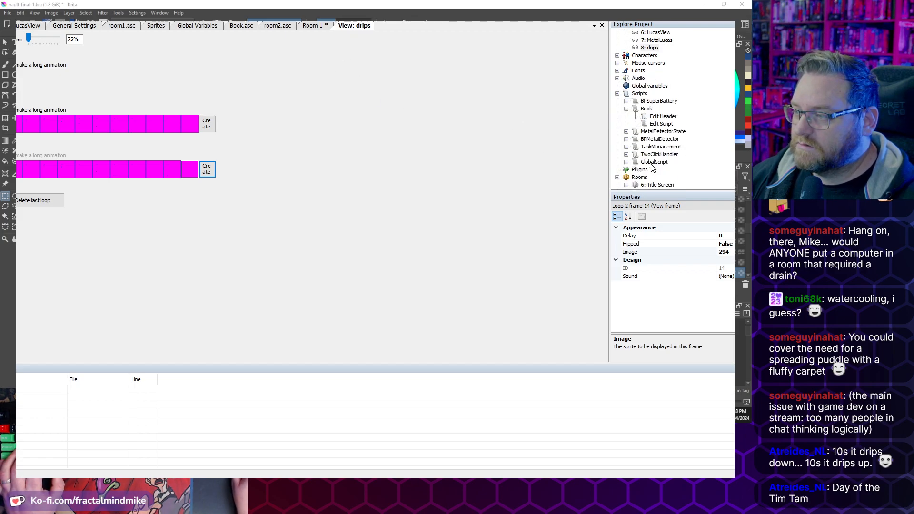
left_click(320, 26)
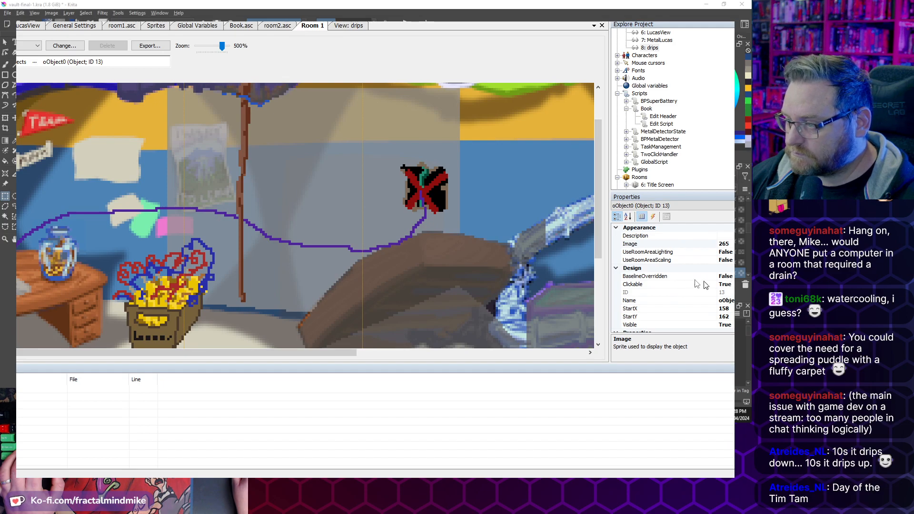
scroll(666, 242, "down", 1)
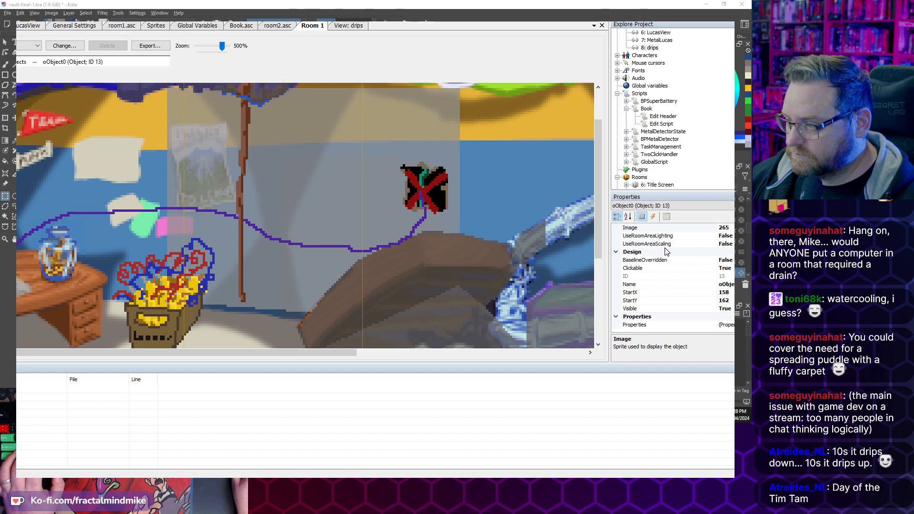
scroll(661, 304, "up", 1)
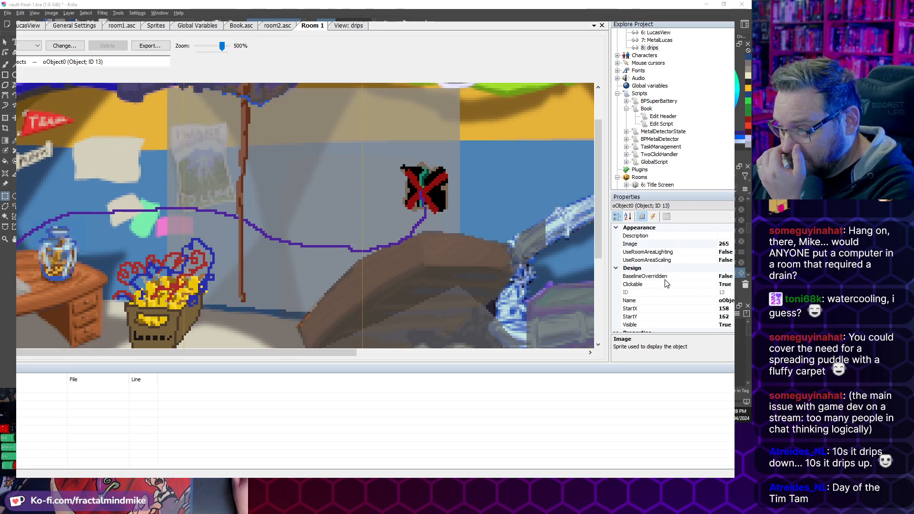
scroll(663, 295, "down", 1)
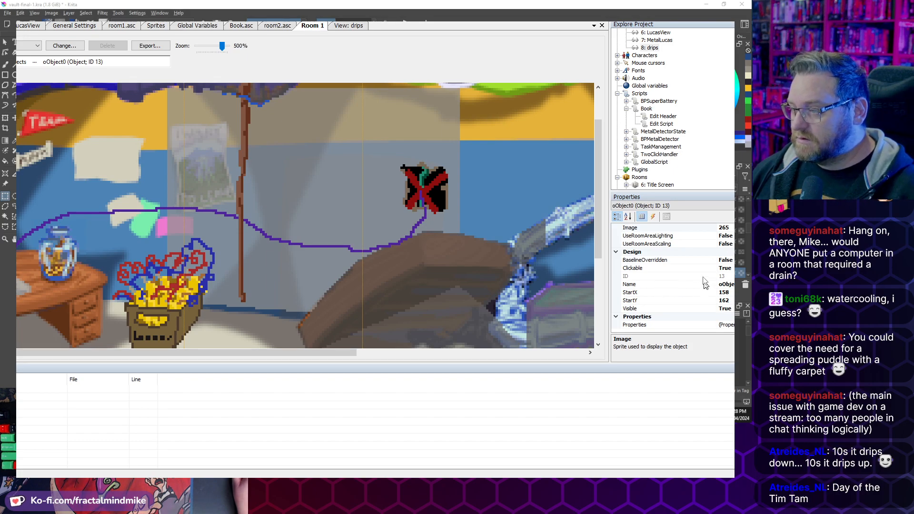
scroll(701, 274, "up", 1)
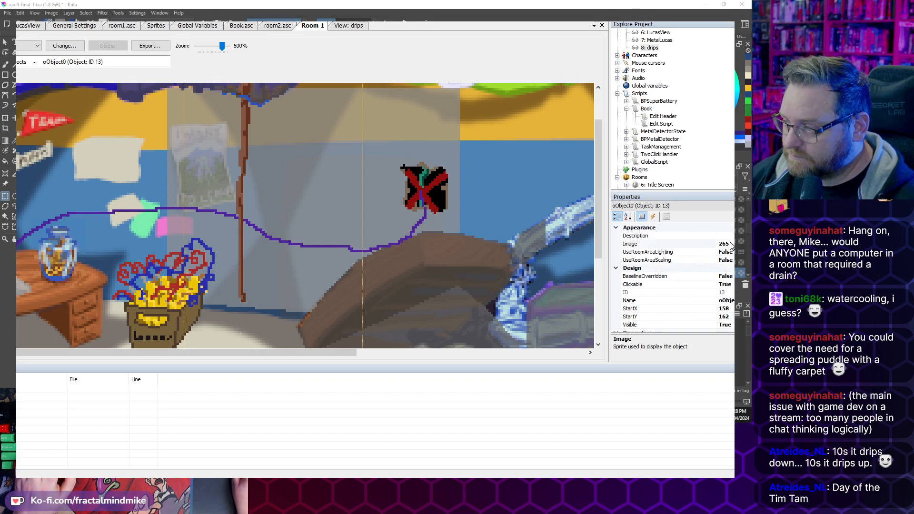
left_click(722, 244)
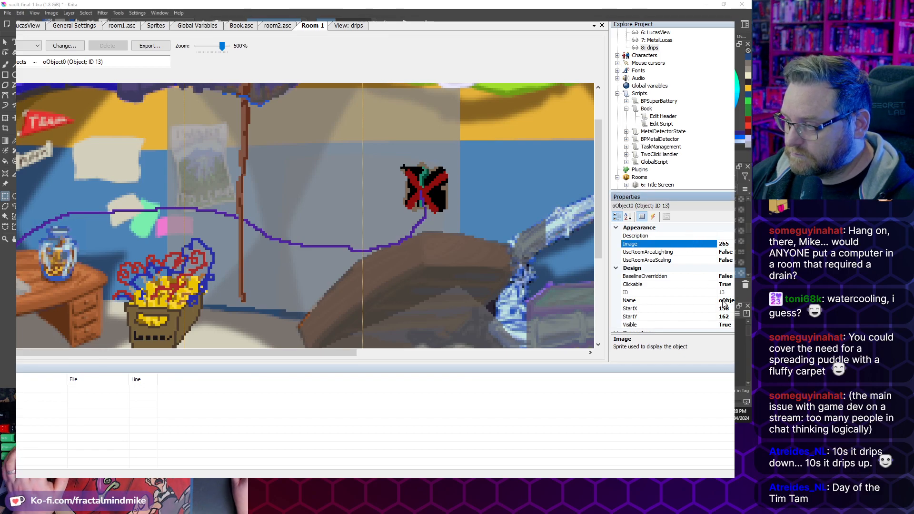
left_click(692, 286)
double_click(692, 285)
scroll(699, 320, "down", 1)
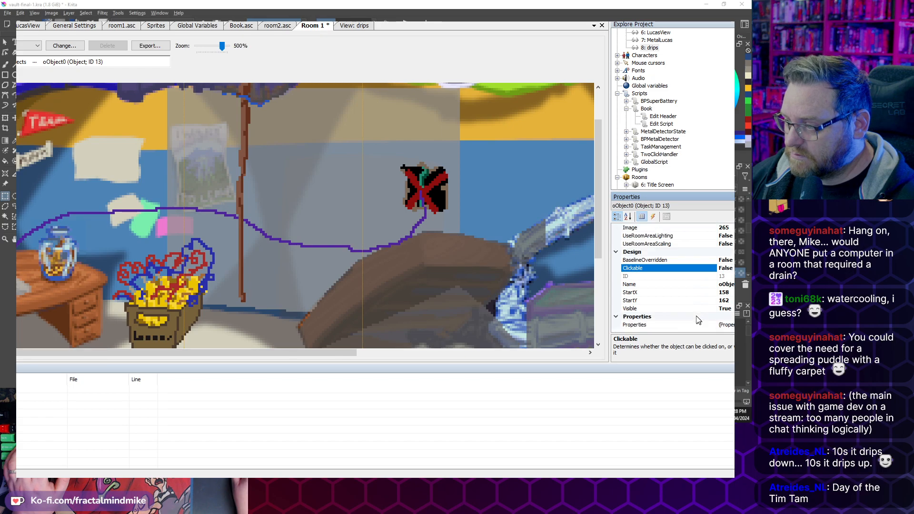
double_click(686, 308)
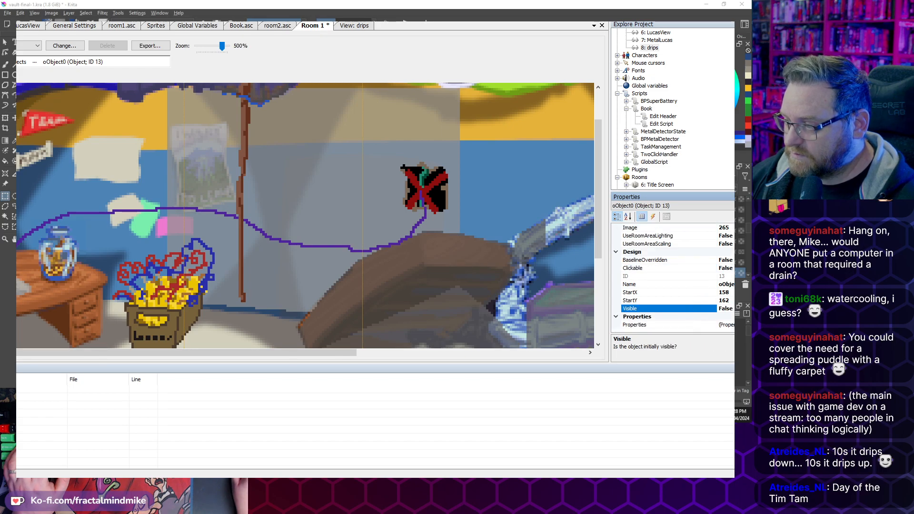
Rename the drip object in Room 1 to oDrippy
left_click(723, 284)
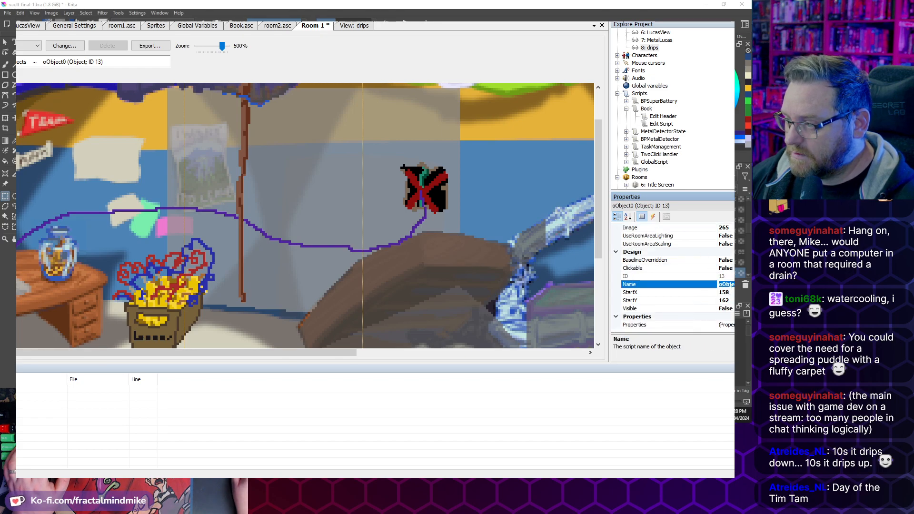
type("oDrippy")
key("Return")
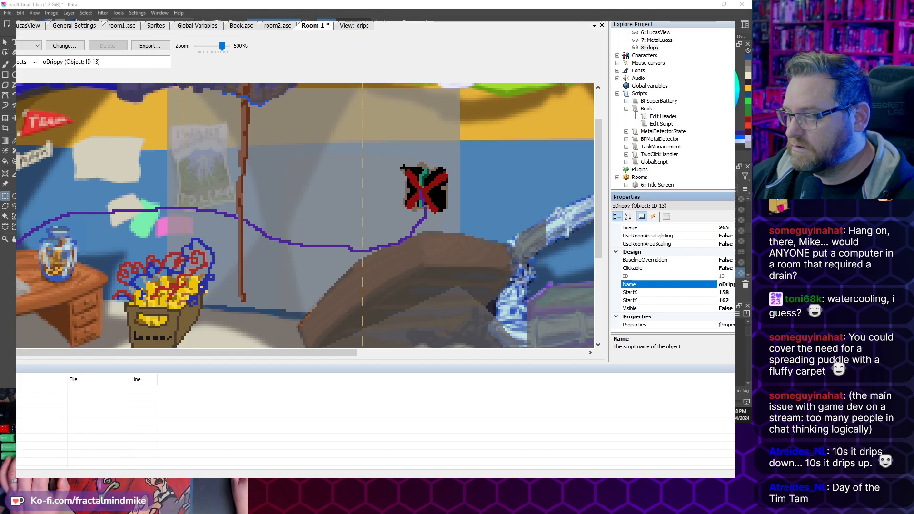
left_click(728, 284)
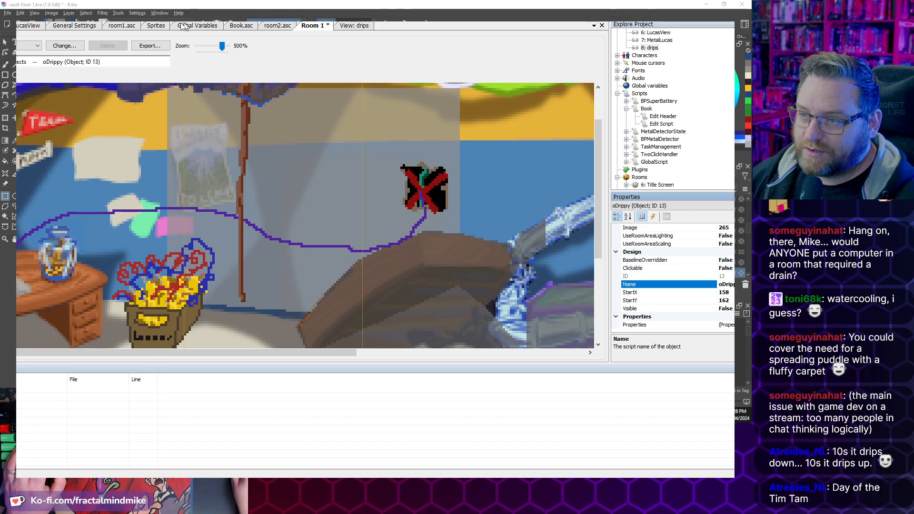
In room1.asc, add an if (isValveOn) block to room_Load below the vault door check
left_click(135, 24)
key("Up")
key("Return")
type("if (isValveOn")
key("Return")
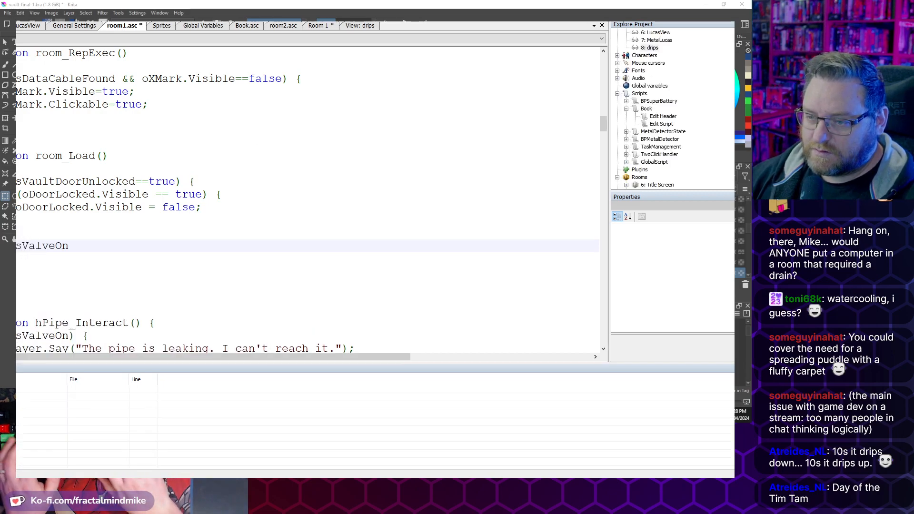
type(") {")
key("Return")
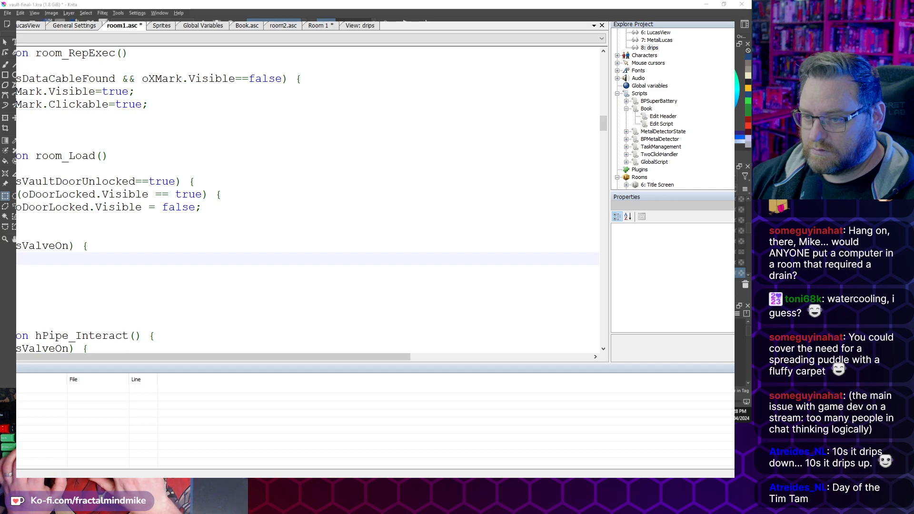
type("}")
Inside the isValveOn block, add the statement oDrippy.Visible = true;
key("Up")
key("End")
key("Return")
type("oDrippy.")
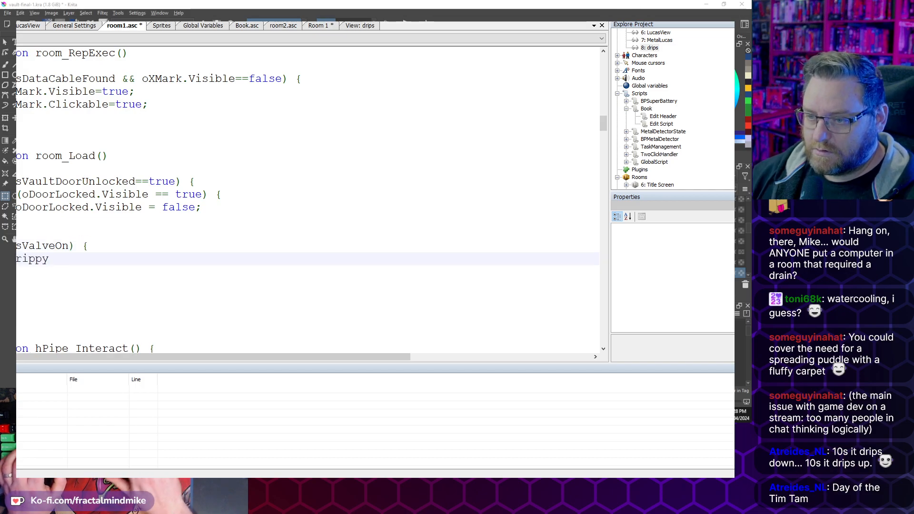
type("Visible")
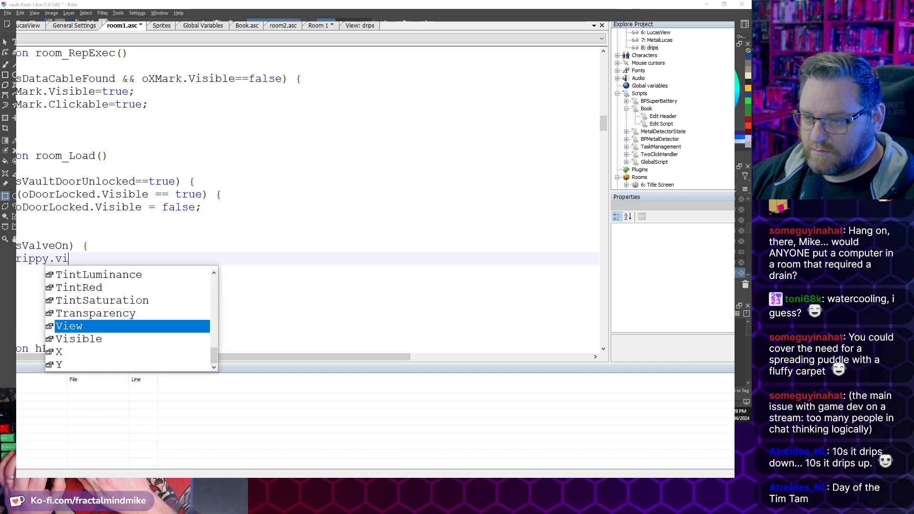
key("Return")
type("= true;")
Below the visibility statement, assign the drips view to the object with oDrippy.View=8;
key("Return")
type("oDrippy.")
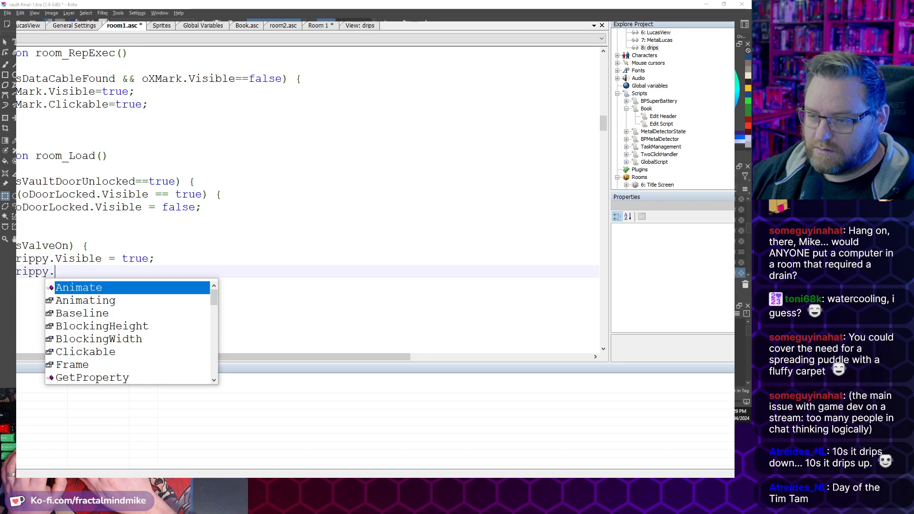
type("vie=")
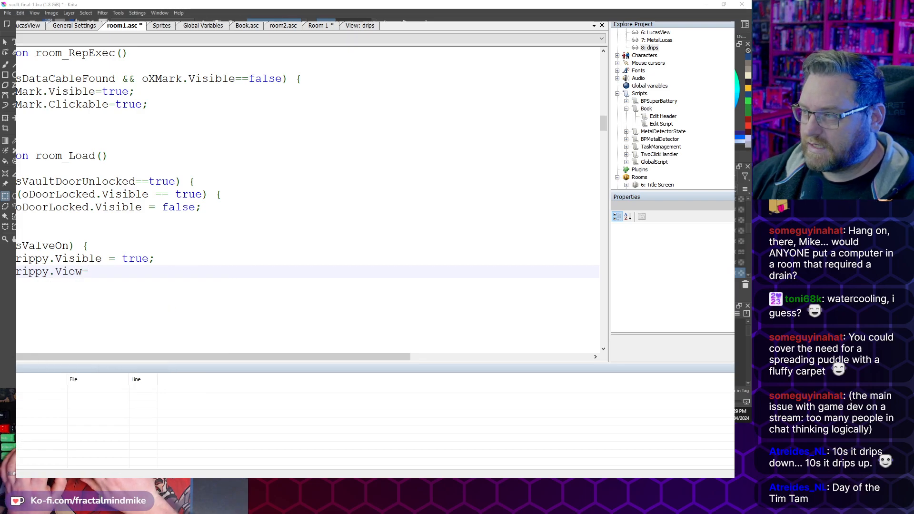
type("8;")
key("Return")
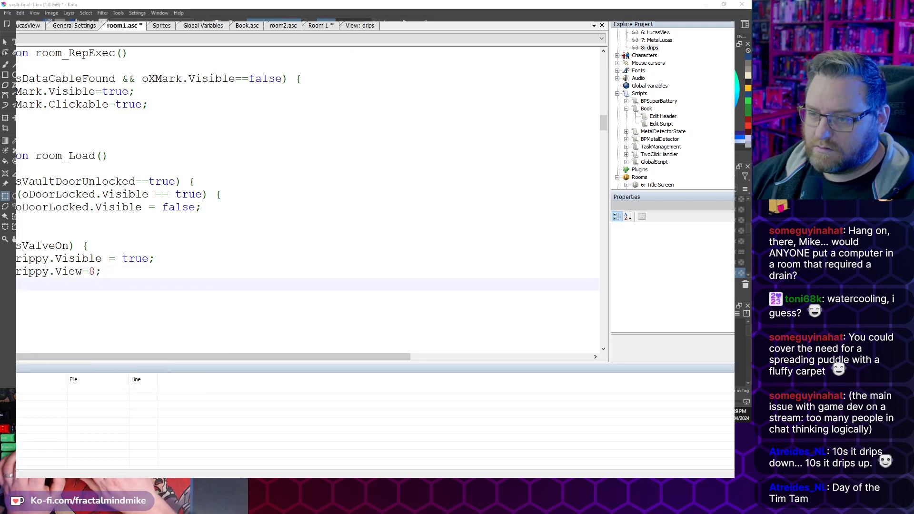
Reorder the isValveOn block so that oDrippy.View=8; stands above the oDrippy.Visible = true; statement
key("BackSpace")
key("shift+Up")
key("shift+End")
key("BackSpace")
key("Up")
key("ctrl+z")
key("ctrl+z")
Add the statement oDrippy.Animate(1, 0); between the View and Visible lines of the isValveOn block
type("oDrippy.Animate")
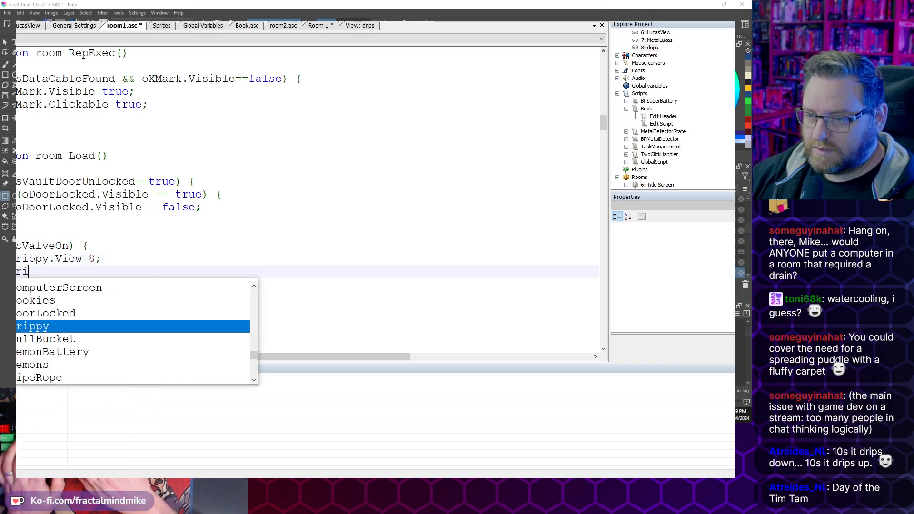
type("(")
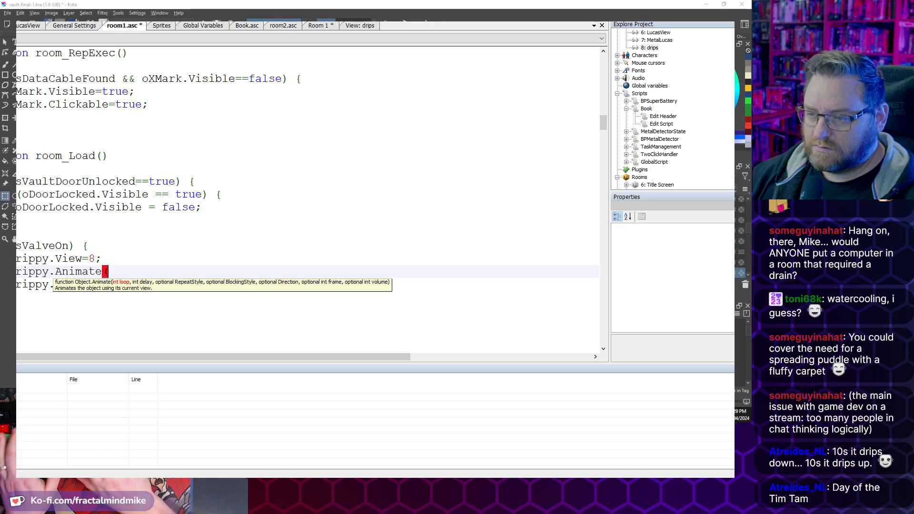
type("1")
left_click(373, 26)
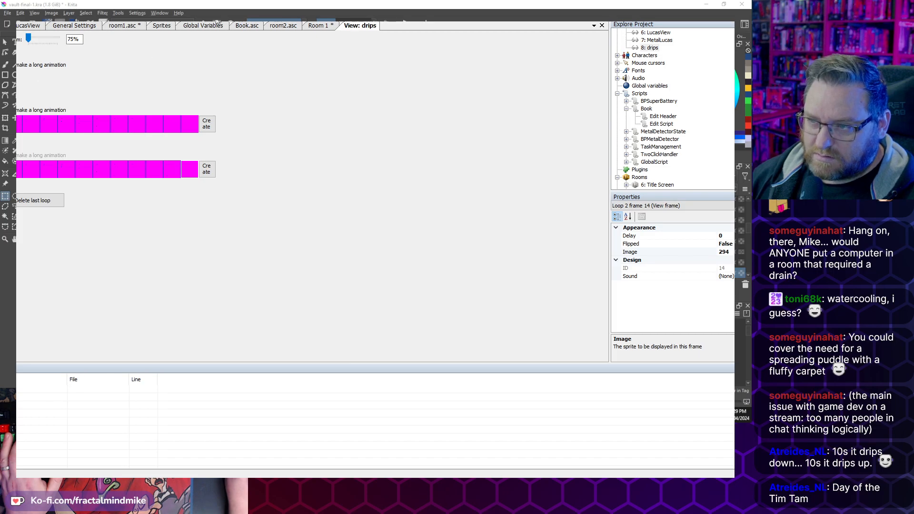
left_click(138, 26)
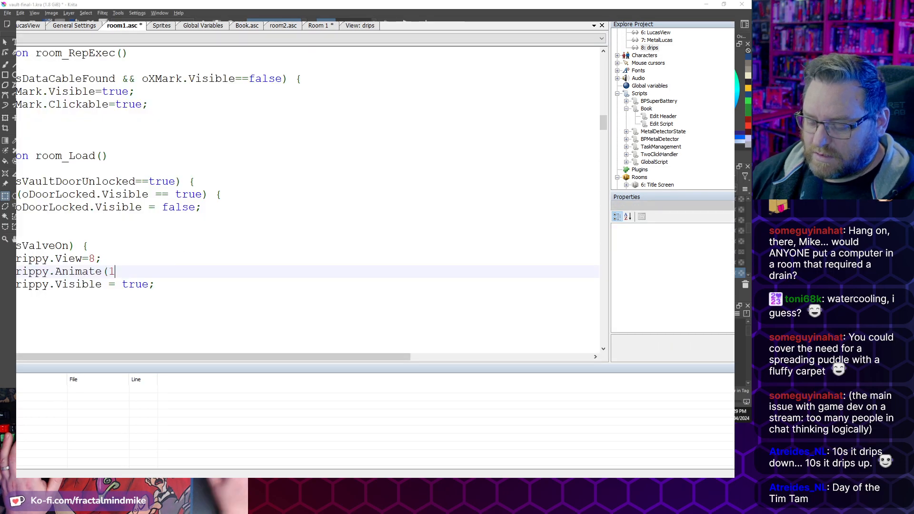
type(",")
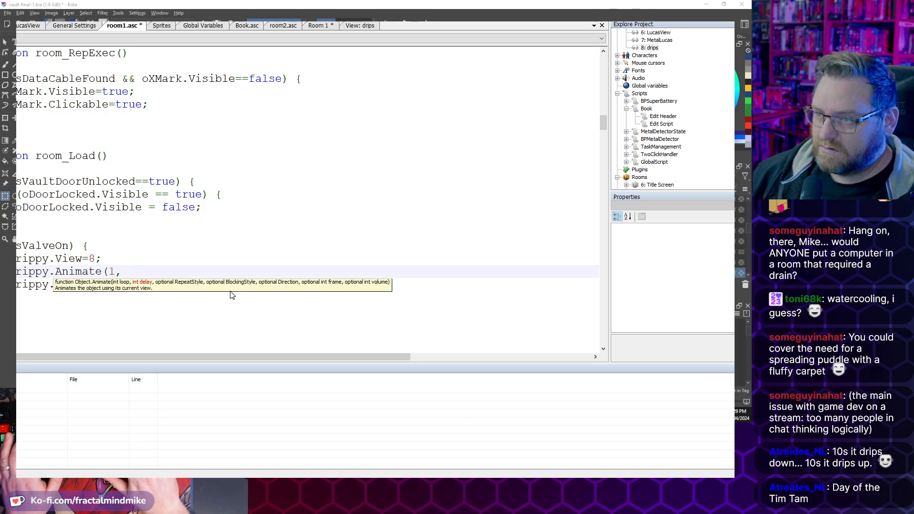
type("0")
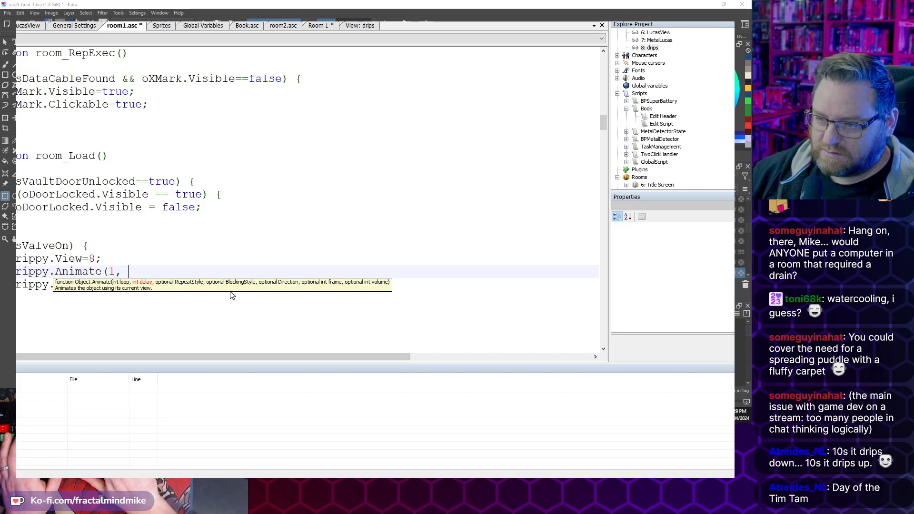
type(");")
key("Down")
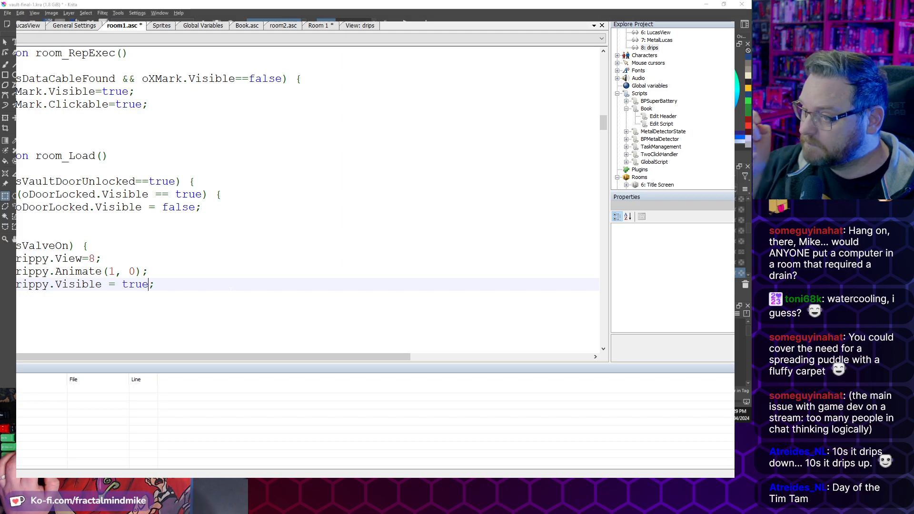
Save the room script, dismiss the warning and select the error reported for room1.asc
key("ctrl+s")
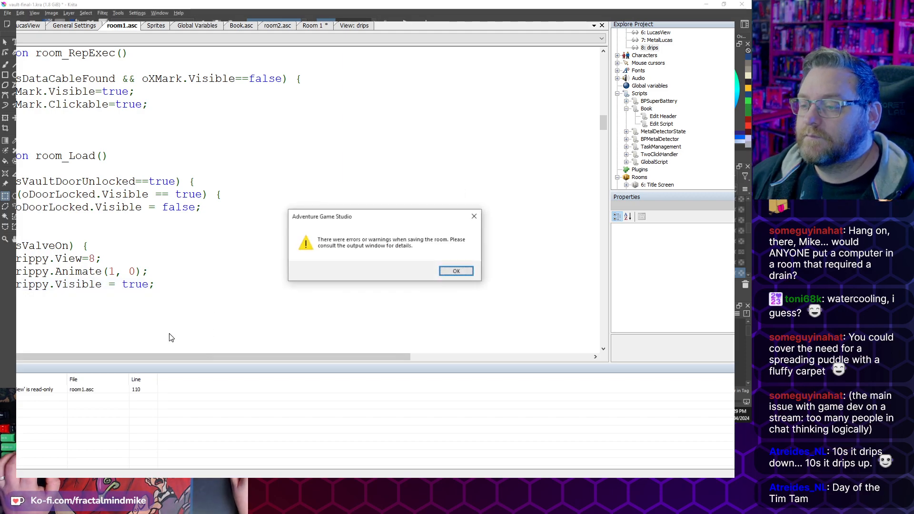
left_click(462, 273)
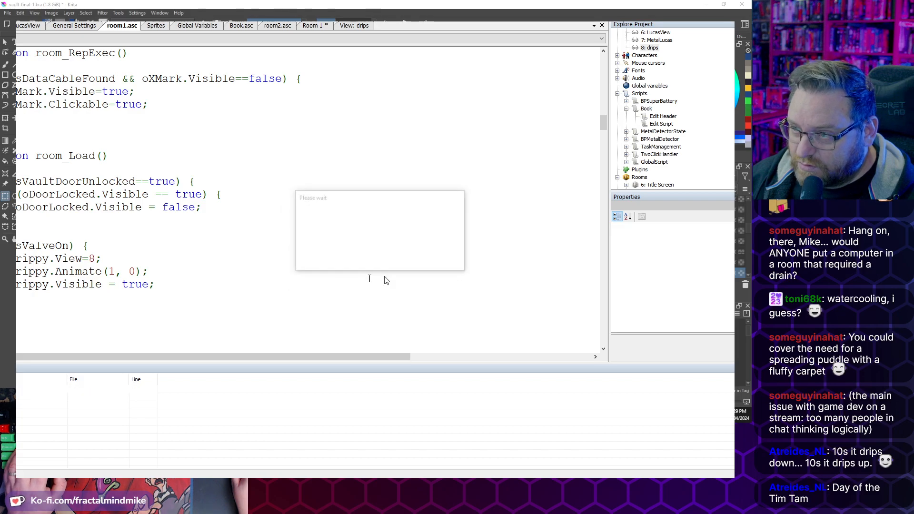
left_click(295, 297)
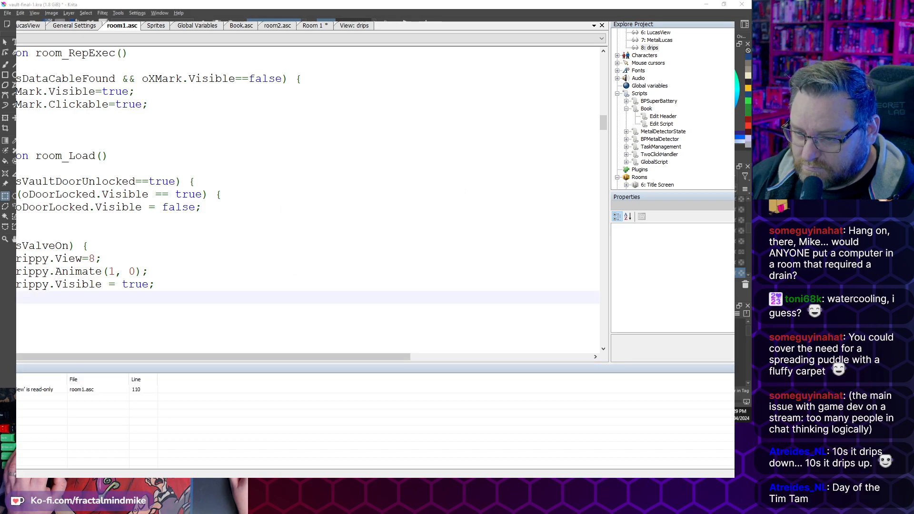
left_click(27, 391)
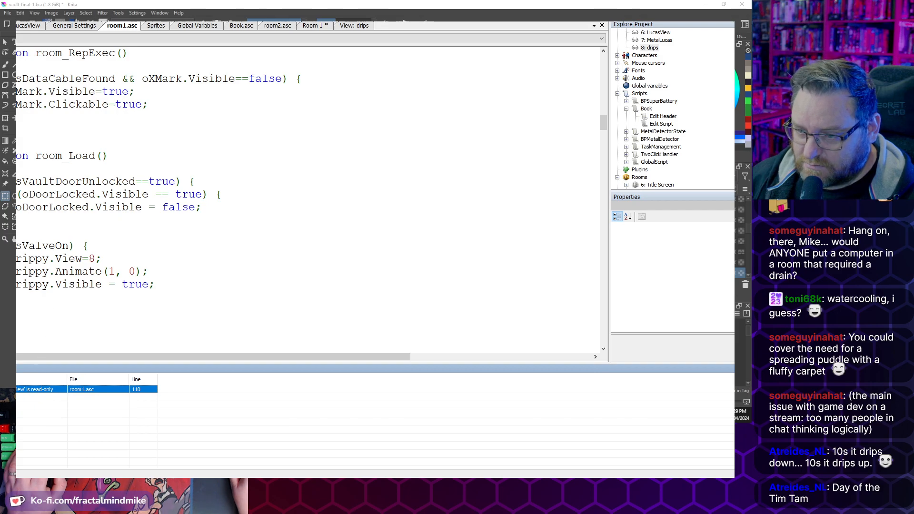
Replace the oDrippy.View=8; assignment with the function call oDrippy.SetView(8, 1);
left_click(71, 271)
double_click(72, 258)
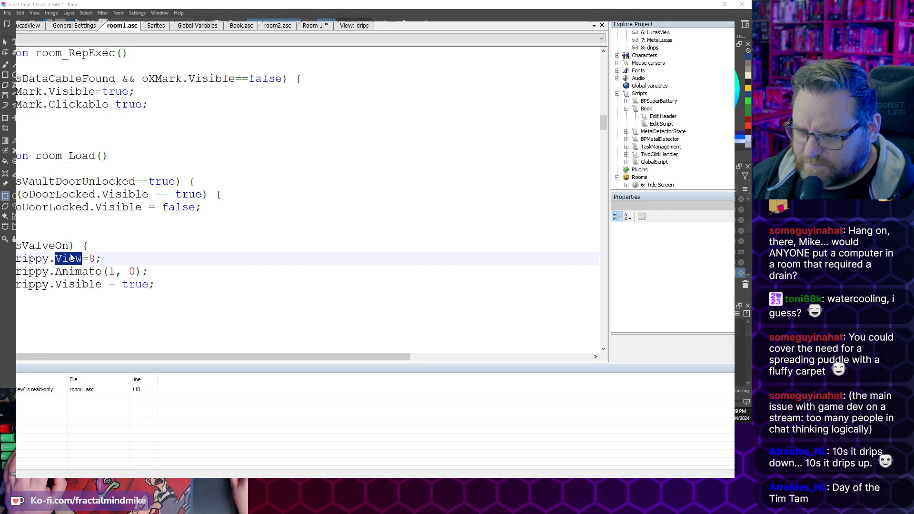
type("setvie")
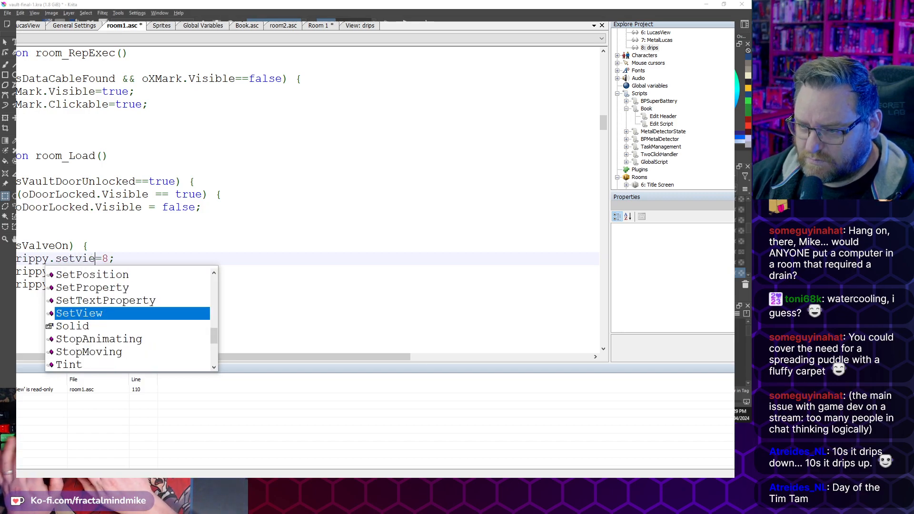
key("Return")
key("Delete")
type("(8")
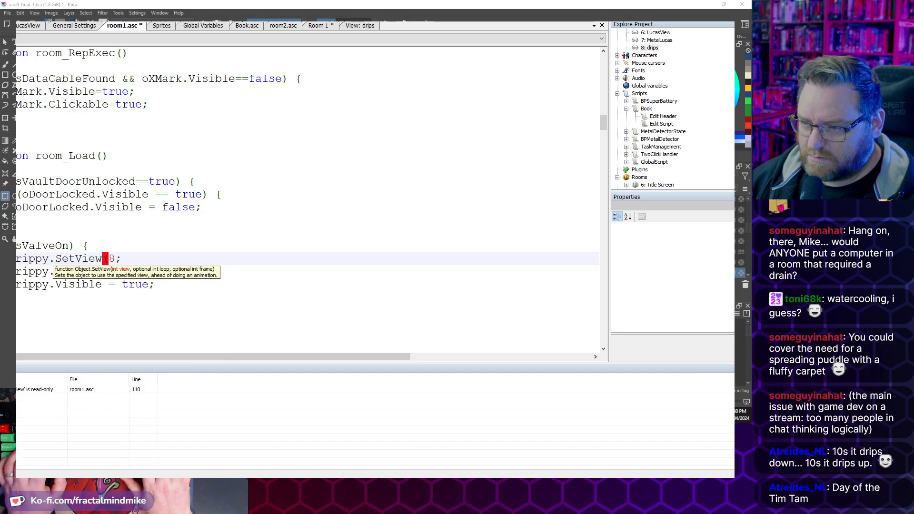
type(".")
key("BackSpace")
type(", 1")
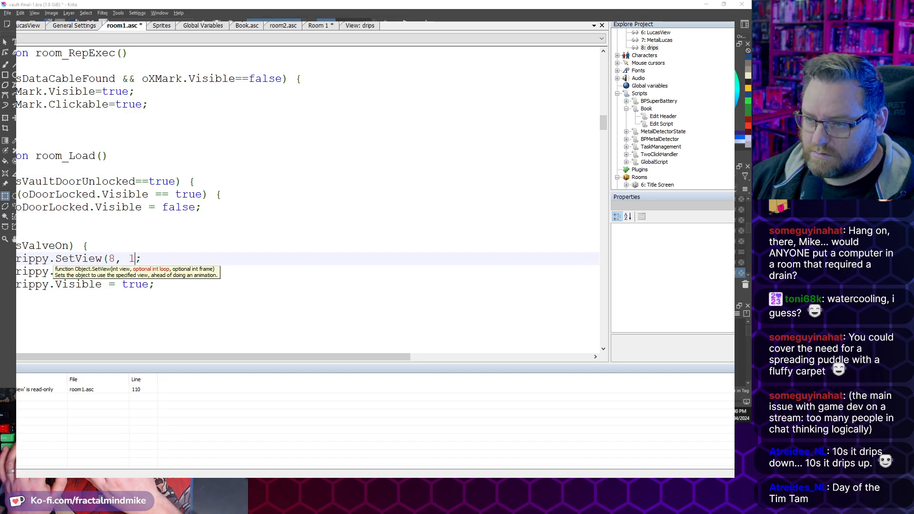
type(")")
Comment out the oDrippy.Animate(1, 0); line and save the room script
key("Down")
key("End")
key("shift+Up")
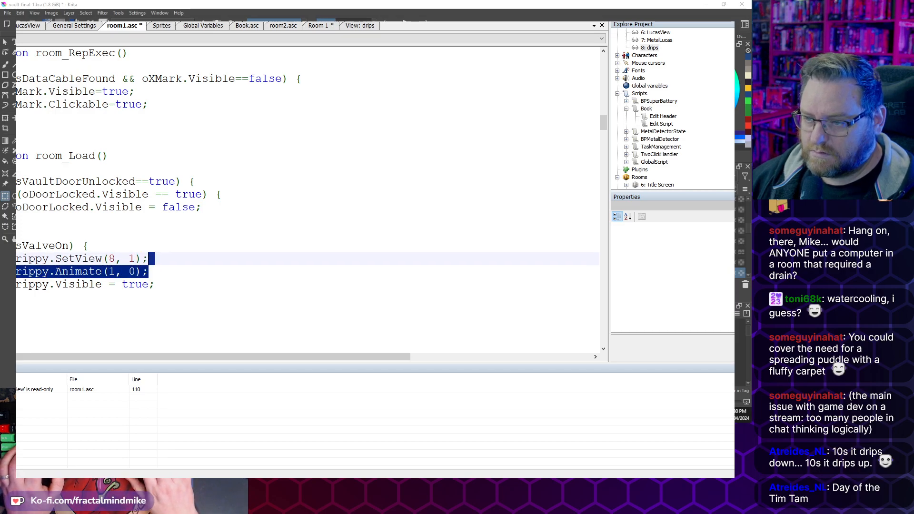
key("shift+Down")
key("ctrl+q")
key("ctrl+s")
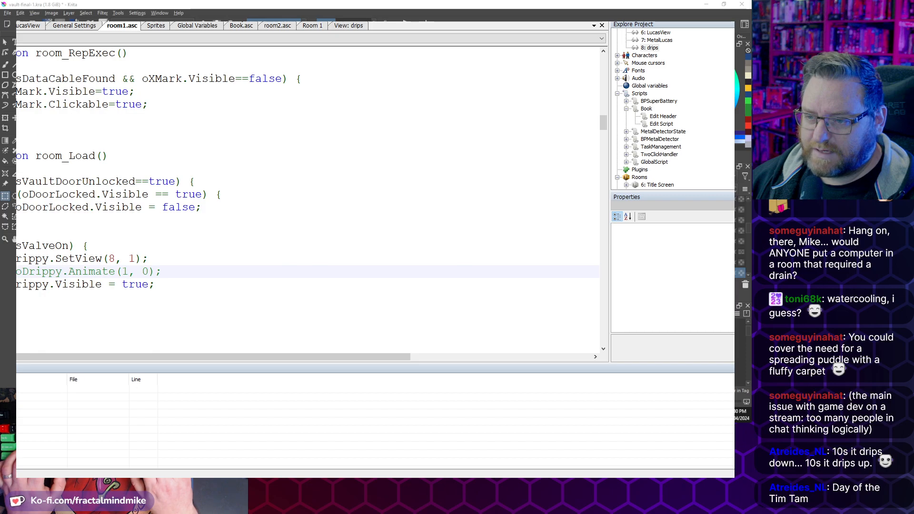
key("Down")
key("Down")
key("Up")
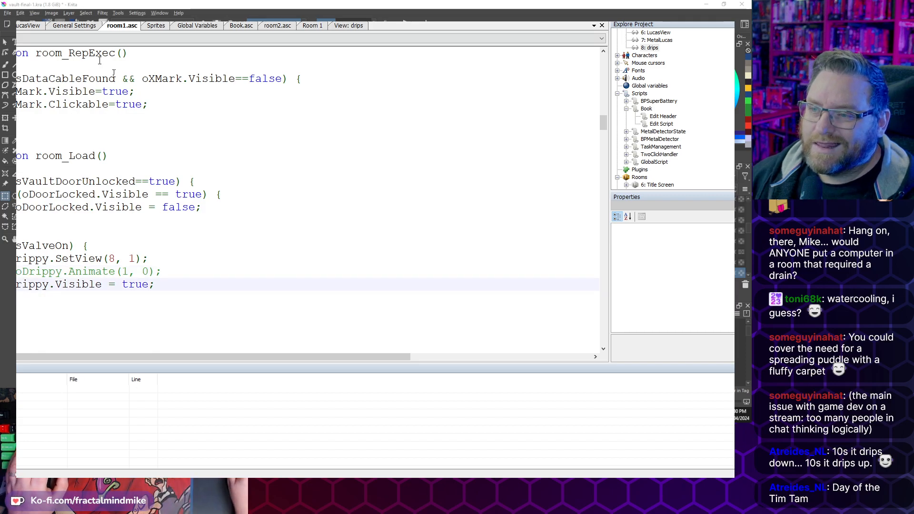
key("Down")
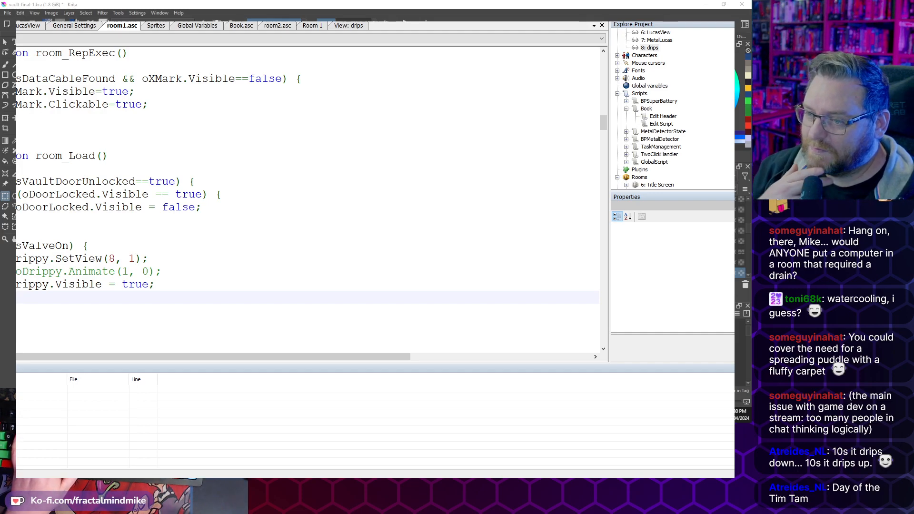
At the top of the isValveOn block, add a nested if (oBucket.Visible) { condition with an else { branch
key("Up")
key("Up")
key("Up")
key("Up")
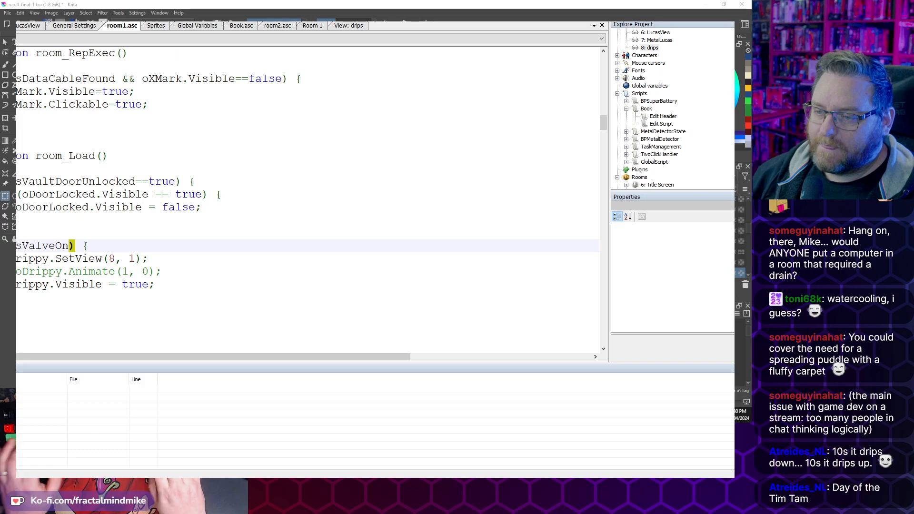
key("End")
key("Return")
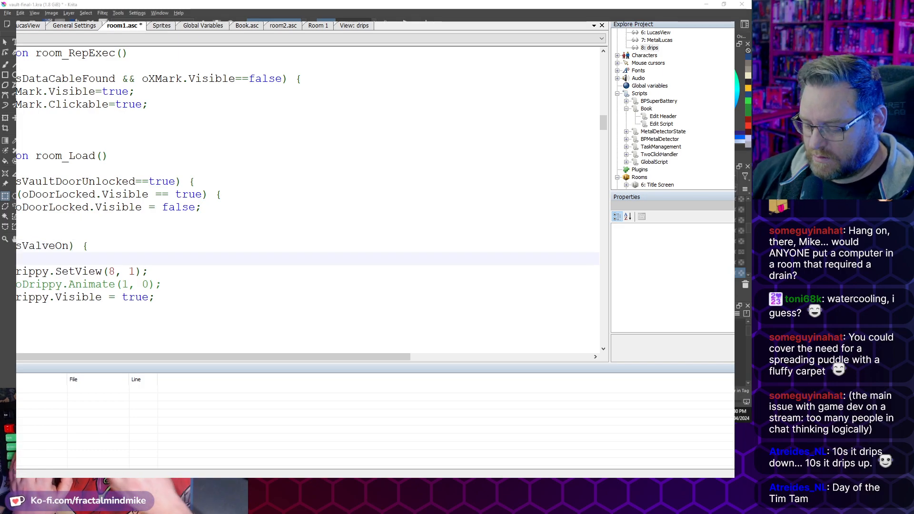
type("if (isBuck")
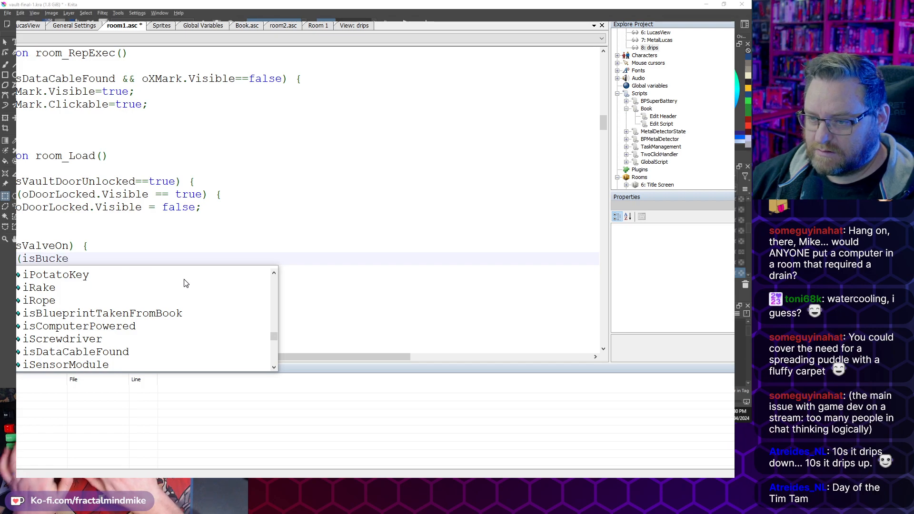
key("ctrl+BackSpace")
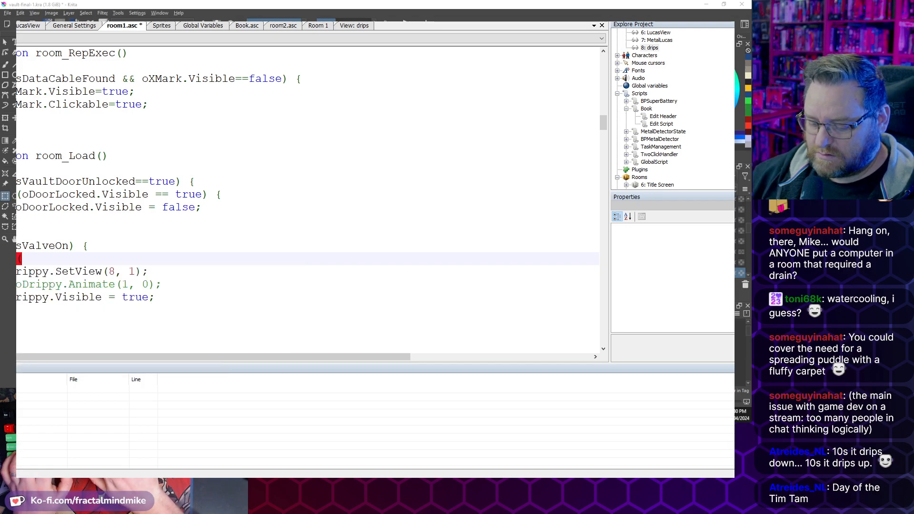
type("oBuck")
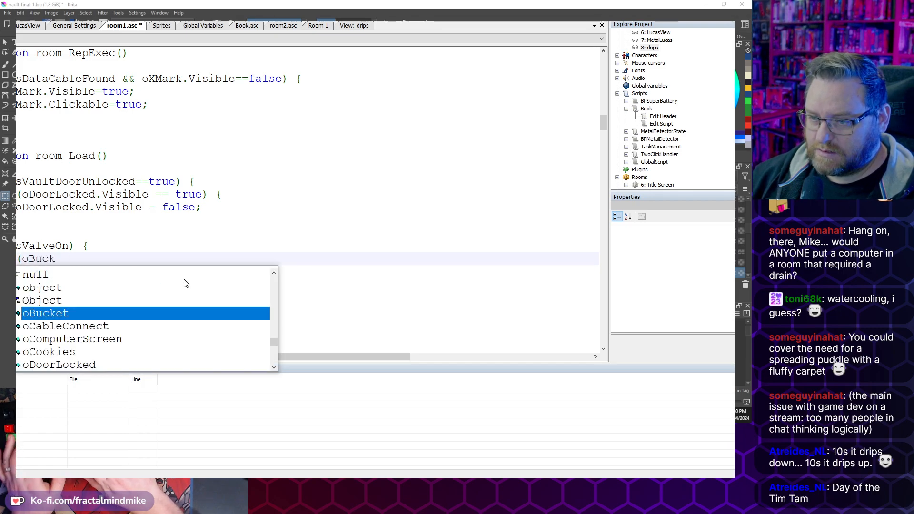
key("Return")
type(".")
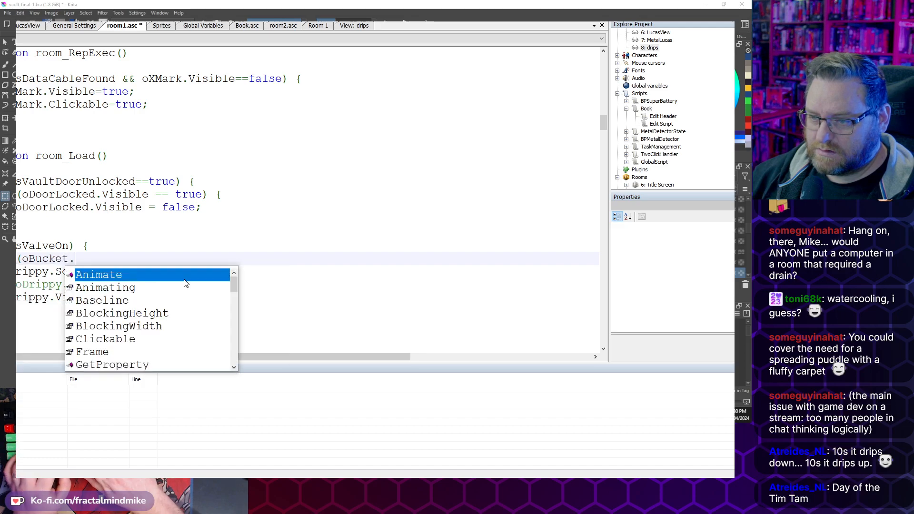
type("vis")
key("Return")
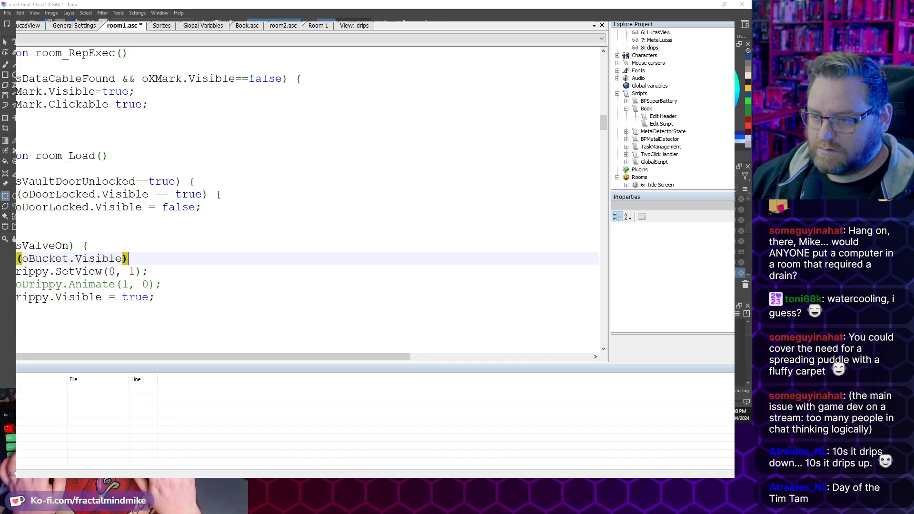
type("{")
key("Return")
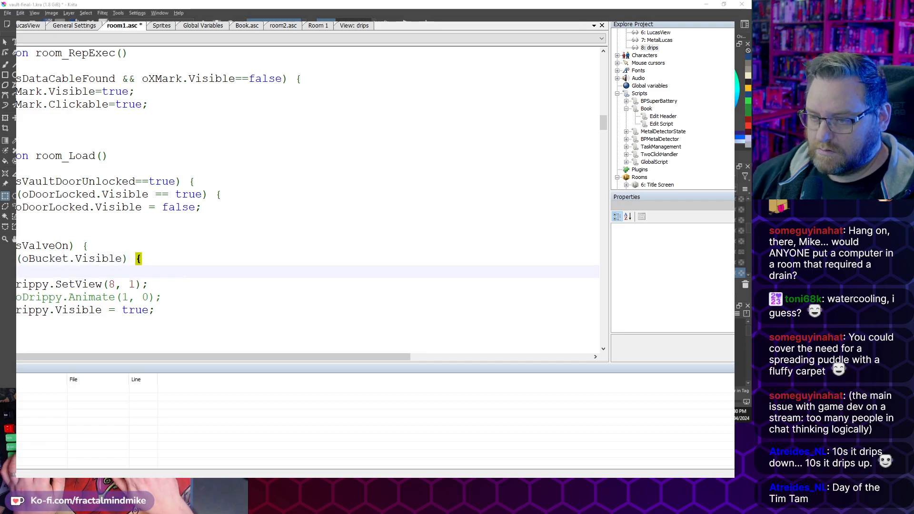
type("else {")
key("Return")
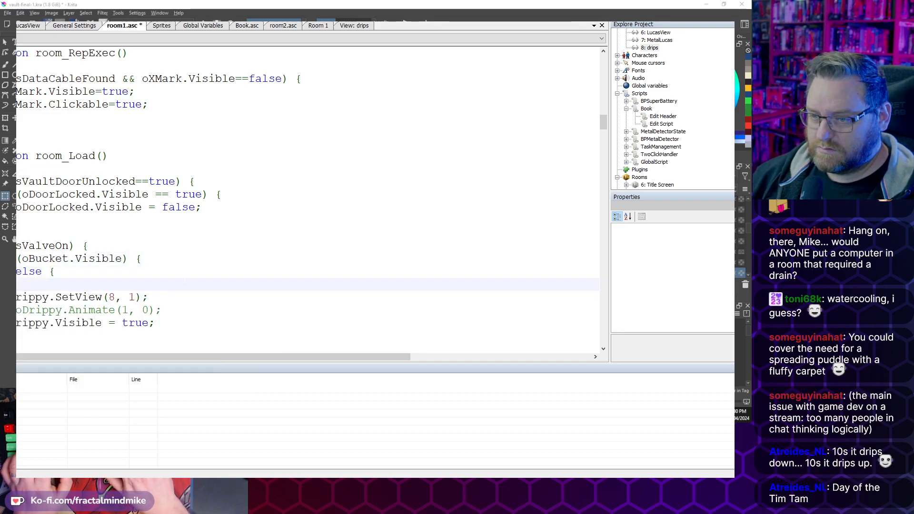
key("Down")
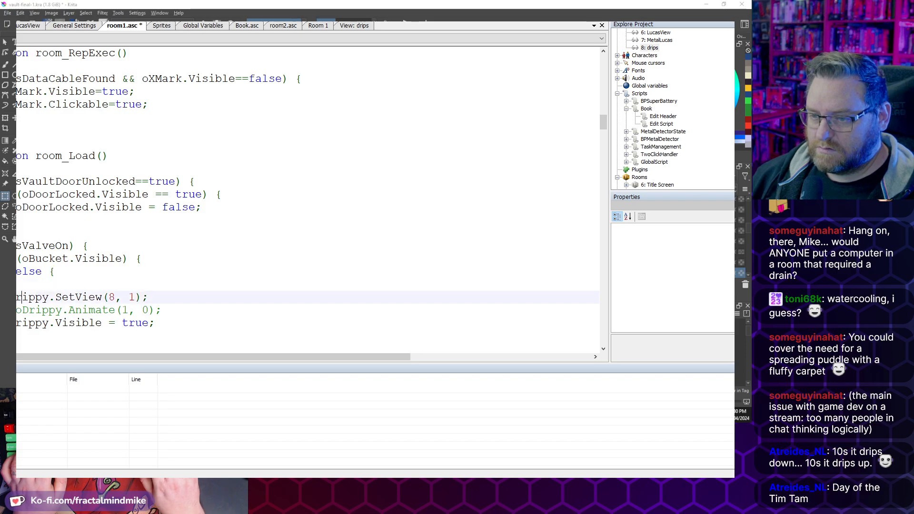
key("shift+Down")
key("shift+Down")
key("shift+Down")
key("Delete")
key("Up")
key("Up")
key("Down")
key("Down")
key("ctrl+z")
Move the oDrippy.SetView(8, 1); statement into the else branch of the bucket check
key("Up")
key("Up")
key("shift+Home")
key("ctrl+shift+Left")
key("ctrl+shift+Right")
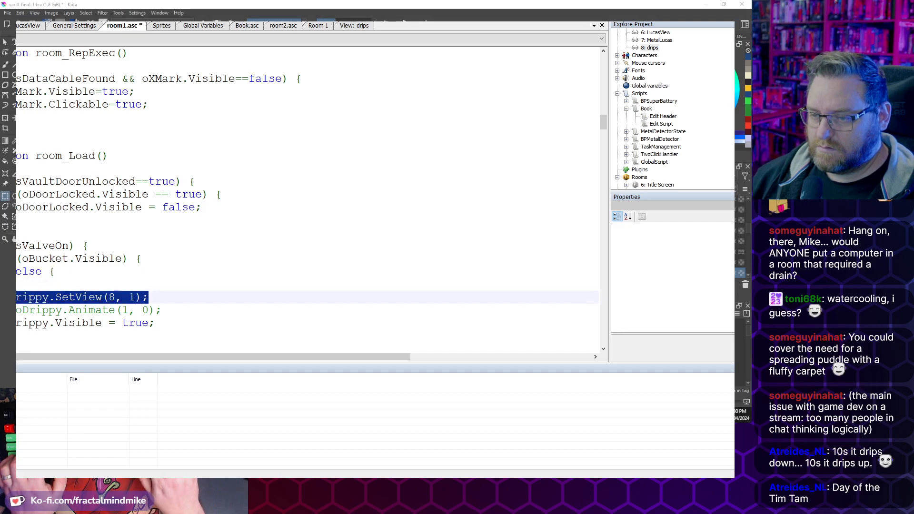
key("ctrl+x")
key("Up")
key("Up")
key("Down")
key("ctrl+v")
Paste a copy of the SetView statement into the if (oBucket.Visible) branch and change it to oDrippy.SetView(8, 2);
key("Up")
key("Up")
key("ctrl+v")
key("BackSpace")
type("2")
Indent the SetView statements in both branches of the oBucket.Visible check
key("Down")
key("Up")
key("Home")
key("Tab")
key("Down")
key("Down")
key("Tab")
key("Up")
key("Up")
key("Down")
key("Down")
key("Down")
key("Down")
key("Down")
key("Up")
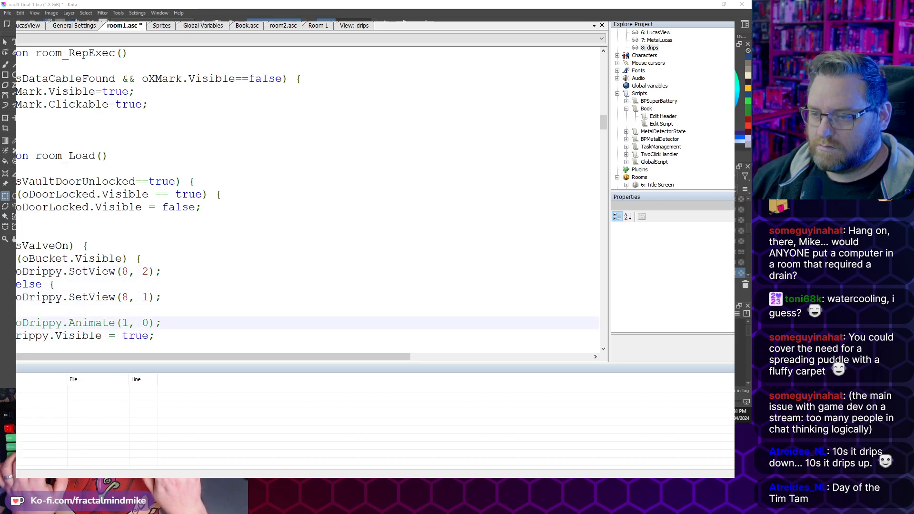
Run the game, walk the character to the room with the valve and turn the valve on
key("F5")
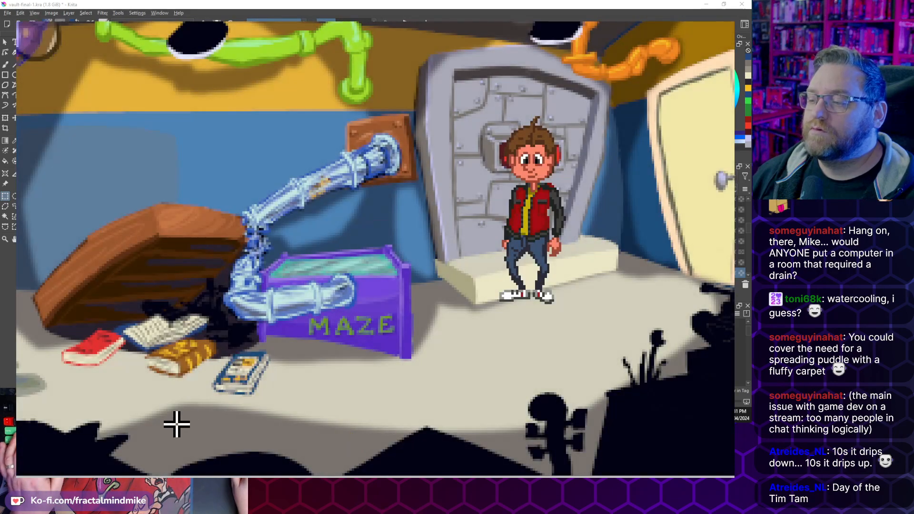
left_click(113, 404)
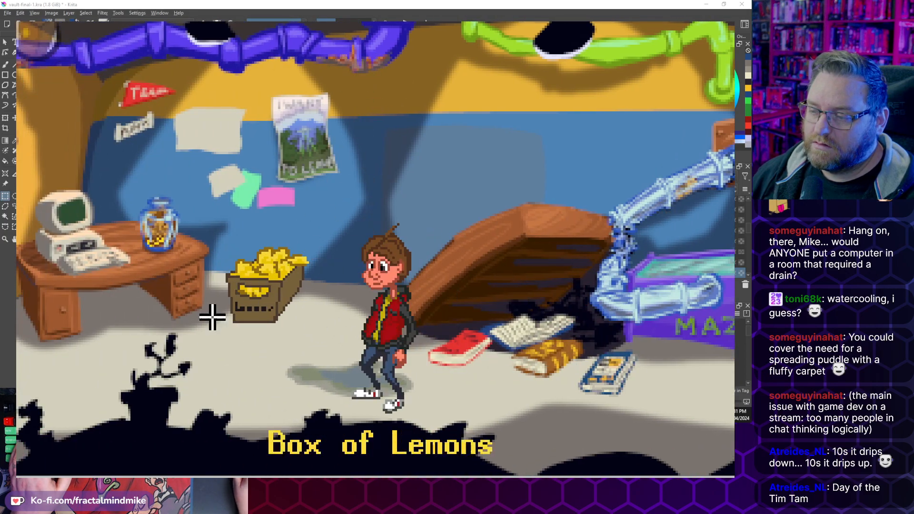
left_click(63, 347)
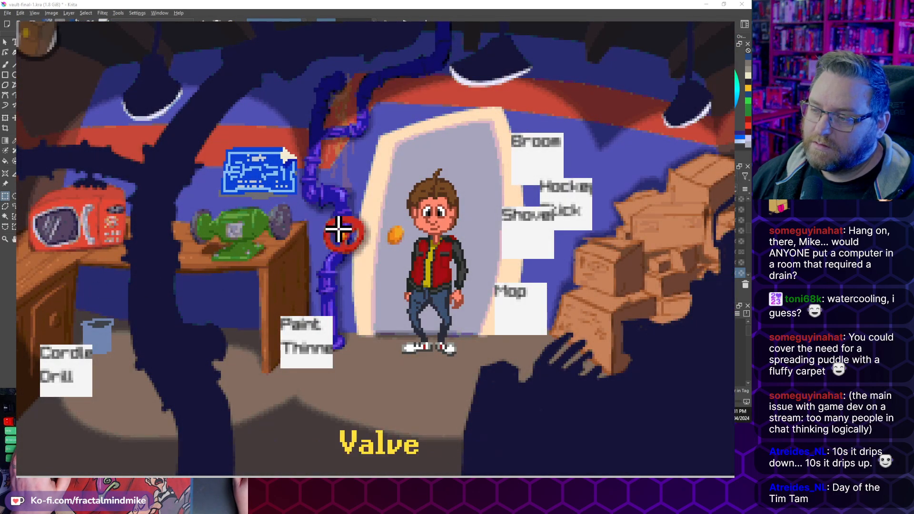
left_click(336, 230)
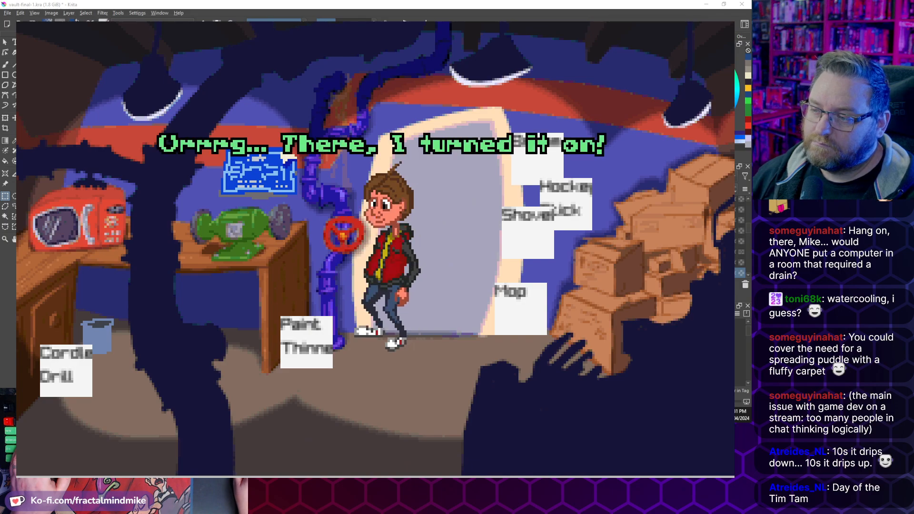
Leave the valve room in the game, switch to the script editor, uncomment the oDrippy.Animate(1, 0); statement and save
left_click(467, 217)
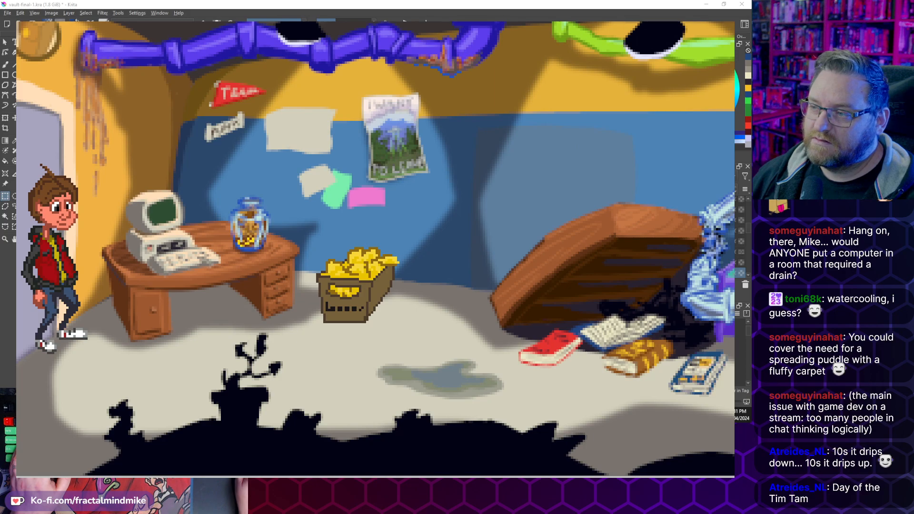
key("alt+Tab")
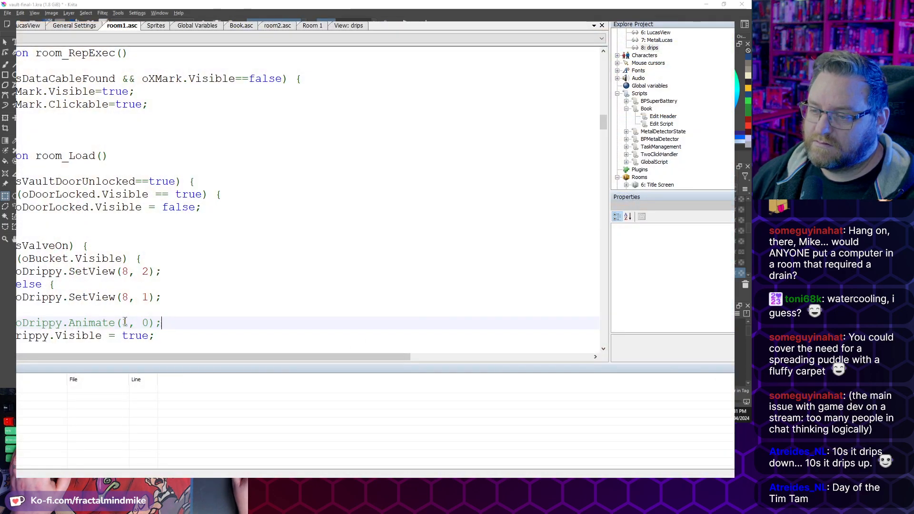
key("Home")
key("Delete")
key("Delete")
key("ctrl+s")
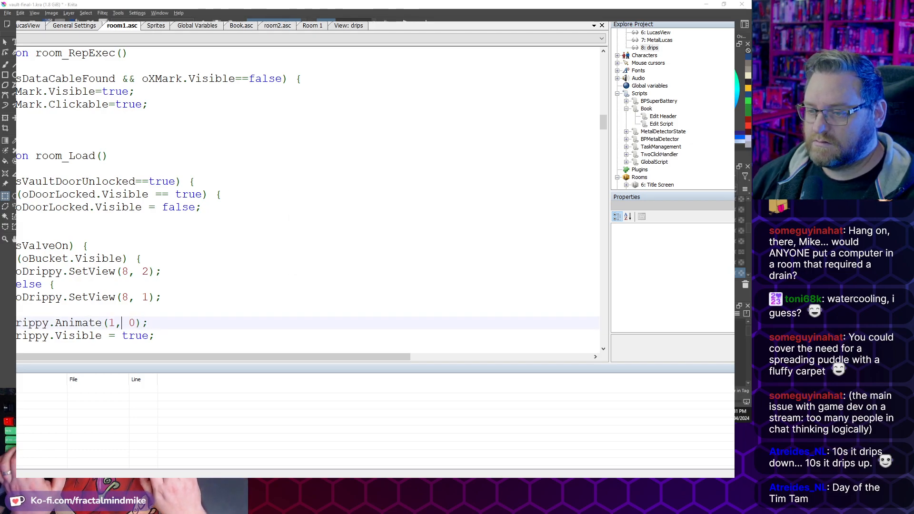
Declare int animationId = 1; as the first line inside the valve-on check of room_Load
key("Up")
key("Up")
key("Up")
key("Up")
key("Up")
key("Up")
key("End")
key("Return")
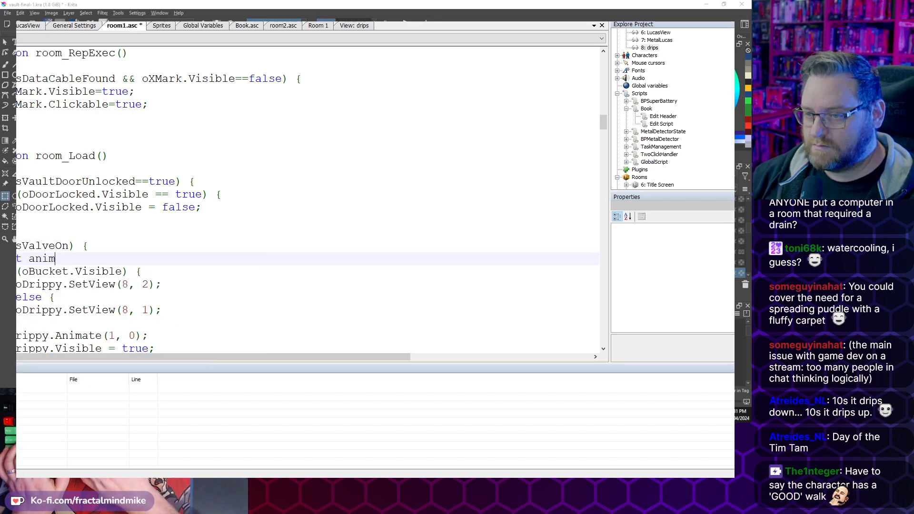
type("int animationI")
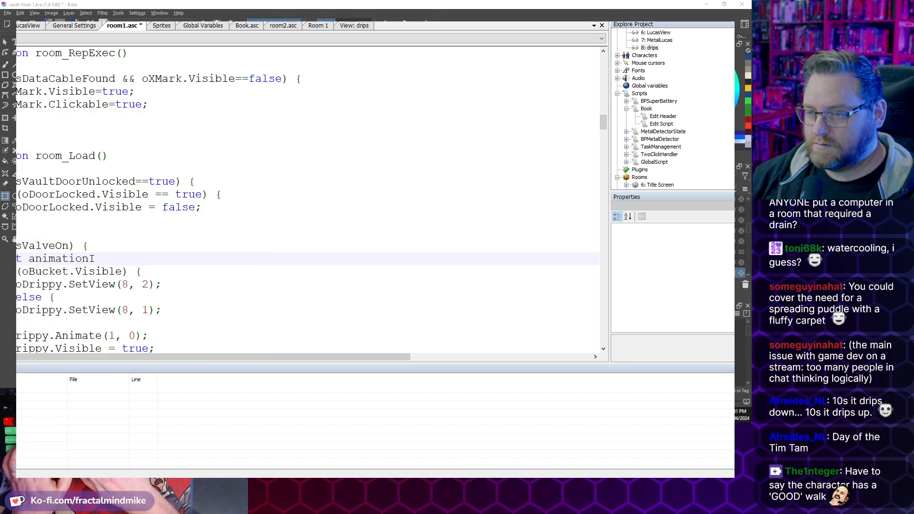
type("d =")
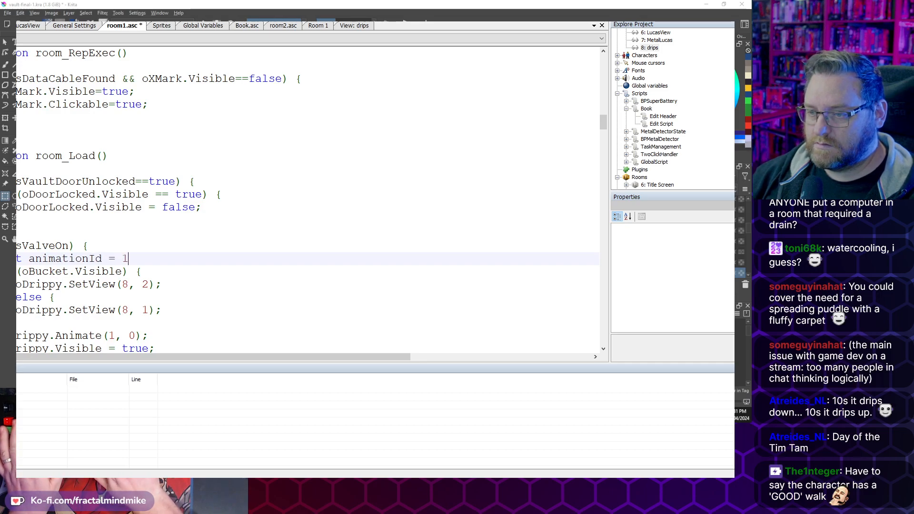
type(" 1;")
Add animationId = 2; below oDrippy.SetView(8, 2); in the if (oBucket.Visible) branch, reusing a copy of the variable assignment
key("Down")
key("Down")
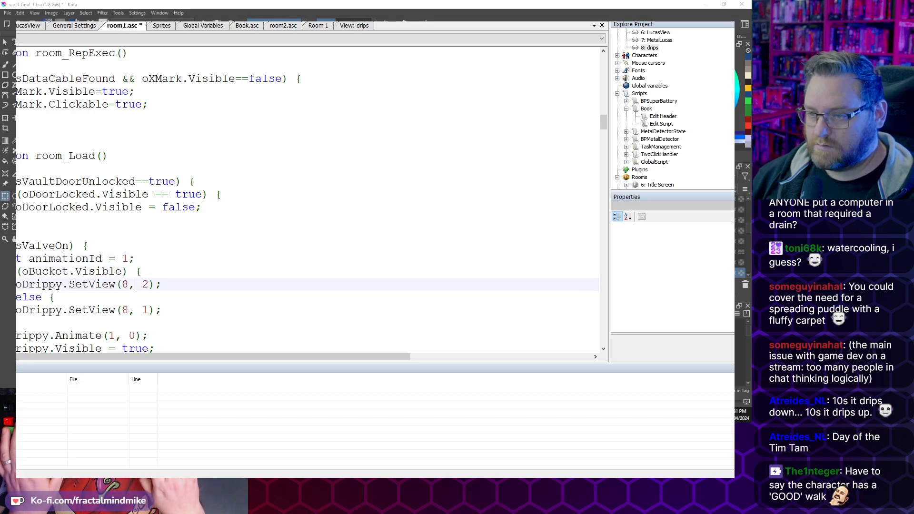
key("Up")
key("Up")
key("Up")
key("Down")
key("ctrl+shift+Left")
key("ctrl+shift+Left")
key("ctrl+shift+Left")
key("ctrl+shift+Left")
key("ctrl+c")
key("Down")
key("Down")
key("Up")
key("End")
key("Return")
key("ctrl+v")
key("BackSpace")
type("2")
Replace the second argument of the oDrippy.Animate call with animationId and save the script
key("Down")
key("Down")
key("Down")
key("Down")
key("ctrl+v")
key("BackSpace")
key("BackSpace")
key("BackSpace")
key("ctrl+s")
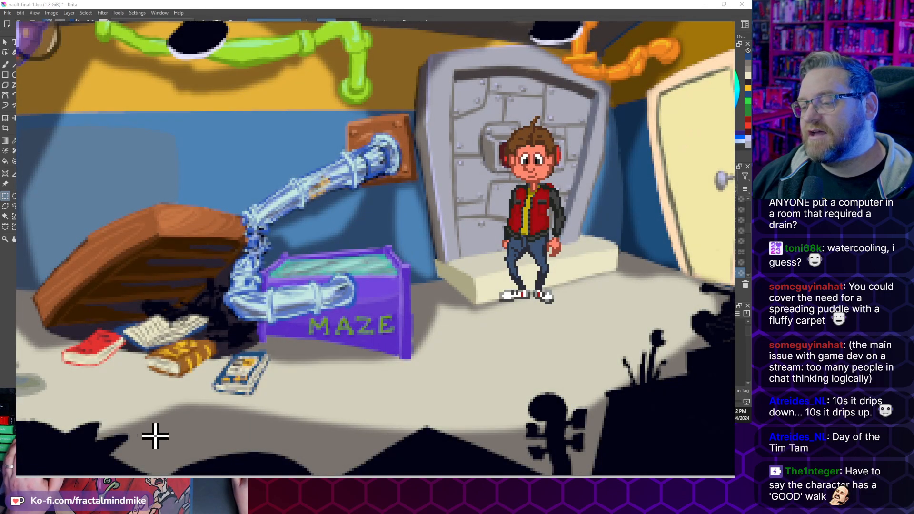
Test the game by walking the character to the store room, turning the valve on and going back through the door
left_click(181, 427)
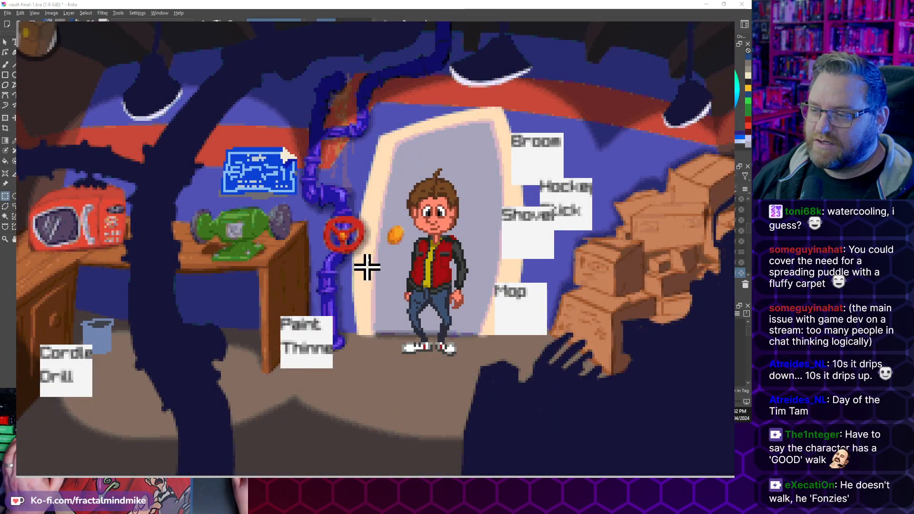
left_click(344, 235)
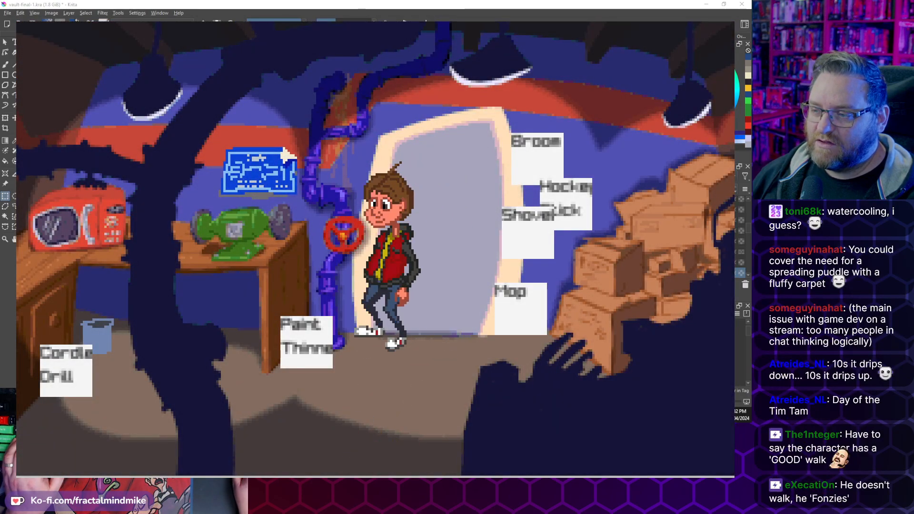
left_click(449, 184)
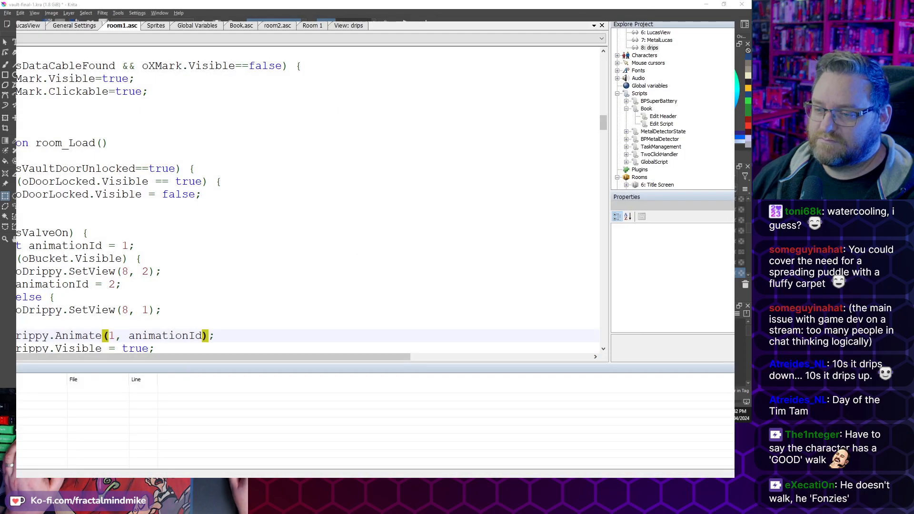
Change the arguments of the oDrippy.Animate call to (animationId, 0)
left_click(234, 322)
left_click(235, 347)
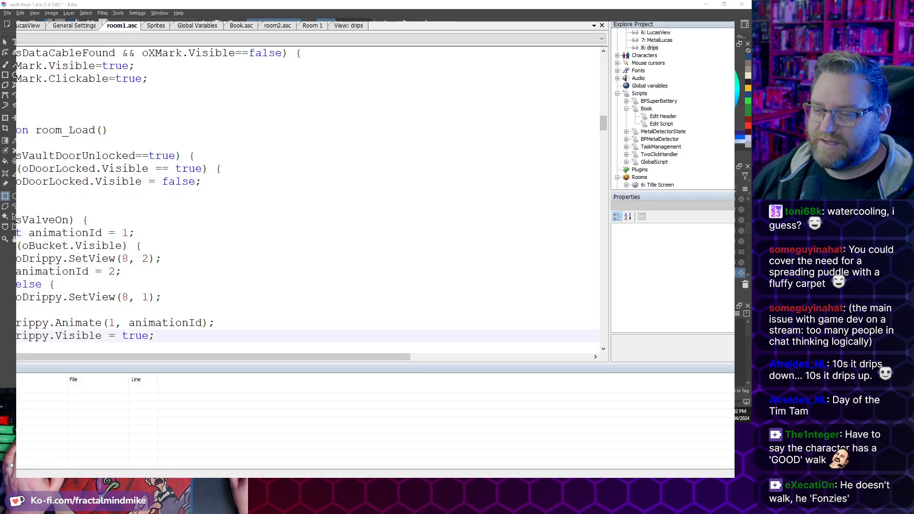
scroll(234, 335, "down", 2)
left_click(81, 246)
double_click(82, 246)
double_click(34, 247)
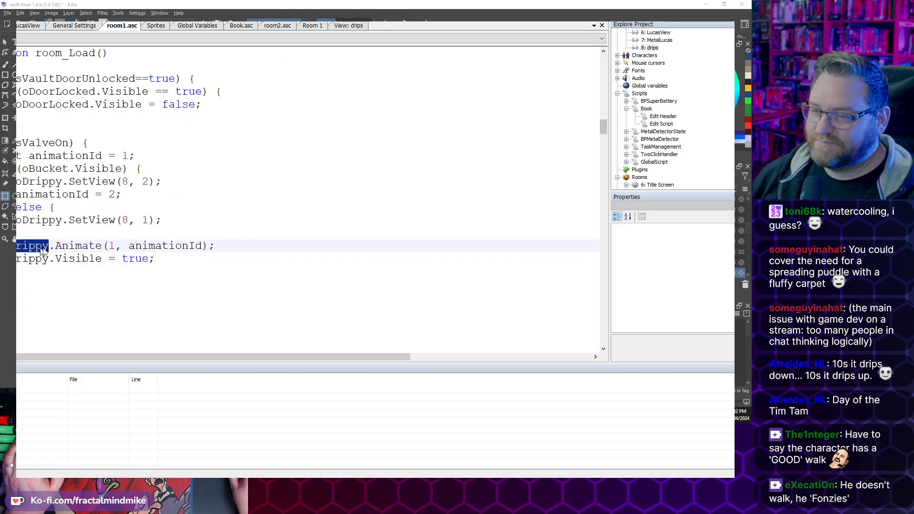
double_click(96, 247)
left_click(99, 247)
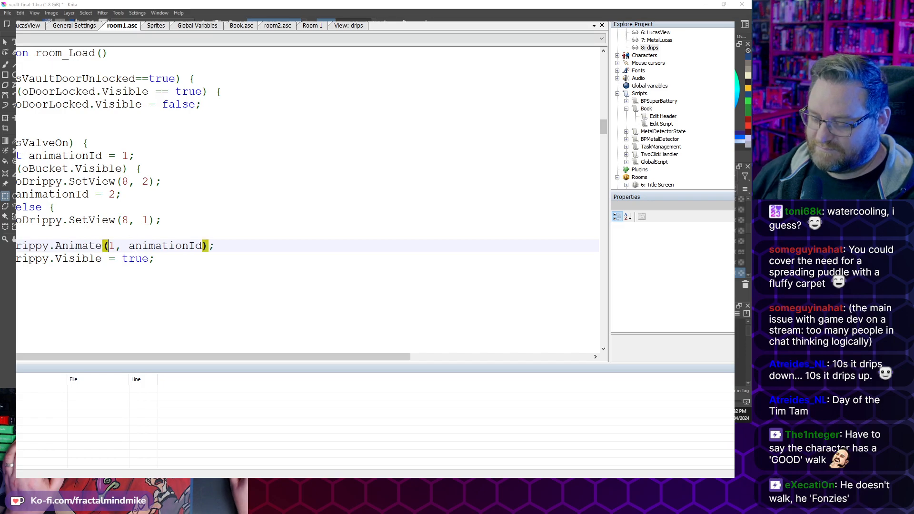
key("Delete")
type("(")
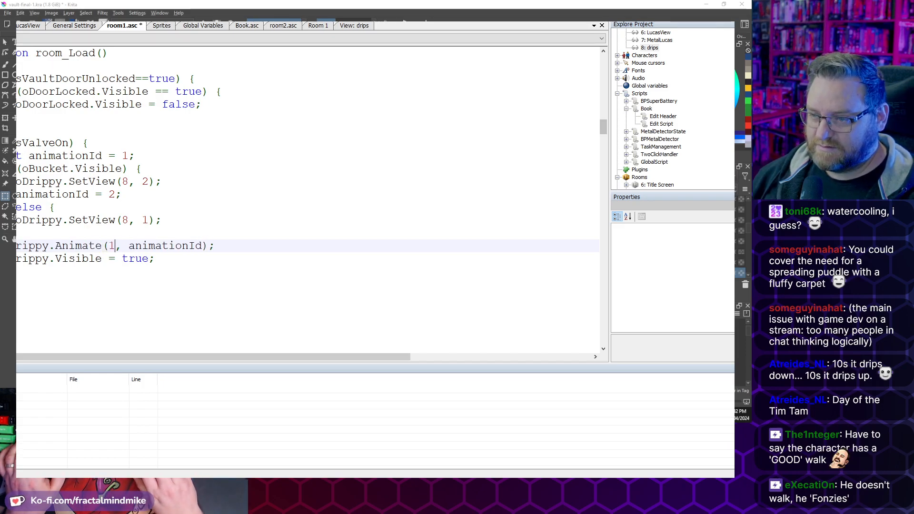
key("Delete")
key("Delete")
key("Delete")
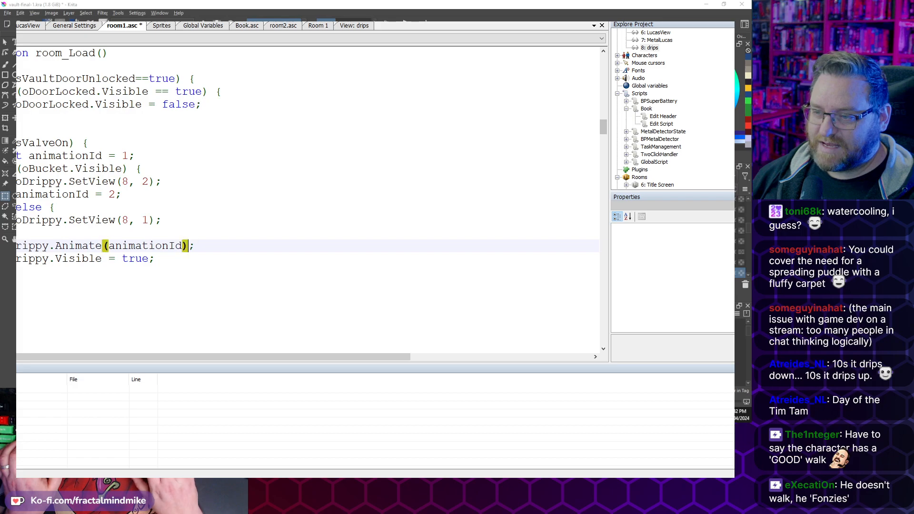
type(", ")
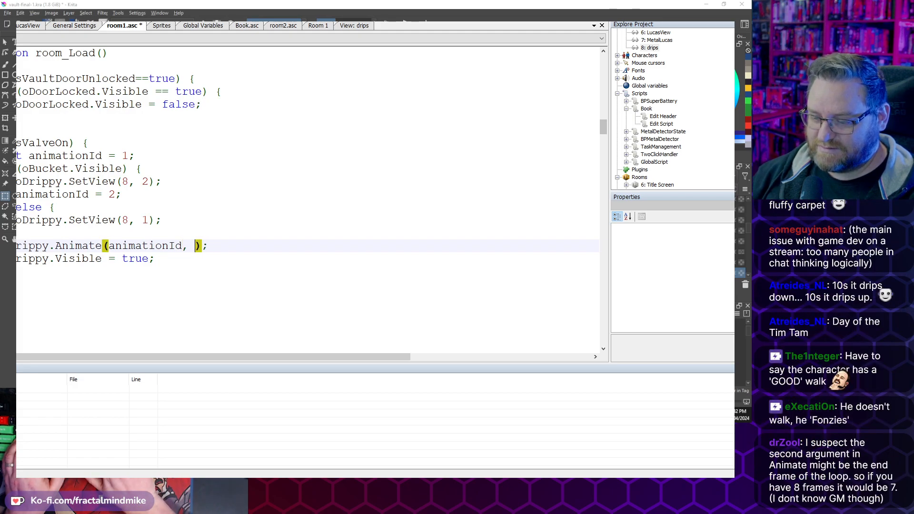
type("0")
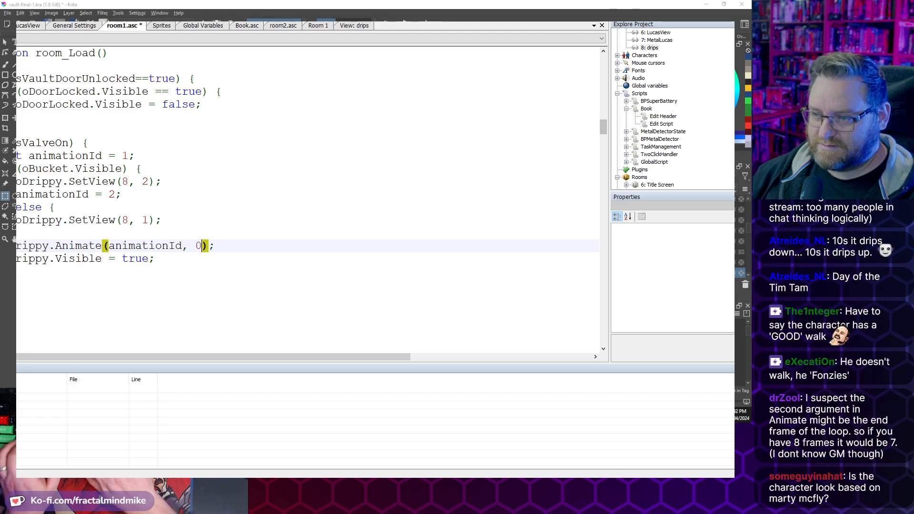
Run the game and walk the character across the vault room to the Store Room
key("F5")
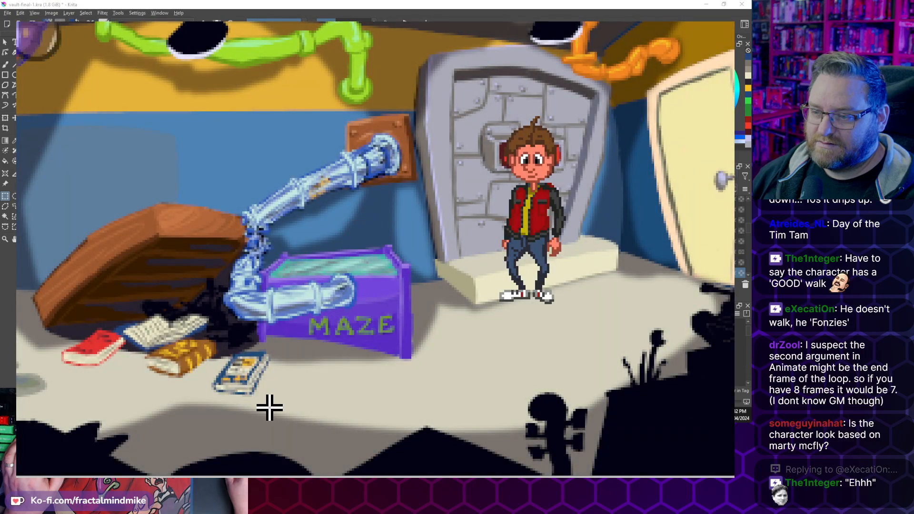
left_click(127, 415)
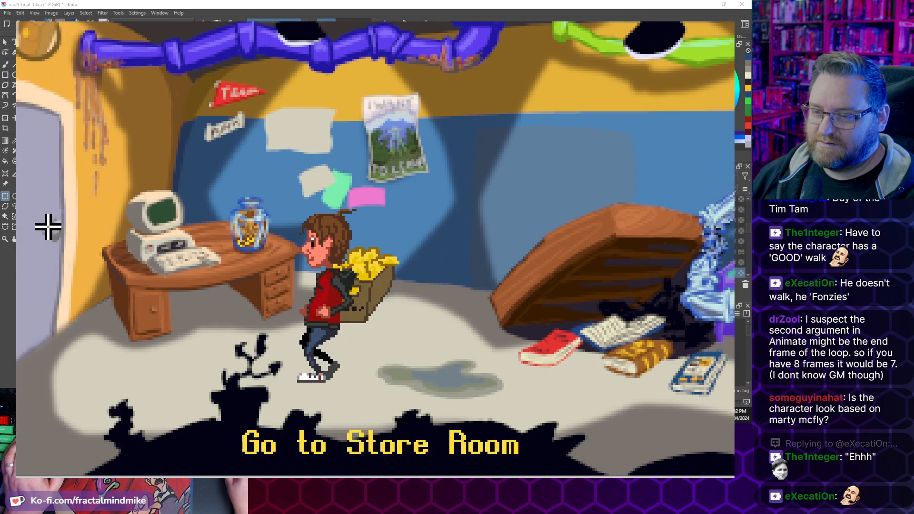
left_click(48, 227)
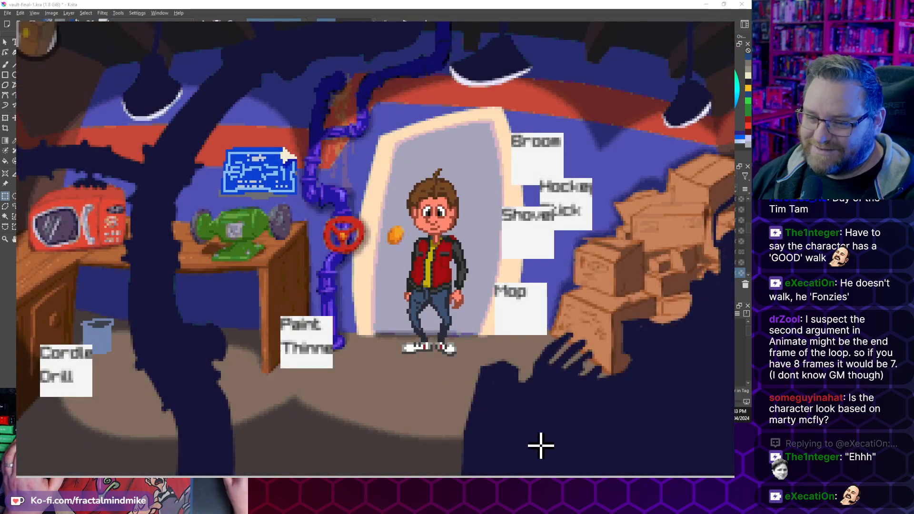
Walk the character back and forth across the store room floor to examine the walk animation
left_click(519, 393)
left_click(398, 383)
left_click(485, 416)
left_click(379, 421)
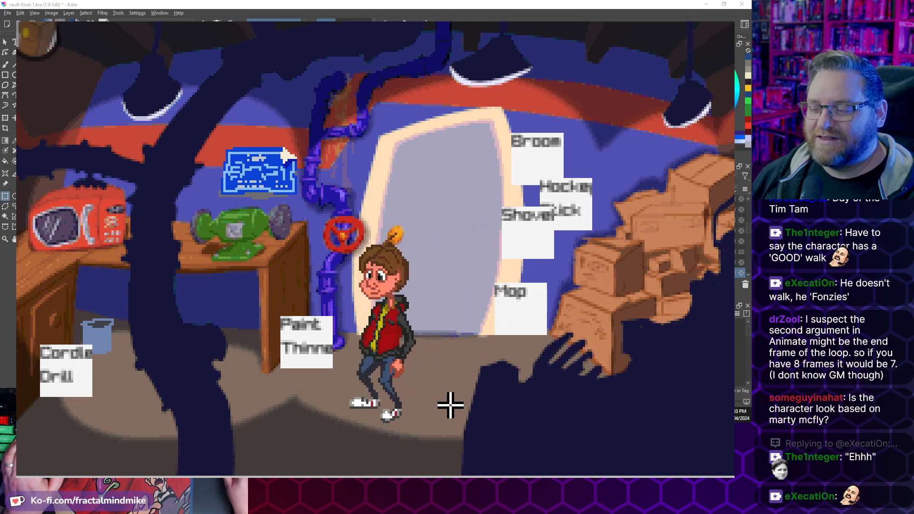
left_click(491, 394)
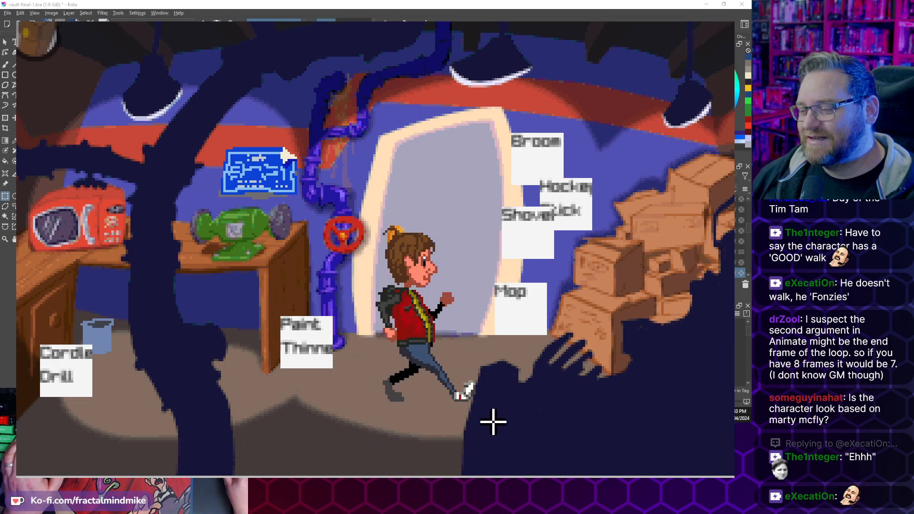
left_click(451, 431)
left_click(371, 435)
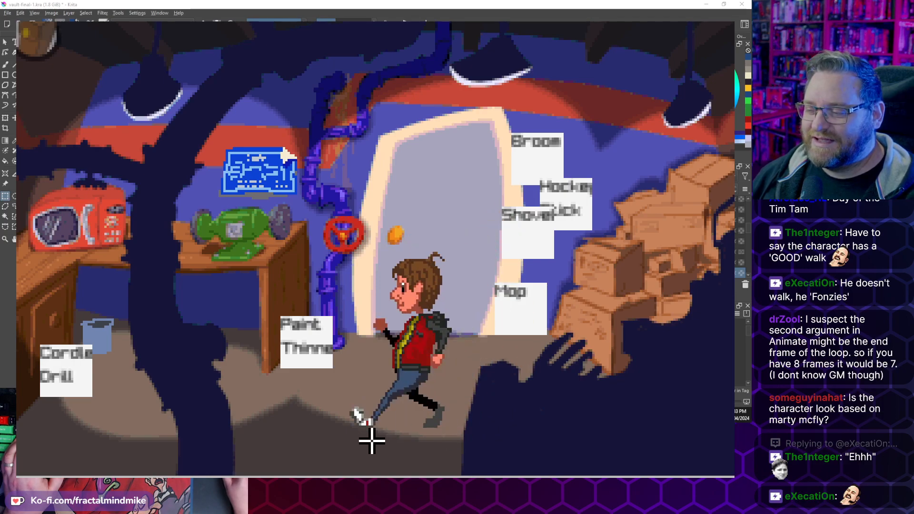
left_click(505, 406)
left_click(336, 392)
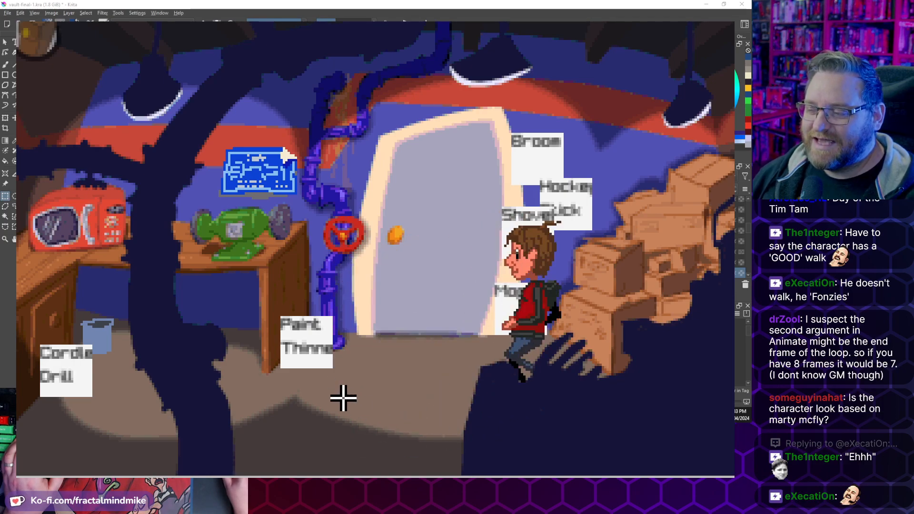
left_click(459, 377)
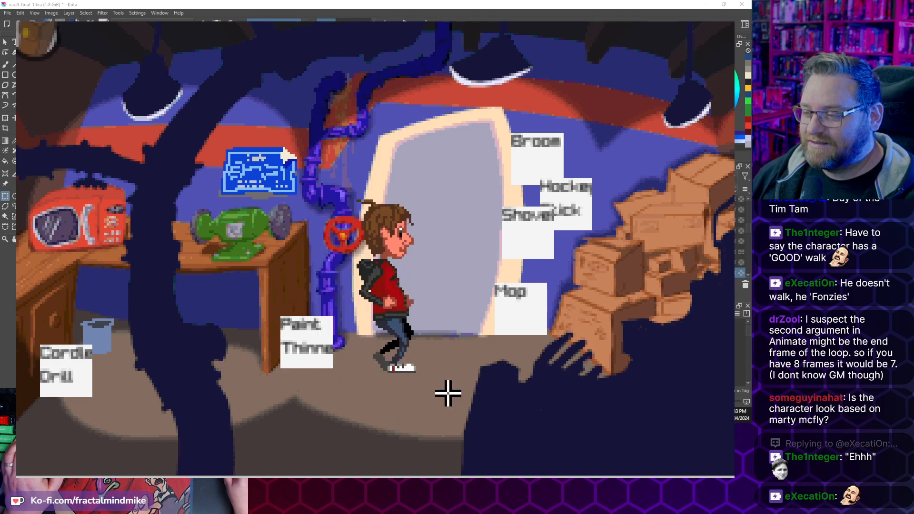
left_click(405, 429)
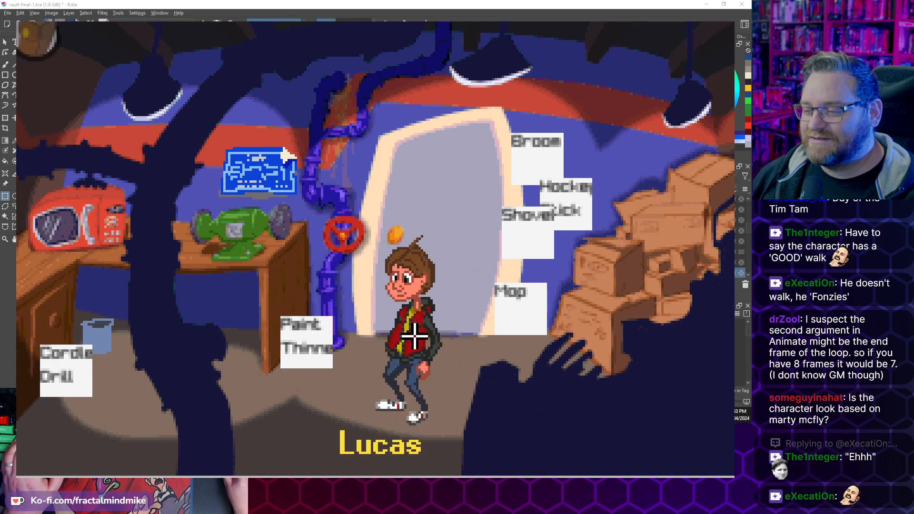
left_click(499, 380)
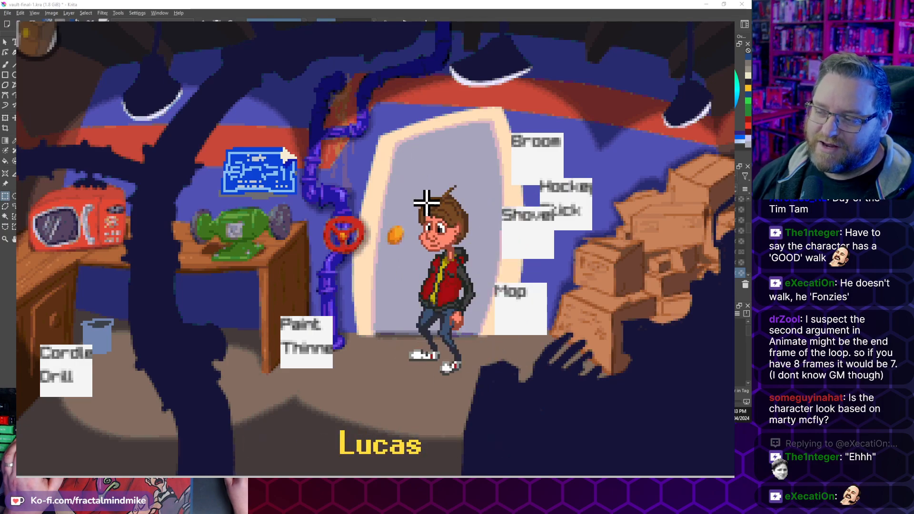
Turn the store room valve on, go back through the door to check the drip, and return to the script editor
left_click(341, 235)
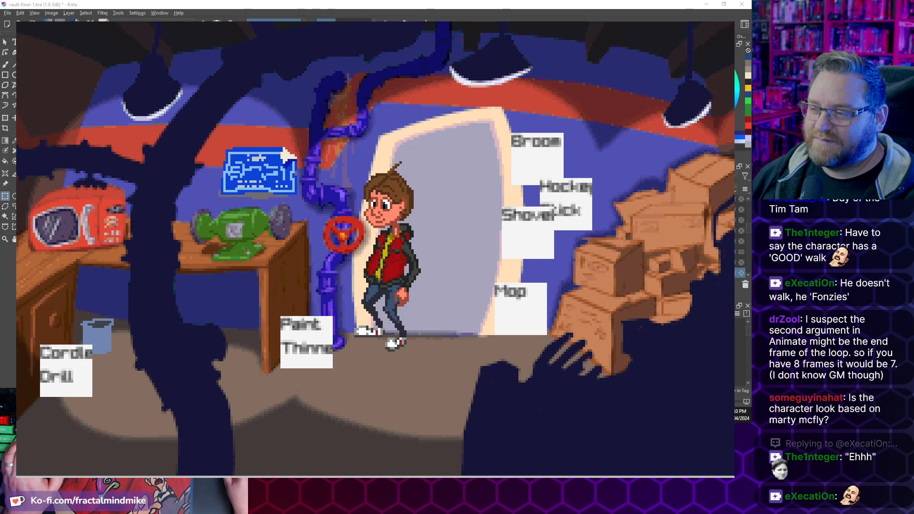
left_click(466, 274)
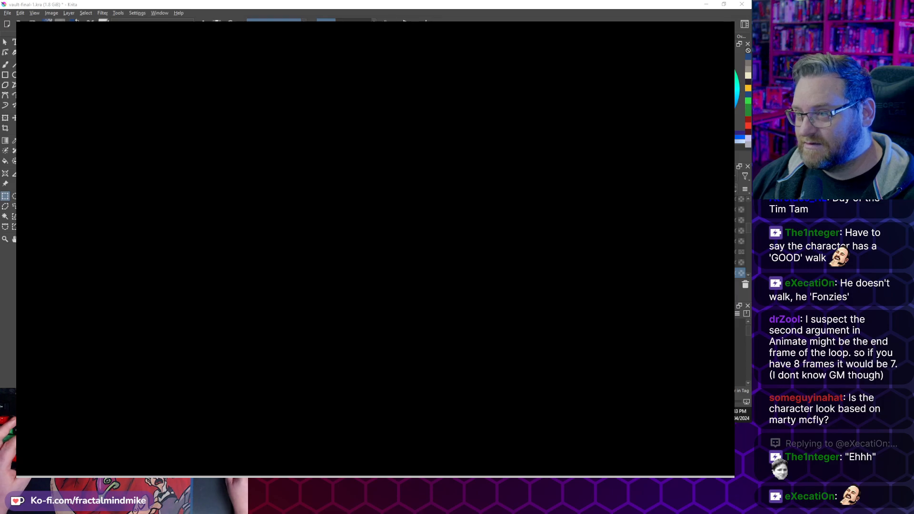
key("alt+Tab")
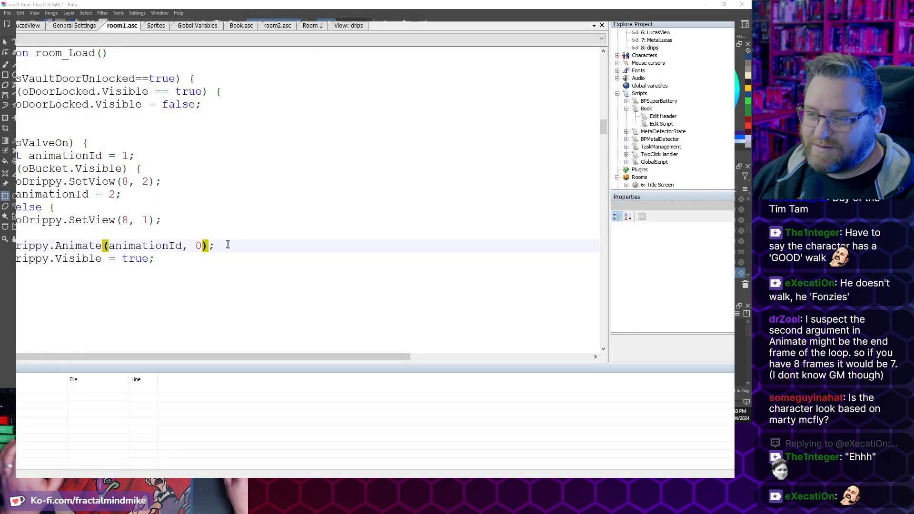
Insert a blank line between the else block and the oDrippy.Animate(animationId, 0); statement
left_click(199, 246)
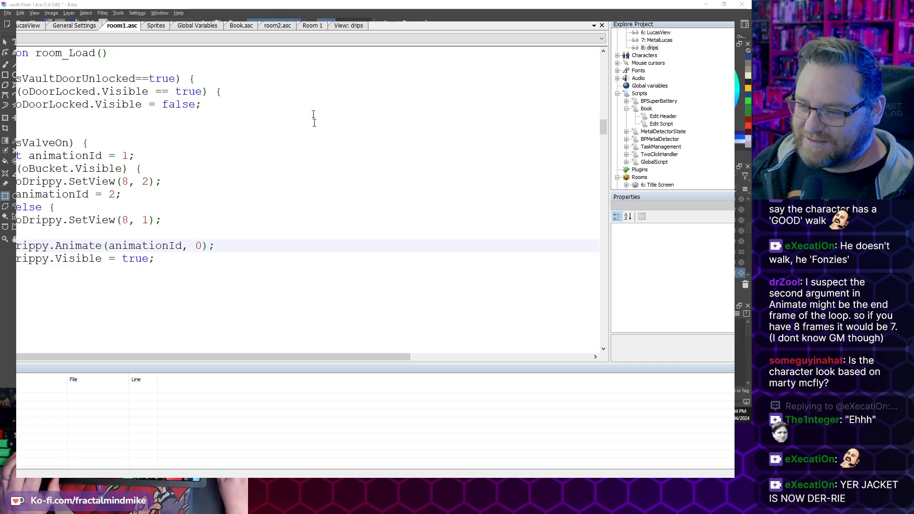
left_click(26, 234)
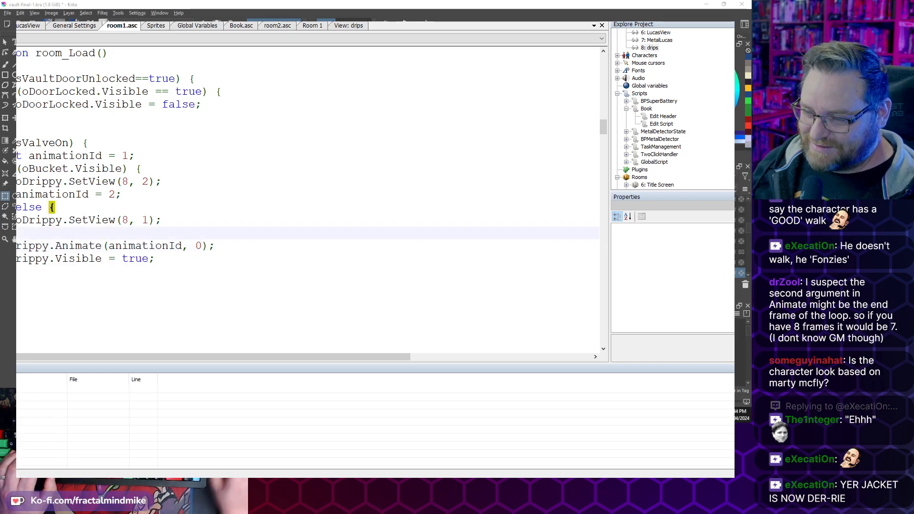
key("Down")
key("Return")
key("Down")
key("Down")
key("Up")
key("Up")
key("Up")
key("Down")
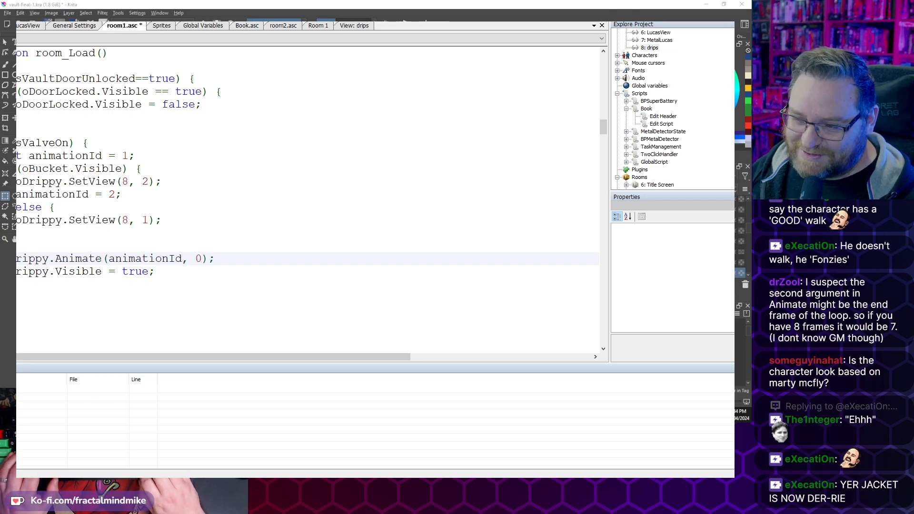
left_click(155, 271)
key("Up")
key("Up")
key("Down")
key("Down")
key("Return")
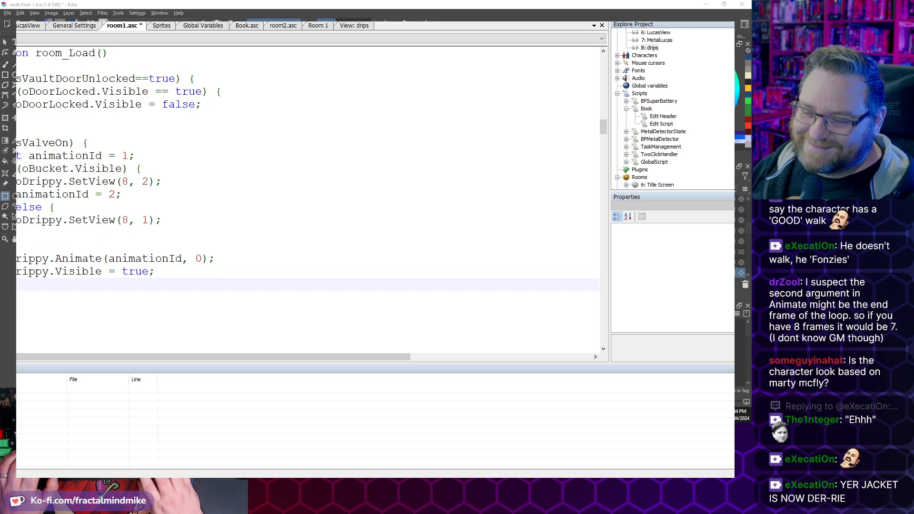
key("Up")
key("Up")
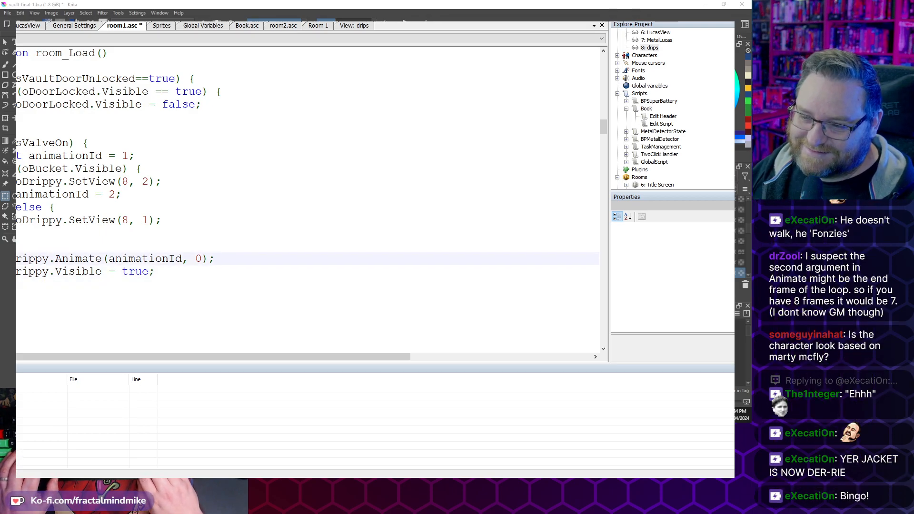
key("Down")
key("Up")
key("Down")
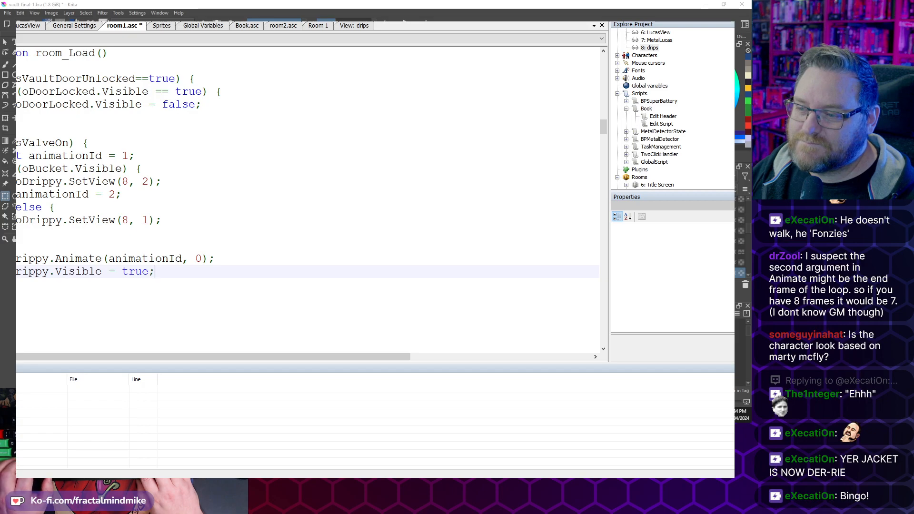
Comment out the oDrippy.Animate(animationId, 0); line in room_Load and save the script
key("Up")
key("Home")
type("//")
key("ctrl+s")
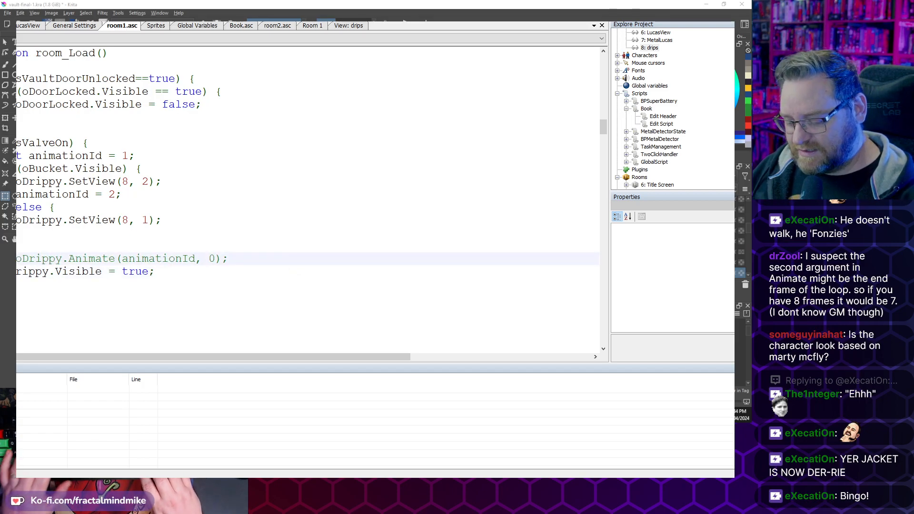
Run the game, turn on the store room valve, go back to the vault room to check the drip, and return to the editor
key("F5")
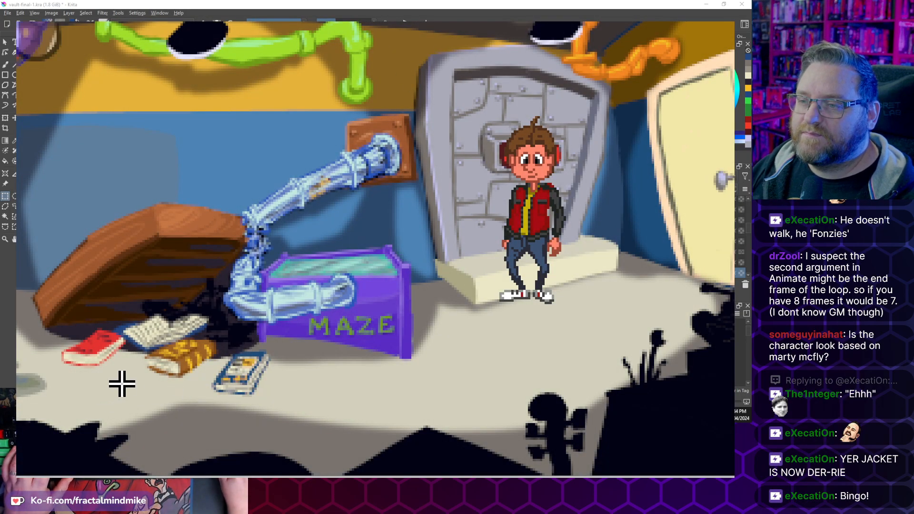
left_click(86, 398)
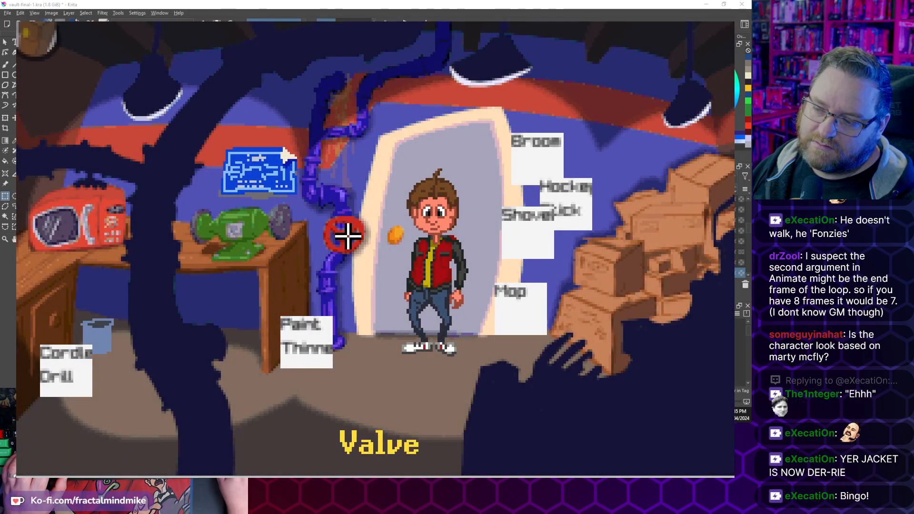
left_click(347, 235)
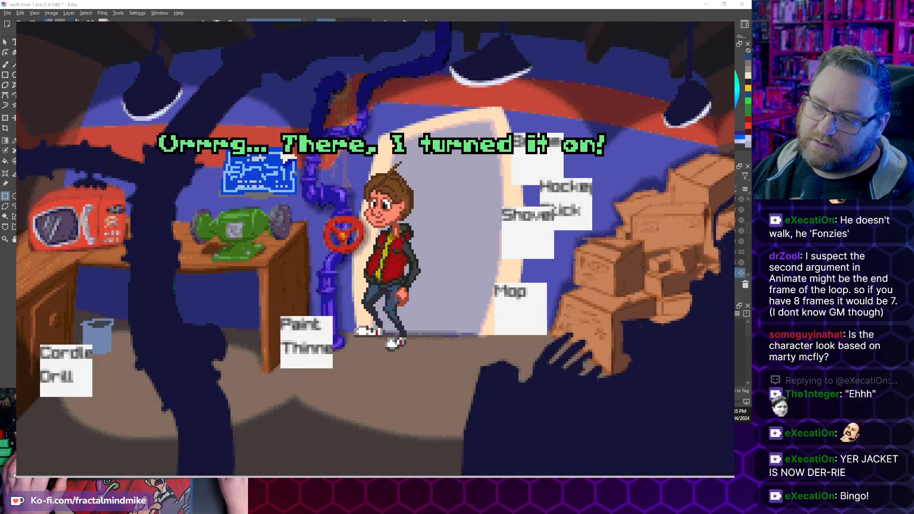
left_click(475, 171)
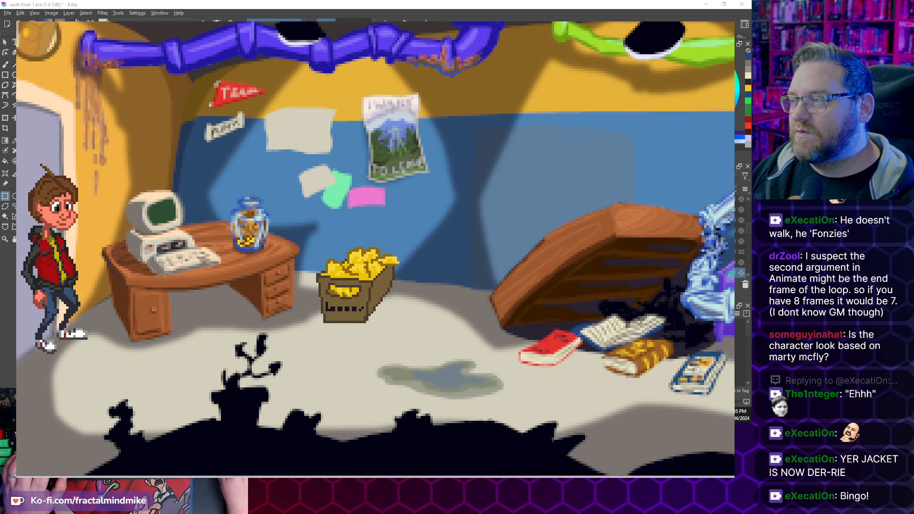
key("alt+Tab")
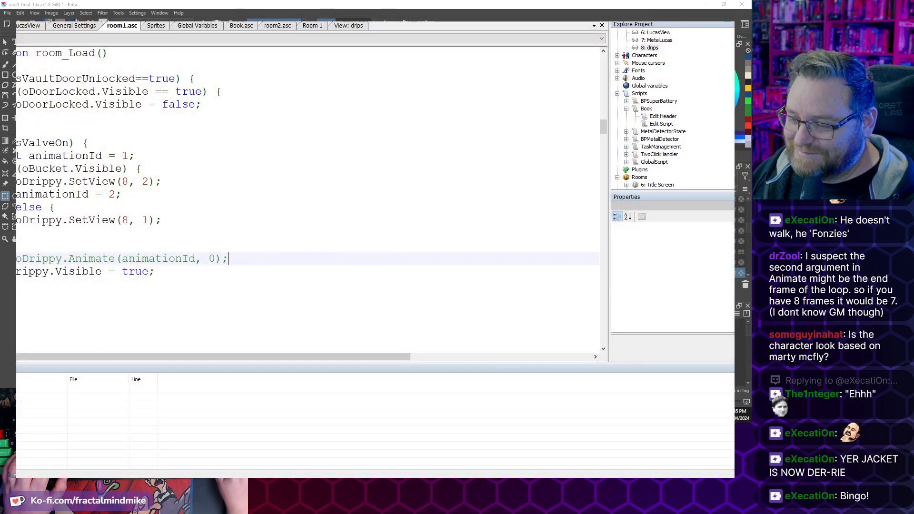
Switch to the browser, search for "ags animate object script reference" in a new tab, and open the AGS Manual's Object.Animate page
key("alt+Tab")
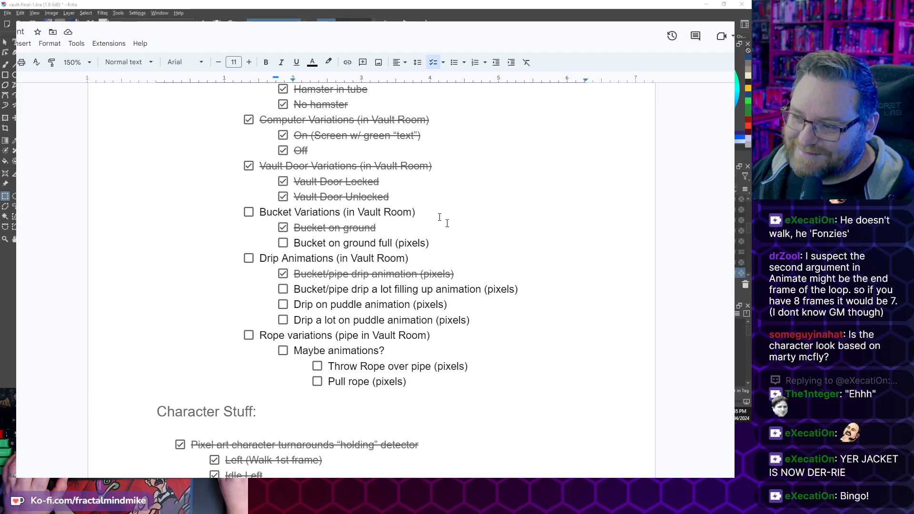
key("ctrl+t")
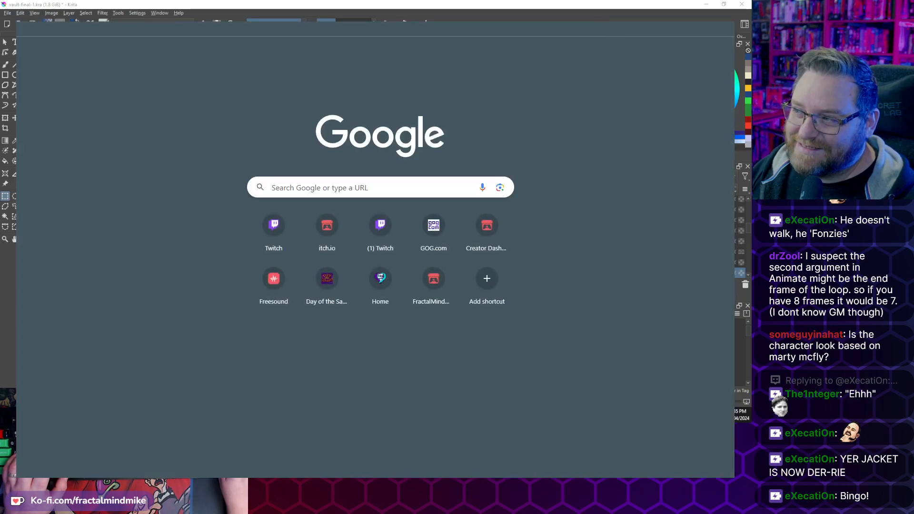
type("ags anim")
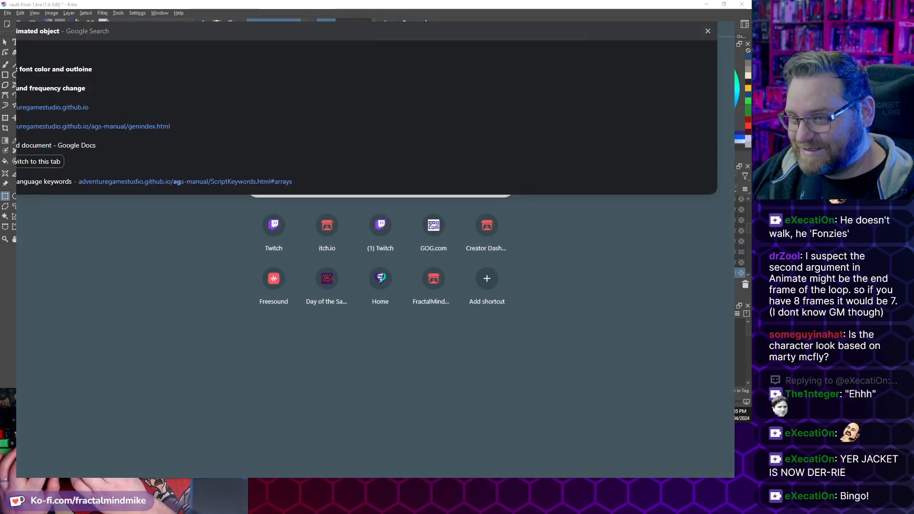
type("ate object")
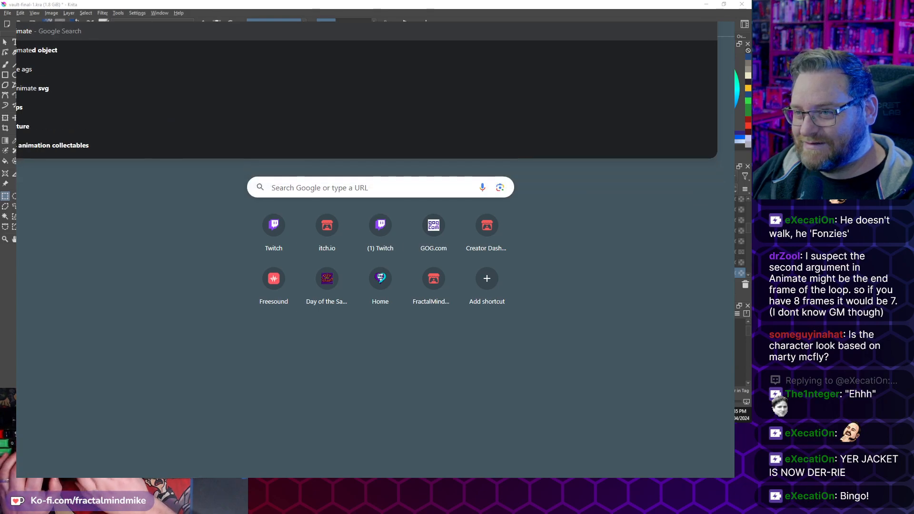
type(" sc")
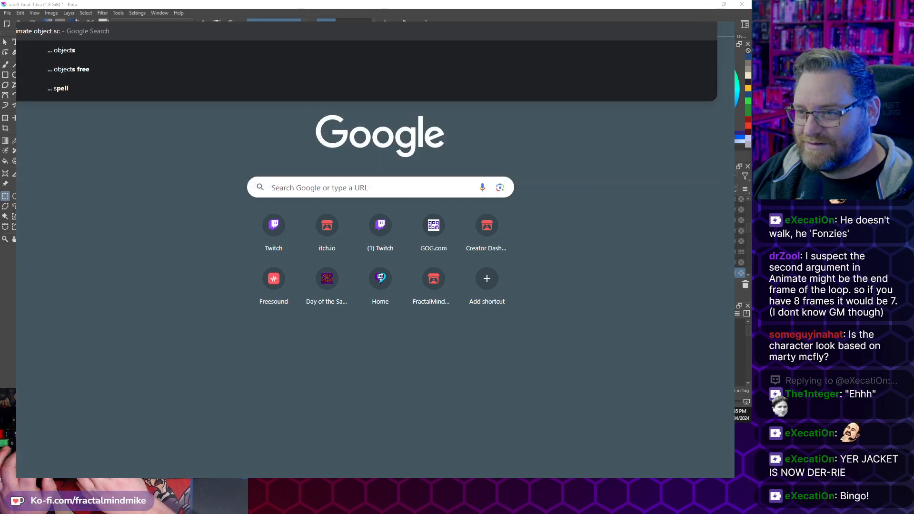
type("ript reference")
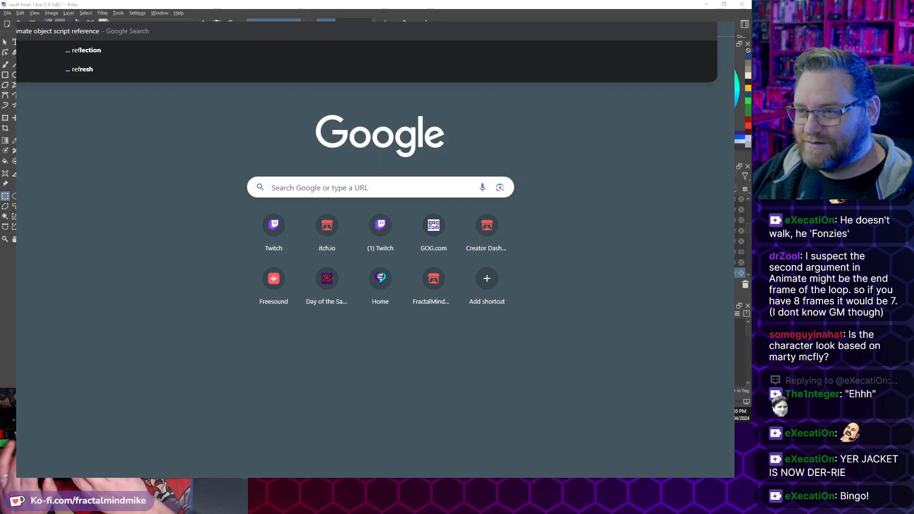
key("Return")
left_click(164, 142)
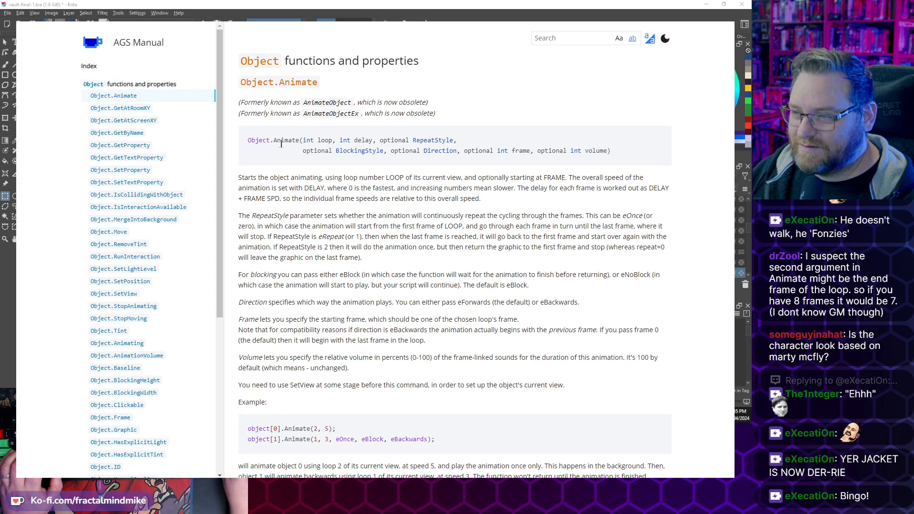
Read the Object.Animate signature, the loop and delay description, and the example call using eOnce, eBlock and eBackwards
triple_click(284, 140)
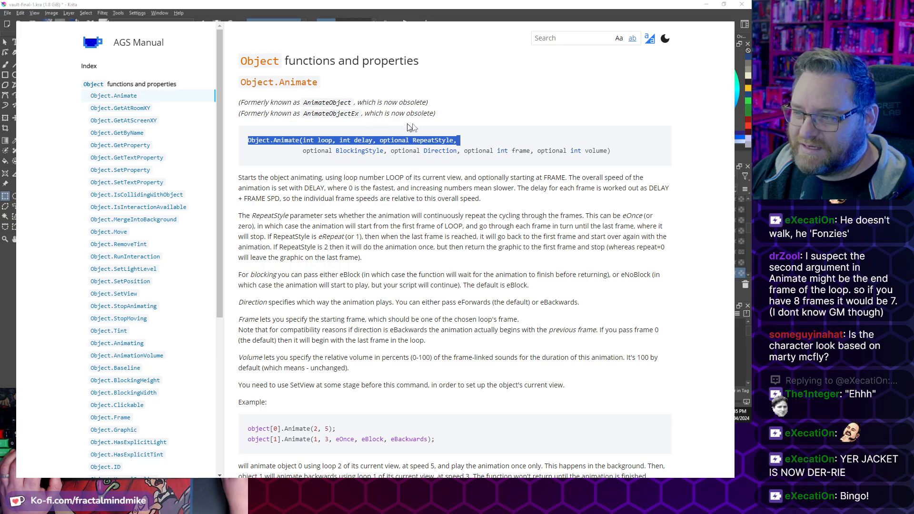
left_click(346, 165)
scroll(310, 143, "down", 1)
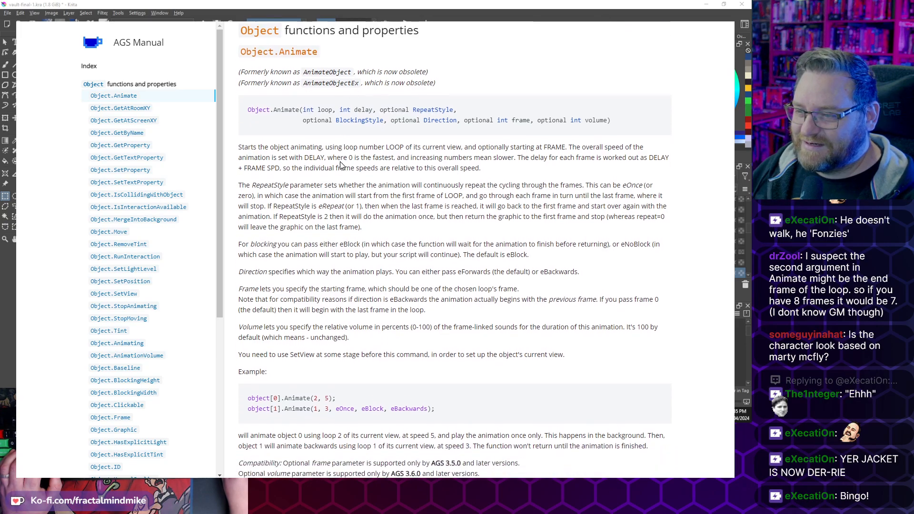
triple_click(333, 140)
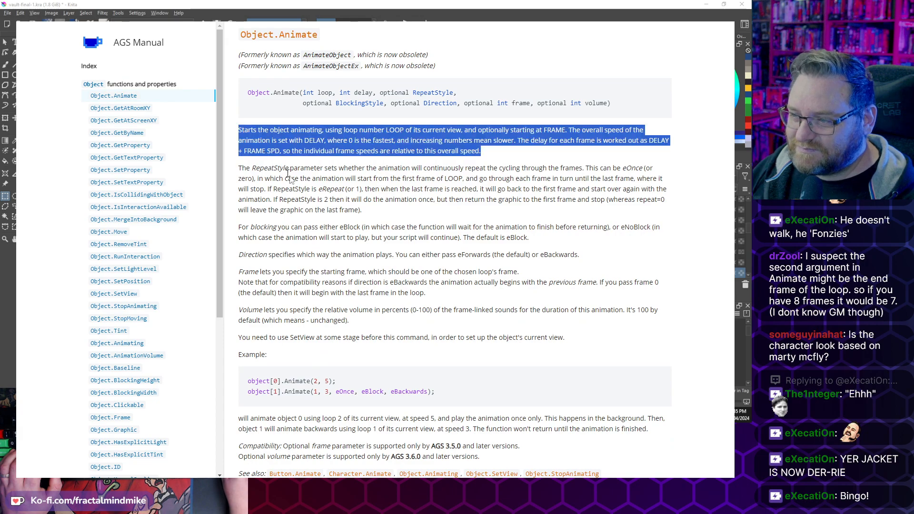
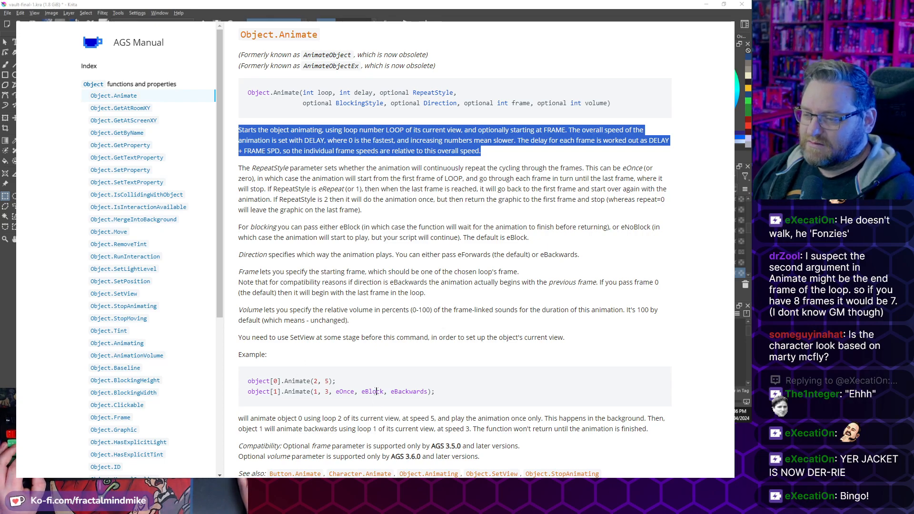
left_click_drag(452, 394, 282, 391)
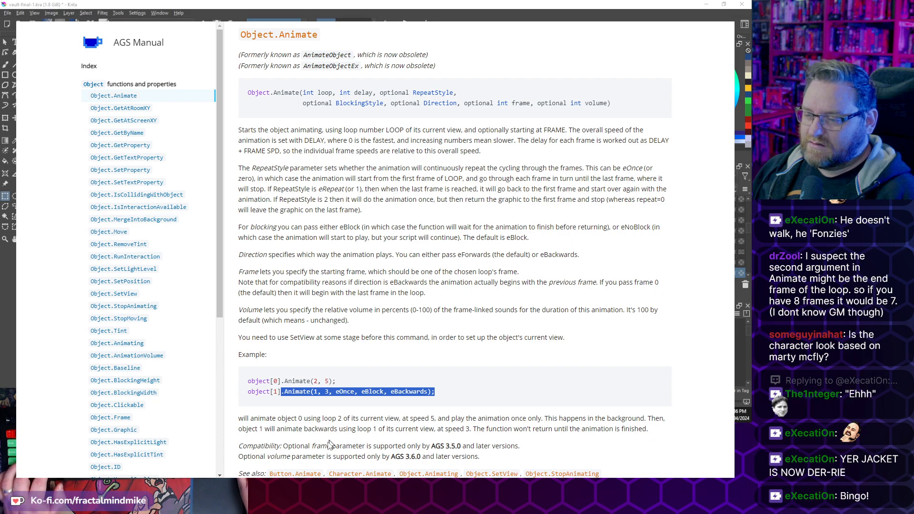
Switch back to the room1.asc script and uncomment the oDrippy.Animate(animationId, 0); line
key("alt+Tab")
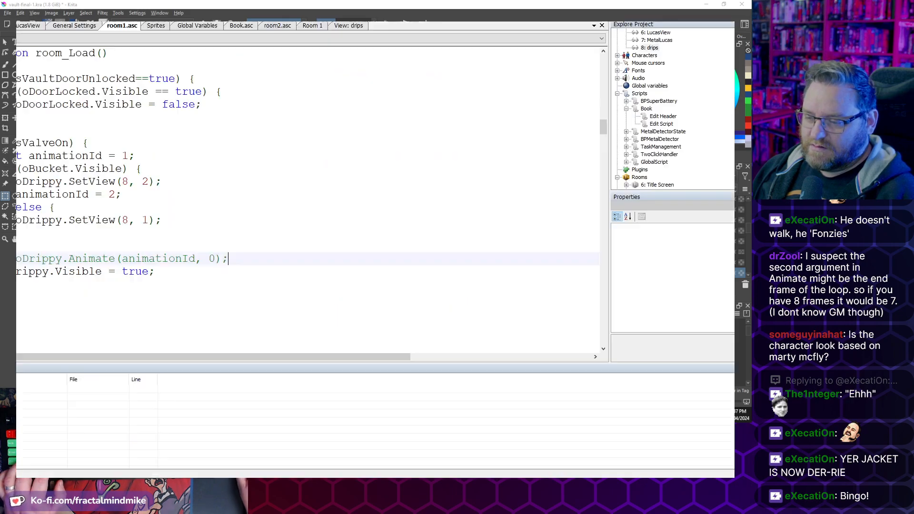
key("BackSpace")
key("BackSpace")
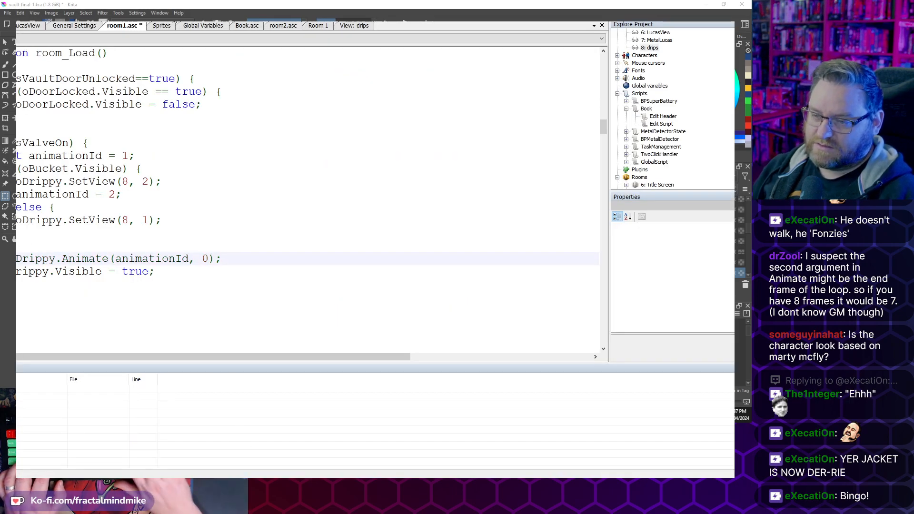
key("Right")
key("Right")
key("Right")
key("Right")
key("Right")
key("End")
Delete the argument list and closing semicolon from the oDrippy.Animate statement
key("Left")
key("Left")
key("Left")
key("Left")
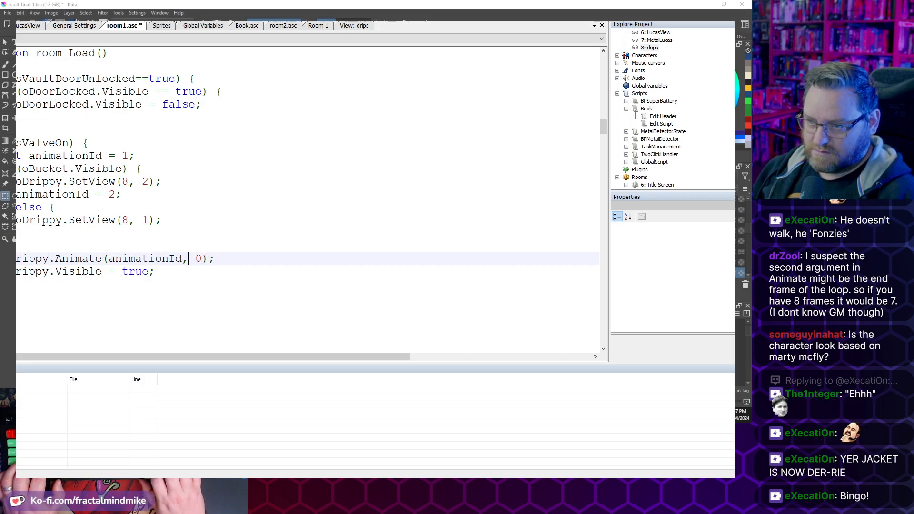
key("Delete")
key("Right")
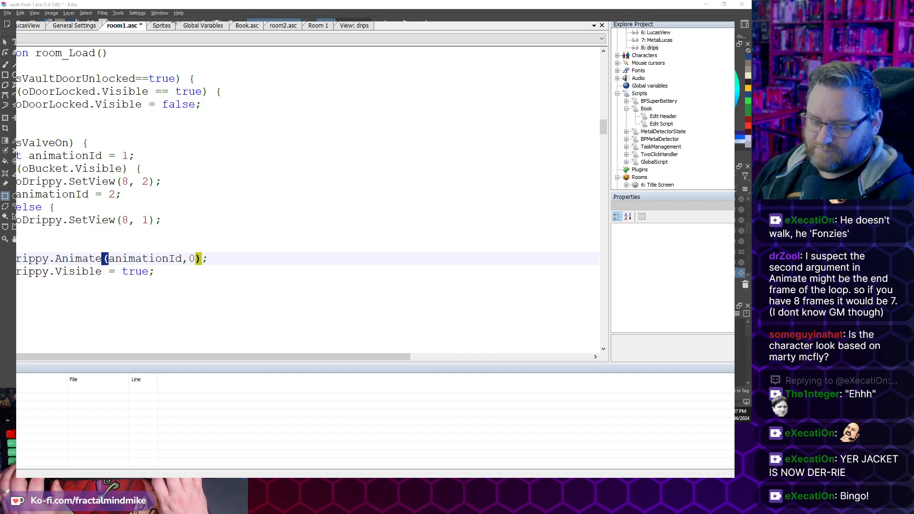
key("shift+End")
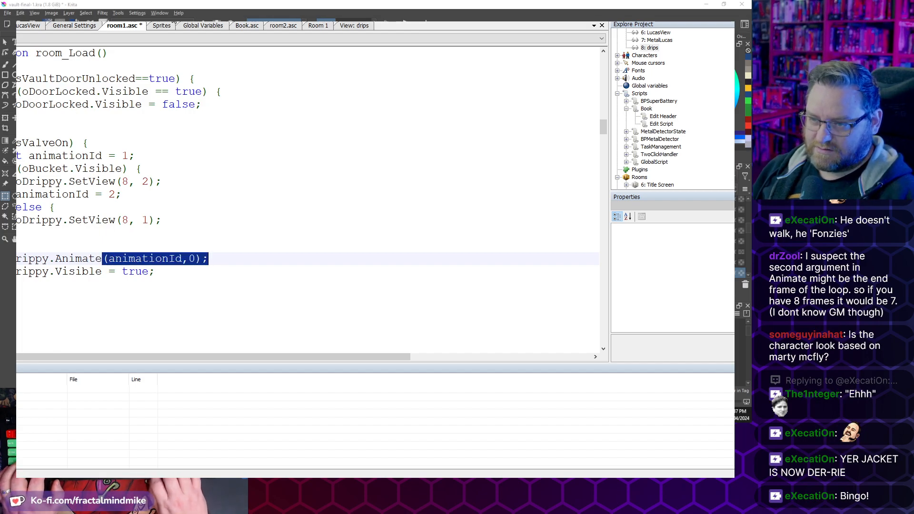
key("Delete")
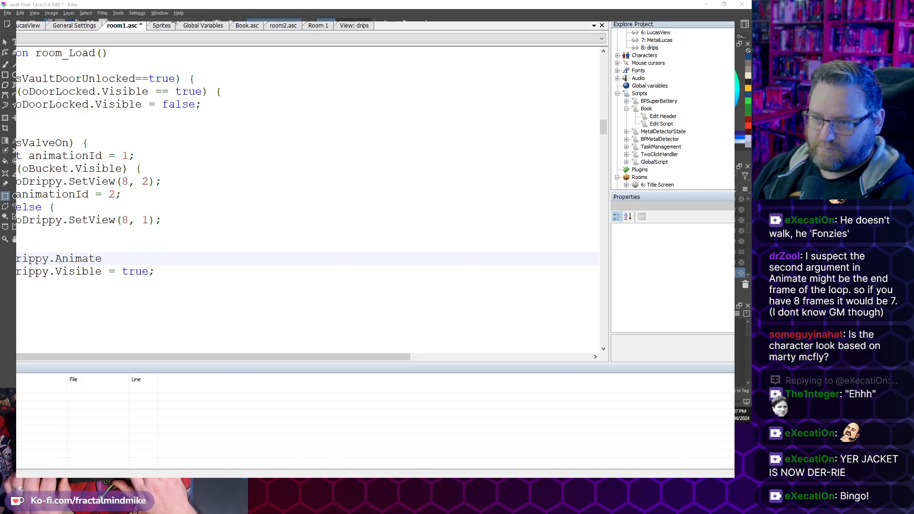
Erase the Animate method name after oDrippy. and start entering it again as Ani
key("BackSpace")
key("BackSpace")
key("BackSpace")
key("BackSpace")
key("BackSpace")
key("BackSpace")
key("BackSpace")
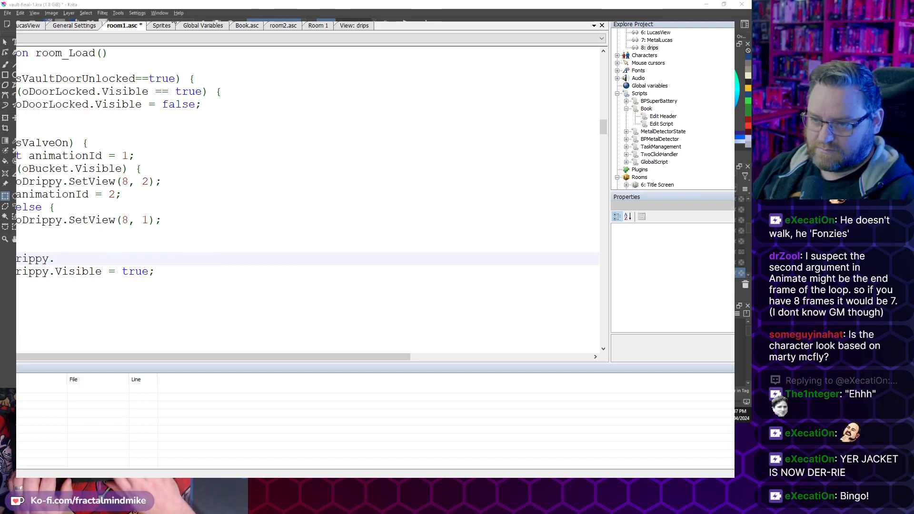
type("Ani")
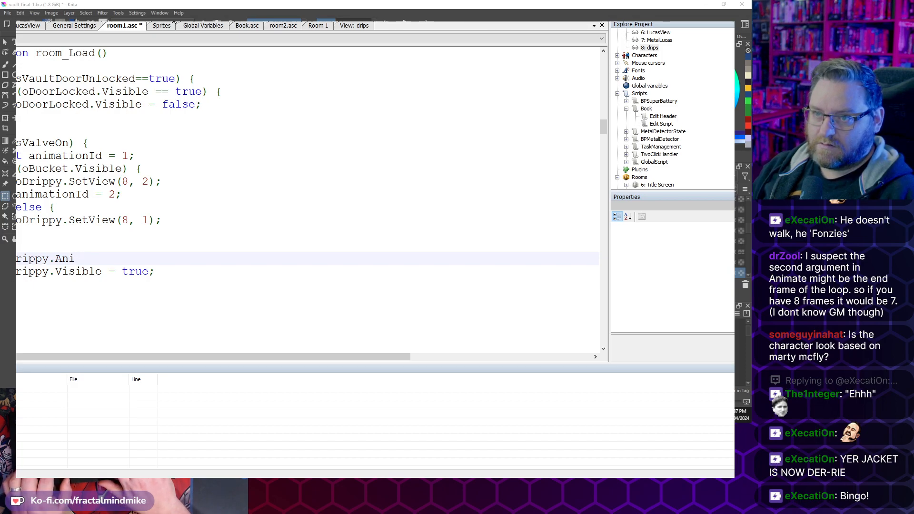
Clear the unfinished oDrippy statement from the line above oDrippy.Visible = true;
key("shift+Home")
key("End")
key("ctrl+shift+Left")
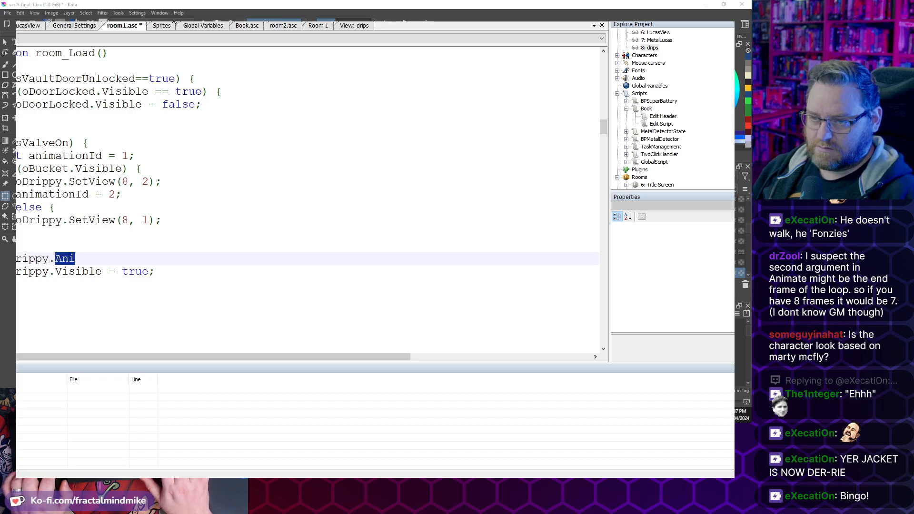
key("shift+Home")
key("BackSpace")
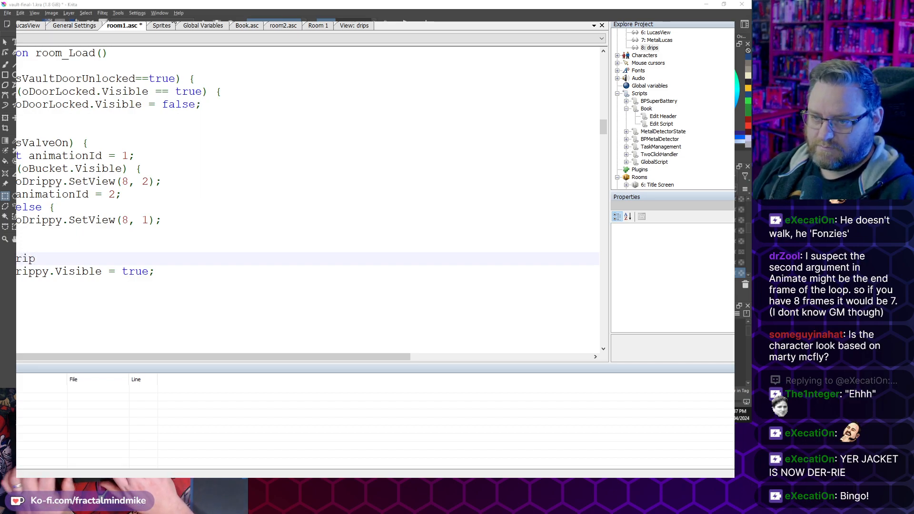
key("ctrl+space")
type("py")
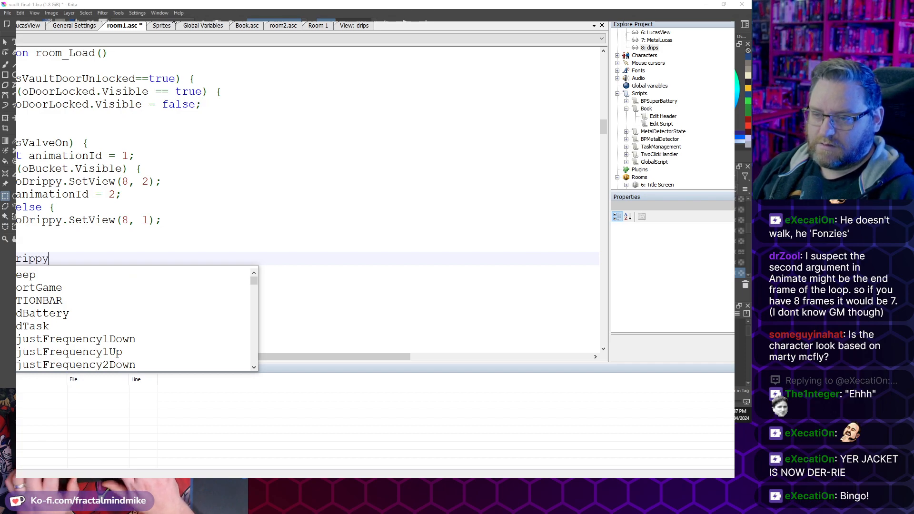
key("shift+Home")
key("BackSpace")
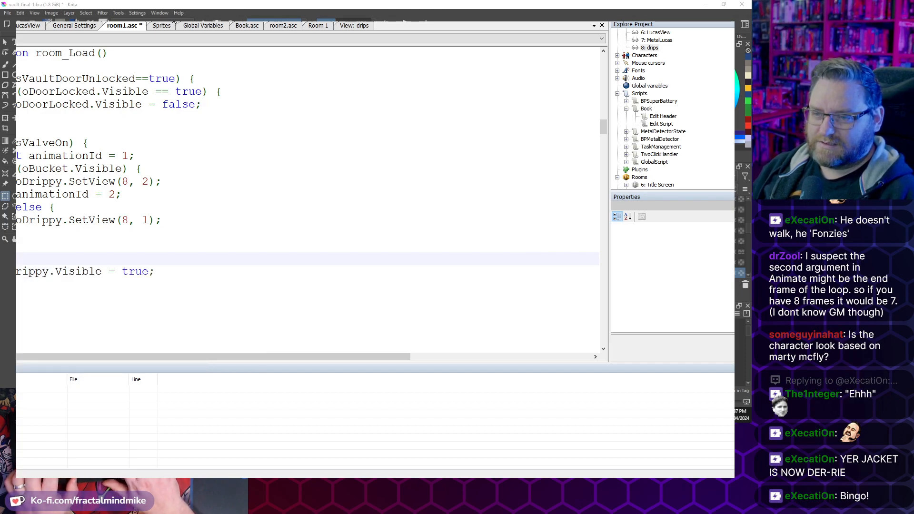
Remove the surplus blank line between the else block and oDrippy.Visible = true; and indent the empty line for a new statement
key("Up")
key("Up")
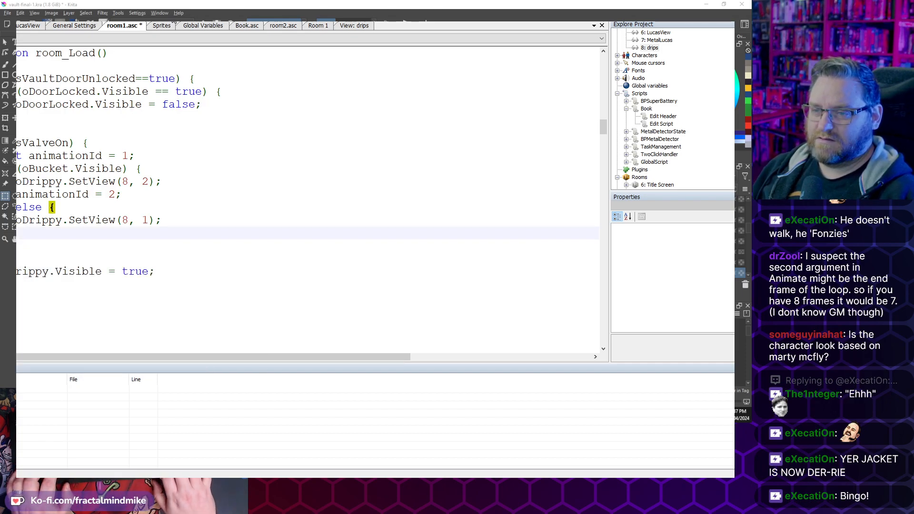
key("Down")
key("Delete")
key("ctrl+s")
key("Tab")
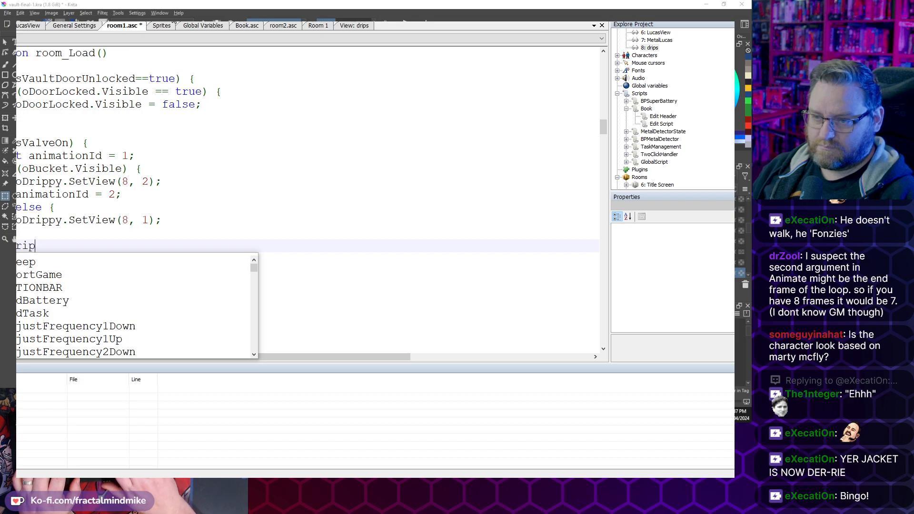
Begin an oDrippy.Animate( call on its own line above oDrippy.Visible = true;, separated by blank lines
type("oDrippy.")
type("An")
key("shift+Home")
key("BackSpace")
key("ctrl+s")
key("Return")
key("Return")
key("Up")
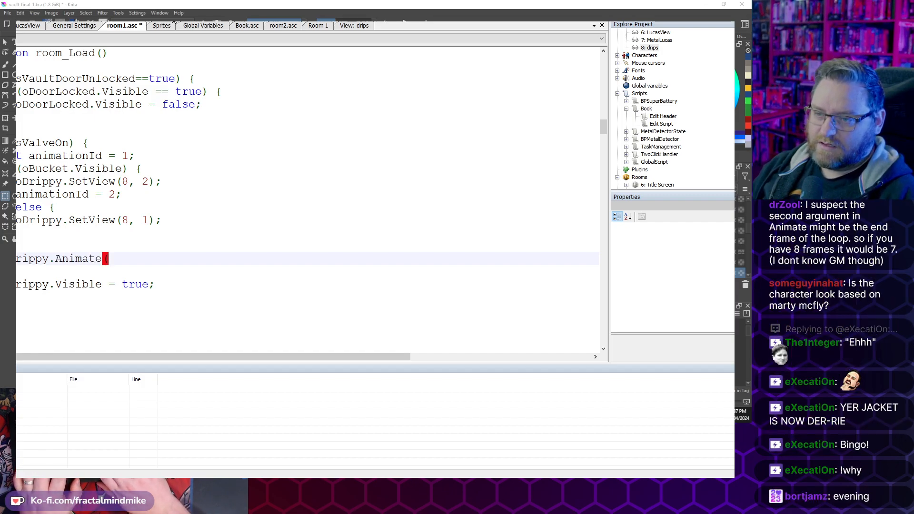
Supply animationId and 0 as the first two arguments of the oDrippy.Animate call
type("ani")
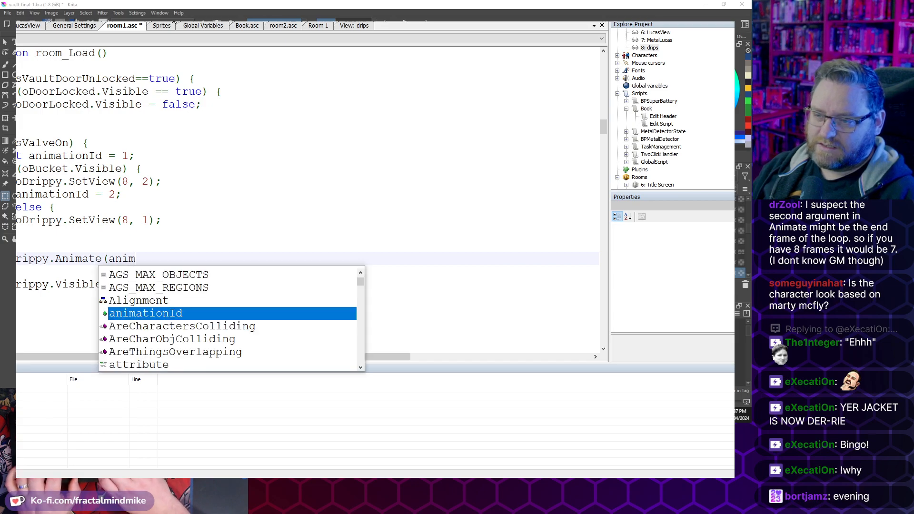
type("m")
key("Return")
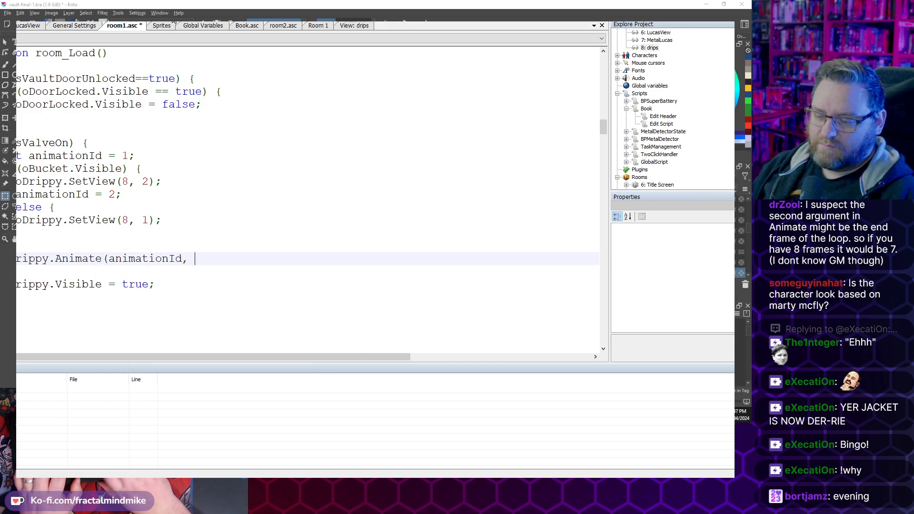
type(", 0, ")
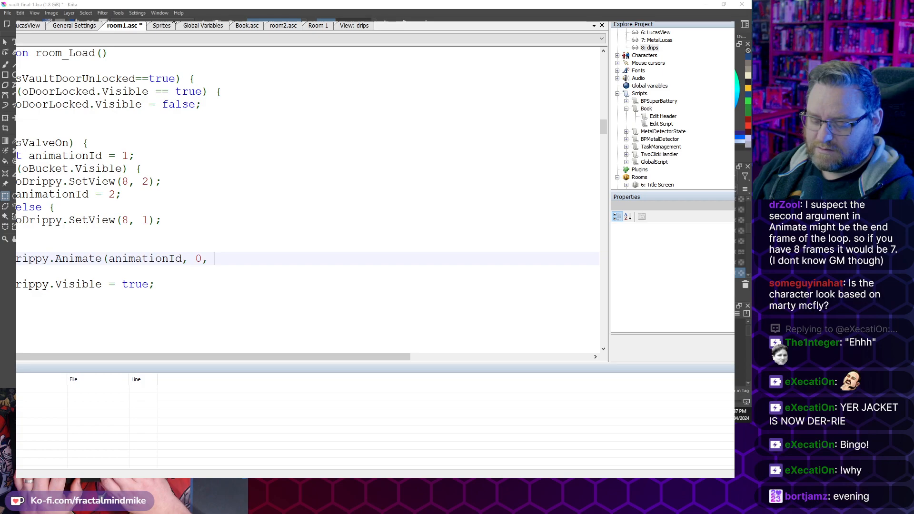
Add eNoBlock after the 0 in the oDrippy.Animate arguments
type("eB")
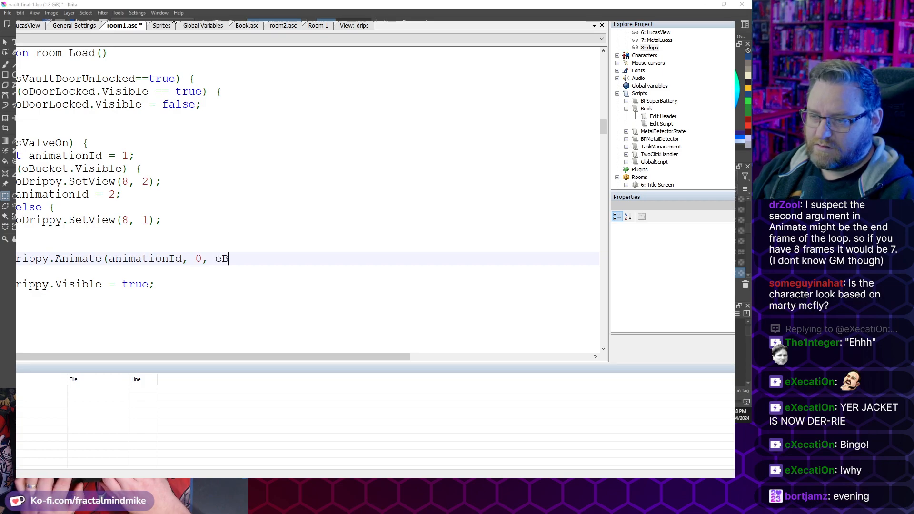
type("lo")
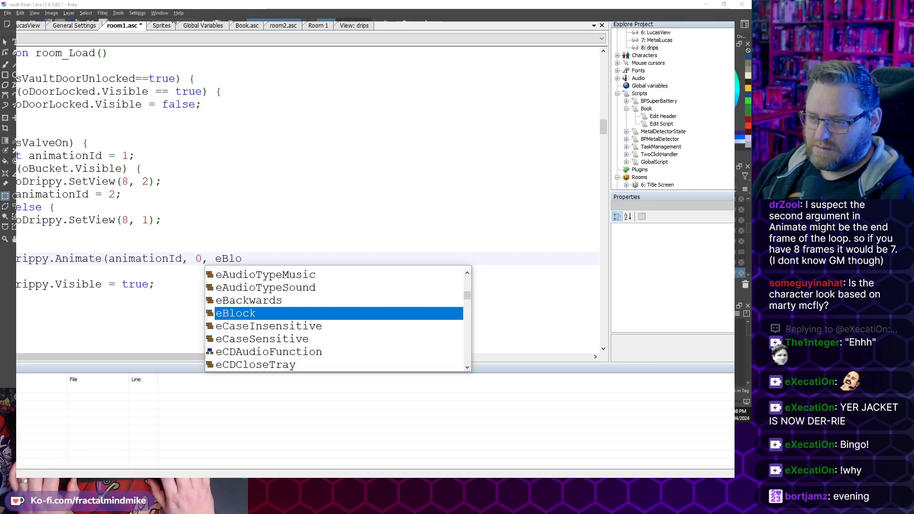
key("BackSpace")
key("BackSpace")
key("BackSpace")
type("n")
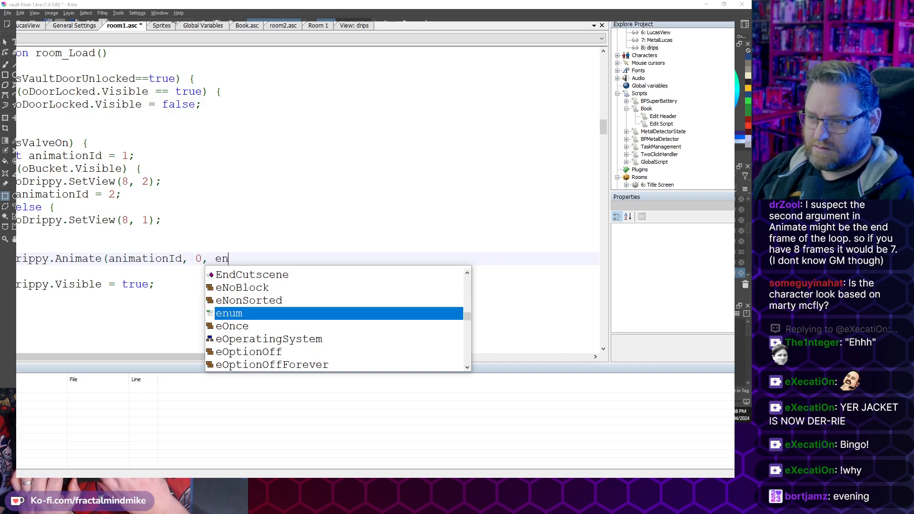
key("Up")
key("Up")
key("Return")
type(",")
Check the Object.Animate signature in the AGS Manual, then close the call right after eNoBlock with ); and save the script
key("alt+Tab")
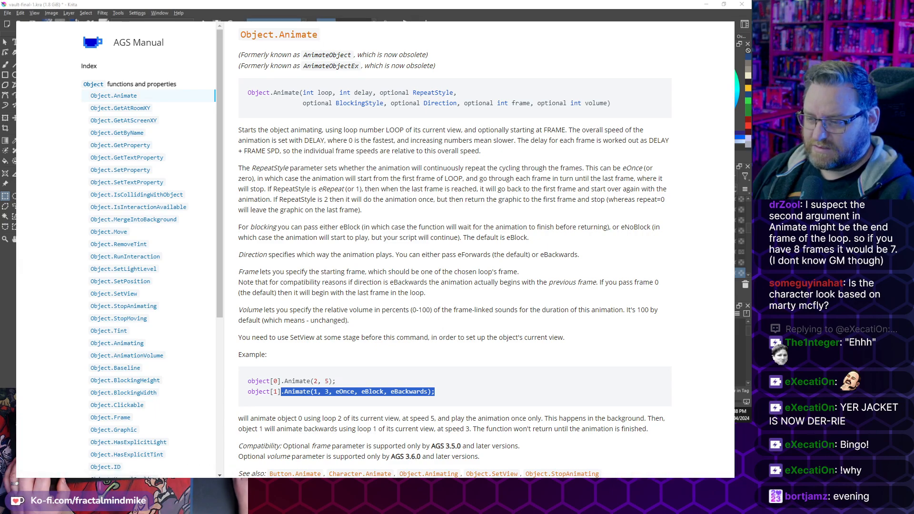
key("alt+Tab")
key("BackSpace")
key("BackSpace")
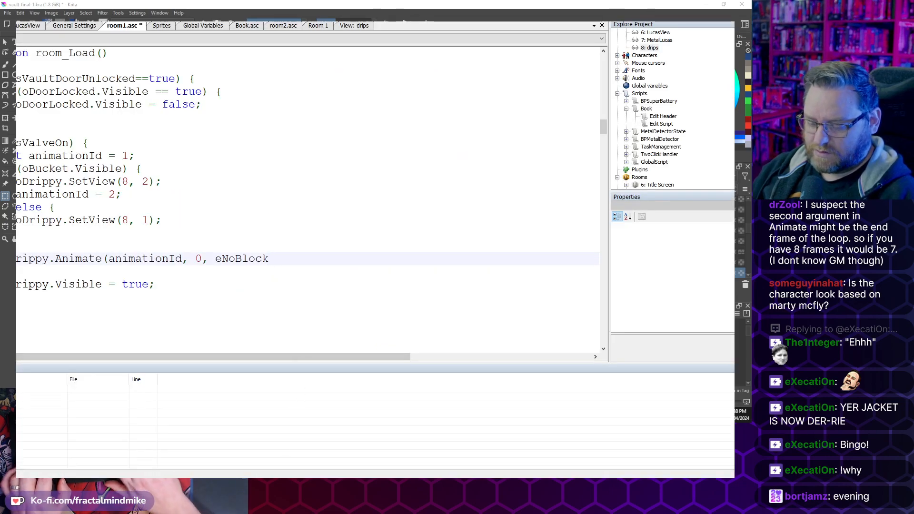
type(");")
key("ctrl+s")
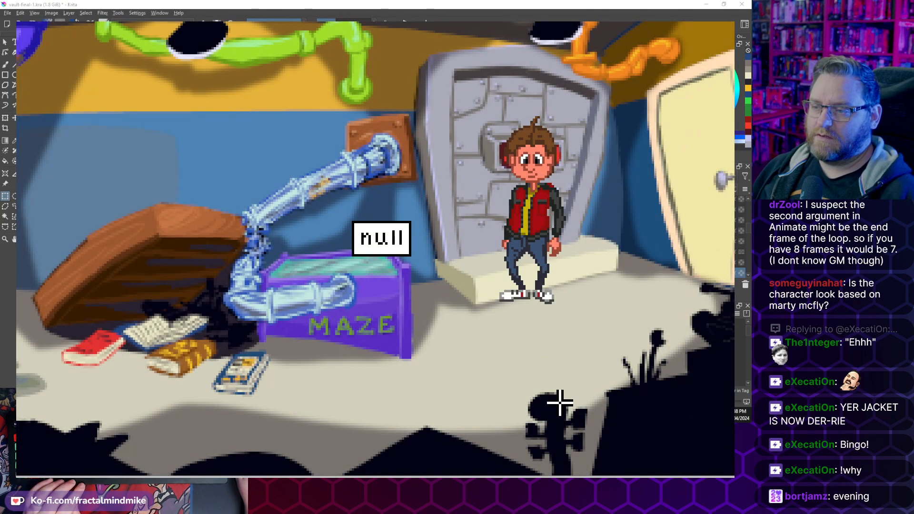
In the running game, walk the character across the vault room and into the Store Room
left_click(276, 431)
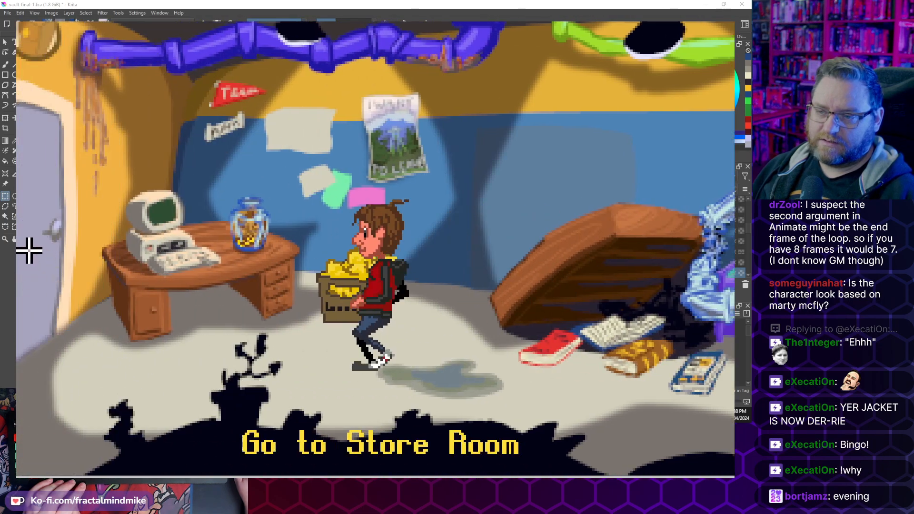
left_click(28, 250)
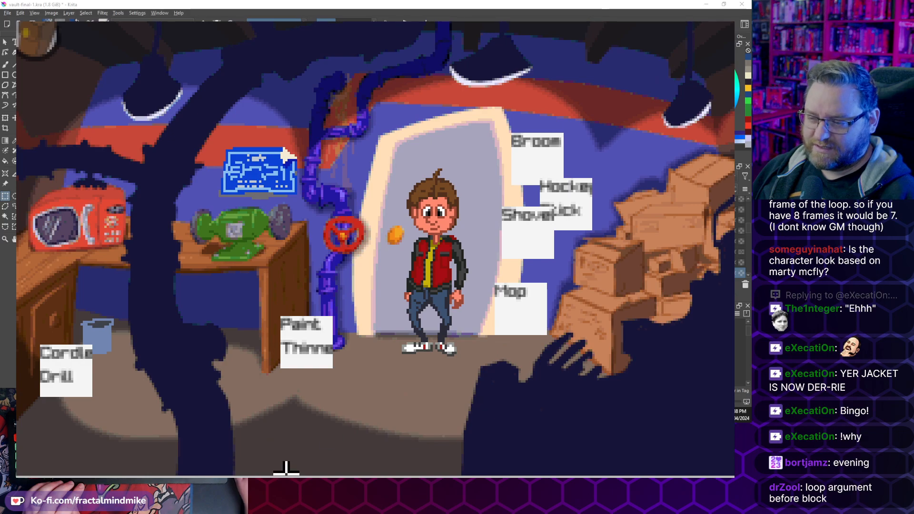
Compare the argument order in the AGS Manual's Object.Animate signature and eOnce example, then return to the room1.asc script
key("alt+Tab")
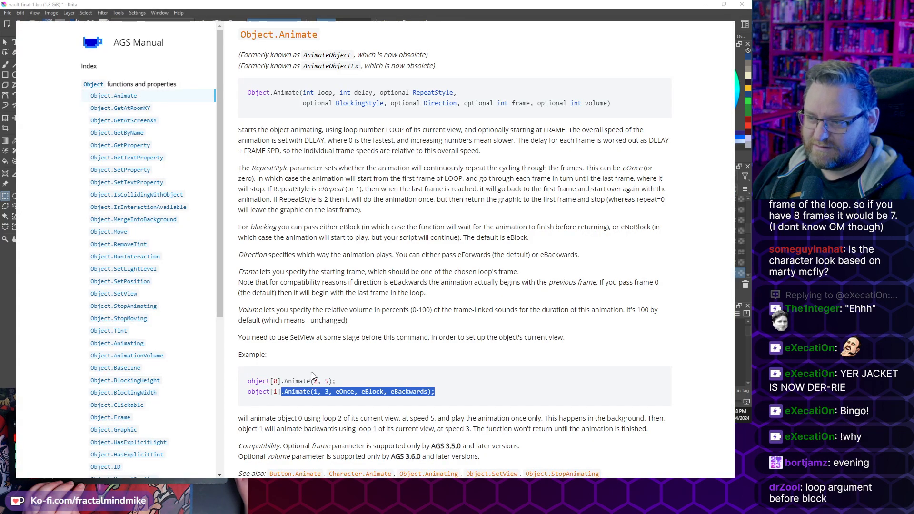
double_click(343, 392)
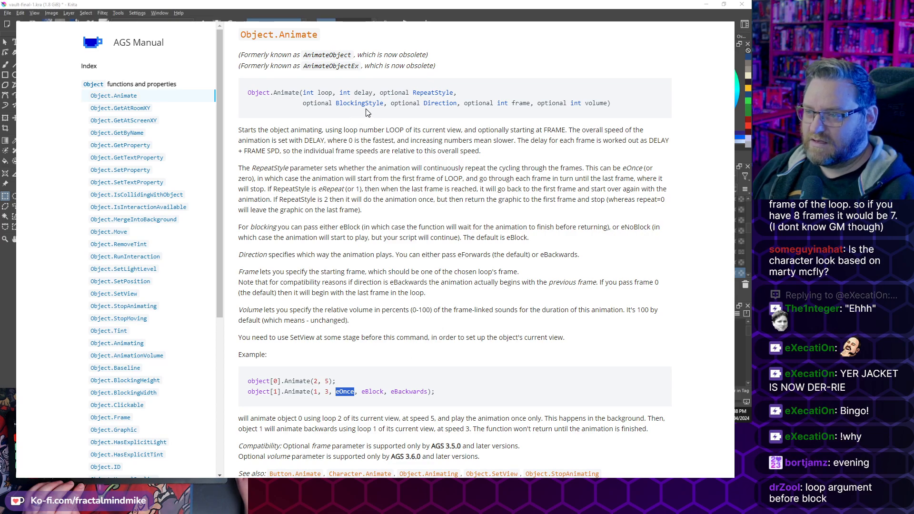
mouse_move(250, 476)
left_click(247, 447)
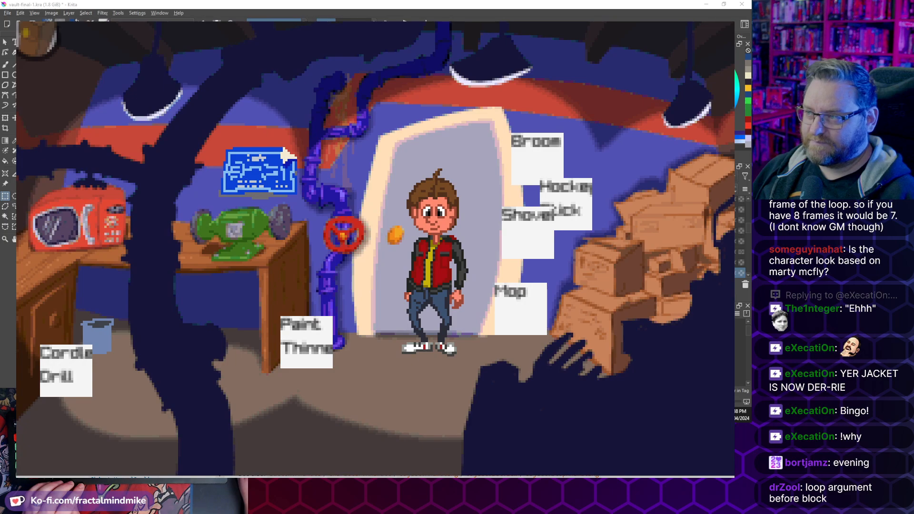
key("alt+Tab")
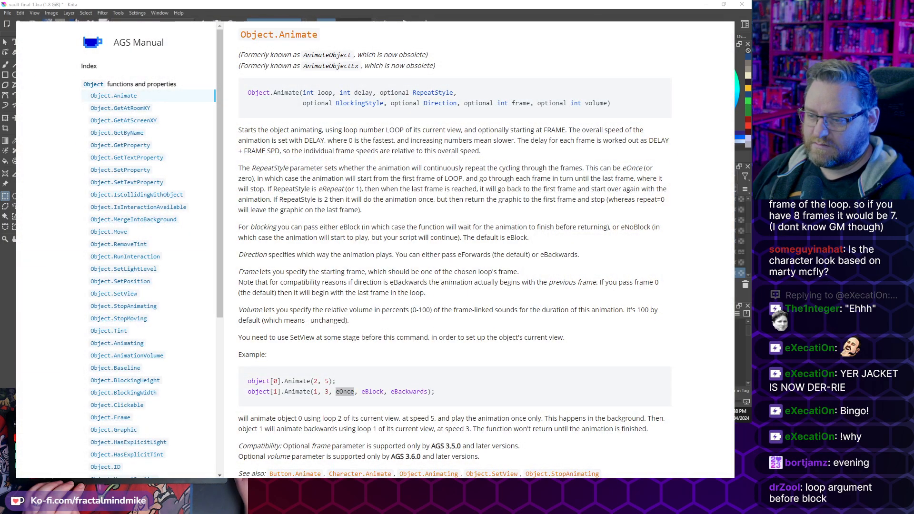
key("alt+Tab")
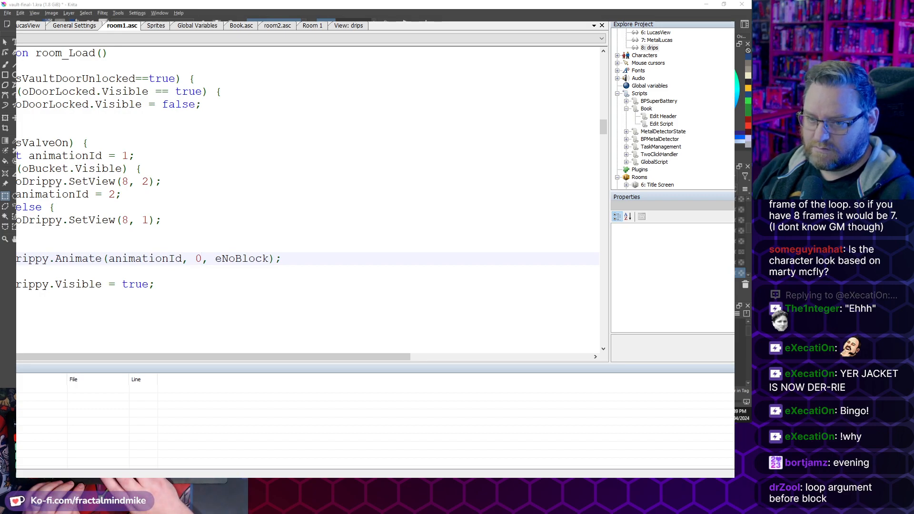
Insert eRepeat before eNoBlock in the oDrippy.Animate call, save the script and run the game
type(", eRep")
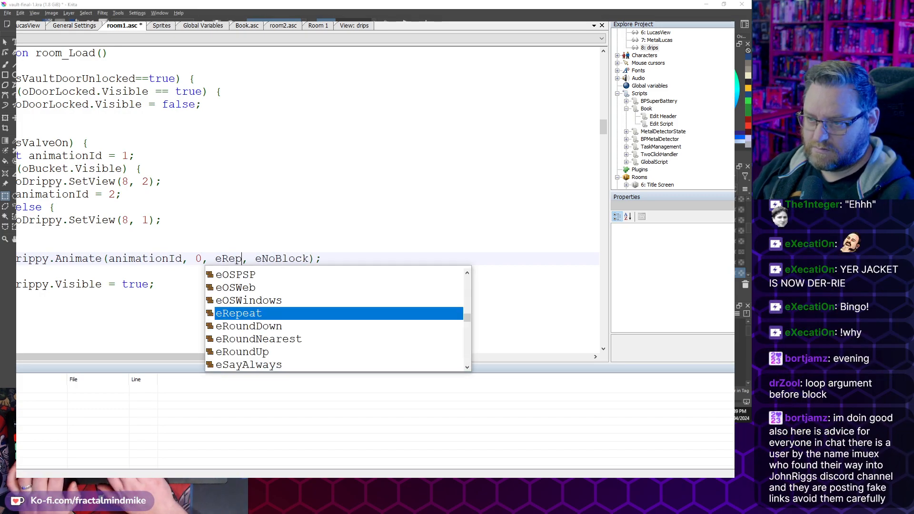
key("Return")
key("ctrl+s")
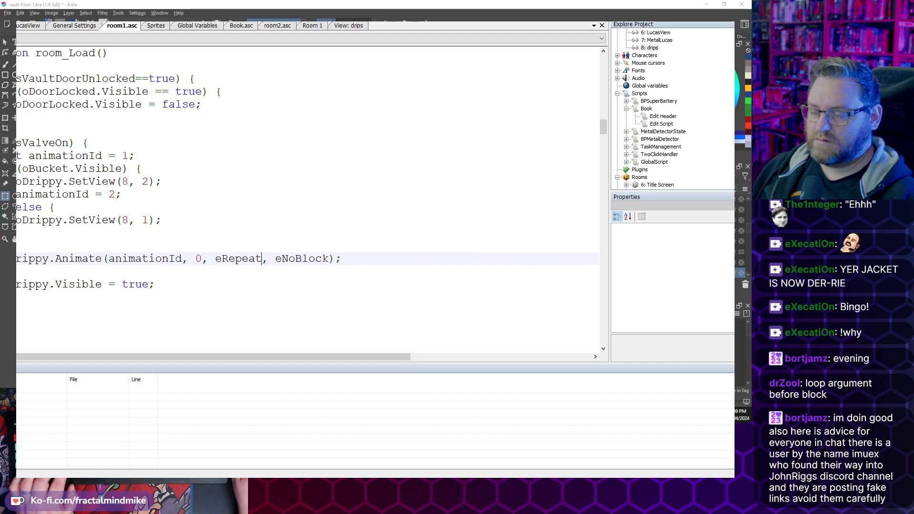
key("F5")
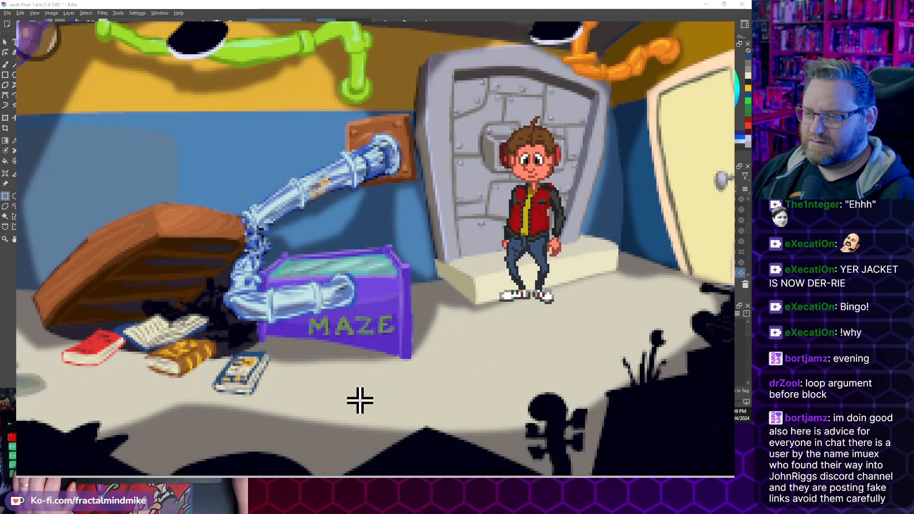
In the test game, take the character to the Store Room and back through its door to check the drip animation
left_click(169, 407)
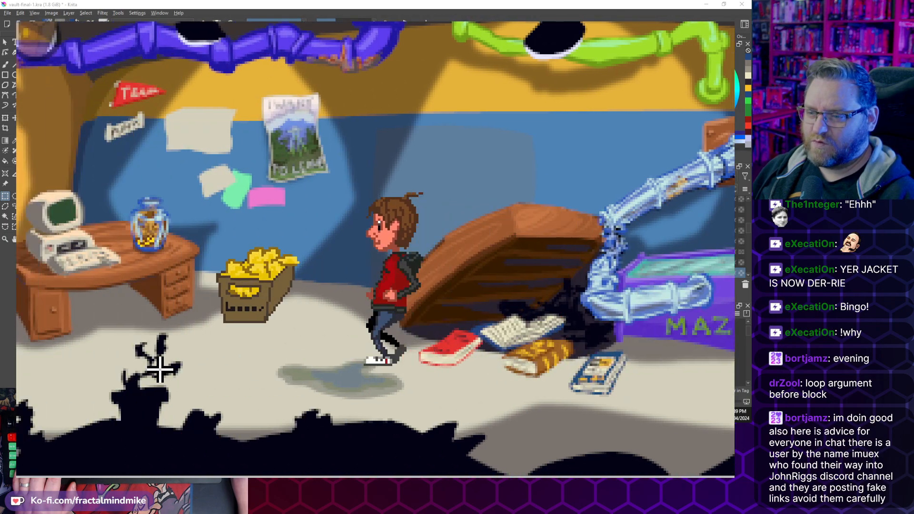
left_click(63, 241)
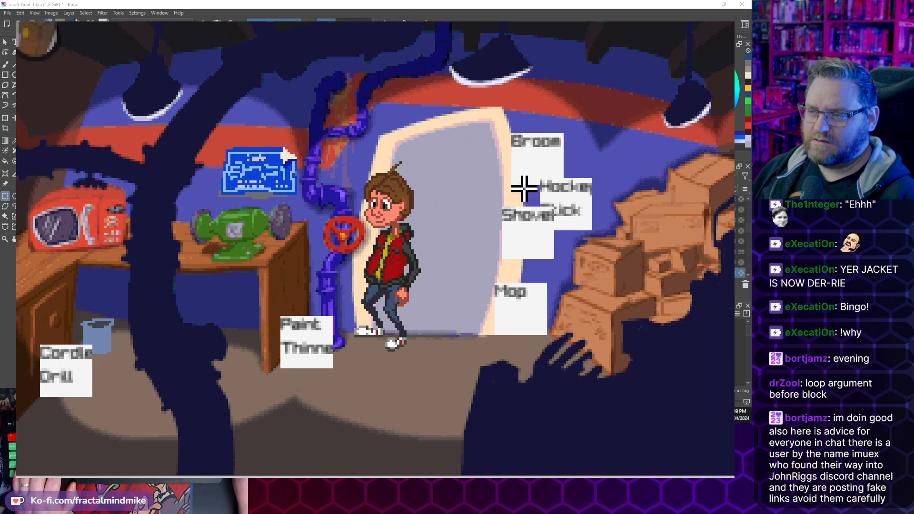
left_click(432, 177)
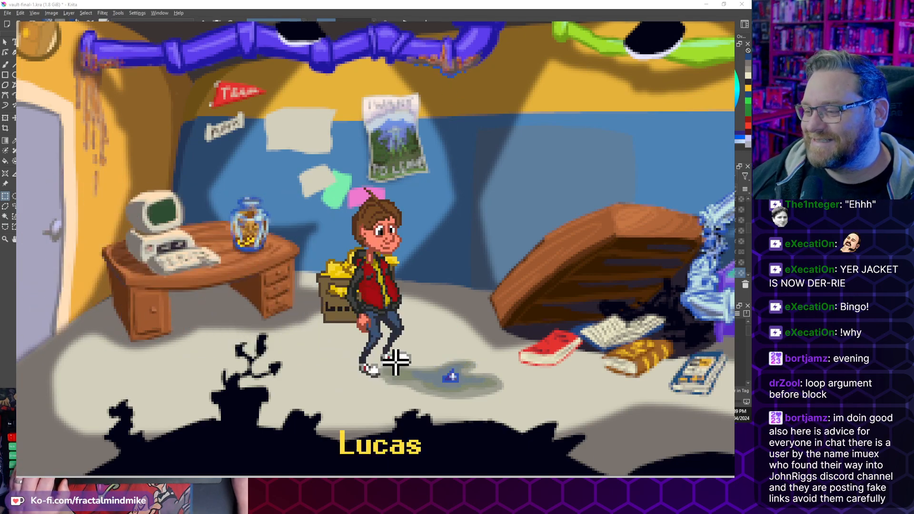
Walk the character around the puddle and the gold crate to check how the drip animation plays around him
left_click(460, 378)
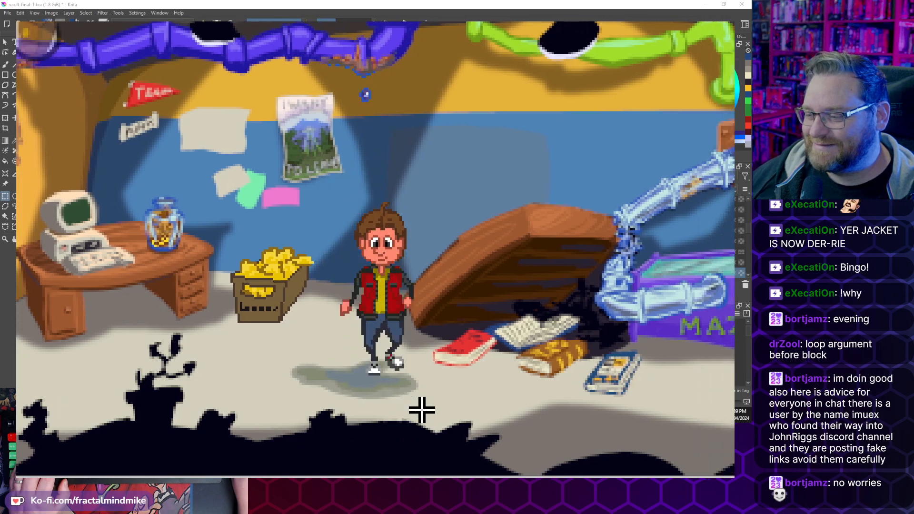
left_click(360, 406)
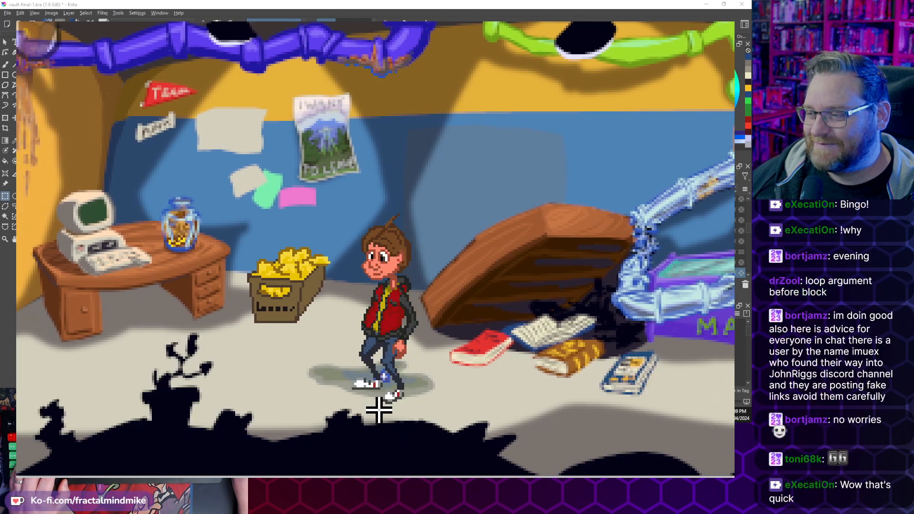
left_click(442, 378)
left_click(311, 340)
left_click(295, 390)
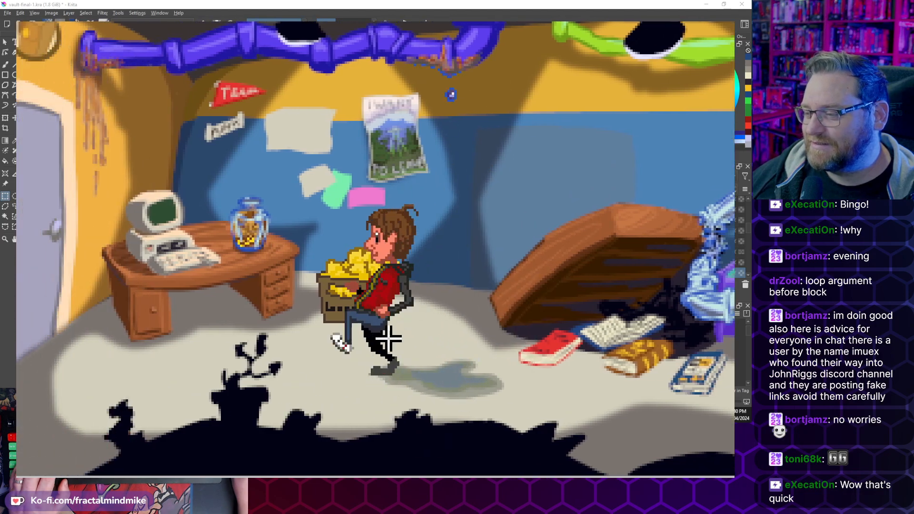
Return to room1.asc and select the delay argument 0 in the oDrippy.Animate call
key("alt+Tab")
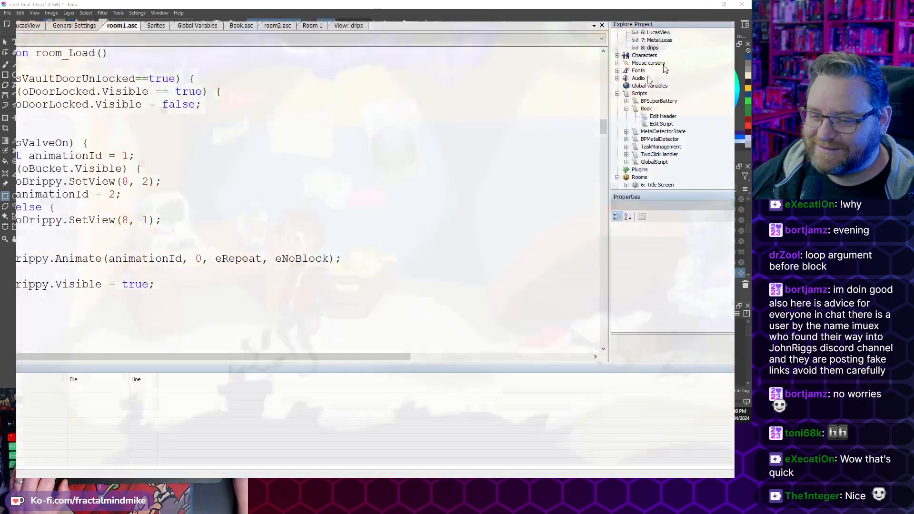
left_click(203, 282)
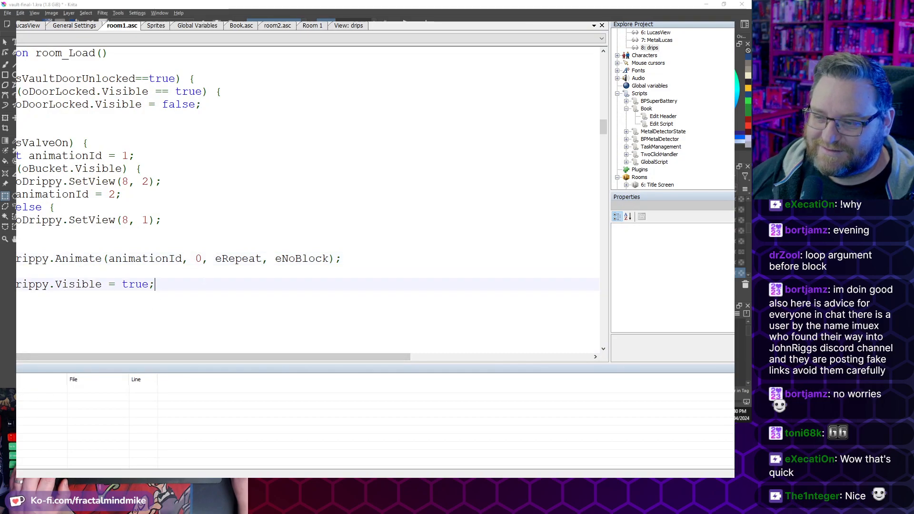
left_click(194, 260)
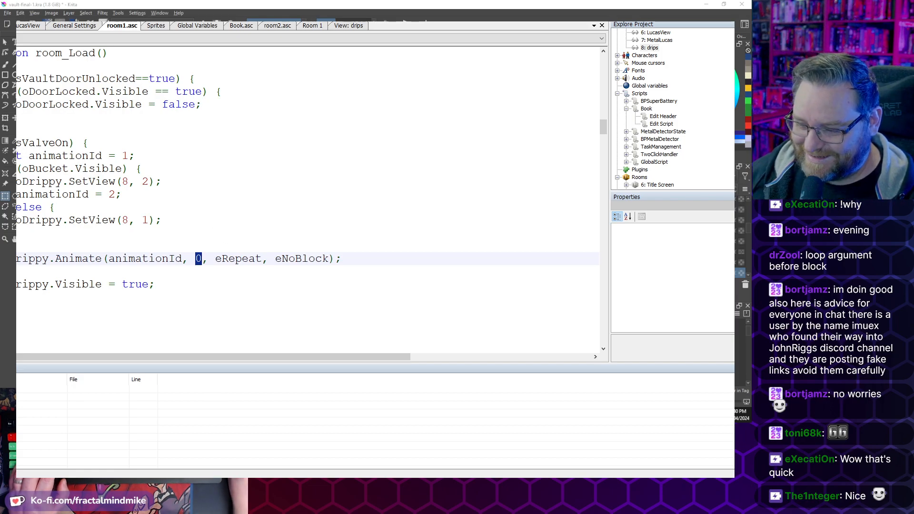
Switch to the web browser and search Google in a new tab for "how many fps is ags default"
key("F1")
key("ctrl+t")
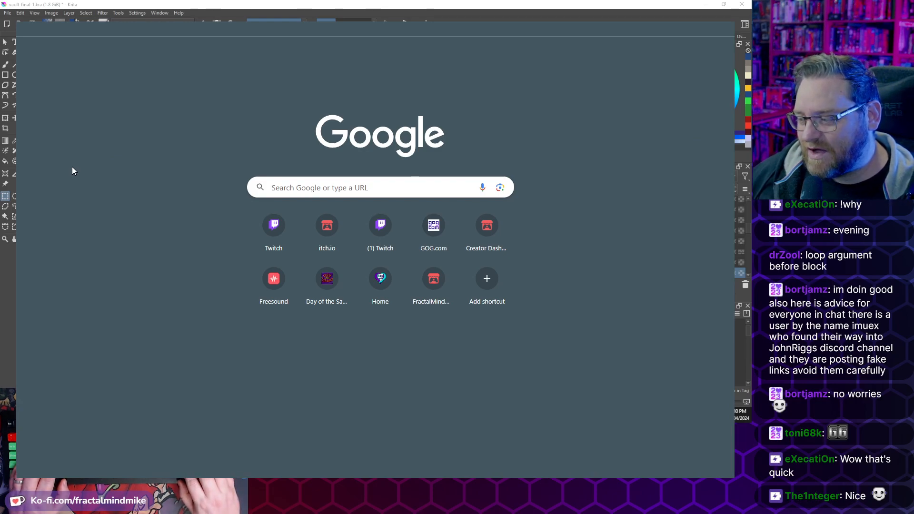
type("a")
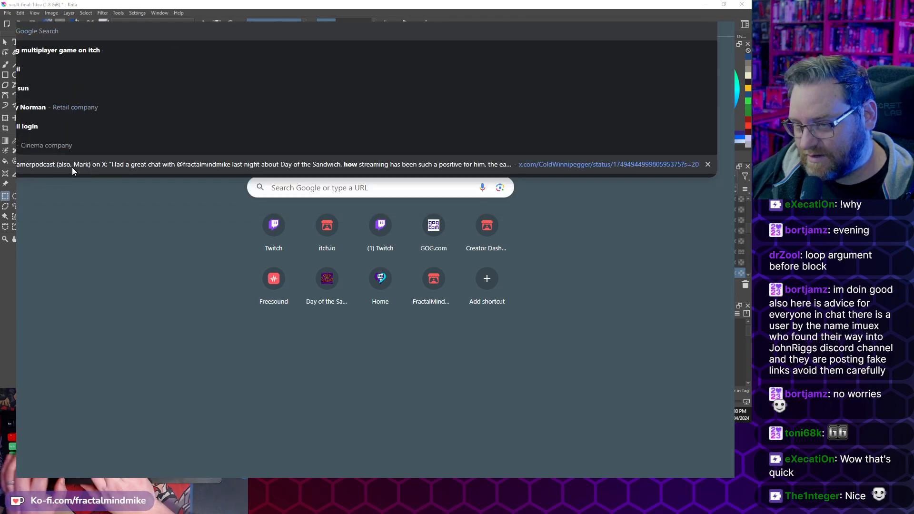
type("ny fps i")
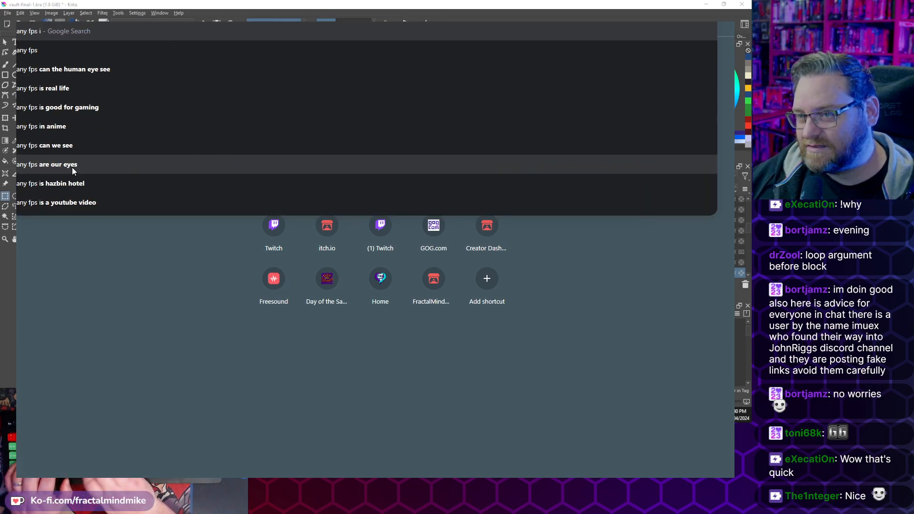
type("s ags defaulty")
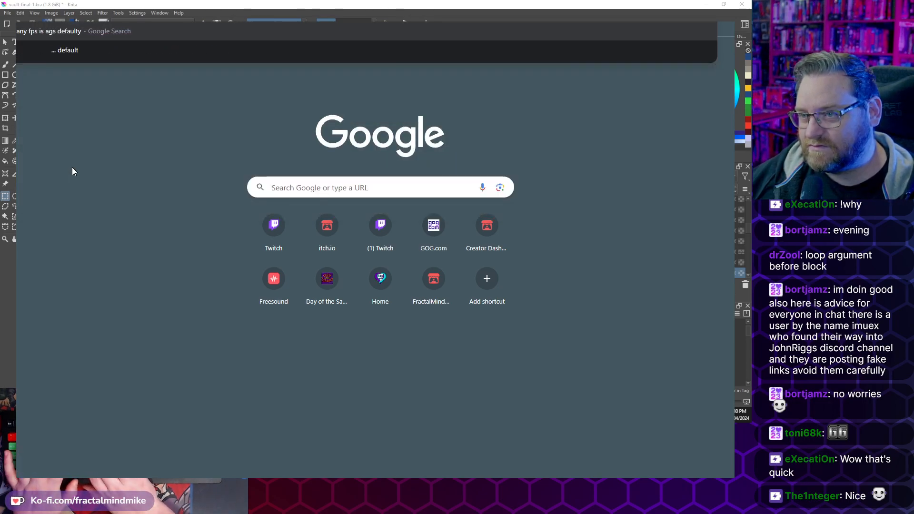
key("BackSpace")
key("Home")
type("how m")
key("Return")
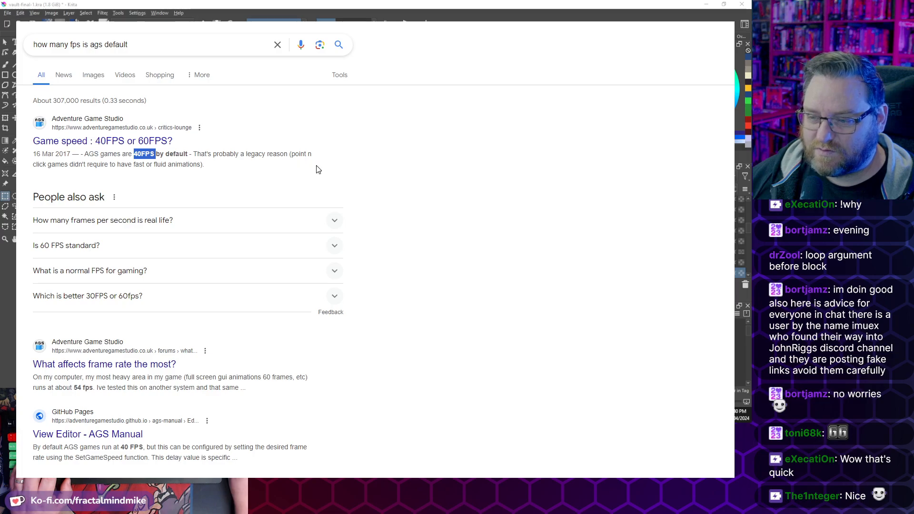
Calculate 30 * (1000/180) with a Google search
double_click(116, 44)
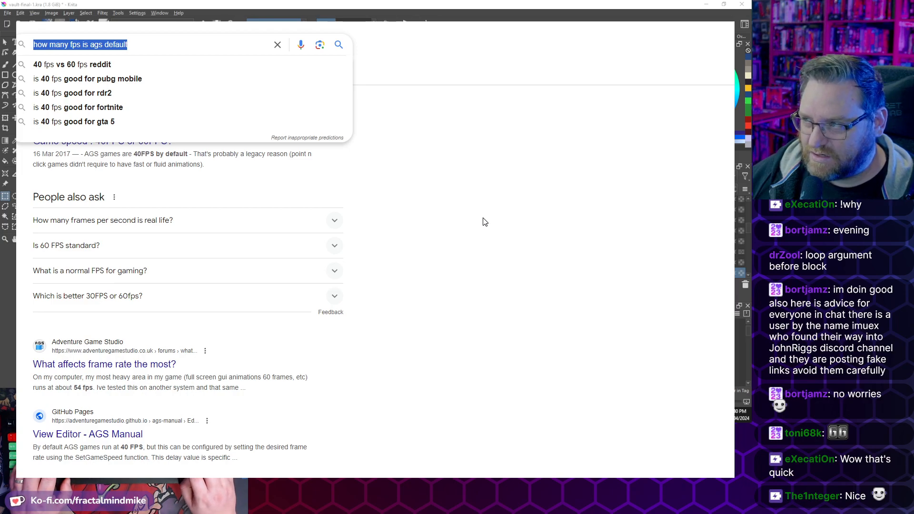
type("30")
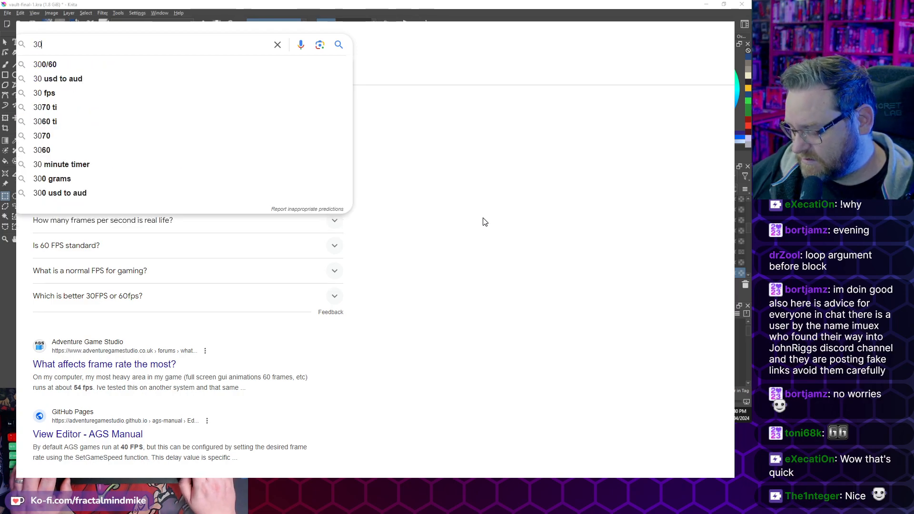
type(" * (")
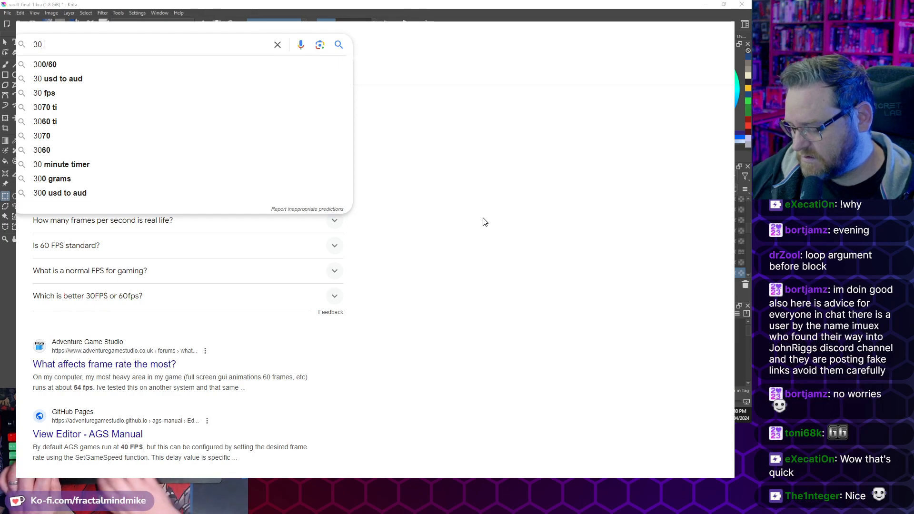
type("1000/")
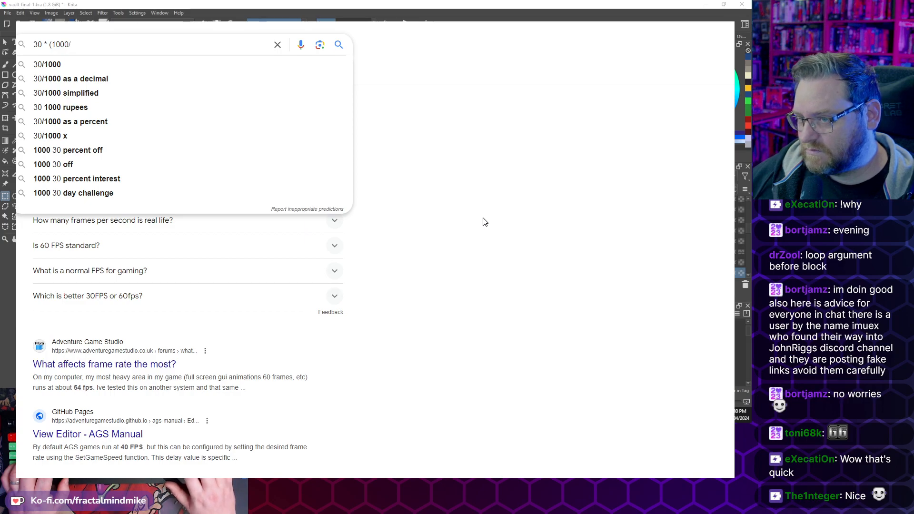
type("180)")
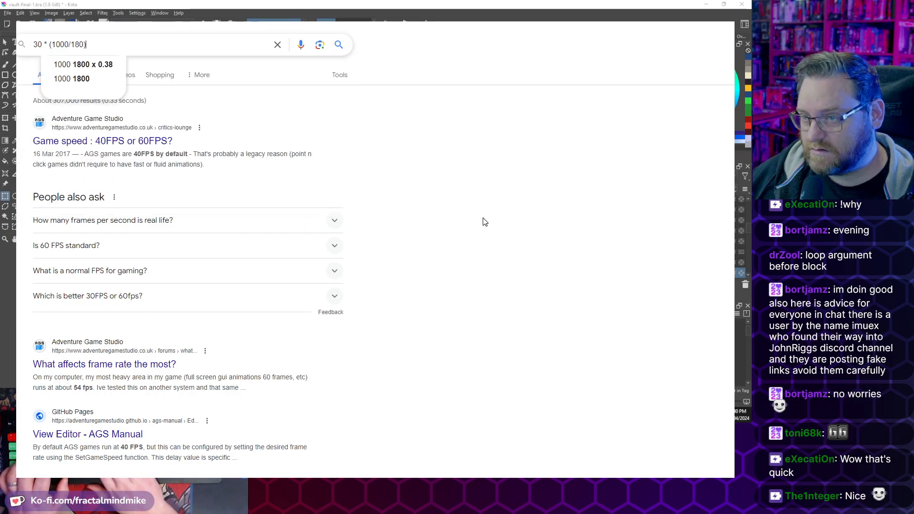
key("Return")
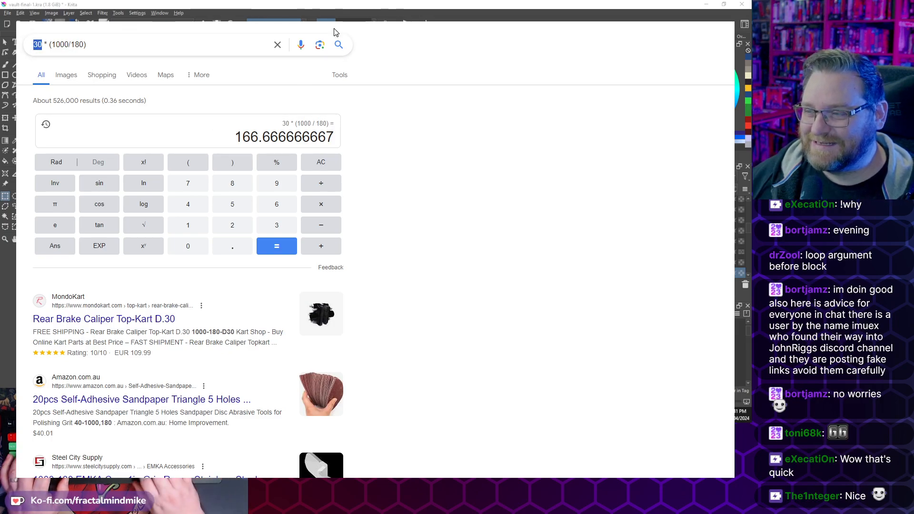
Remove the multiplication by 30 from the Google query and calculate only (1000/180)
key("shift+Left")
key("BackSpace")
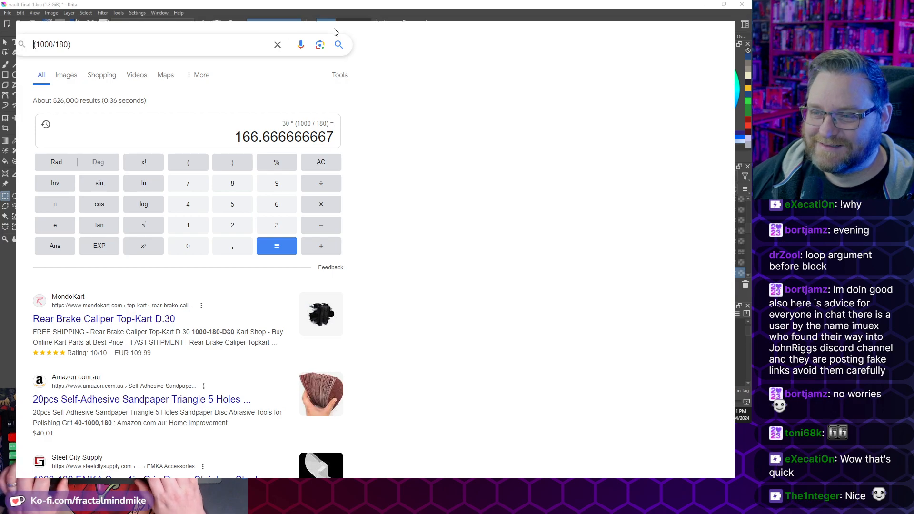
key("Return")
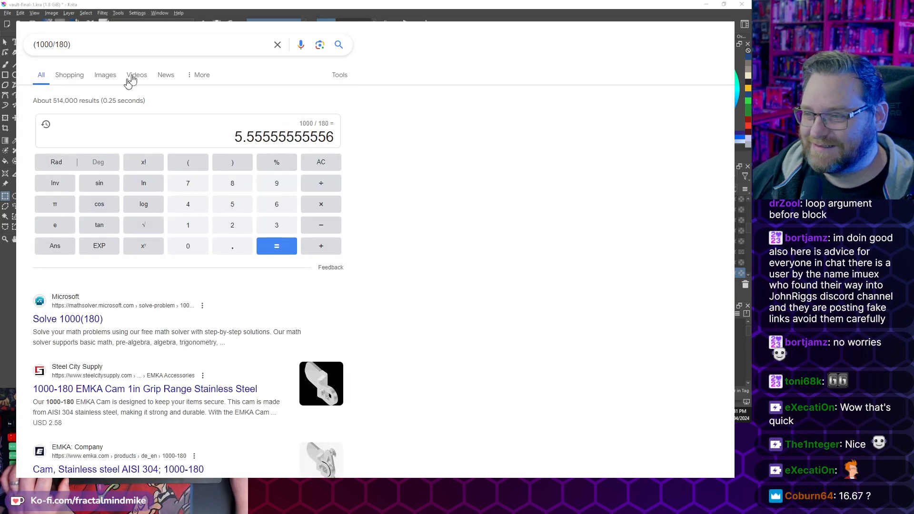
left_click(113, 51)
left_click(588, 194)
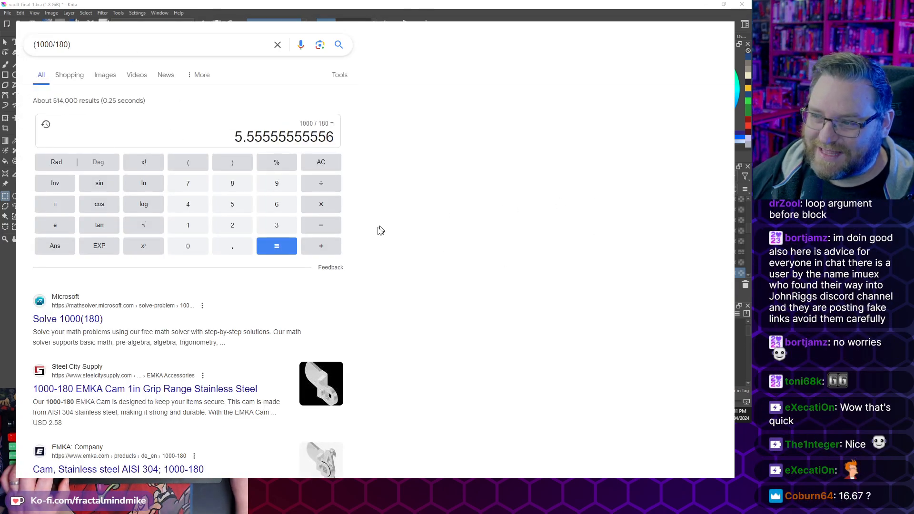
Return to room1.asc in the AGS editor, set the oDrippy.Animate delay to 5 and run the game
mouse_move(263, 485)
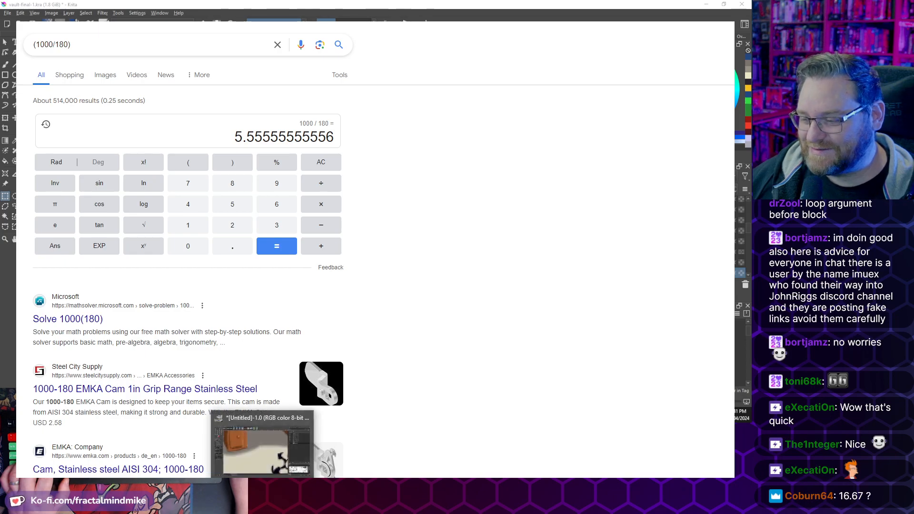
left_click(239, 491)
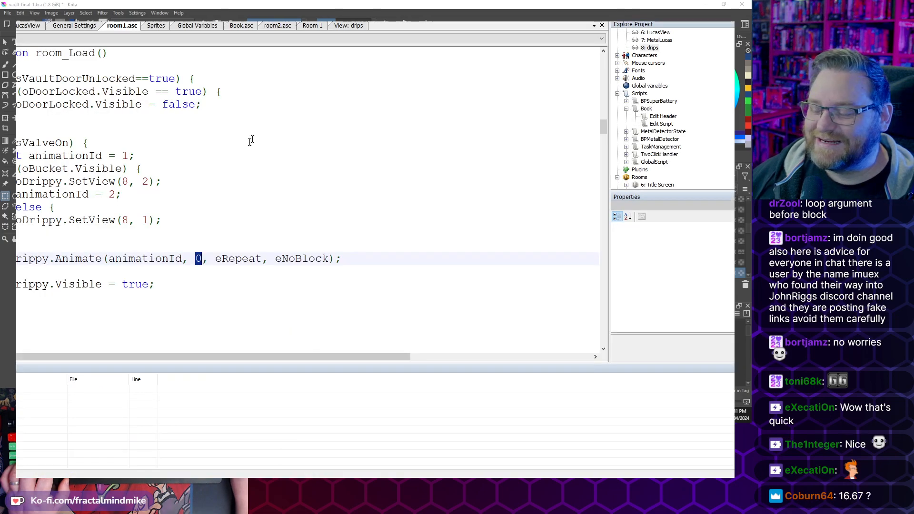
type("5")
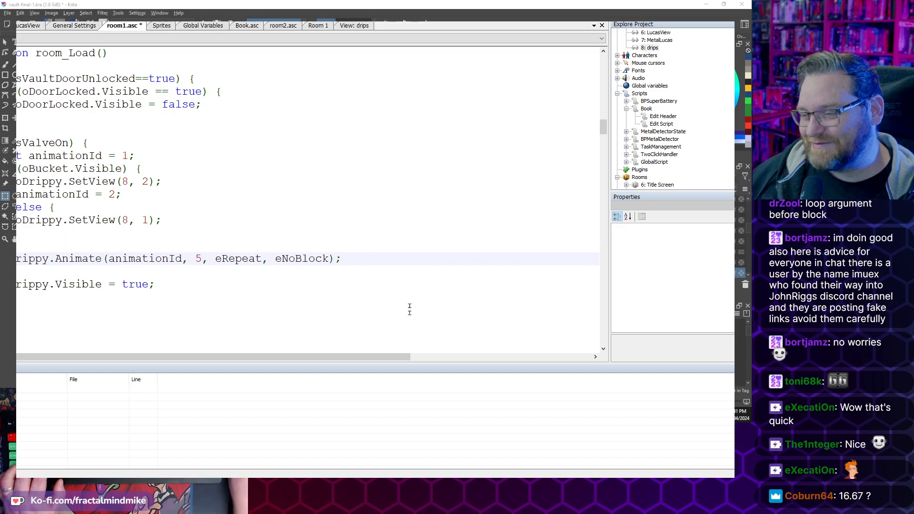
key("F5")
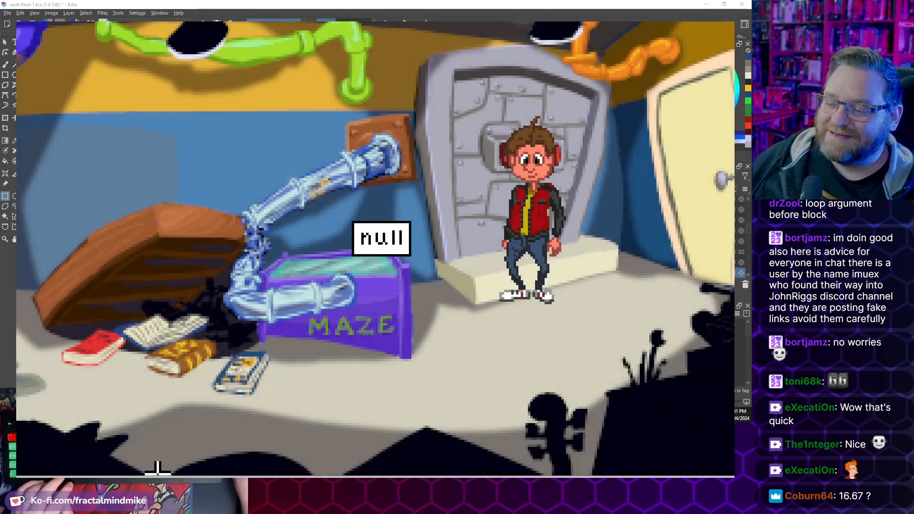
In the test game, turn the valve in the Store Room, return through its door to check the drip speed, and quit
left_click(119, 403)
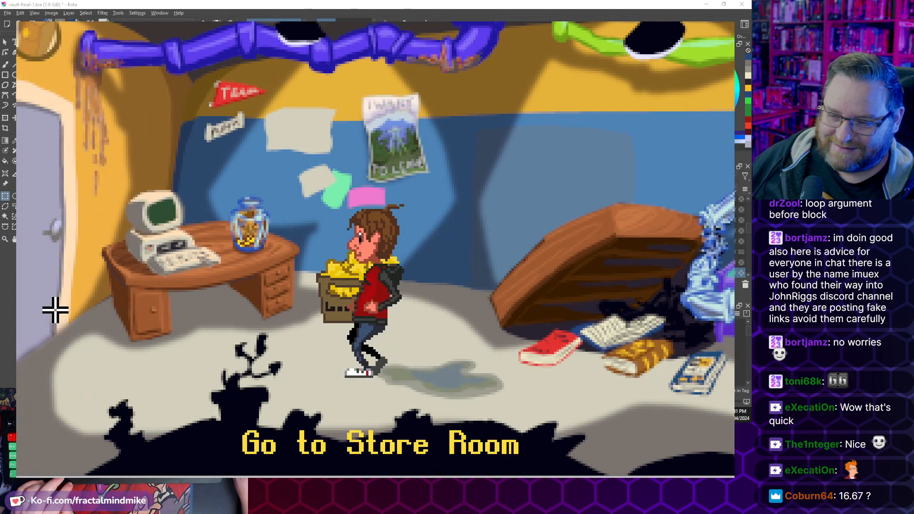
left_click(55, 309)
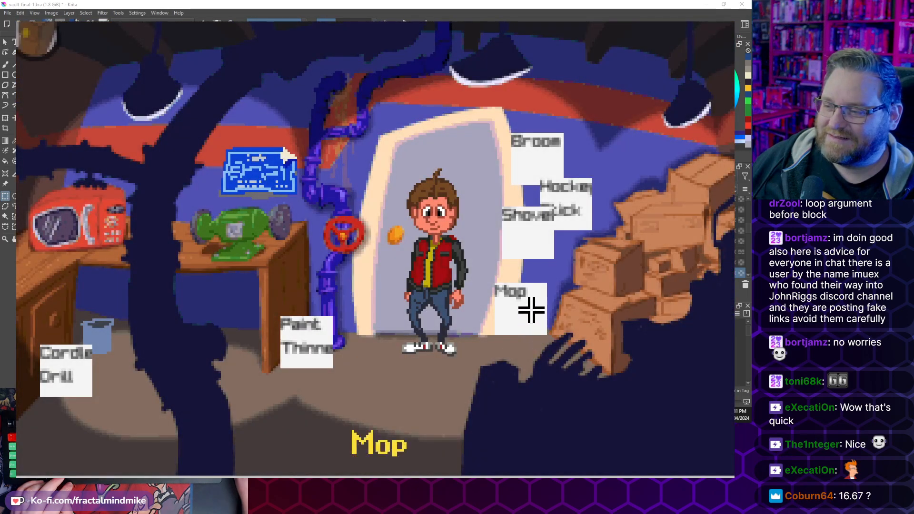
left_click(350, 245)
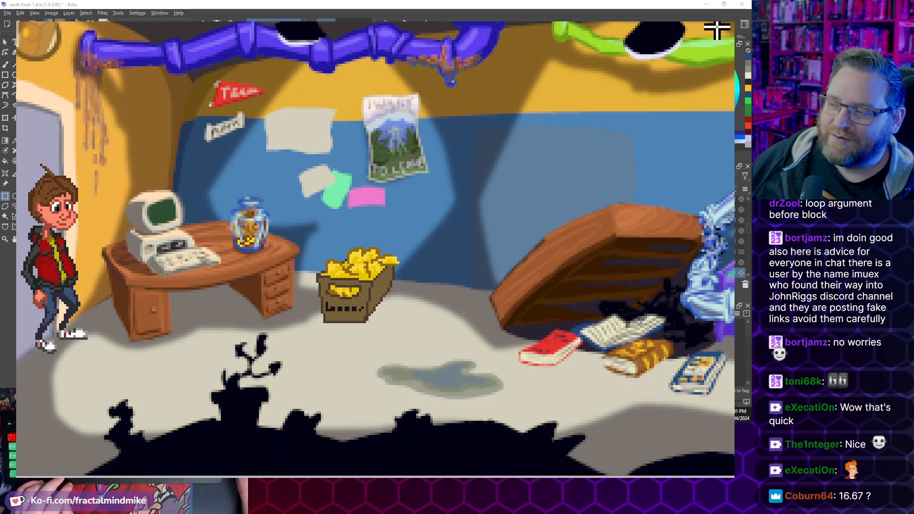
key("alt+F4")
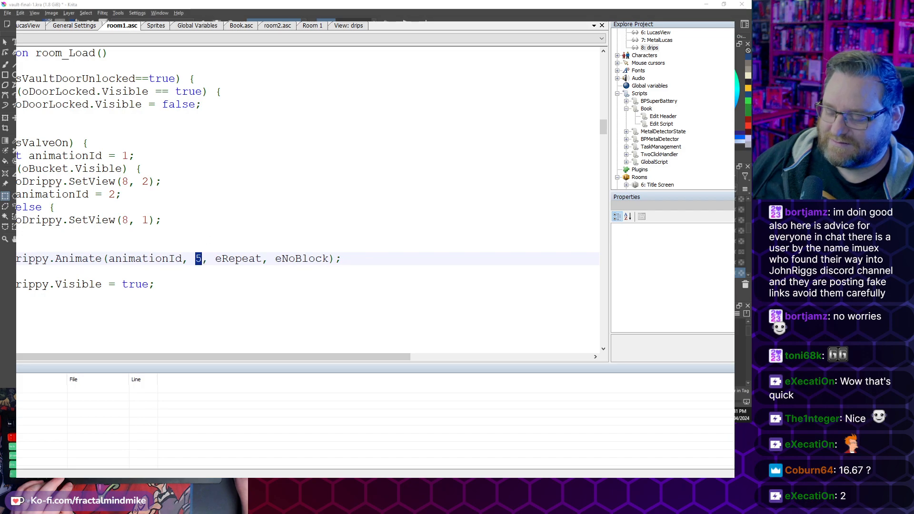
Set the oDrippy.Animate delay to 4, make the valve condition in room_Load compare with ==false, then save and run the game
type("4")
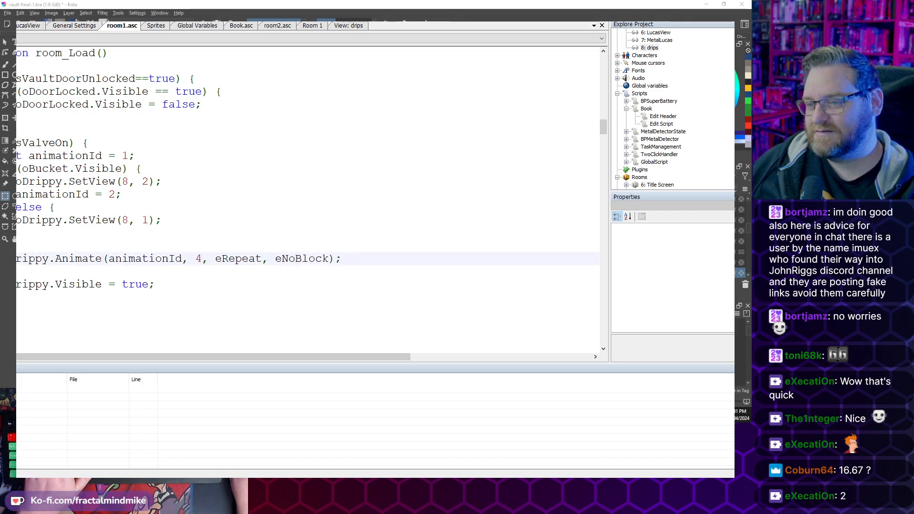
left_click(72, 143)
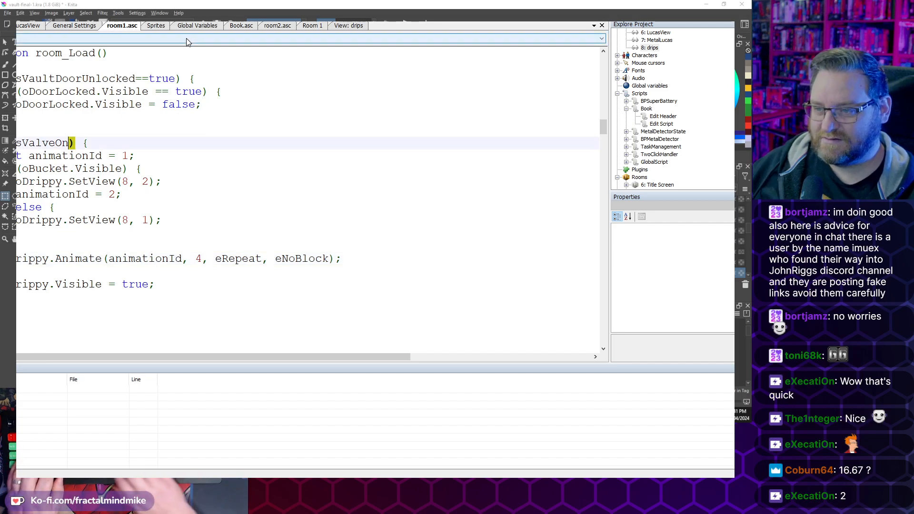
type("=false")
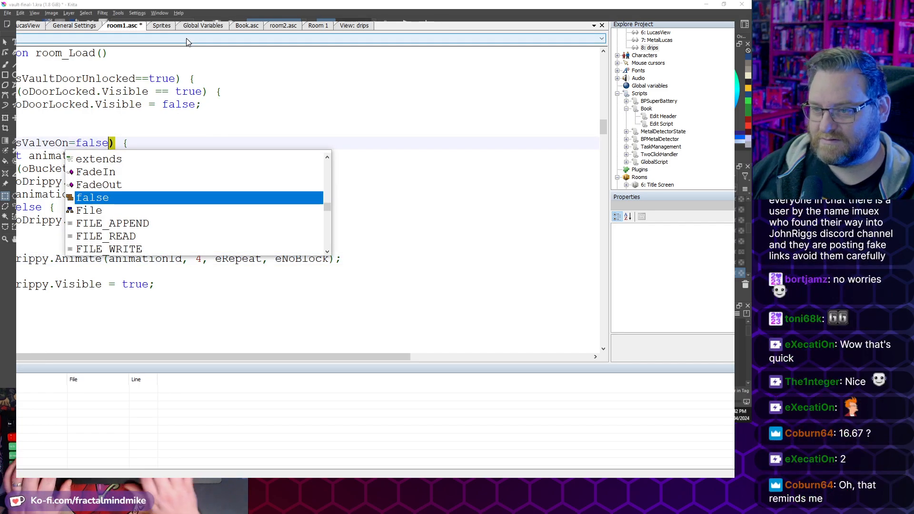
key("Left")
key("Left")
key("Left")
key("Left")
type("=")
key("Down")
key("ctrl+s")
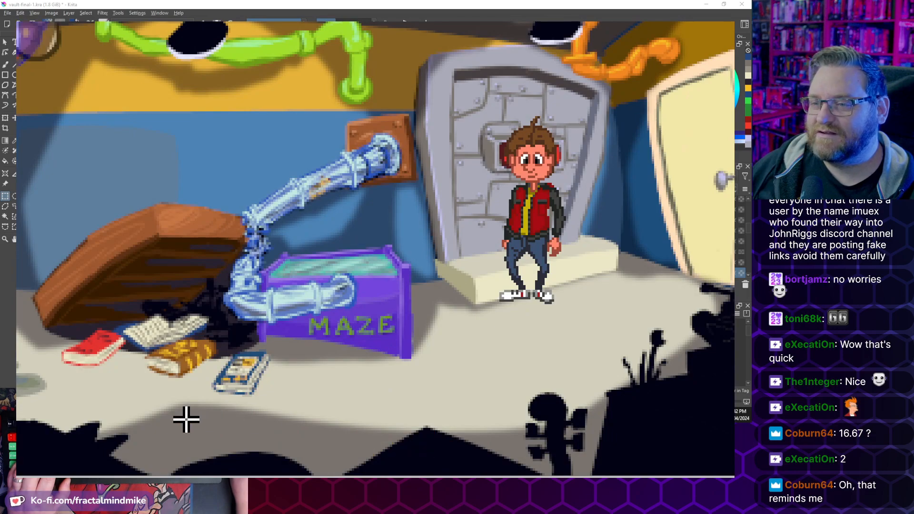
Check the drip near the puddle in the test game, then set the oDrippy.Animate delay to 2 and save the script
left_click(119, 414)
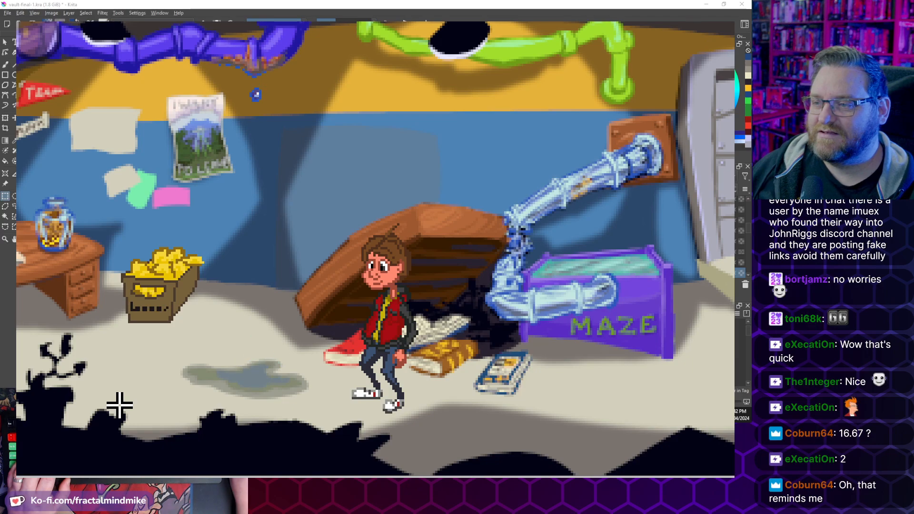
key("alt+x")
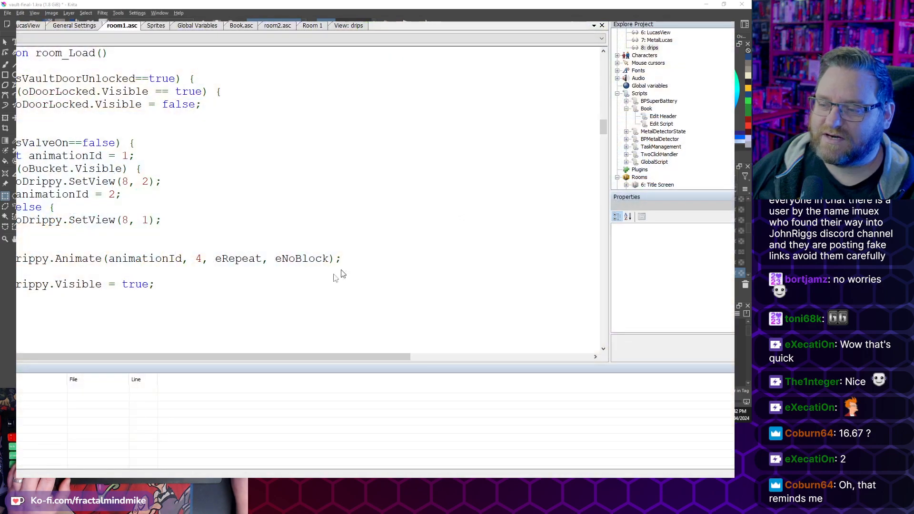
double_click(199, 258)
type("2")
left_click(321, 233)
key("ctrl+s")
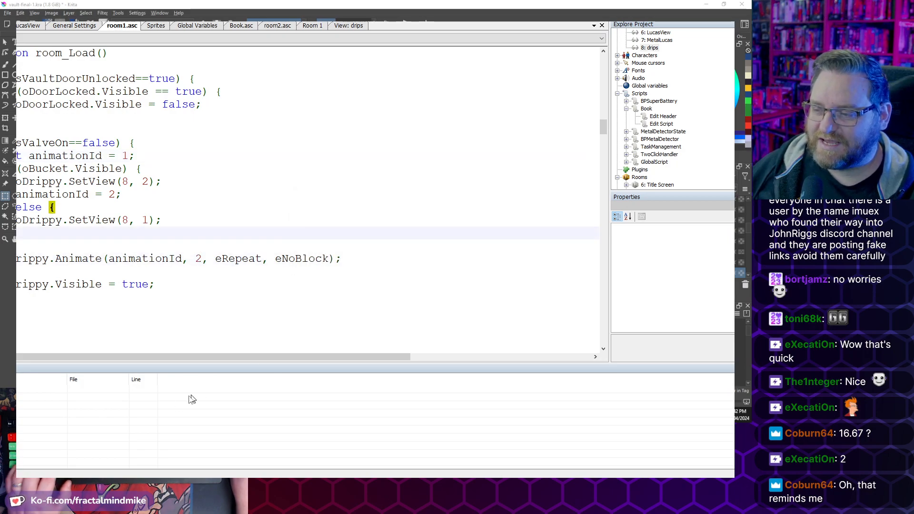
Save and run the game again, walk the character towards the puddle to check the drip speed, and quit
mouse_move(262, 478)
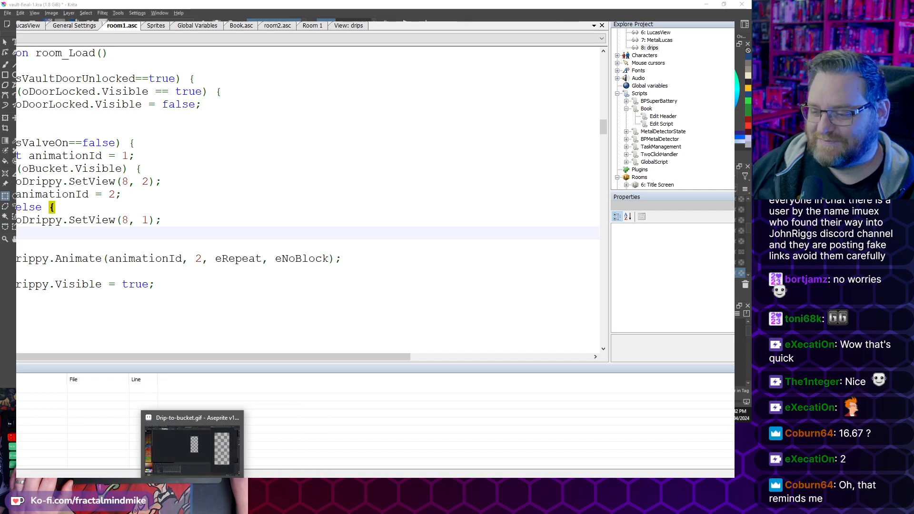
left_click(238, 476)
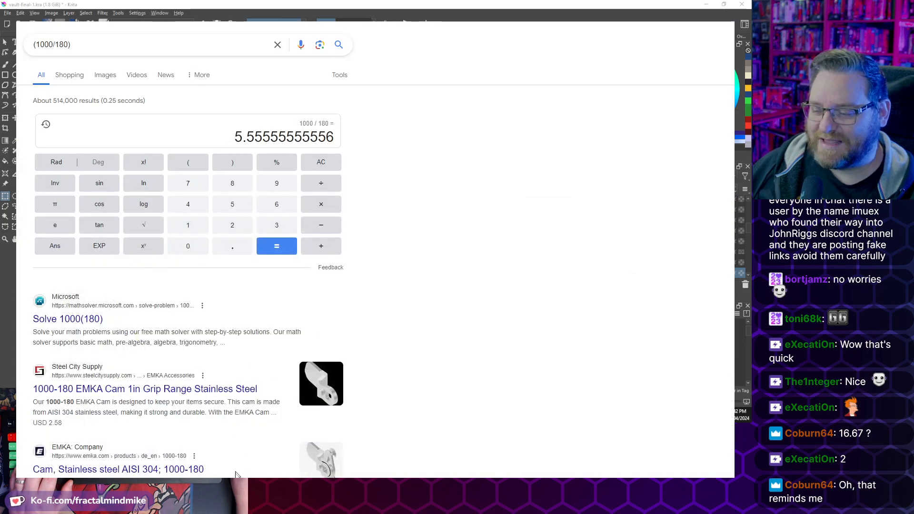
key("alt+Tab")
left_click(333, 220)
left_click(410, 271)
key("ctrl+s")
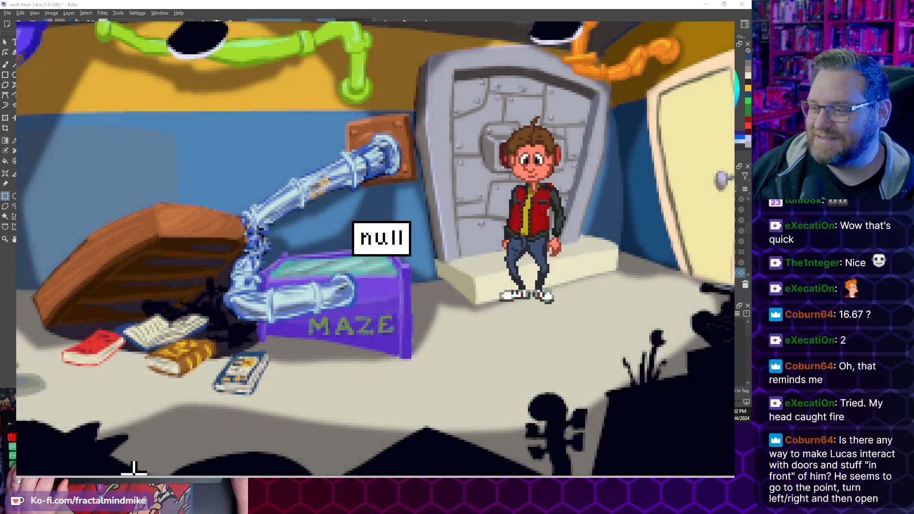
left_click(130, 440)
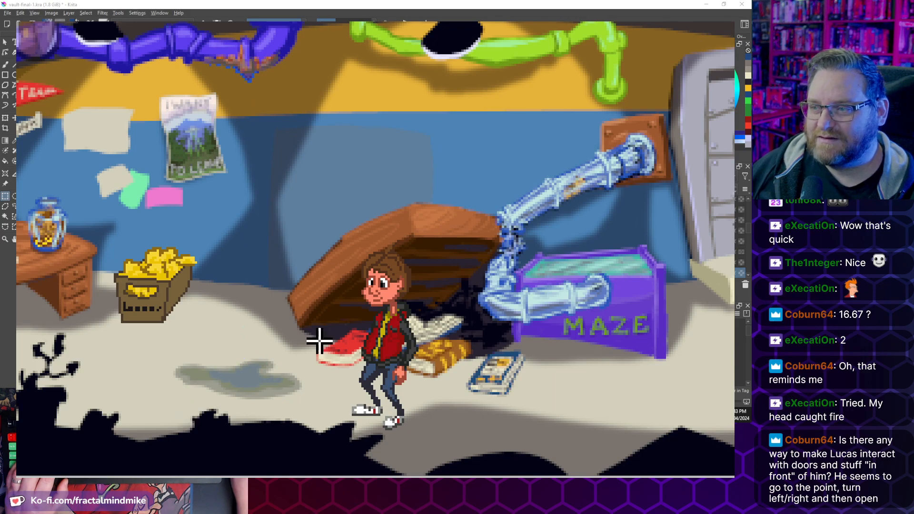
left_click(725, 19)
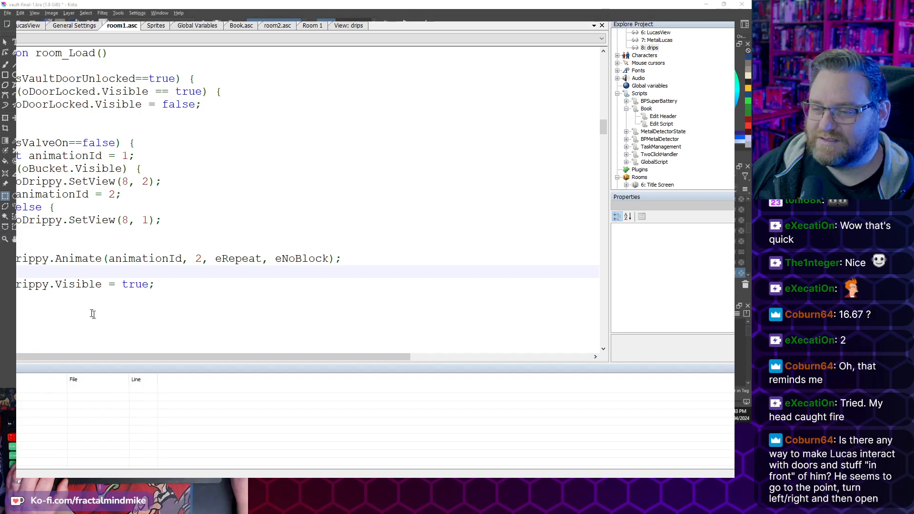
Remove the ==false comparison from the valve condition in room_Load and save the script
left_click(30, 156)
left_click(101, 133)
double_click(102, 142)
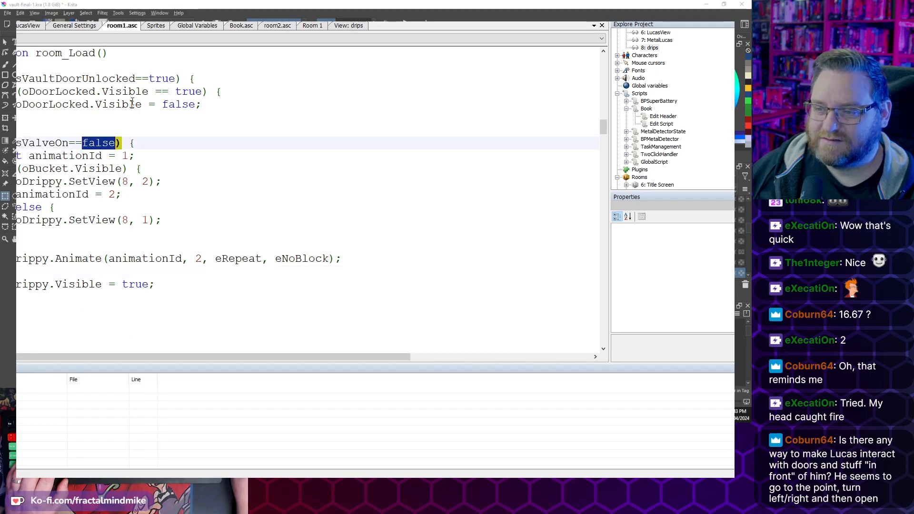
key("BackSpace")
key("BackSpace")
key("BackSpace")
key("ctrl+s")
left_click(141, 169)
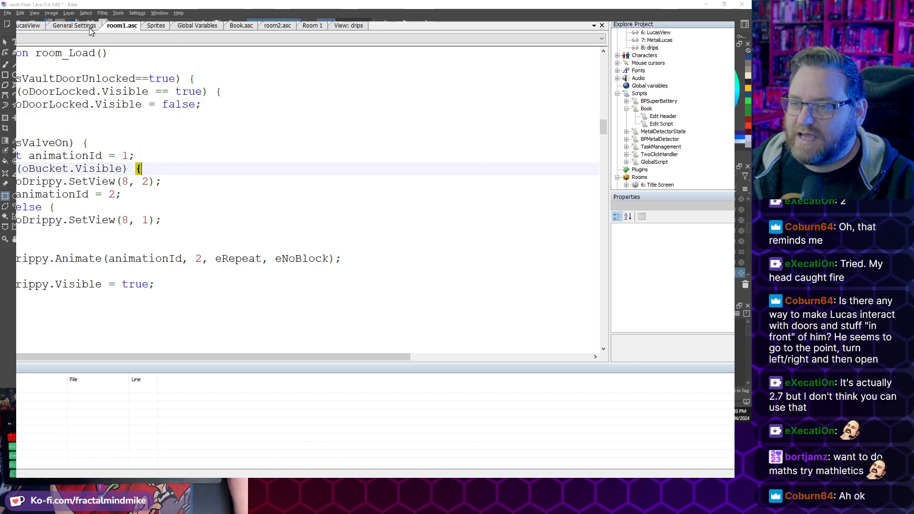
Select the hStoreRoom hotspot in Room 1 and open the script function for its Interact hotspot event
left_click(310, 26)
scroll(85, 292, "down", 5)
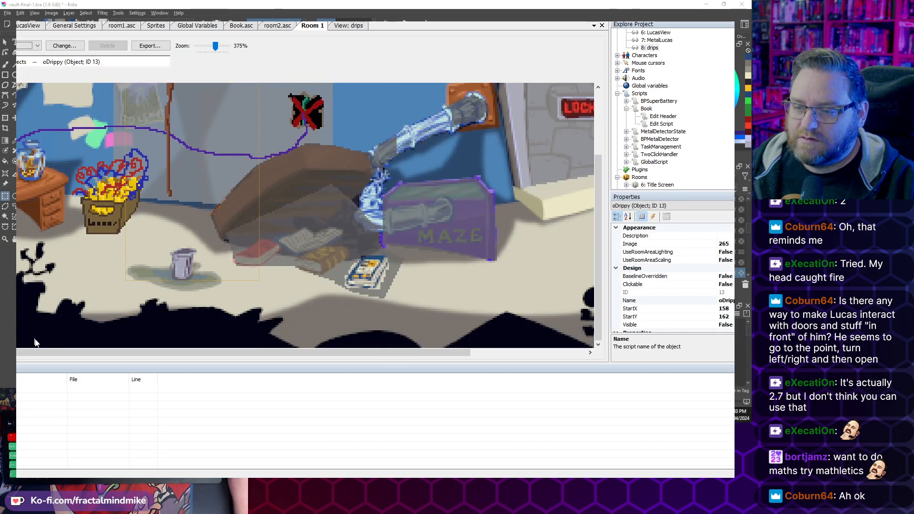
scroll(30, 349, "left", 3)
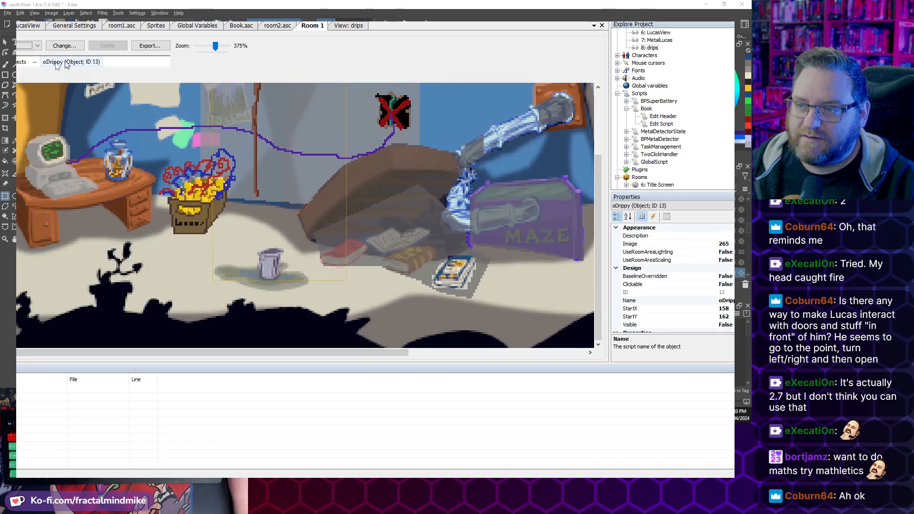
left_click(21, 62)
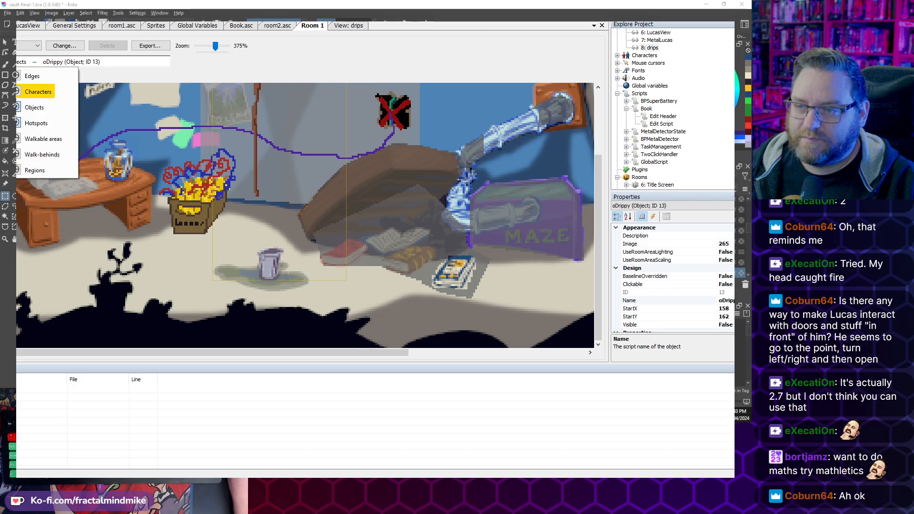
left_click(36, 124)
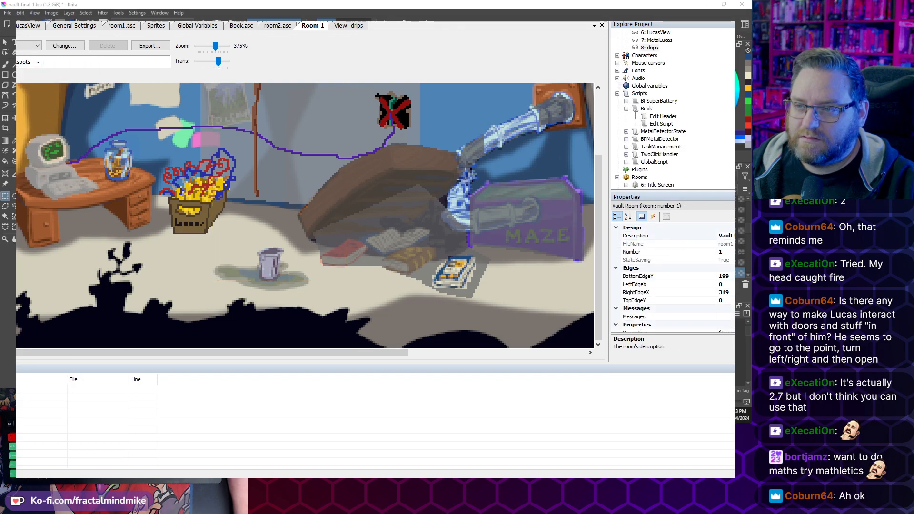
left_click(89, 234)
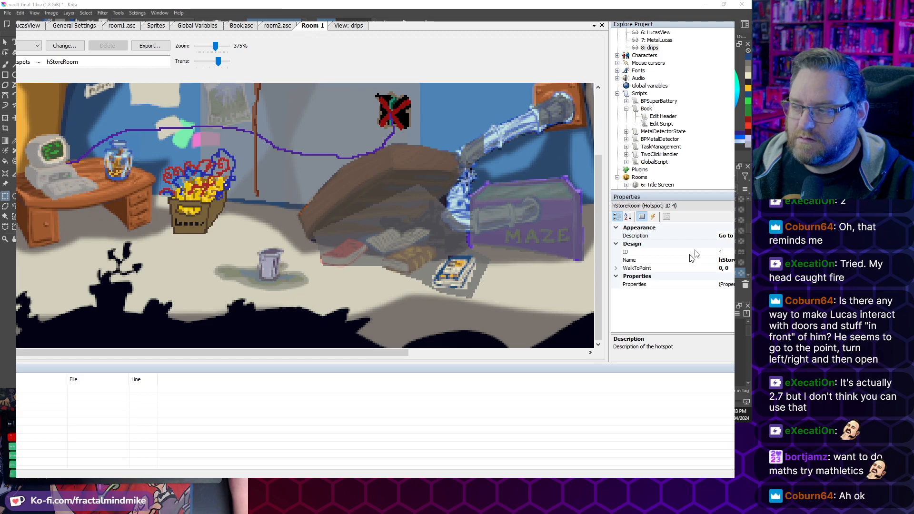
left_click(654, 217)
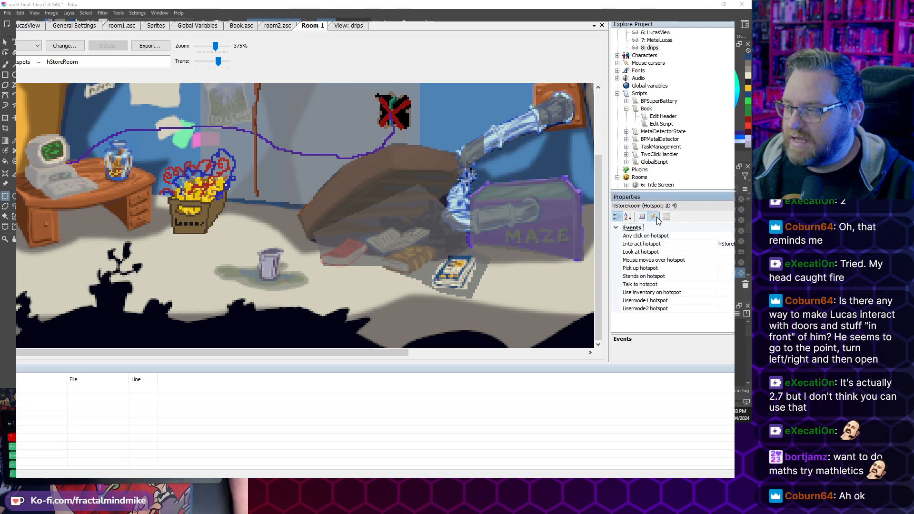
left_click(704, 244)
left_click(730, 243)
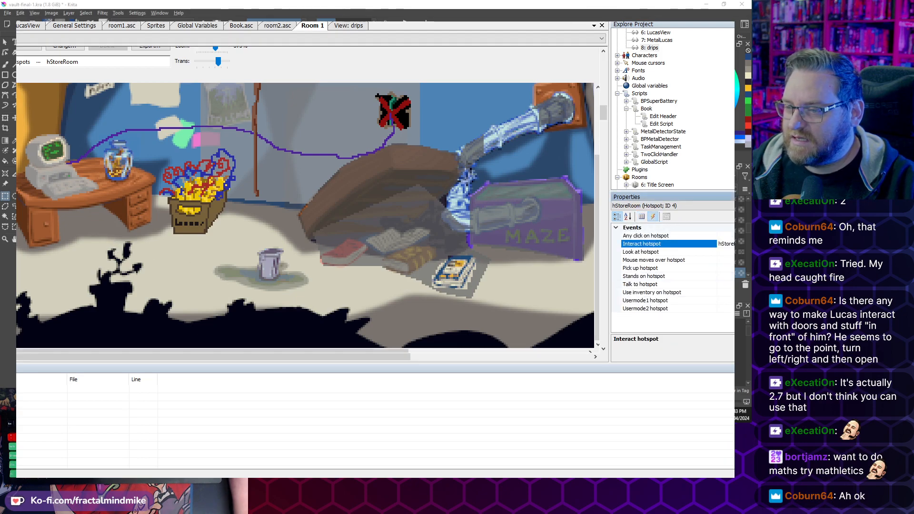
Examine the room number, first coordinates and first facing direction in the player_enter call of hStoreRoom_Interact
double_click(48, 181)
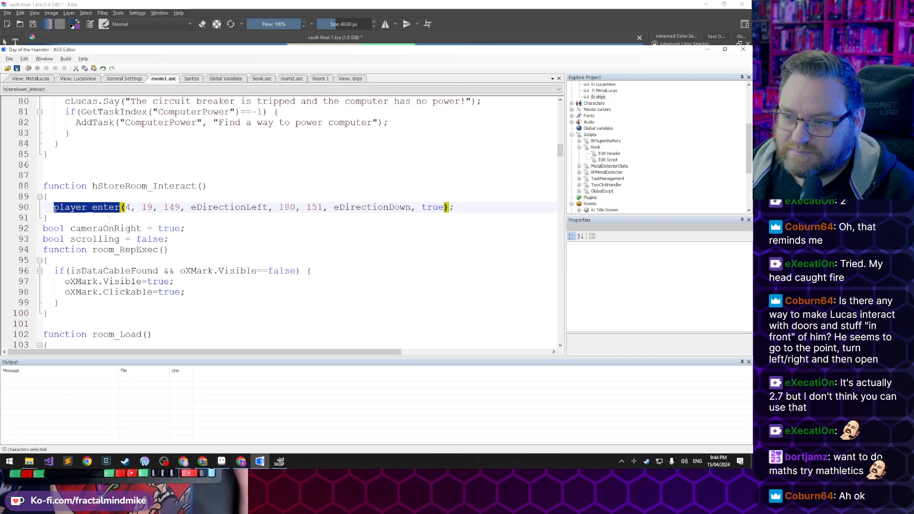
left_click(126, 207)
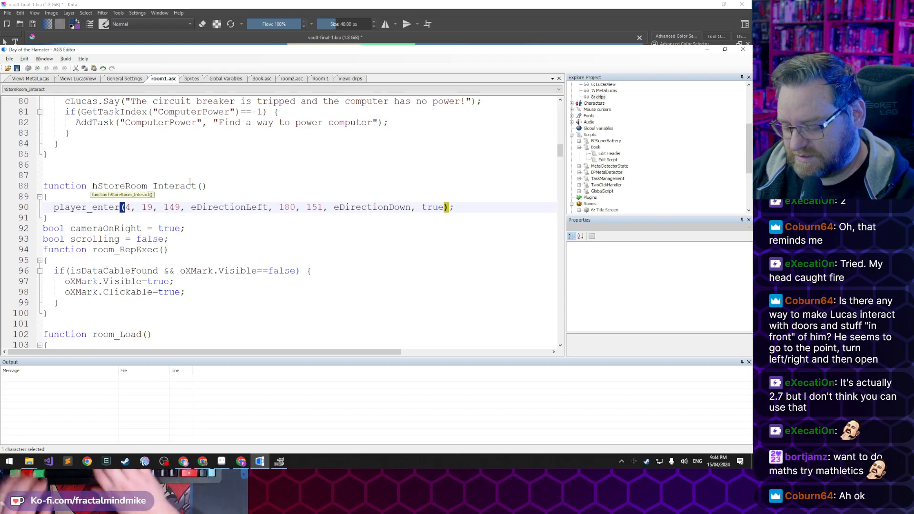
type("(")
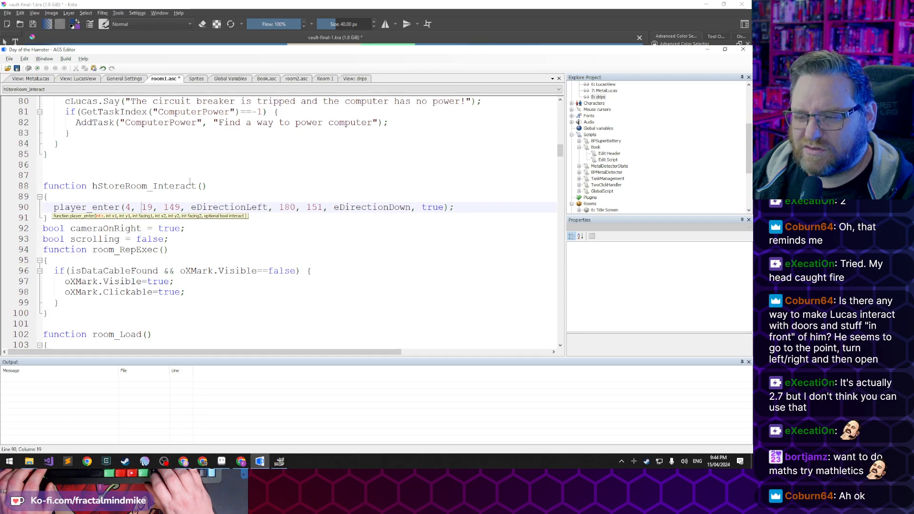
key("shift+Right")
key("shift+Right")
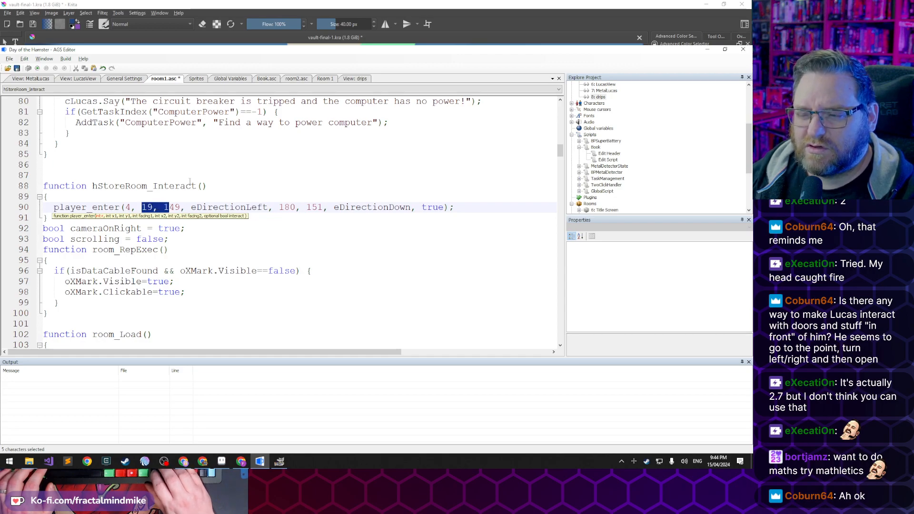
key("Right")
key("Right")
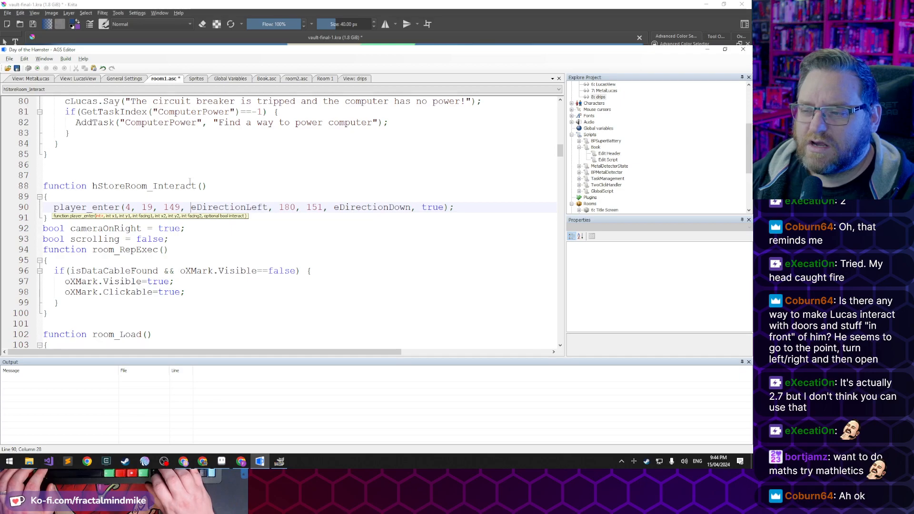
key("ctrl+shift+Right")
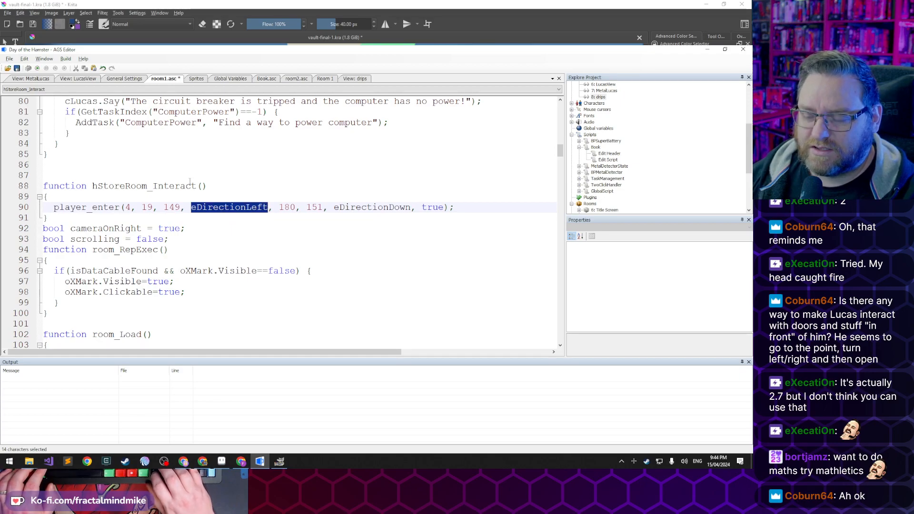
Examine the second coordinate pair and second facing direction in the same player_enter call
key("Right")
key("shift+Right")
key("shift+Right")
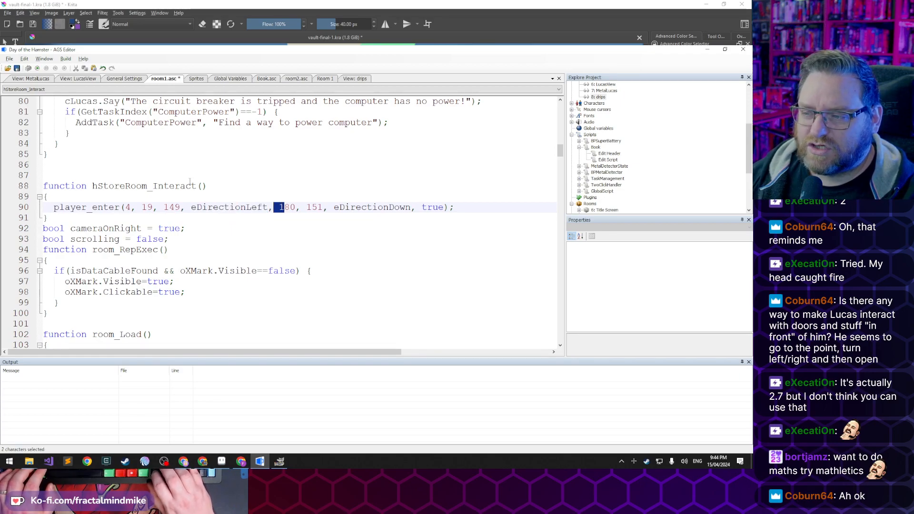
key("shift+Right")
key("shift+Right")
key("shift+Right")
key("Right")
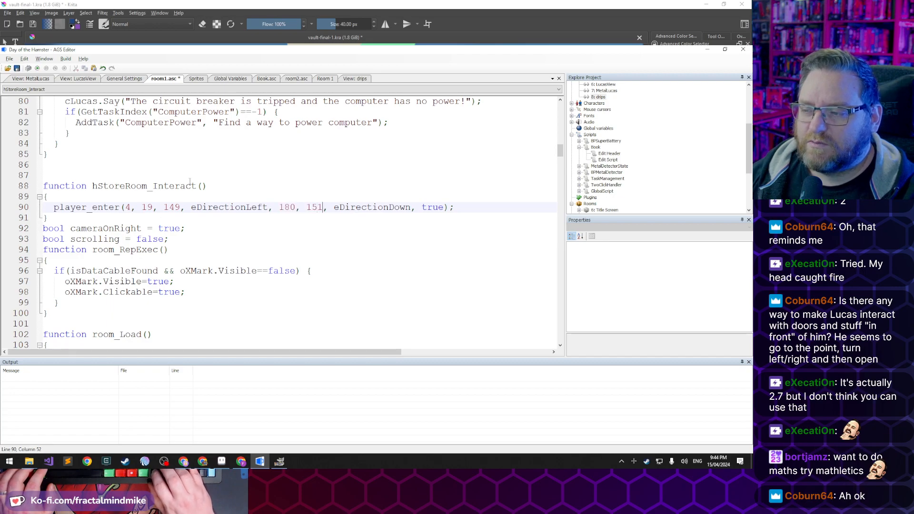
key("ctrl+shift+Right")
key("Right")
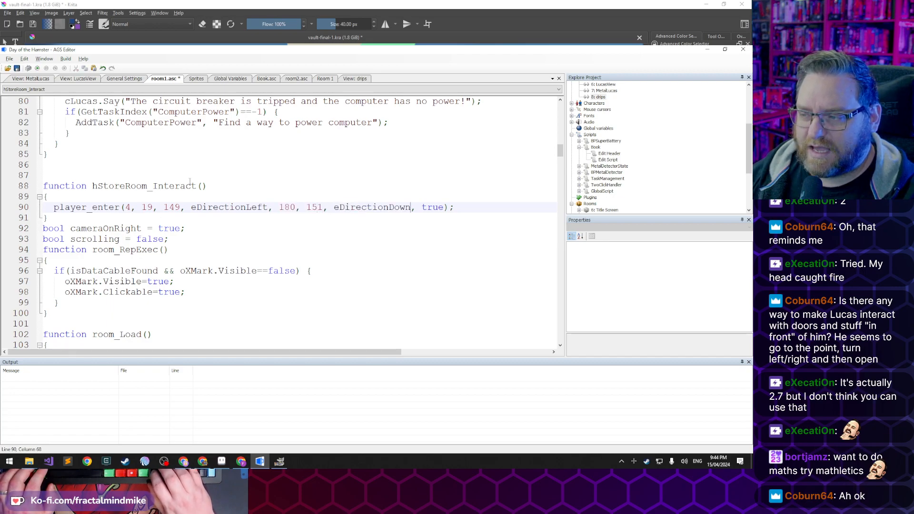
key("Right")
key("Left")
key("Left")
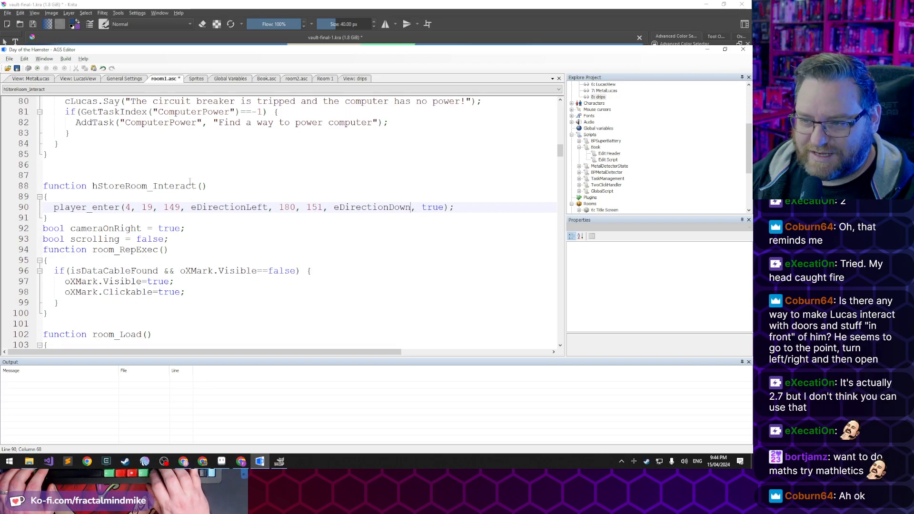
Save the room1 script and put the text cursor back among the first arguments of the player_enter call
key("Left")
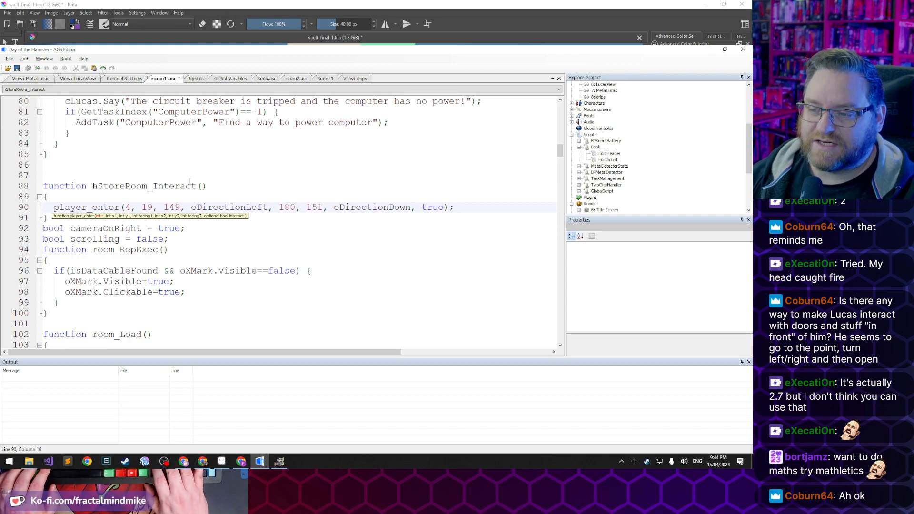
key("End")
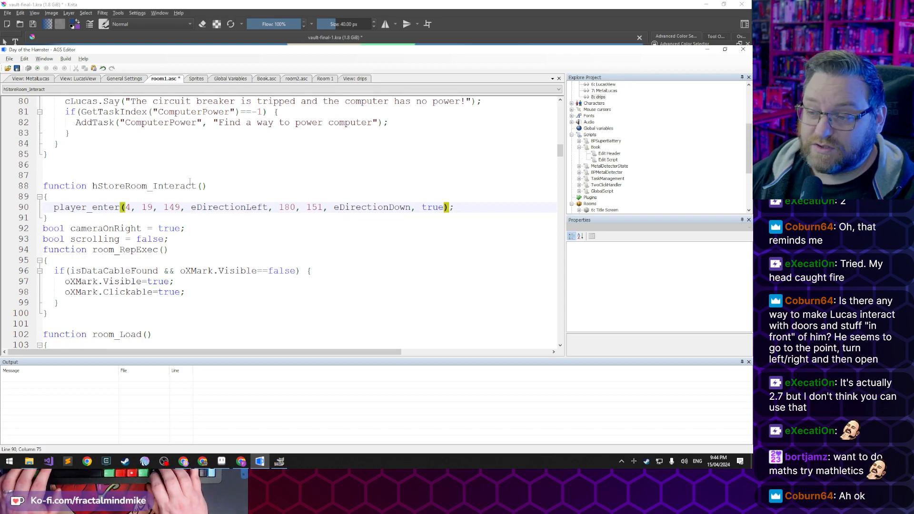
key("ctrl+s")
key("Down")
key("Up")
key("Home")
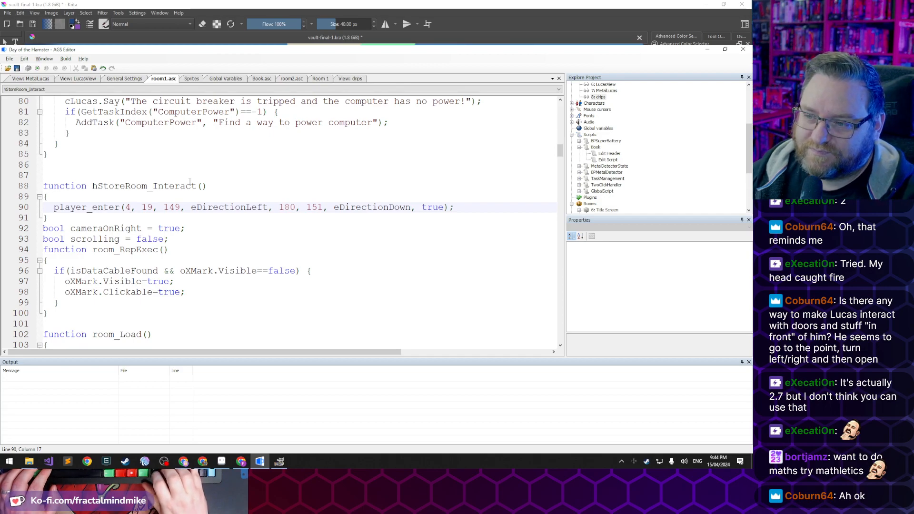
key("Right")
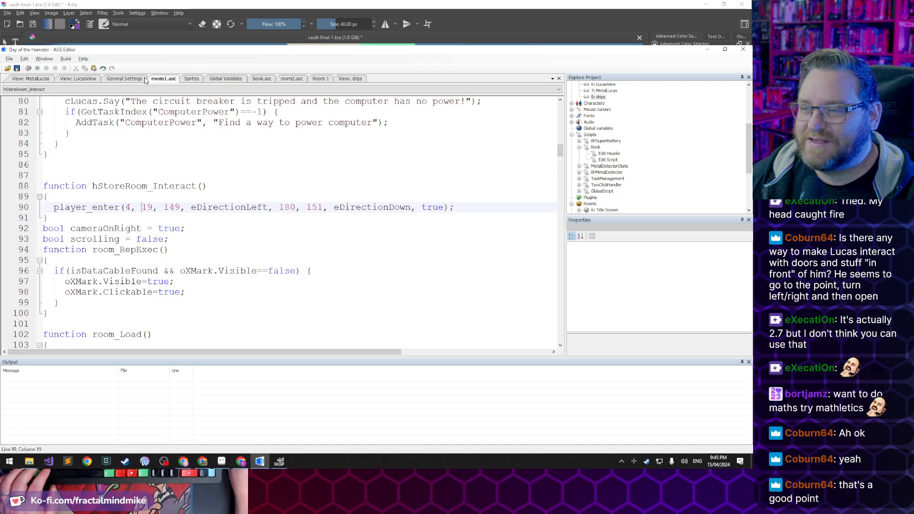
Switch Room 1 to object editing and place a new object on the floor in front of the computer desk
left_click(321, 79)
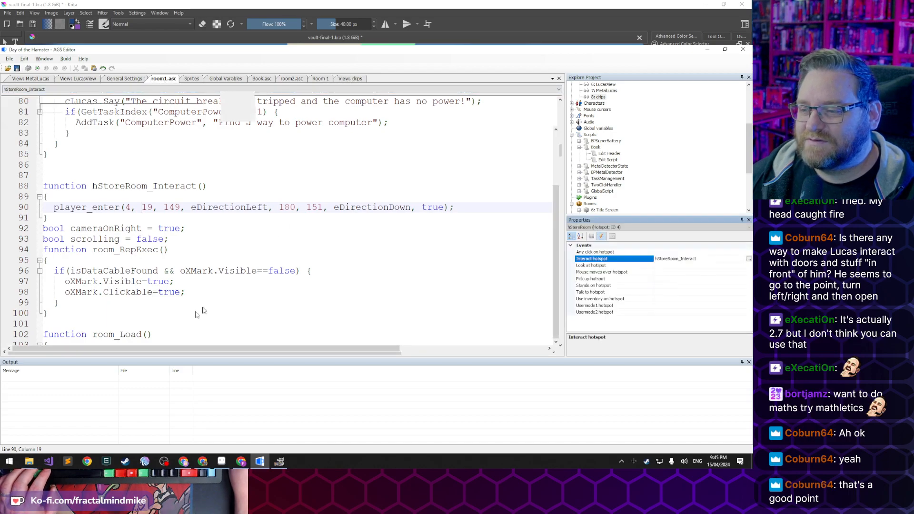
left_click(61, 109)
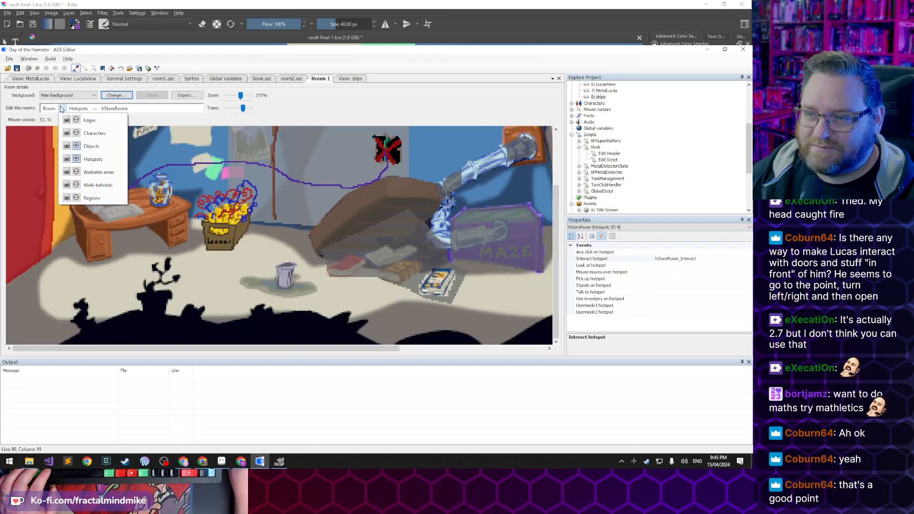
left_click(83, 149)
right_click(77, 274)
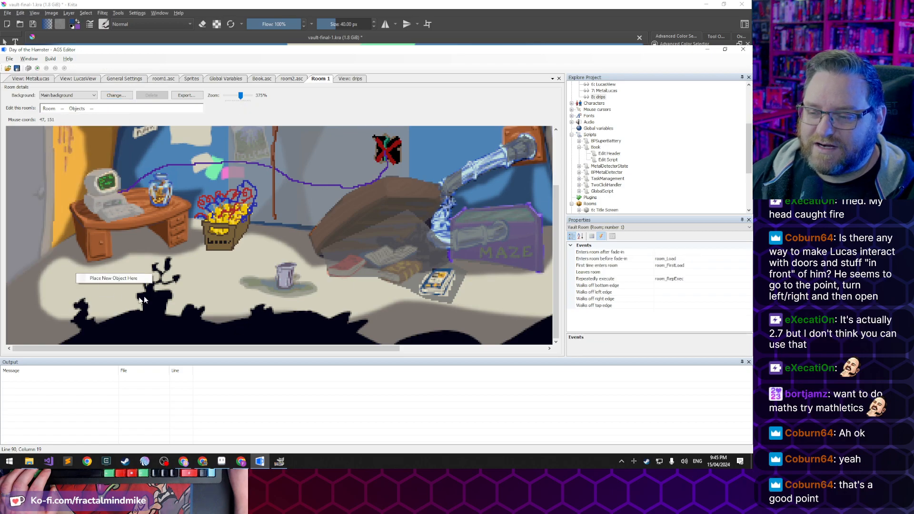
left_click(101, 278)
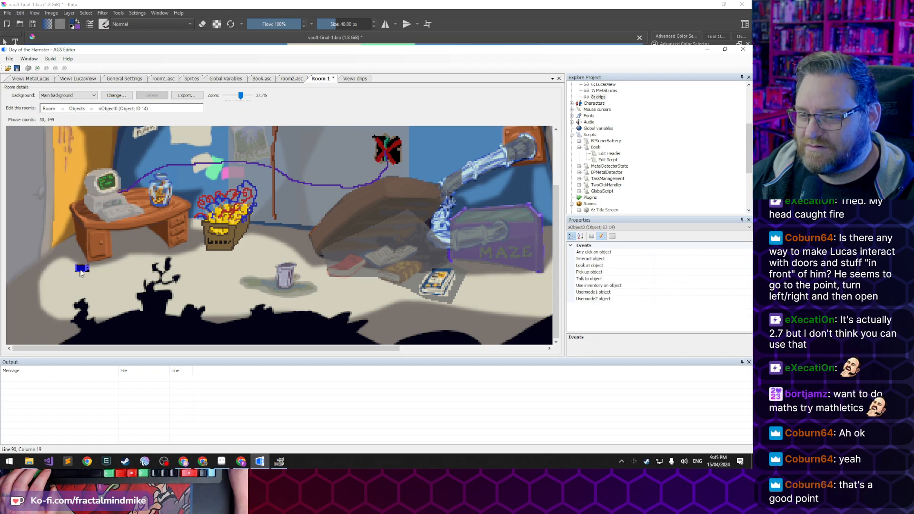
Set the new object's image to sprite 234 from the lucas character folder
left_click(590, 237)
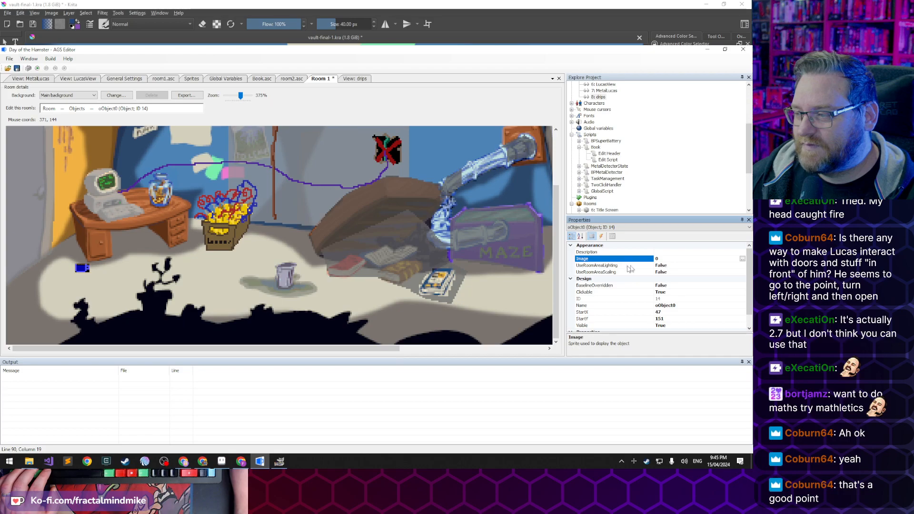
left_click(742, 258)
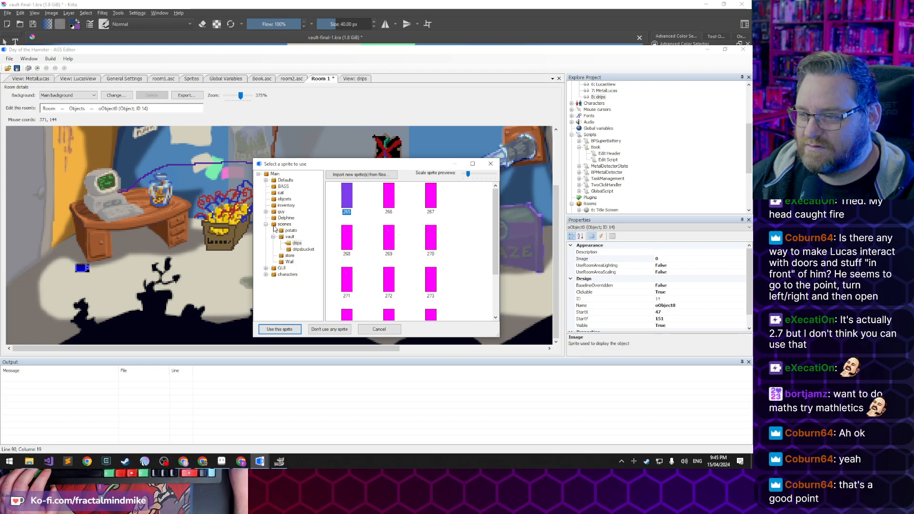
double_click(285, 275)
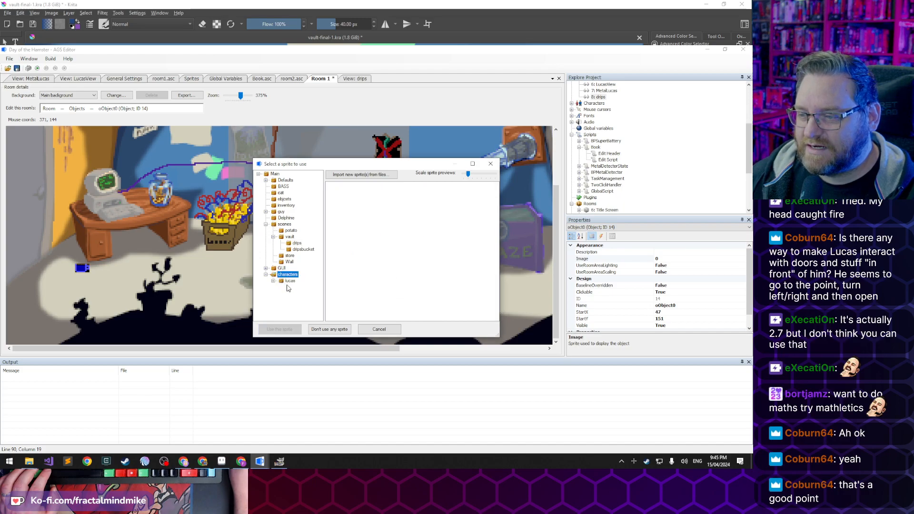
left_click(289, 281)
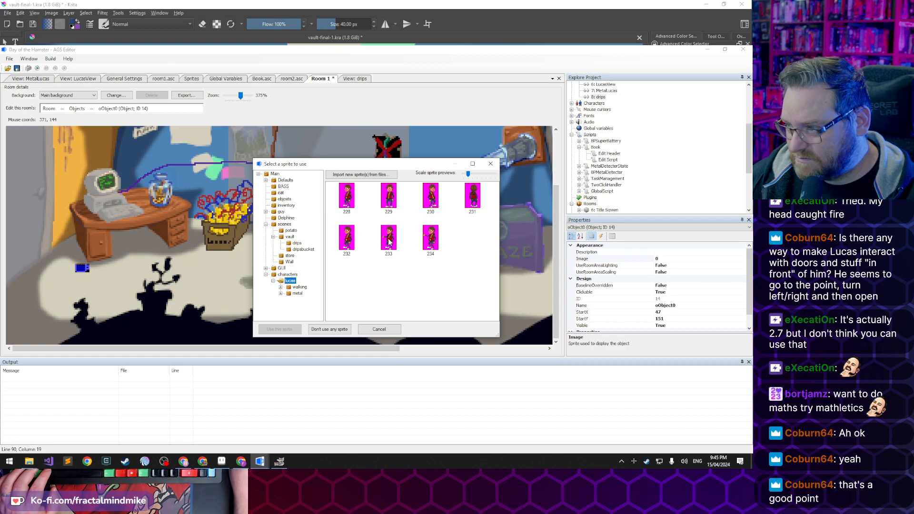
left_click(436, 239)
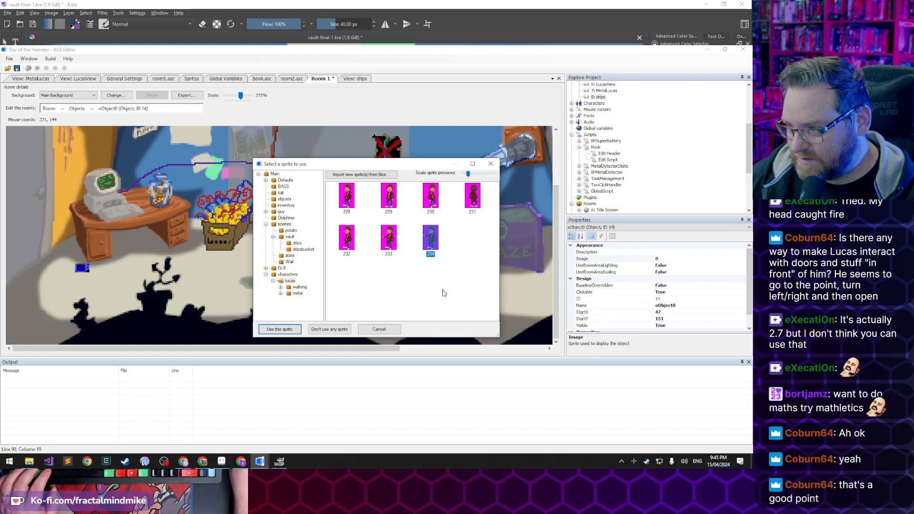
double_click(429, 238)
Move the Lucas object beside the desk to about StartX 21, StartY 149, and copy the mouse coordinates at his feet
left_click_drag(124, 230, 83, 217)
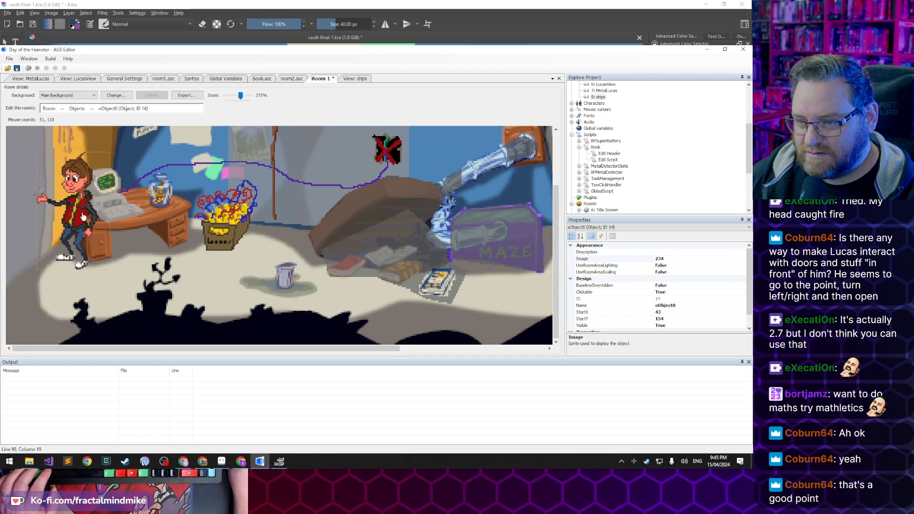
right_click(79, 271)
right_click(72, 272)
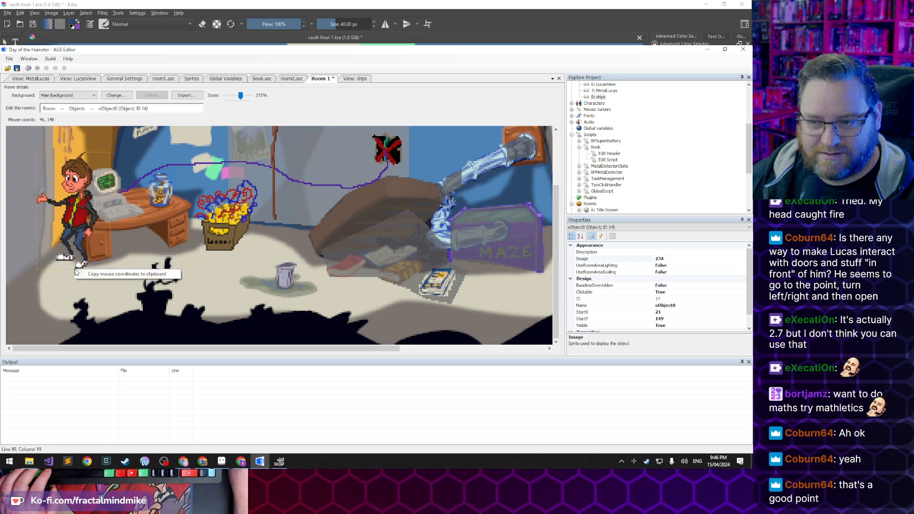
left_click(105, 274)
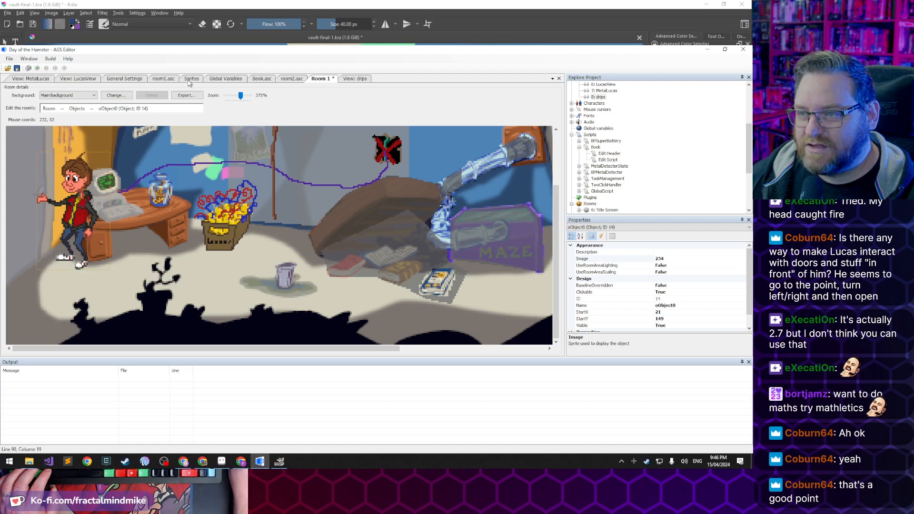
Set the walk-to coordinates in hStoreRoom_Interact's player_enter call to 46, 148 and save the room1 script
left_click(172, 80)
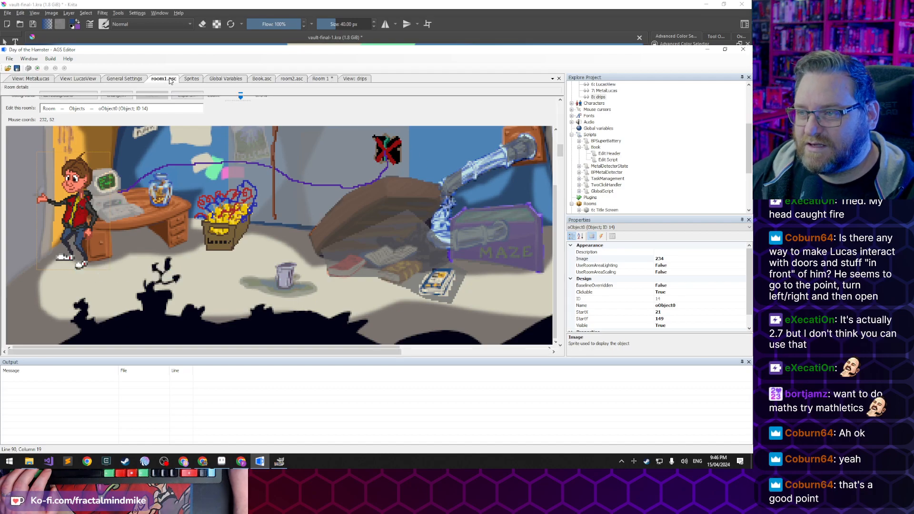
left_click_drag(142, 207, 180, 207)
type("46, 148")
key("ctrl+s")
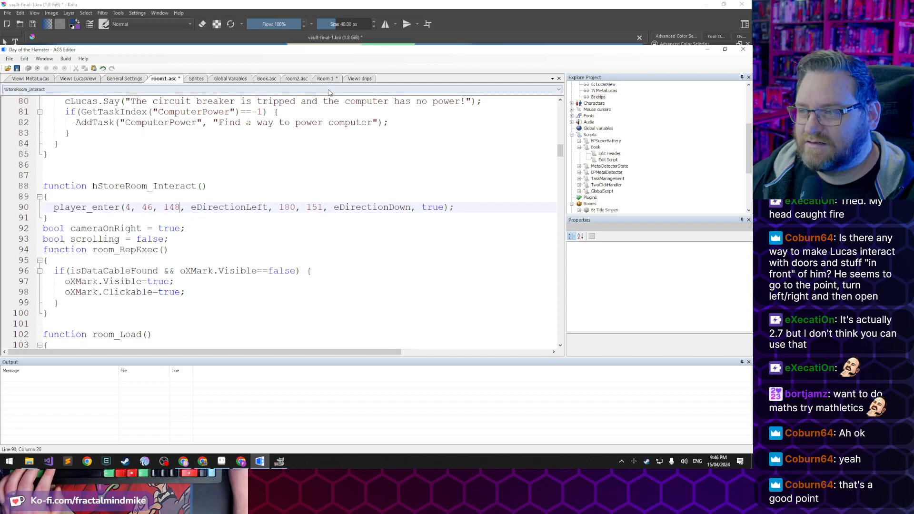
In Room 1, set the Lucas placeholder object's Clickable and Visible properties to False
left_click(320, 79)
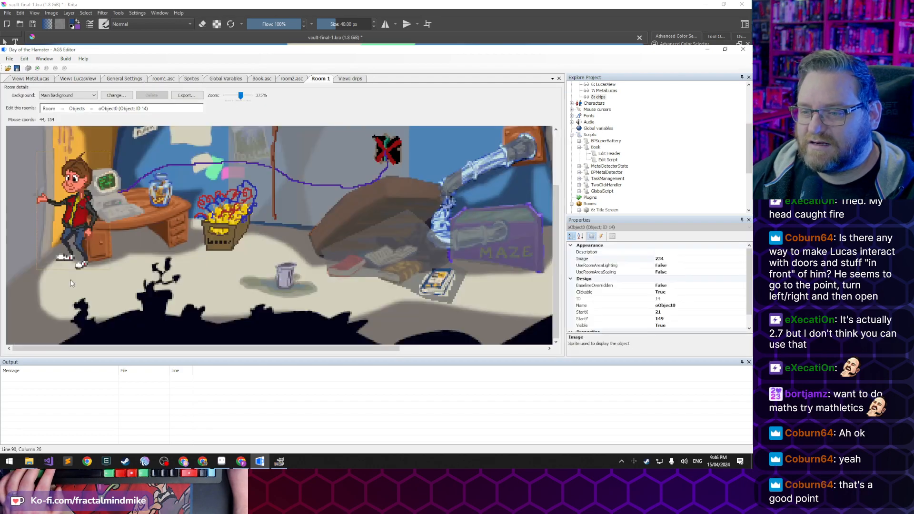
double_click(606, 295)
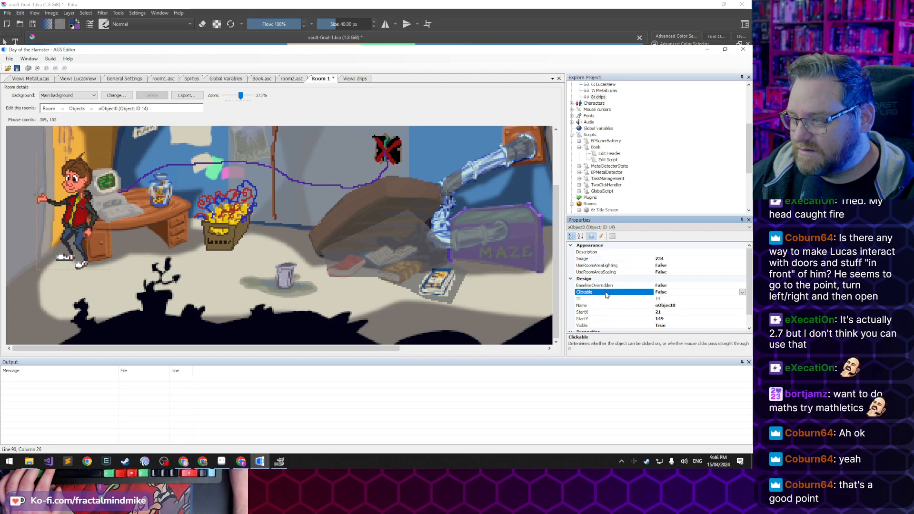
double_click(614, 325)
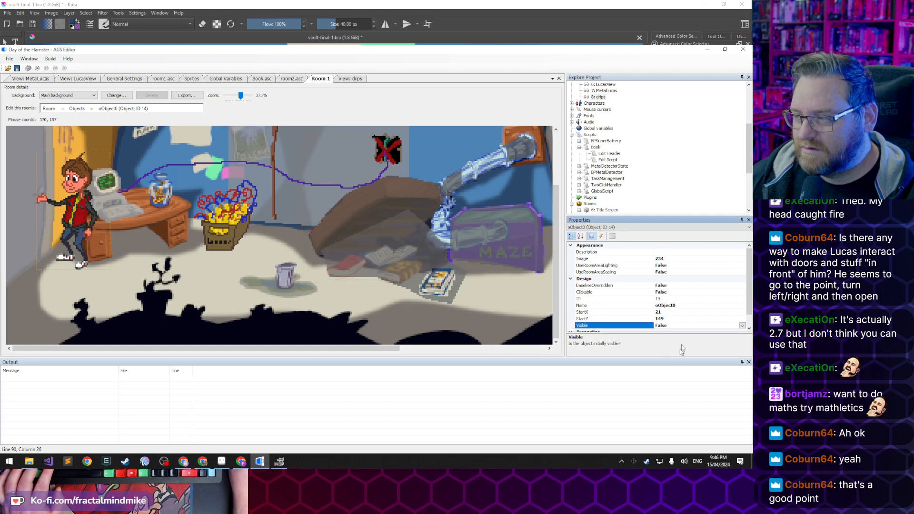
Run the game, test Lucas entering the Store Room door and walking around inside, and close the game
left_click(37, 68)
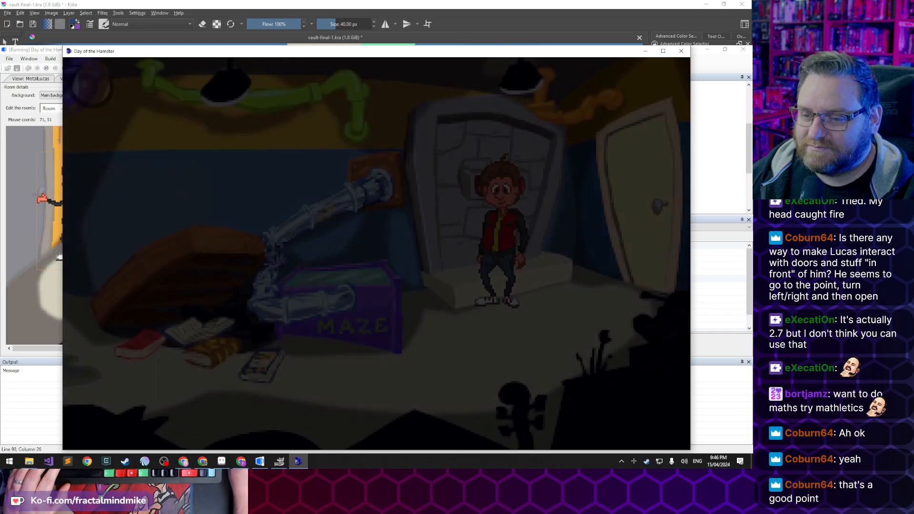
left_click(128, 396)
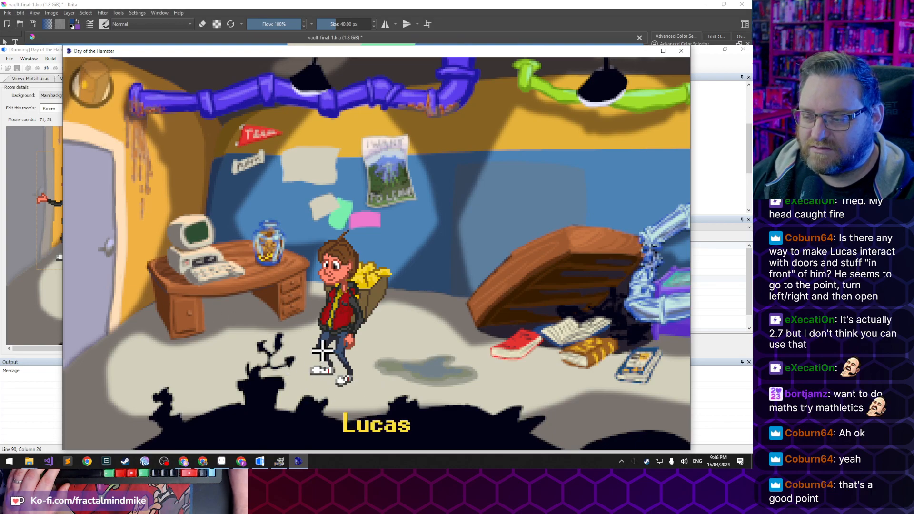
left_click(110, 252)
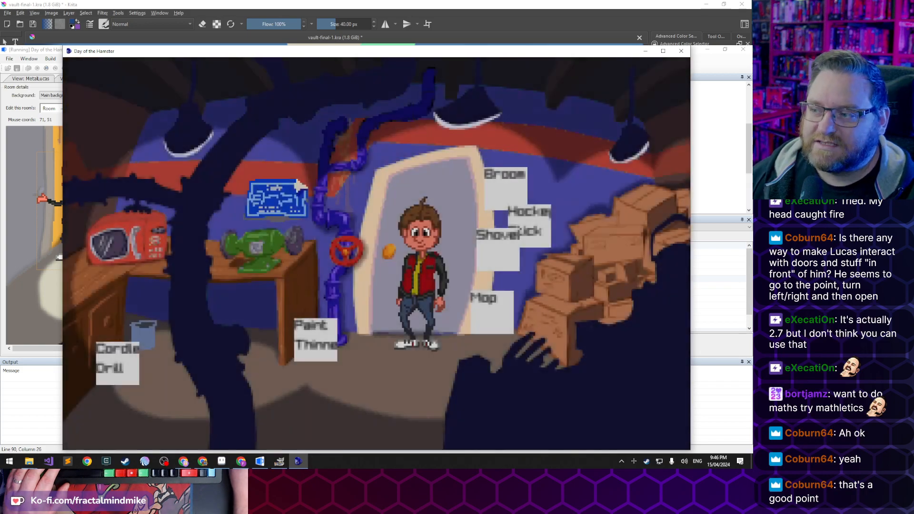
left_click(364, 413)
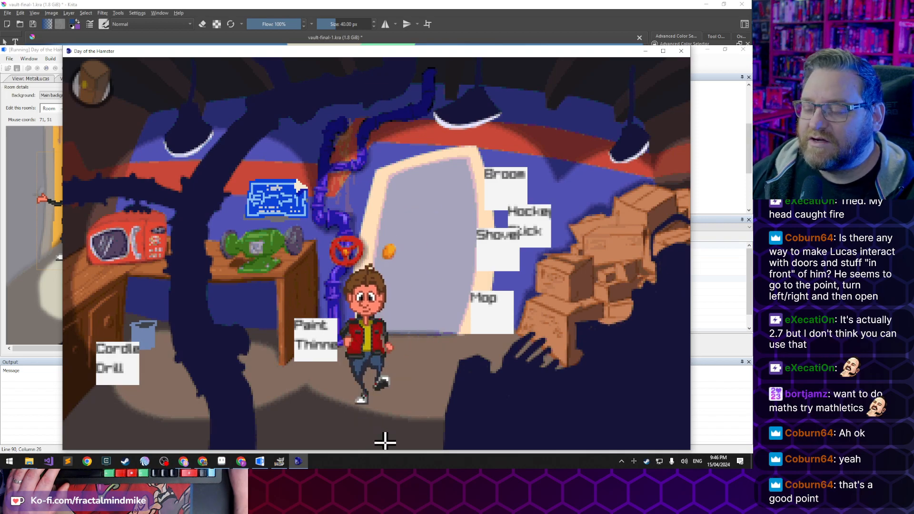
left_click(306, 402)
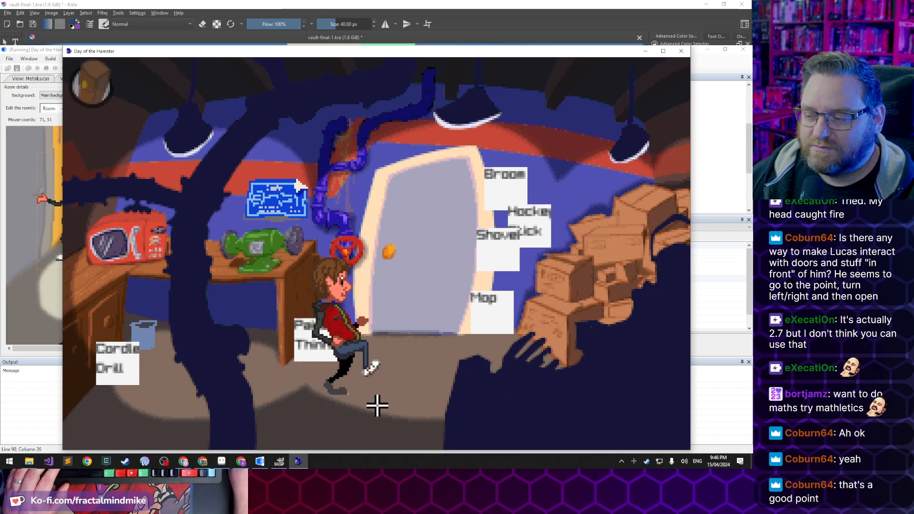
left_click(372, 385)
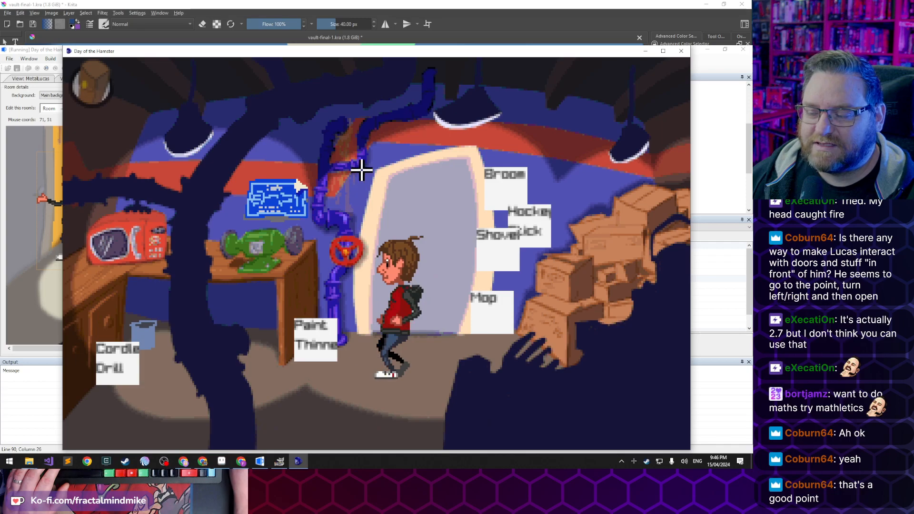
left_click(681, 51)
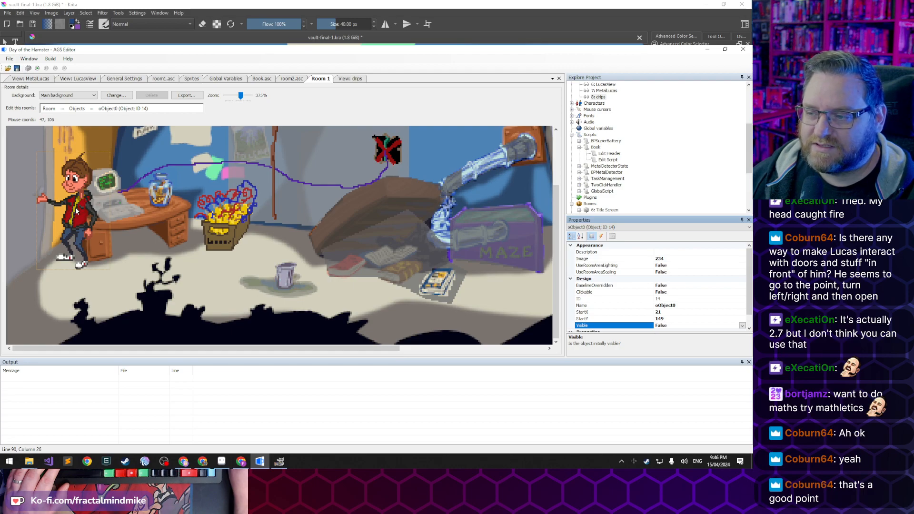
Move the Lucas object in front of the box beside the desk, to about StartX 109, StartY 143, and check its properties
left_click_drag(70, 208, 199, 200)
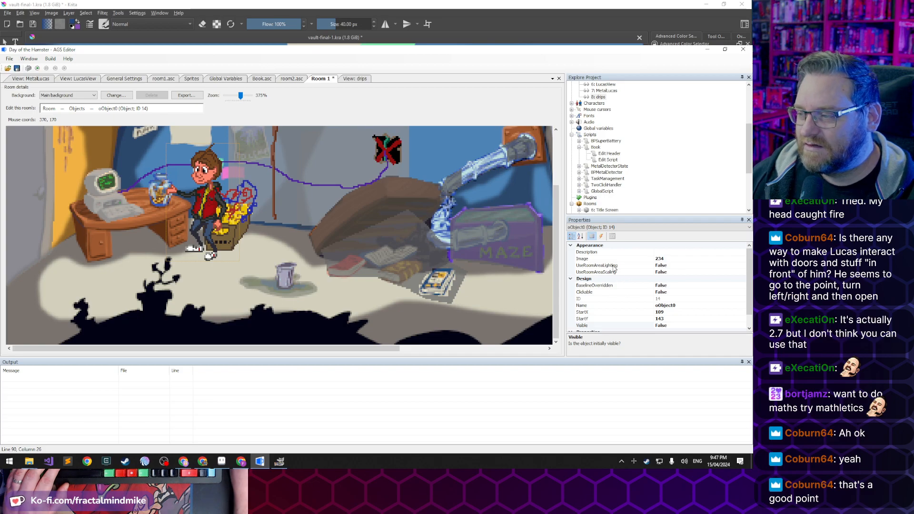
left_click(601, 259)
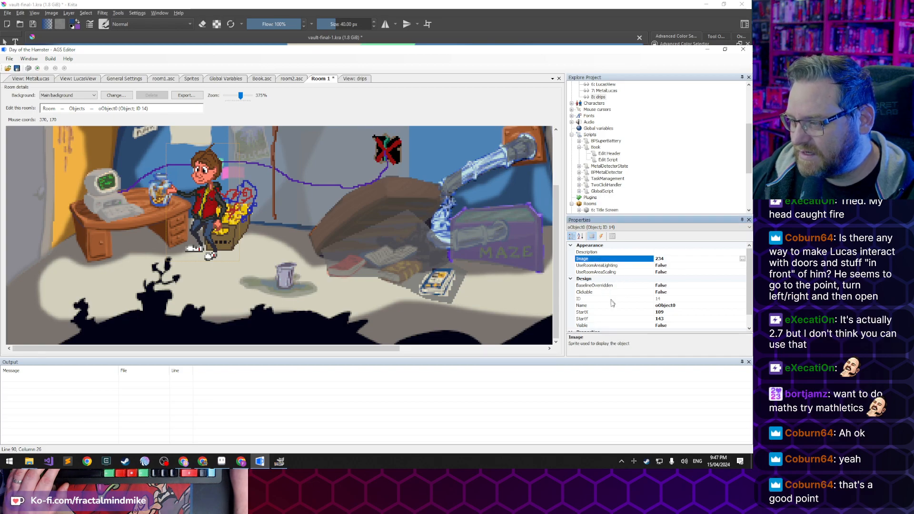
left_click(609, 326)
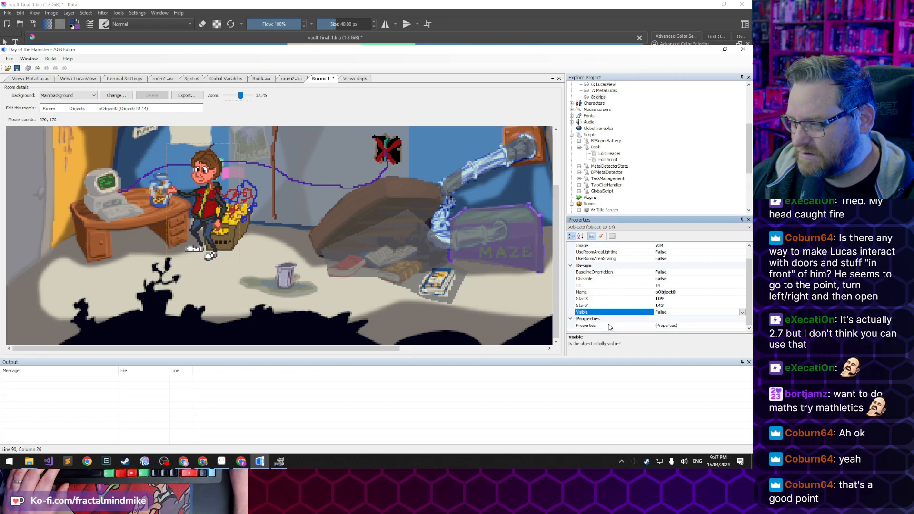
left_click(604, 259)
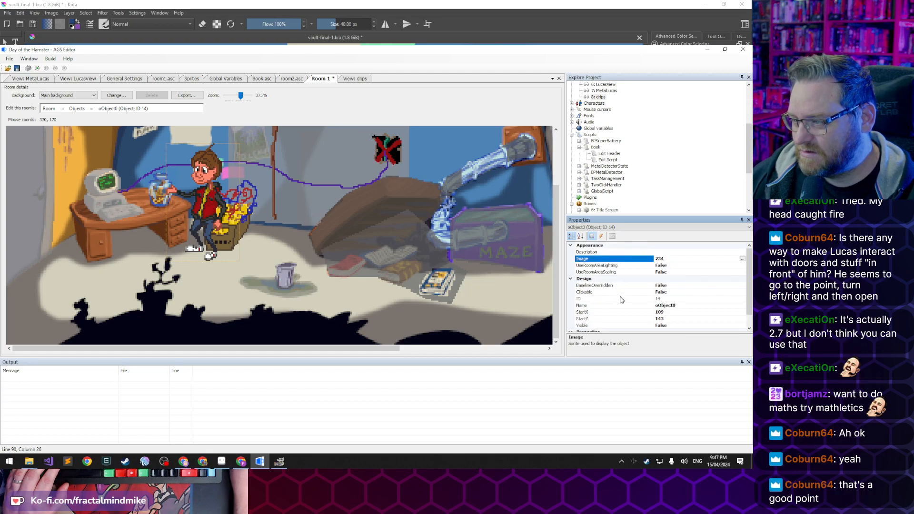
scroll(625, 320, "down", 1)
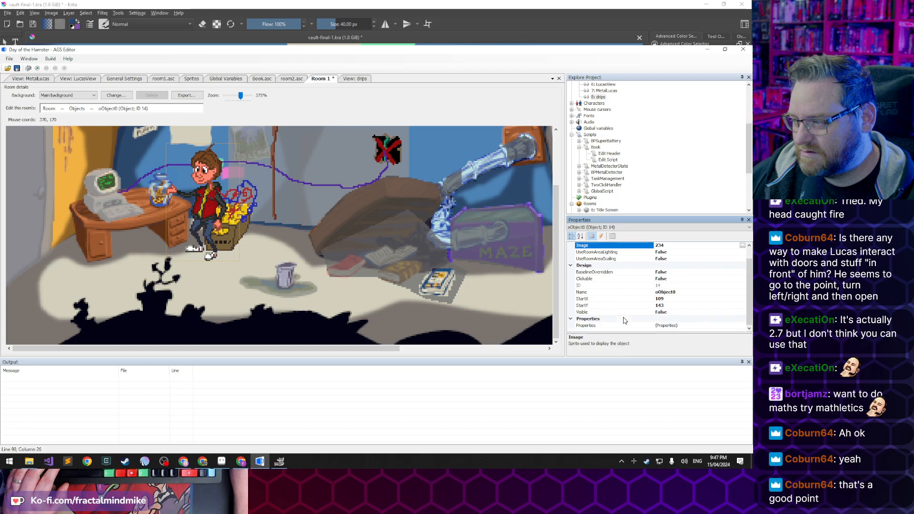
scroll(625, 318, "up", 1)
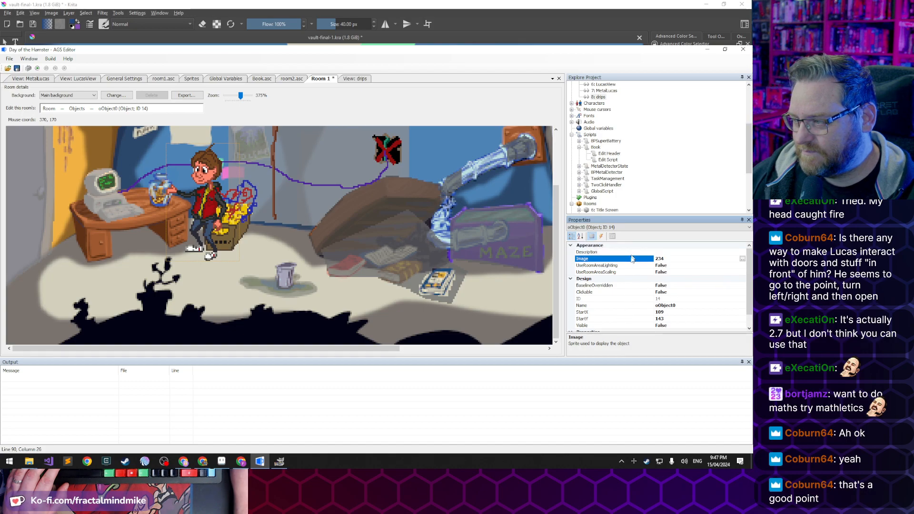
Move the Lucas object across the room to the floor between the vault and the far door, about StartX 430, StartY 132
left_click_drag(169, 224, 507, 257)
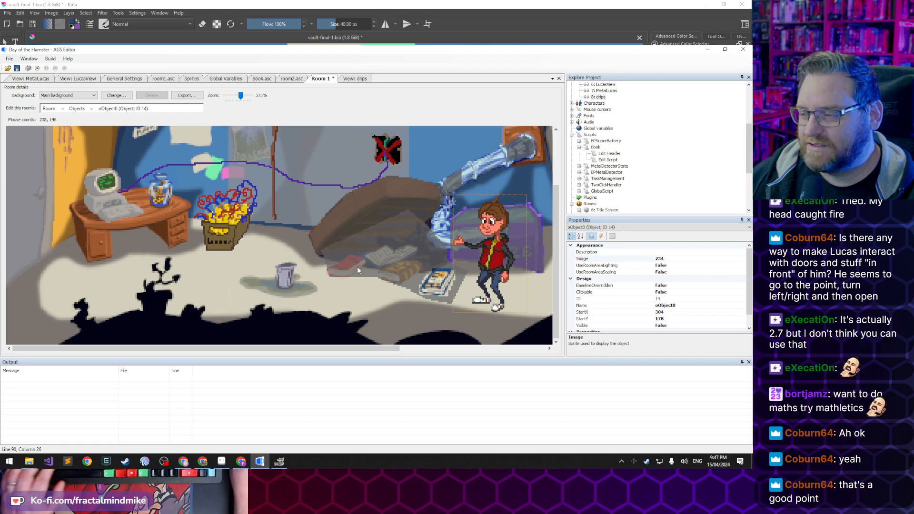
left_click_drag(333, 348, 485, 348)
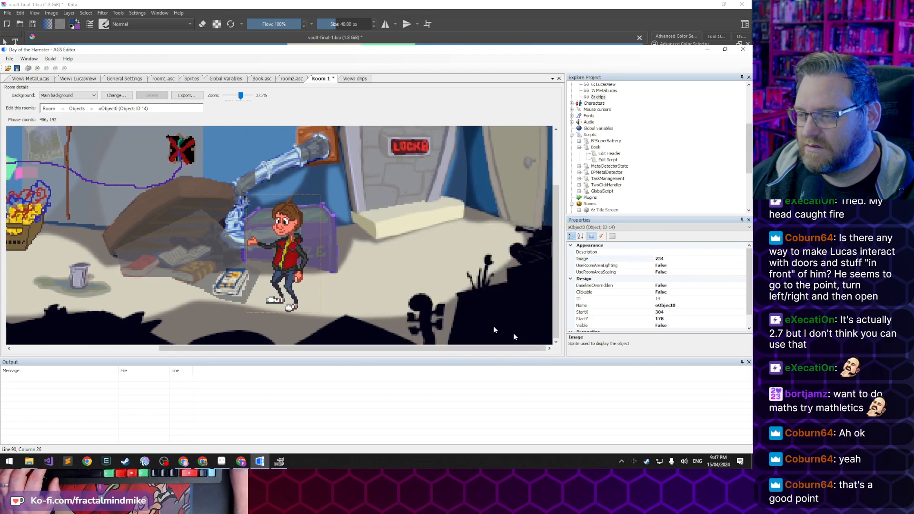
left_click_drag(284, 265, 492, 192)
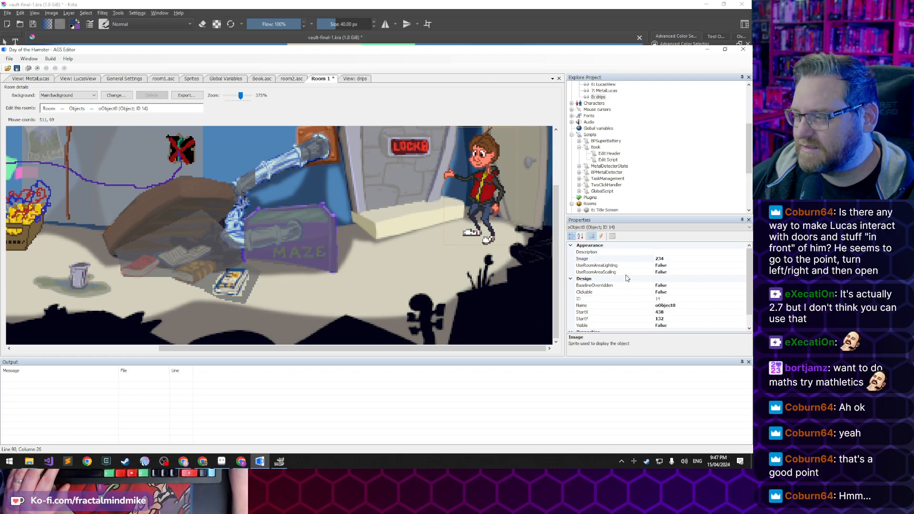
left_click_drag(484, 195, 469, 191)
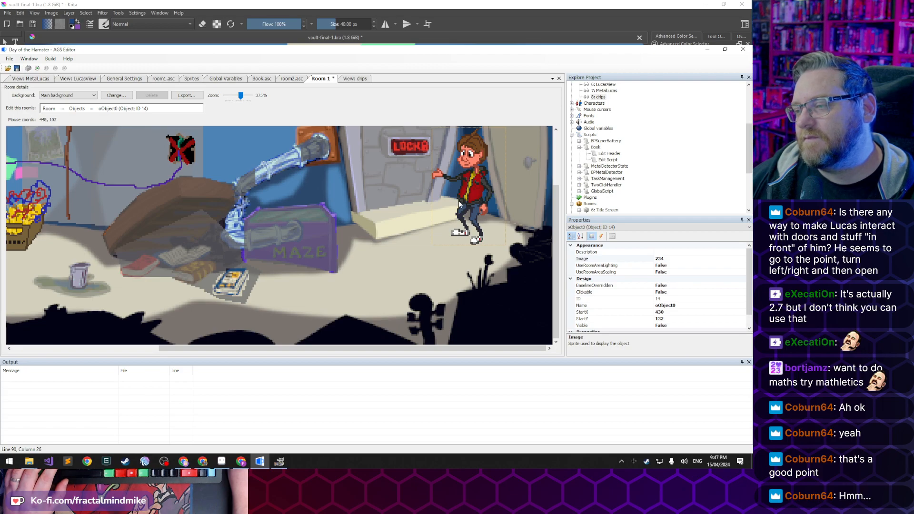
Move the Lucas object outside the room's right edge, to about StartX 523, StartY 155
scroll(301, 261, "down", 3)
scroll(309, 260, "down", 1)
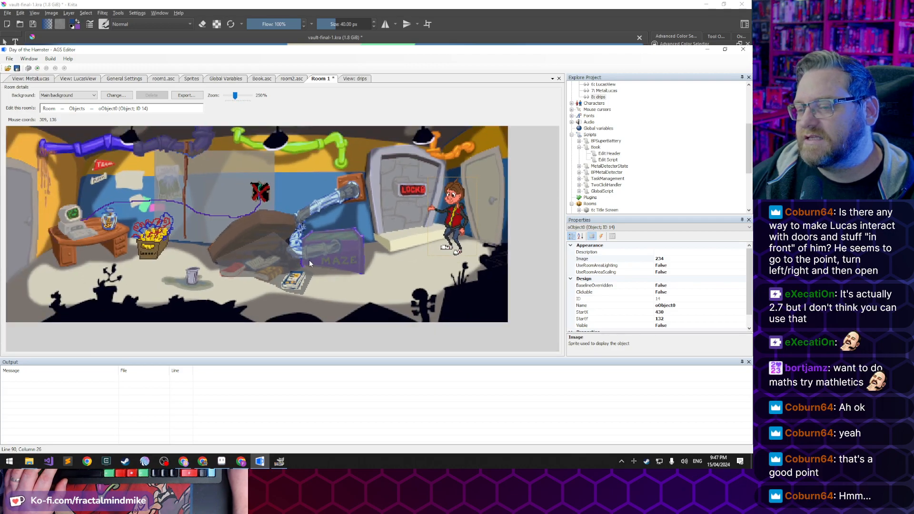
scroll(309, 260, "down", 1)
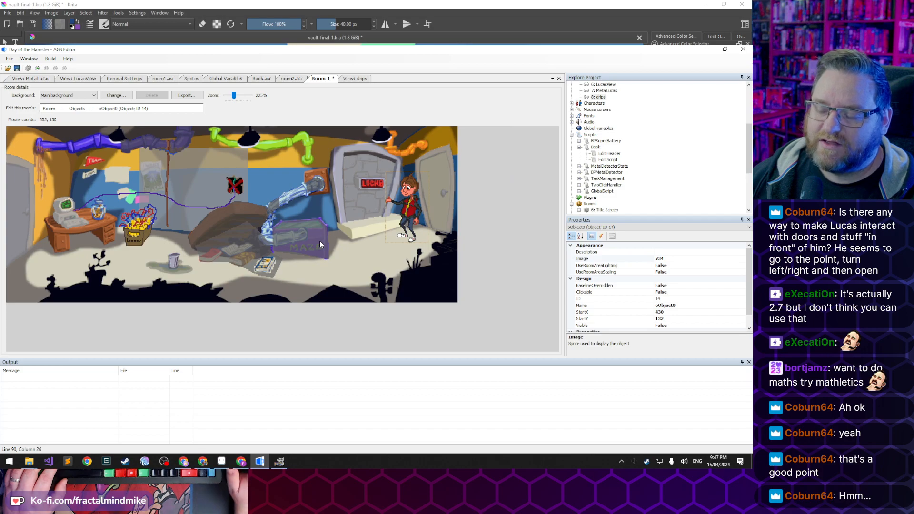
left_click_drag(408, 228, 476, 229)
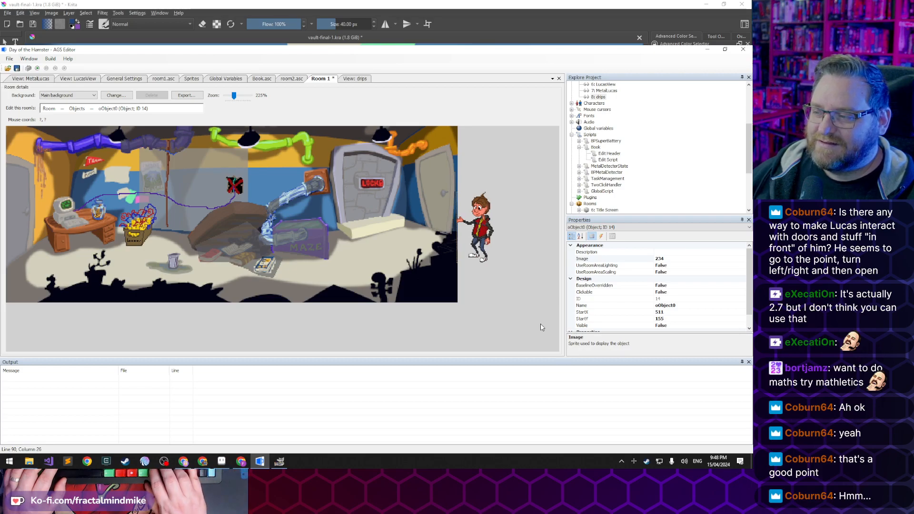
key("Right")
key("Right")
key("Right")
key("Right")
key("Right")
key("Right")
key("Right")
key("Right")
key("Right")
key("Right")
key("Right")
key("Right")
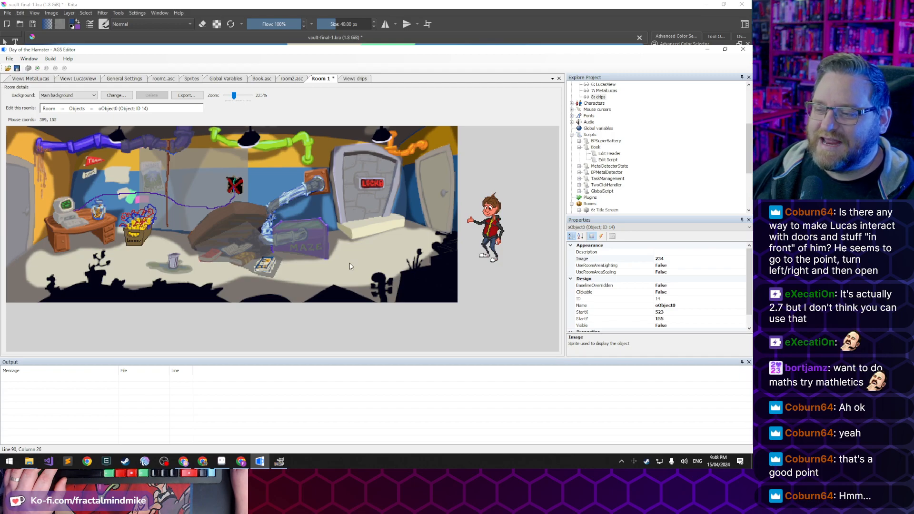
Reposition the Lucas object just beyond the room's right edge at StartX 519, StartY 163, and save the room
left_click_drag(491, 232, 408, 233)
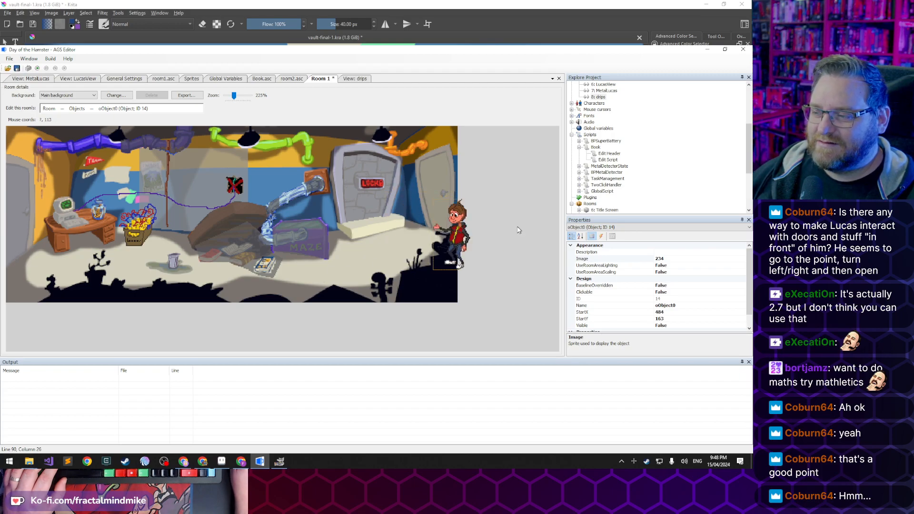
key("Right")
key("Right")
key("Right")
key("Right")
key("Right")
key("Right")
key("Right")
key("Right")
key("Right")
key("Right")
key("Right")
key("Right")
key("Right")
key("Right")
key("Right")
key("Right")
key("Right")
key("Right")
key("Right")
key("Right")
key("Right")
key("Right")
key("Right")
key("Right")
key("Right")
key("Right")
key("Right")
key("Right")
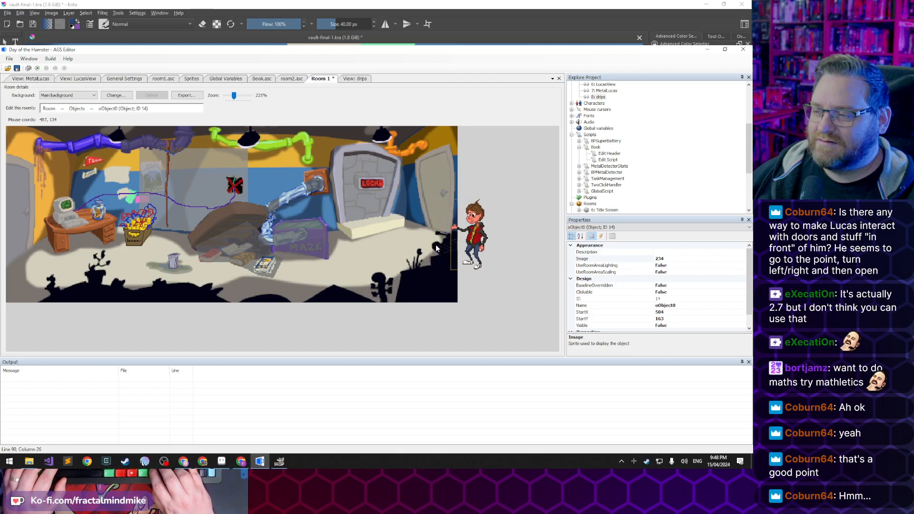
key("Right")
key("Right")
key("Right")
key("Right")
key("Right")
key("Right")
key("Right")
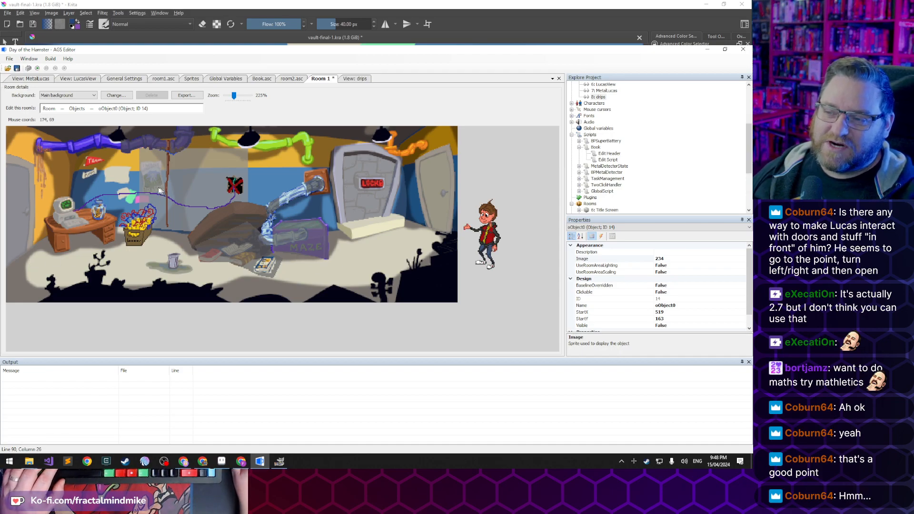
key("ctrl+s")
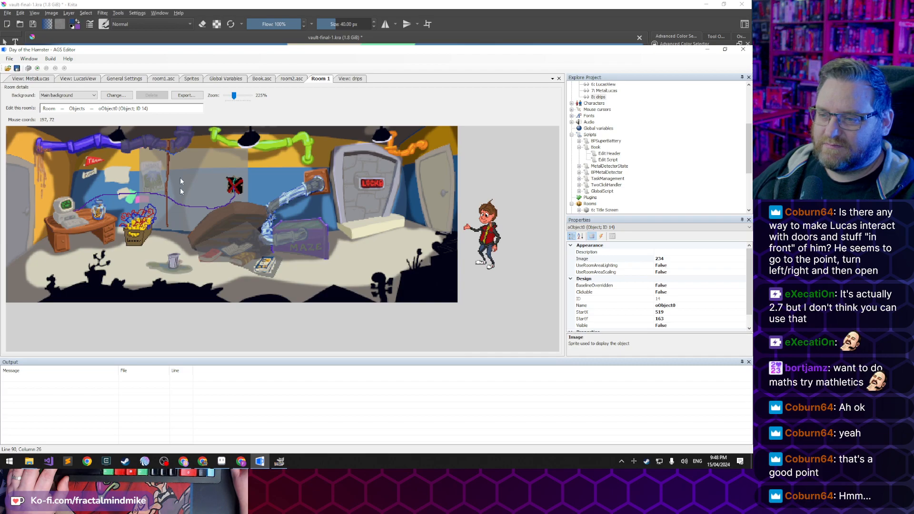
Switch Room 1 to hotspot editing, select the hPipe hotspot, and open its use-inventory event function in the script
left_click(181, 146)
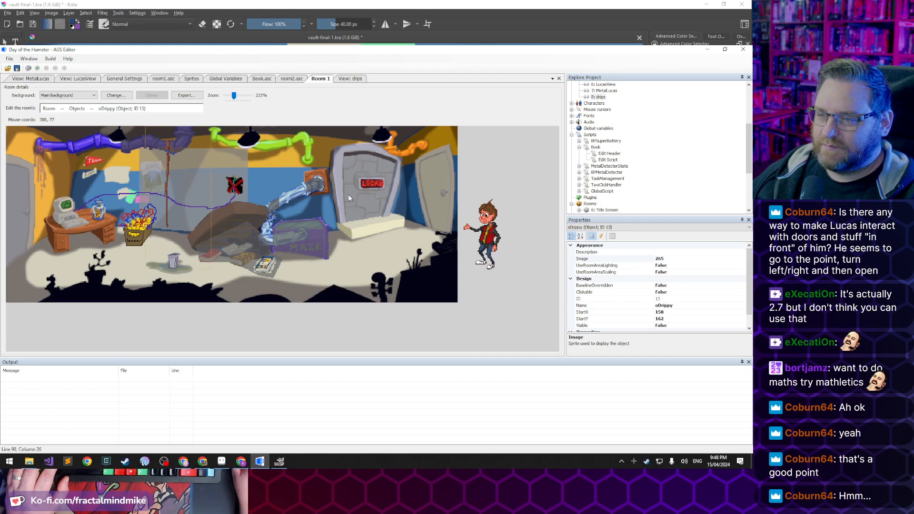
left_click(62, 109)
left_click(62, 108)
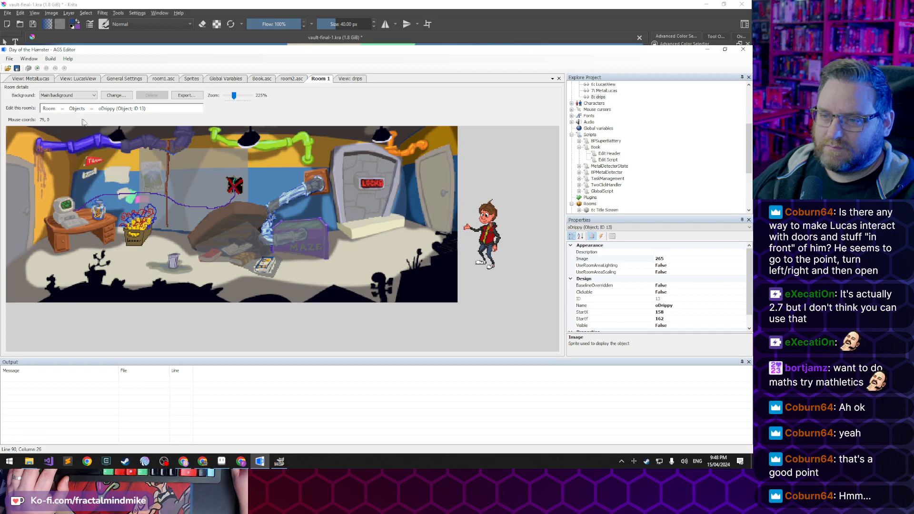
left_click(62, 109)
left_click(96, 160)
left_click(190, 148)
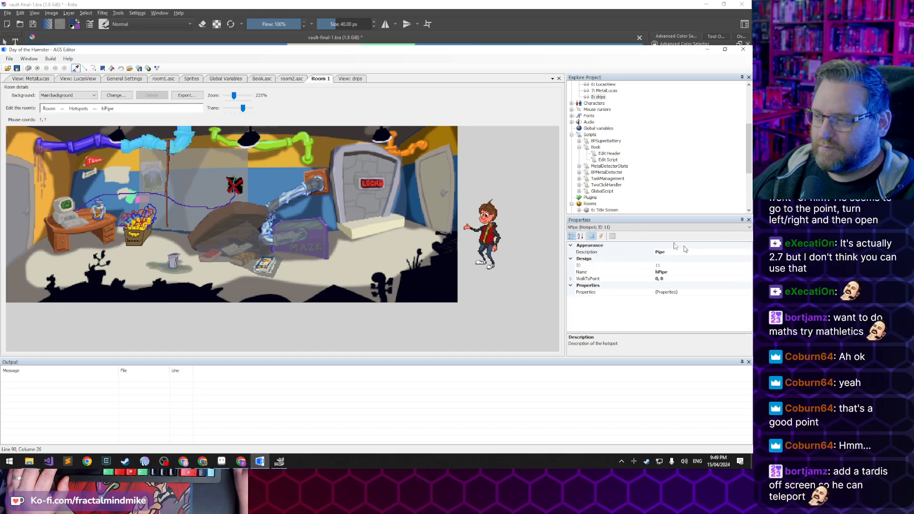
left_click(600, 236)
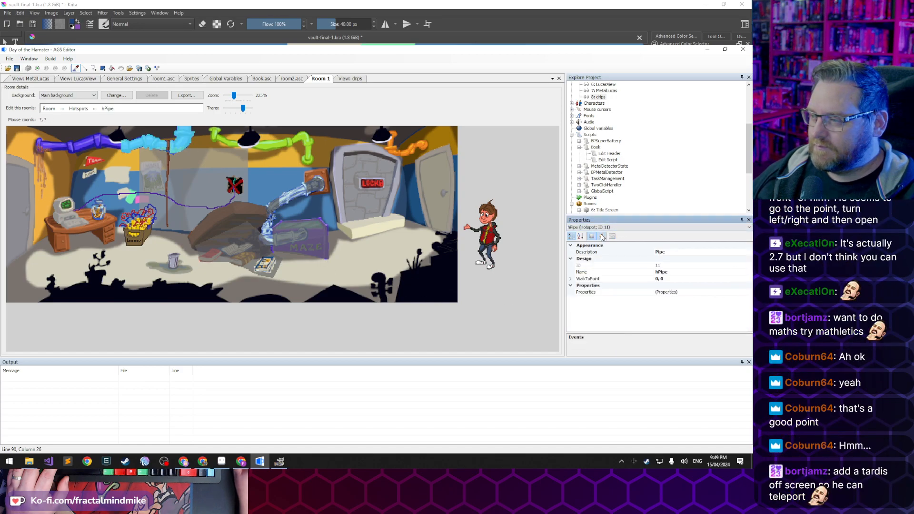
left_click(744, 298)
left_click(747, 299)
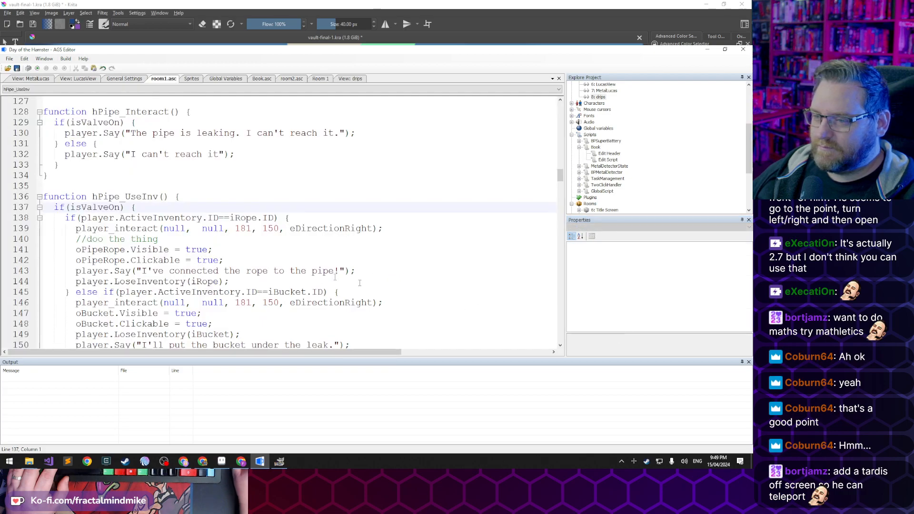
Add an if(isValveOn) block after the "I'll put the bucket under the leak." line in the valve-on bucket branch of hPipe_UseInv
scroll(108, 196, "down", 5)
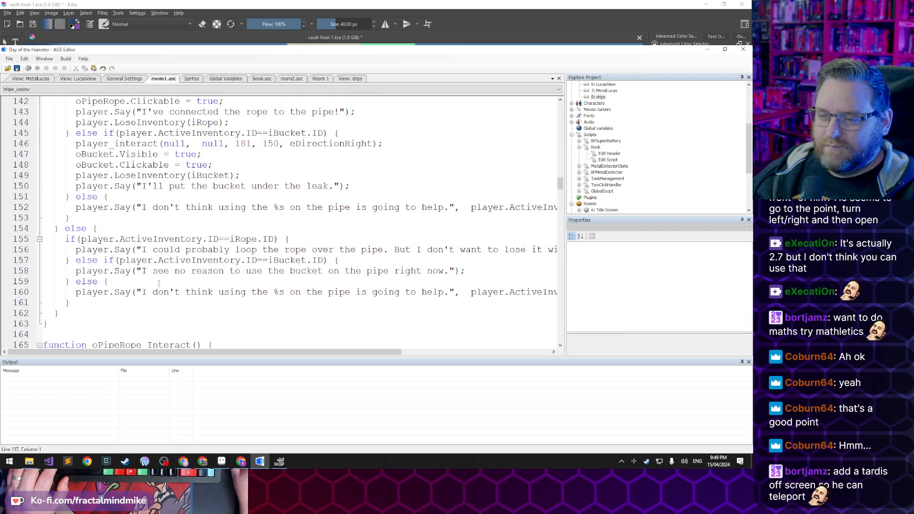
scroll(163, 242, "up", 3)
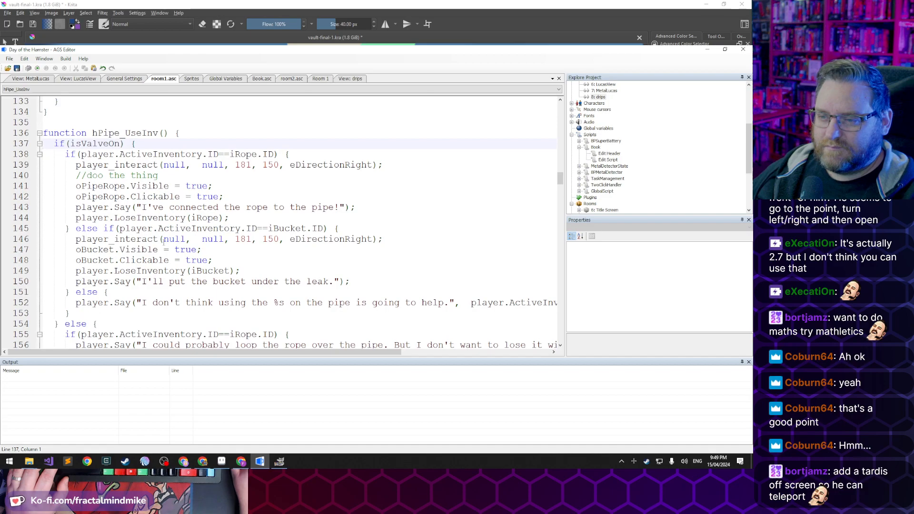
scroll(163, 241, "down", 1)
left_click(152, 197)
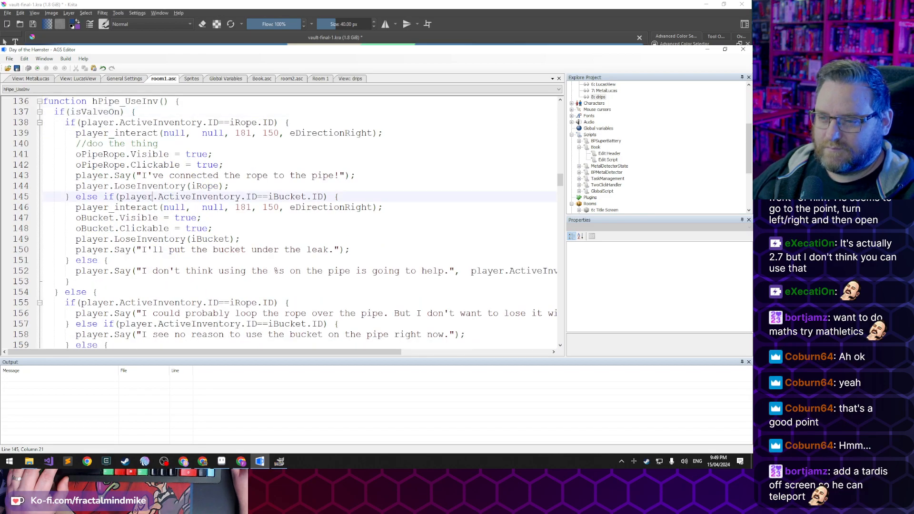
left_click(154, 250)
left_click(140, 259)
left_click(208, 250)
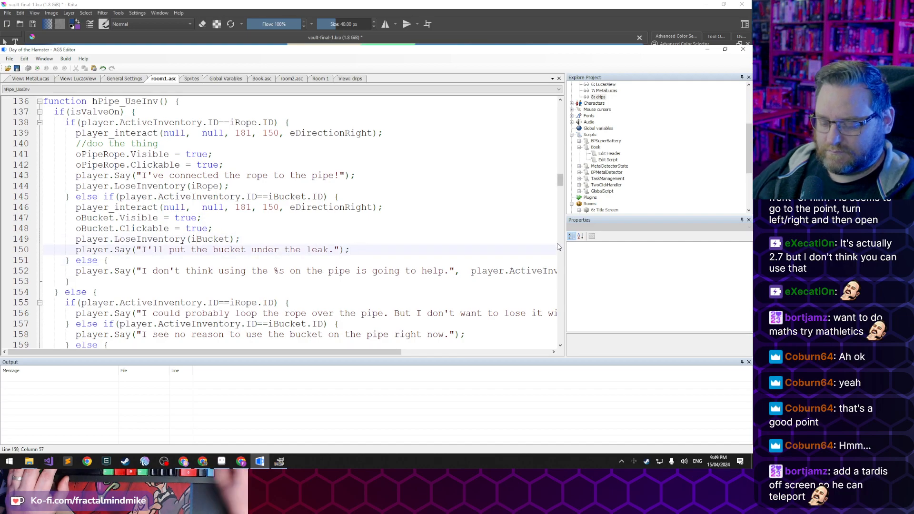
key("Return")
type("if(")
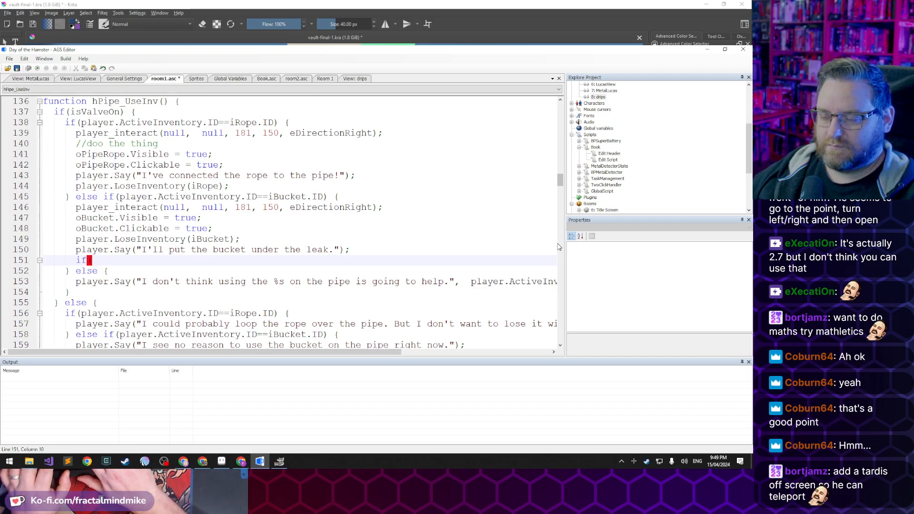
key("Up")
key("Down")
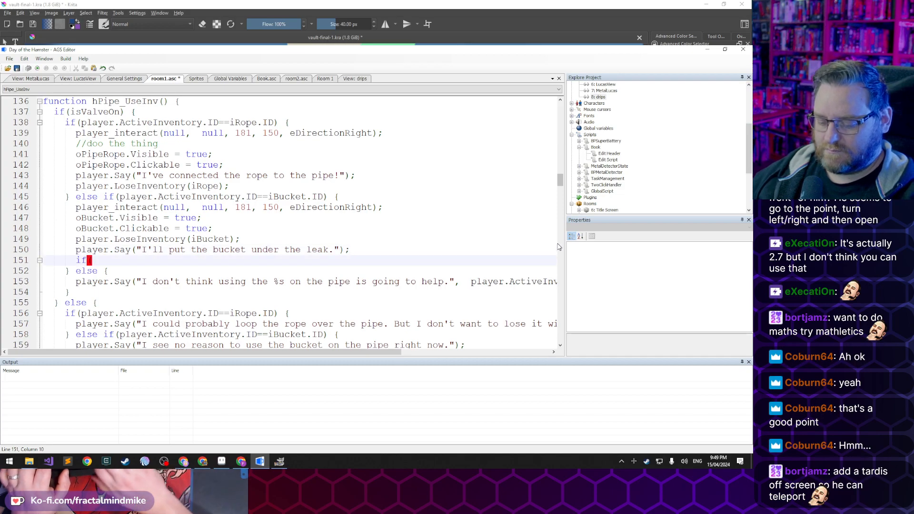
type("isValveOn) {")
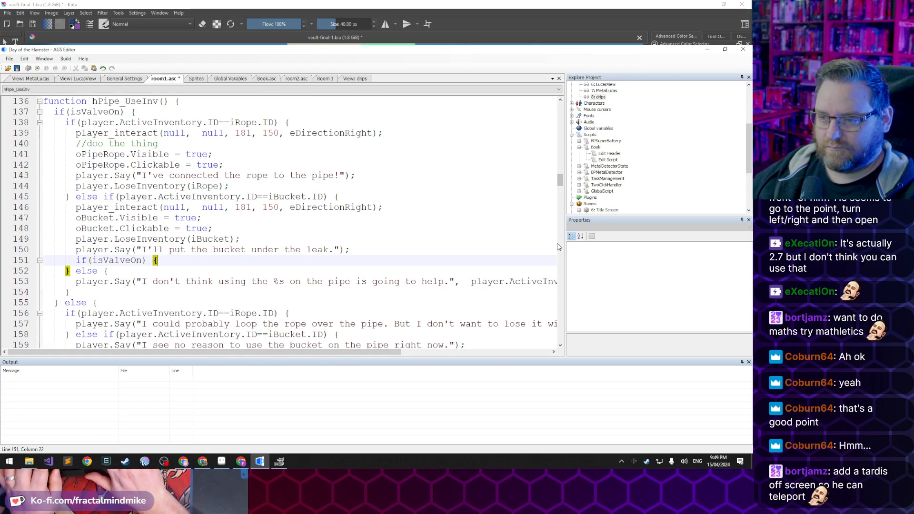
key("Return")
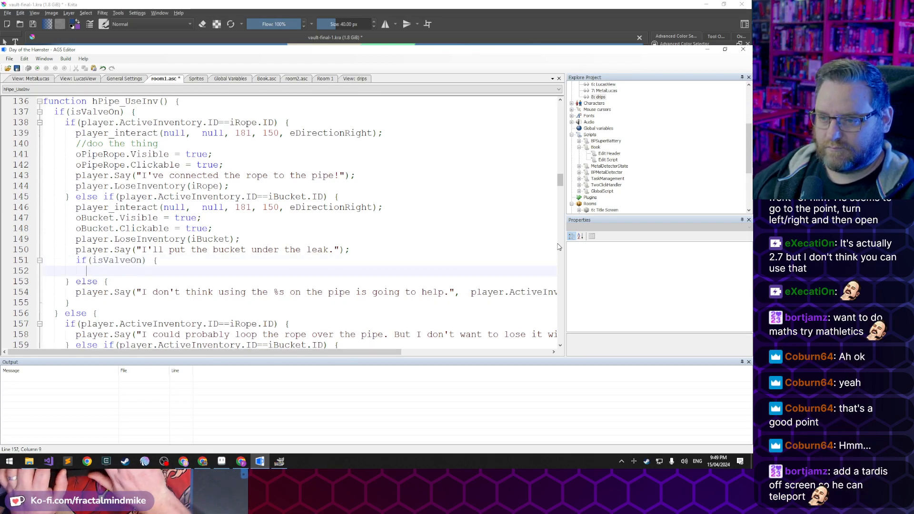
key("Return")
Inside the new isValveOn block, write oDrippy.SetView(8, 2, 0); and save the script
type("oD")
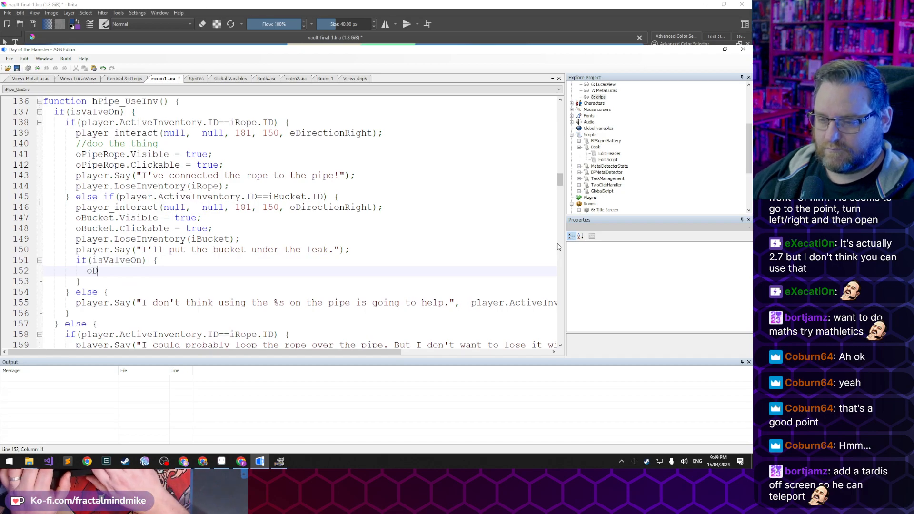
type("rippy.")
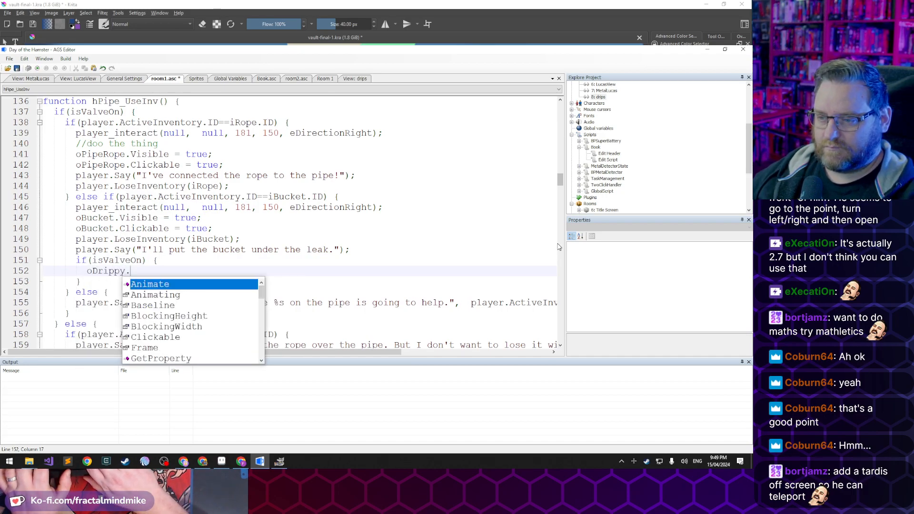
type("setvie")
key("Return")
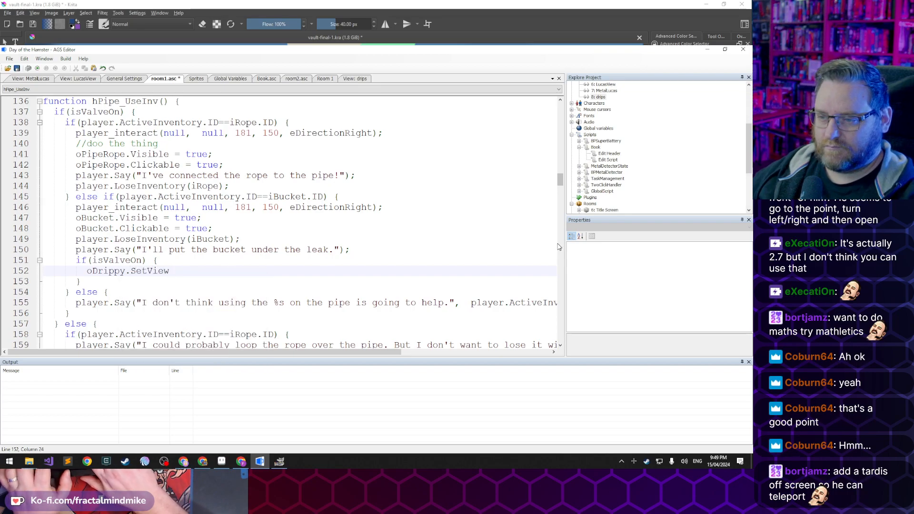
type("(")
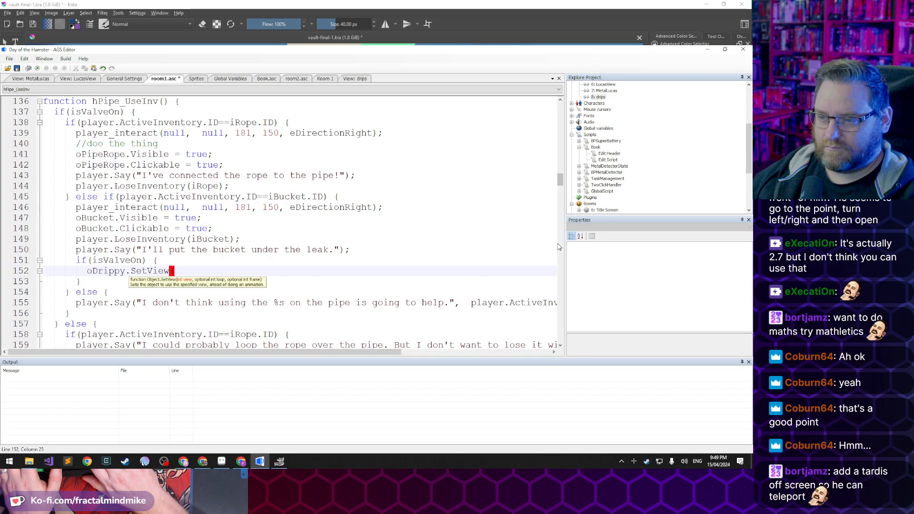
type("8, 2")
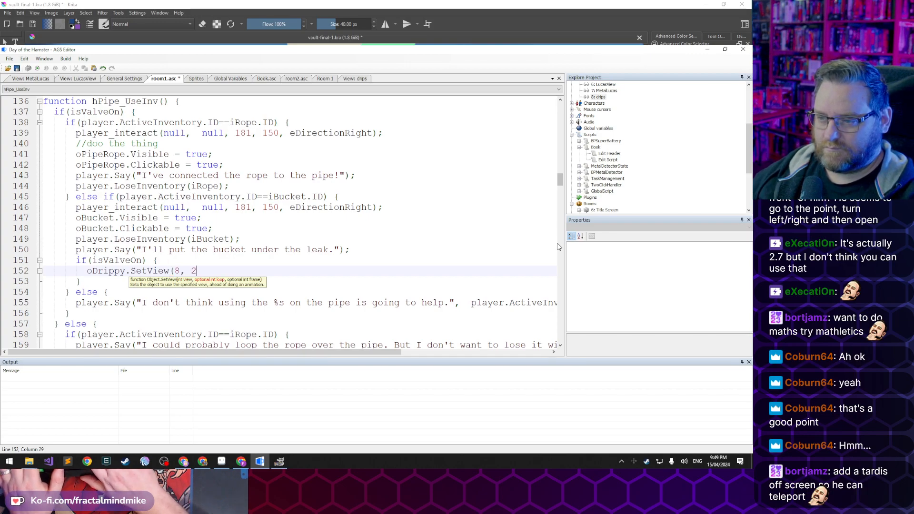
type(", 0);")
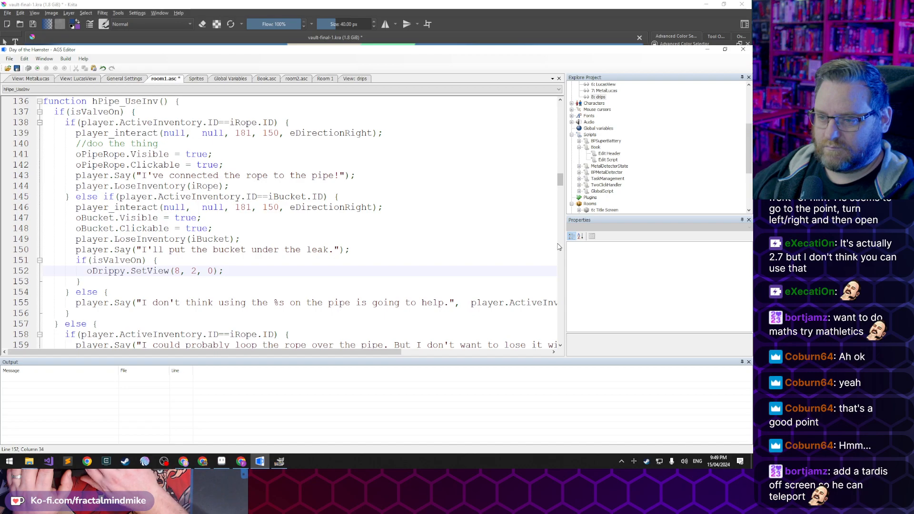
key("ctrl+s")
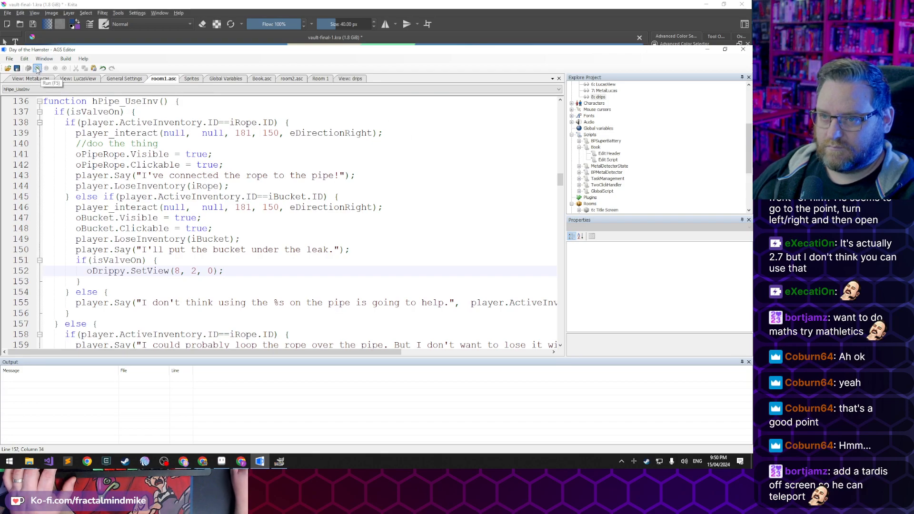
Run the game, walk Lucas through the grey door into the Store Room, and operate the red valve to test the drip
left_click(37, 69)
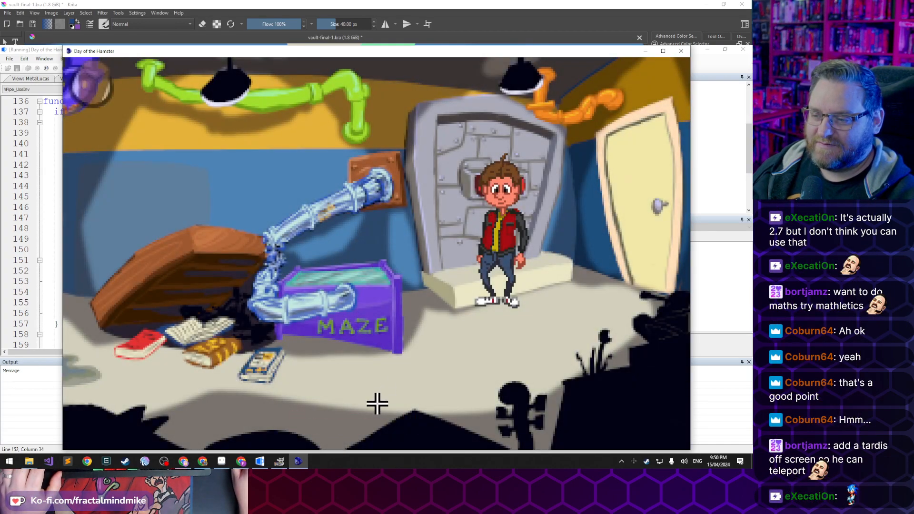
left_click(210, 383)
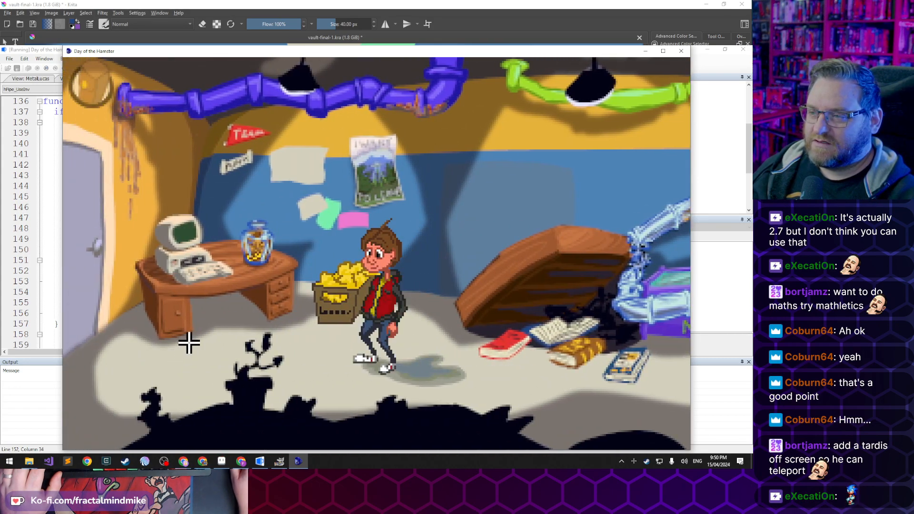
left_click(102, 255)
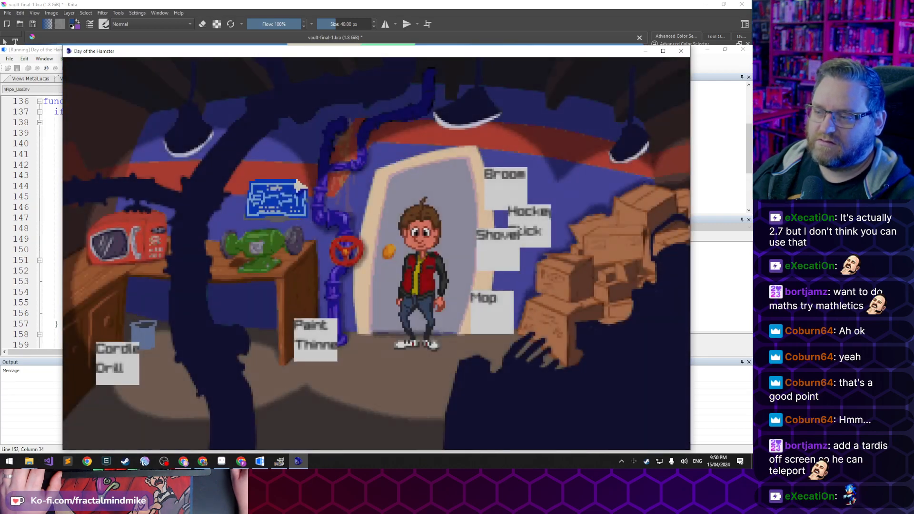
left_click(346, 251)
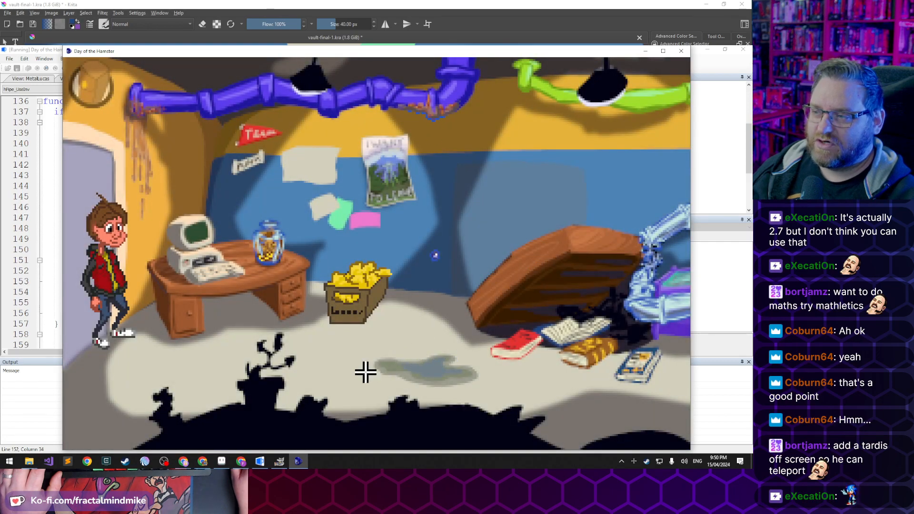
Fetch the bucket from the Store Room, test it on the leaking purple pipe in Room 1, and close the game
left_click(222, 359)
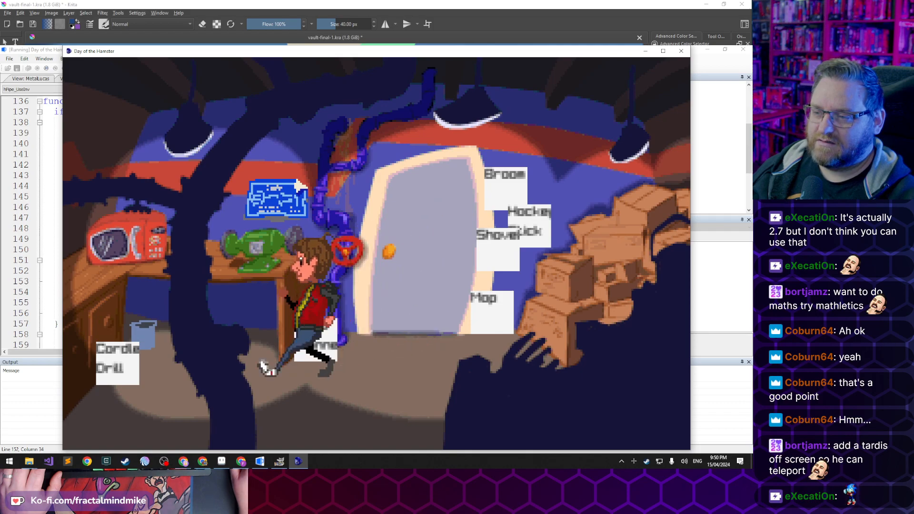
left_click(386, 313)
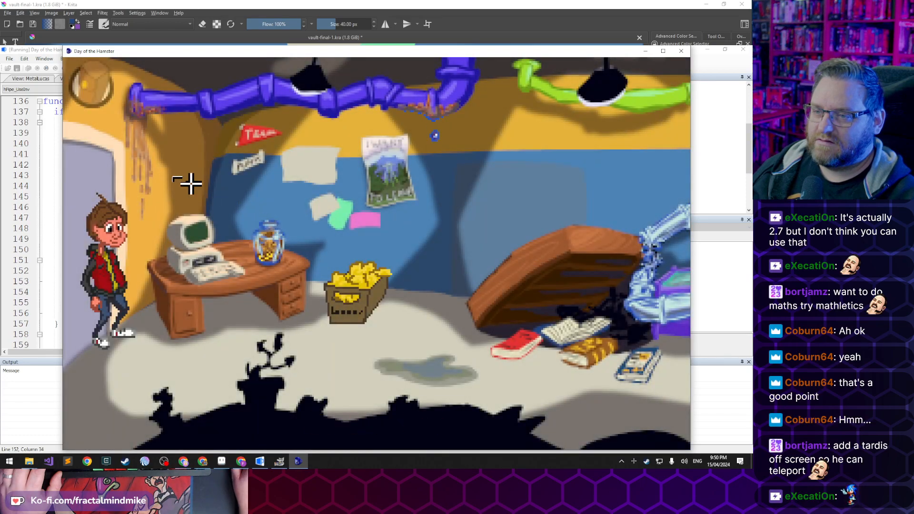
left_click(91, 101)
left_click(220, 76)
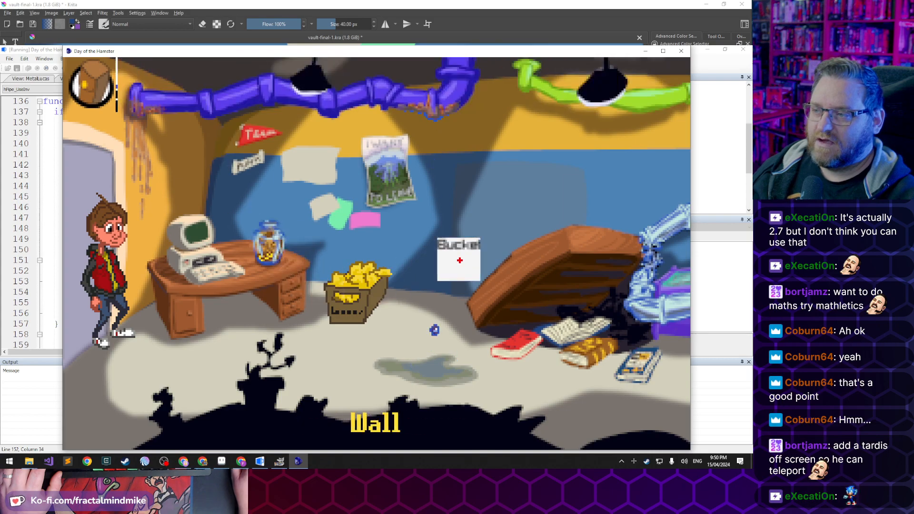
left_click(442, 101)
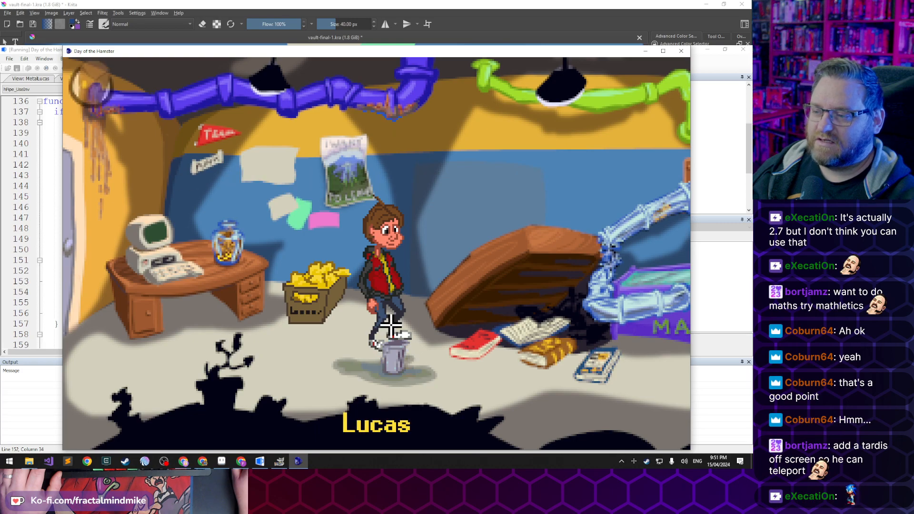
left_click(275, 368)
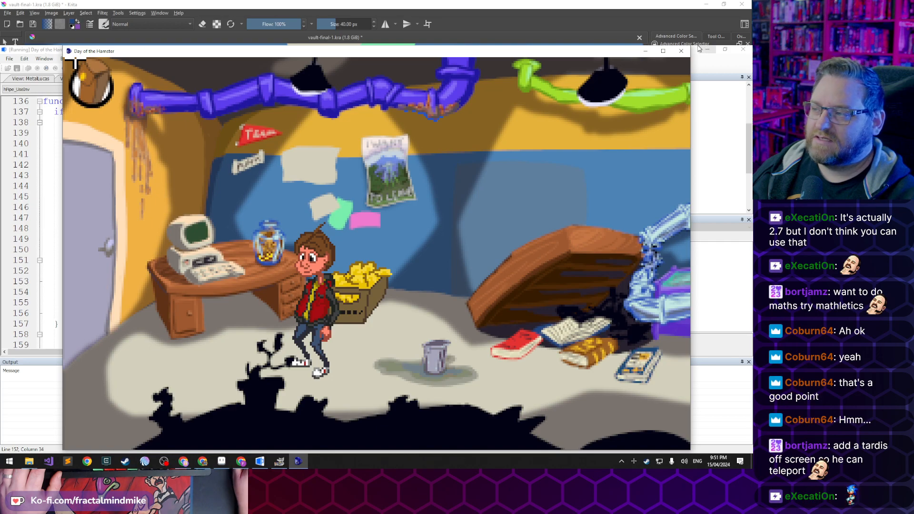
left_click(681, 52)
Move the isValveOn block with the oDrippy.SetView call up to directly after oBucket.Clickable = true; in the bucket branch
left_click(122, 277)
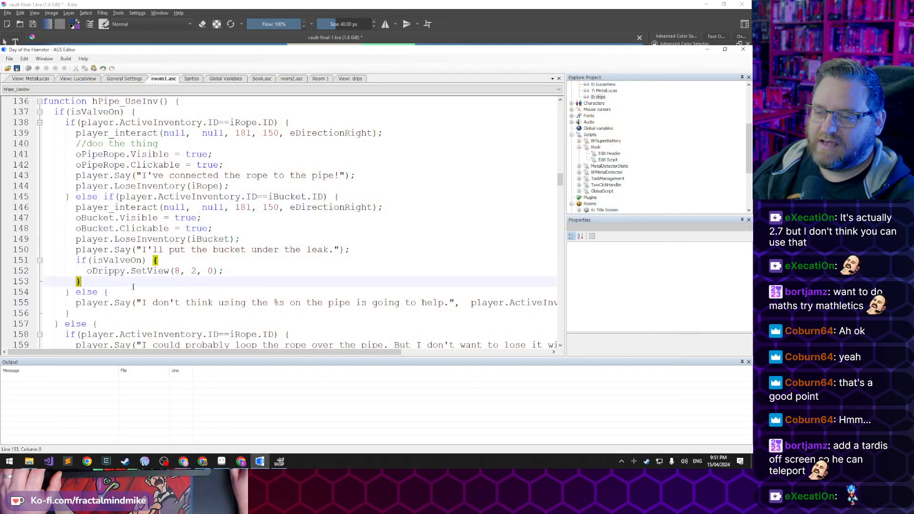
left_click(190, 259, "shift")
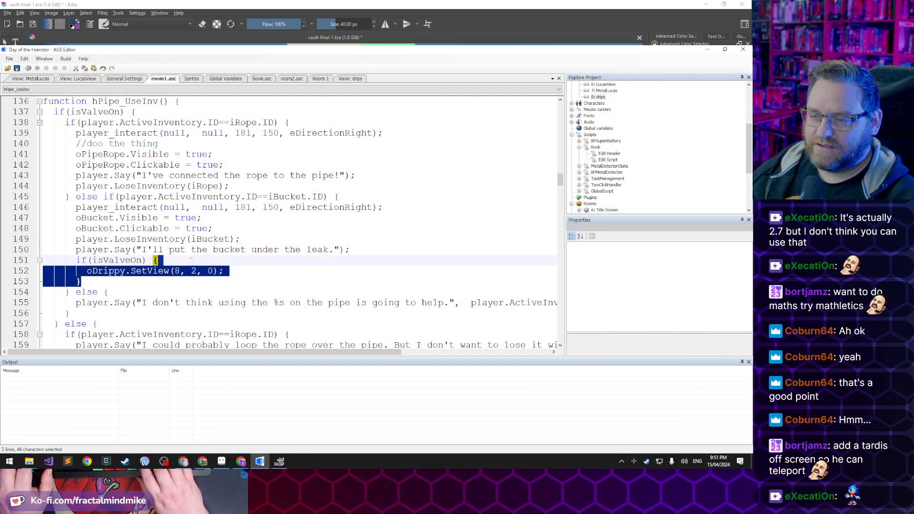
key("shift+Up")
key("ctrl+c")
key("Delete")
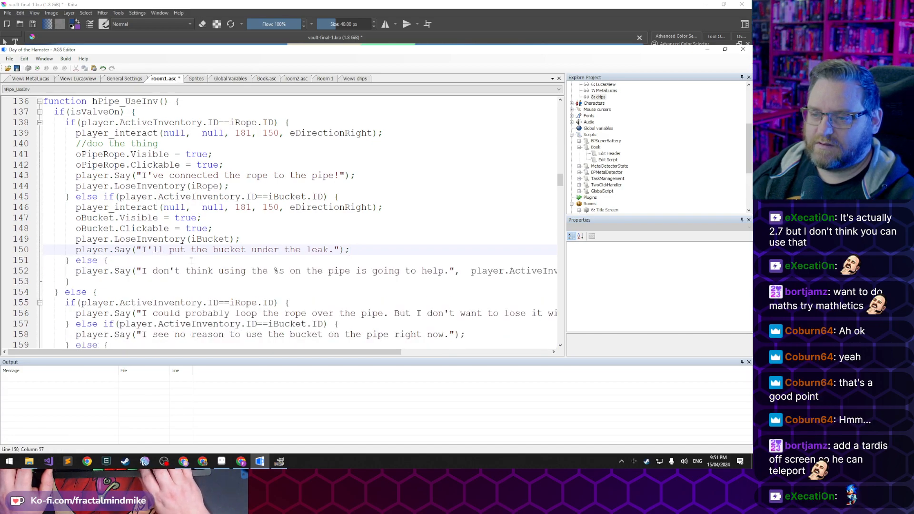
key("Up")
key("Up")
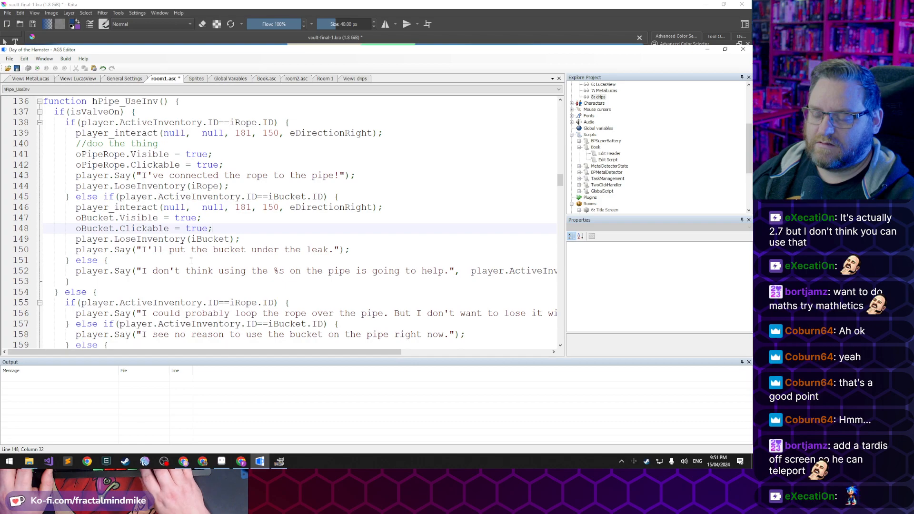
key("ctrl+v")
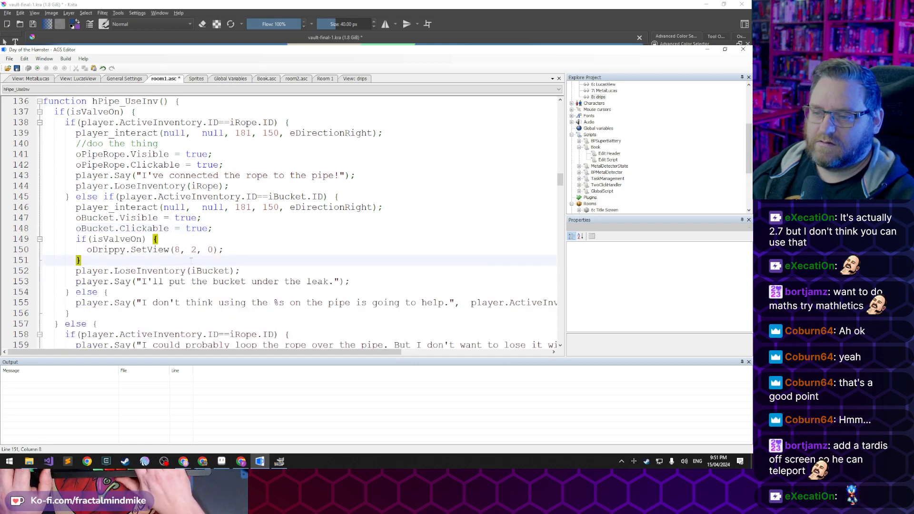
Add oDrippy.Animate(2, 2, eRepeat, eNoBlock); below the SetView line in the isValveOn block and save the script
key("Up")
key("End")
key("Return")
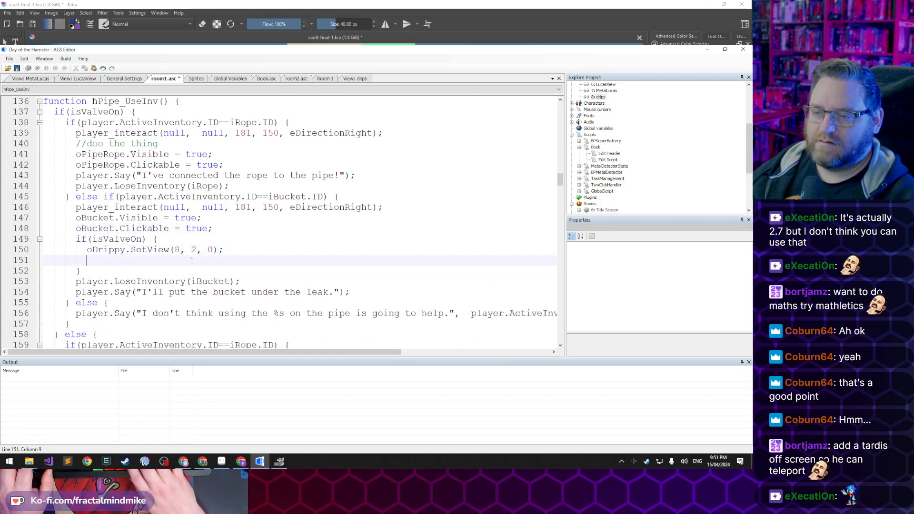
type("oDripp")
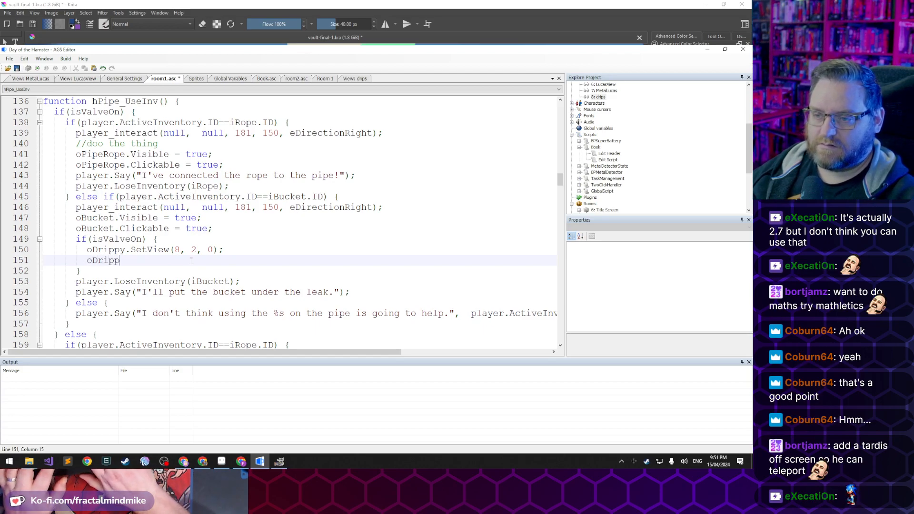
type("y.Animate(")
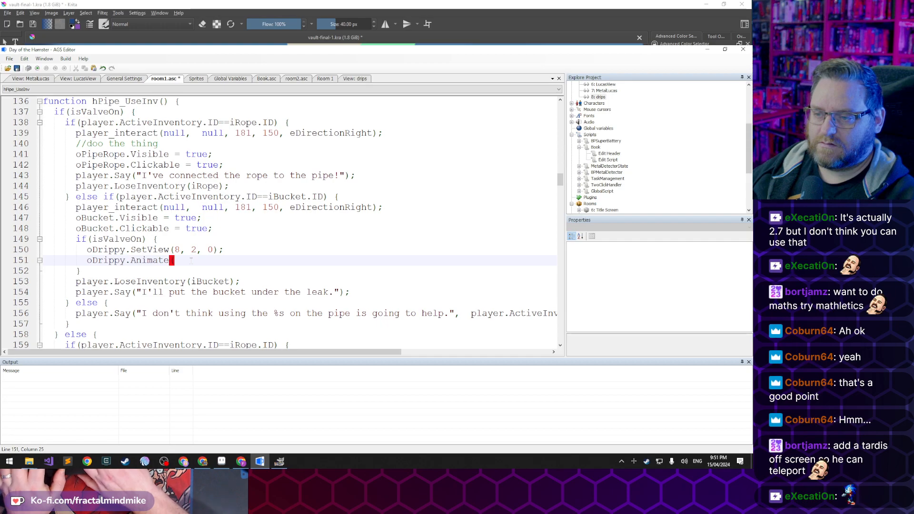
type("2, 2,")
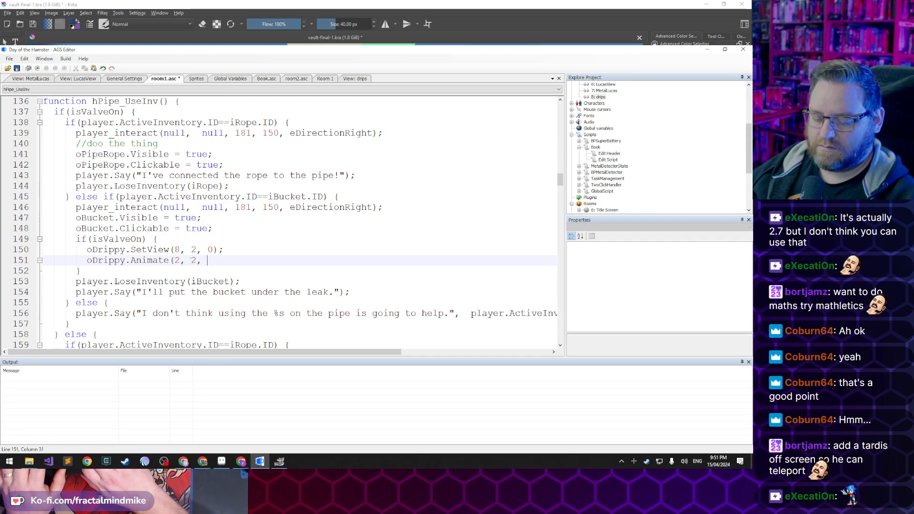
type("eRepeat, eNoBlock)")
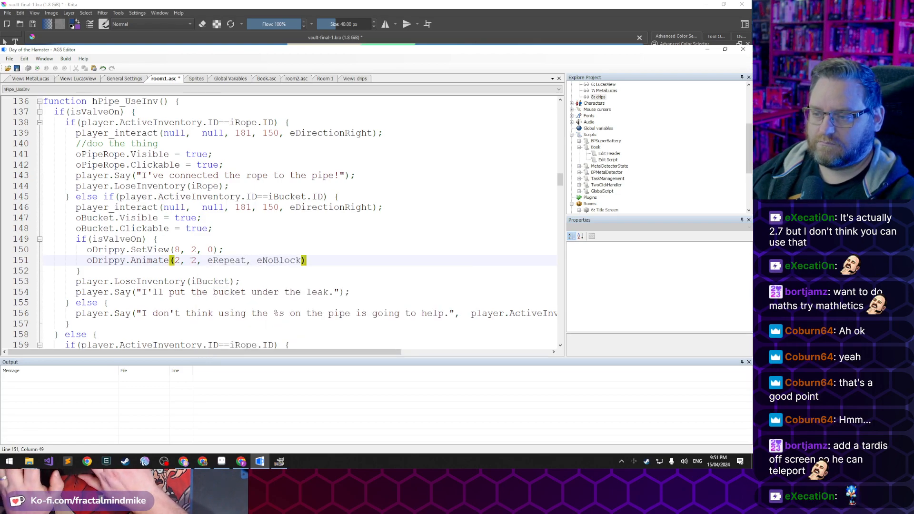
type(";")
key("ctrl+s")
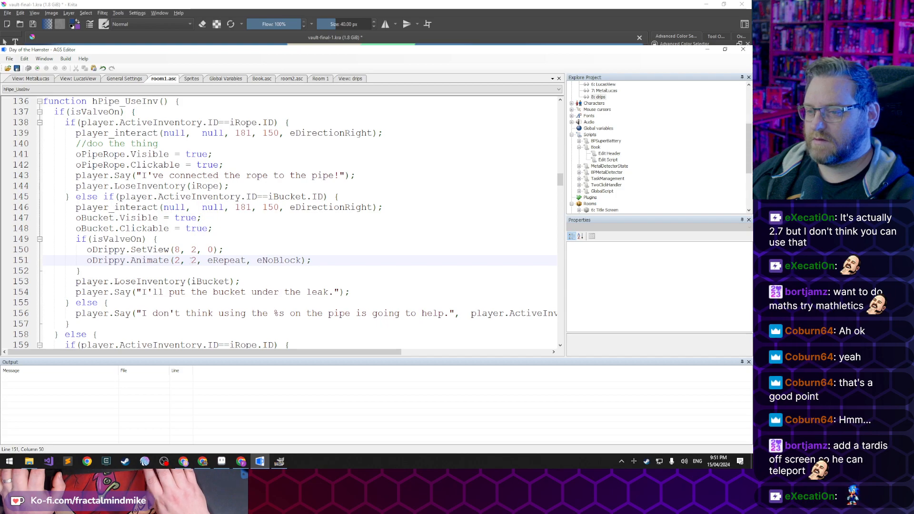
key("Up")
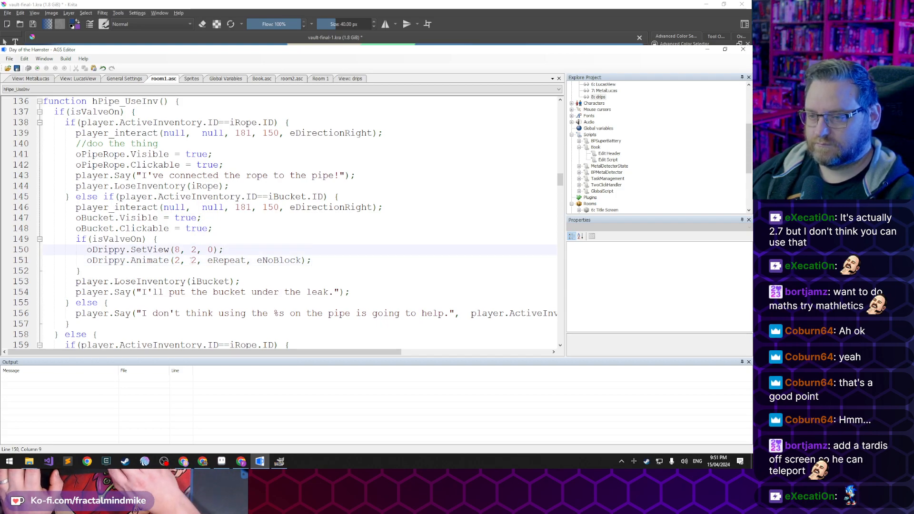
key("shift+End")
key("Delete")
key("shift+Down")
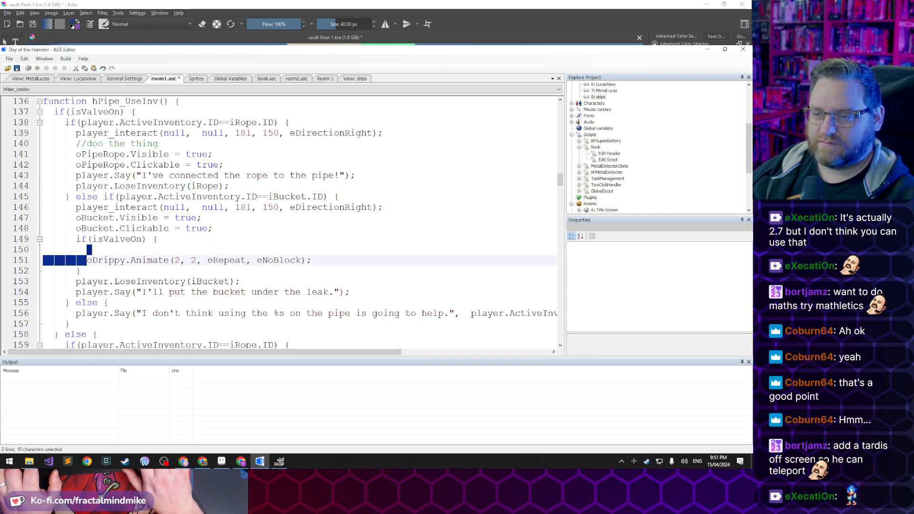
key("Delete")
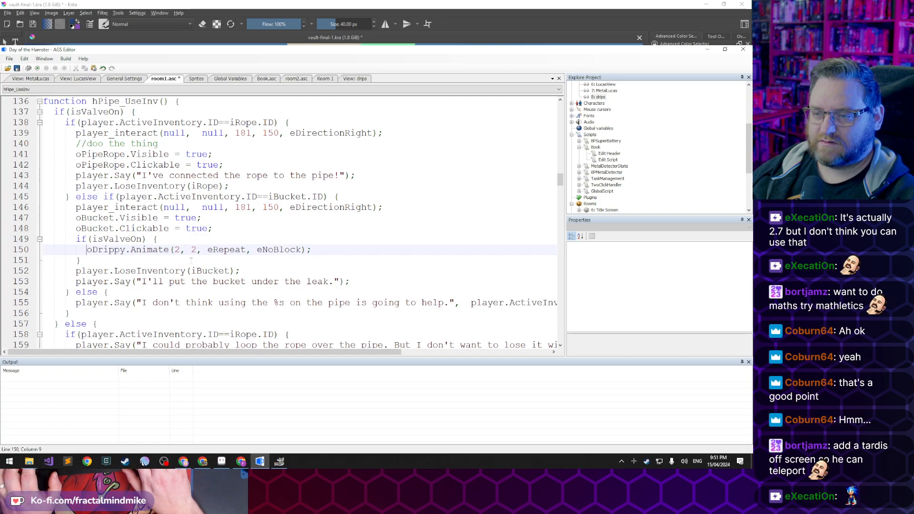
key("ctrl+z")
key("ctrl+z")
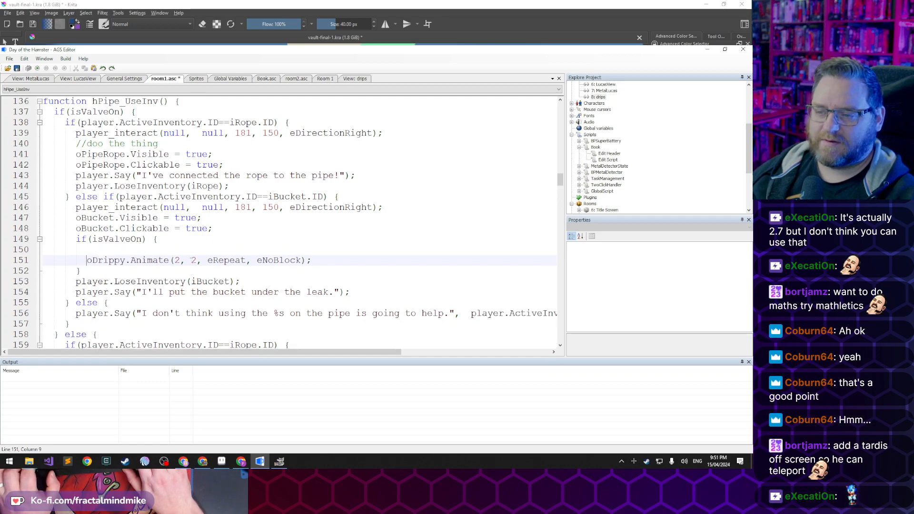
Remove the third argument from the bucket branch's SetView call so it reads oDrippy.SetView(8, 2); and save the script
key("Down")
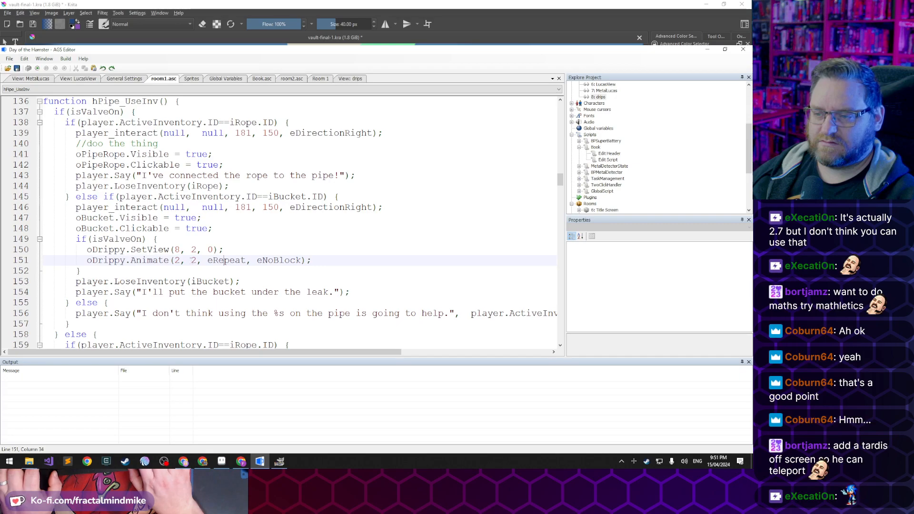
key("Up")
key("Left")
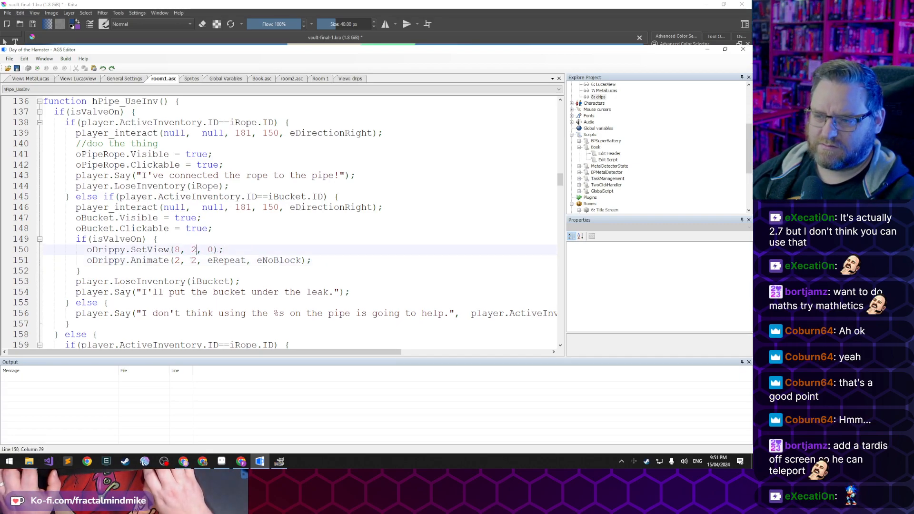
type("(")
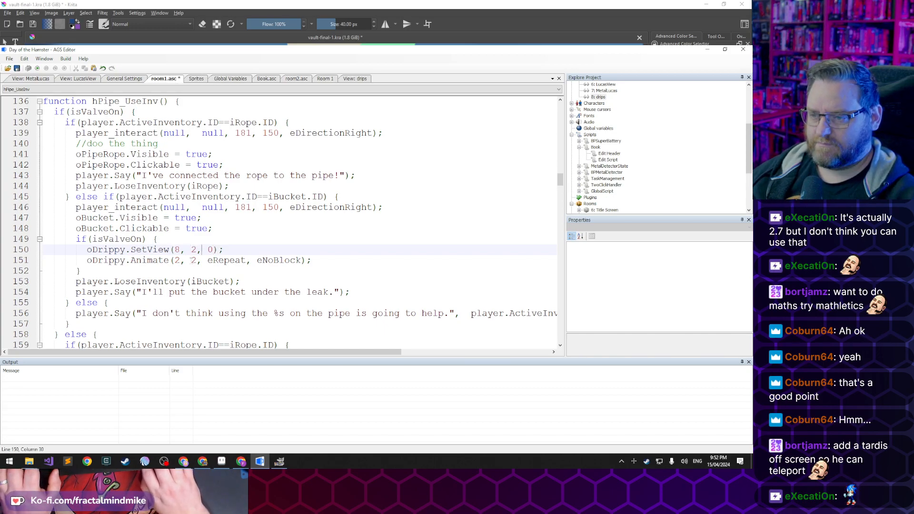
key("ctrl+s")
Search the current script for SetView and compare the oDrippy calls in room_Load, keeping that code as it was
key("Left")
key("Left")
key("Left")
key("ctrl+f")
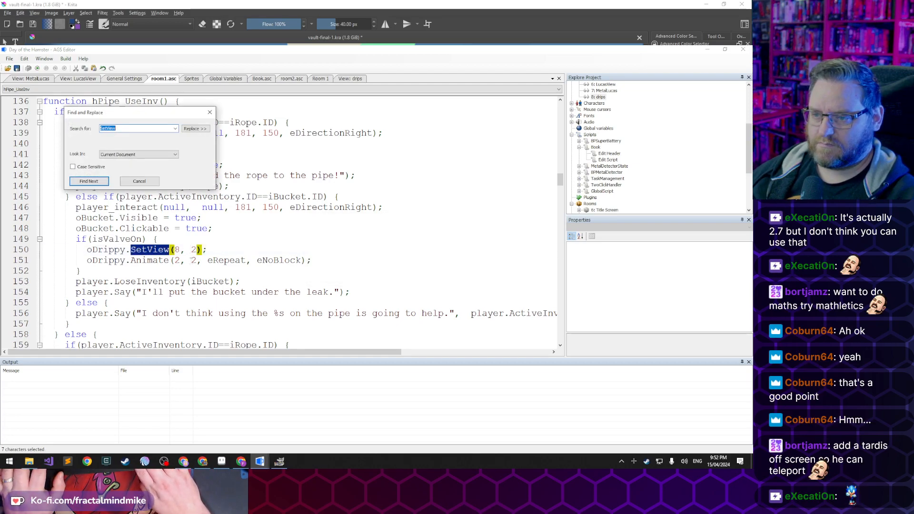
key("Return")
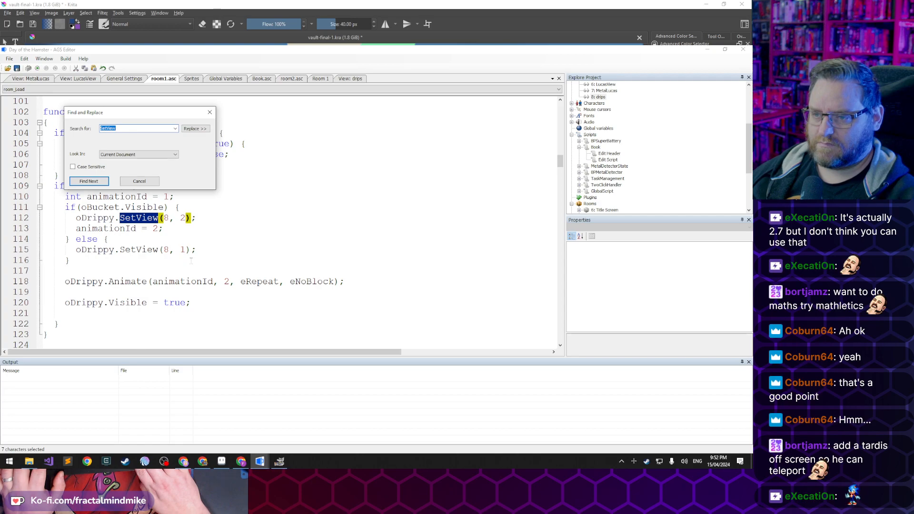
key("Escape")
key("Return")
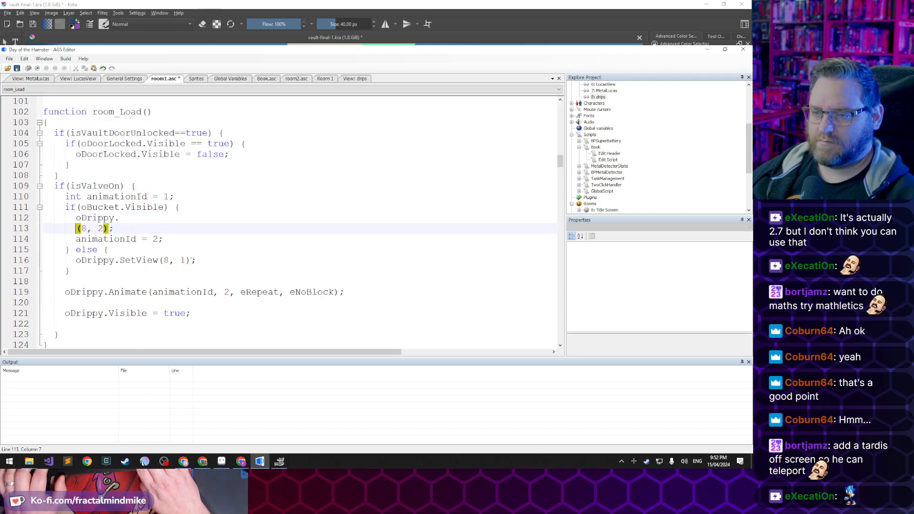
key("ctrl+z")
left_click(275, 262)
key("ctrl+s")
Run the game, take Lucas to the Store Room, operate the red valve, pick up the bucket and return to Room 1
key("F5")
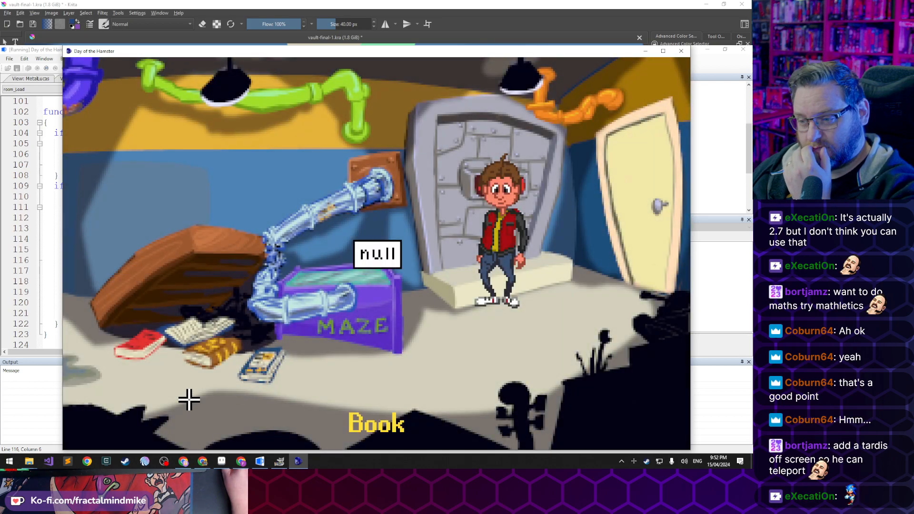
left_click(122, 392)
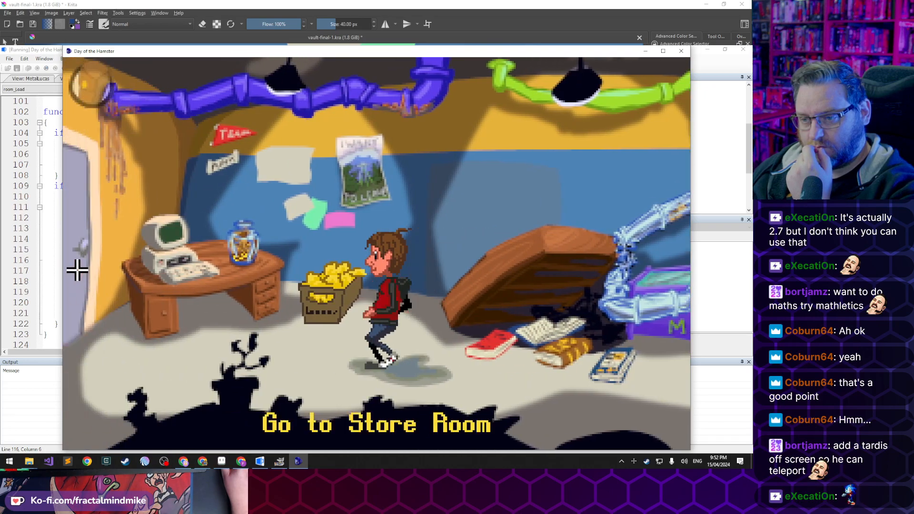
left_click(76, 273)
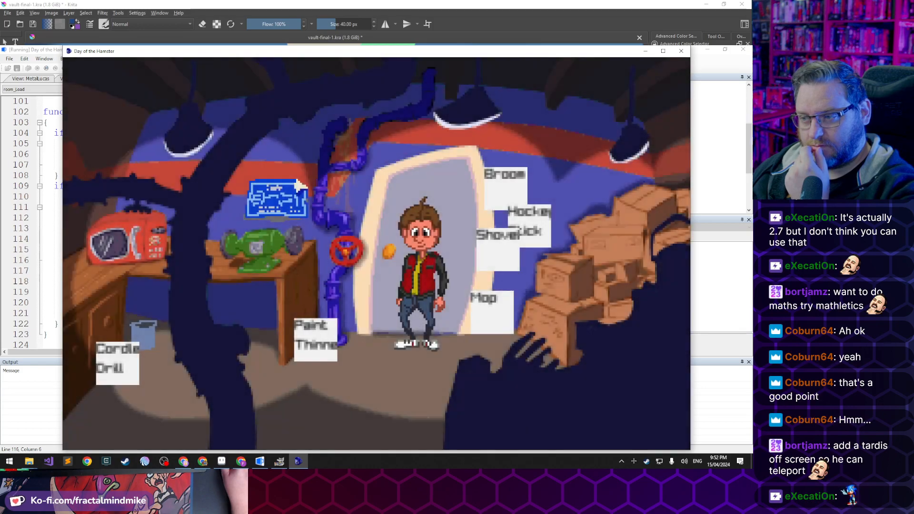
left_click(348, 243)
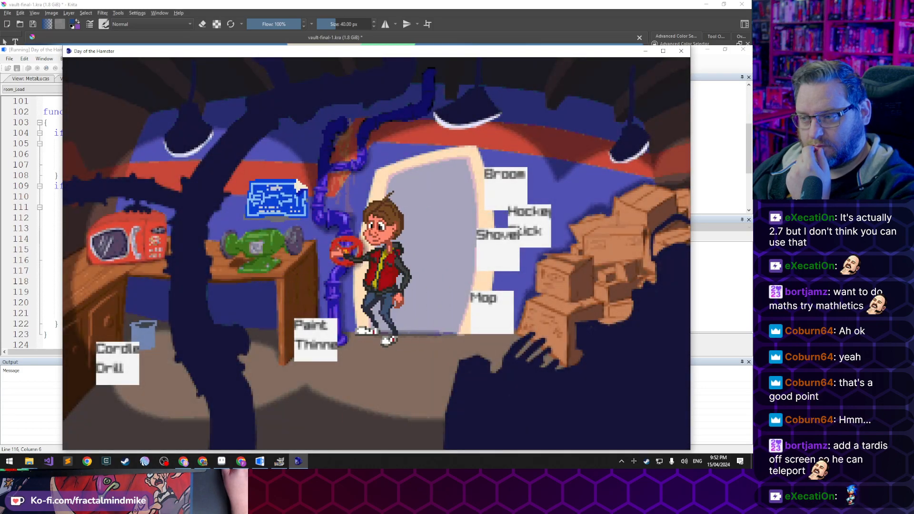
left_click(153, 327)
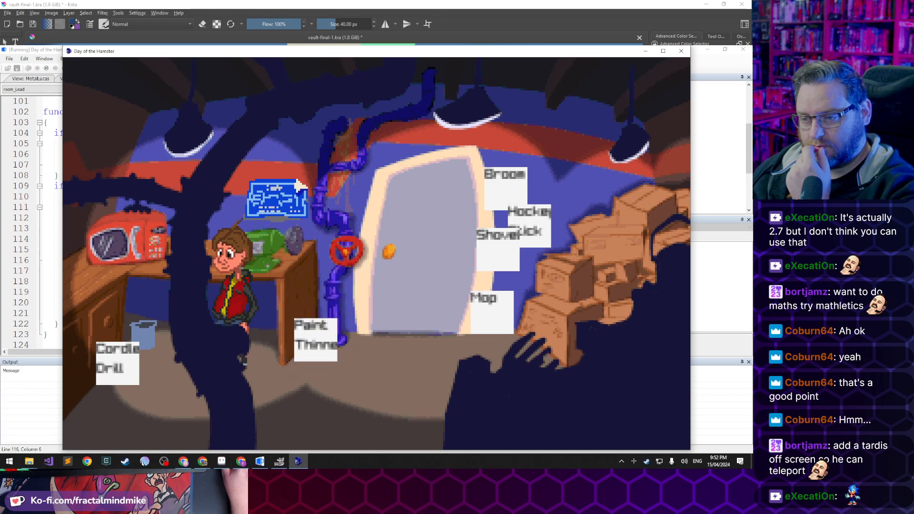
left_click(388, 298)
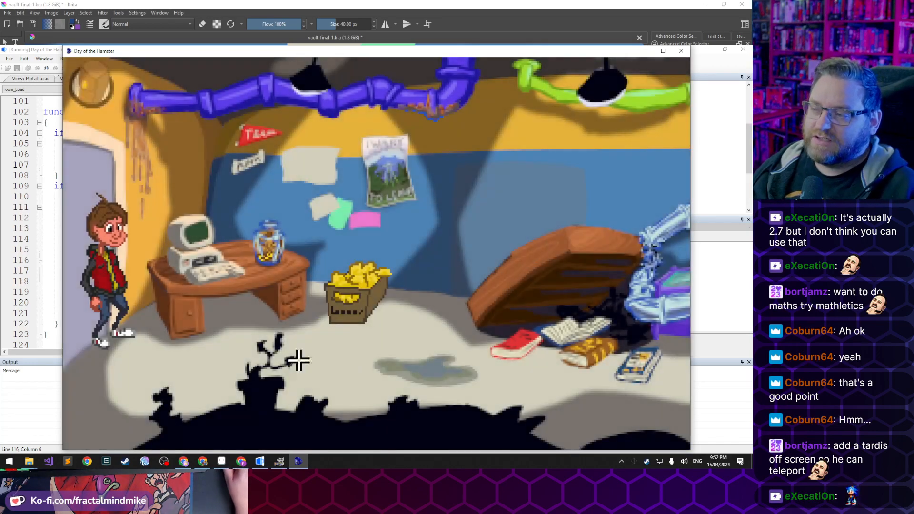
Use the bucket from the inventory on the leaking purple pipe and walk Lucas aside to watch the drip
left_click(90, 83)
left_click(239, 86)
left_click(448, 107)
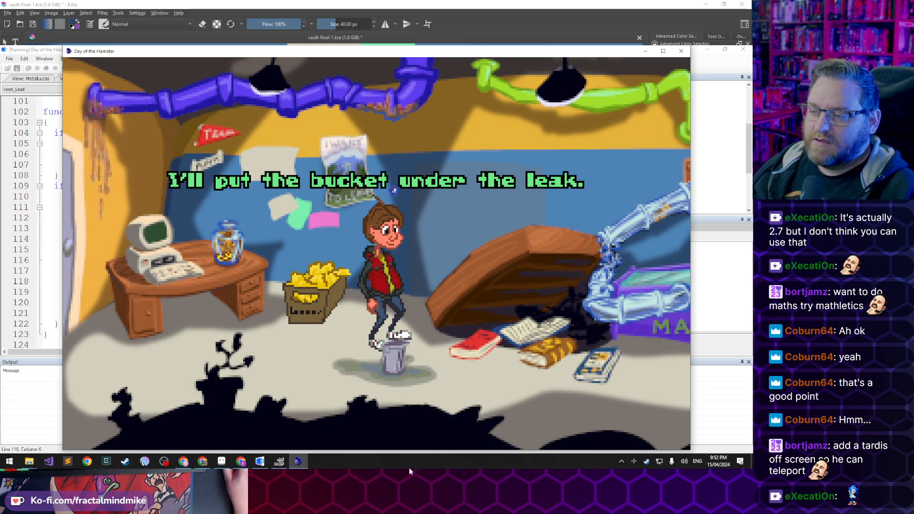
left_click(282, 377)
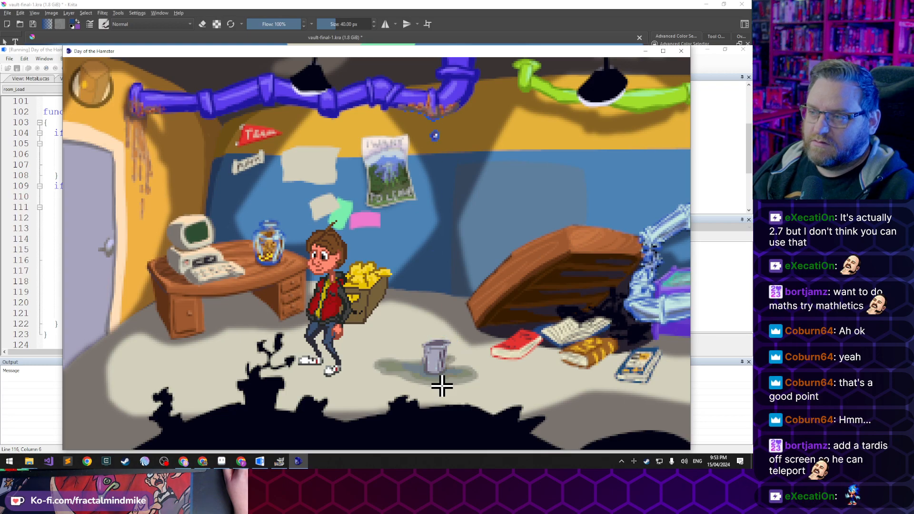
Leave for the Store Room and re-enter Room 1 to check the drip over the placed bucket, then close the game
left_click(130, 278)
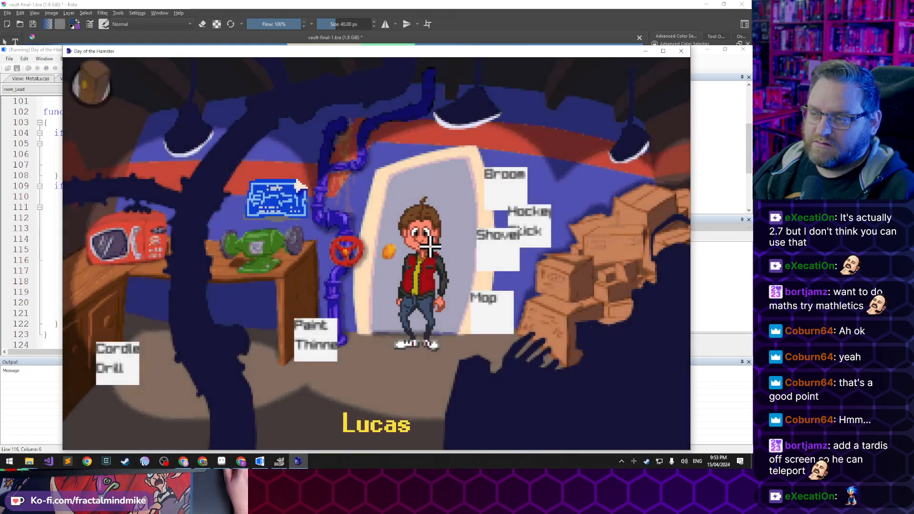
left_click(470, 217)
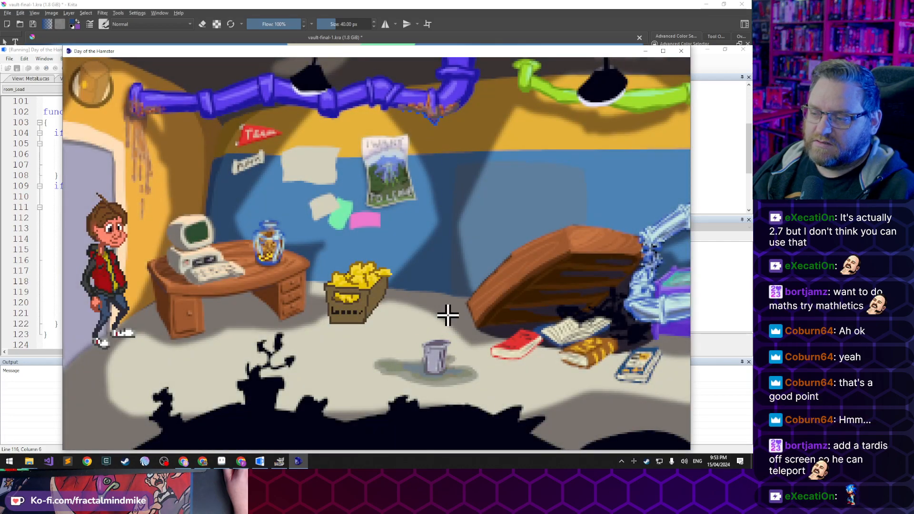
left_click(683, 51)
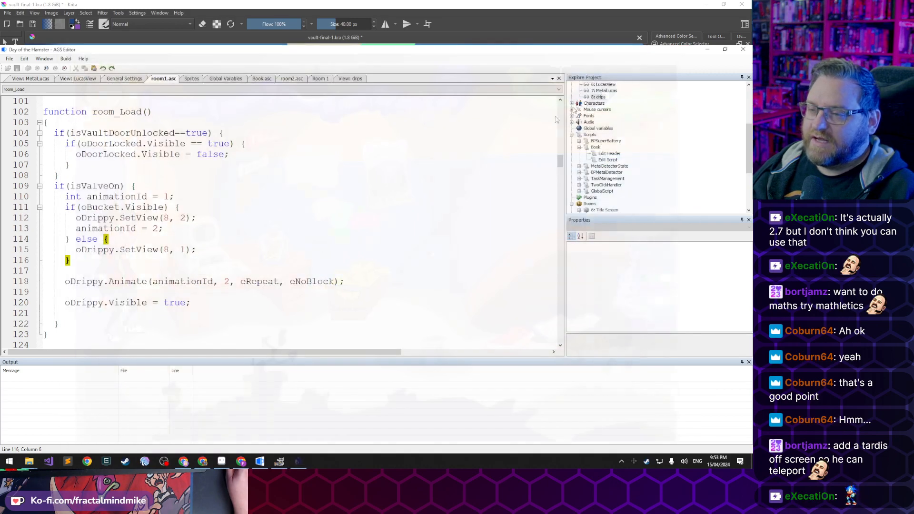
Run the game again, fetch only the bucket from the Store Room with the valve untouched, and return to Room 1
left_click(41, 69)
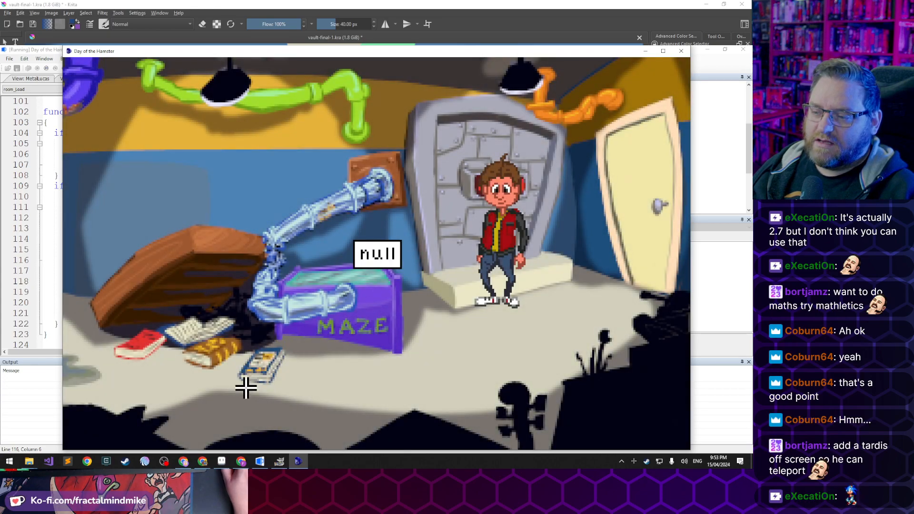
left_click(185, 388)
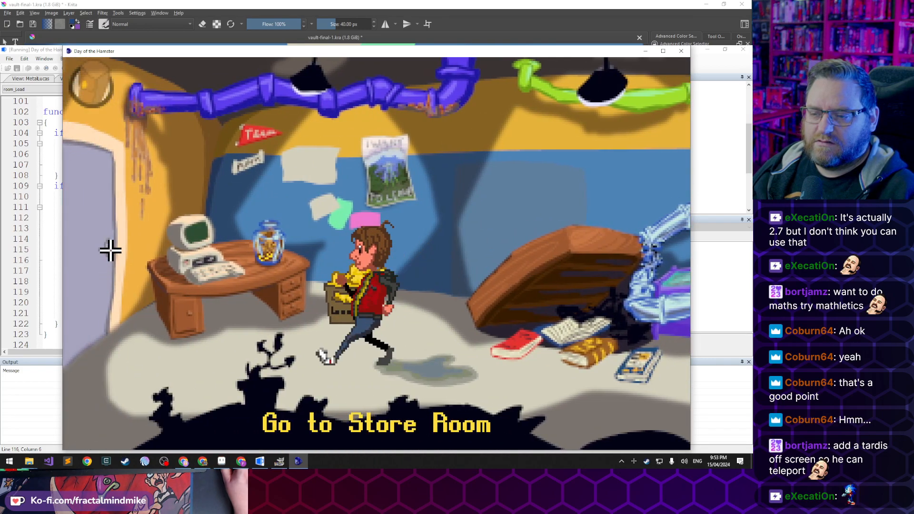
left_click(110, 249)
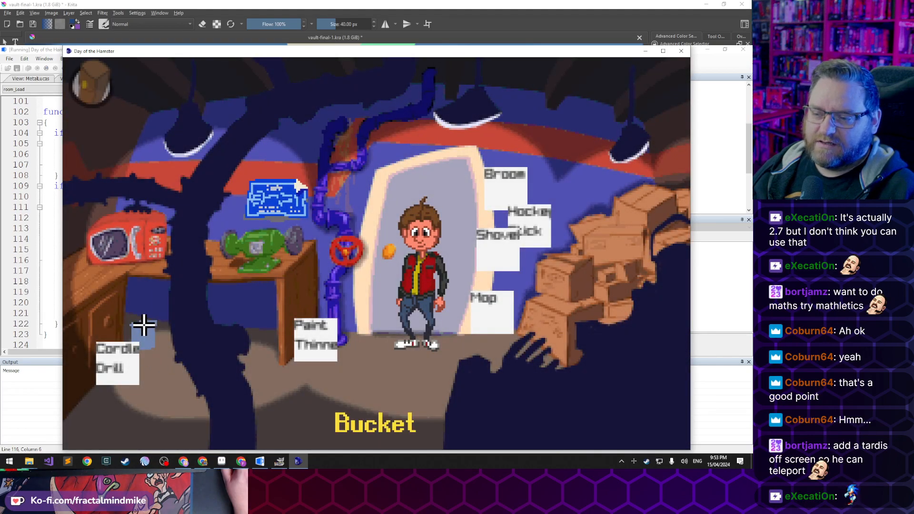
left_click(144, 325)
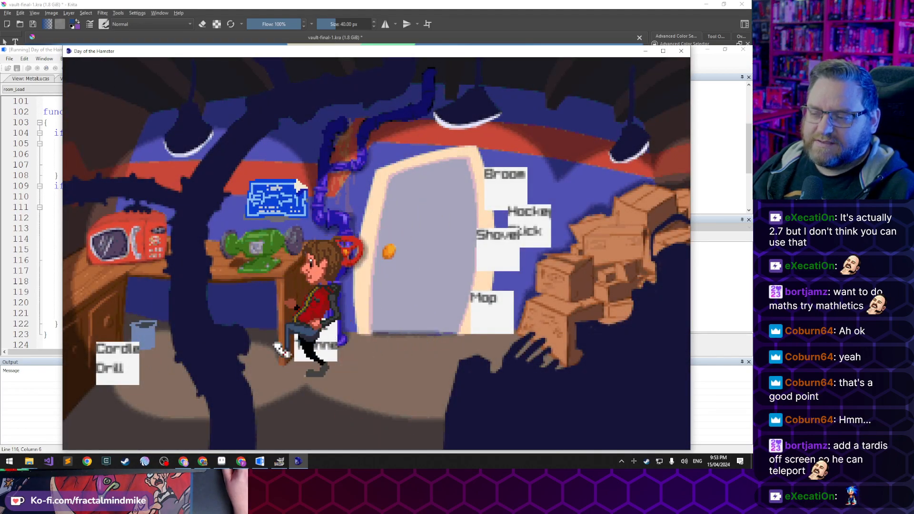
left_click(383, 306)
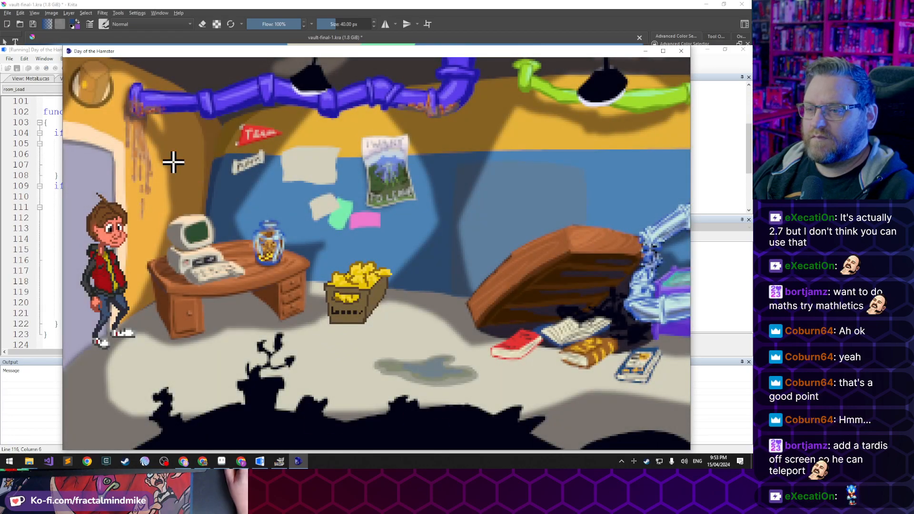
left_click(96, 85)
left_click(233, 78)
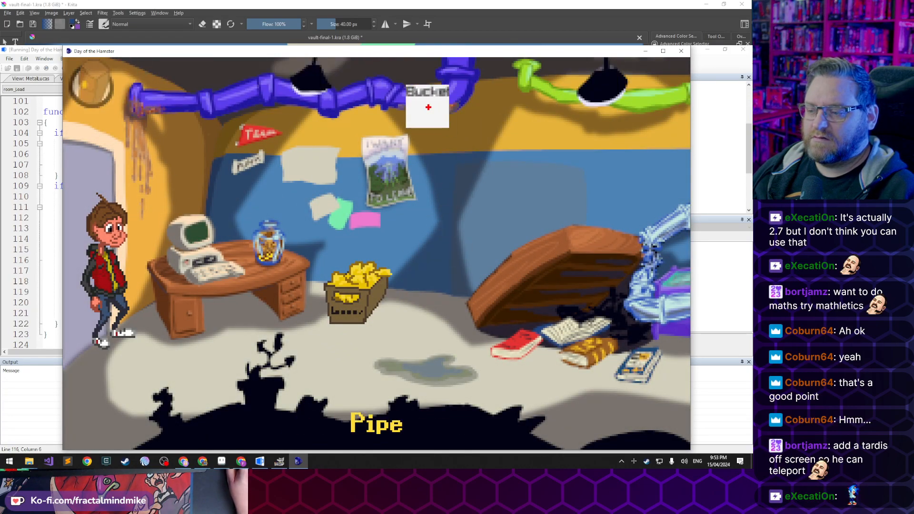
left_click(434, 112)
right_click(274, 344)
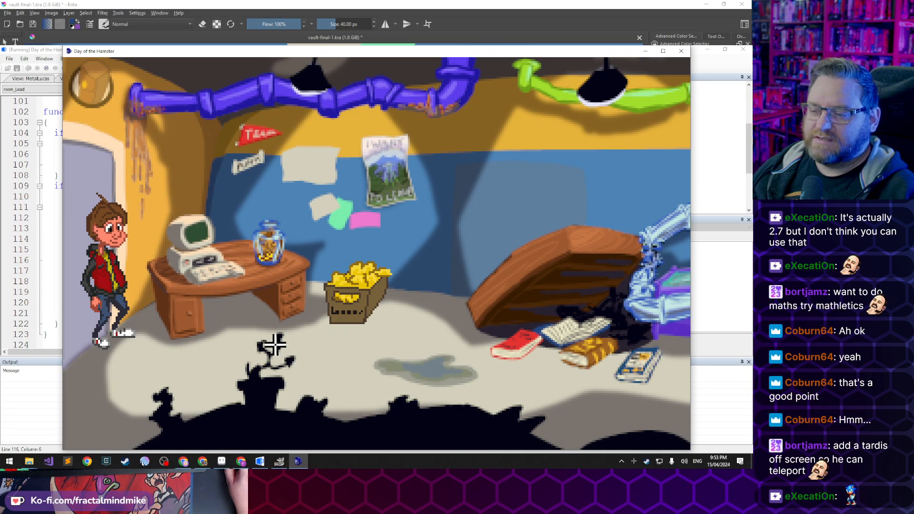
Go back to the Store Room, turn on the red valve and return to Room 1
left_click(72, 185)
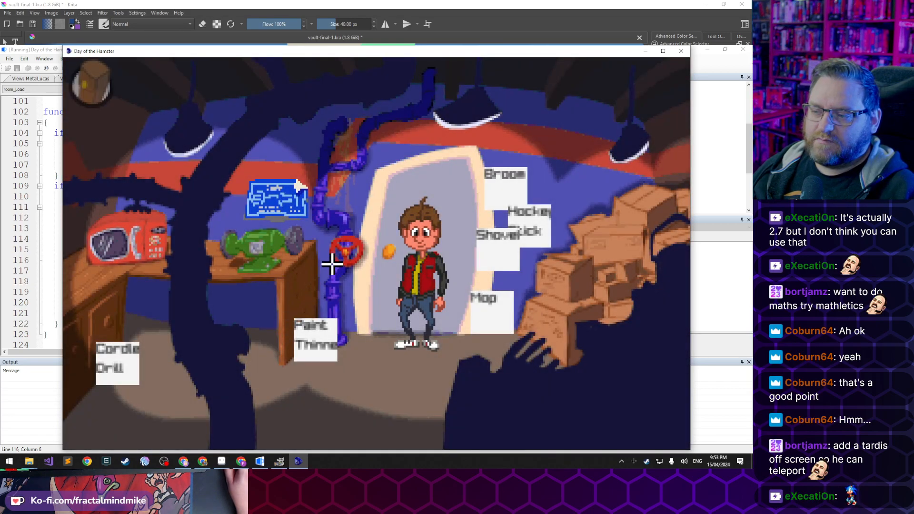
left_click(332, 263)
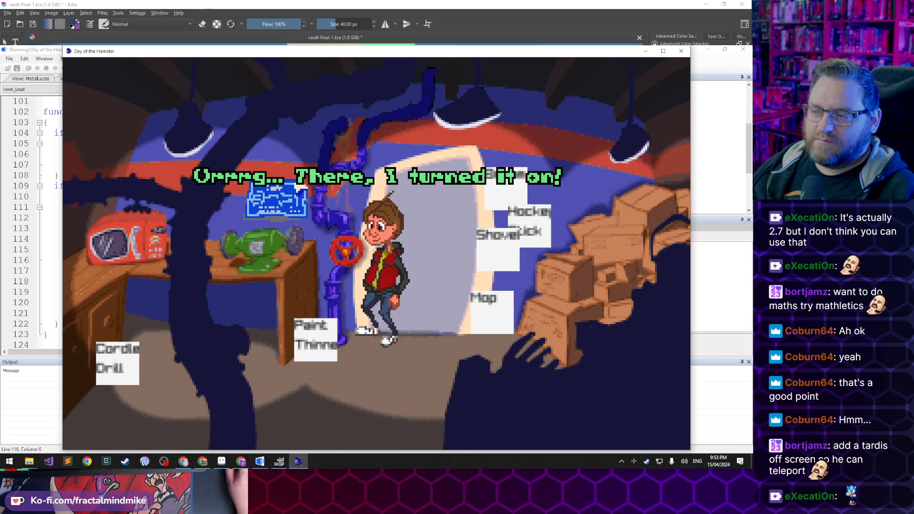
left_click(433, 224)
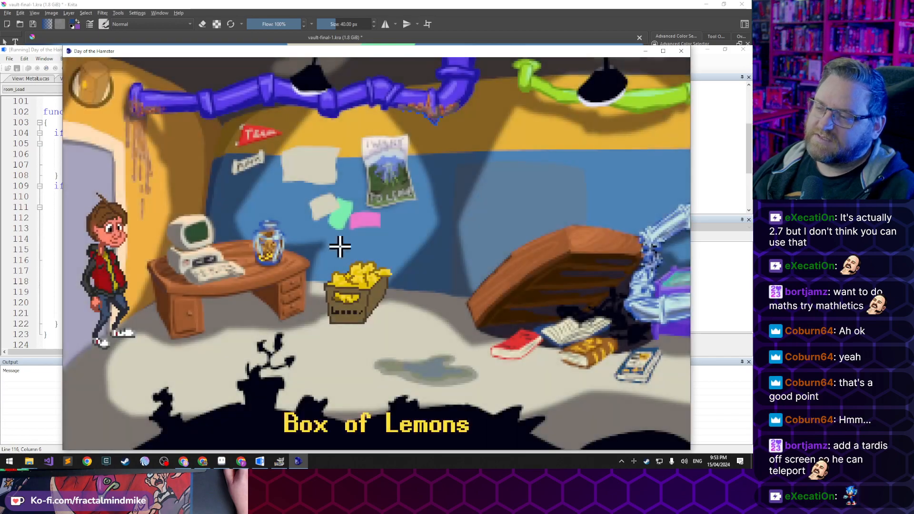
Place the inventory bucket under the leaking purple pipe and move Lucas clear to examine the drip animation over it
left_click(99, 85)
left_click(232, 80)
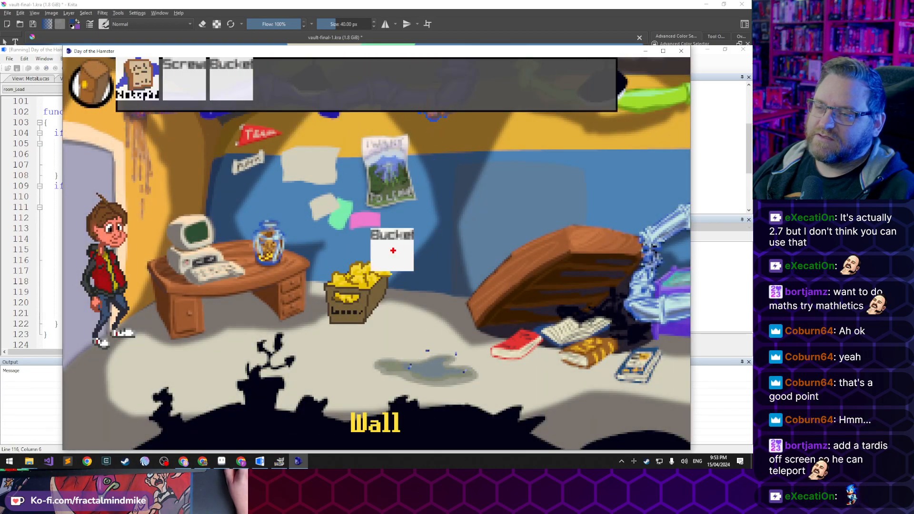
left_click(433, 104)
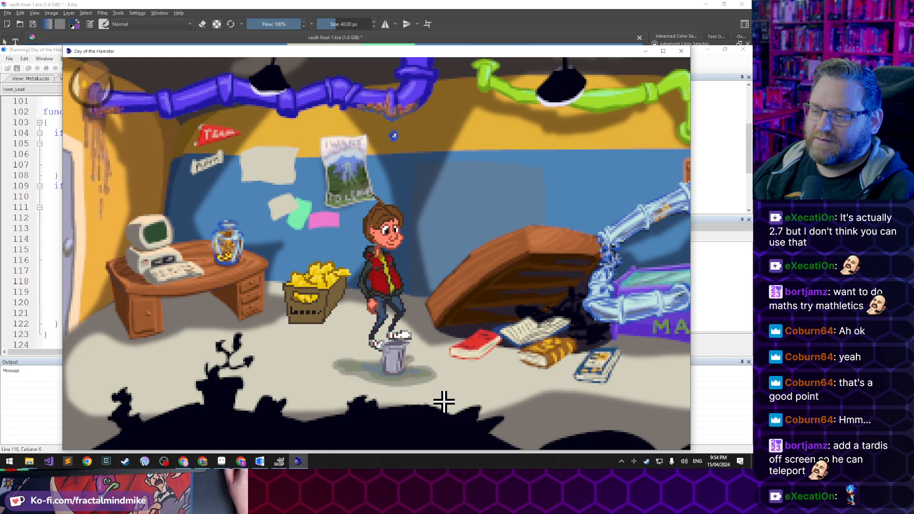
left_click(292, 380)
left_click(449, 390)
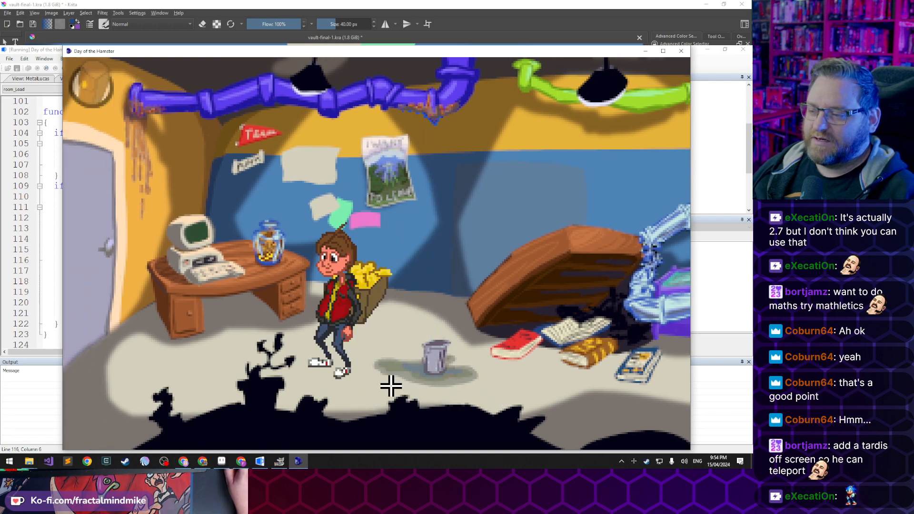
left_click(303, 381)
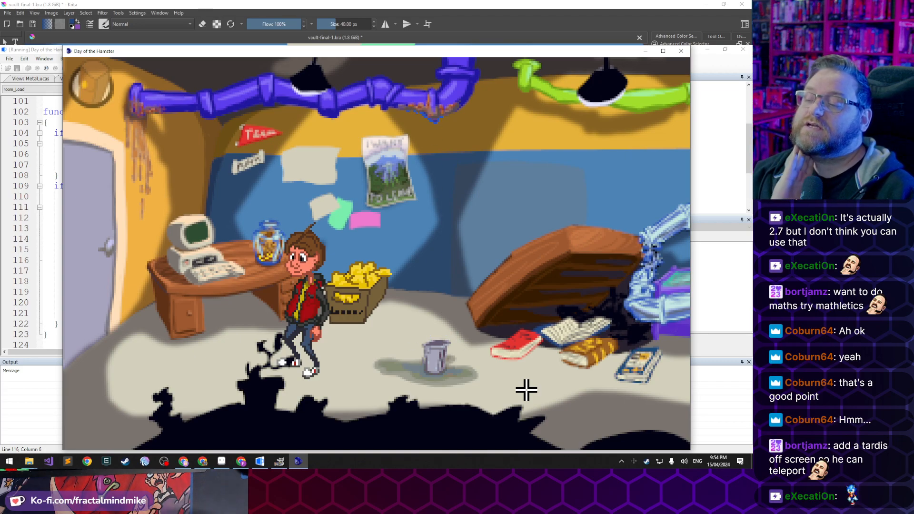
Walk Lucas back and forth between the plant silhouette and the lemon crate to examine the drips falling into the bucket
left_click(236, 362)
left_click(310, 375)
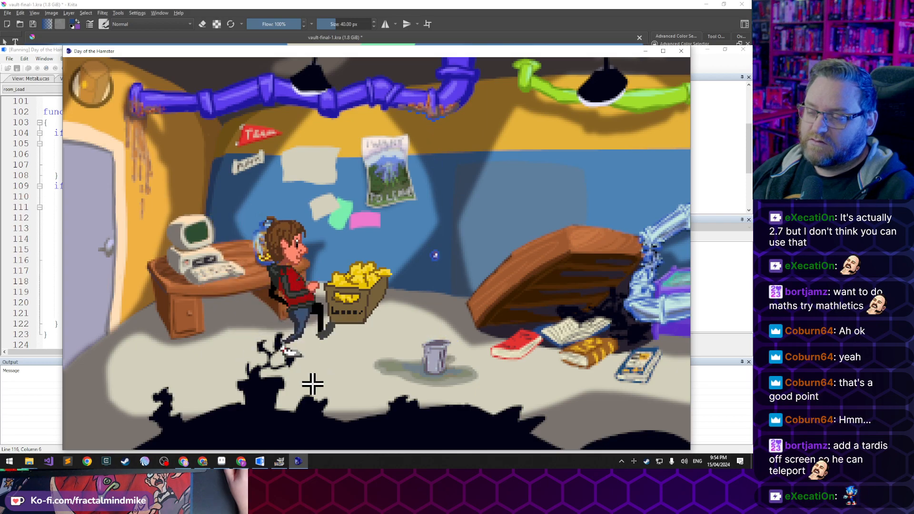
left_click(241, 372)
left_click(317, 371)
left_click(234, 373)
left_click(340, 394)
left_click(280, 369)
left_click(341, 383)
left_click(267, 373)
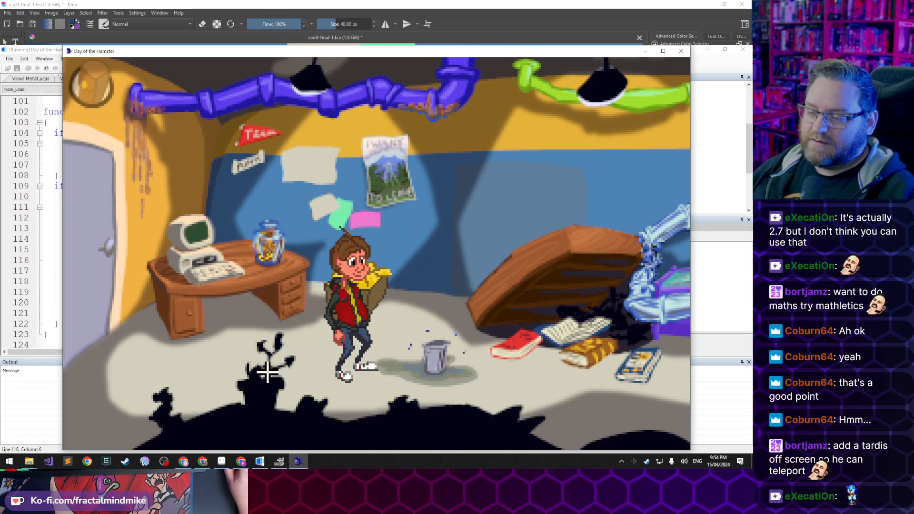
left_click(347, 372)
left_click(307, 374)
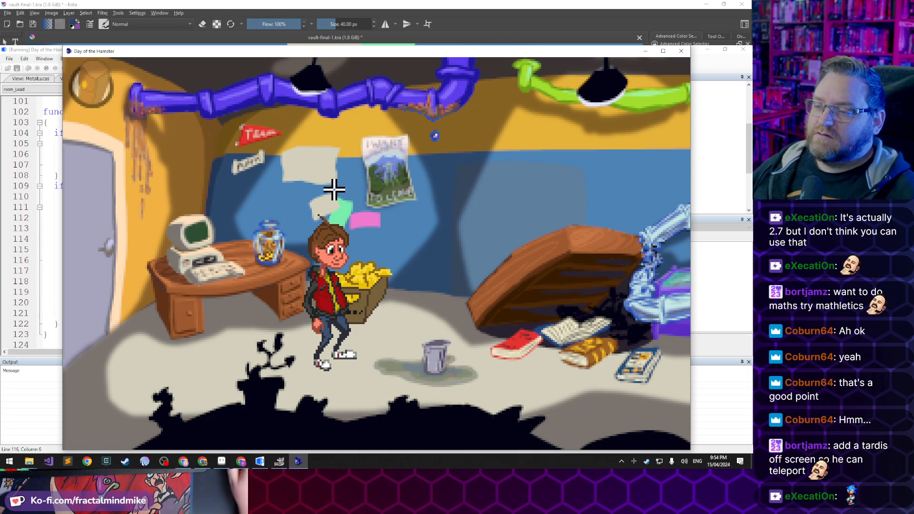
left_click(288, 367)
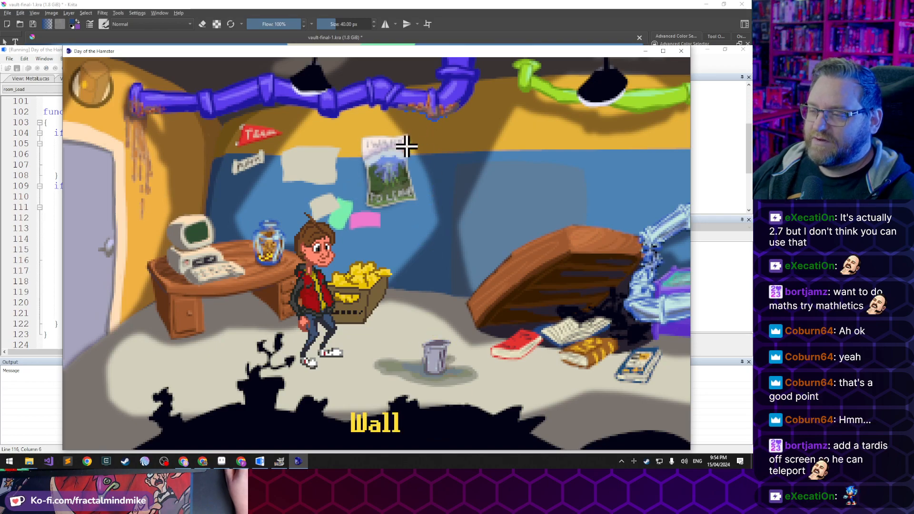
Close the running game and examine the valve and bucket animation code in the room_Load function
left_click(681, 51)
left_click(172, 250)
left_click(198, 264)
left_click(203, 281)
left_click(206, 272)
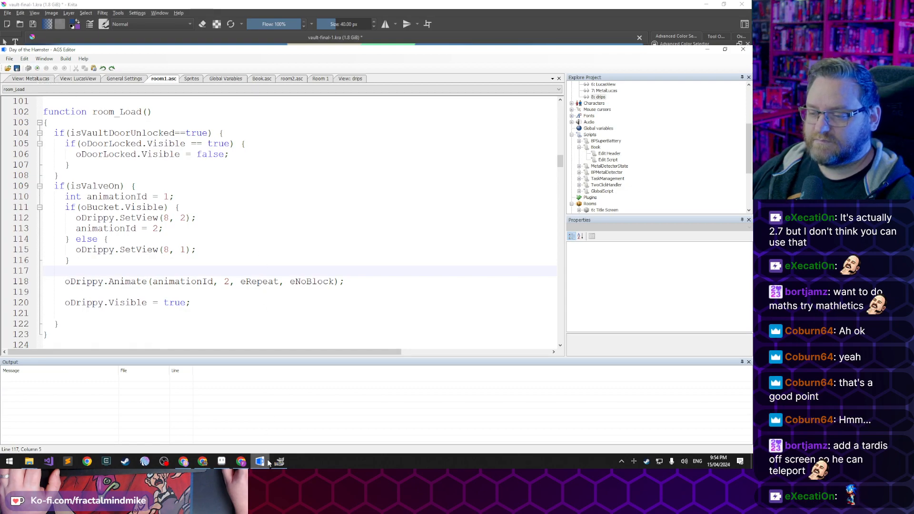
Switch to Aseprite and save the open bucket drip sprite in the Vault folder as Drip-to-bucket-cropped.aseprite
left_click(283, 463)
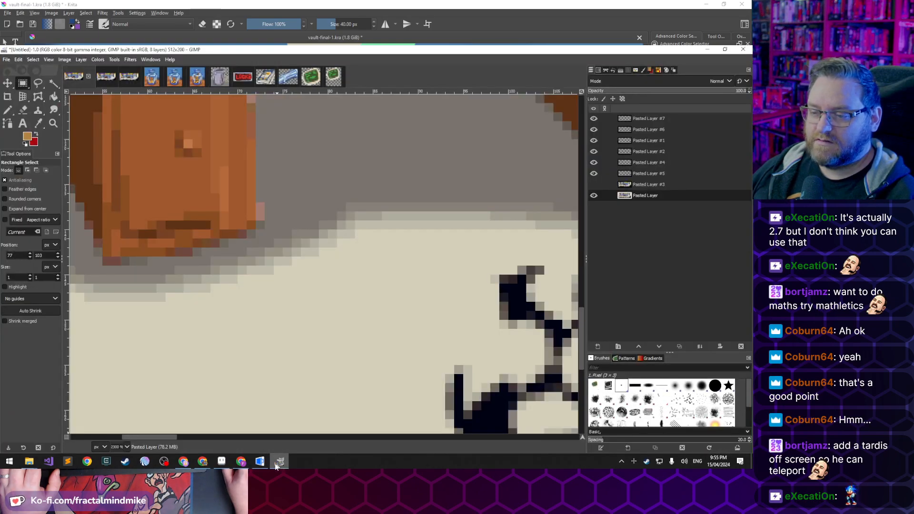
left_click(241, 464)
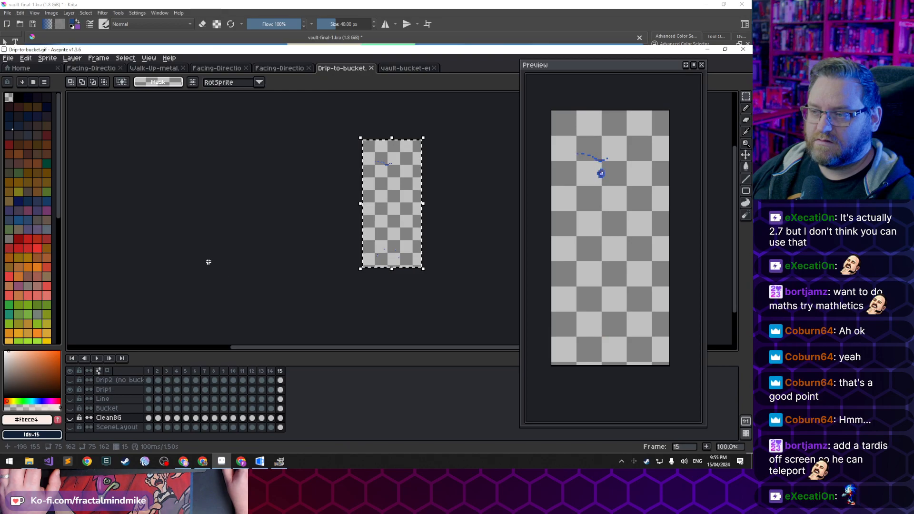
left_click(12, 59)
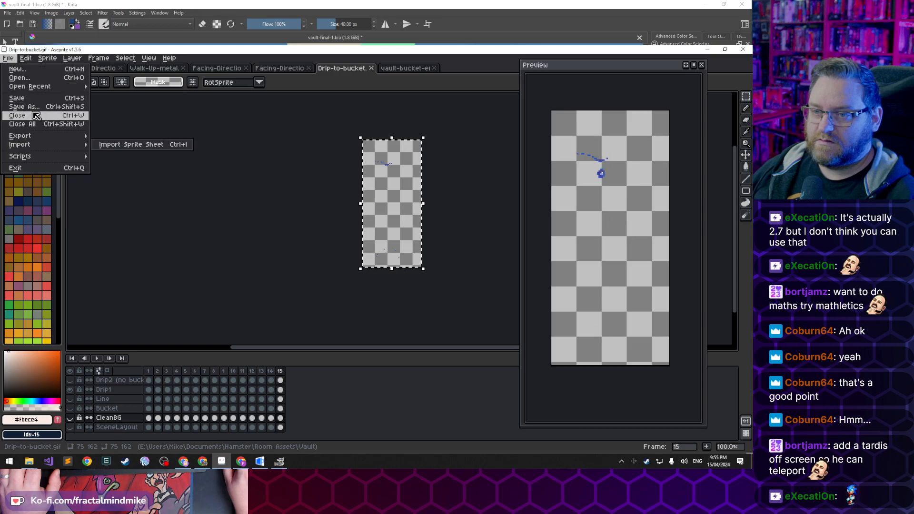
key("Return")
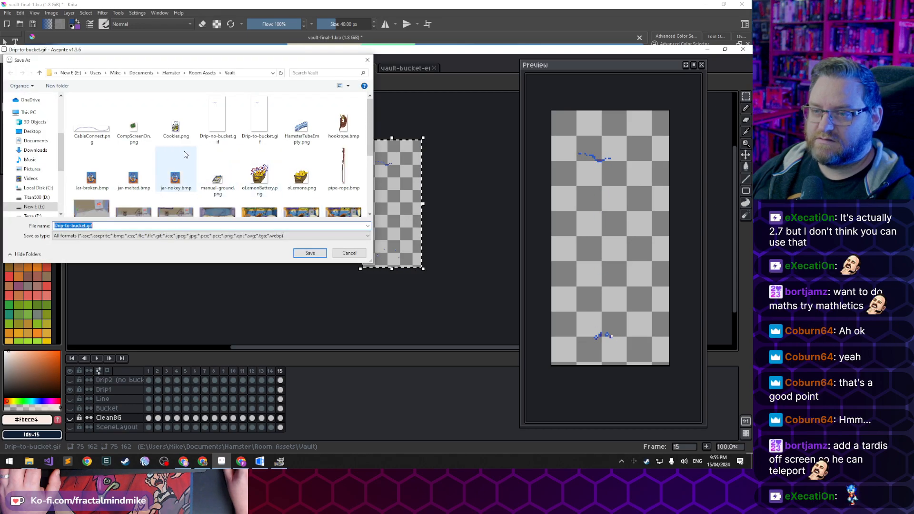
key("End")
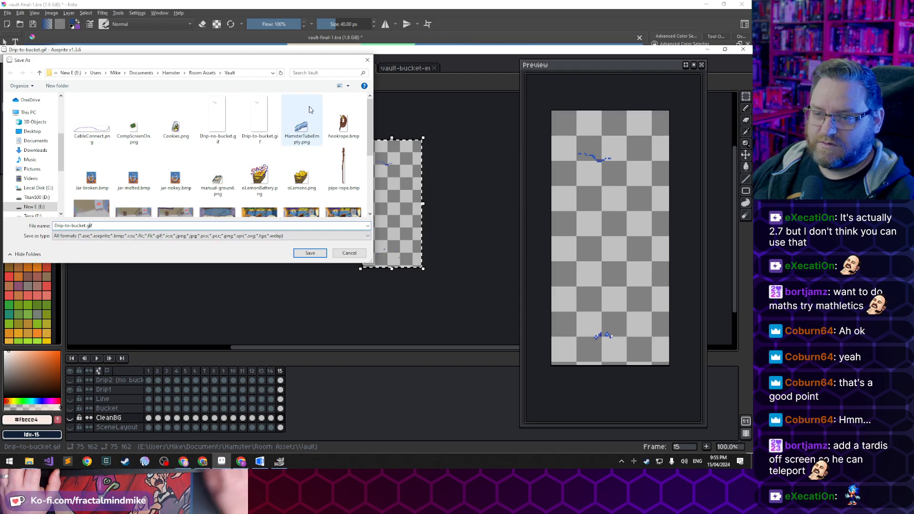
key("shift+Left")
key("shift+Left")
key("shift+Left")
key("shift+Left")
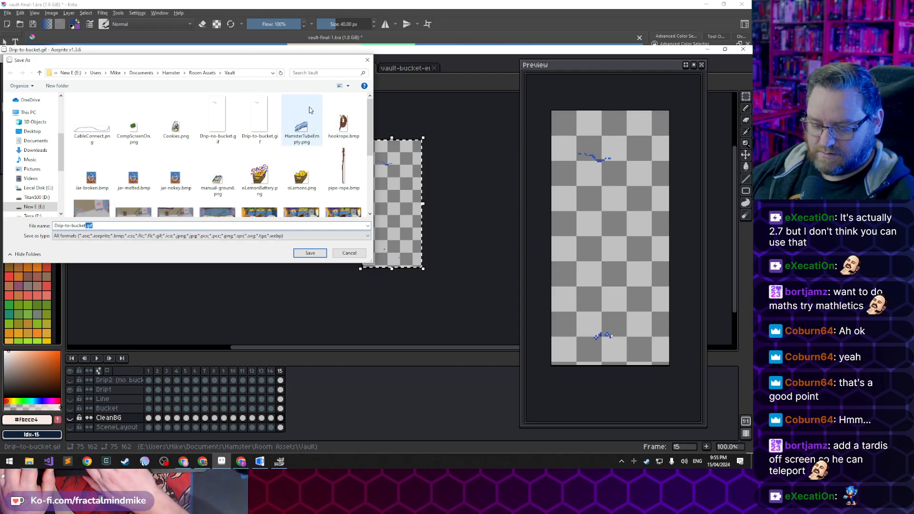
type("-n")
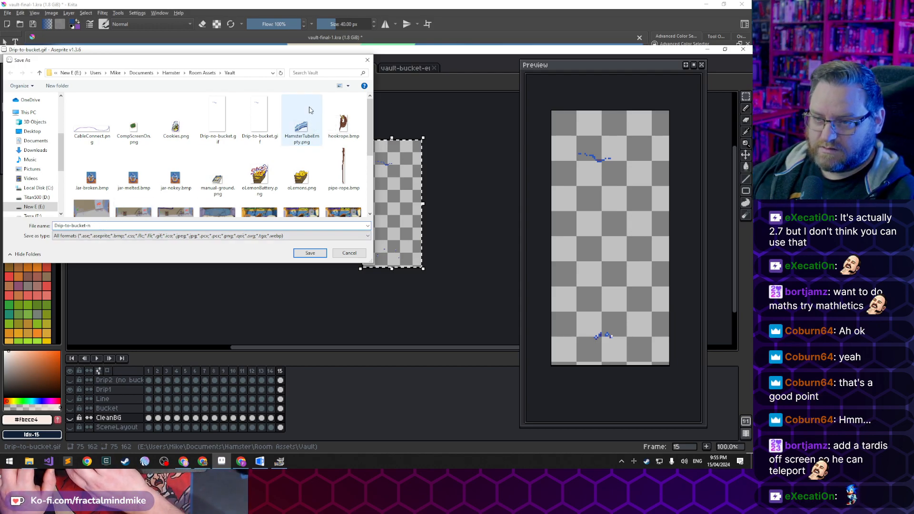
key("BackSpace")
type("cropped")
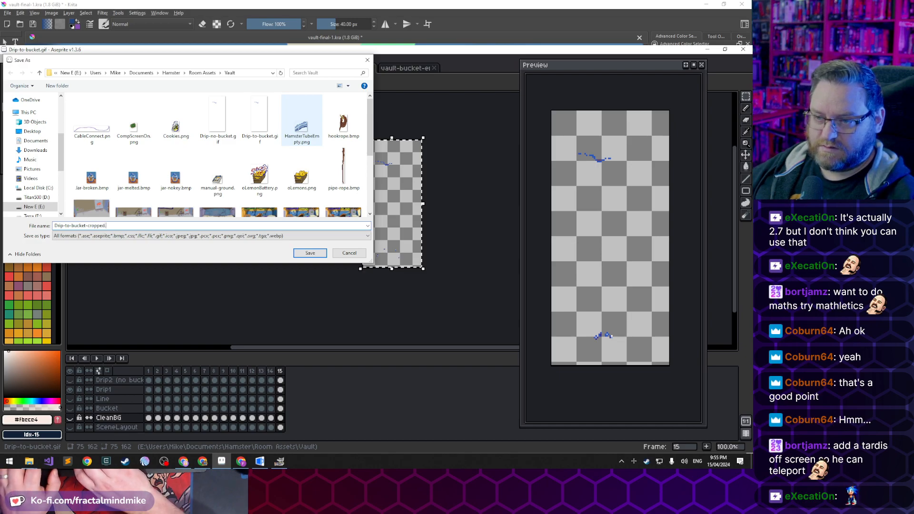
type(".aseprite")
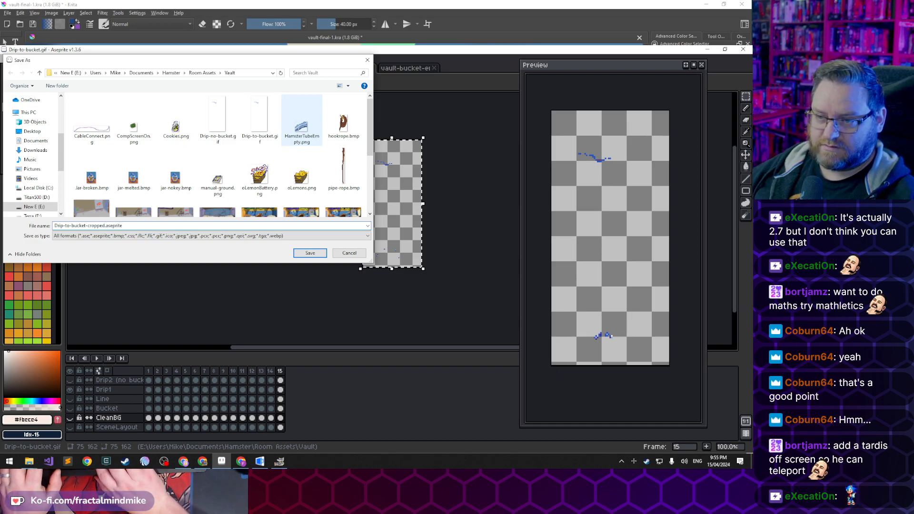
key("Return")
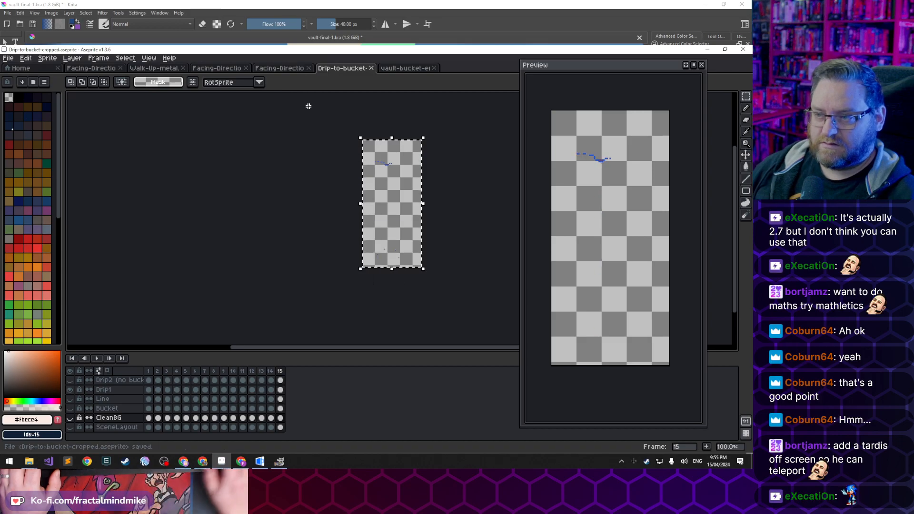
Reopen the recent file Drip Animations.aseprite, show its CleanBG and Bucket layers with Line hidden, and centre the preview on the bucket
left_click(9, 59)
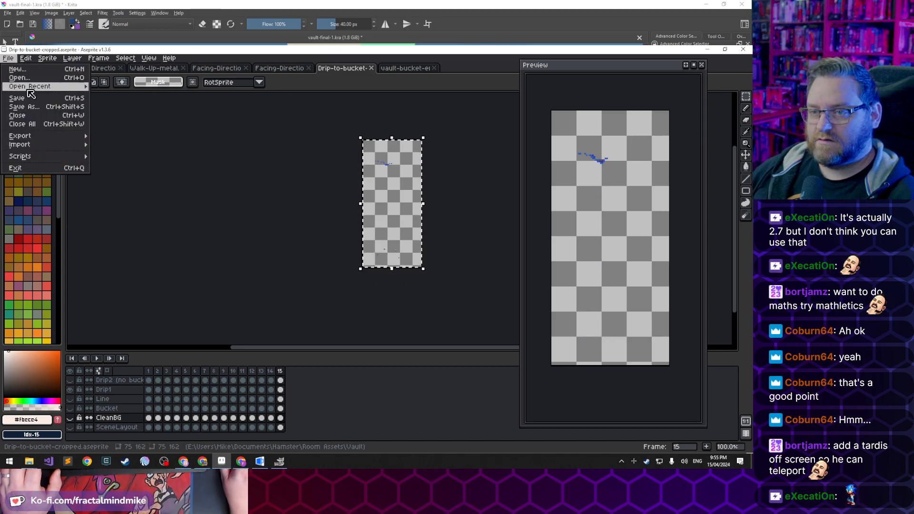
mouse_move(50, 90)
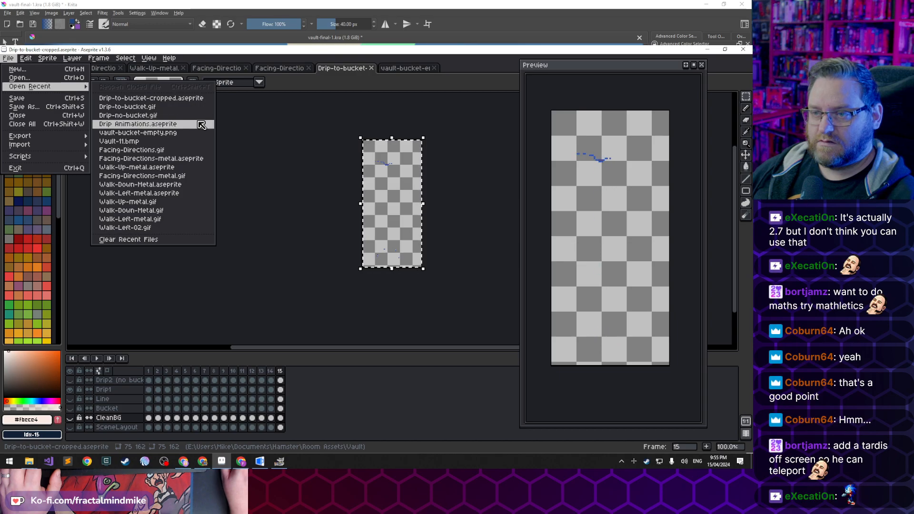
left_click(202, 125)
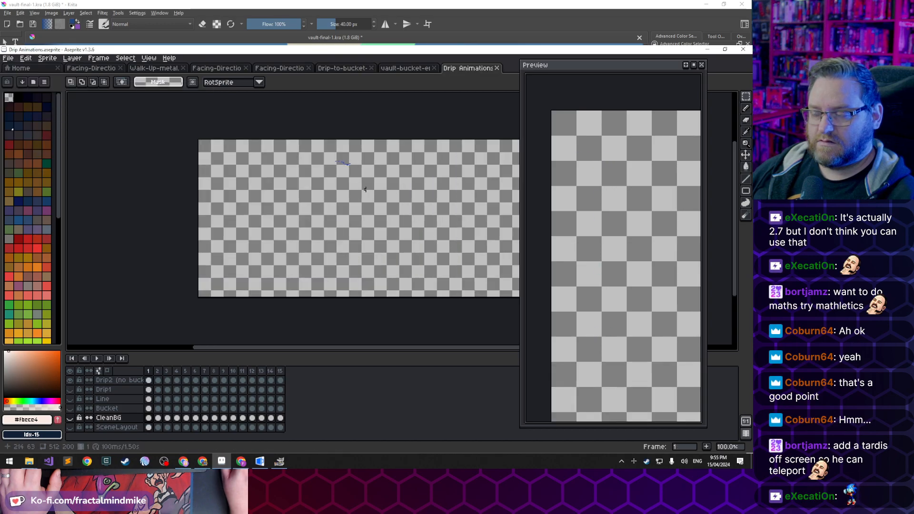
left_click(71, 417)
left_click(71, 417)
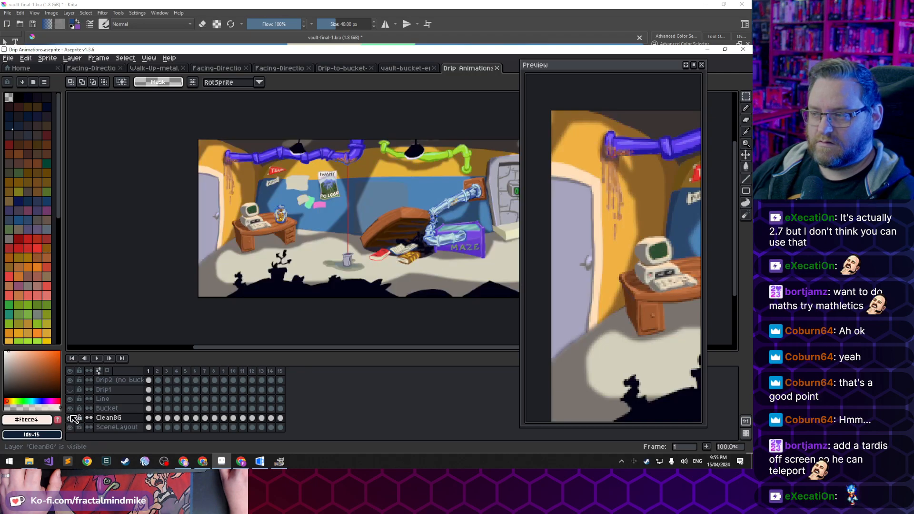
left_click_drag(657, 253, 557, 247)
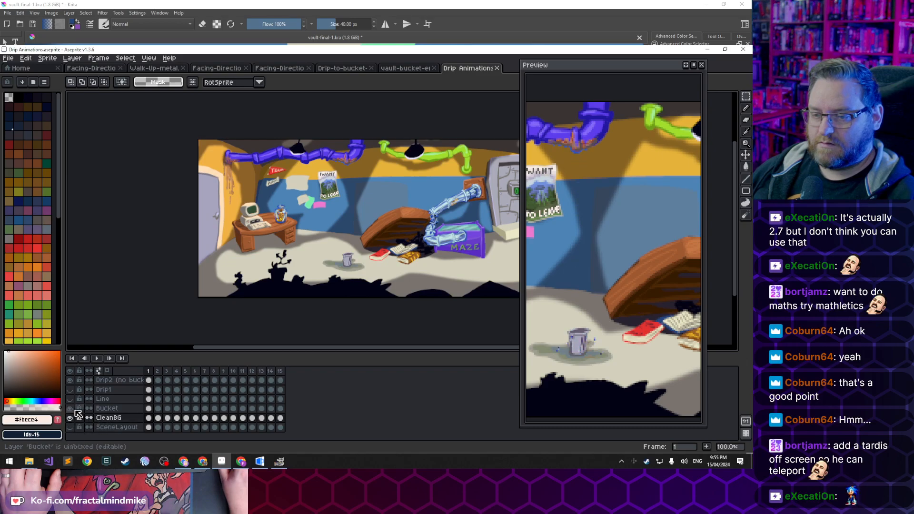
Select the entire canvas on the CleanBG layer, switch to GIMP and try to paste the scene as a new image
left_click(108, 417)
key("ctrl+a")
key("alt+Tab")
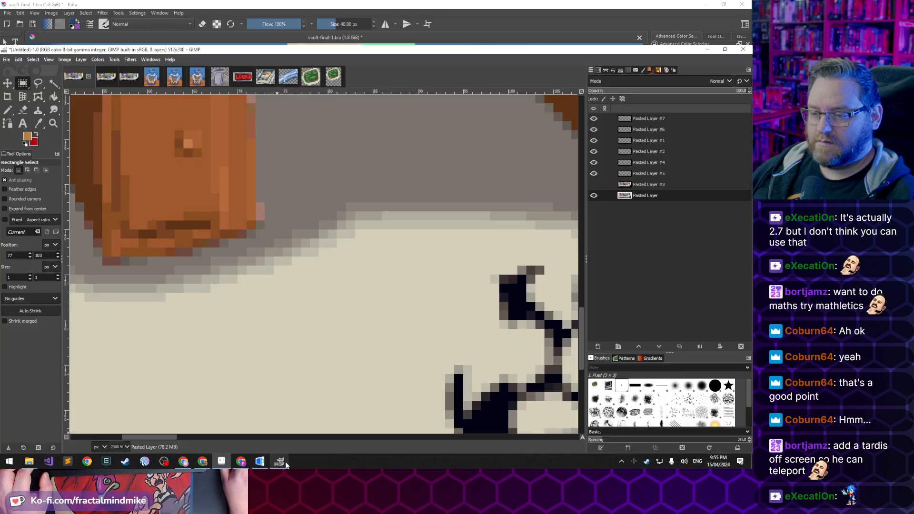
scroll(278, 257, "down", 5)
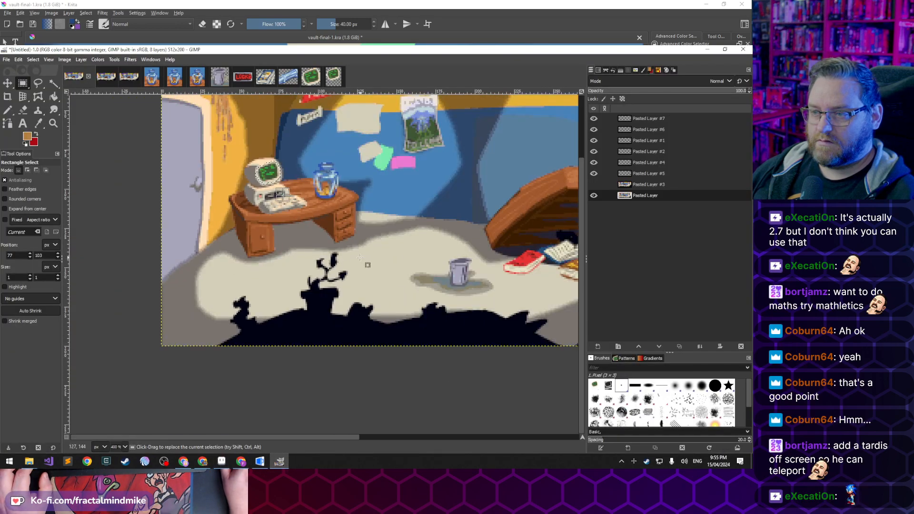
scroll(360, 257, "right", 5)
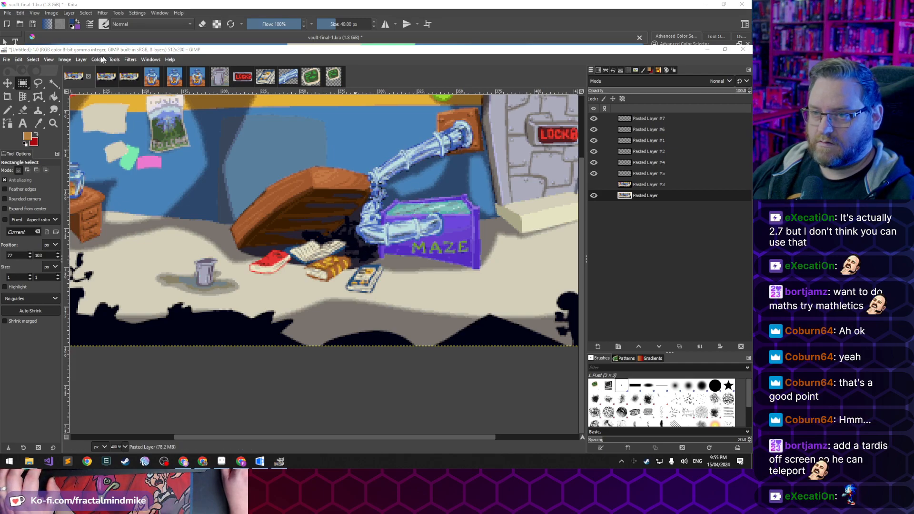
left_click(33, 60)
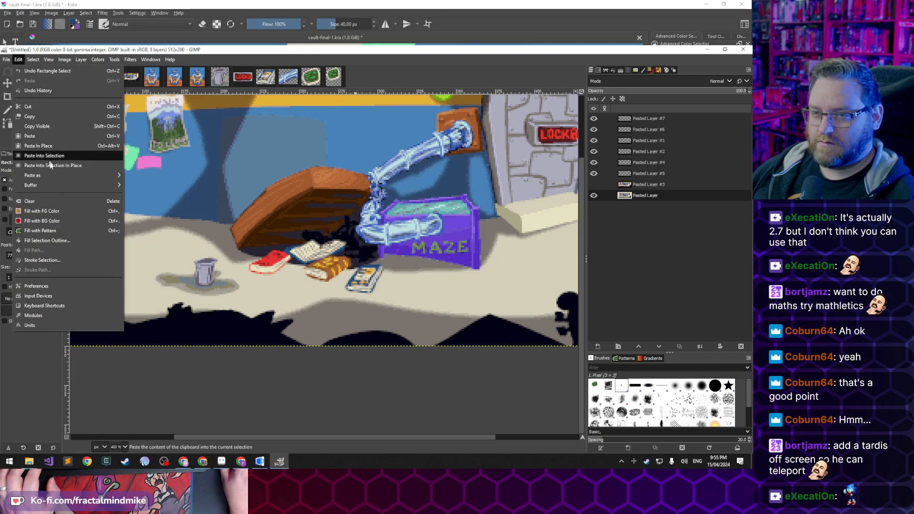
mouse_move(96, 177)
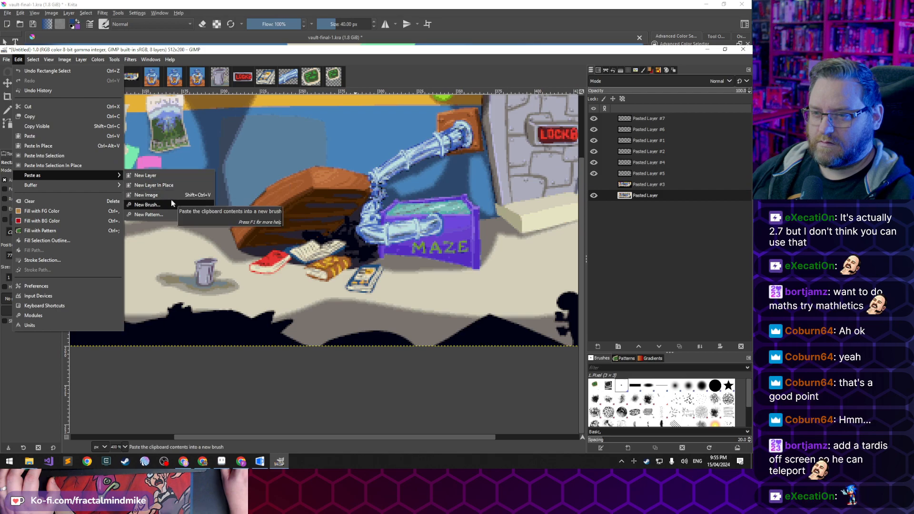
left_click(169, 198)
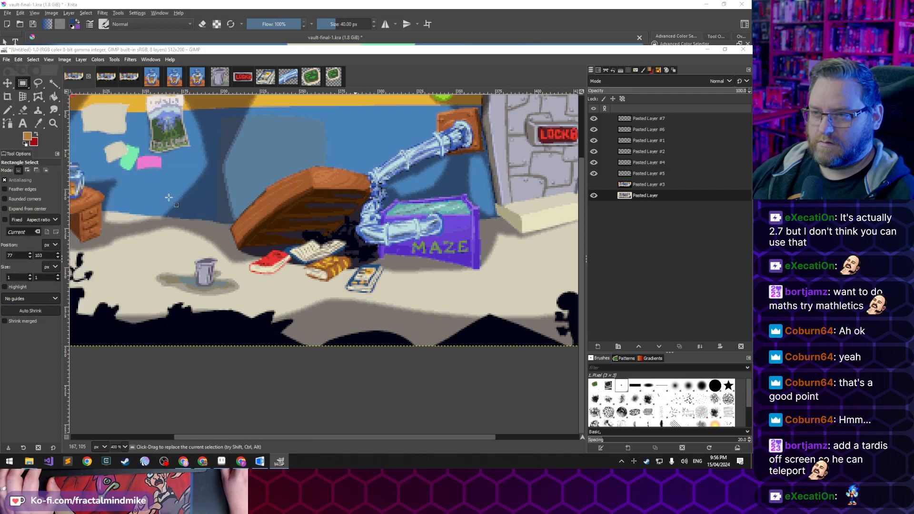
Return to Aseprite and copy the selected scene with all visible layers merged
left_click(223, 461)
left_click(28, 59)
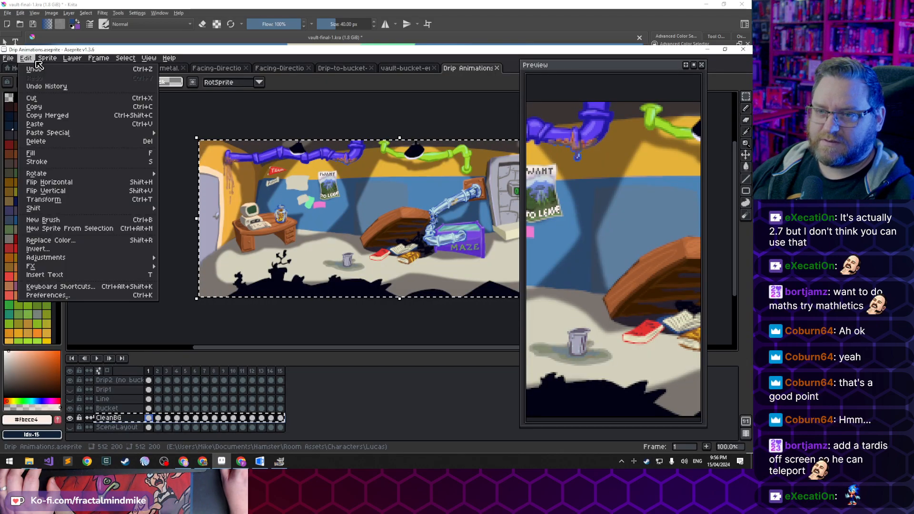
left_click(63, 116)
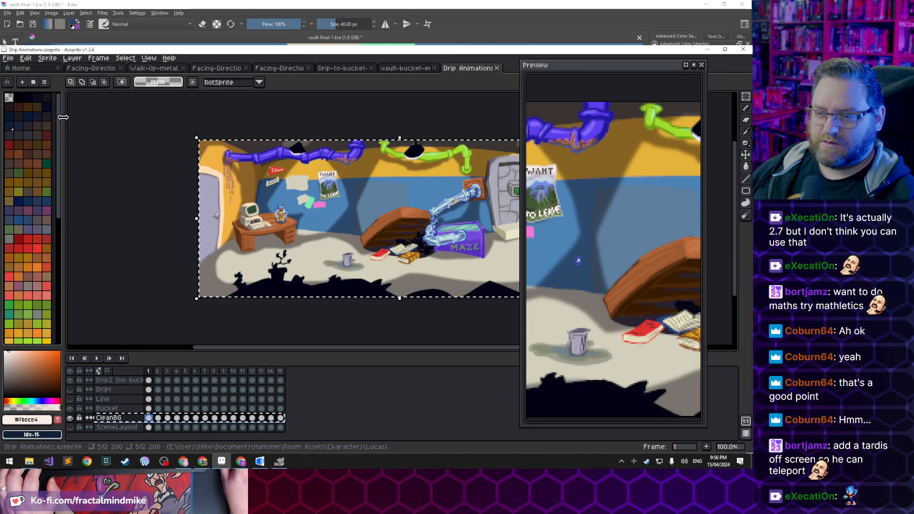
Hide the Drip2 layer and copy the selected room artwork merged from all visible layers
left_click(70, 380)
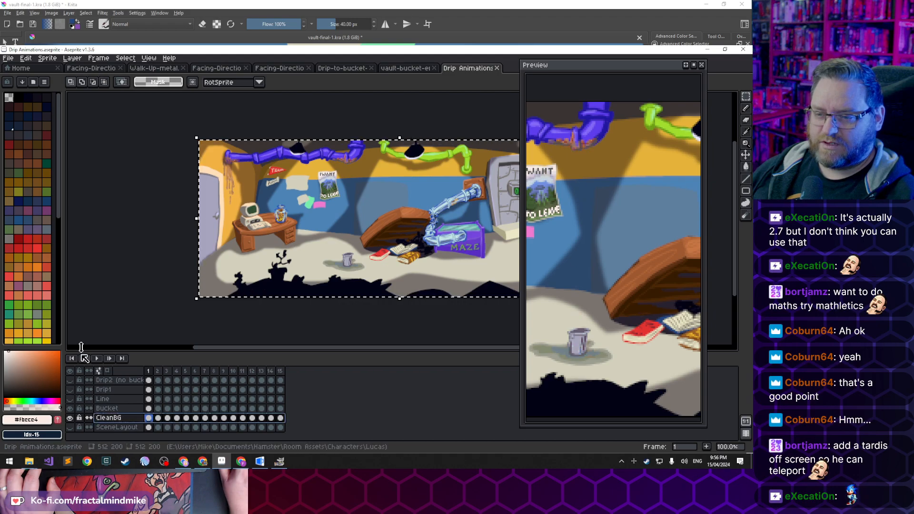
left_click(25, 58)
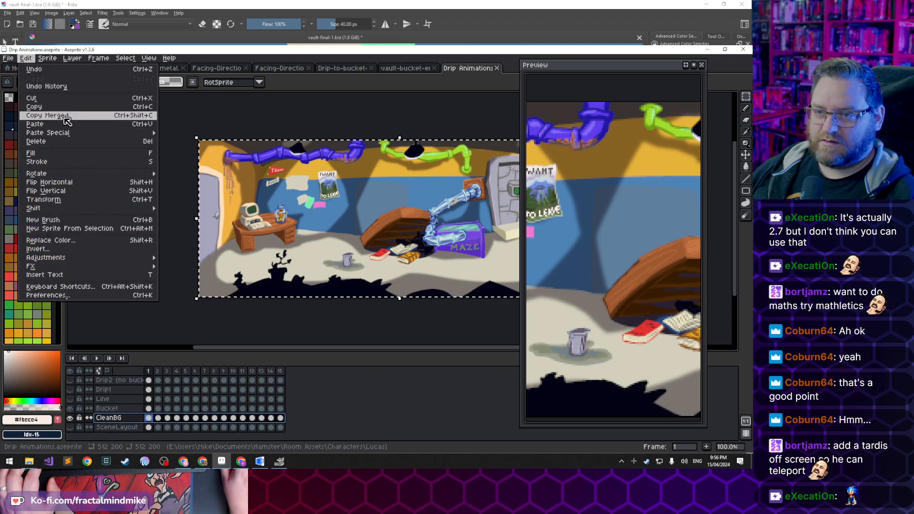
left_click(64, 116)
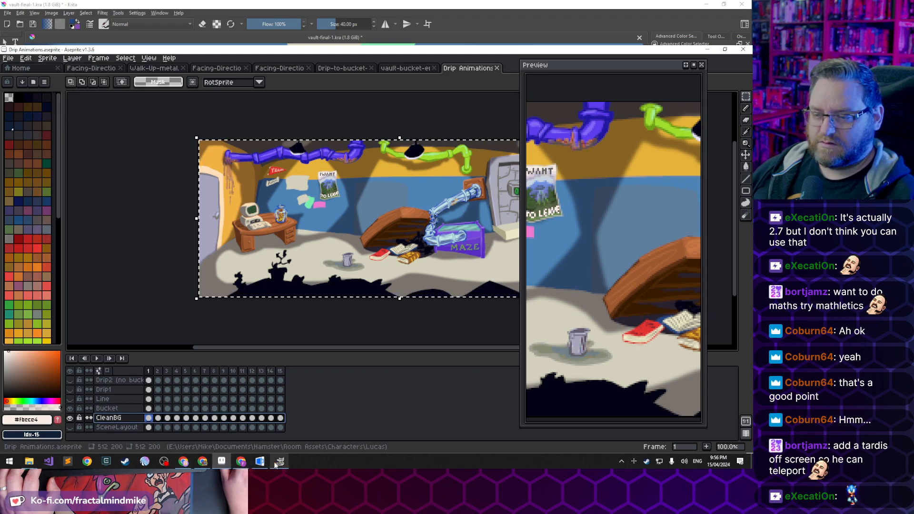
Switch to GIMP and paste the copied room artwork as a new image
mouse_move(276, 461)
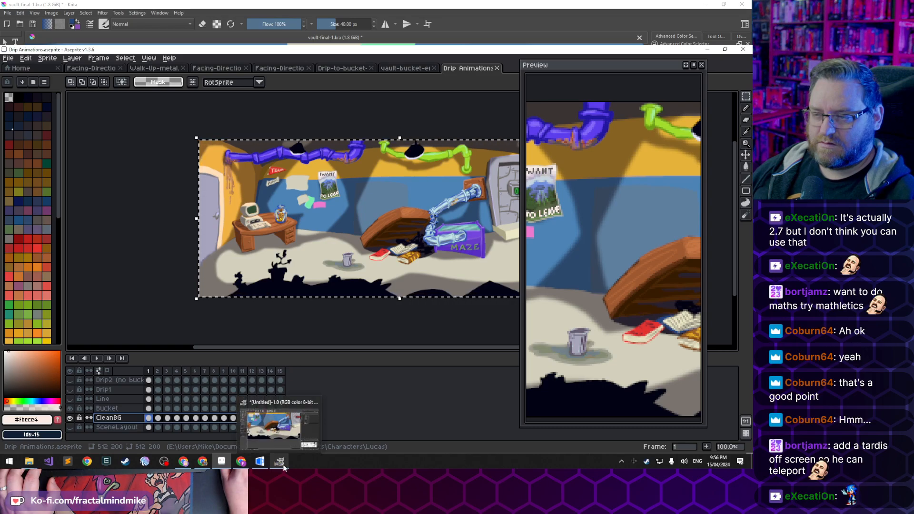
left_click(281, 464)
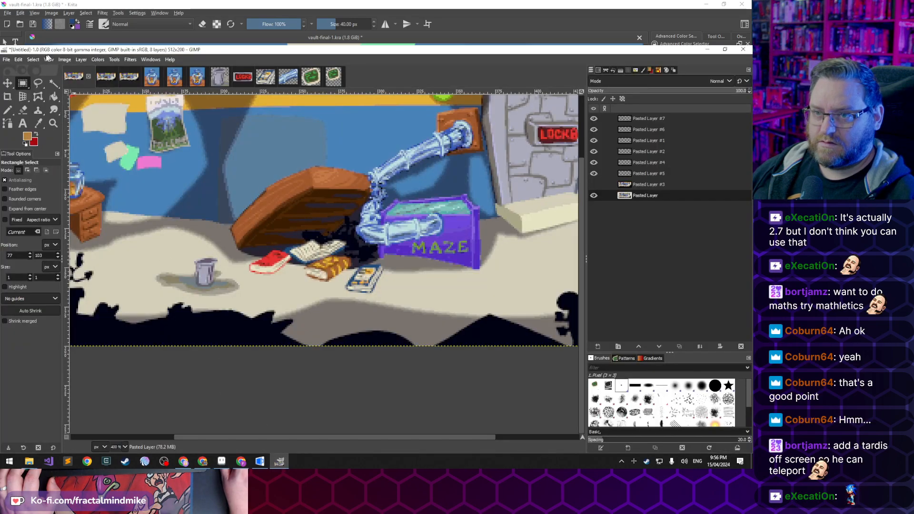
left_click(33, 59)
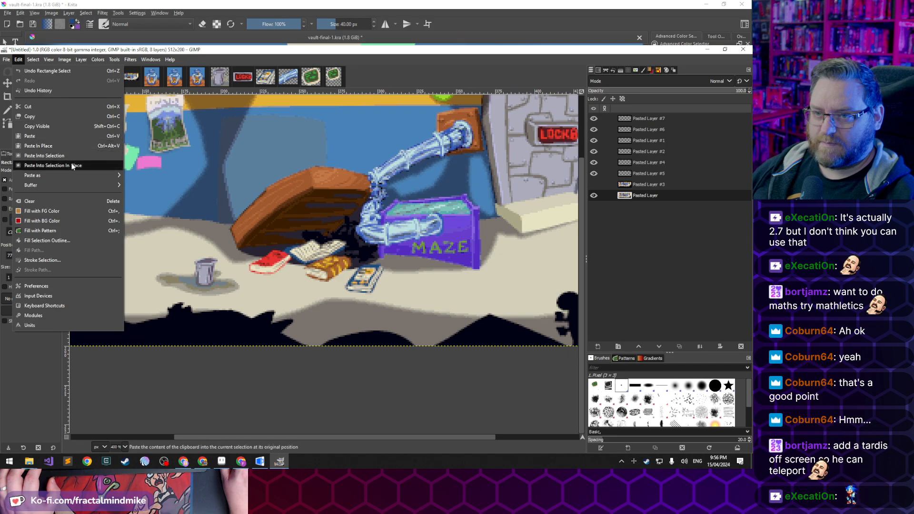
mouse_move(95, 175)
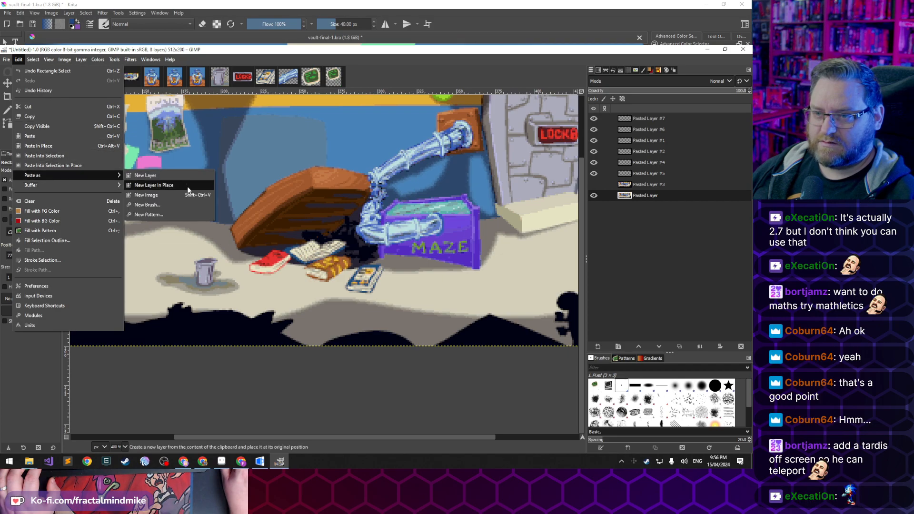
left_click(173, 195)
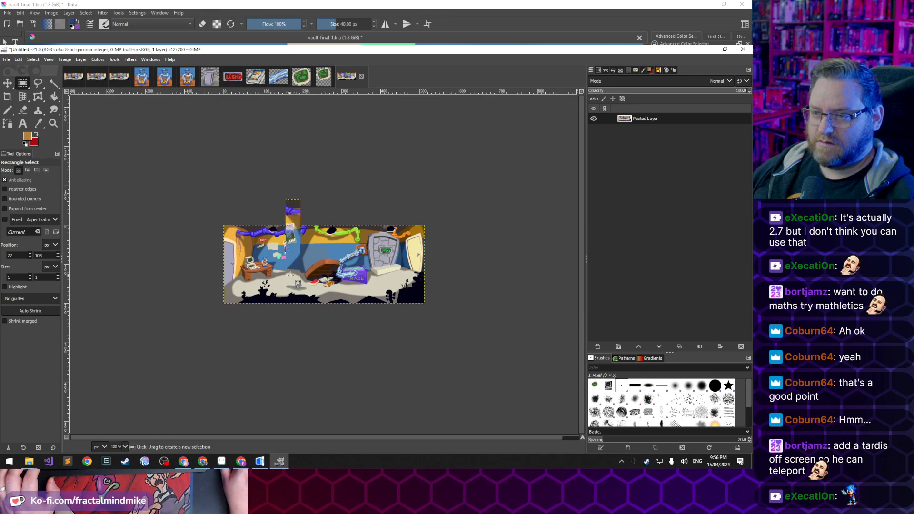
scroll(289, 275, "up", 3)
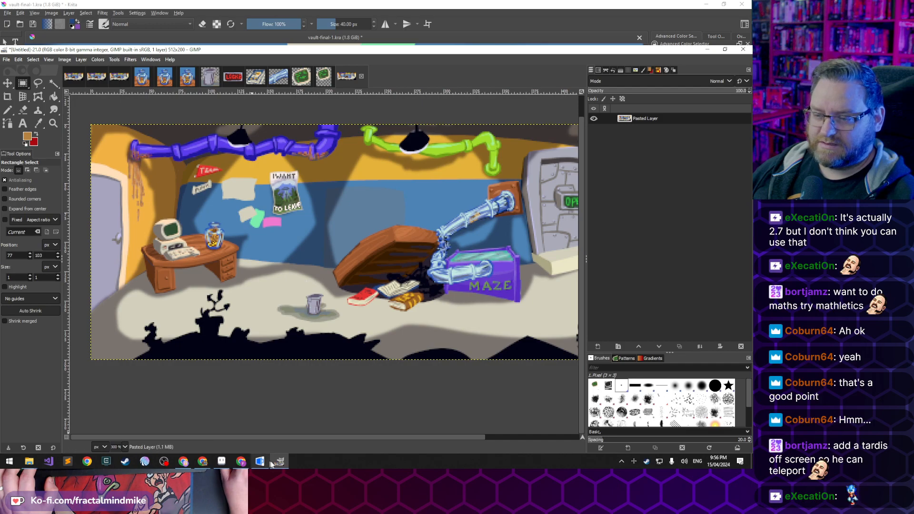
Switch back to Aseprite, hide the Bucket layer and copy the visible room artwork merged
mouse_move(281, 464)
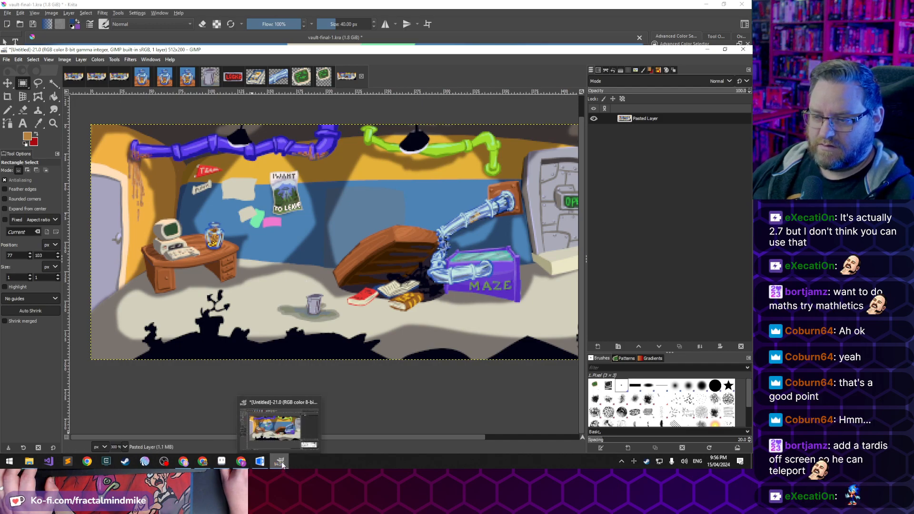
left_click(261, 461)
left_click(260, 460)
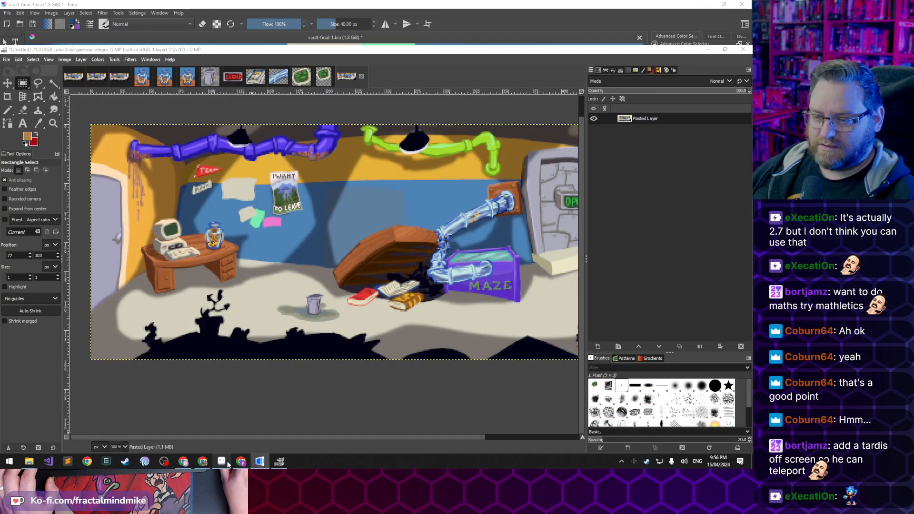
left_click(223, 460)
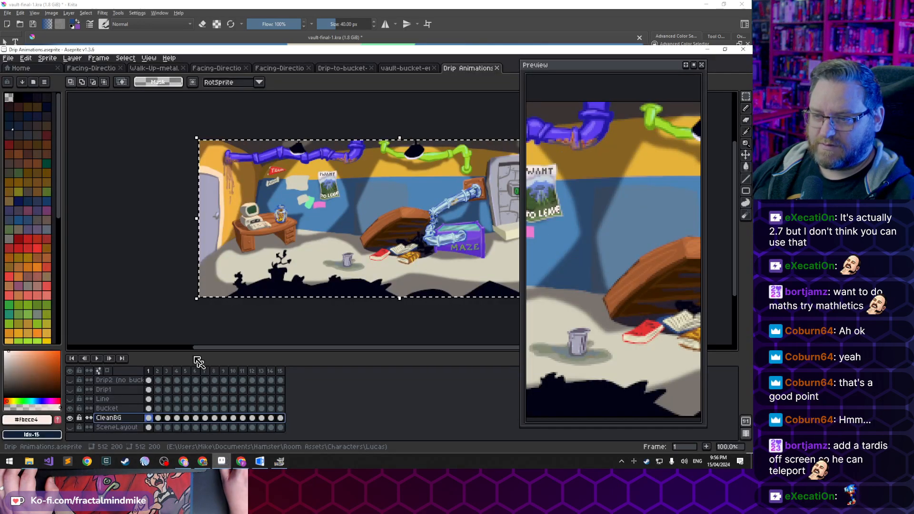
left_click(72, 409)
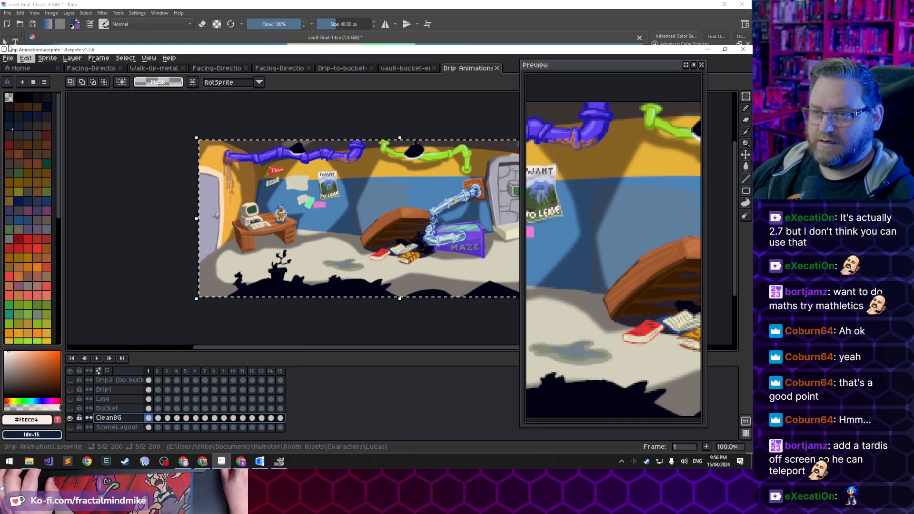
left_click(29, 59)
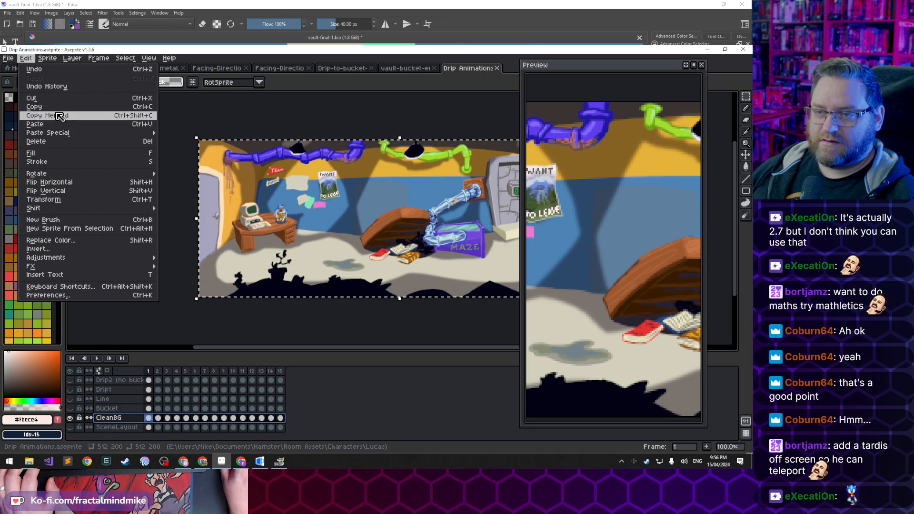
left_click(29, 114)
Switch to GIMP, paste the bucket-free artwork over the room image and anchor it to the existing layer
left_click(280, 462)
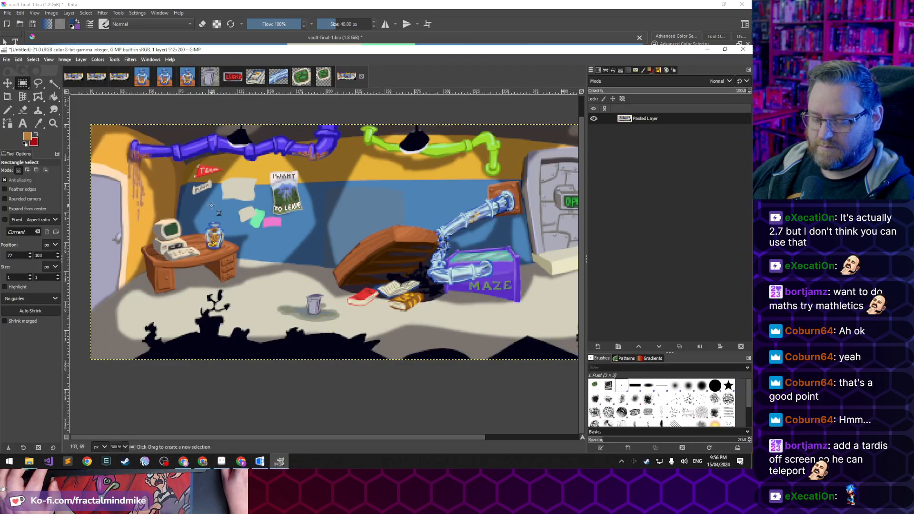
key("ctrl+v")
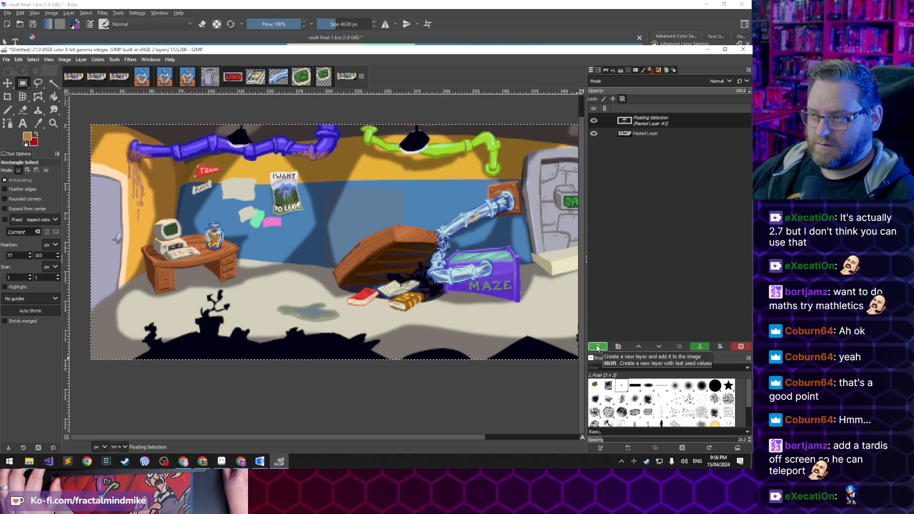
left_click(430, 394)
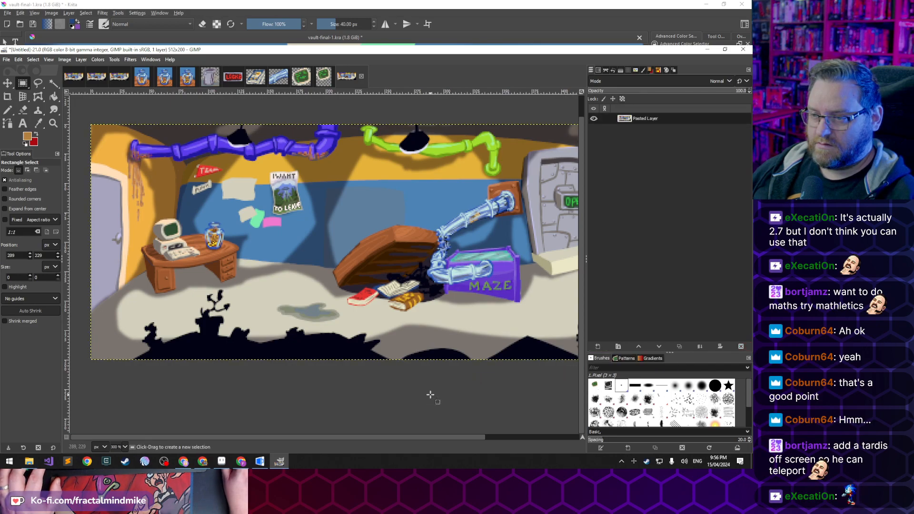
Export the image as Vault-12.bmp into the Vault folder with the default BMP options
left_click(5, 60)
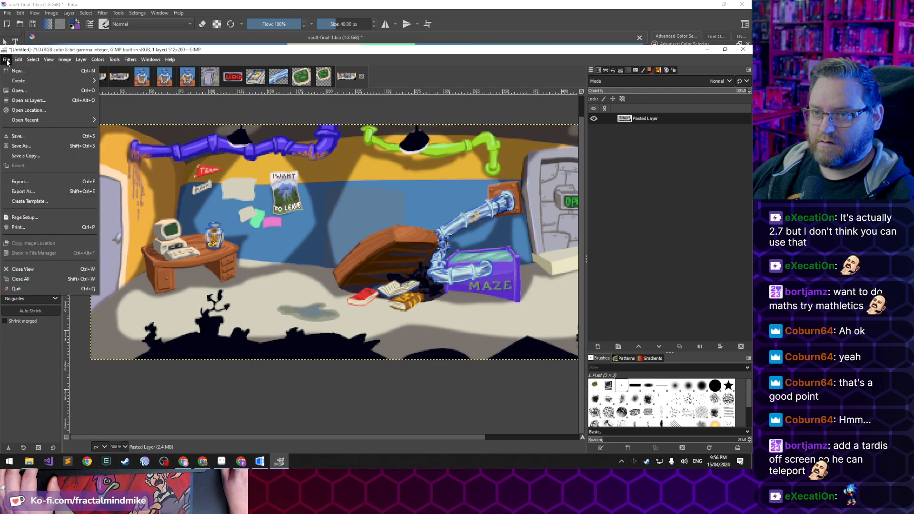
left_click(70, 192)
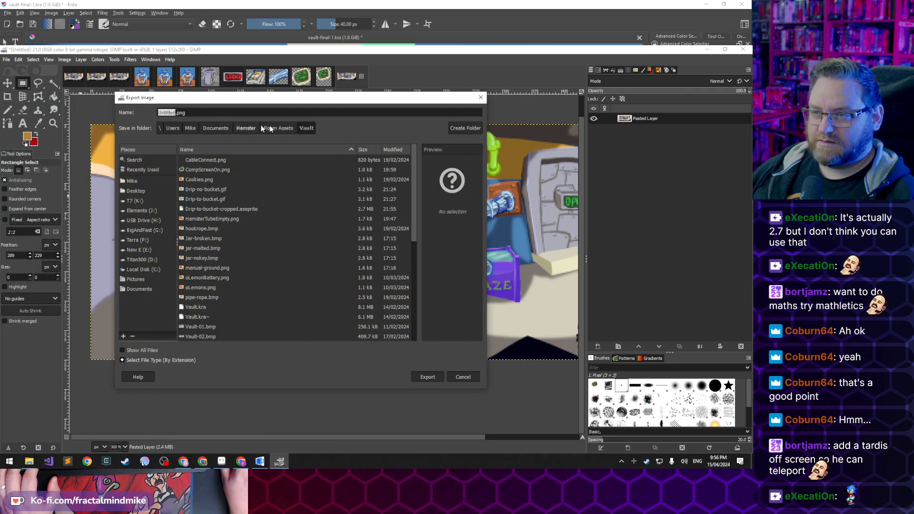
scroll(227, 298, "down", 5)
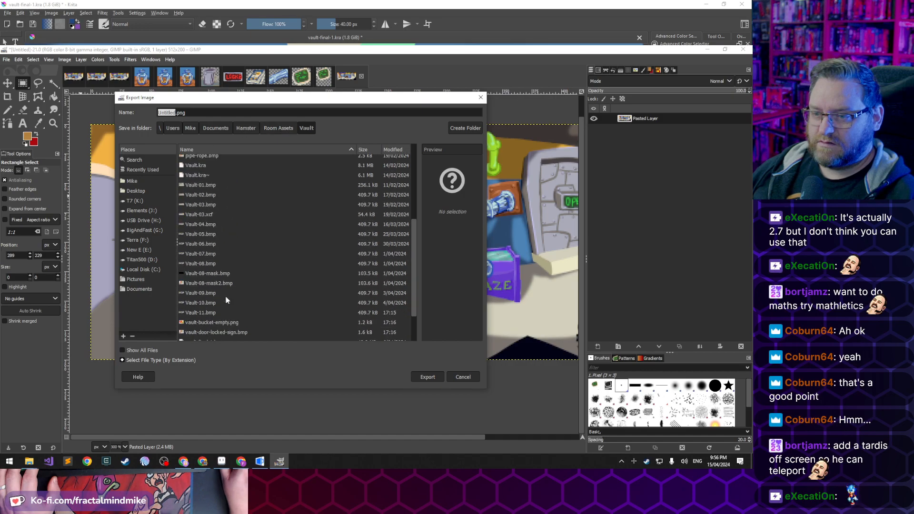
left_click(204, 268)
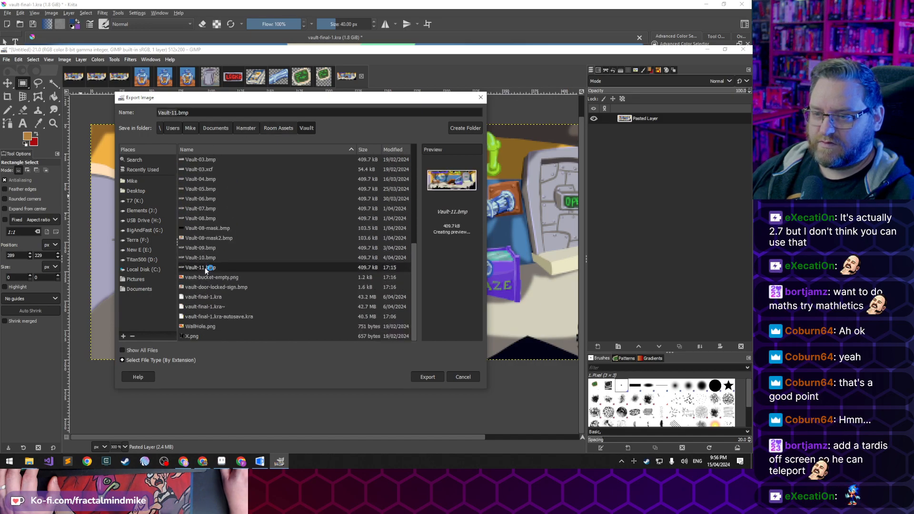
left_click(176, 114)
key("BackSpace")
type("2")
key("Return")
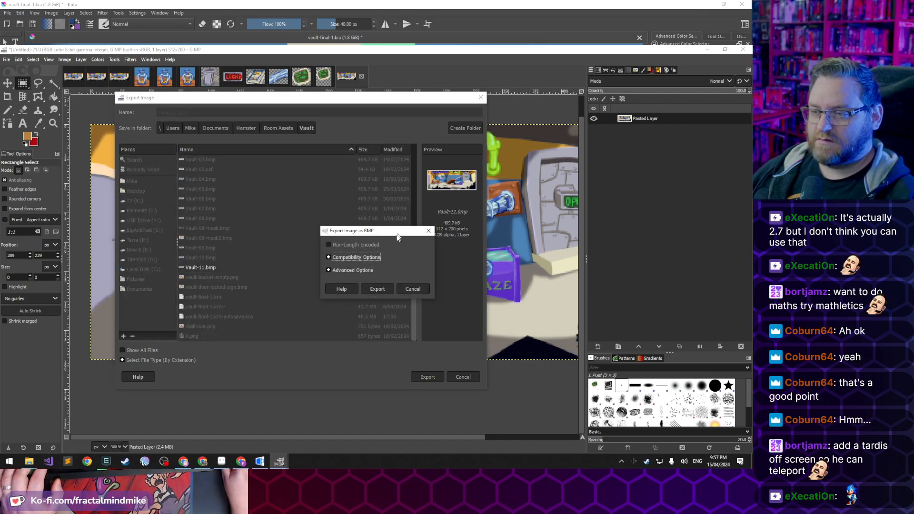
left_click(381, 286)
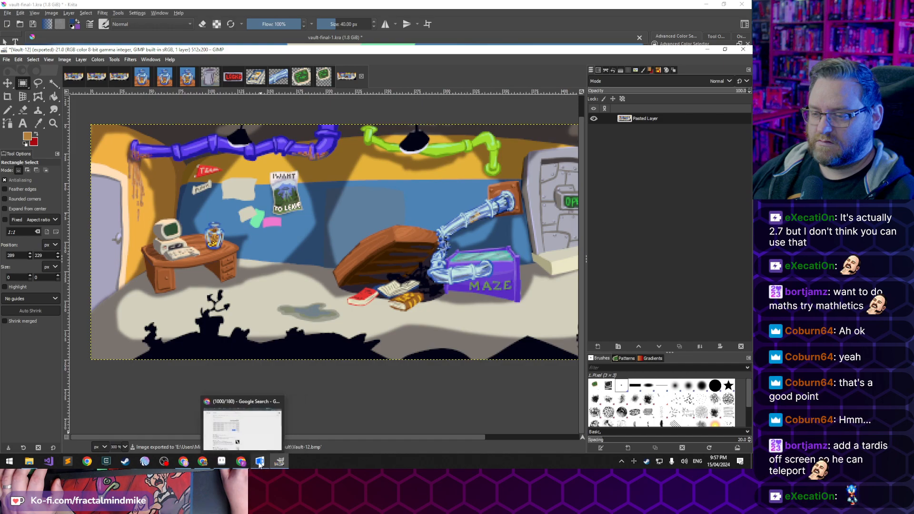
Switch to AGS Editor and replace Room 1's main background with Vault-12.bmp
left_click(253, 465)
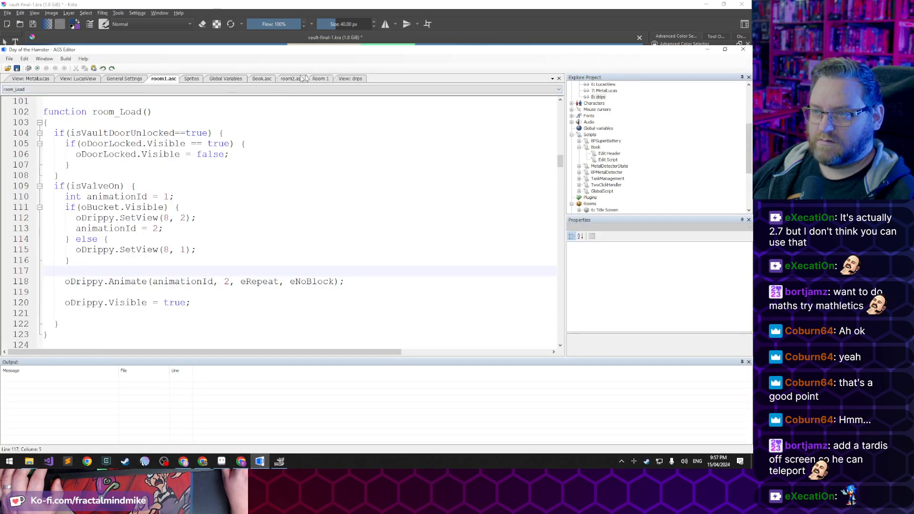
left_click(327, 80)
left_click(66, 95)
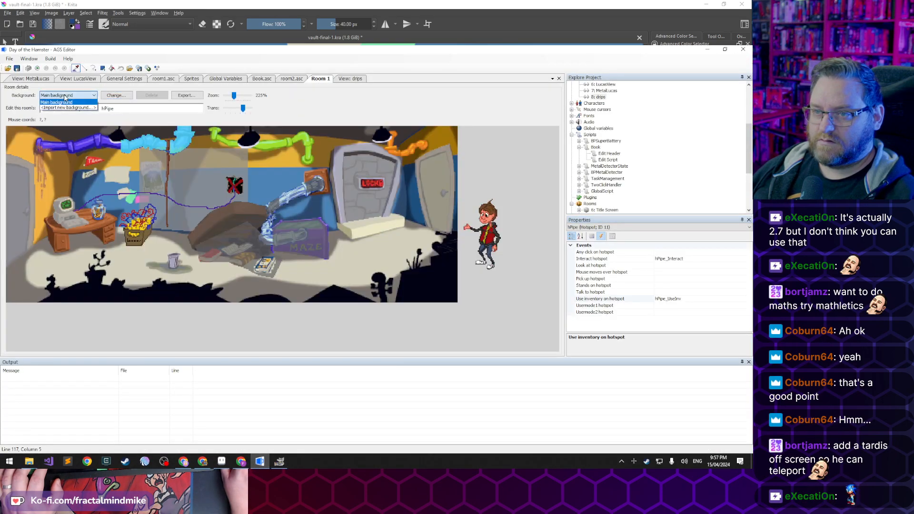
left_click(108, 96)
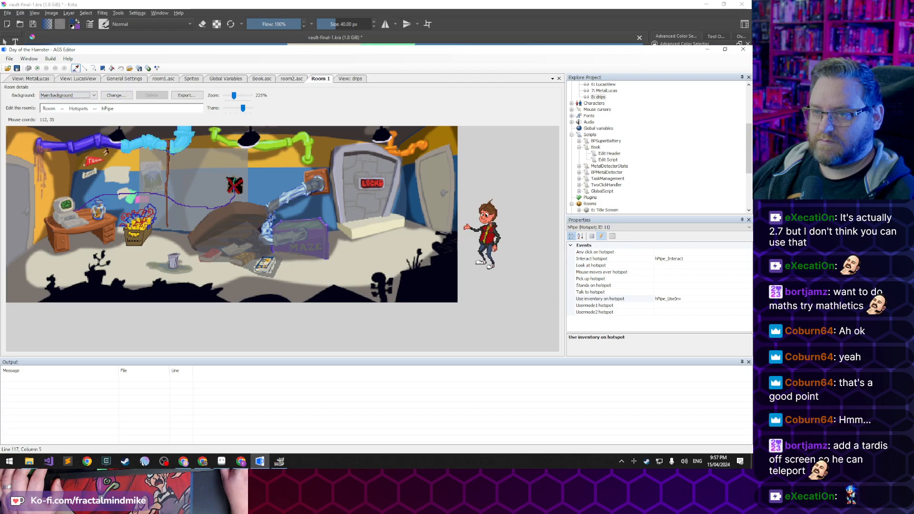
left_click(117, 96)
scroll(135, 134, "down", 3)
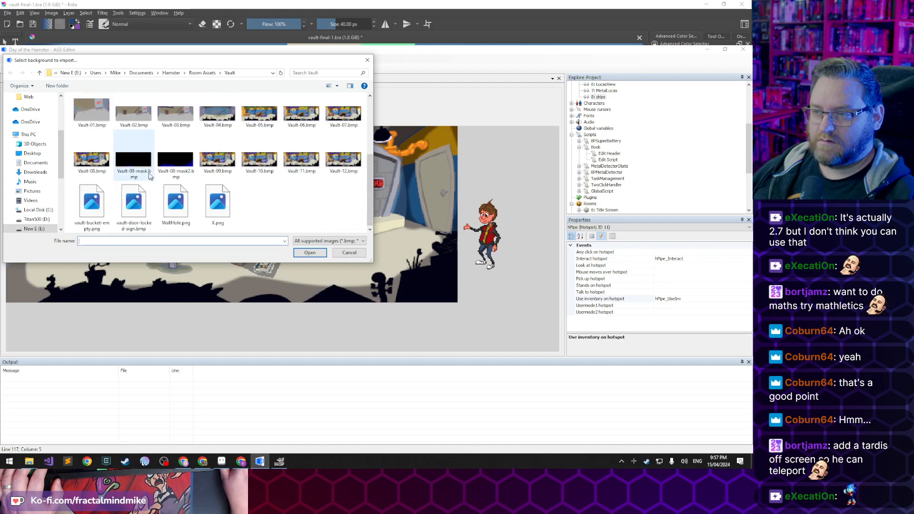
double_click(355, 152)
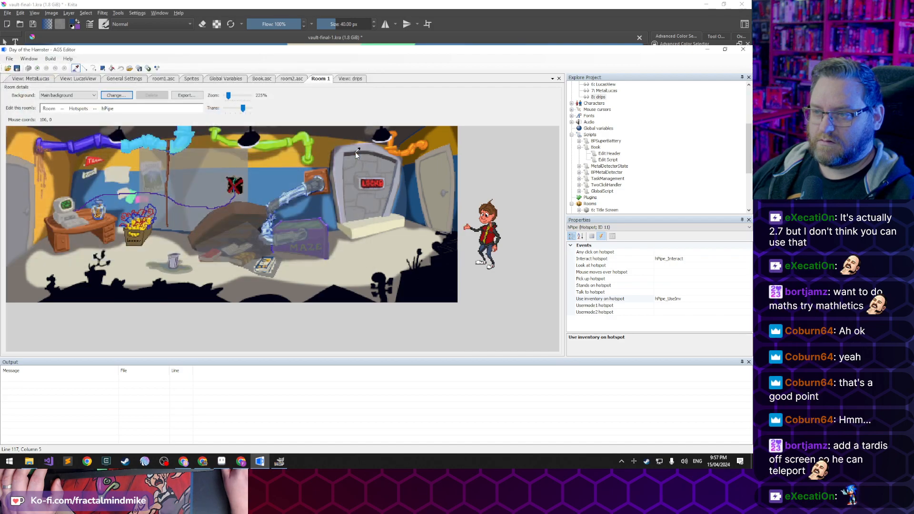
scroll(88, 184, "up", 5)
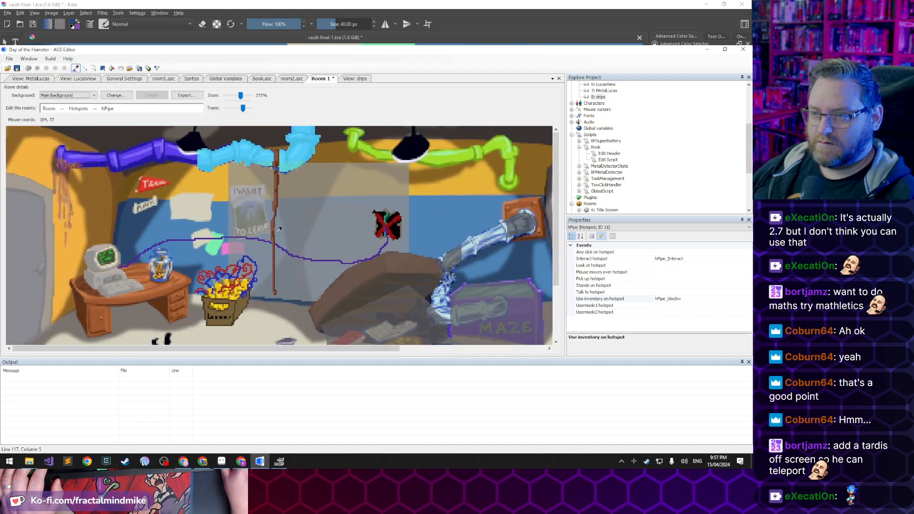
Run the game and walk the character through the vault room around the lemon crate to check the new background
left_click(41, 70)
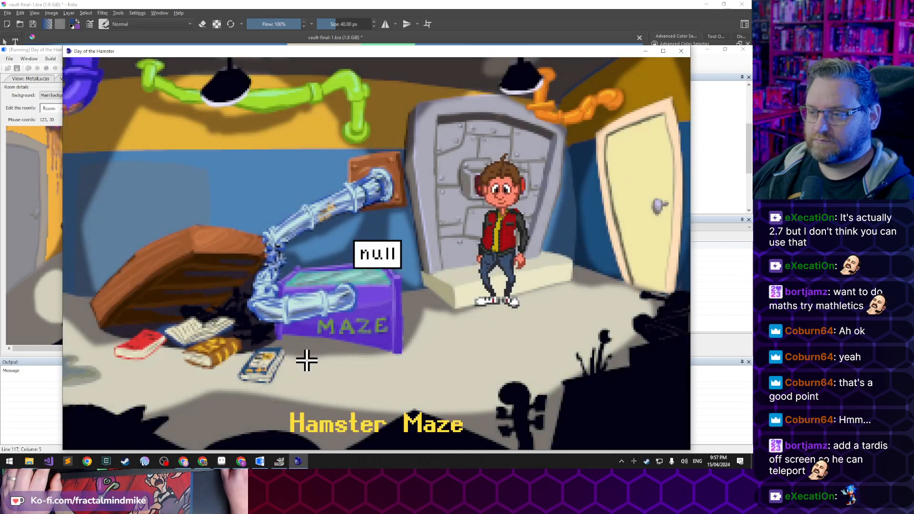
left_click(150, 407)
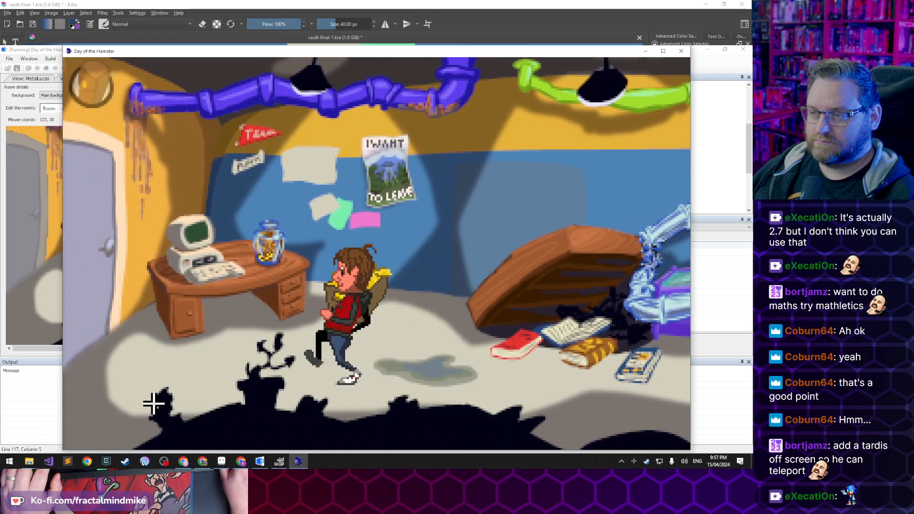
left_click(348, 334)
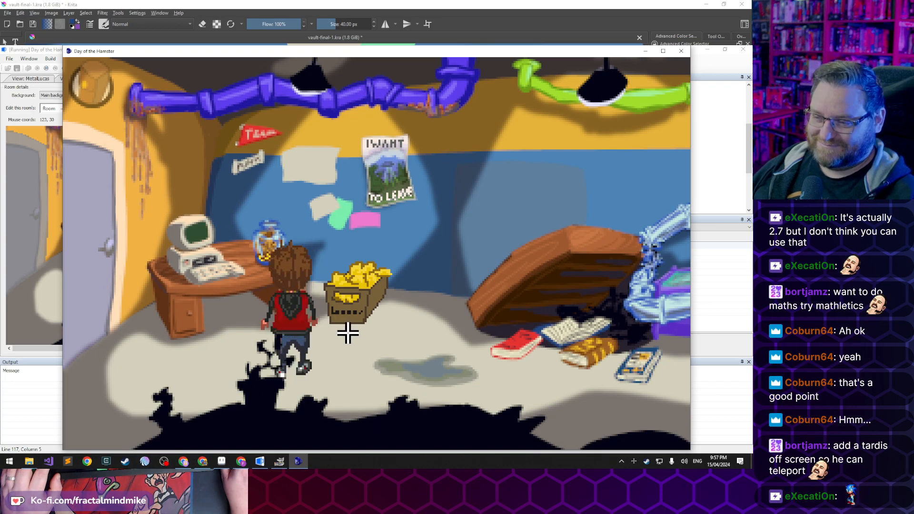
left_click(342, 357)
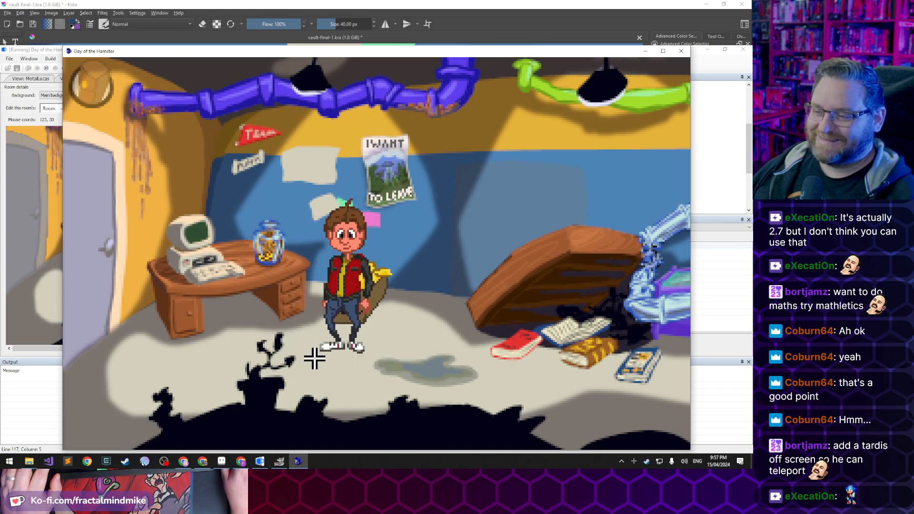
left_click(314, 358)
left_click(347, 334)
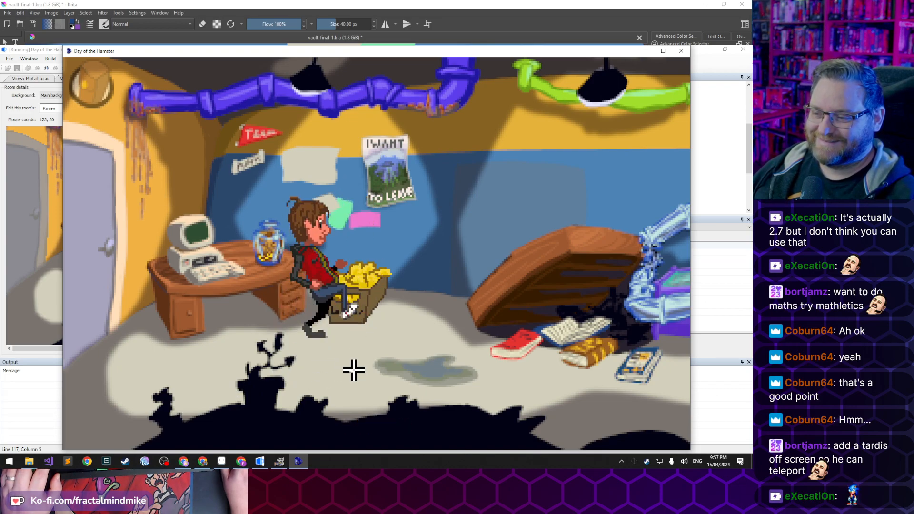
left_click(282, 358)
left_click(373, 355)
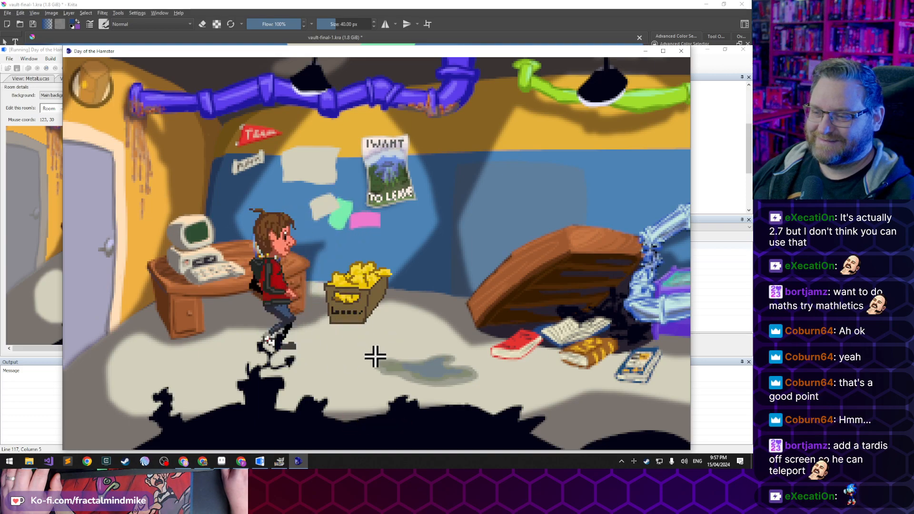
Walk the character back and forth in front of the lemon crate to check the new background, and close the game
left_click(311, 336)
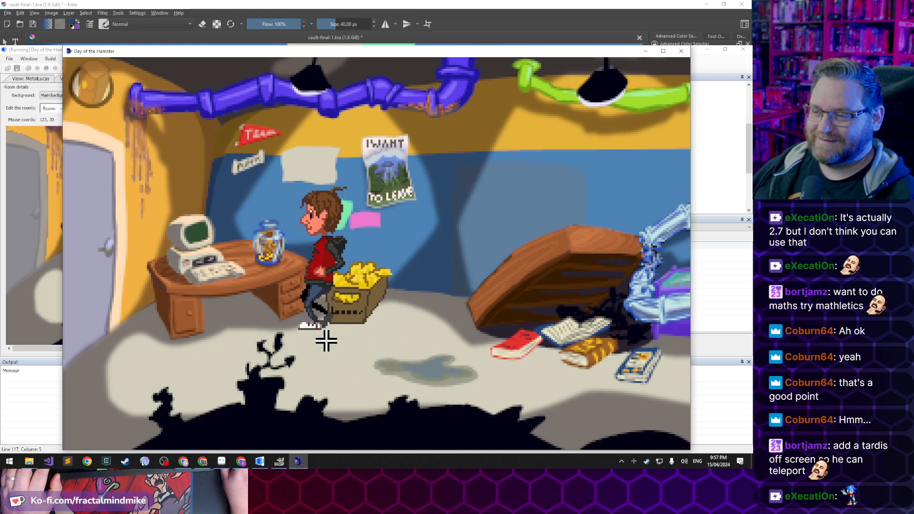
left_click(365, 349)
left_click(271, 335)
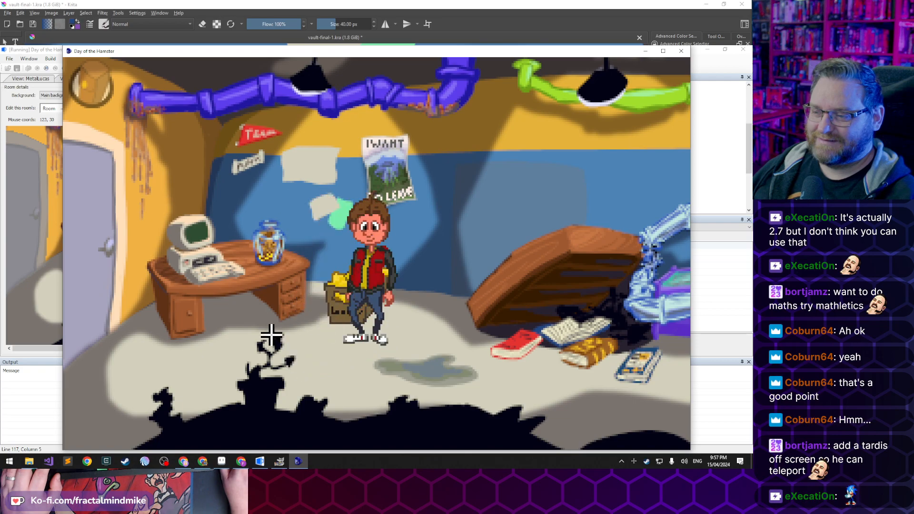
left_click(321, 348)
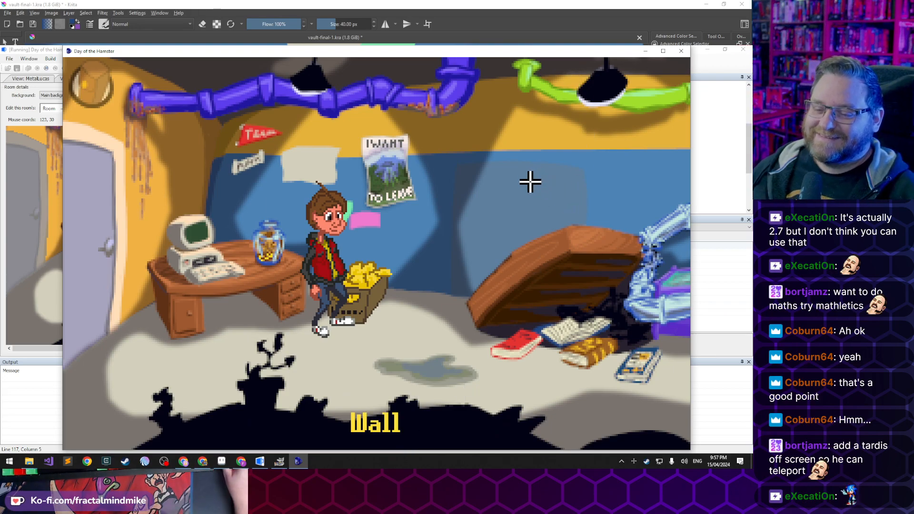
left_click(681, 51)
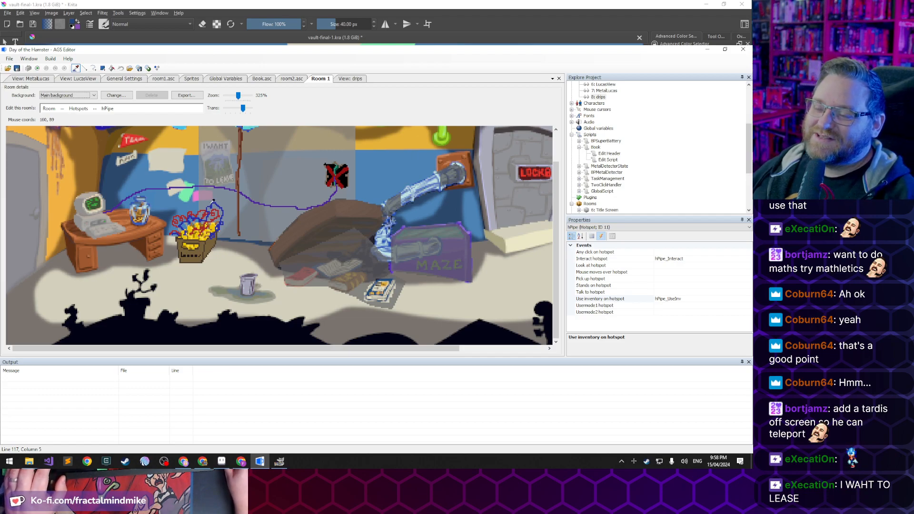
Open the Wall room and its room script from the project's room list
scroll(236, 208, "up", 4)
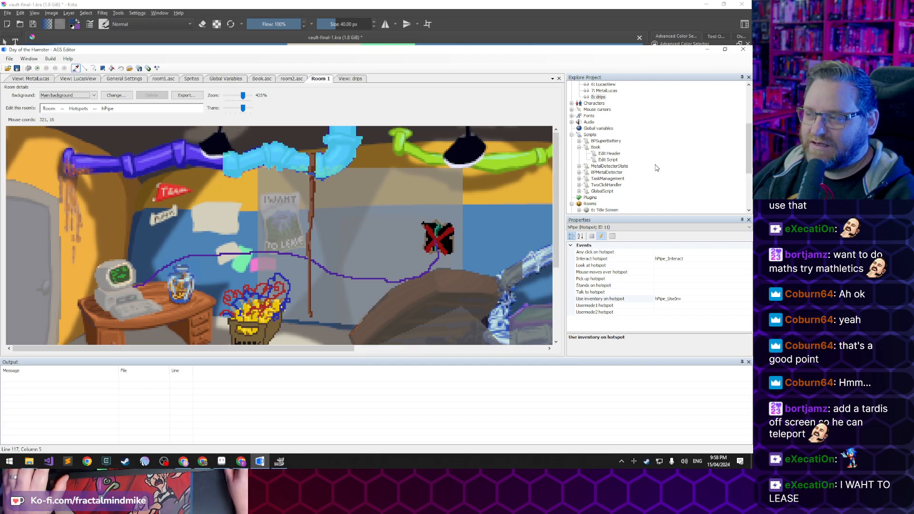
scroll(603, 172, "down", 5)
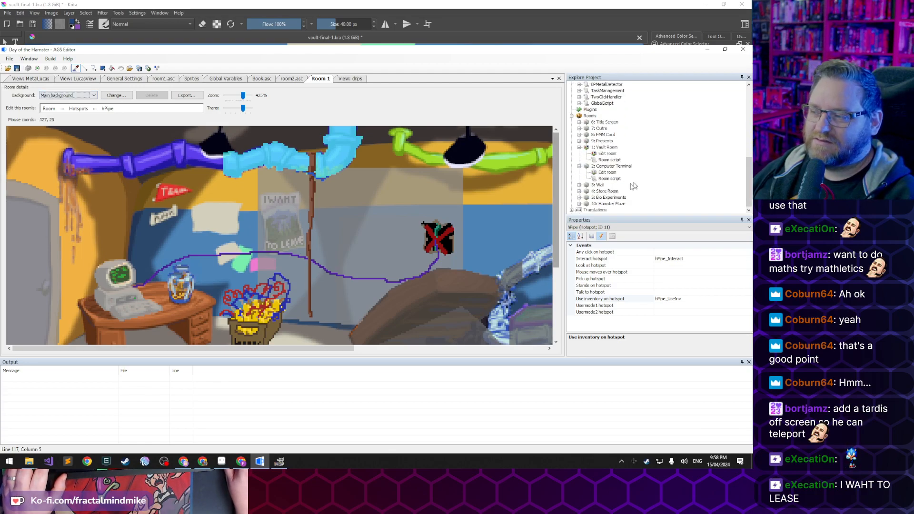
double_click(600, 185)
double_click(607, 191)
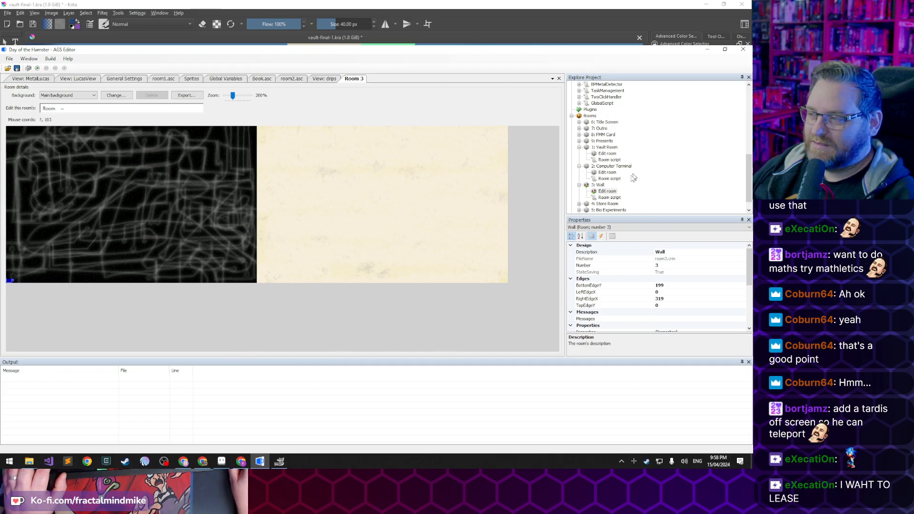
double_click(608, 197)
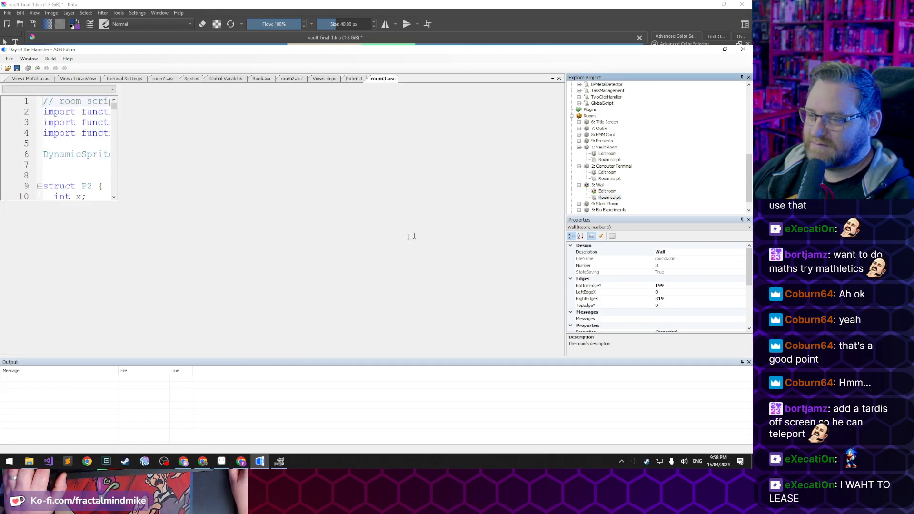
Comment out the surface.DrawingColor=14 and surface.DrawLine statements on lines 110 and 111 of room3.asc and save
scroll(237, 296, "down", 5)
scroll(237, 296, "down", 11)
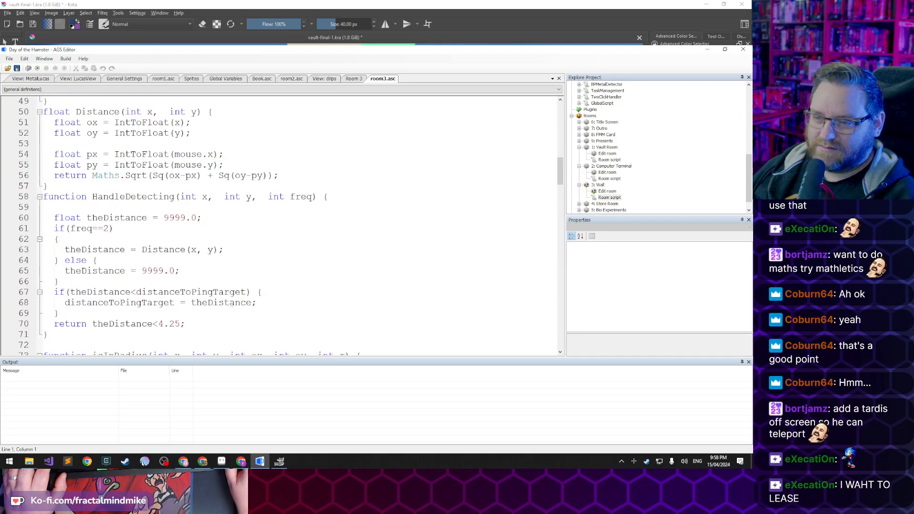
scroll(261, 288, "down", 7)
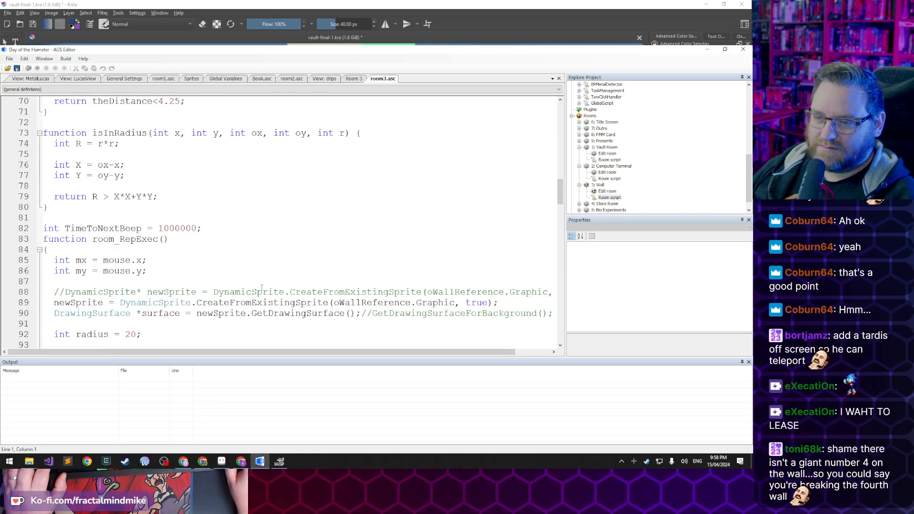
scroll(261, 288, "down", 6)
scroll(262, 288, "down", 2)
scroll(262, 287, "down", 2)
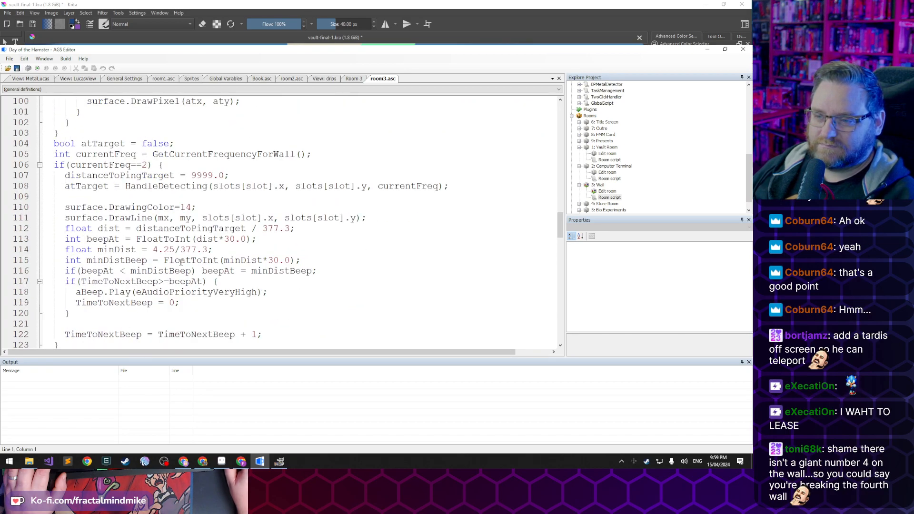
left_click(138, 217)
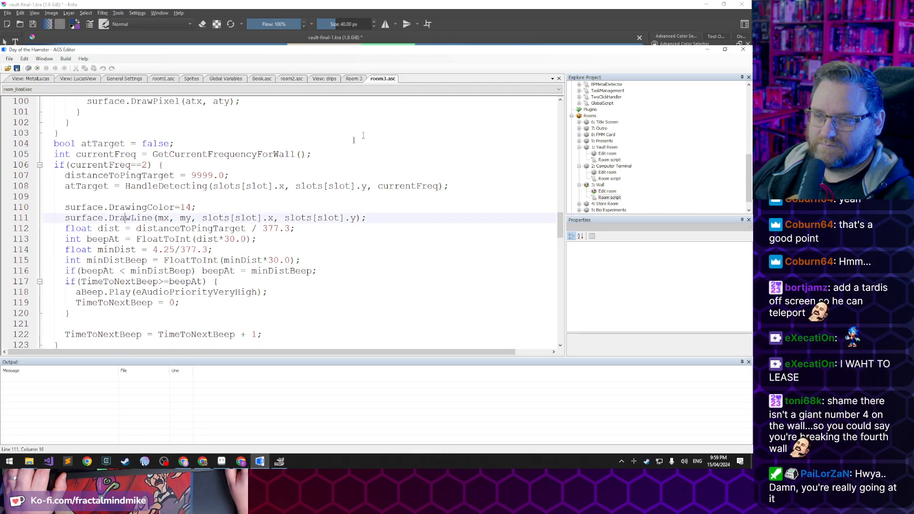
type("//")
key("Home")
key("Up")
type("//")
key("Down")
key("ctrl+s")
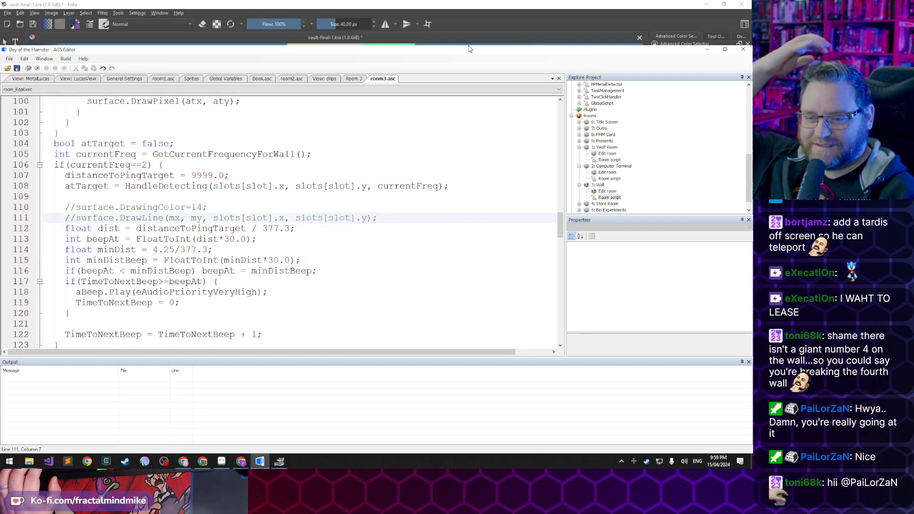
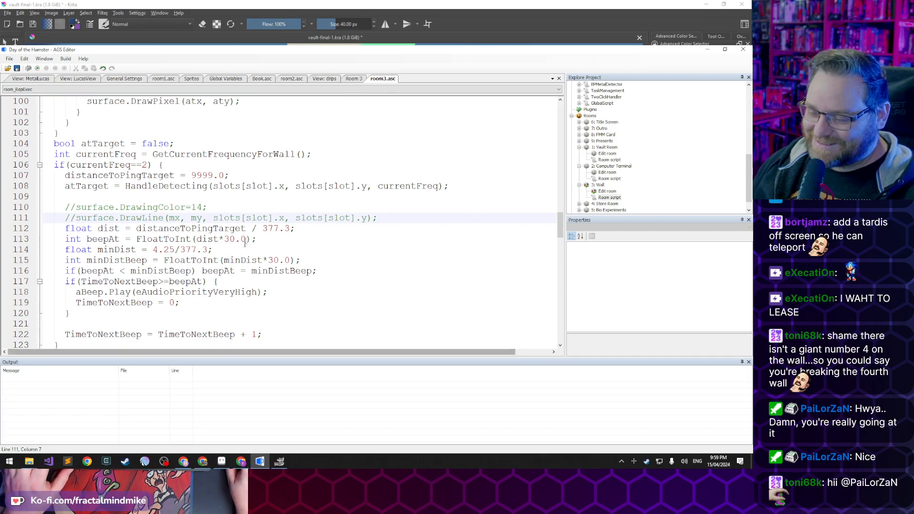
Switch to Aseprite and examine the CleanBG layer of Drip Animations, from the ceiling pipes to the vault door
left_click(222, 466)
scroll(398, 210, "up", 3)
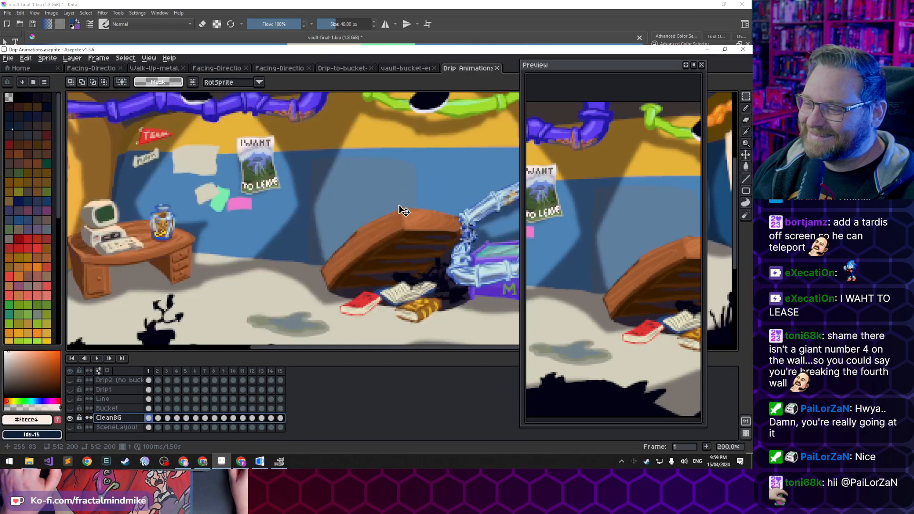
left_click_drag(433, 177, 262, 117)
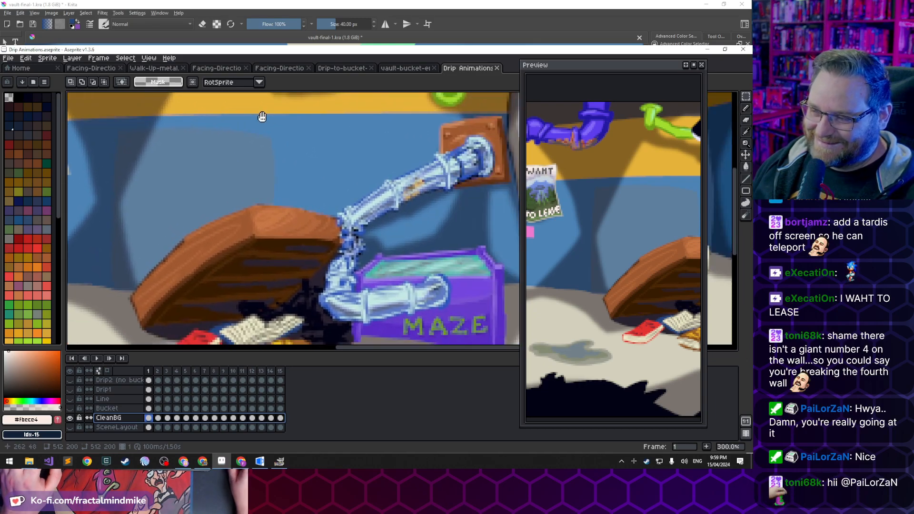
left_click_drag(277, 147, 283, 193)
scroll(330, 203, "down", 1)
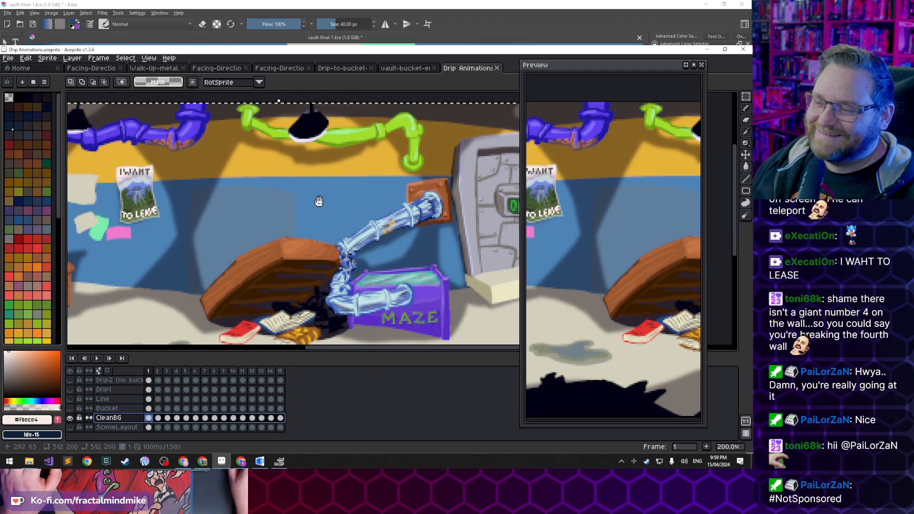
scroll(325, 207, "down", 1)
scroll(271, 239, "down", 1)
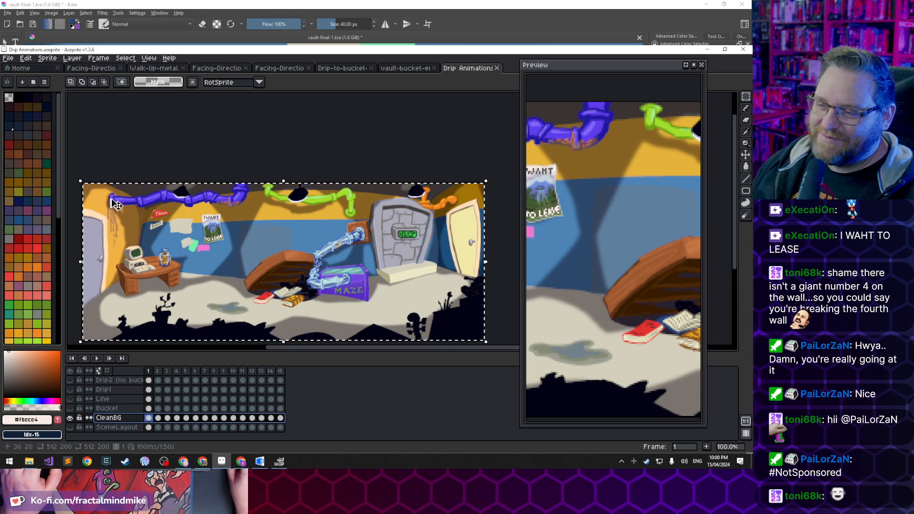
scroll(312, 245, "up", 2)
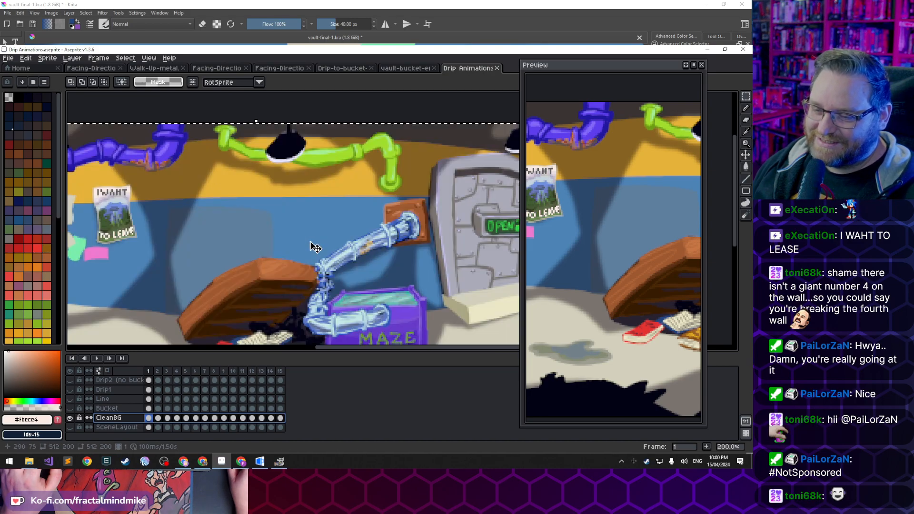
left_click_drag(279, 202, 358, 240)
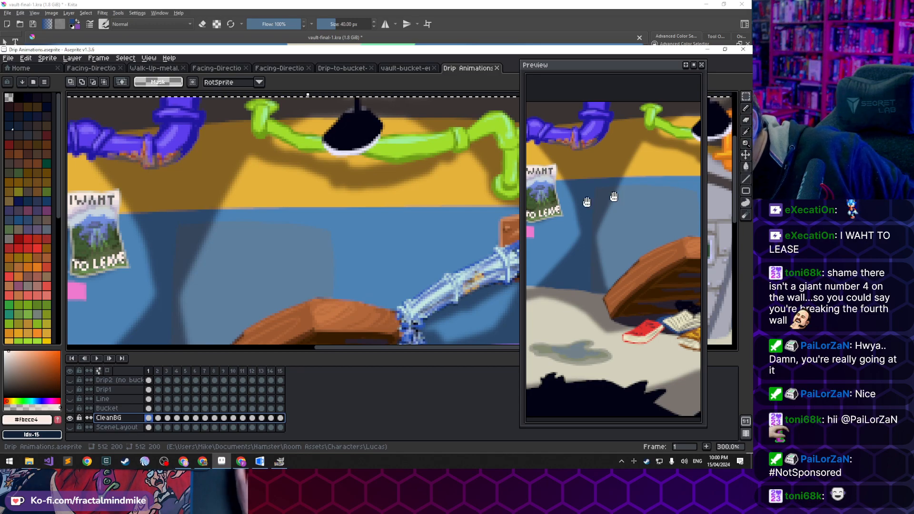
Switch back to AGS Editor and open the Vault Room for editing, enlarged to show its full scene
left_click(258, 461)
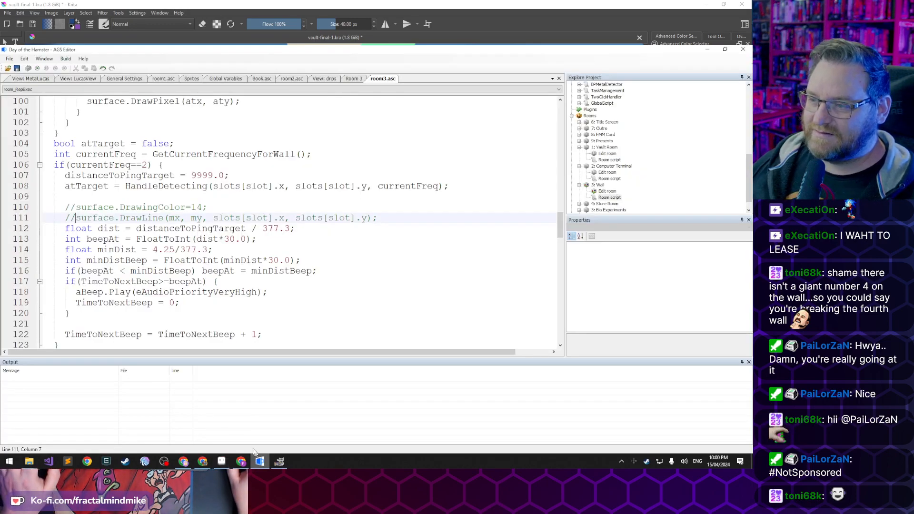
left_click(359, 79)
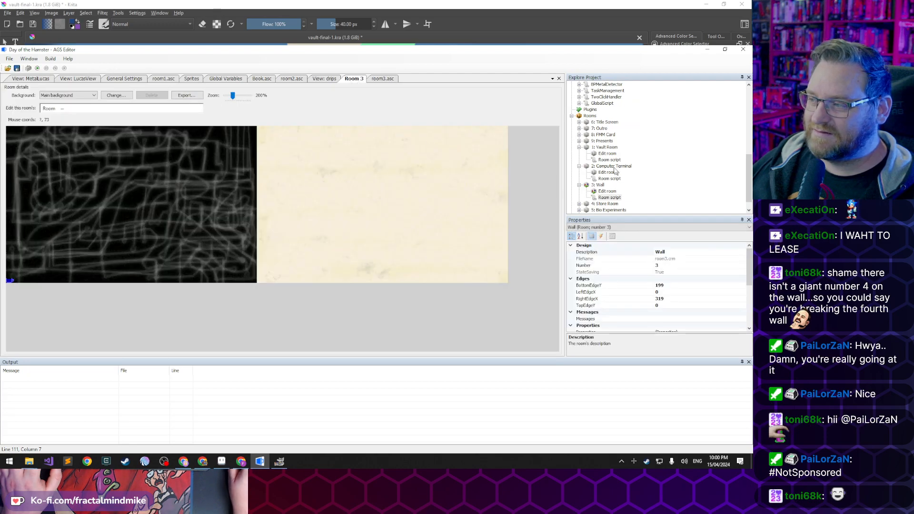
double_click(607, 154)
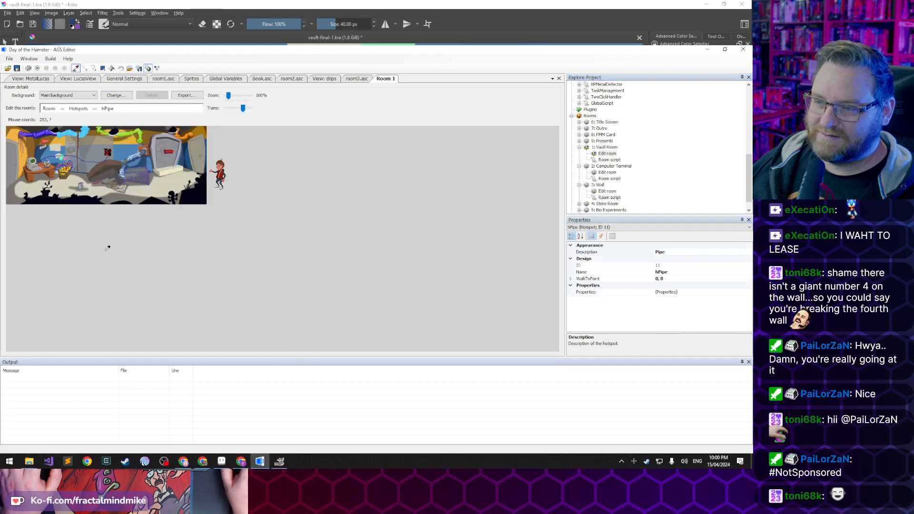
scroll(143, 285, "up", 4)
scroll(228, 333, "up", 1)
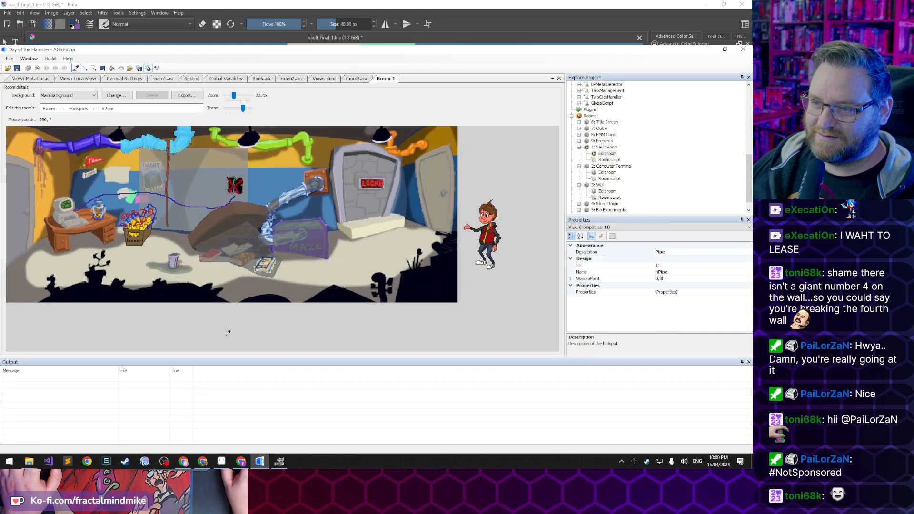
Run the game and walk the character through the vault room's grey door into the store room
left_click(37, 68)
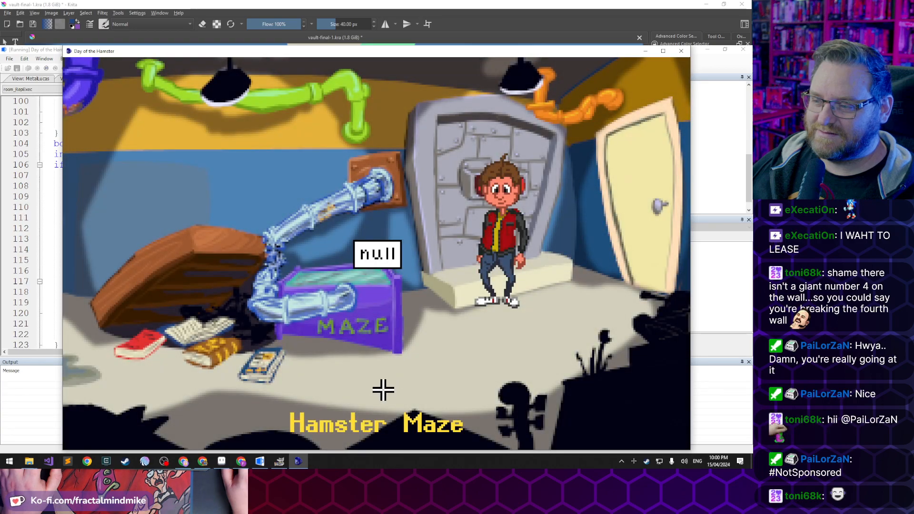
left_click(191, 405)
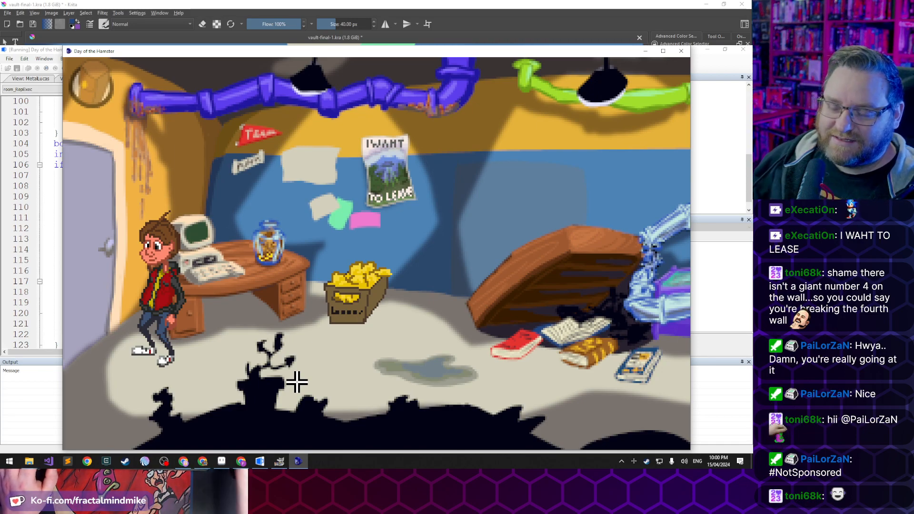
left_click(89, 226)
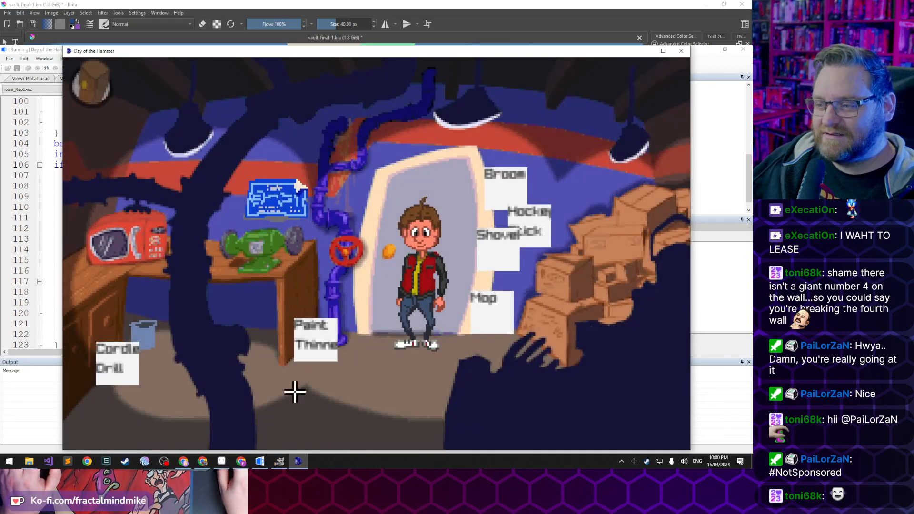
Use the store room's bucket and red pipe valve, and pick up the blueprint and the cordless drill
left_click(139, 327)
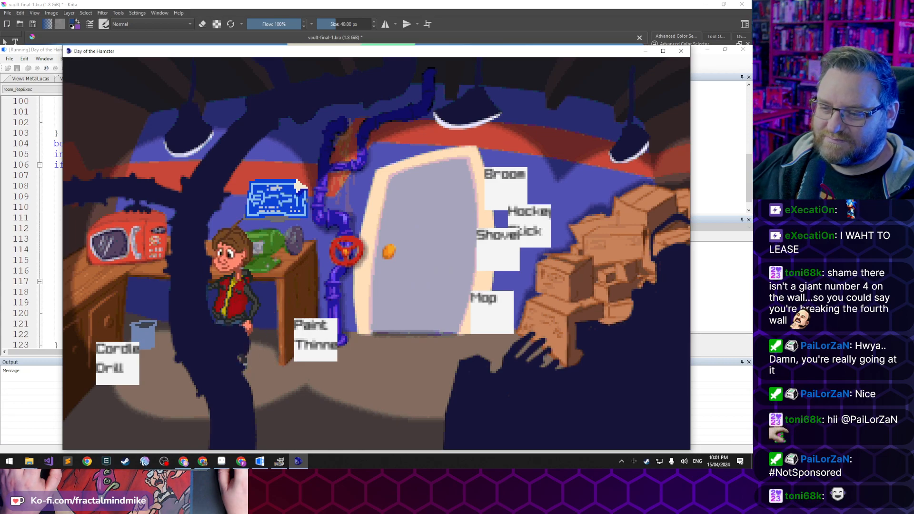
left_click(348, 266)
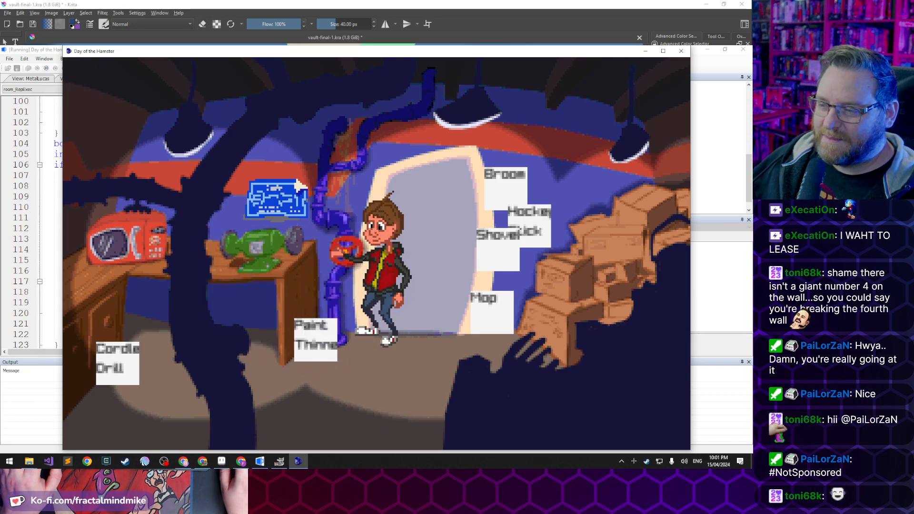
left_click(245, 364)
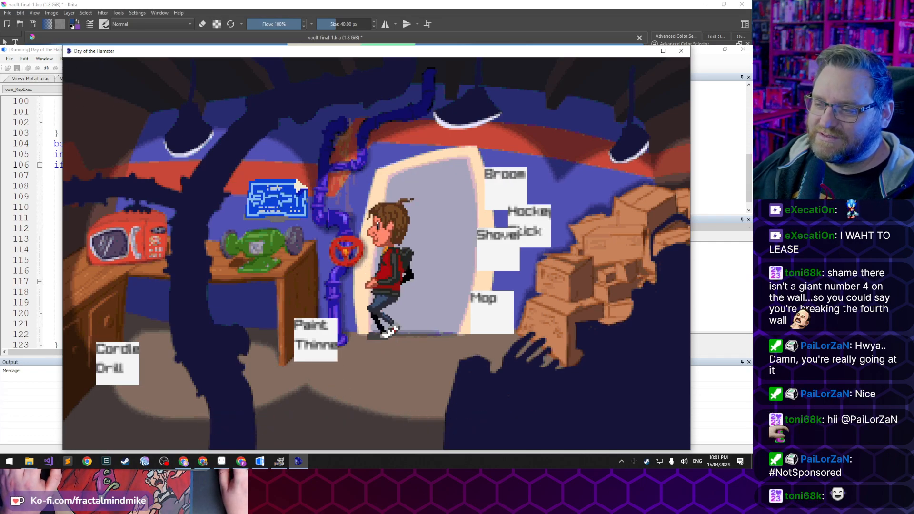
left_click(298, 183)
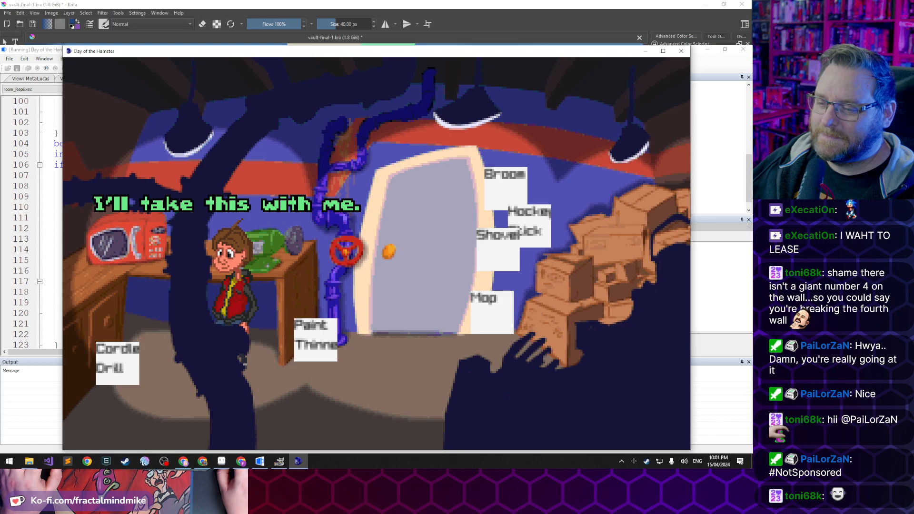
left_click(131, 414)
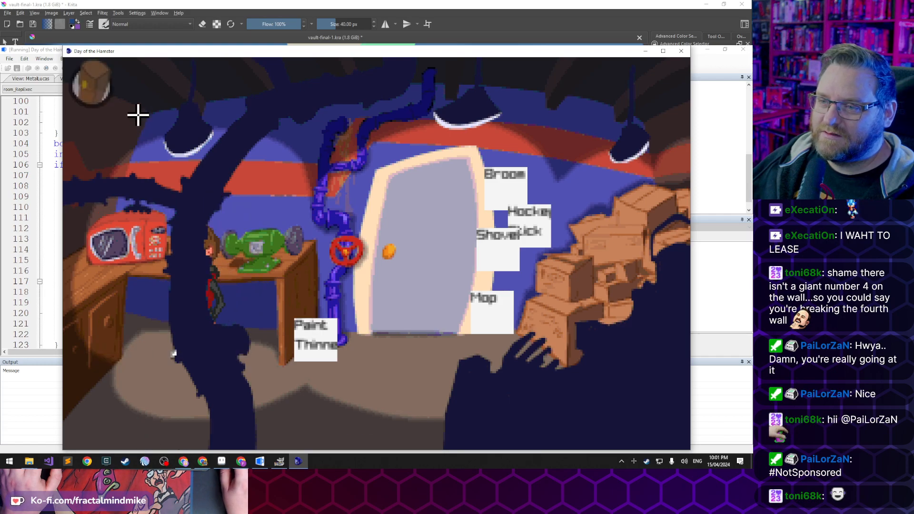
Take apart the microwave on the store room bench and try to pick up the paint thinner
left_click(181, 80)
left_click(138, 229)
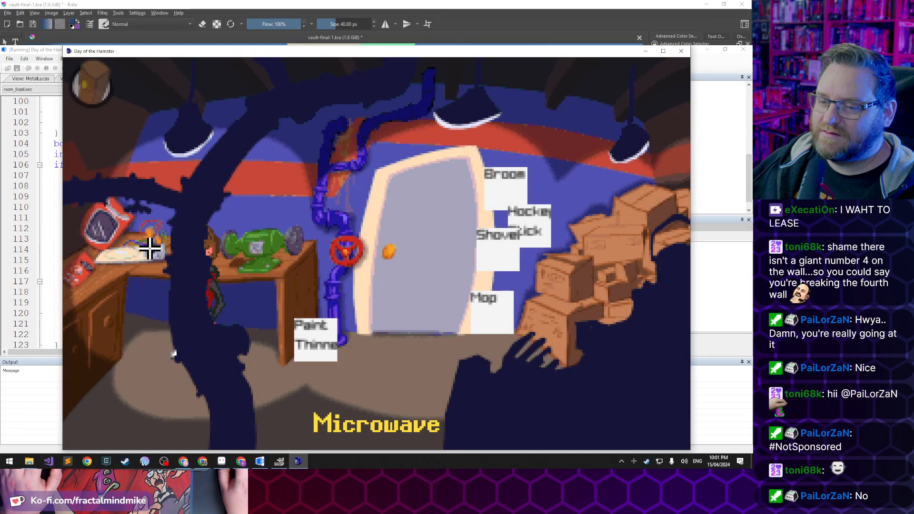
left_click(316, 345)
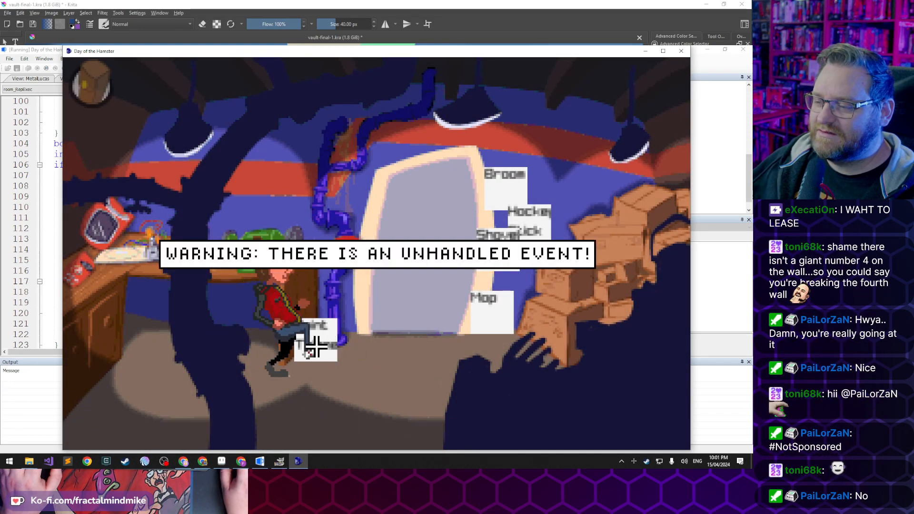
left_click(335, 345)
left_click(330, 357)
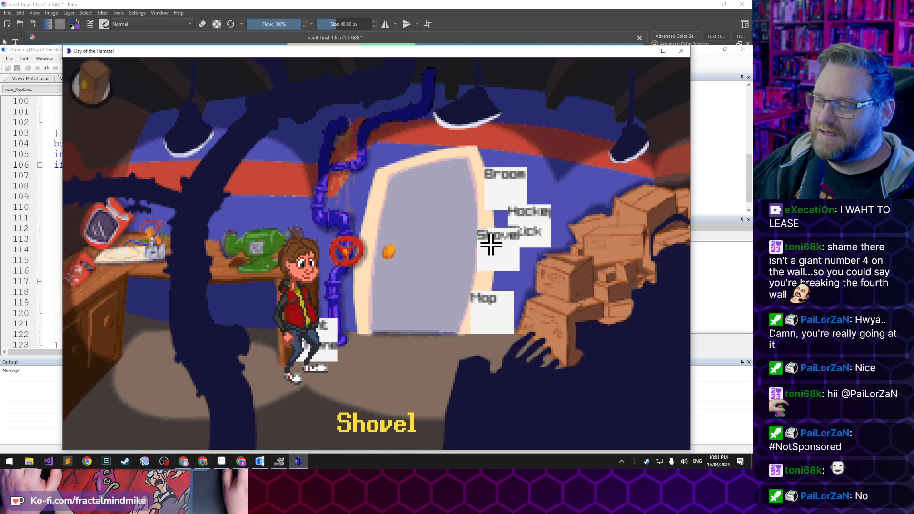
Take the shovel from the store room and the manual beside the fallen bookcase in the vault room
left_click(498, 252)
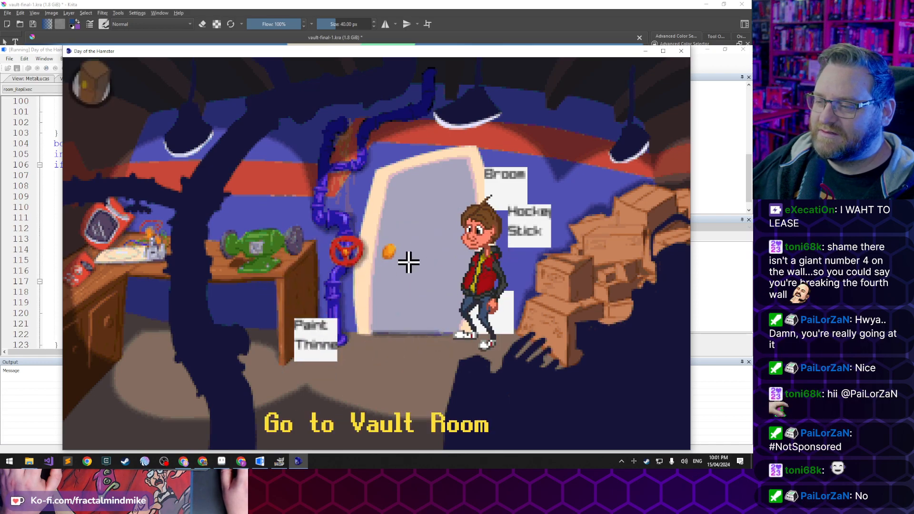
left_click(408, 260)
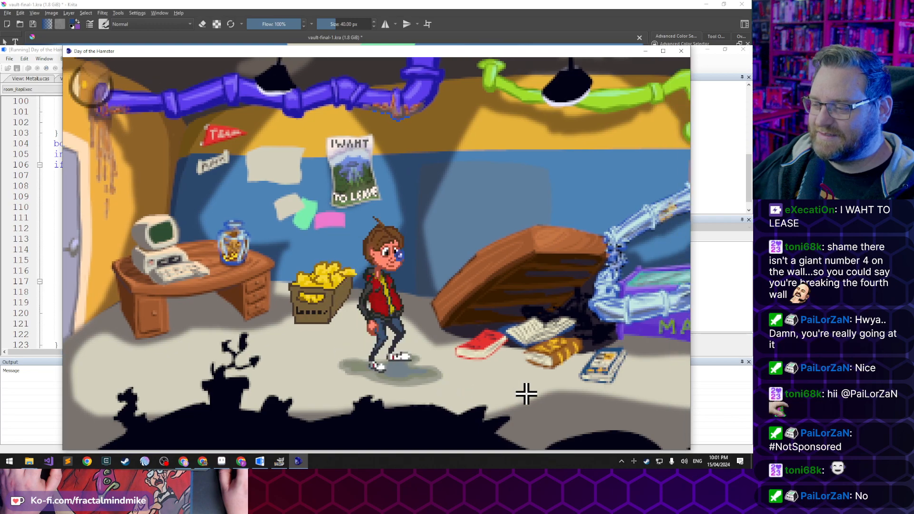
left_click(526, 396)
left_click(453, 360)
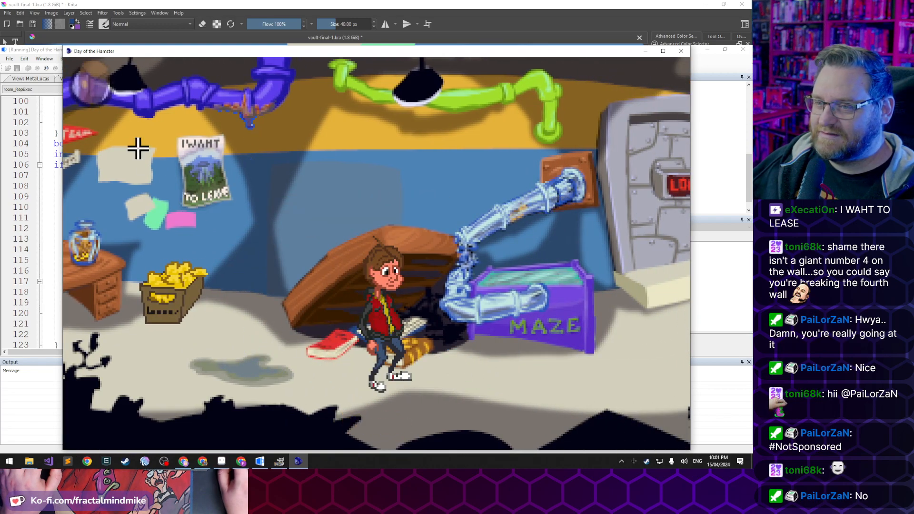
Open the metal detector manual from the inventory at its introduction page and close it again
left_click(95, 90)
left_click(416, 76)
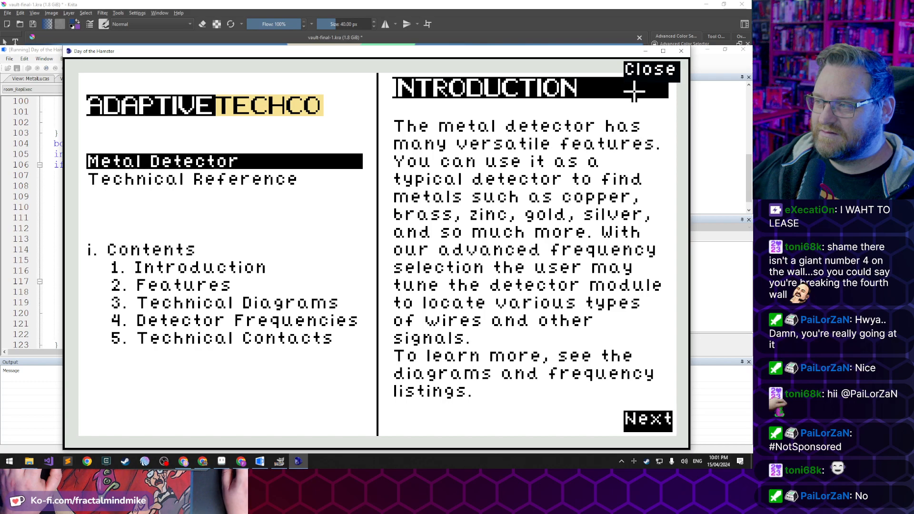
left_click(644, 72)
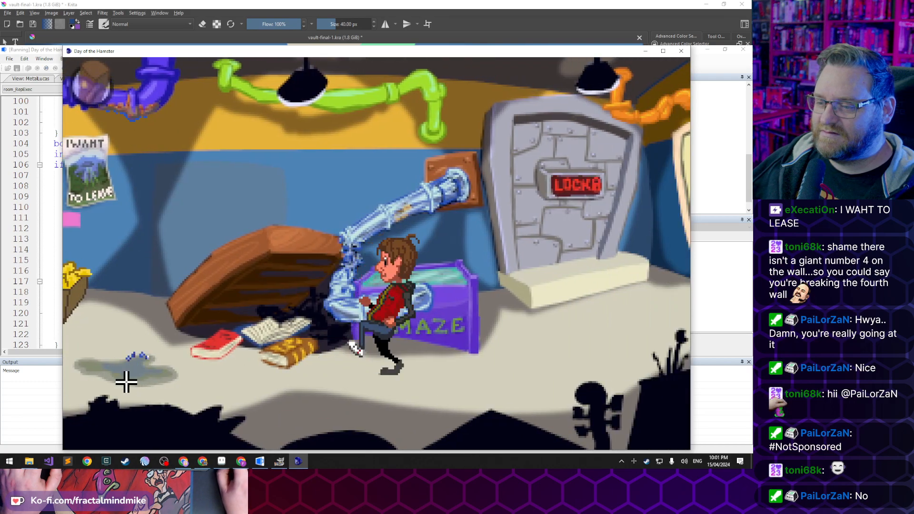
Walk back to the store room and take the GUS Sensor Module from the pile of cardboard boxes
left_click(125, 379)
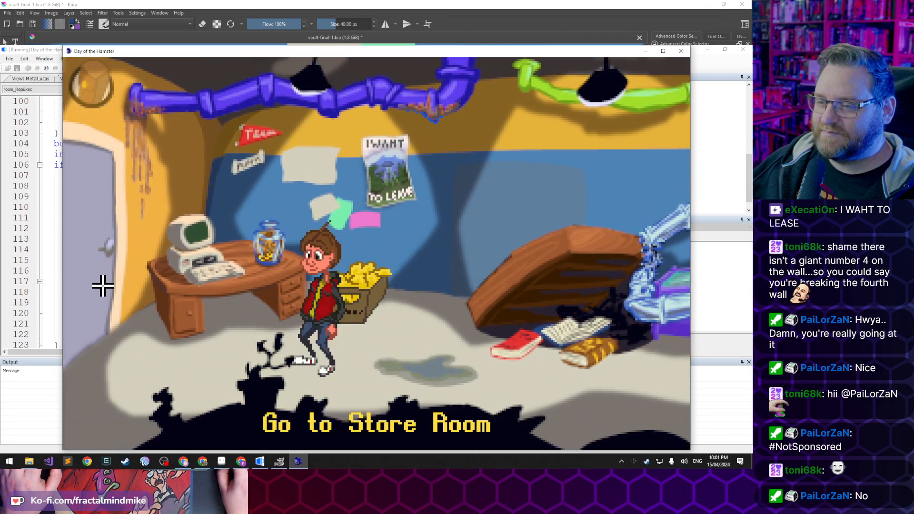
left_click(104, 285)
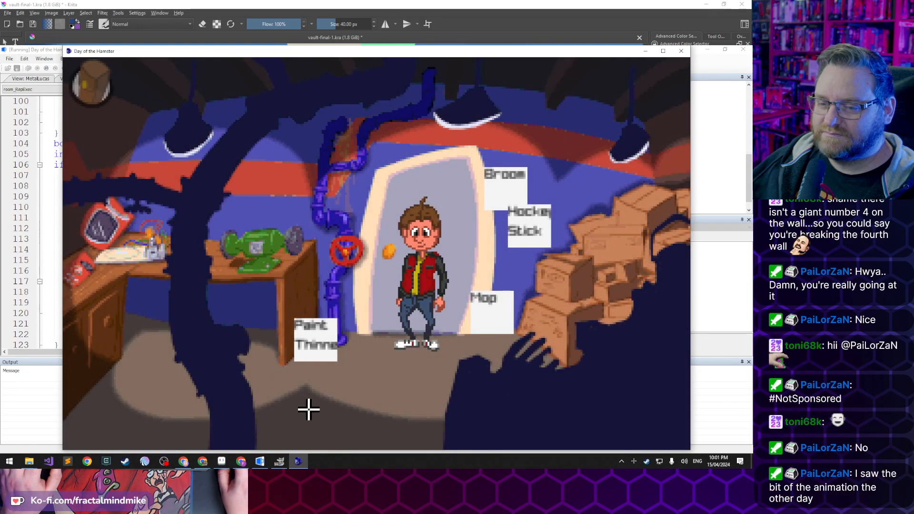
left_click(564, 282)
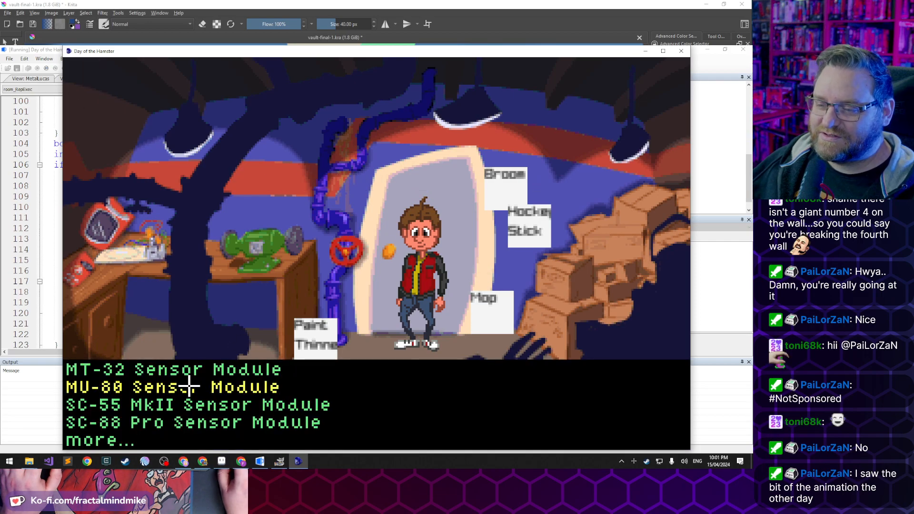
left_click(98, 438)
left_click(97, 402)
Place the sensor module, shovel and detector coils in the blueprint's Sensor, Handle and Coils areas and build the metal detector
mouse_move(110, 102)
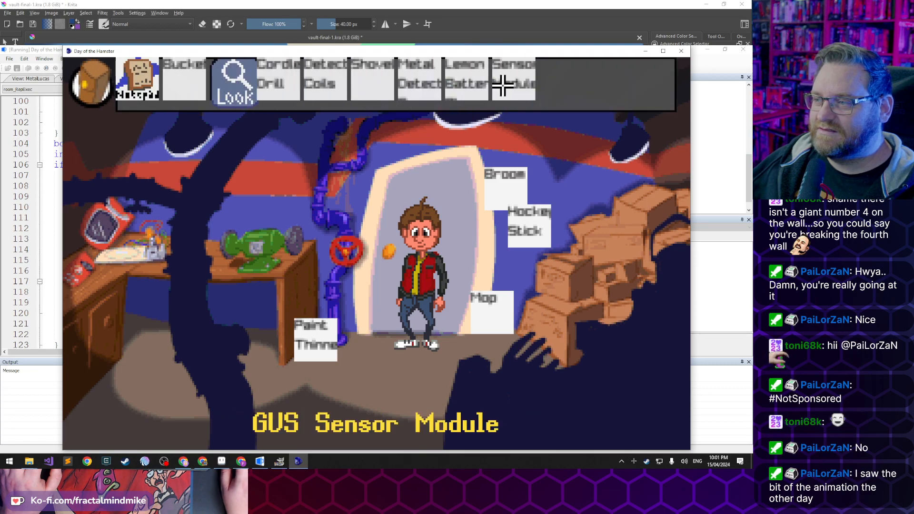
left_click(509, 85)
left_click(414, 80)
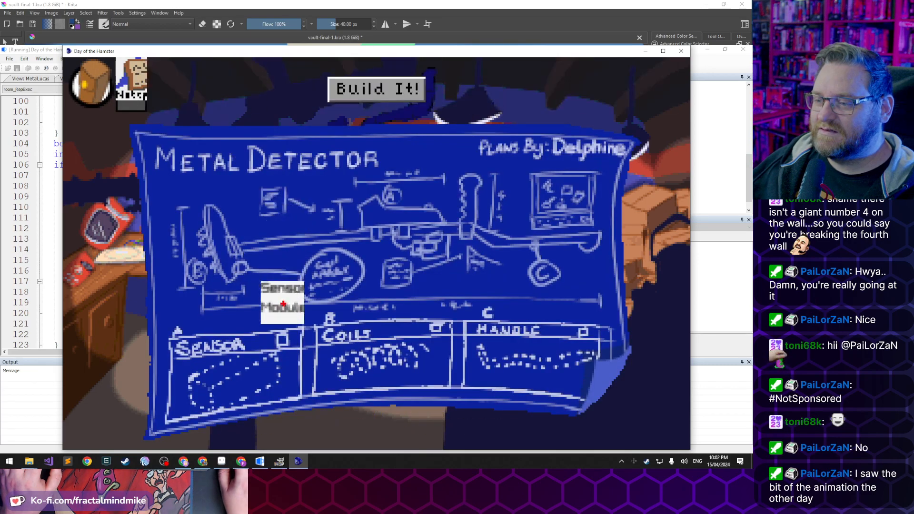
left_click(100, 91)
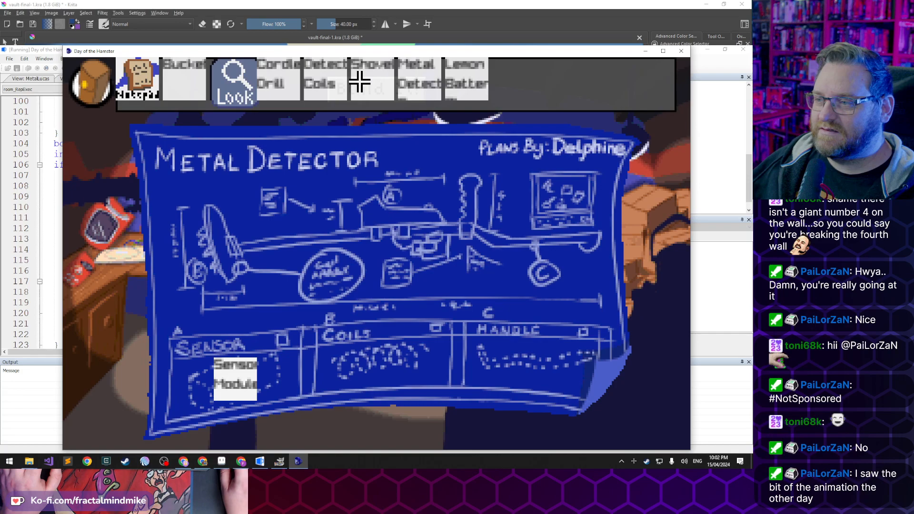
left_click(364, 79)
left_click(528, 333)
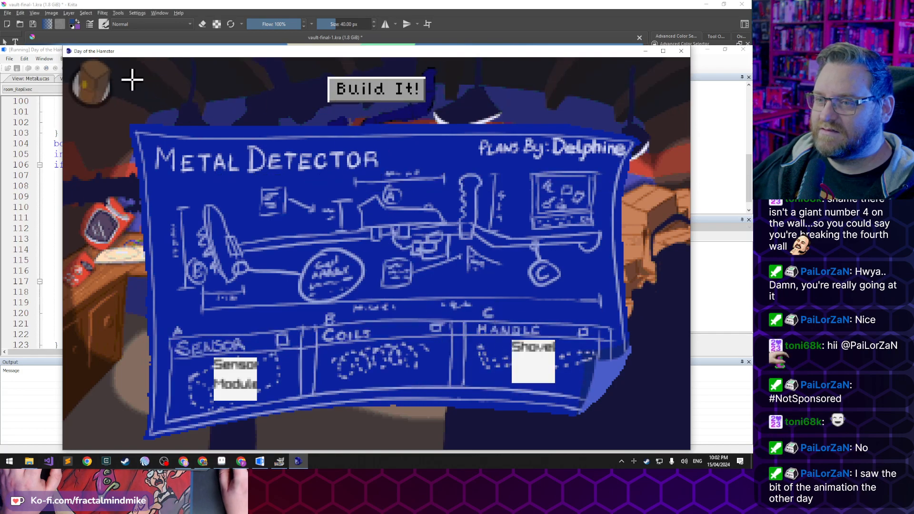
left_click(95, 85)
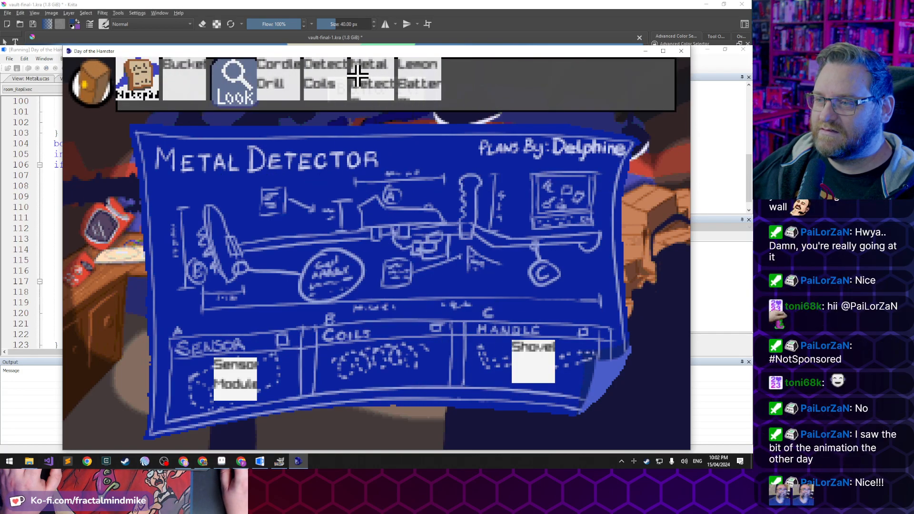
left_click(326, 78)
left_click(376, 344)
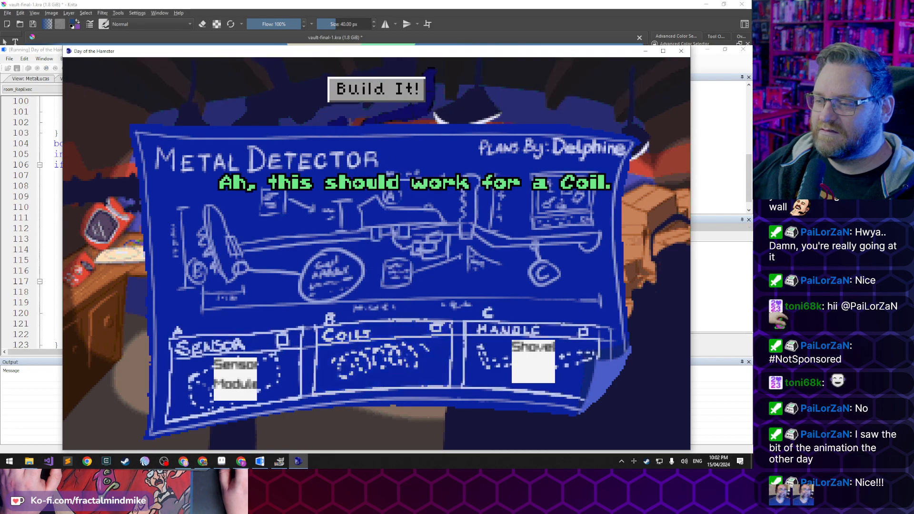
left_click(369, 88)
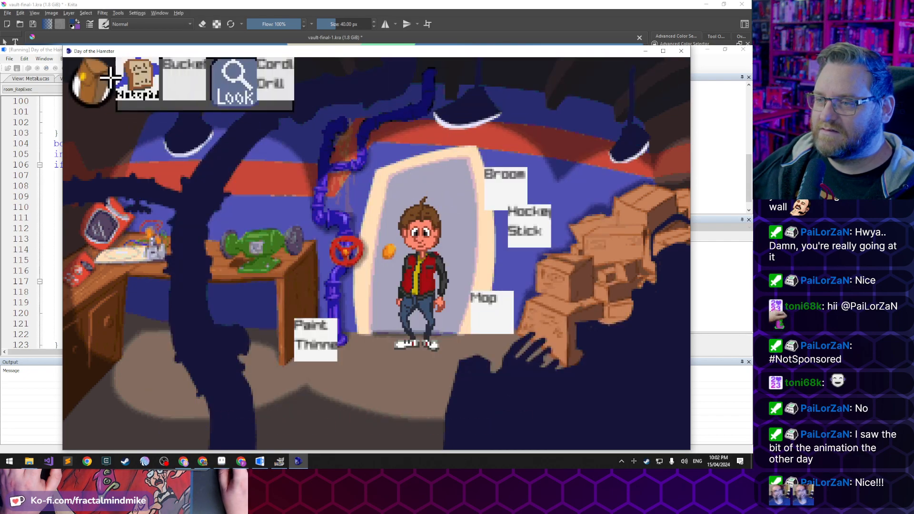
Go to the vault room and use the cordless drill on the cookie jar on the desk
left_click(447, 174)
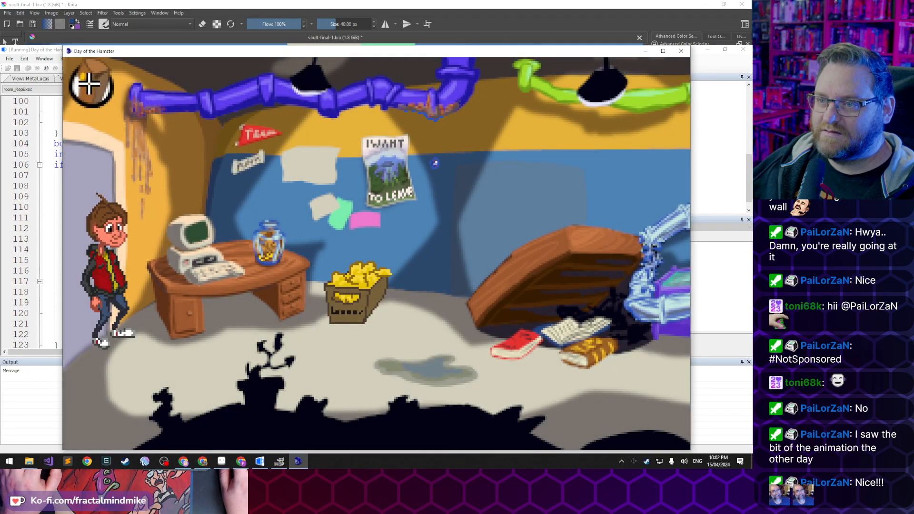
mouse_move(175, 73)
left_click(289, 81)
left_click(275, 245)
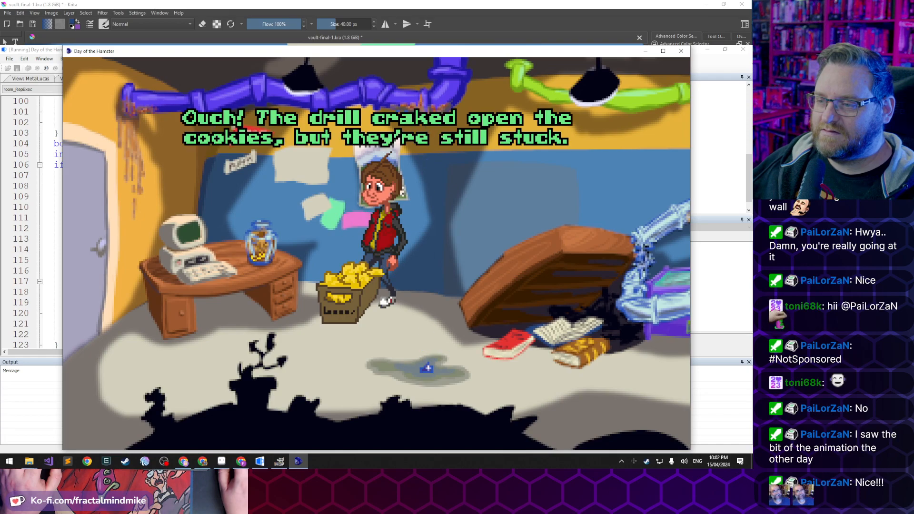
left_click(332, 317)
left_click(333, 317)
left_click(332, 317)
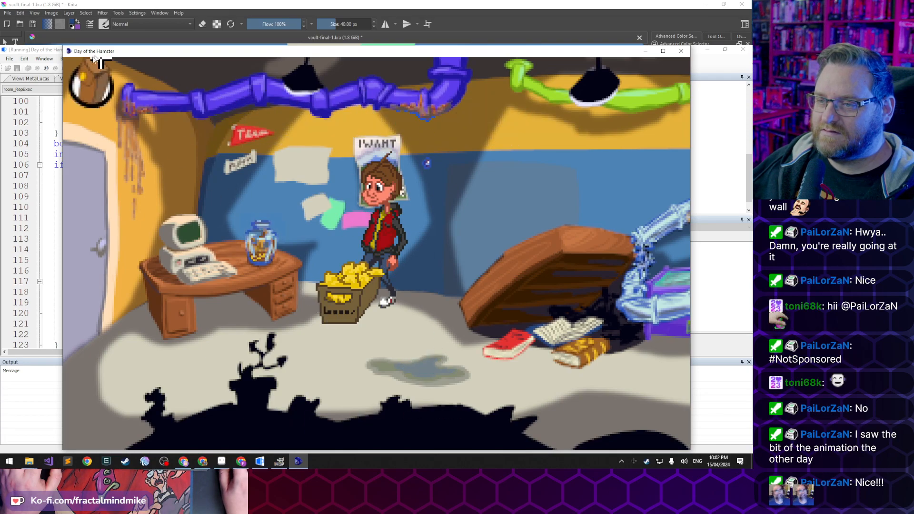
Use the built metal detector on the character in the store room and skip through the dialogue
mouse_move(97, 59)
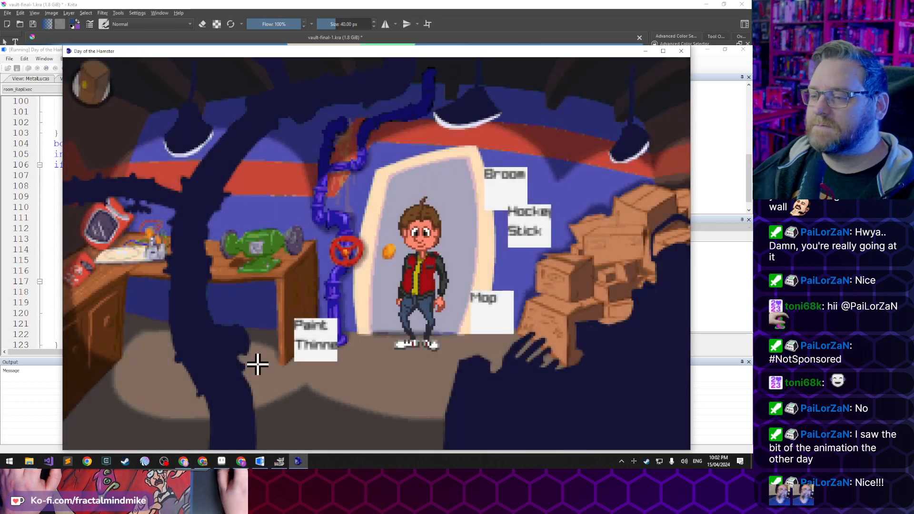
mouse_move(420, 85)
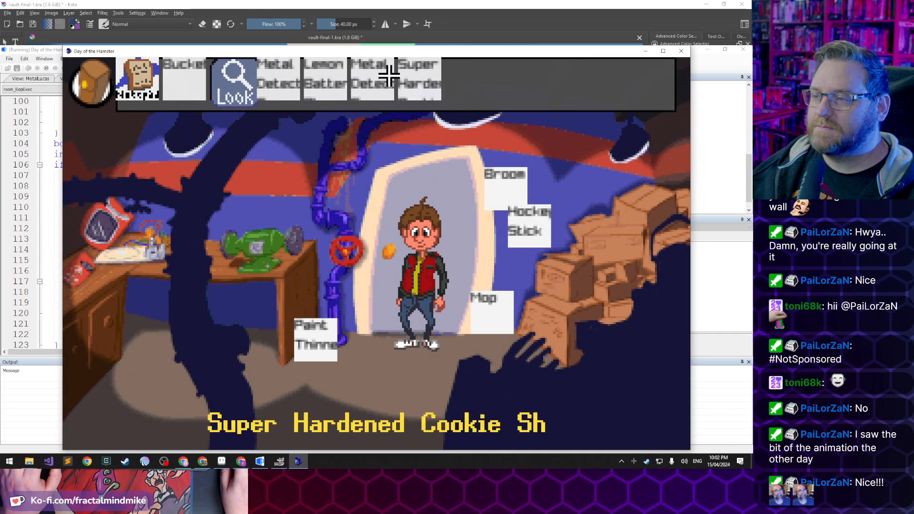
left_click(373, 81)
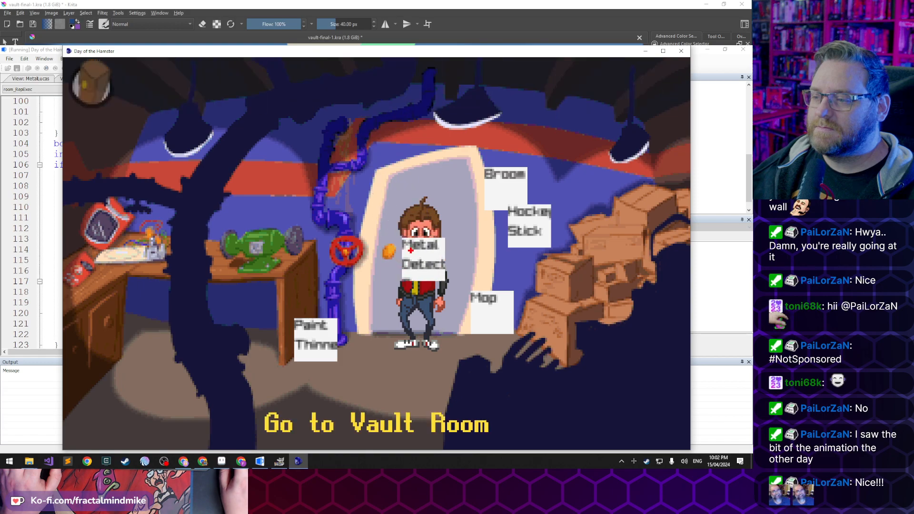
left_click(408, 248)
left_click(396, 421)
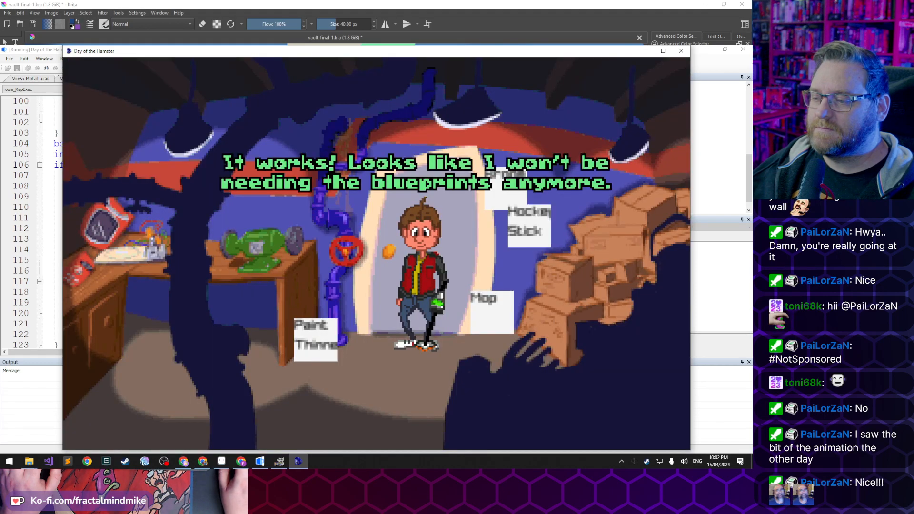
left_click(391, 410)
left_click(387, 413)
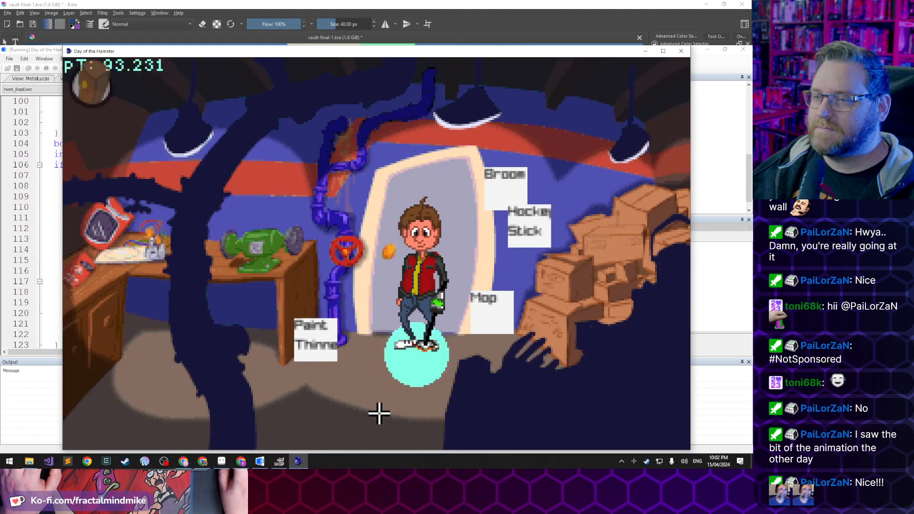
Walk the character around the store room floor with the metal detector and search the far corner past the boxes
left_click(453, 423)
left_click(296, 401)
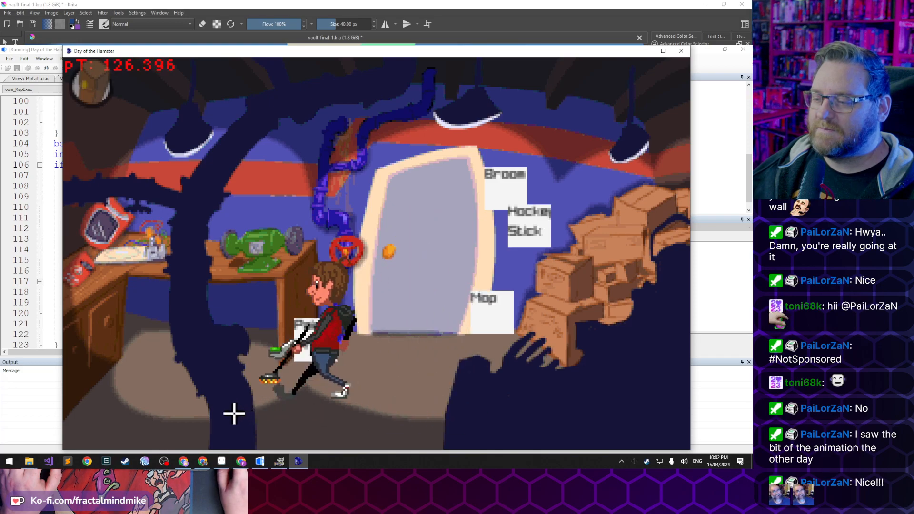
left_click(416, 412)
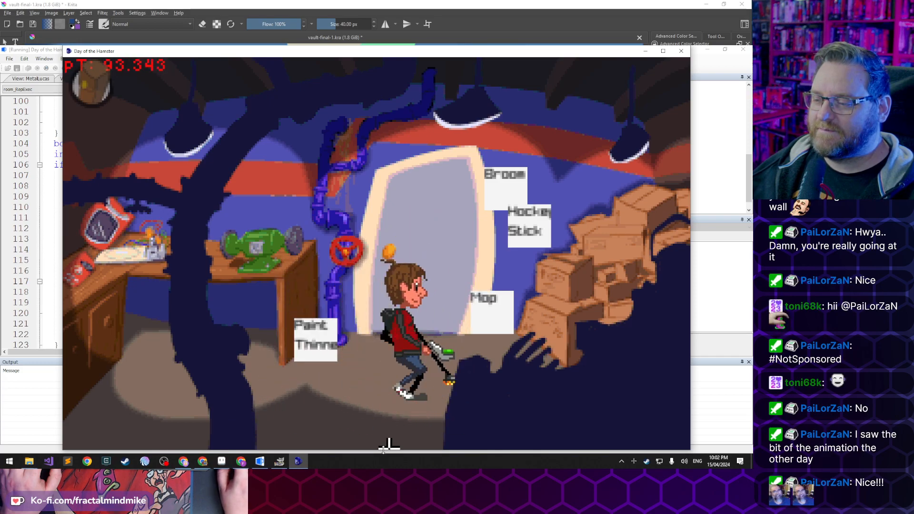
left_click(333, 422)
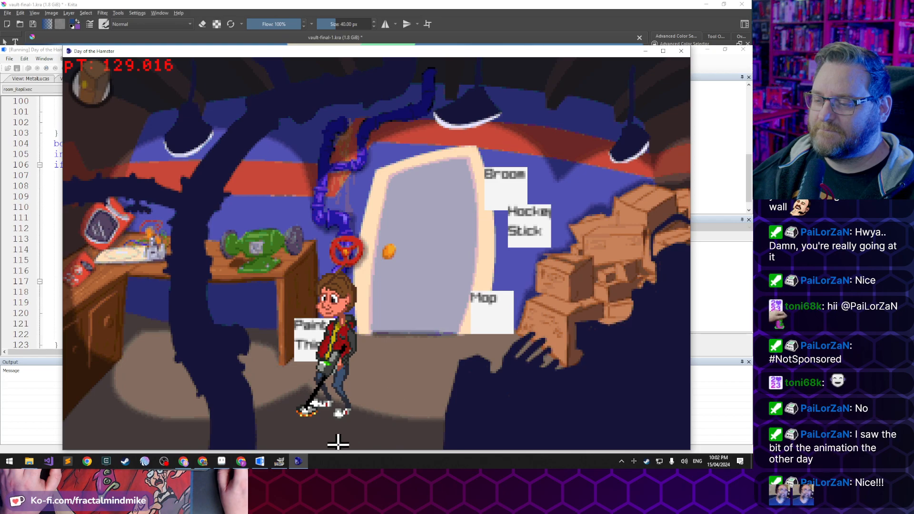
left_click(340, 442)
left_click(385, 356)
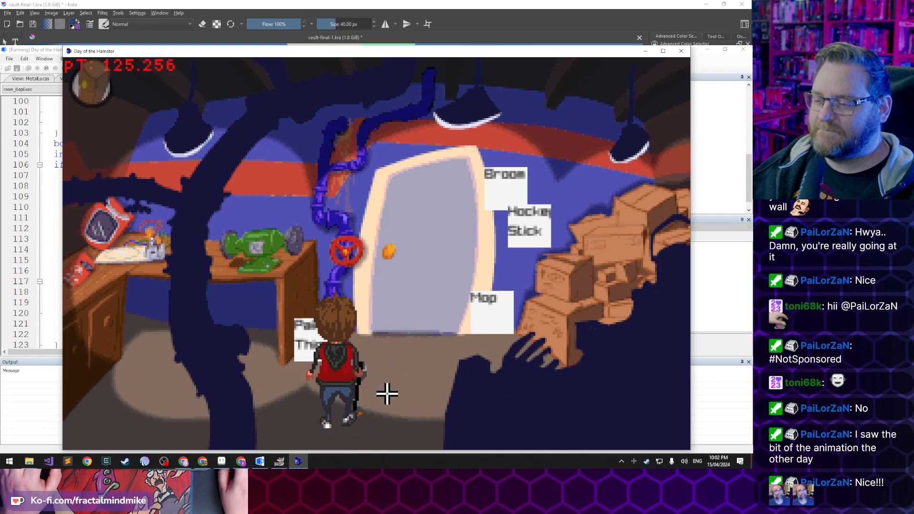
left_click(433, 396)
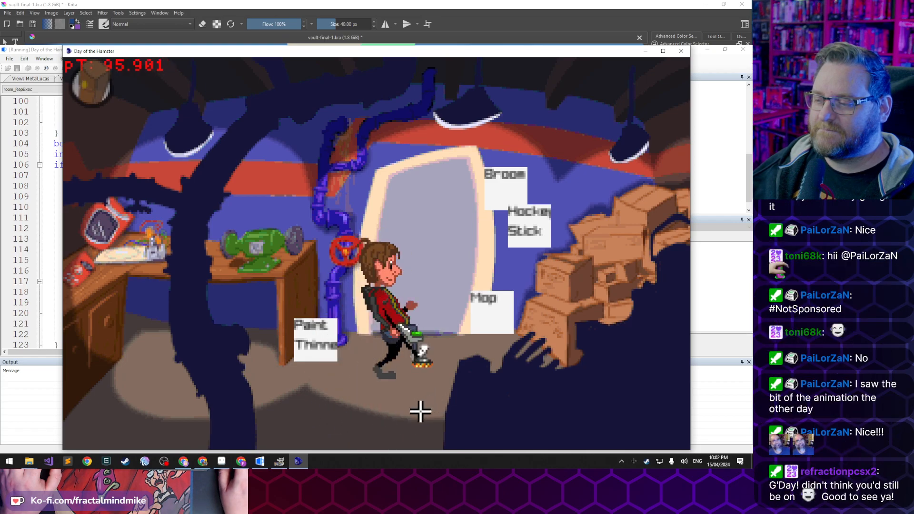
left_click(323, 404)
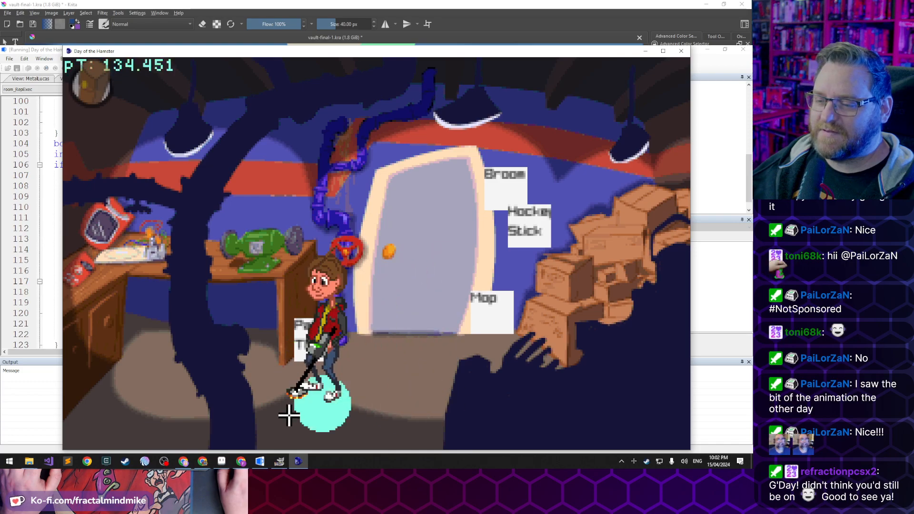
left_click(388, 410)
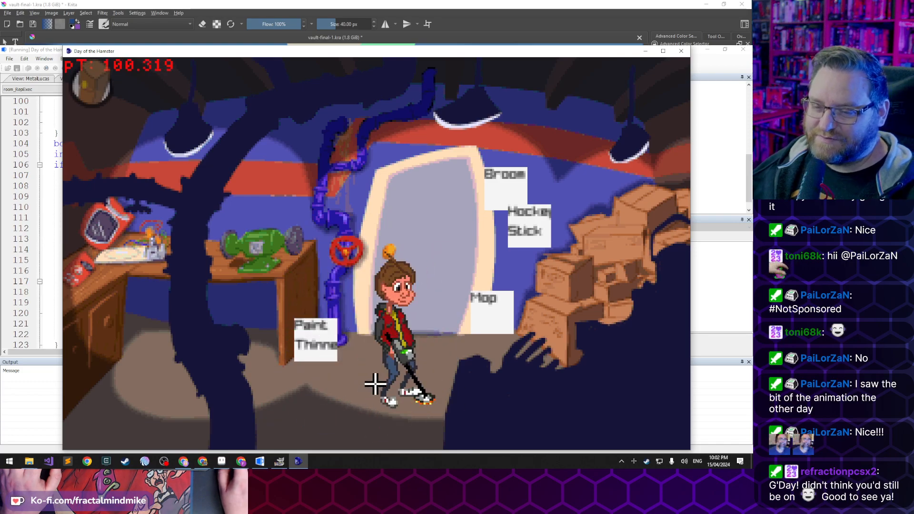
left_click(604, 425)
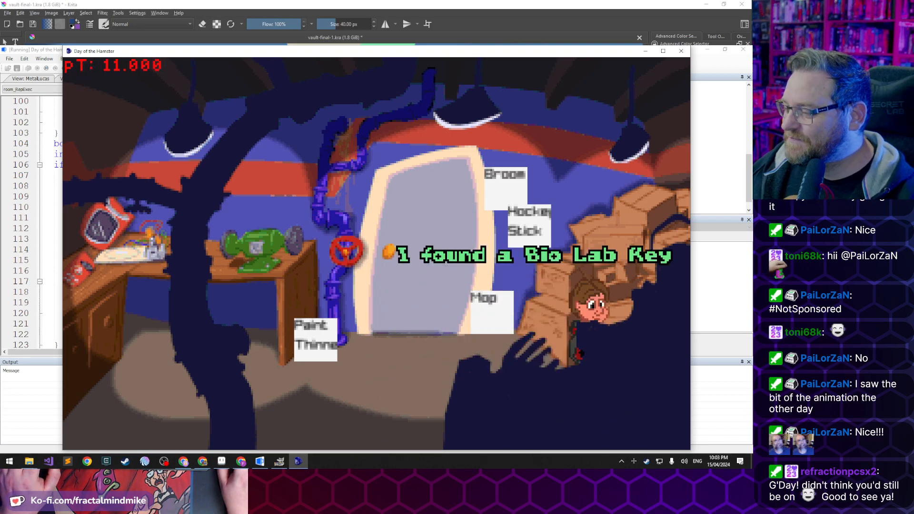
Walk the character around the store room with the detector again and leave through the door to the vault room
left_click(391, 394)
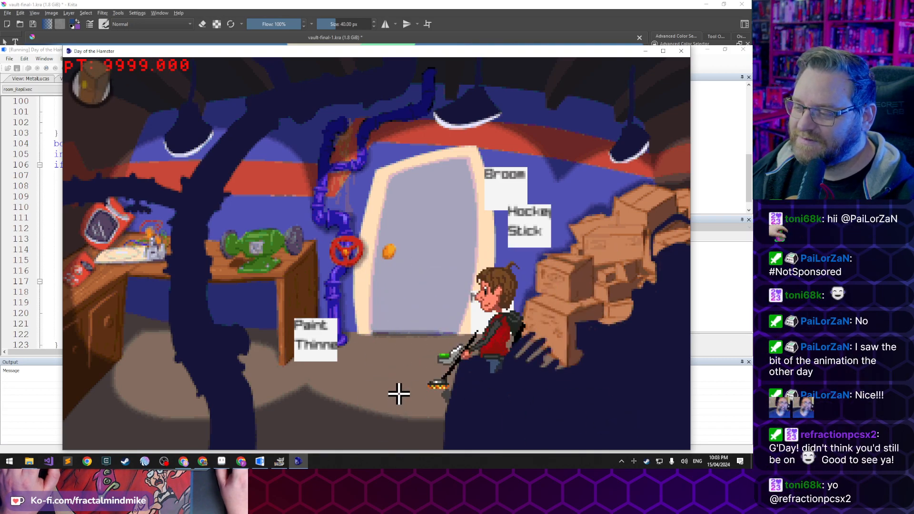
left_click(374, 423)
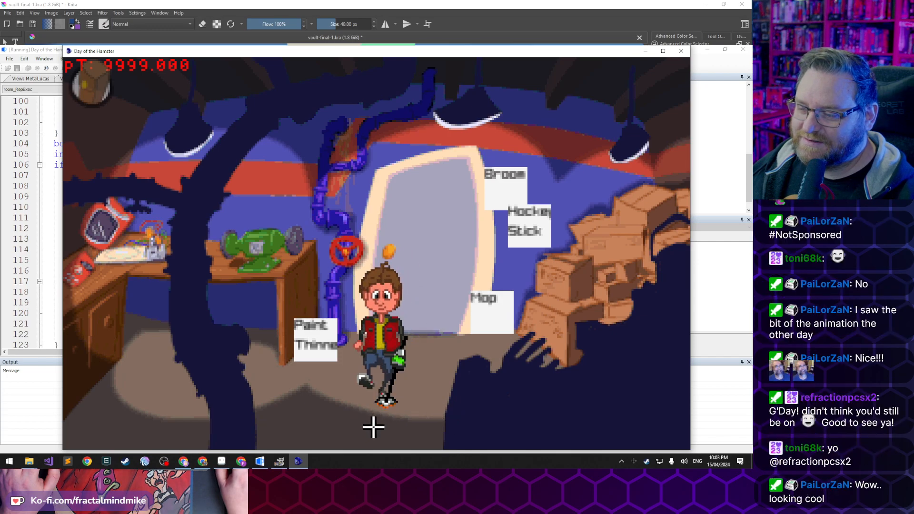
left_click(427, 373)
left_click(338, 410)
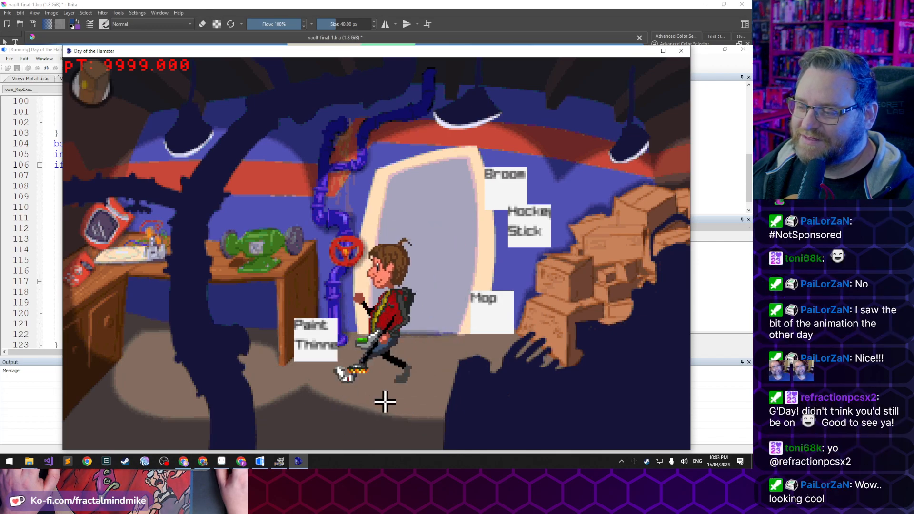
left_click(398, 251)
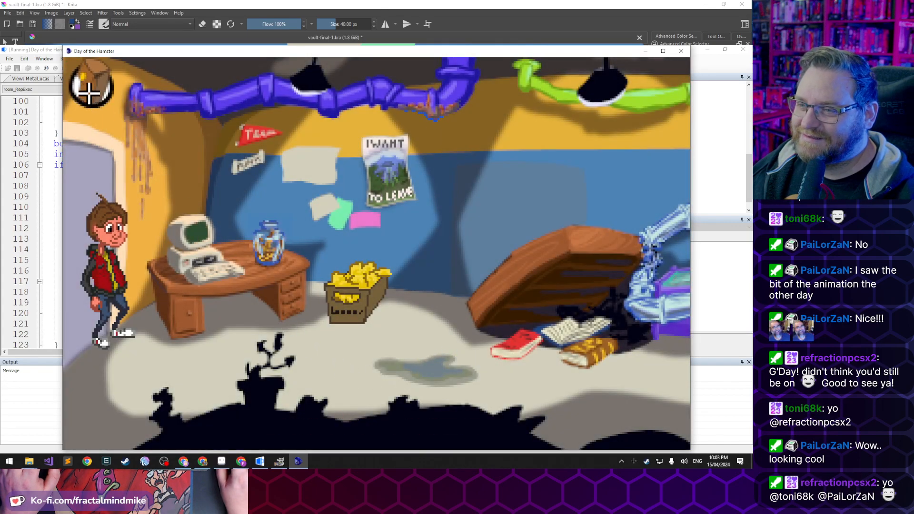
Walk the character across the vault room and place the bucket from the inventory under the leaking pipe
mouse_move(416, 90)
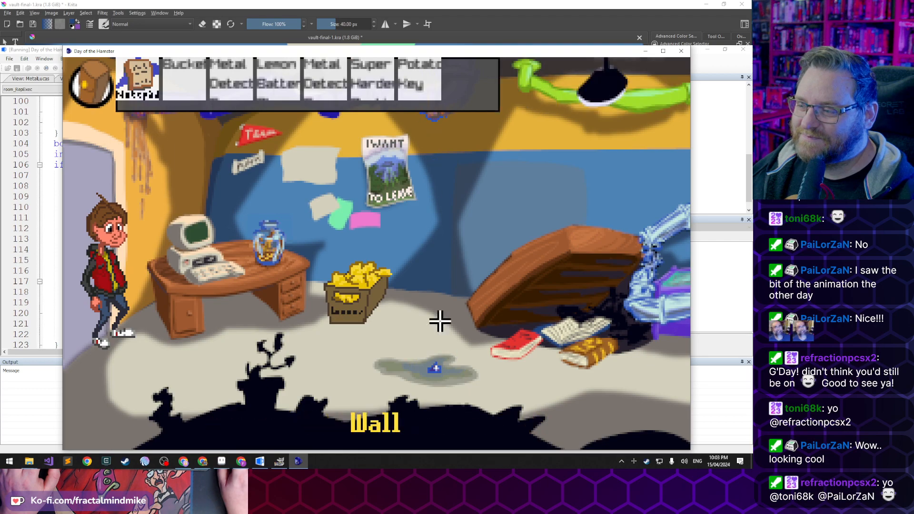
left_click(510, 389)
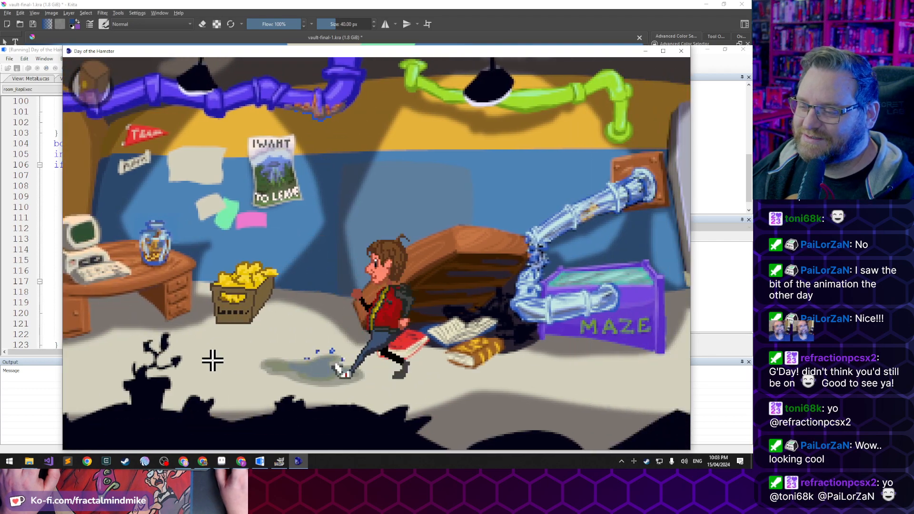
left_click(212, 360)
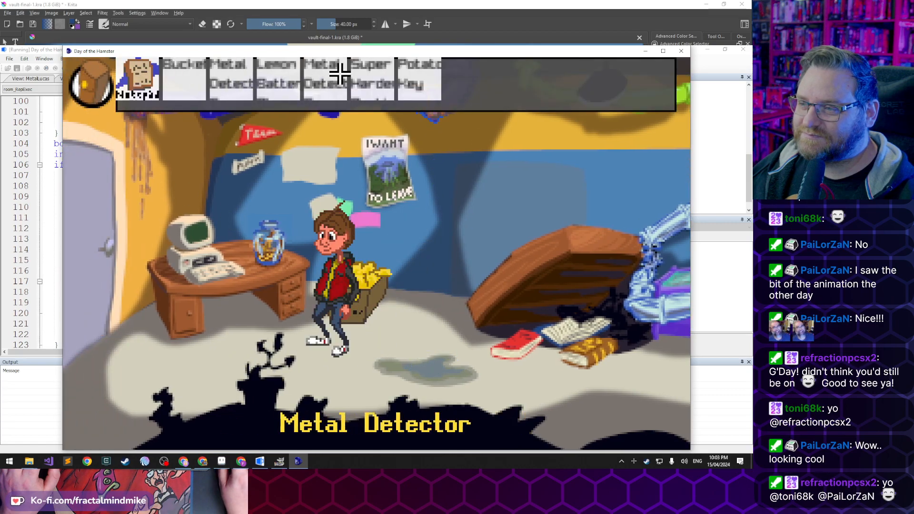
left_click(179, 88)
left_click(429, 372)
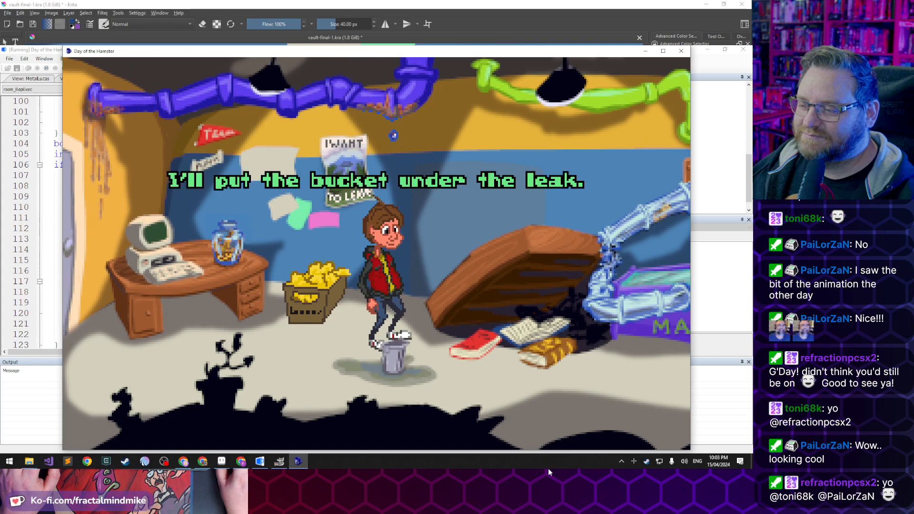
Walk the character past the bucket to the maze end of the vault room and back to the desk
left_click(234, 391)
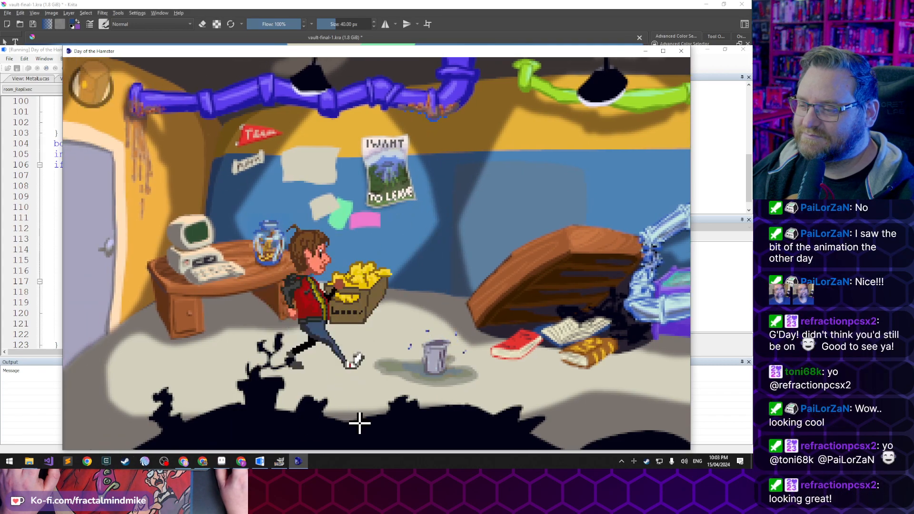
left_click(418, 415)
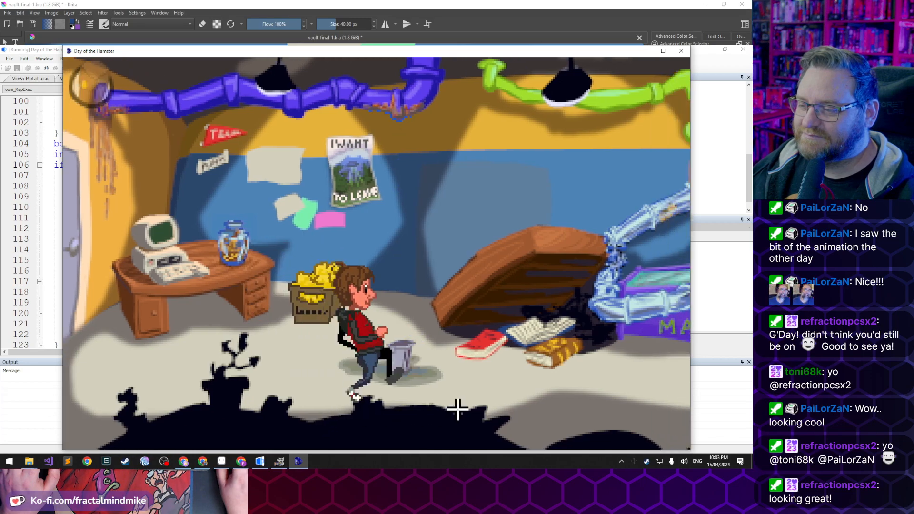
left_click(516, 367)
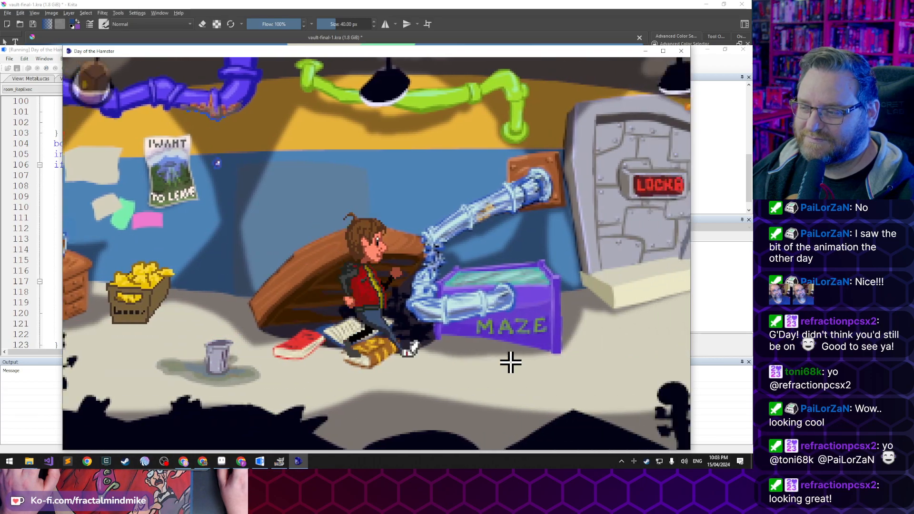
left_click(410, 398)
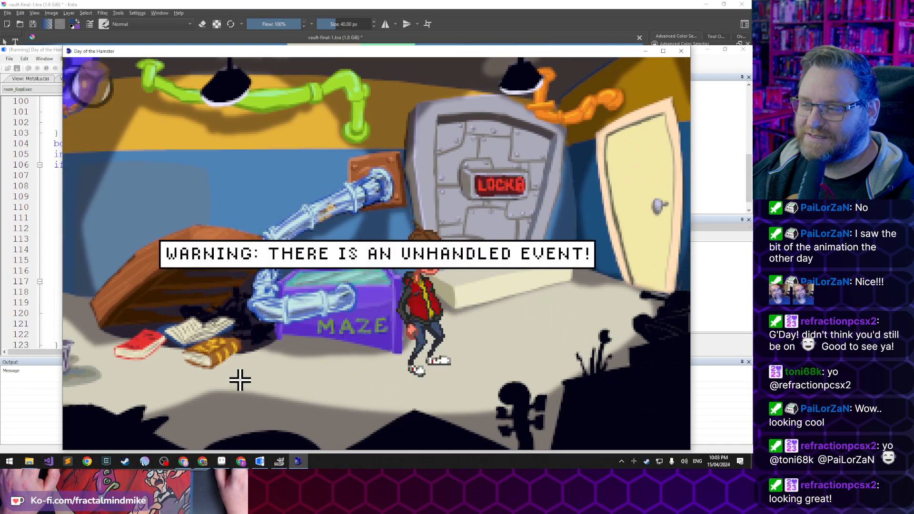
left_click(116, 406)
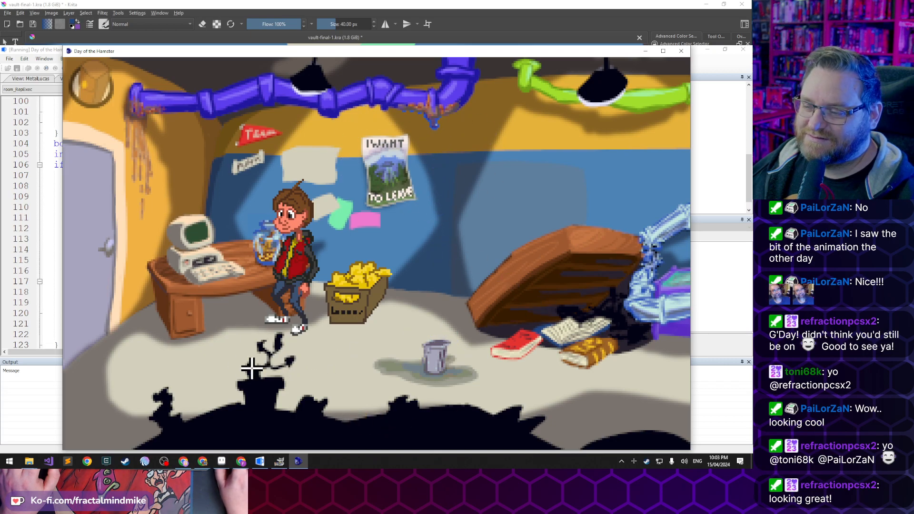
left_click(240, 362)
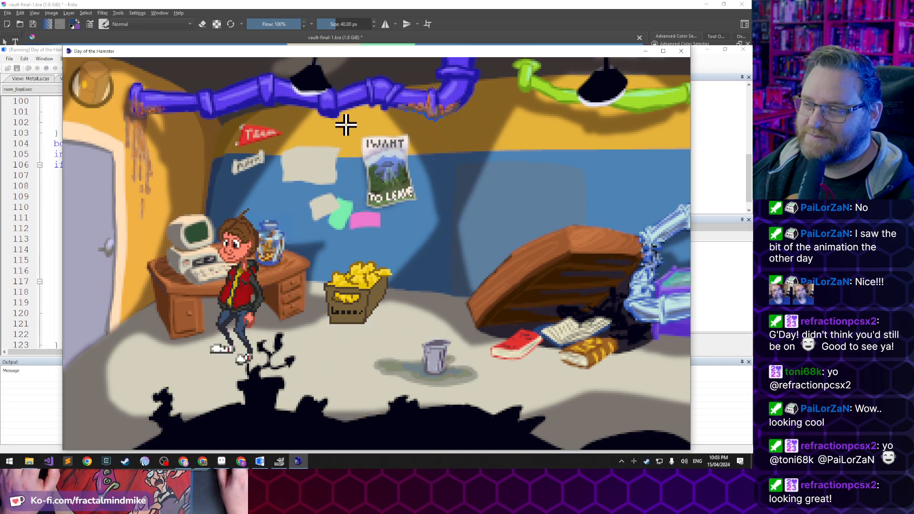
left_click(309, 358)
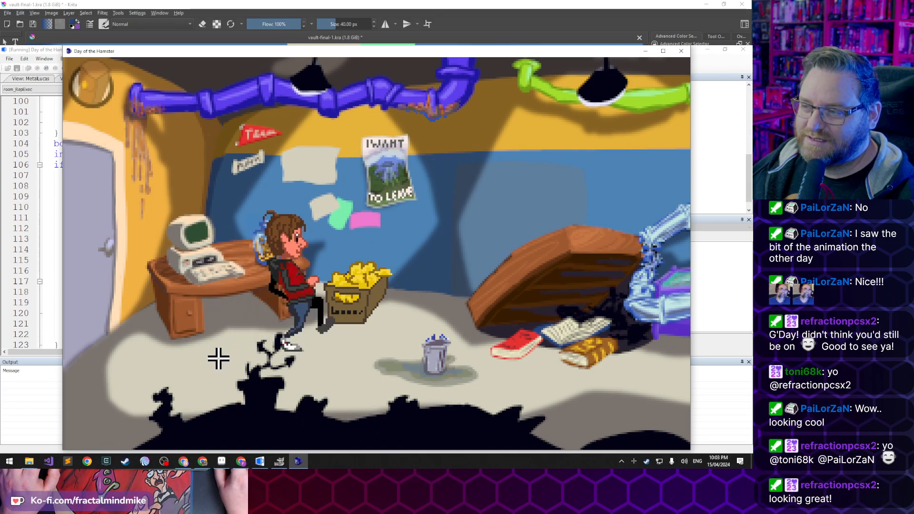
left_click(270, 339)
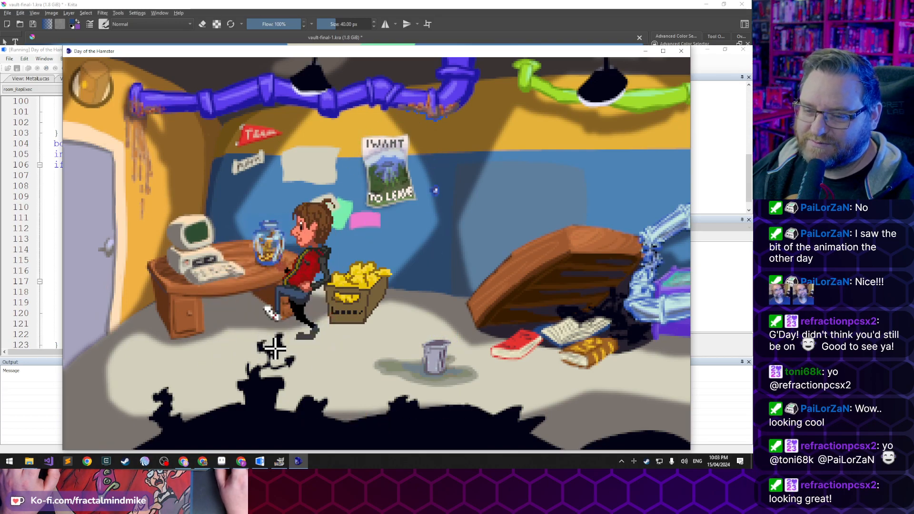
left_click(316, 377)
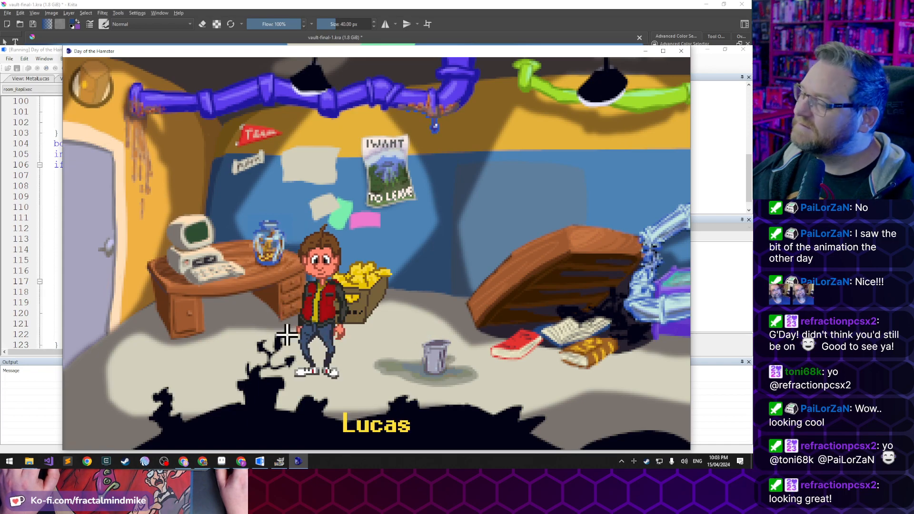
left_click(230, 360)
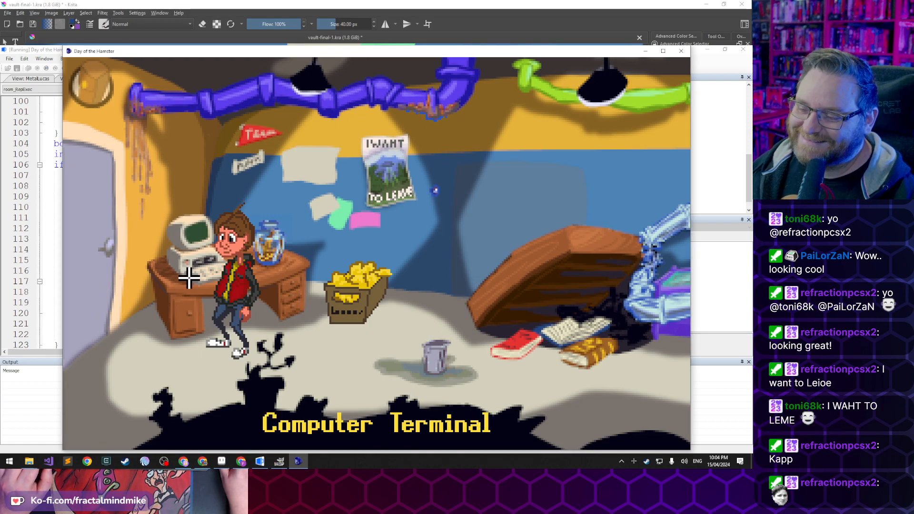
left_click(174, 386)
left_click(284, 360)
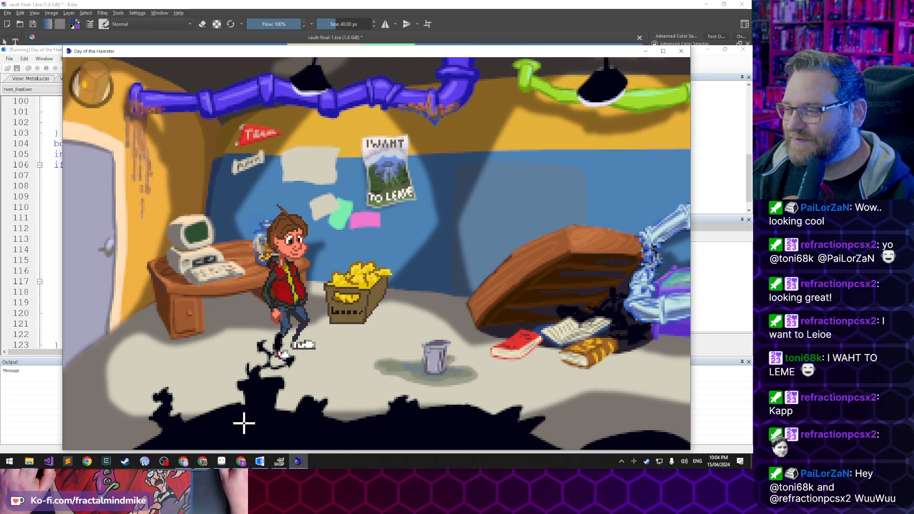
left_click(213, 371)
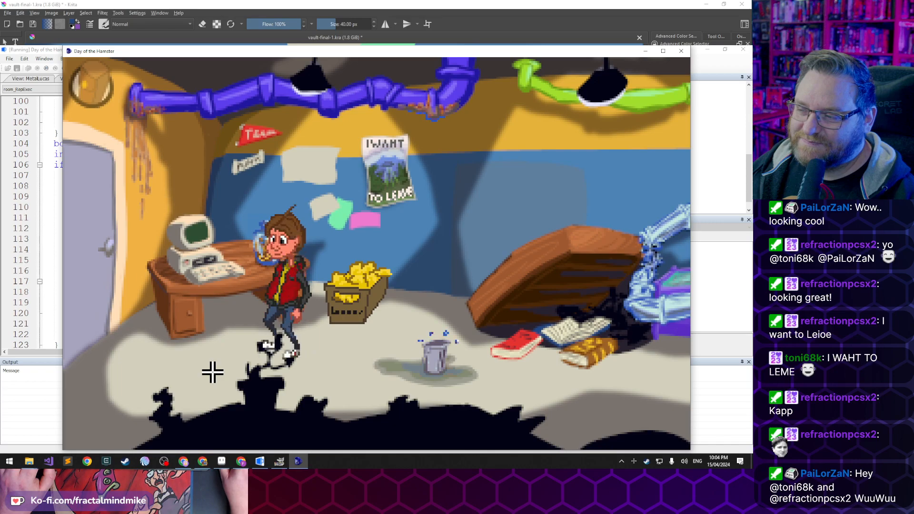
left_click(149, 392)
left_click(290, 371)
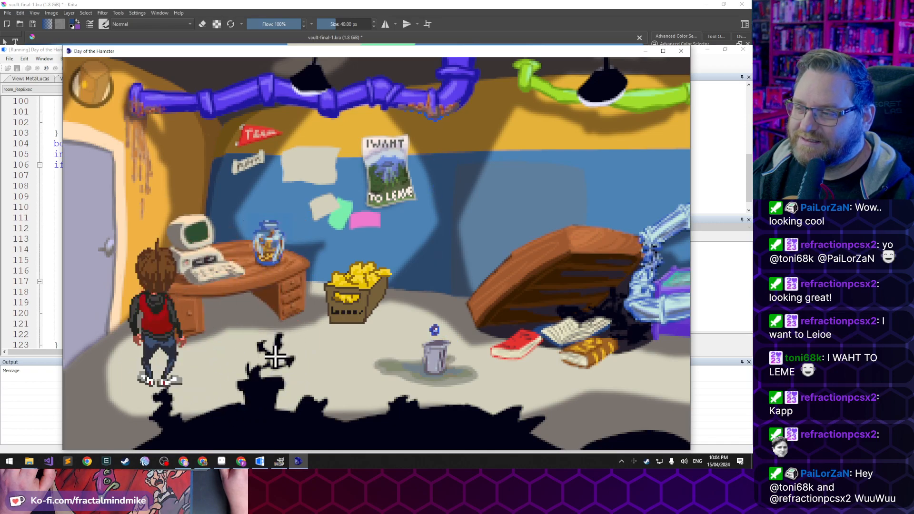
left_click(189, 367)
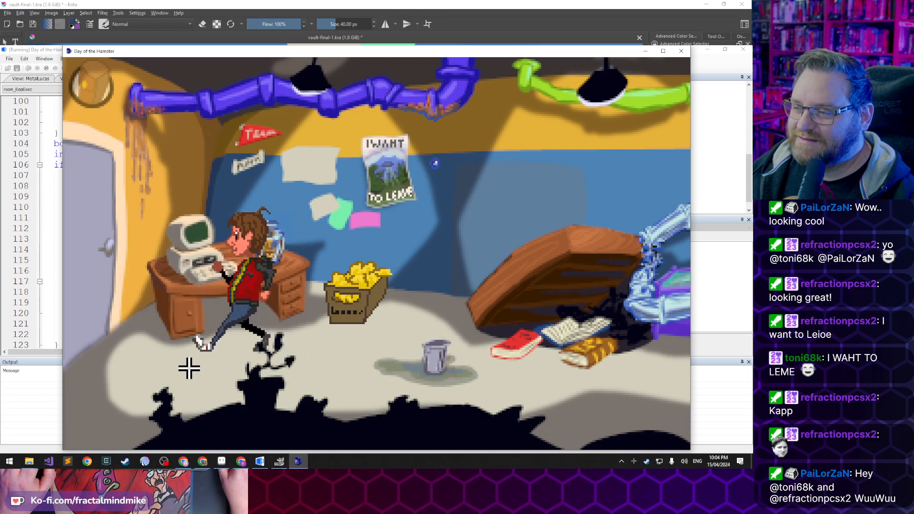
left_click(120, 399)
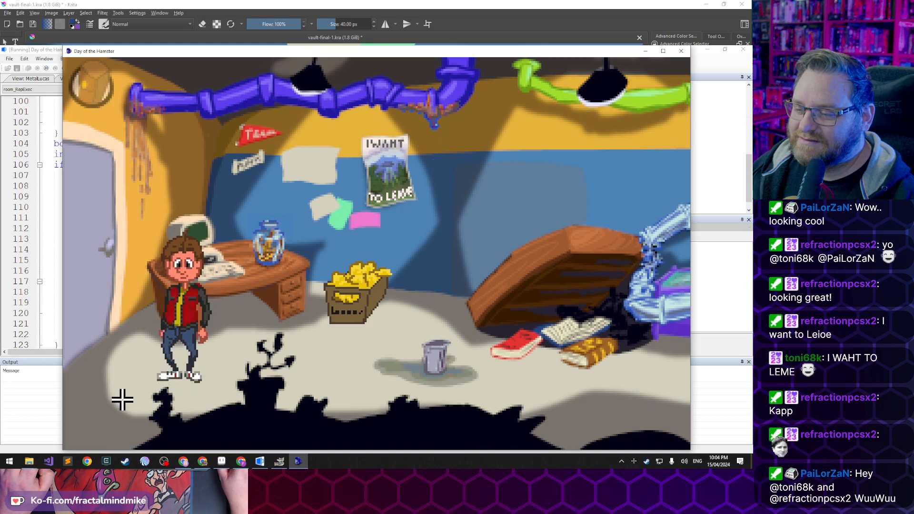
left_click(121, 416)
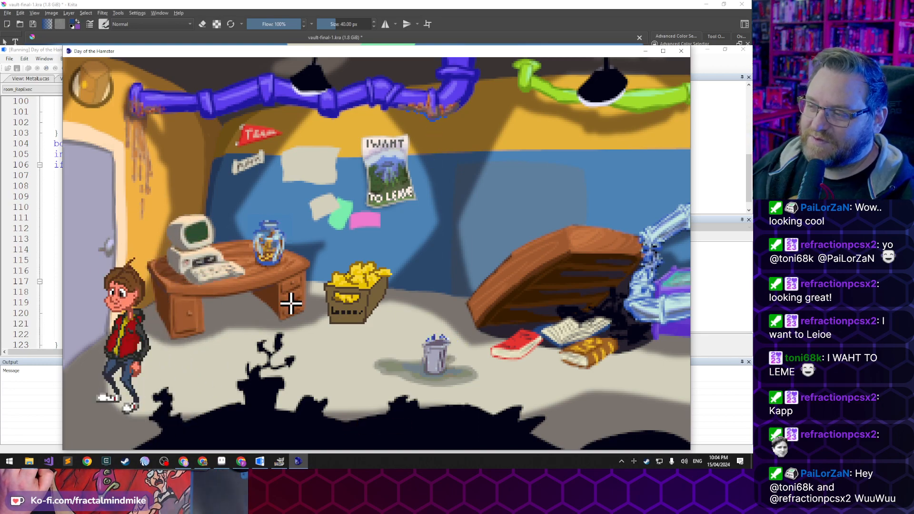
left_click(245, 327)
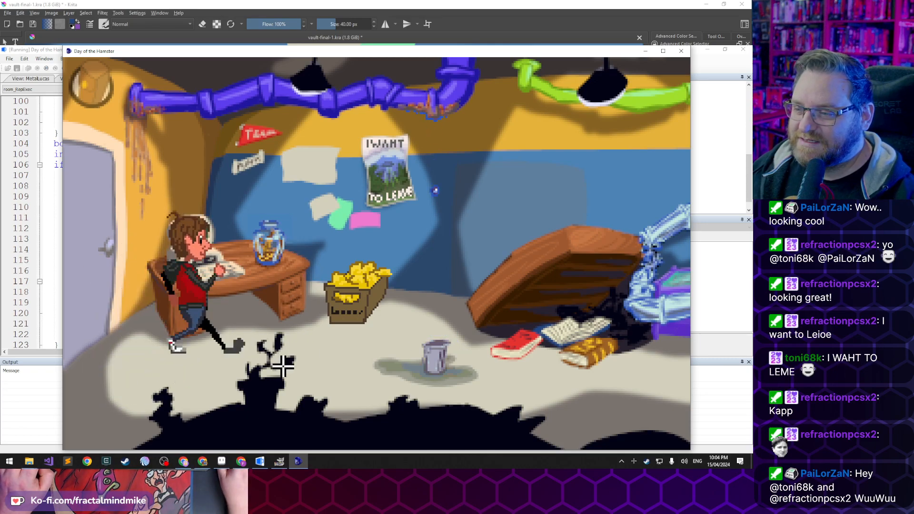
left_click(328, 374)
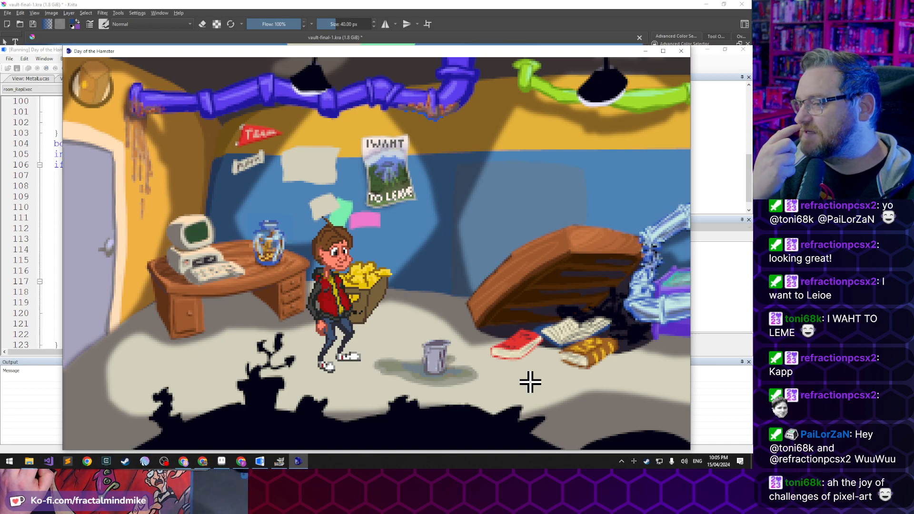
Go to the store room, turn the red pipe valve and return to the vault room to check the leak
left_click(102, 261)
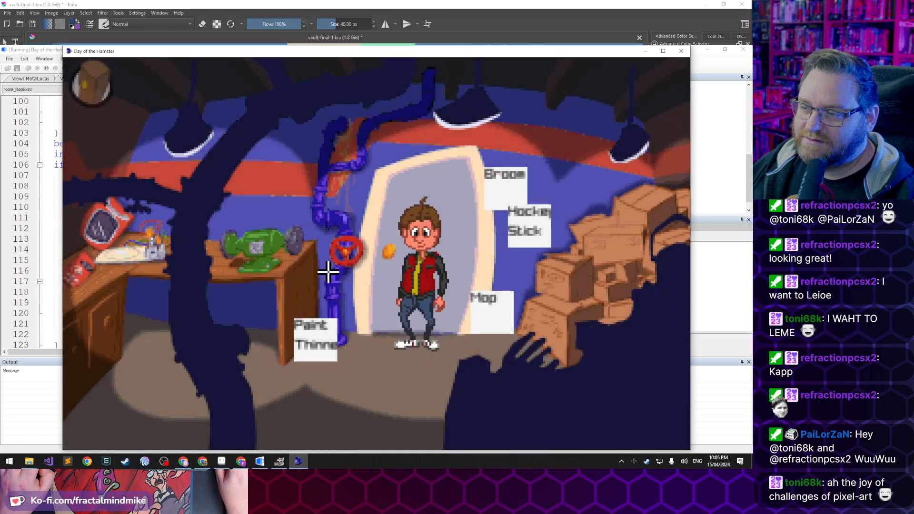
left_click(350, 249)
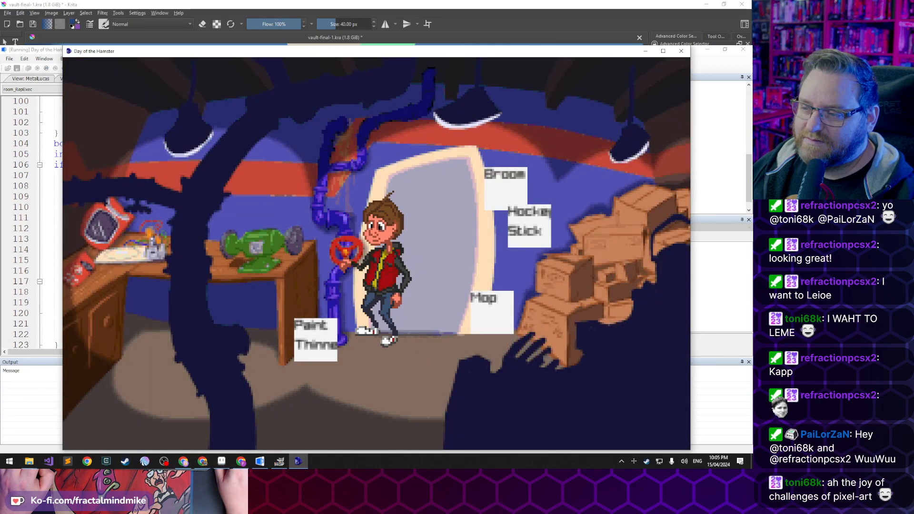
left_click(409, 299)
left_click(447, 223)
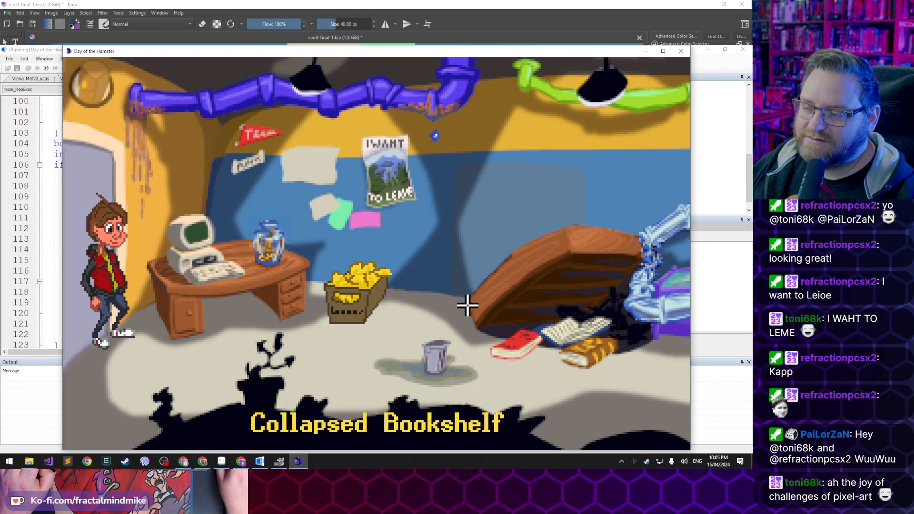
Close the playtest and add an else branch to the isValveOn check in the room_Load function of room1.asc
left_click(680, 51)
left_click(205, 313)
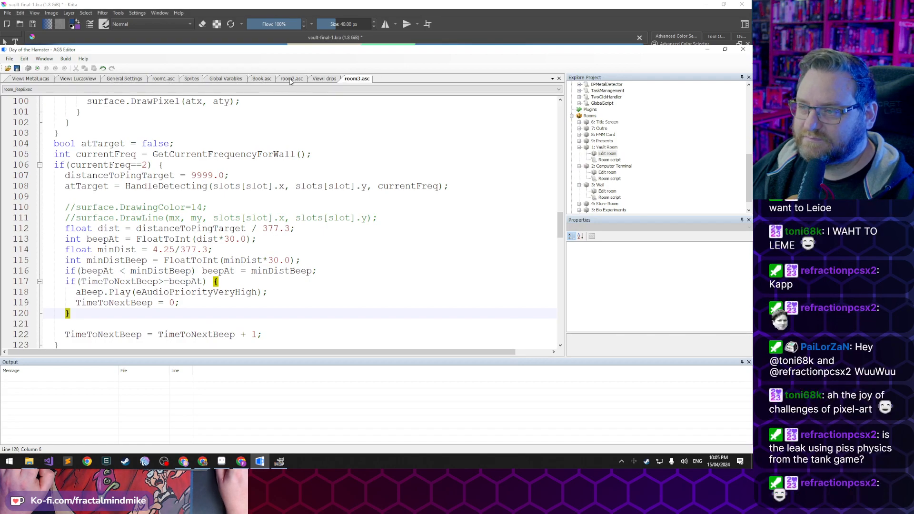
left_click(160, 79)
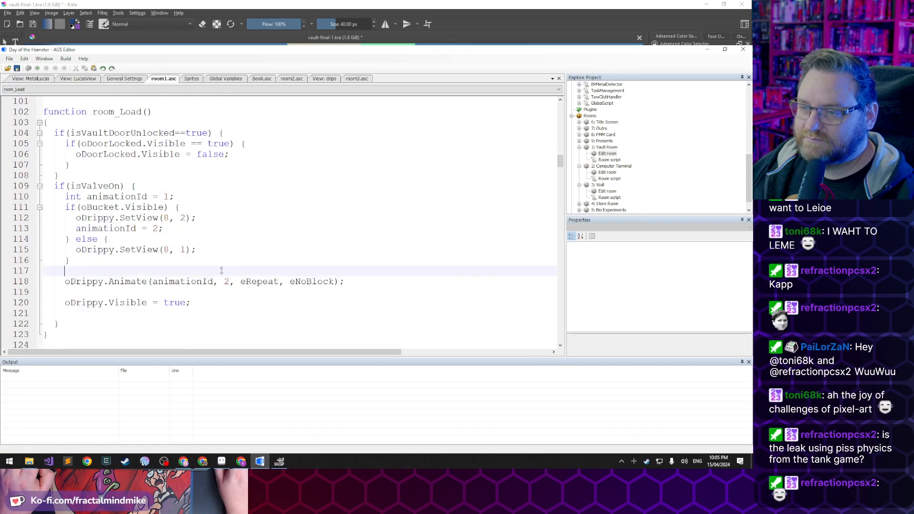
left_click(146, 281)
left_click(98, 196)
left_click(70, 327)
type("else {")
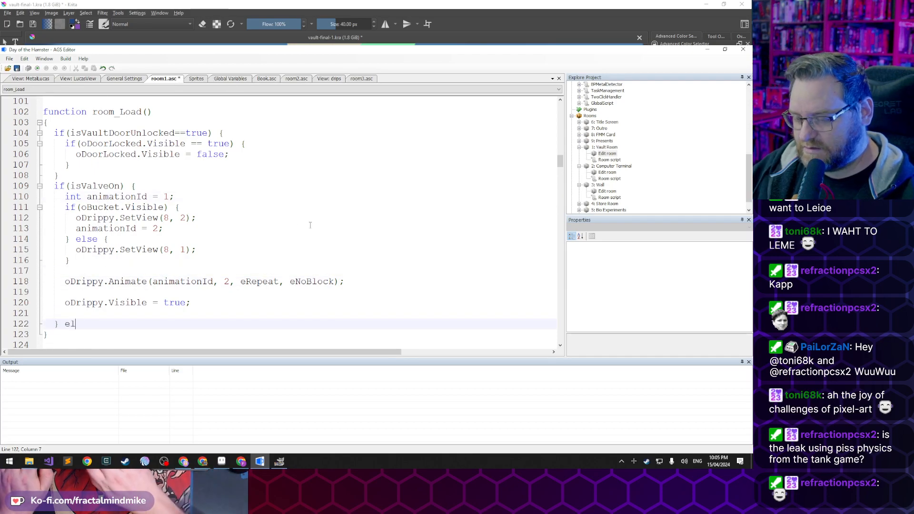
key("Return")
type("}")
key("Up")
key("Up")
key("Up")
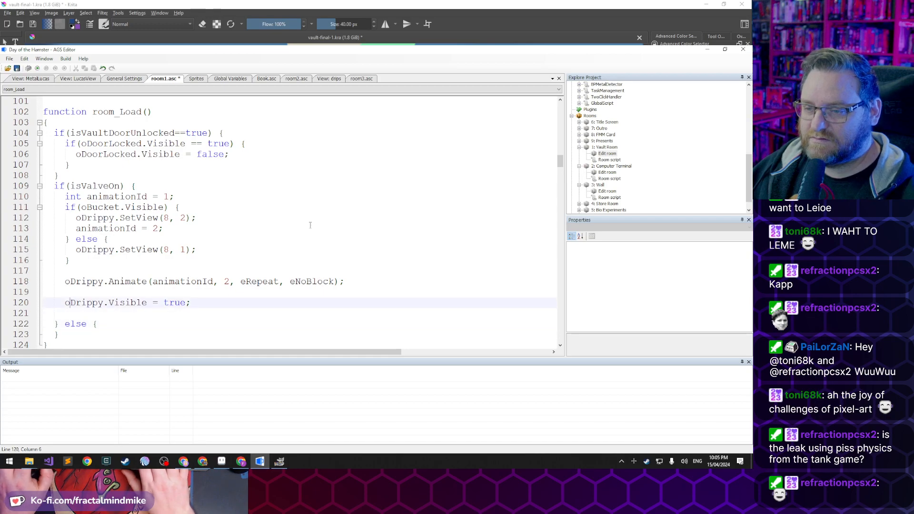
Copy the oDrippy.Visible line into the else branch, change its value to false and save the script
key("Home")
key("shift+End")
key("ctrl+c")
key("Down")
key("Down")
key("Return")
key("ctrl+v")
key("Left")
key("ctrl+shift+Left")
type("false")
key("ctrl+s")
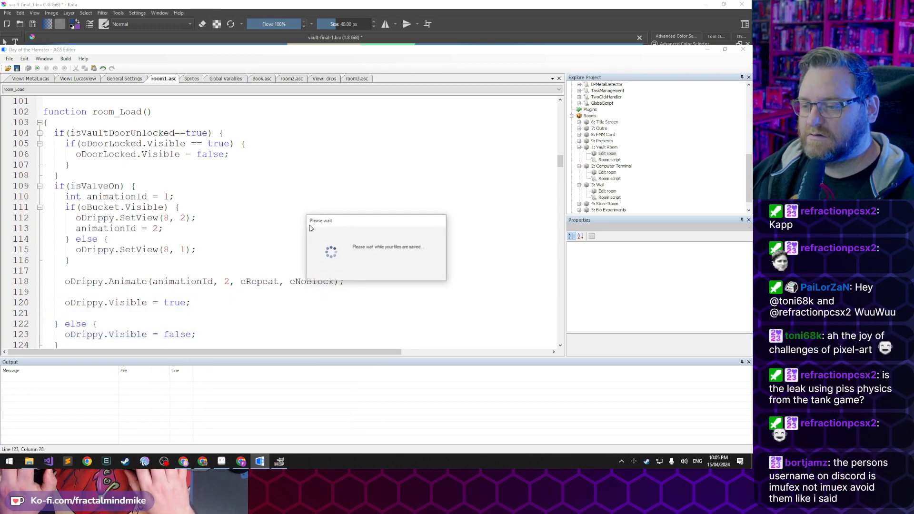
Run the game again, turn the red pipe valve in the store room and return to the vault room's leak
key("F5")
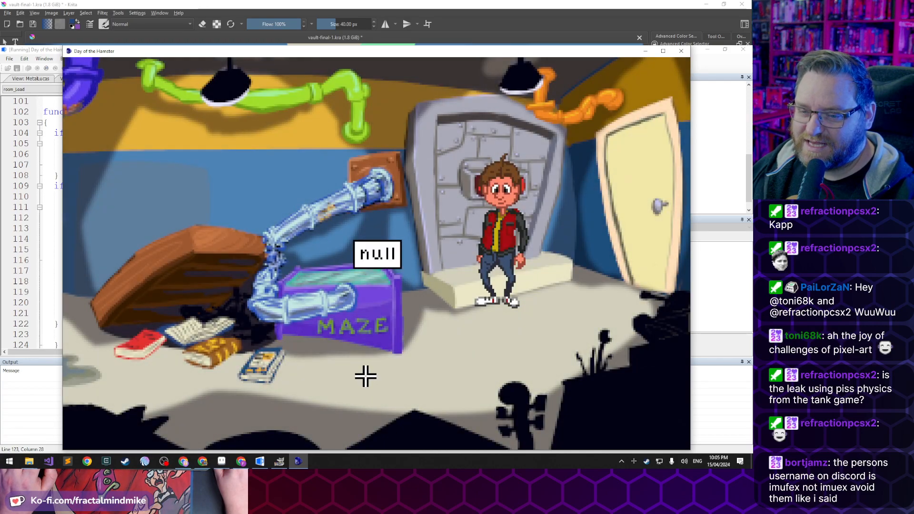
left_click(208, 413)
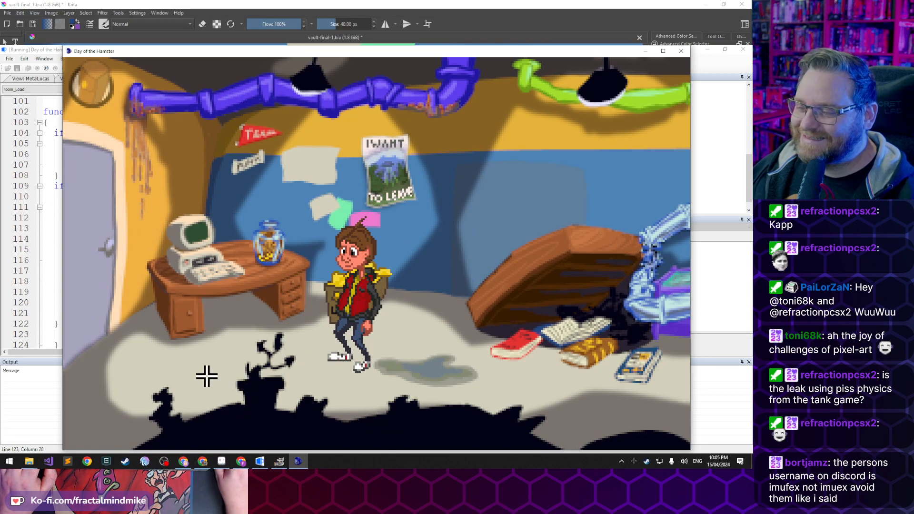
left_click(210, 376)
left_click(88, 290)
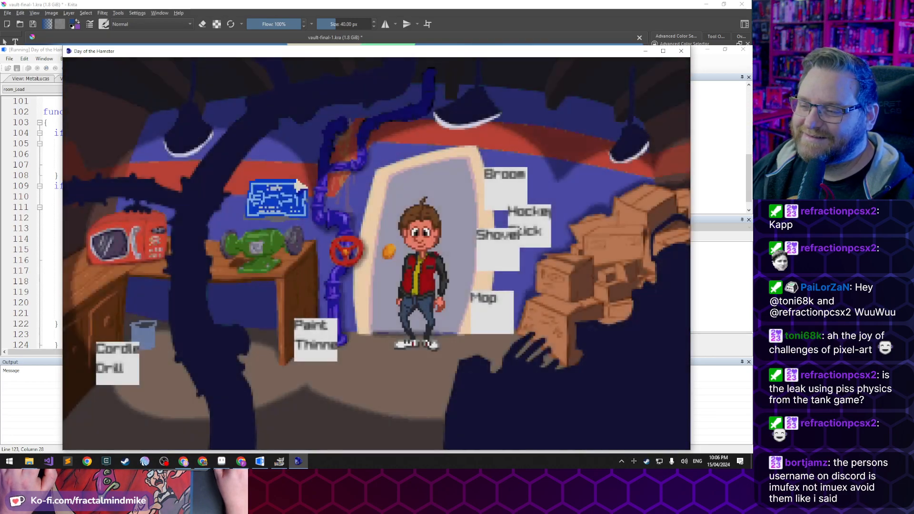
left_click(336, 257)
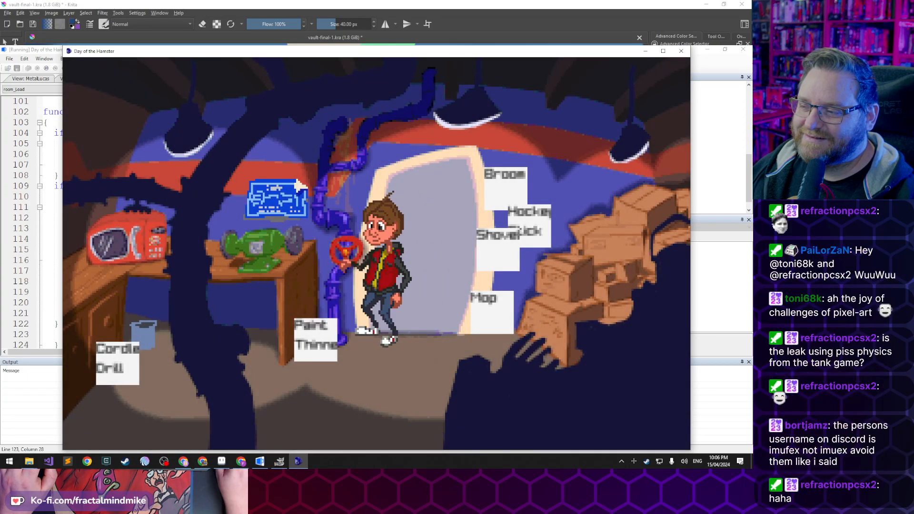
left_click(443, 221)
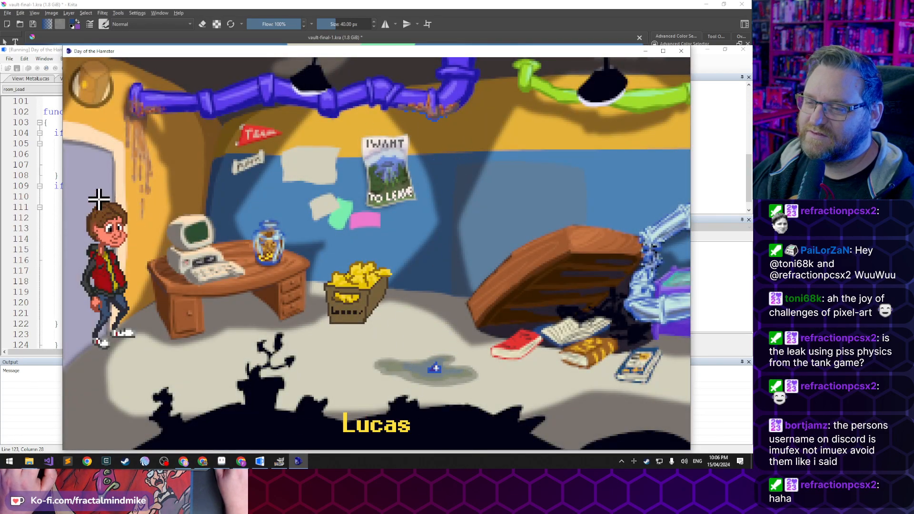
Return to the store room, turn the red pipe valve off, and walk Lucas across the vault room past the puddle to check the leak
left_click(91, 183)
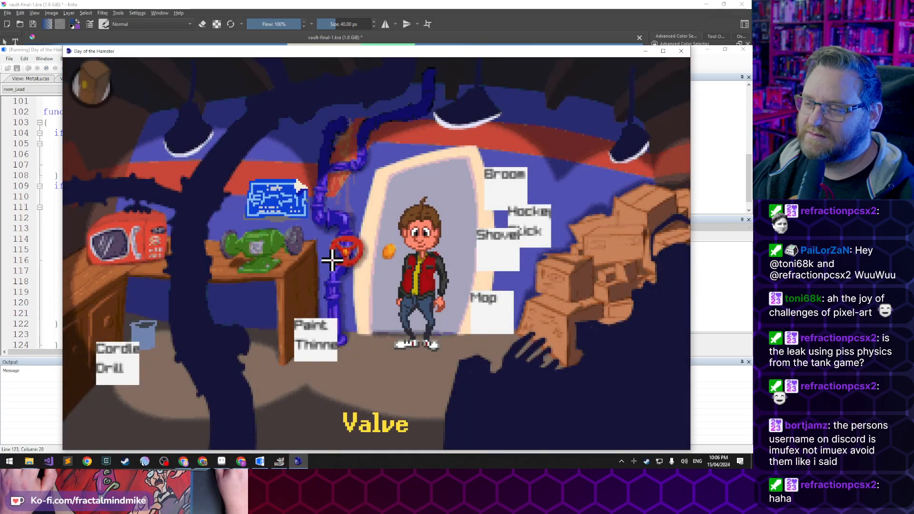
left_click(333, 260)
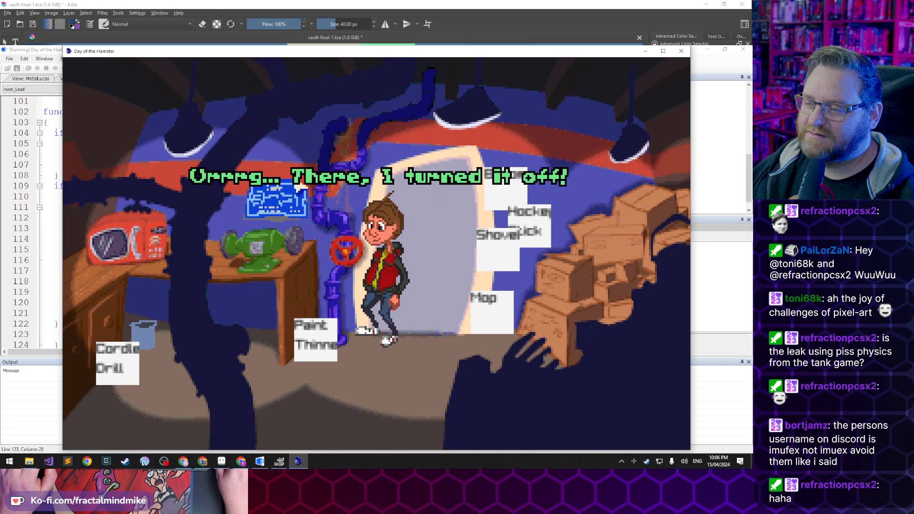
left_click(436, 216)
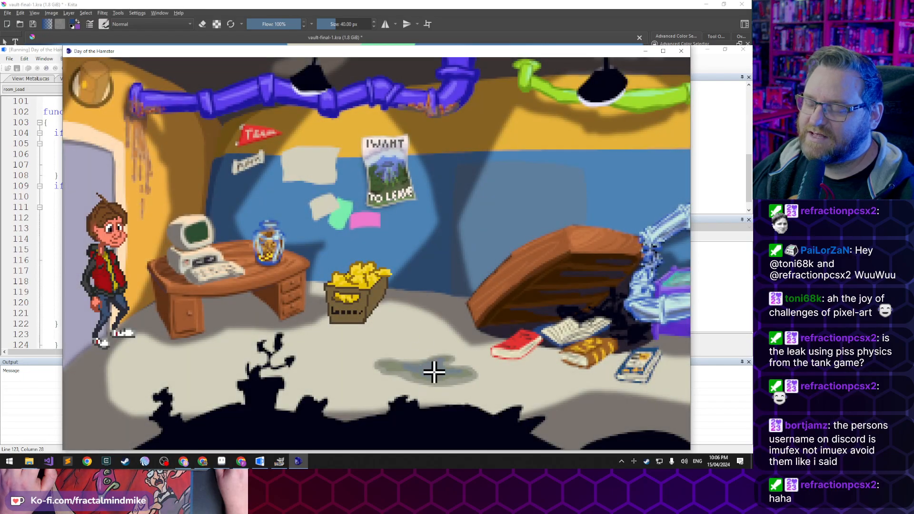
left_click(318, 371)
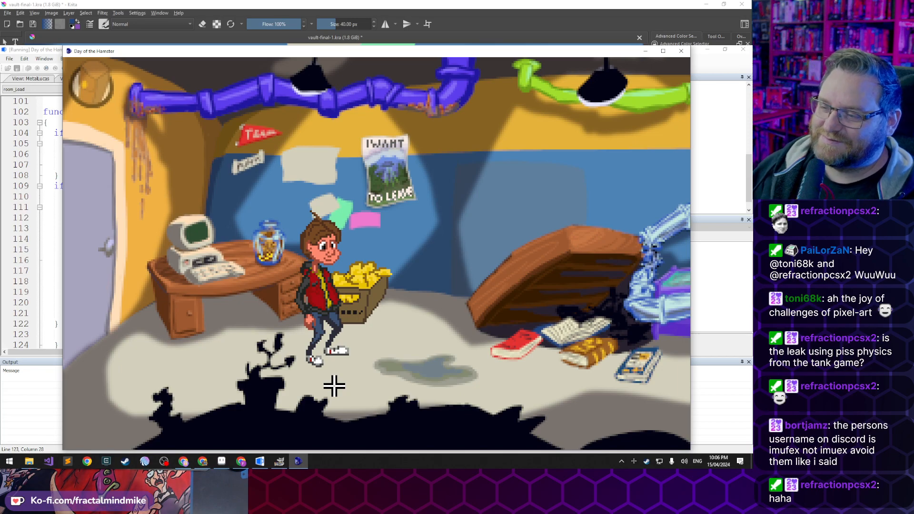
left_click(434, 363)
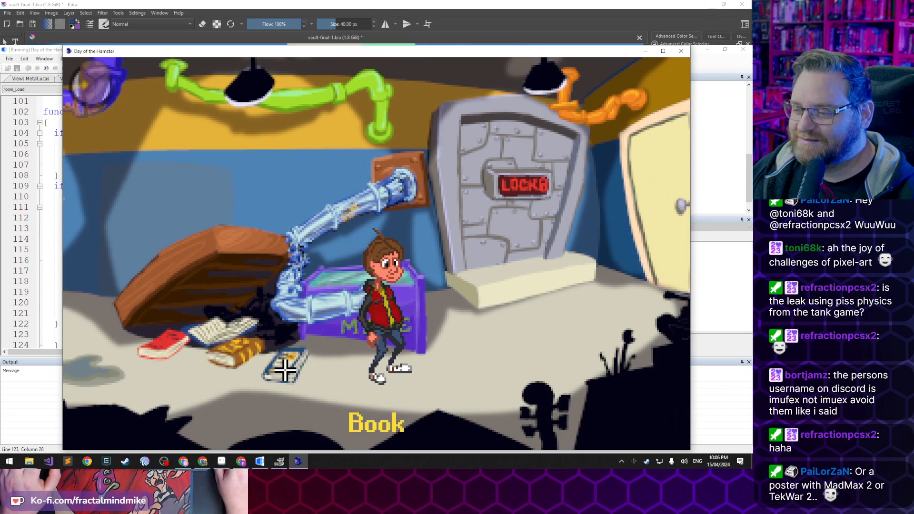
Examine and collect the blue book beside the maze, open the metal detector's technical manual from the inventory, and close it again
right_click(284, 370)
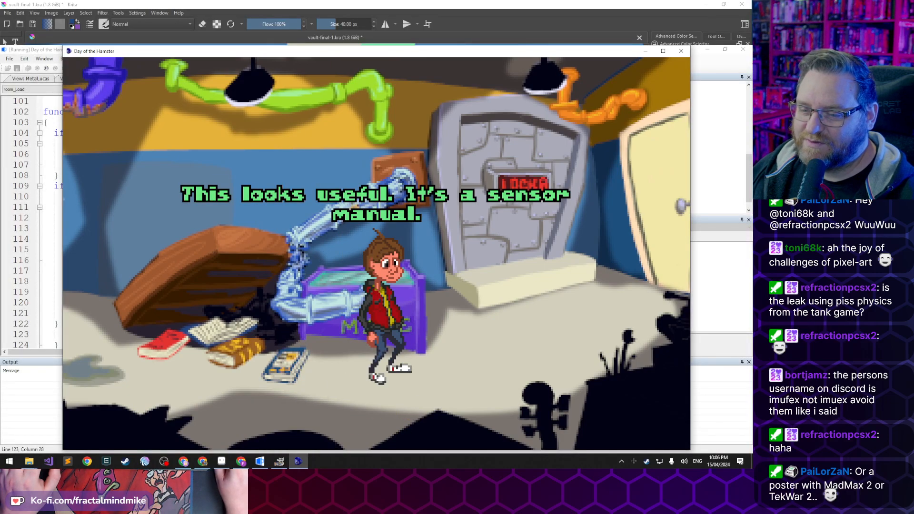
left_click(334, 382)
left_click(94, 86)
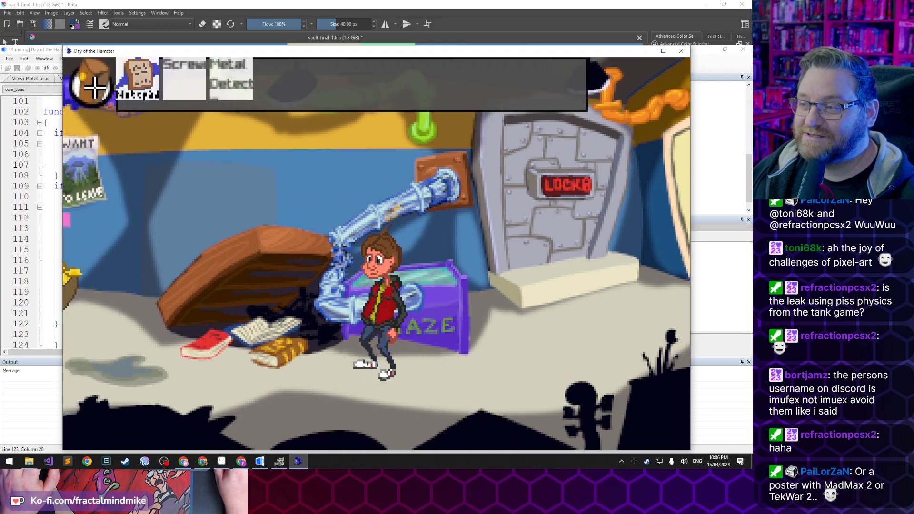
left_click(232, 81)
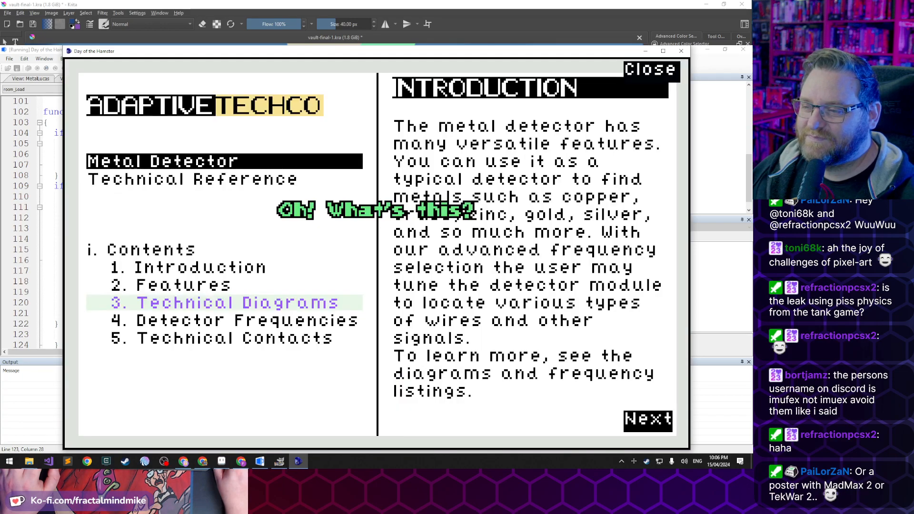
left_click(228, 198)
left_click(228, 198)
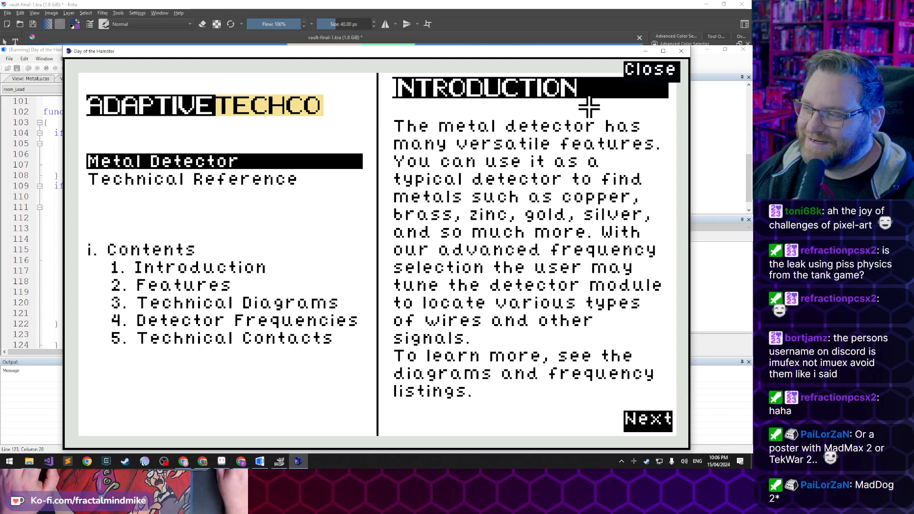
left_click(665, 68)
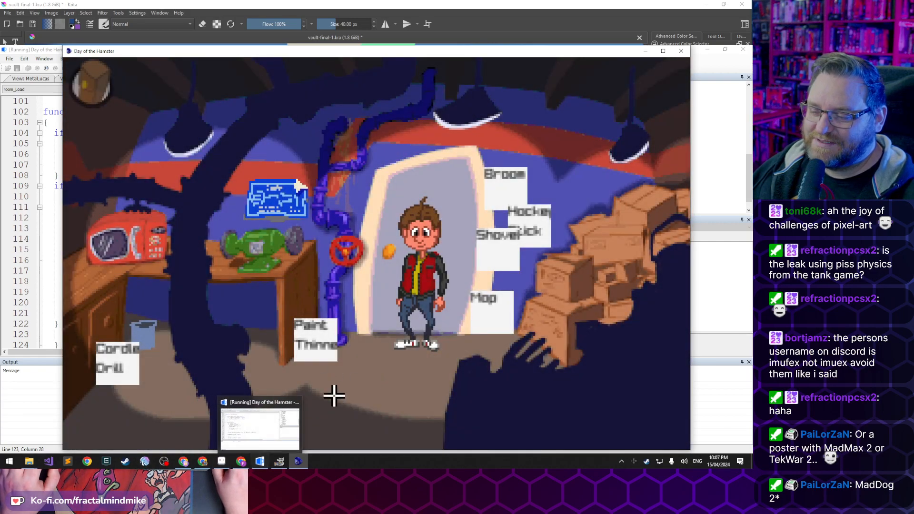
Walk Lucas back and forth behind the store room's dark foreground pipes and pick up the blue bucket
left_click(348, 395)
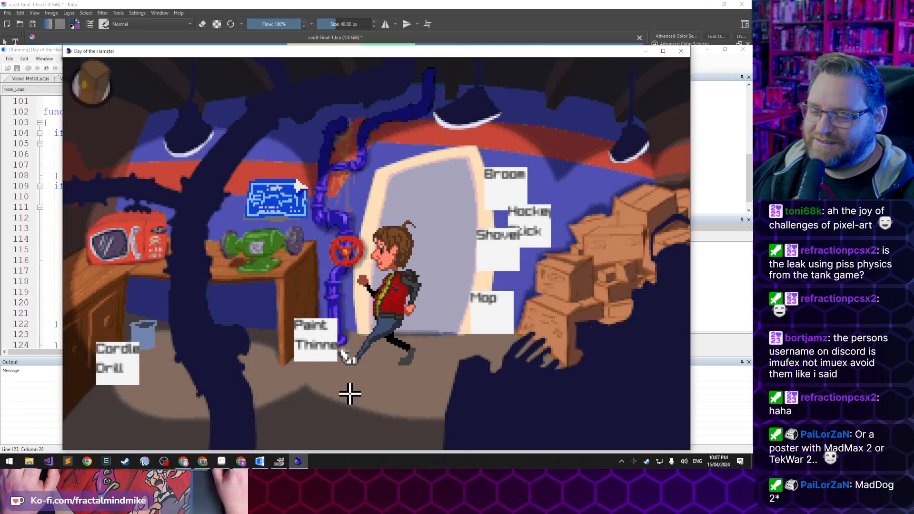
left_click(205, 400)
left_click(372, 395)
left_click(150, 407)
left_click(409, 404)
left_click(132, 381)
left_click(361, 398)
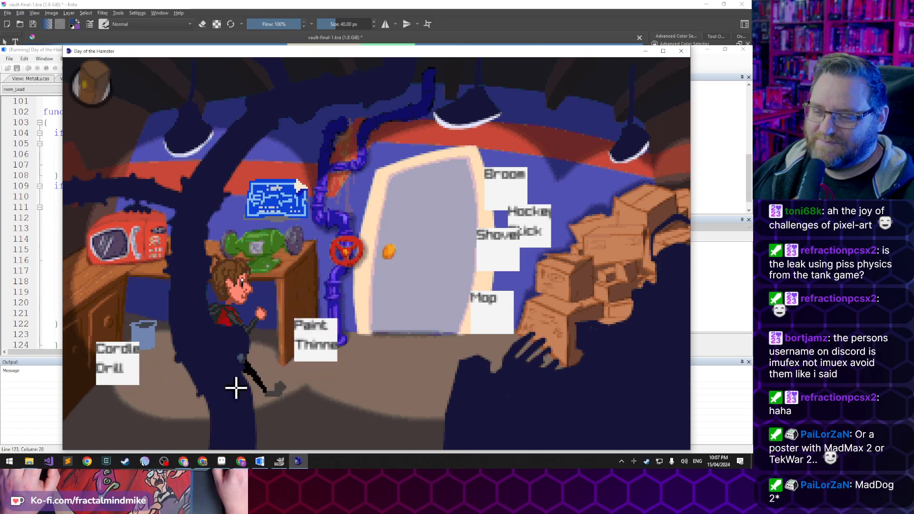
left_click(139, 324)
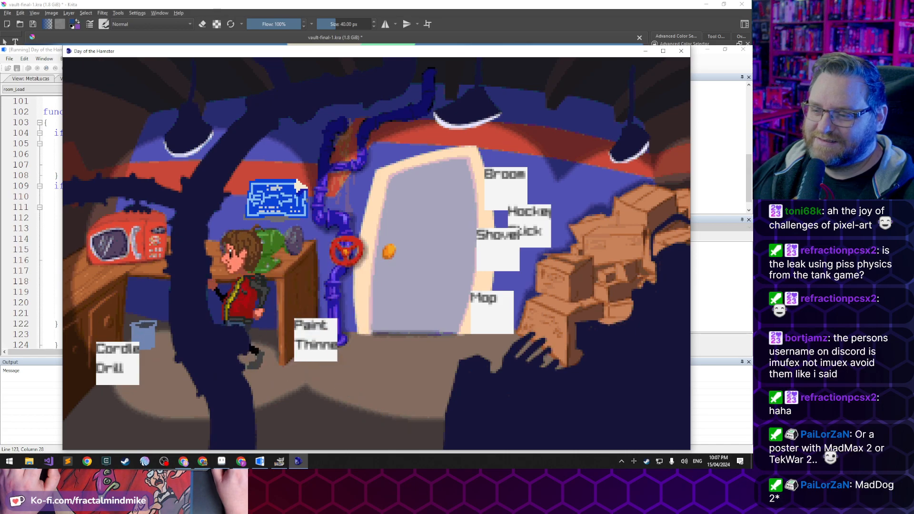
left_click(326, 329)
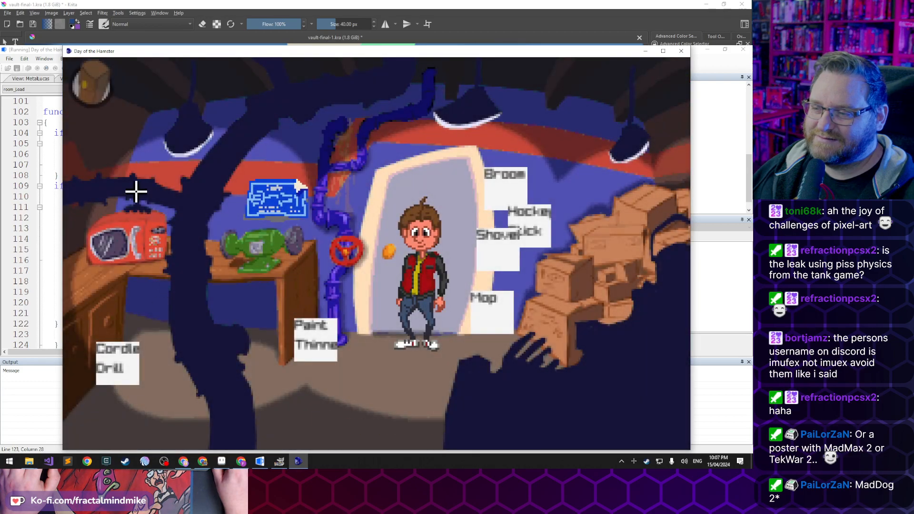
Try the inventory's bucket on the red valve, turn the valve on again and go back to the vault room
left_click(87, 81)
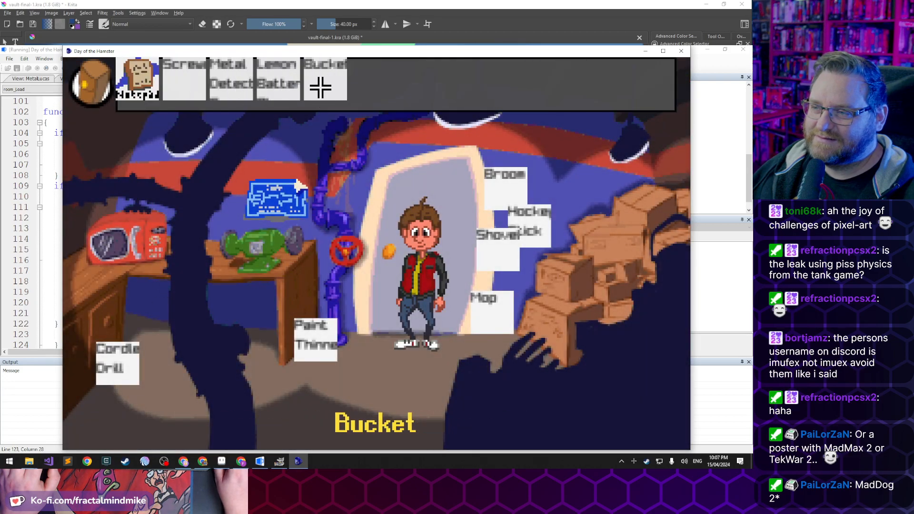
left_click(320, 87)
left_click(348, 252)
right_click(348, 252)
left_click(348, 252)
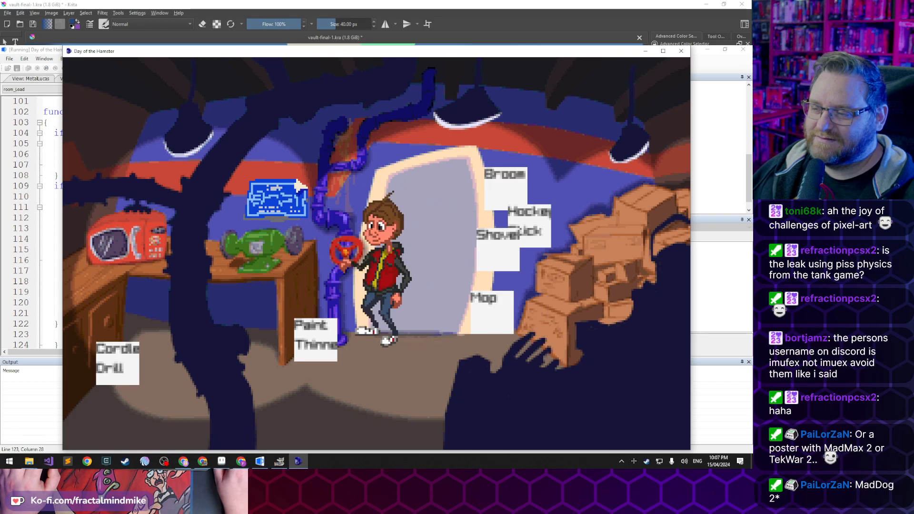
left_click(413, 208)
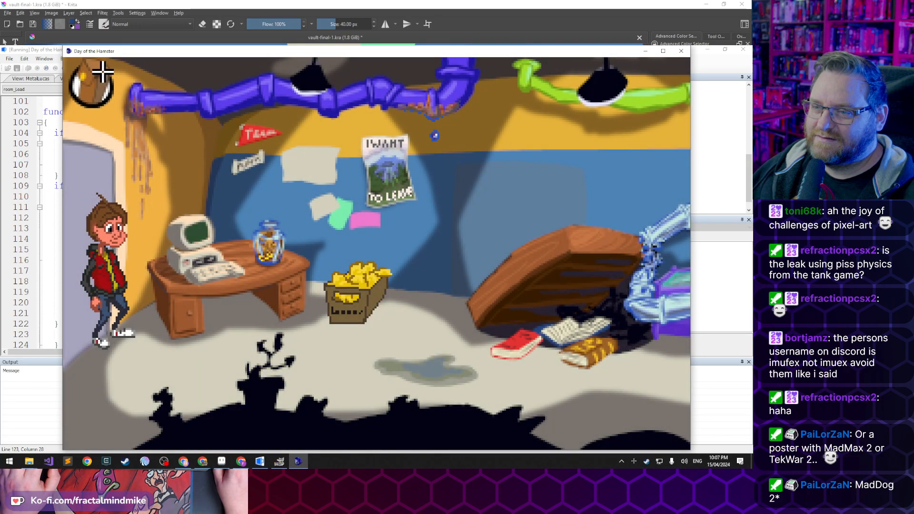
Try the bucket on the puddle, and use it on the leaking purple pipe to place it under the drip
mouse_move(103, 71)
left_click(334, 79)
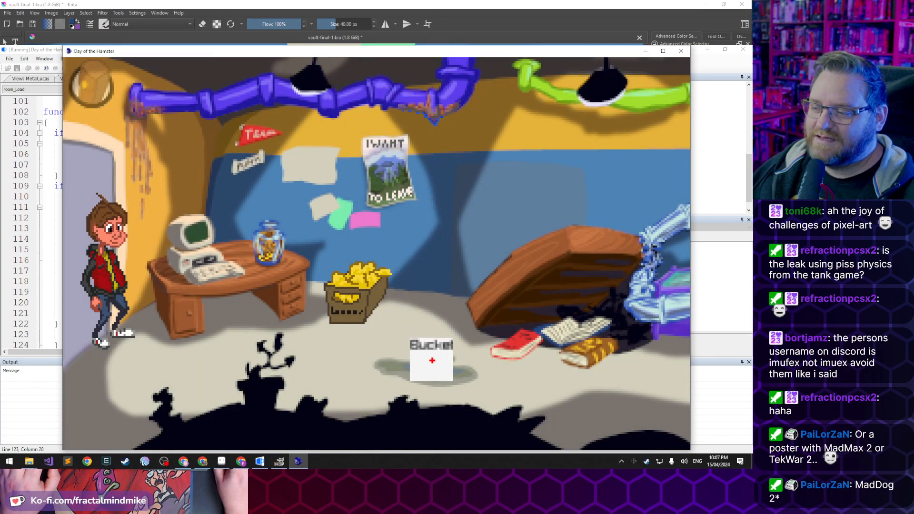
left_click(436, 373)
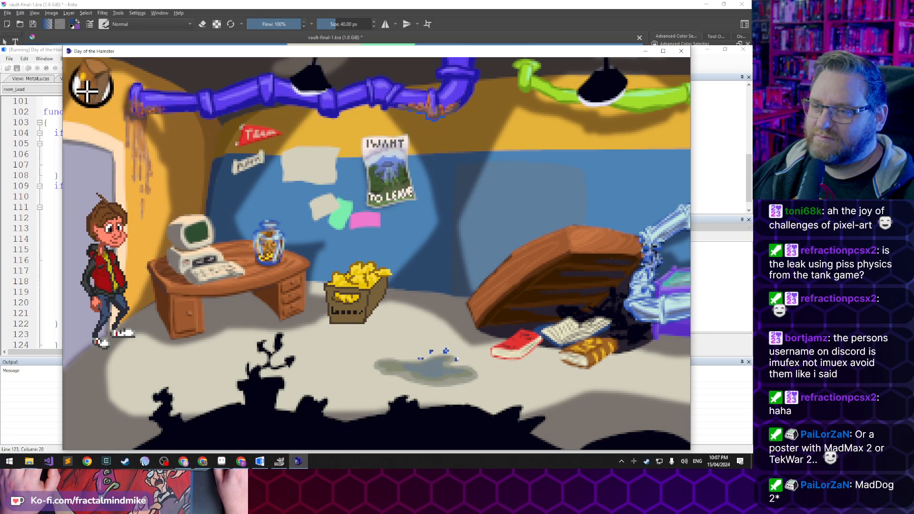
mouse_move(93, 84)
left_click(336, 85)
left_click(429, 117)
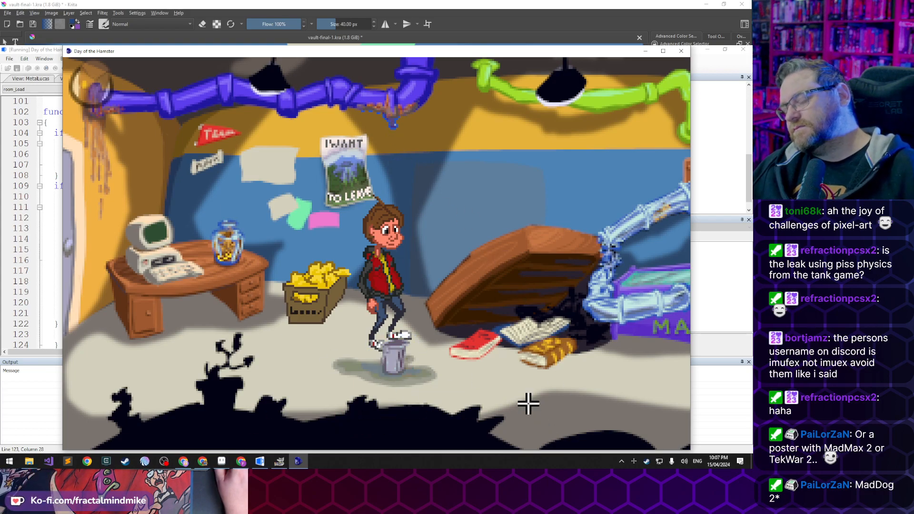
Close the playtest, save the game project, exit the AGS Editor and switch to the vault painting in Krita
left_click(681, 51)
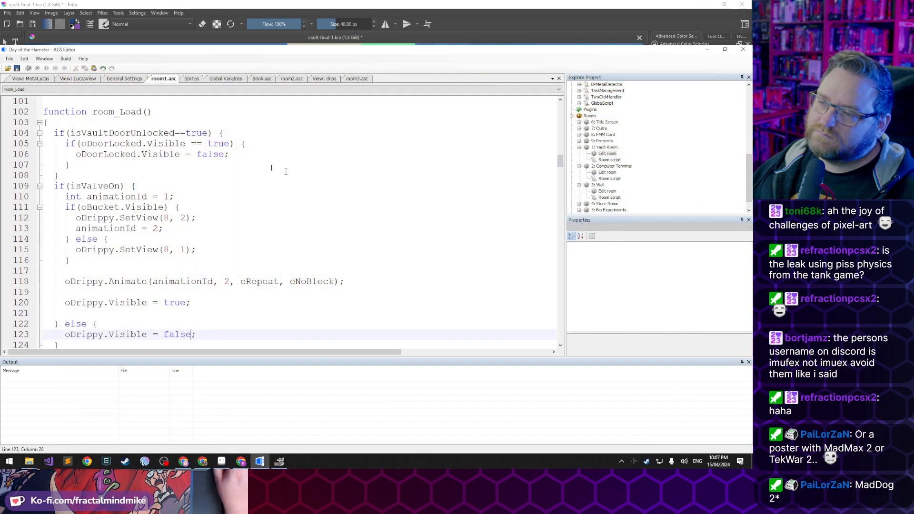
left_click(17, 69)
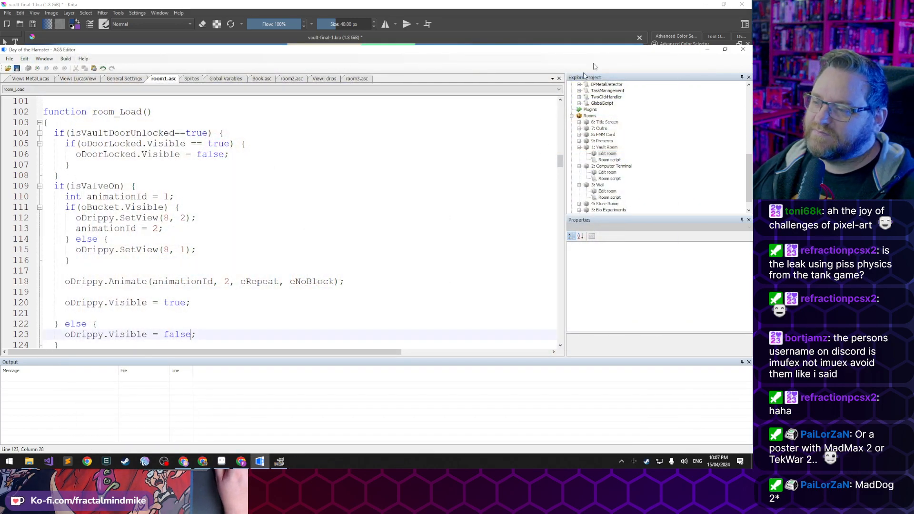
left_click(742, 49)
left_click(359, 281)
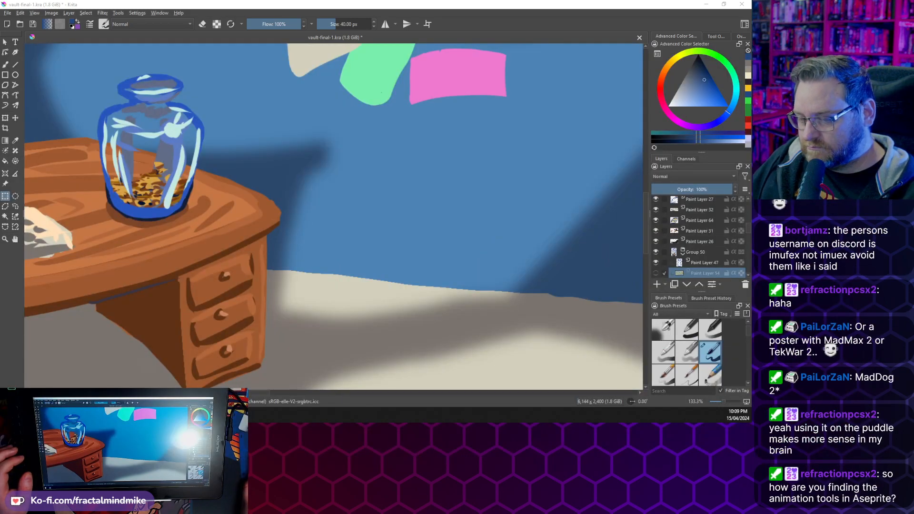
Find the wall layers beneath the pipes and add a new paint layer directly below the hidden Paint Layer 17
scroll(399, 156, "down", 5)
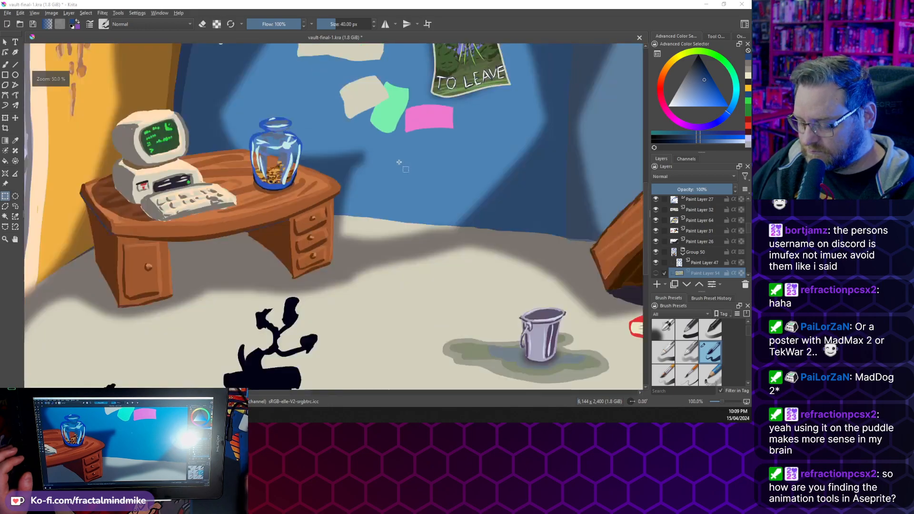
mouse_move(483, 135)
left_mouse_down()
mouse_move(325, 201)
mouse_move(285, 183)
mouse_move(265, 188)
left_mouse_up()
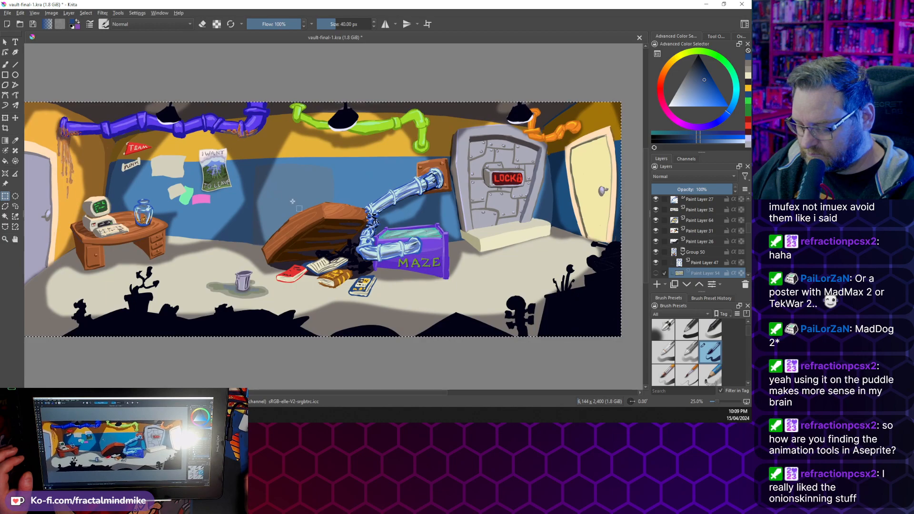
scroll(681, 222, "down", 5)
scroll(696, 225, "up", 5)
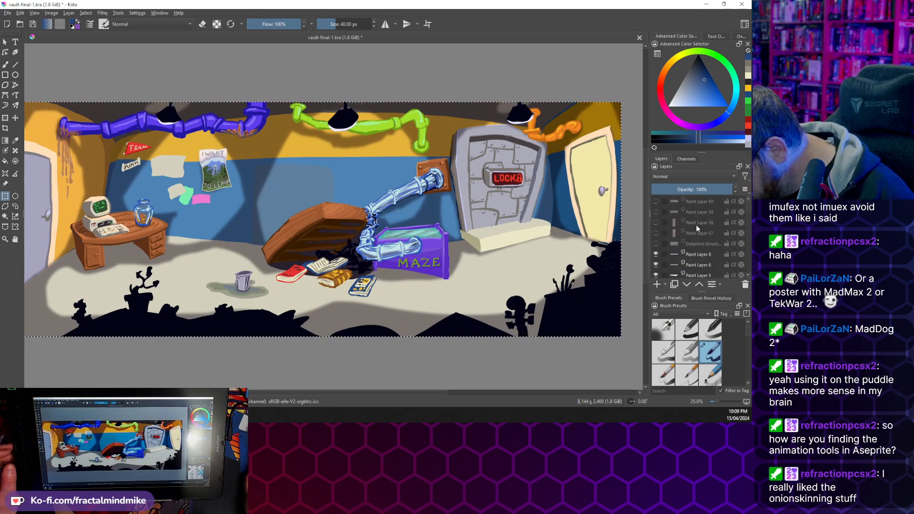
scroll(697, 239, "down", 8)
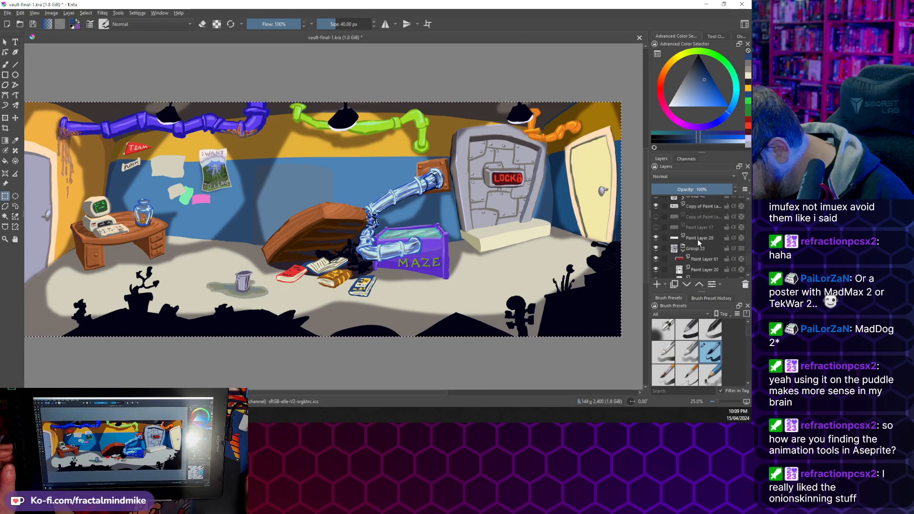
left_click(656, 237)
left_click(656, 237)
left_click(693, 270)
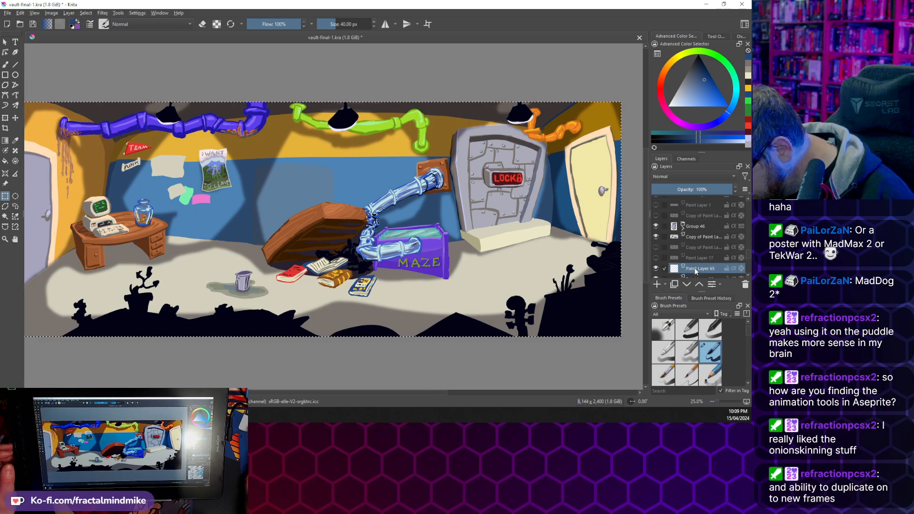
mouse_move(684, 269)
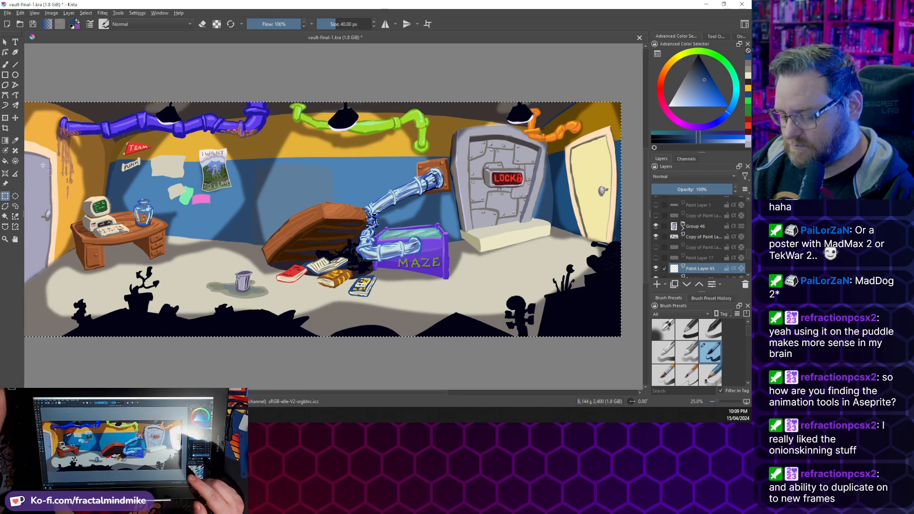
Sample the dark brown ceiling colour, brush a 4 on the back wall, 3 above the left door and 2 above the right door, and save the painting
key("b")
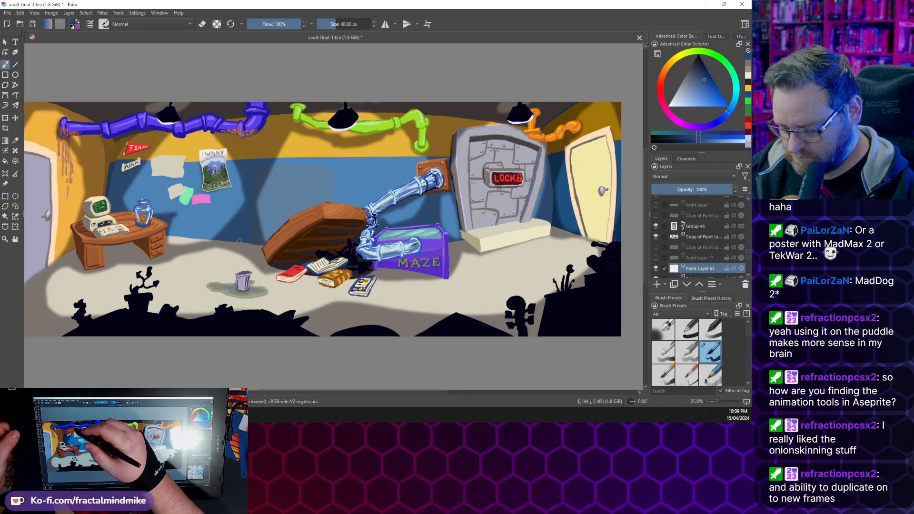
left_click(178, 104, "ctrl")
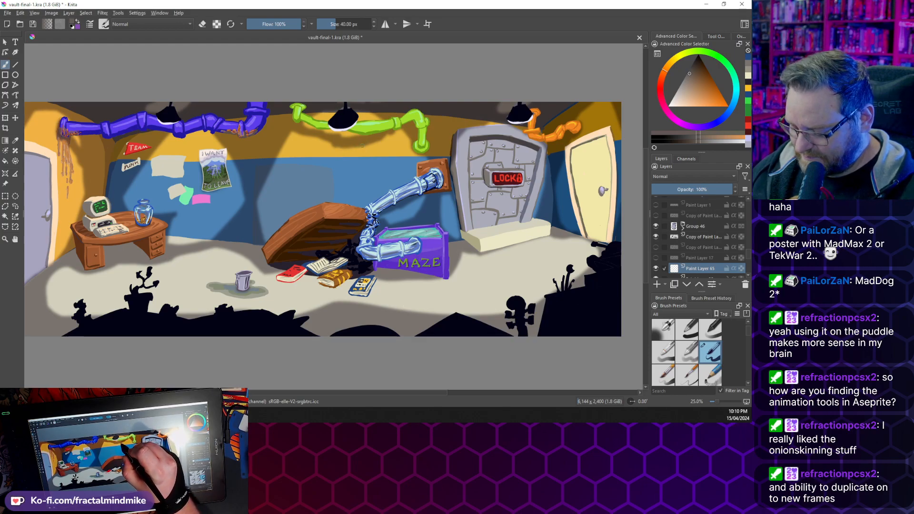
left_click_drag(355, 142, 360, 150)
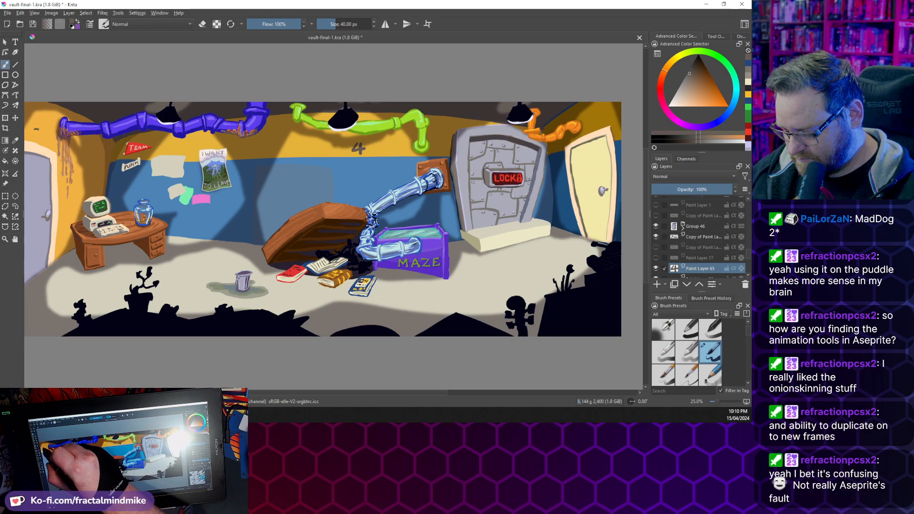
left_click_drag(35, 130, 35, 141)
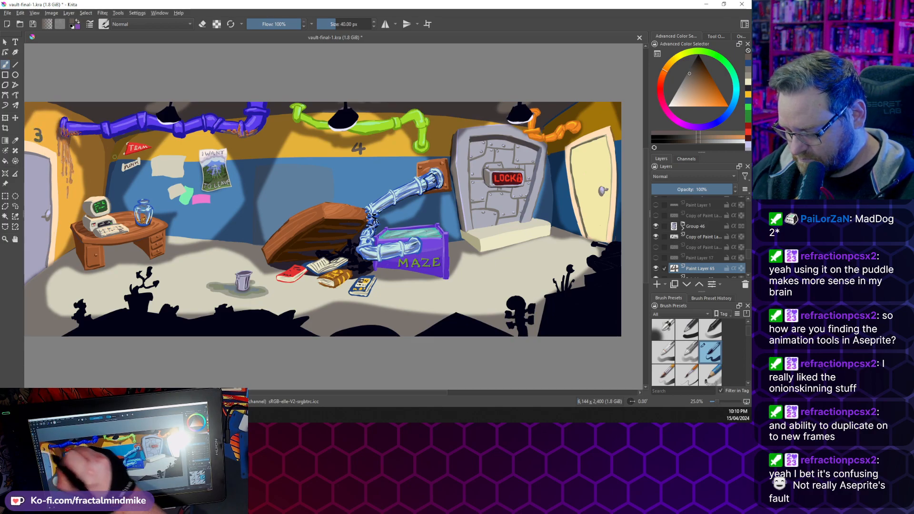
left_click_drag(589, 120, 601, 126)
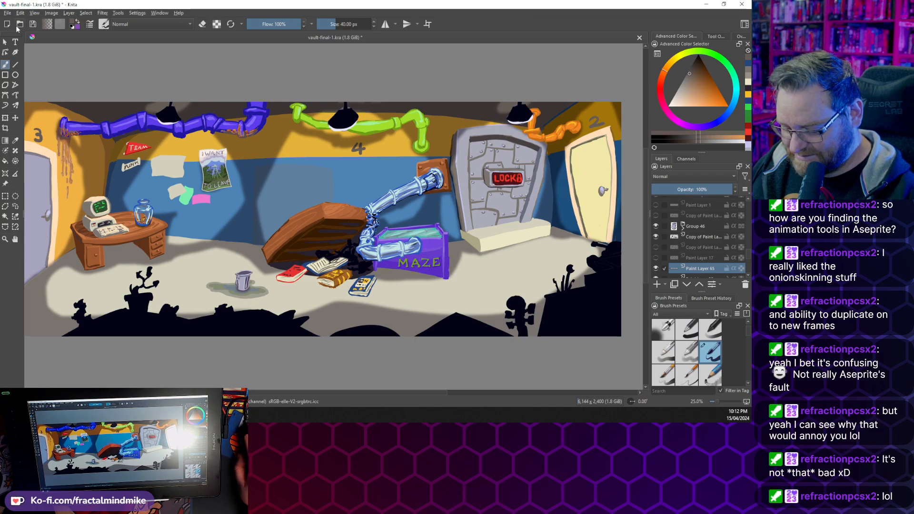
left_click(33, 25)
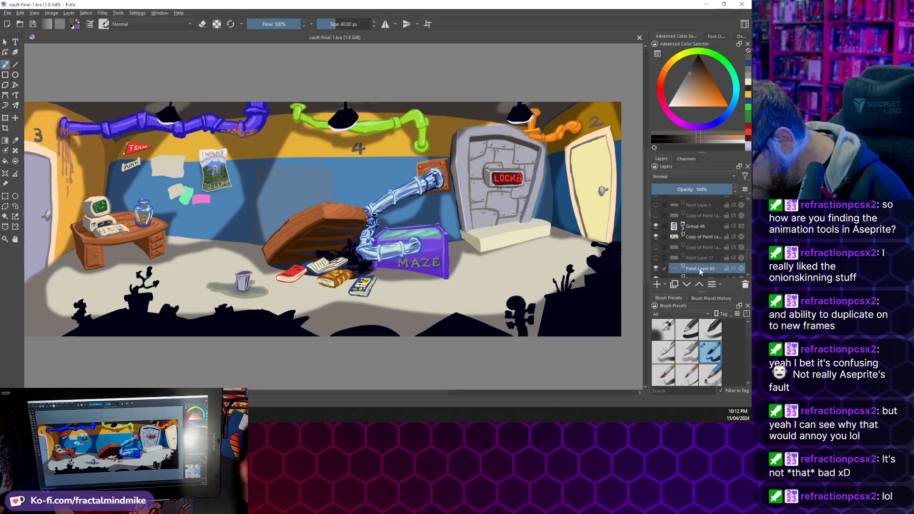
Rename the new wall-number paint layer as "4th wall joke"
double_click(699, 268)
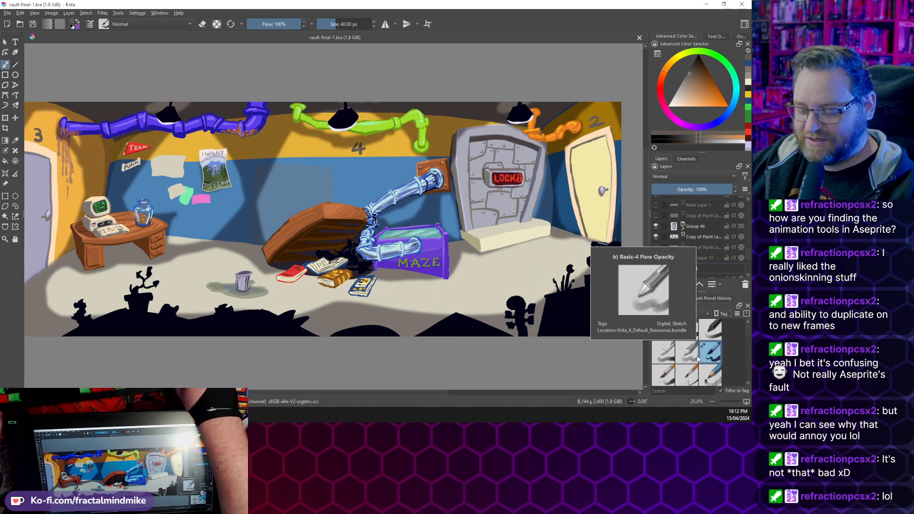
type("4th")
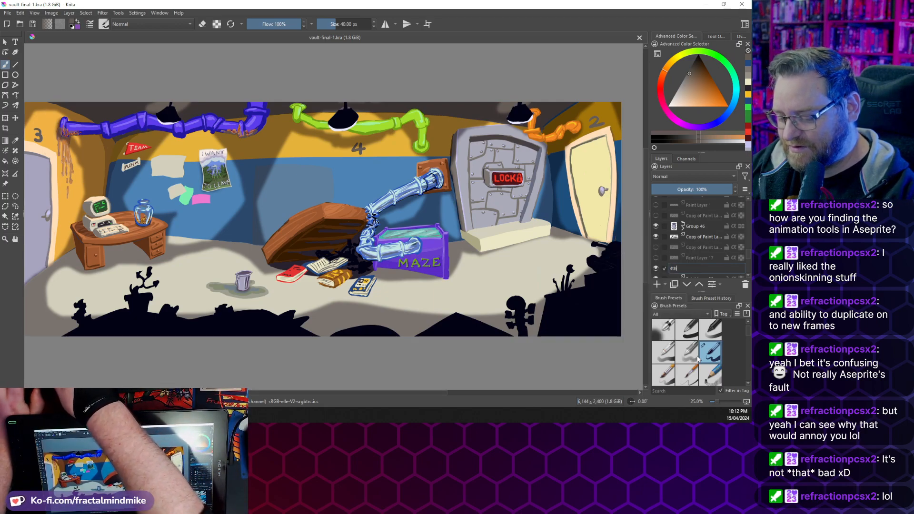
type(" wall joke")
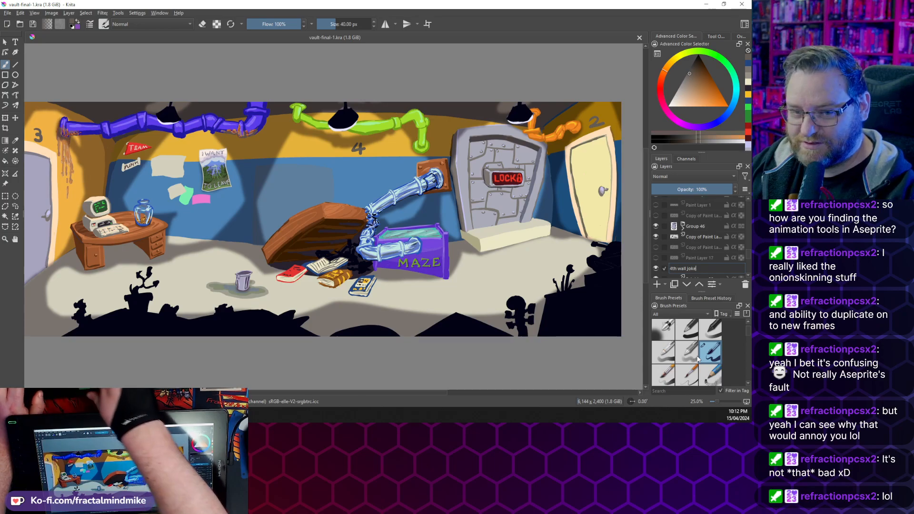
key("Return")
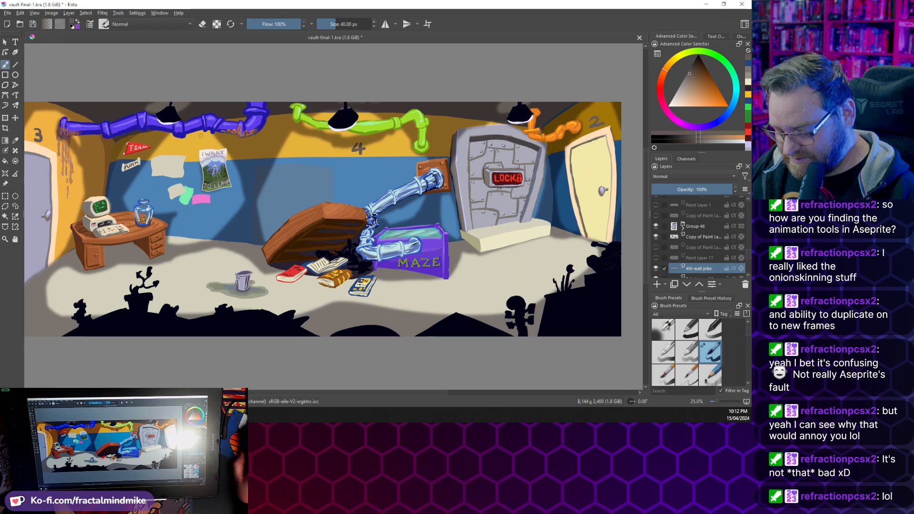
Examine the "I WANT TO LEAVE" poster, the empty blue wall beside it and the overall vault room composition
scroll(216, 170, "up", 5)
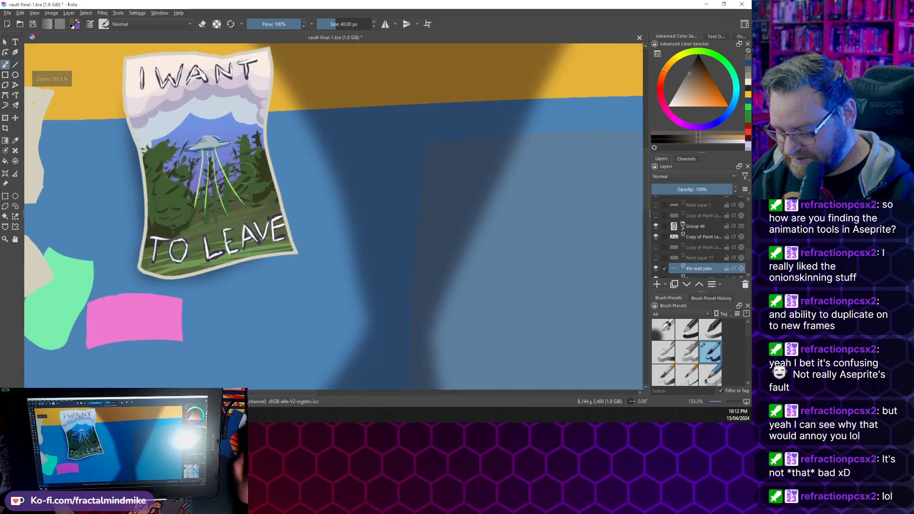
left_click_drag(232, 183, 250, 249)
scroll(249, 247, "up", 1)
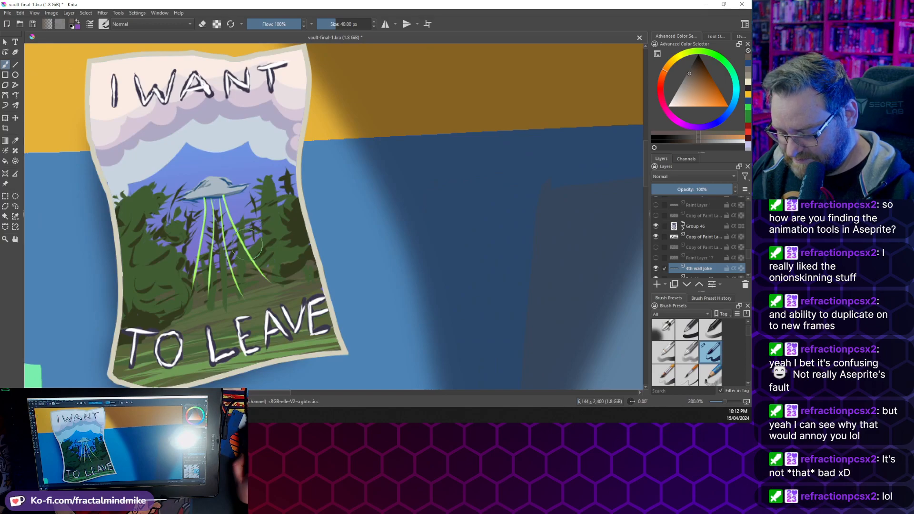
scroll(247, 245, "down", 1)
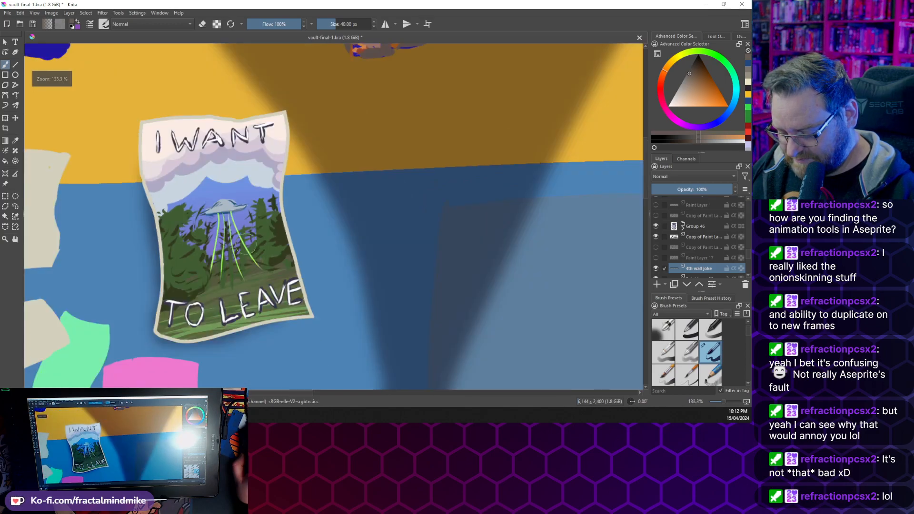
scroll(253, 246, "down", 1)
left_click_drag(298, 261, 325, 175)
scroll(270, 245, "down", 1)
scroll(285, 205, "up", 1)
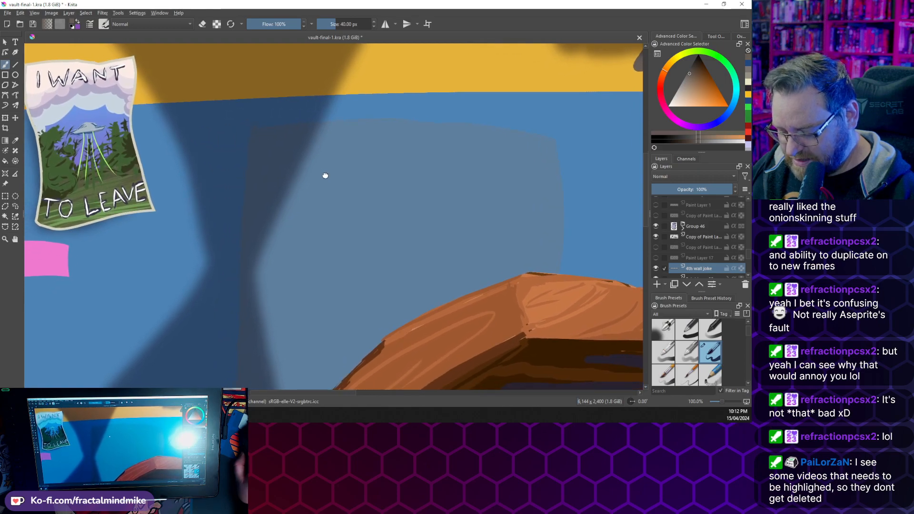
left_click_drag(319, 212, 328, 214)
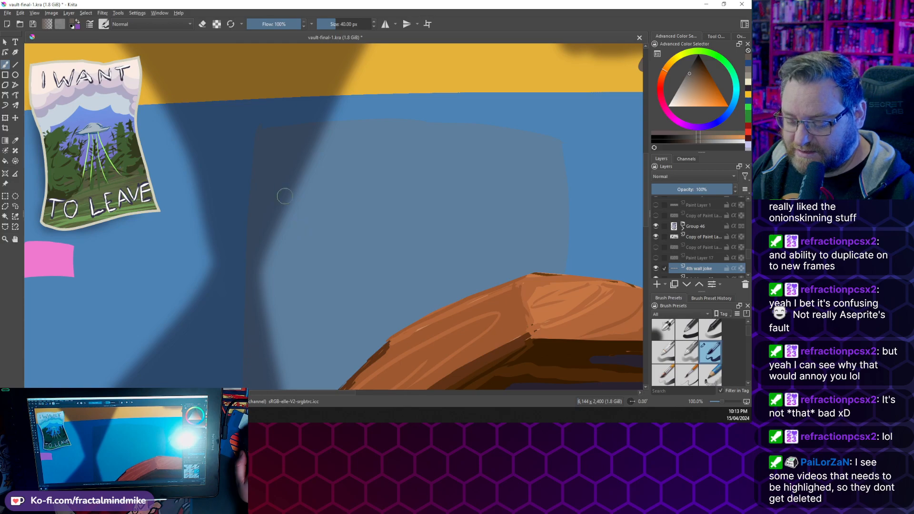
scroll(277, 187, "down", 1)
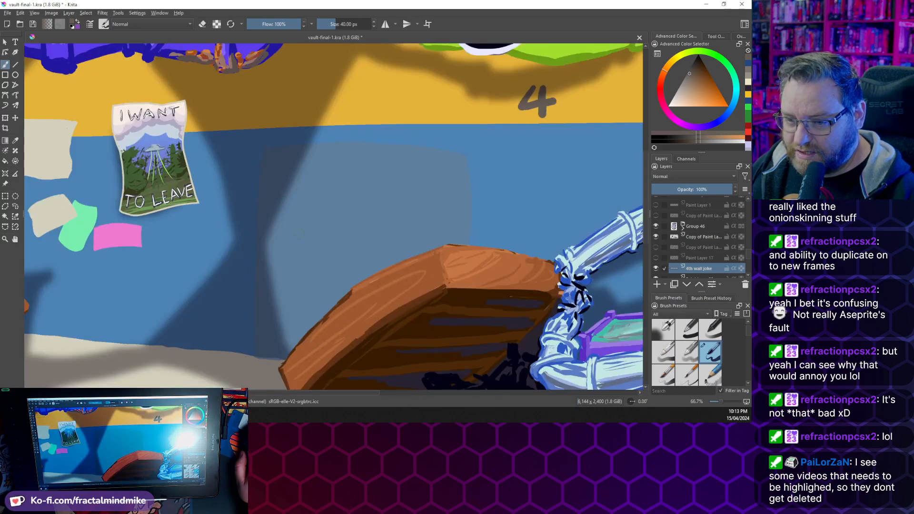
scroll(300, 240, "down", 2)
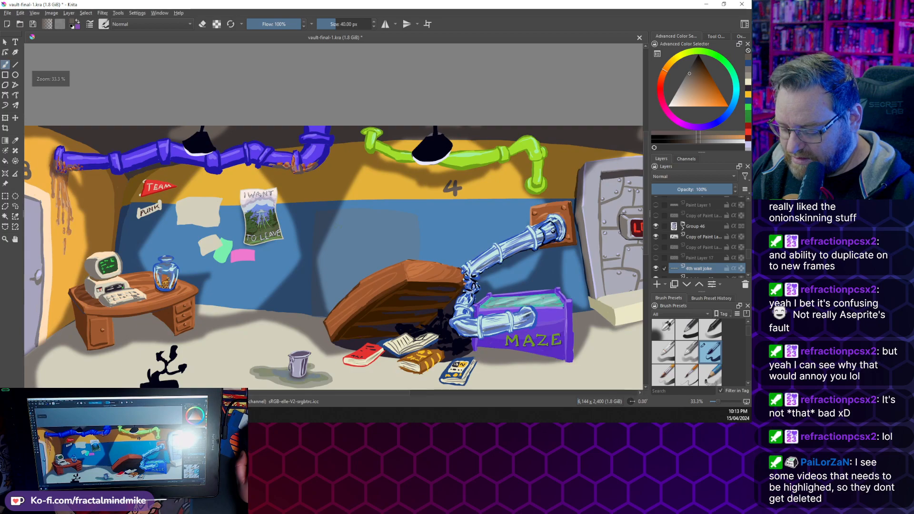
left_click_drag(346, 233, 290, 234)
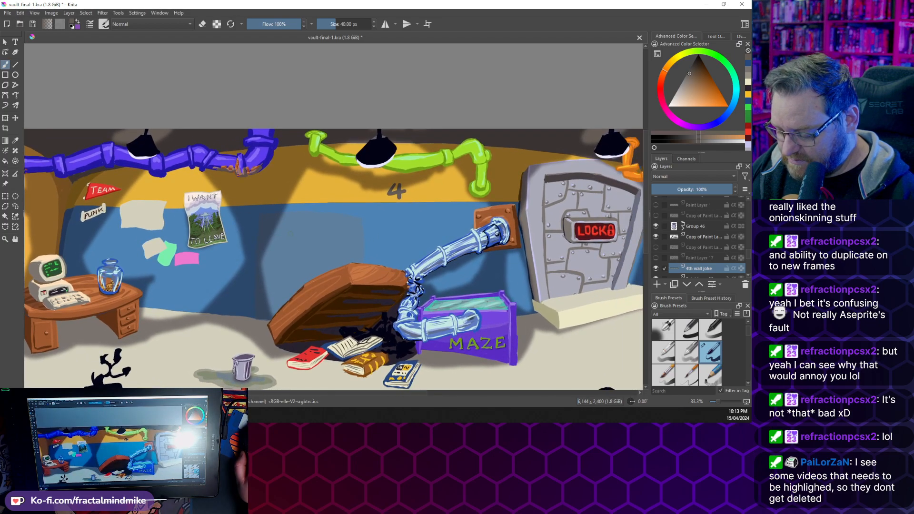
scroll(288, 233, "down", 1)
mouse_move(350, 260)
left_mouse_down()
mouse_move(343, 209)
mouse_move(361, 211)
mouse_move(347, 196)
mouse_move(354, 211)
mouse_move(390, 213)
left_mouse_up()
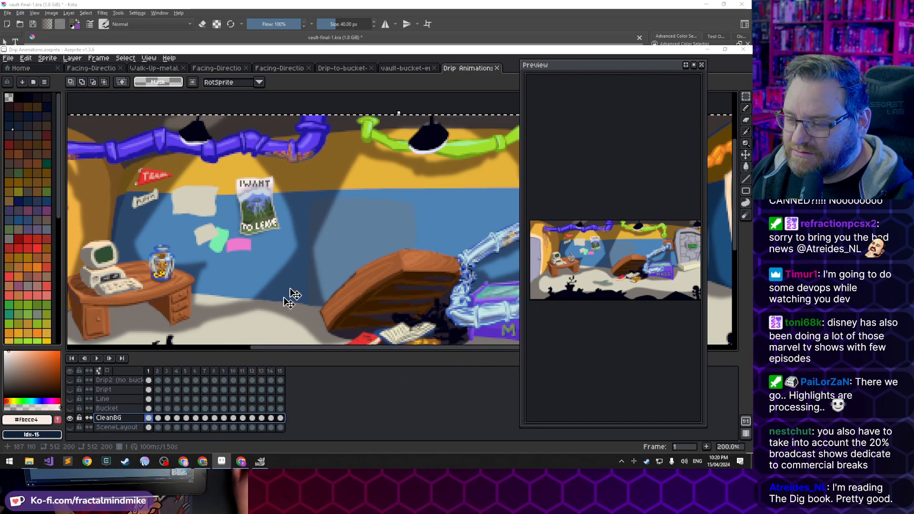
Switch to Aseprite, save the Drip Animations sprite and close it
left_click(8, 57)
left_click(17, 98)
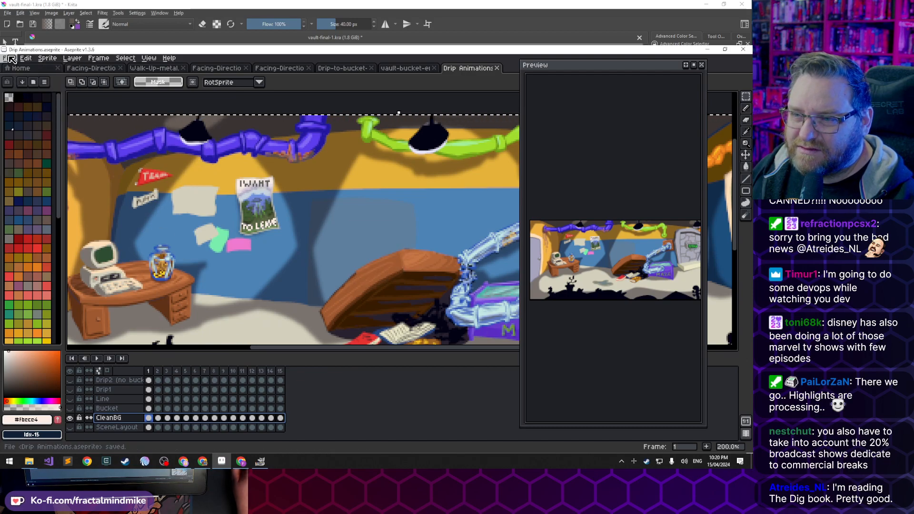
left_click(8, 58)
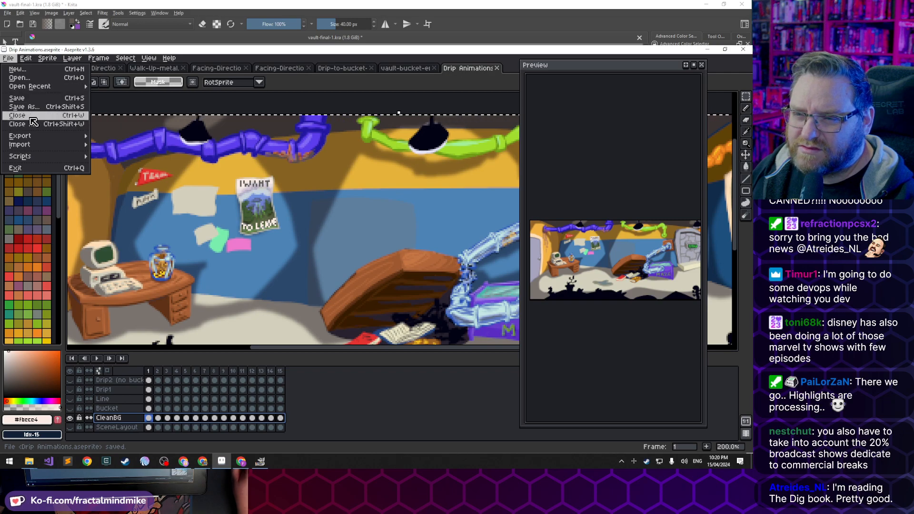
left_click(31, 116)
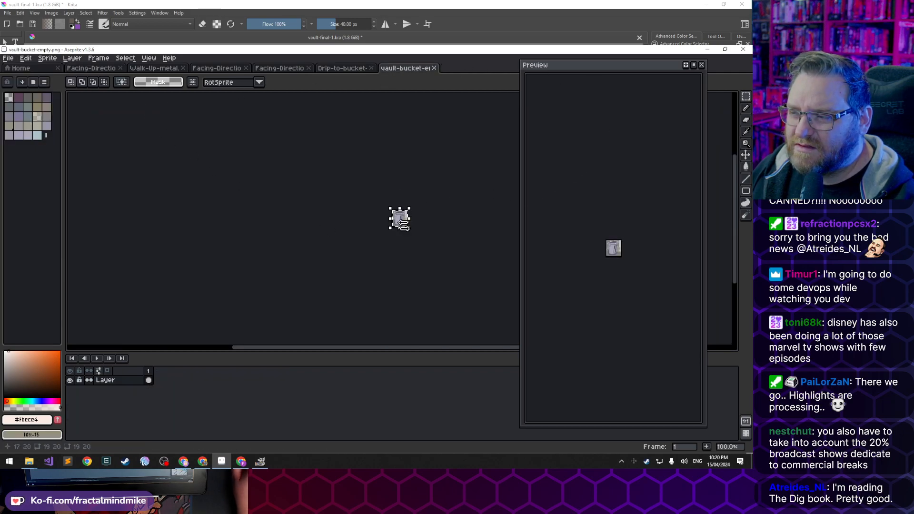
Close the vault-bucket-empty, Drip-to-bucket-cropped, Facing-Directions and Walk-Up-metal sprites, and exit Aseprite
left_click(434, 68)
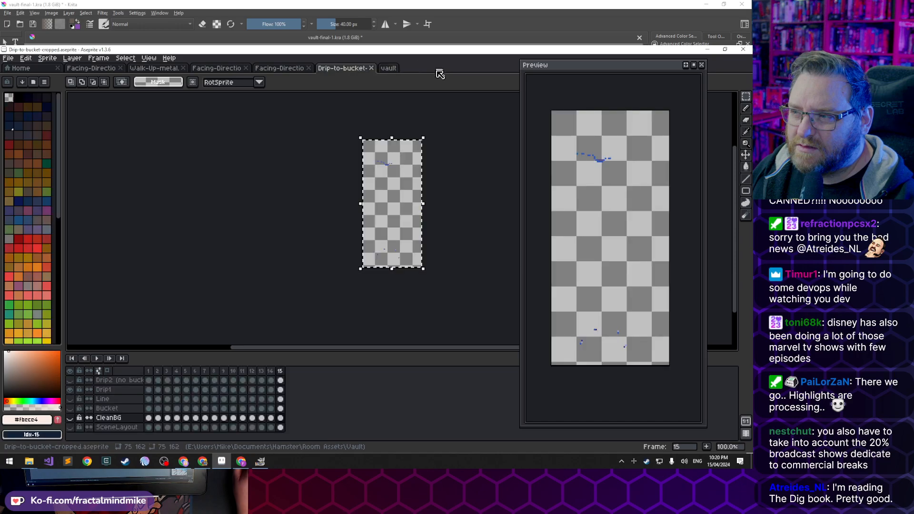
left_click(371, 68)
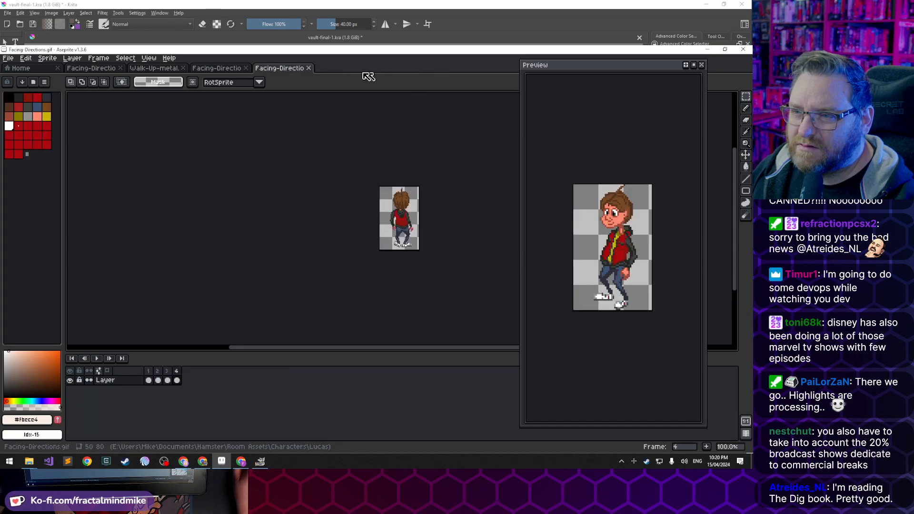
left_click(310, 68)
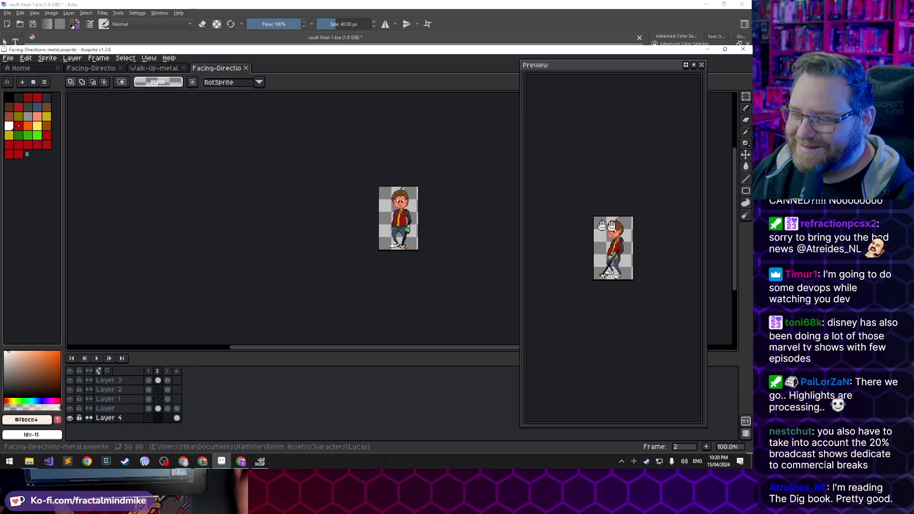
left_click(248, 68)
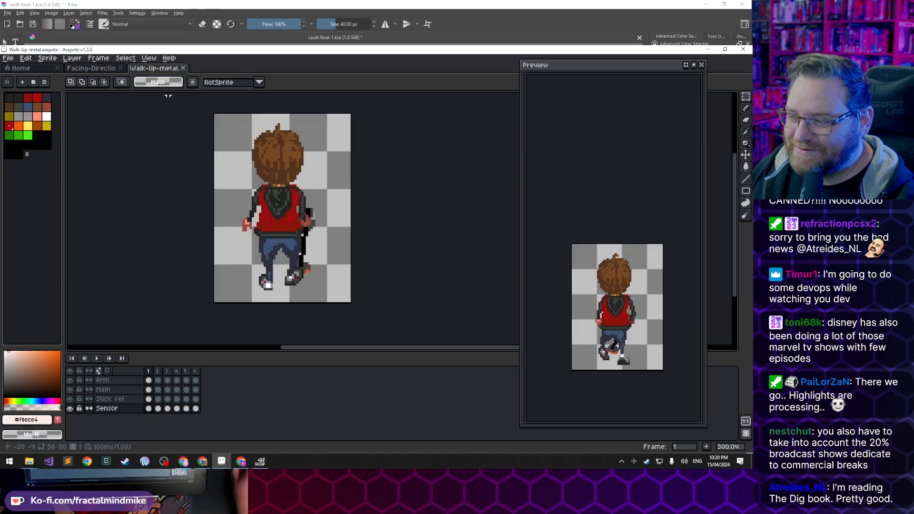
left_click(184, 68)
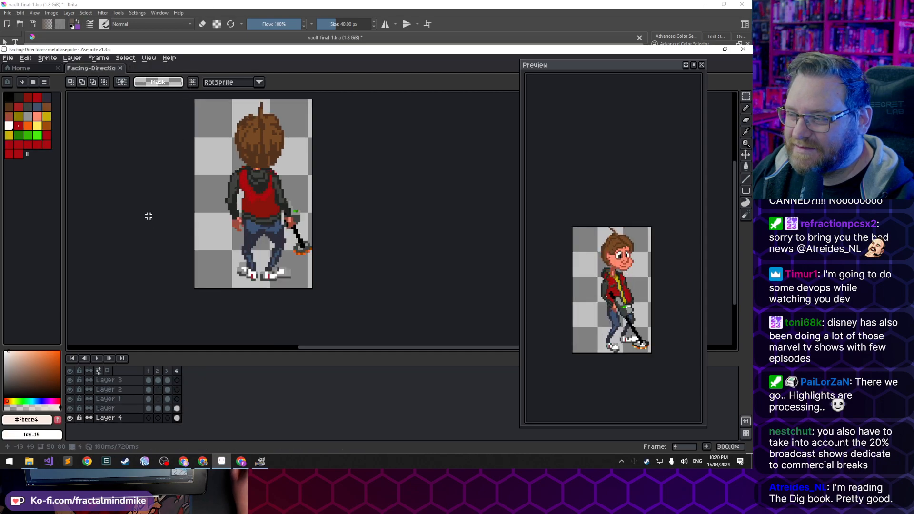
left_click(121, 68)
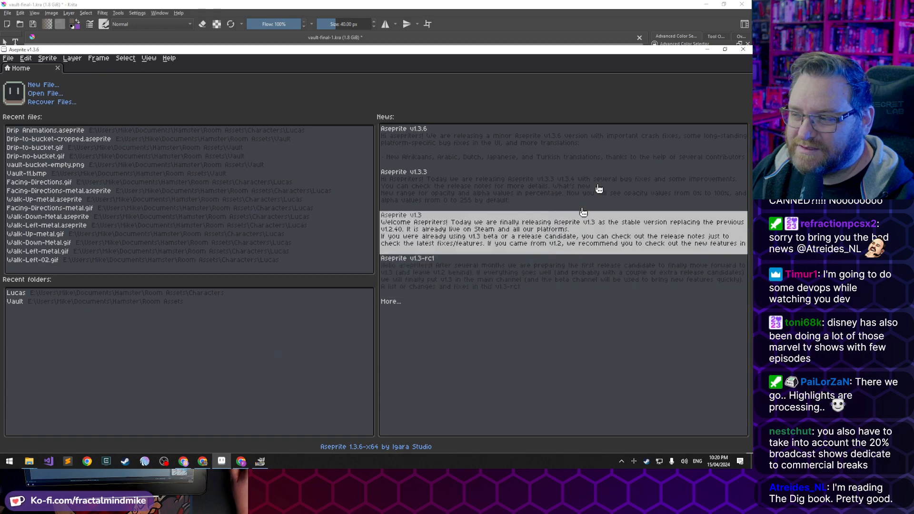
left_click(743, 49)
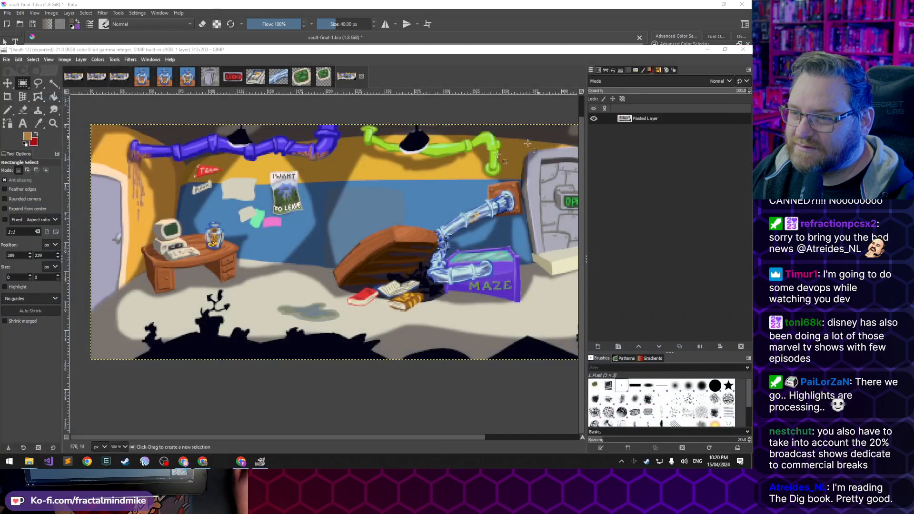
In GIMP, close the Vault-12 image and both computer screen images, discarding their unsaved changes
left_click(362, 77)
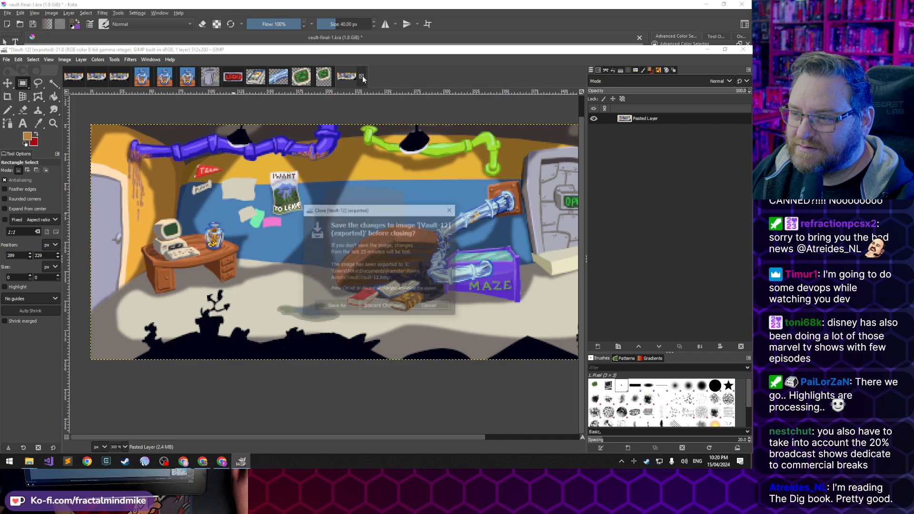
left_click(392, 308)
left_click(338, 76)
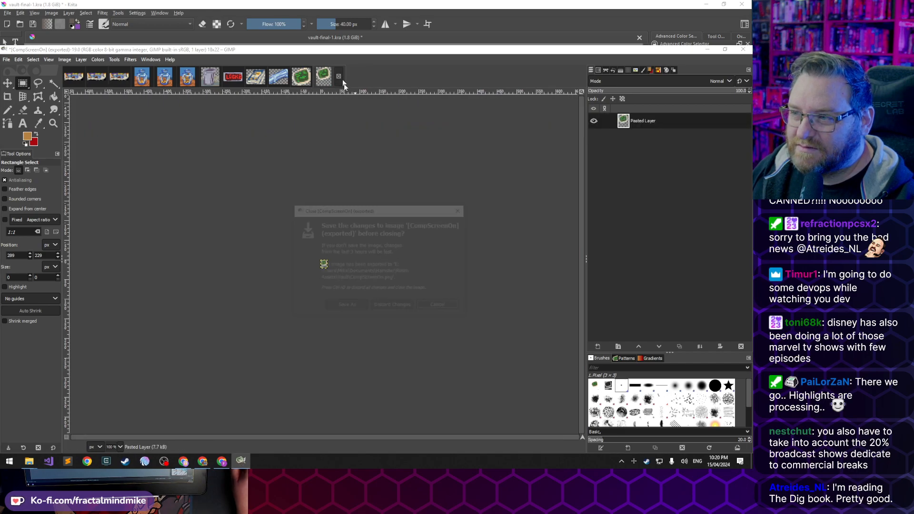
left_click(388, 307)
left_click(316, 77)
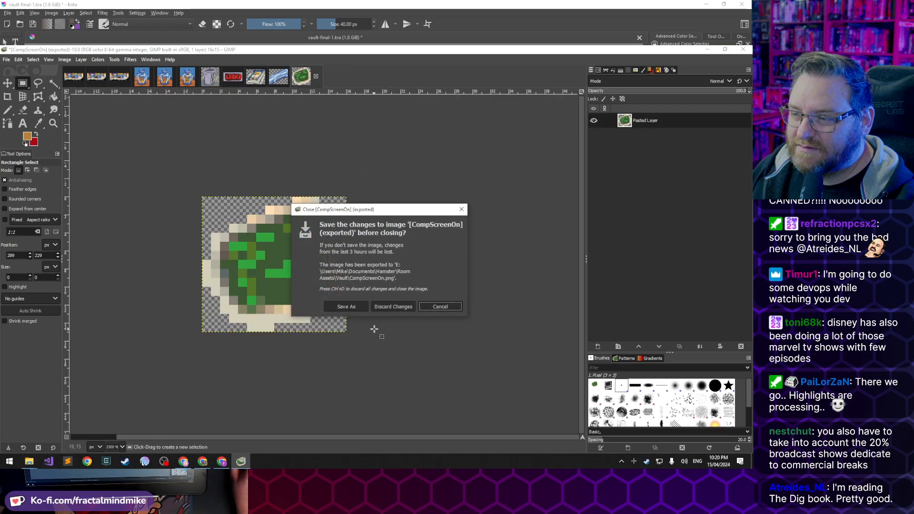
left_click(388, 308)
Close the HamsterTubeEmpty, manual-ground, vault-door-locked-sign and vault-bucket-empty images without saving their changes
left_click(294, 76)
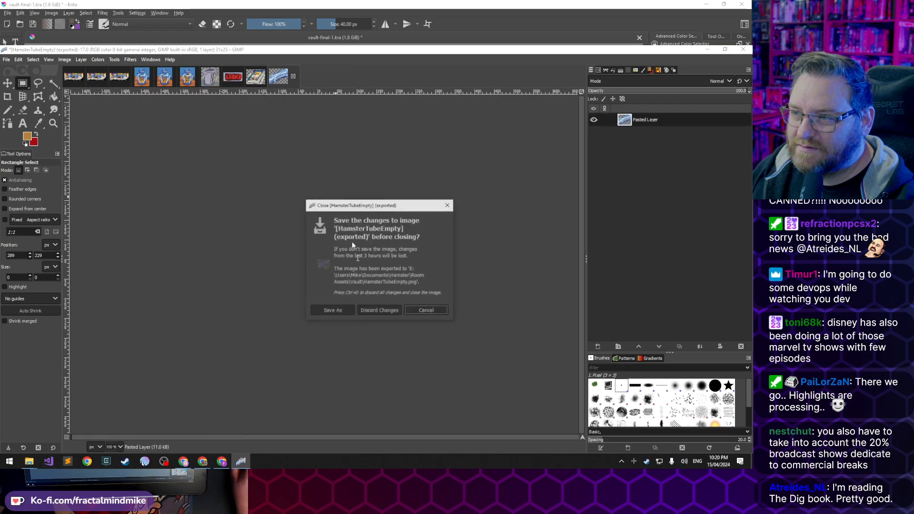
left_click(379, 309)
left_click(271, 76)
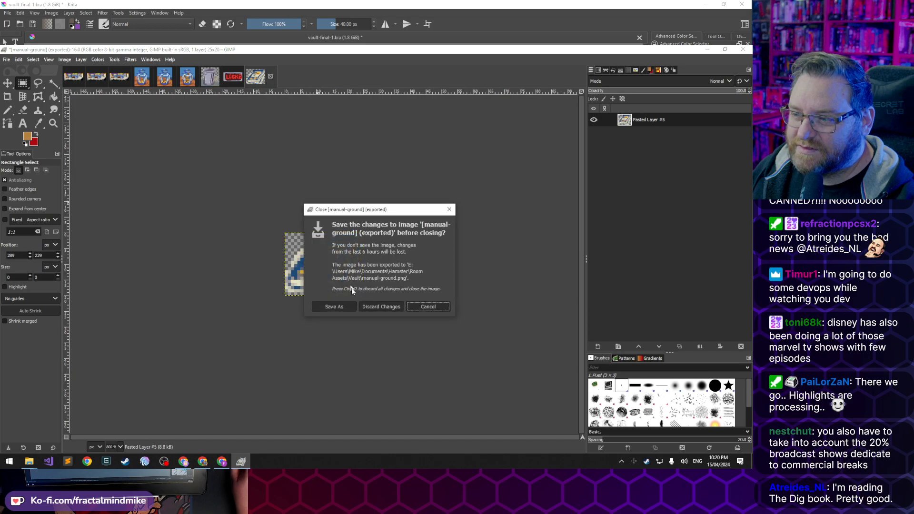
left_click(381, 308)
left_click(248, 76)
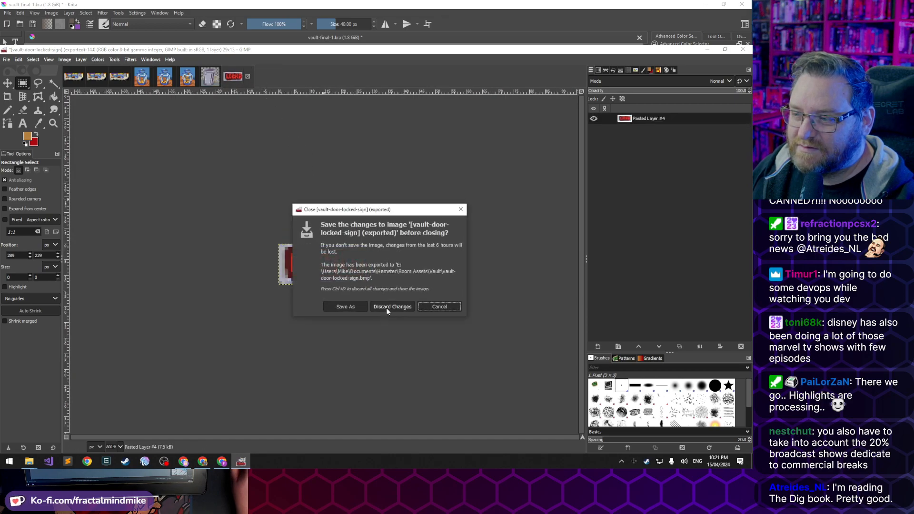
left_click(381, 309)
left_click(225, 76)
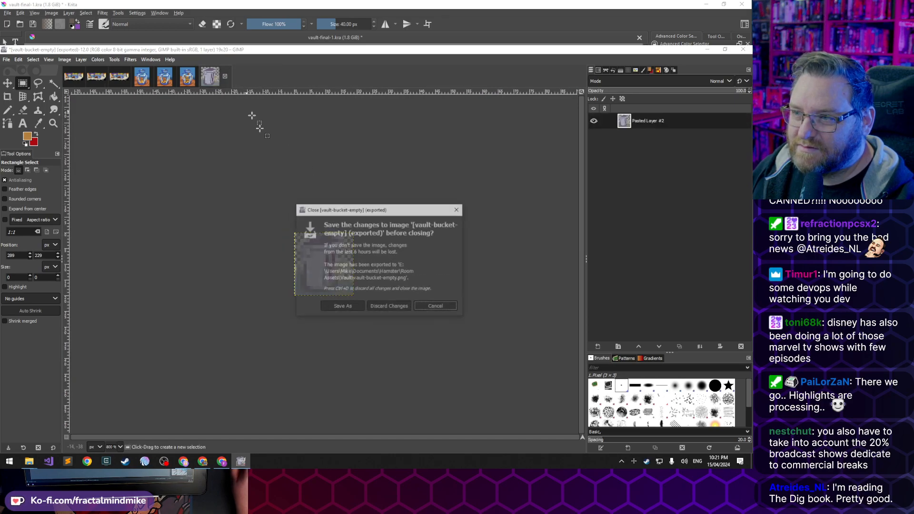
left_click(380, 309)
Close the three jar images and the Vault-11 background image, discarding their changes
left_click(201, 76)
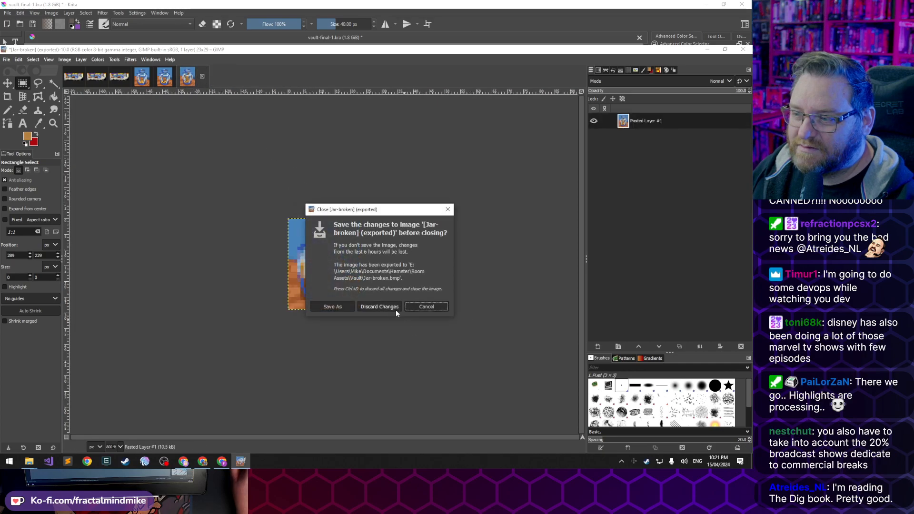
left_click(381, 309)
left_click(179, 76)
left_click(381, 307)
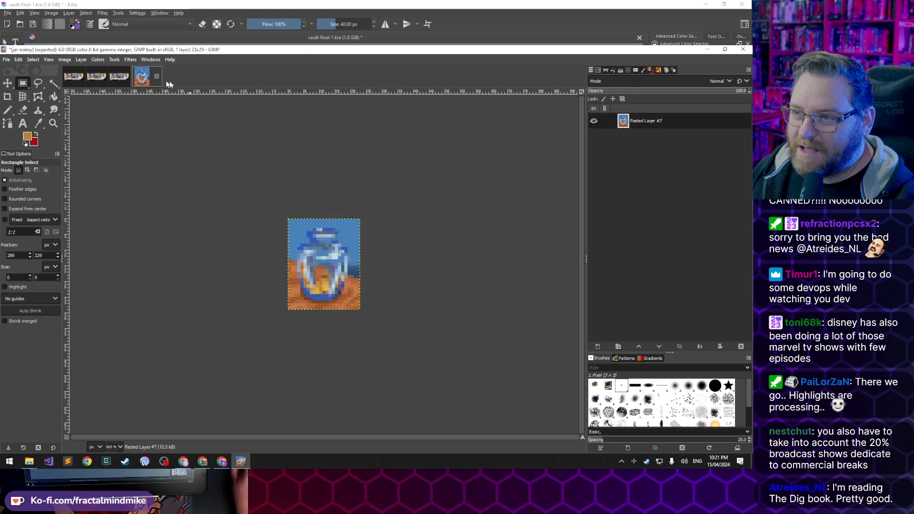
left_click(157, 76)
left_click(379, 306)
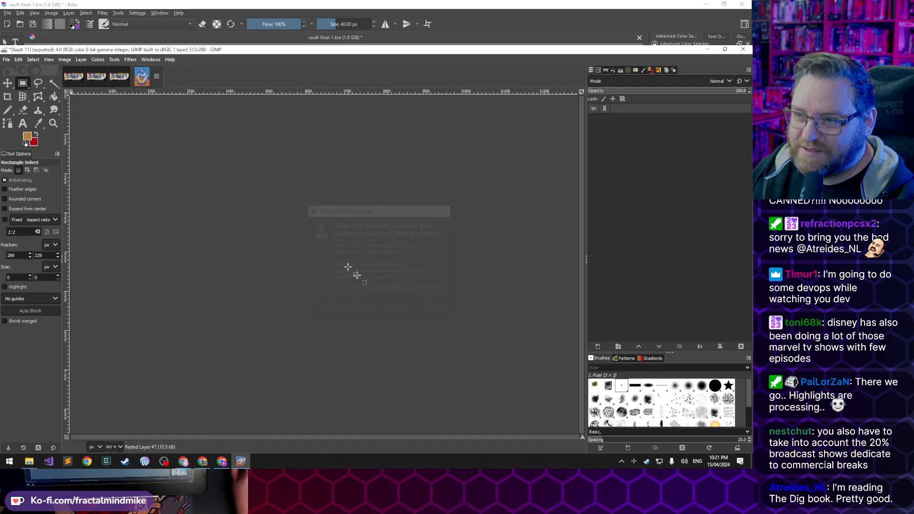
left_click(135, 72)
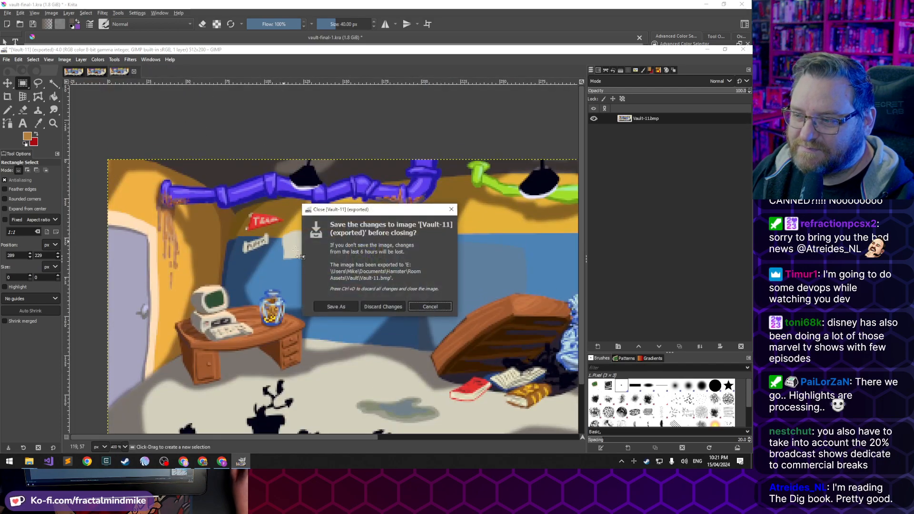
left_click(384, 306)
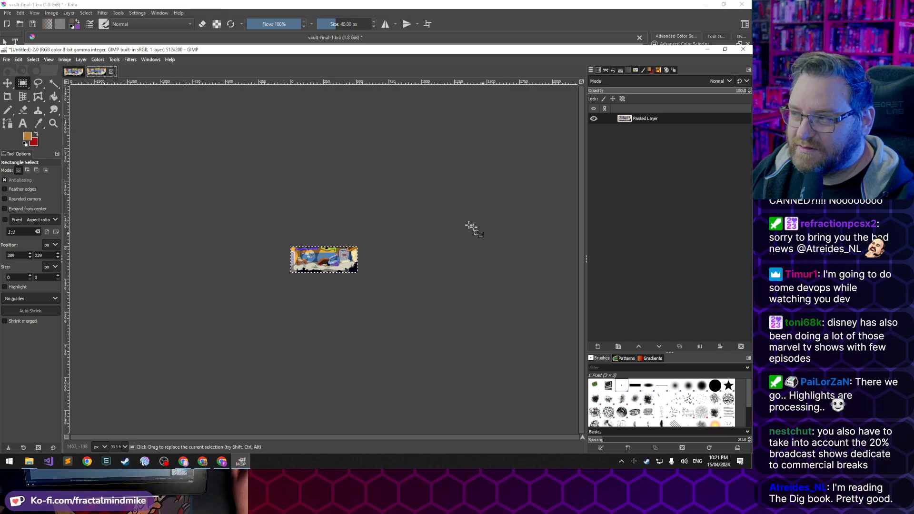
Close the two remaining untitled vault room images, discarding their changes, and quit GIMP
left_click(126, 446)
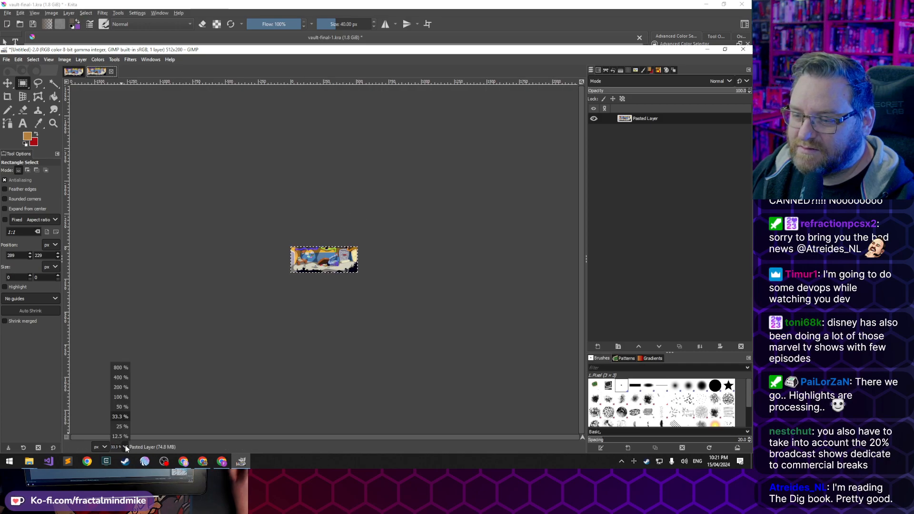
left_click(125, 390)
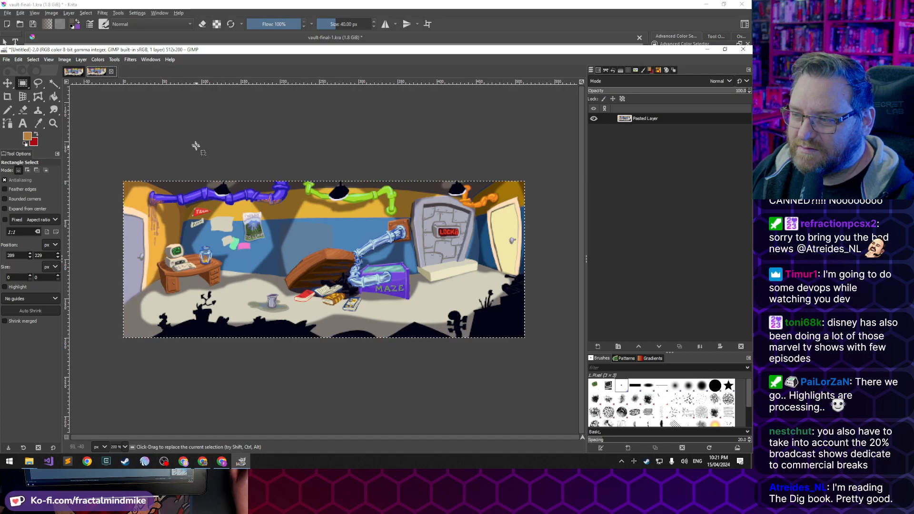
left_click(111, 71)
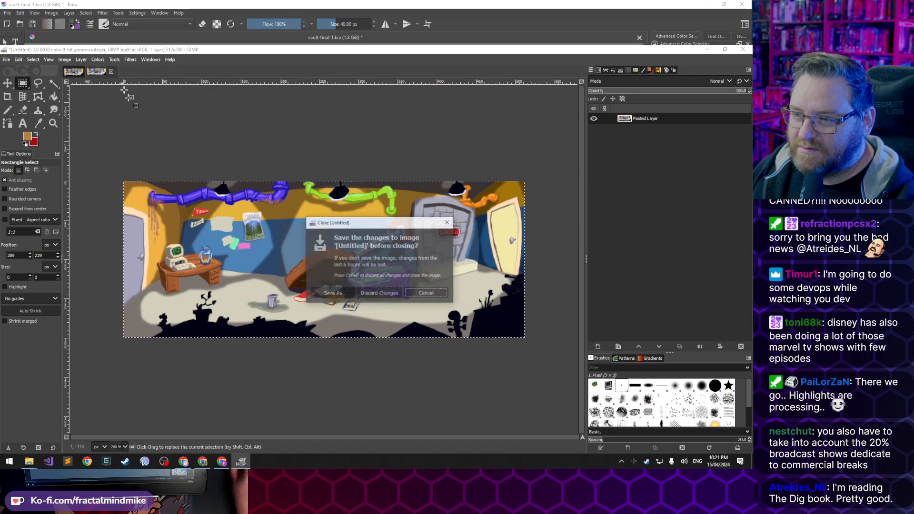
left_click(381, 293)
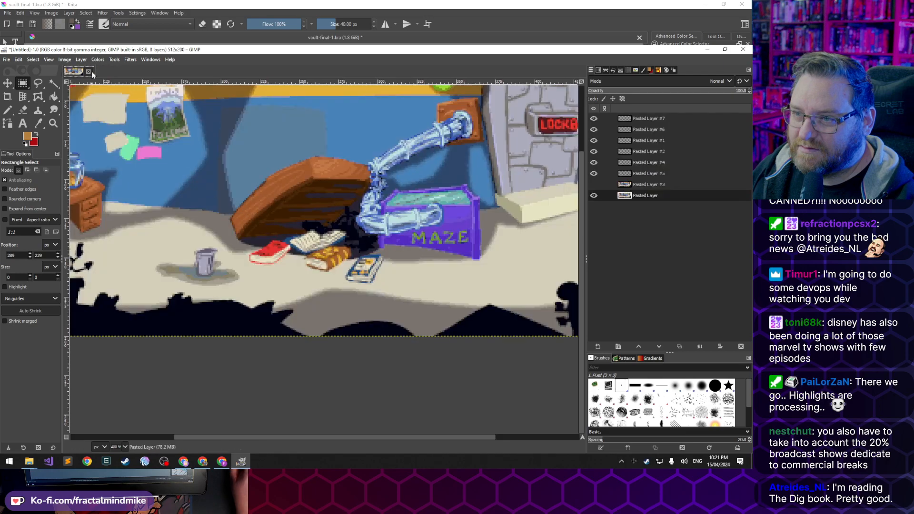
left_click(90, 72)
left_click(379, 293)
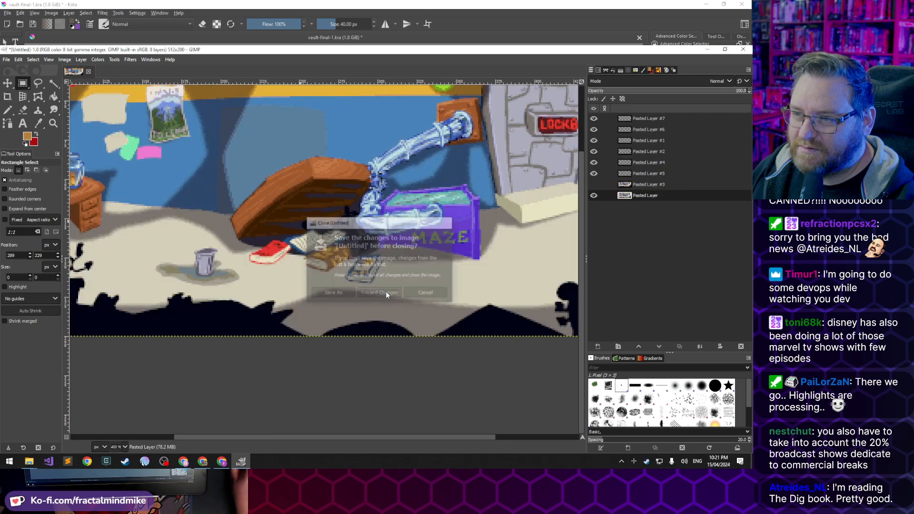
left_click(6, 60)
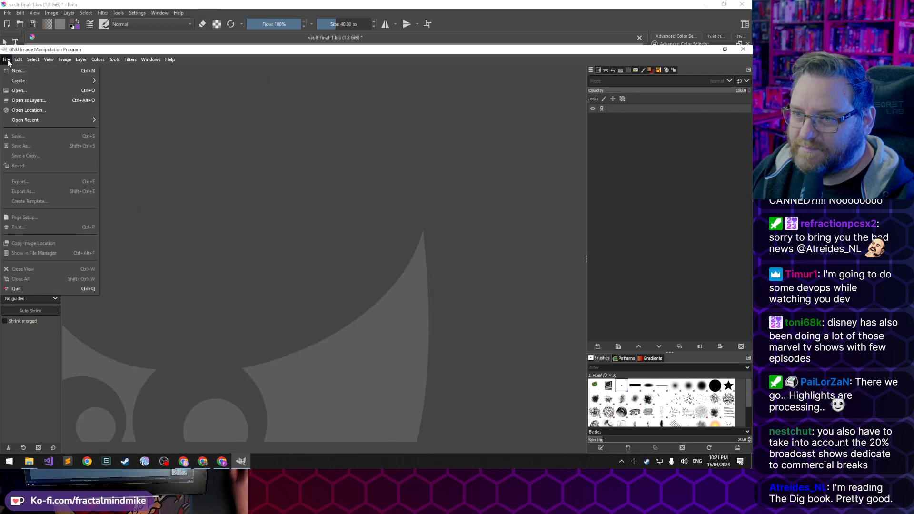
left_click(79, 289)
In Chrome, close the AGS Manual reference page on Object functions and switch to the Untitled document checklist
middle_click(629, 54)
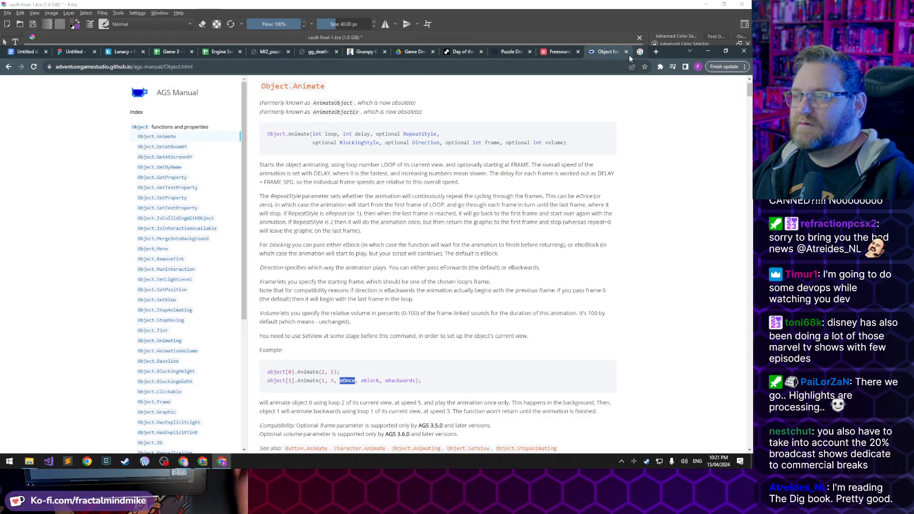
middle_click(629, 53)
left_click(9, 50)
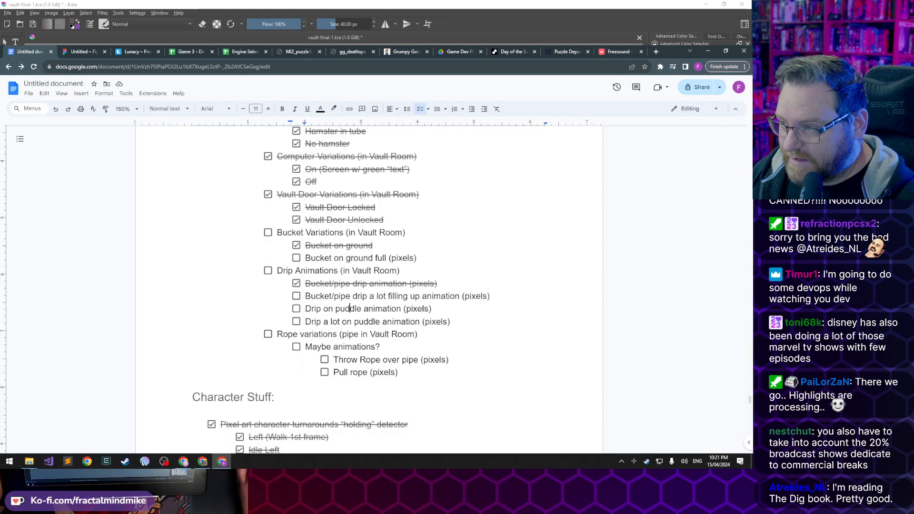
Switch to Krita, save vault-final-1.kra, and close the program
left_click_drag(432, 3, 464, 47)
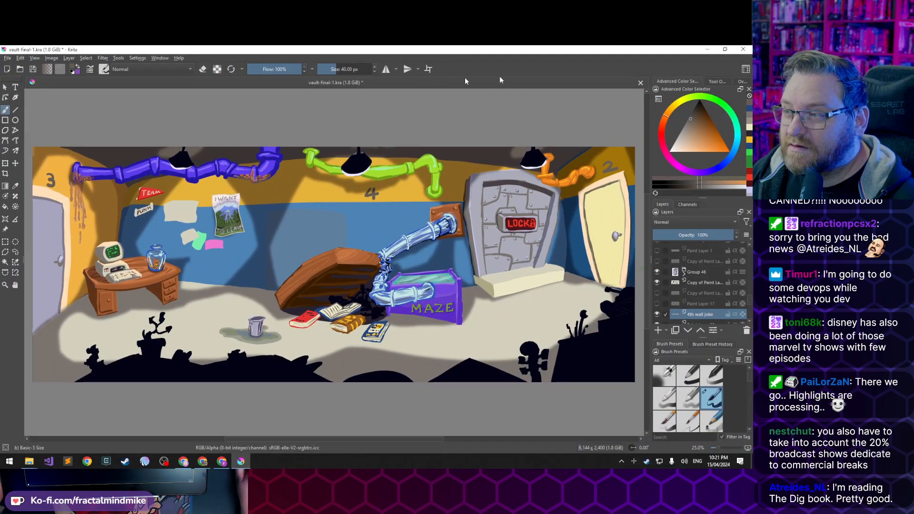
left_click(32, 69)
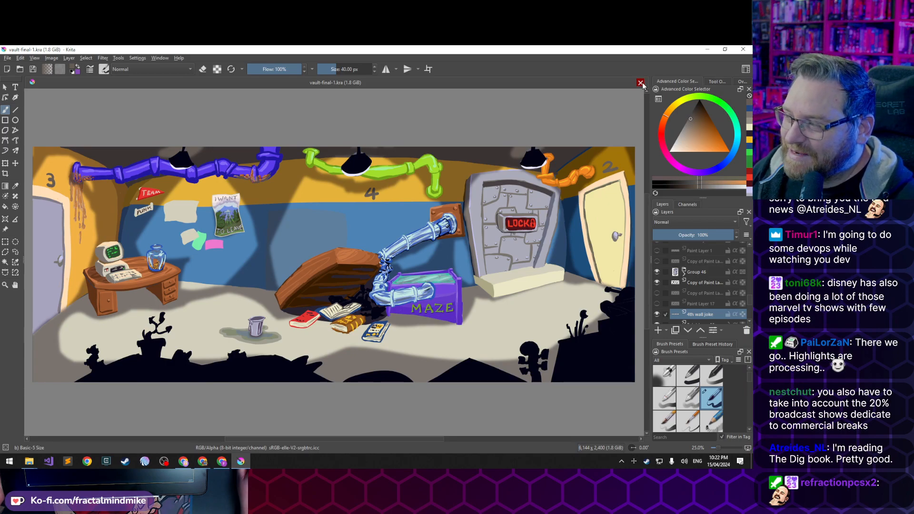
left_click(743, 49)
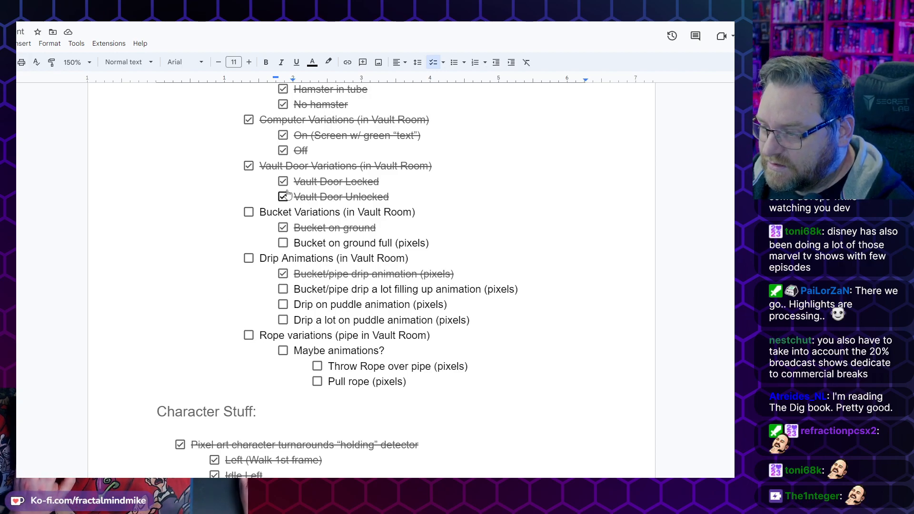
In the Google Docs checklist, go through the Vault bucket and drip items and check off "Drip on puddle animation (pixels)"
triple_click(359, 243)
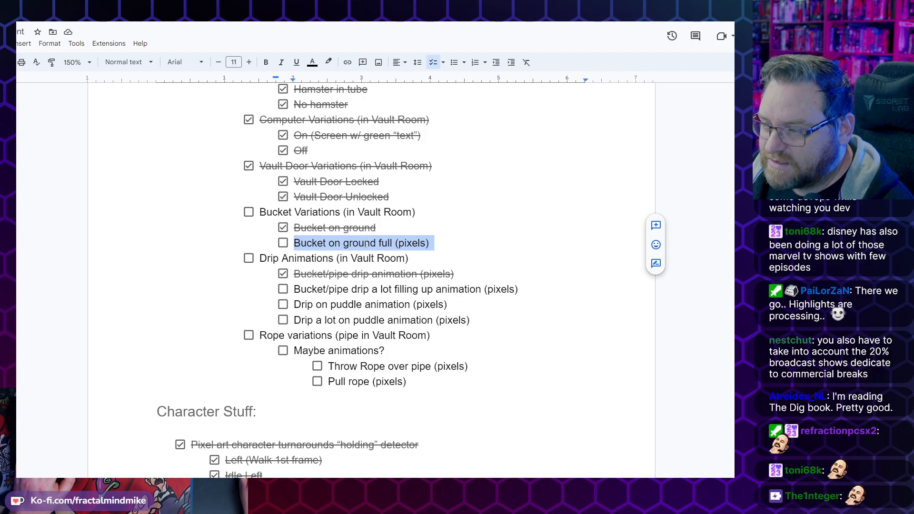
triple_click(335, 274)
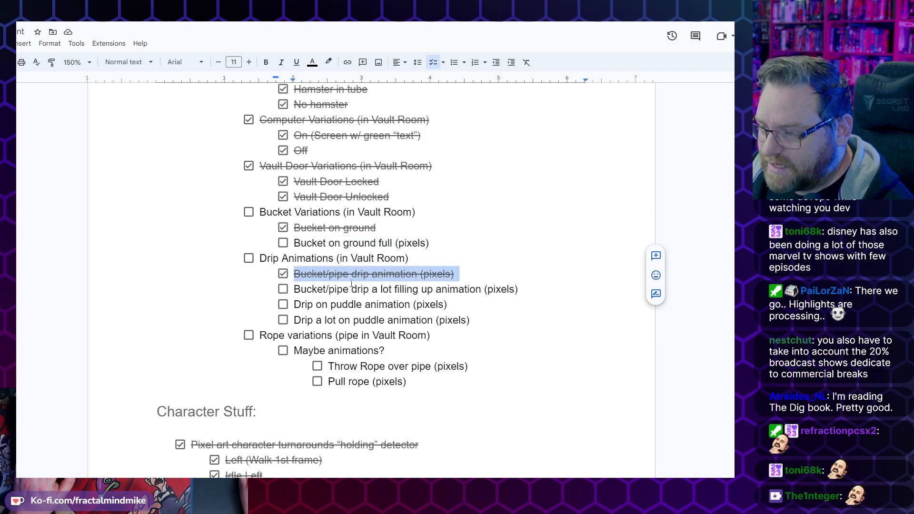
triple_click(326, 289)
left_click(328, 303)
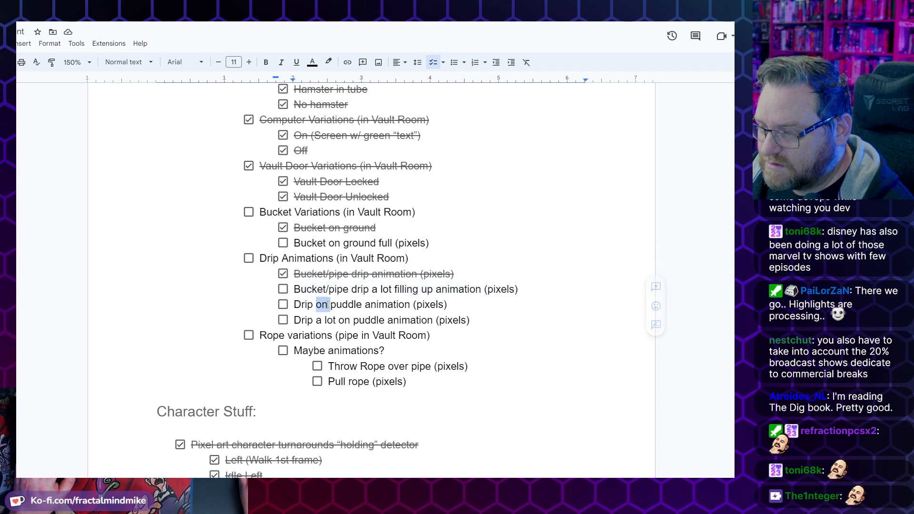
triple_click(367, 304)
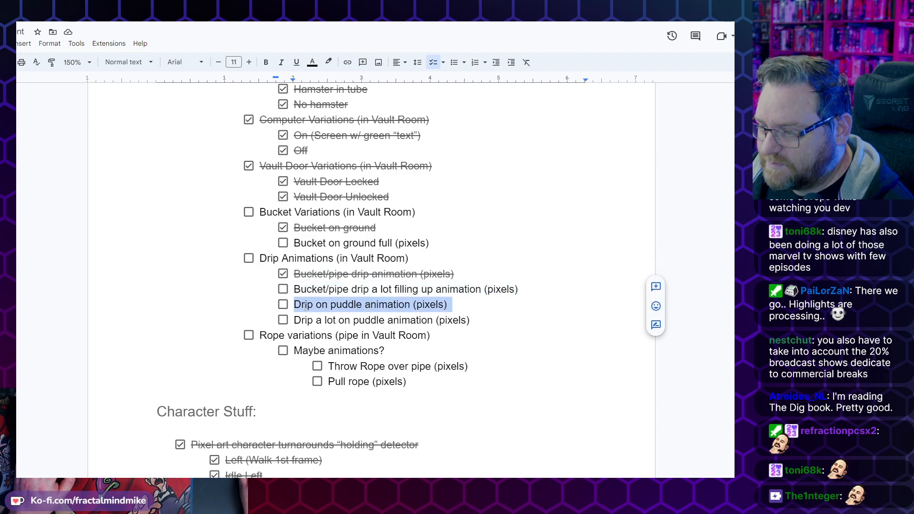
left_click(282, 305)
Review the unchecked Vault Room items for the heavy drip animations, the full bucket, and throwing and pulling the rope
triple_click(327, 289)
triple_click(330, 321)
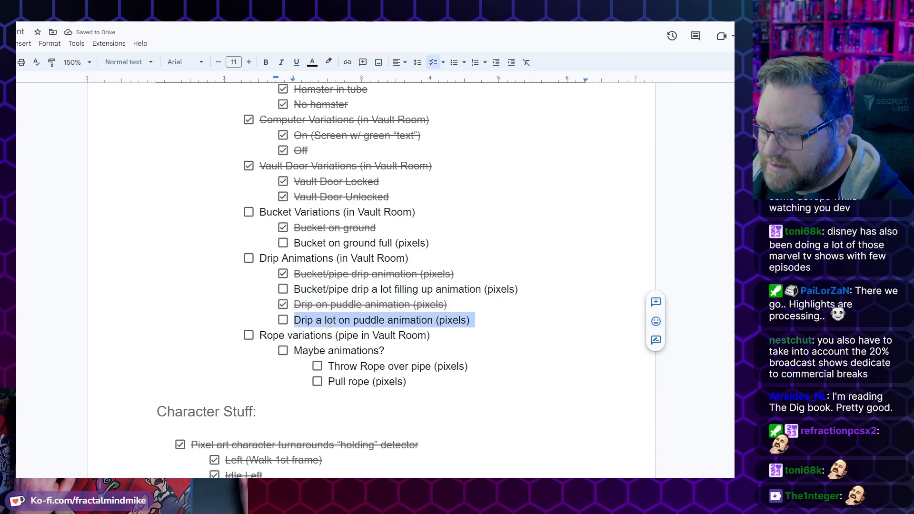
triple_click(314, 243)
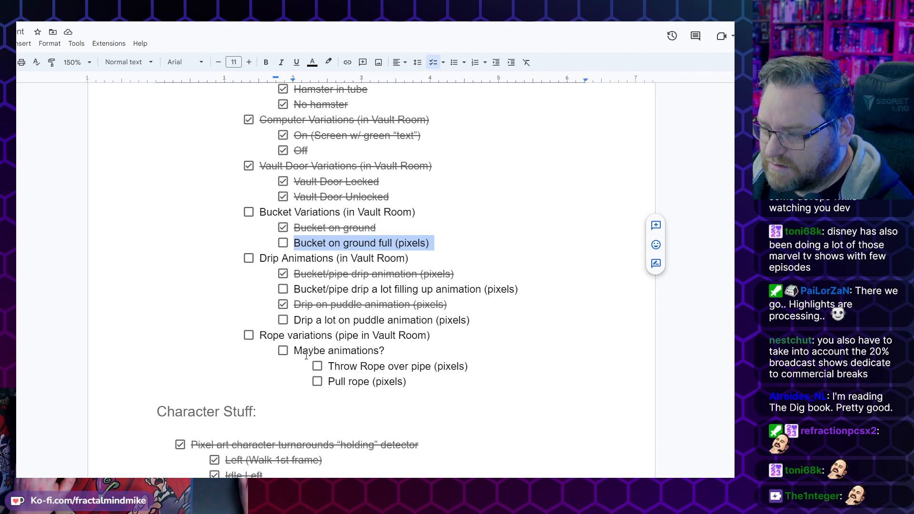
double_click(371, 366)
triple_click(348, 381)
left_click(349, 367)
double_click(347, 372)
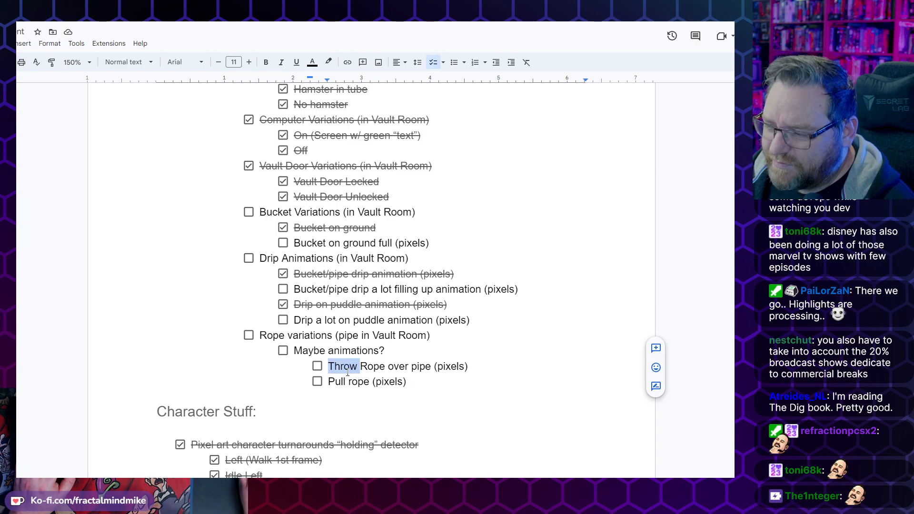
triple_click(347, 373)
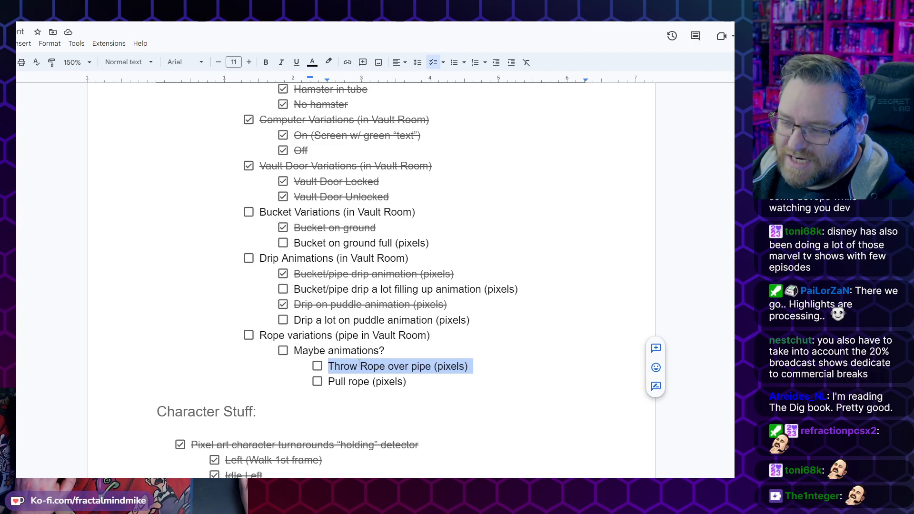
left_click(357, 382)
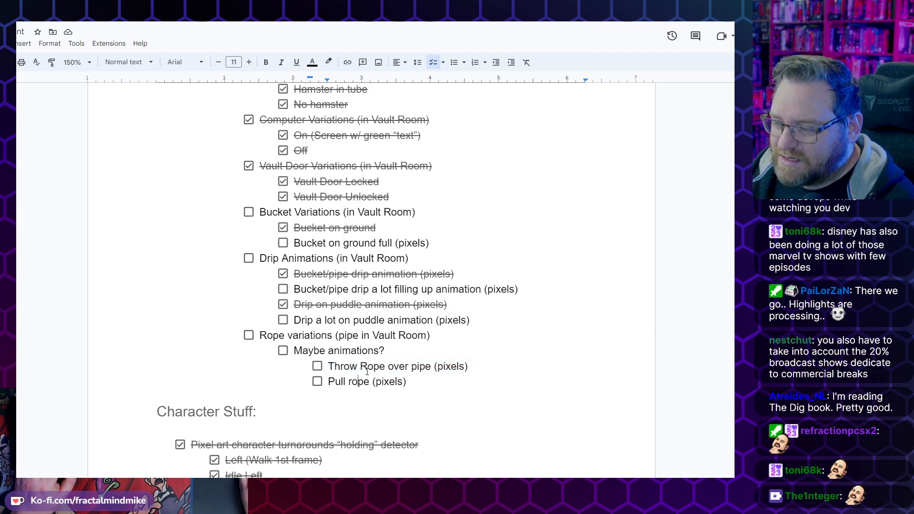
triple_click(366, 370)
triple_click(357, 382)
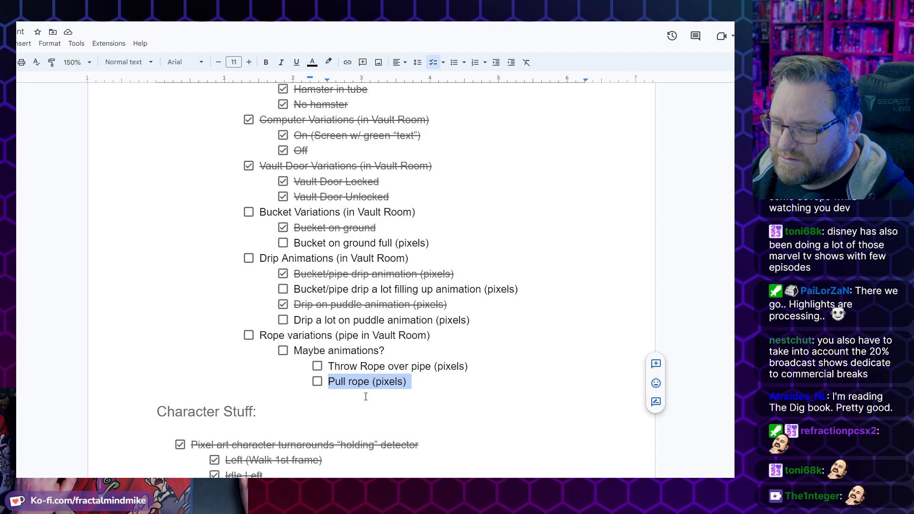
triple_click(353, 367)
triple_click(358, 381)
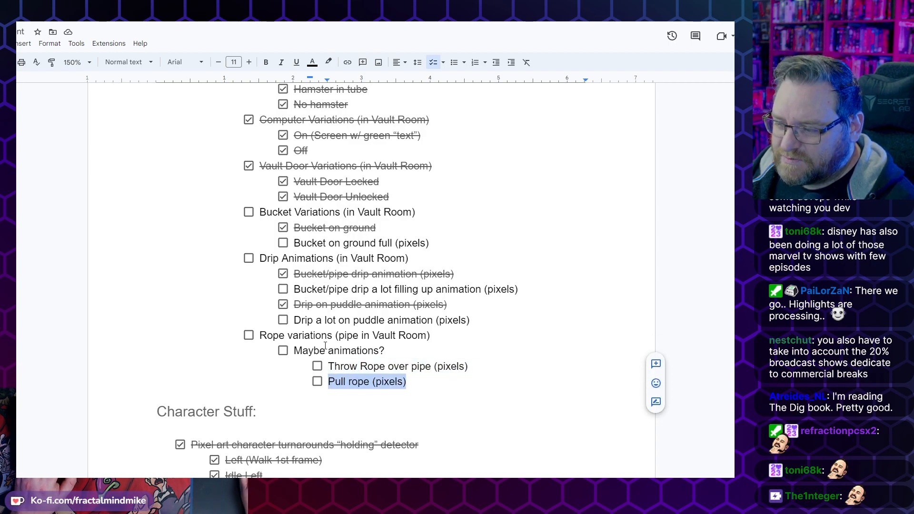
double_click(312, 351)
double_click(306, 336)
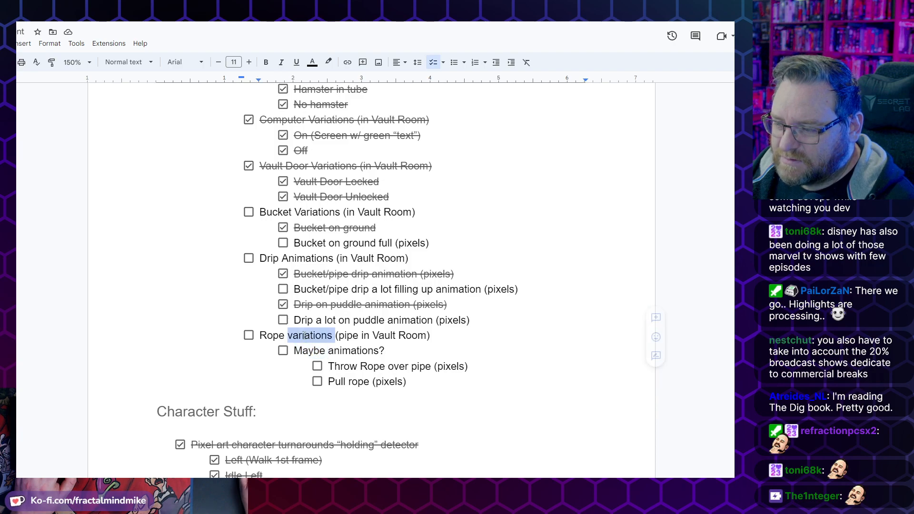
left_click(350, 366)
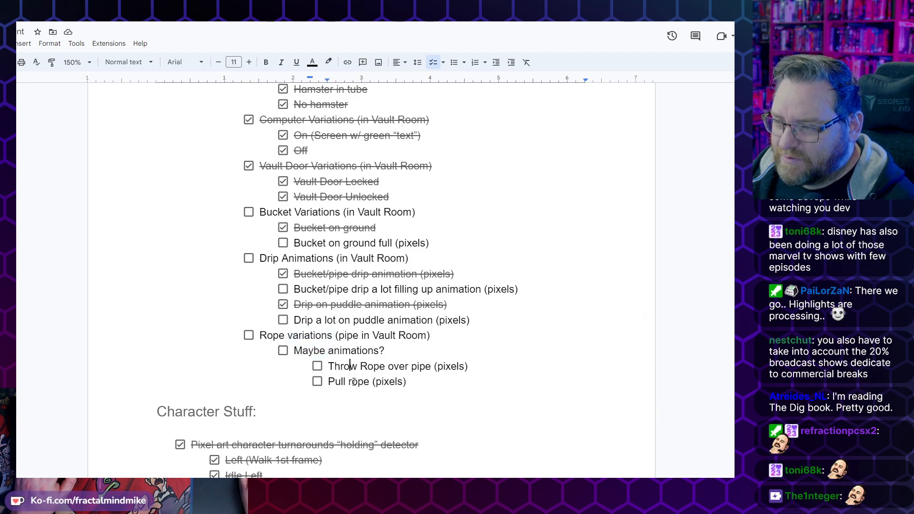
Look over the Day 21 checklist from the BioLab rope and lamp items through the end of the Vault section
scroll(354, 382, "up", 1)
scroll(286, 347, "down", 2)
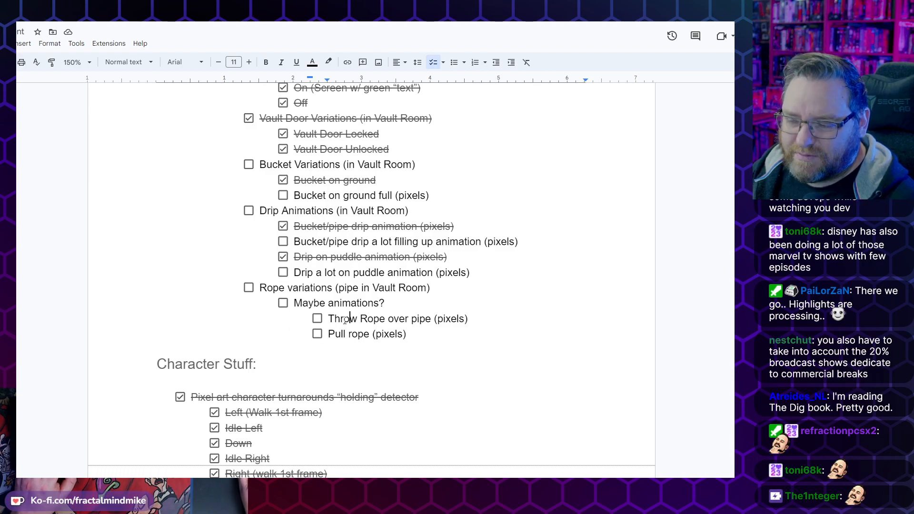
scroll(383, 336, "up", 4)
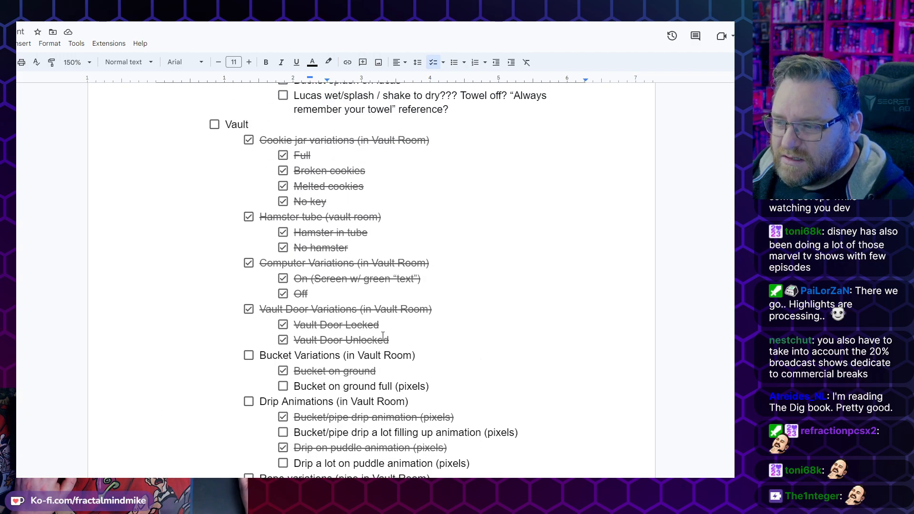
scroll(383, 336, "up", 1)
scroll(359, 305, "down", 2)
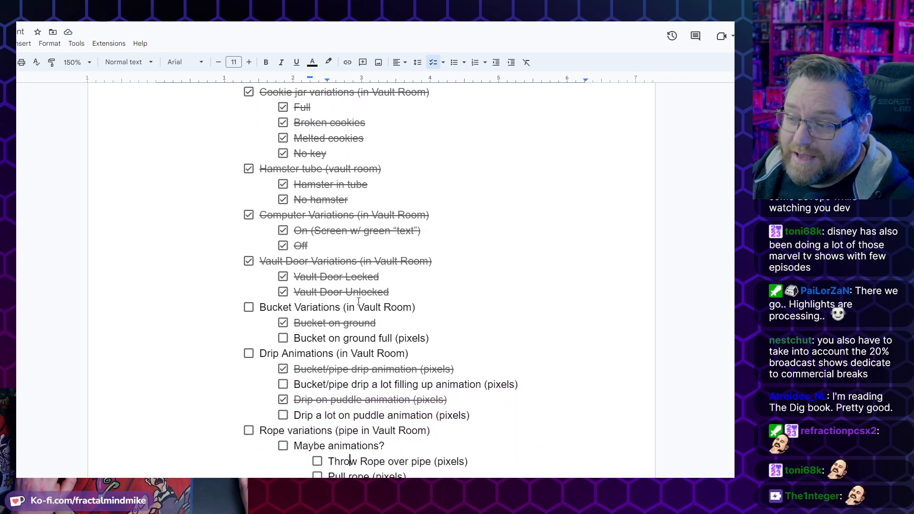
scroll(364, 245, "up", 3)
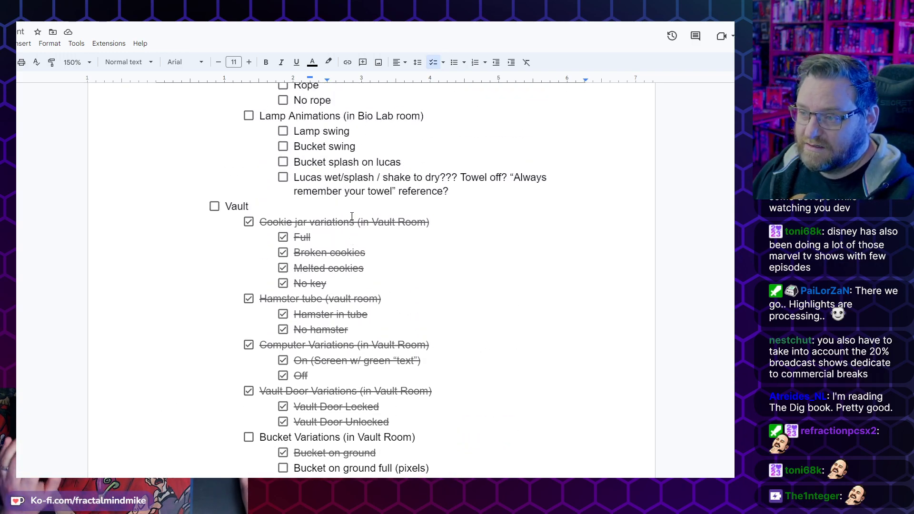
scroll(272, 242, "down", 4)
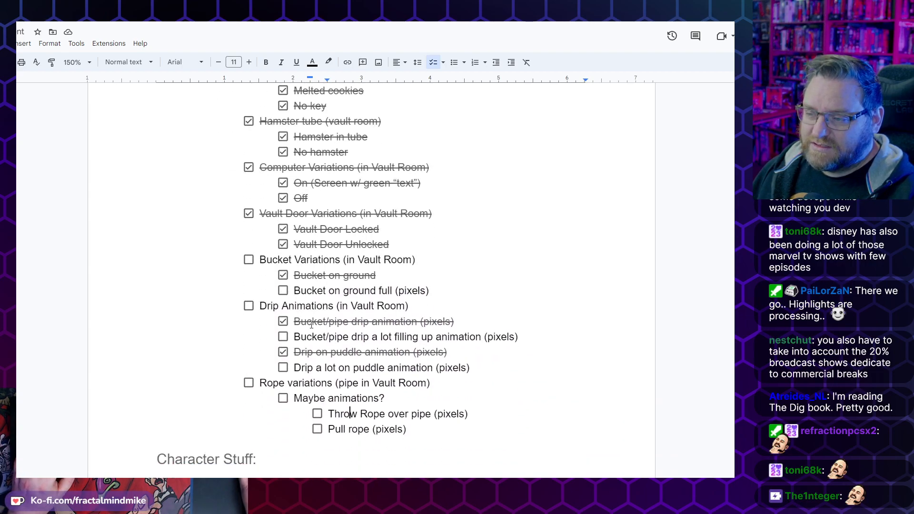
scroll(313, 328, "up", 5)
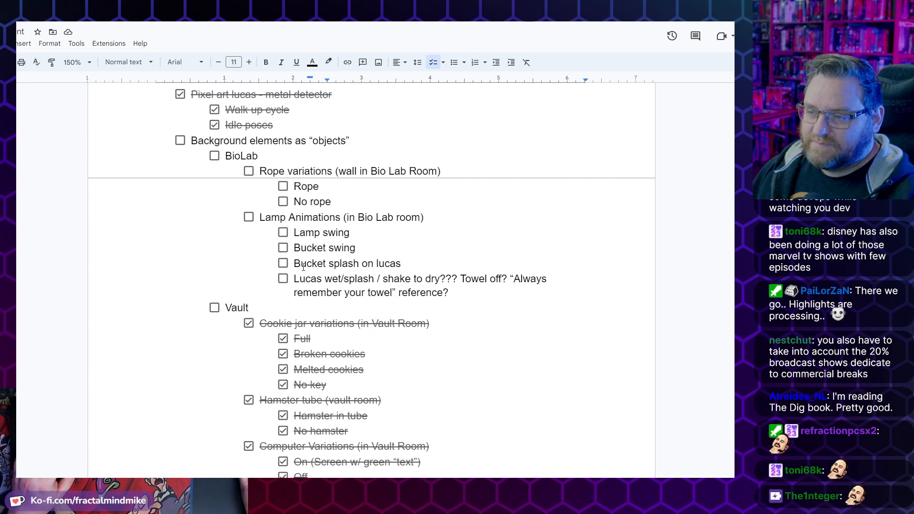
scroll(301, 269, "down", 4)
scroll(319, 355, "down", 3)
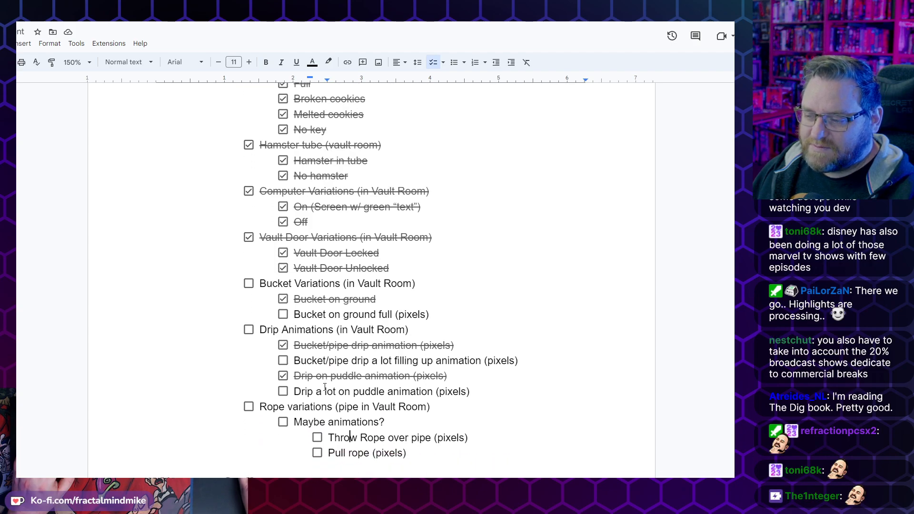
scroll(314, 381, "up", 9)
scroll(315, 381, "up", 1)
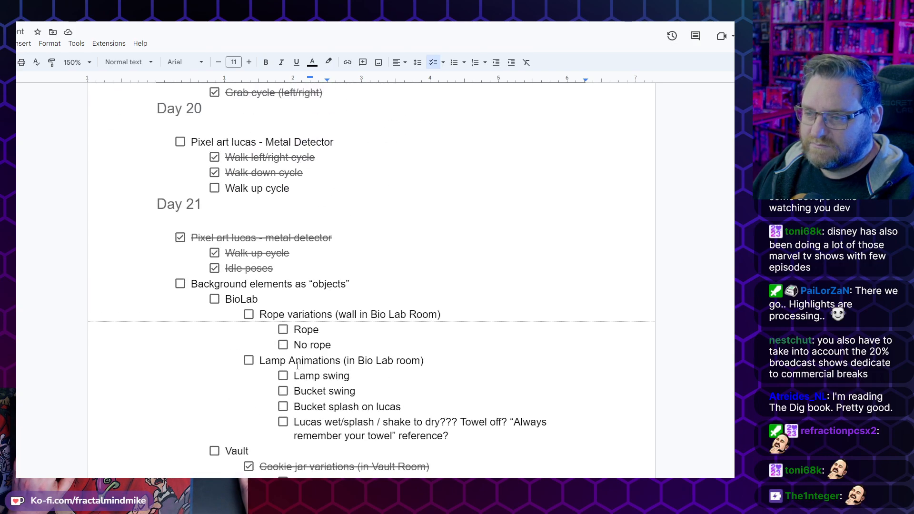
scroll(197, 318, "down", 4)
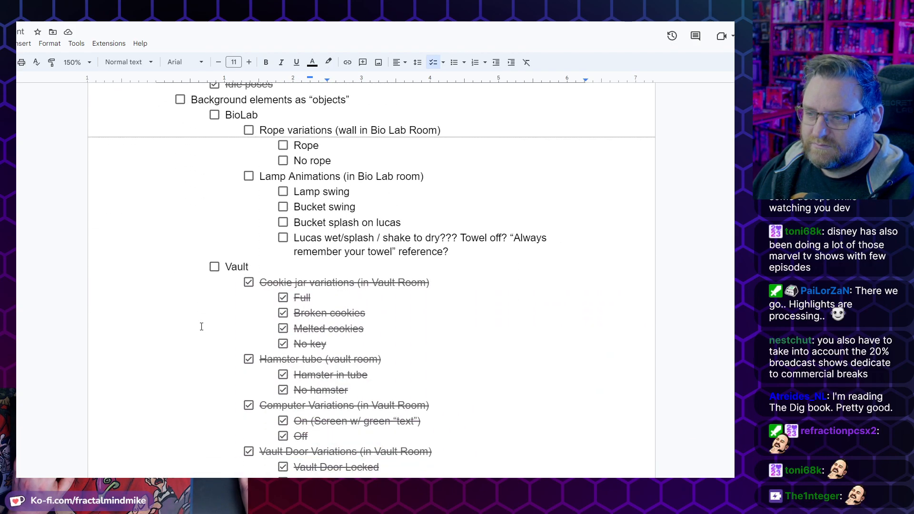
scroll(201, 323, "up", 4)
scroll(201, 323, "down", 11)
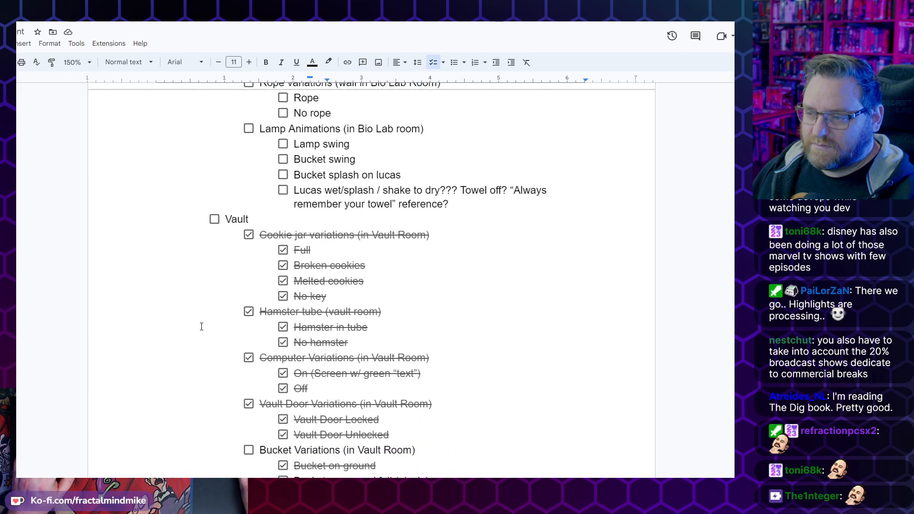
left_click(272, 352)
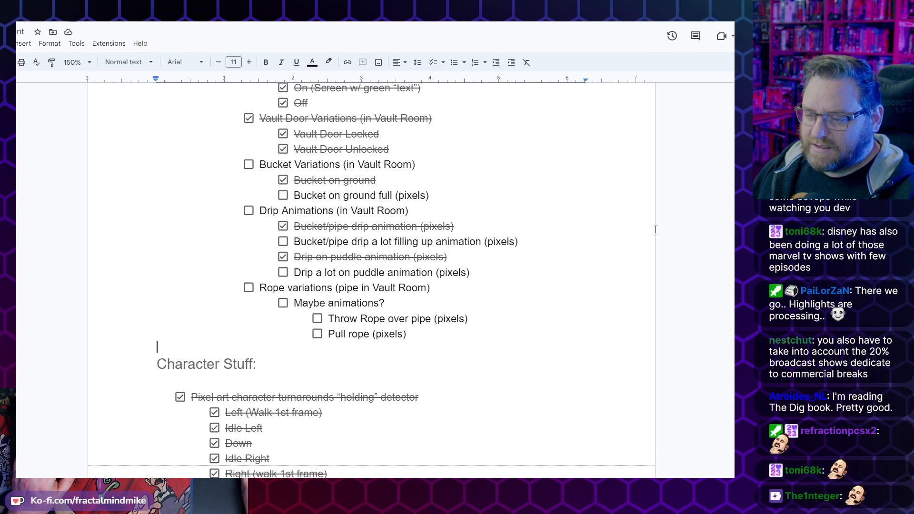
Add a "Day 22" line beneath the last Vault Room rope item and format it with the Subtitle style
key("Return")
type("Day22")
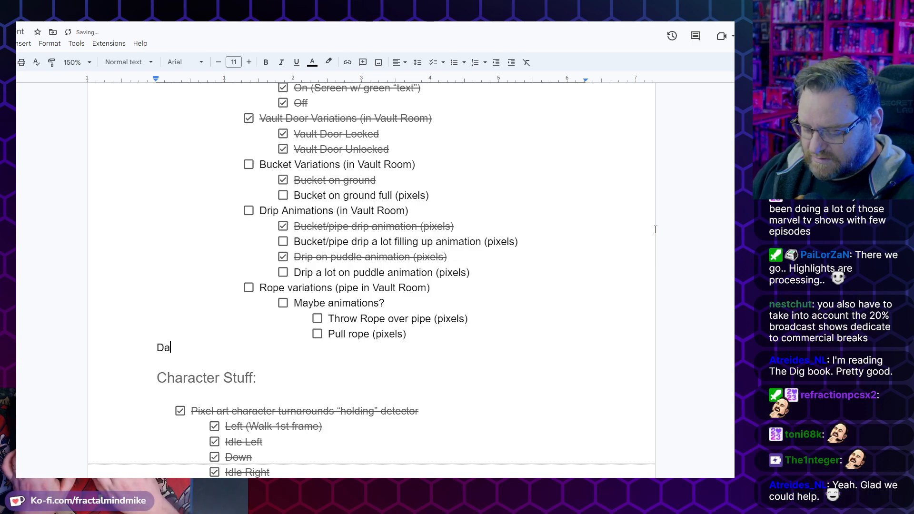
key("Left")
key("Left")
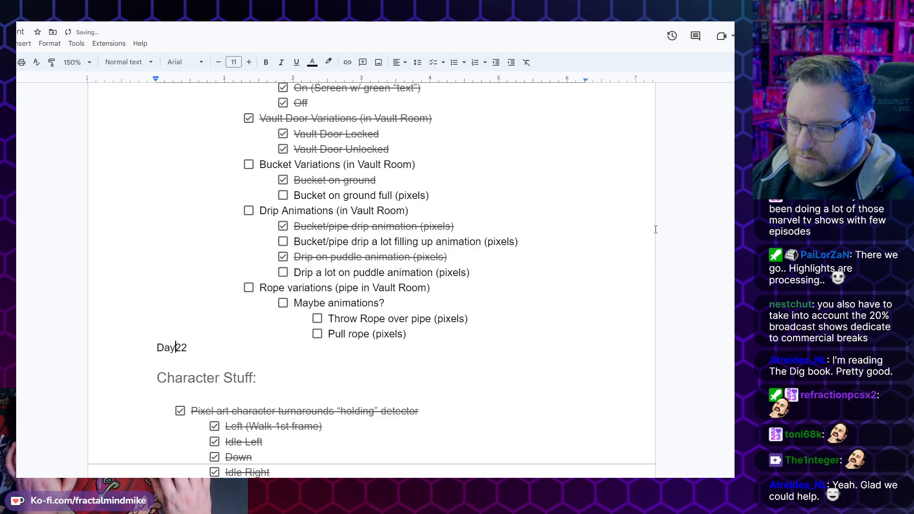
key("End")
key("shift+Home")
left_click(144, 70)
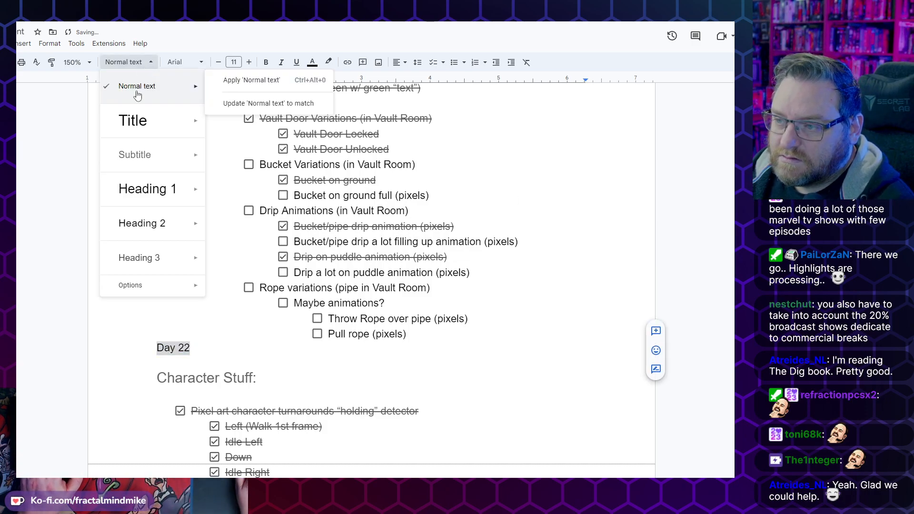
left_click(159, 162)
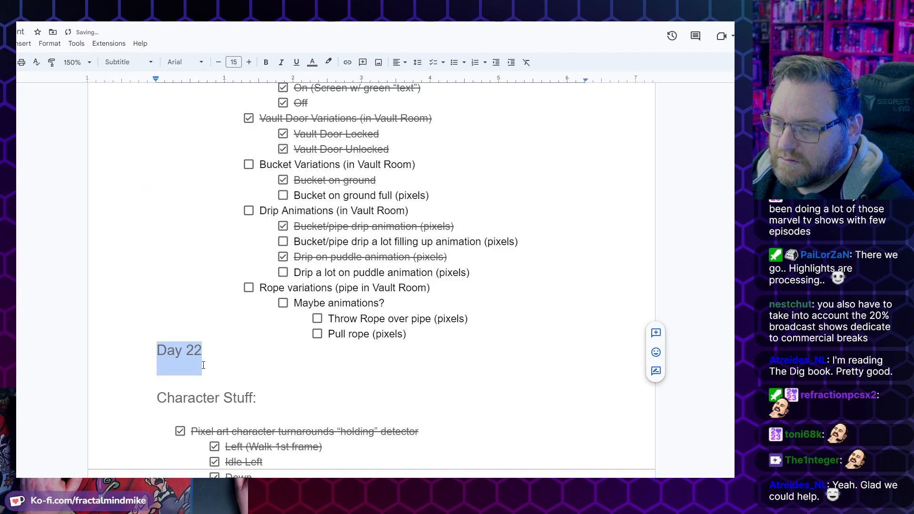
double_click(212, 378)
double_click(214, 369)
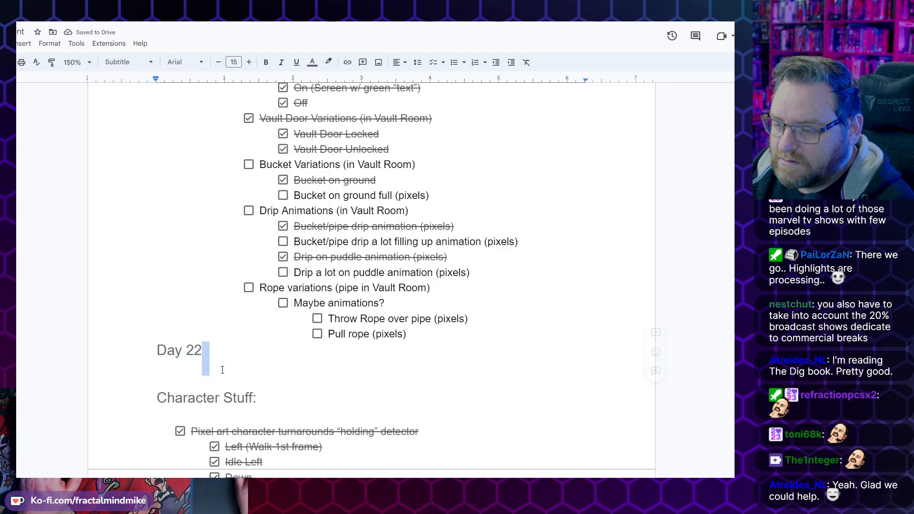
Insert an empty checklist item under the Day 22 heading, keeping a blank line above Character Stuff
left_click(223, 378)
key("Up")
key("Down")
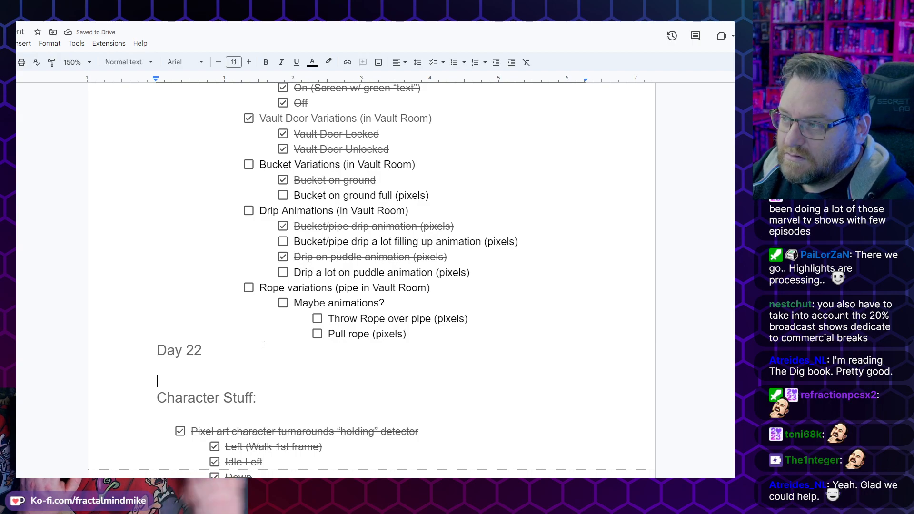
left_click(436, 65)
key("BackSpace")
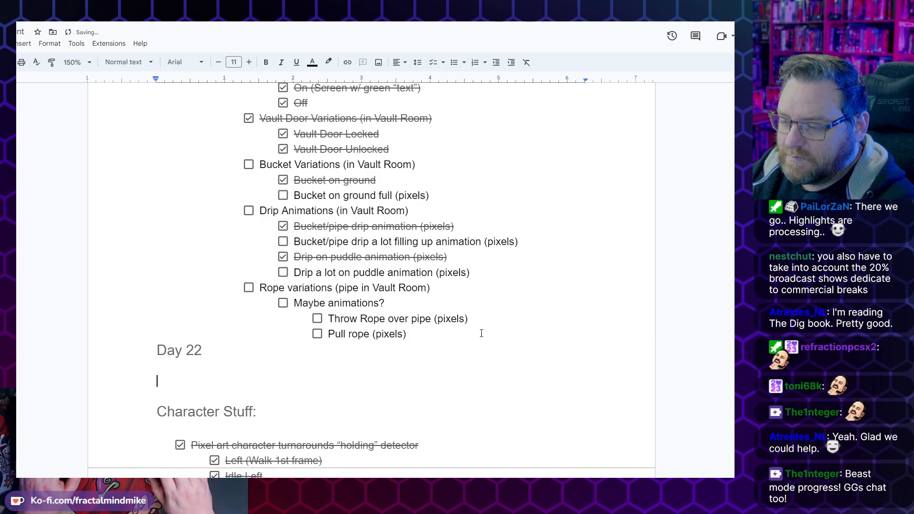
left_click(433, 62)
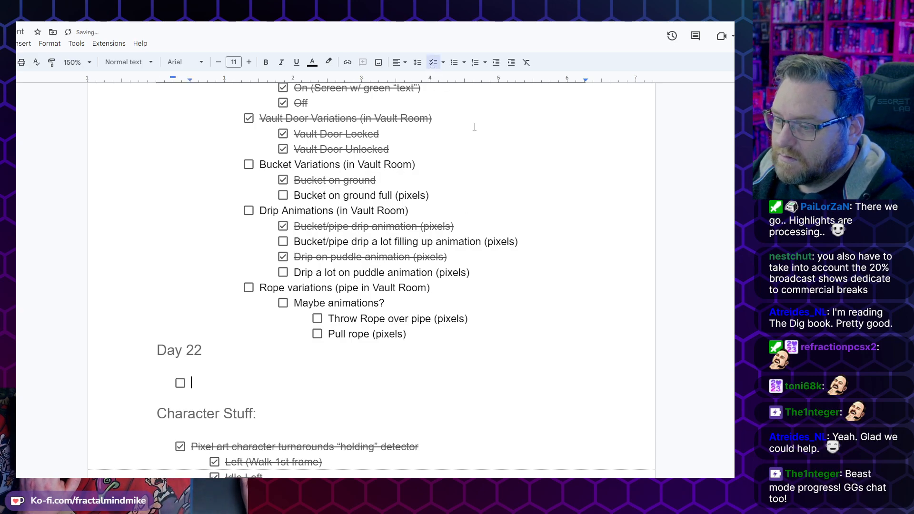
Fill in the Day 22 checklist item with "Continue background elements and animations as above listed (day 21)"
type("Contu")
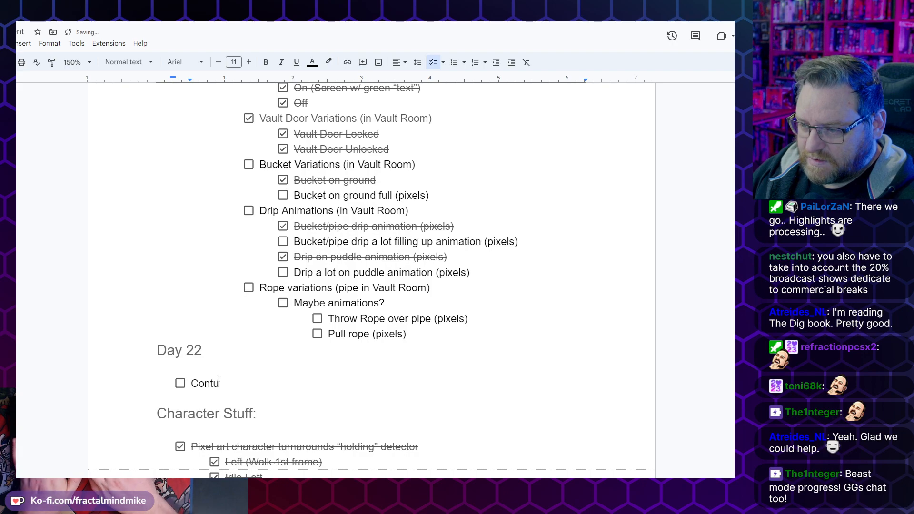
type("nyue")
key("BackSpace")
key("BackSpace")
key("BackSpace")
type("ue")
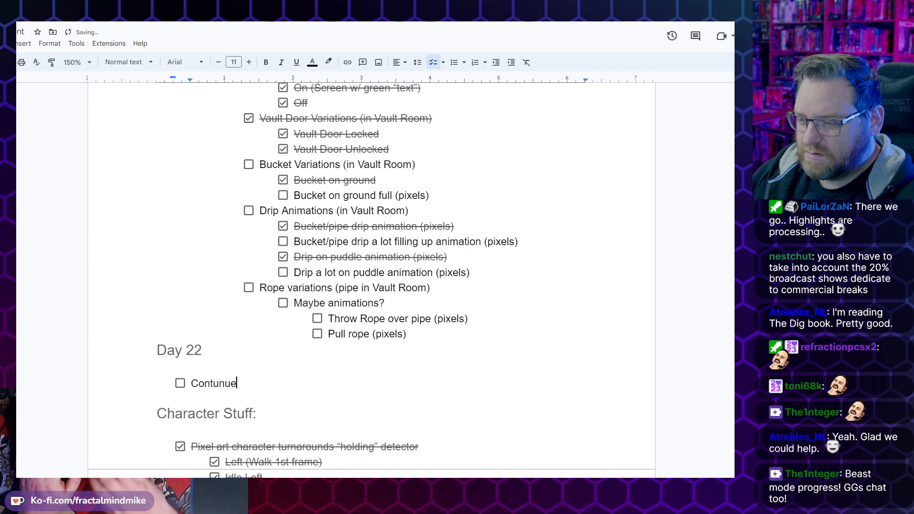
scroll(371, 268, "up", 7)
scroll(371, 267, "up", 2)
scroll(371, 270, "down", 13)
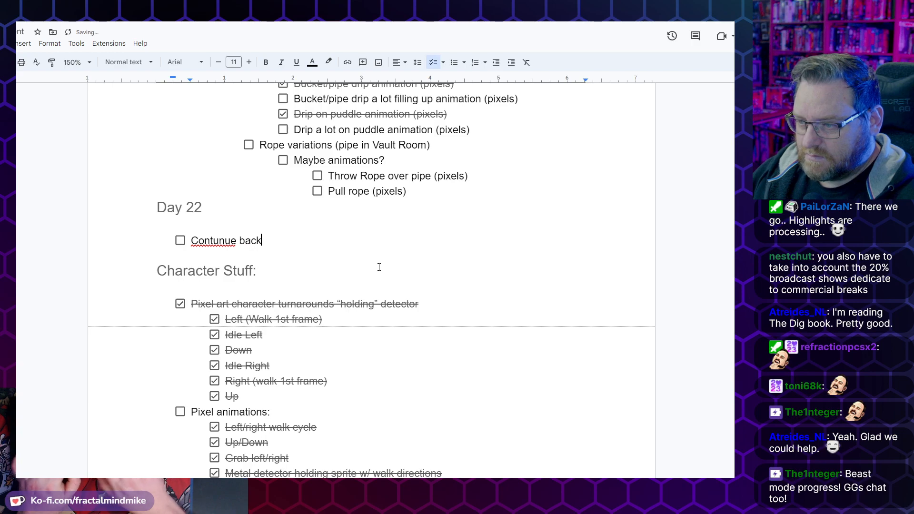
key("Left")
key("Left")
key("Left")
key("Left")
key("BackSpace")
type("i")
key("End")
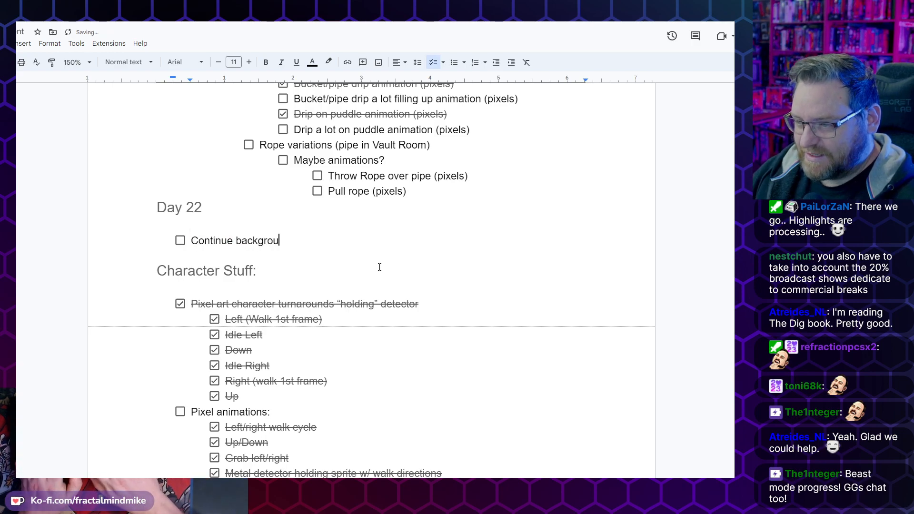
type("ground elements and an")
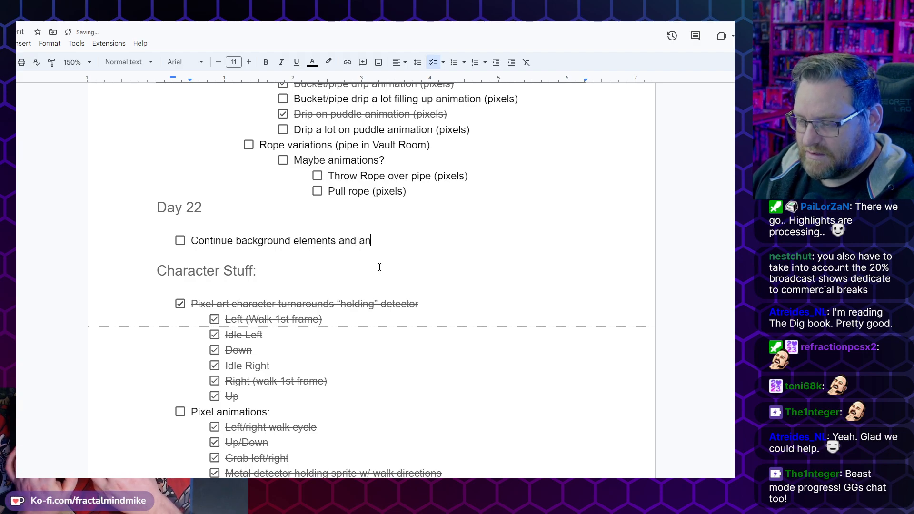
type("imations as above listed (day 21")
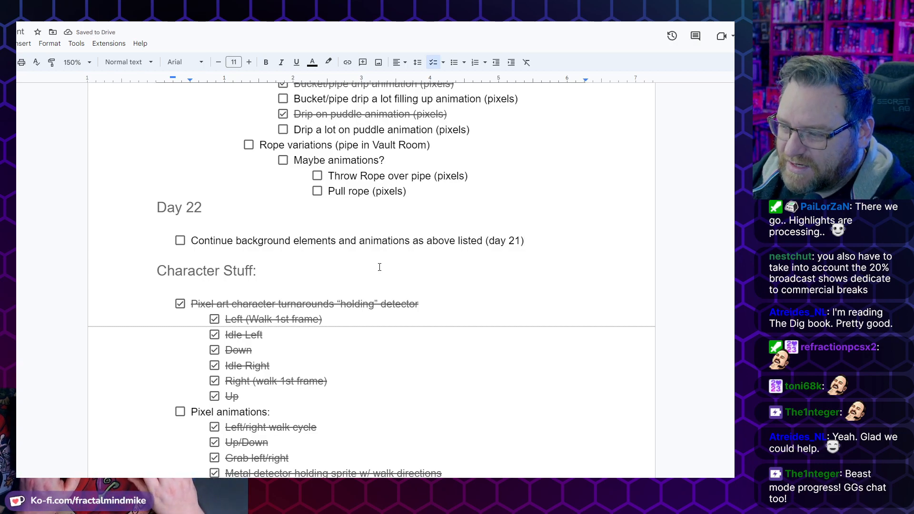
Add a second Day 22 checklist item reading "Puzzle design for the maze (last major roadblock to completion)"
key("Return")
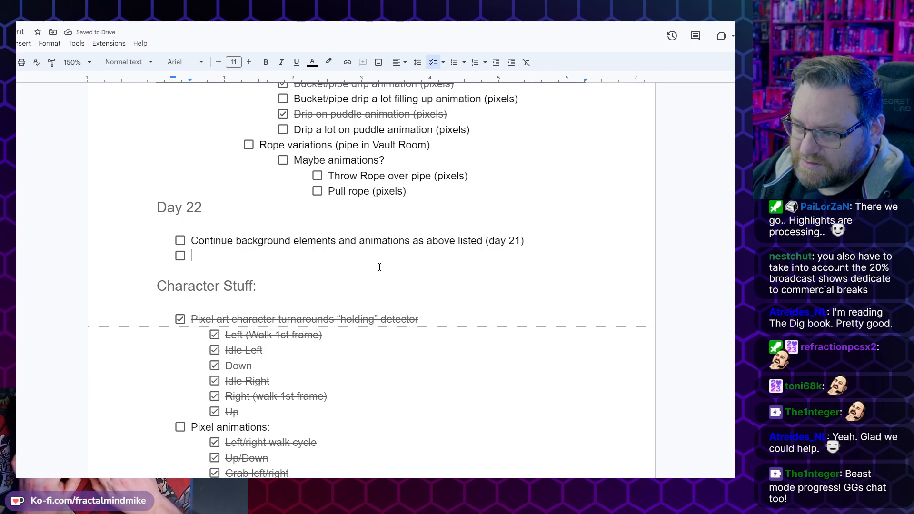
type("Puzzle")
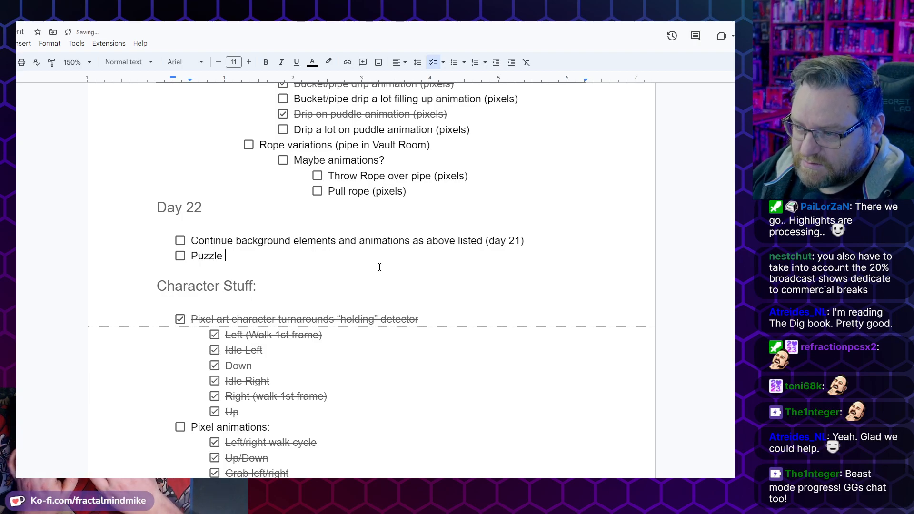
type("the maze (last major")
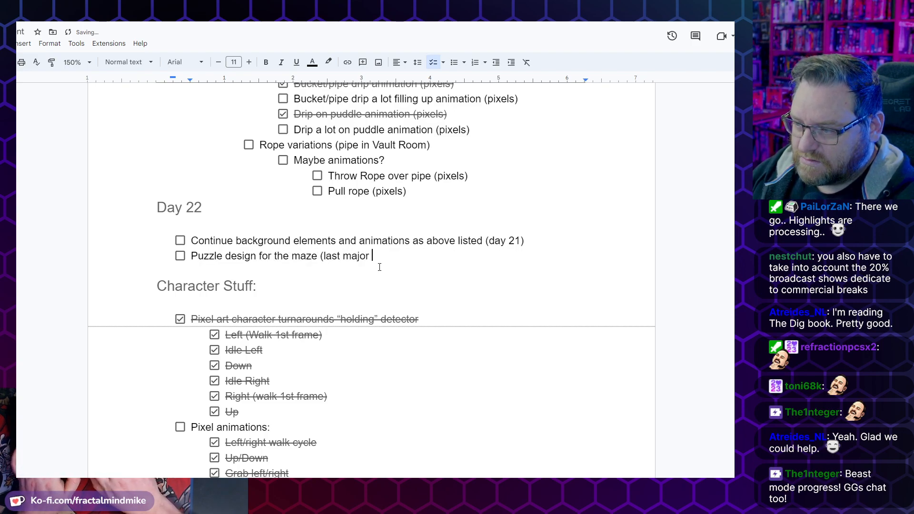
type("ck to completion")
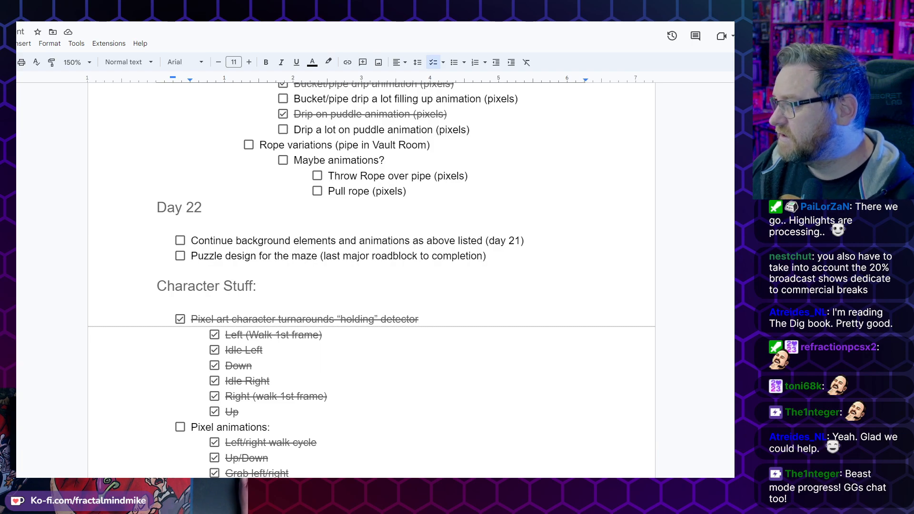
left_click(312, 256)
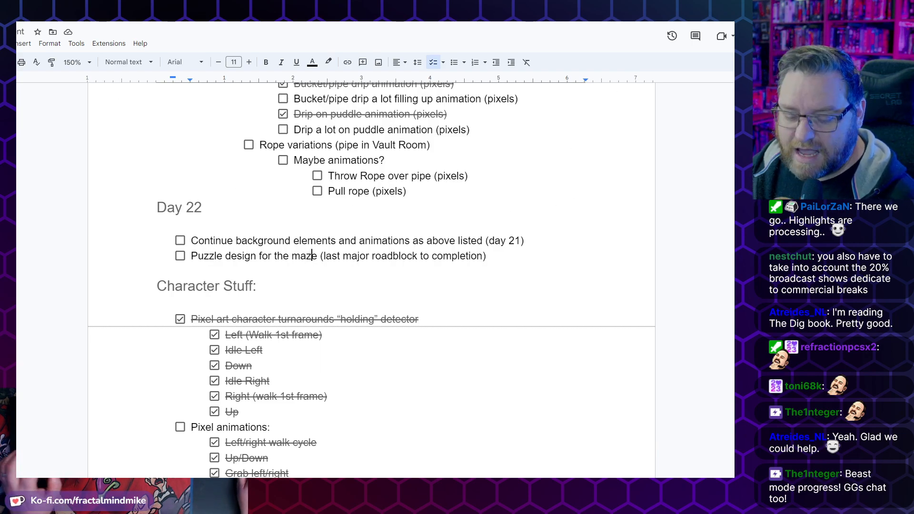
key("ctrl+t")
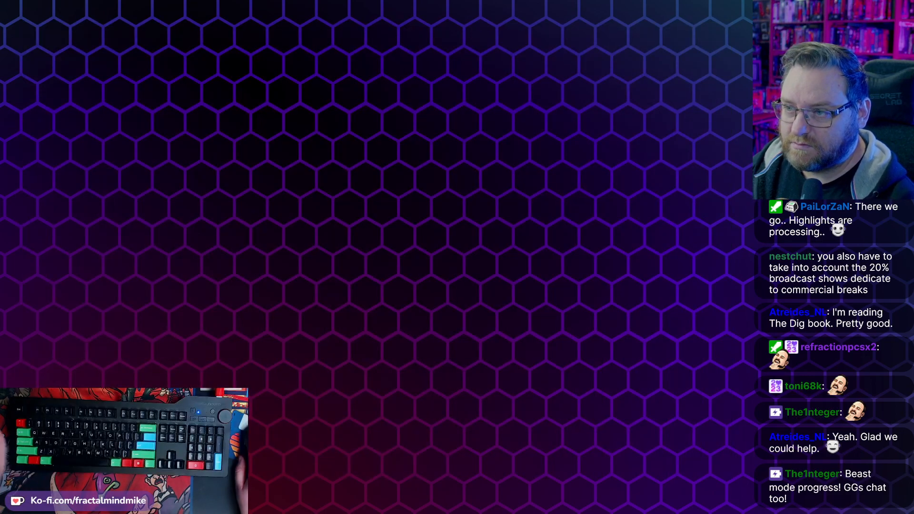
left_click(188, 65)
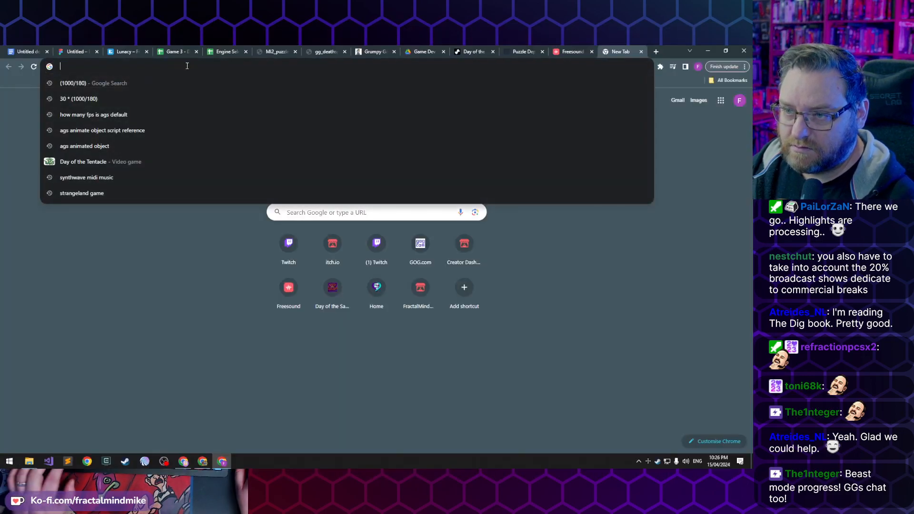
type("https://www.synfig.org/")
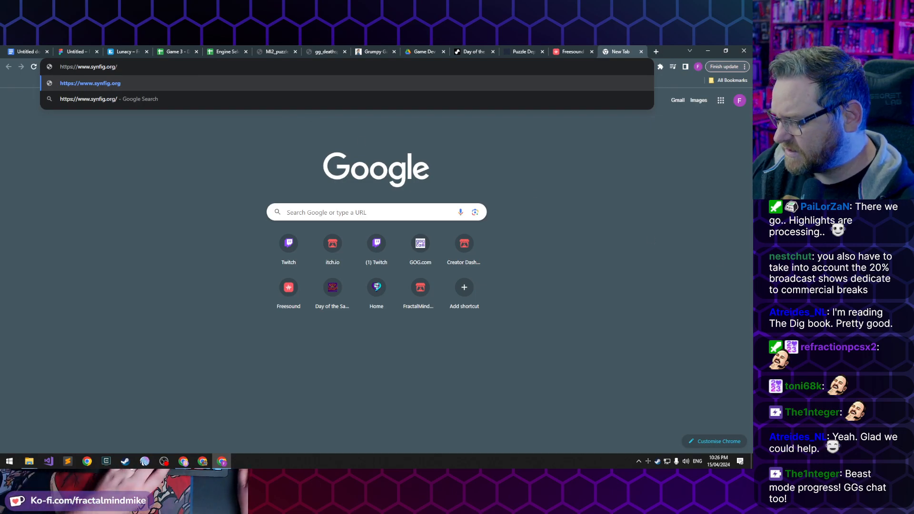
key("Return")
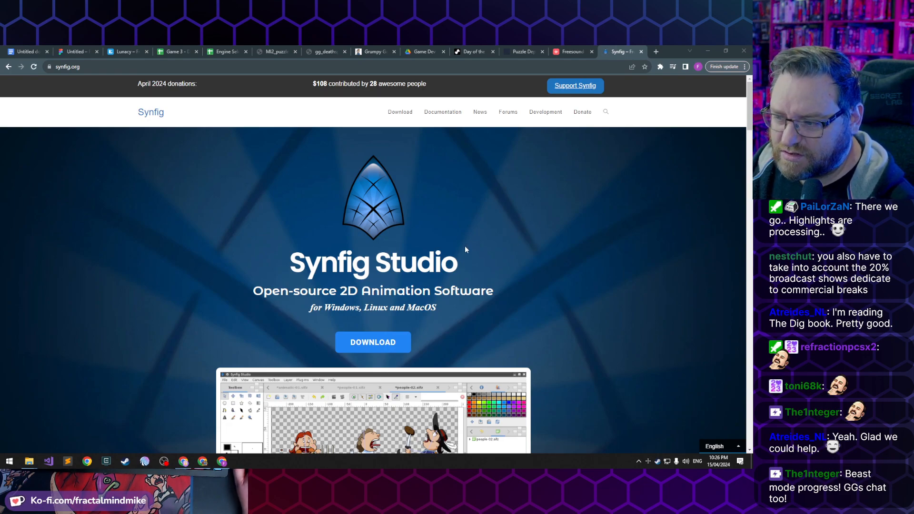
scroll(464, 245, "down", 1)
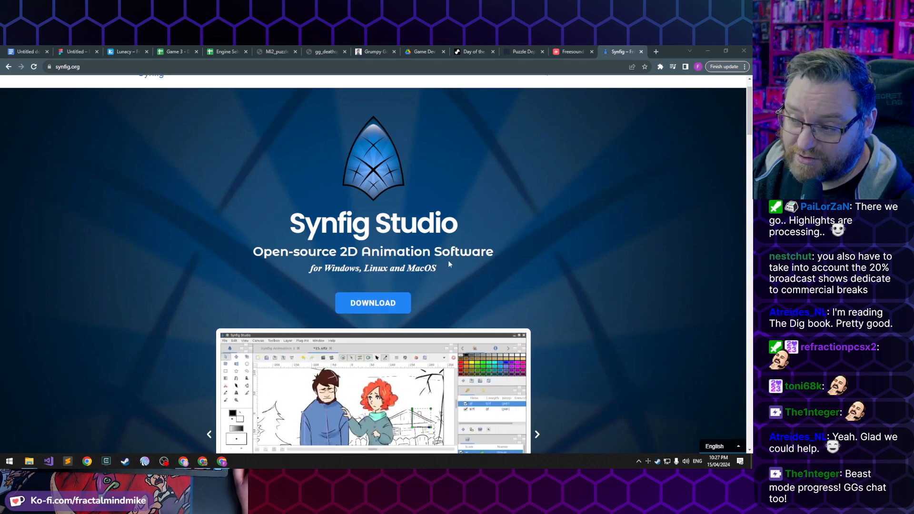
scroll(594, 261, "down", 4)
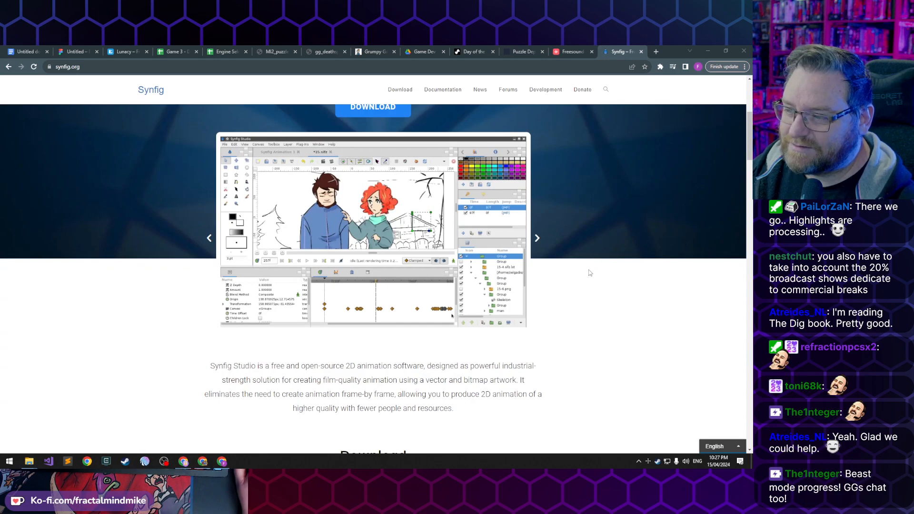
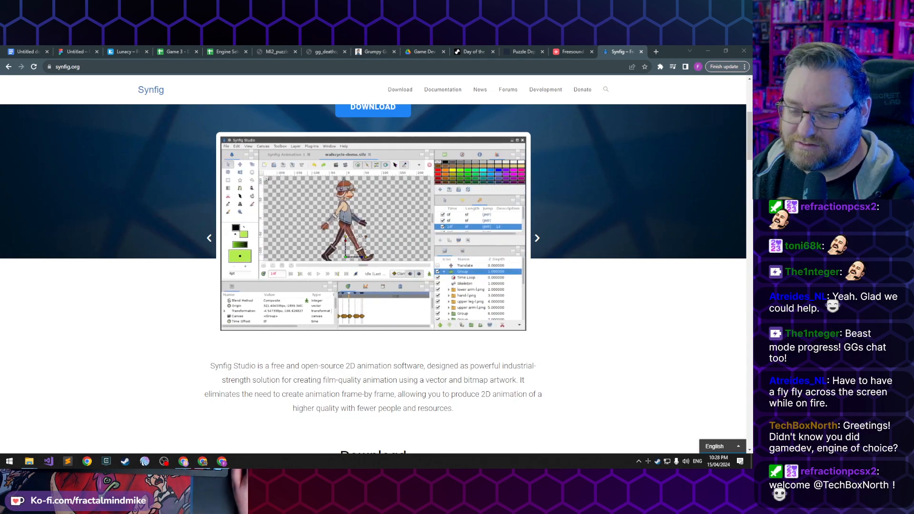
Switch to the Hamster folder, open Game.agf in AGS Editor, and run Day of the Hamster
left_click(28, 464)
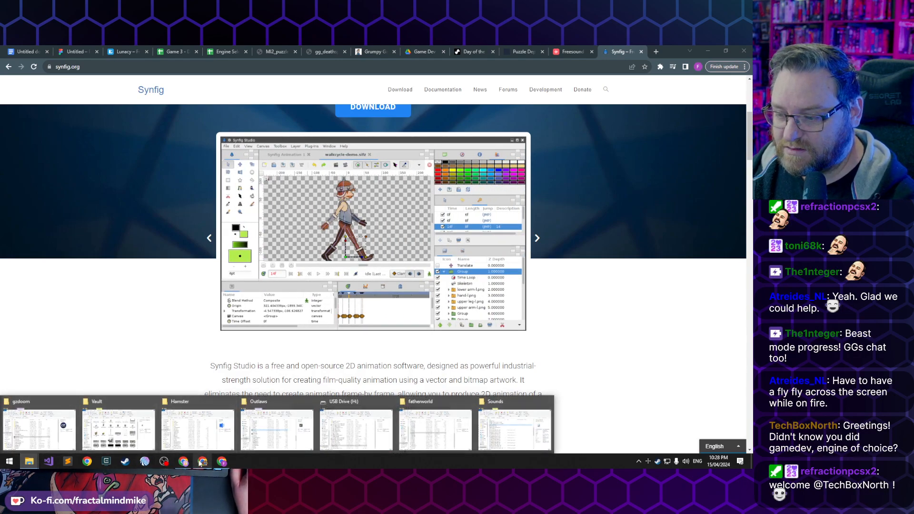
left_click(178, 434)
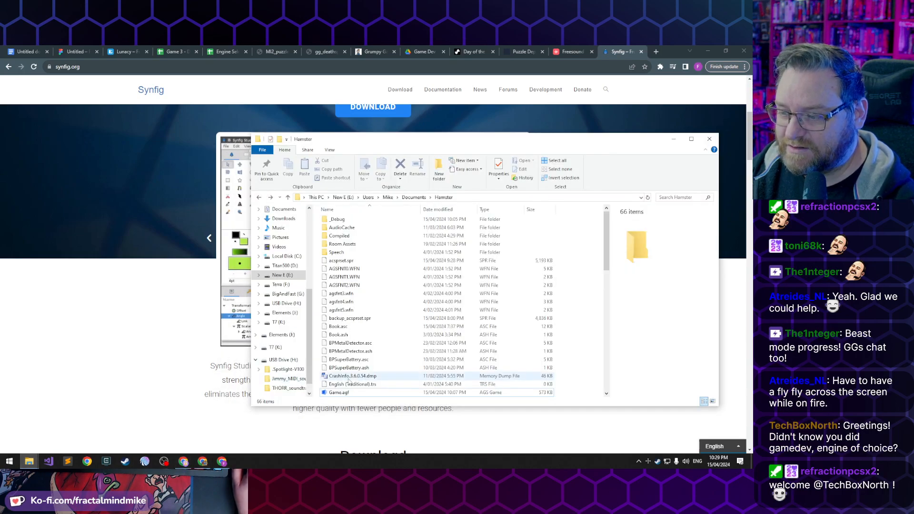
left_click(331, 393)
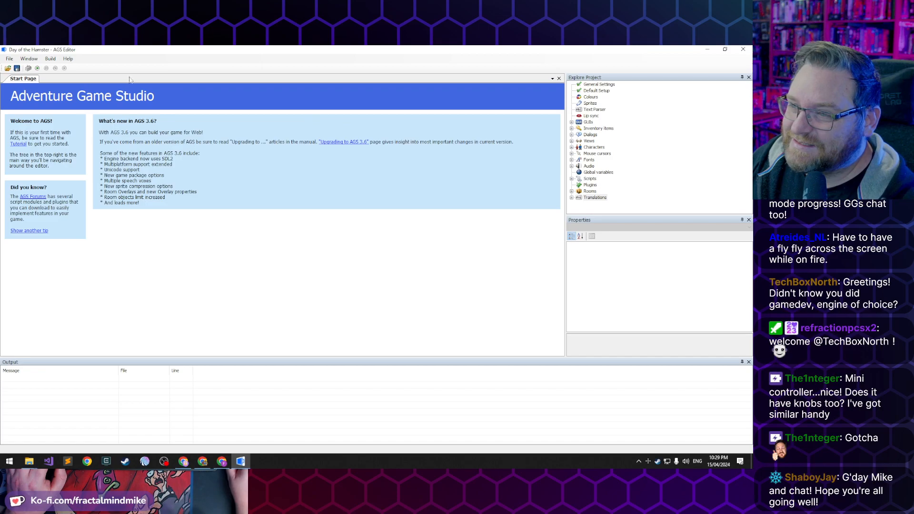
left_click(37, 68)
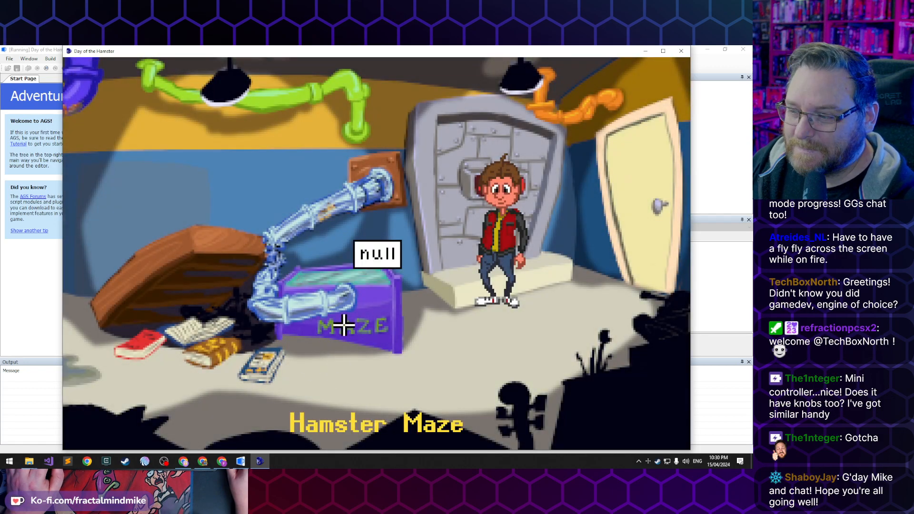
Walk the character from the vault door past the maze and fallen books, back and forth around the puddle, and over to the computer desk
left_click(416, 392)
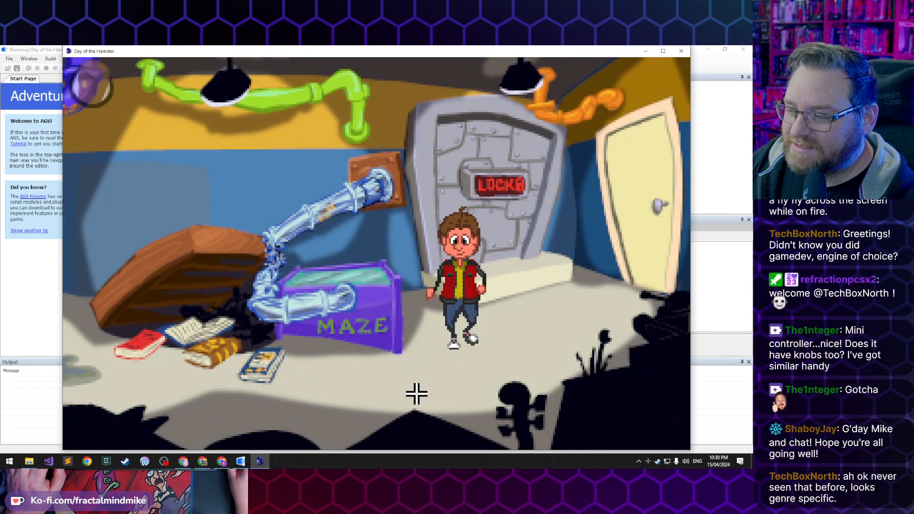
left_click(309, 404)
left_click(207, 379)
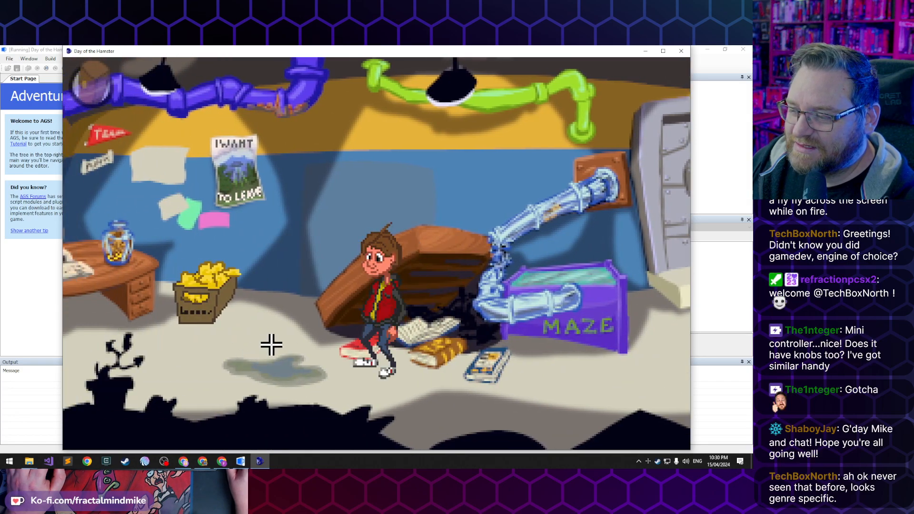
left_click(271, 344)
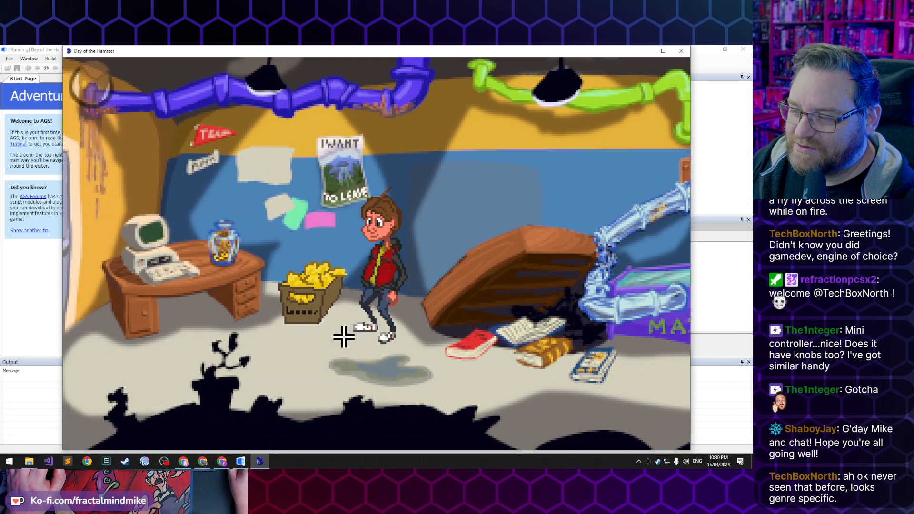
left_click(334, 353)
left_click(444, 366)
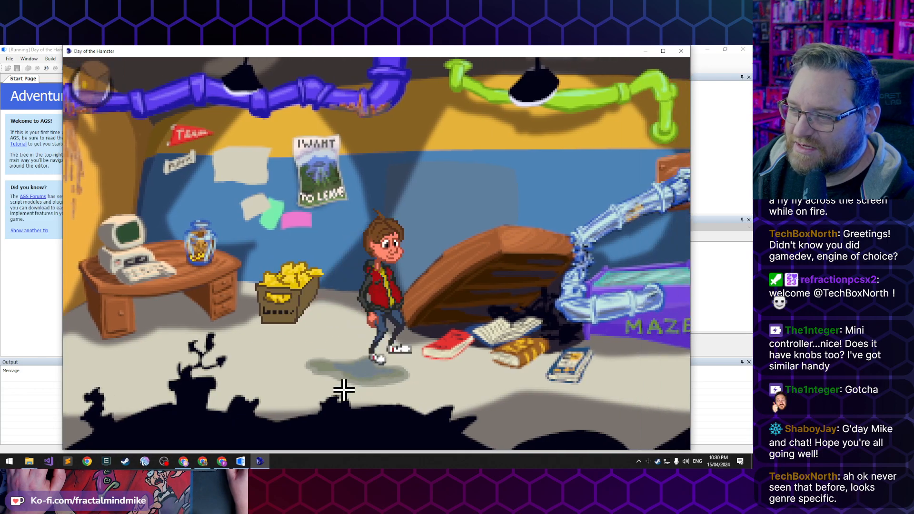
left_click(276, 381)
left_click(355, 354)
left_click(243, 367)
left_click(318, 380)
left_click(232, 375)
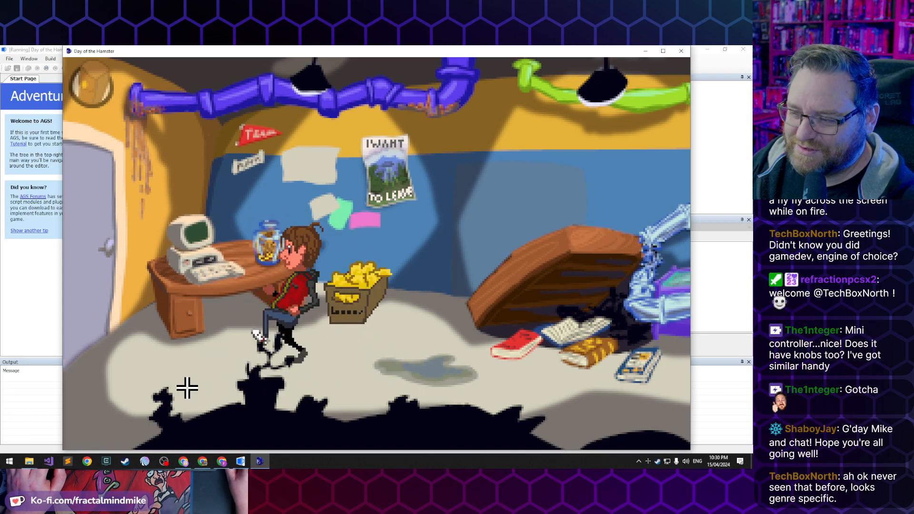
Walk the character around the desk area and pick up the sensor manual lying beside the fallen books
left_click(320, 388)
left_click(176, 386)
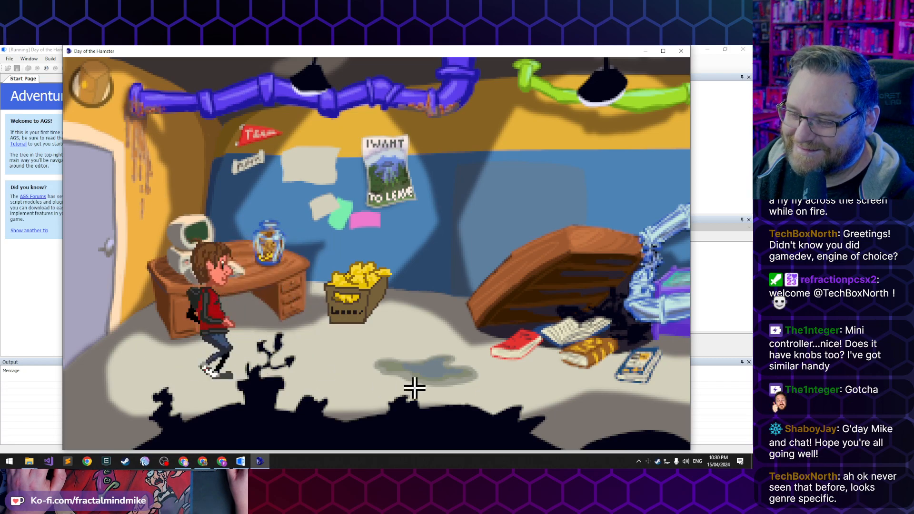
left_click(570, 398)
left_click(624, 368)
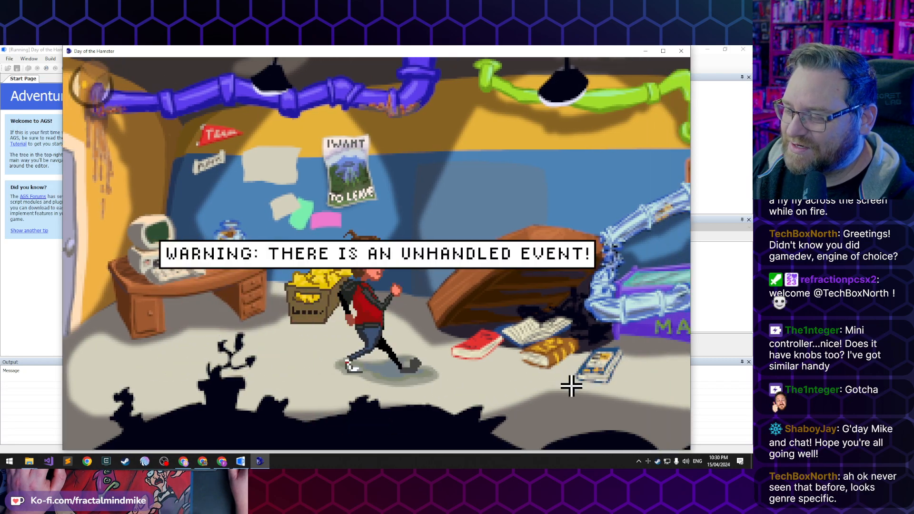
left_click(571, 385)
right_click(570, 380)
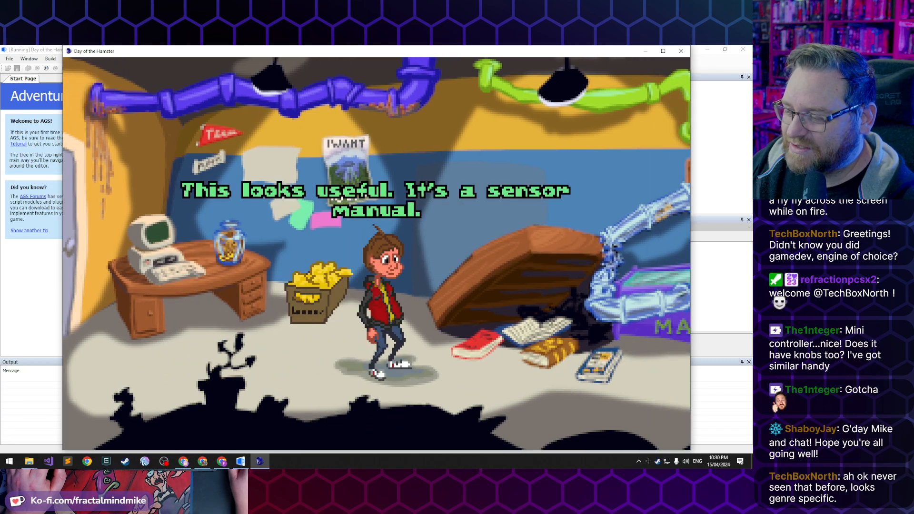
Open the metal detector manual from the inventory, view its Introduction page, and close it
mouse_move(92, 82)
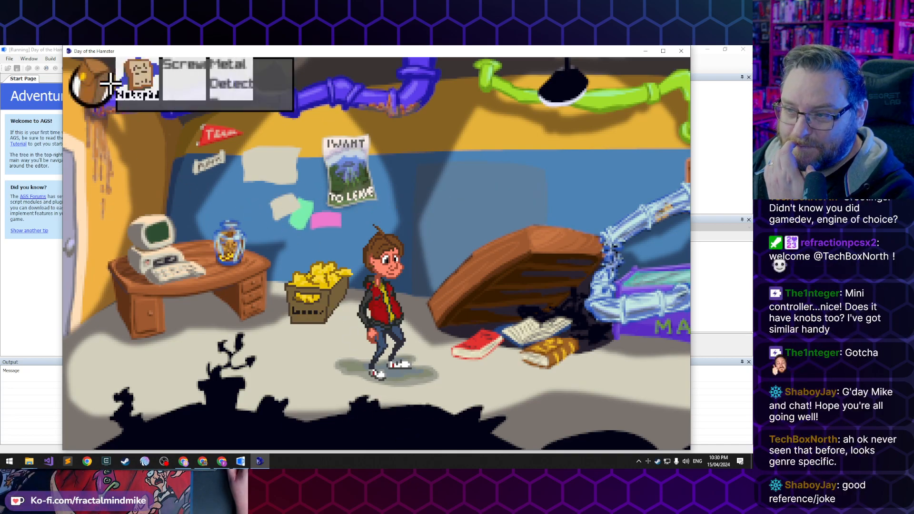
left_click(244, 83)
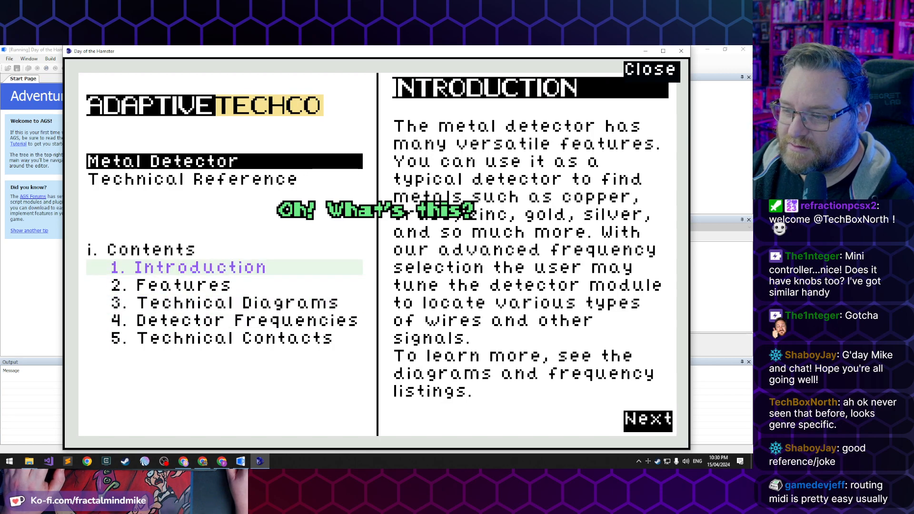
key("space")
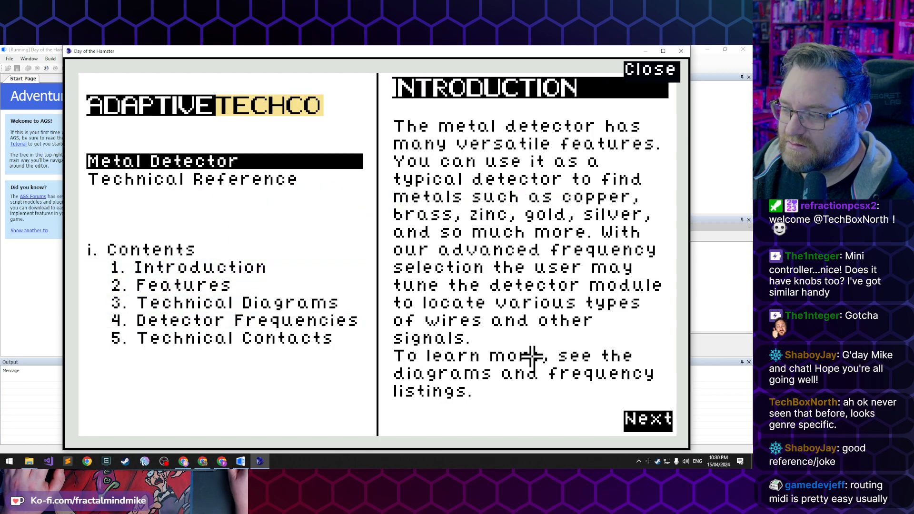
left_click(646, 67)
Walk the character through the door beside the computer desk into the workshop and pick up the cordless drill
left_click(238, 310)
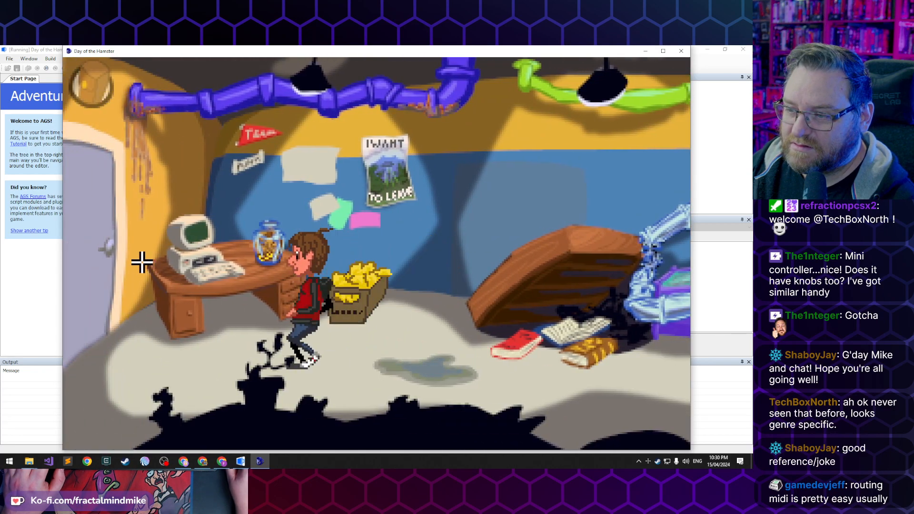
left_click(102, 260)
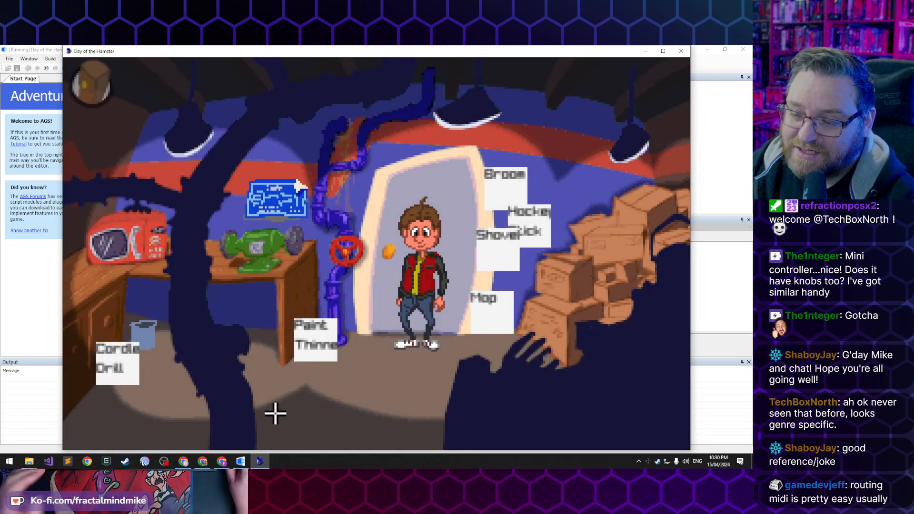
left_click(103, 376)
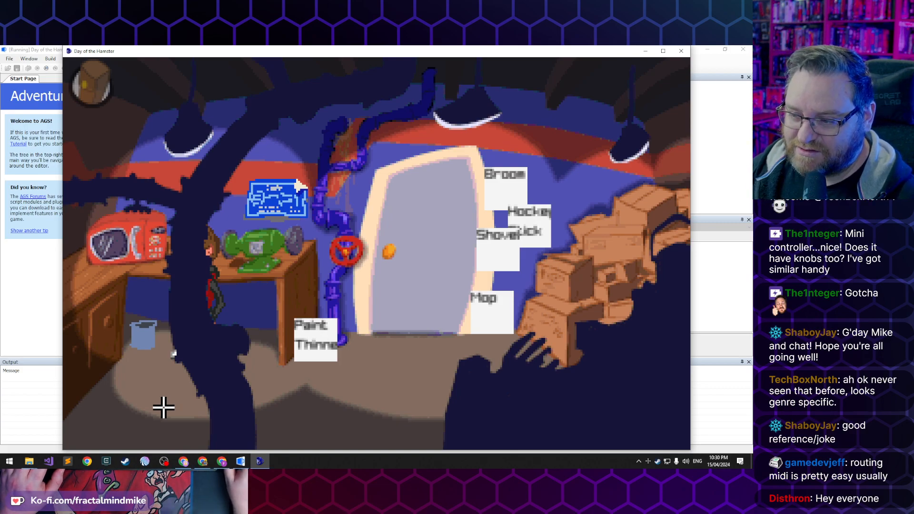
Walk the character around the workshop floor and take the blueprint from the wall above the green grinder
left_click(162, 421)
left_click(367, 406)
left_click(460, 388)
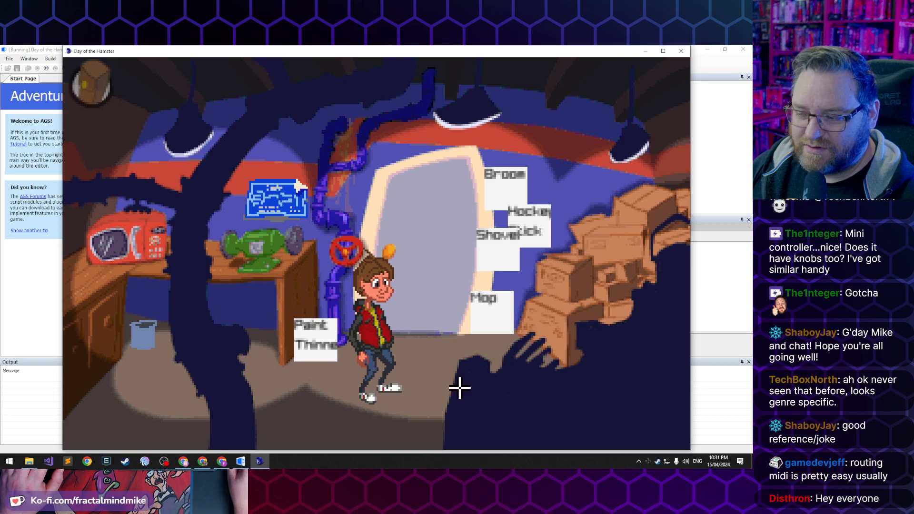
left_click(433, 358)
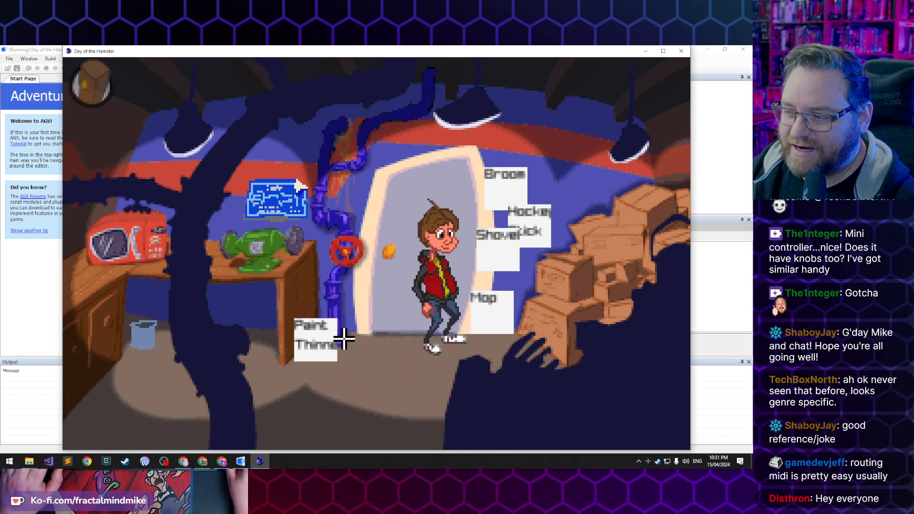
left_click(387, 381)
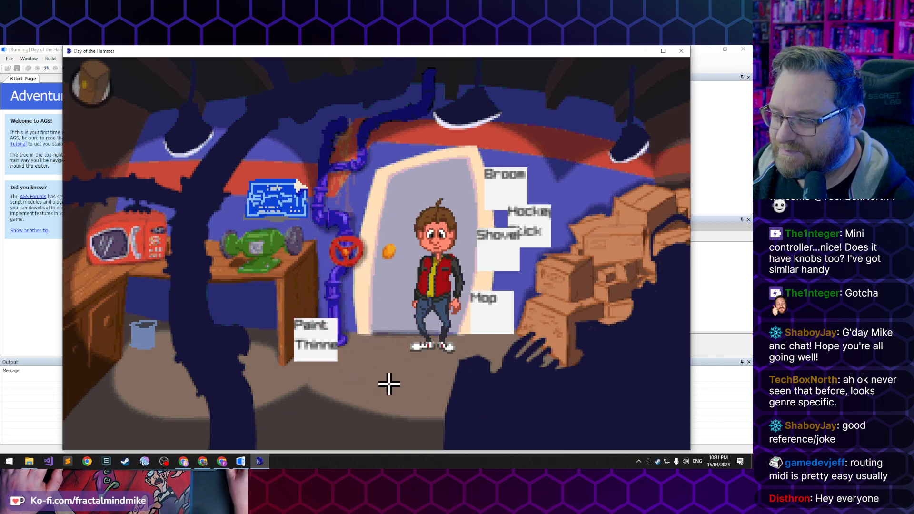
left_click(280, 195)
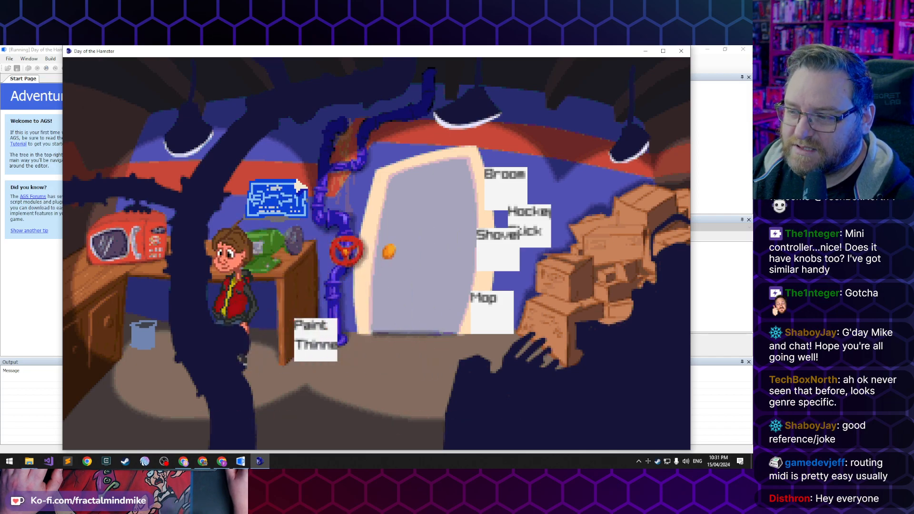
left_click(363, 357)
Examine the metal detector blueprint from the inventory, then close it
left_click(85, 84)
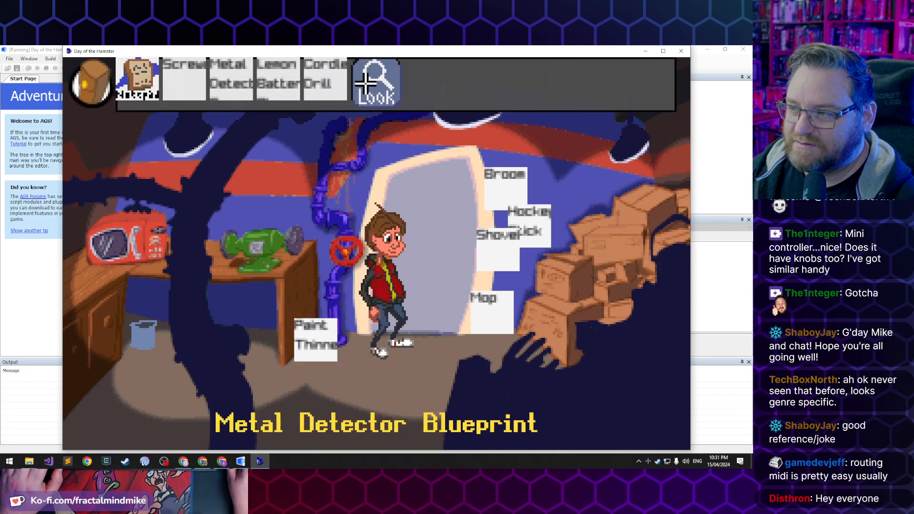
left_click(377, 79)
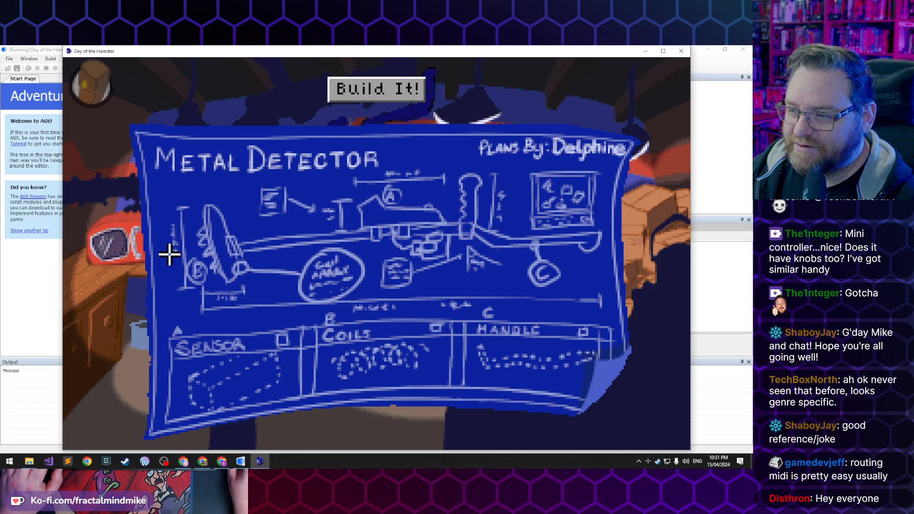
left_click(104, 321)
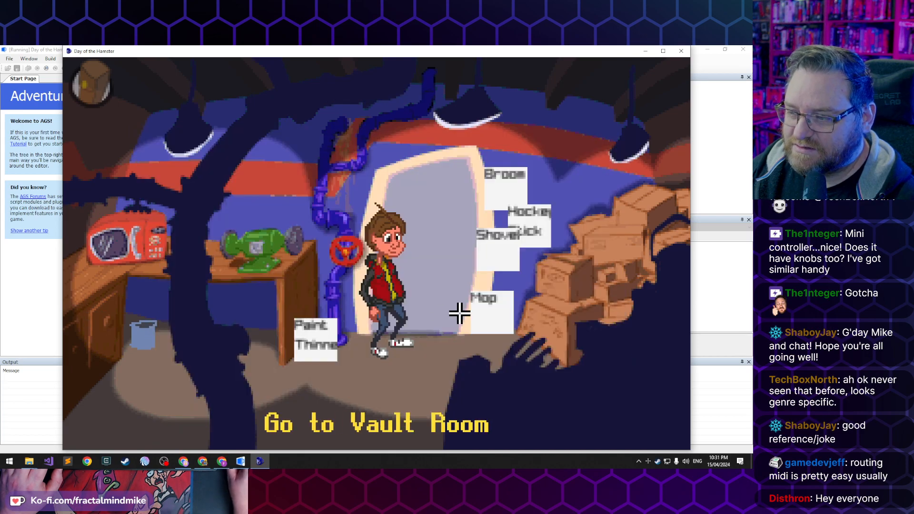
Look through the sensor modules in the pile of boxes and take the 68k-ASM Sensor Module
left_click(573, 272)
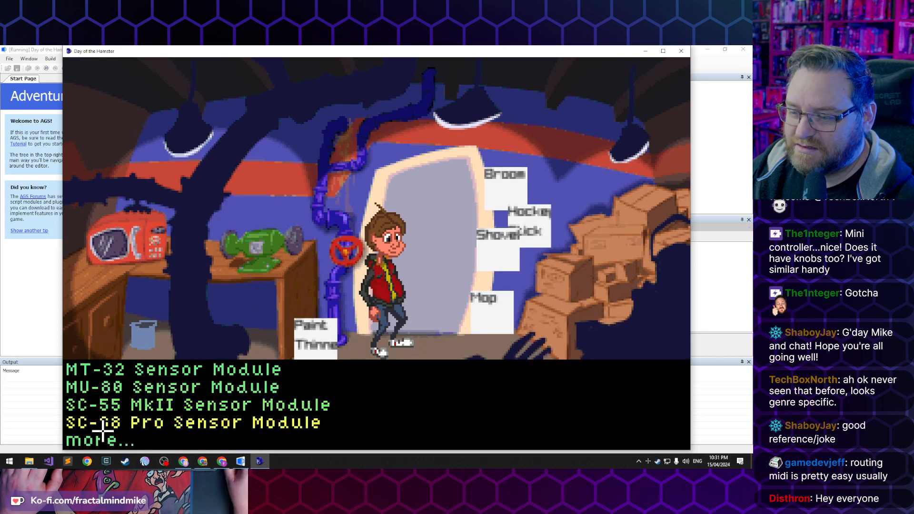
left_click(103, 440)
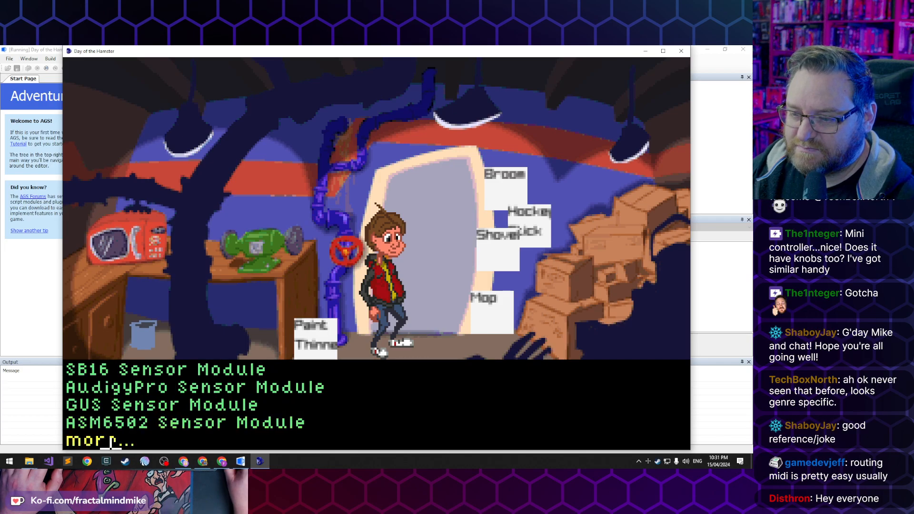
left_click(109, 441)
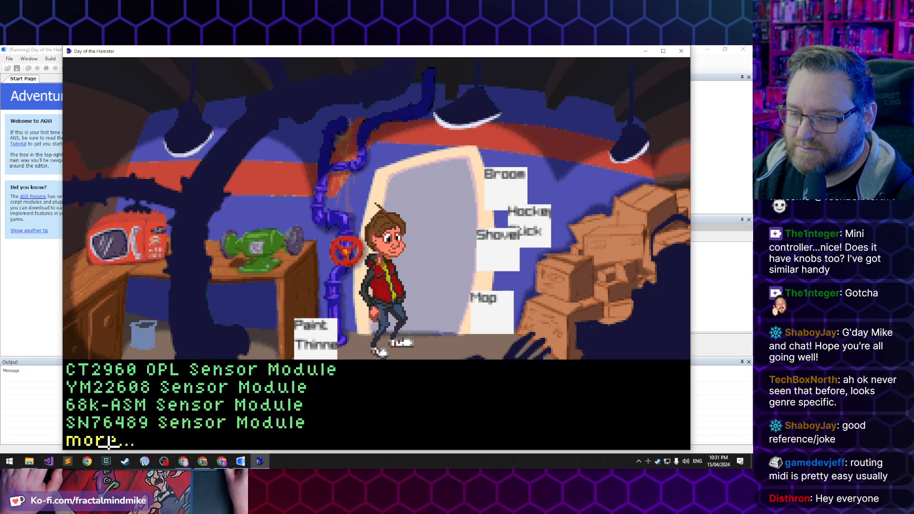
left_click(123, 405)
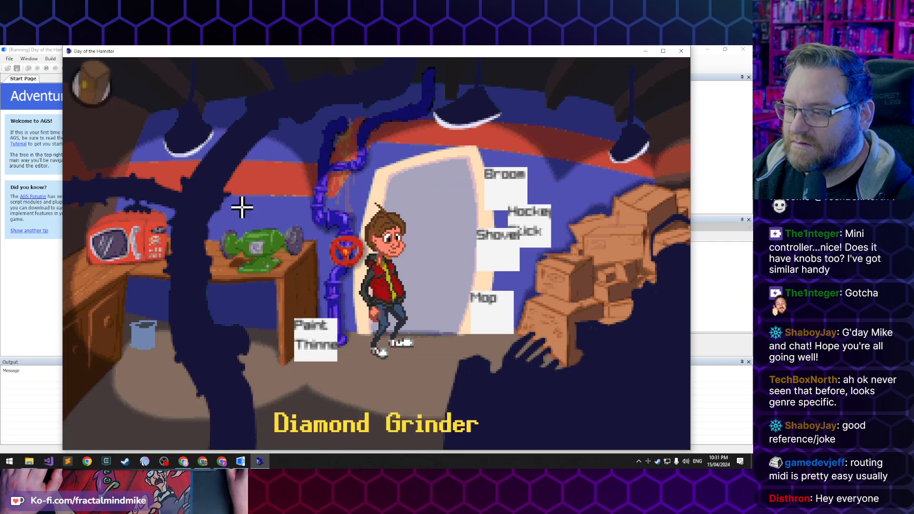
Pick up the shovel and place it as the handle and the sensor module as the sensor on the metal detector blueprint
left_click(473, 253)
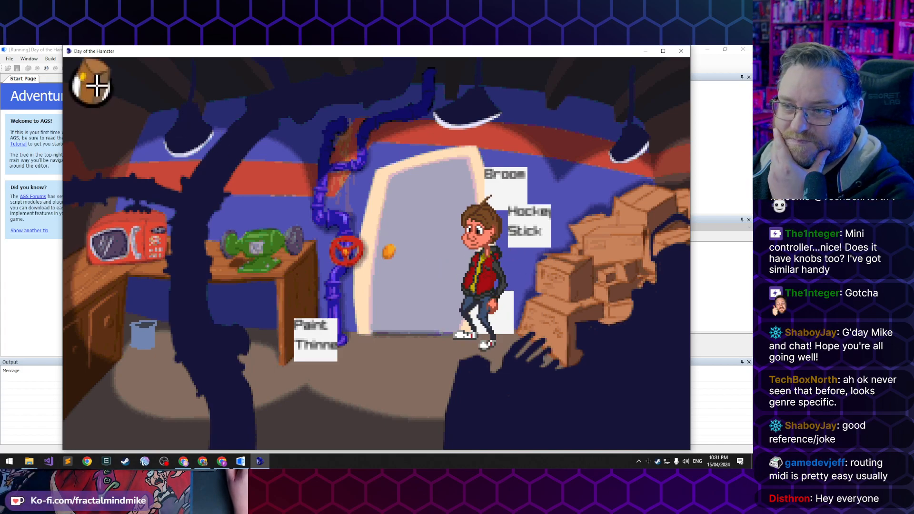
mouse_move(241, 112)
left_click(458, 79)
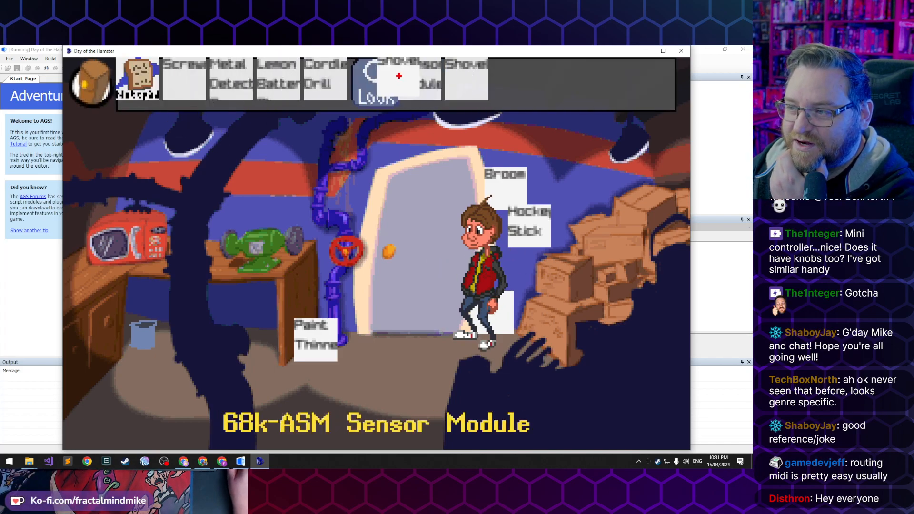
left_click(384, 83)
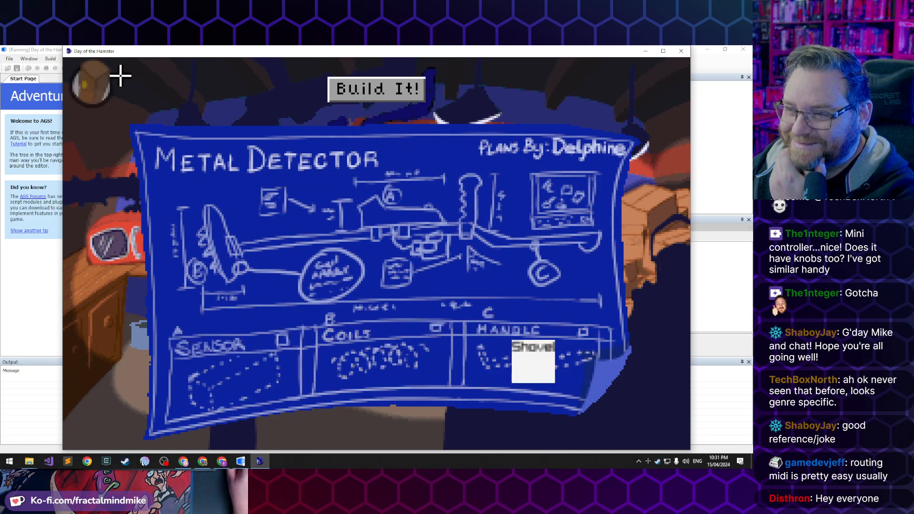
left_click(419, 76)
left_click(235, 378)
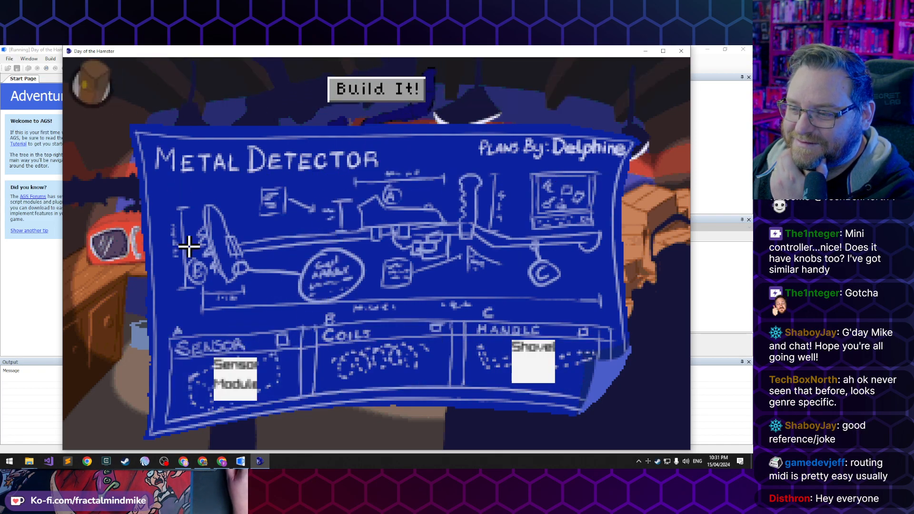
Close the blueprint and take the red microwave apart with the screwdriver
left_click(98, 307)
mouse_move(85, 95)
left_click(192, 81)
left_click(128, 233)
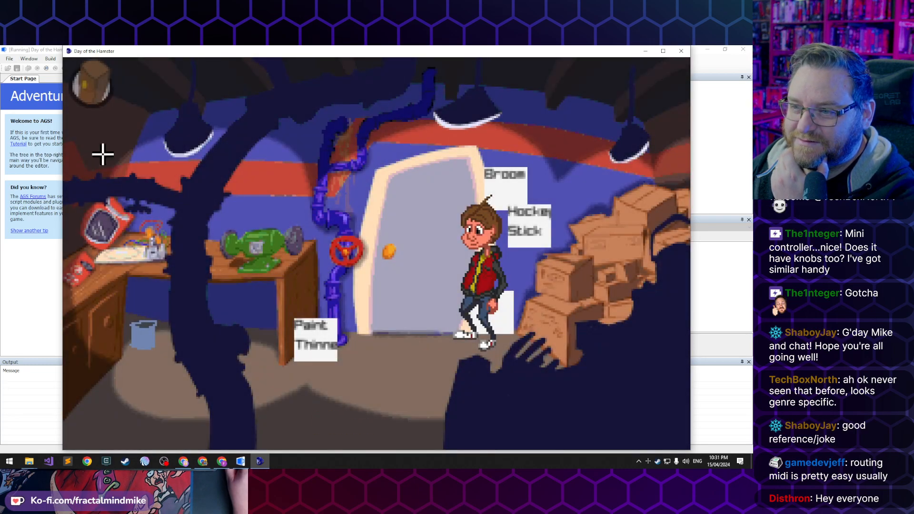
Place the microwave part in the Coils slot of the blueprint and build the metal detector
mouse_move(93, 88)
left_click(359, 84)
left_click(324, 82)
left_click(344, 351)
left_click(376, 87)
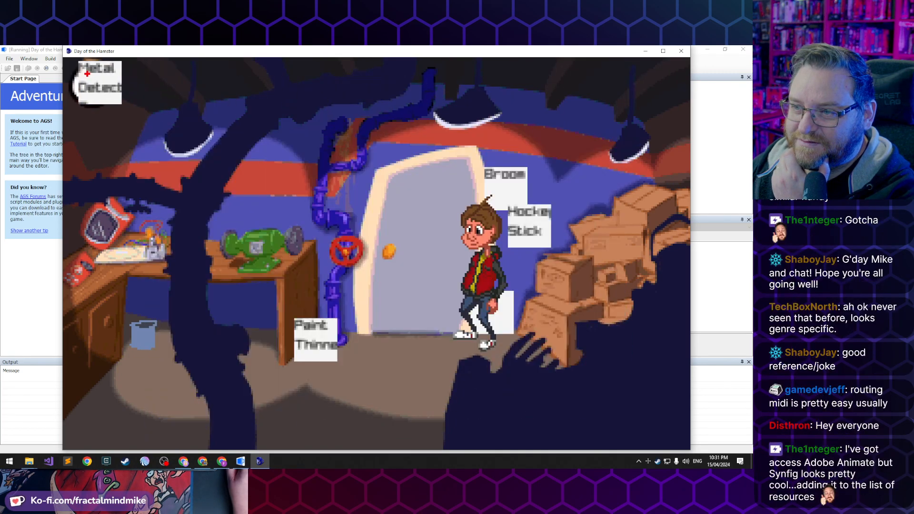
Turn on the red pipe valve in the workshop and go through the door to the vault room
left_click(401, 214)
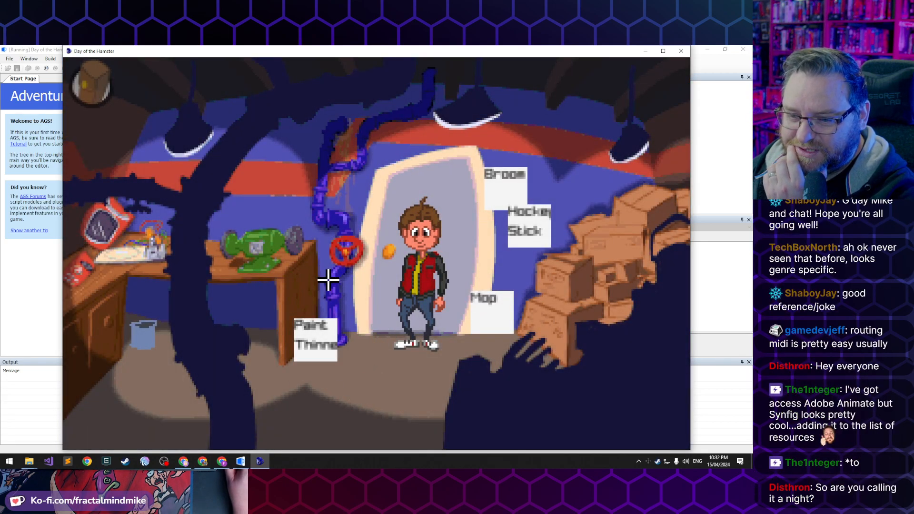
left_click(352, 248)
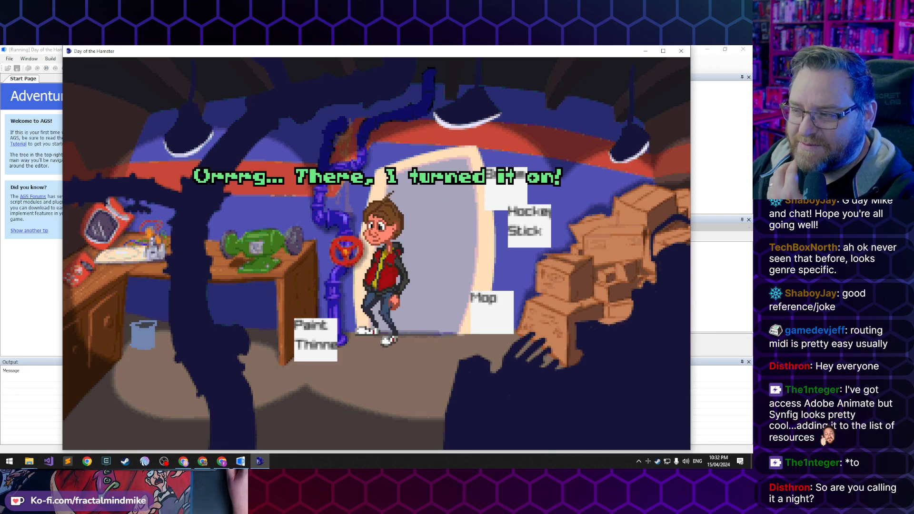
left_click(457, 257)
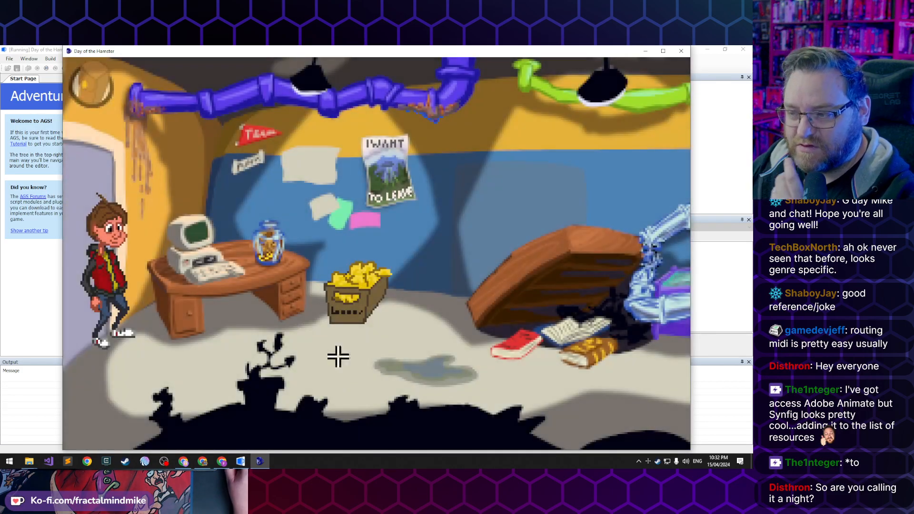
mouse_move(94, 95)
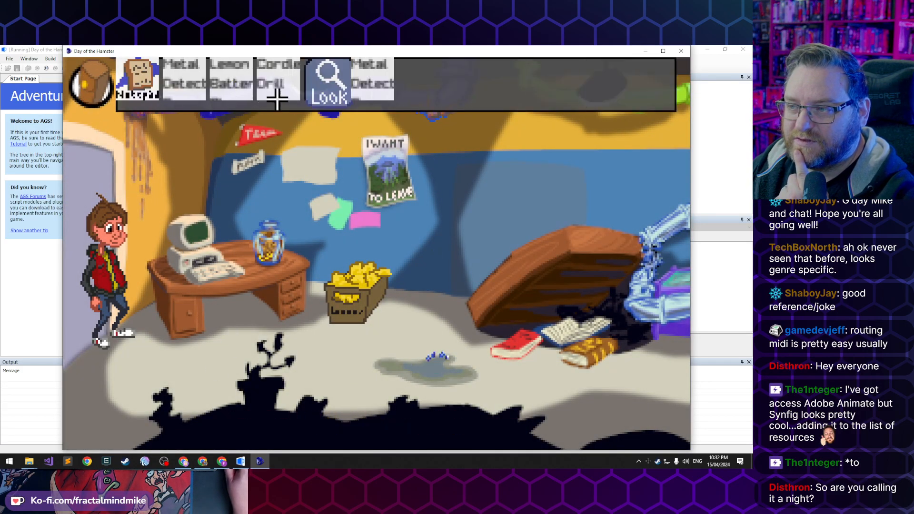
left_click(367, 77)
left_click(263, 236)
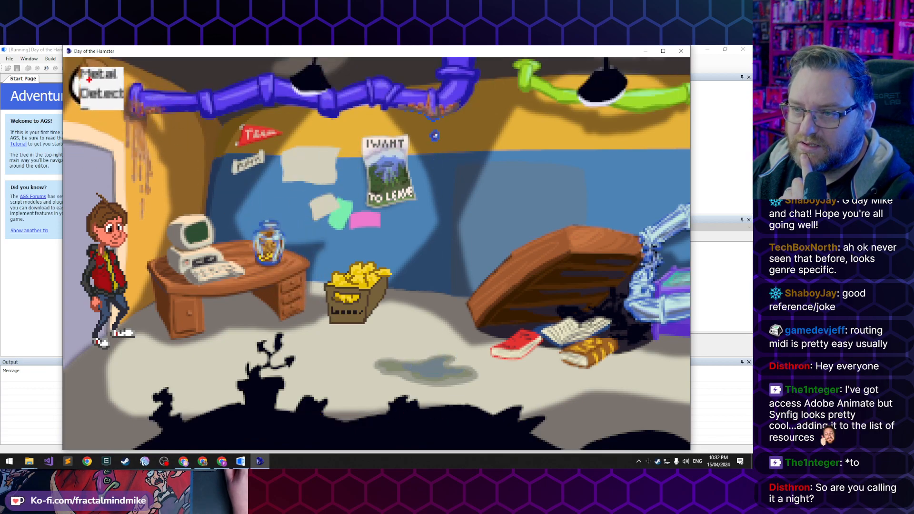
right_click(344, 99)
Use the cordless drill on the cookie jar on the computer desk and skip through the character's dialogue
left_click(280, 77)
left_click(270, 245)
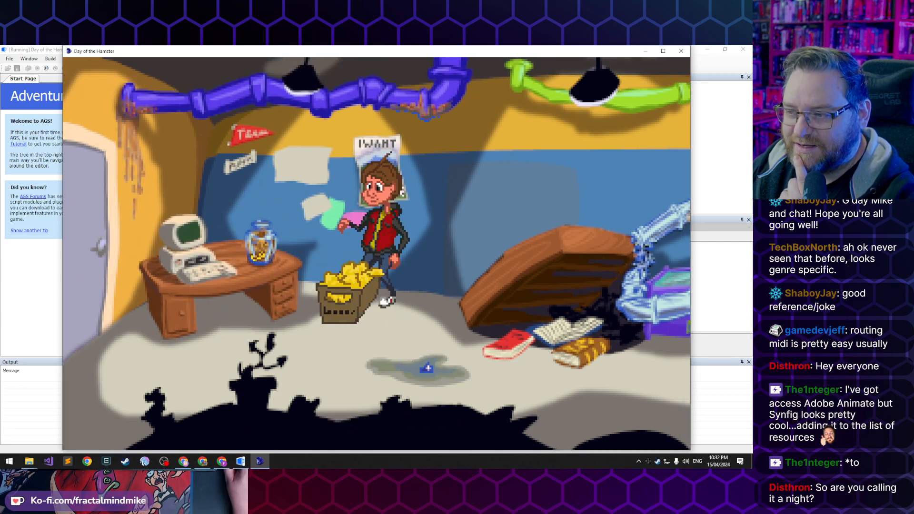
left_click(427, 255)
left_click(427, 163)
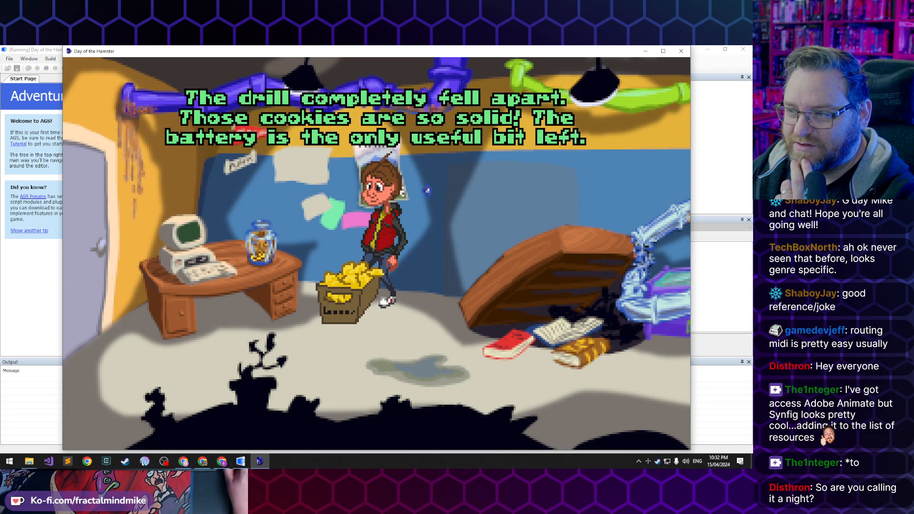
left_click(214, 299)
Combine the drill battery with the metal detector in the inventory
left_click(90, 83)
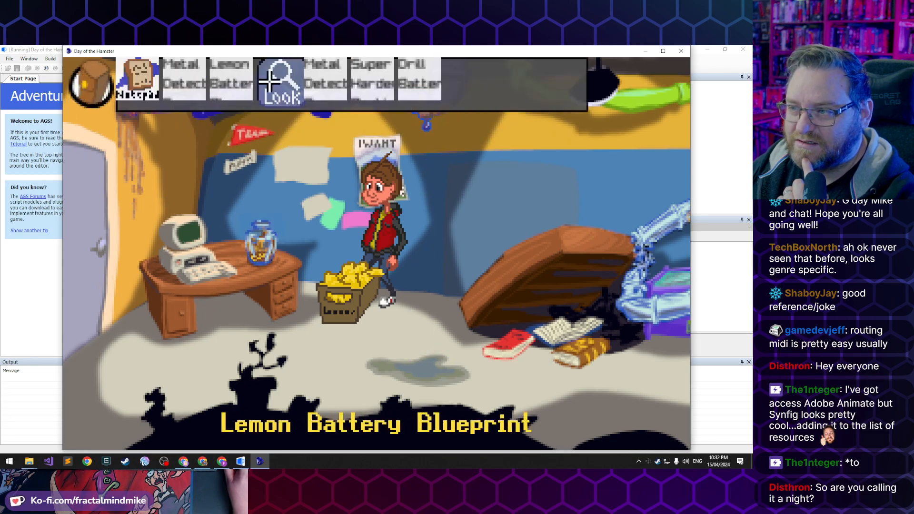
left_click(427, 78)
left_click(319, 84)
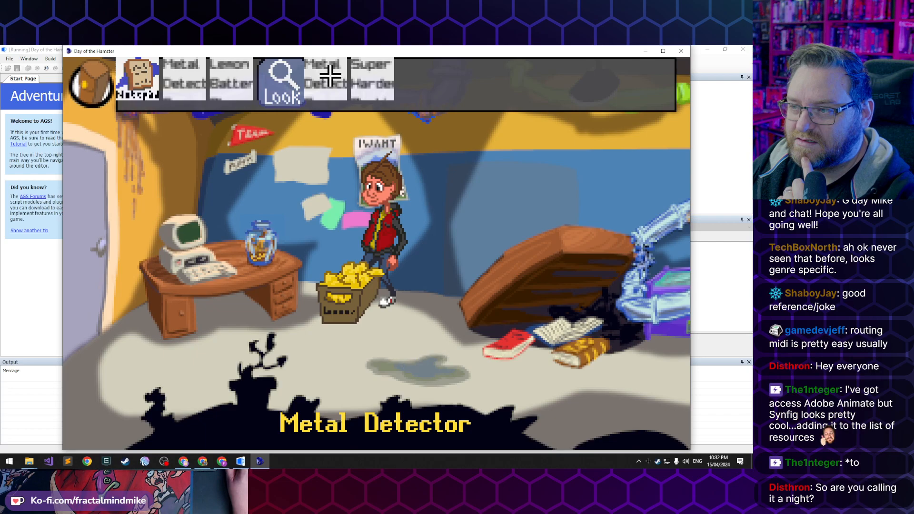
Equip the metal detector and sweep the vault room floor around the desk, the puddle and the books
left_click(330, 73)
left_click(393, 424)
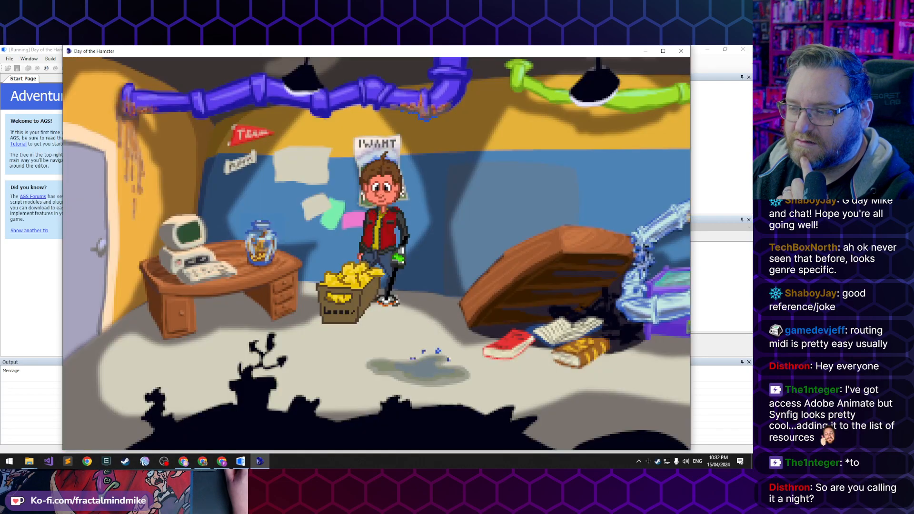
left_click(328, 352)
left_click(326, 353)
left_click(293, 358)
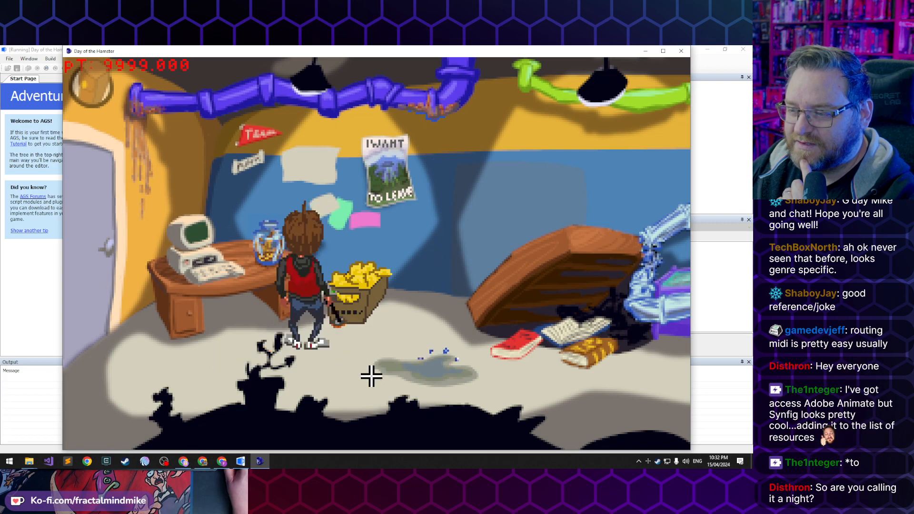
left_click(371, 376)
left_click(550, 386)
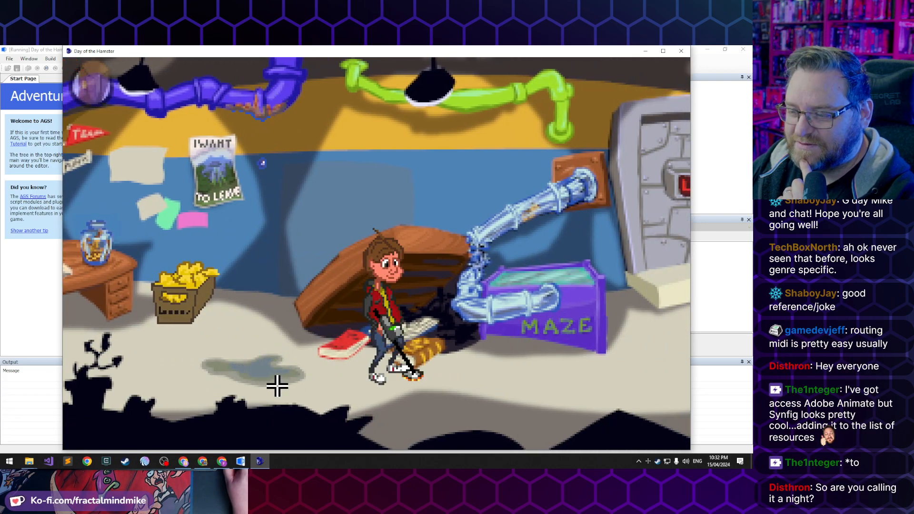
left_click(203, 388)
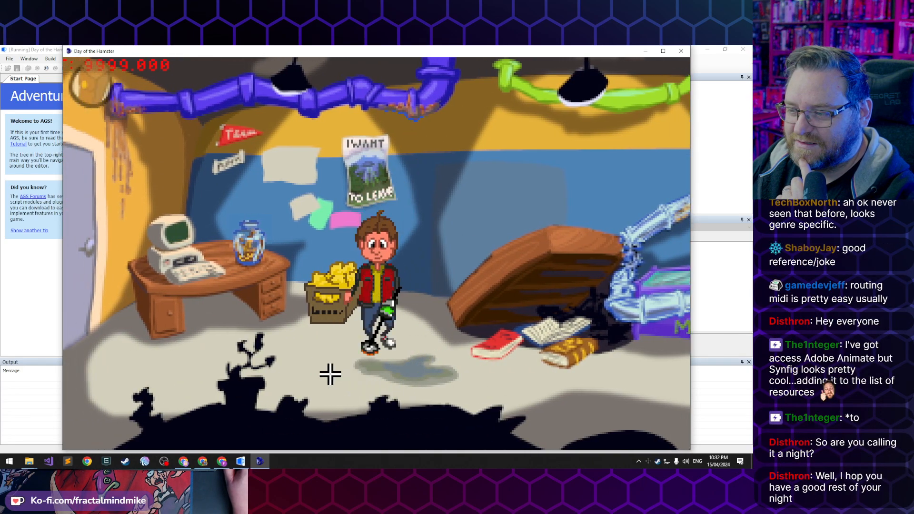
Go through the door to the workshop, equip the metal detector on Lucas and sweep the floor
left_click(238, 361)
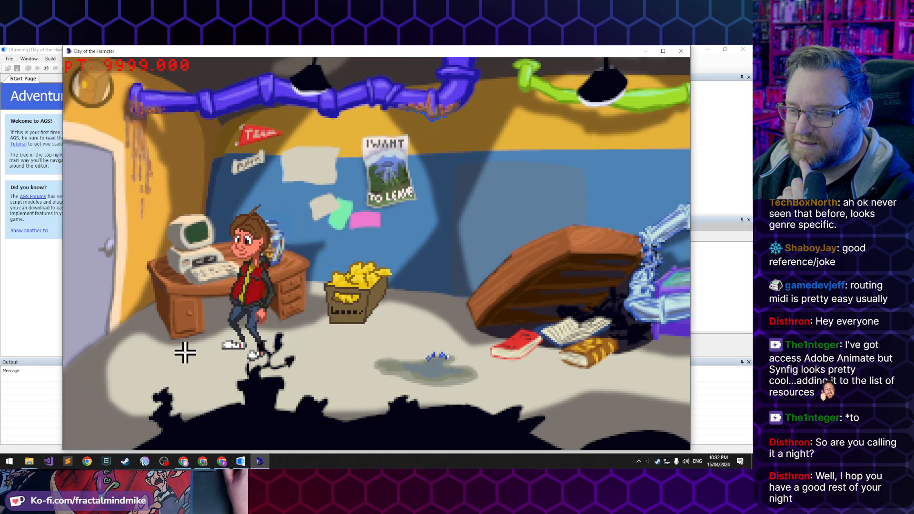
left_click(142, 331)
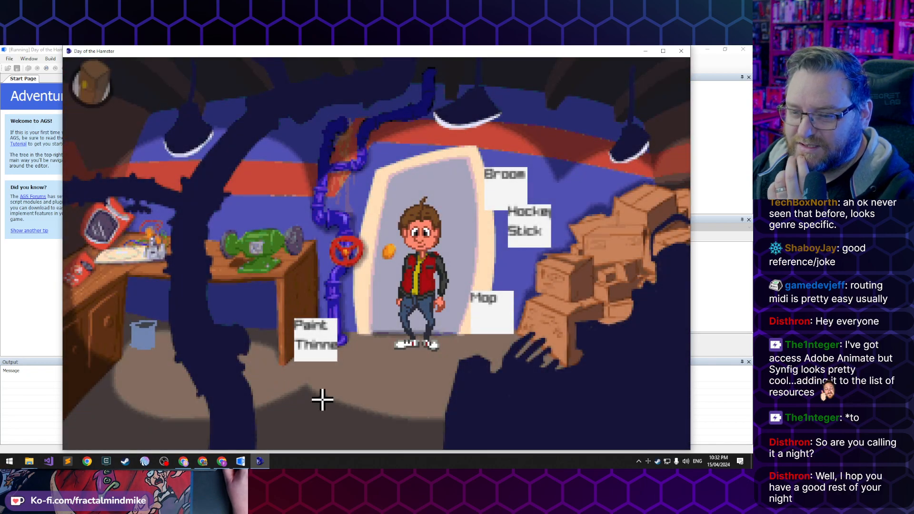
left_click(332, 385)
mouse_move(145, 83)
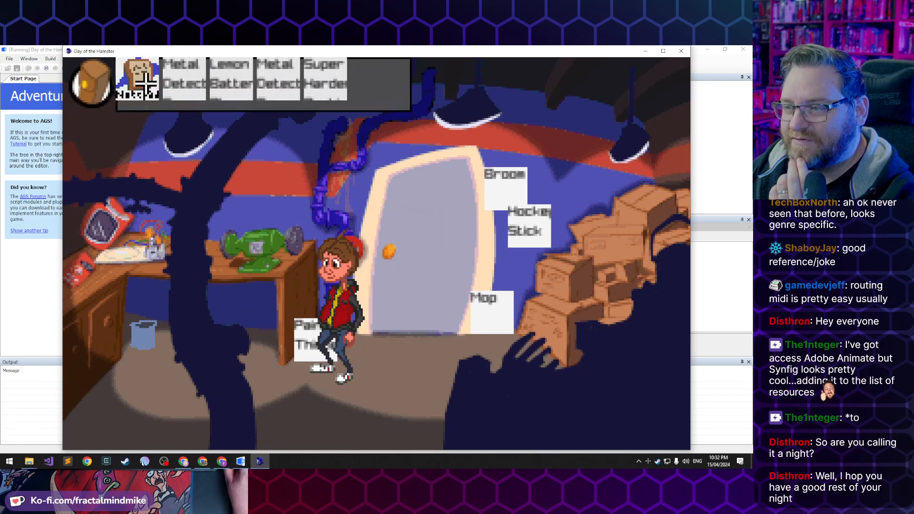
left_click(275, 76)
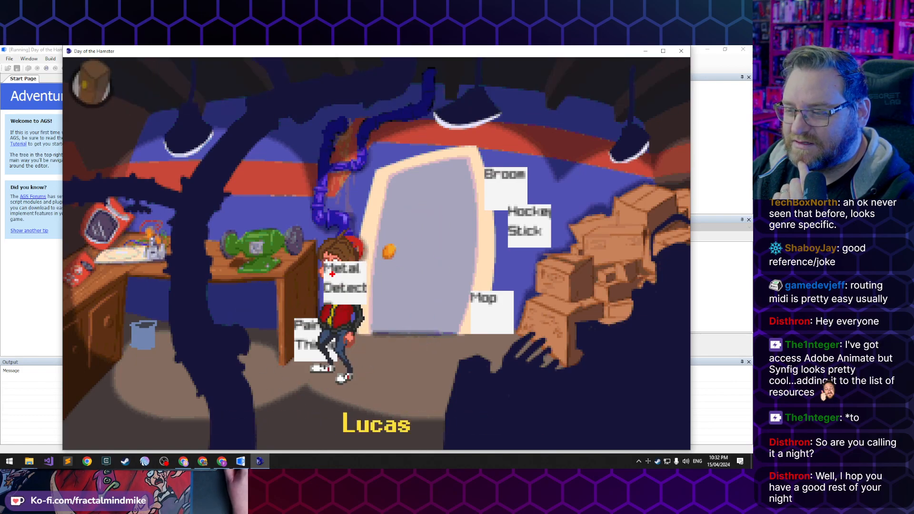
left_click(340, 297)
left_click(414, 424)
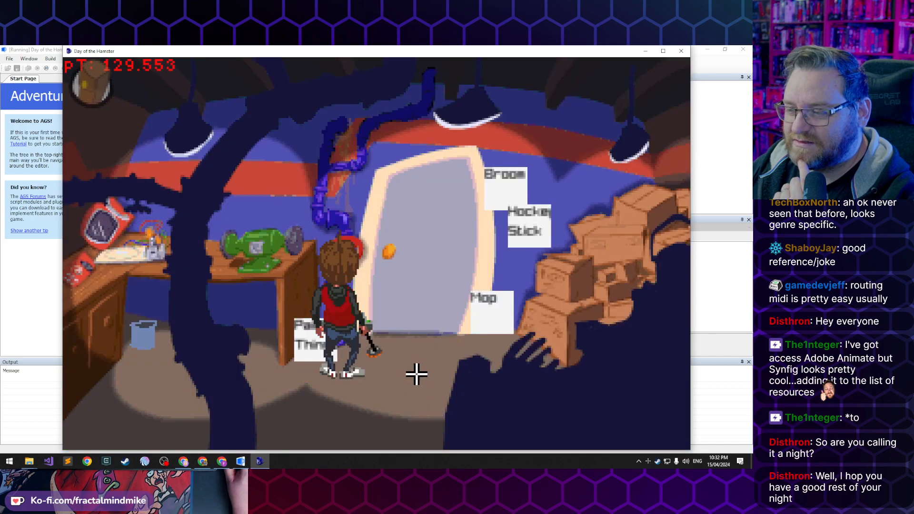
left_click(484, 407)
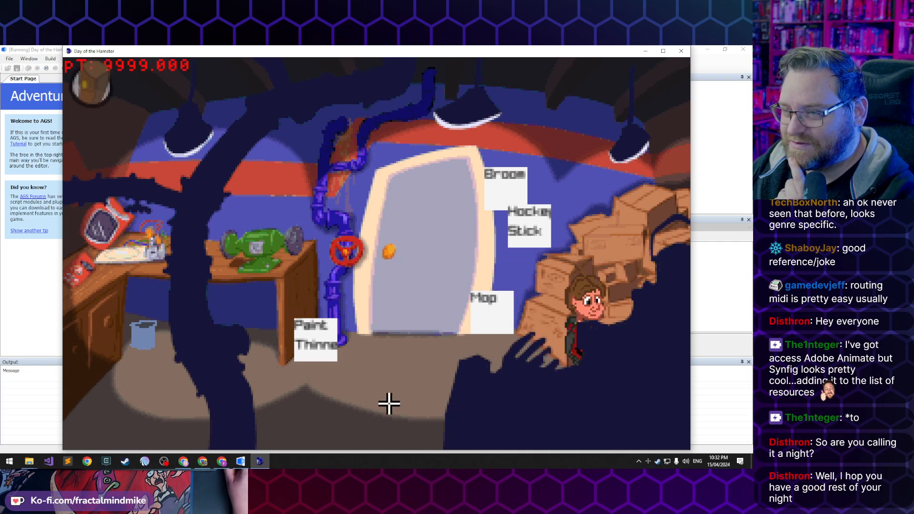
Return to the vault room and walk past the books and the maze towards the locked vault
left_click(248, 257)
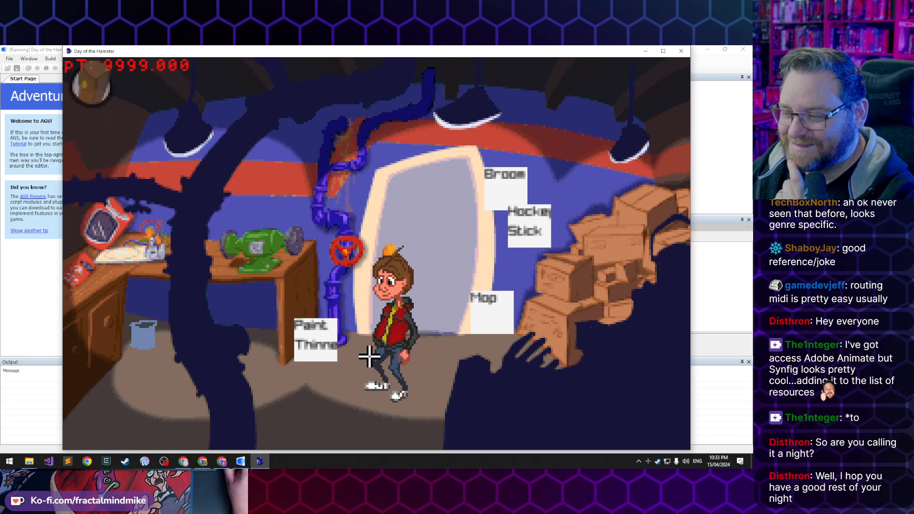
left_click(428, 248)
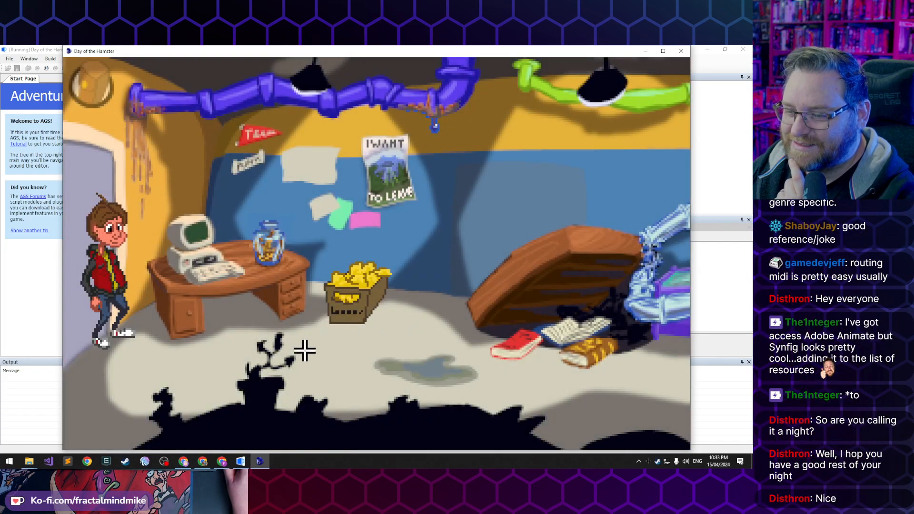
left_click(307, 352)
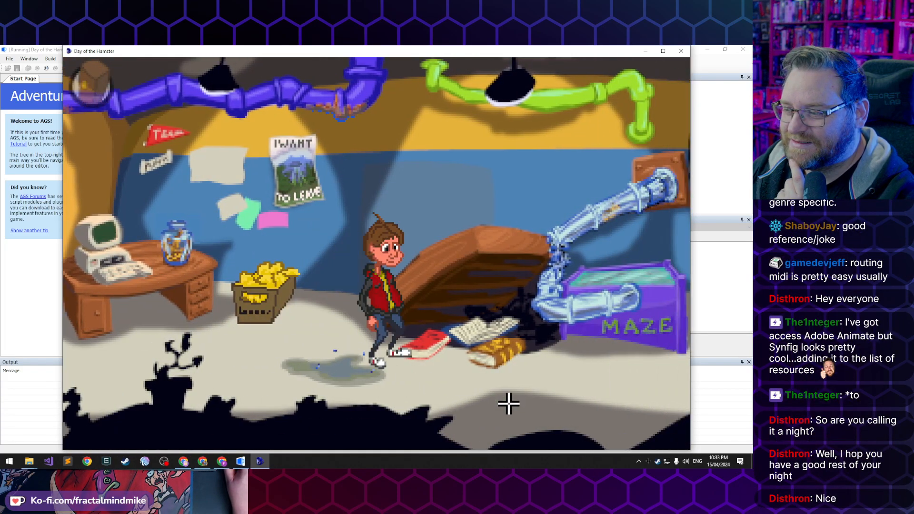
left_click(508, 404)
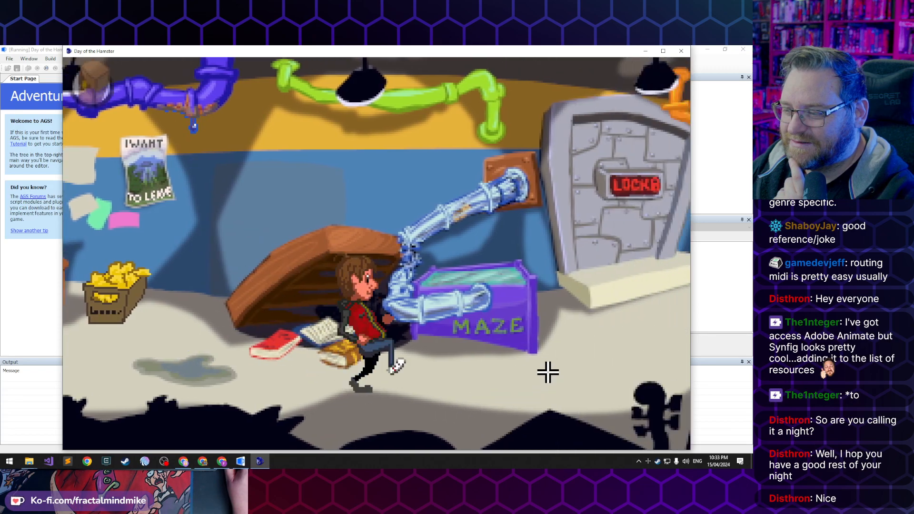
left_click(565, 335)
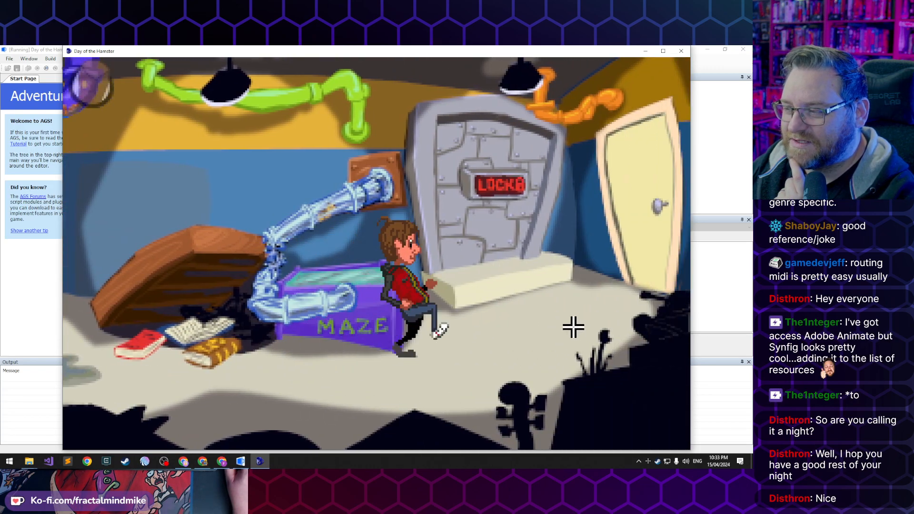
Go through the yellow door beside the locked vault into the plant room
left_click(92, 88)
left_click(383, 81)
left_click(618, 244)
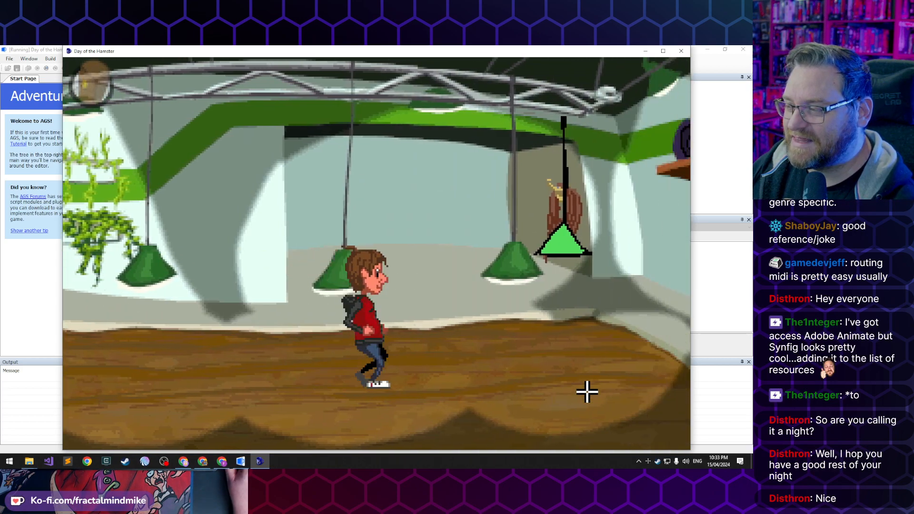
Return through the green door to the vault room and walk Lucas back to the computer desk
left_click(201, 398)
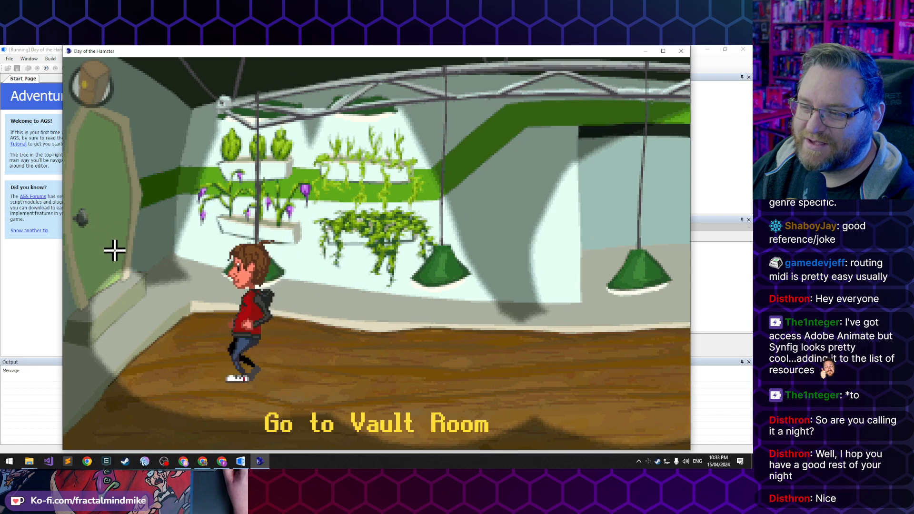
left_click(115, 249)
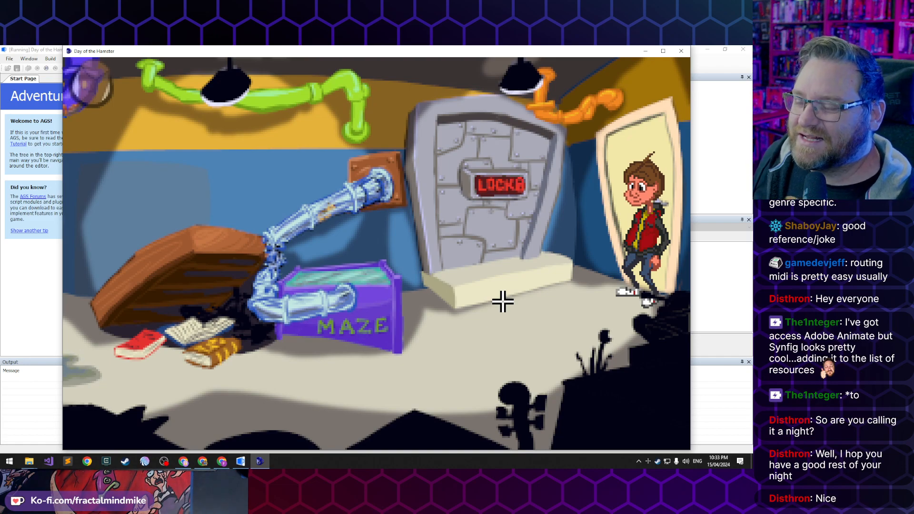
left_click(380, 390)
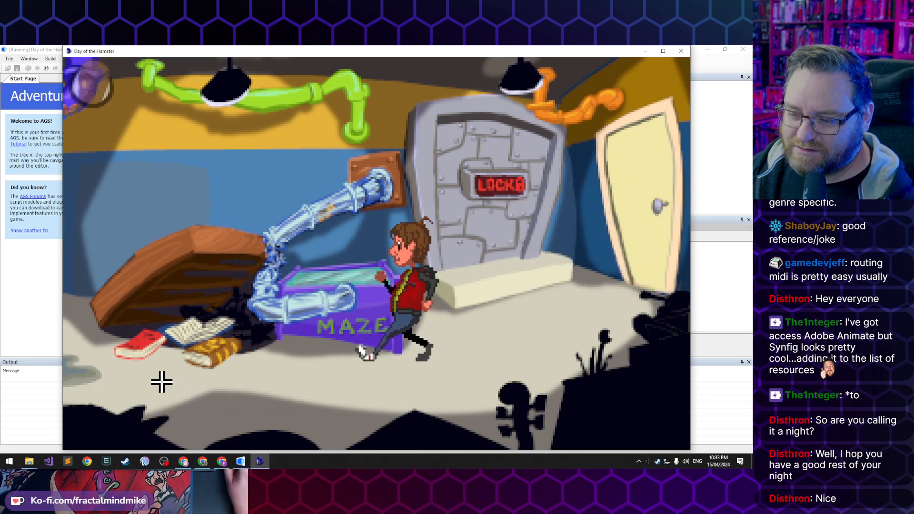
left_click(162, 382)
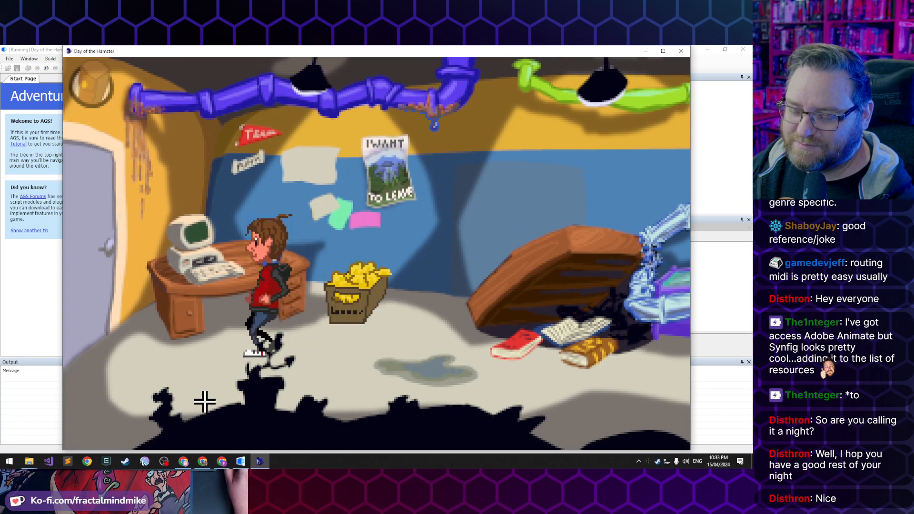
left_click(324, 373)
left_click(221, 368)
left_click(136, 343)
left_click(209, 373)
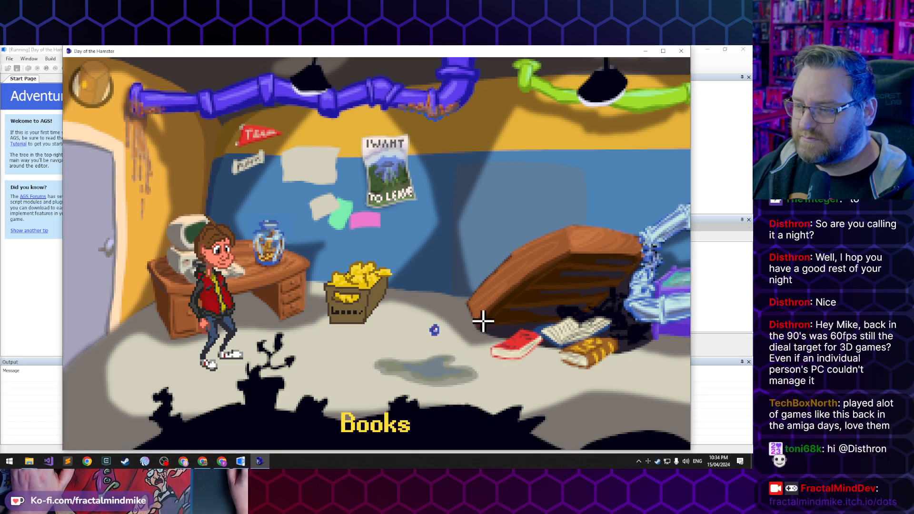
Close the running game and exit the editor, saving the Day of the Hamster project
left_click(687, 54)
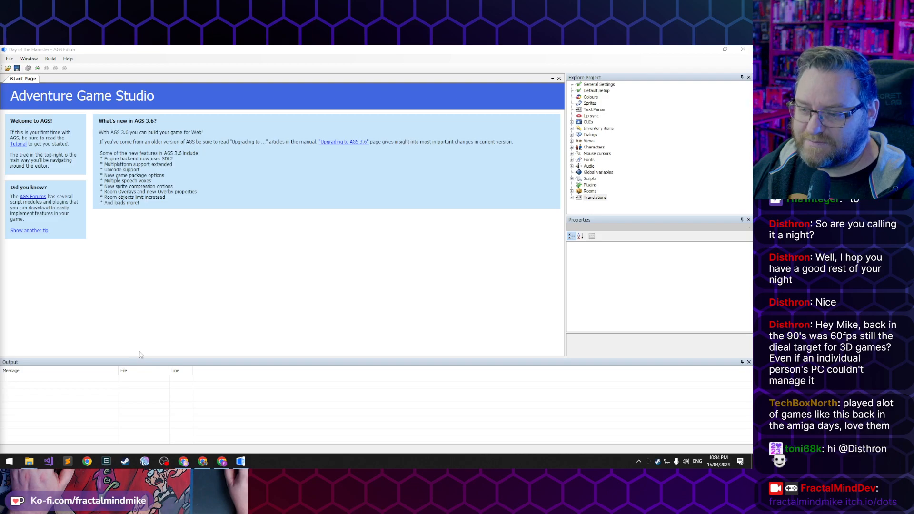
left_click(735, 49)
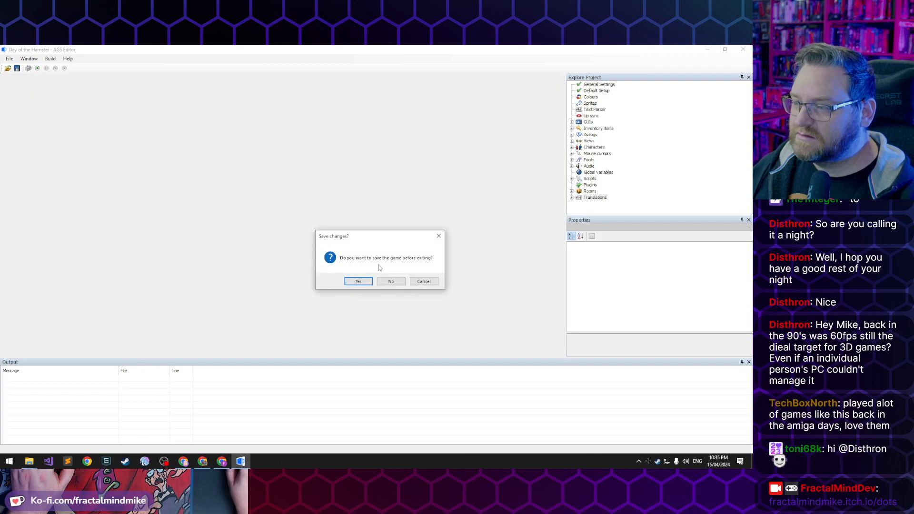
left_click(360, 282)
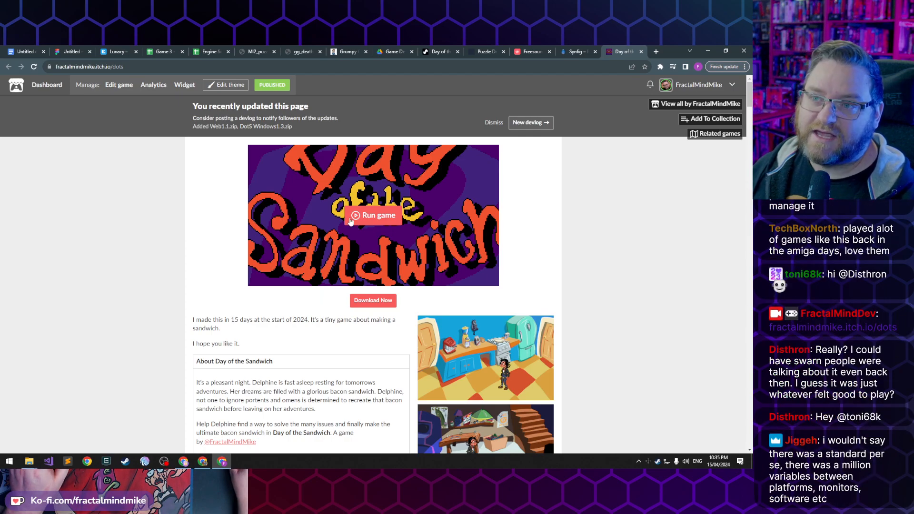
Run Day of the Sandwich from its itch.io page in the browser, start playing and dismiss the instructions
left_click(366, 215)
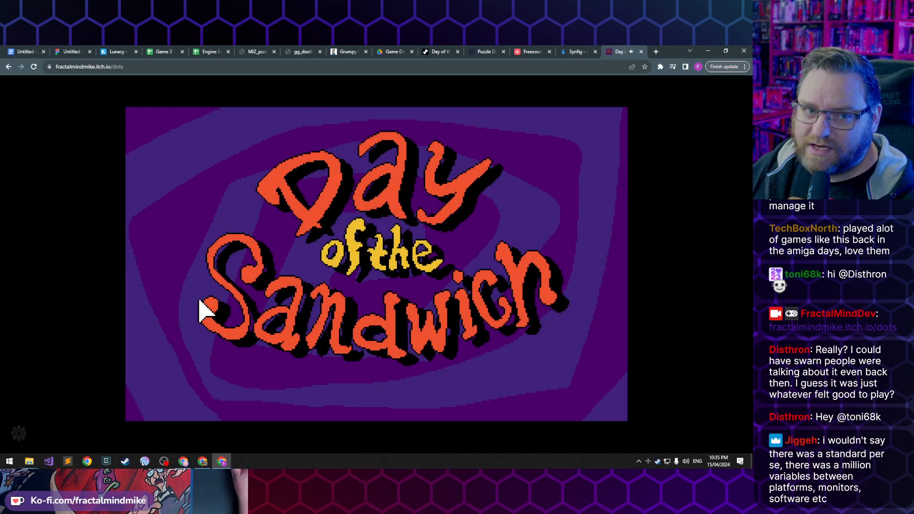
left_click(243, 330)
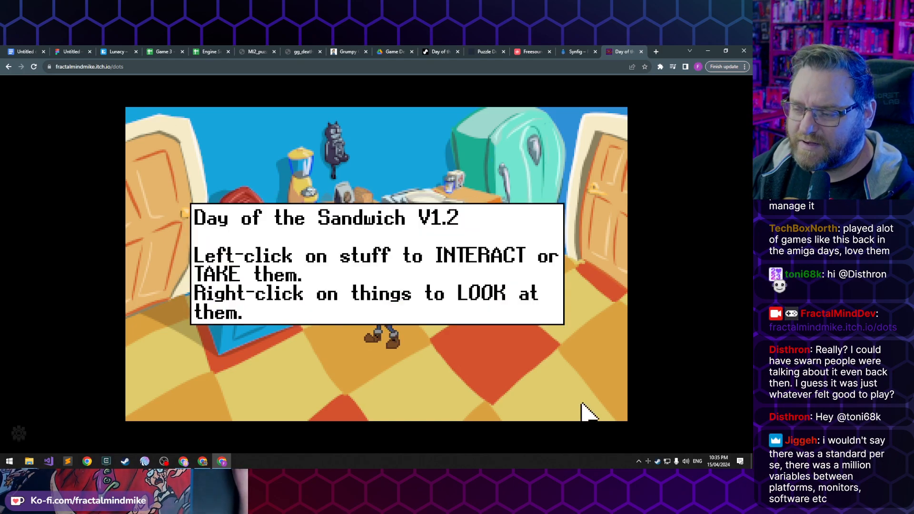
left_click(492, 398)
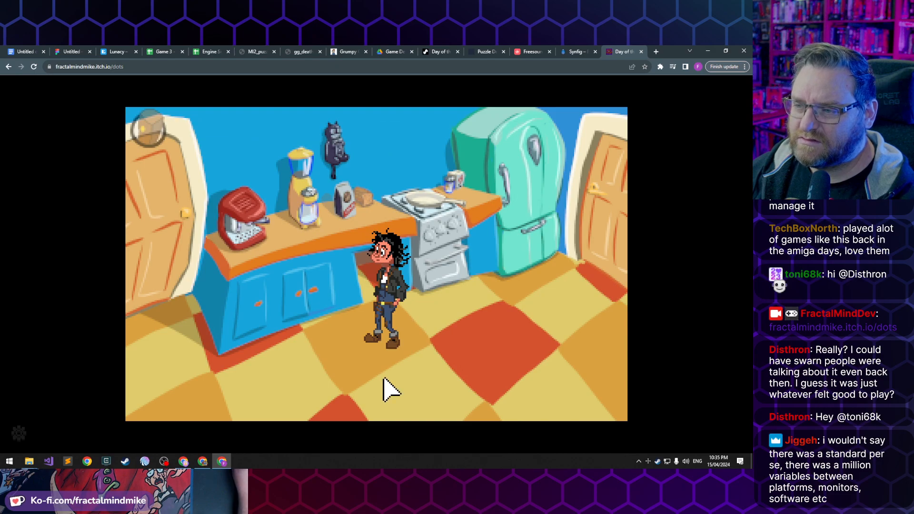
Walk Delphine around the kitchen floor and check her inventory
left_click(292, 387)
left_click(395, 388)
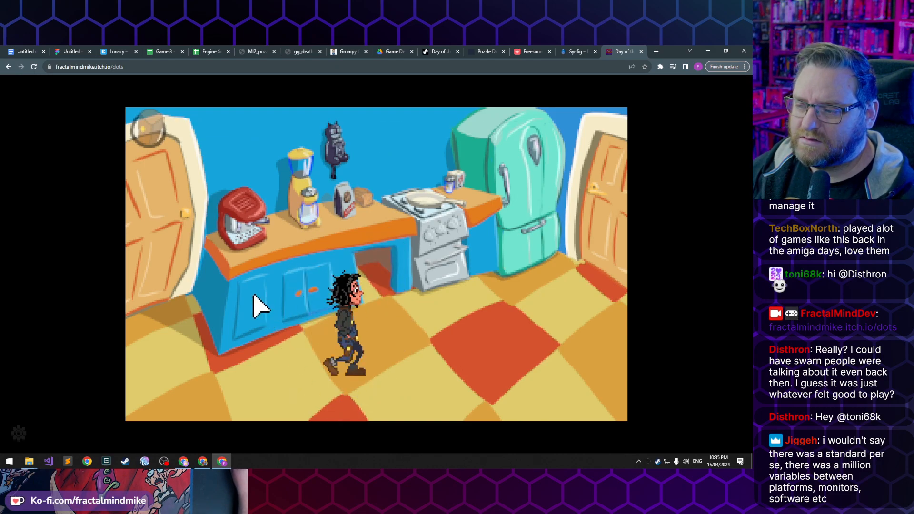
left_click(147, 133)
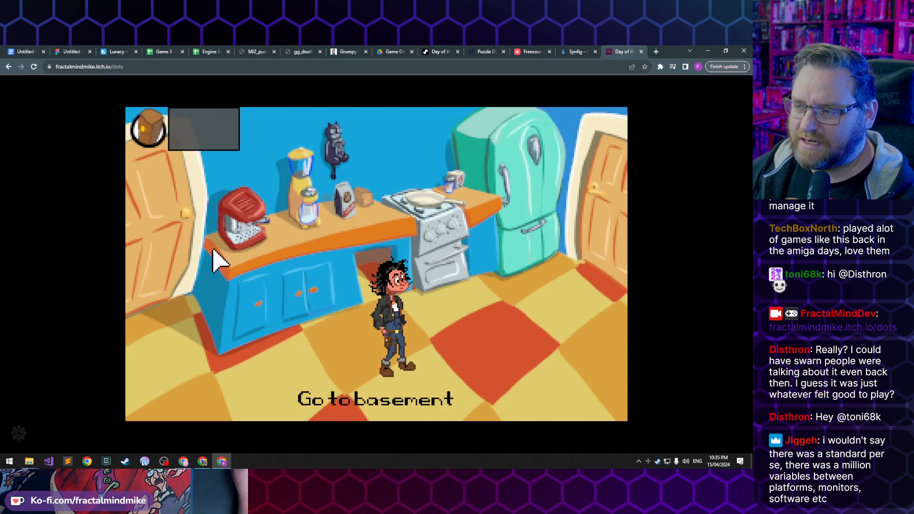
left_click(449, 336)
left_click(414, 322)
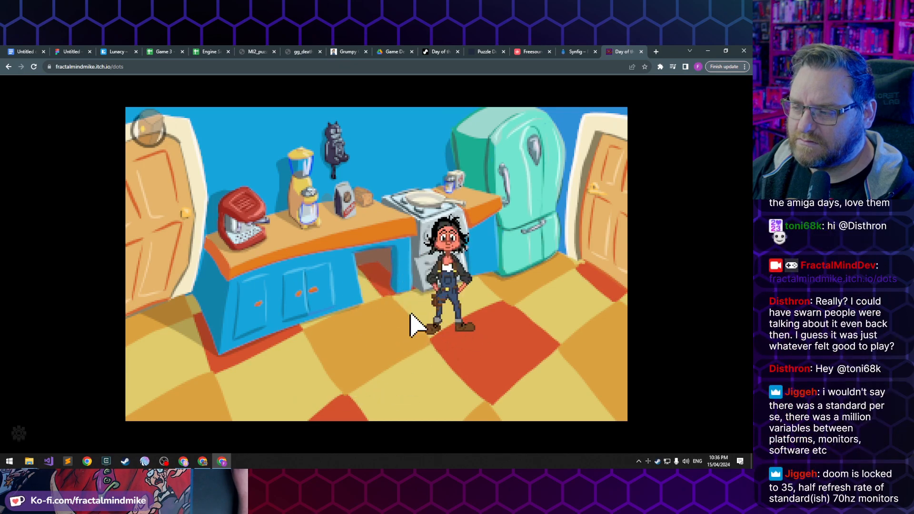
Take the coffee bag from the kitchen counter and use its beans on the yellow grinder
left_click(346, 215)
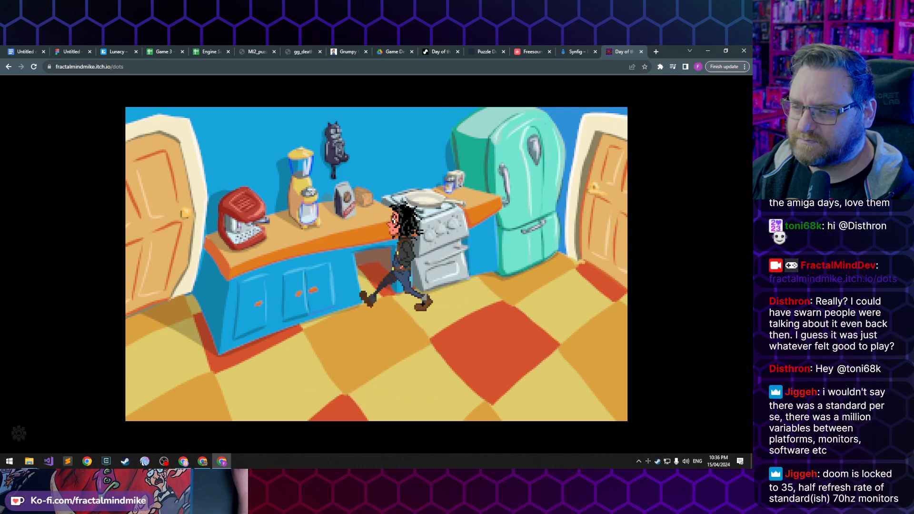
mouse_move(162, 130)
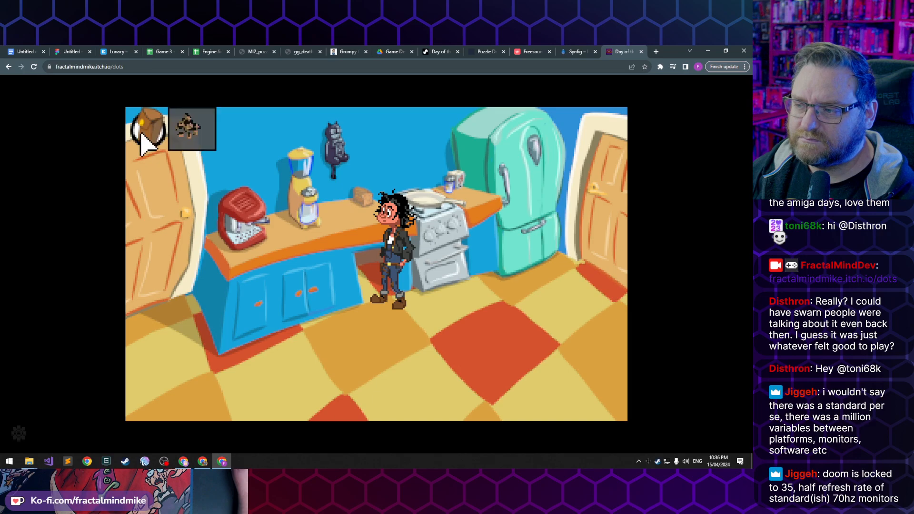
left_click(190, 129)
left_click(291, 215)
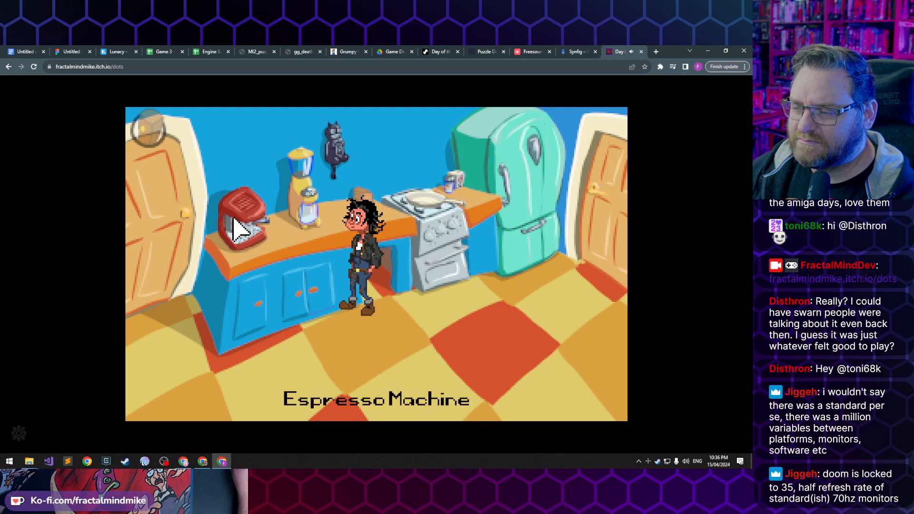
Use the ground coffee from the inventory on the Espresso Machine
mouse_move(142, 126)
left_click(186, 125)
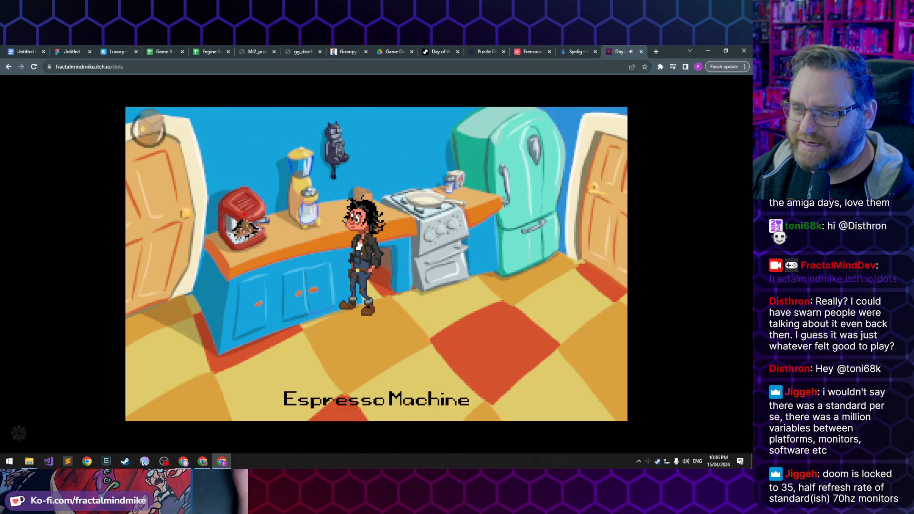
left_click(243, 228)
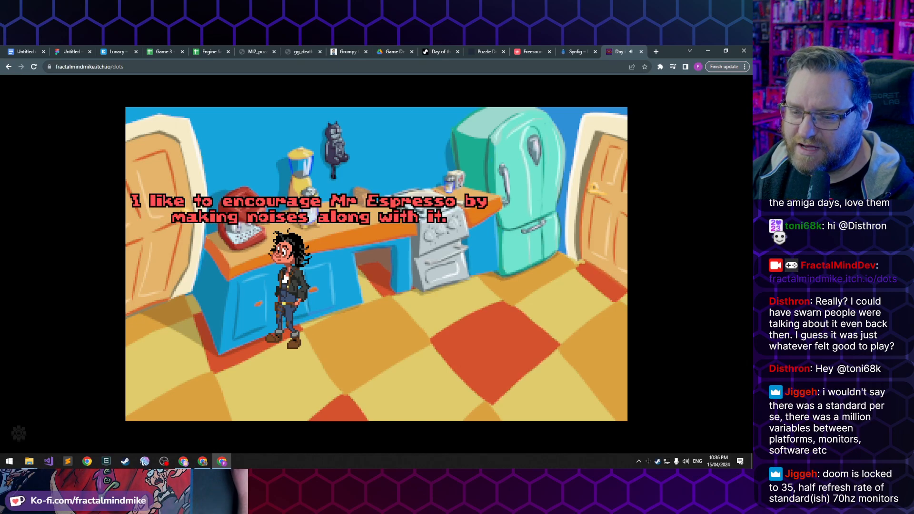
Walk Delphine to the fridge to gather ingredients and use an ingredient from the inventory on the Espresso Machine
left_click(530, 355)
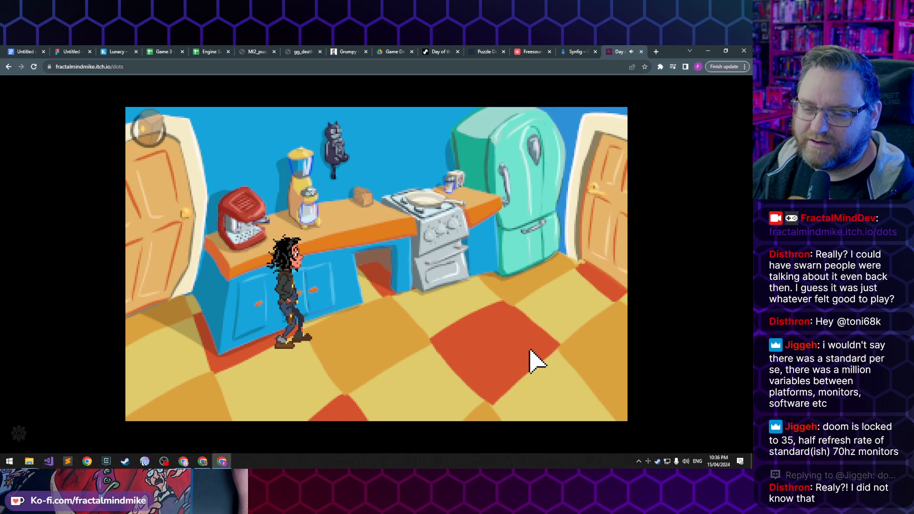
left_click(577, 204)
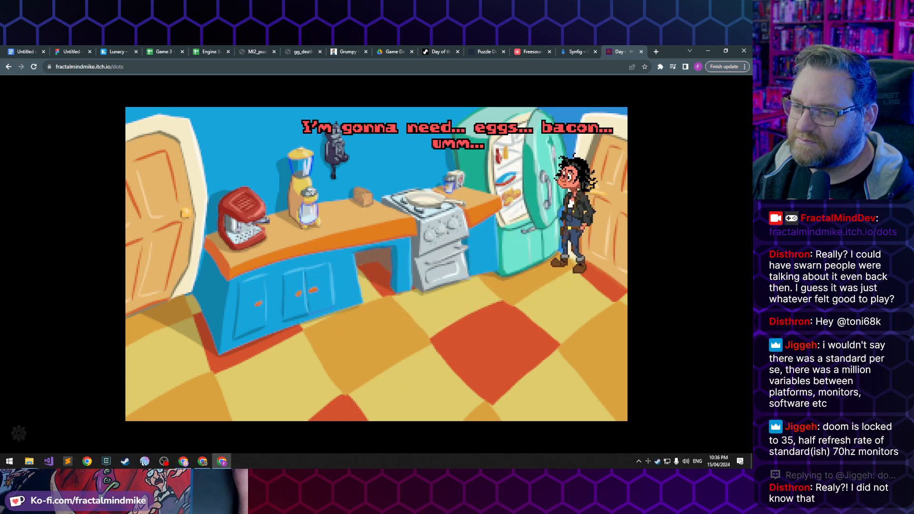
left_click(132, 117)
left_click(145, 128)
left_click(325, 128)
left_click(242, 231)
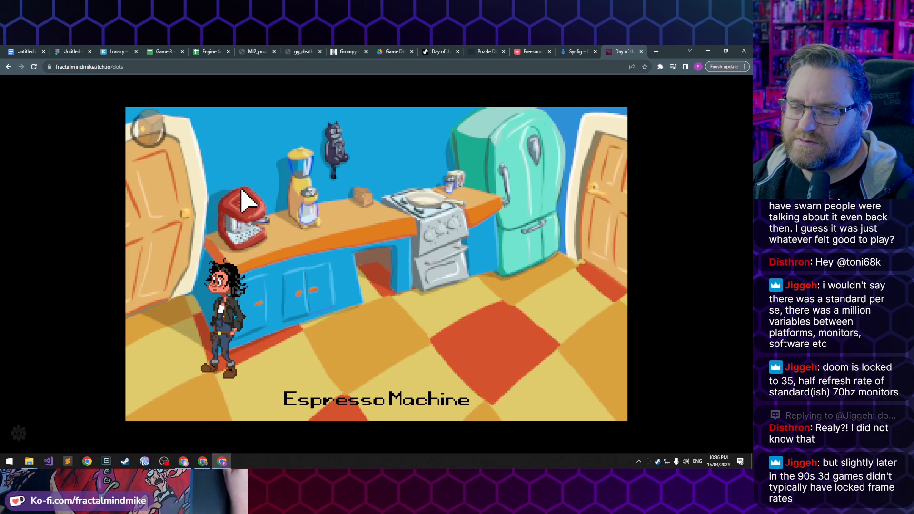
Use the metal jug on the blue coffee mug, give the finished coffee to Delphine and walk her across the kitchen floor
left_click(148, 133)
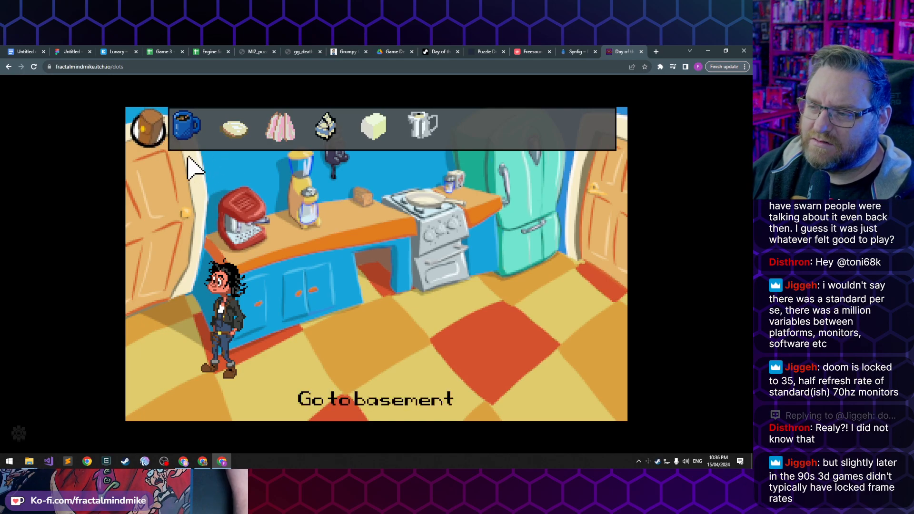
left_click(431, 126)
left_click(205, 129)
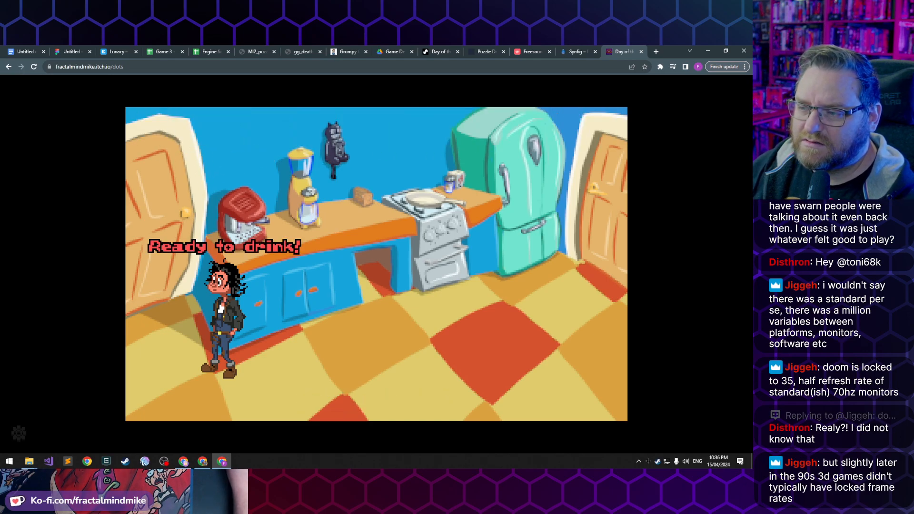
left_click(151, 132)
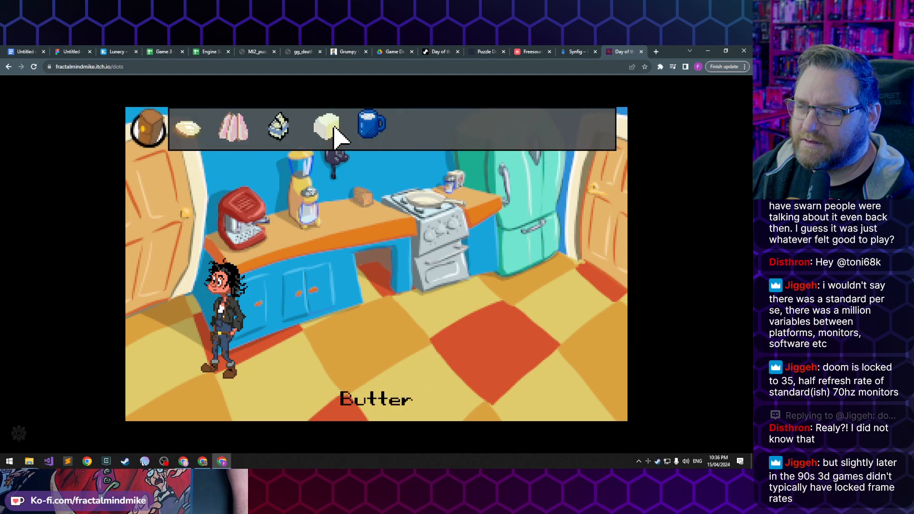
left_click(376, 126)
left_click(228, 324)
left_click(383, 339)
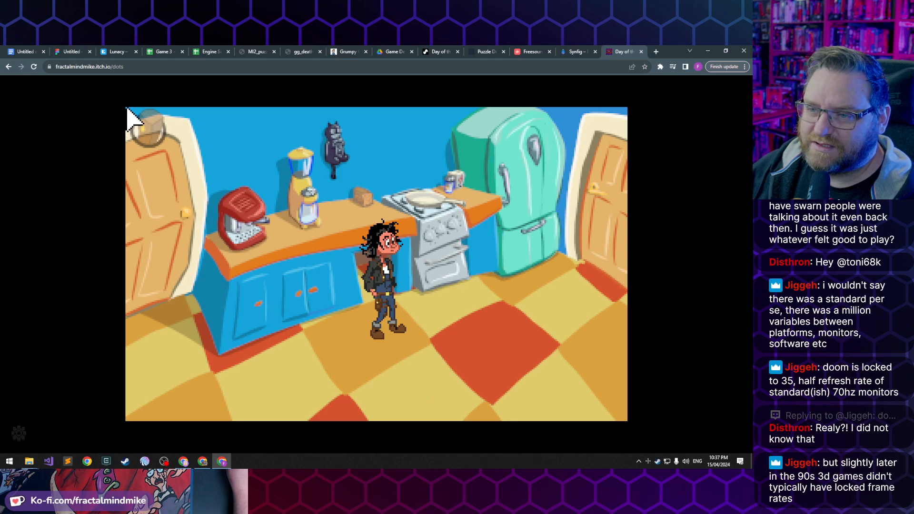
Leave the running game, look through the description on its itch.io page and close that page
left_click(8, 67)
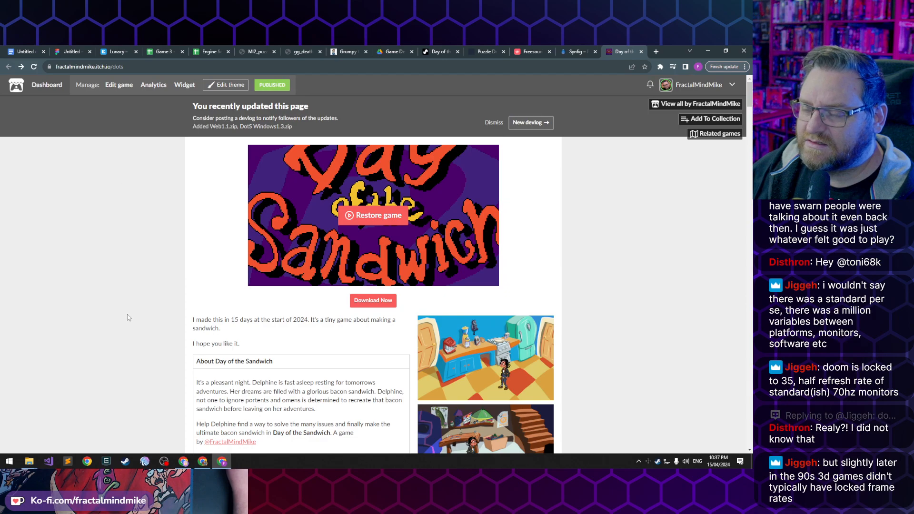
scroll(126, 294, "down", 1)
scroll(133, 295, "up", 1)
scroll(143, 290, "down", 3)
scroll(144, 289, "down", 4)
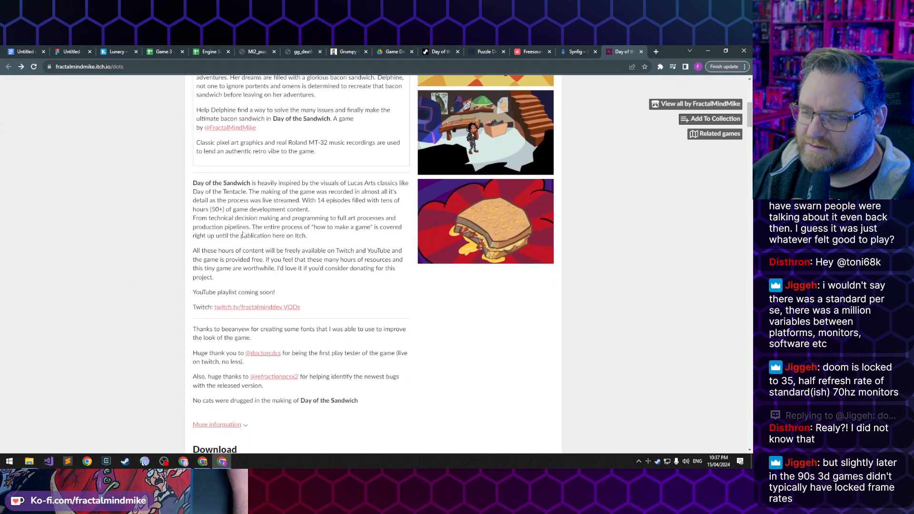
scroll(152, 284, "down", 2)
scroll(174, 339, "up", 9)
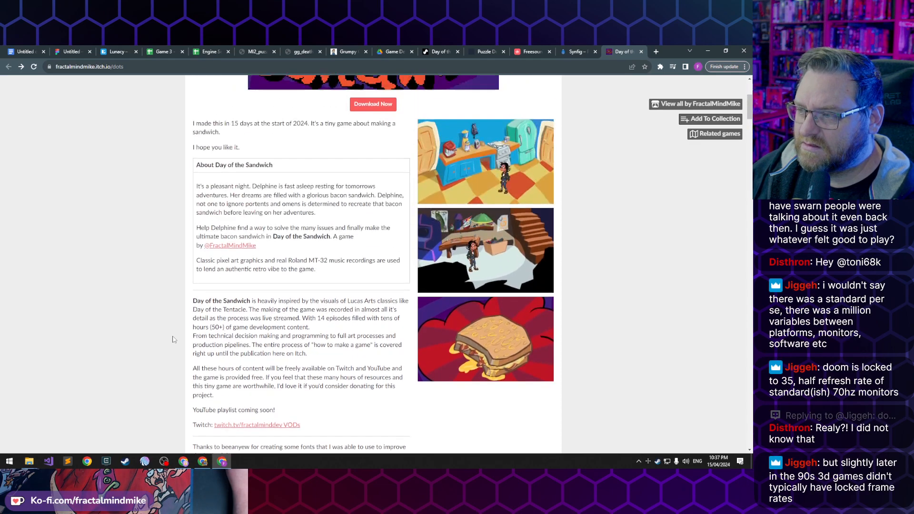
scroll(149, 316, "down", 3)
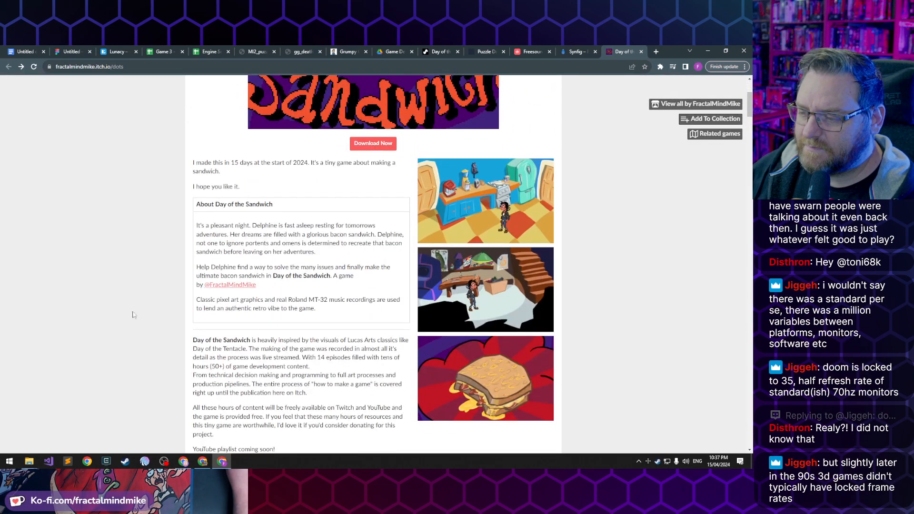
scroll(171, 295, "up", 3)
scroll(182, 303, "down", 2)
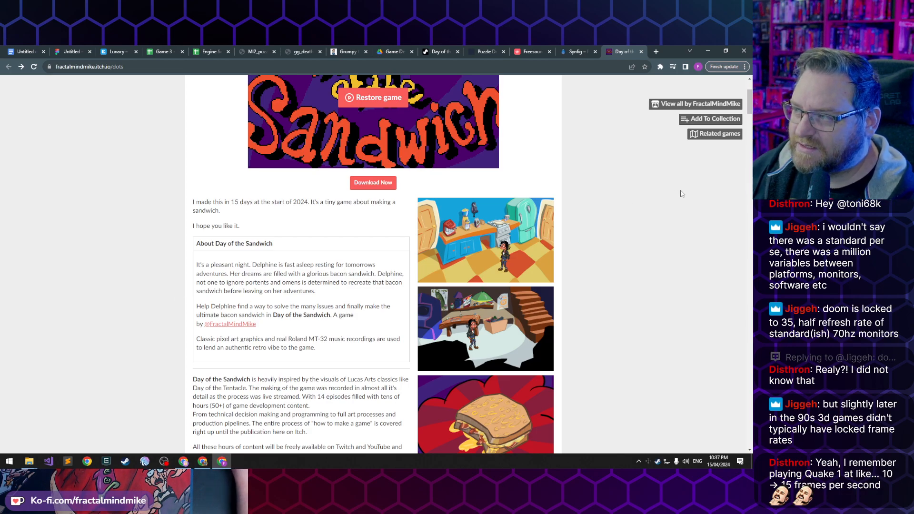
left_click(641, 51)
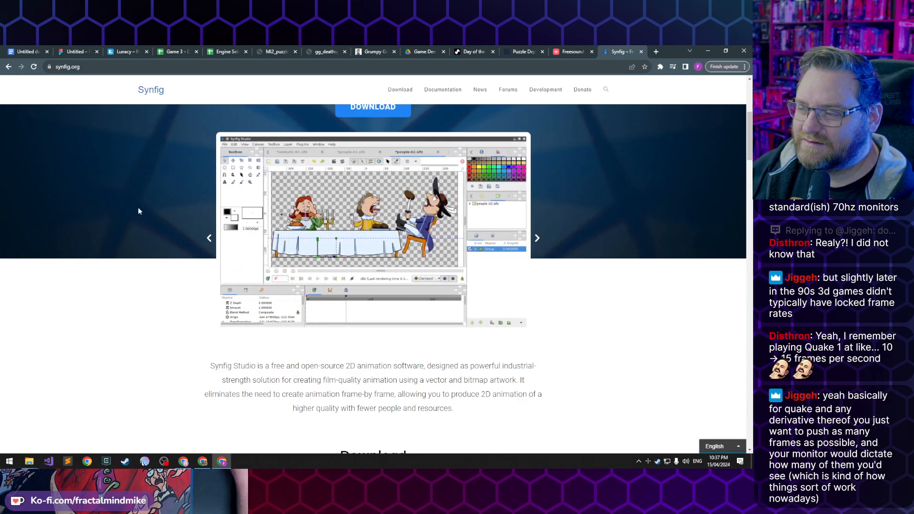
Look over the Synfig Studio home page, including its introduction, editor screenshots and download section
scroll(131, 238, "up", 5)
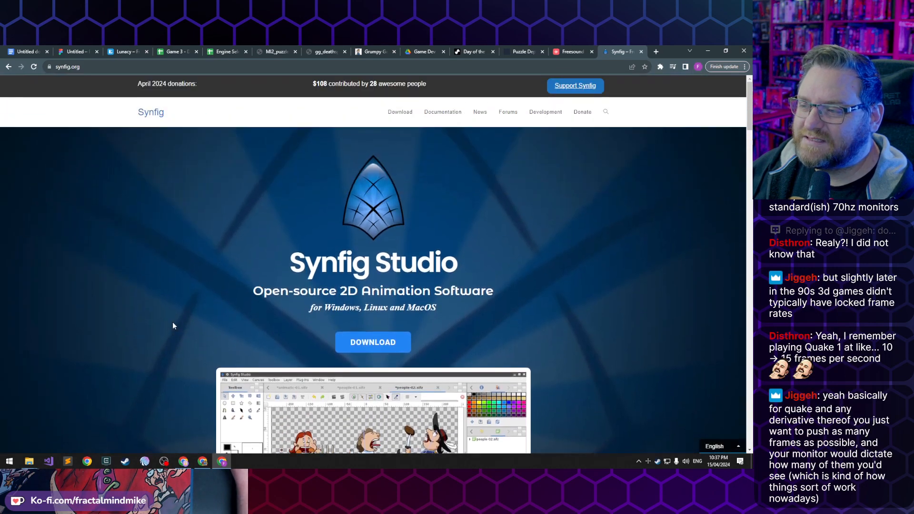
scroll(191, 302, "down", 8)
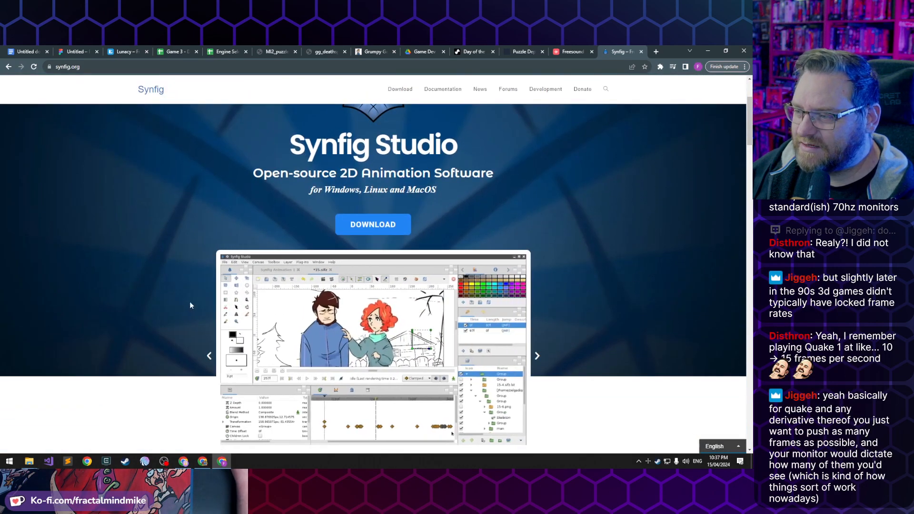
scroll(178, 330, "down", 3)
scroll(178, 330, "up", 4)
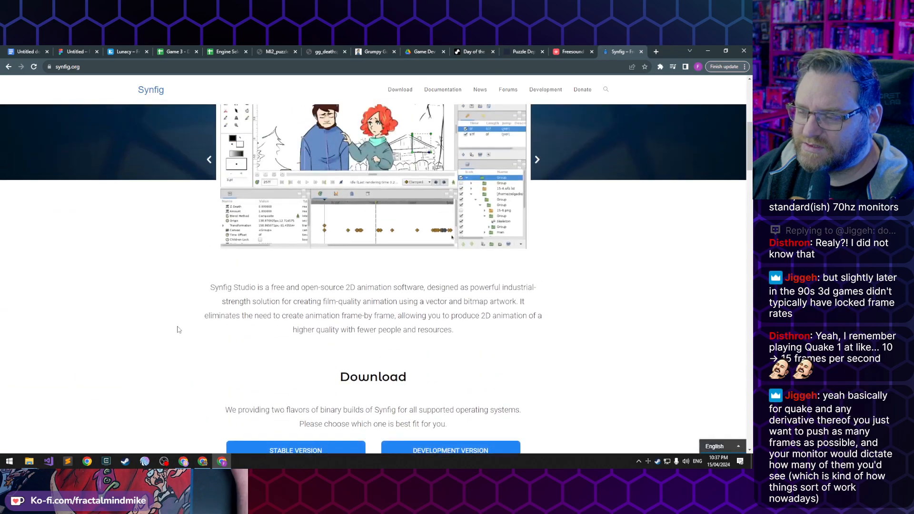
scroll(178, 330, "down", 5)
scroll(178, 330, "up", 7)
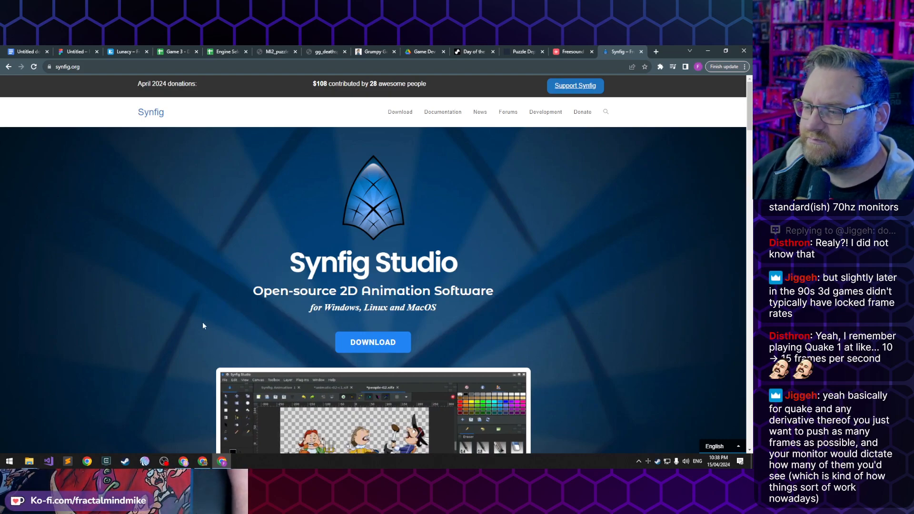
scroll(181, 340, "down", 1)
scroll(181, 339, "down", 1)
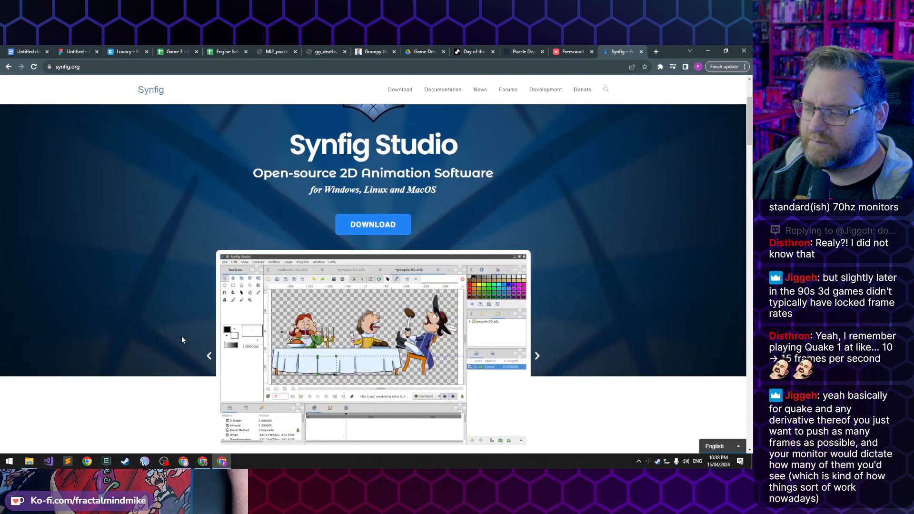
scroll(198, 258, "up", 1)
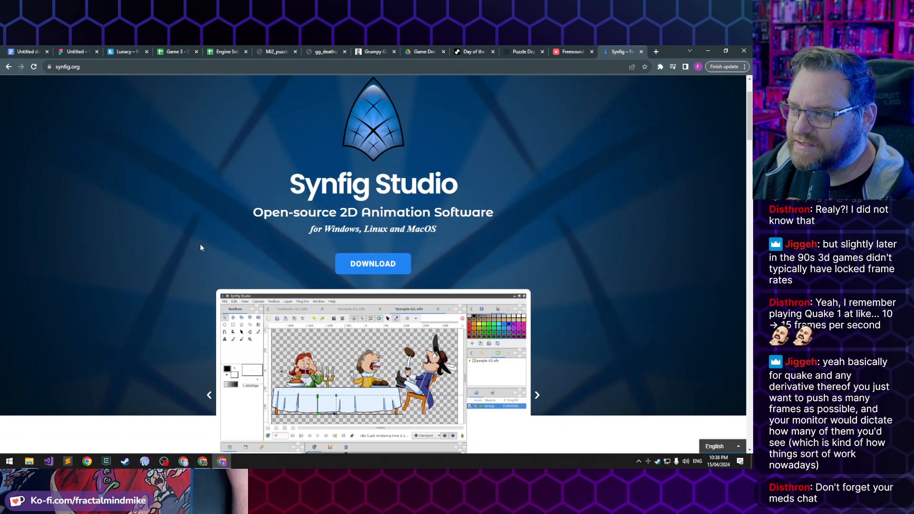